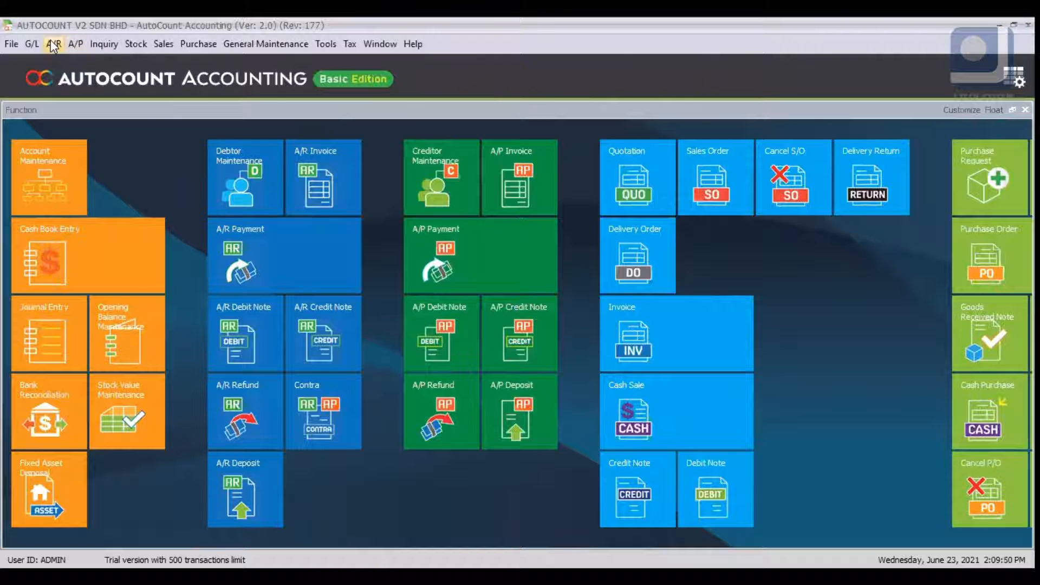
- Browse the A/R and A/P menus
left_click(71, 47)
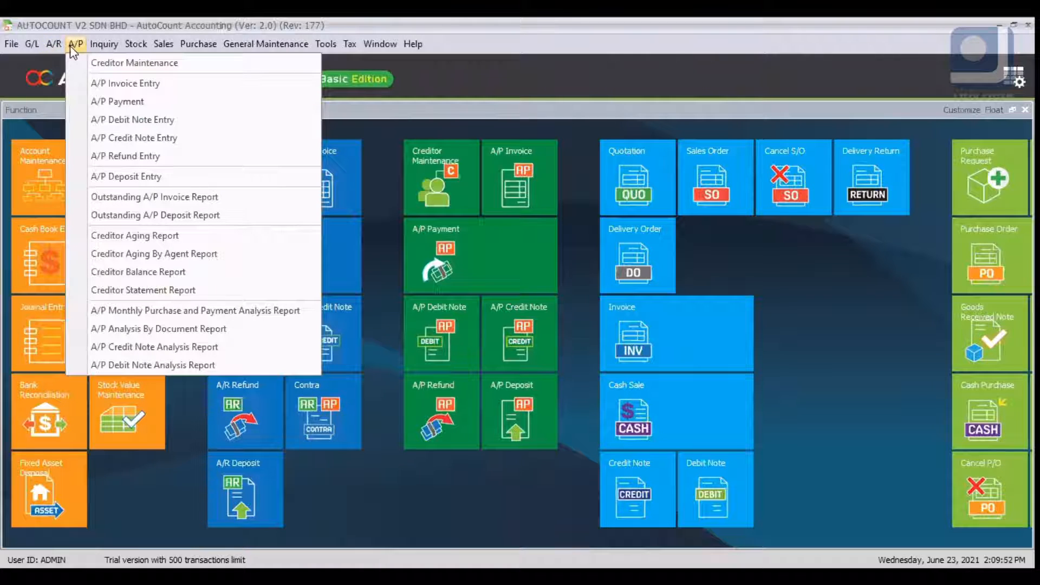
left_click(50, 39)
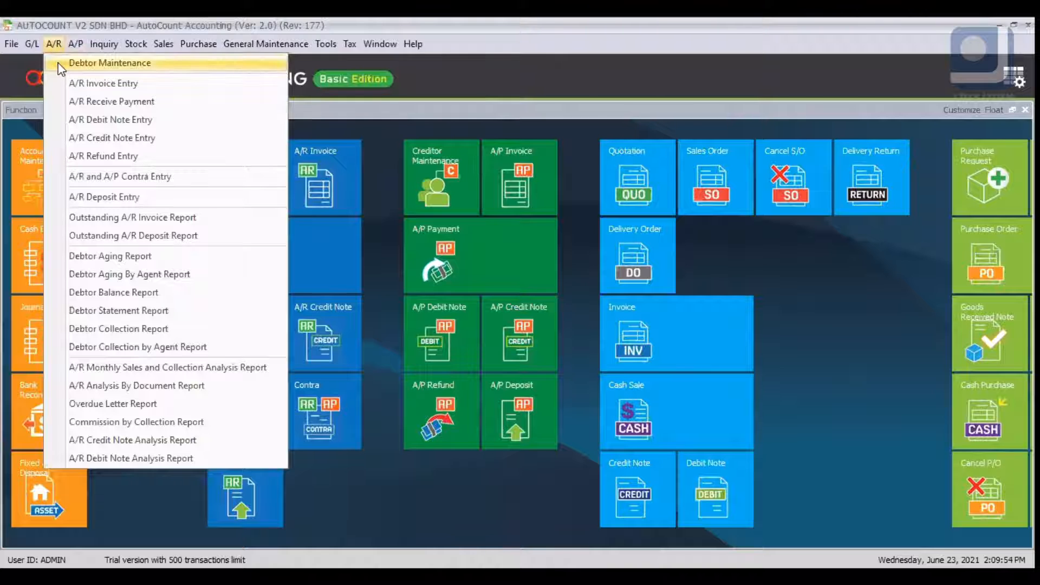
key("Right")
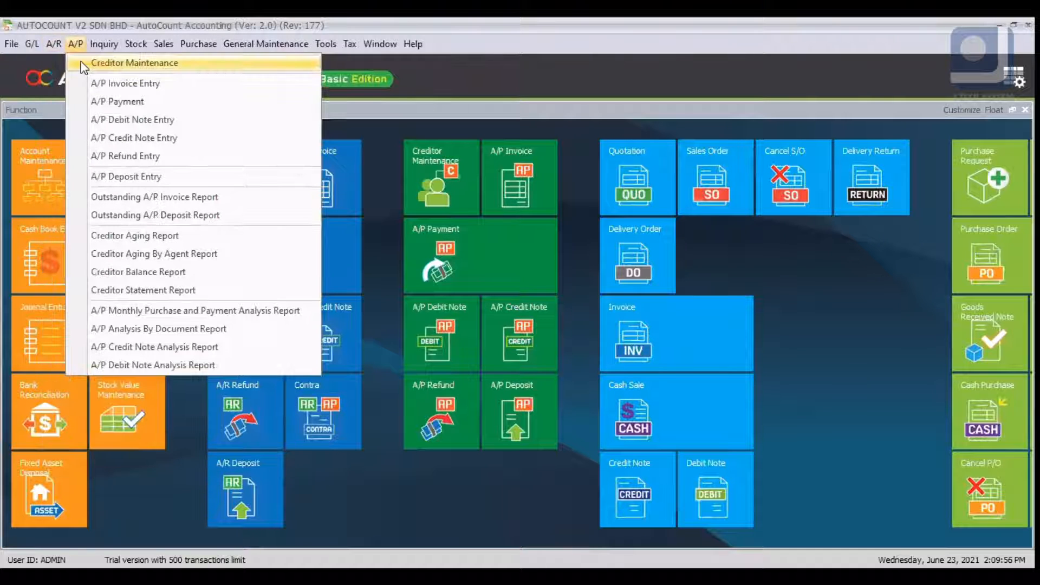
left_click(54, 45)
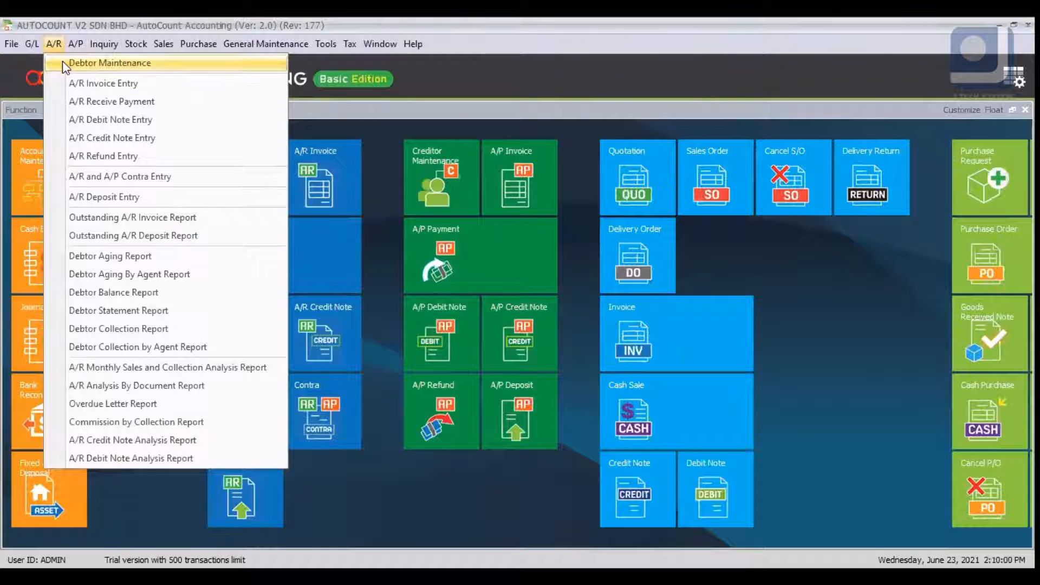
left_click(223, 202)
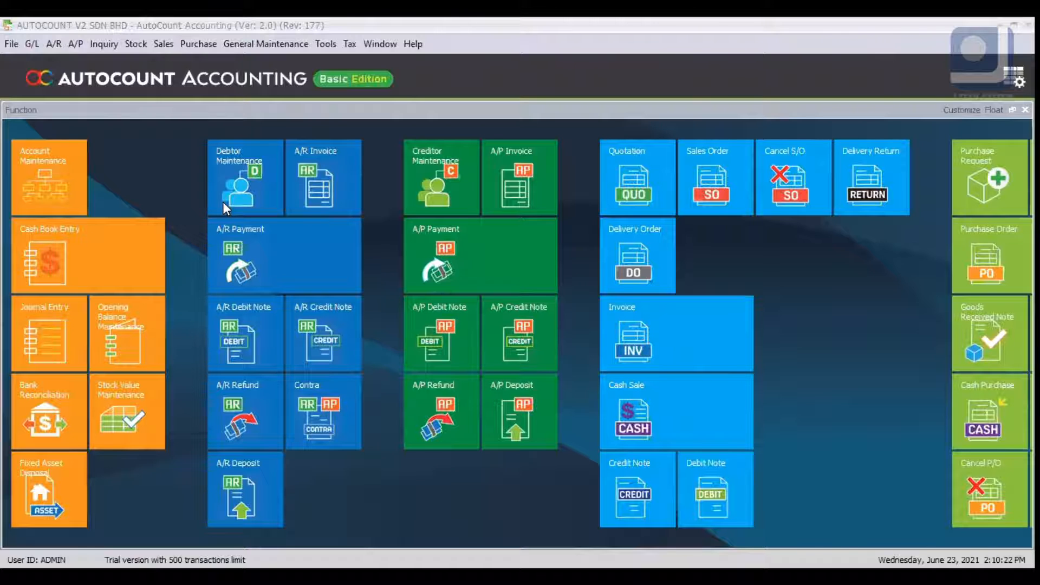
- Open and dismiss the control account and debtor type lookup lists
left_click(223, 202)
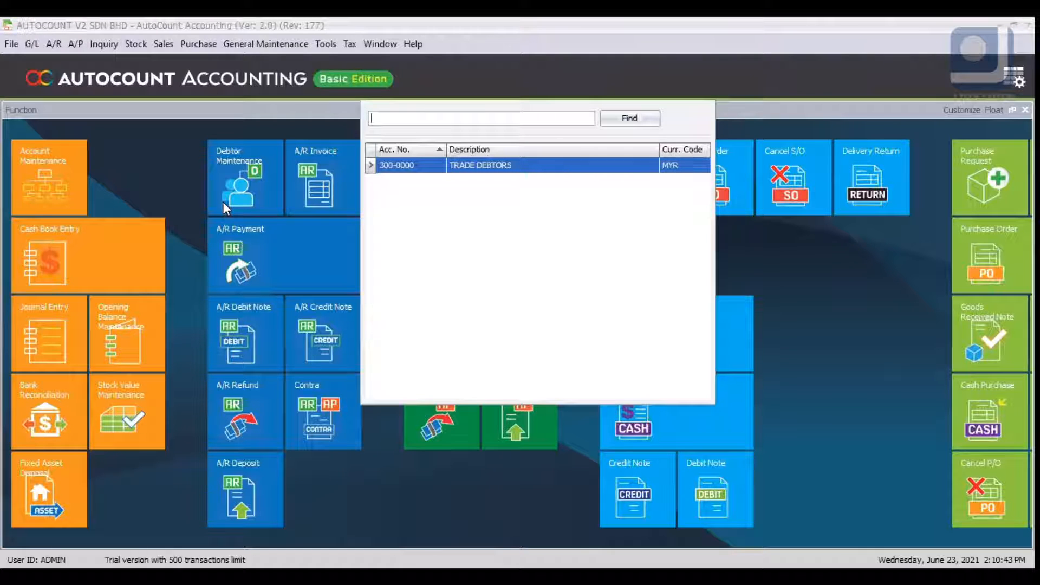
key("Escape")
key("Return")
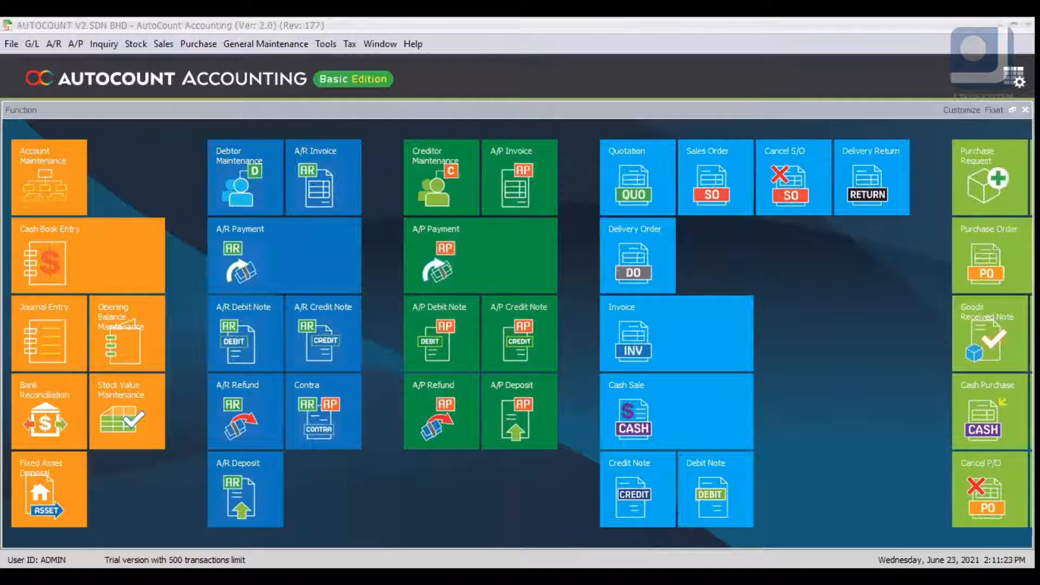
key("F4")
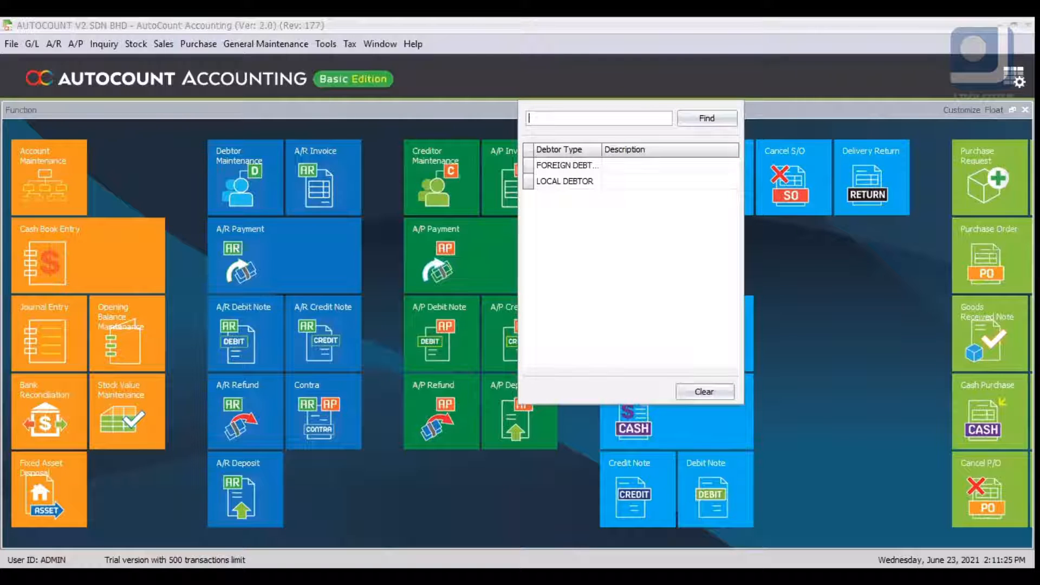
key("Escape")
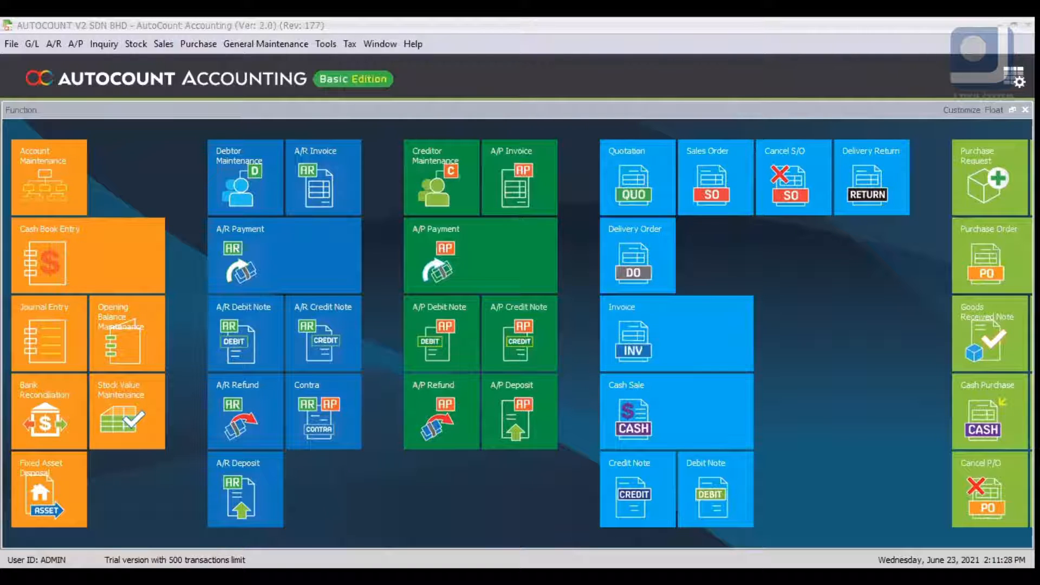
key("F4")
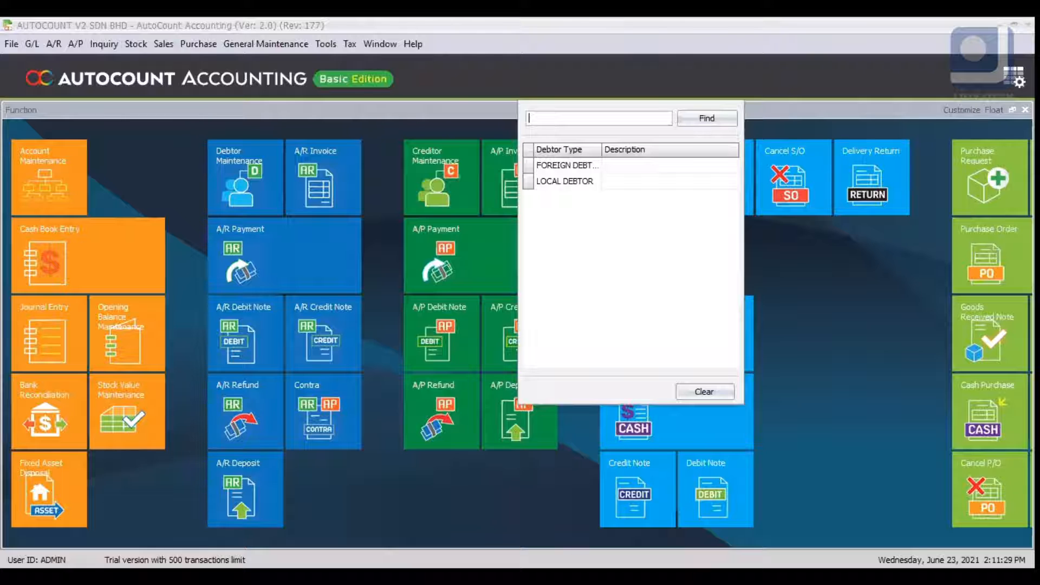
key("Escape")
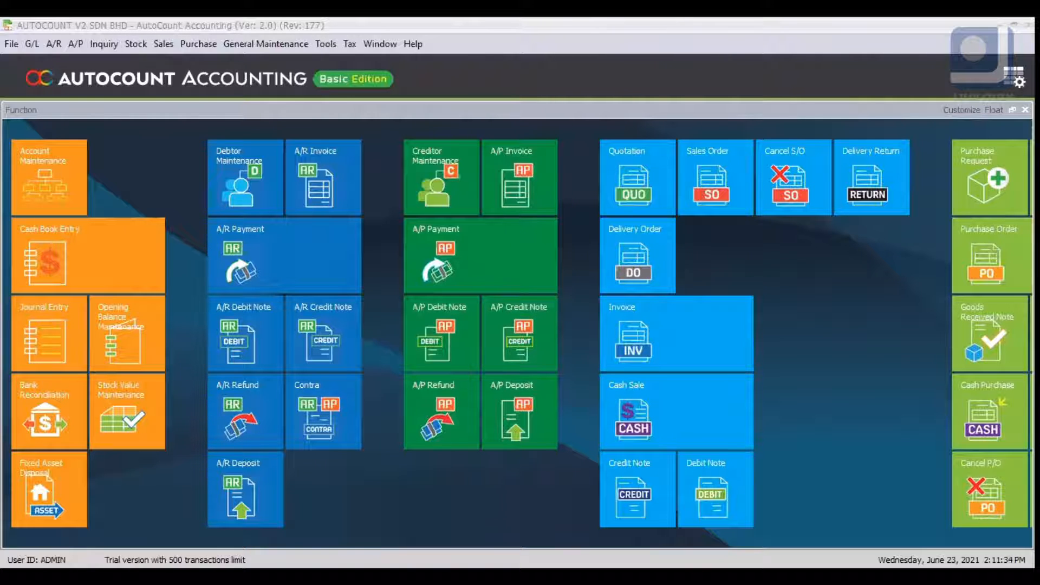
left_click(531, 122)
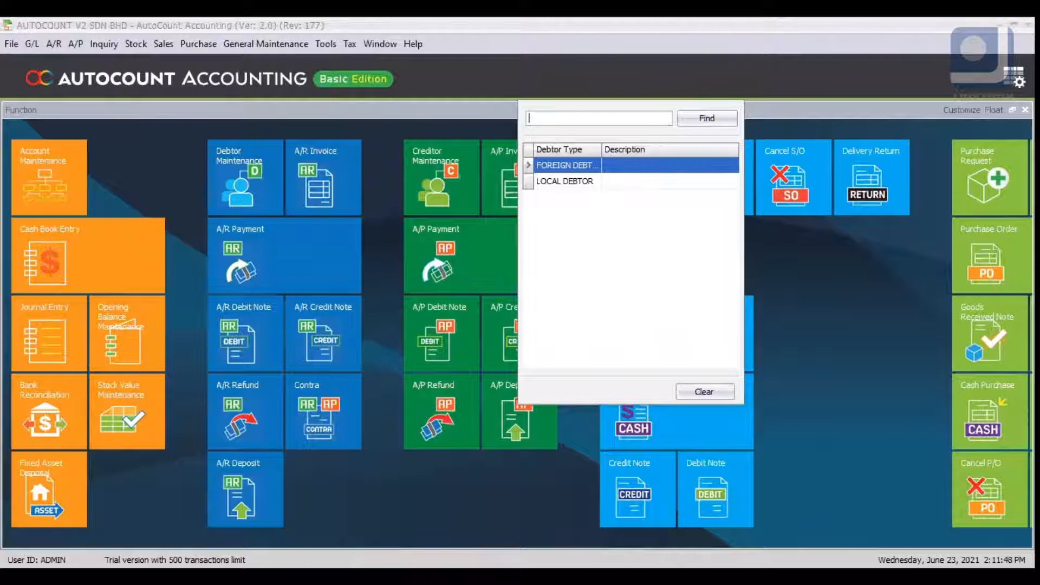
key("Escape")
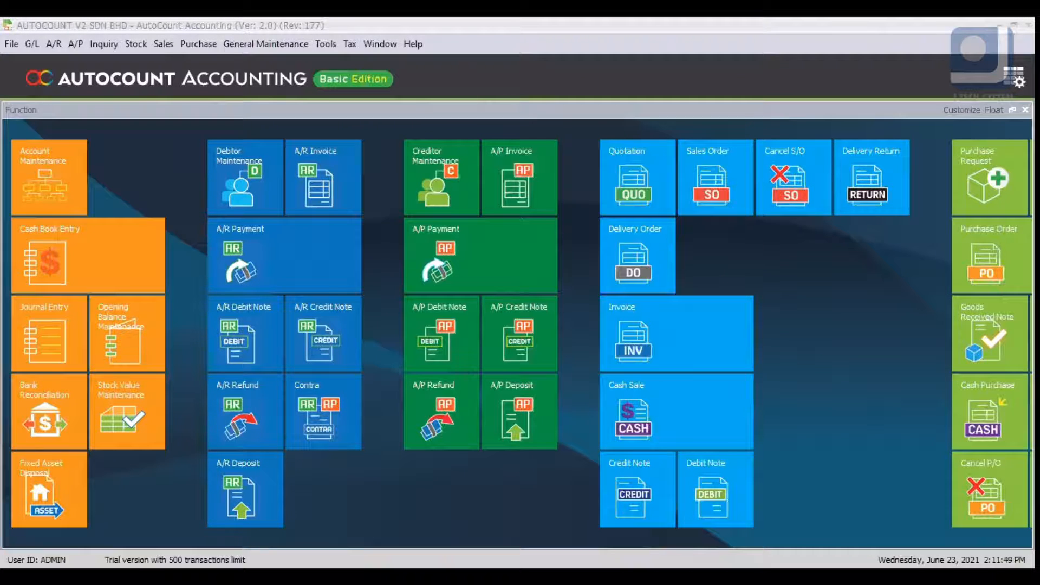
key("F4")
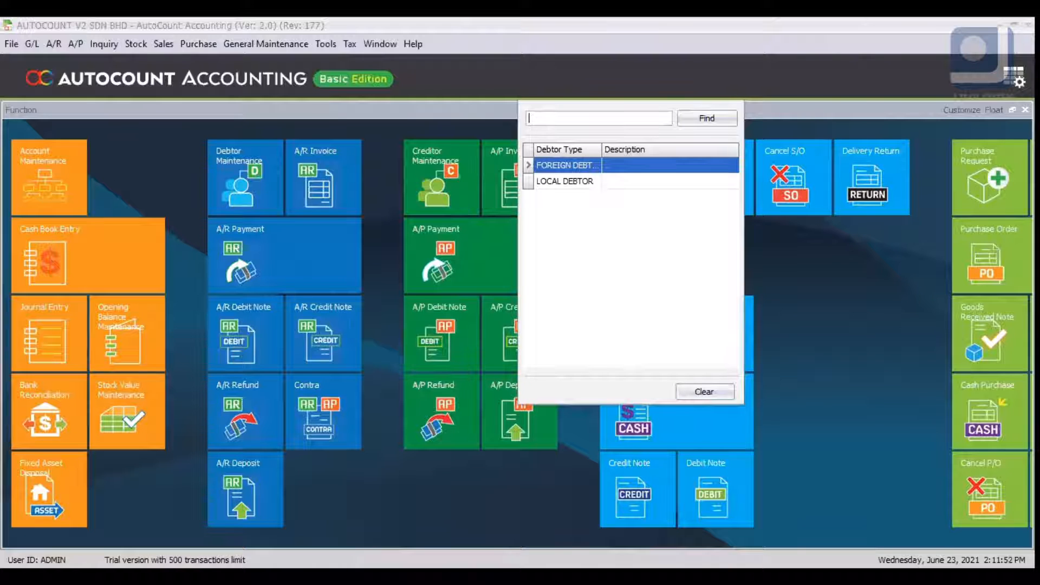
key("Return")
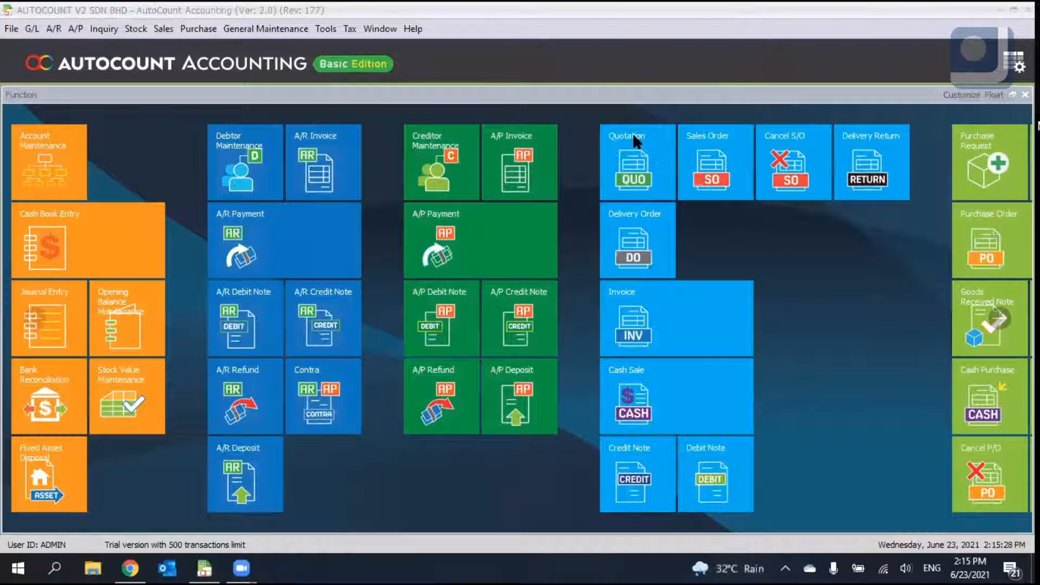
- Open the Debtor Maintenance list
left_click(52, 29)
left_click(81, 45)
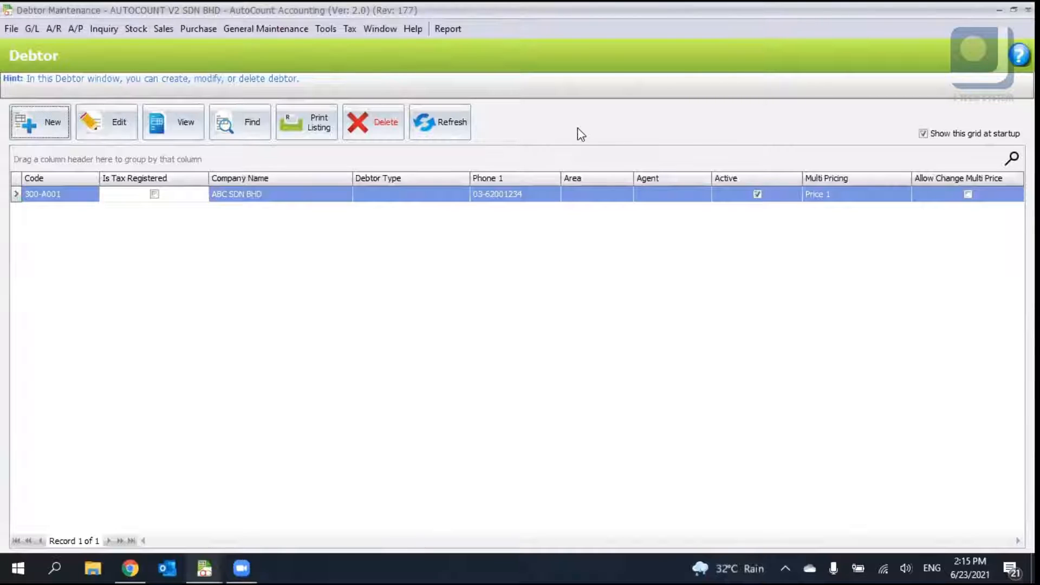
left_click(503, 329)
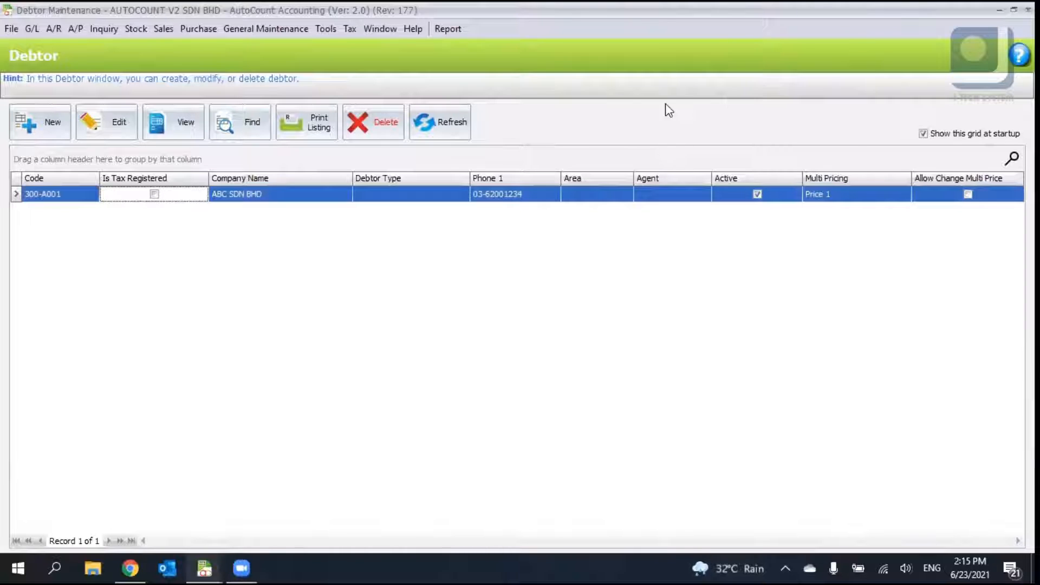
left_click(905, 47)
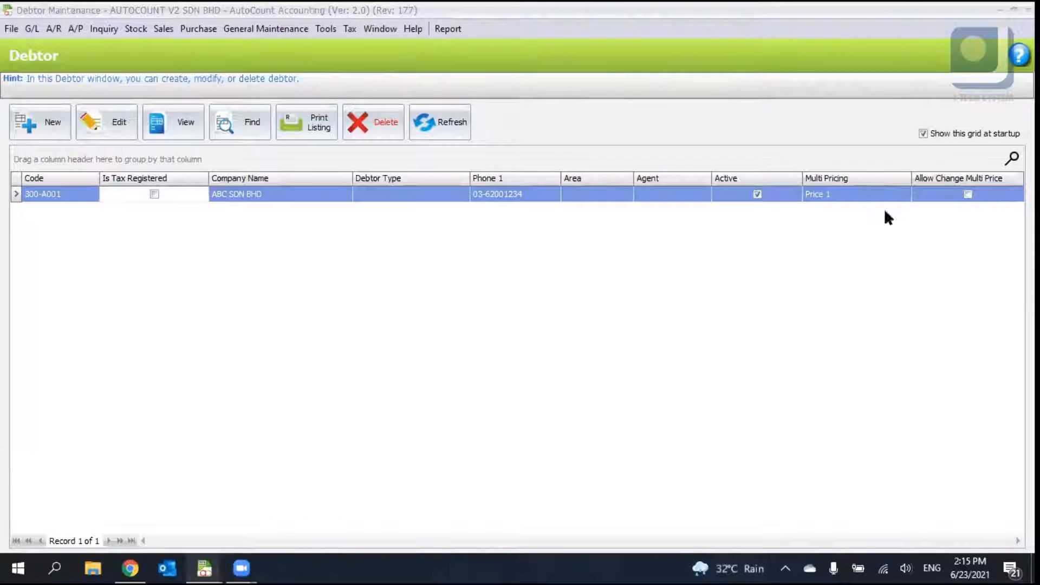
left_click(404, 340)
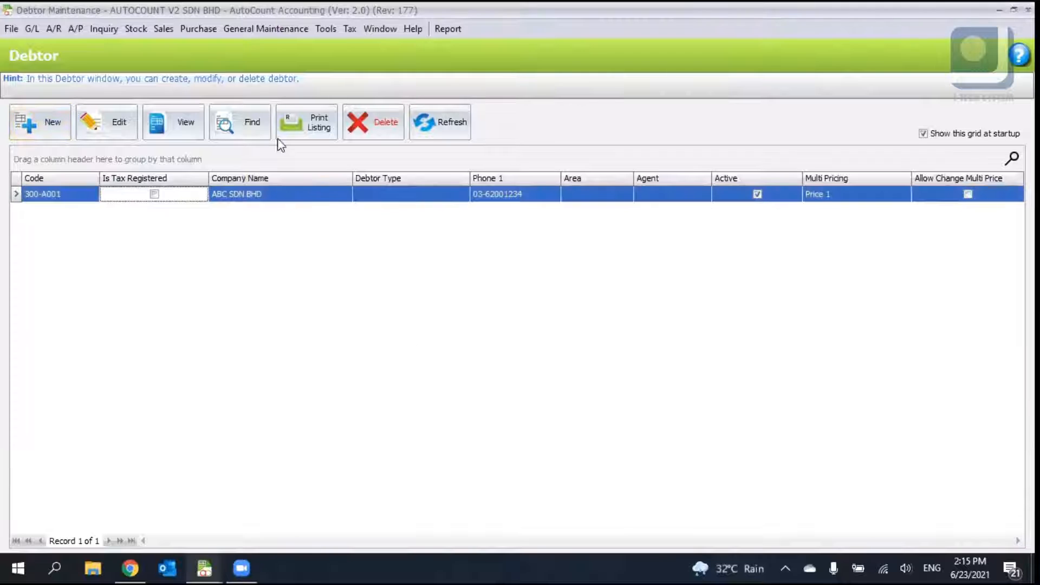
left_click(40, 120)
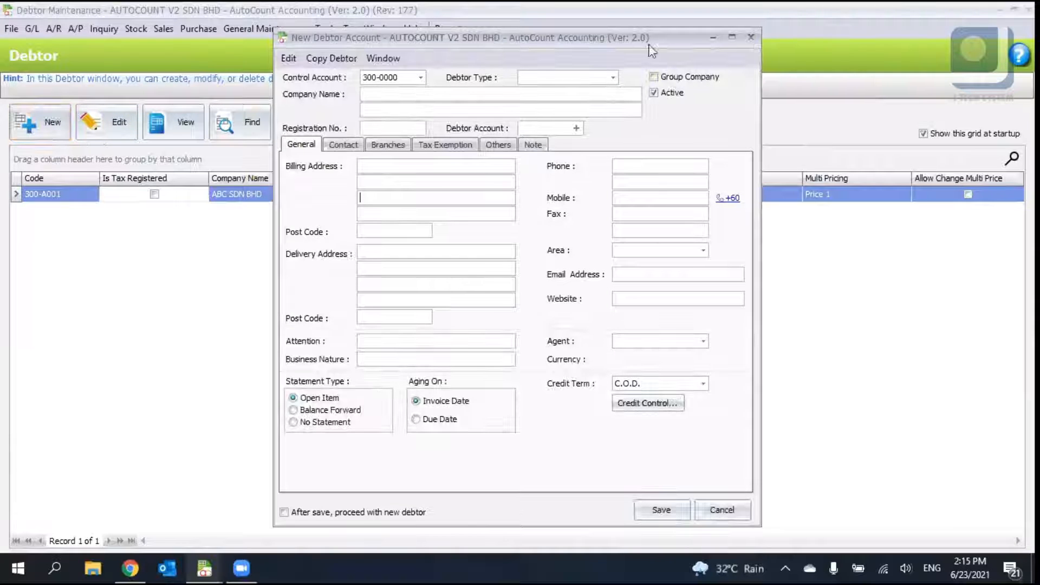
left_click(749, 36)
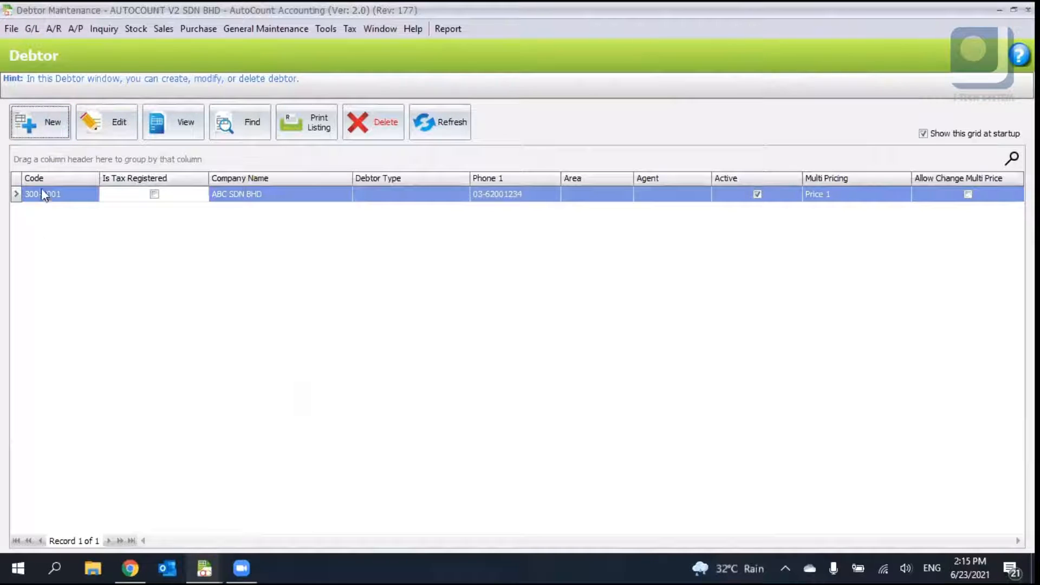
- Open a new debtor account form from Debtor Maintenance
left_click(54, 28)
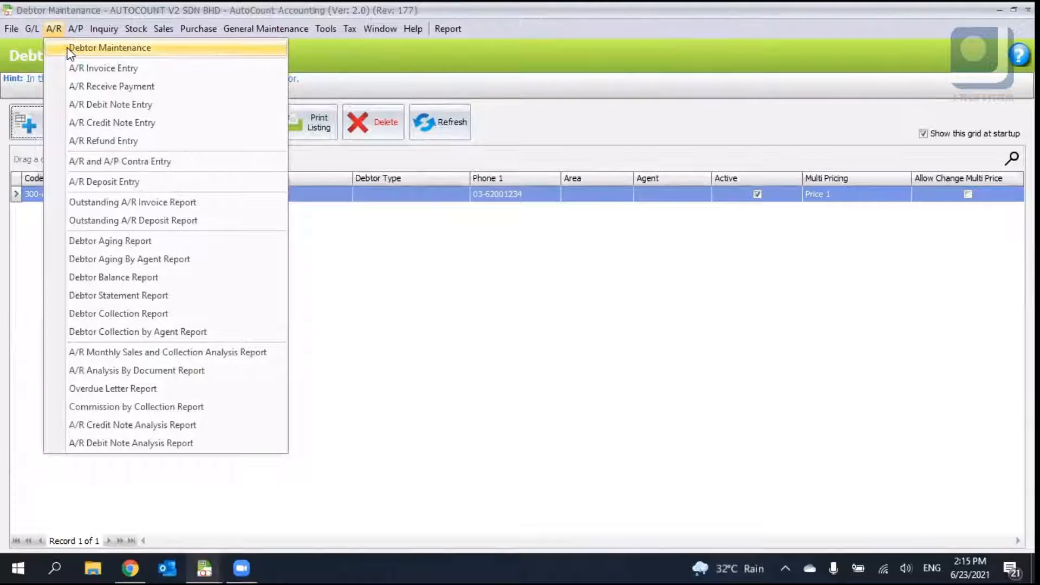
left_click(69, 51)
left_click(43, 122)
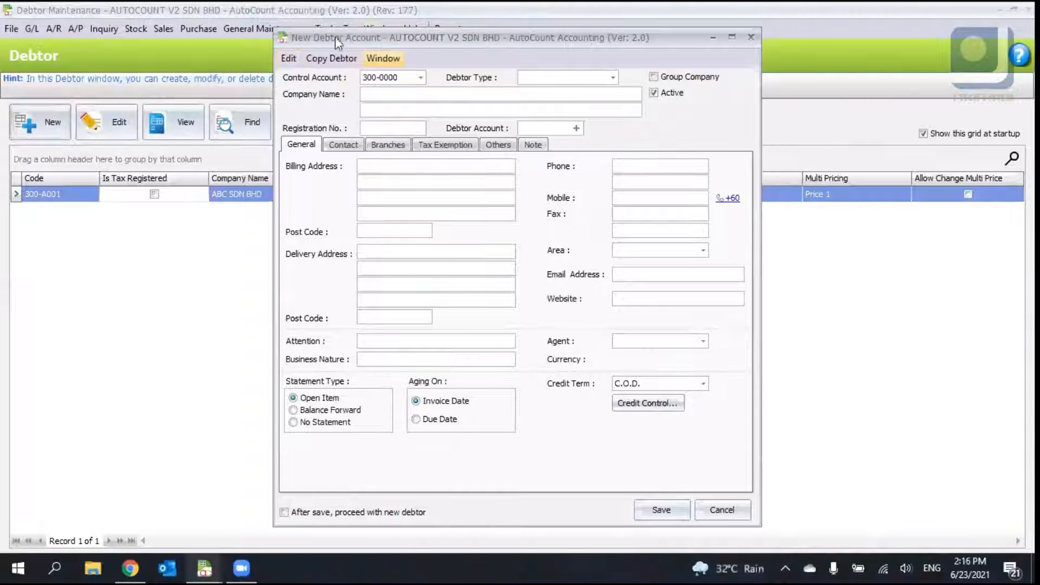
- Review the control account and debtor type lookups without changing them
left_click(420, 77)
left_click(421, 77)
left_click(413, 78)
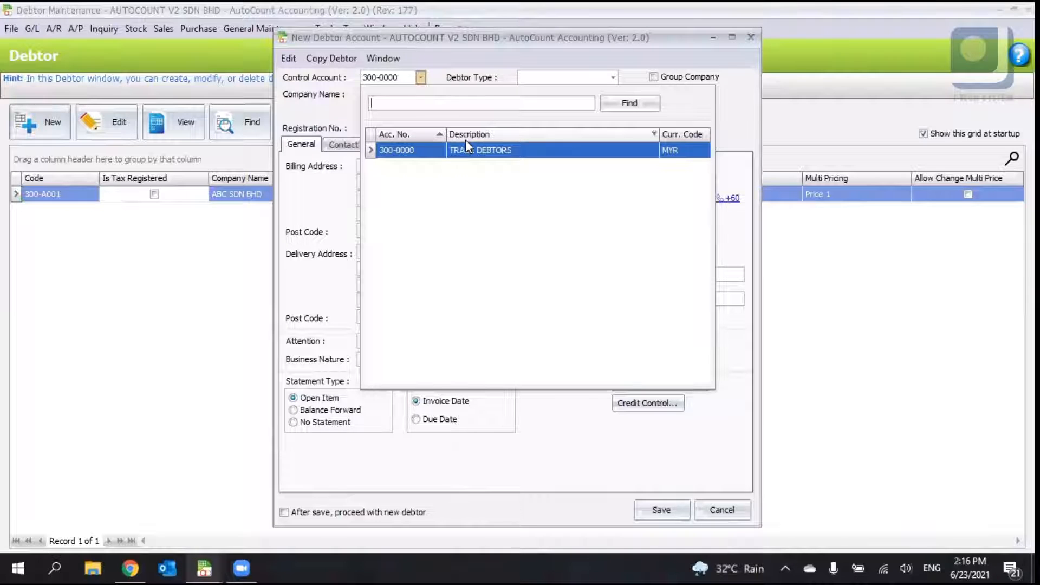
left_click(522, 40)
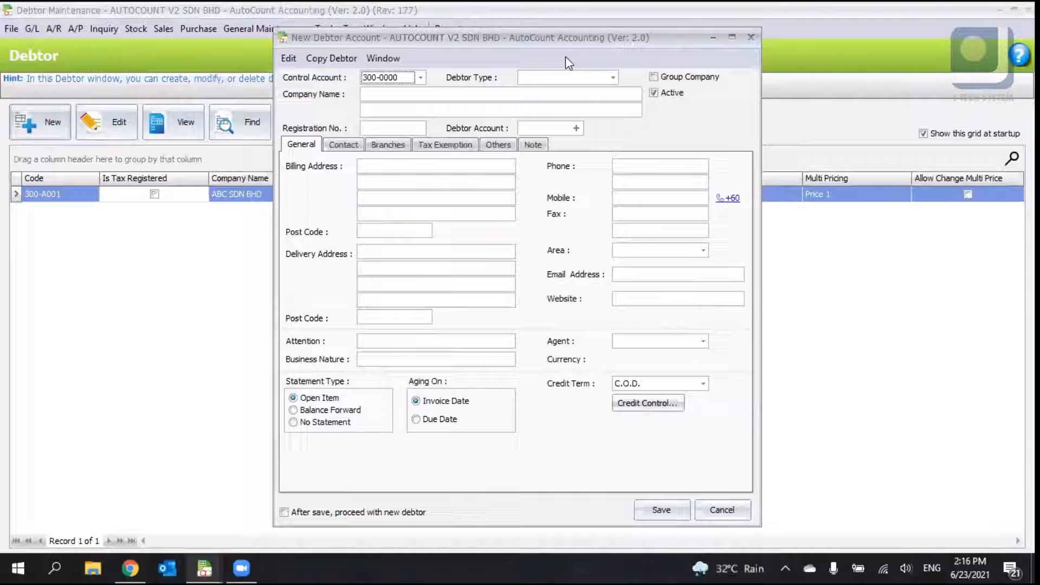
left_click(612, 77)
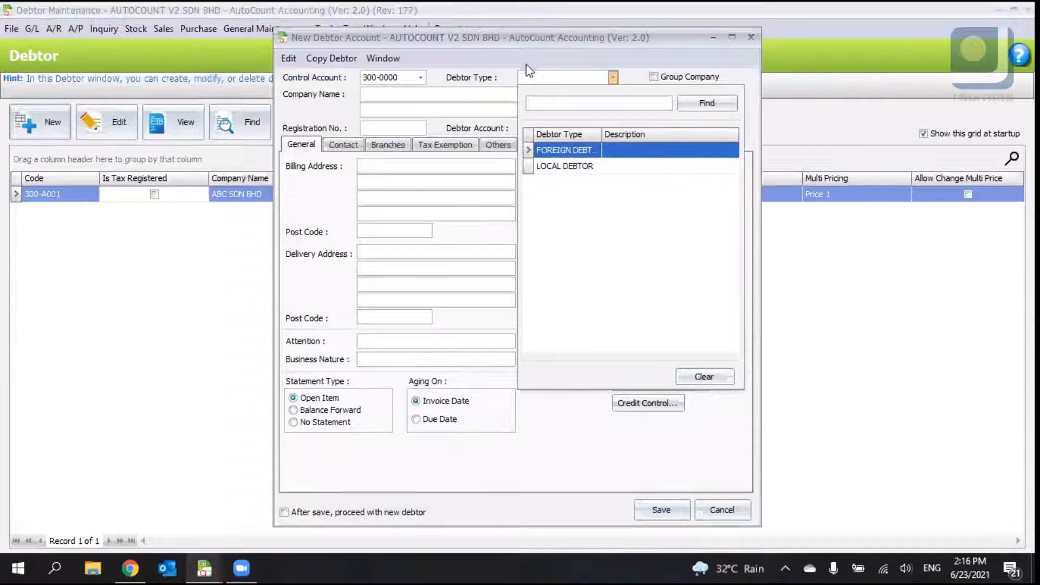
left_click(614, 77)
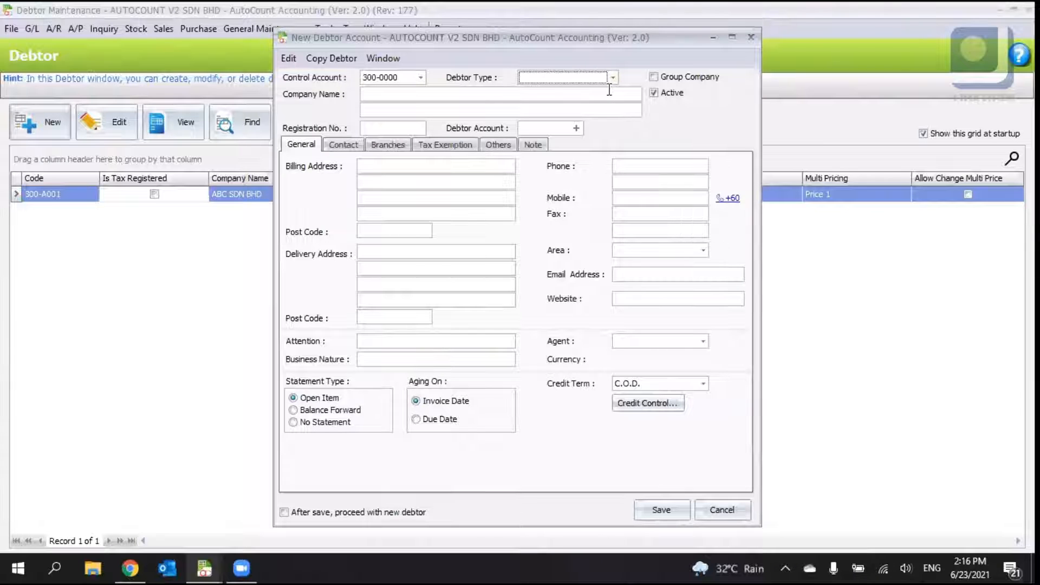
- Enter CUSTOMER A as the new debtor's company name
left_click(449, 95)
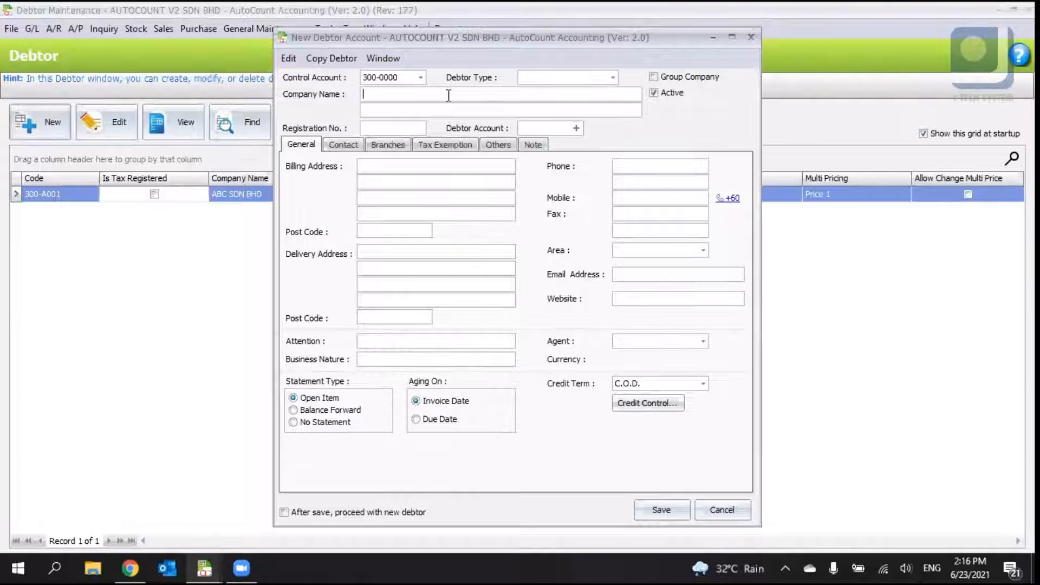
type("CUSTOMER A")
key("Tab")
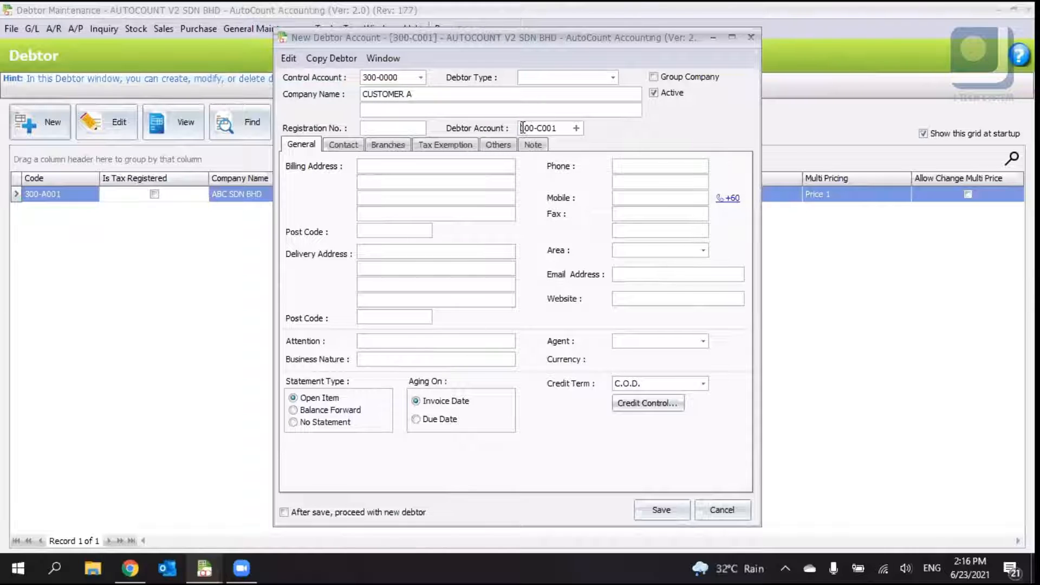
left_click_drag(521, 128, 558, 130)
- Fill in the debtor's three-line billing address
left_click(376, 165)
type("NO")
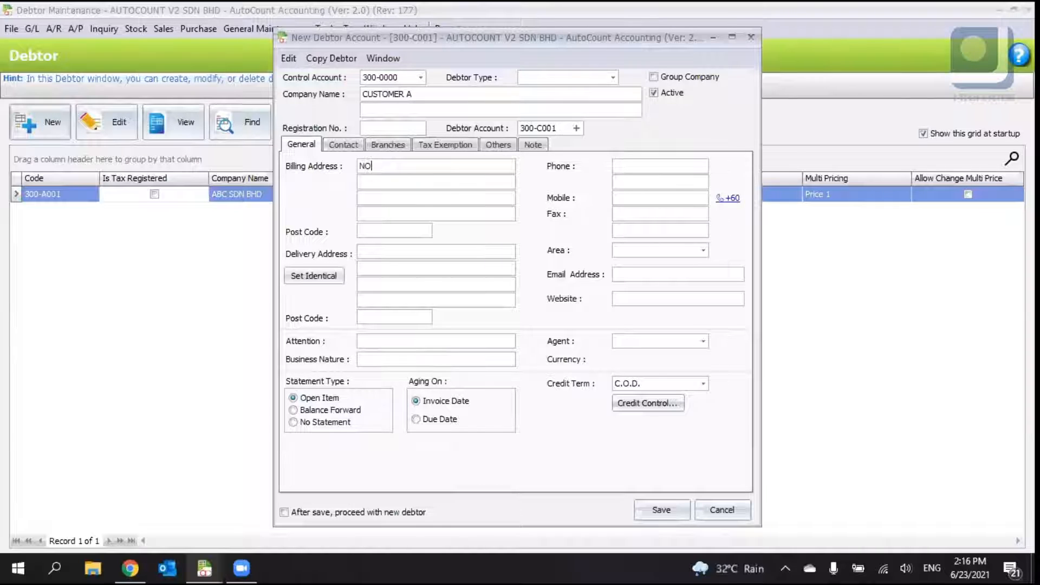
type(".99, JALAN A ")
type("TAMAN KEPONG")
key("Return")
type("51")
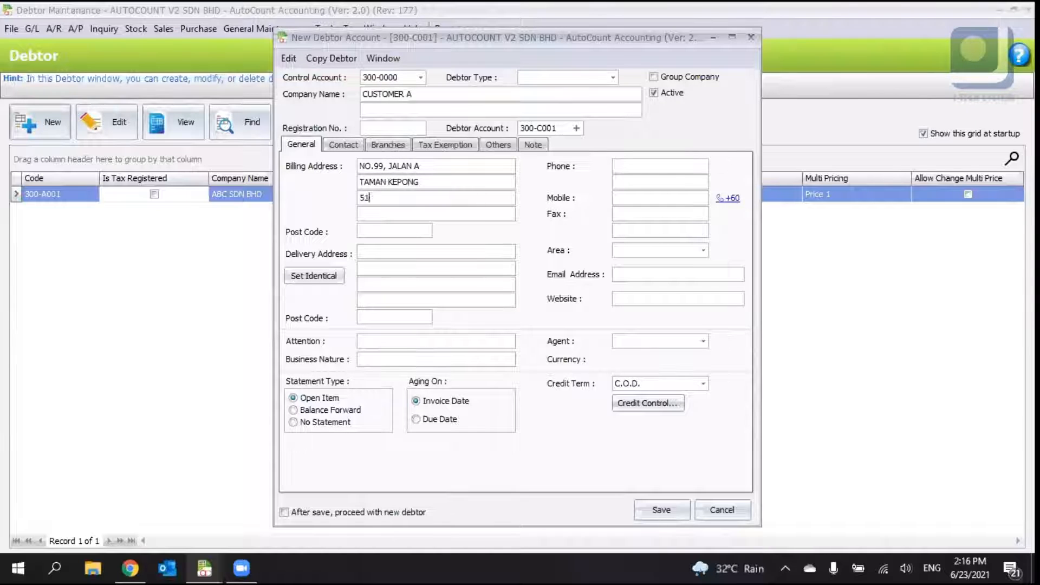
type("100 K.L")
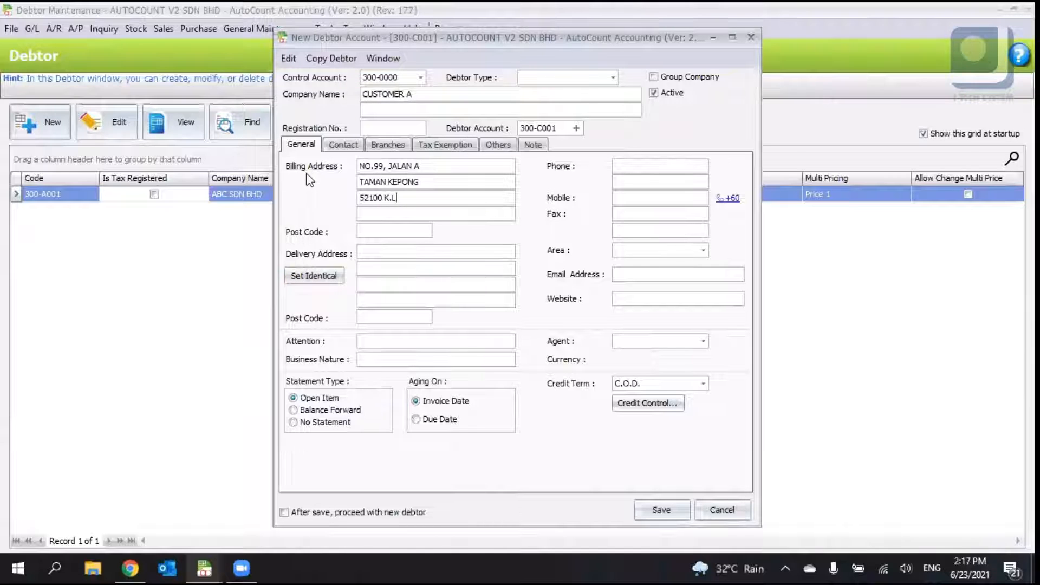
- Copy the billing address into the delivery address
left_click(315, 275)
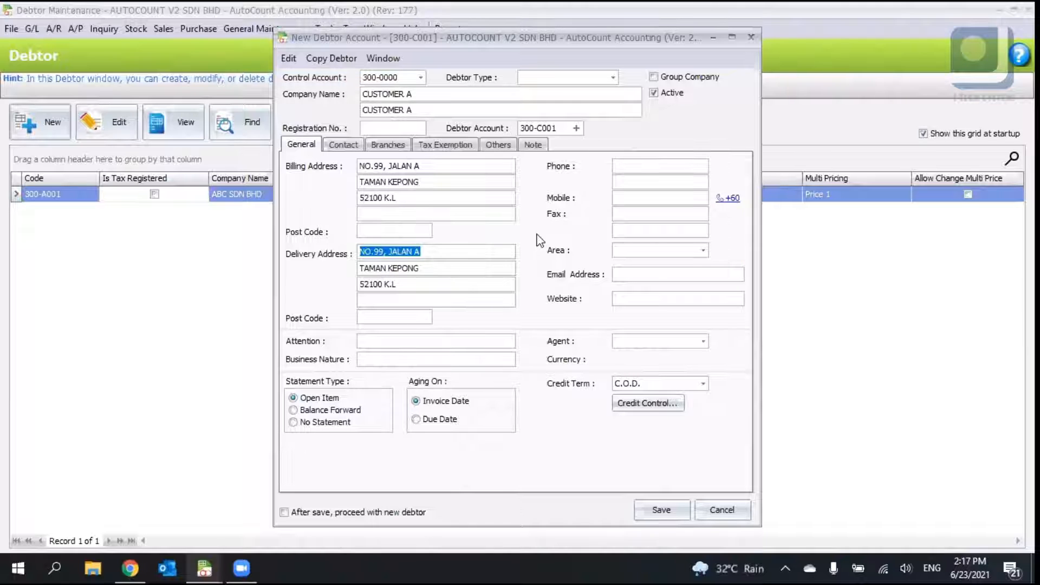
left_click(513, 249)
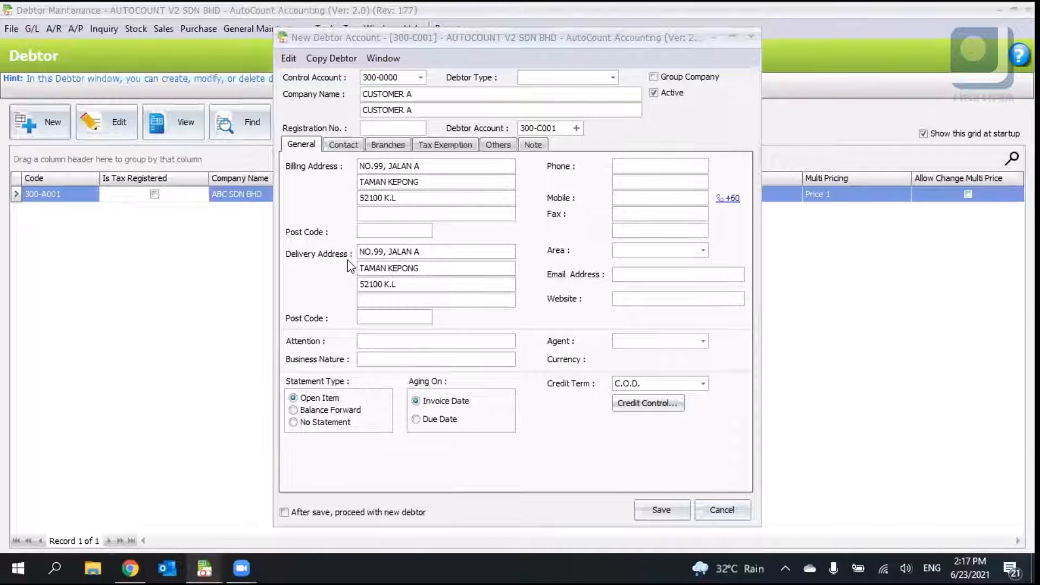
- Enter the billing address post code
left_click(382, 232)
type("521000")
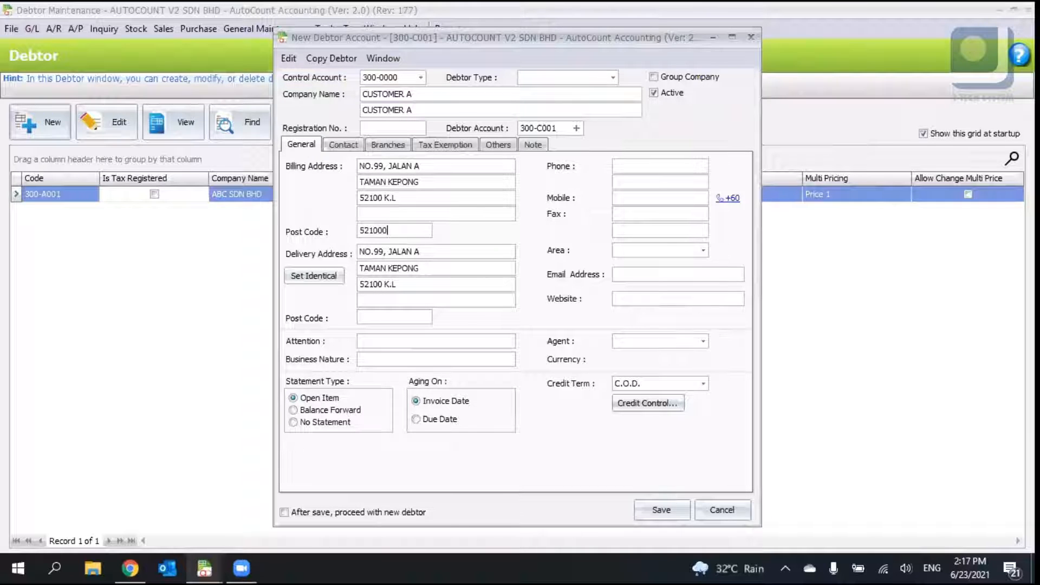
- Correct the billing post code to 52100 and enter the debtor's phone number
left_click(407, 227)
key("BackSpace")
left_click(631, 170)
- Open the Area list to review the available areas without choosing one
left_click(657, 200)
left_click(643, 214)
left_click(703, 251)
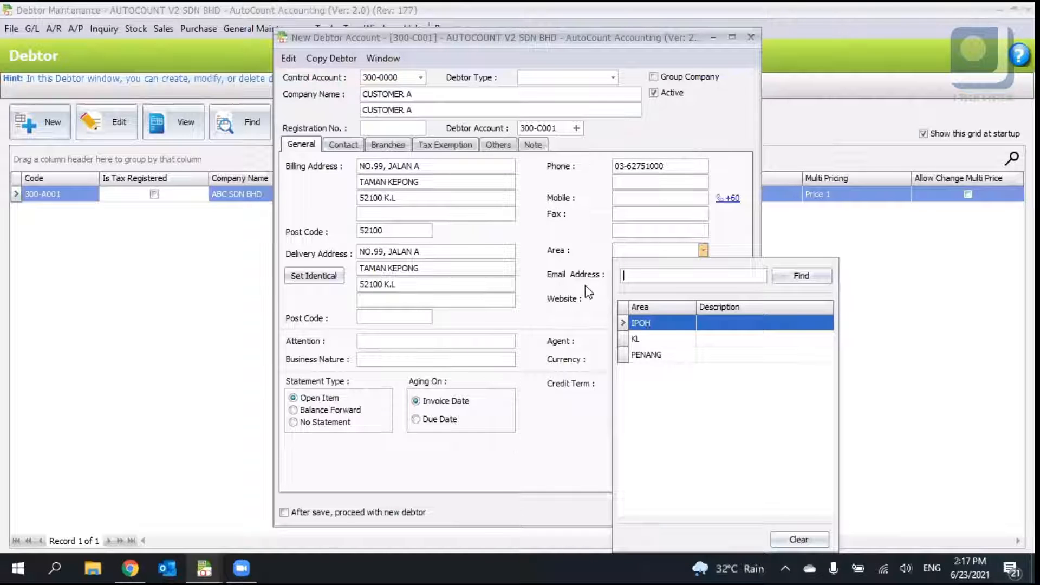
left_click(606, 285)
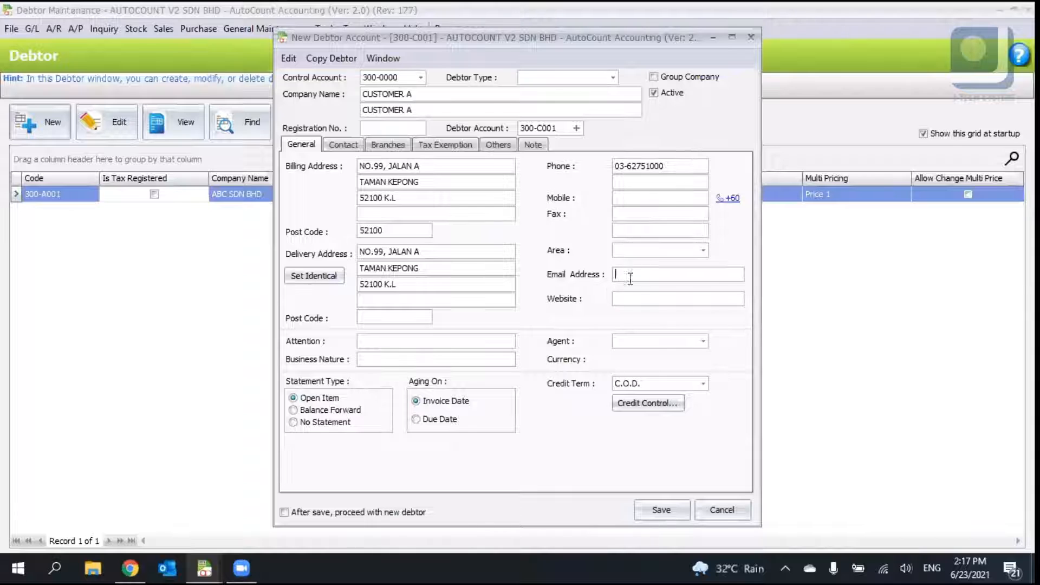
left_click(381, 316)
left_click(371, 357)
- Review the Agent and Credit Term option lists without picking a value
left_click(702, 341)
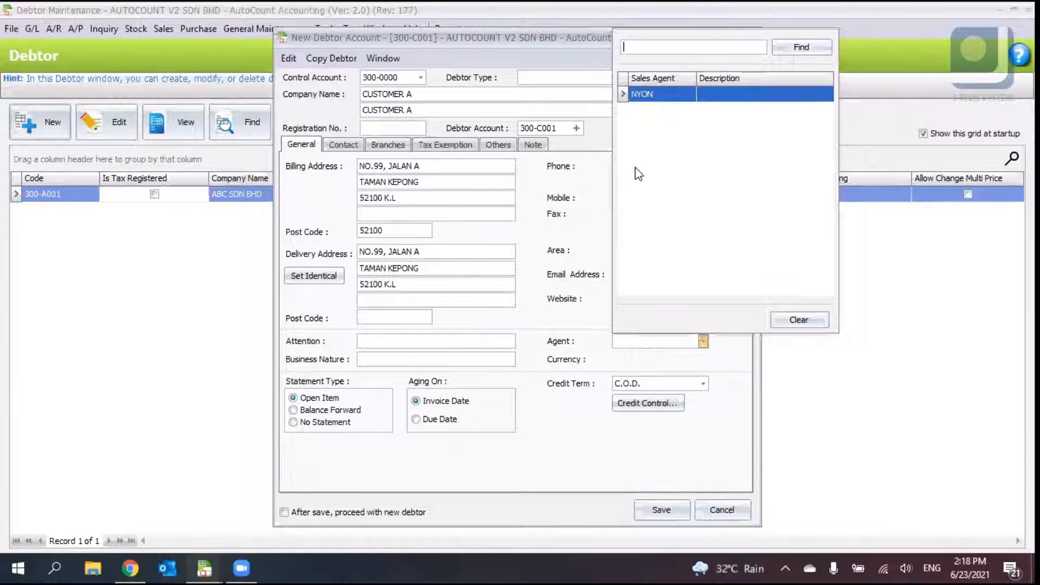
left_click(588, 330)
left_click(656, 340)
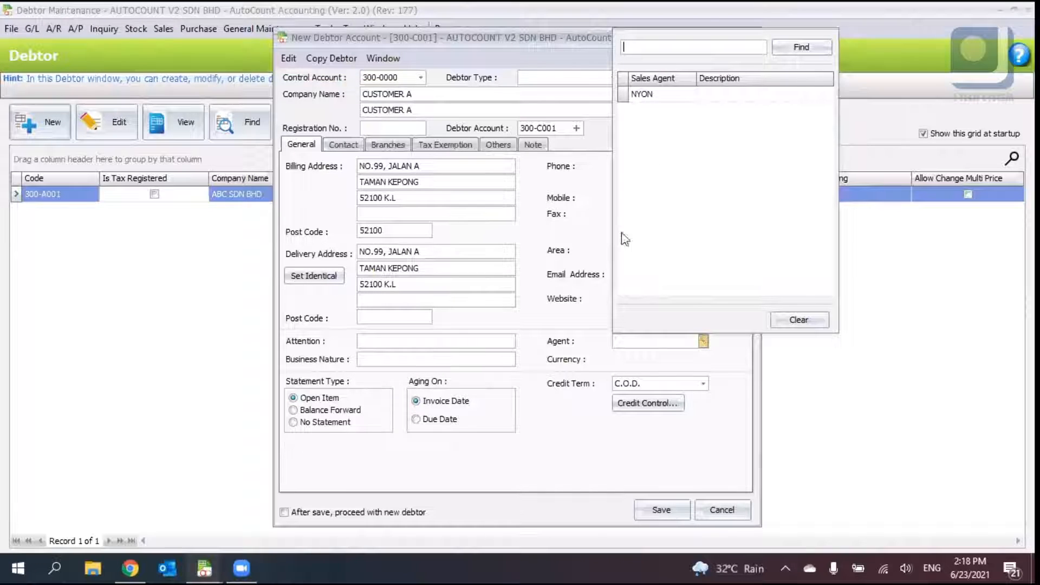
left_click(580, 339)
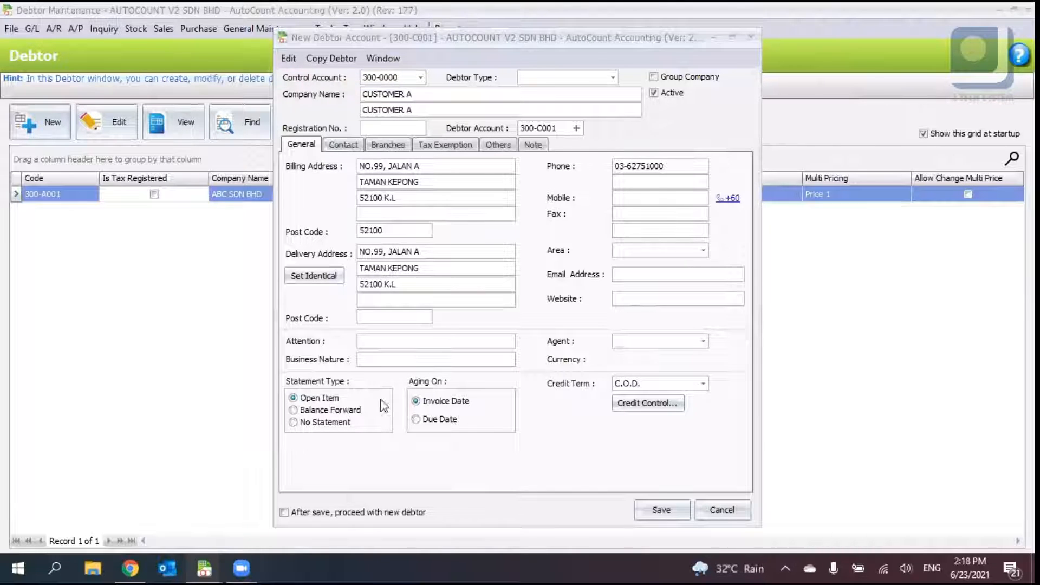
left_click(685, 347)
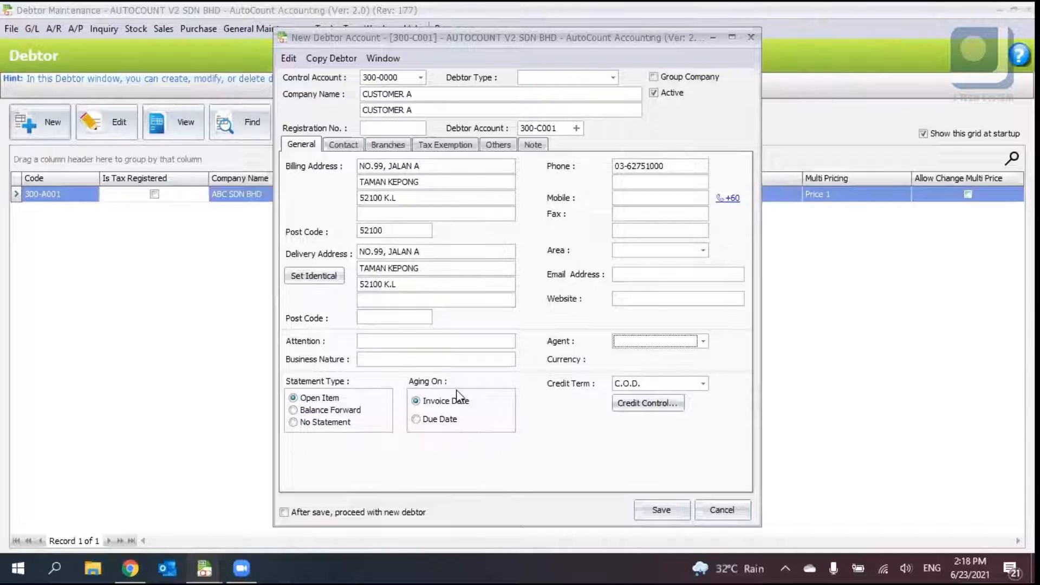
left_click(702, 384)
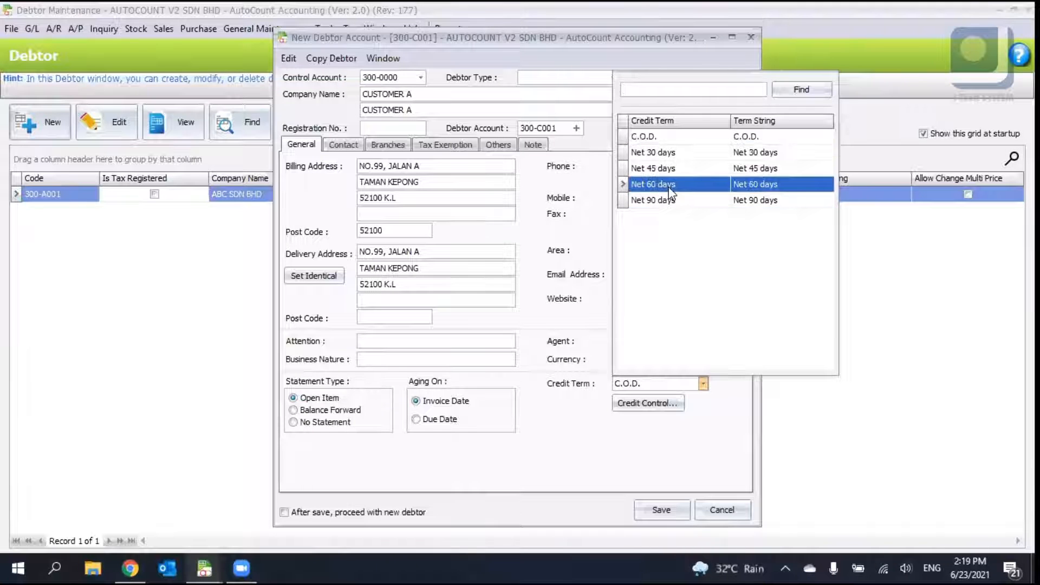
left_click(570, 423)
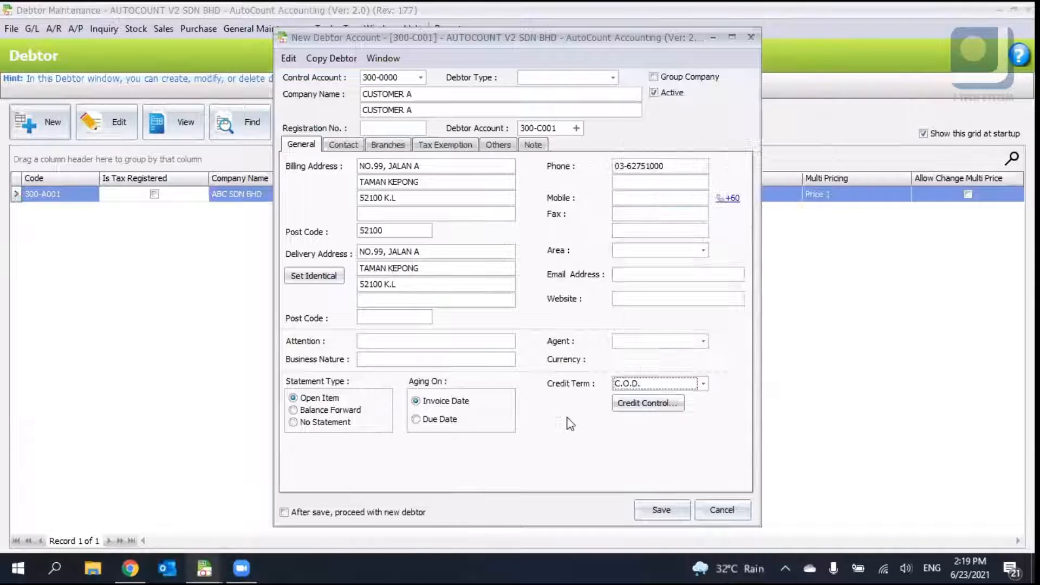
left_click(644, 384)
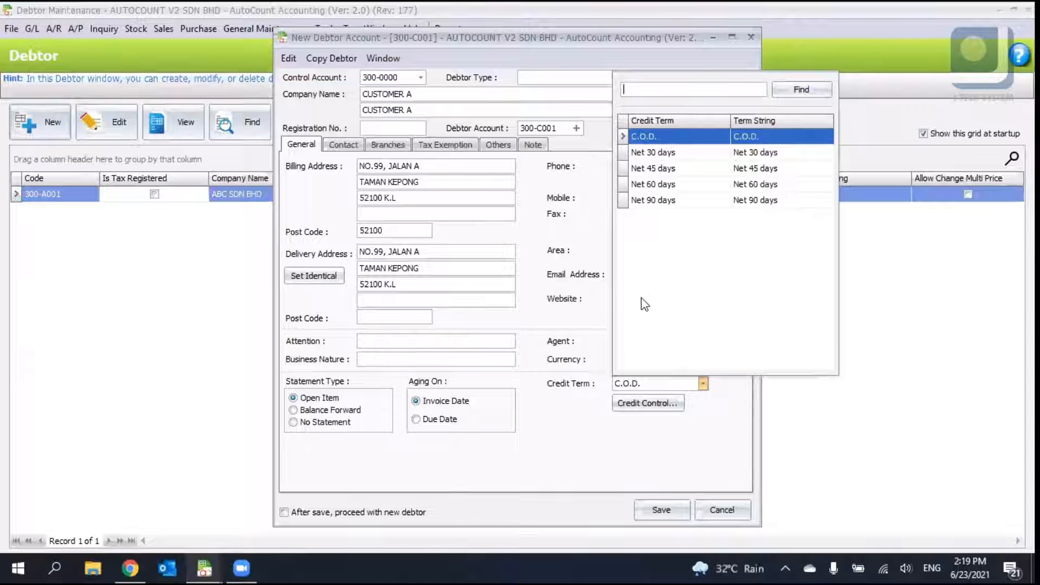
left_click(535, 431)
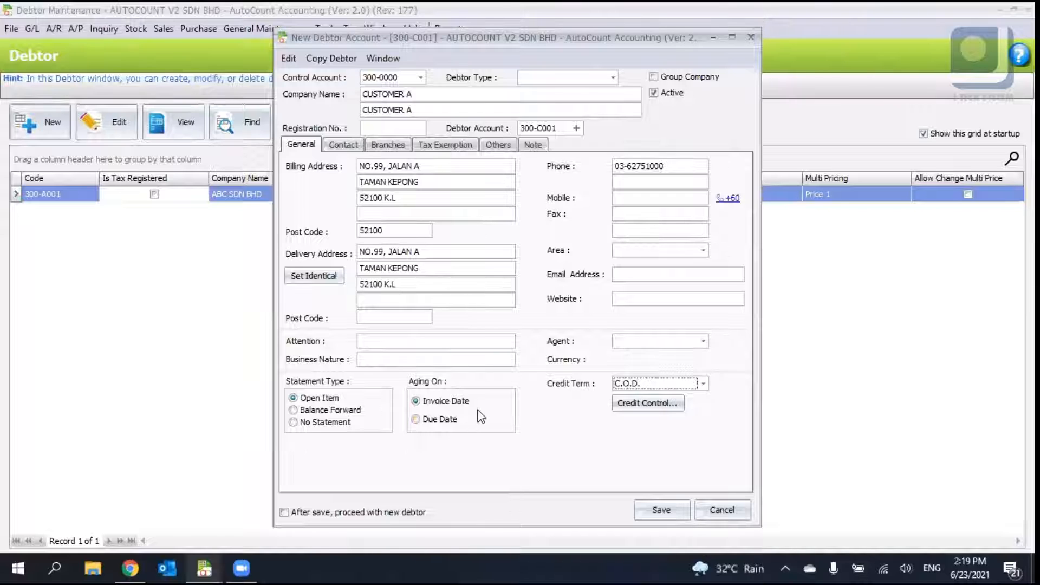
key("Tab")
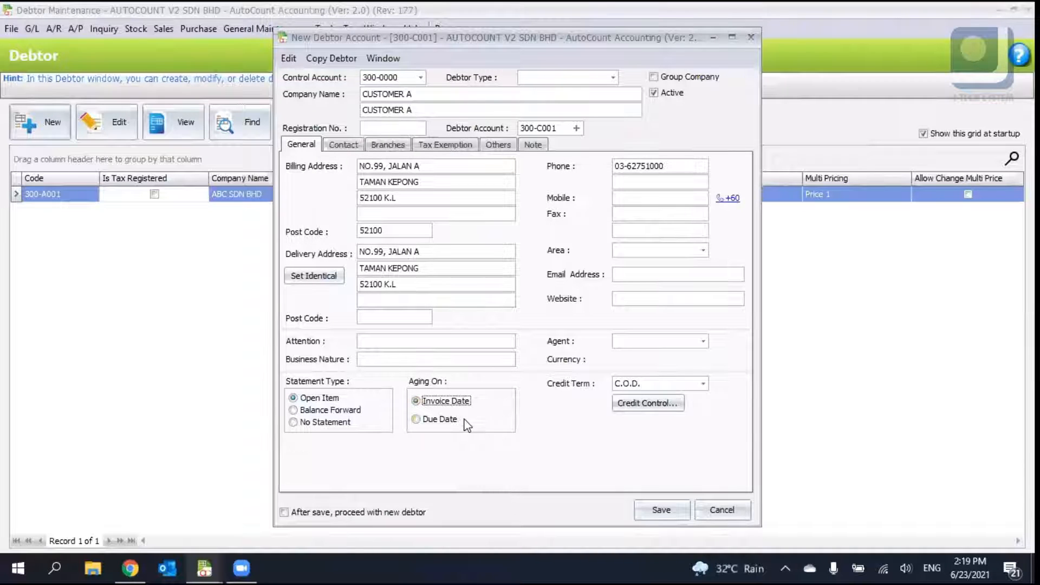
- Set aging to Due Date and the credit term to Net 30 days
left_click(440, 419)
left_click(638, 386)
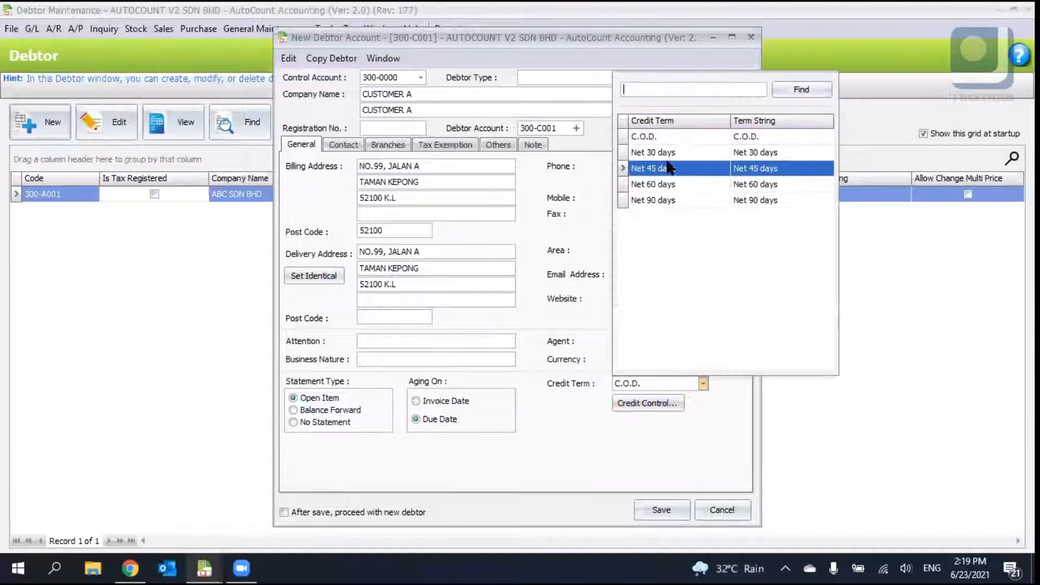
left_click(669, 156)
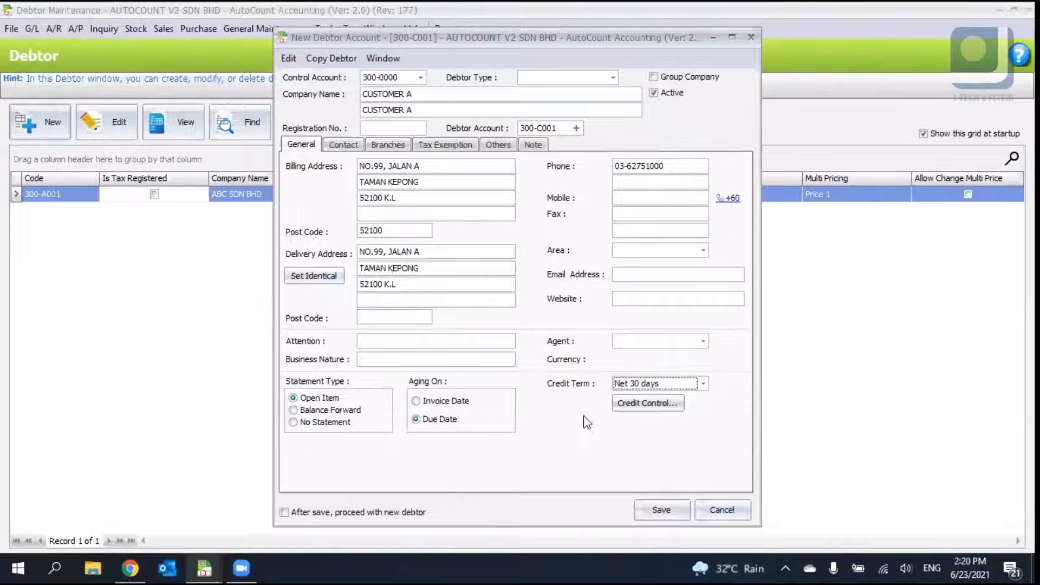
left_click(340, 145)
left_click(304, 144)
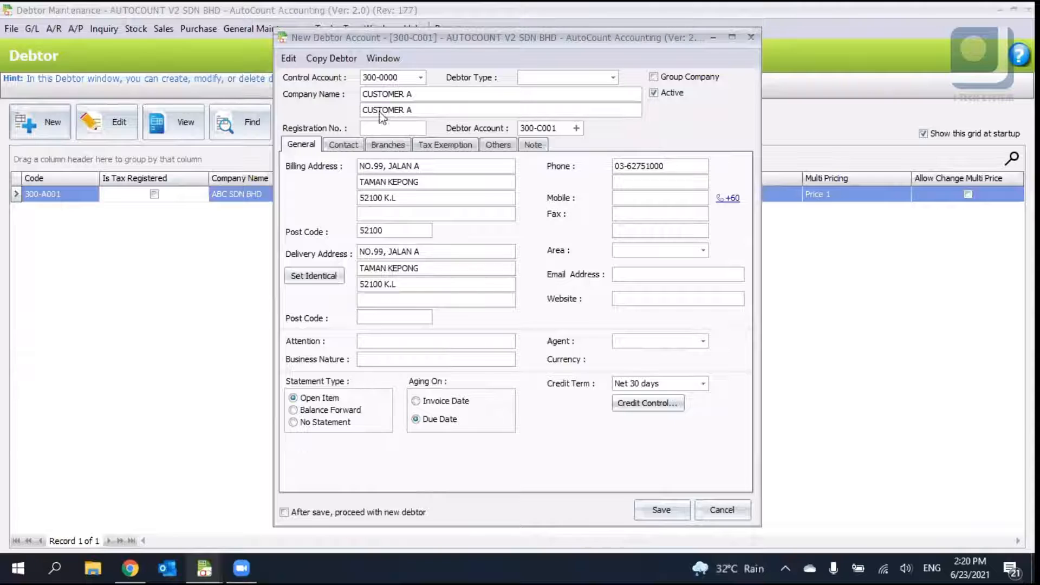
left_click(353, 144)
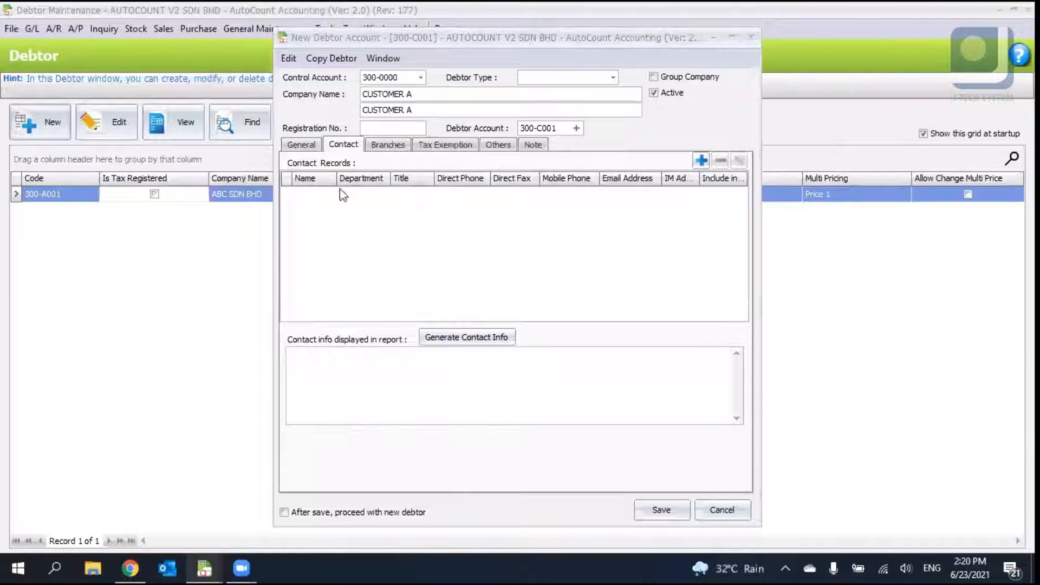
left_click(700, 160)
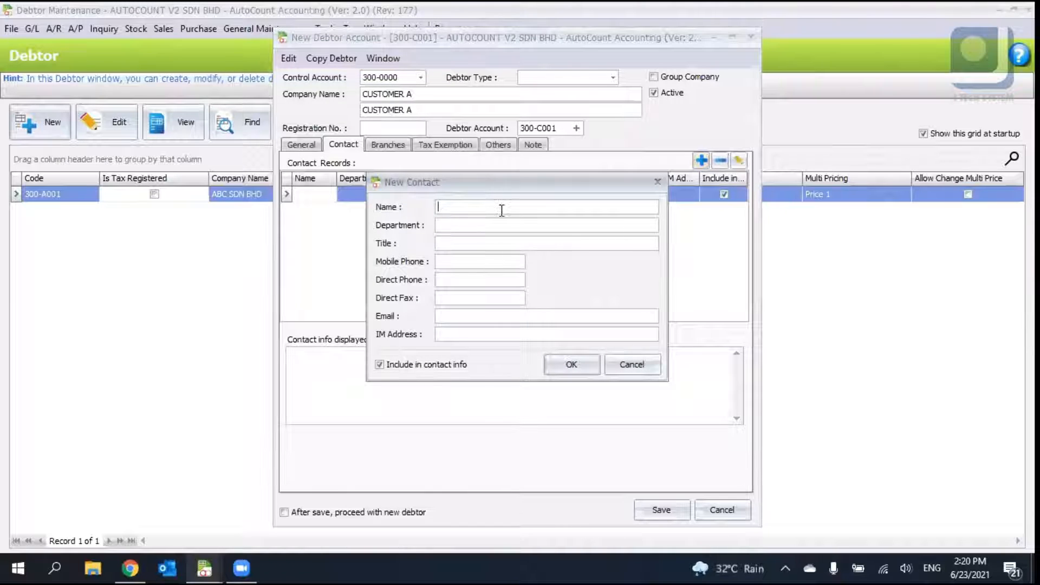
left_click_drag(448, 188, 465, 231)
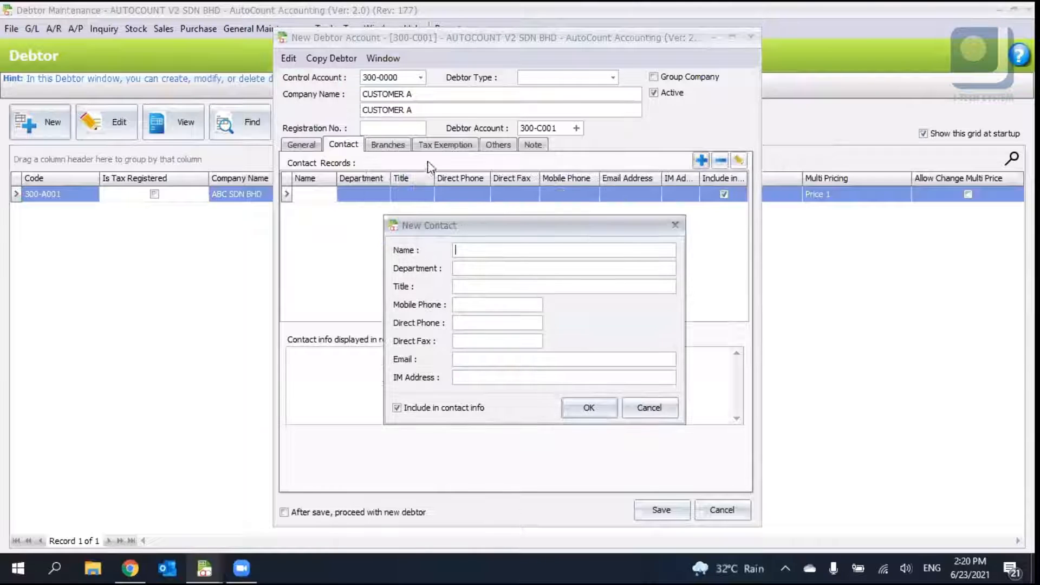
left_click(426, 94)
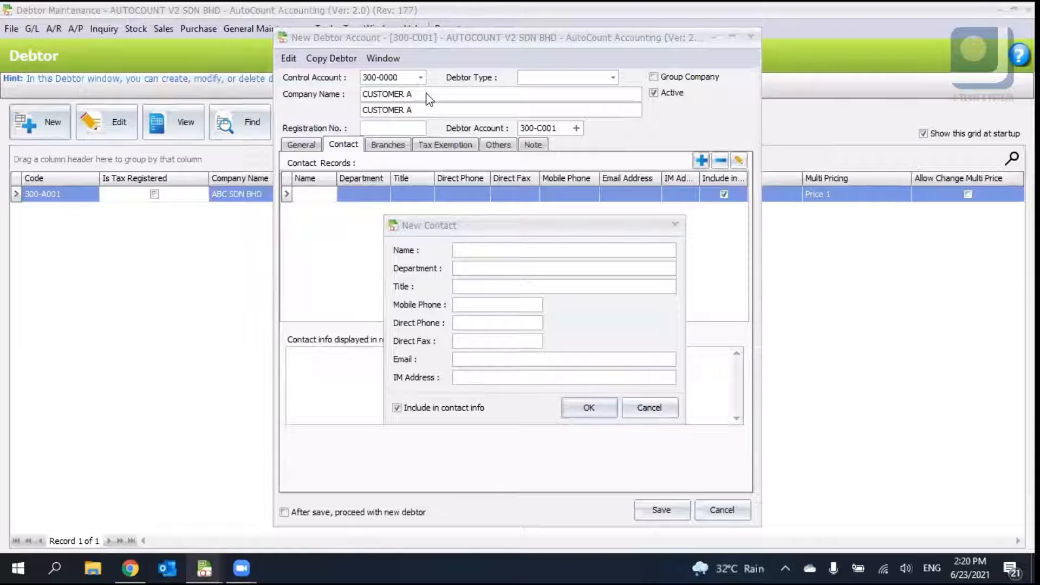
left_click_drag(495, 230, 497, 226)
left_click(538, 243)
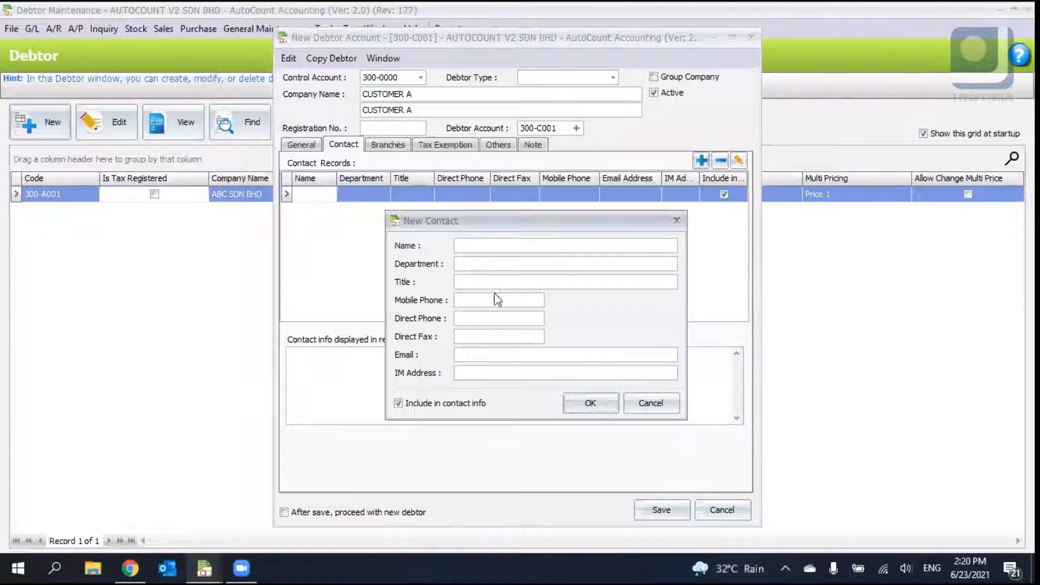
left_click(467, 299)
left_click(471, 353)
left_click(665, 405)
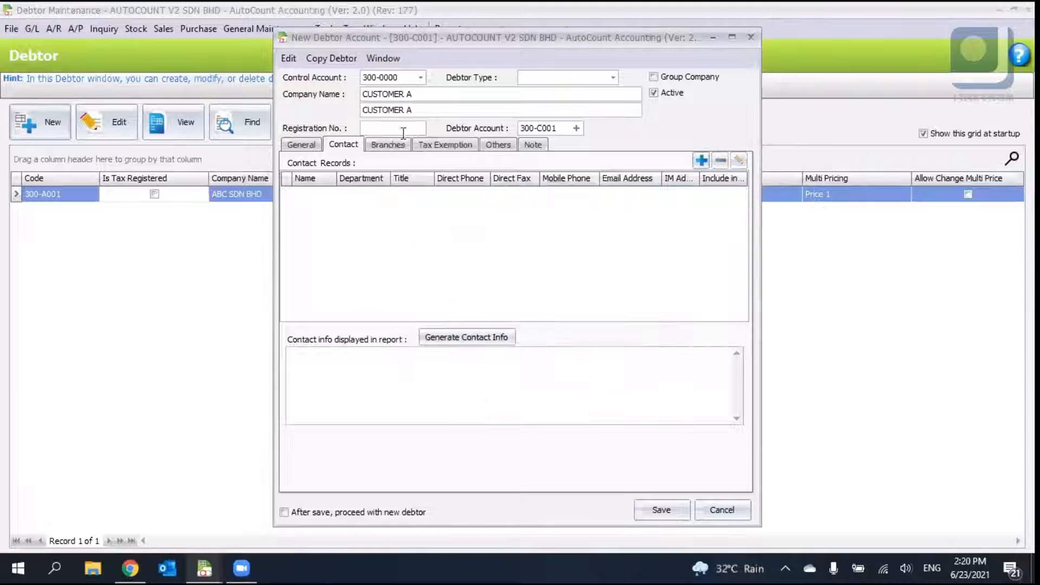
- Add a new branch with branch code PNG and branch name PENANG BRANCH
left_click(382, 149)
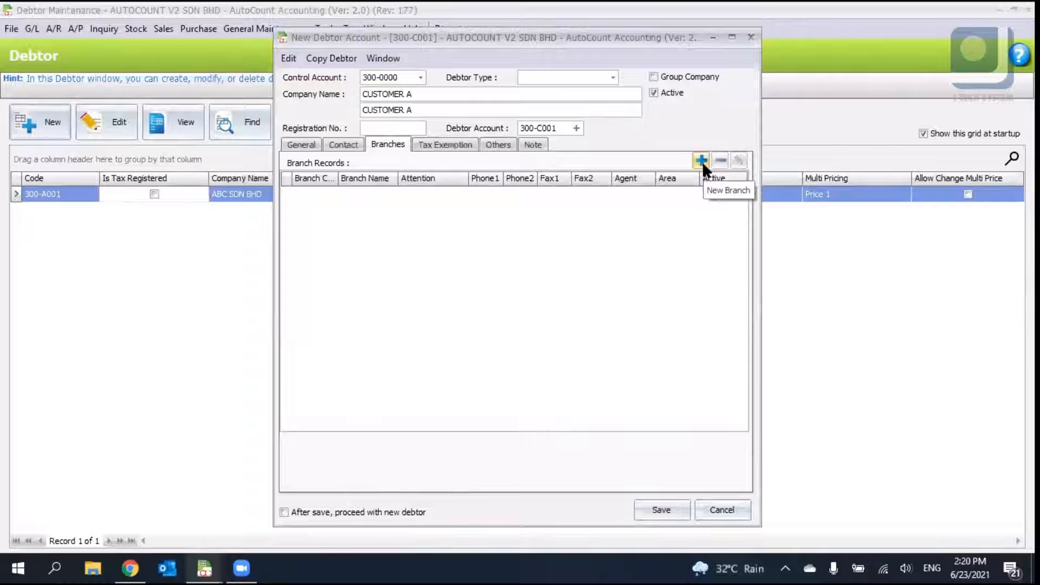
left_click(702, 162)
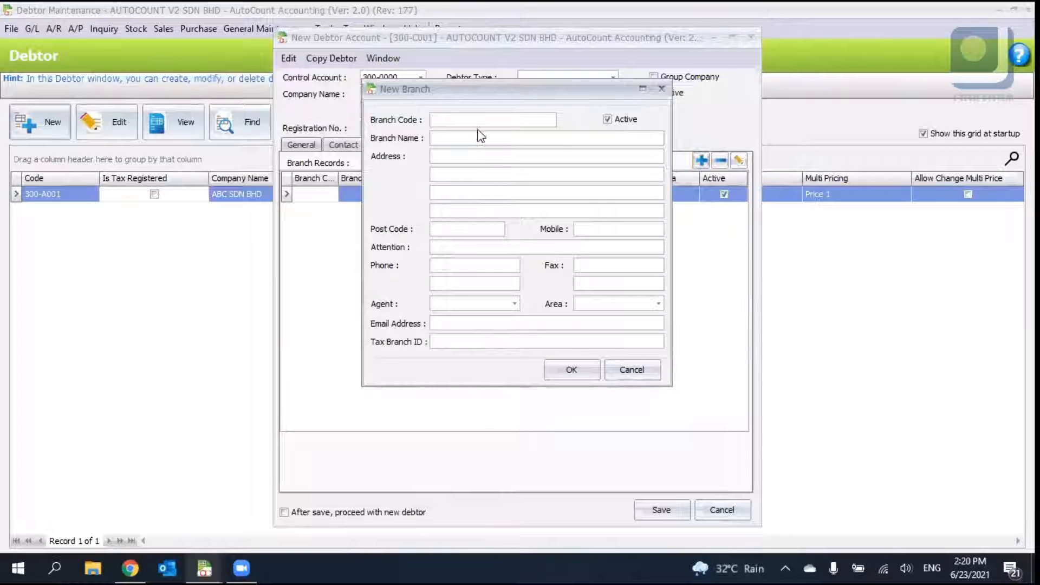
type("PENANG")
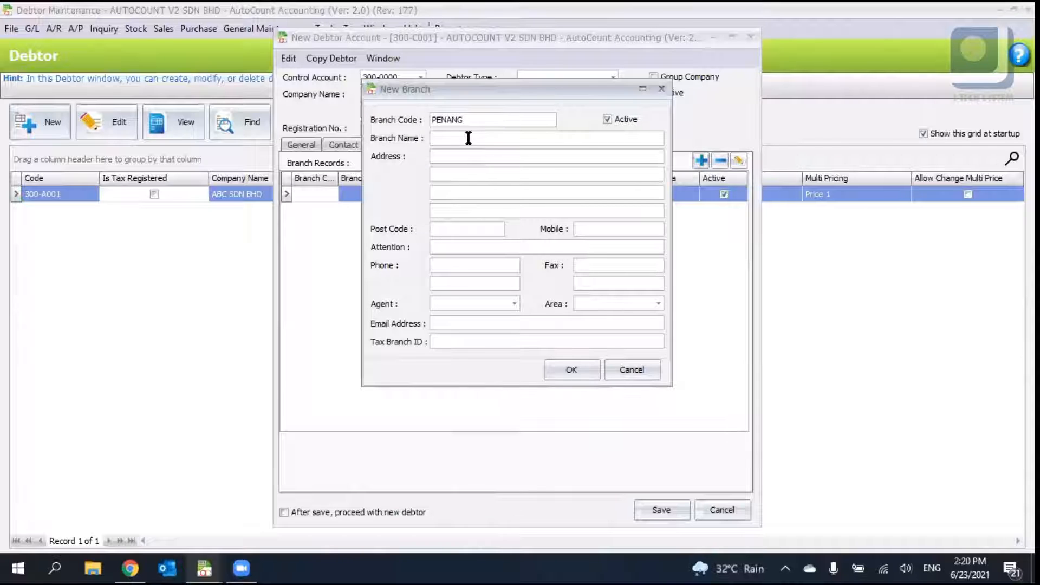
double_click(498, 120)
type("PNG")
key("Tab")
key("Tab")
type("PENG")
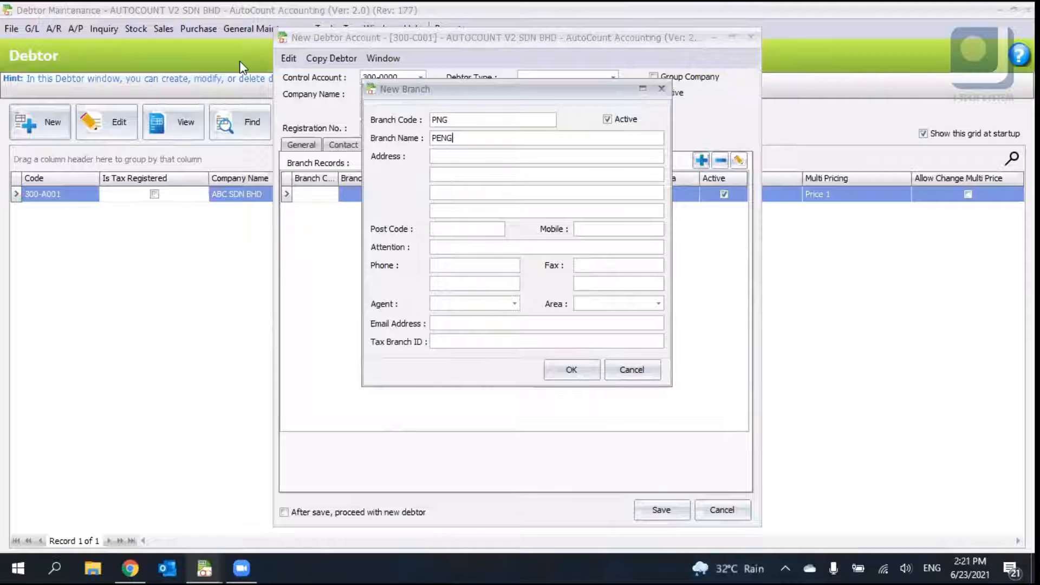
key("BackSpace")
type("ANG BRACN")
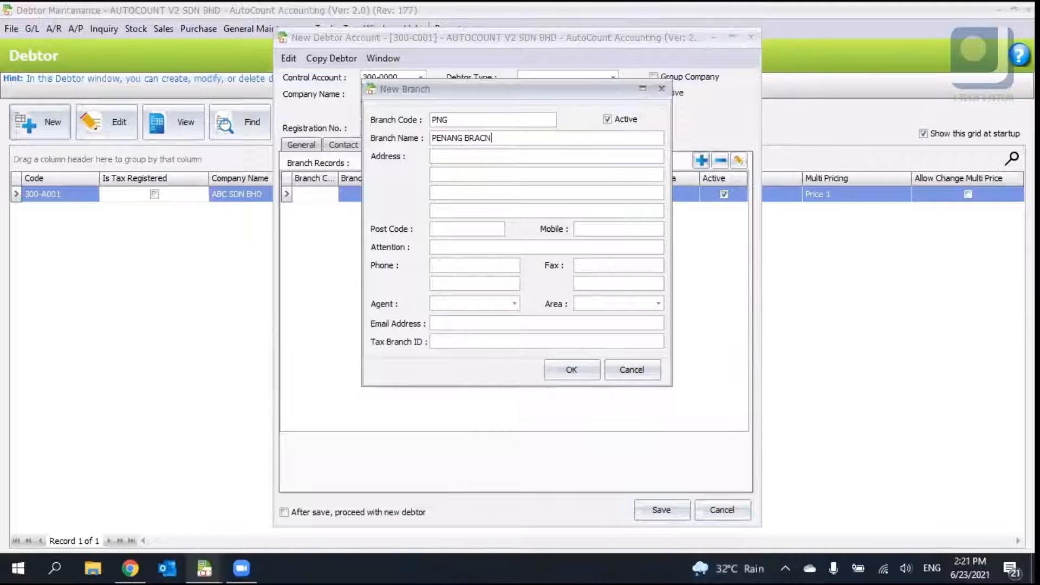
key("BackSpace")
key("BackSpace")
type("NCH")
key("Tab")
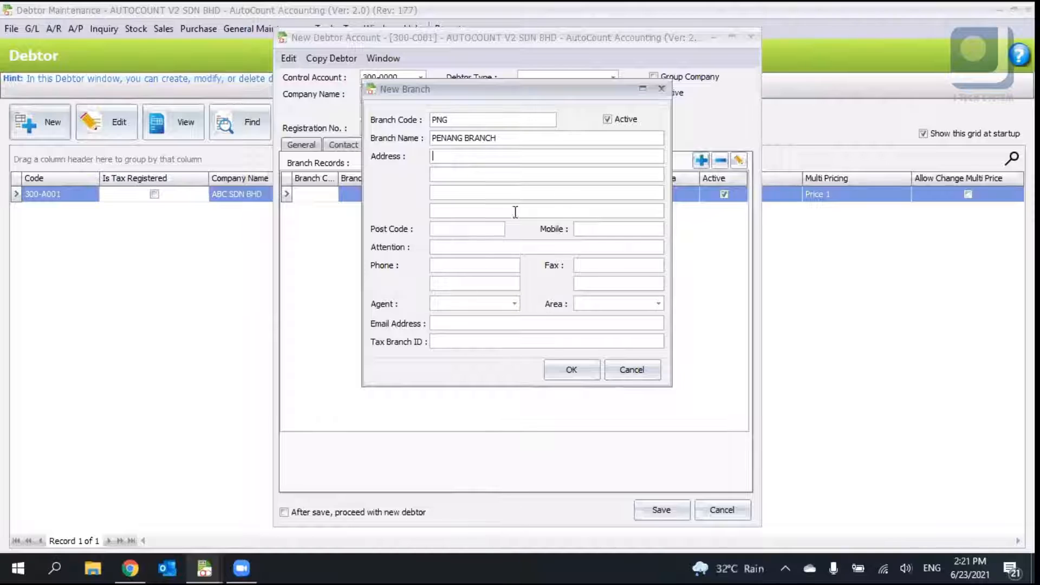
- Check the branch's agent list and save the new branch record
left_click(437, 230)
left_click(597, 230)
left_click(514, 303)
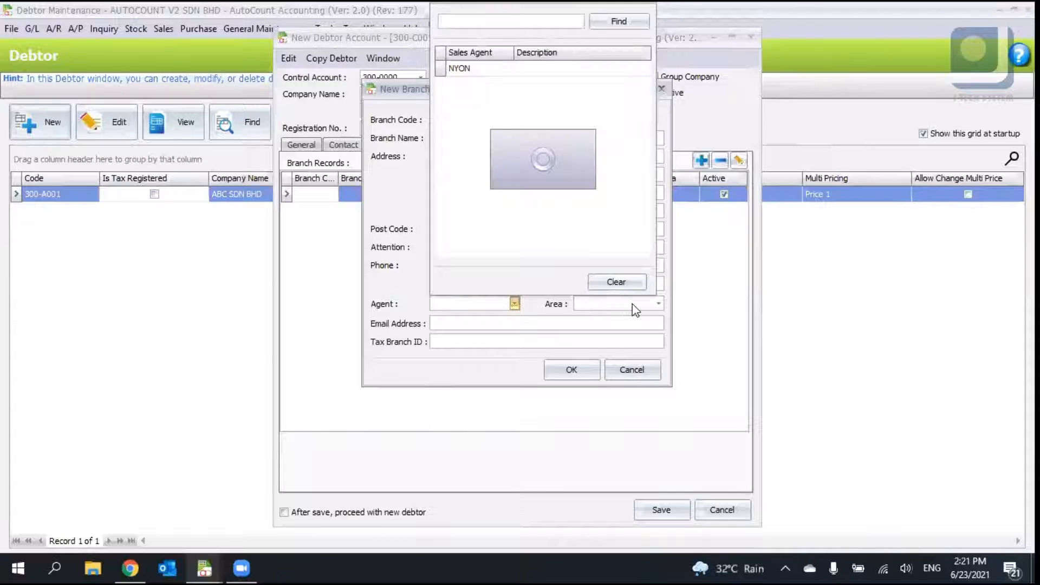
left_click(658, 304)
left_click(656, 328)
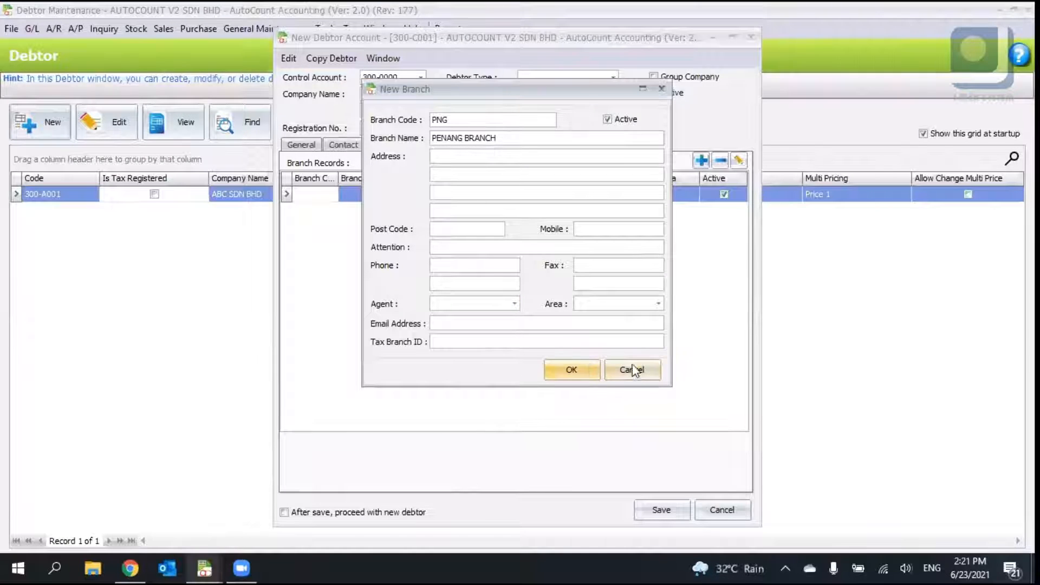
left_click(571, 370)
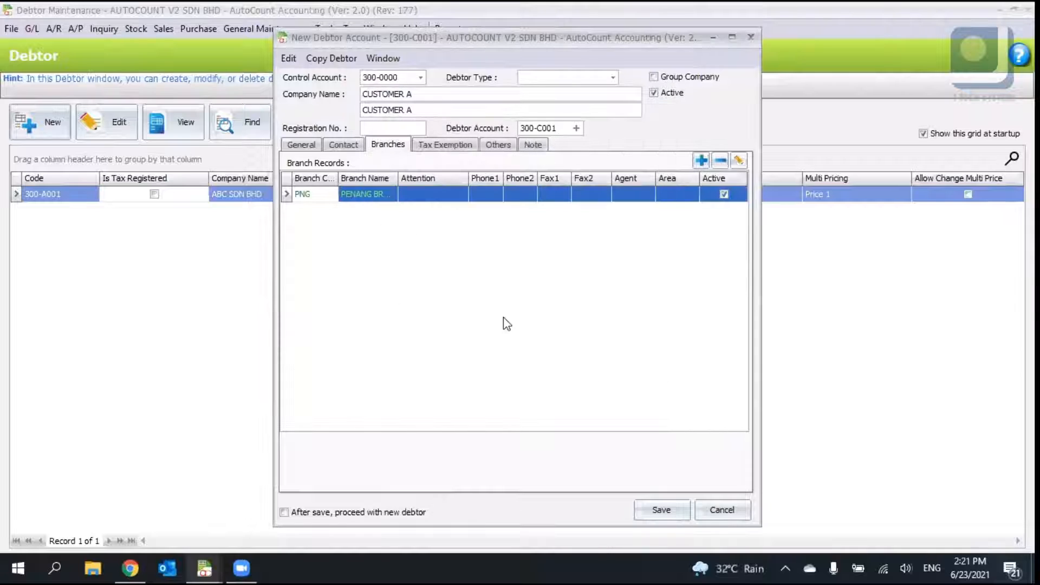
- Start a new tax exemption record, browse the item and tax code lists, and cancel it
left_click(444, 147)
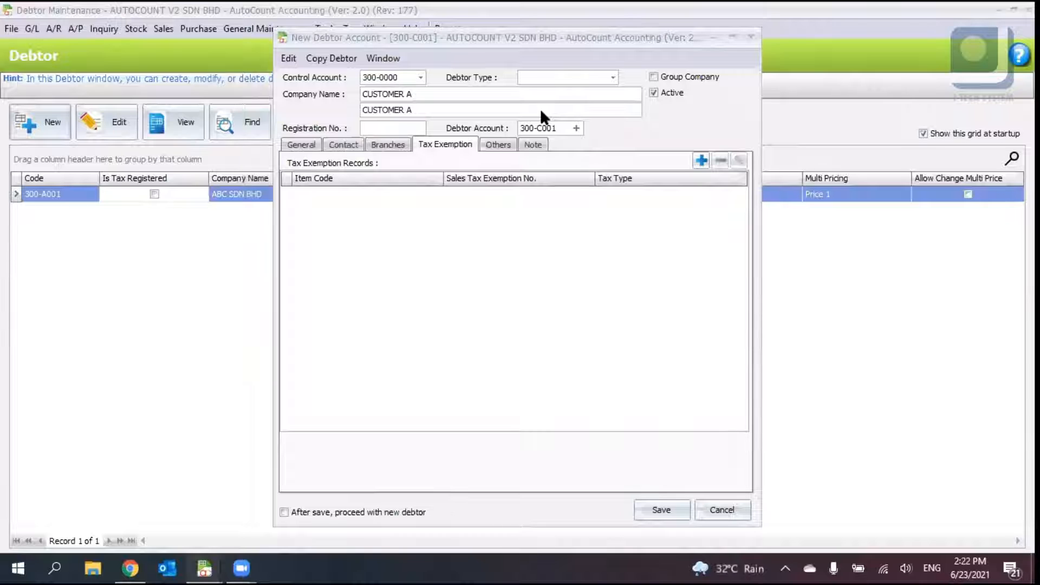
left_click(579, 221)
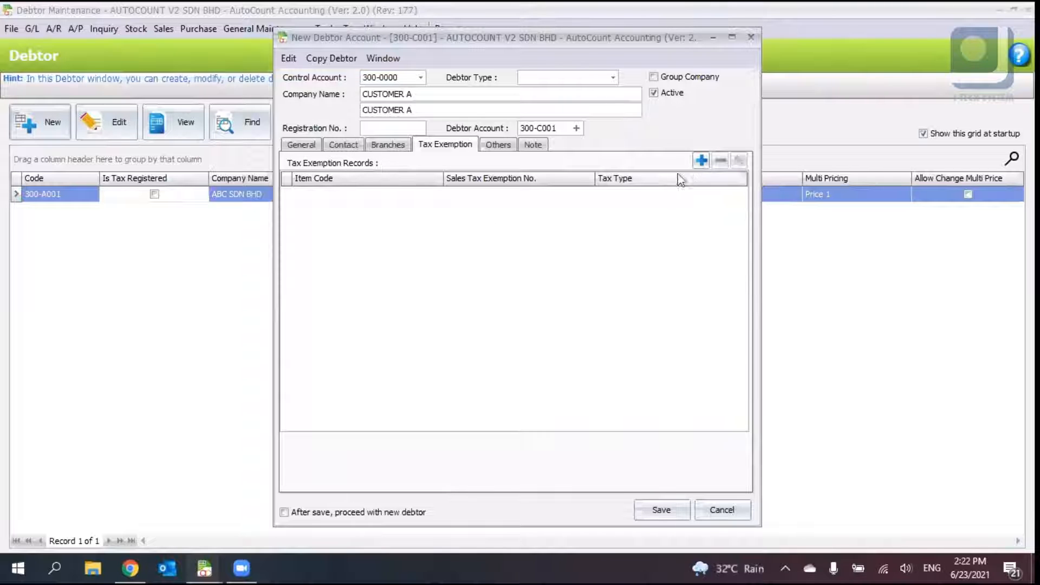
left_click(700, 160)
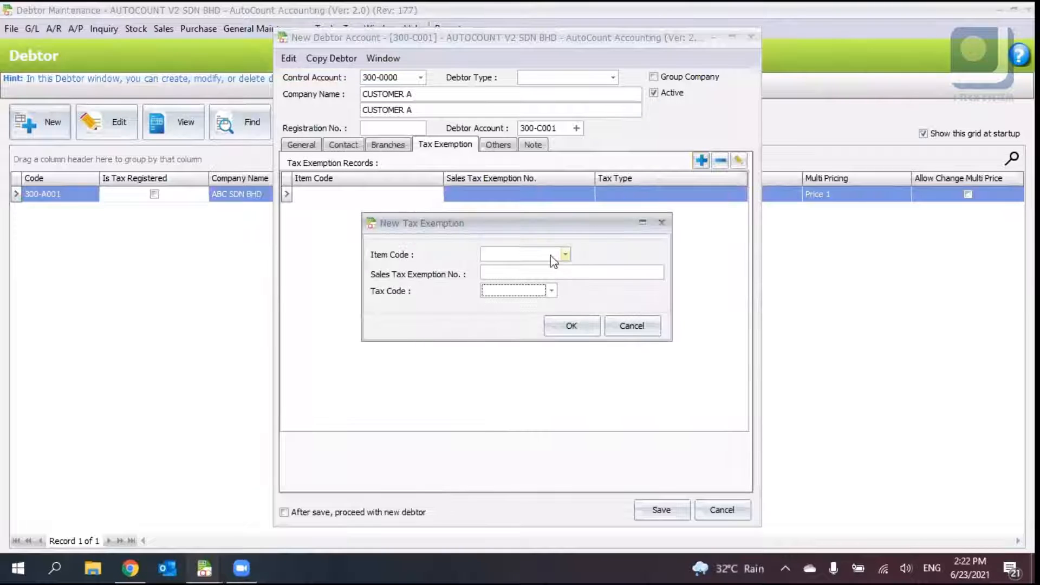
left_click(551, 257)
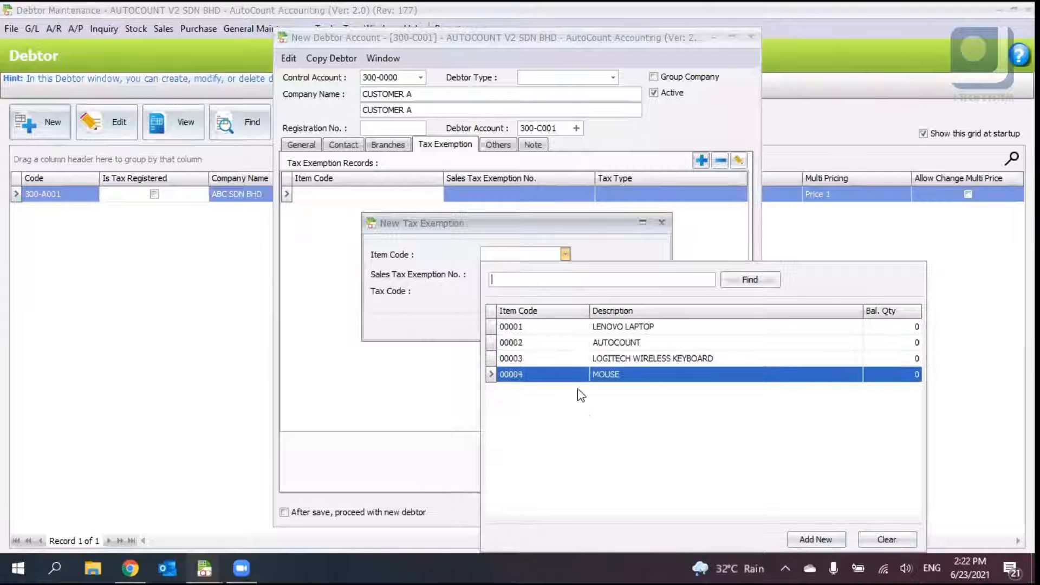
left_click(508, 274)
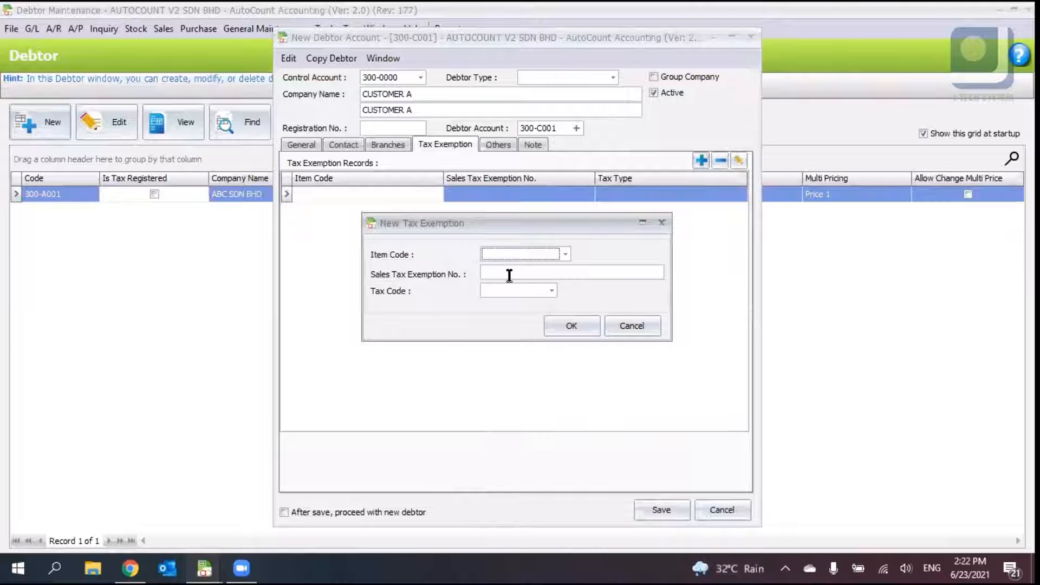
left_click(541, 290)
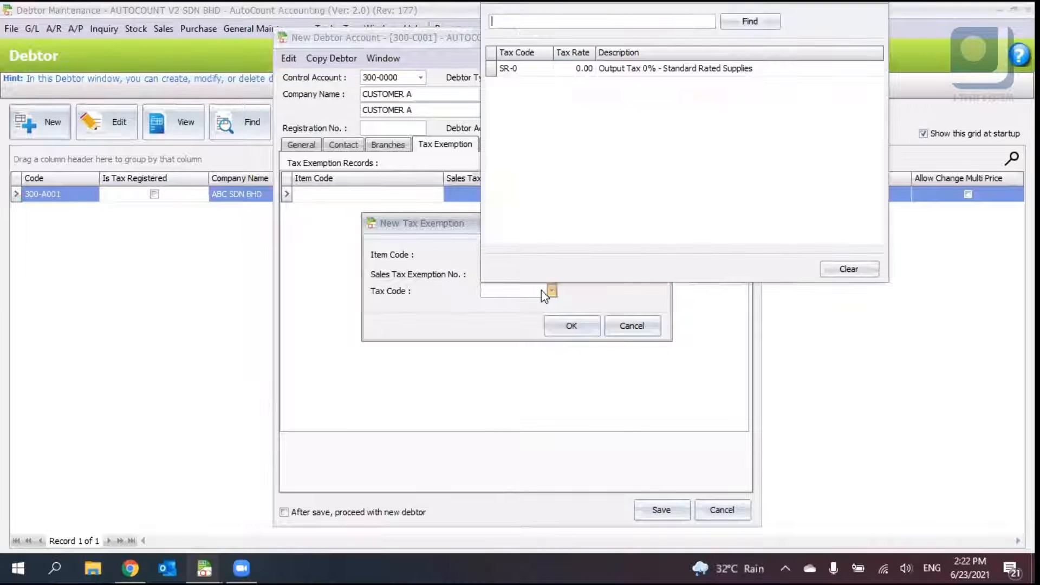
left_click(629, 331)
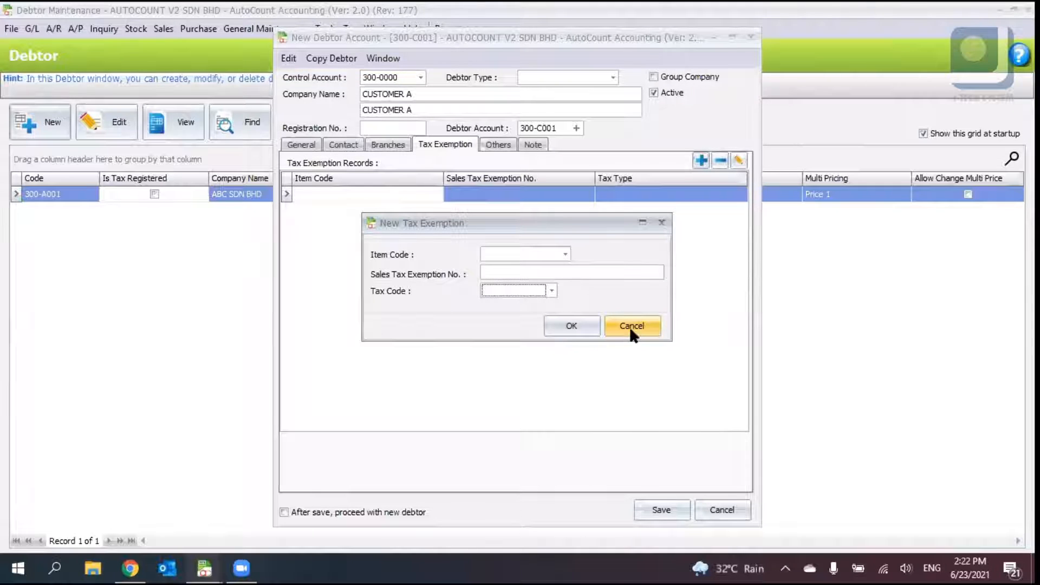
left_click(630, 325)
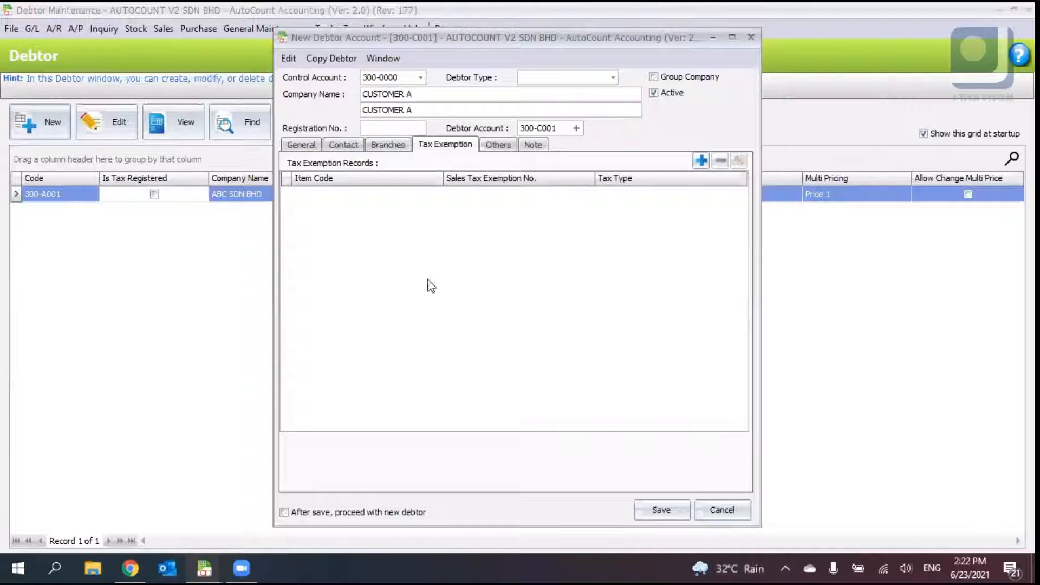
left_click(496, 145)
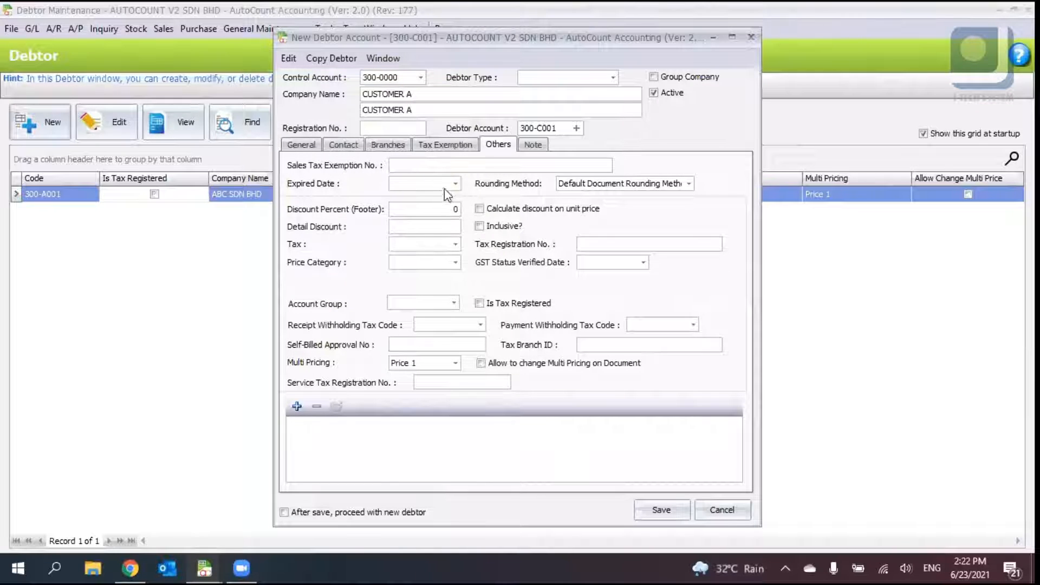
left_click(444, 210)
left_click(408, 223)
type("5%")
double_click(396, 223)
left_click(402, 228)
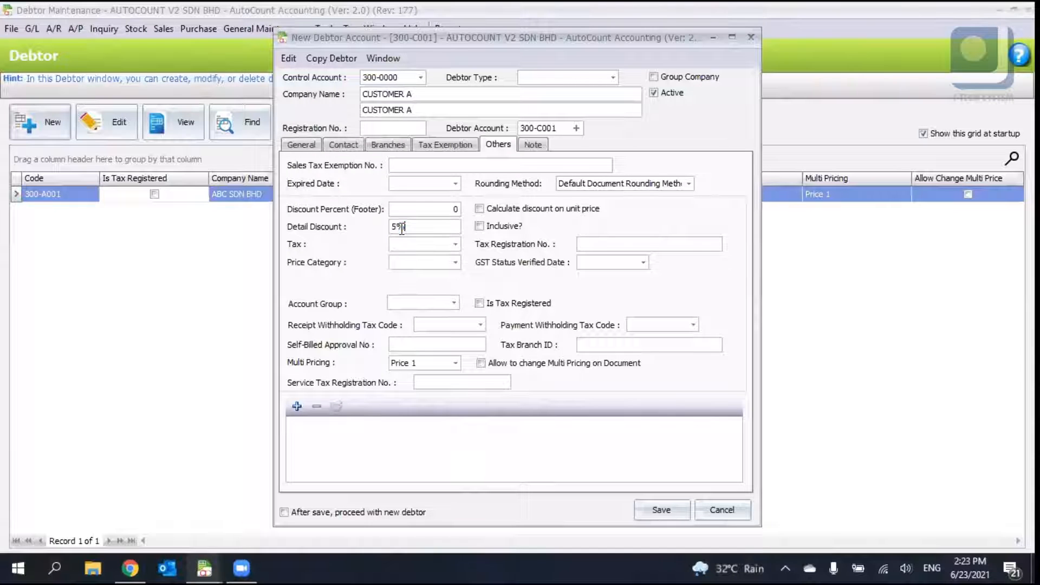
key("BackSpace")
- Review the tax and price category lists and set the debtor's multi pricing to Price 3
left_click(456, 244)
key("Escape")
left_click(595, 248)
left_click(456, 263)
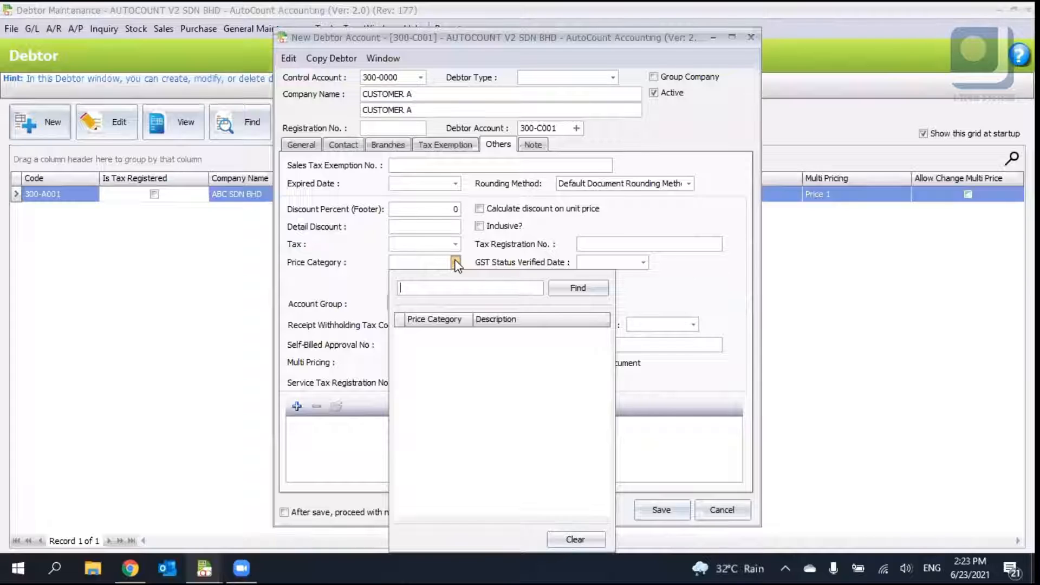
left_click(698, 264)
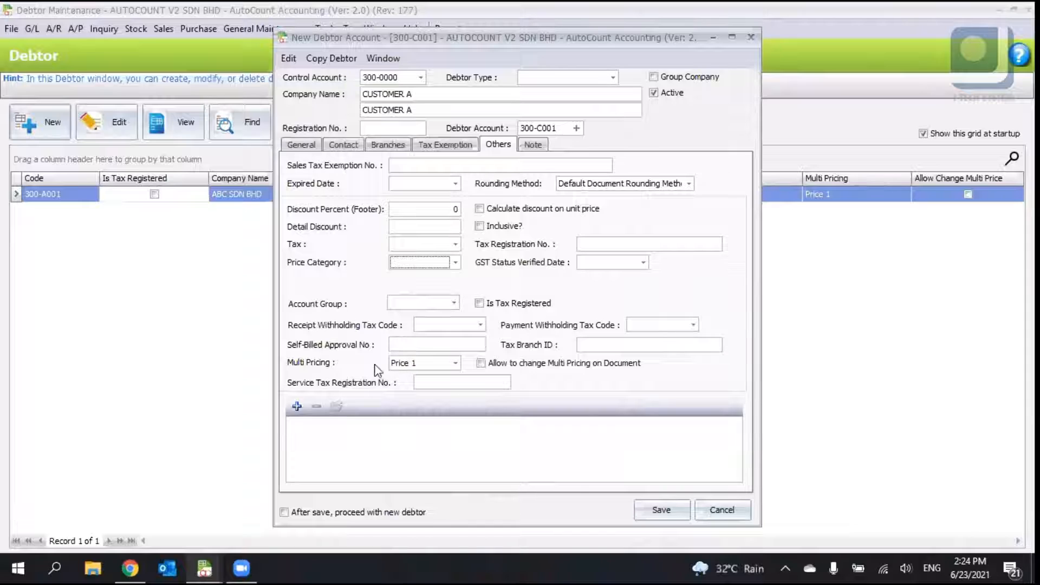
left_click(456, 364)
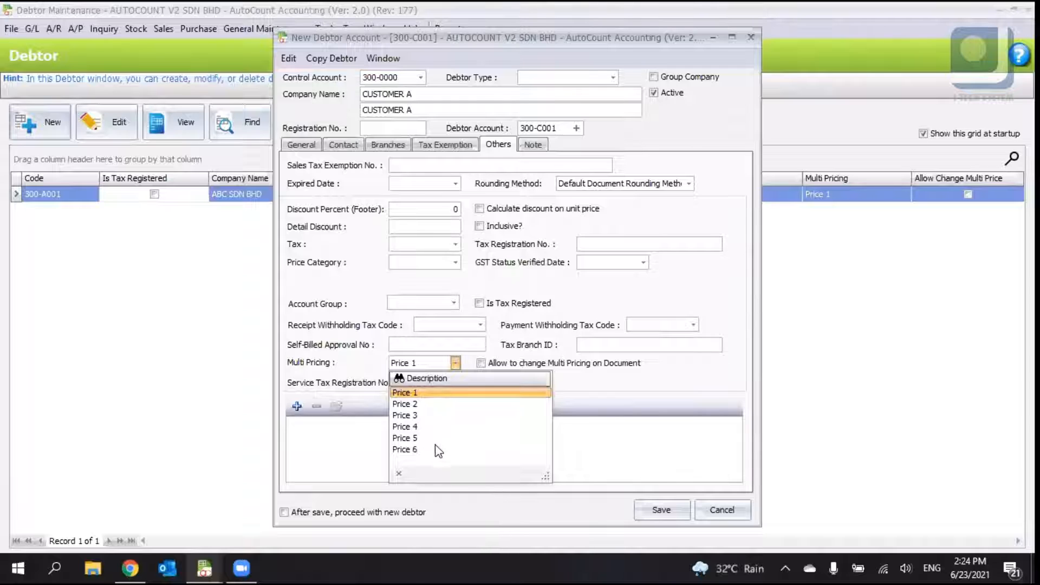
left_click(635, 400)
left_click(453, 363)
left_click(611, 366)
left_click(615, 364)
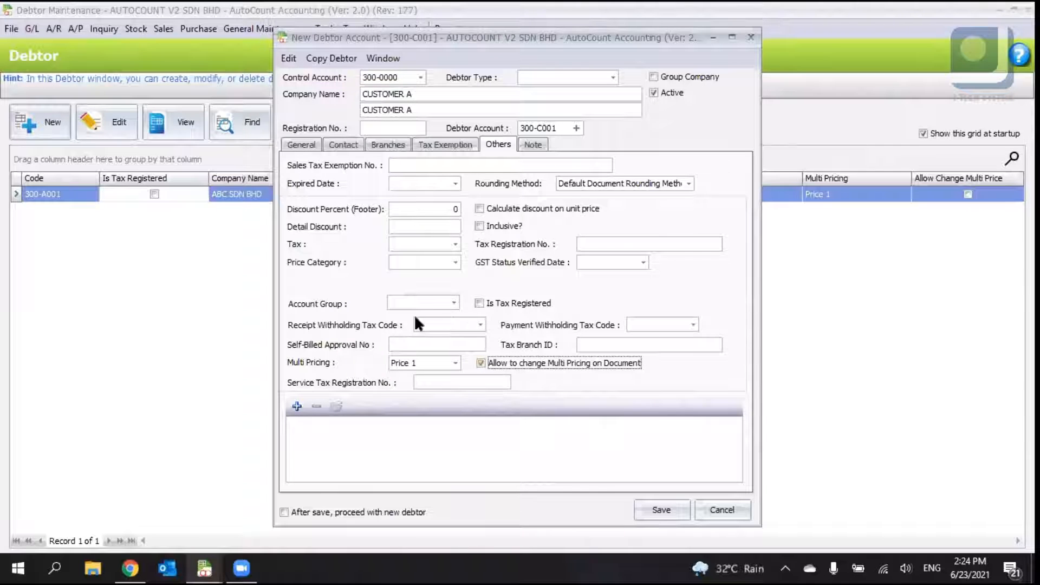
left_click(514, 363)
left_click(456, 363)
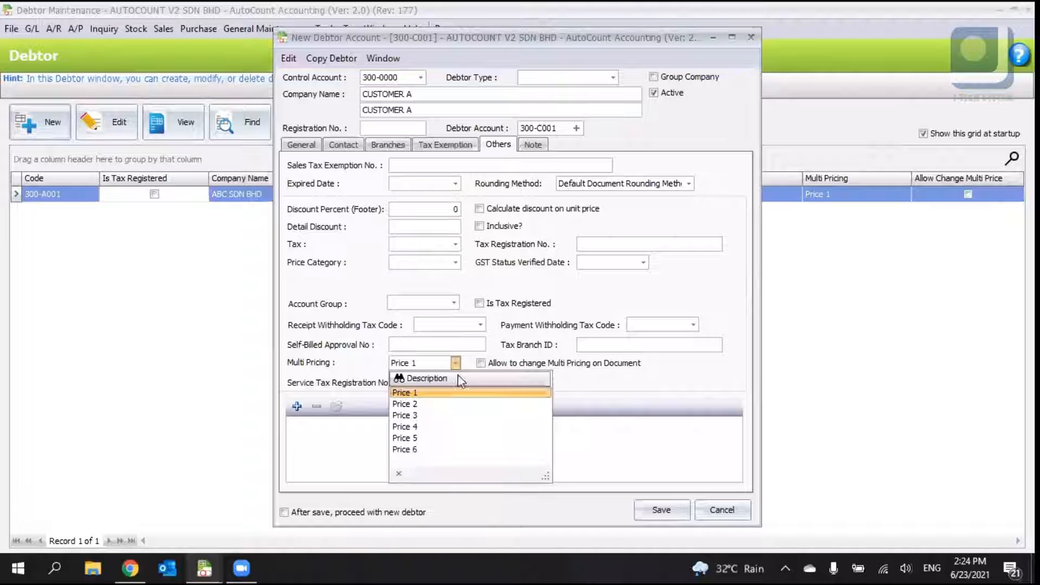
left_click(442, 415)
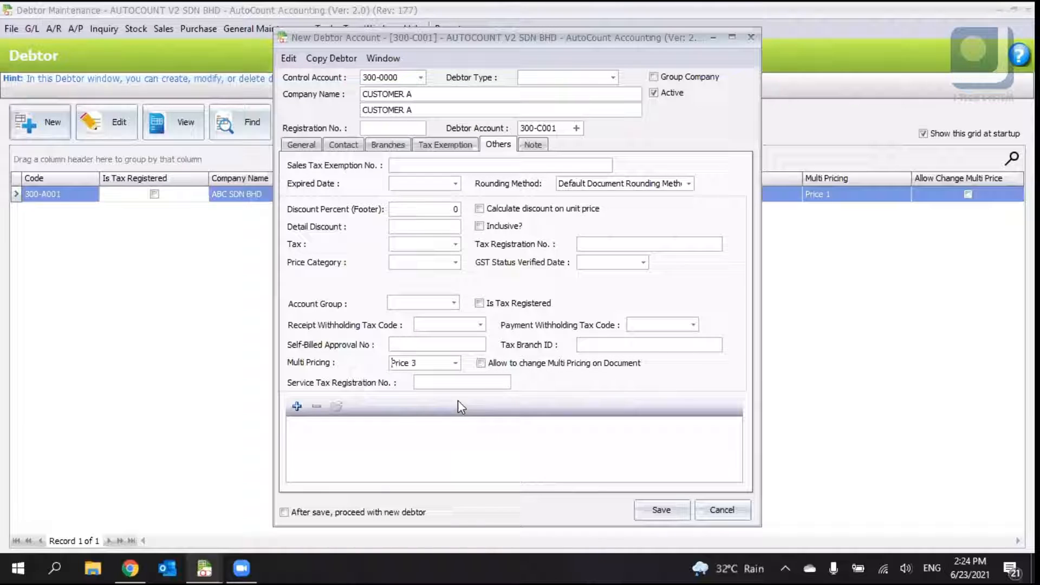
- Leave multi-pricing changes on documents disallowed, check the Note page, and save the new debtor account
left_click(554, 363)
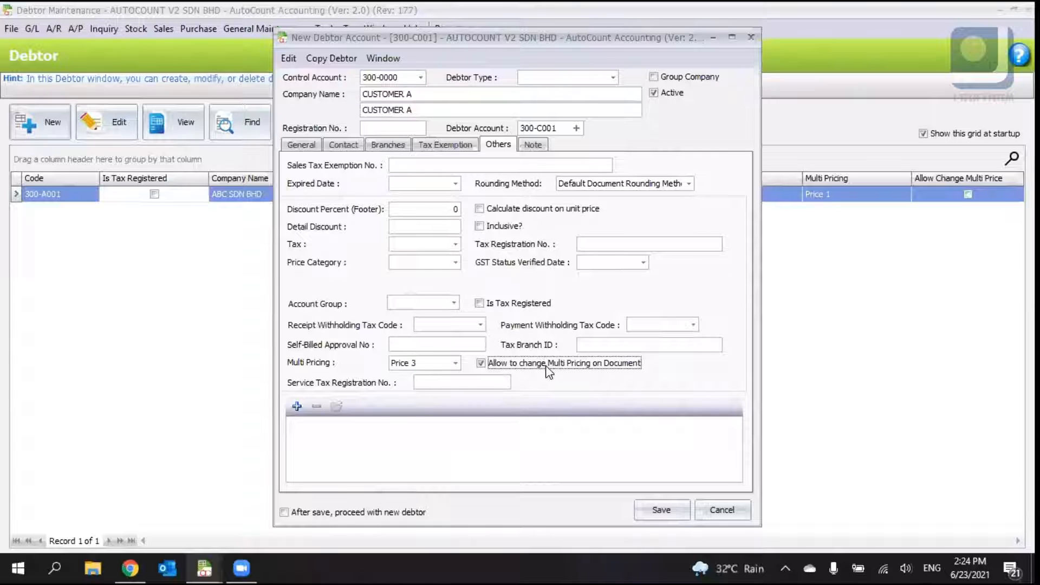
left_click(495, 382)
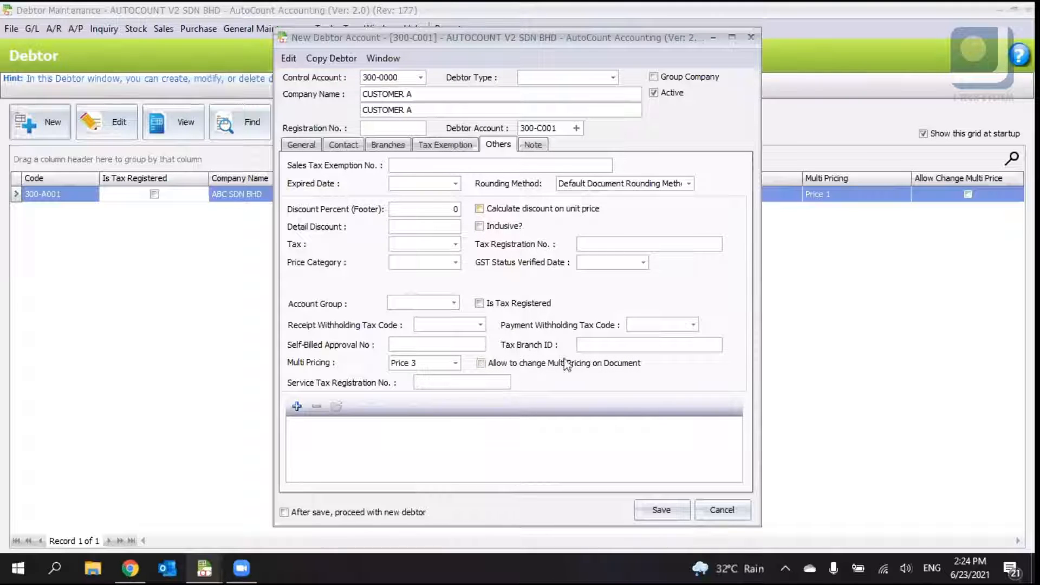
left_click(533, 145)
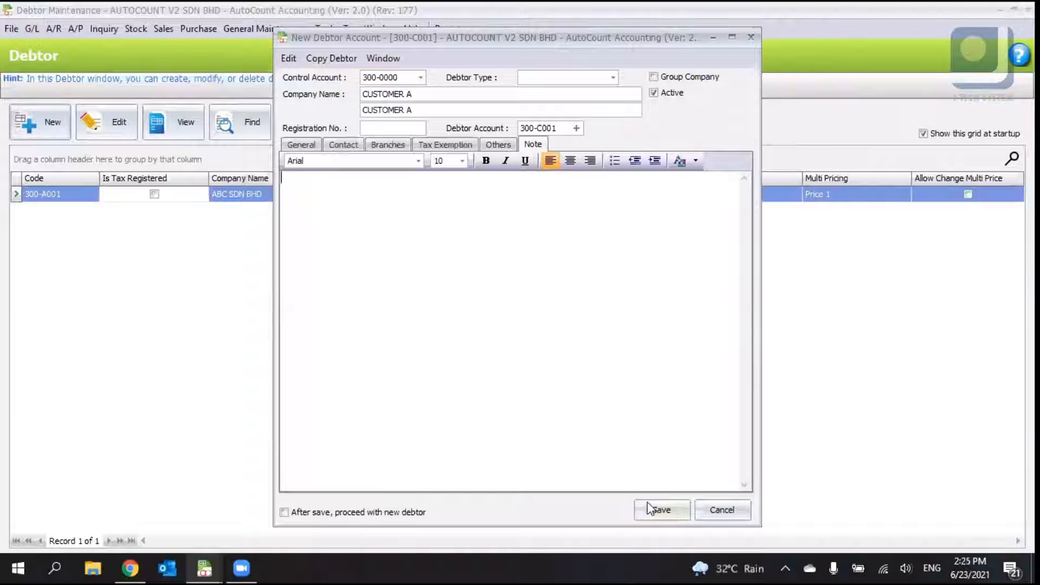
left_click(659, 509)
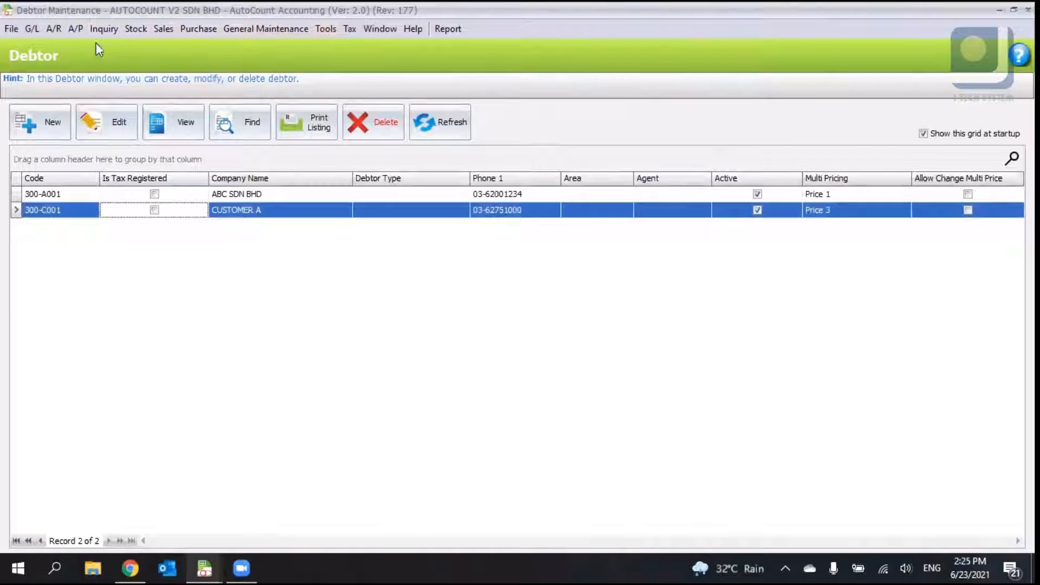
left_click(54, 29)
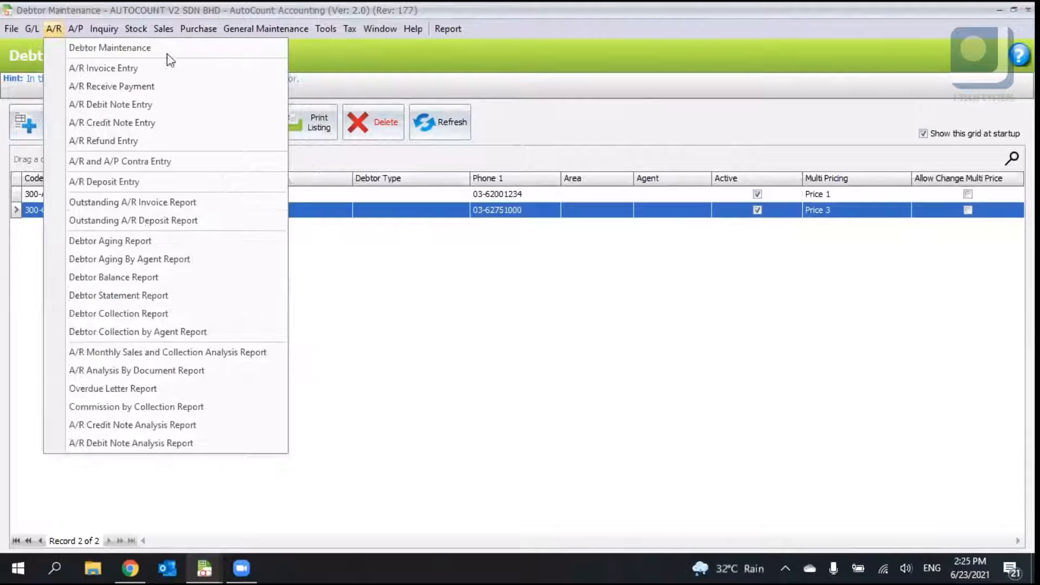
mouse_move(76, 29)
left_click(490, 255)
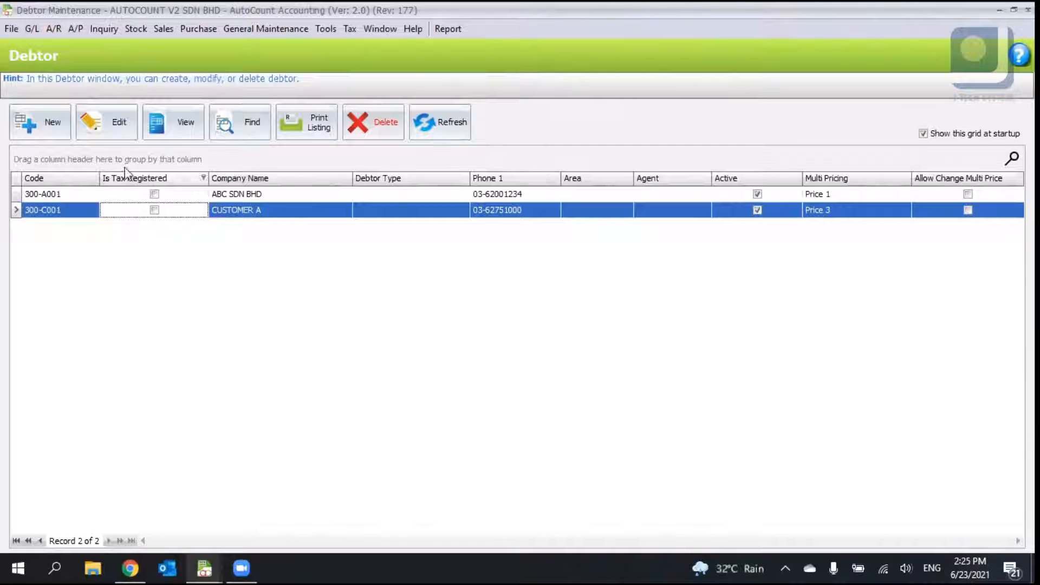
left_click(60, 27)
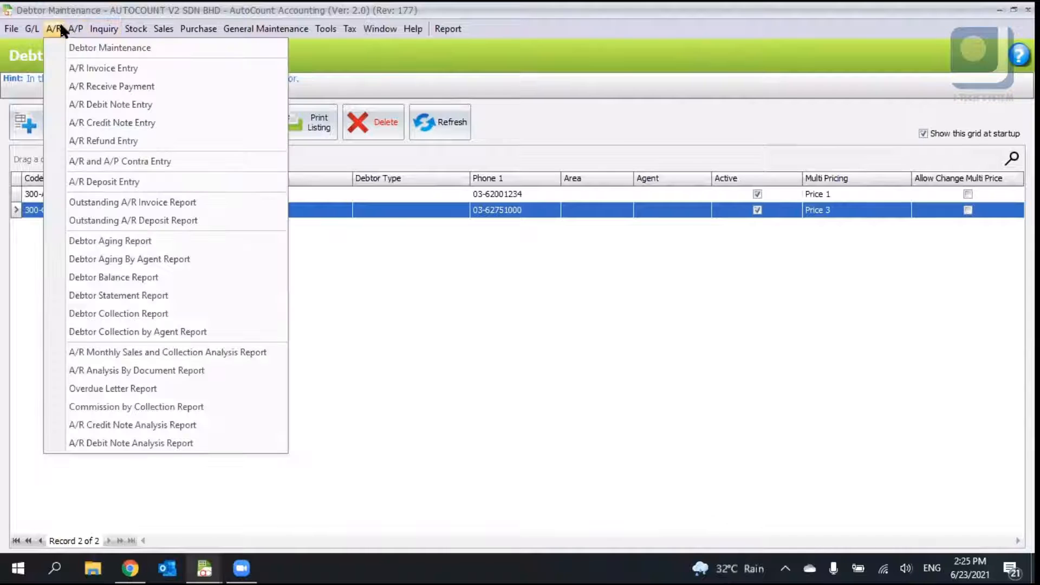
left_click(717, 287)
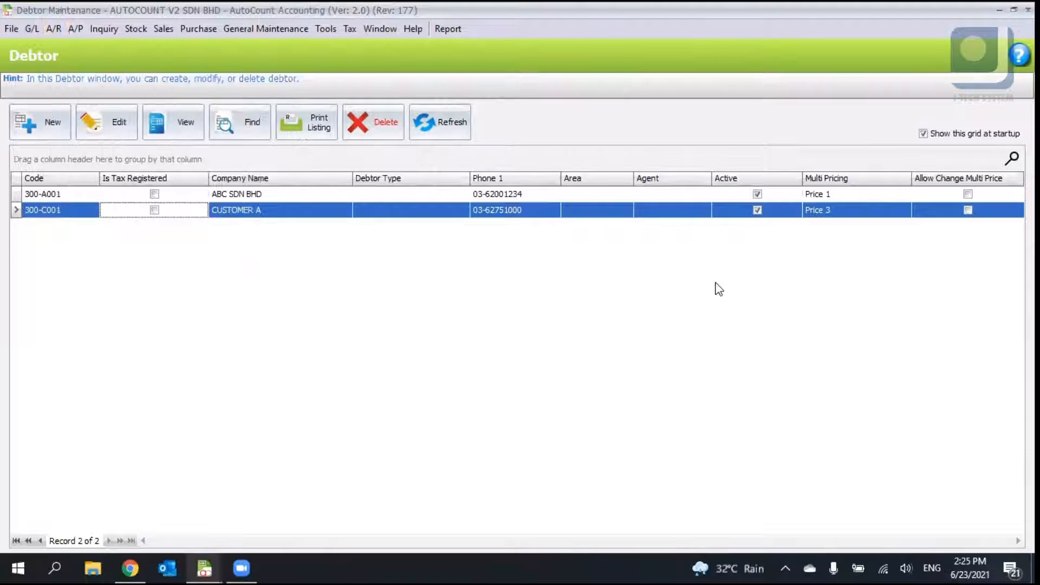
- Open Creditor Maintenance and start a new creditor account with company name SUPPLIER A
left_click(74, 30)
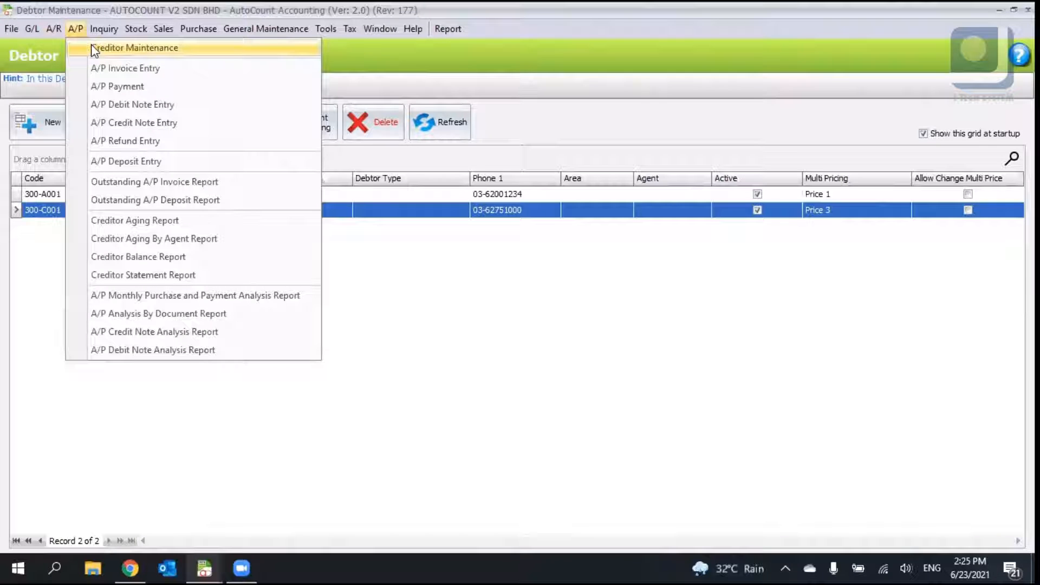
left_click(95, 48)
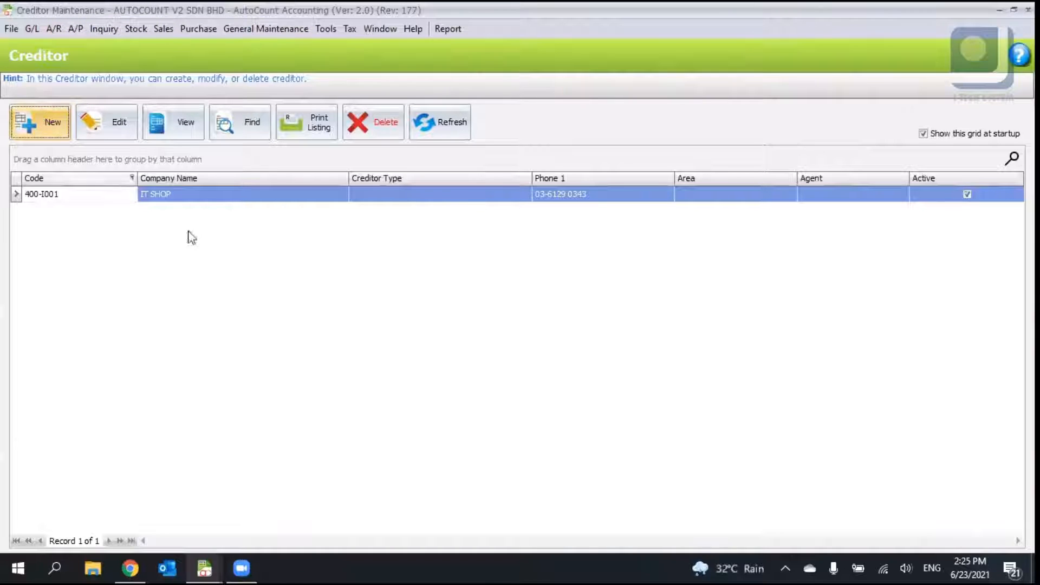
left_click(57, 119)
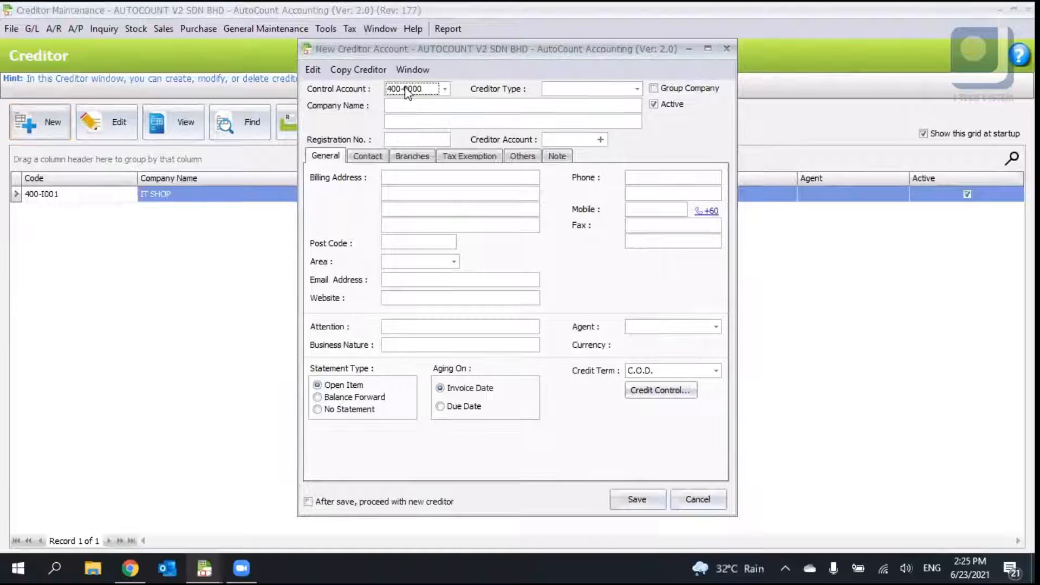
left_click(409, 107)
type("SUPPLIER A")
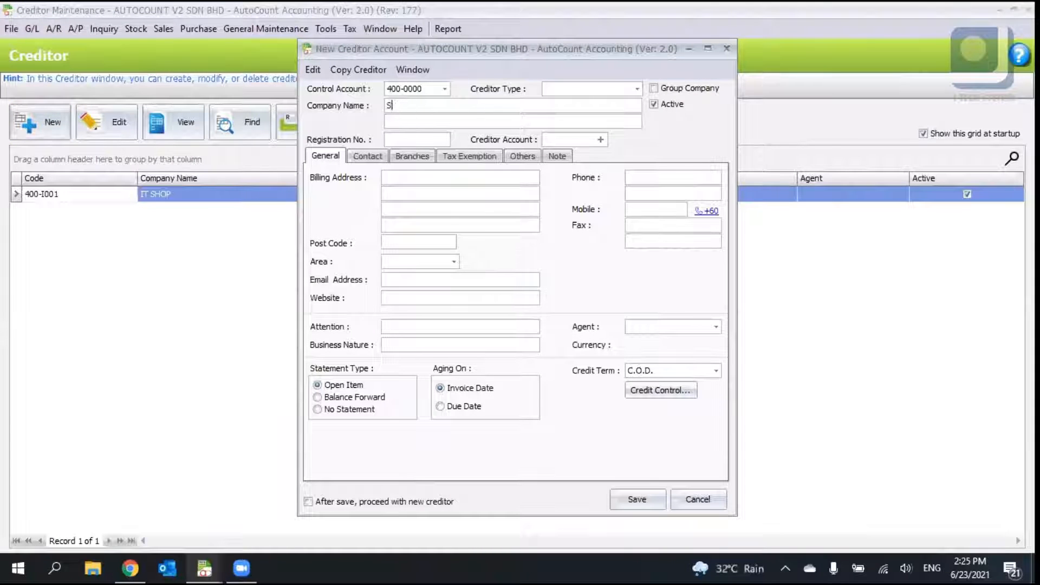
key("Tab")
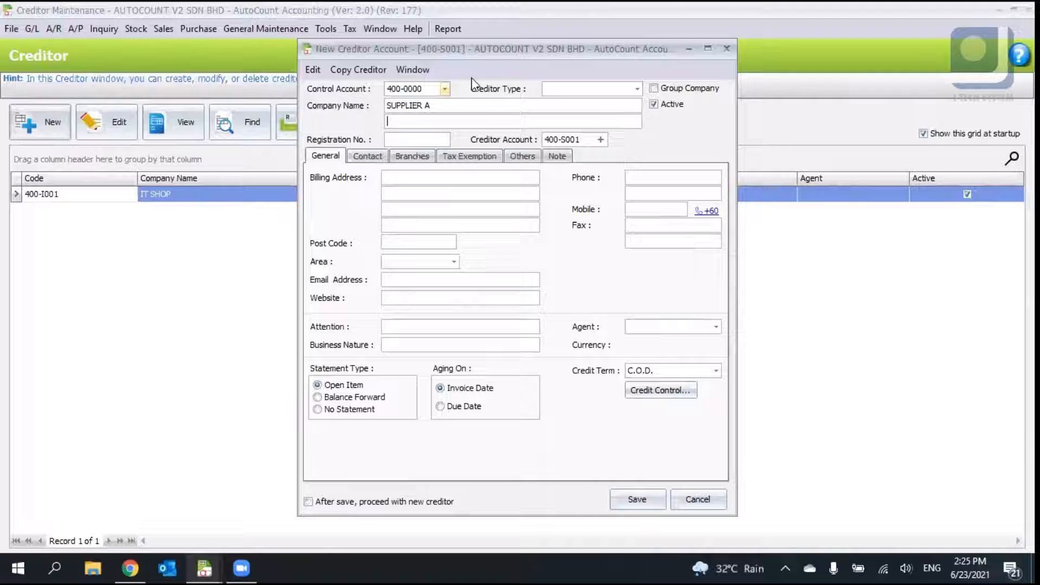
left_click(635, 89)
left_click(636, 88)
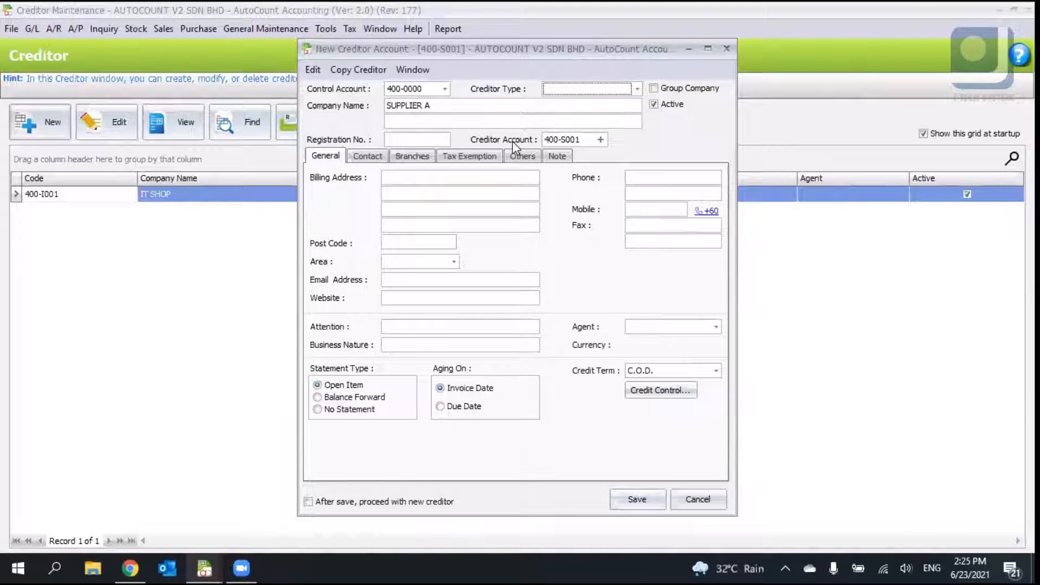
- Enter the supplier's three-line billing address and its phone number
left_click(387, 175)
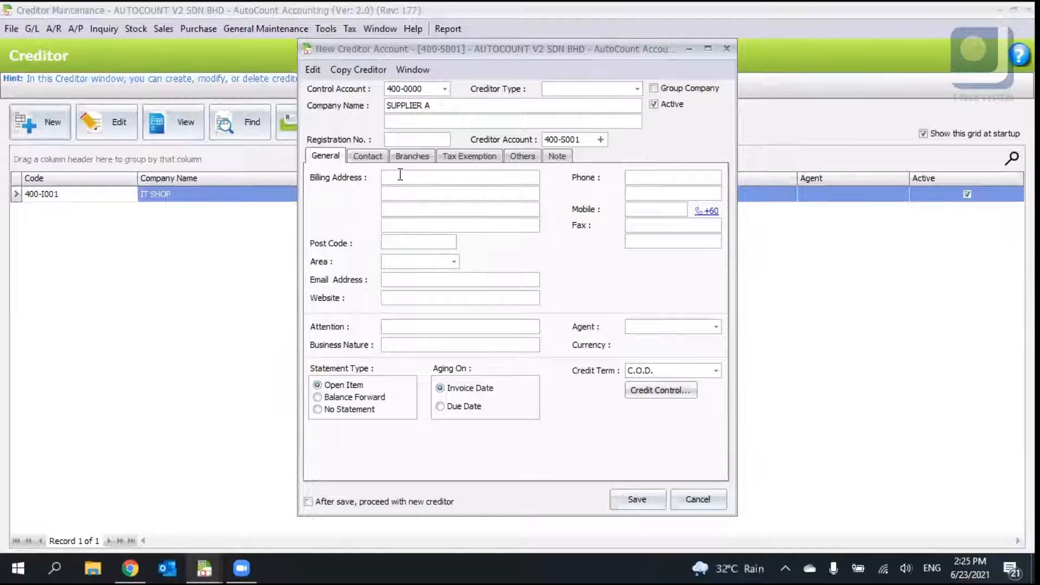
type("ABC")
key("BackSpace")
key("BackSpace")
key("BackSpace")
type("NO 9, ABC")
key("Return")
type("TAMAN A")
key("Return")
type("52100 K.L")
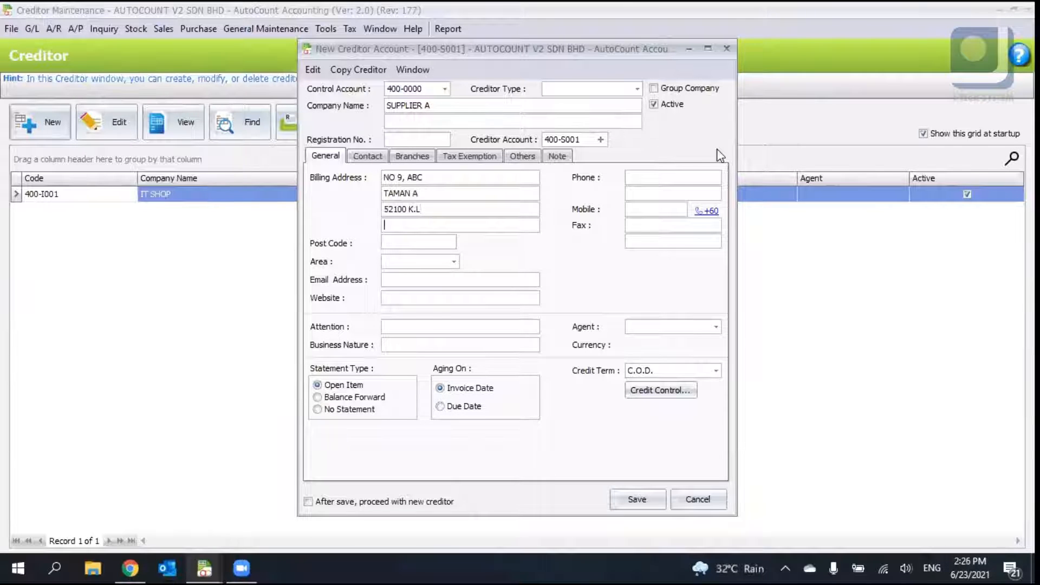
left_click(628, 242)
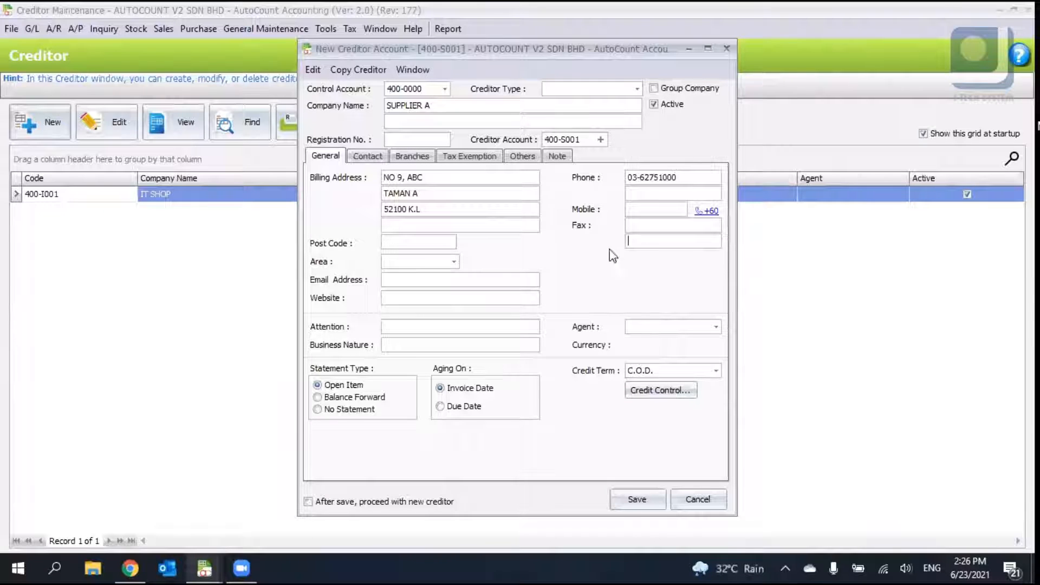
- Examine the supplier's area, website, attention and business nature fields and the purchase agent list, leaving the agent blank
left_click(452, 262)
left_click(437, 240)
left_click(451, 263)
left_click(451, 263)
left_click(471, 297)
left_click(399, 327)
left_click(398, 347)
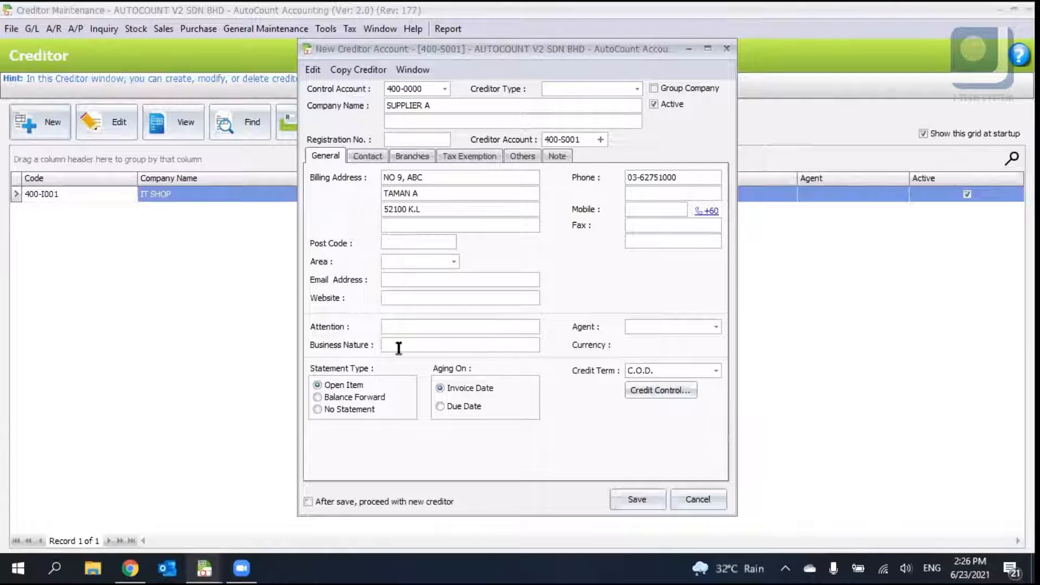
left_click(690, 328)
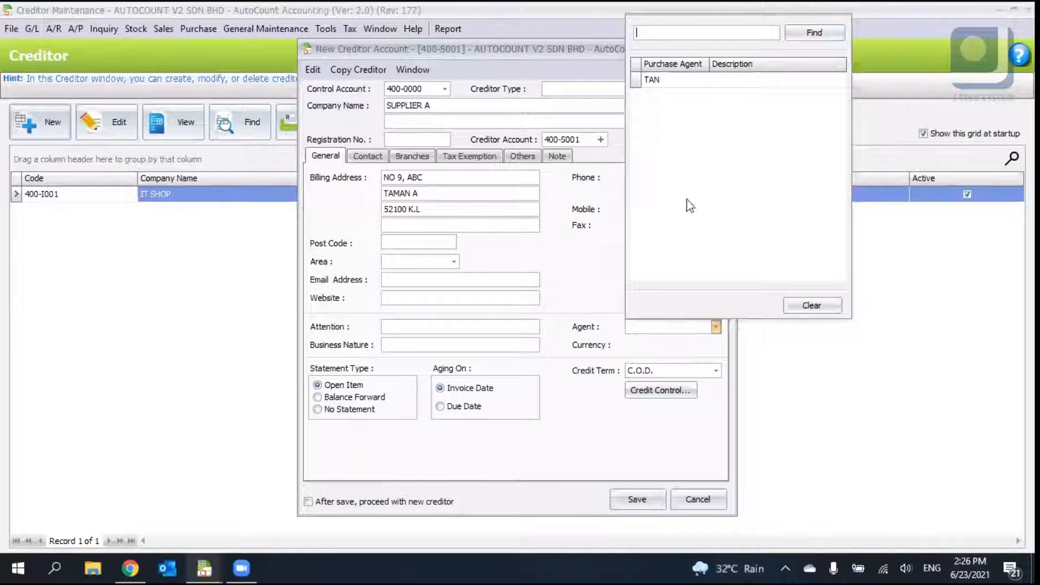
left_click(674, 84)
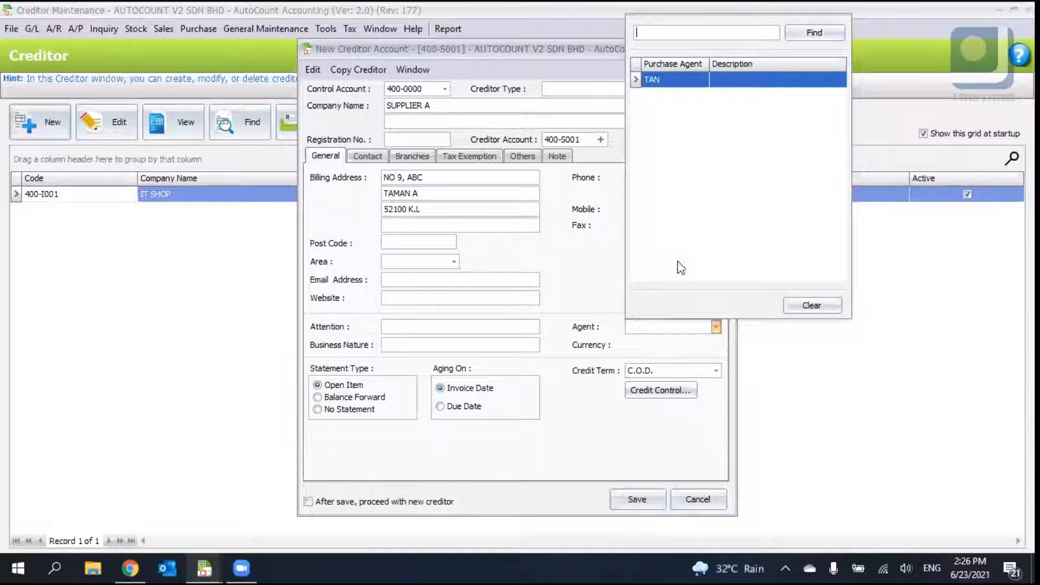
left_click(612, 321)
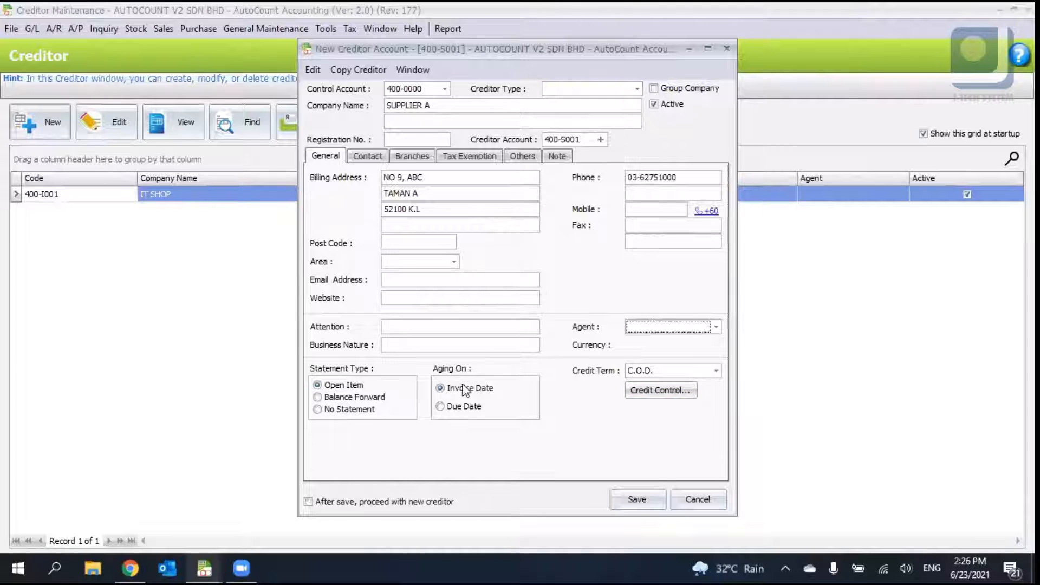
- Review the credit term list and the Contact, Branches, Tax Exemption, Others and price category options of the creditor
left_click(643, 372)
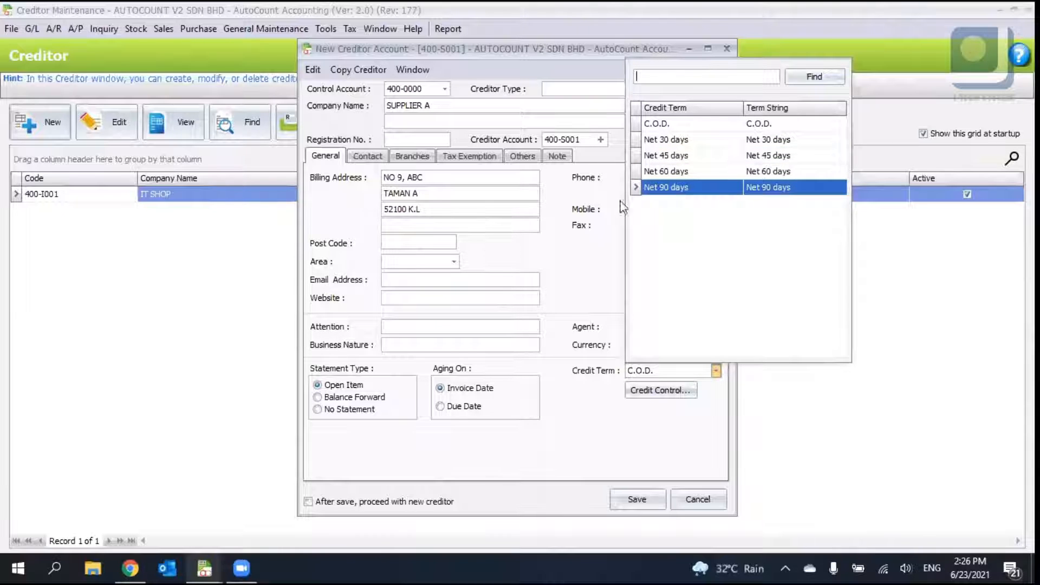
left_click(556, 250)
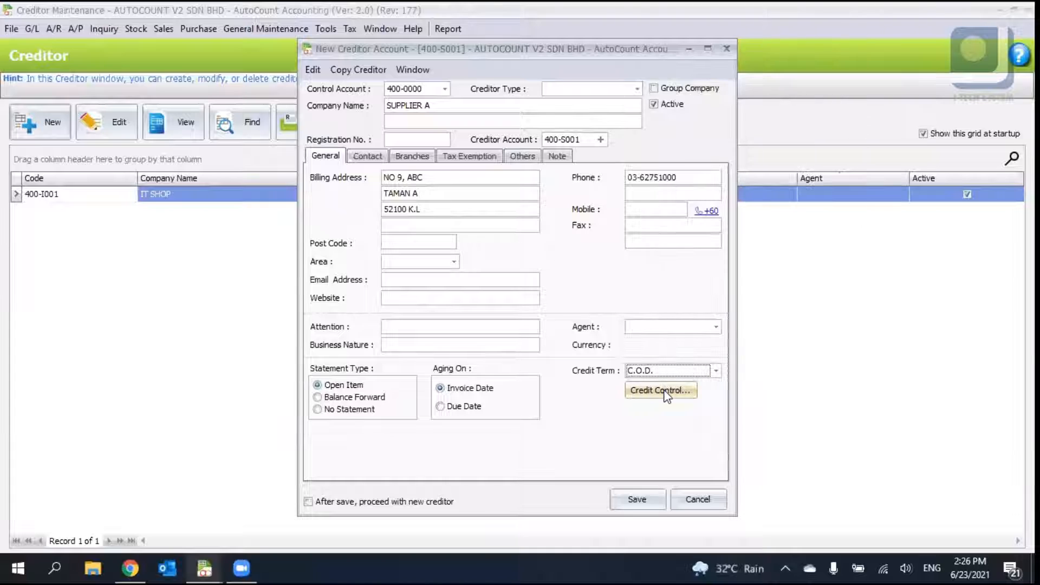
left_click(367, 156)
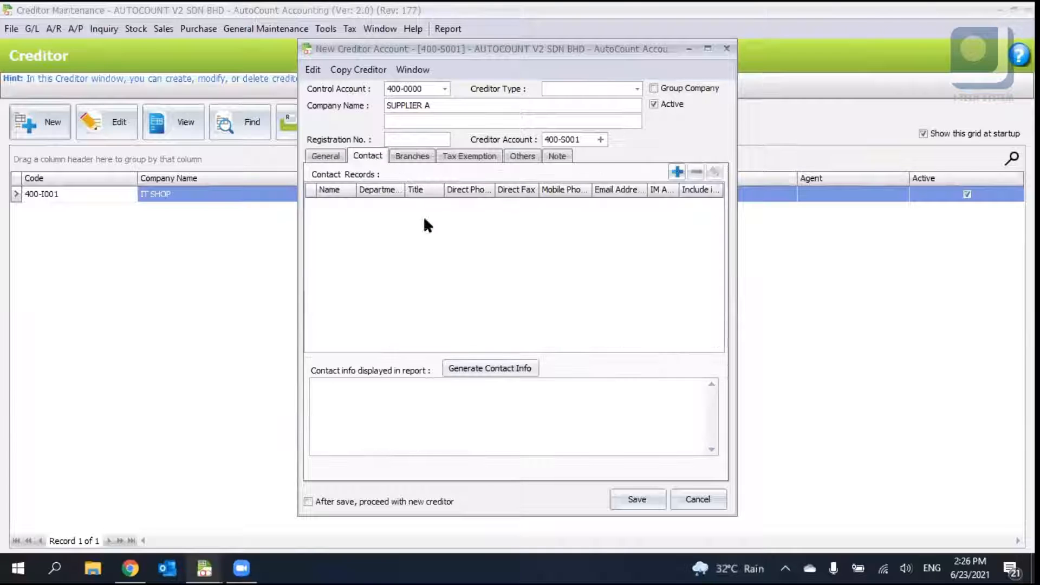
left_click(415, 156)
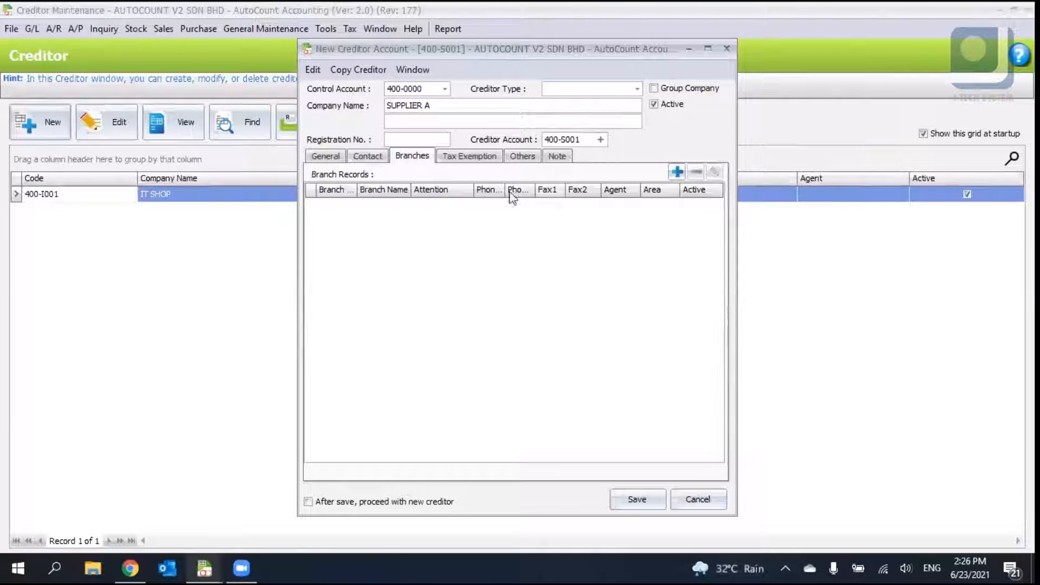
left_click(476, 157)
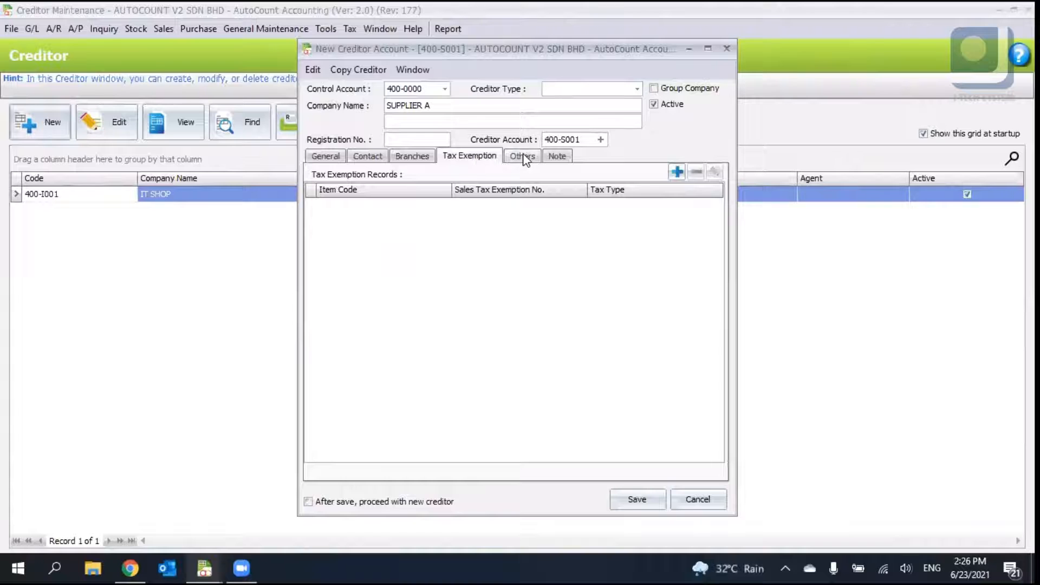
left_click(526, 158)
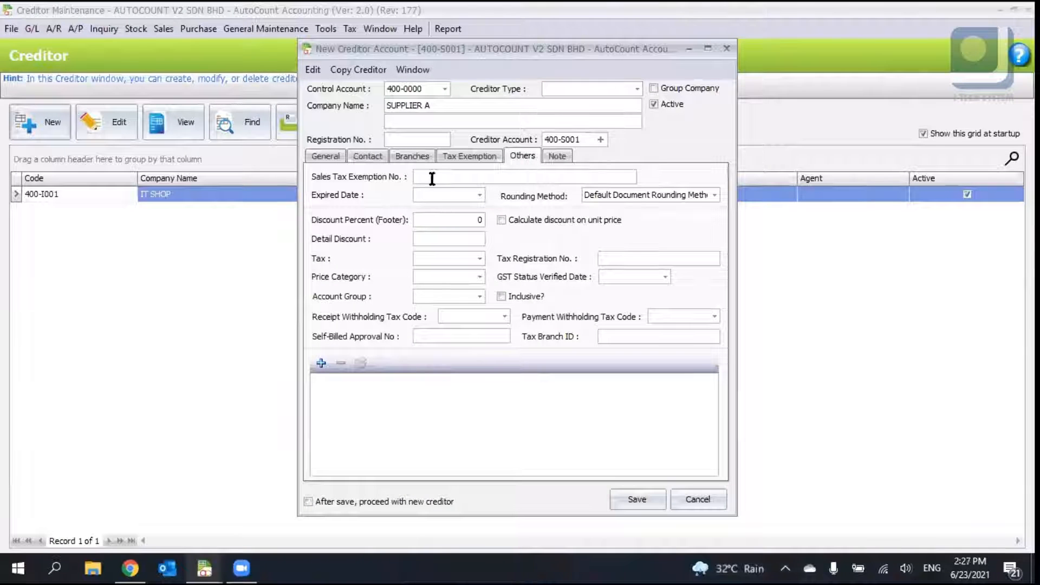
left_click(448, 277)
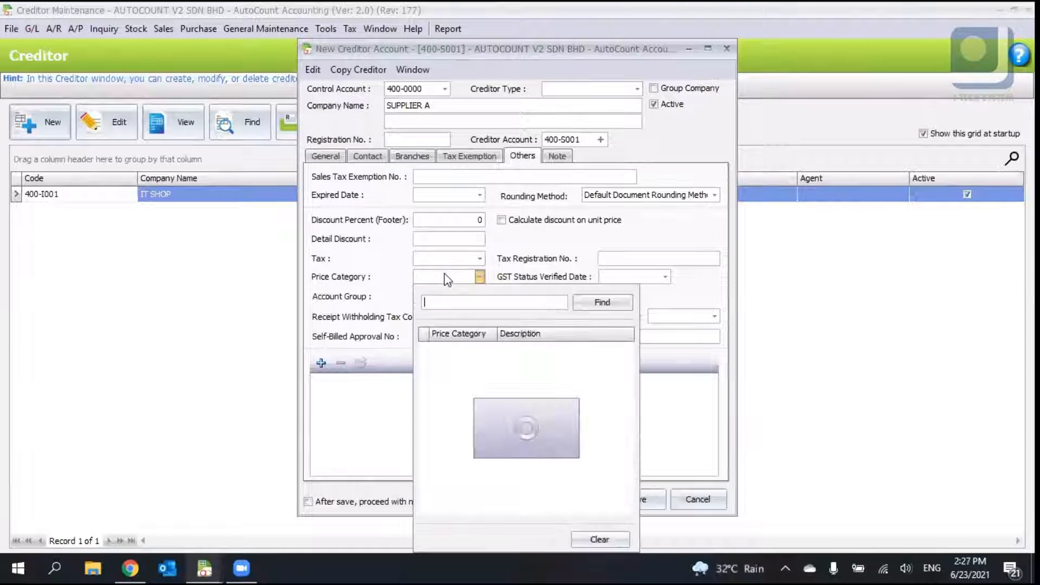
left_click(445, 274)
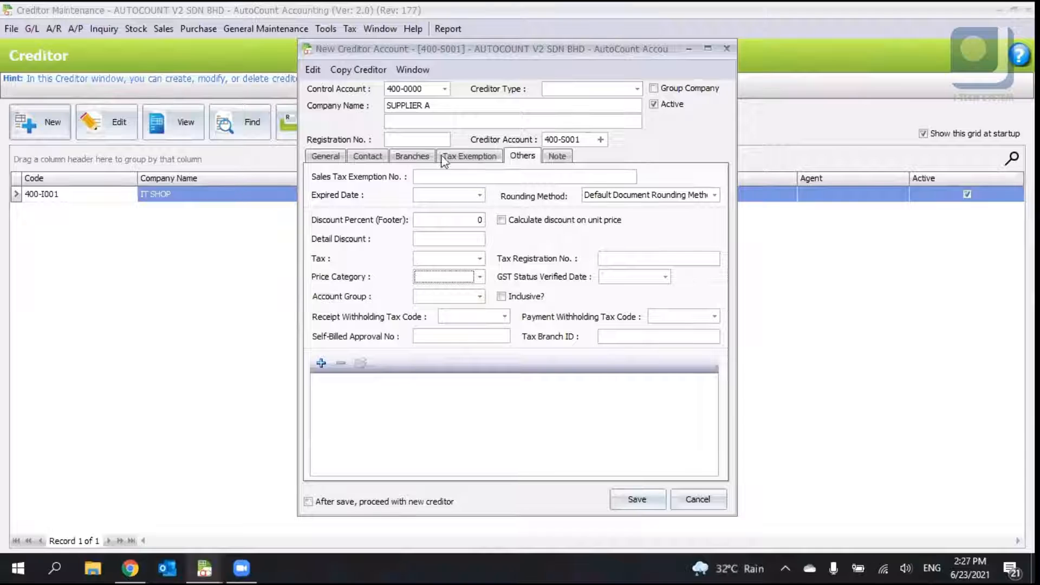
left_click(555, 157)
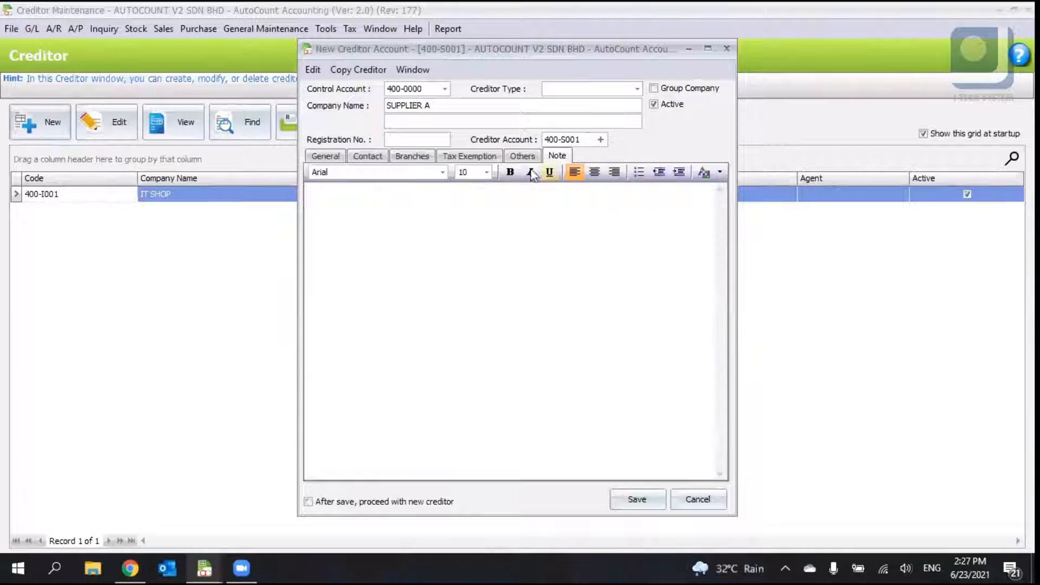
- Return to the General page, save the new SUPPLIER A creditor account, and close Creditor Maintenance
left_click(522, 157)
left_click(327, 157)
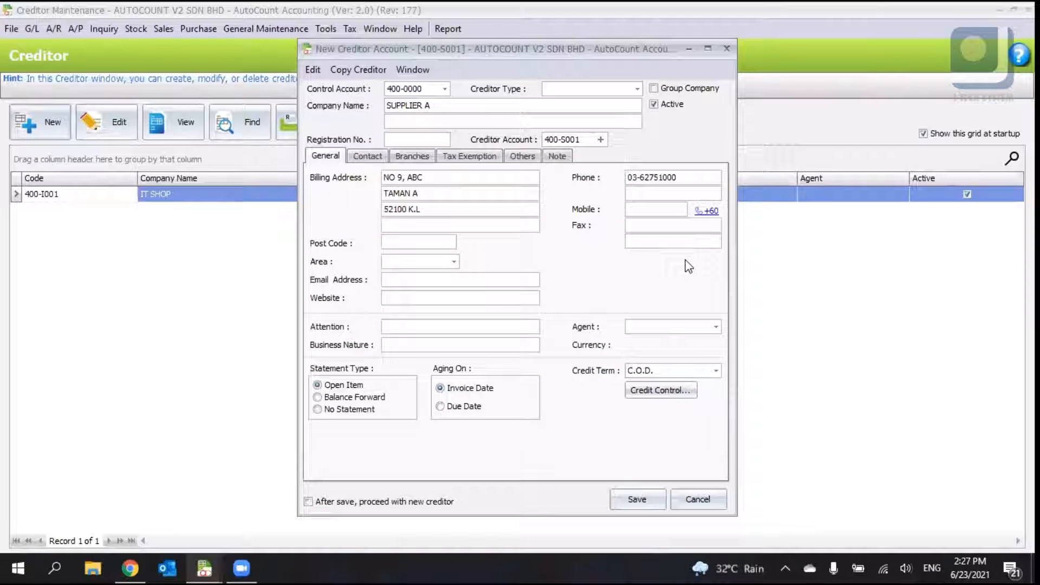
left_click(640, 500)
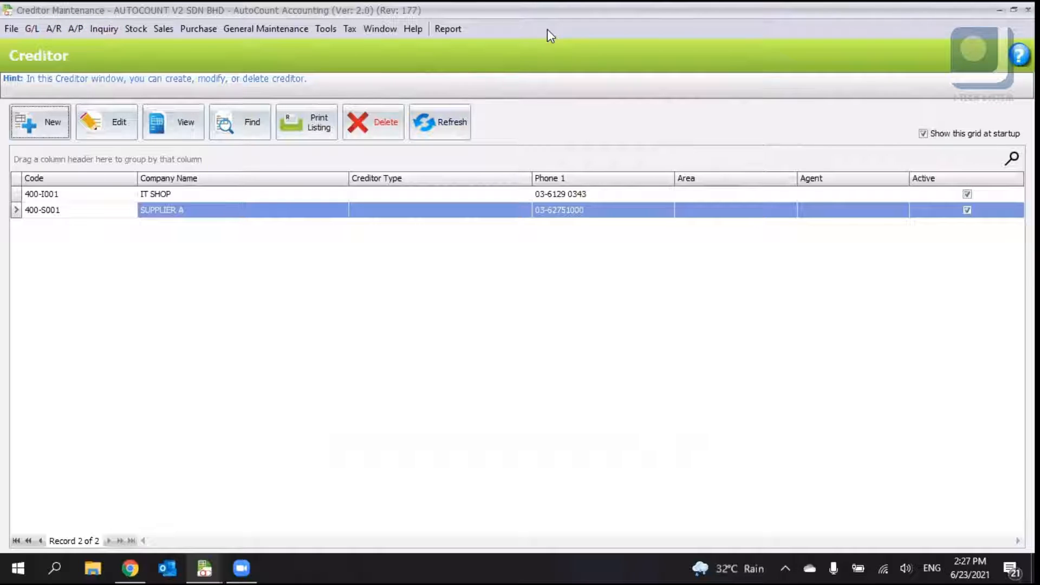
key("Escape")
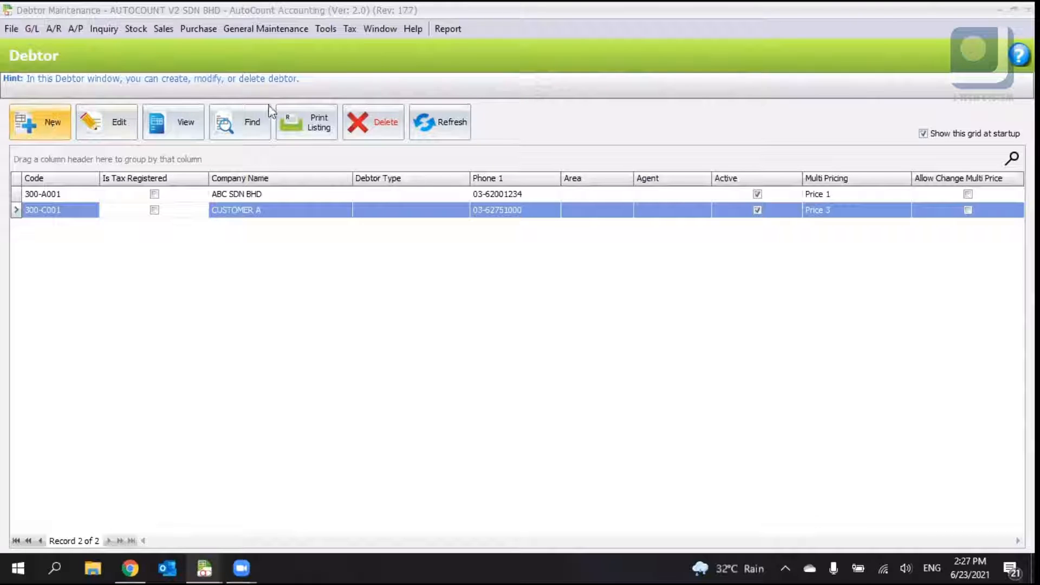
- Create a new debtor named ABC with proceed-with-new-debtor after save enabled, save it, and cancel the next blank form
left_click(40, 122)
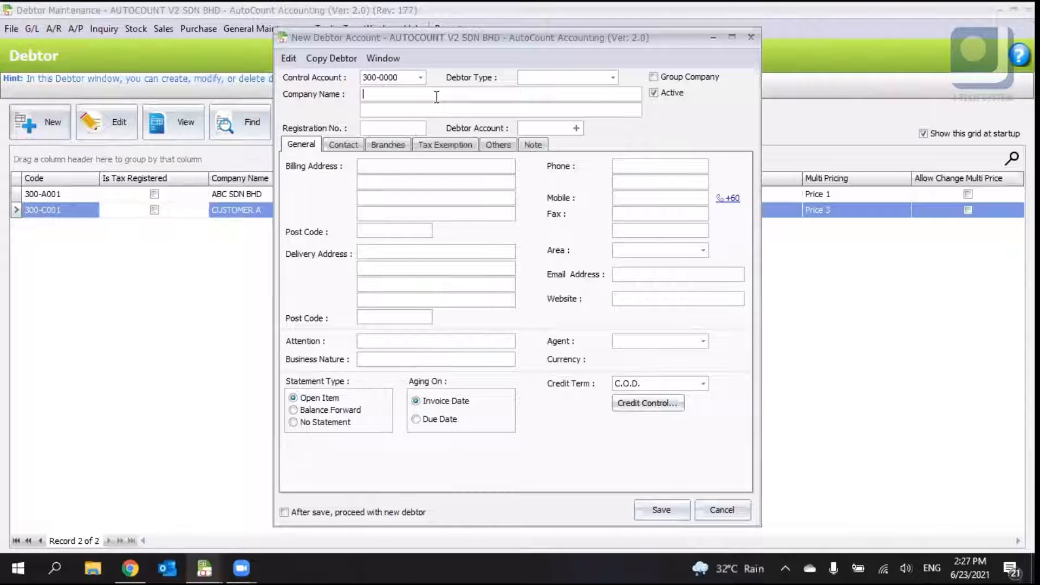
type("ABC")
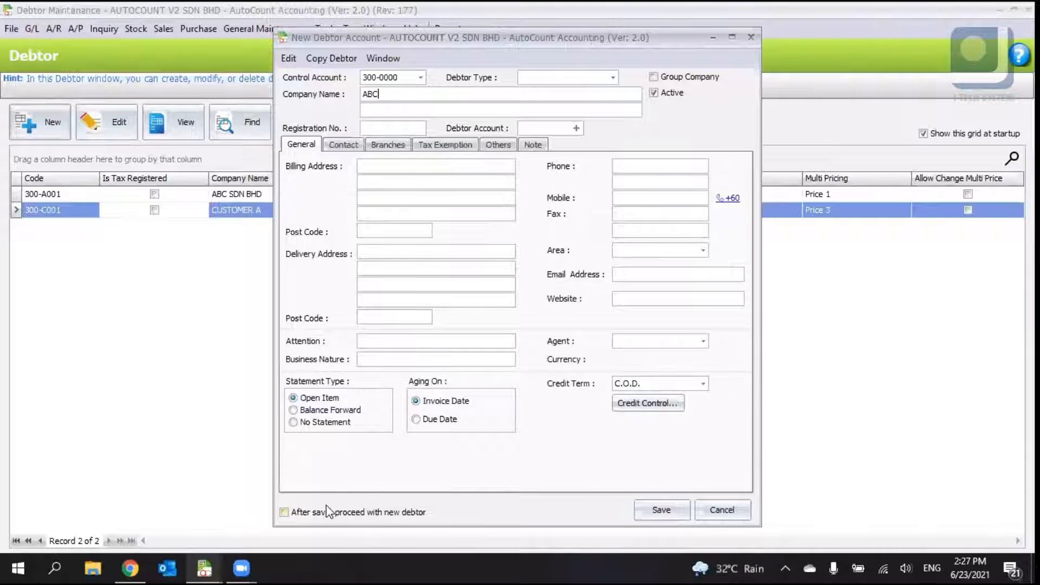
left_click(314, 517)
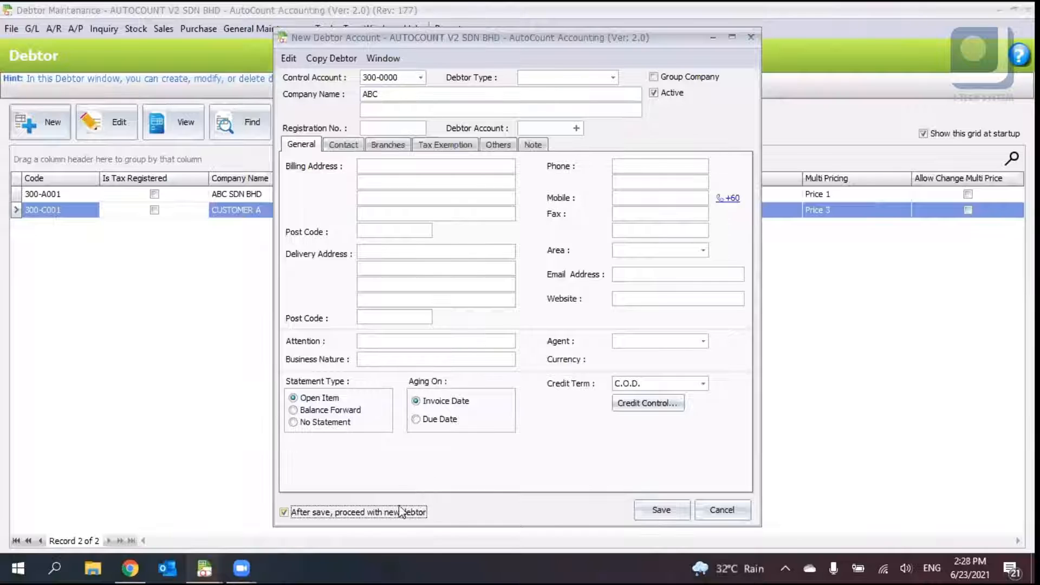
left_click(650, 512)
left_click(515, 293)
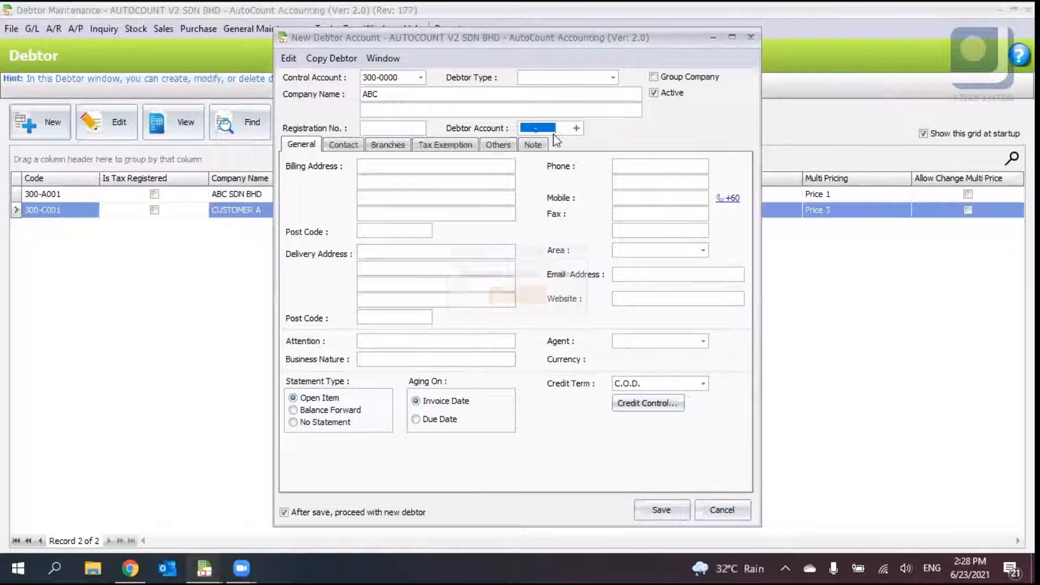
left_click(576, 128)
left_click(646, 509)
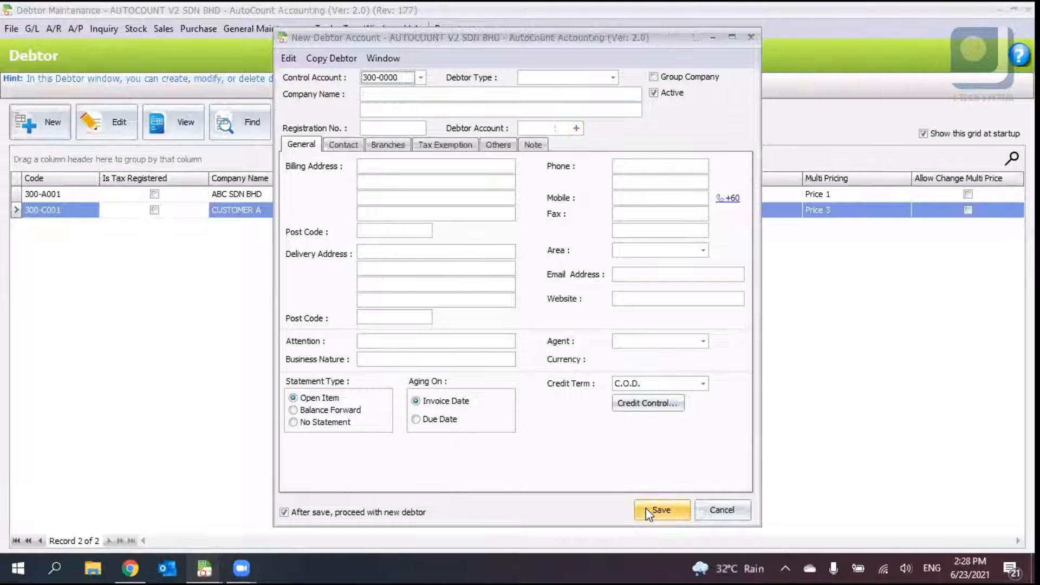
left_click(373, 94)
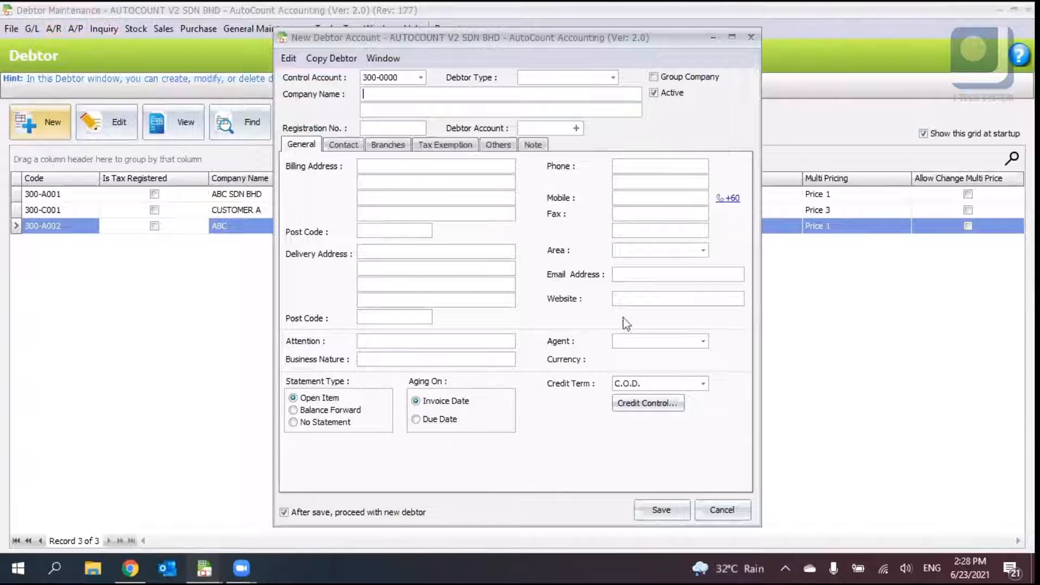
left_click(724, 509)
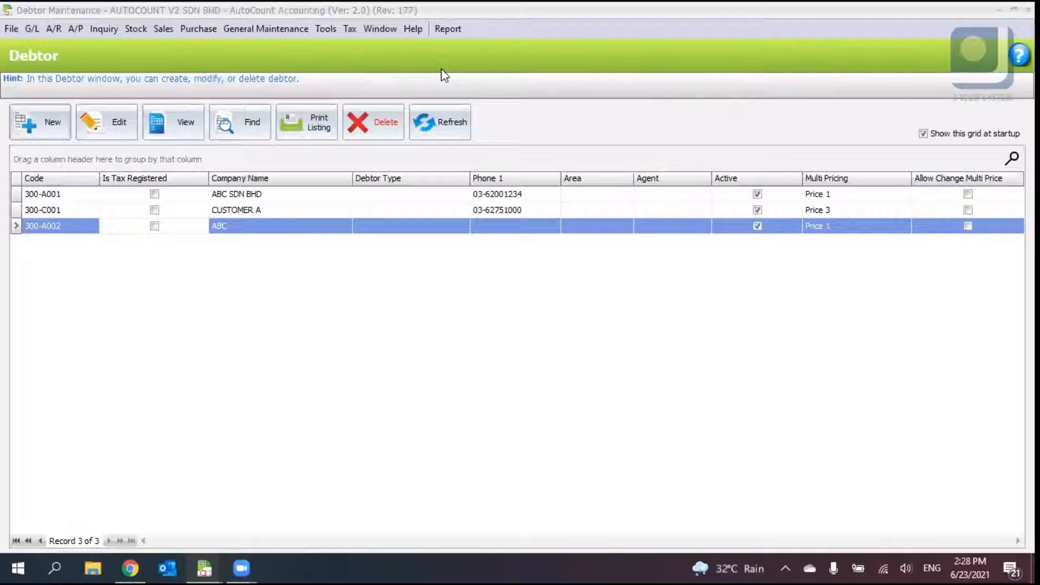
- Refresh the debtor list and close the Debtor and Creditor maintenance windows
left_click(452, 122)
left_click(1027, 10)
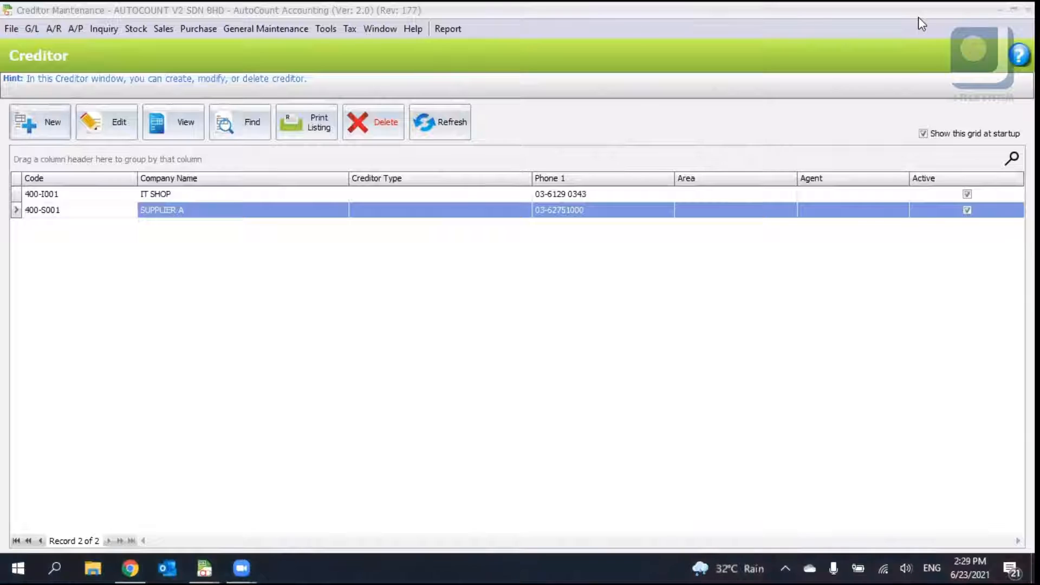
left_click(138, 31)
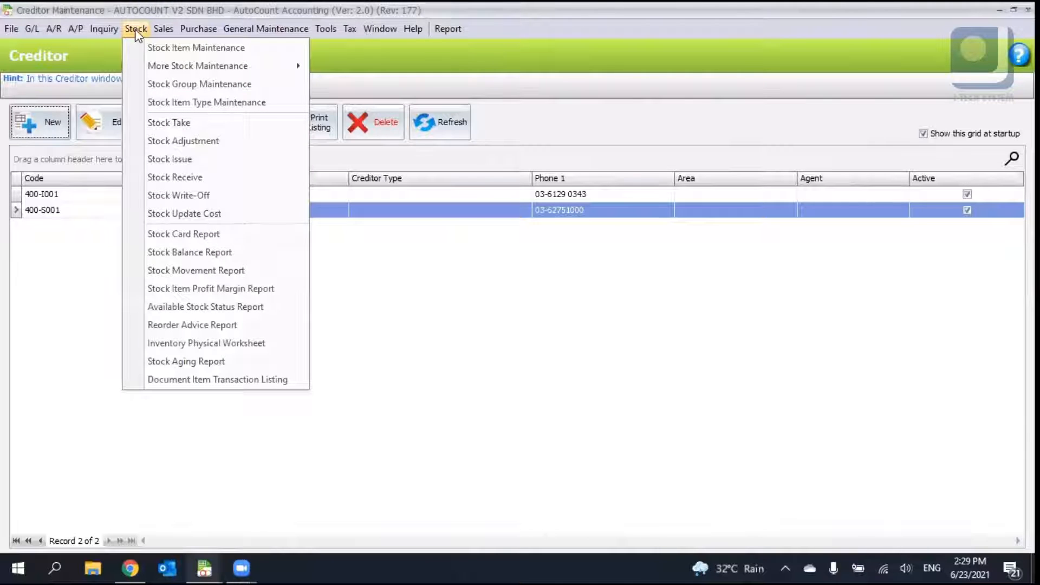
left_click(725, 84)
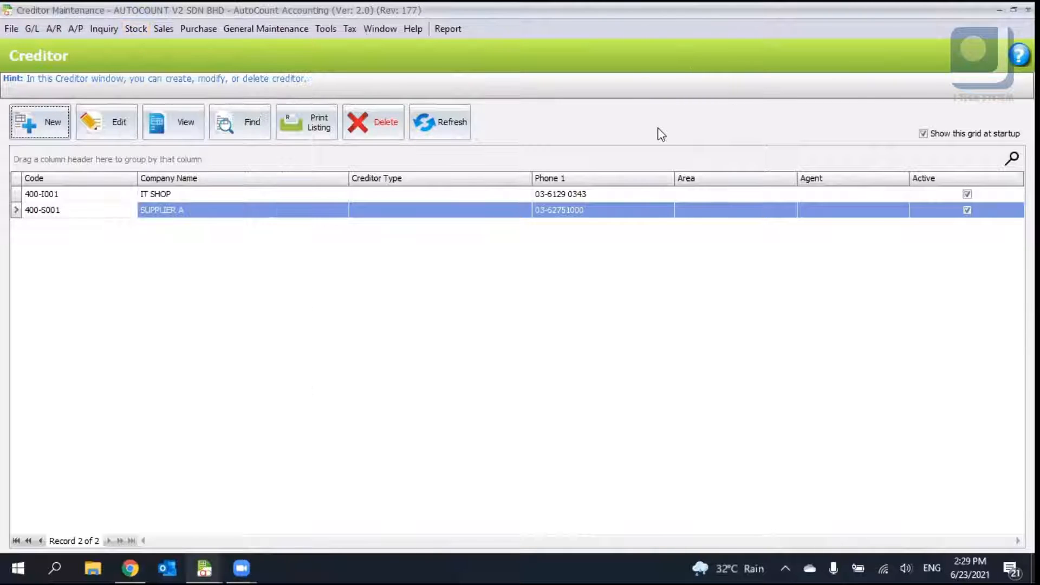
left_click(135, 30)
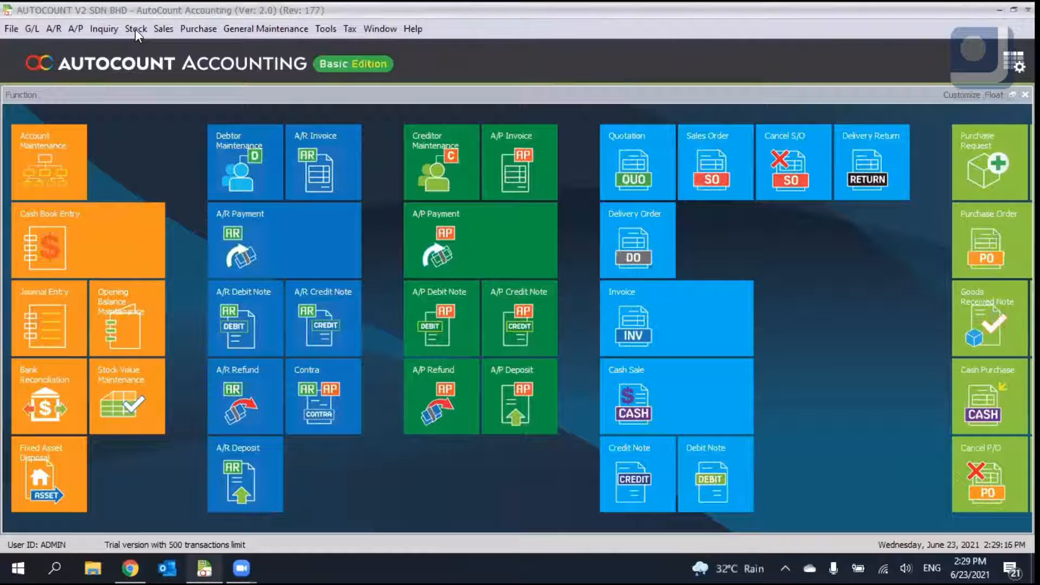
- Open Stock Item Maintenance, start a new stock item in a maximised window, and generate its item code
left_click(135, 28)
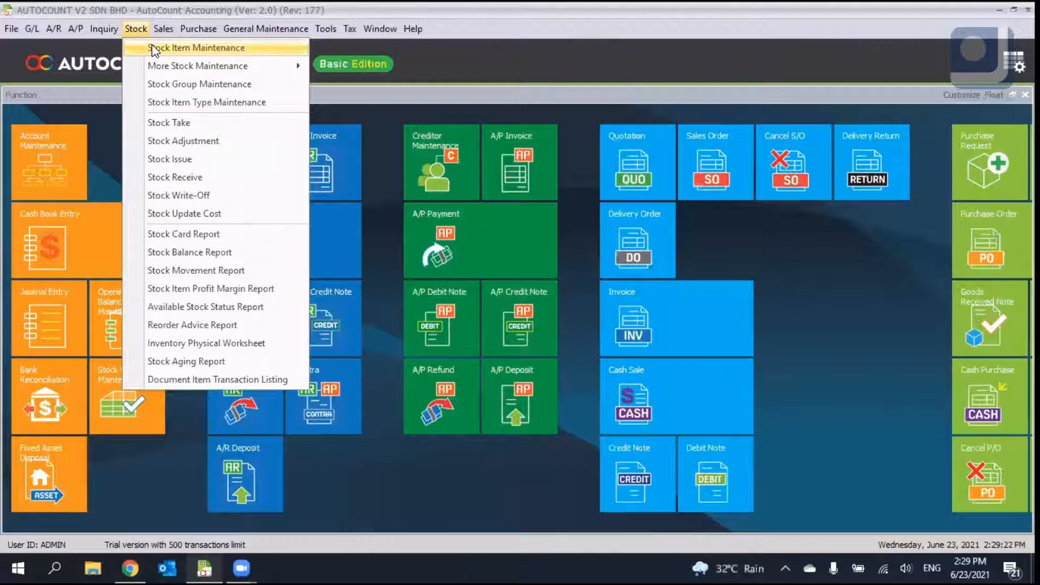
left_click(298, 52)
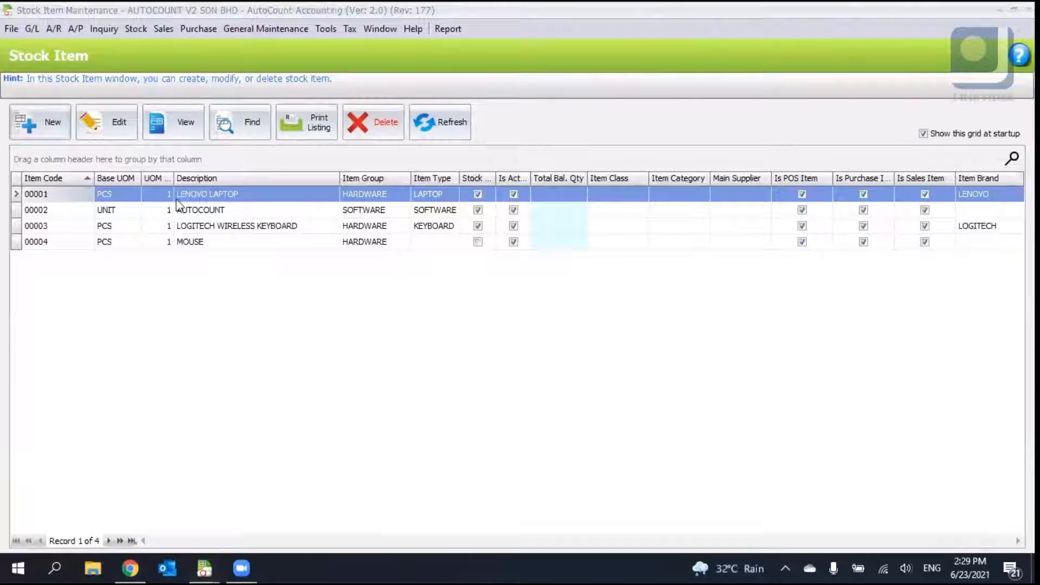
left_click(48, 130)
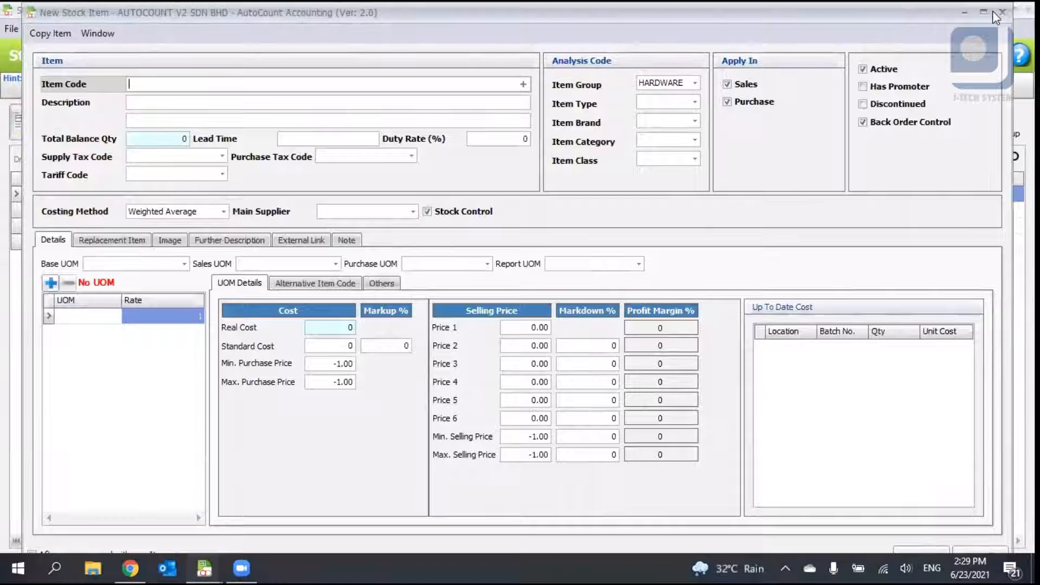
left_click(983, 12)
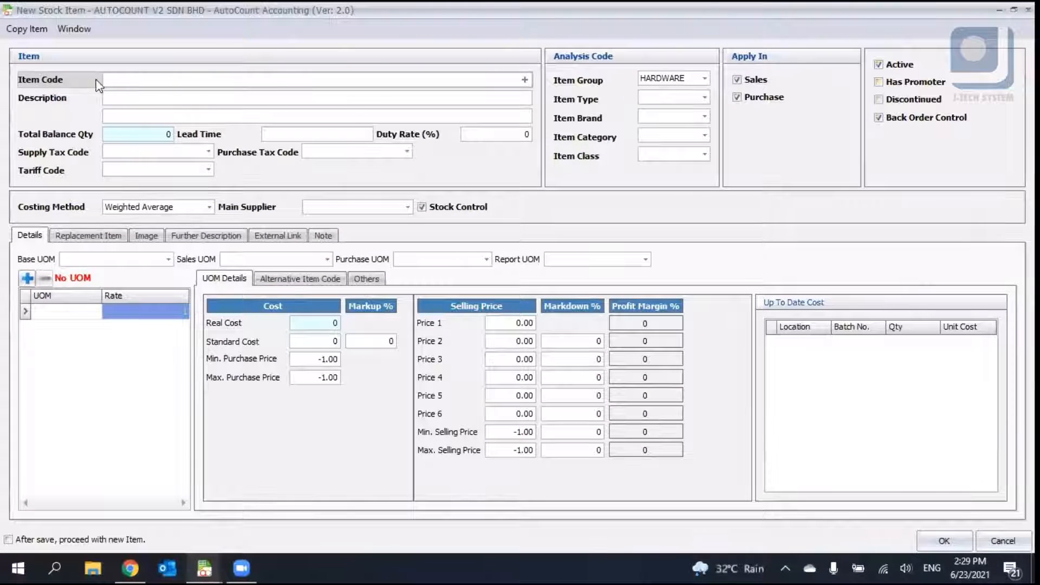
left_click(118, 80)
left_click(525, 80)
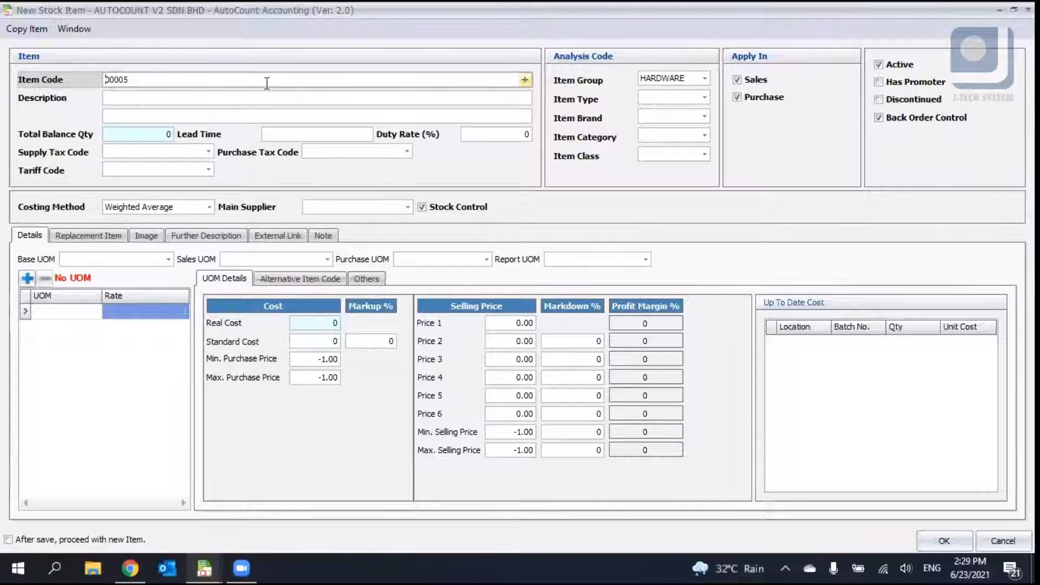
double_click(168, 13)
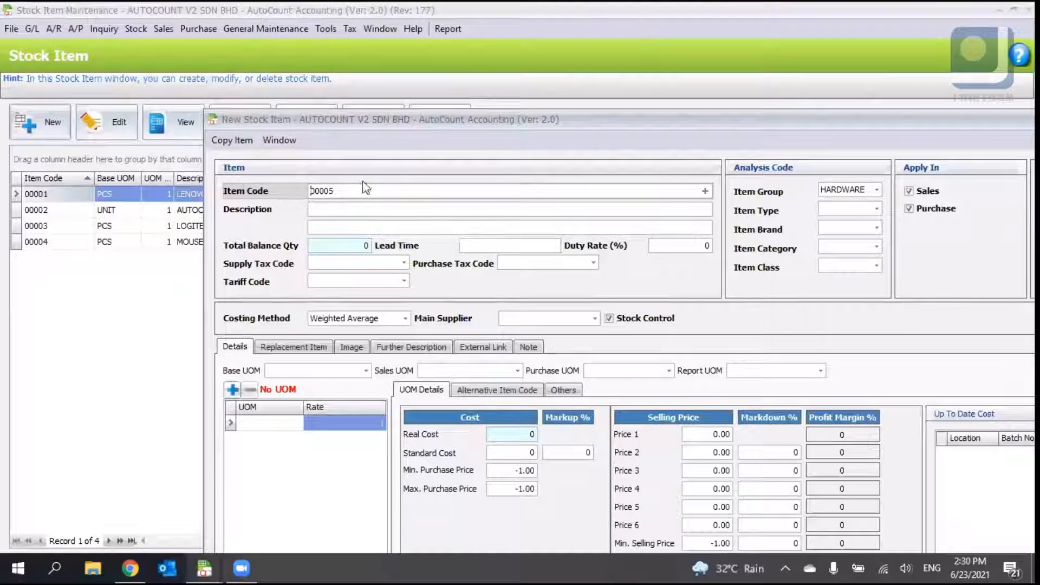
double_click(263, 118)
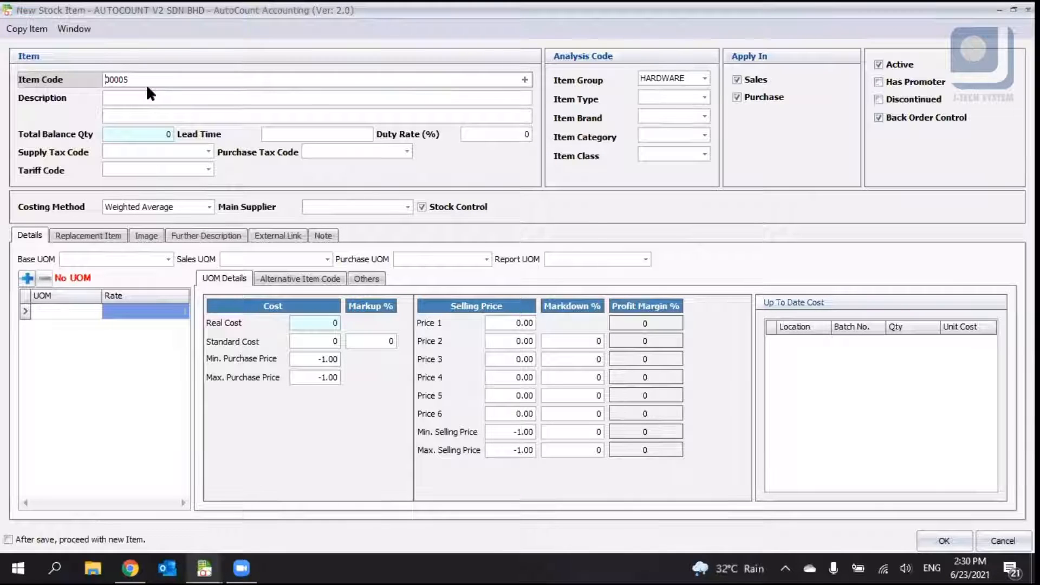
type("HW-@C")
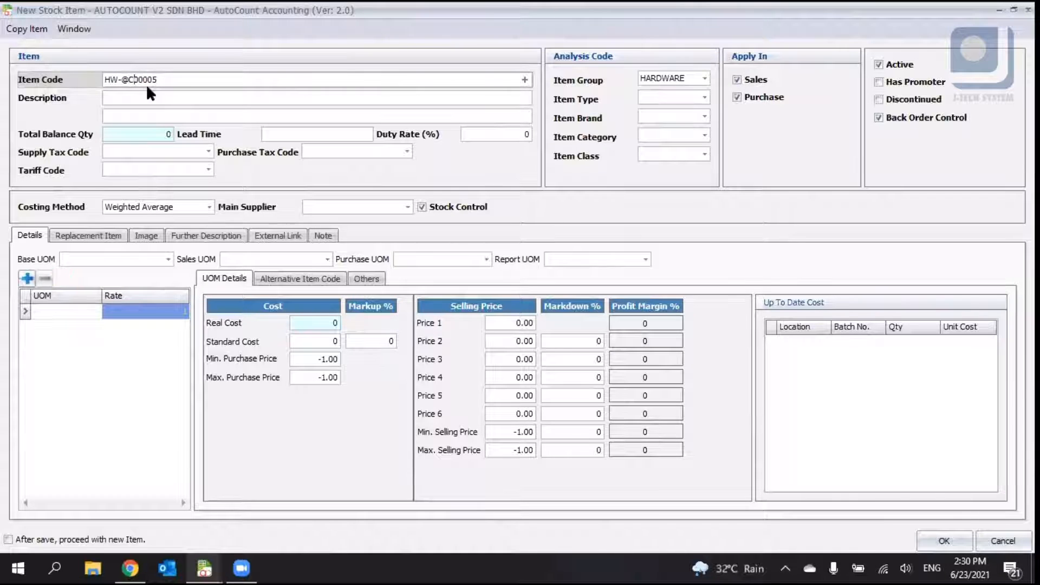
- Enter Apple as the stock item's description
left_click(187, 96)
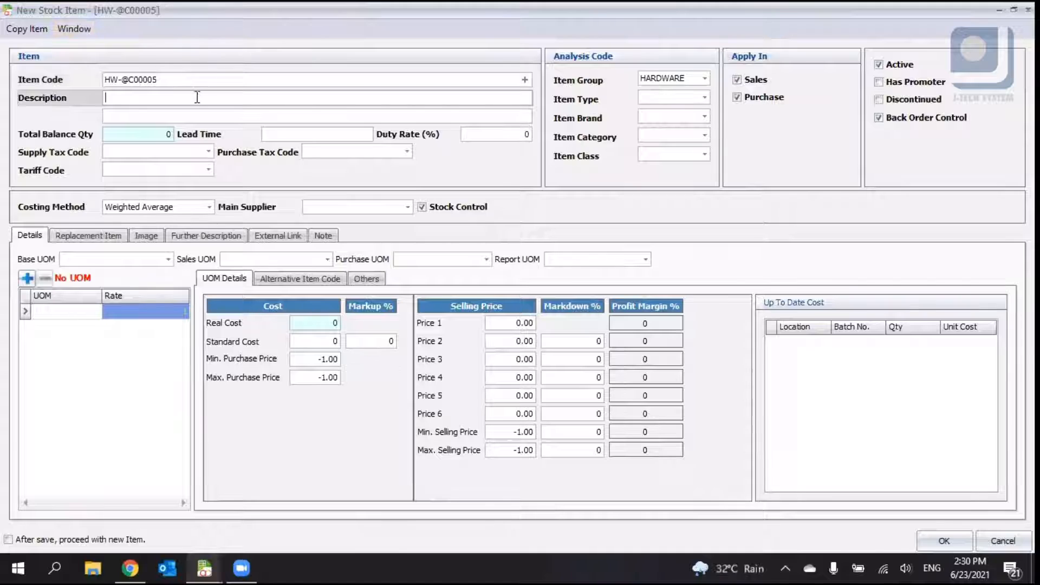
left_click(193, 78)
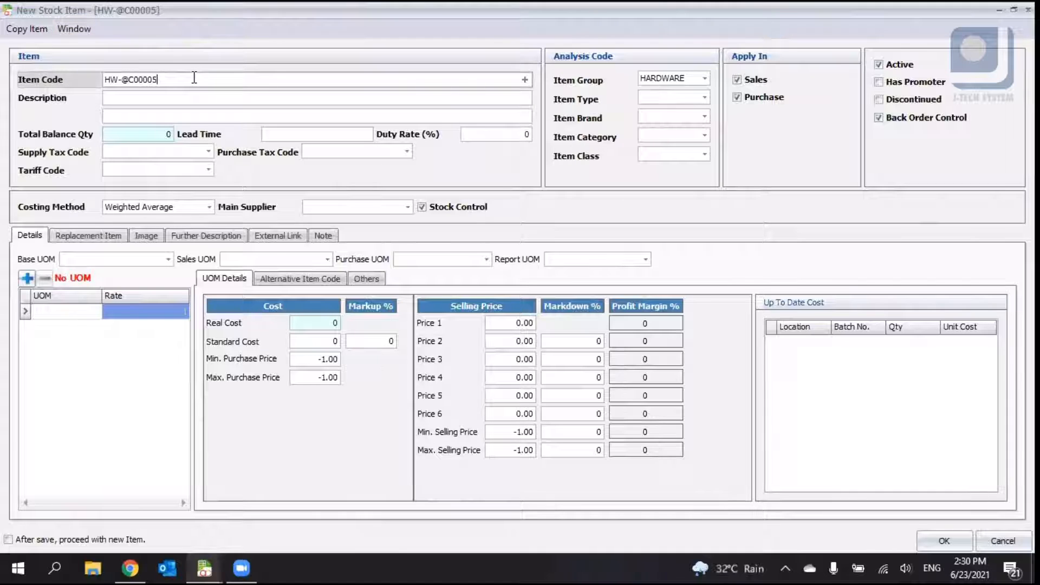
left_click(150, 94)
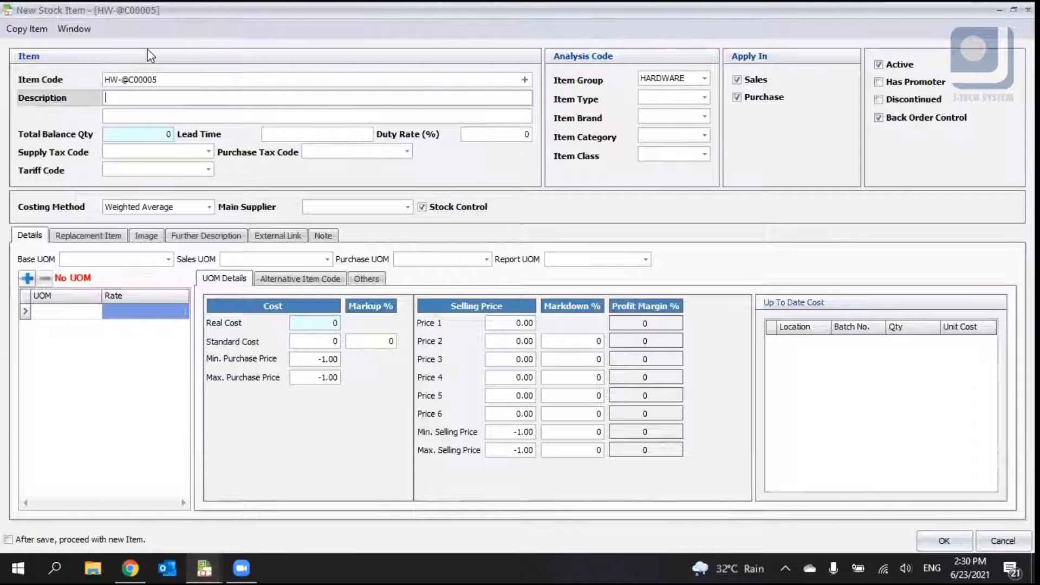
type("Apple")
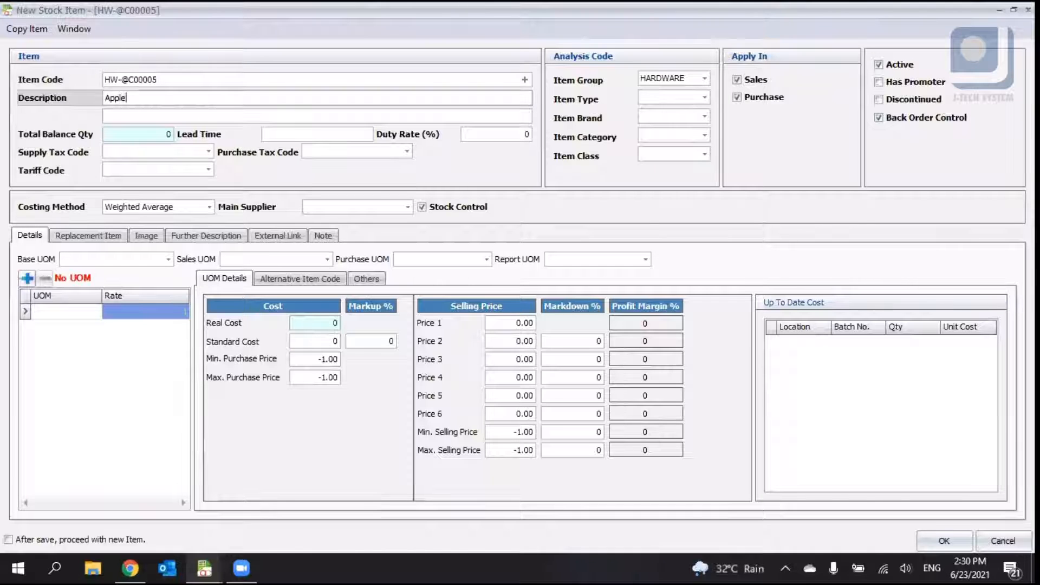
left_click(163, 114)
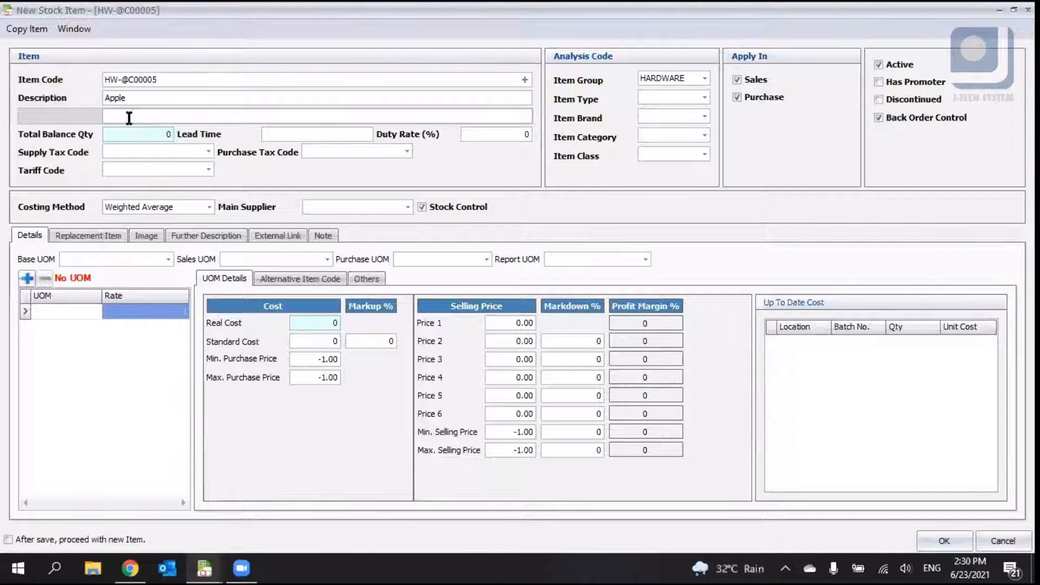
left_click(132, 98)
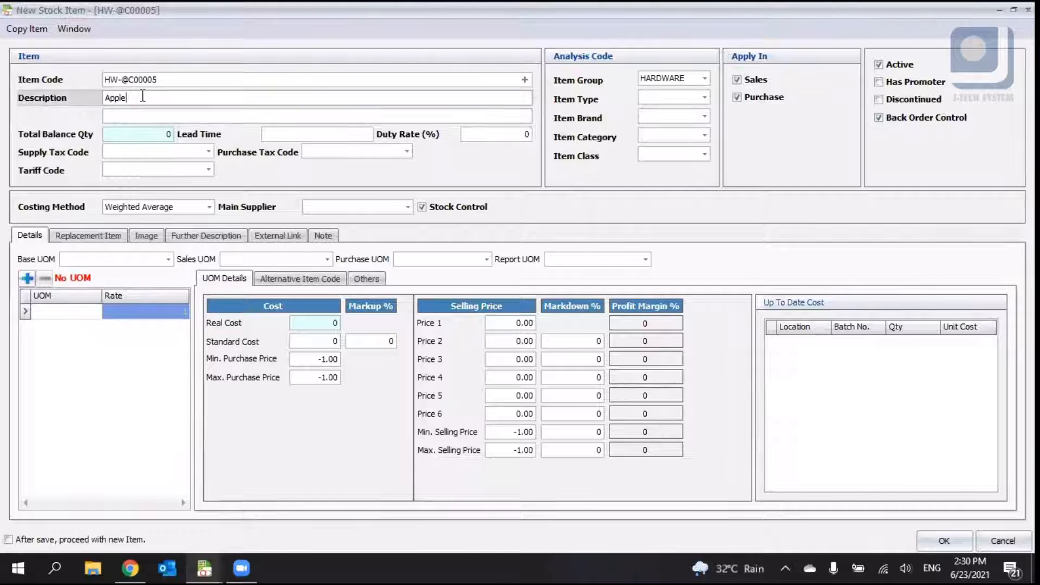
left_click(145, 112)
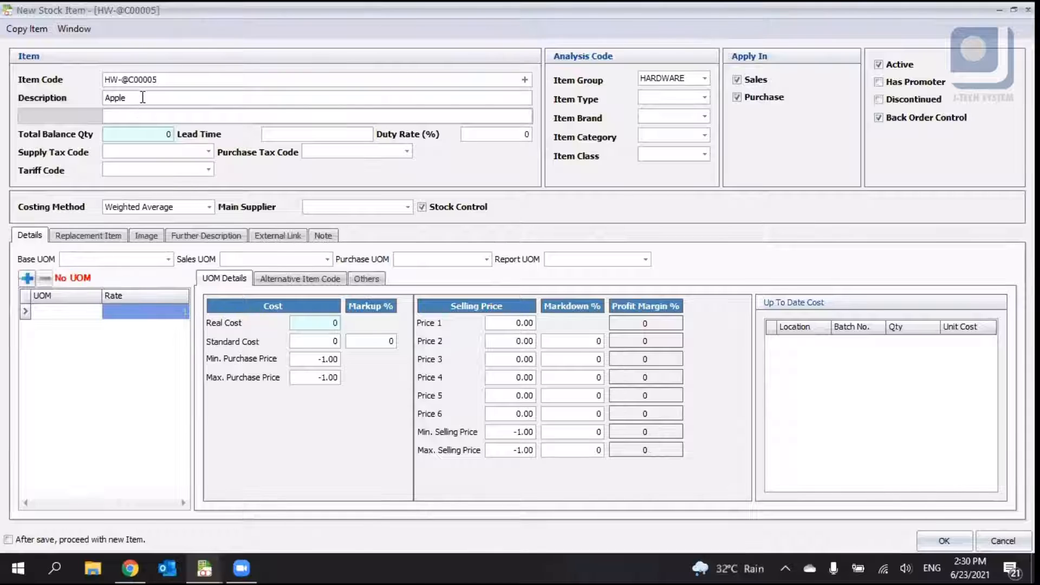
left_click_drag(142, 98, 103, 100)
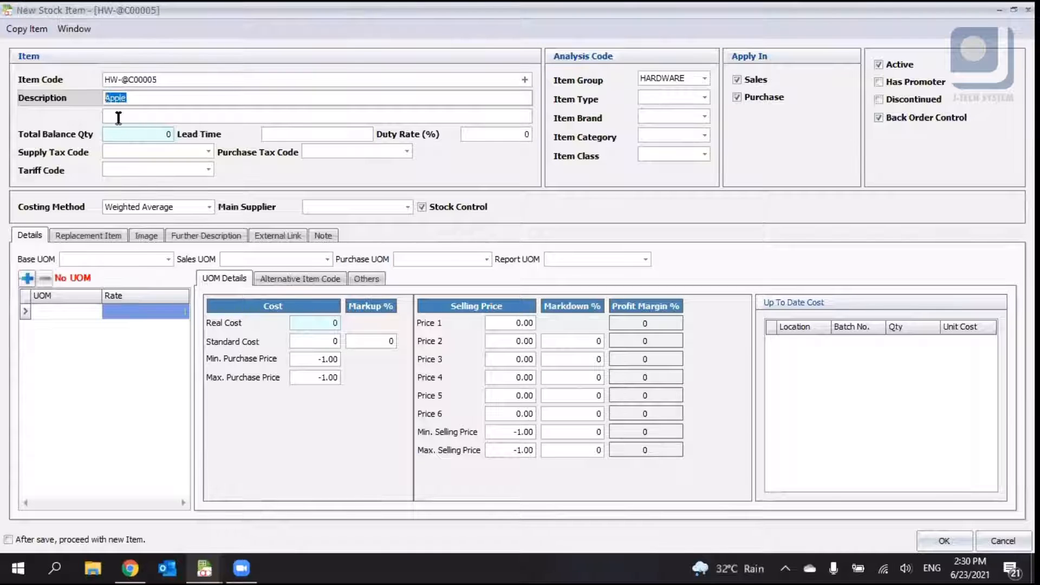
left_click(118, 117)
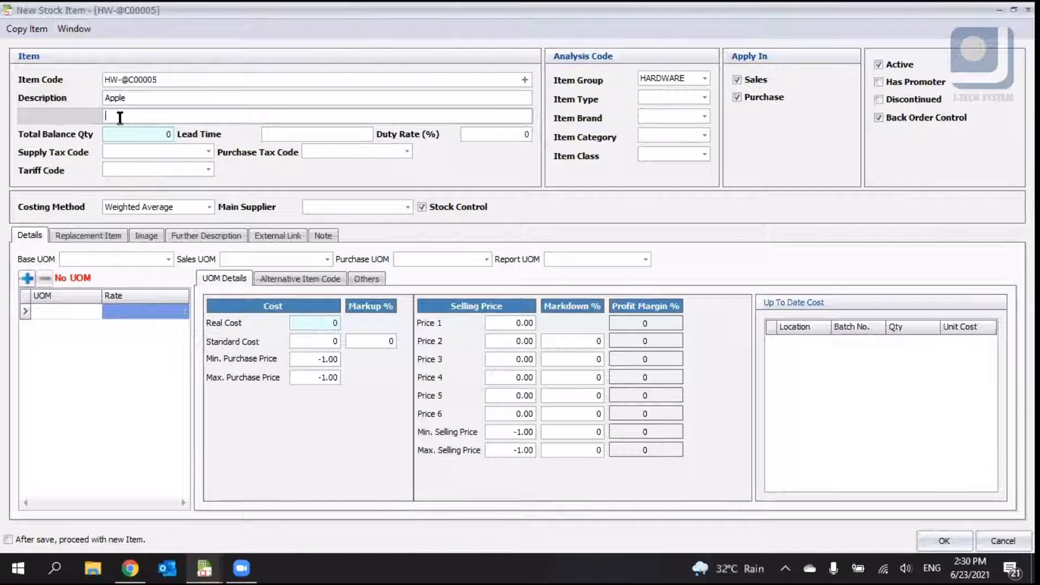
left_click_drag(142, 98, 99, 100)
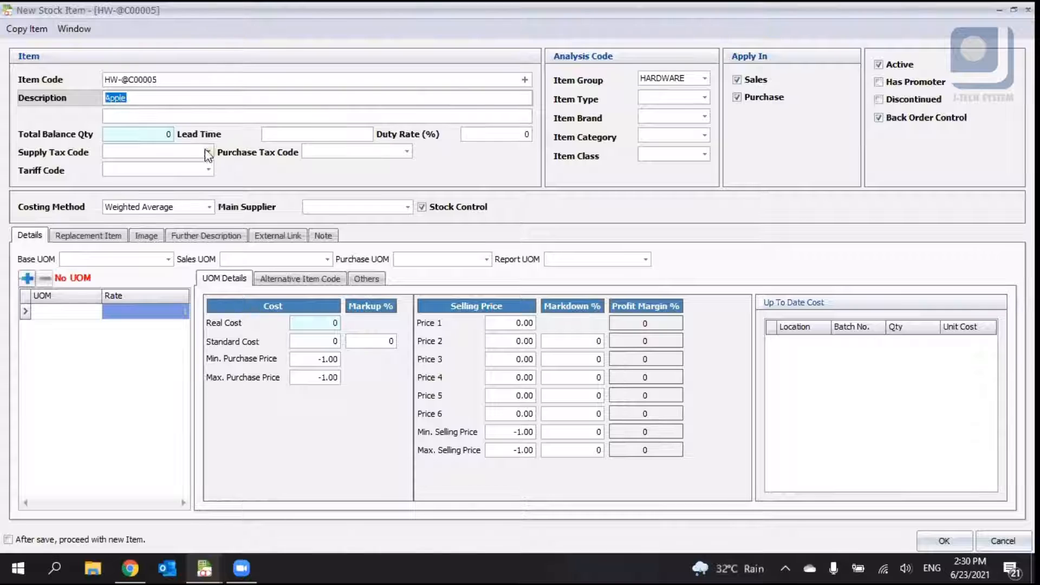
- Examine the balance quantity, lead time, duty rate, and the supply and purchase tax code options
left_click(166, 137)
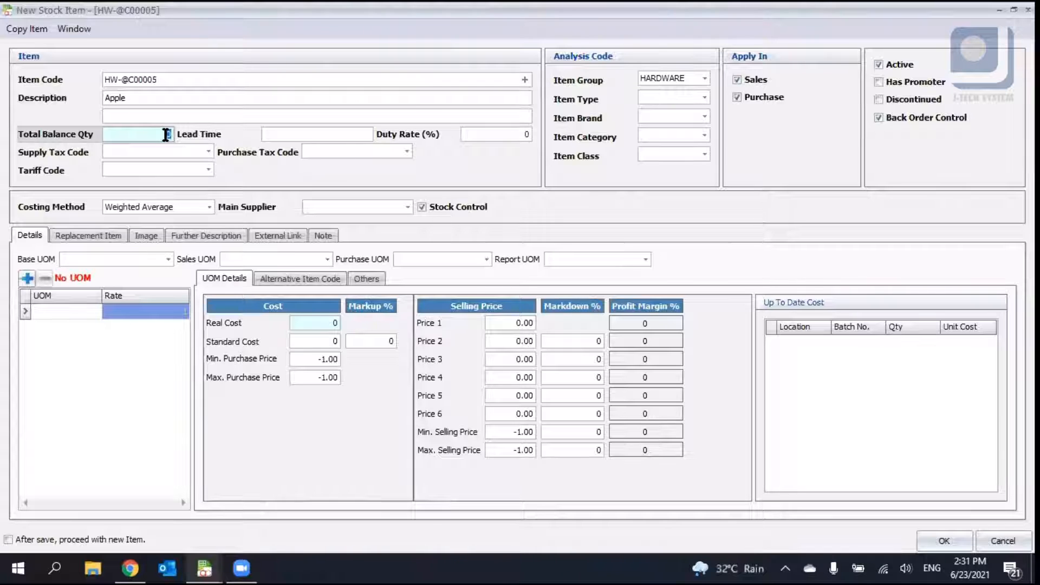
left_click(305, 133)
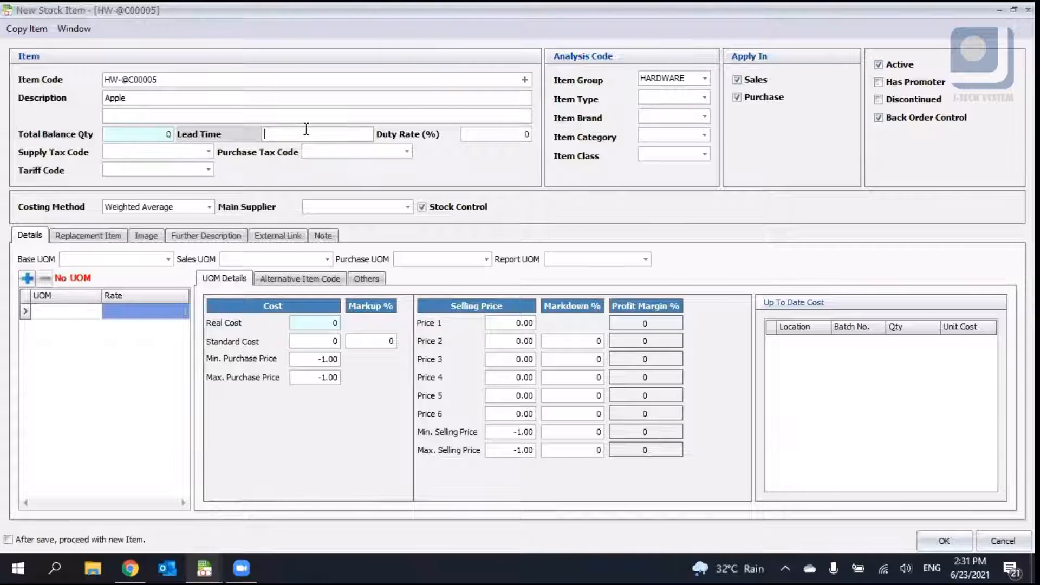
key("Tab")
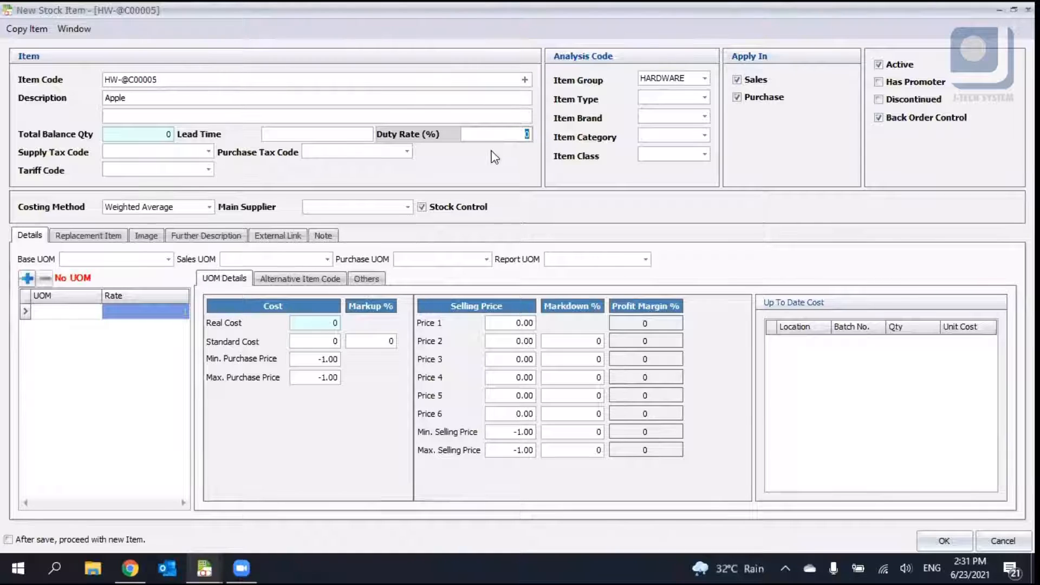
left_click(208, 152)
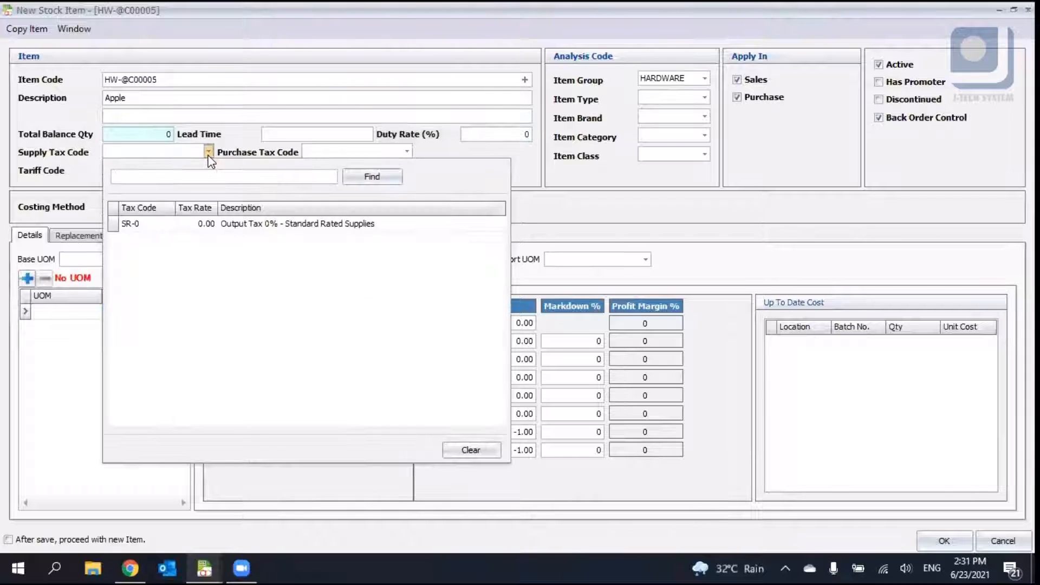
left_click(389, 153)
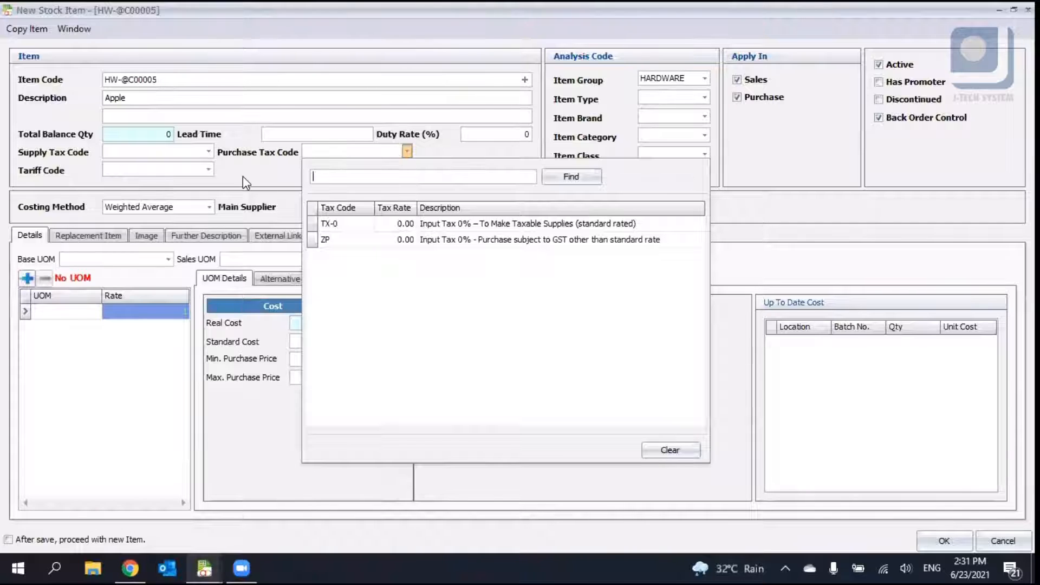
- Browse the tariff code options for the item
left_click(197, 168)
left_click(197, 168)
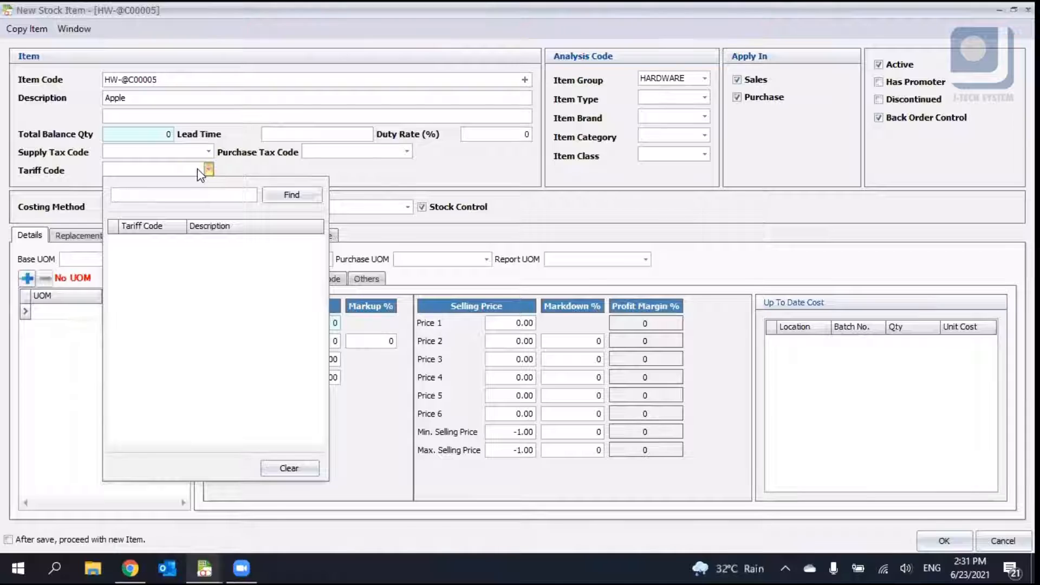
left_click(209, 170)
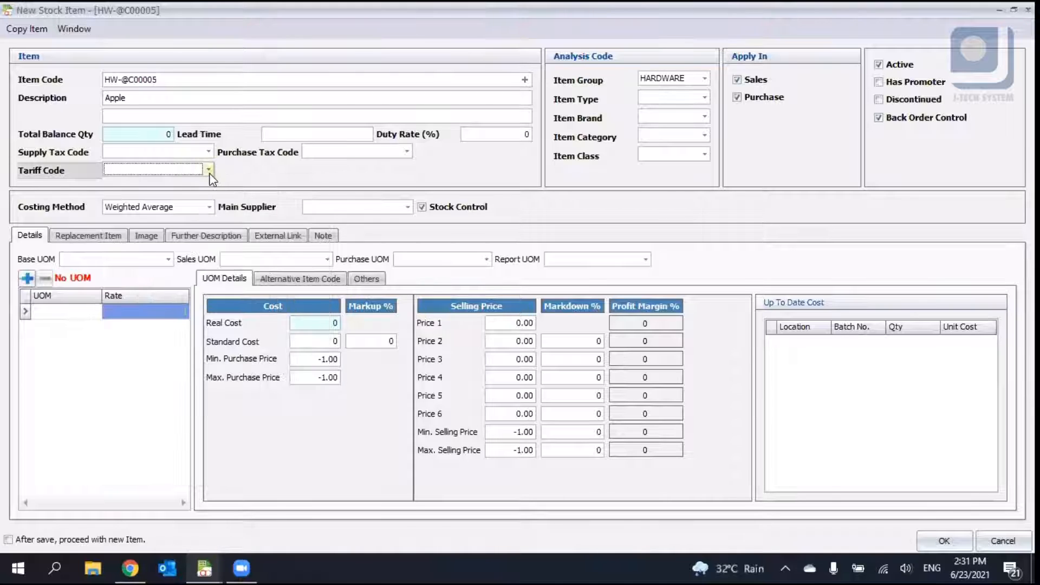
left_click(208, 170)
left_click(209, 171)
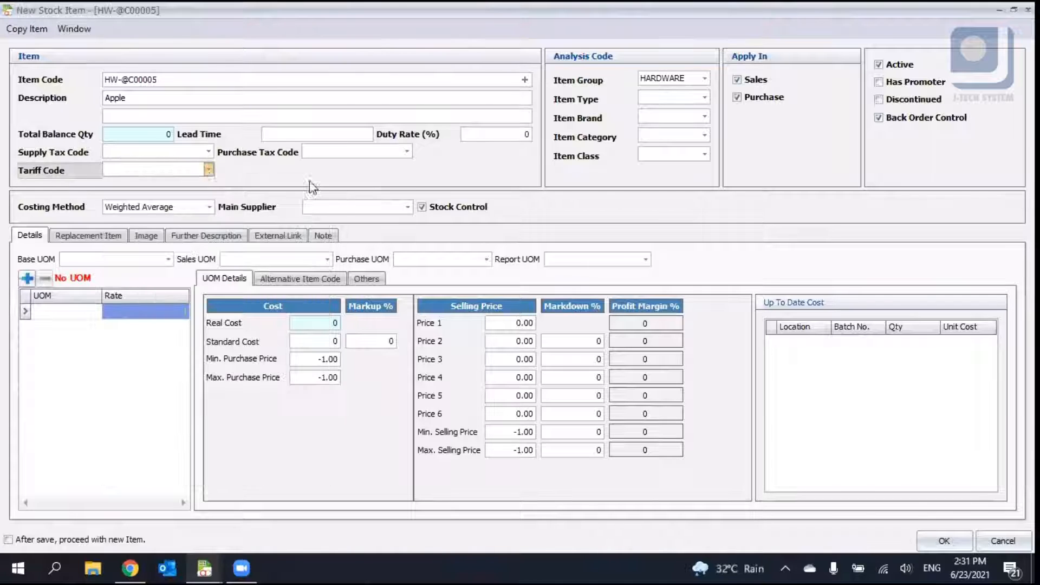
left_click(204, 172)
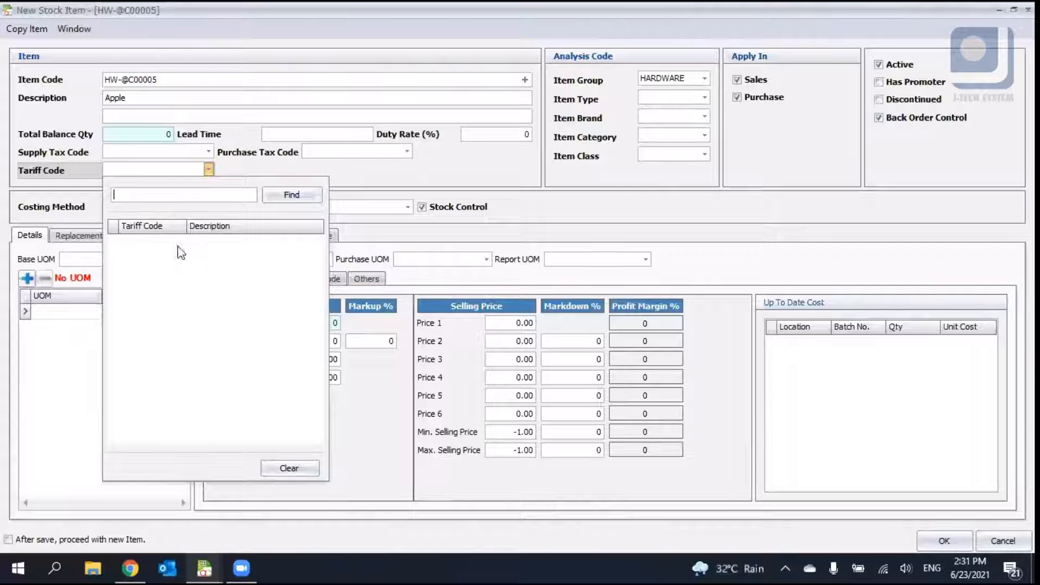
left_click(162, 173)
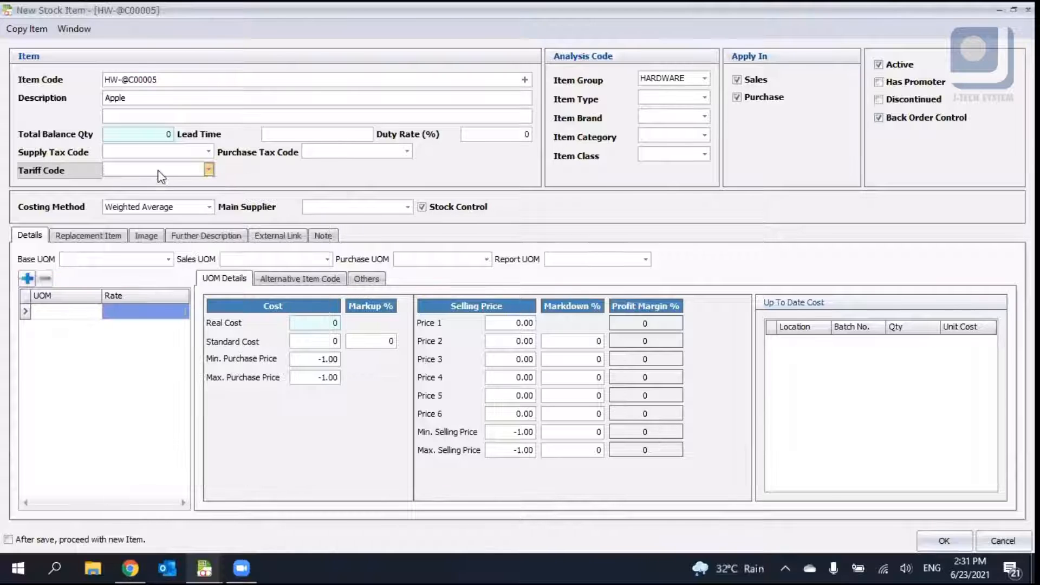
left_click(208, 170)
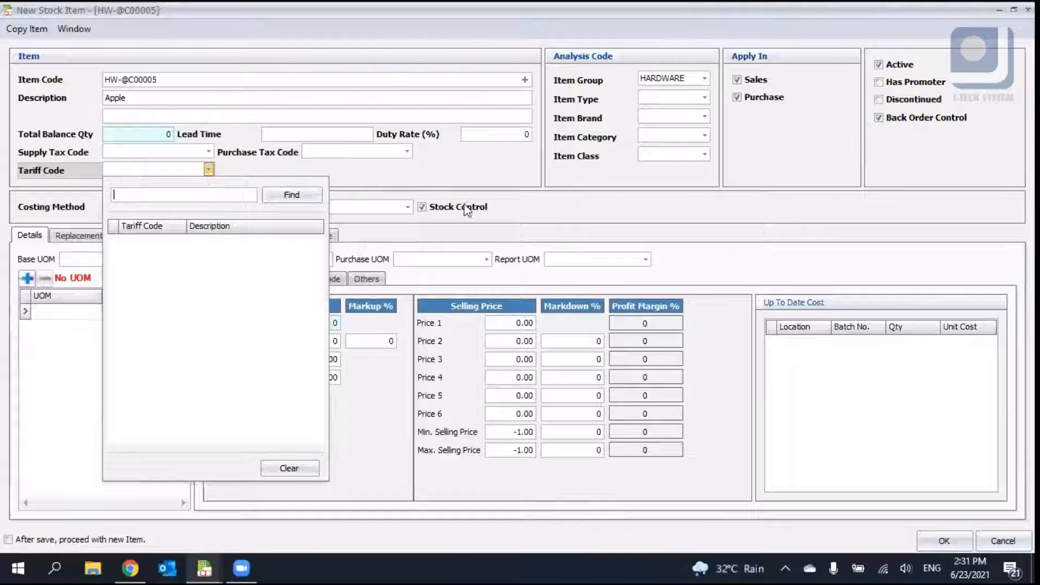
left_click(426, 176)
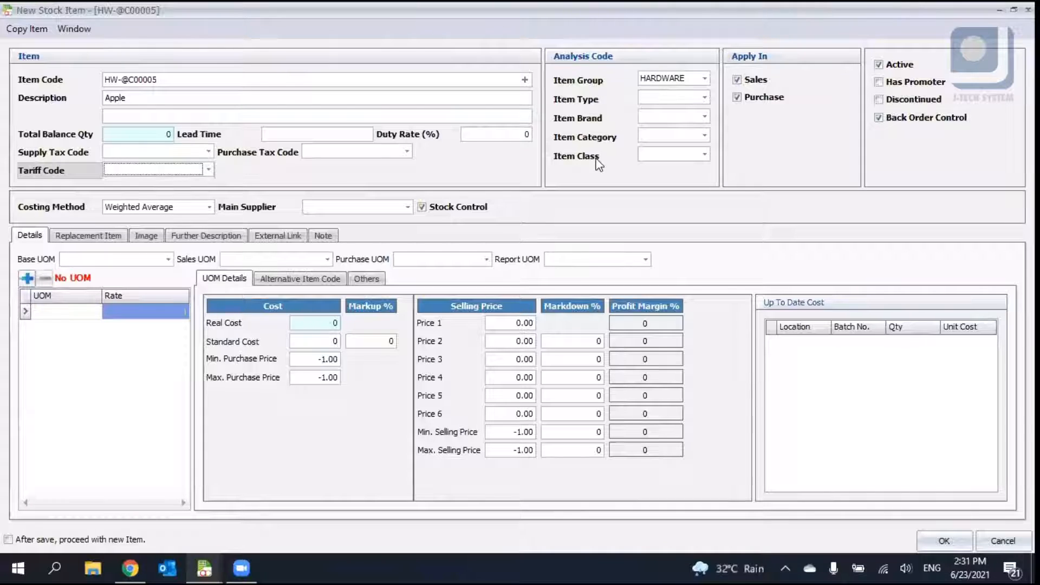
- Set the item type to LAPTOP and the item brand to LENOVO
left_click(658, 100)
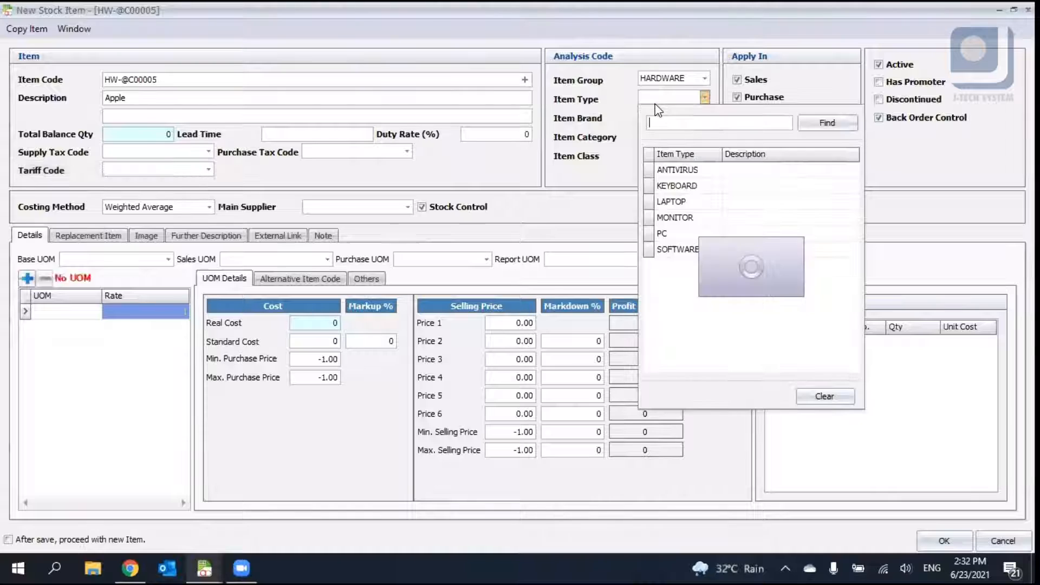
left_click(606, 129)
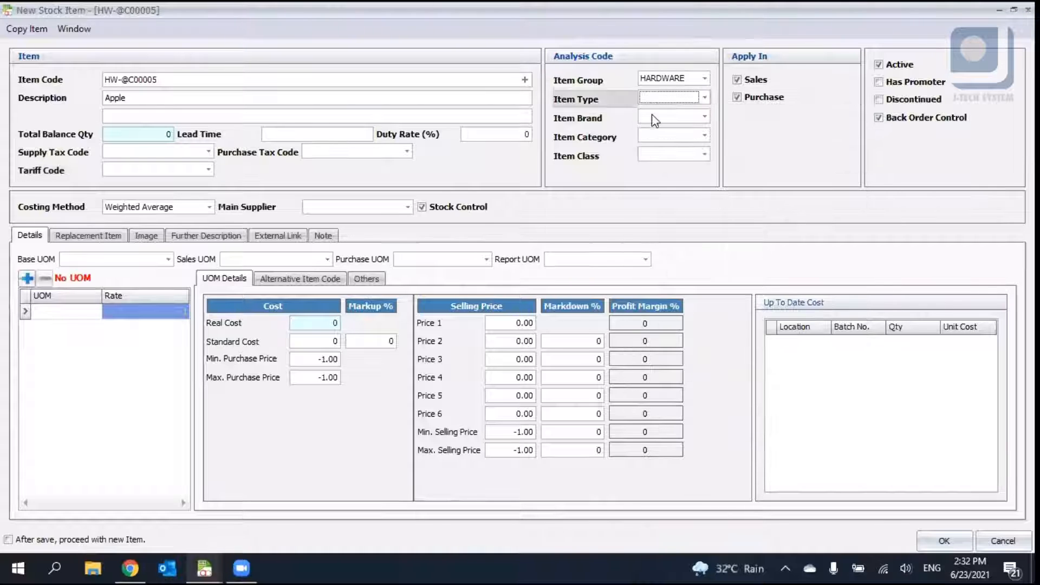
left_click(655, 116)
left_click(616, 136)
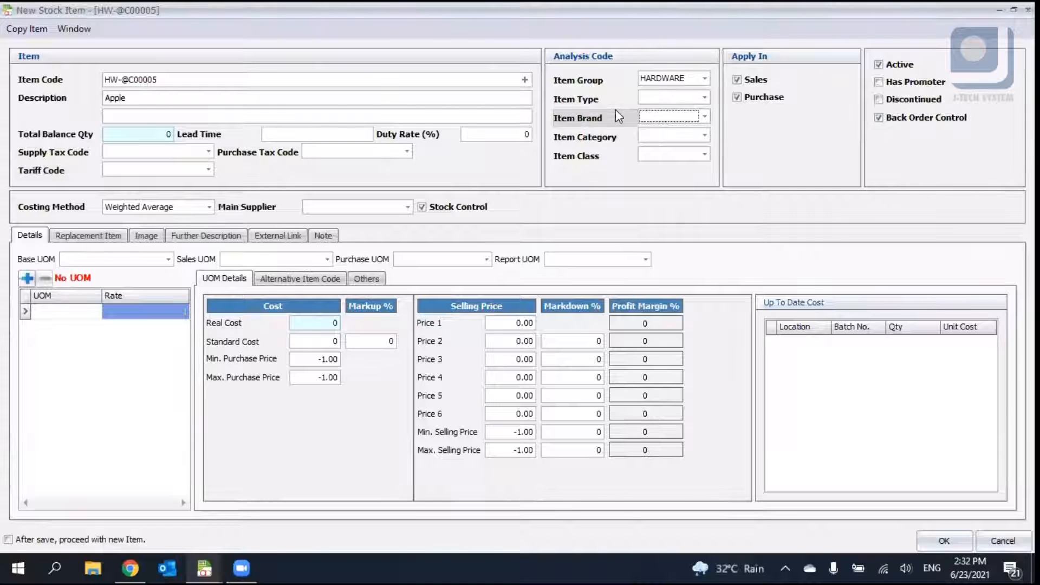
left_click(659, 115)
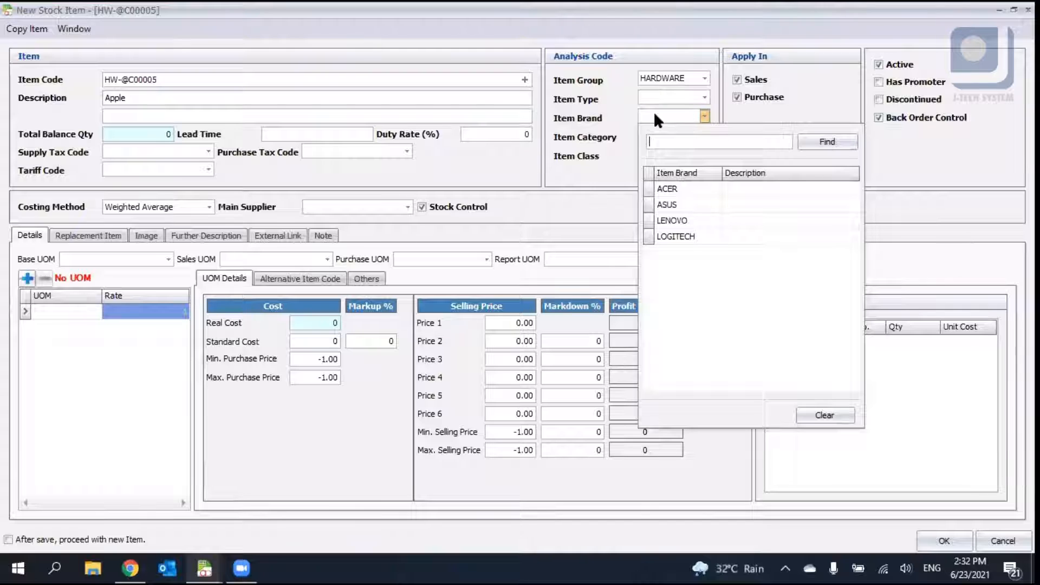
left_click(672, 98)
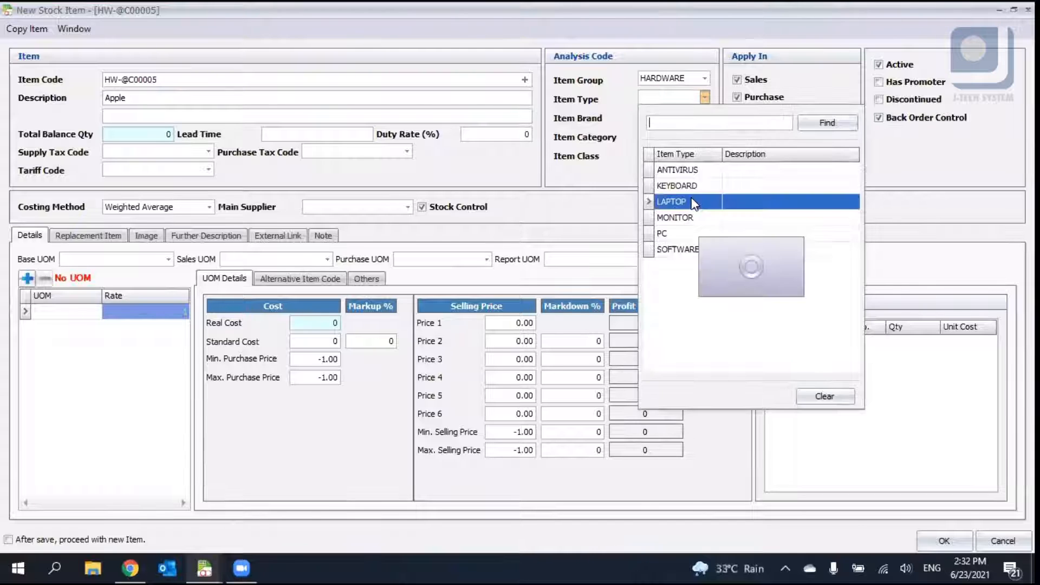
left_click(674, 202)
left_click(699, 220)
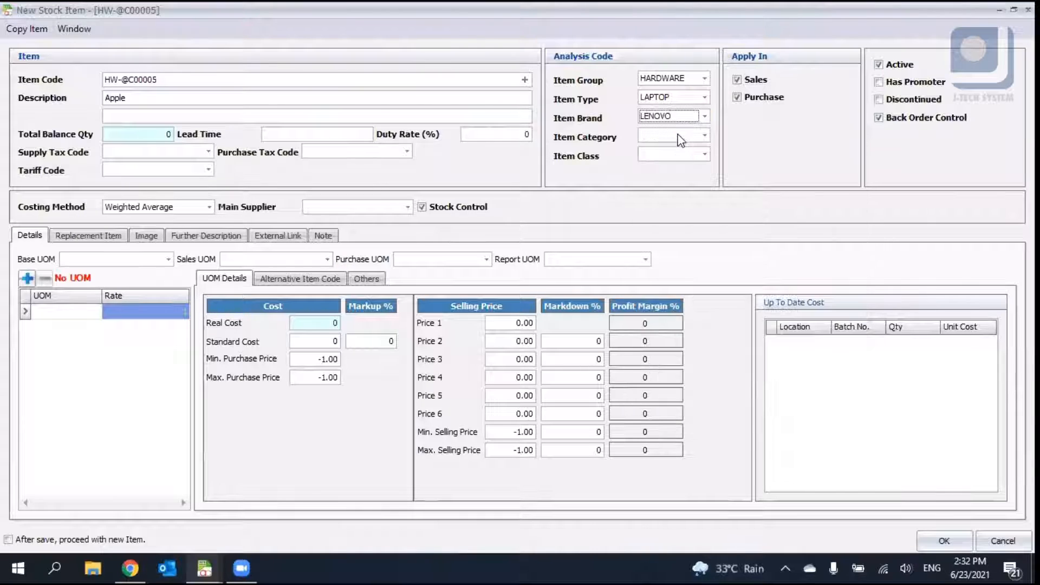
- Browse the item category and class options and reselect HARDWARE as the item group
left_click(681, 137)
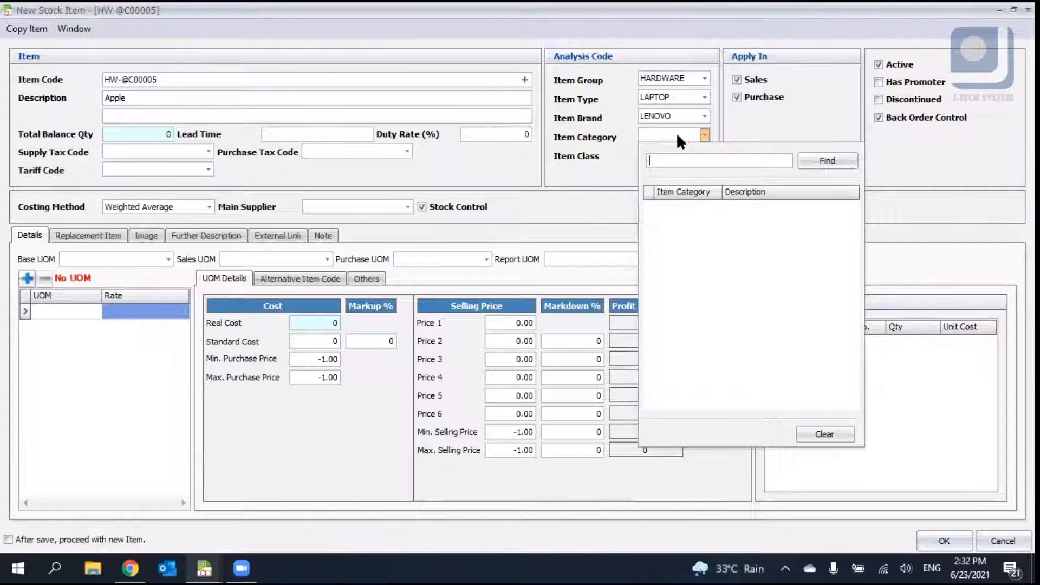
left_click(677, 135)
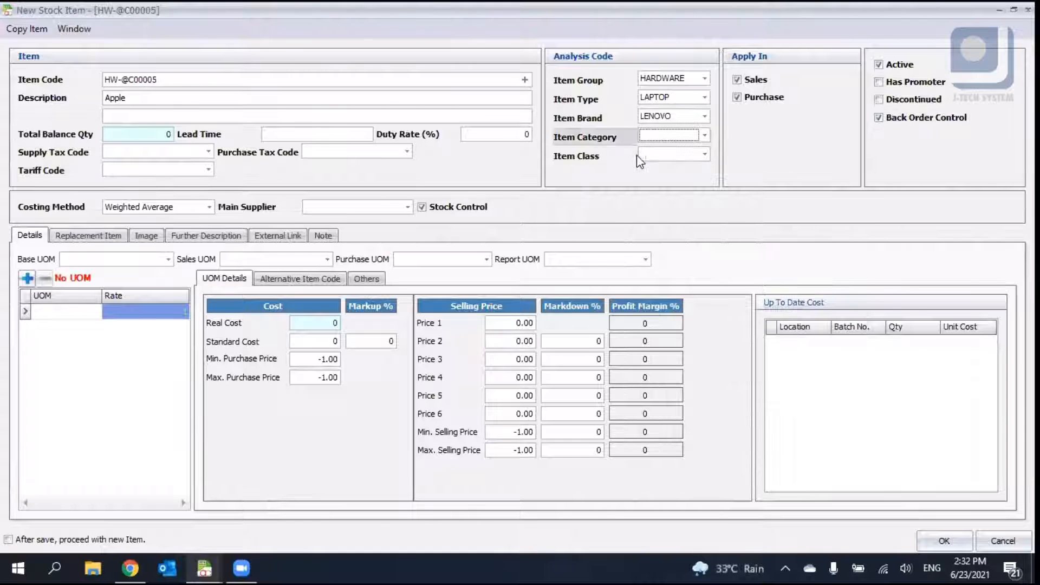
left_click(671, 153)
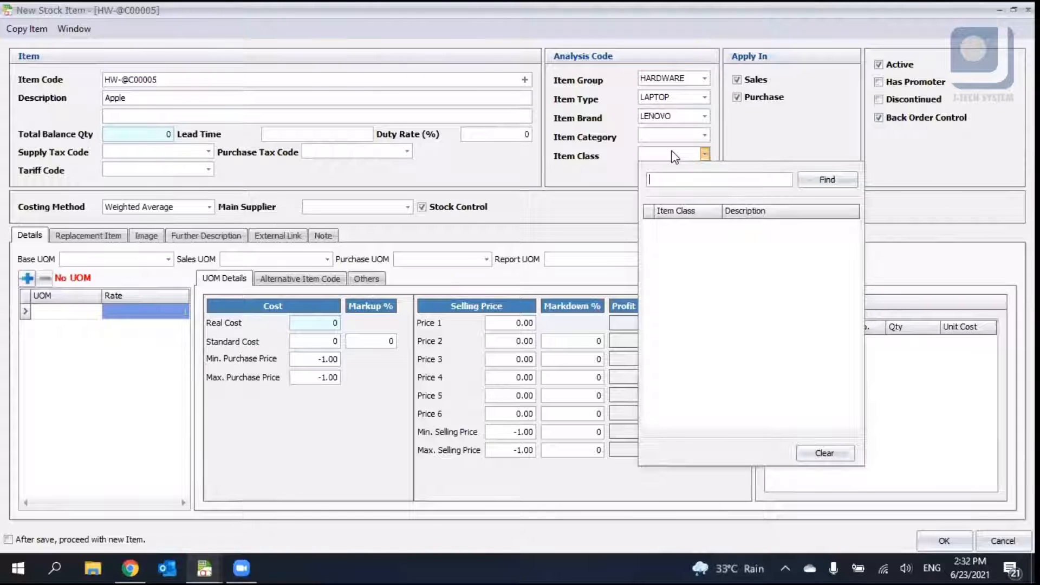
left_click(704, 78)
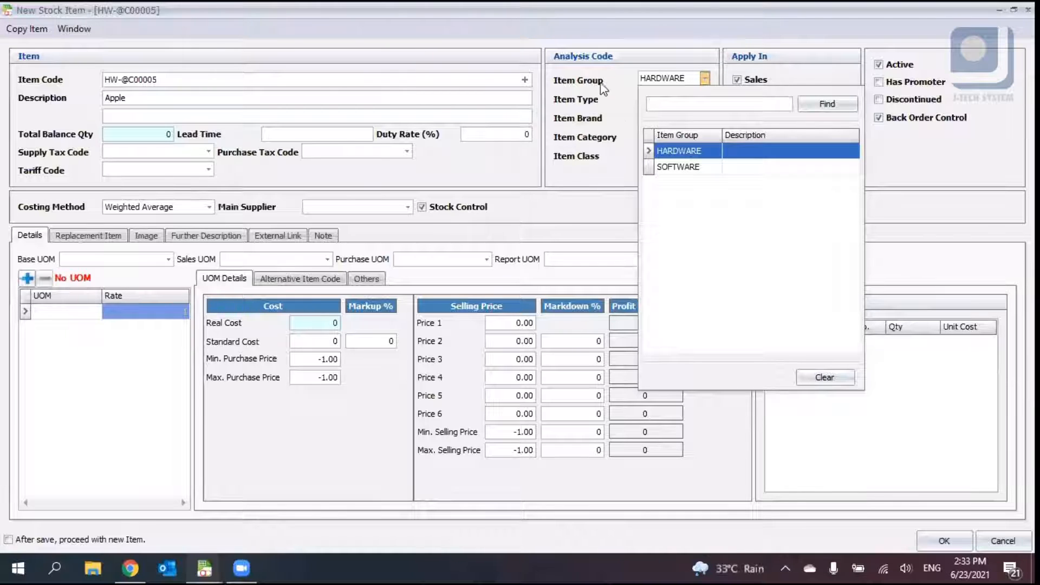
left_click(721, 151)
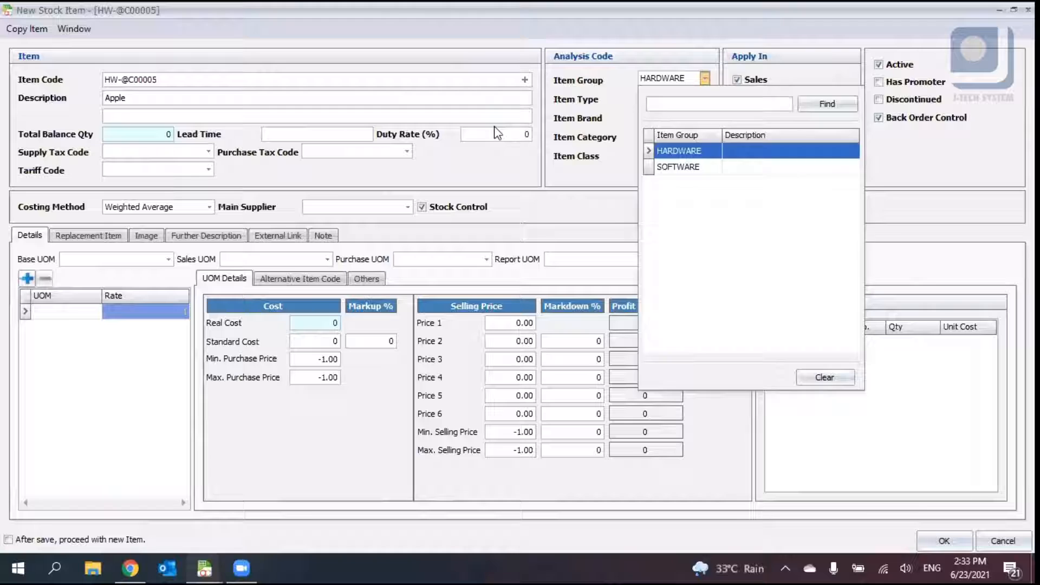
- Toggle the item's Apply In options, clearing Purchase and Sales and then re-enabling both
left_click(152, 80)
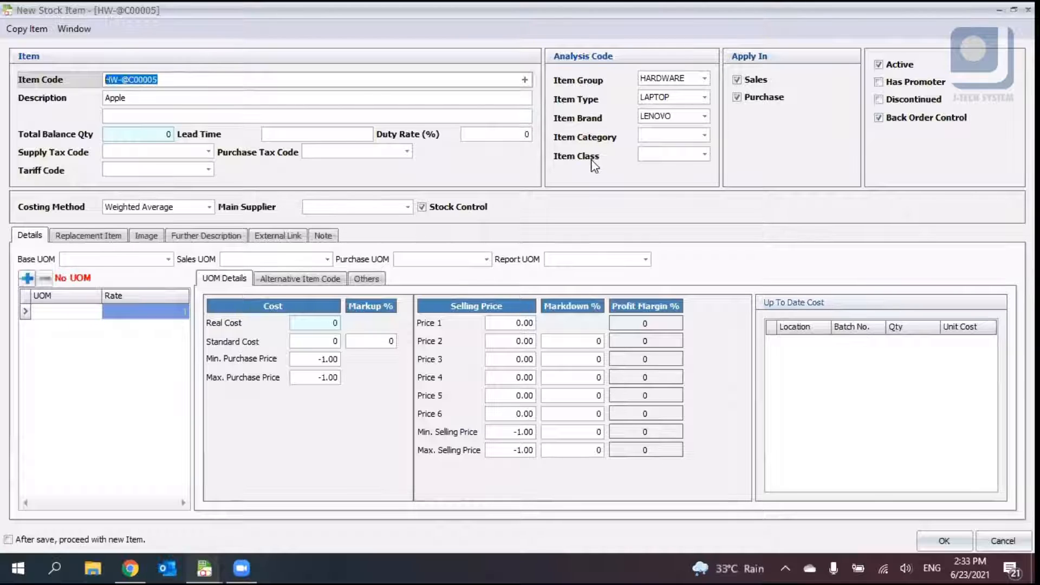
left_click(779, 103)
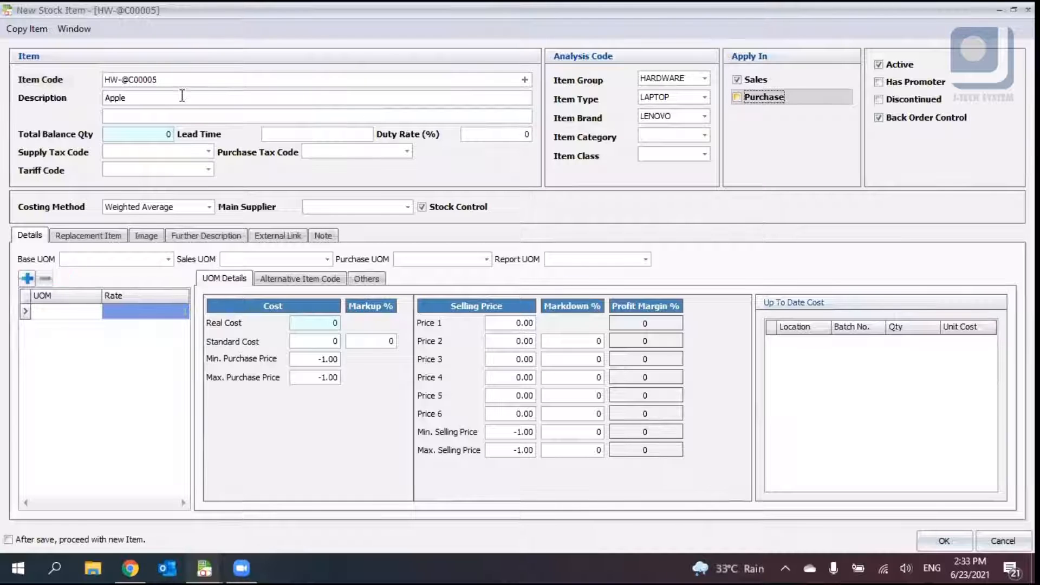
left_click(282, 98)
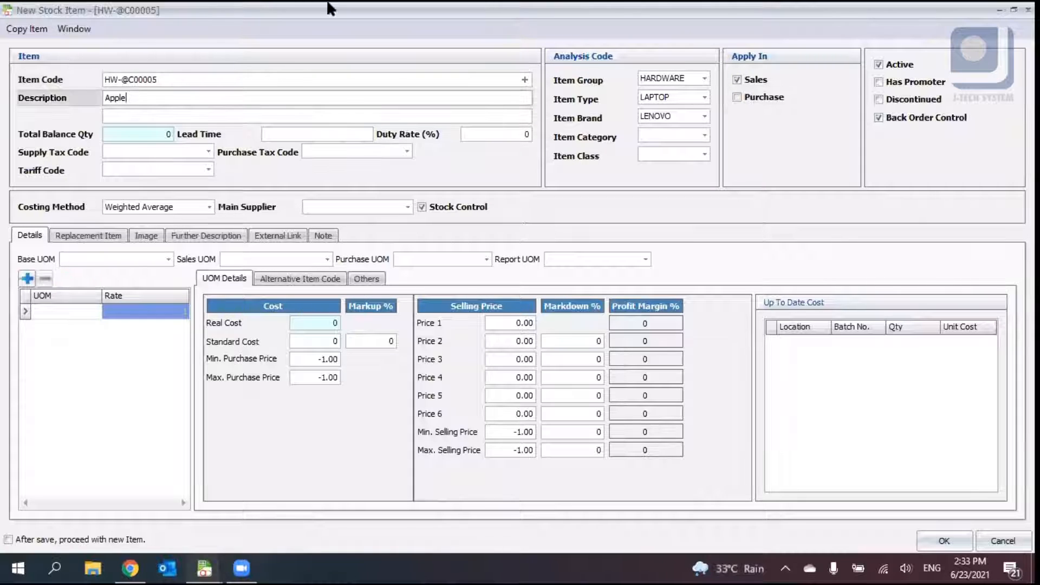
key("shift+Tab")
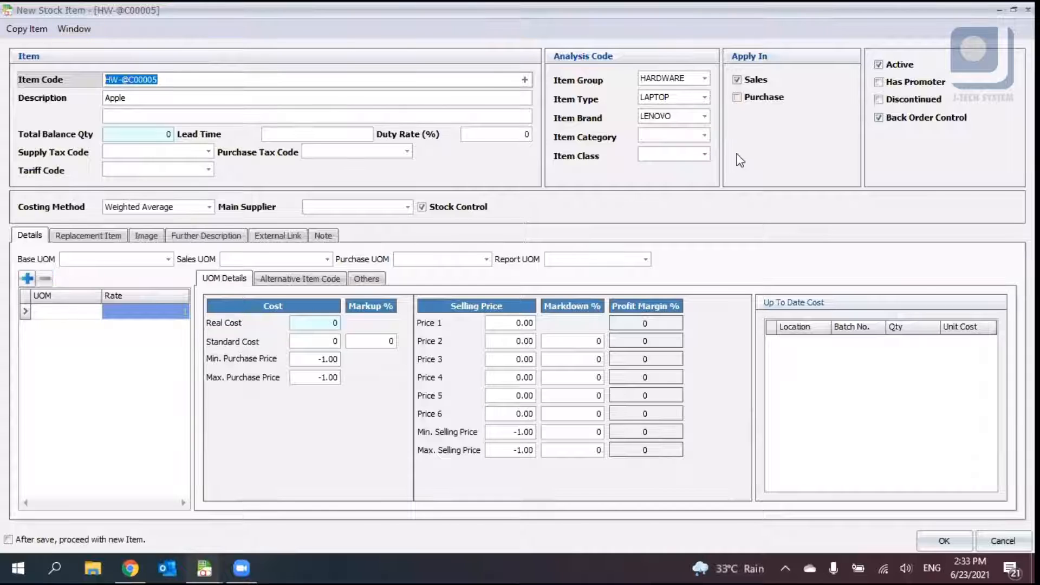
left_click(755, 80)
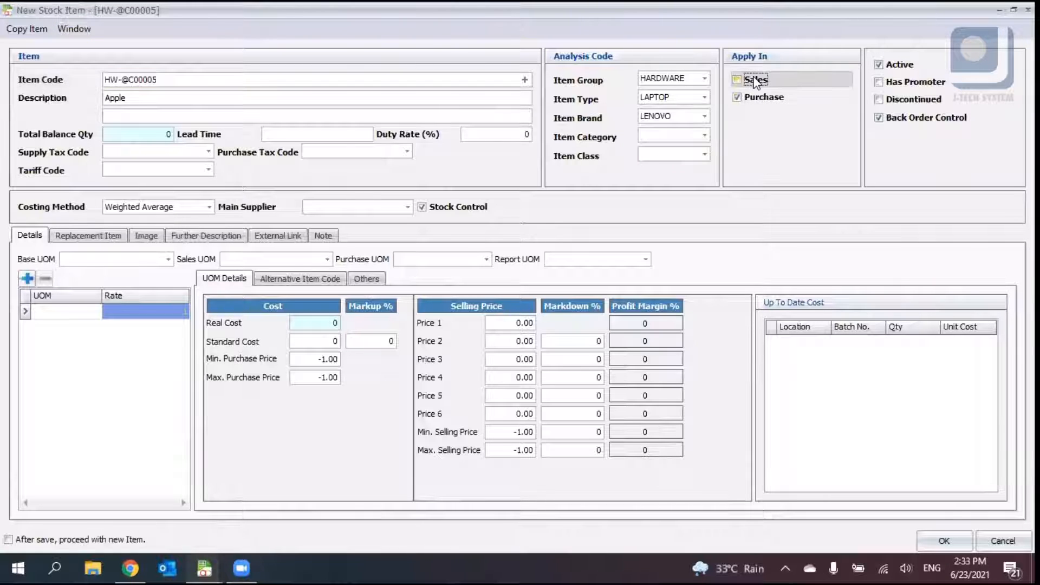
left_click(755, 80)
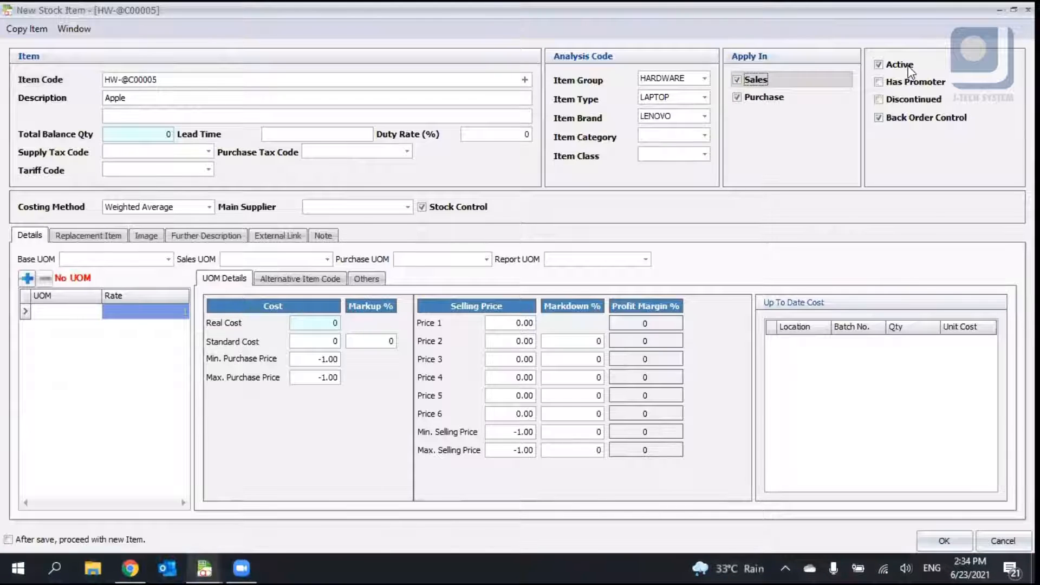
- Mark the item as Discontinued, then clear that option again, leaving Back Order Control enabled
left_click(921, 101)
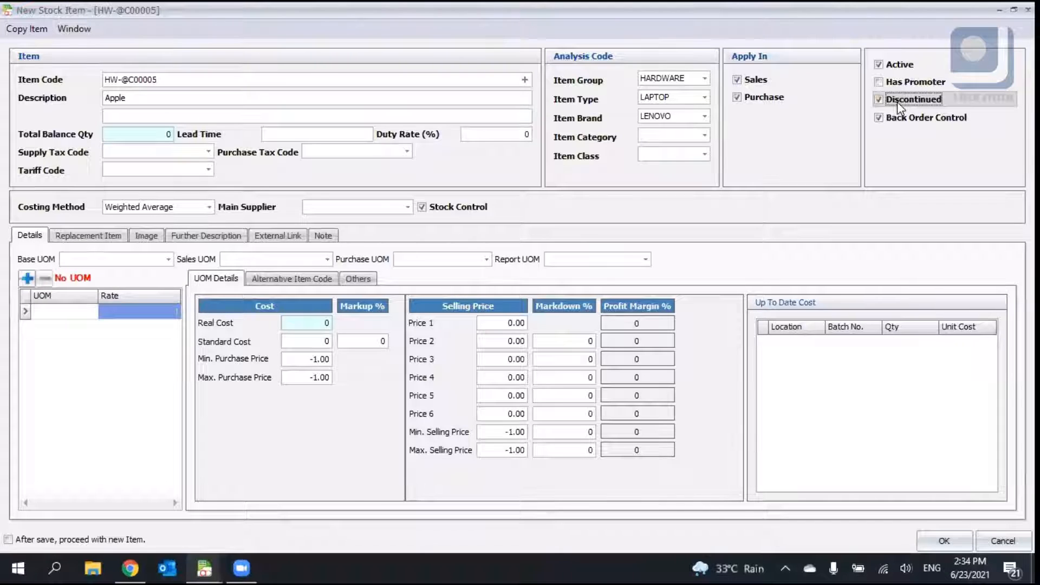
left_click(164, 136)
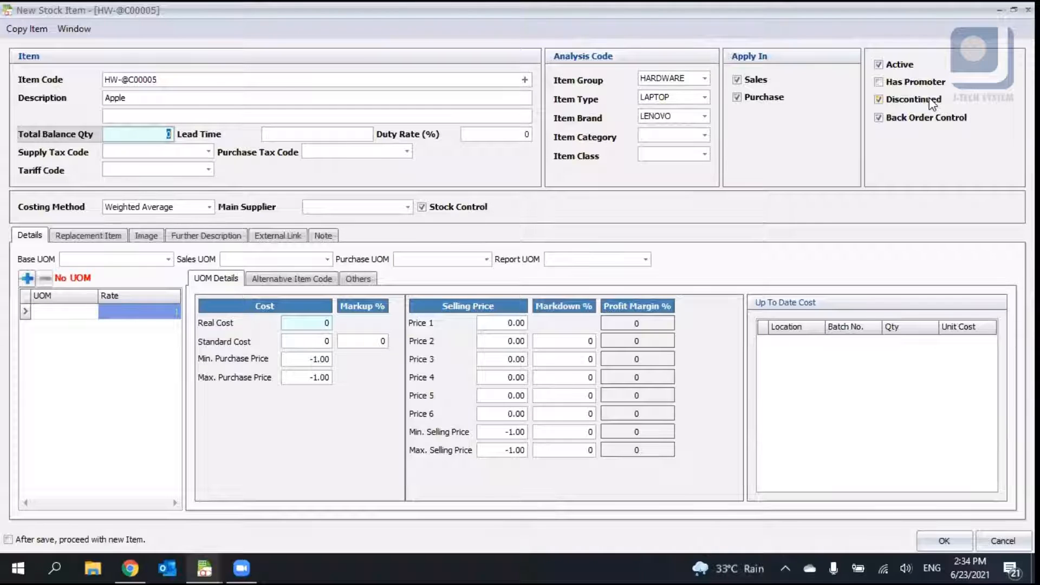
left_click(929, 102)
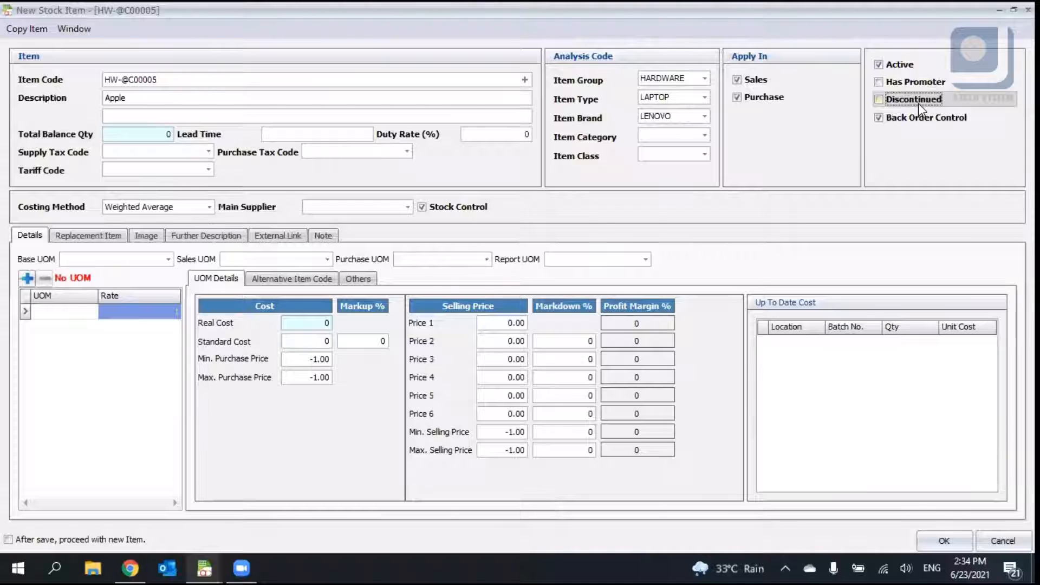
left_click(918, 103)
left_click(900, 102)
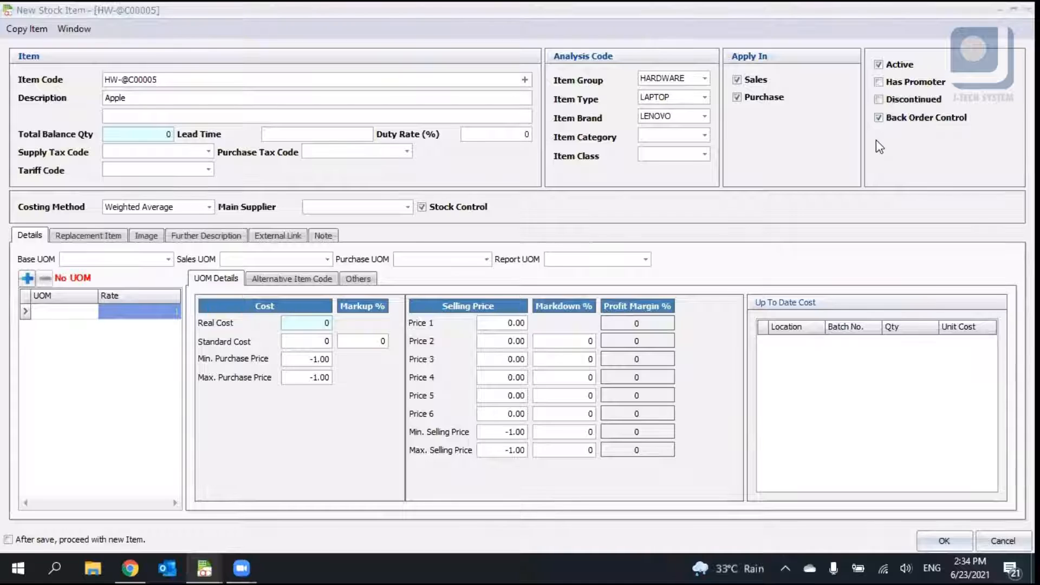
left_click(943, 124)
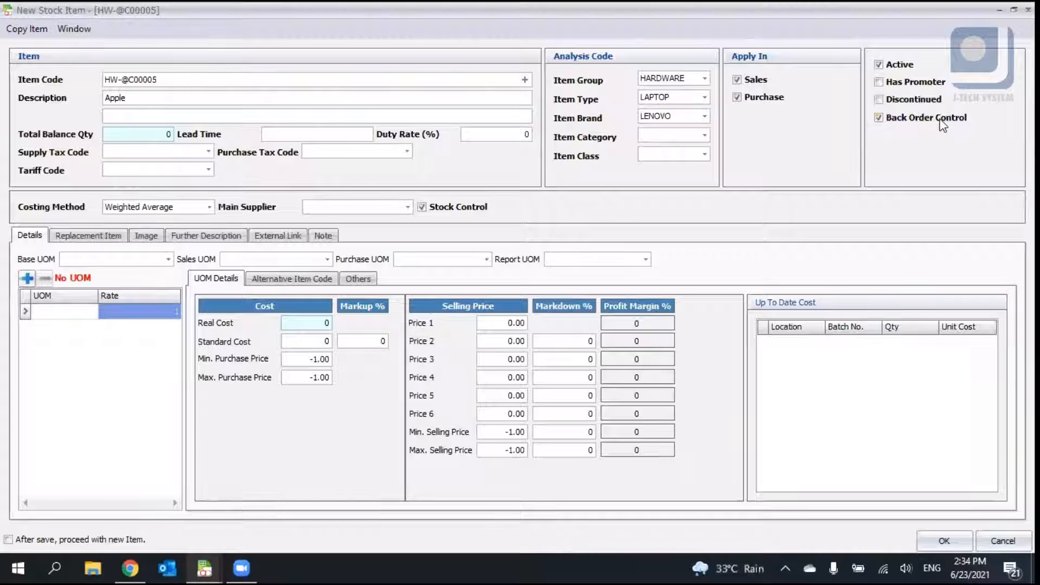
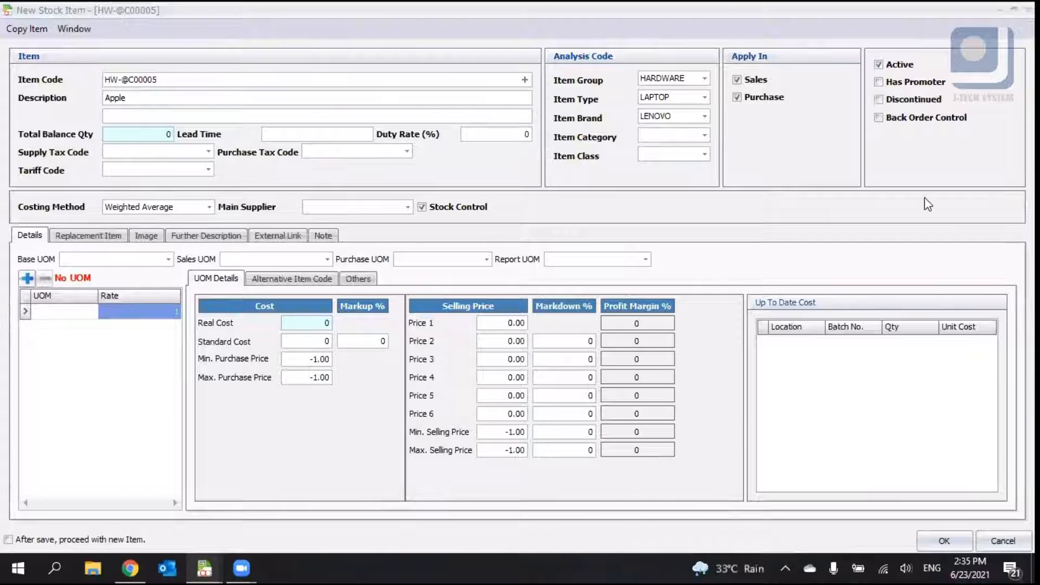
- Enable Back Order Control and set the costing method to Fixed Cost
left_click(879, 117)
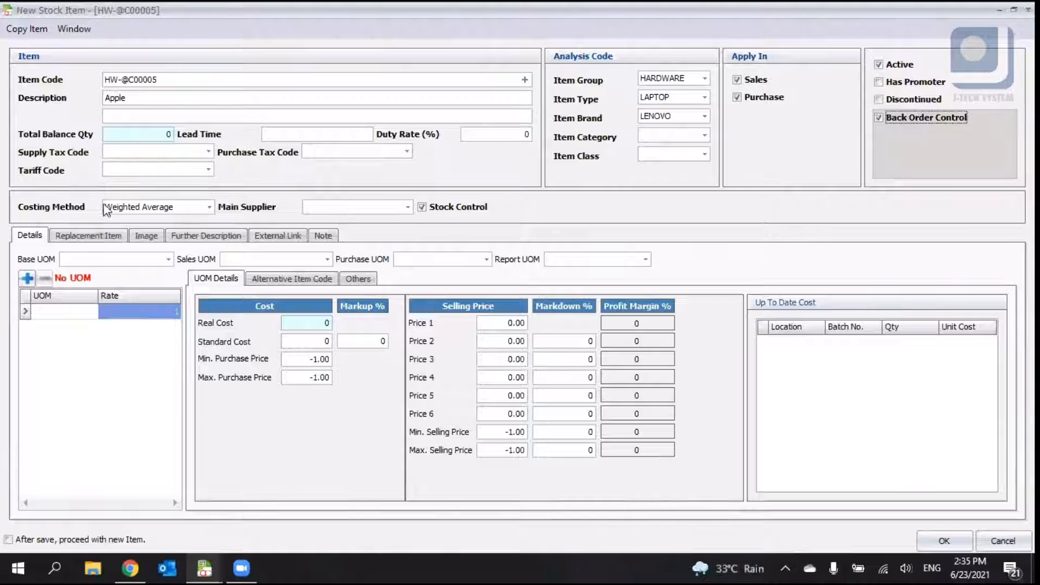
left_click_drag(106, 208, 238, 204)
left_click(209, 207)
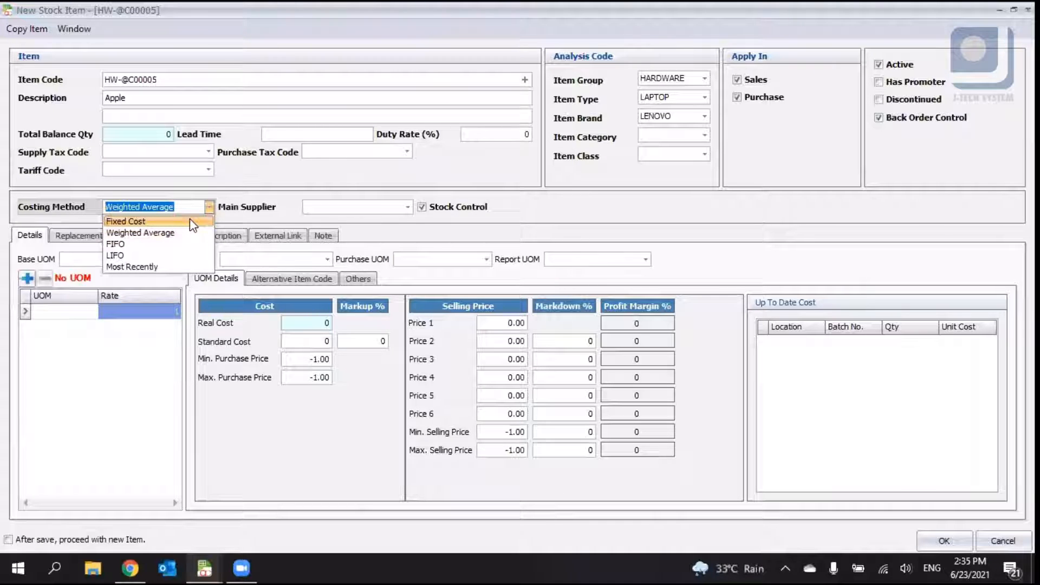
left_click(144, 222)
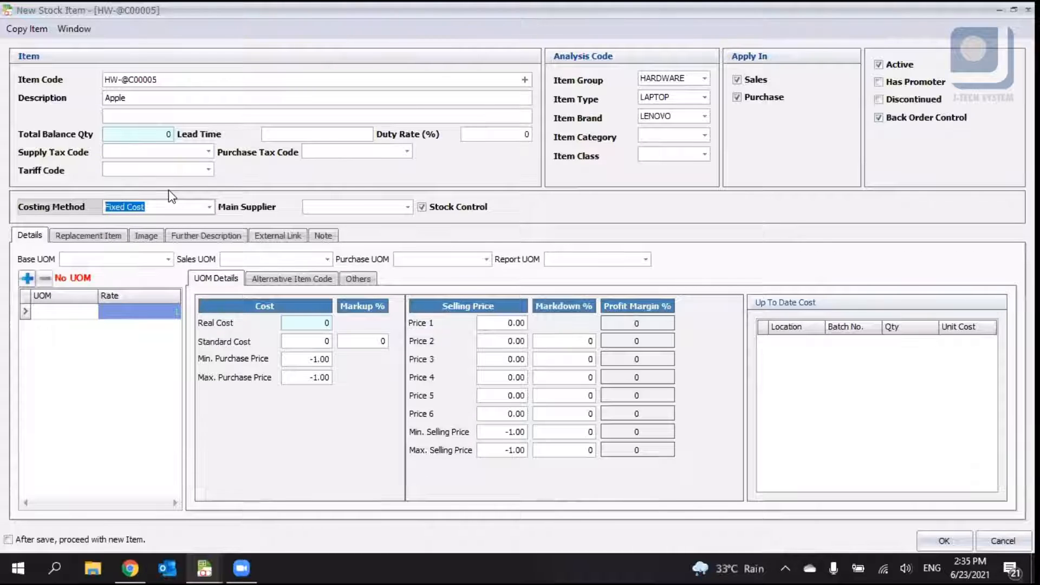
left_click(320, 341)
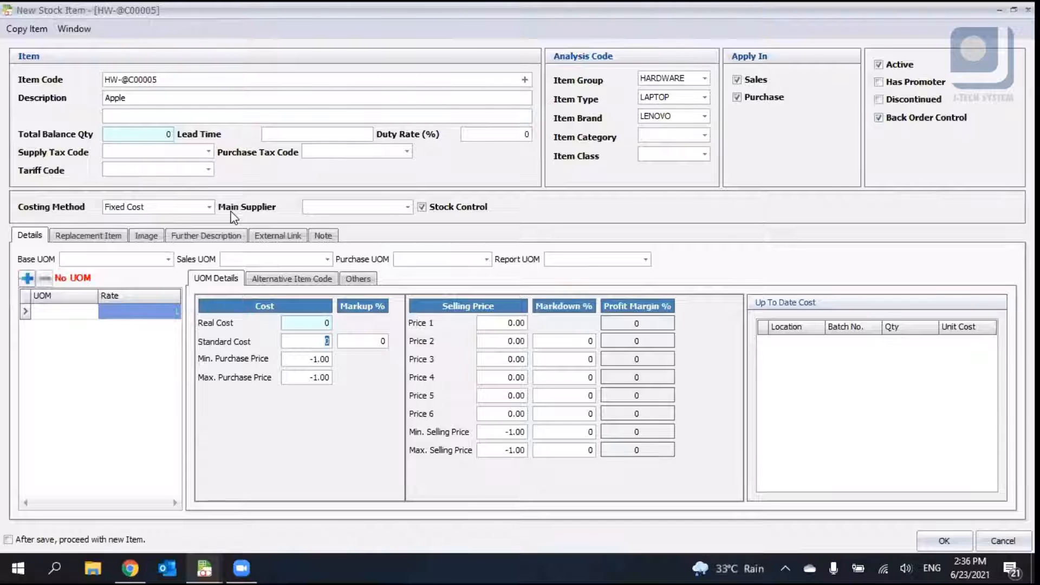
- Switch the costing method to Weighted Average
left_click(209, 206)
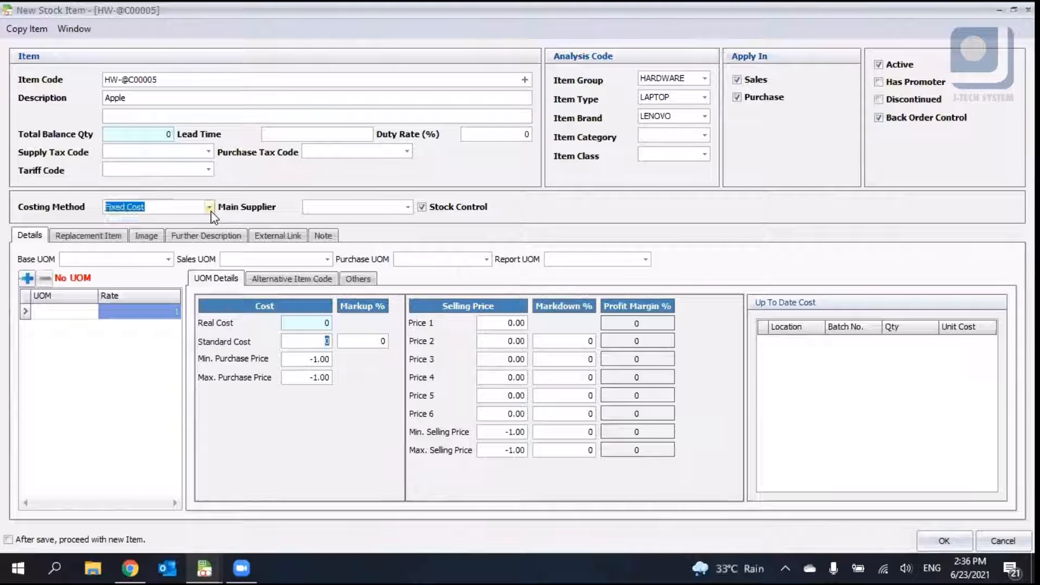
left_click(209, 207)
left_click(209, 206)
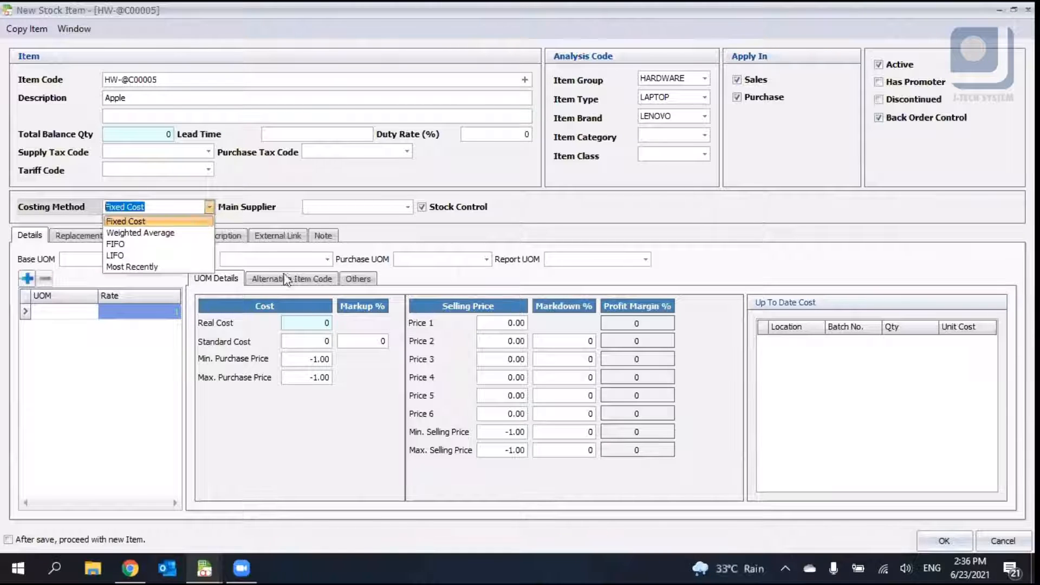
left_click(320, 342)
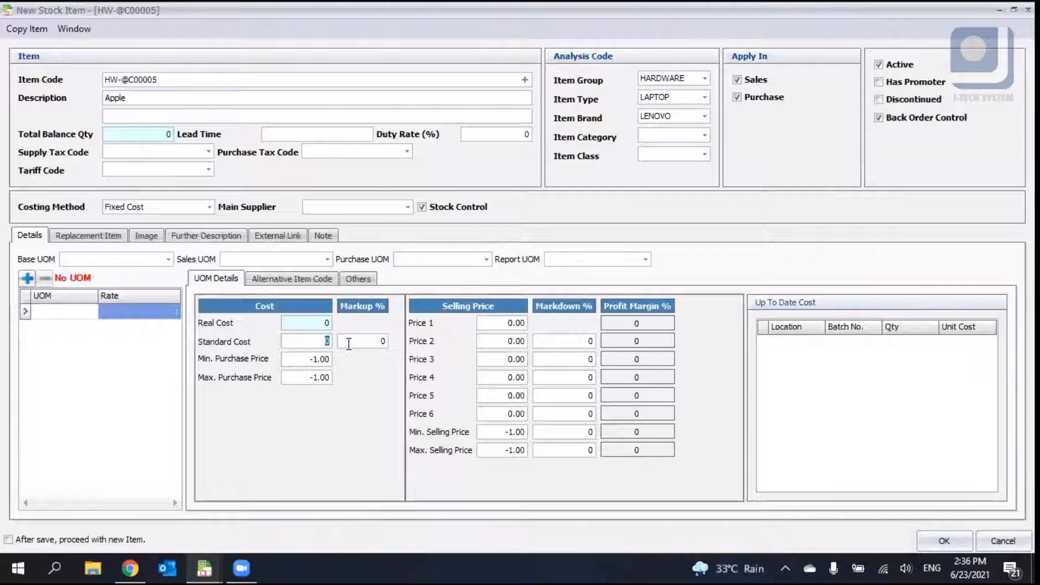
left_click(208, 206)
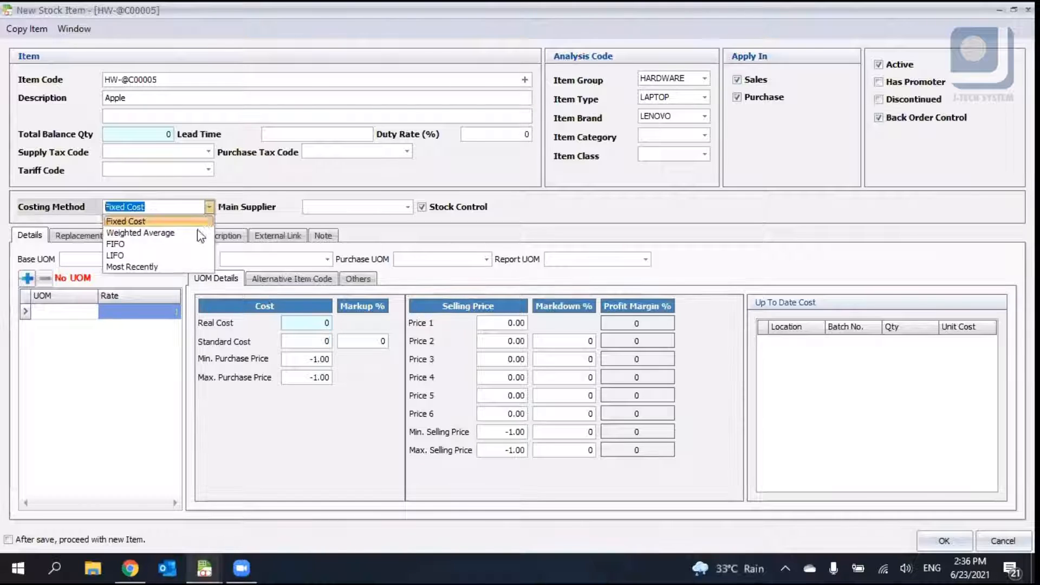
left_click(193, 233)
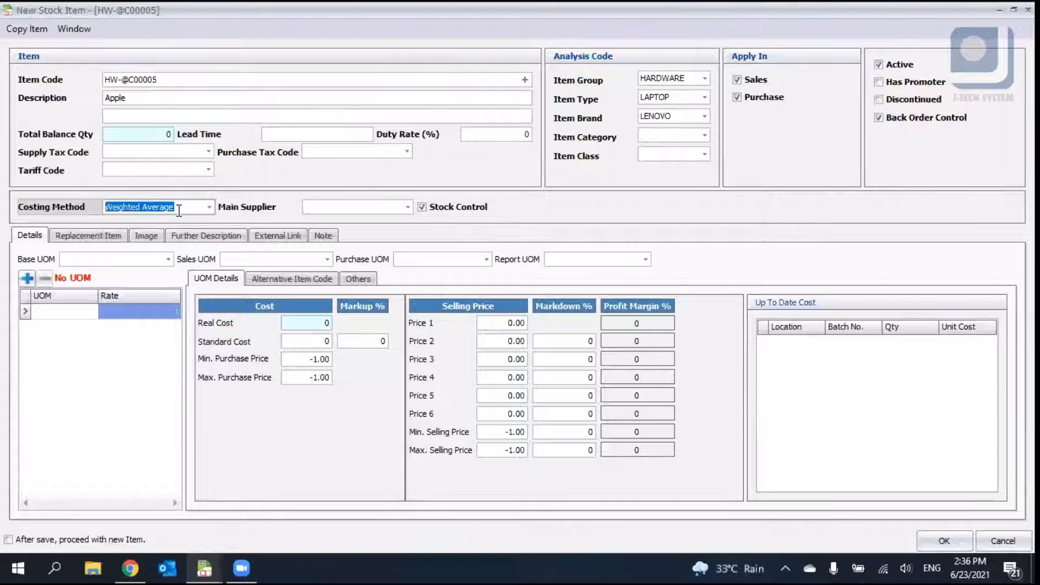
- Set the costing method to Most Recently
left_click(208, 207)
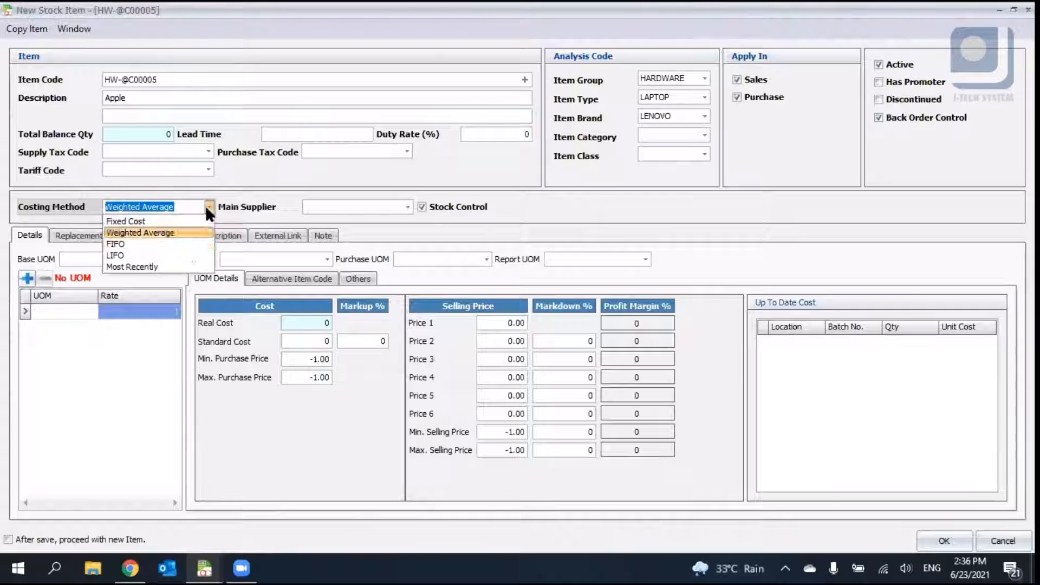
left_click(135, 266)
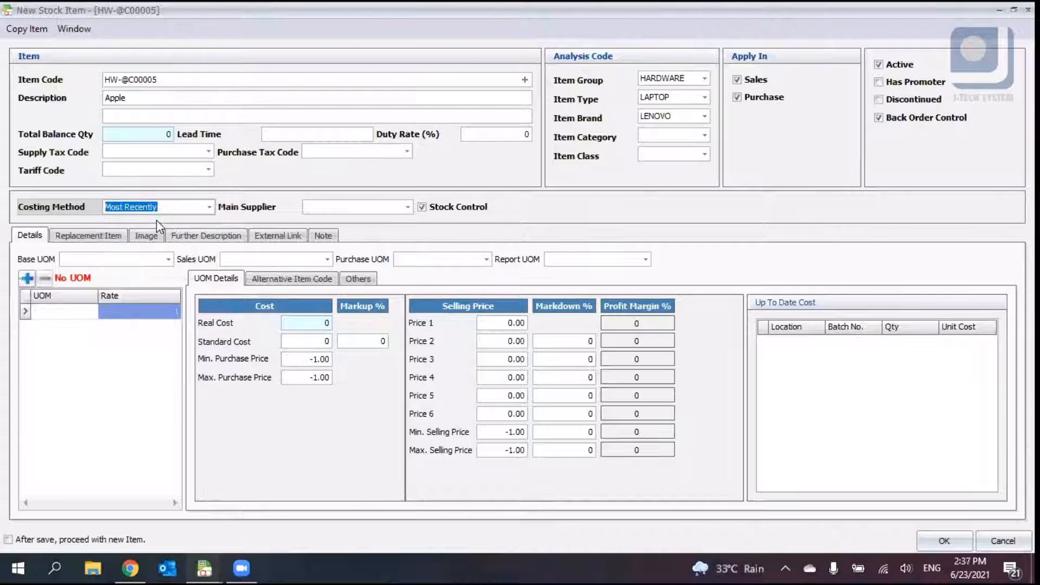
left_click(209, 207)
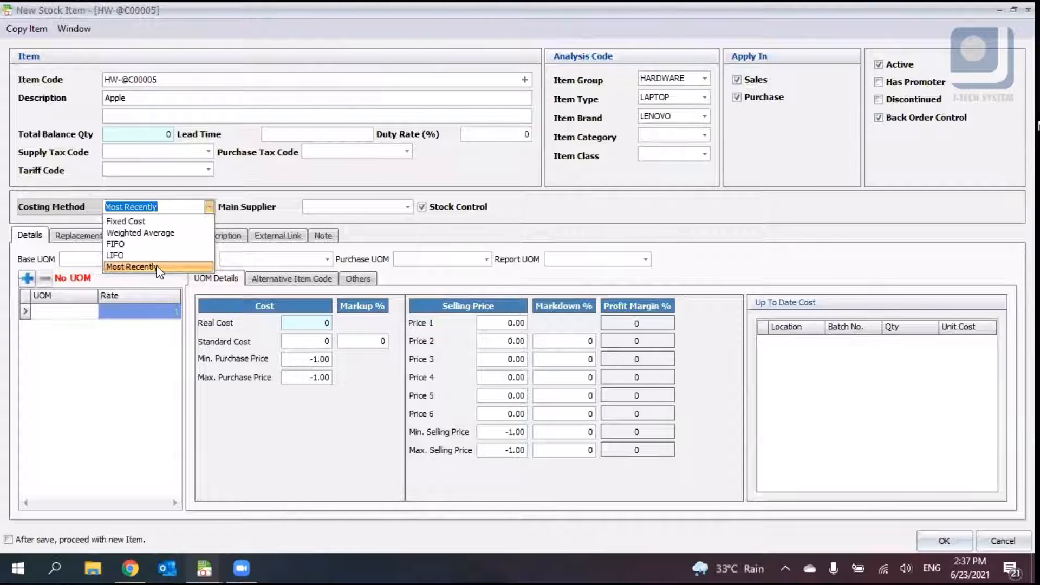
left_click(292, 209)
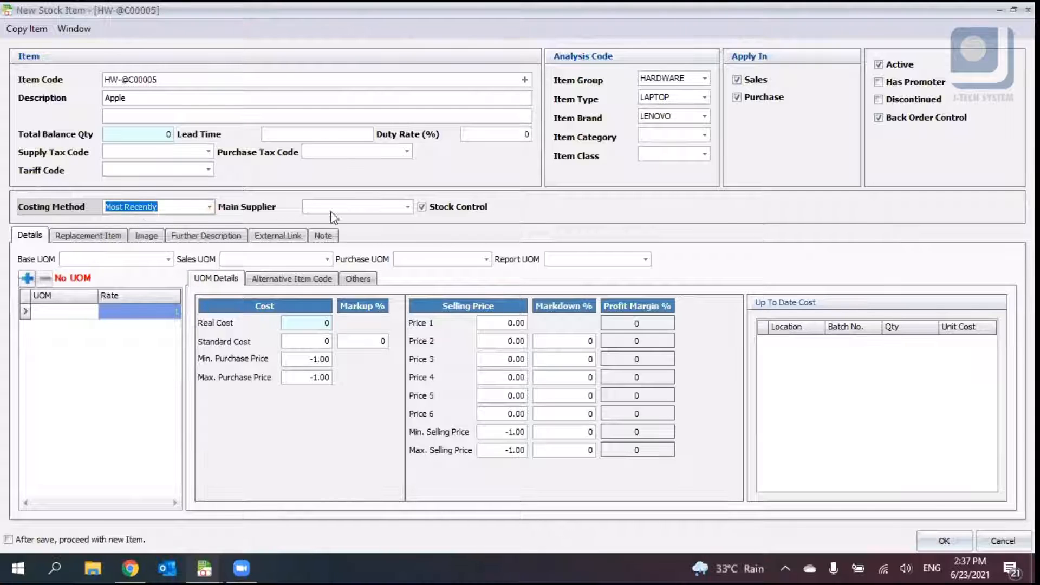
- Open the main supplier list and close it without picking a supplier
left_click(407, 207)
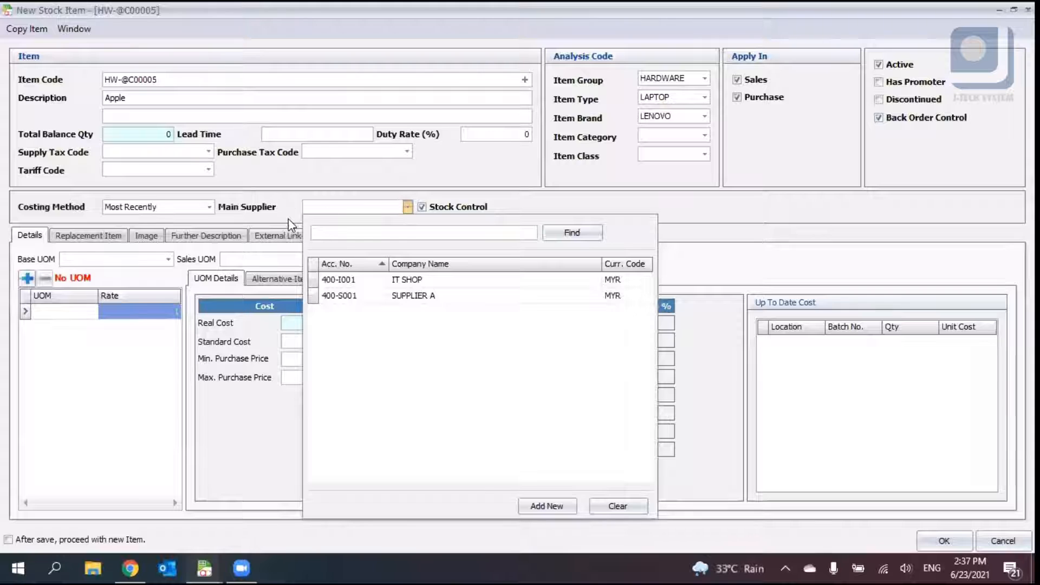
left_click(489, 205)
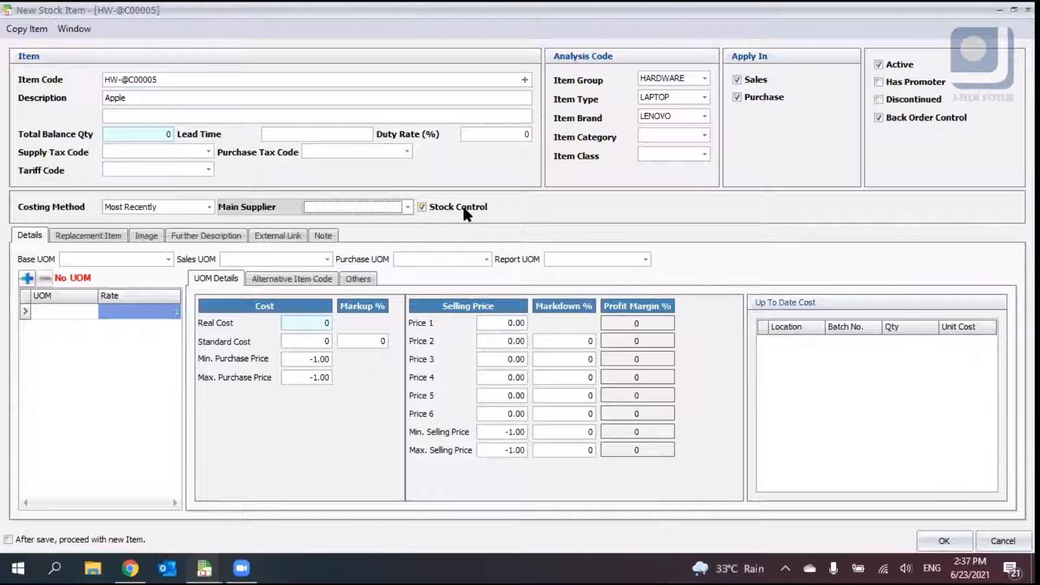
- Toggle the Stock Control option off and on twice
left_click(463, 206)
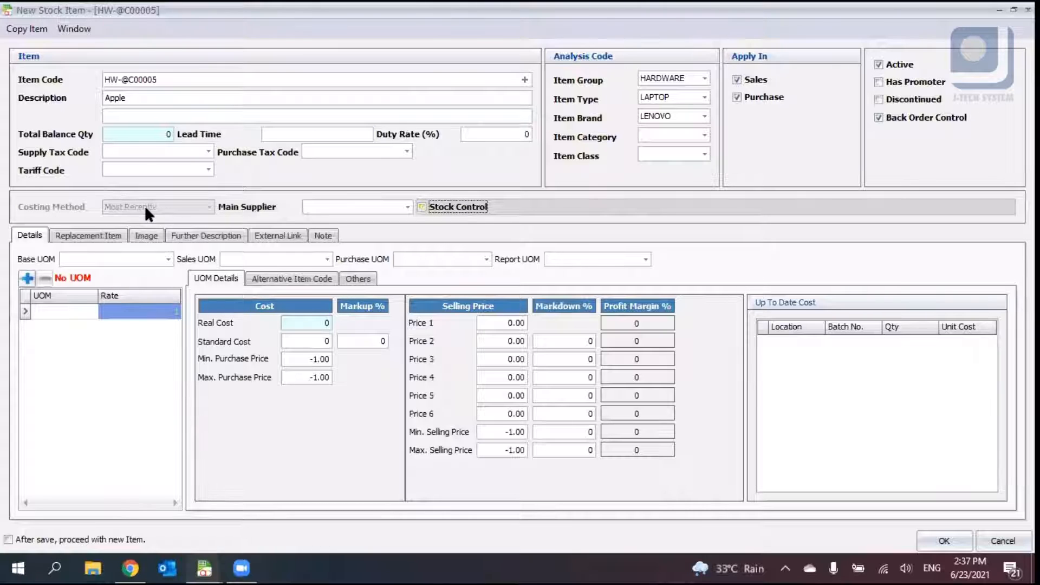
left_click(440, 209)
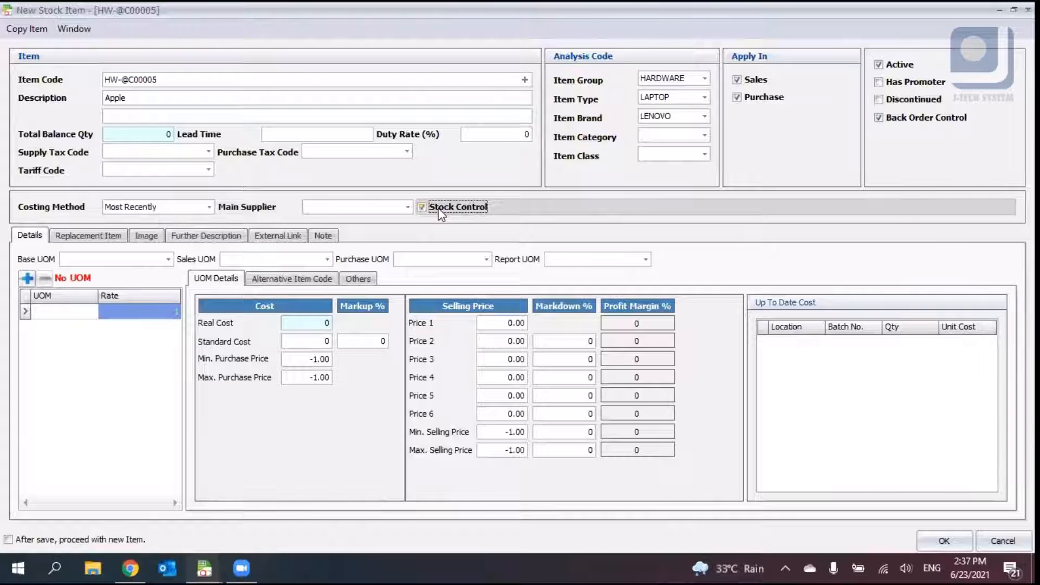
left_click(440, 209)
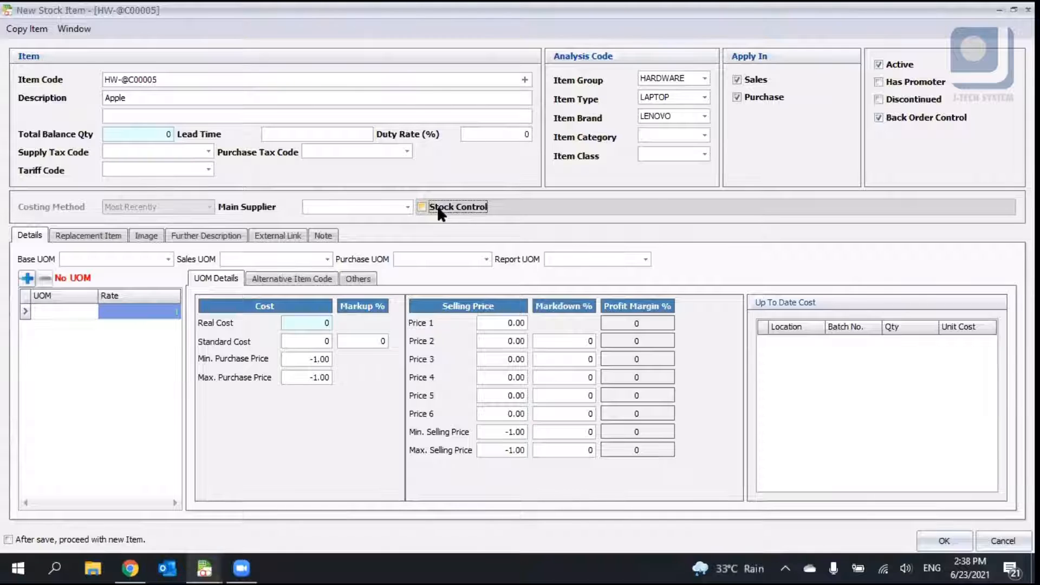
left_click(440, 212)
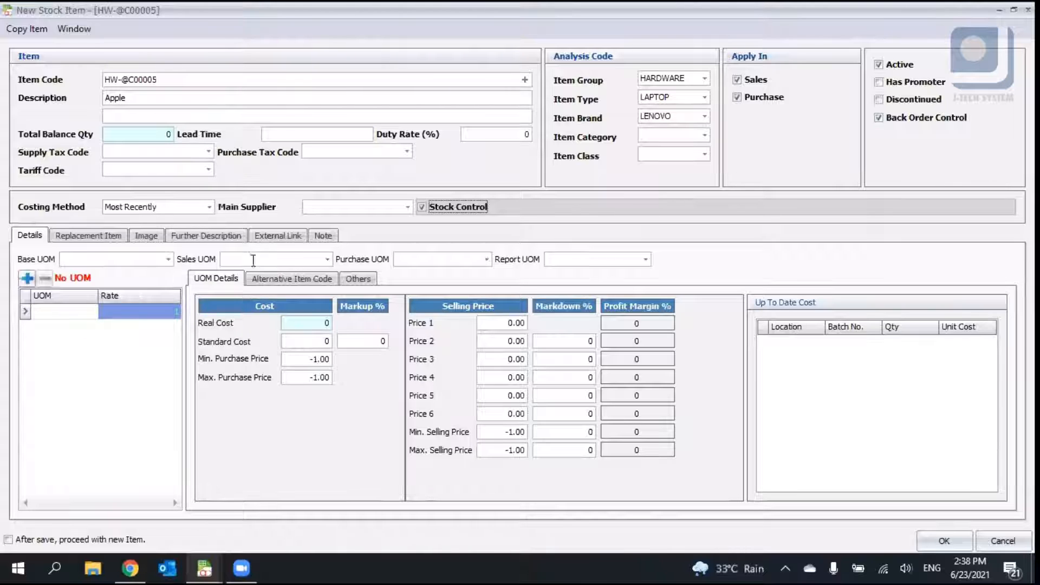
- Add PCS as the item's first unit of measure
left_click(167, 259)
left_click(169, 260)
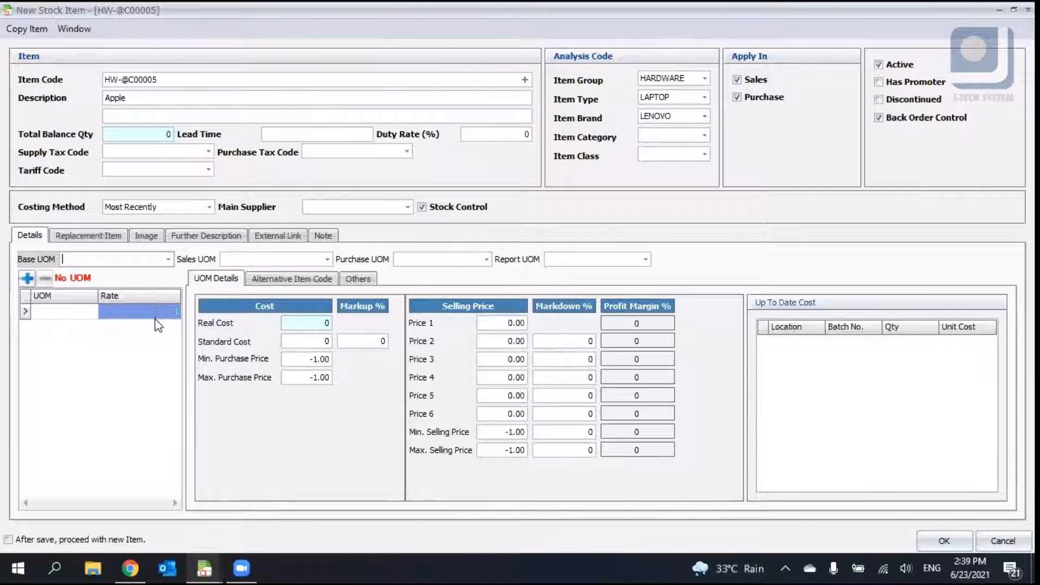
left_click(28, 279)
left_click(563, 302)
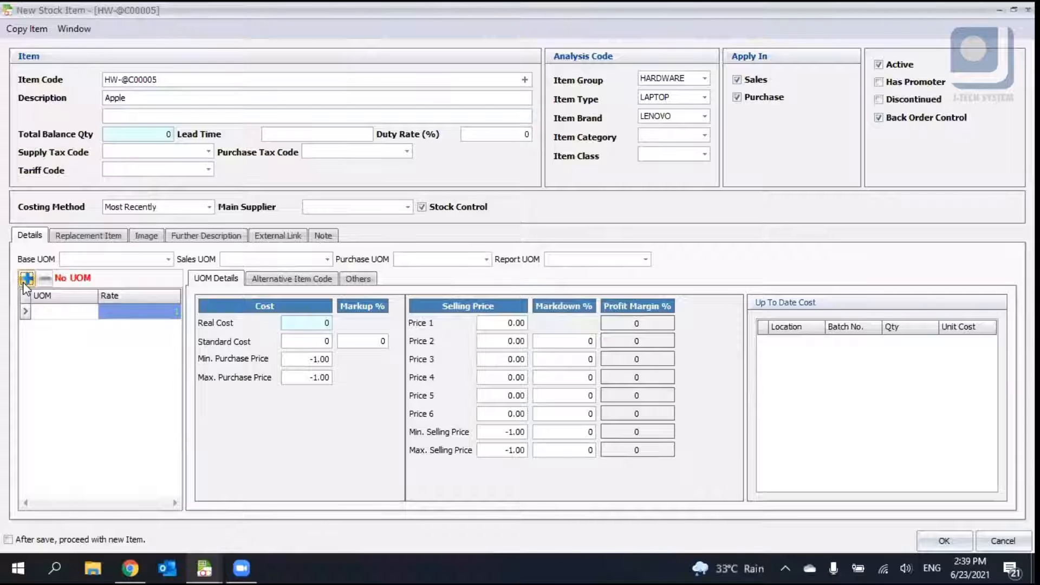
left_click(64, 319)
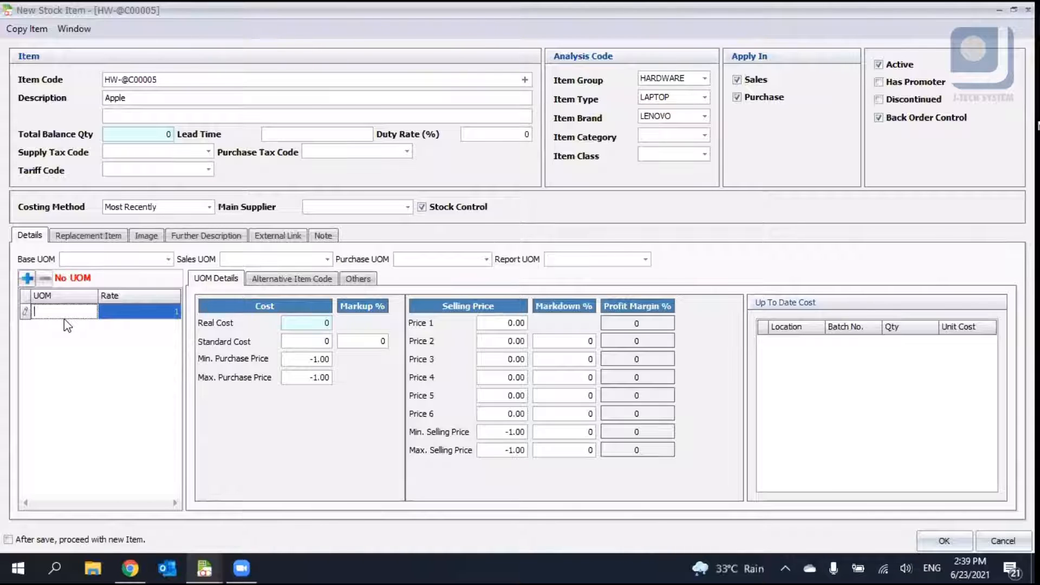
type("PCS")
key("Tab")
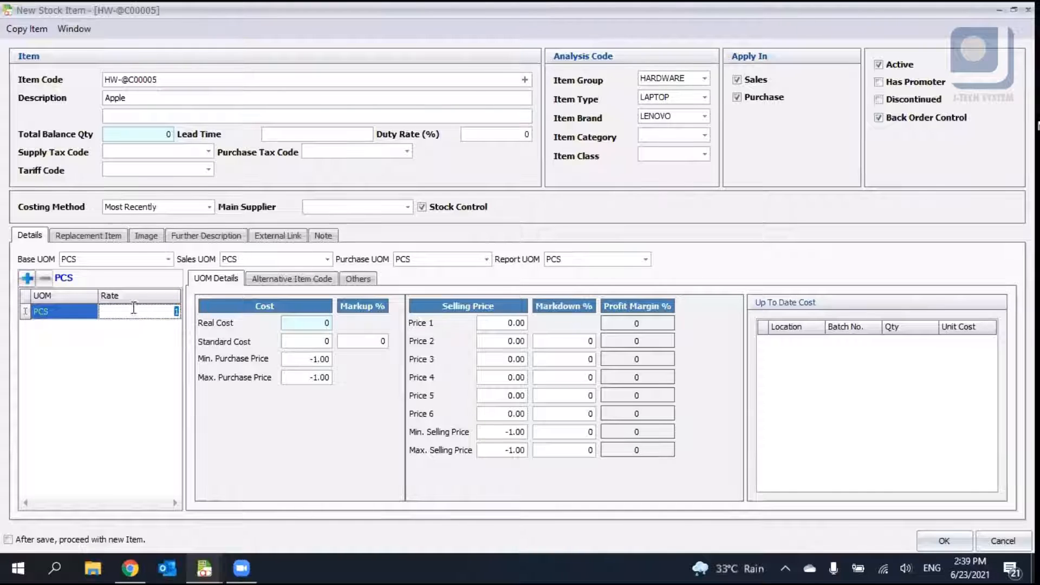
- Add PACK and CARTON as further units of measure for the item
left_click(26, 280)
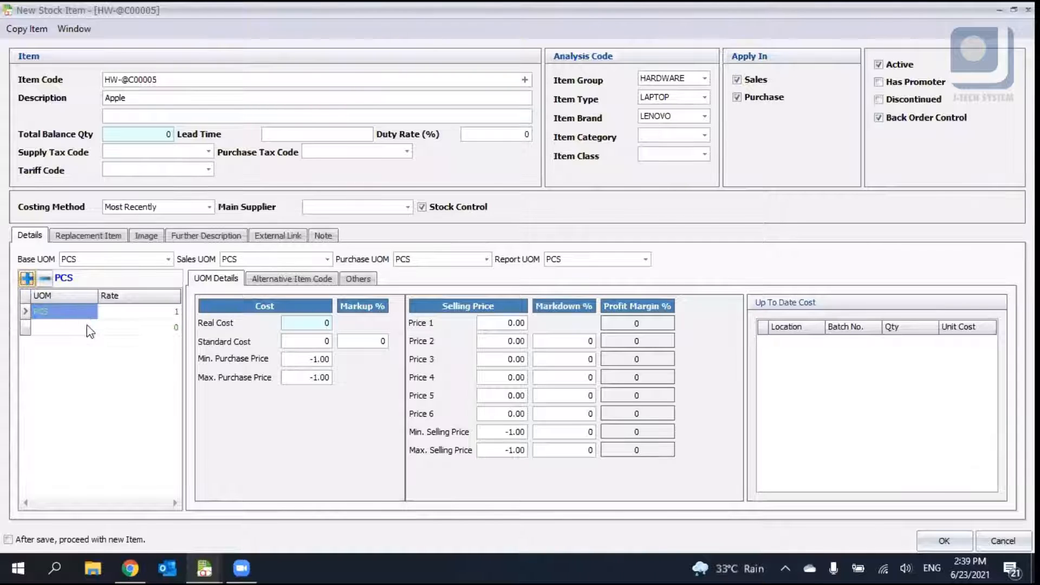
type("PACK")
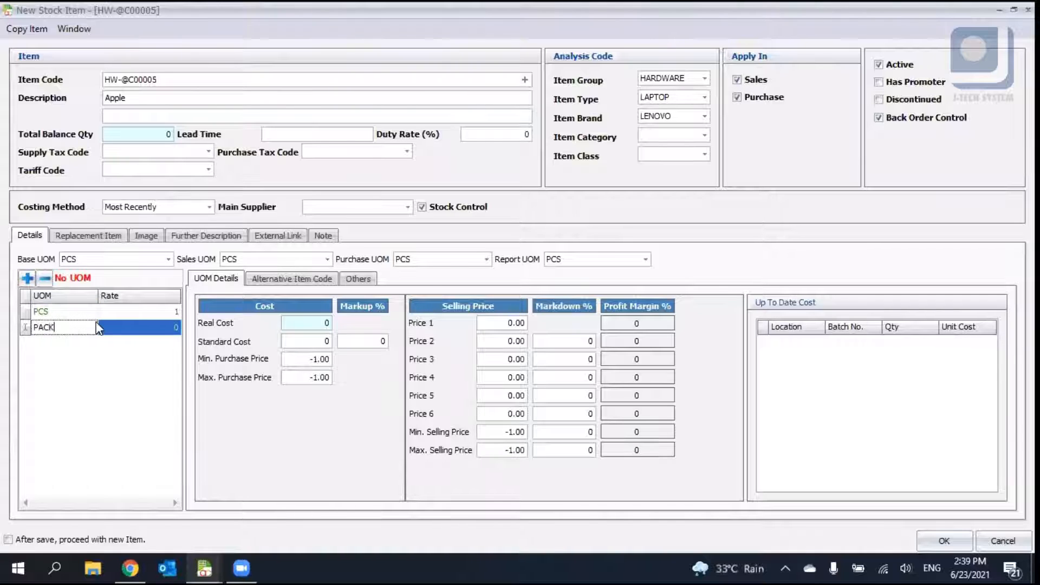
left_click(26, 278)
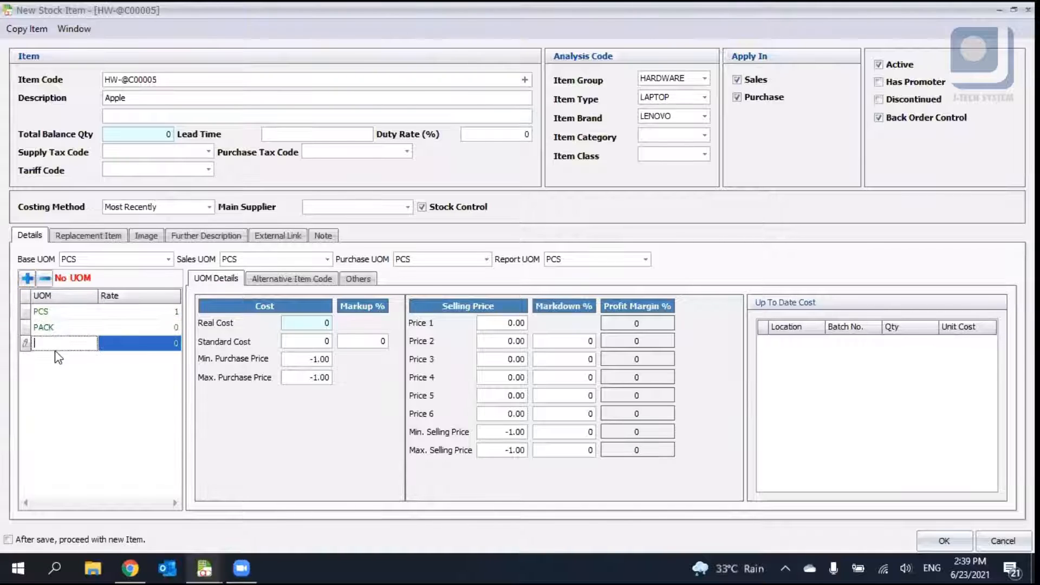
type("CARTON")
key("Return")
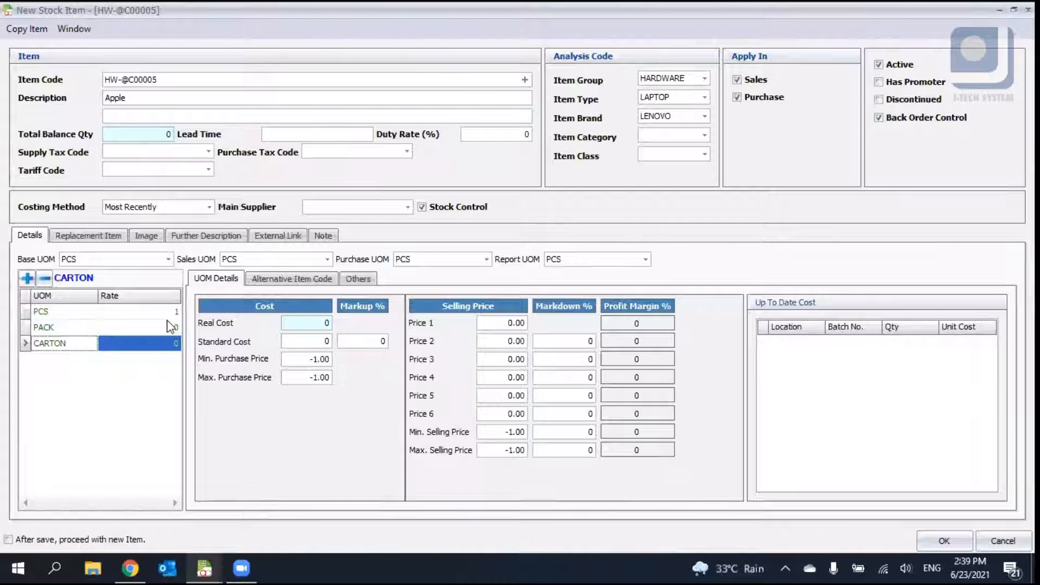
- Set the UOM rates to 4 for PACK and 12 for CARTON
left_click(163, 341)
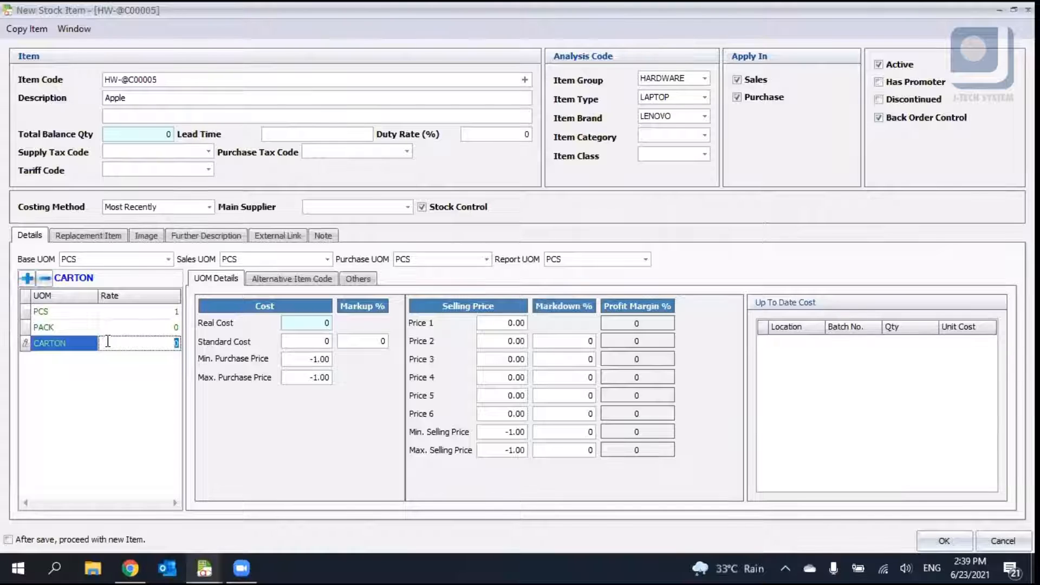
left_click(109, 312)
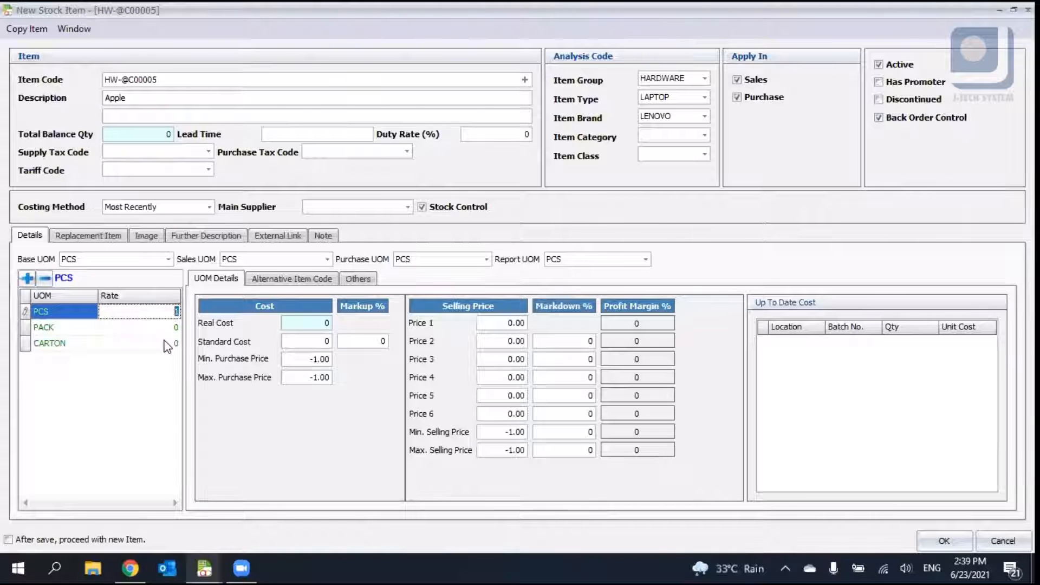
left_click(165, 341)
type("12")
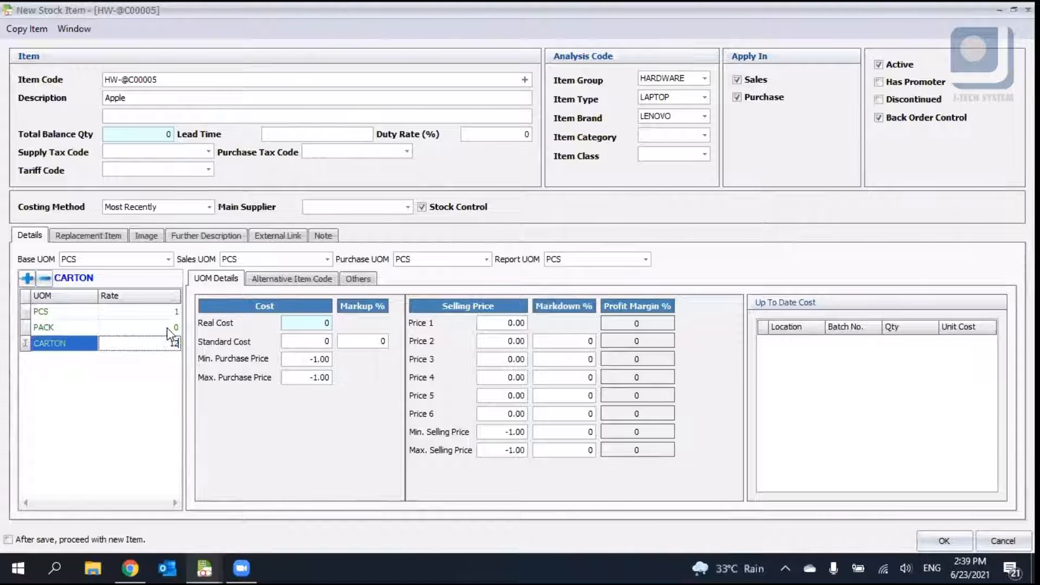
left_click(169, 327)
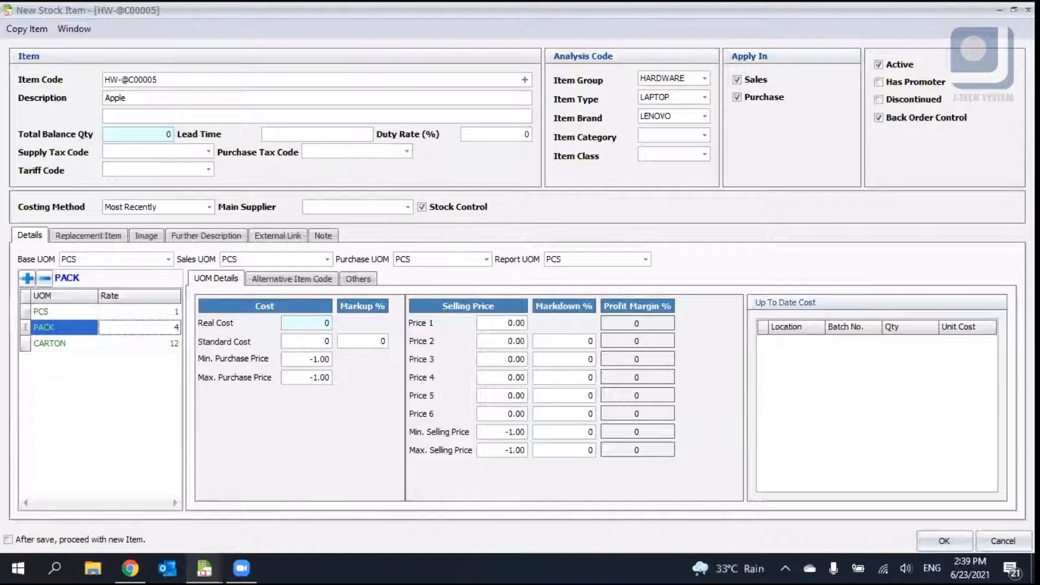
left_click(161, 407)
left_click(90, 312)
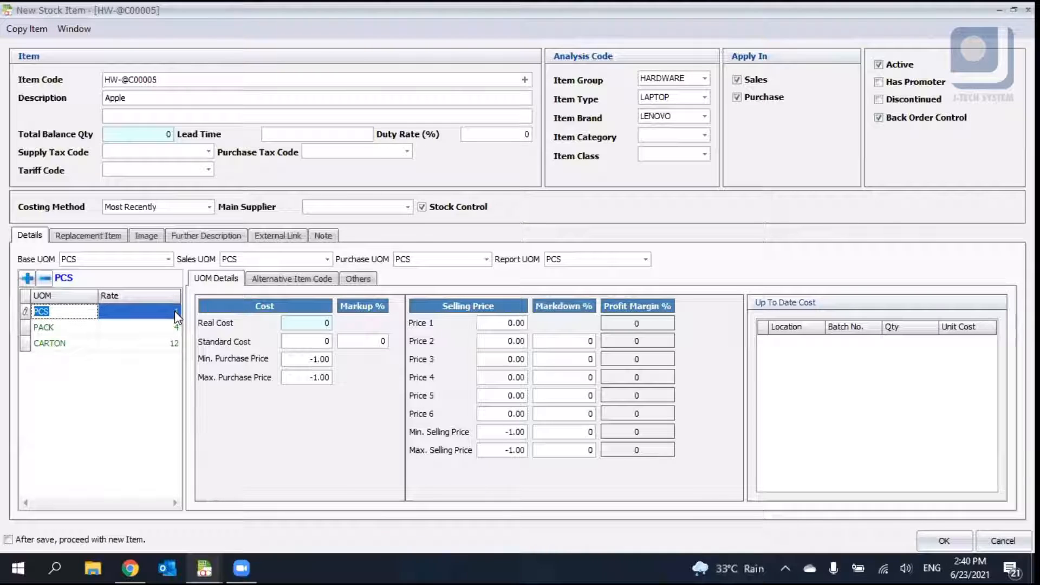
left_click(132, 344)
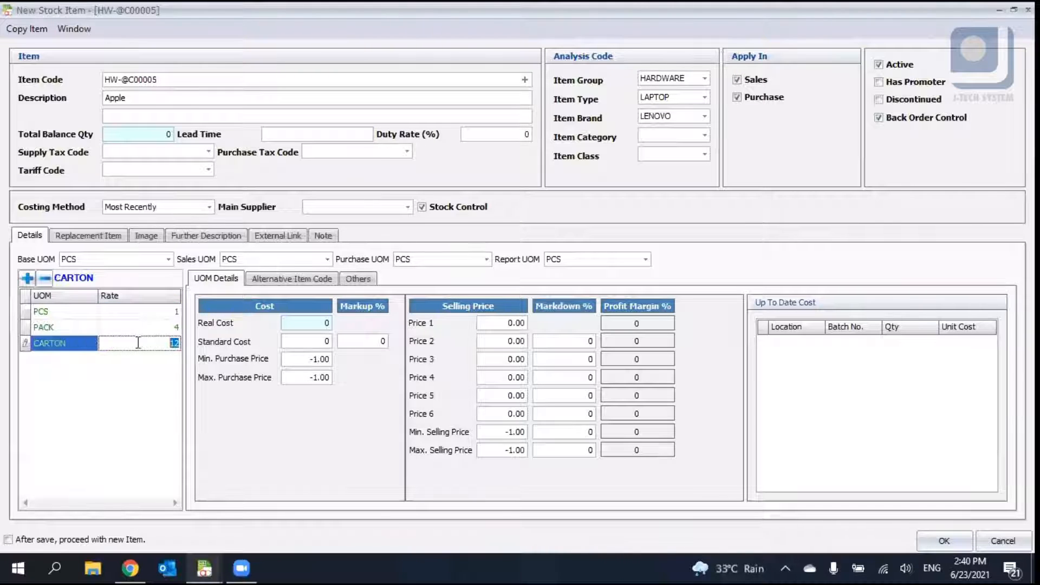
type("3")
key("BackSpace")
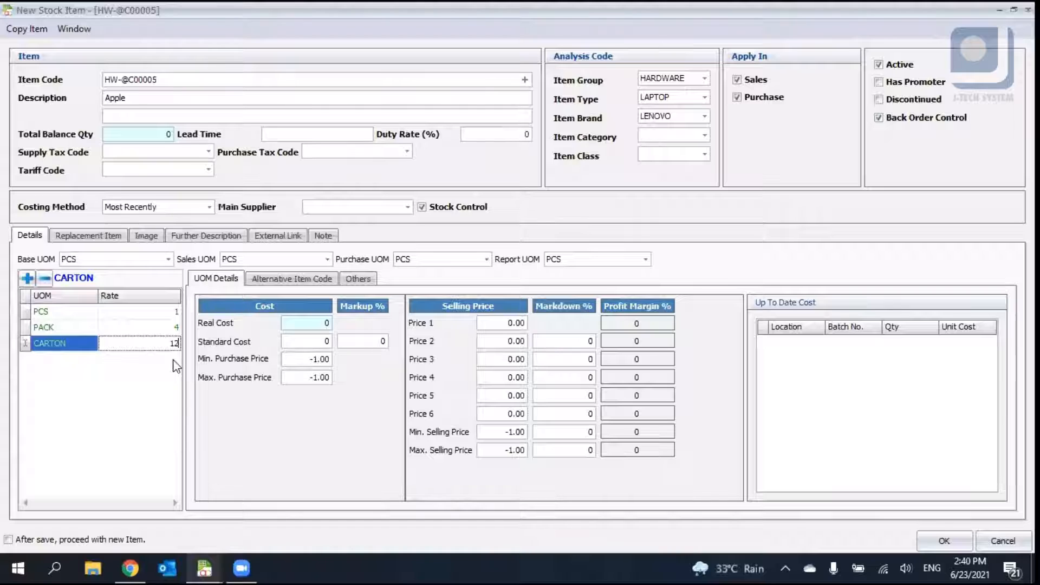
left_click(173, 361)
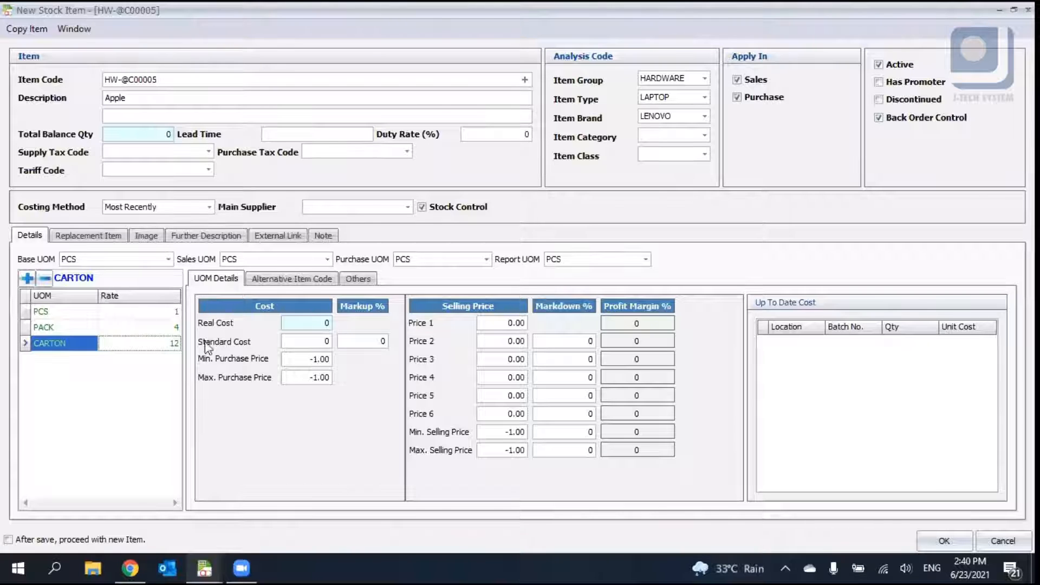
- Set Price 1 for the PCS unit of measure to 5
left_click(129, 313)
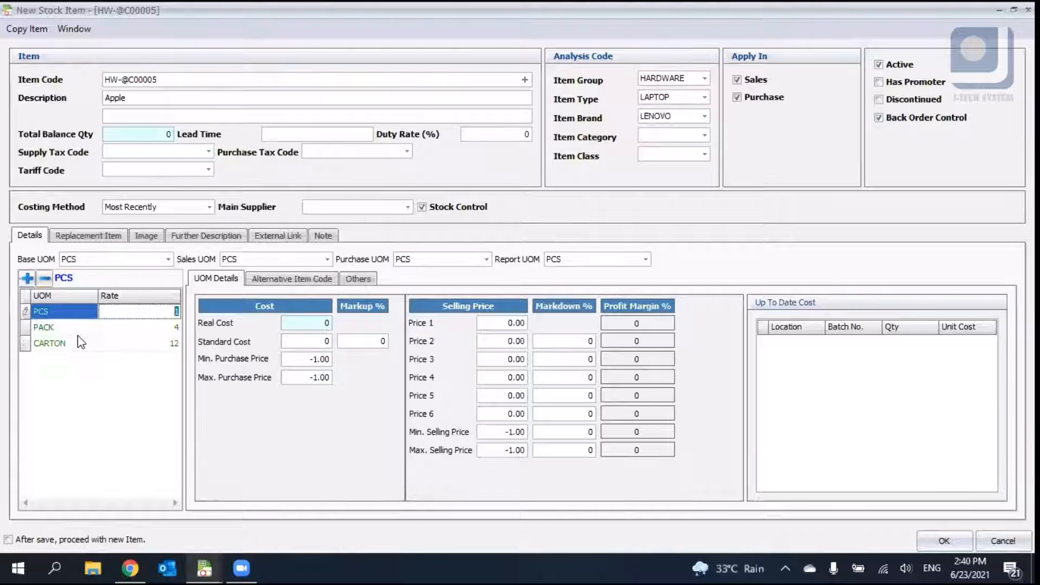
left_click(90, 348)
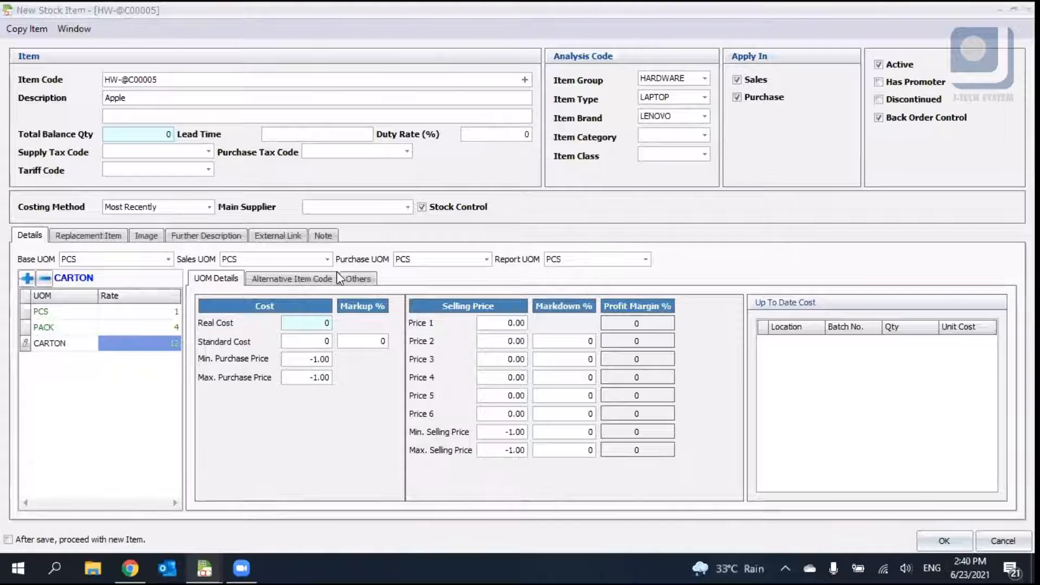
left_click(115, 312)
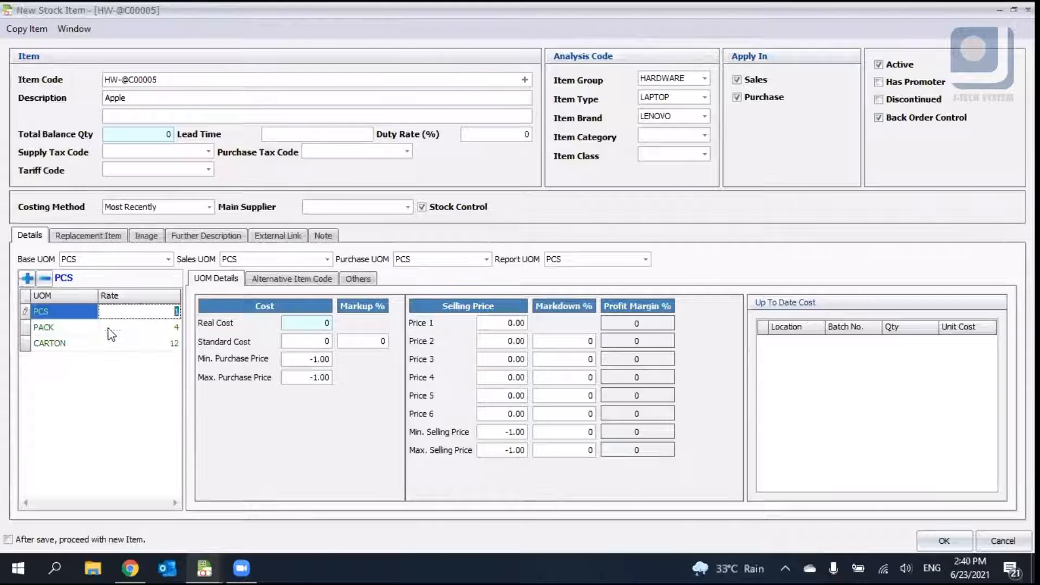
left_click(108, 328)
left_click(117, 344)
left_click(299, 344)
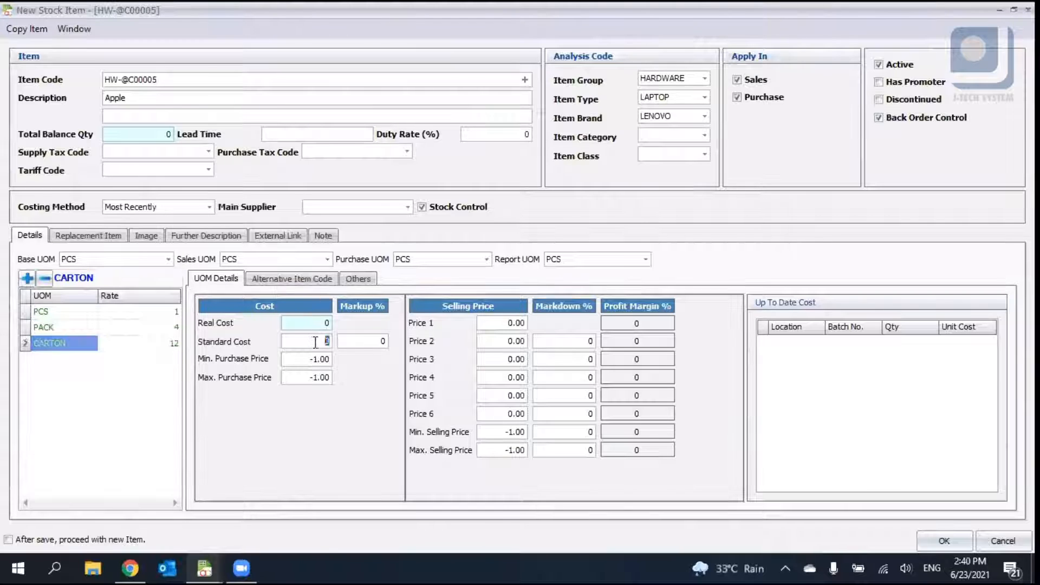
left_click(77, 312)
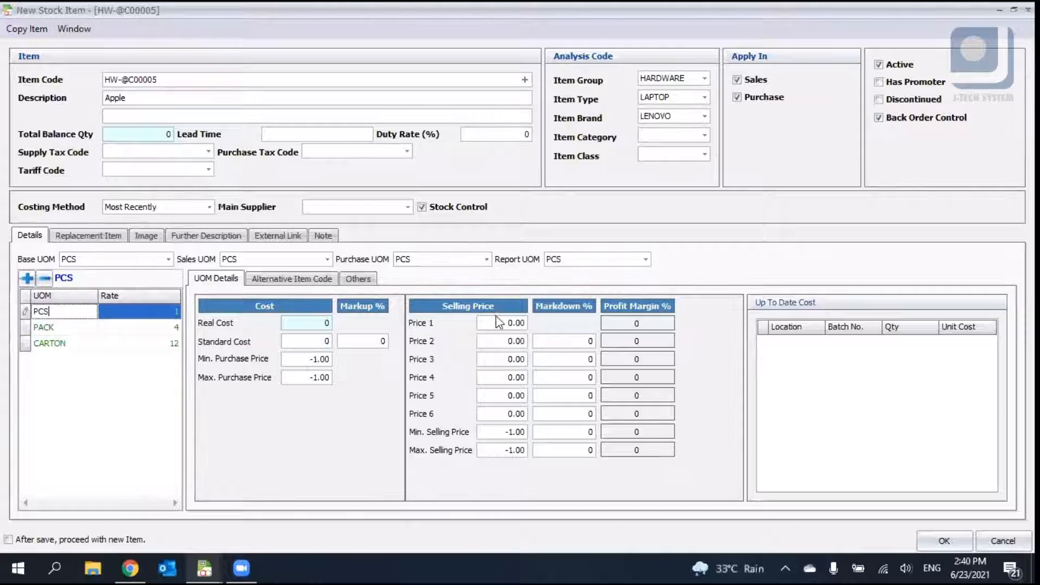
left_click(501, 324)
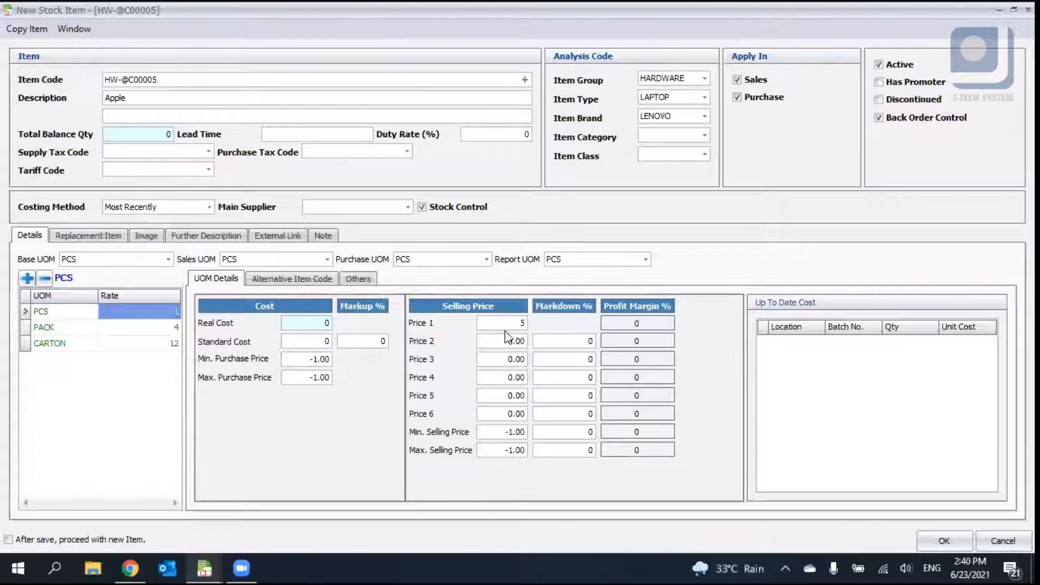
type("5")
- Switch between the PCS, PACK and CARTON units to compare their cost and selling price details
left_click(80, 328)
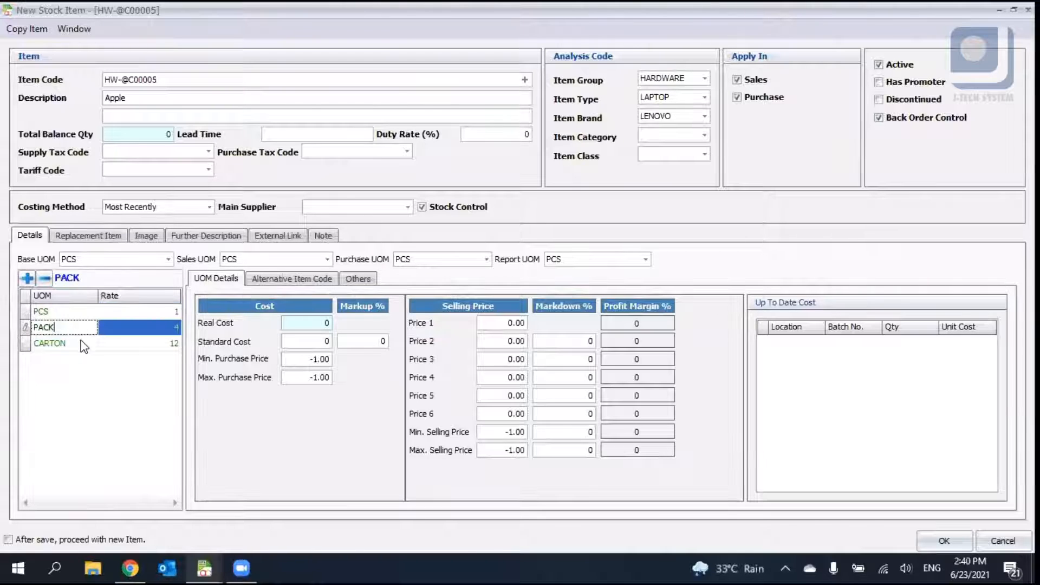
left_click(84, 343)
left_click(90, 326)
left_click(86, 343)
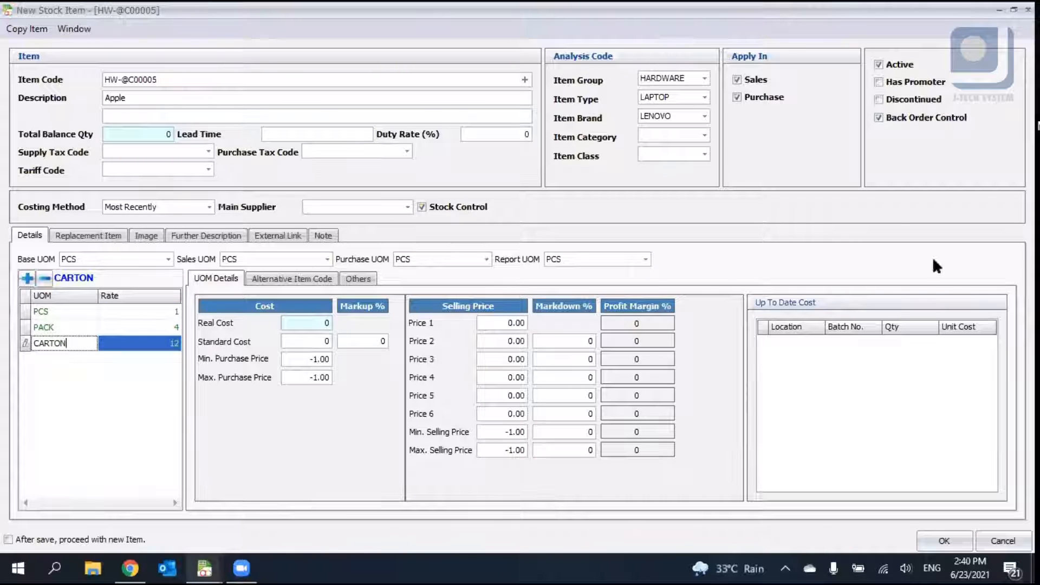
left_click(78, 307)
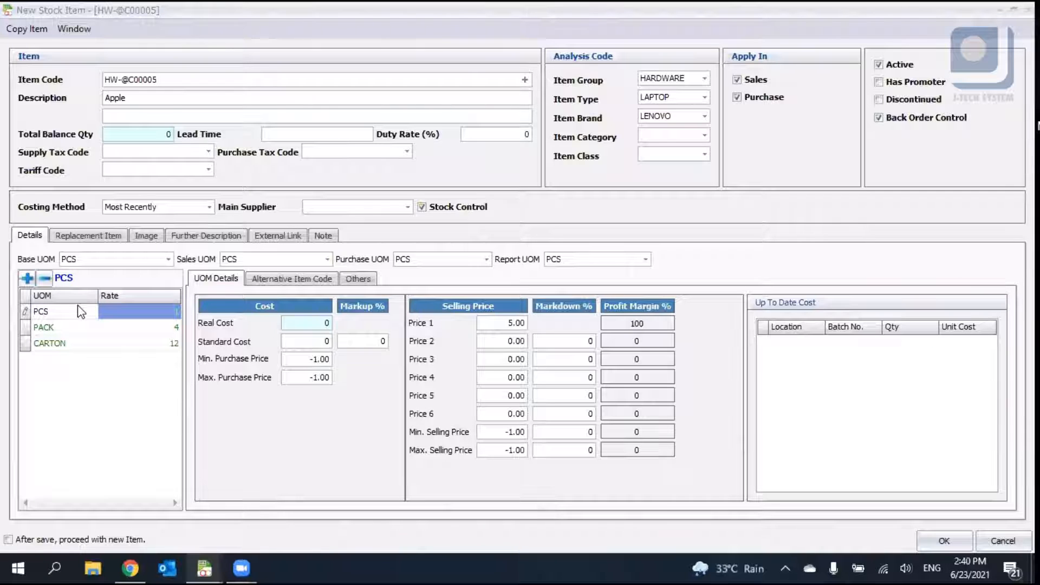
left_click(85, 330)
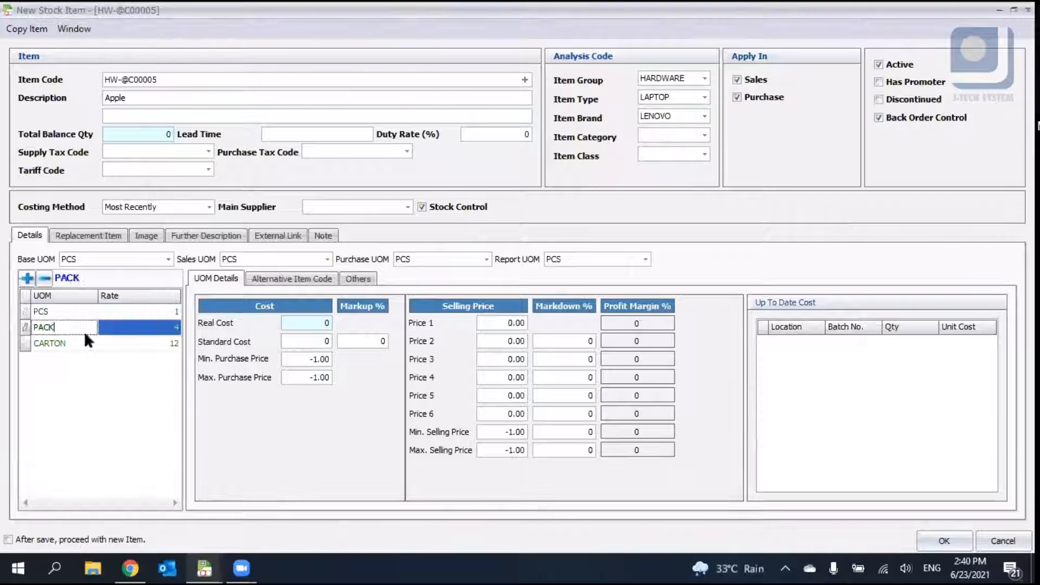
left_click(85, 337)
left_click(72, 313)
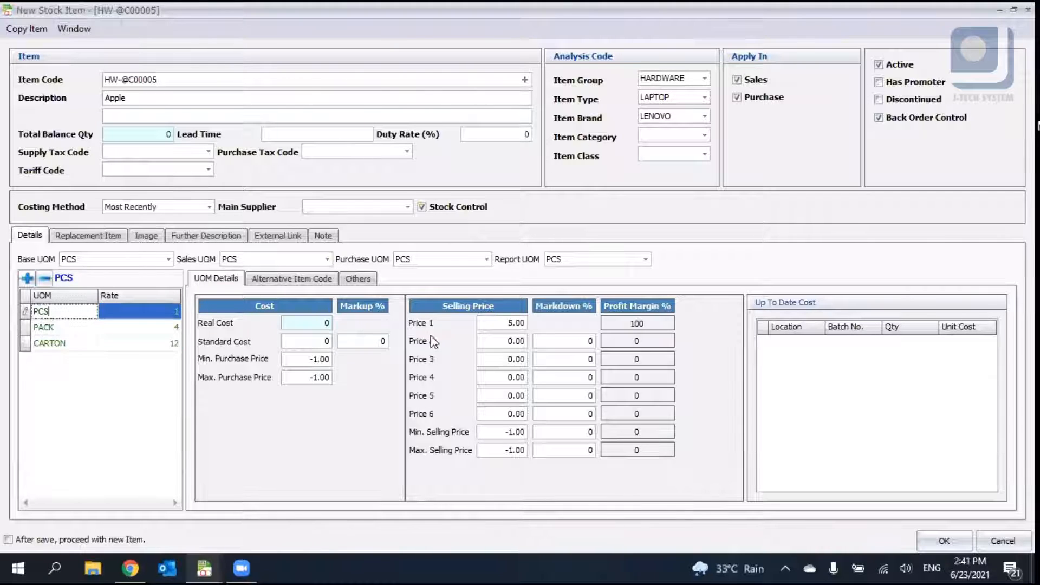
- Set the PCS standard cost to 15 with a markup of 0
left_click(315, 322)
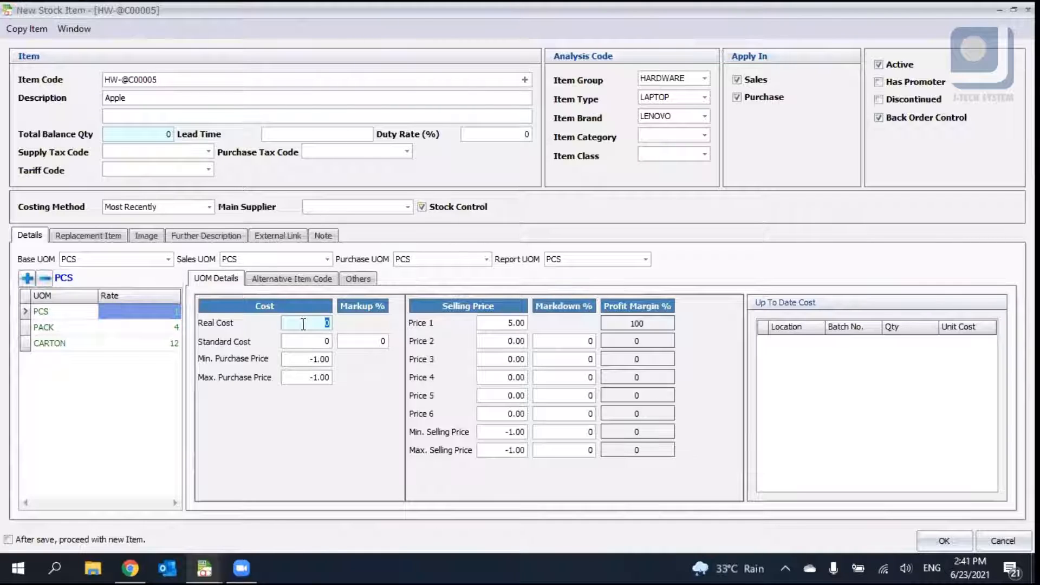
type("5")
key("Tab")
type("15")
left_click_drag(309, 341, 337, 344)
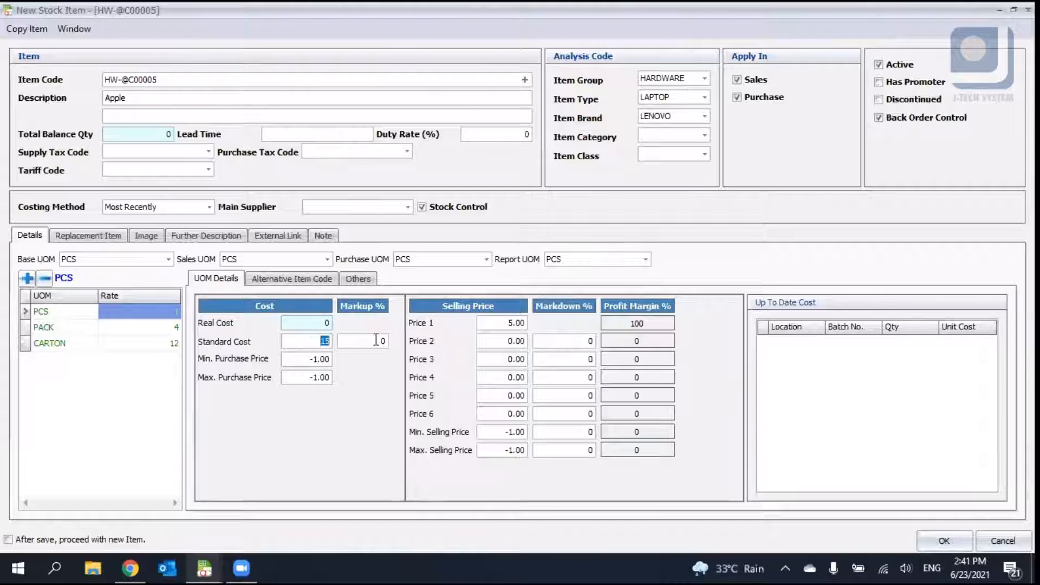
key("Tab")
type("1")
key("Tab")
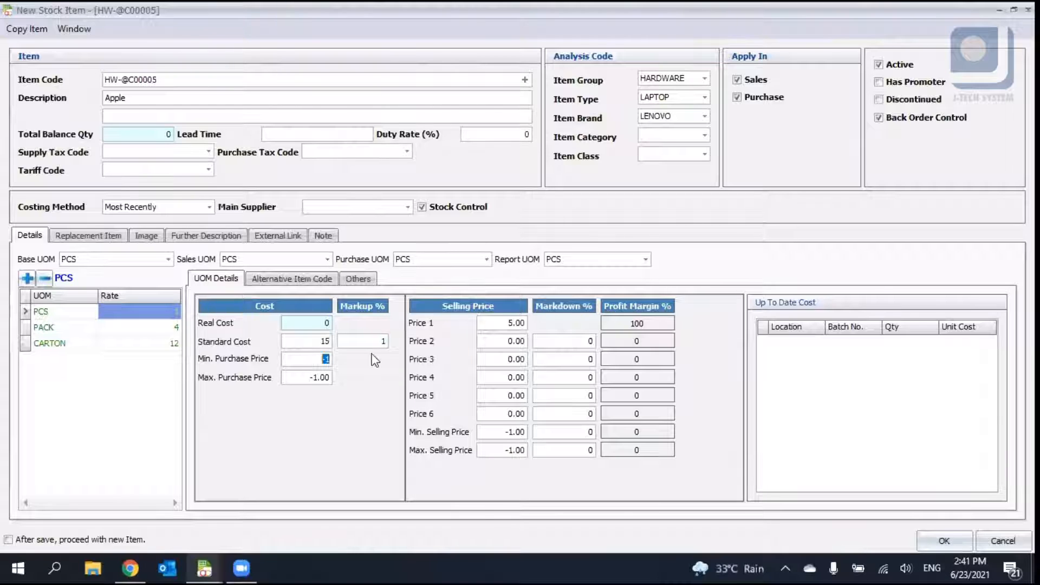
key("shift+Tab")
type("4")
key("Tab")
key("shift+Tab")
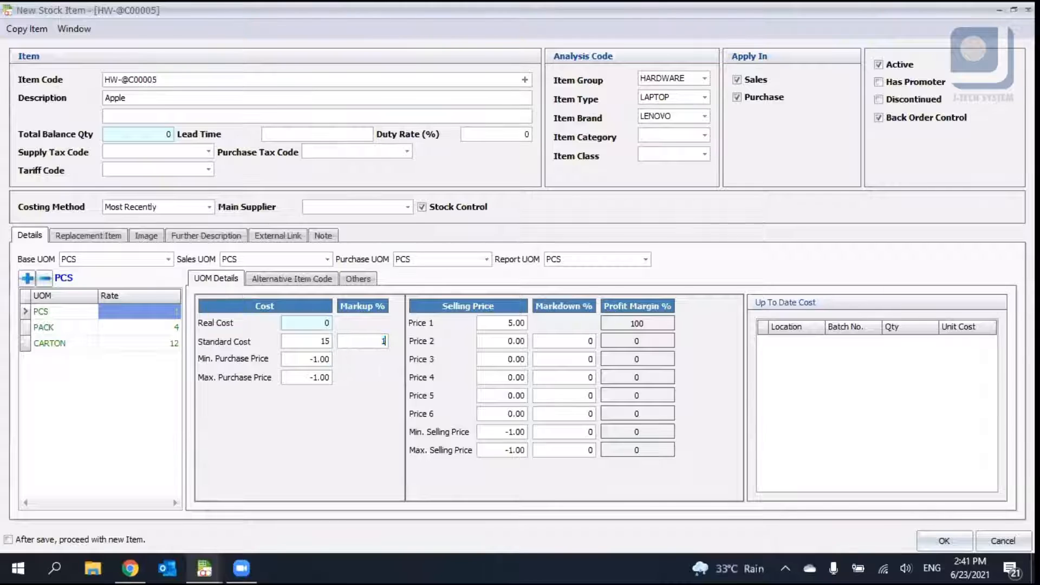
key("Tab")
key("shift+Tab")
type("0")
left_click(309, 358)
type("0")
key("Tab")
type("10")
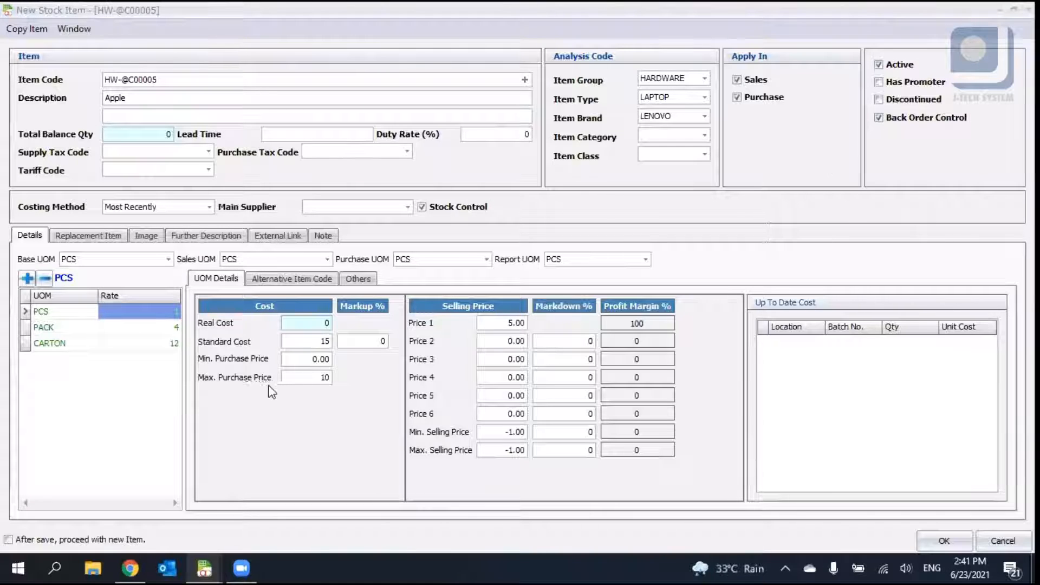
left_click(306, 379)
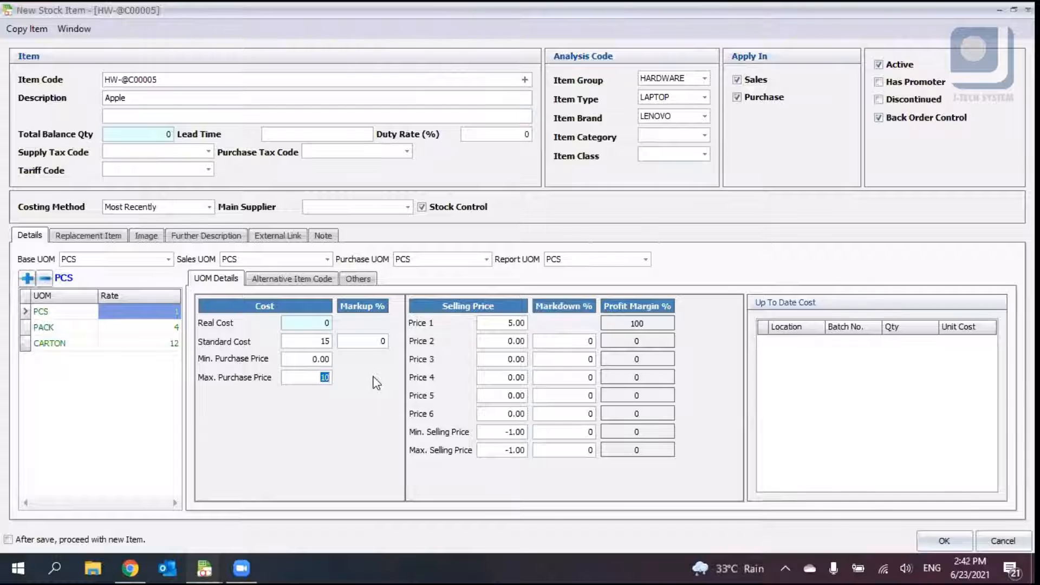
key("BackSpace")
type("-1")
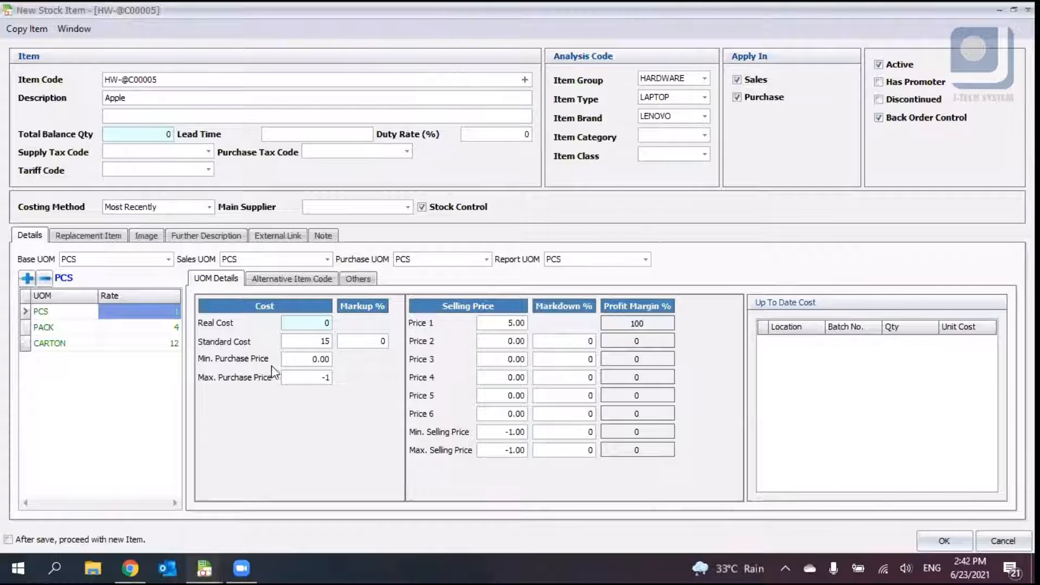
left_click_drag(314, 360, 425, 358)
type("-1")
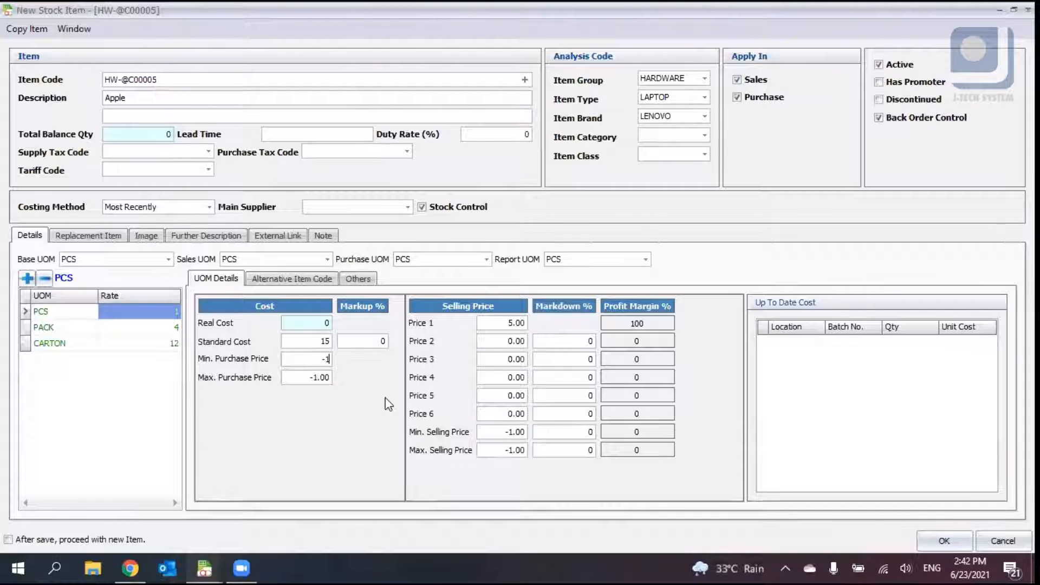
key("Tab")
- Set the PCS selling prices to 6, 7, 8, 9 and 10 for Price 2 through Price 6
left_click(502, 339)
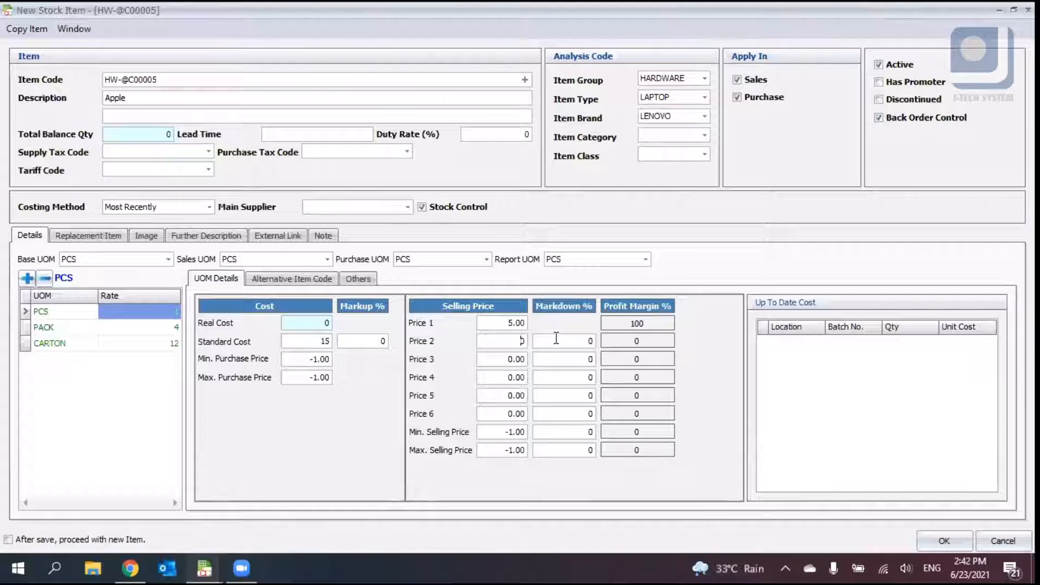
type("6")
left_click(524, 358)
type("7")
key("Tab")
type("8")
key("Tab")
type("9")
key("Tab")
type("10")
key("Tab")
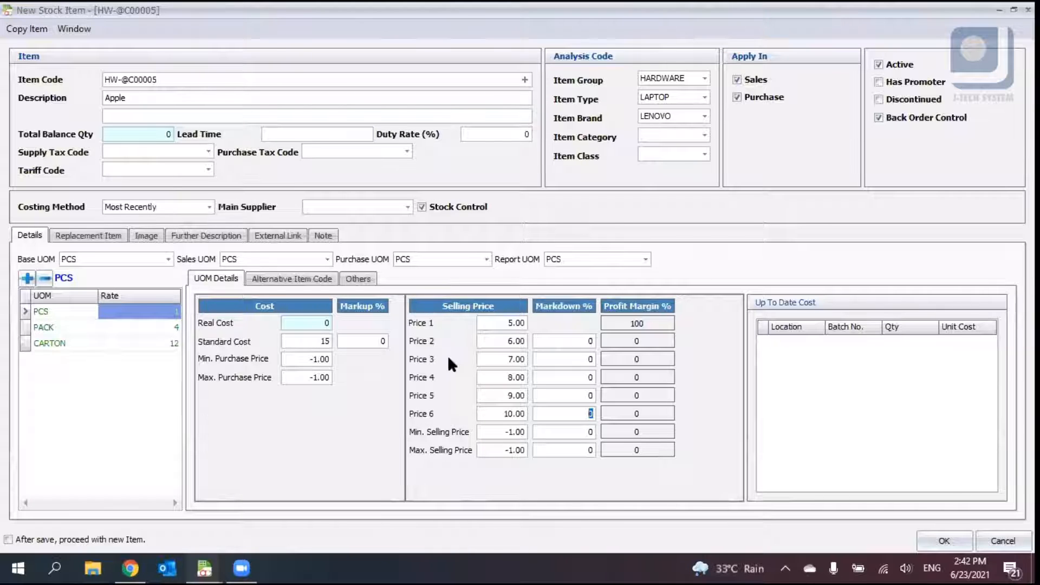
- Review the item code and the selling price fields of the PCS unit
left_click(173, 79)
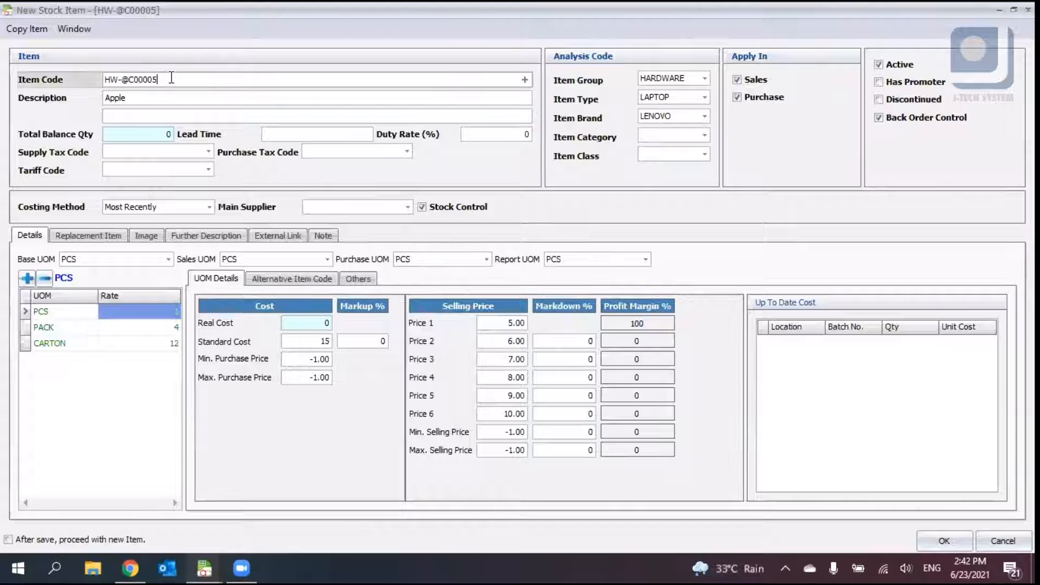
left_click(487, 364)
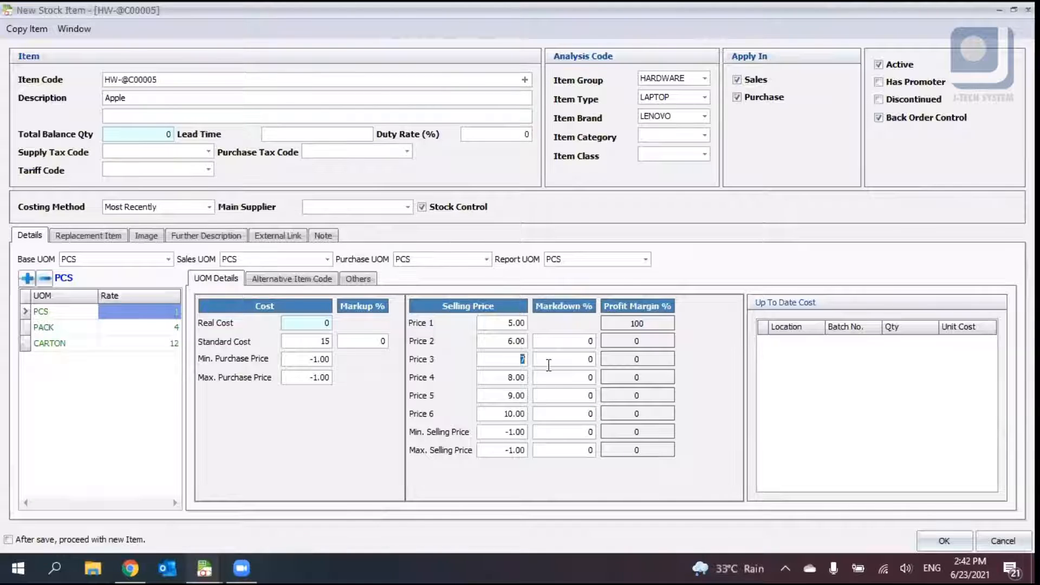
left_click(507, 324)
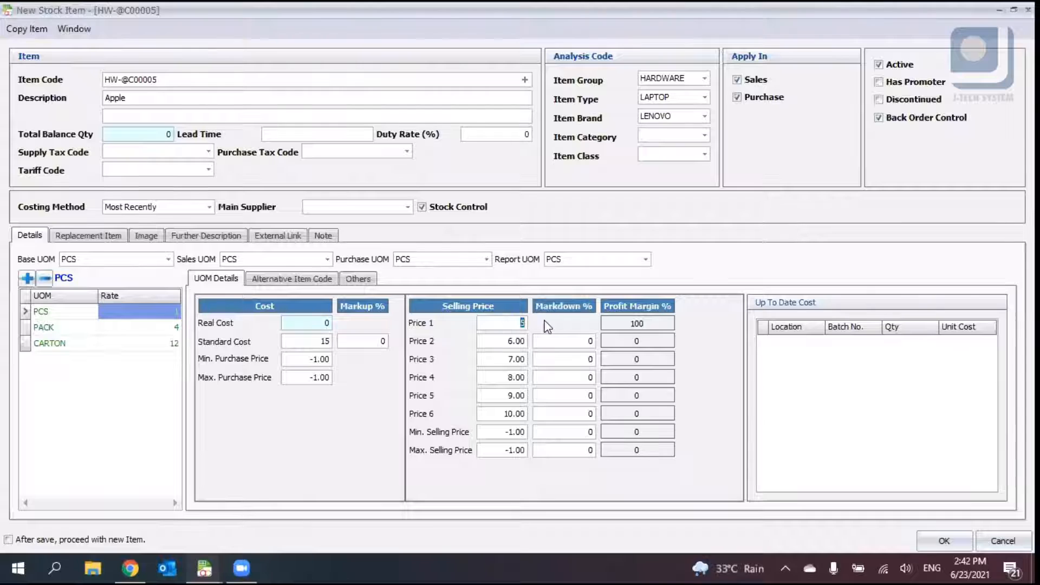
left_click(511, 360)
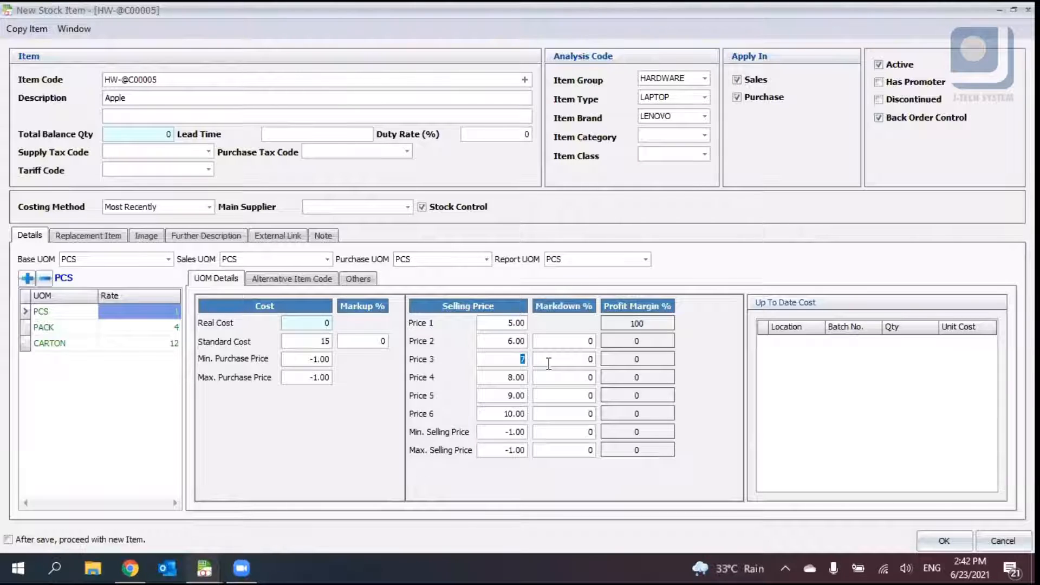
left_click(506, 323)
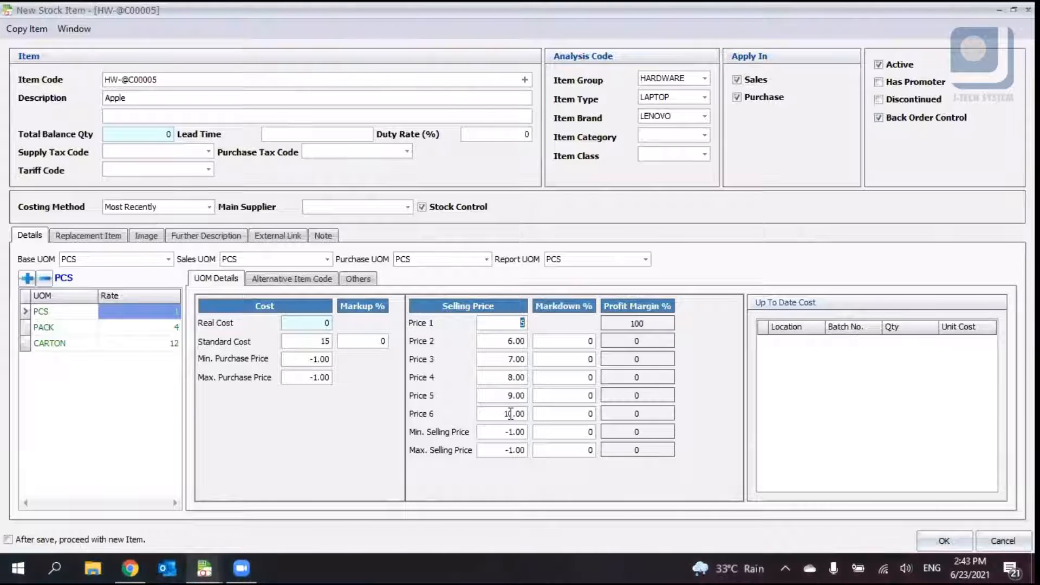
left_click(497, 436)
left_click(510, 448)
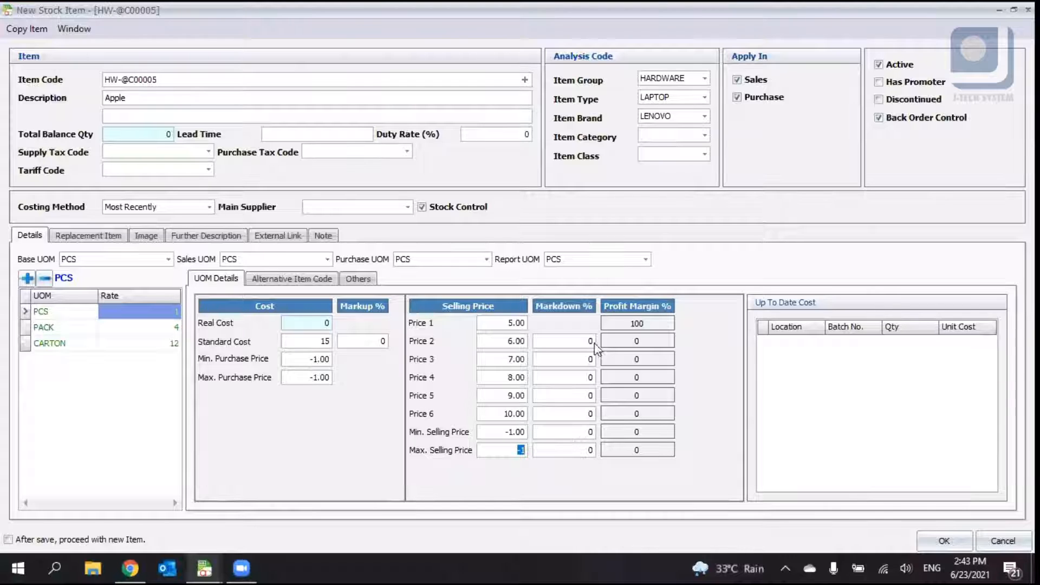
- Open the Customize Layout window for the stock item form
right_click(738, 244)
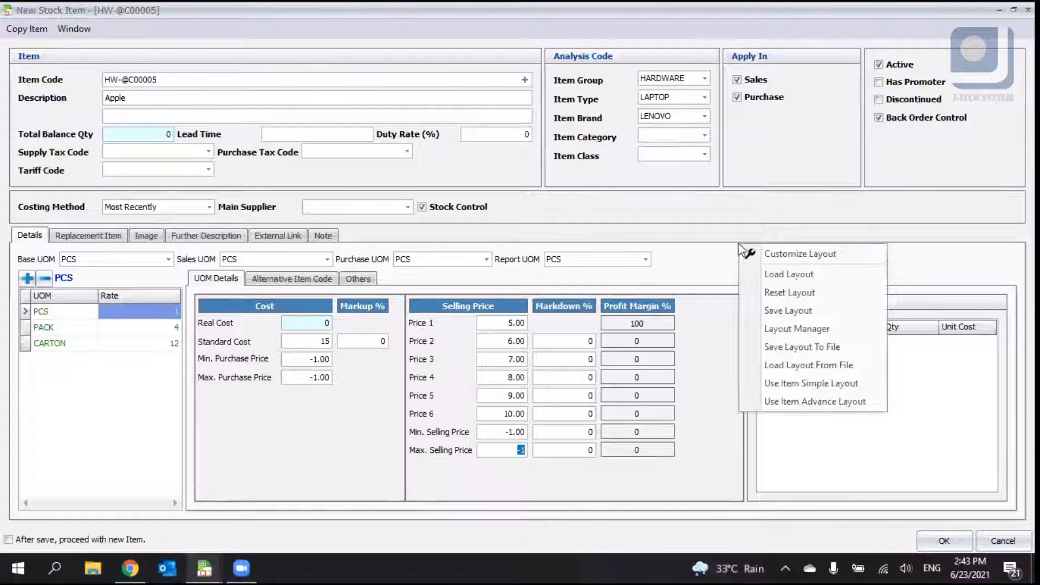
left_click(713, 262)
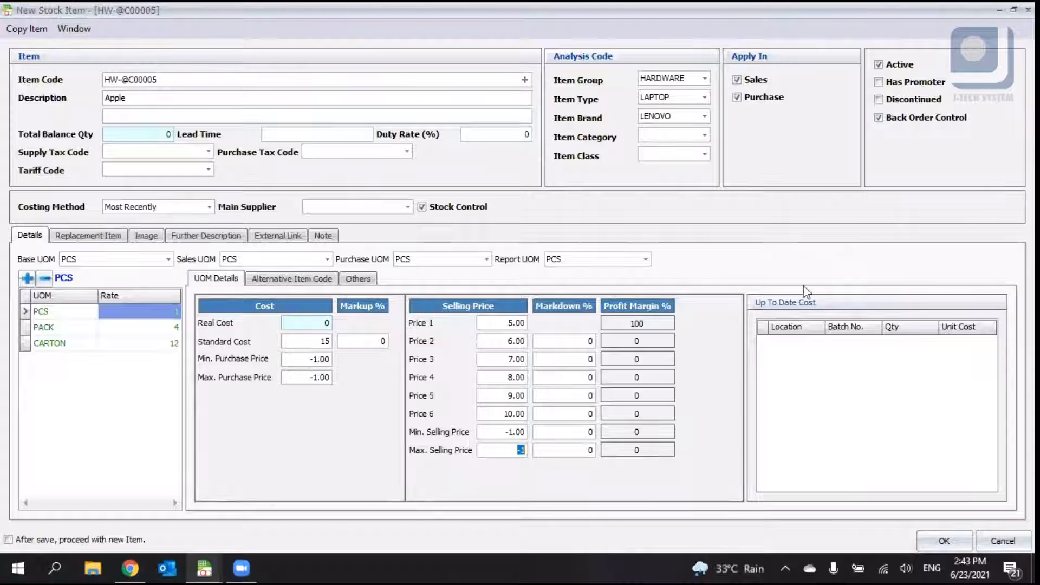
right_click(742, 271)
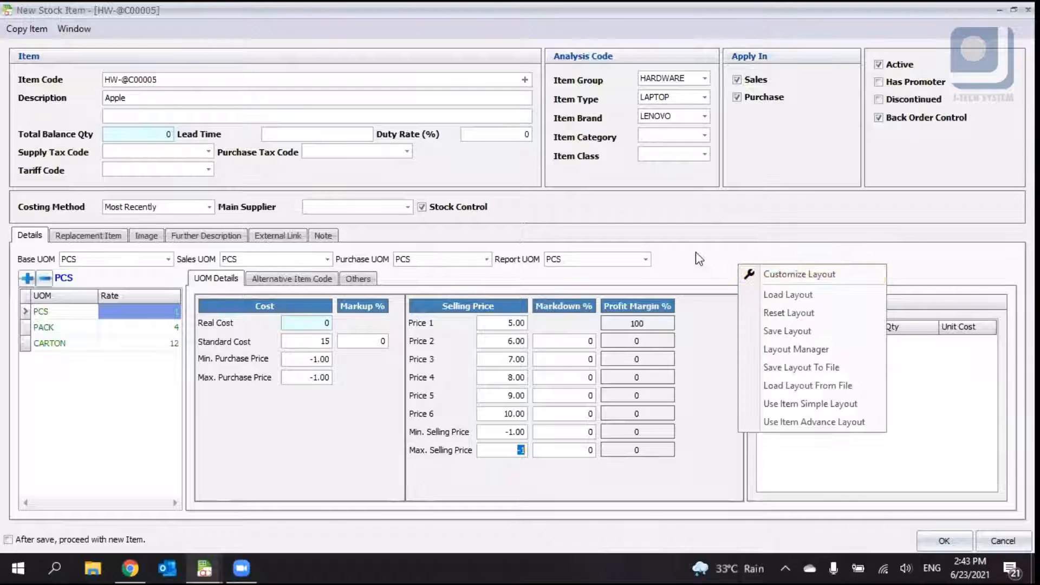
left_click(745, 264)
right_click(693, 253)
right_click(885, 253)
right_click(767, 256)
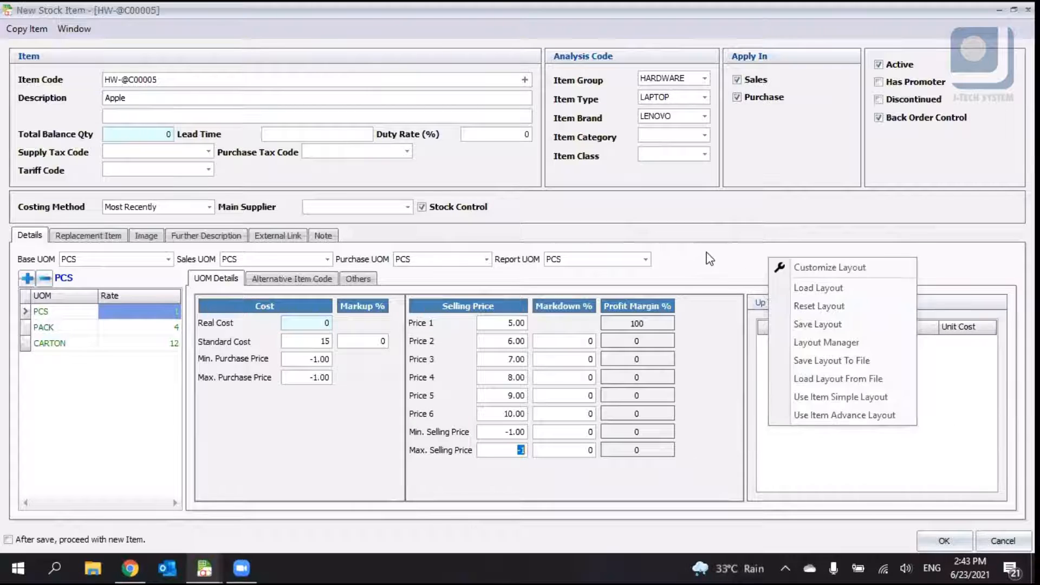
right_click(707, 253)
right_click(655, 274)
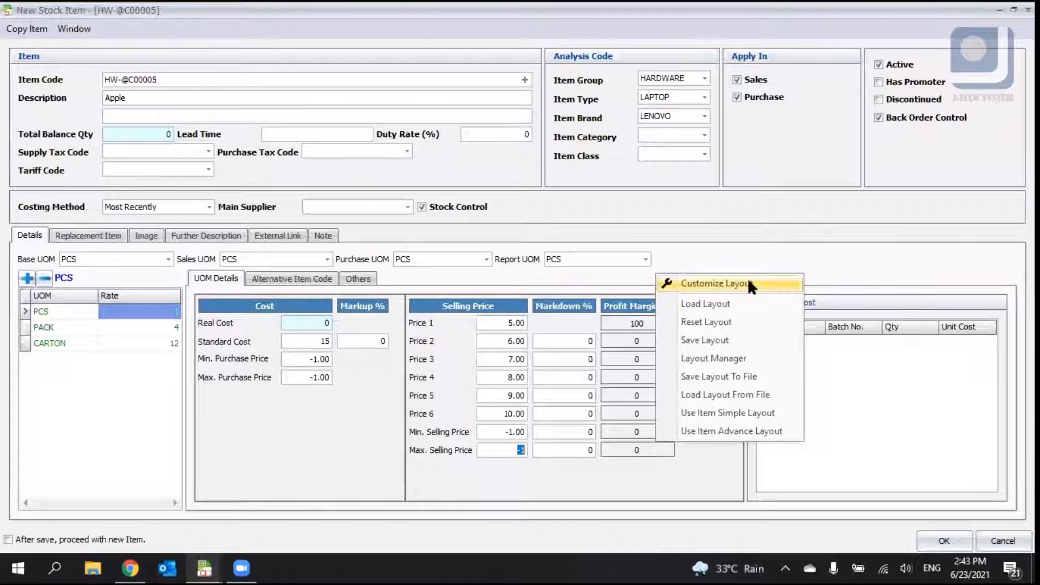
left_click(749, 282)
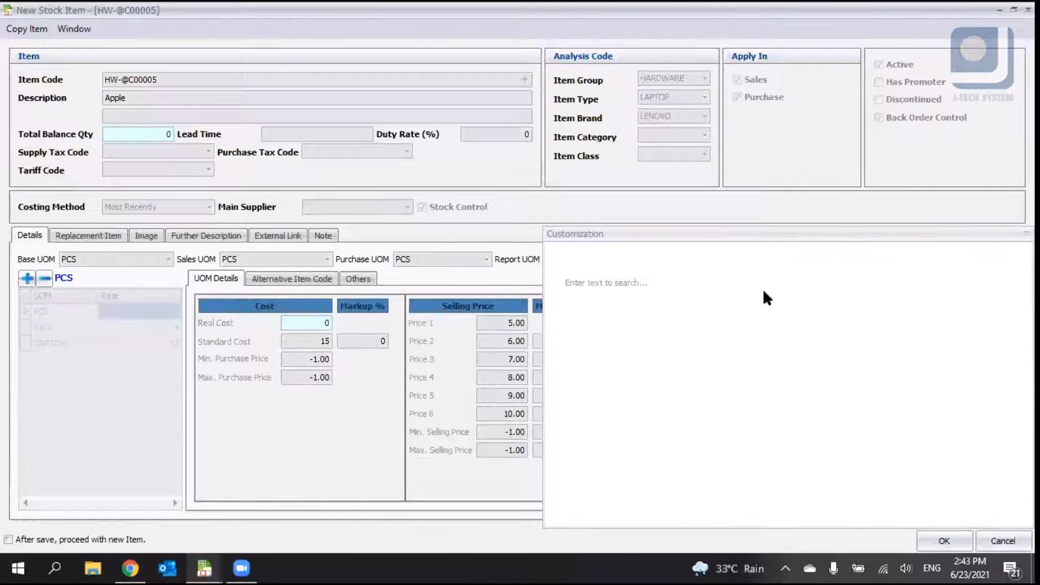
- Browse the item form's layout tree in the Customization window, then close the window
left_click_drag(755, 233, 793, 184)
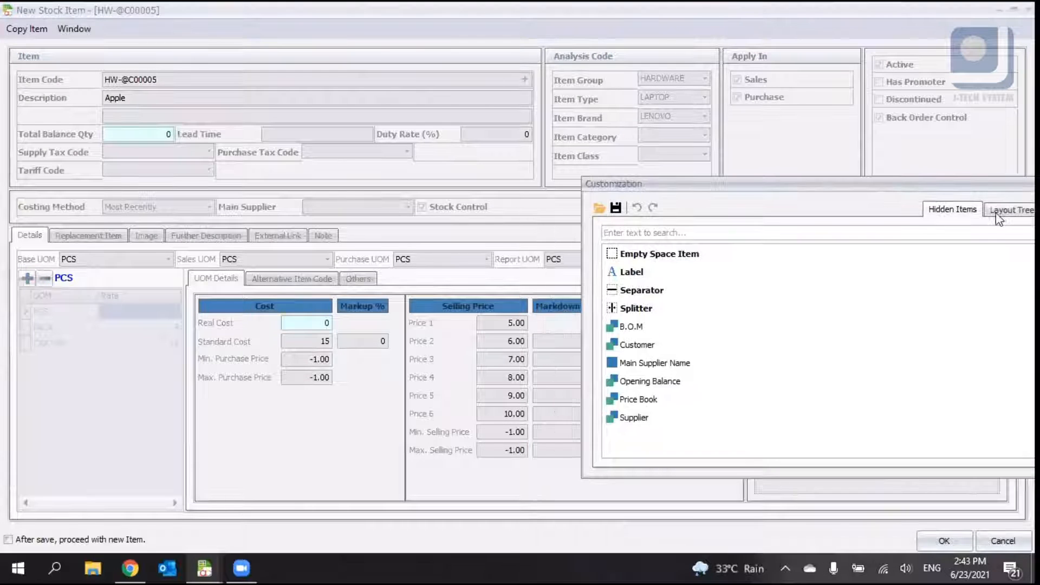
left_click(1011, 209)
left_click_drag(775, 271, 774, 418)
left_click_drag(772, 380, 776, 343)
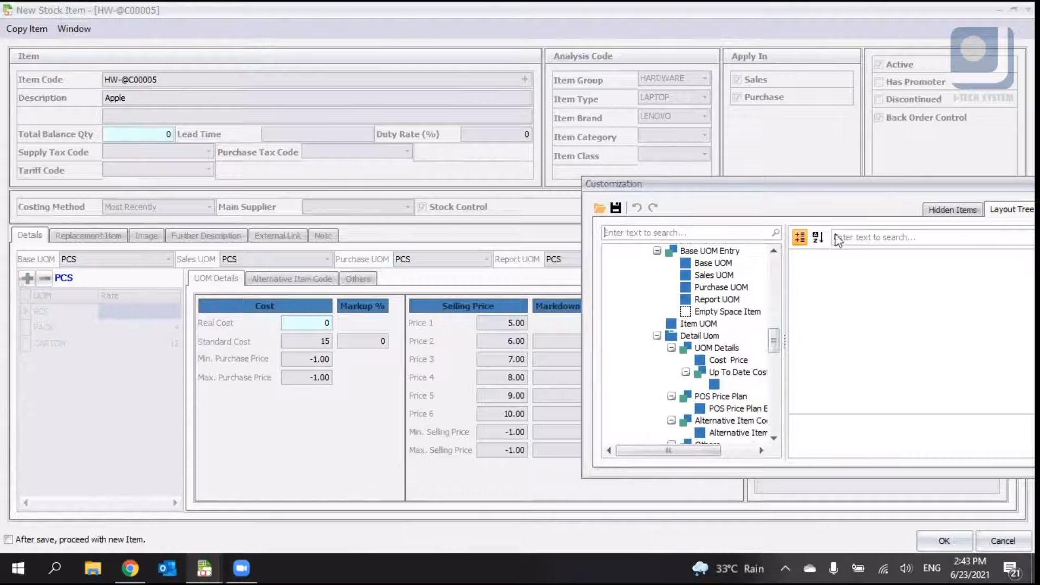
left_click_drag(834, 188, 601, 158)
left_click(835, 155)
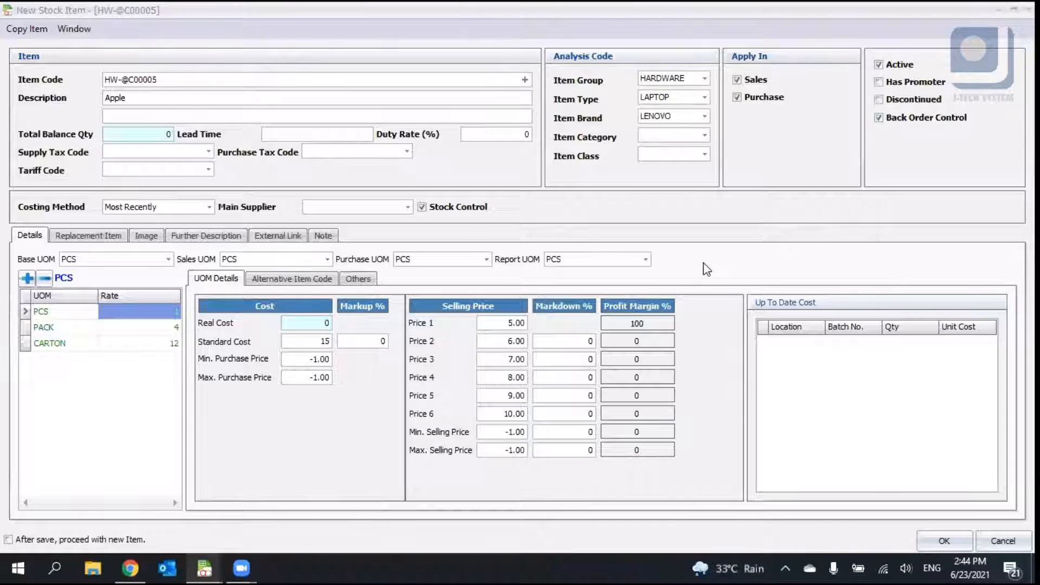
- Add the alternative item code C05 to the stock item
left_click(272, 278)
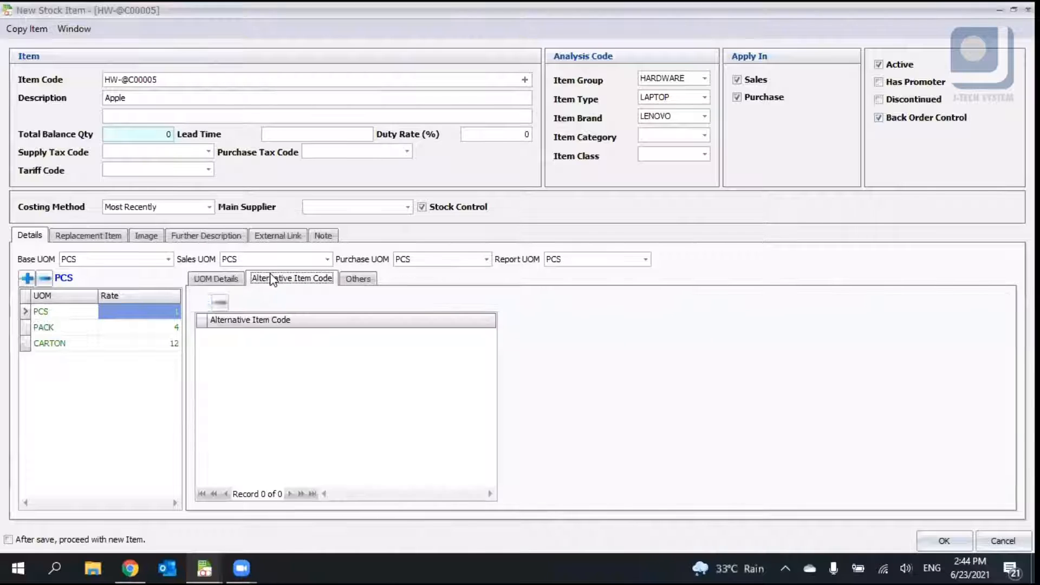
left_click(224, 279)
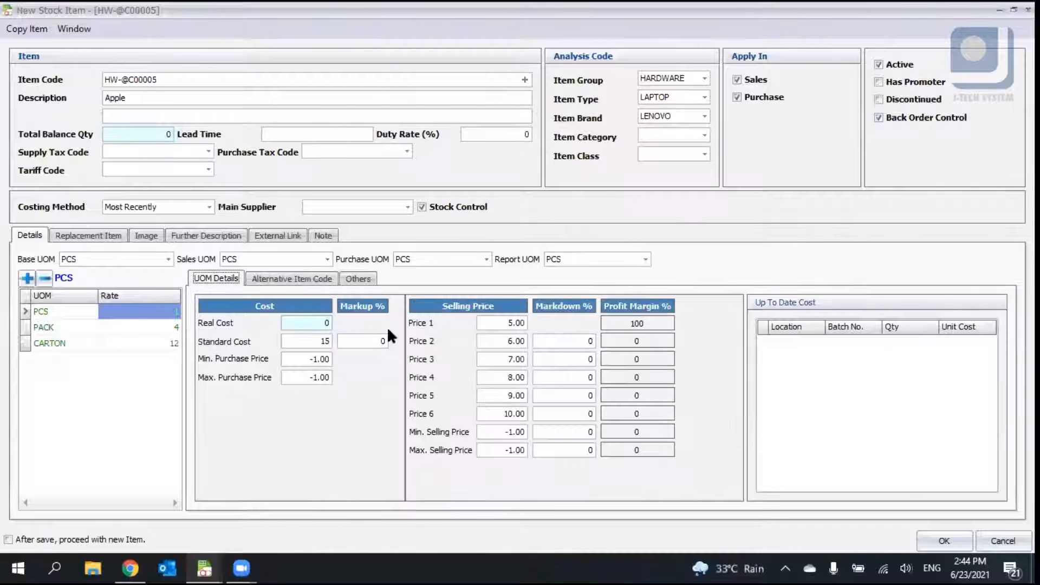
left_click(250, 279)
left_click(208, 278)
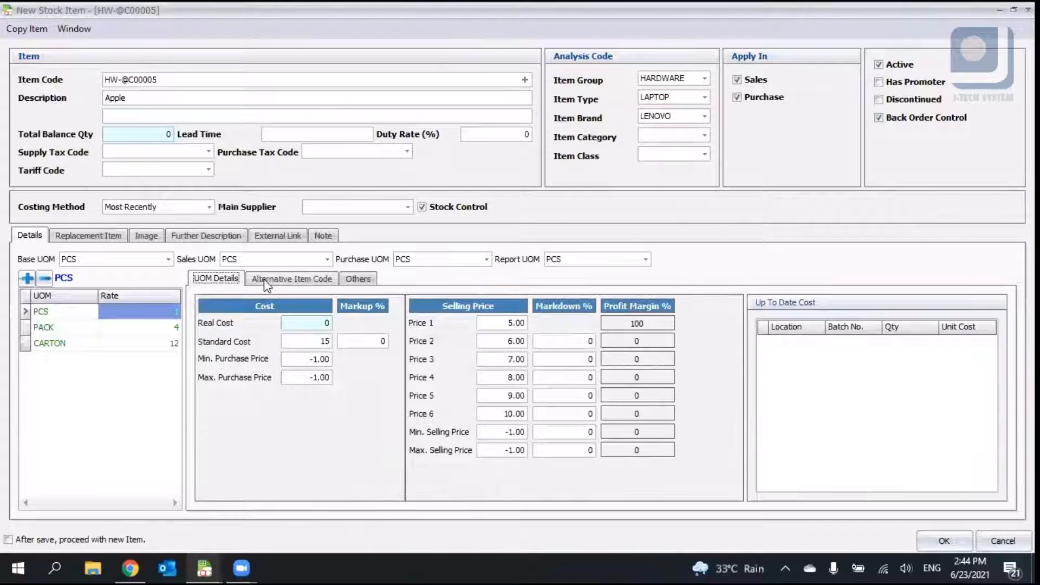
left_click(265, 279)
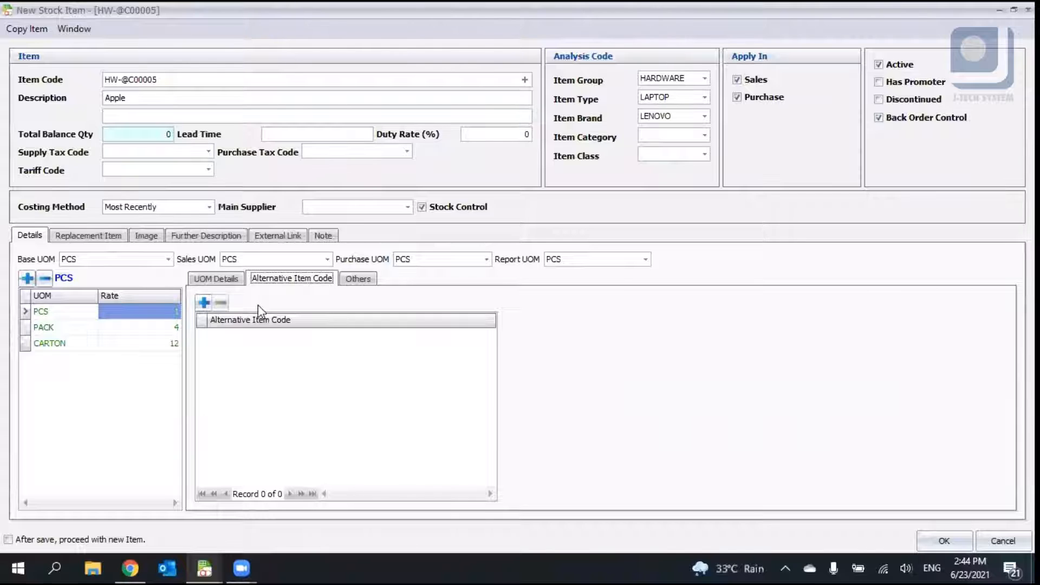
left_click(186, 76)
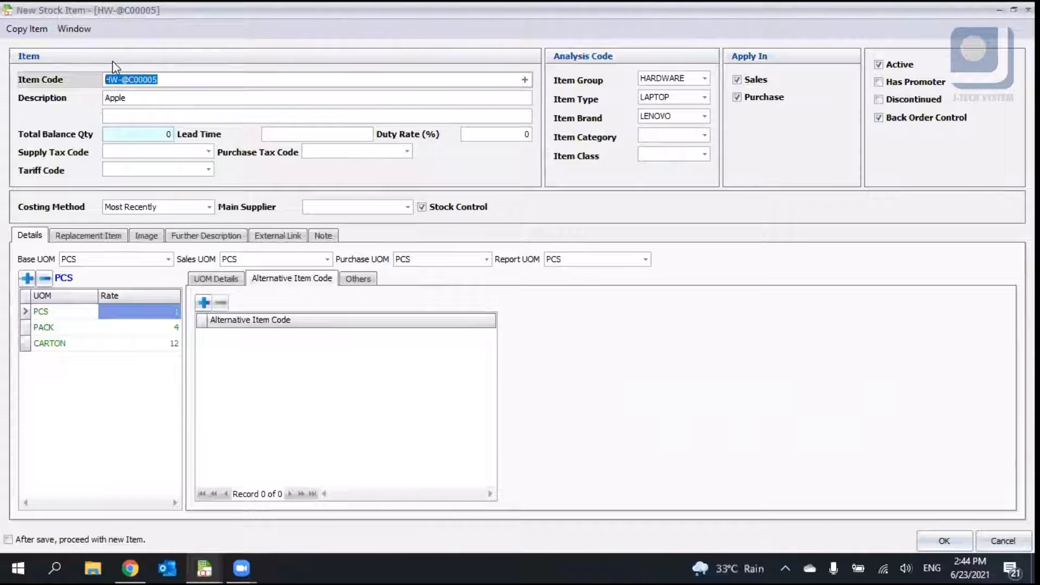
left_click(205, 303)
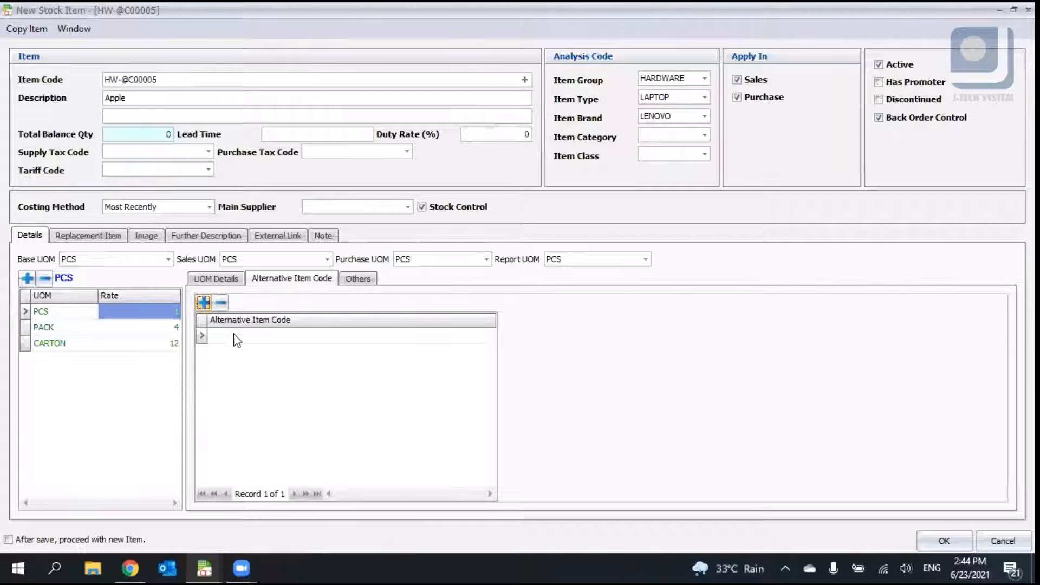
left_click(241, 336)
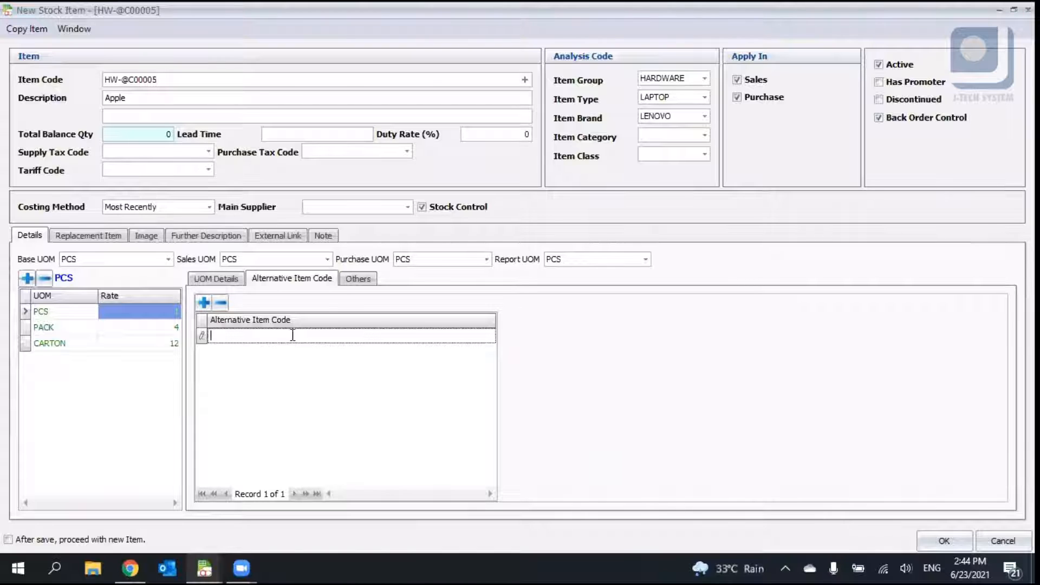
type("C05")
left_click(273, 356)
left_click(202, 339)
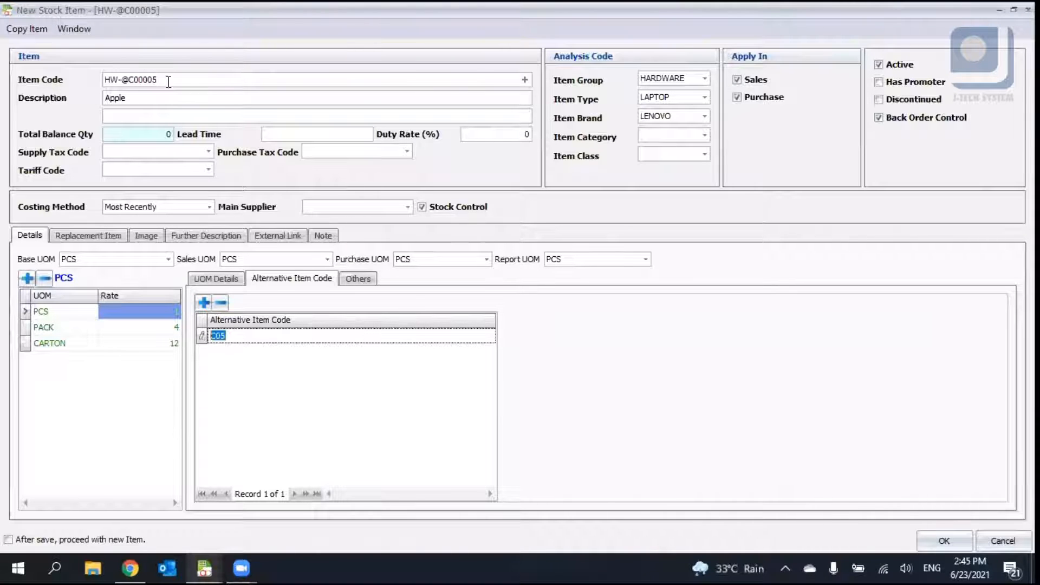
left_click(55, 55)
left_click(249, 336)
left_click(167, 80)
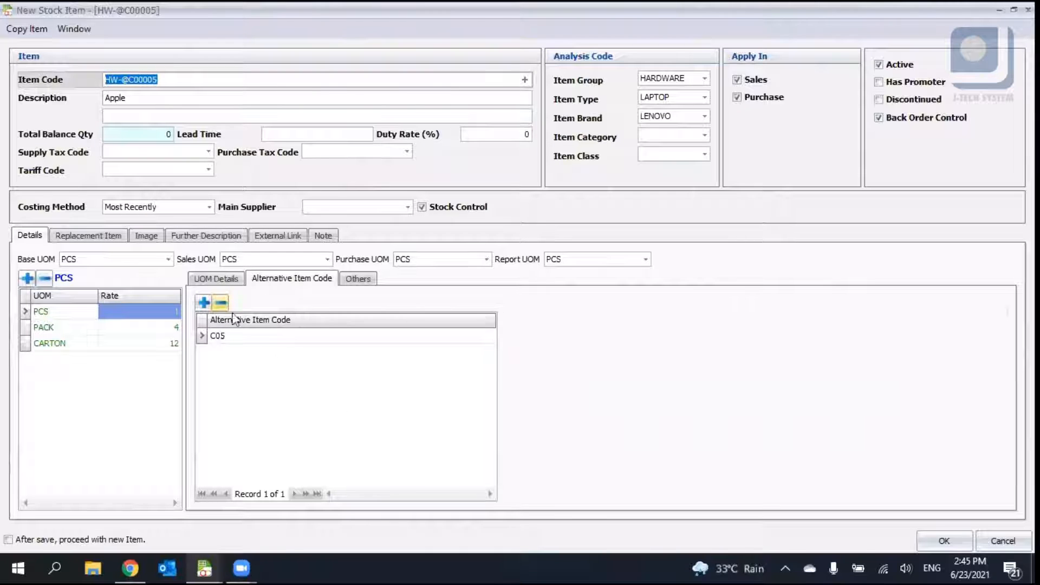
left_click(334, 401)
- Set the re-order level to 4 and the normal level to 10 on the Others tab
left_click(360, 280)
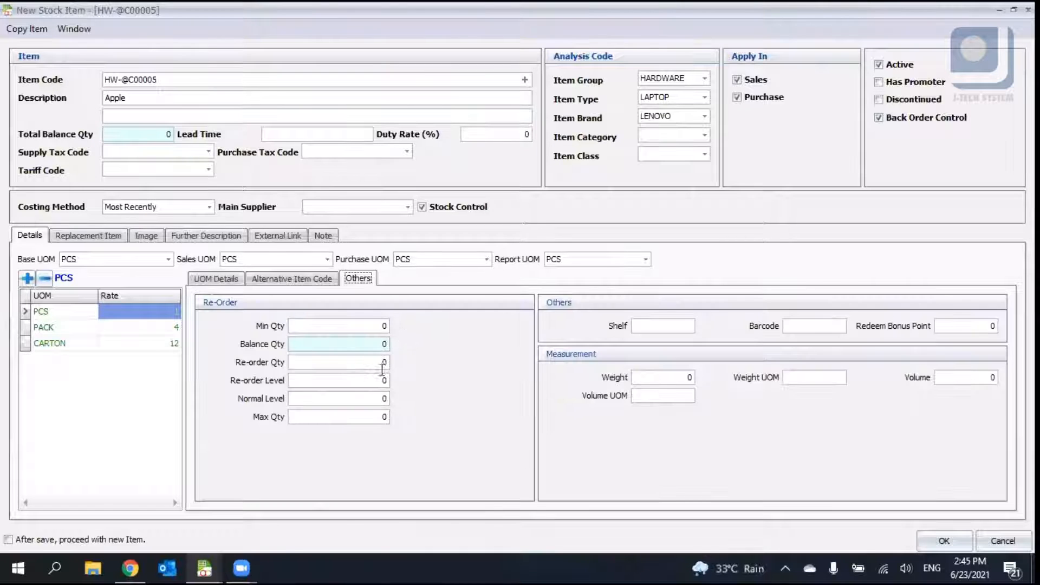
left_click(365, 326)
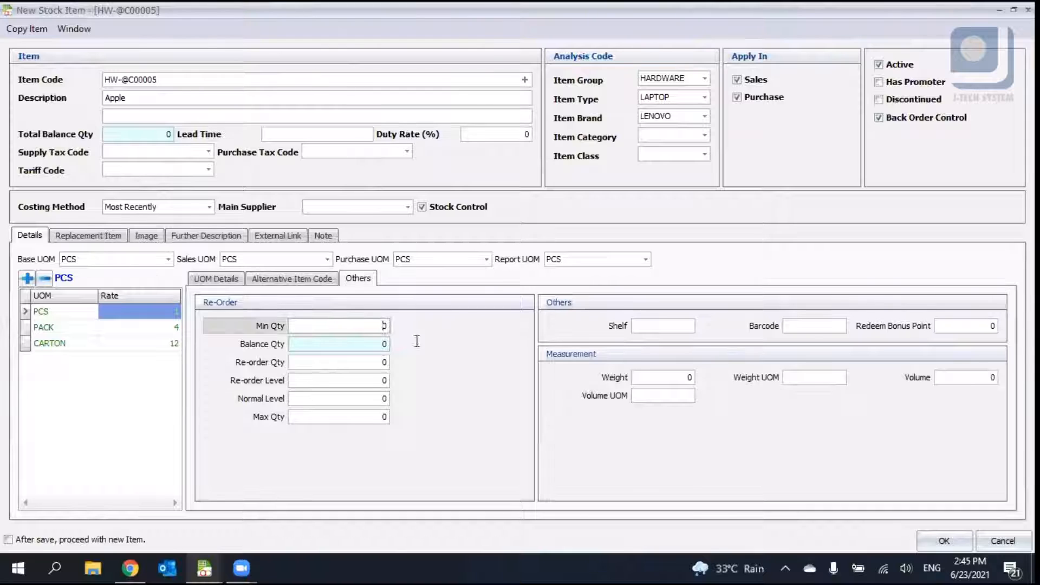
left_click(380, 342)
left_click(147, 131)
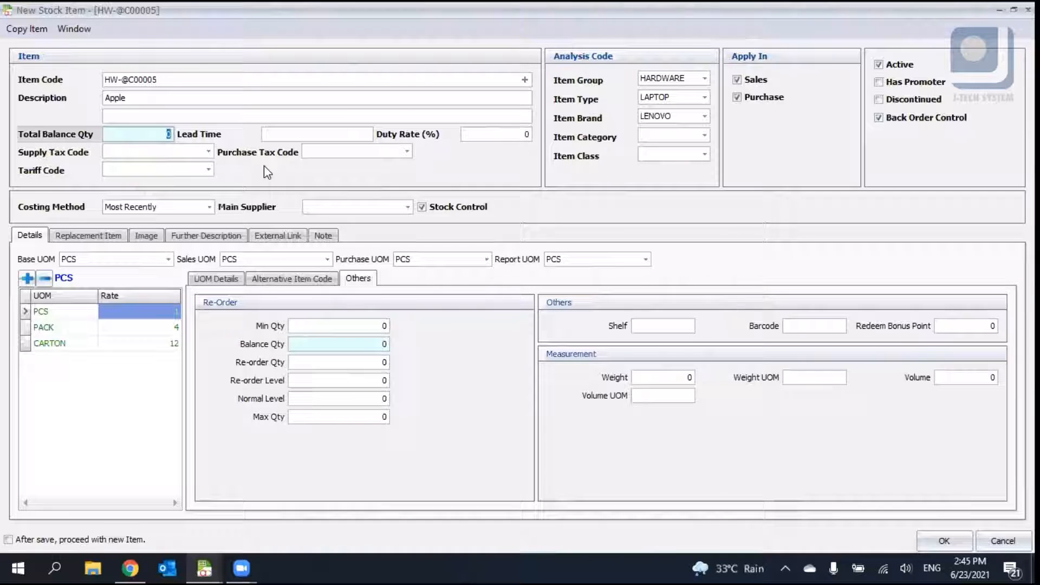
left_click(368, 362)
left_click_drag(368, 362, 426, 368)
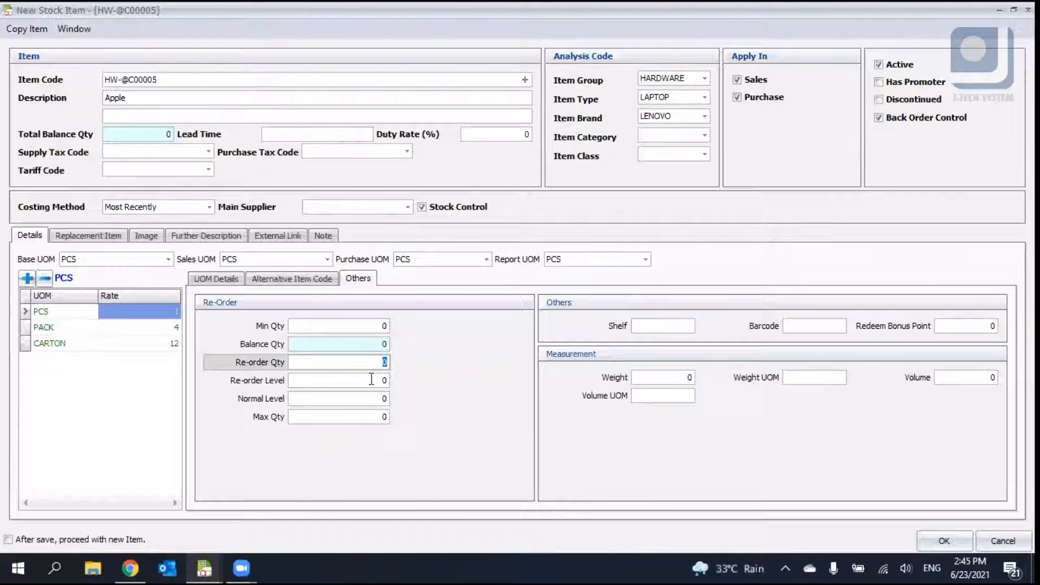
left_click(157, 135)
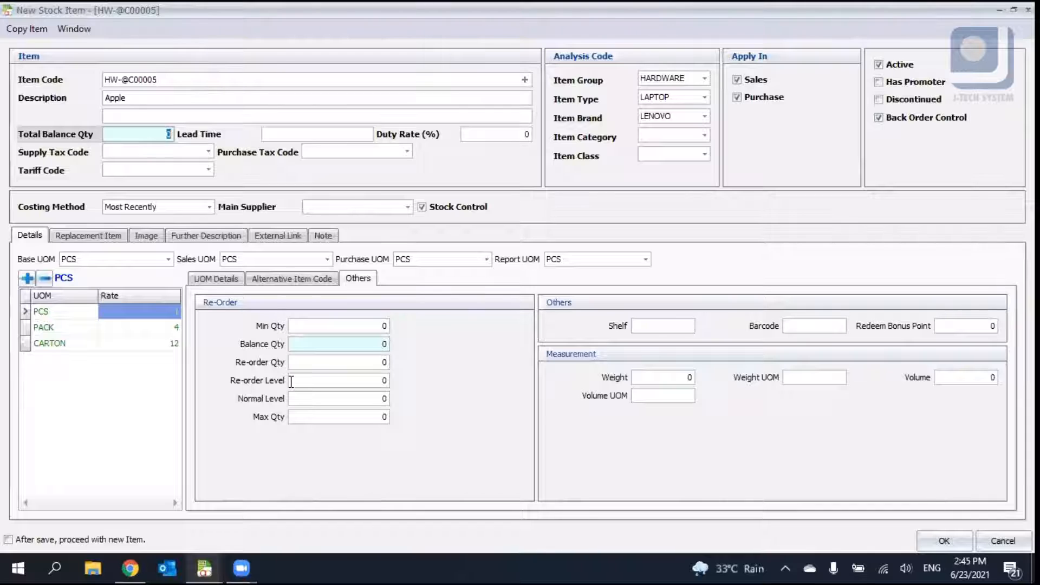
left_click(359, 362)
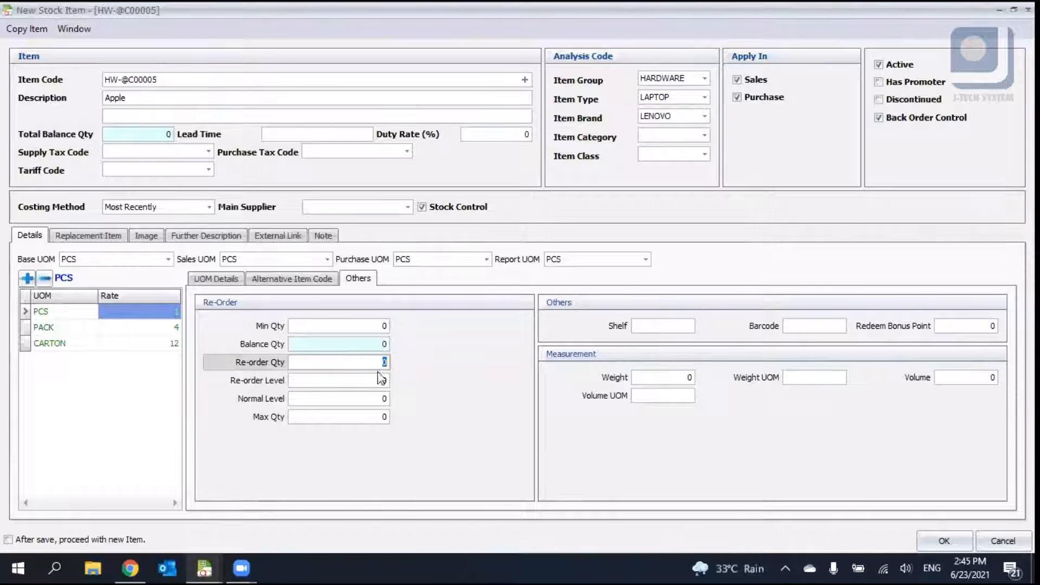
key("Tab")
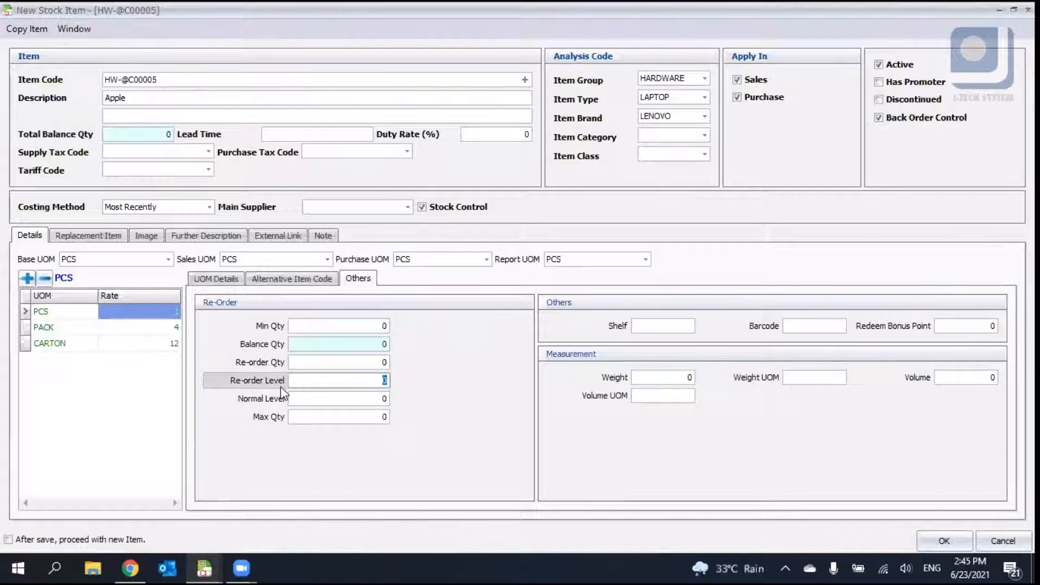
type("4")
left_click(170, 134)
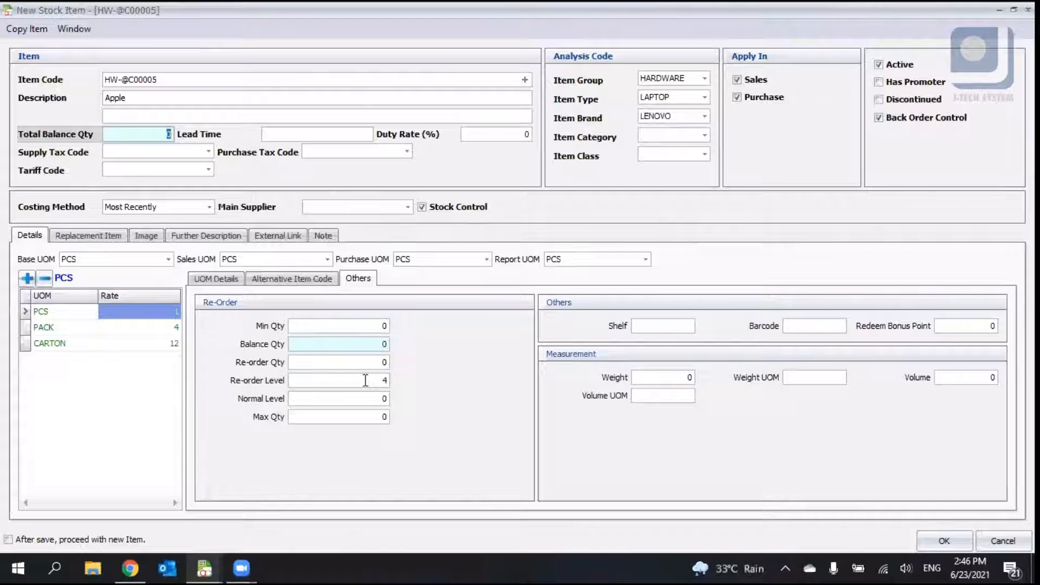
left_click(377, 399)
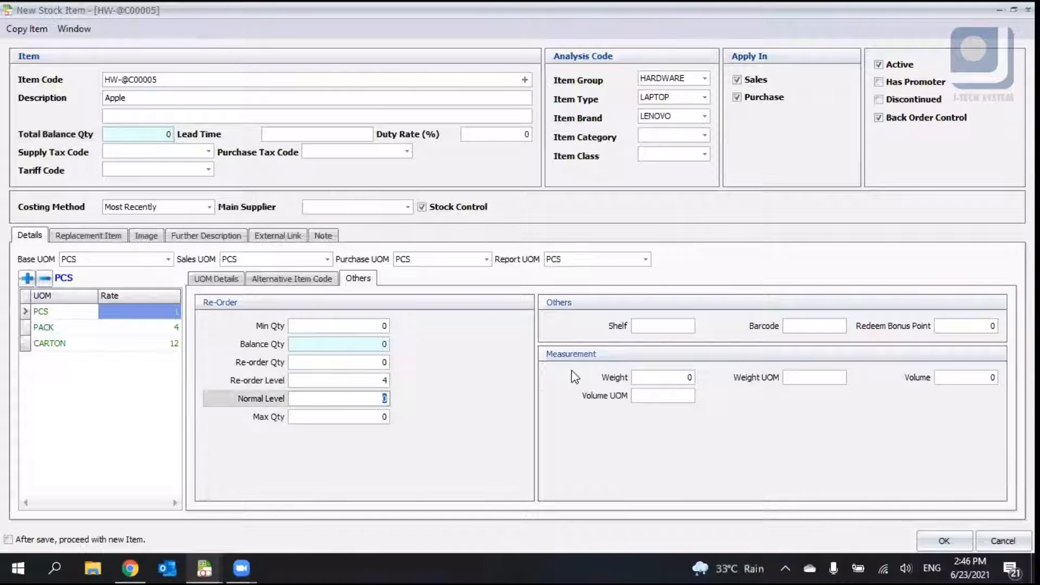
type("10")
key("Tab")
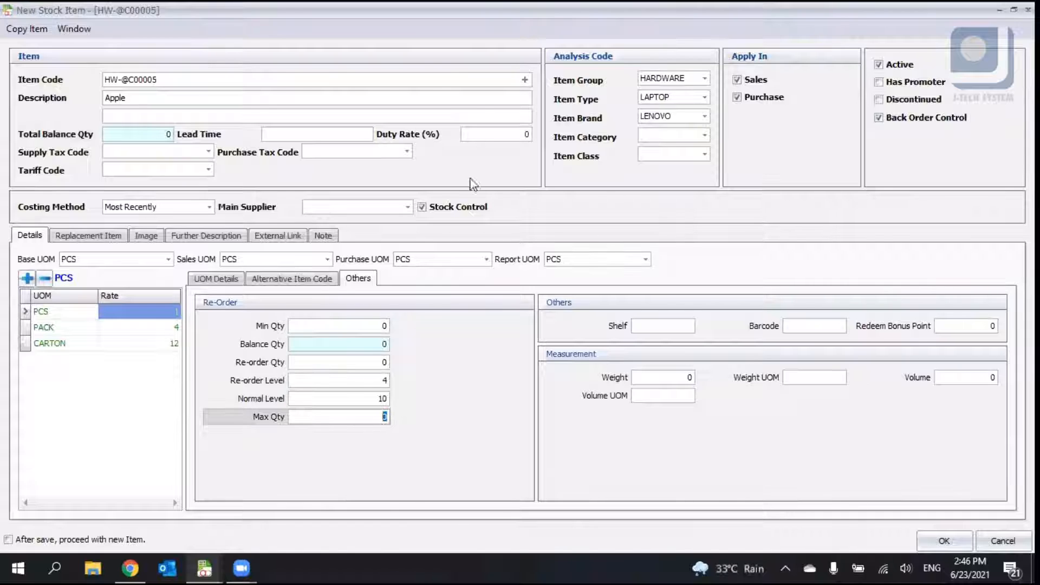
- Review the shelf, barcode, redeem bonus point and measurement fields on the Others tab
left_click(651, 326)
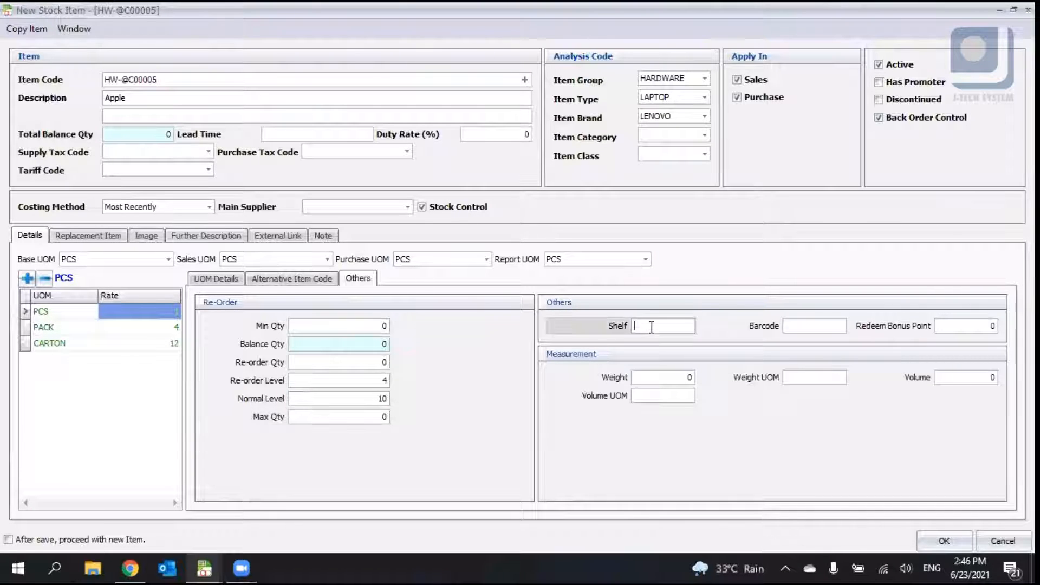
left_click(812, 330)
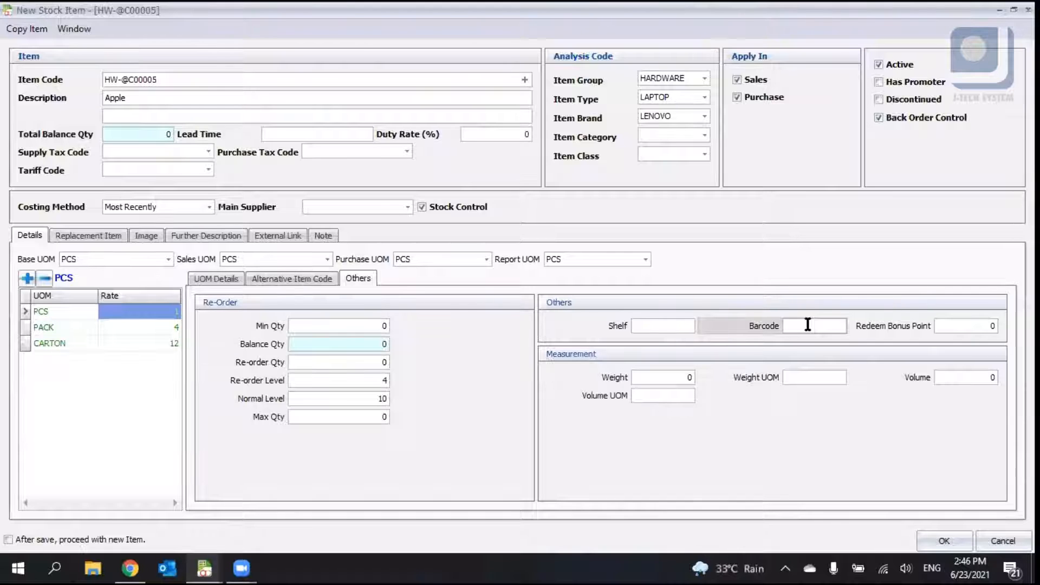
left_click(181, 80)
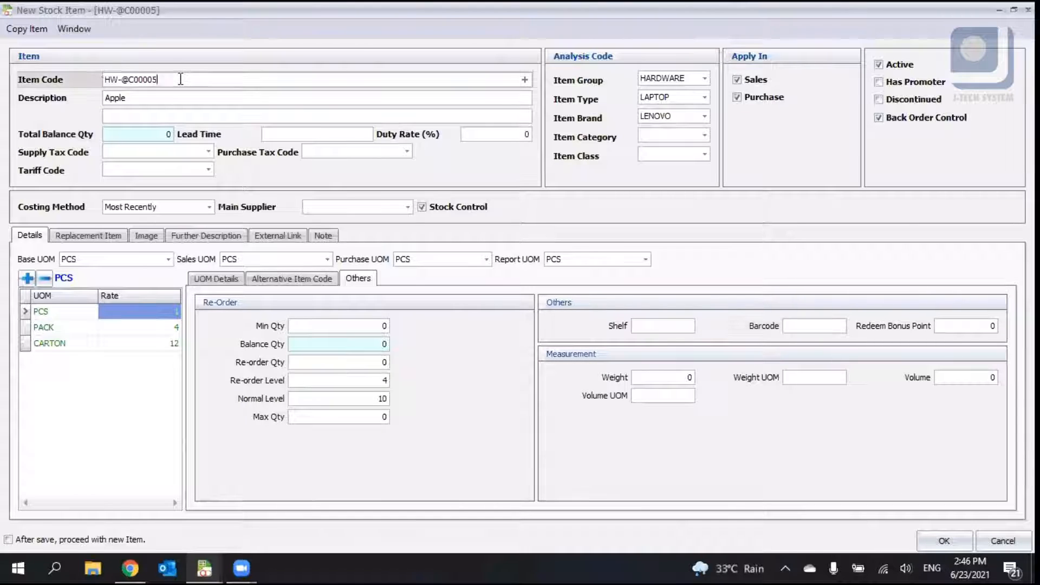
left_click(957, 325)
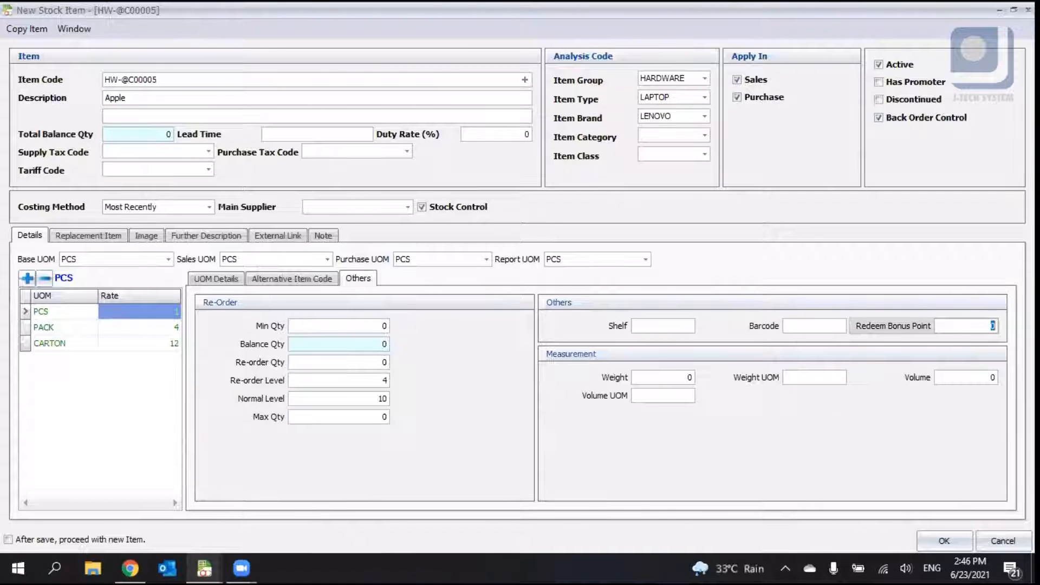
left_click(679, 376)
left_click(645, 395)
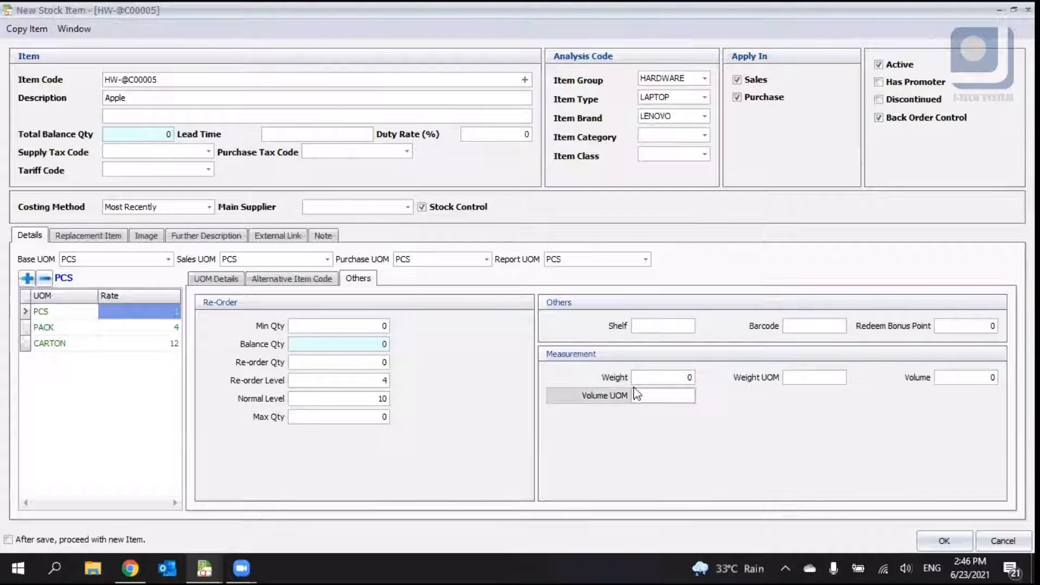
left_click(945, 378)
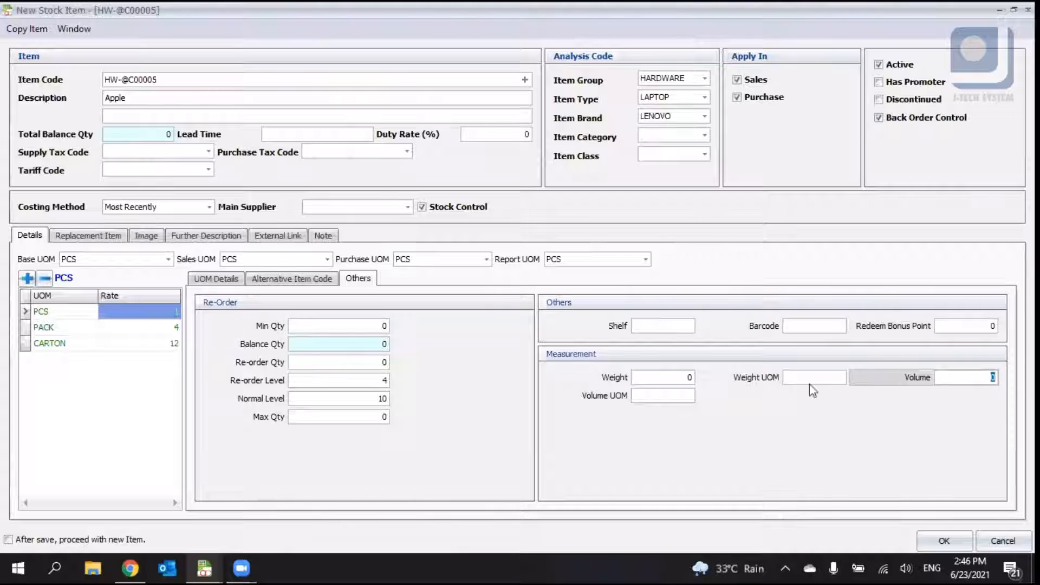
left_click(663, 401)
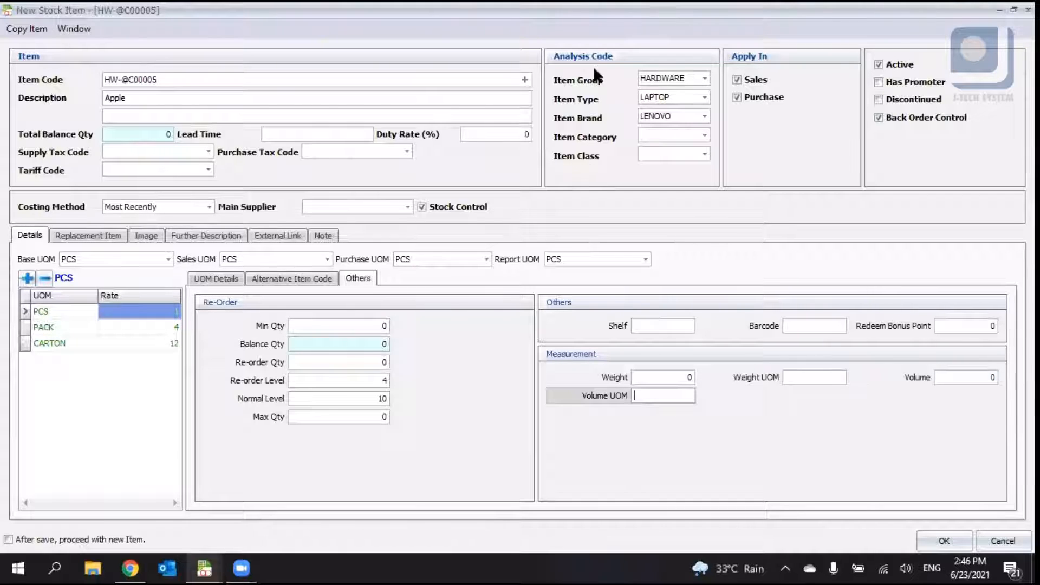
- Review the PCS unit's maximum purchase price on the UOM Details tab and open the Replacement Item tab
left_click(219, 278)
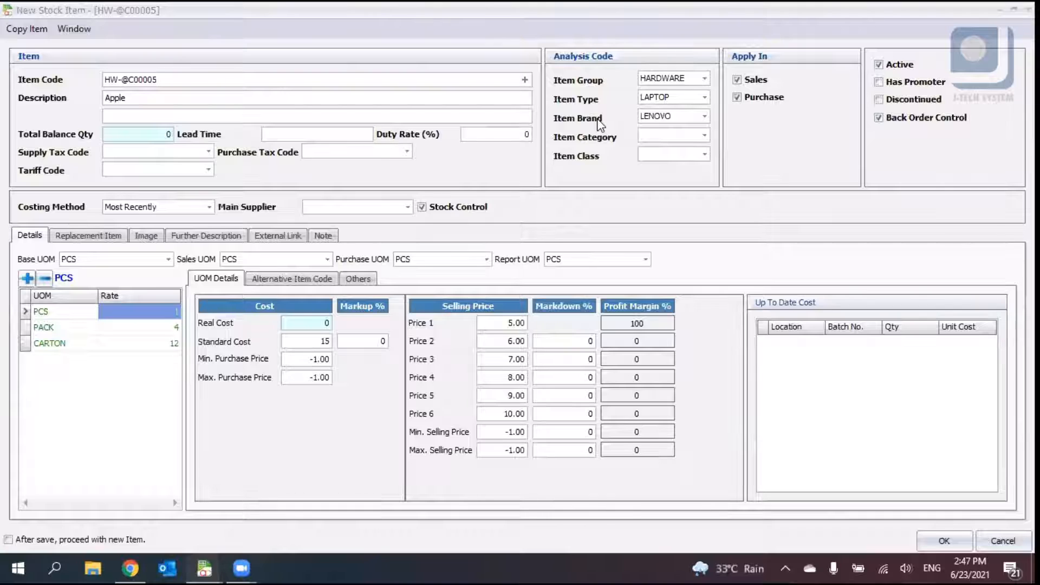
left_click(309, 377)
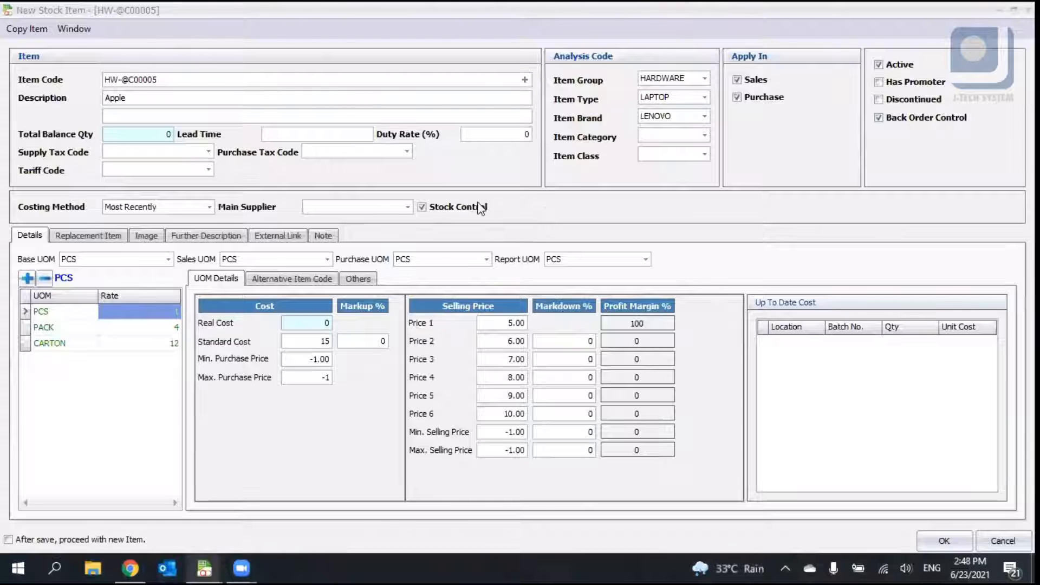
left_click(328, 378)
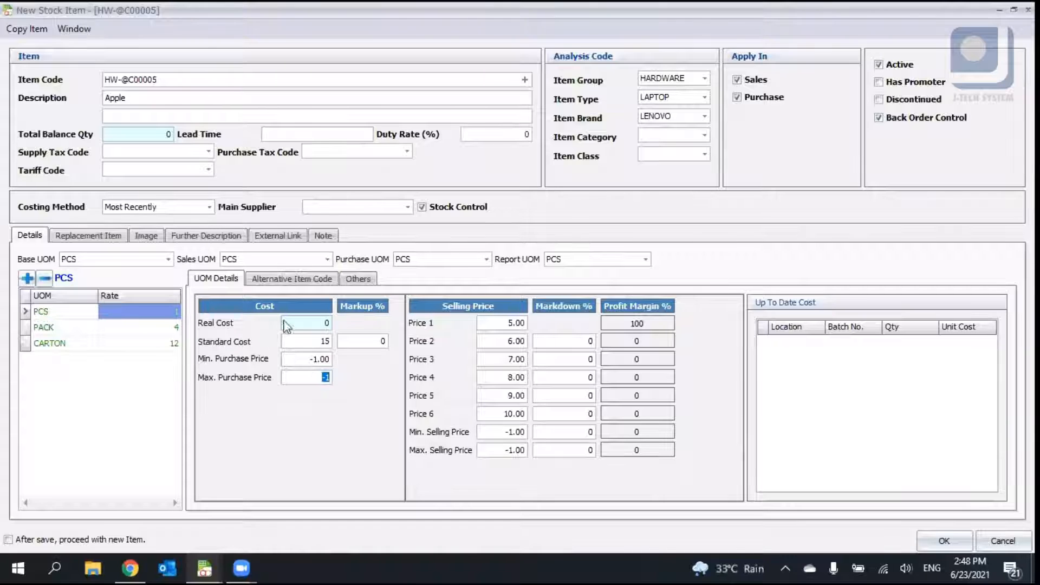
left_click(317, 278)
left_click(215, 280)
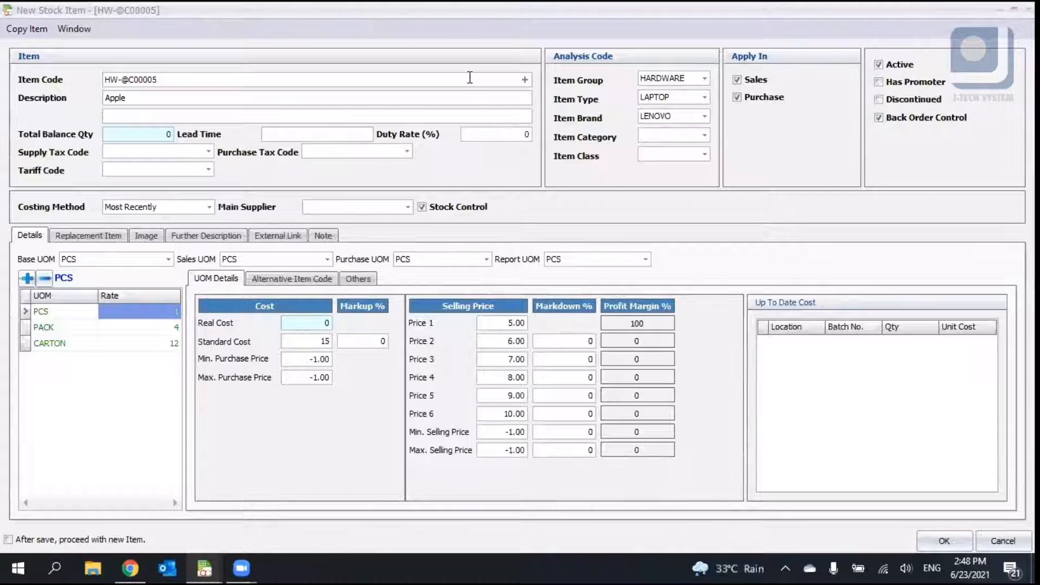
left_click(113, 237)
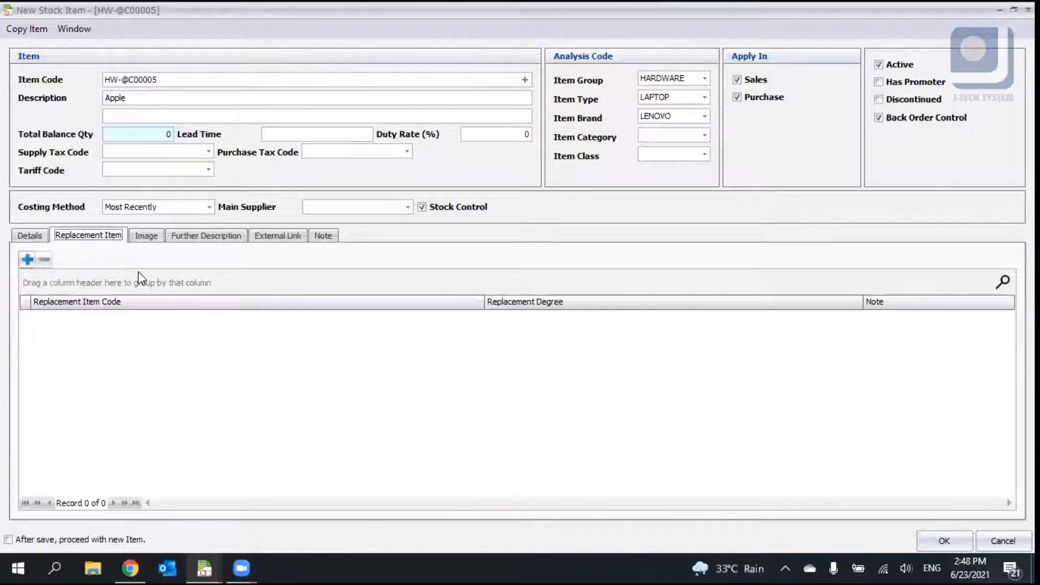
- Add a replacement item row and open its item code list without choosing an item
left_click(26, 260)
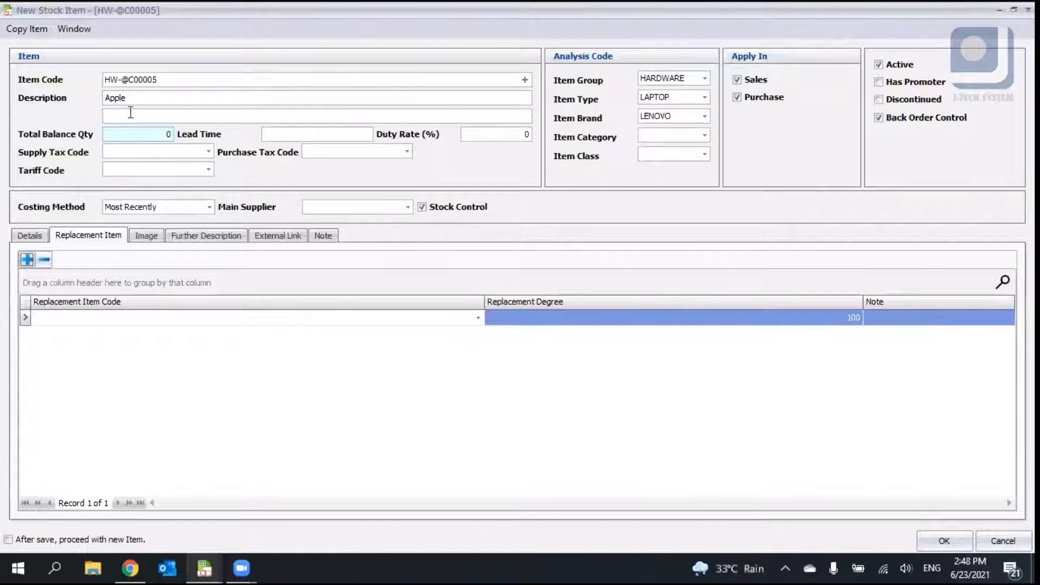
left_click_drag(169, 79, 67, 79)
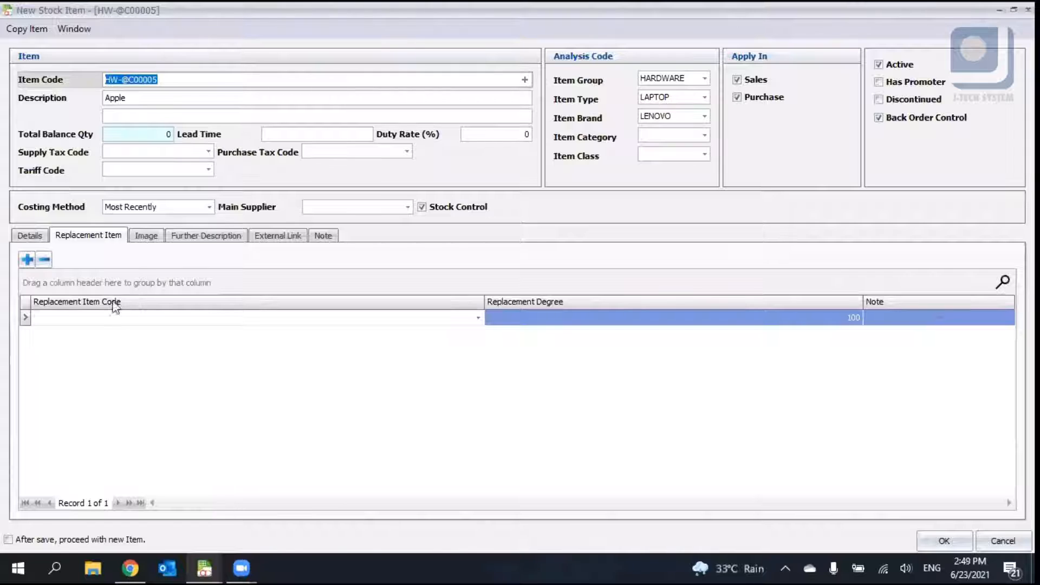
left_click(478, 317)
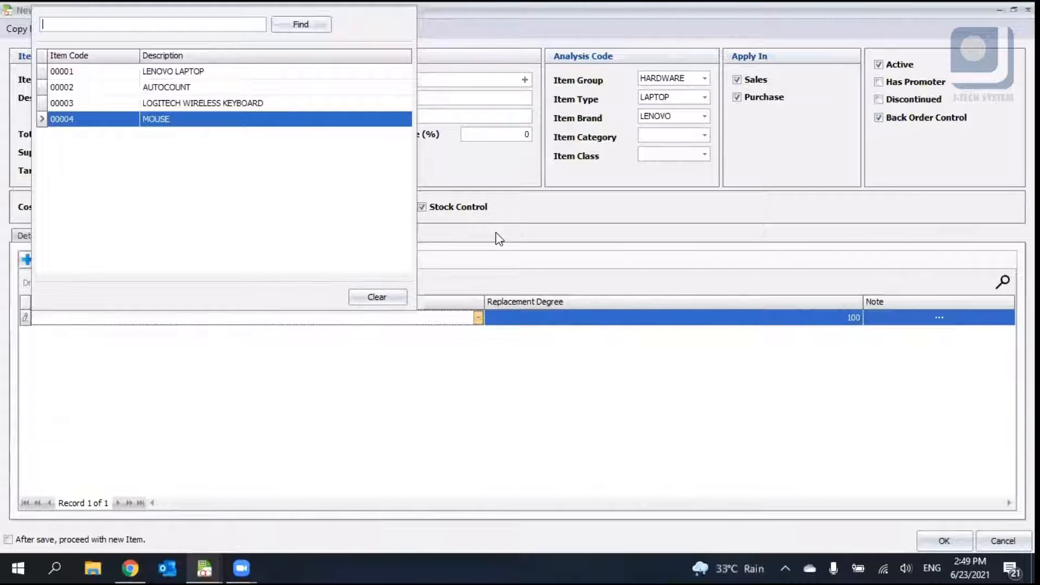
left_click(388, 315)
left_click(479, 317)
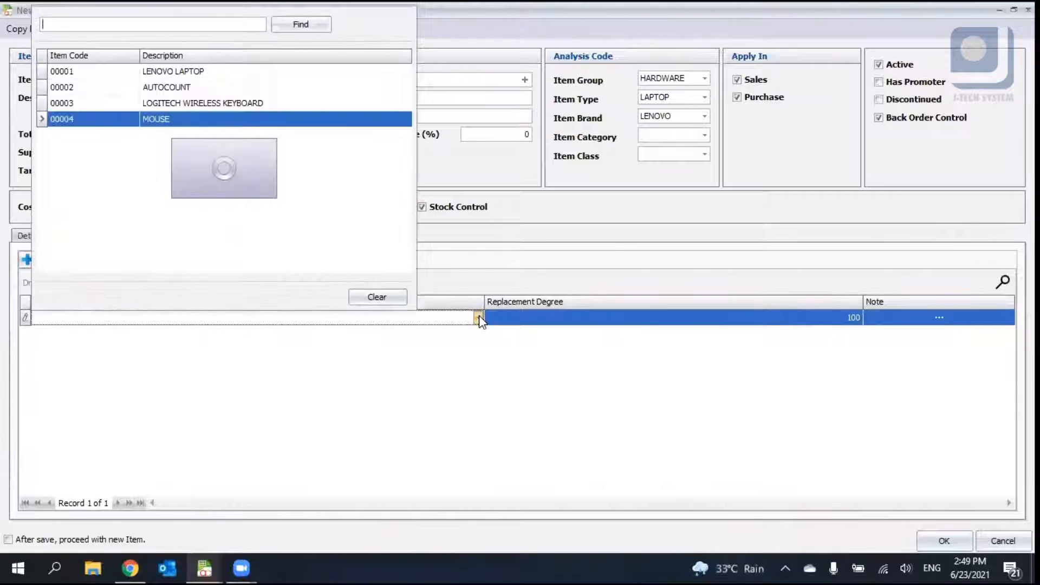
left_click(479, 317)
left_click(479, 316)
left_click(479, 317)
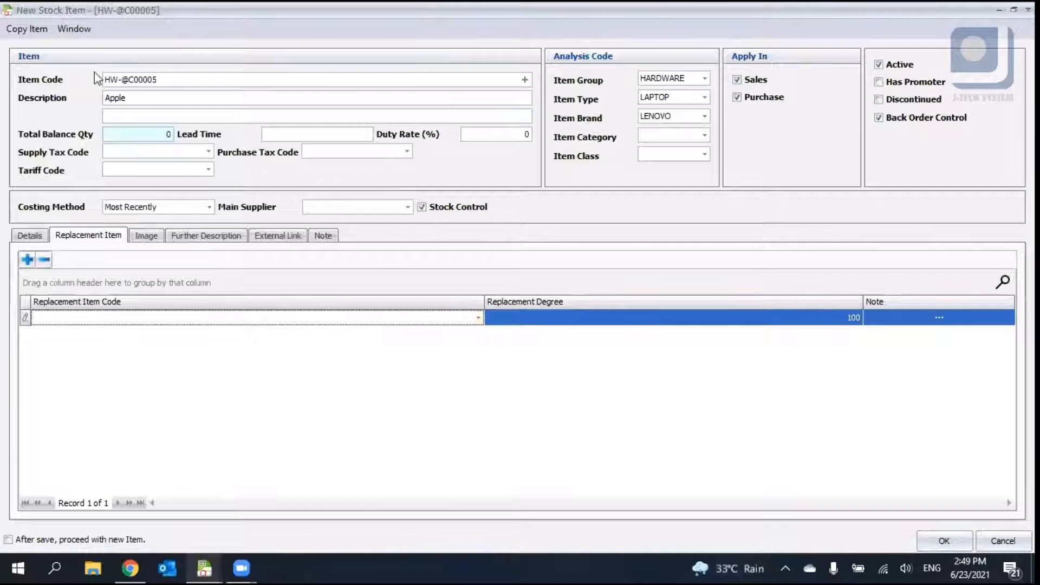
left_click(137, 96)
left_click_drag(137, 97, 115, 98)
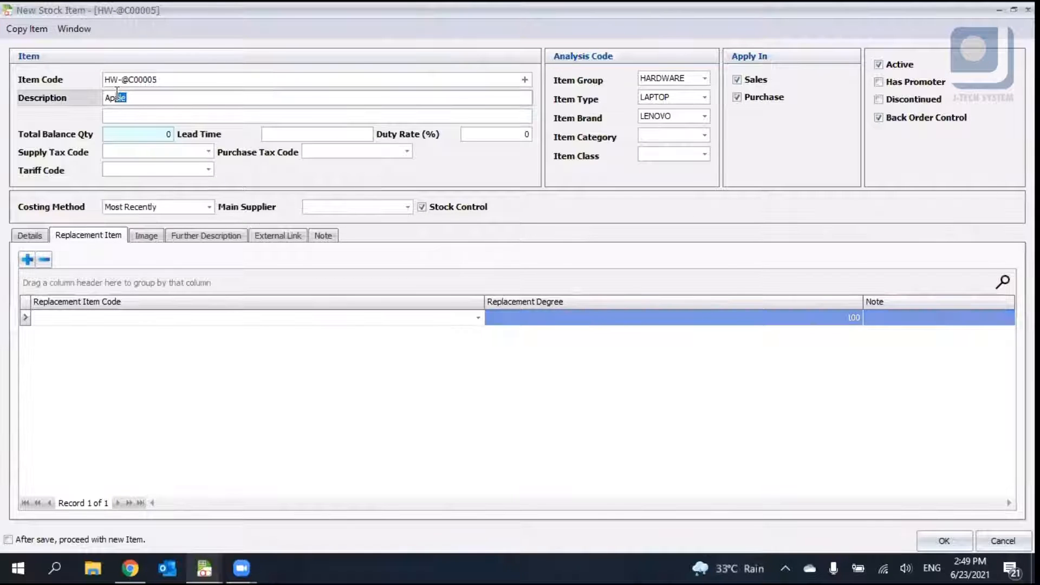
left_click(156, 80)
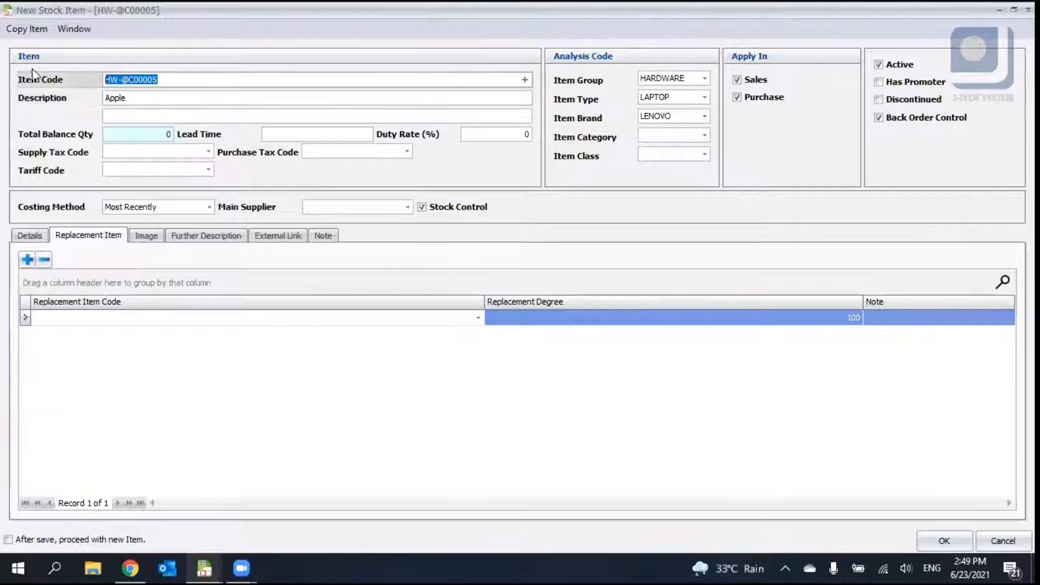
left_click(476, 318)
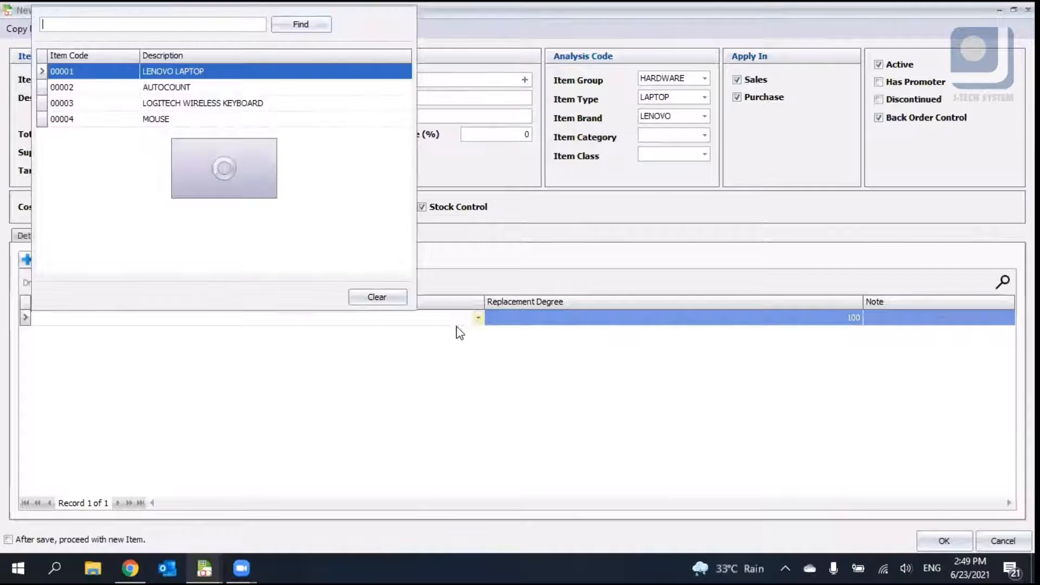
left_click(526, 243)
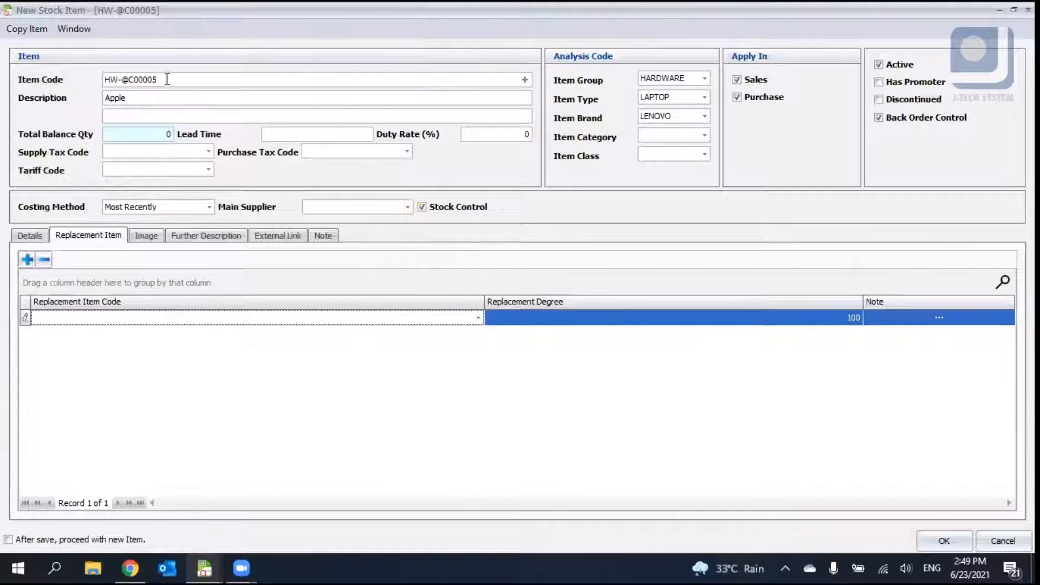
left_click_drag(166, 80, 100, 71)
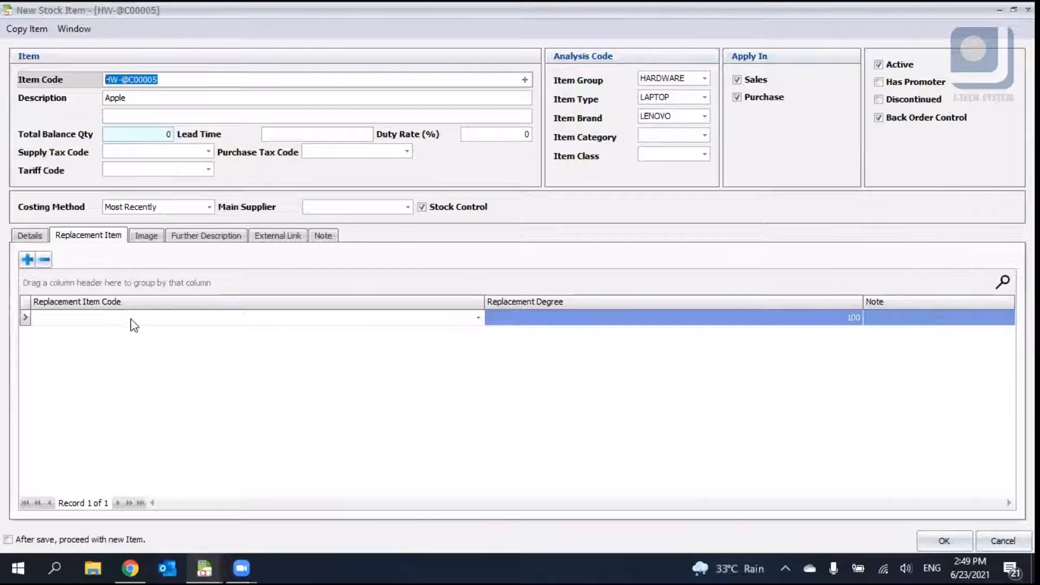
left_click(162, 335)
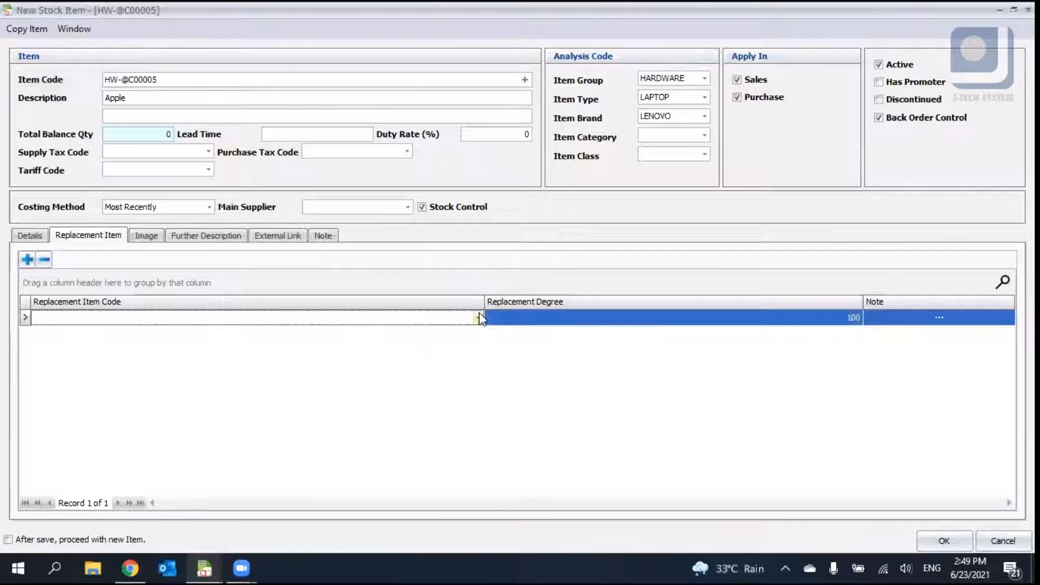
left_click(479, 317)
left_click(155, 336)
left_click(30, 235)
left_click(106, 236)
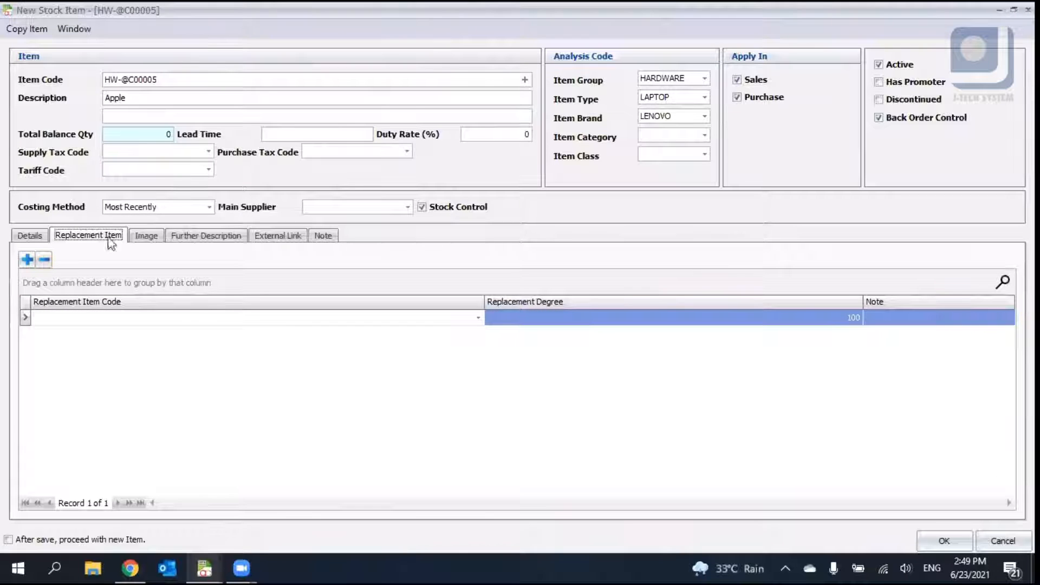
- Examine the Image and Further Description tabs and the item's description fields
left_click(146, 236)
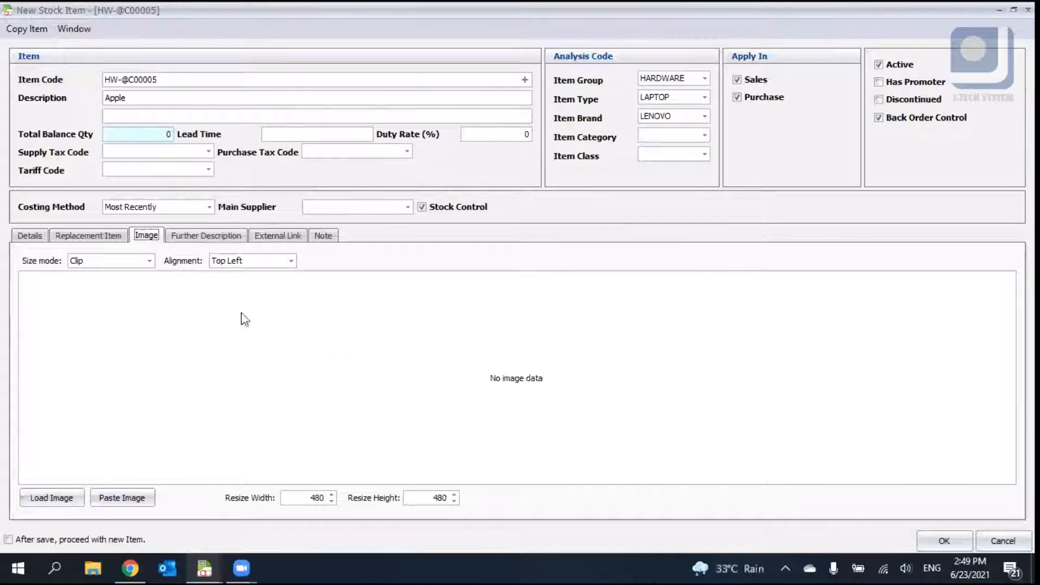
left_click(215, 238)
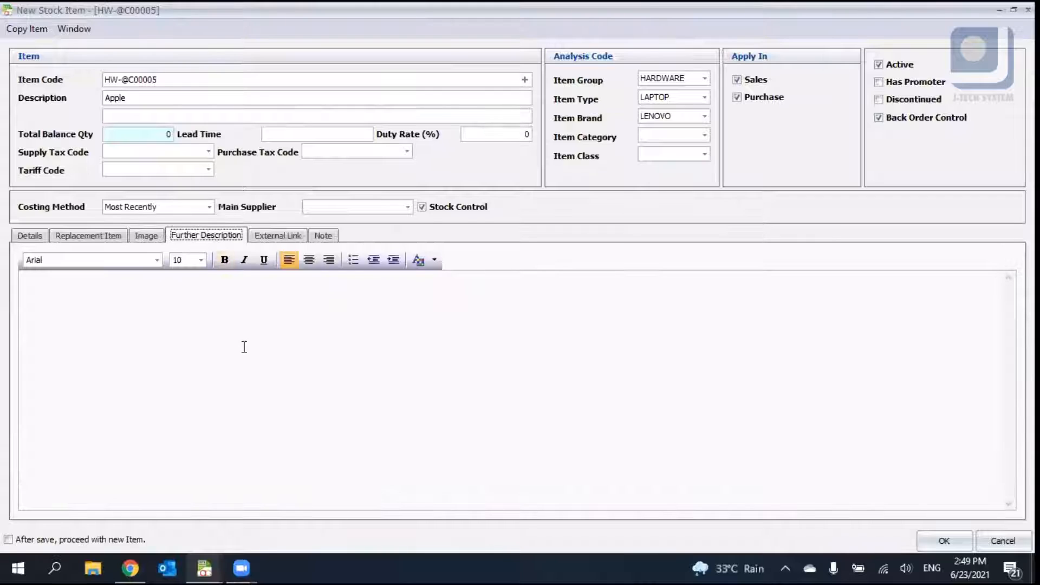
left_click(126, 98)
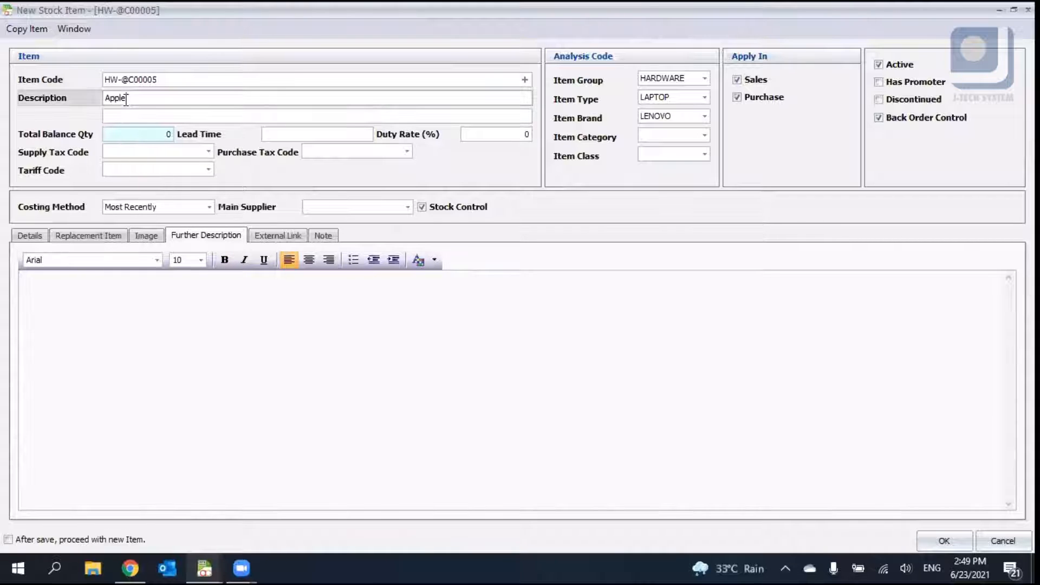
left_click(127, 114)
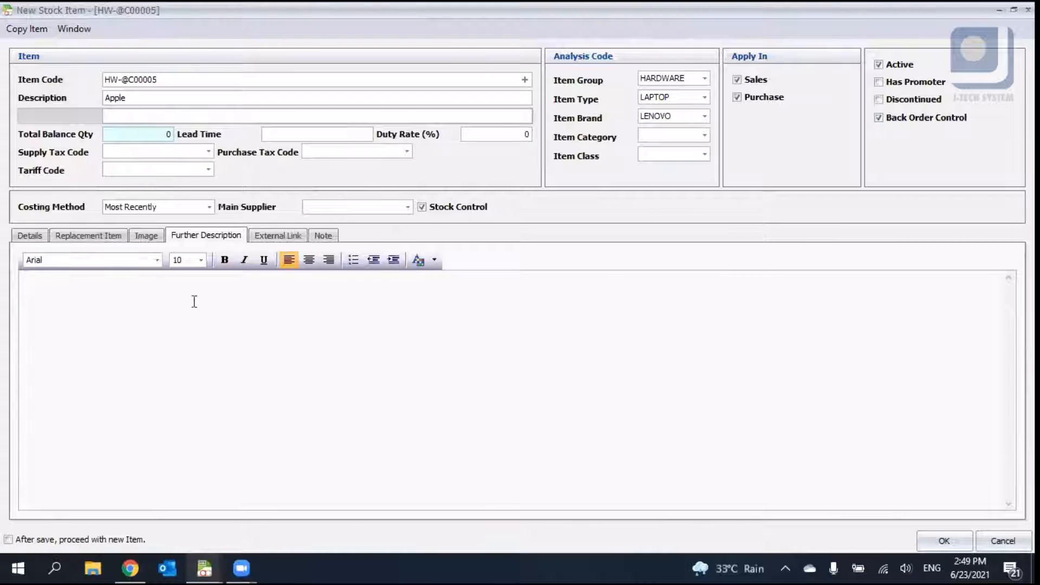
left_click(182, 349)
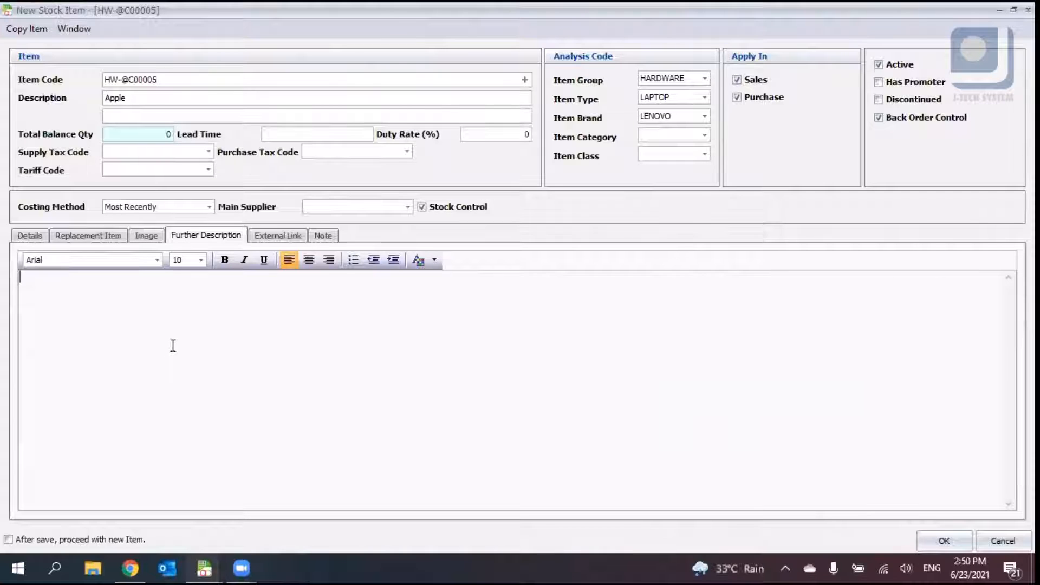
- Open the Add Links file dialog on the External Link tab and cancel it twice
left_click(274, 237)
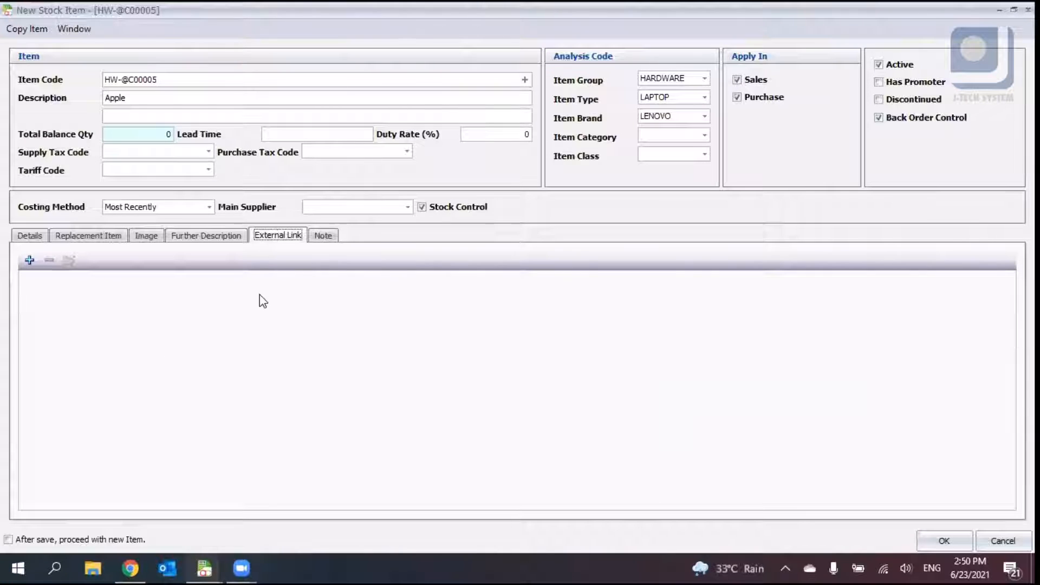
left_click(30, 261)
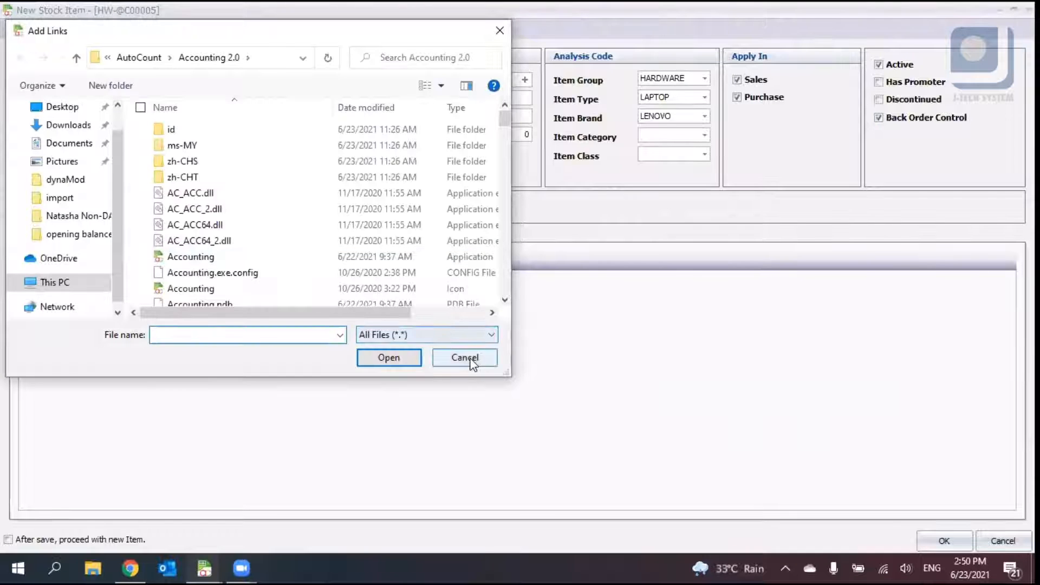
left_click(467, 360)
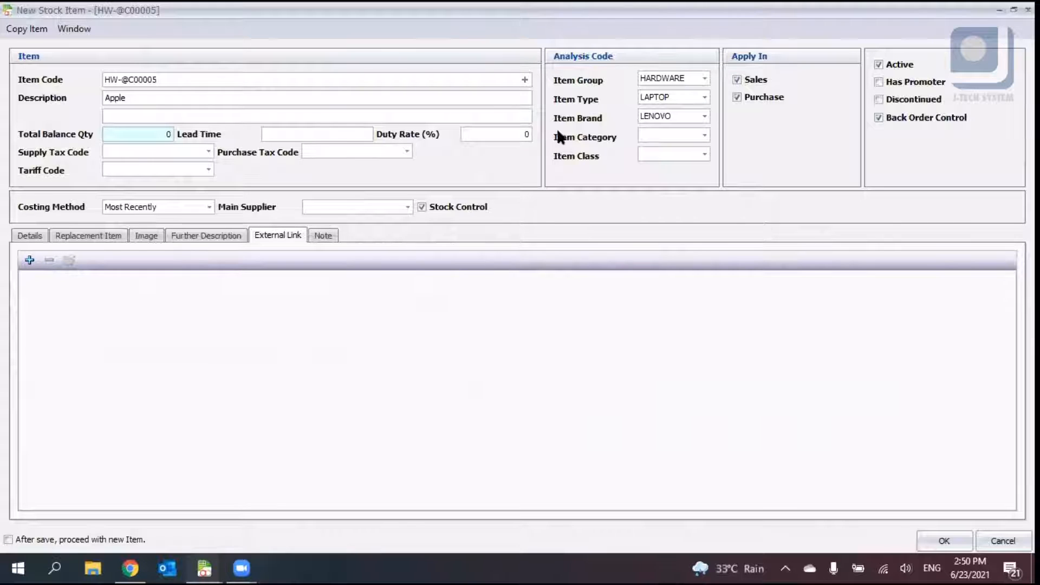
left_click(29, 260)
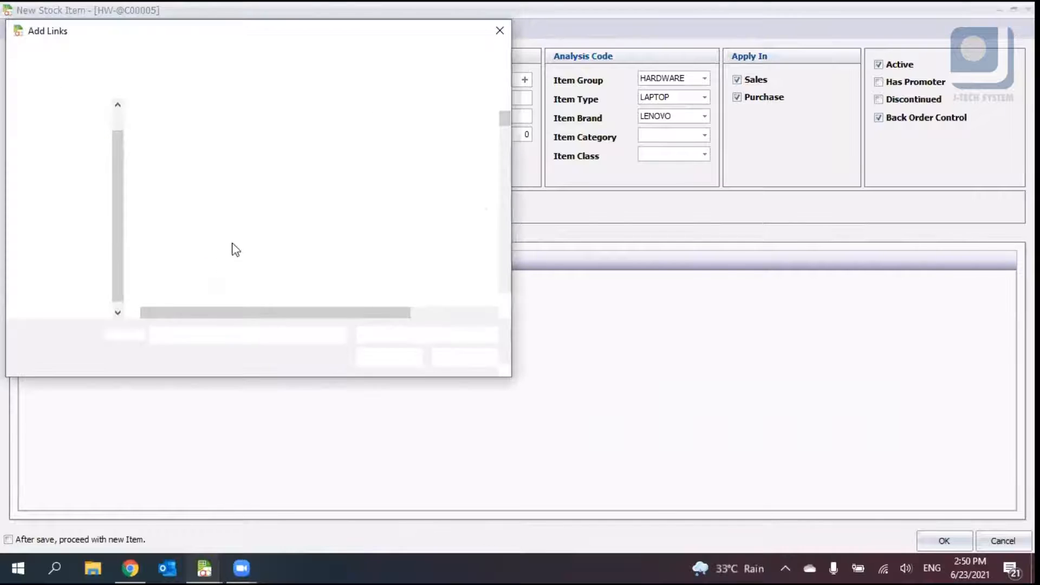
left_click(454, 358)
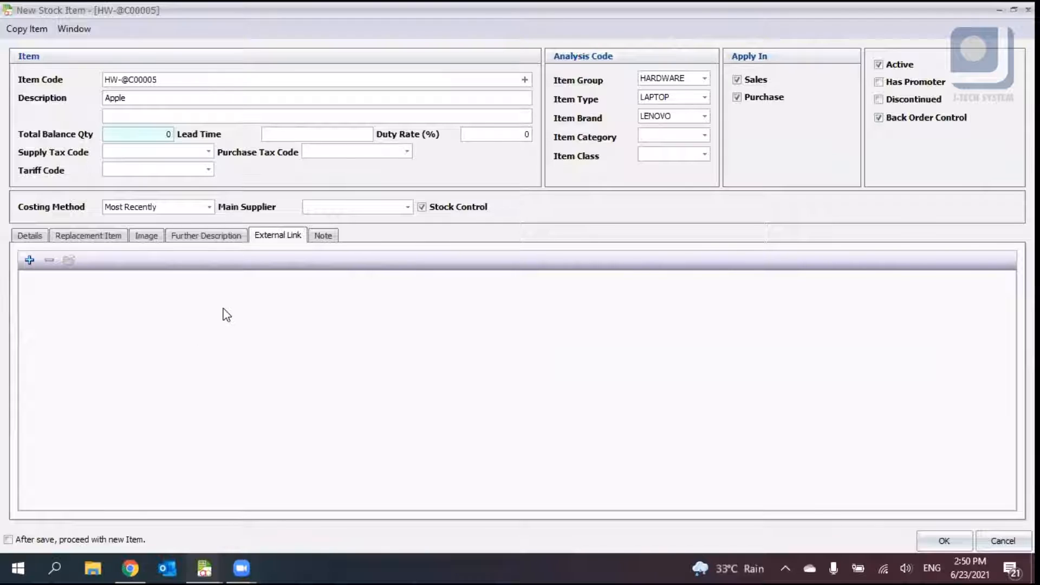
- Examine the Note tab and return to the Details tab
left_click(319, 237)
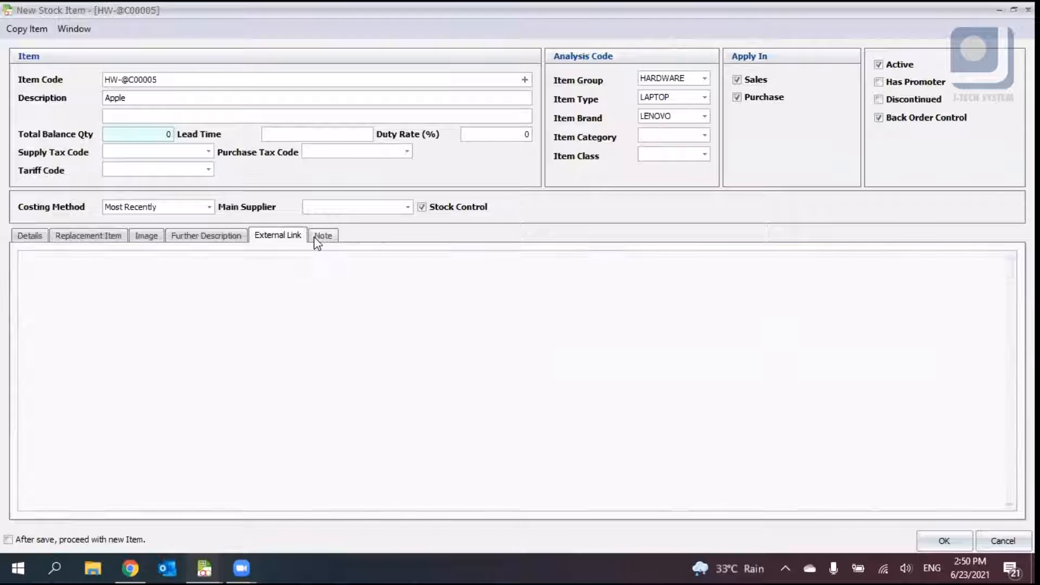
left_click(476, 301)
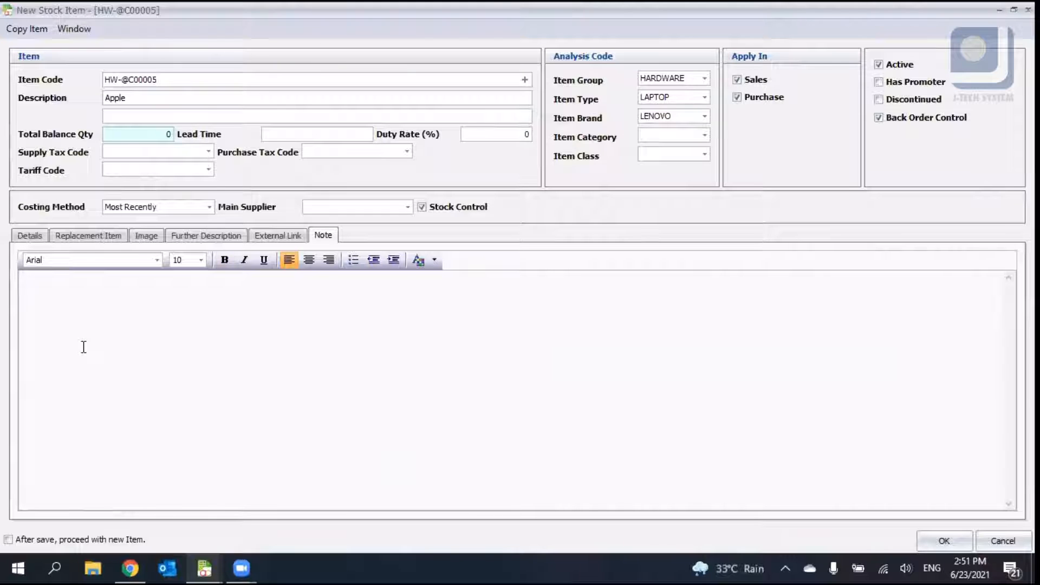
left_click(203, 239)
left_click(323, 236)
left_click(29, 235)
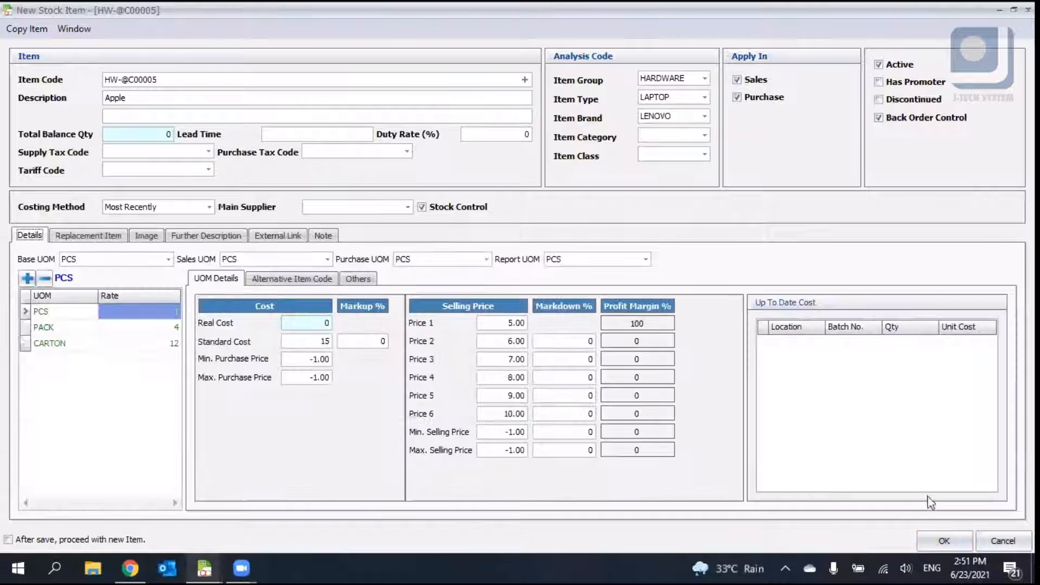
- Try saving the item and delete the empty replacement item row
left_click(944, 540)
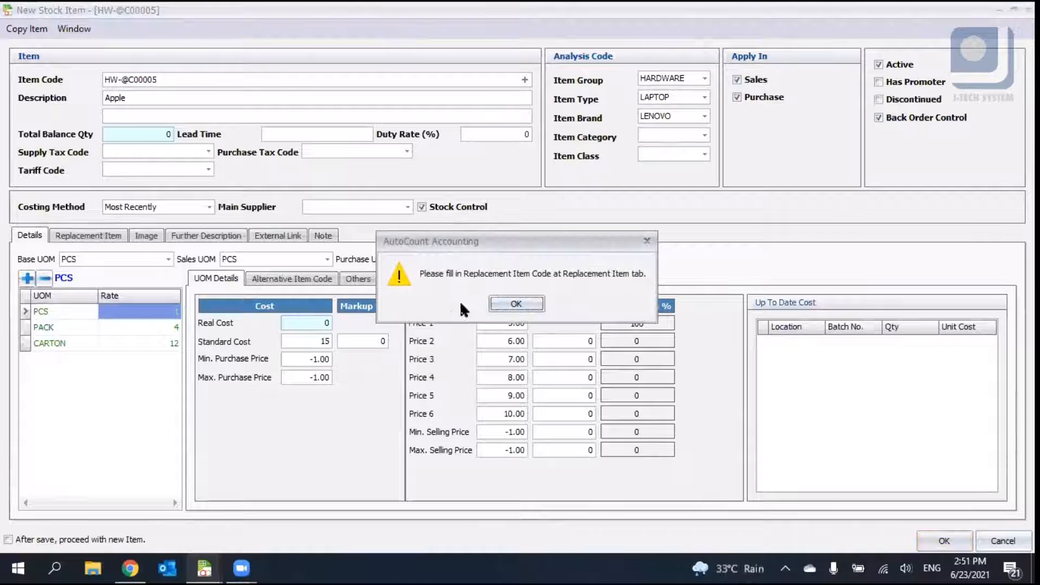
left_click(503, 303)
left_click(44, 259)
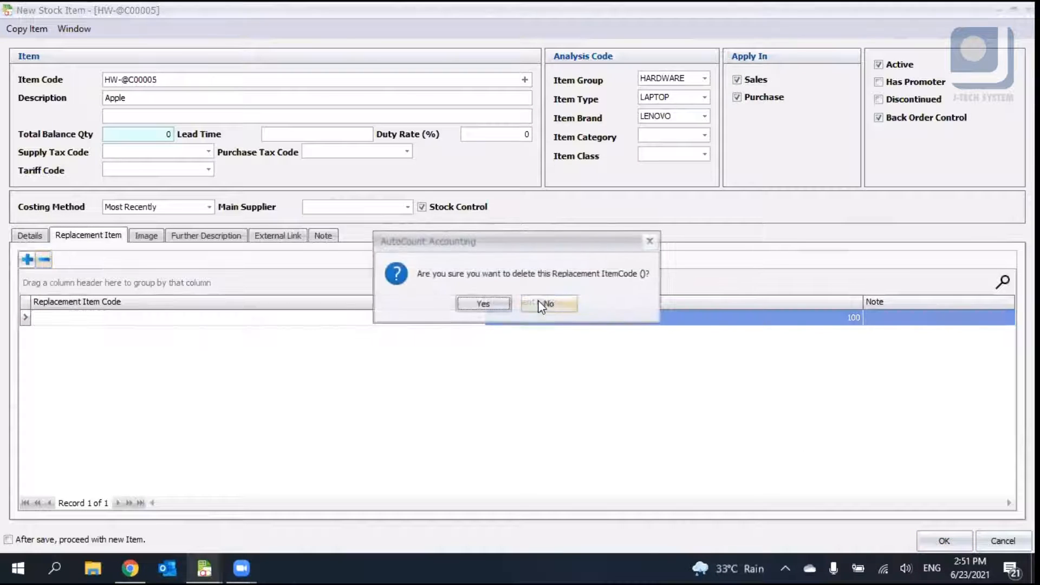
left_click(479, 304)
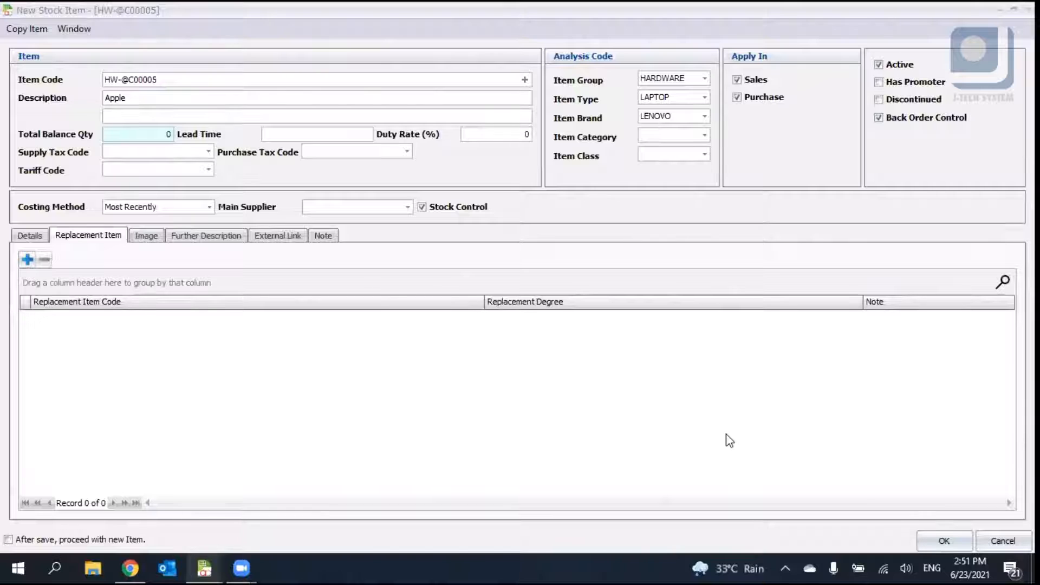
- Set the PCS unit's standard cost to 3 and save the stock item
left_click(943, 542)
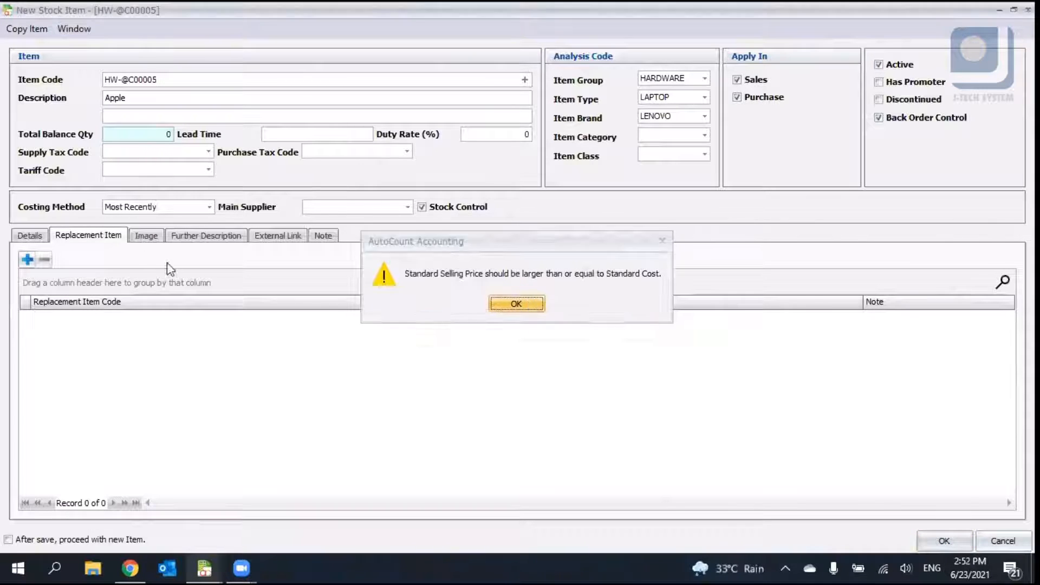
left_click(529, 303)
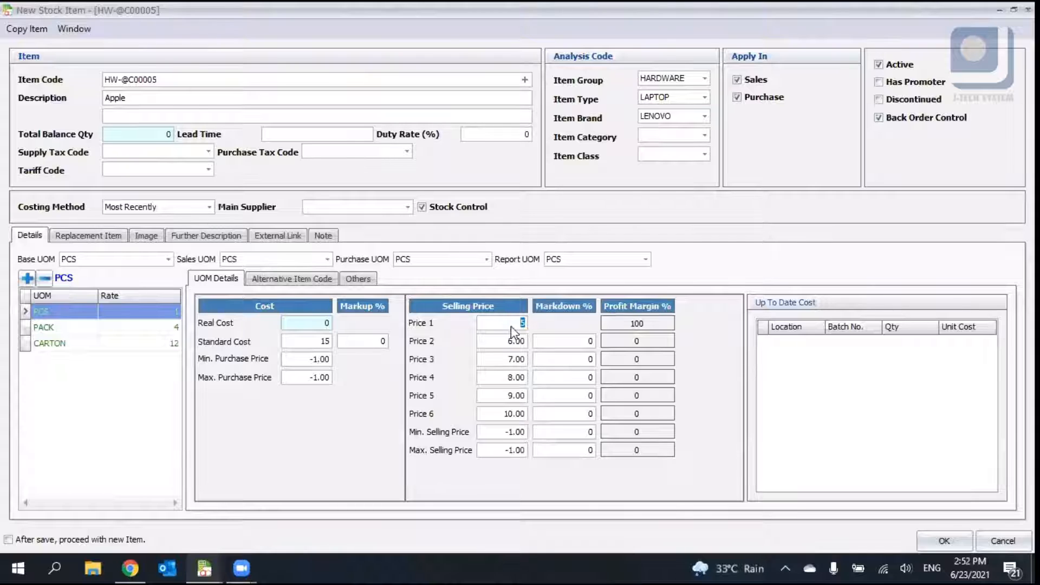
left_click(944, 540)
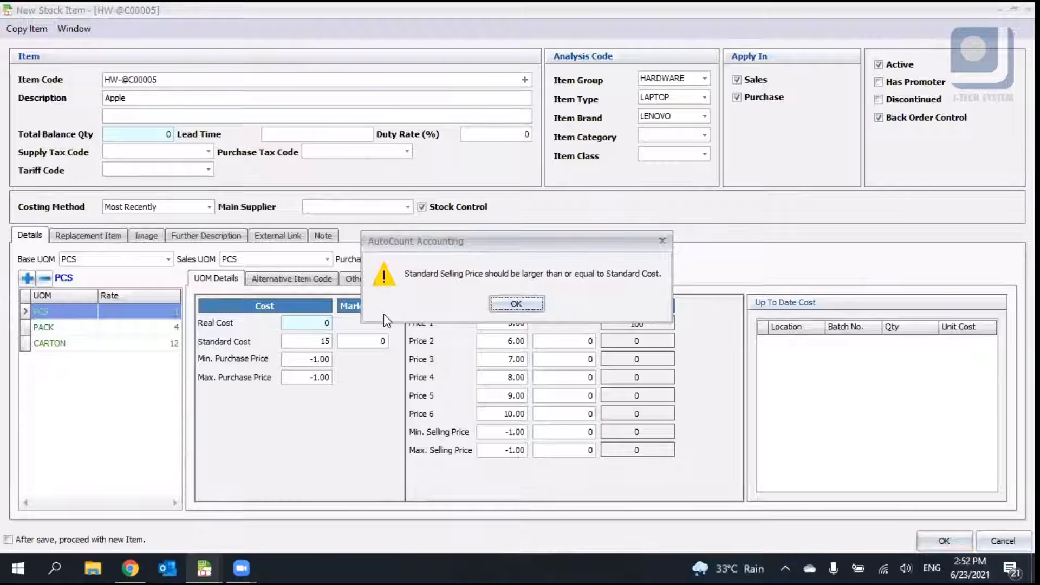
left_click(501, 308)
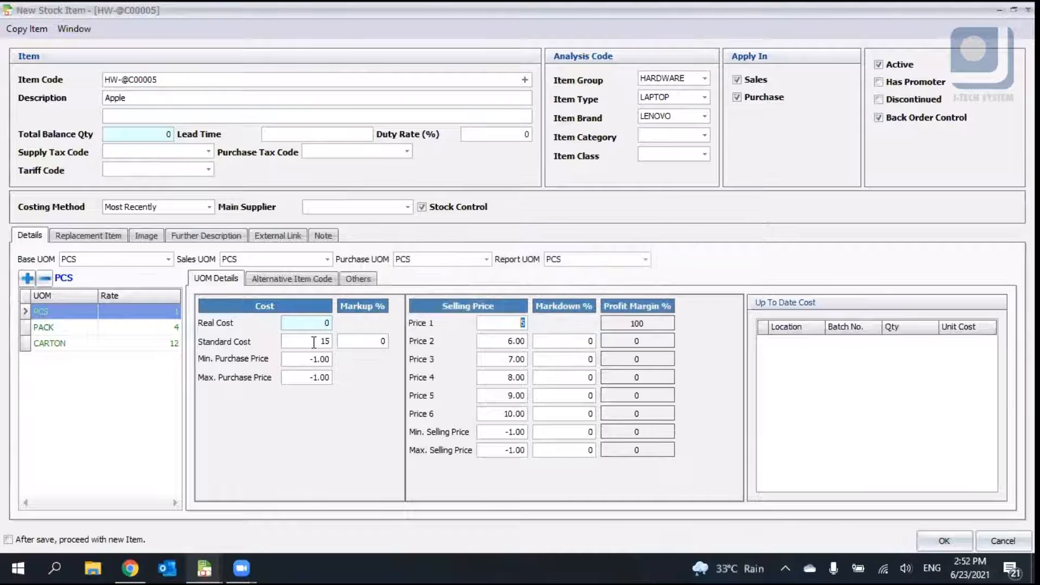
key("BackSpace")
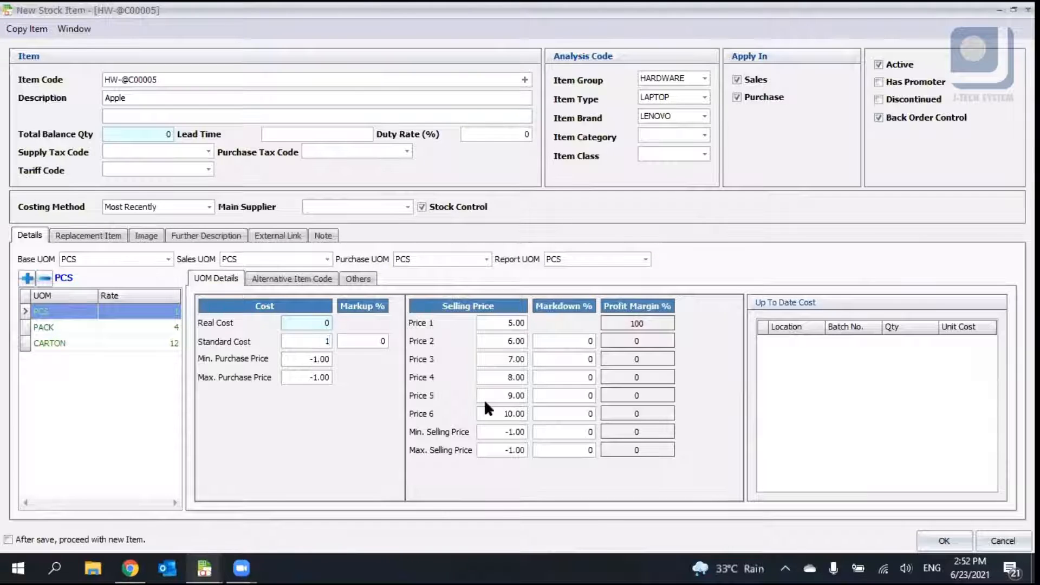
key("BackSpace")
type("3")
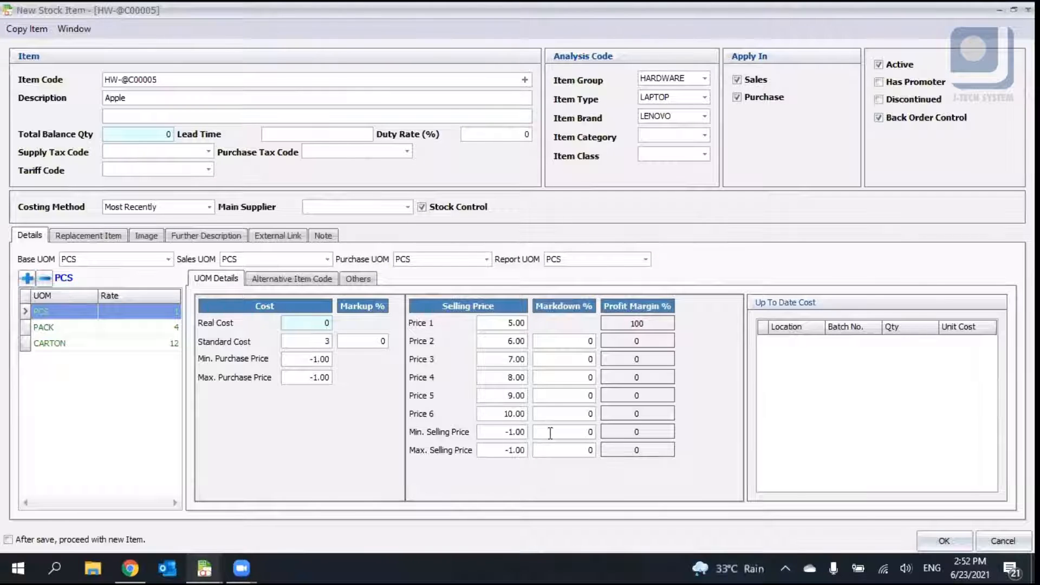
left_click(945, 541)
left_click(493, 313)
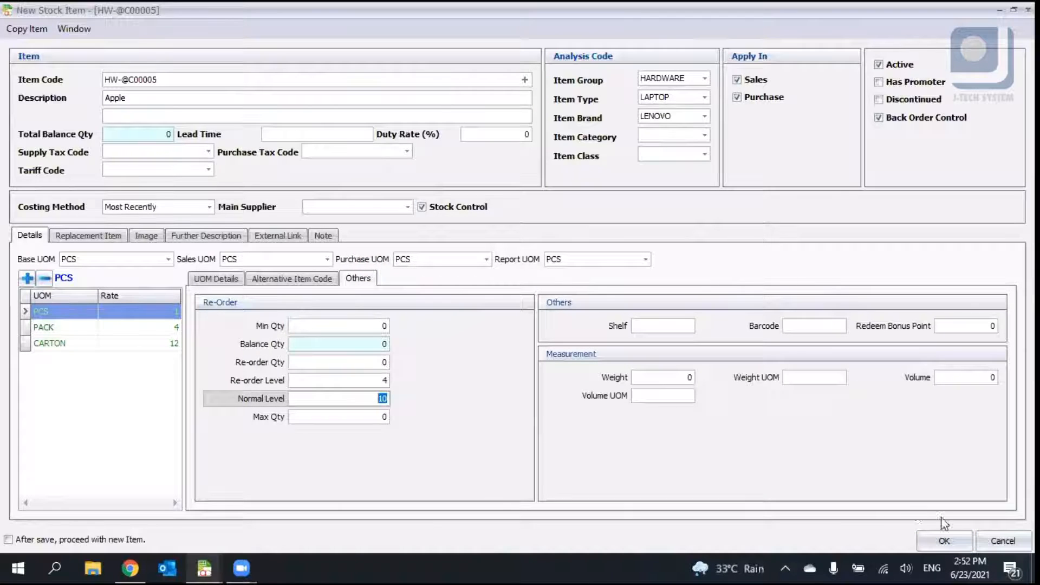
- Save the stock item without correcting the re-order level warning
left_click(944, 540)
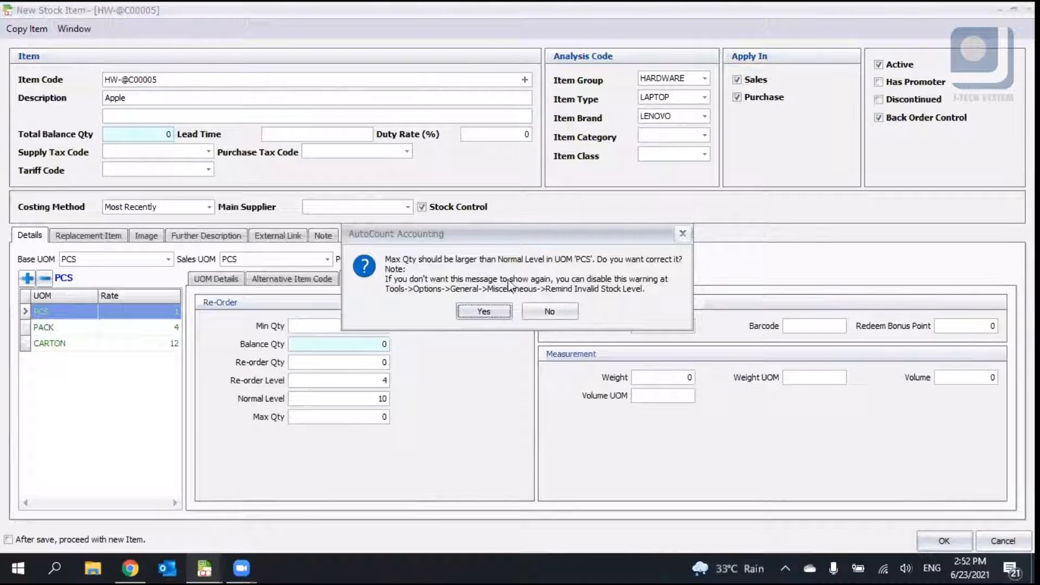
left_click(549, 312)
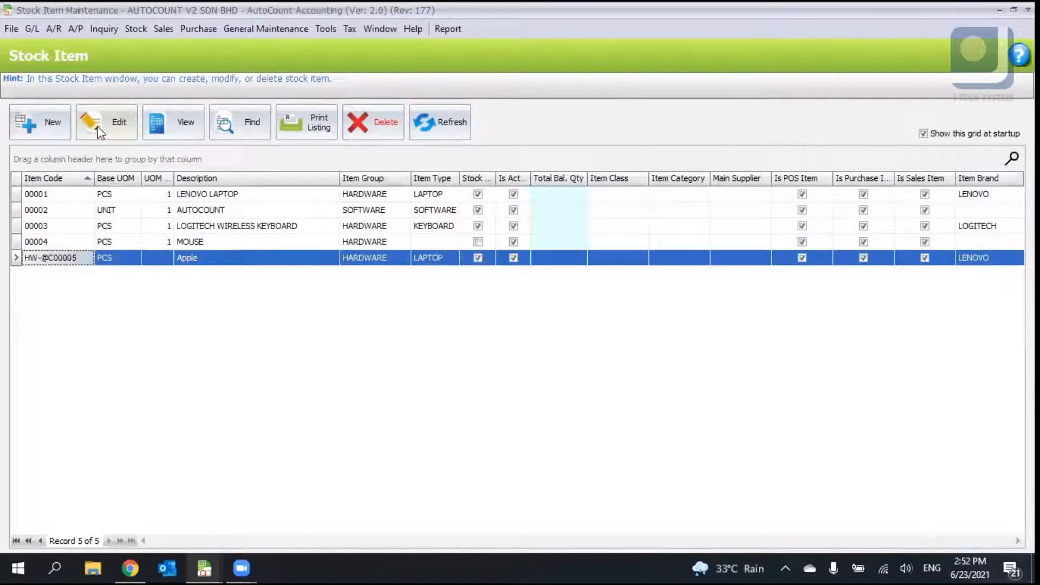
left_click(99, 131)
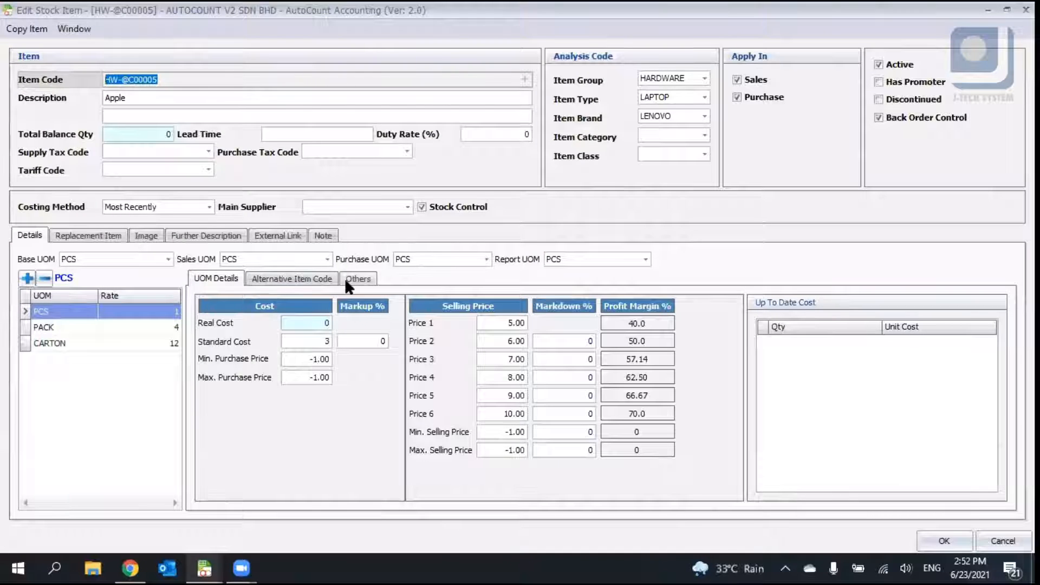
- Set the PCS unit's Max Qty to 25 on the Others tab and save the stock item
left_click(351, 278)
left_click(376, 397)
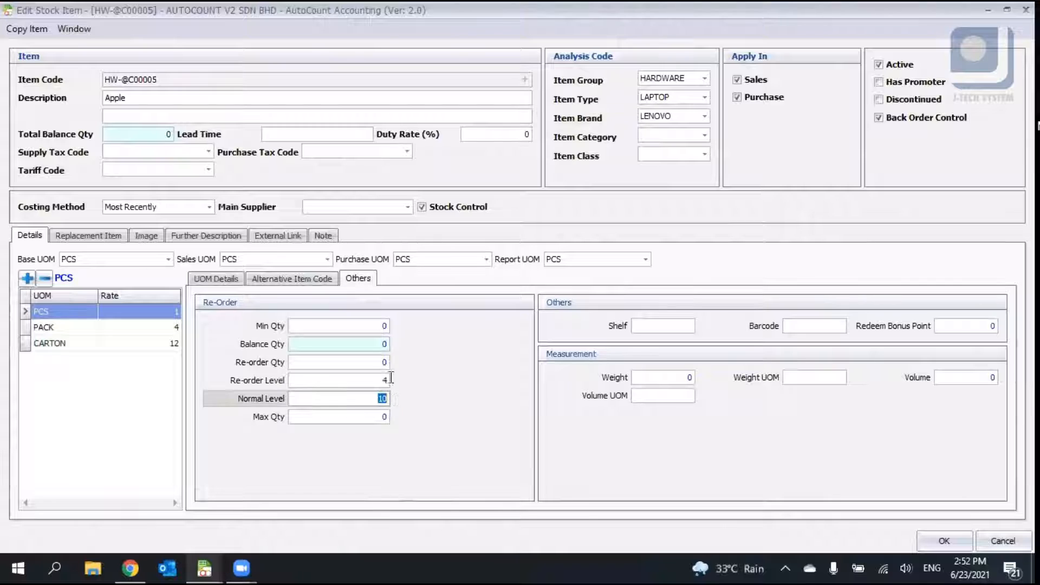
left_click(365, 323)
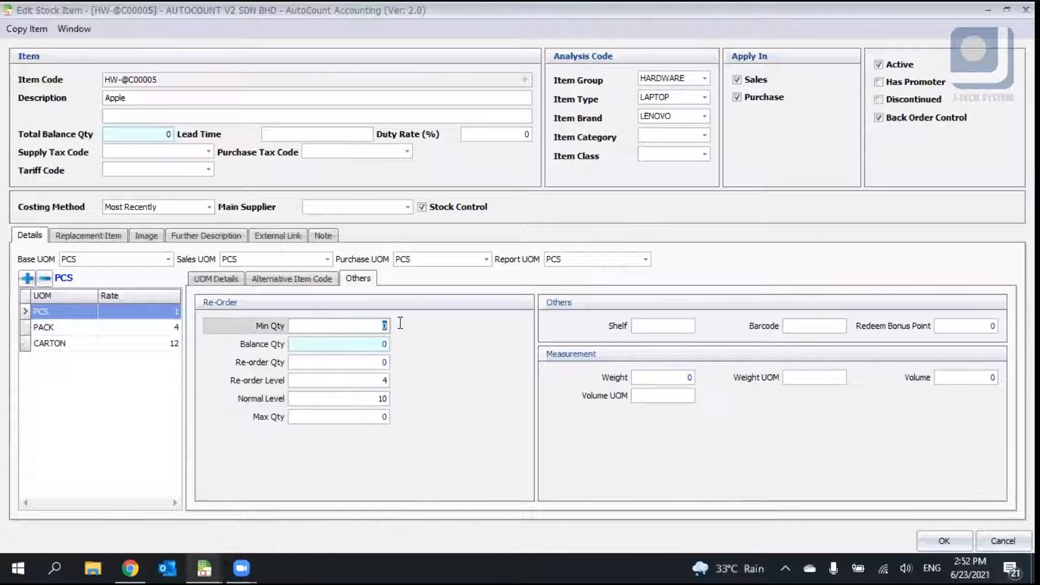
left_click(381, 418)
left_click(377, 398)
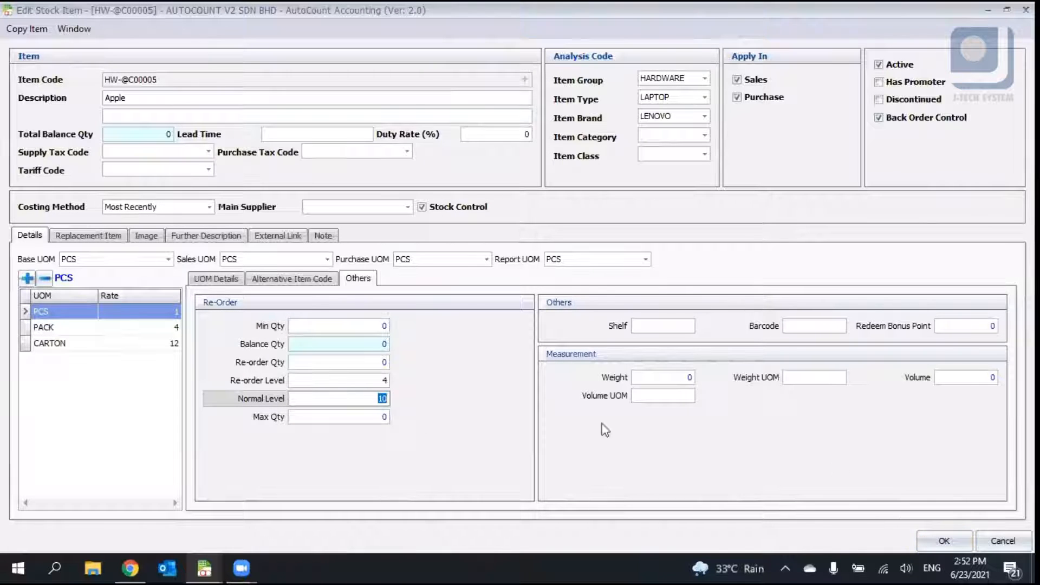
key("Tab")
type("2")
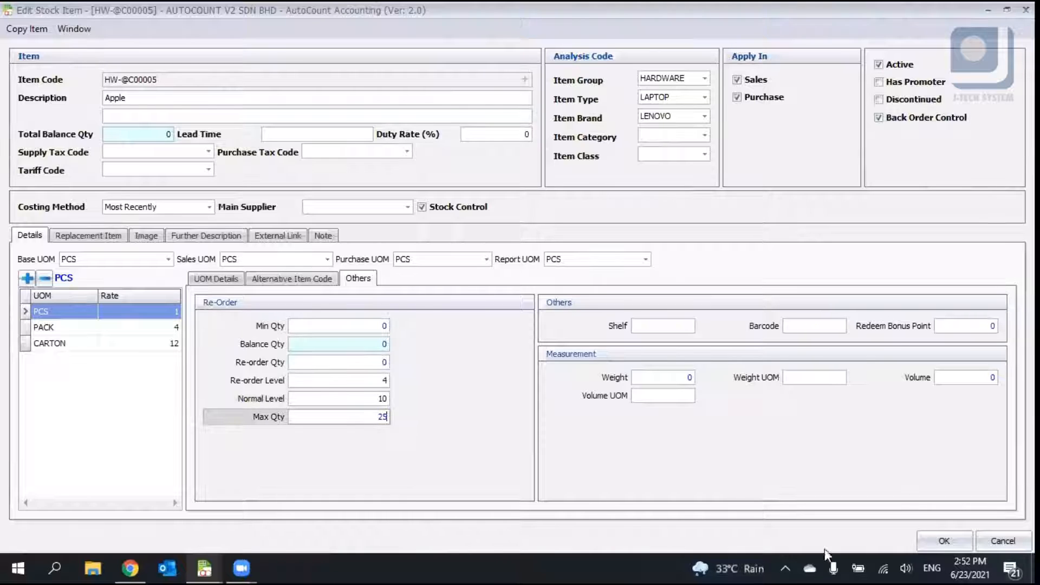
type("5")
left_click(942, 539)
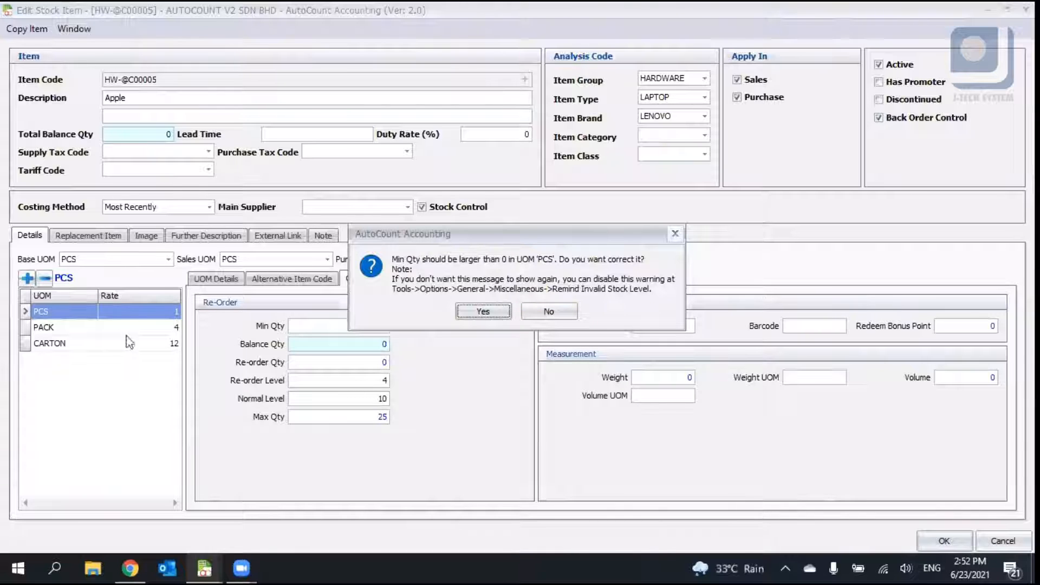
left_click(553, 307)
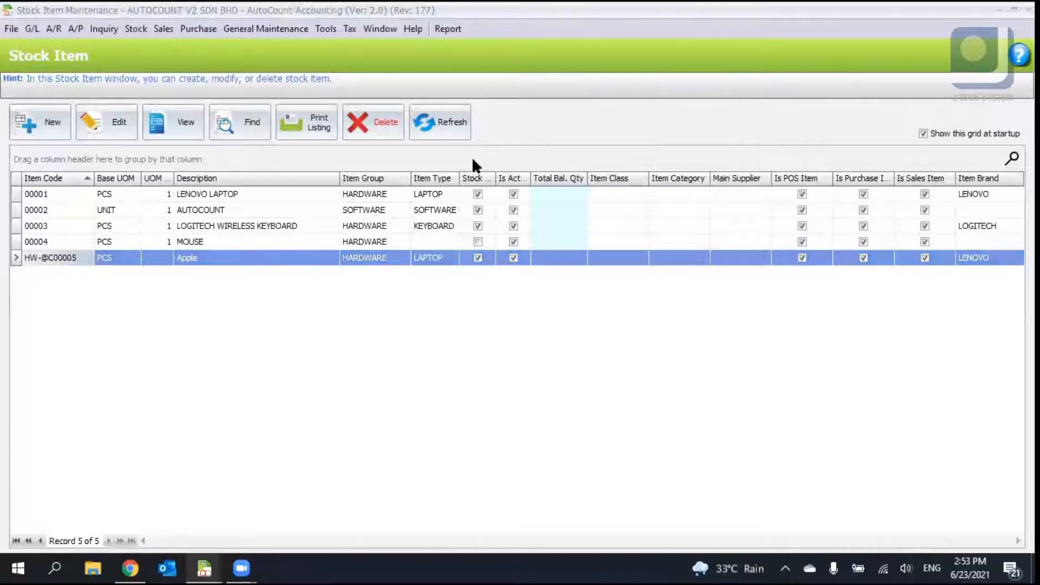
- Open Stock Item Type Maintenance and start a new item type, then cancel it
left_click(135, 29)
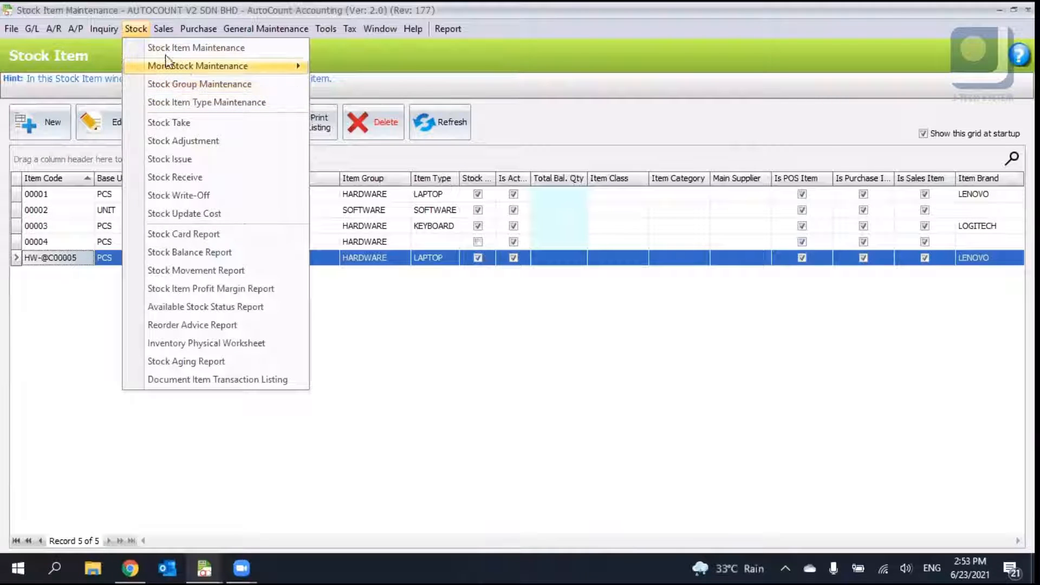
left_click(136, 30)
left_click(136, 30)
left_click(187, 49)
left_click(129, 29)
mouse_move(204, 69)
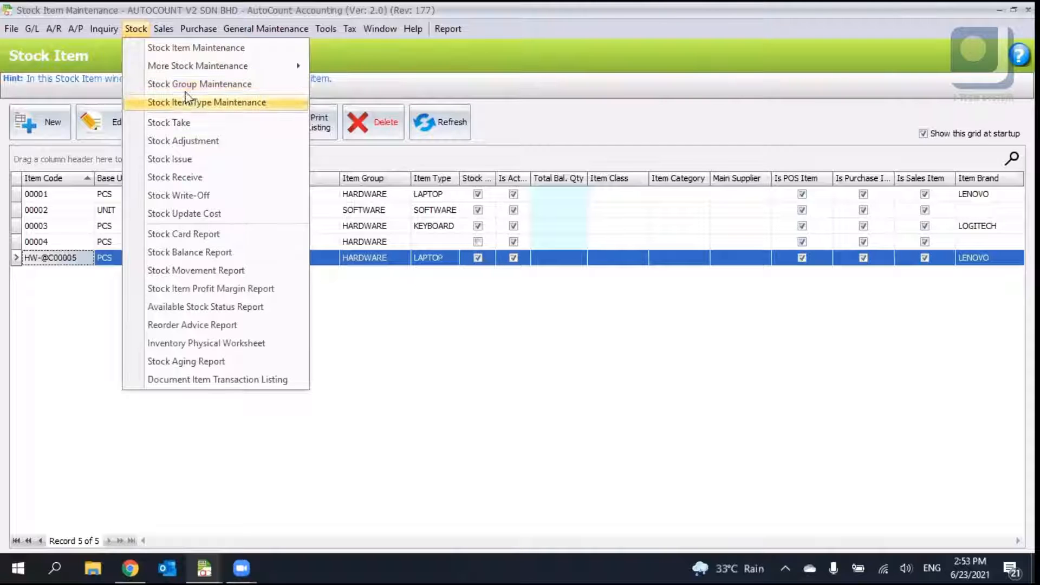
left_click(196, 100)
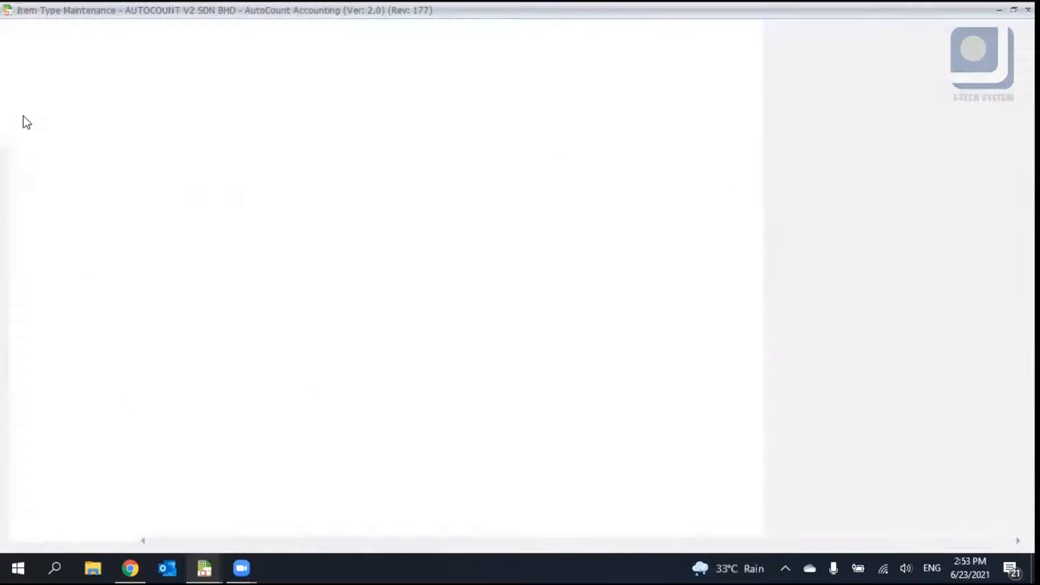
left_click(32, 123)
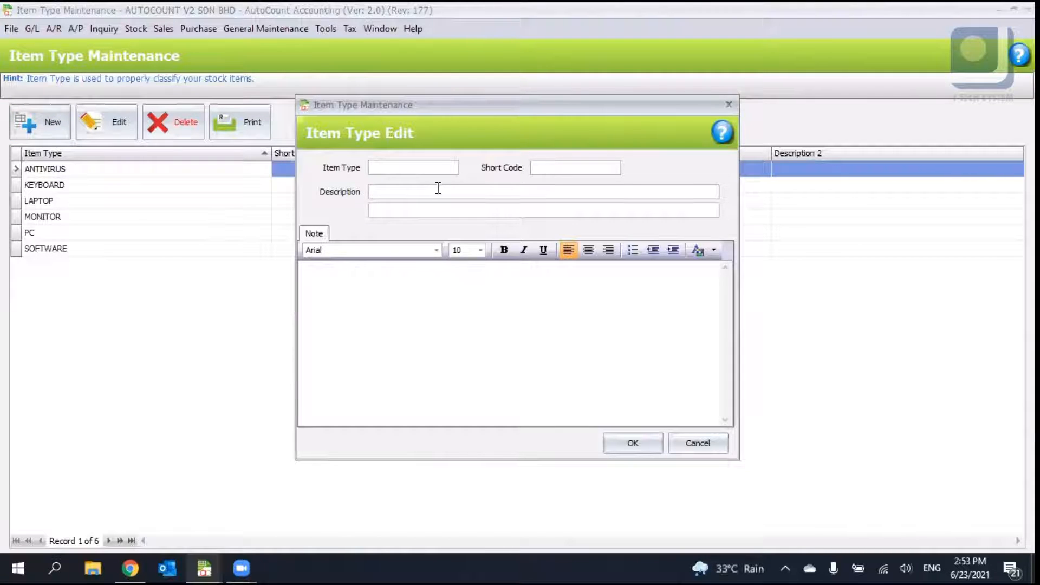
left_click(697, 445)
- Open Item Category Maintenance, start and cancel a new category, and close the window
left_click(136, 28)
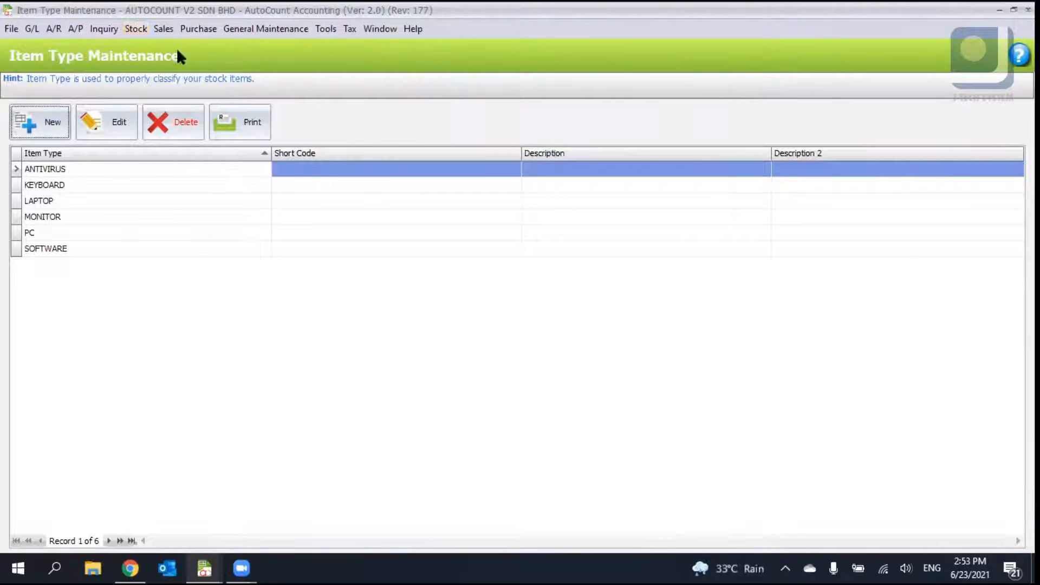
left_click(405, 125)
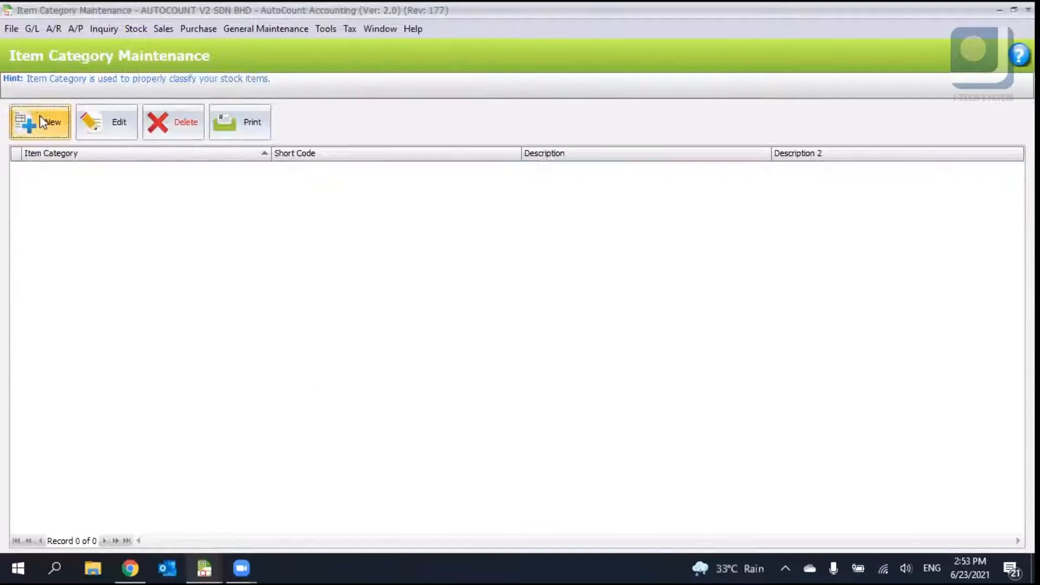
left_click(40, 115)
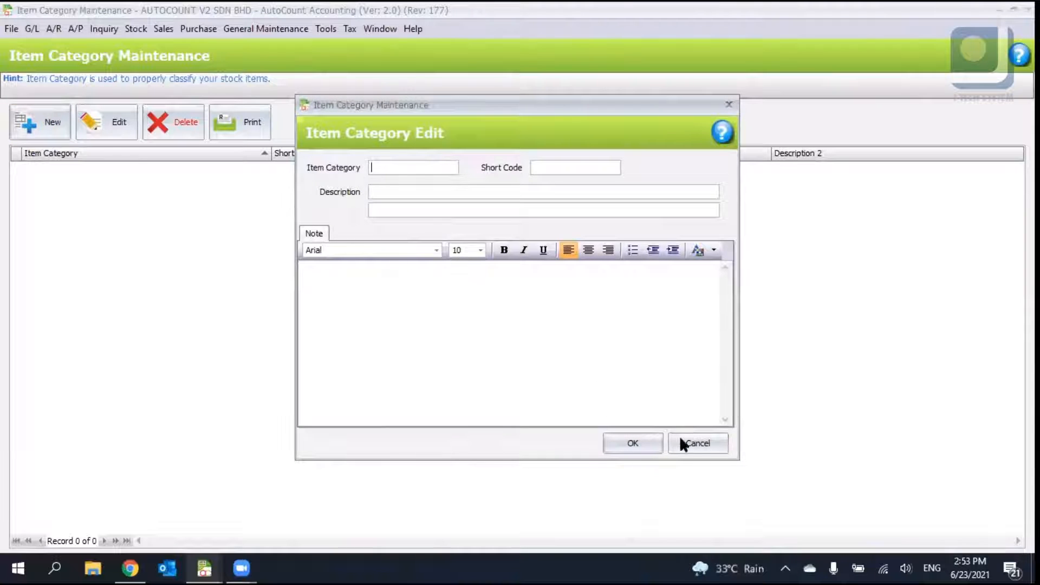
left_click(680, 443)
left_click(1028, 9)
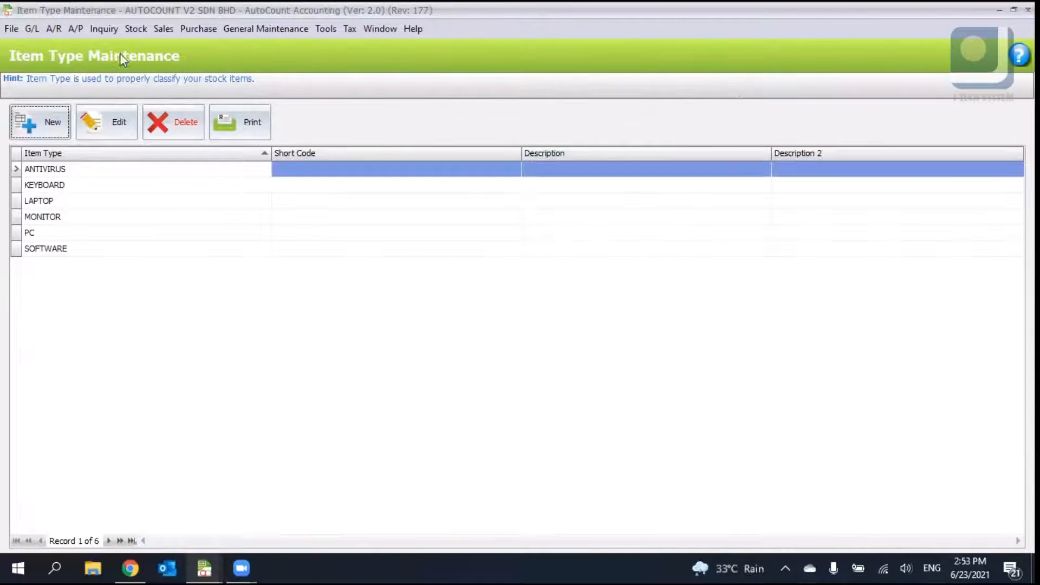
- Edit the HARDWARE stock group and set its Sales Account Code to 500-0002 (SALES - HARDWARE)
left_click(136, 30)
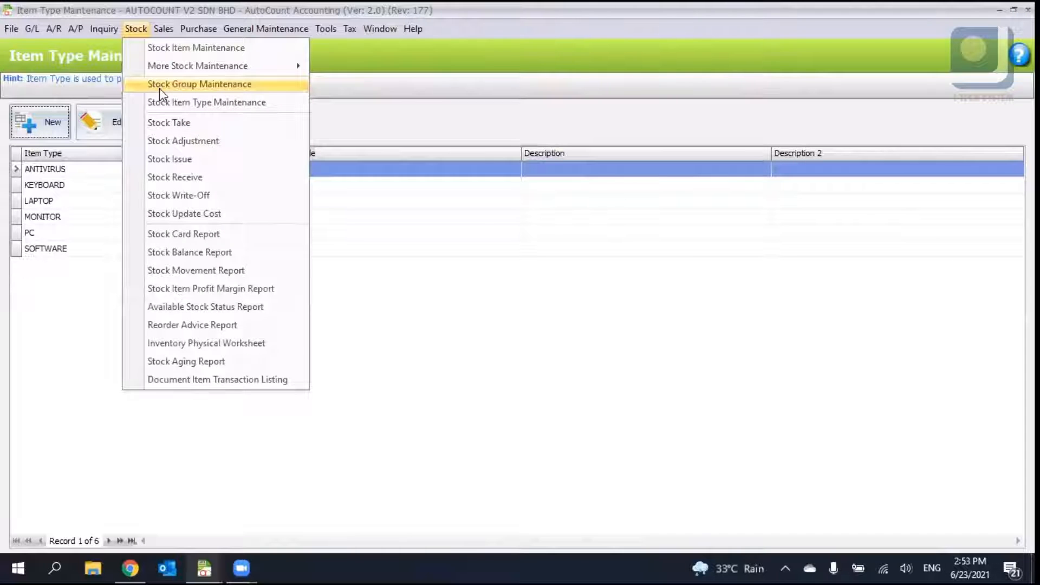
left_click(161, 86)
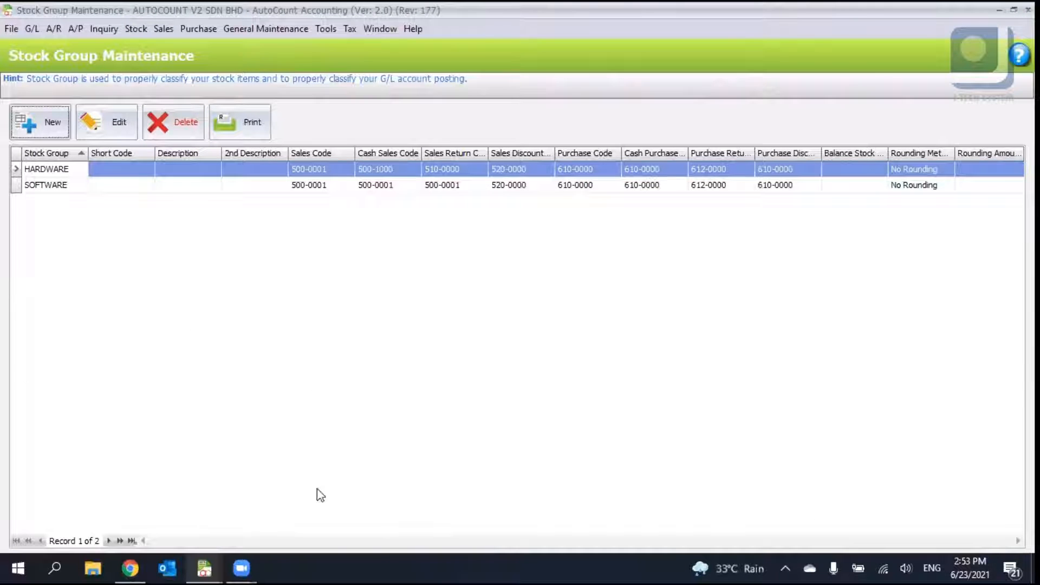
left_click(53, 172)
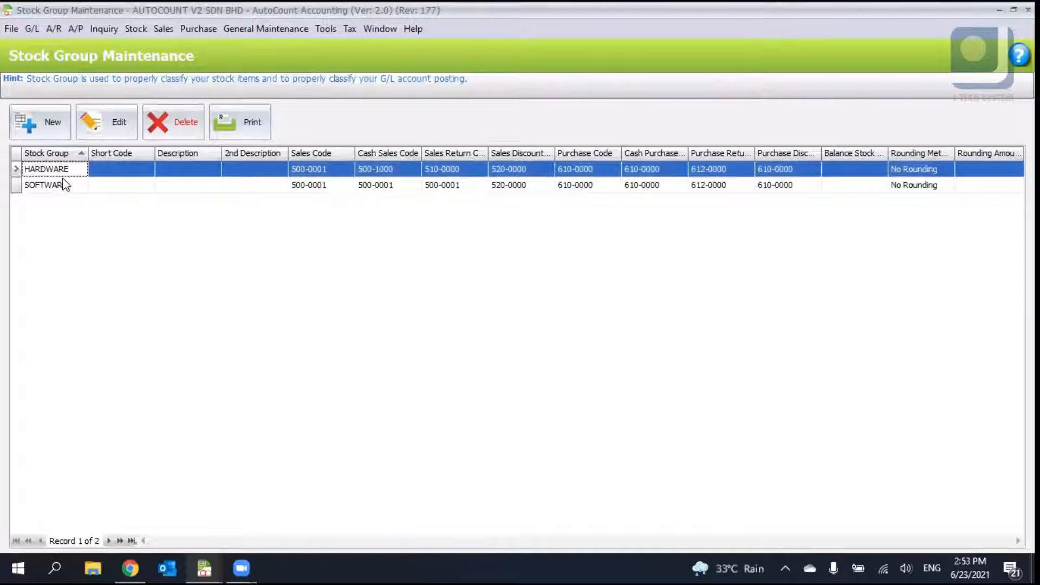
left_click(61, 185)
left_click(76, 171)
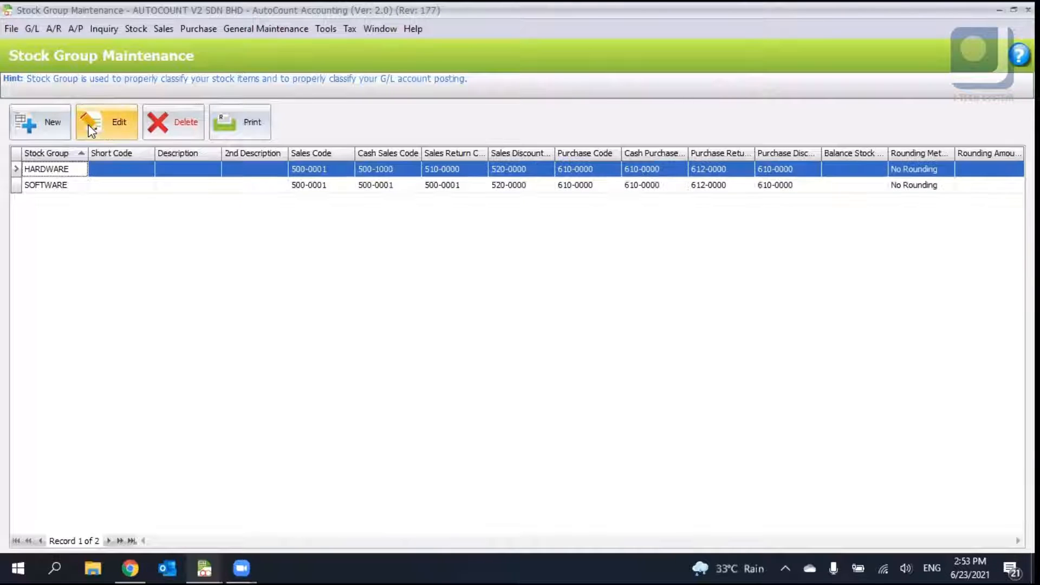
left_click(88, 125)
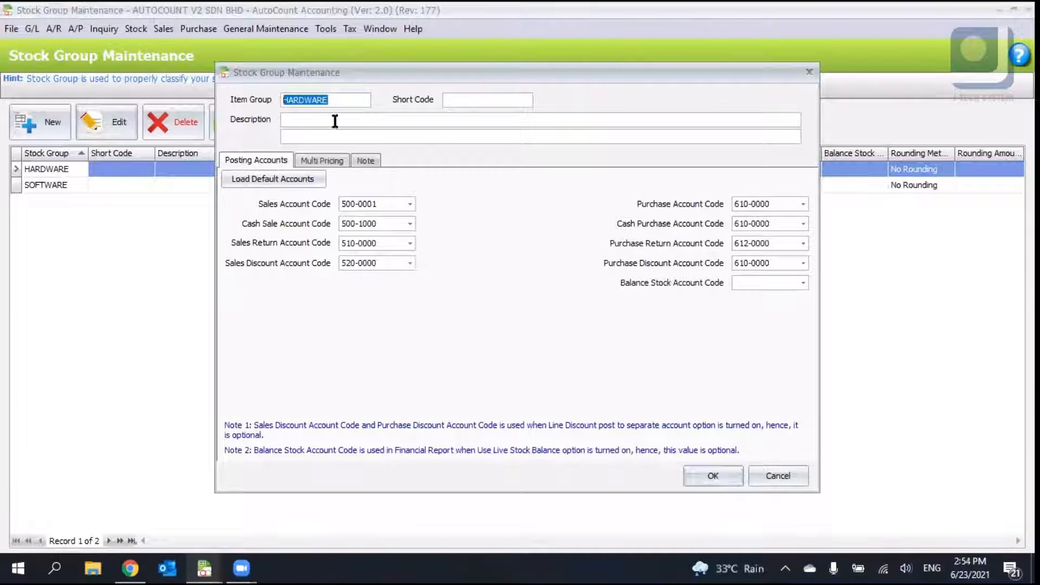
left_click(298, 182)
left_click(410, 204)
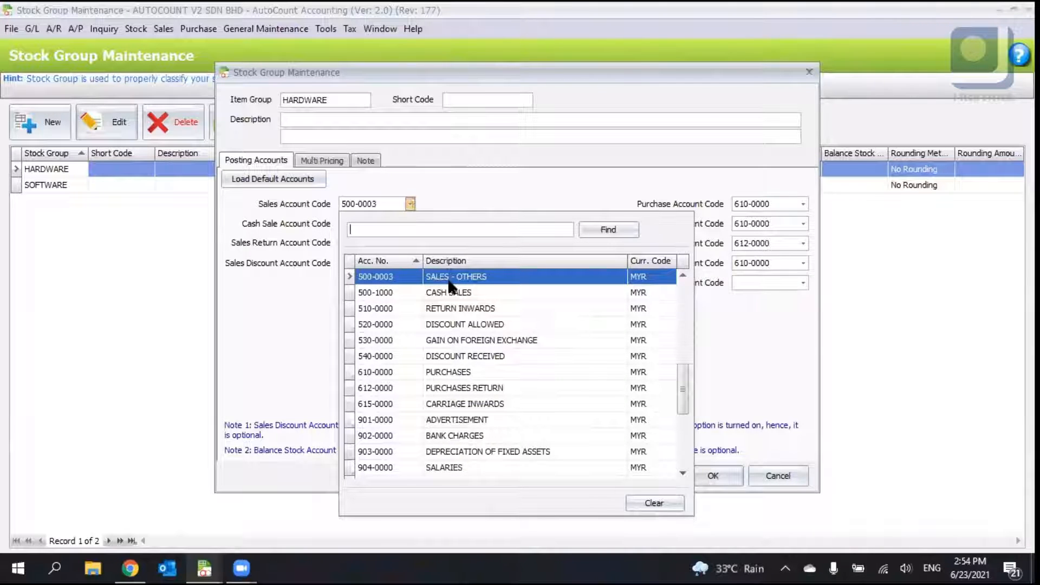
scroll(449, 283, "up", 2)
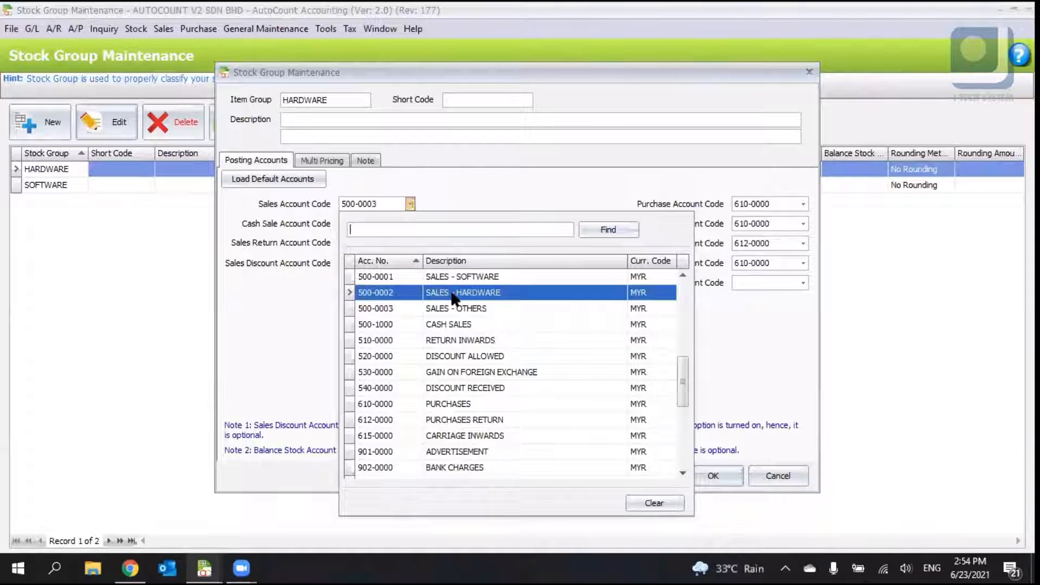
left_click(479, 291)
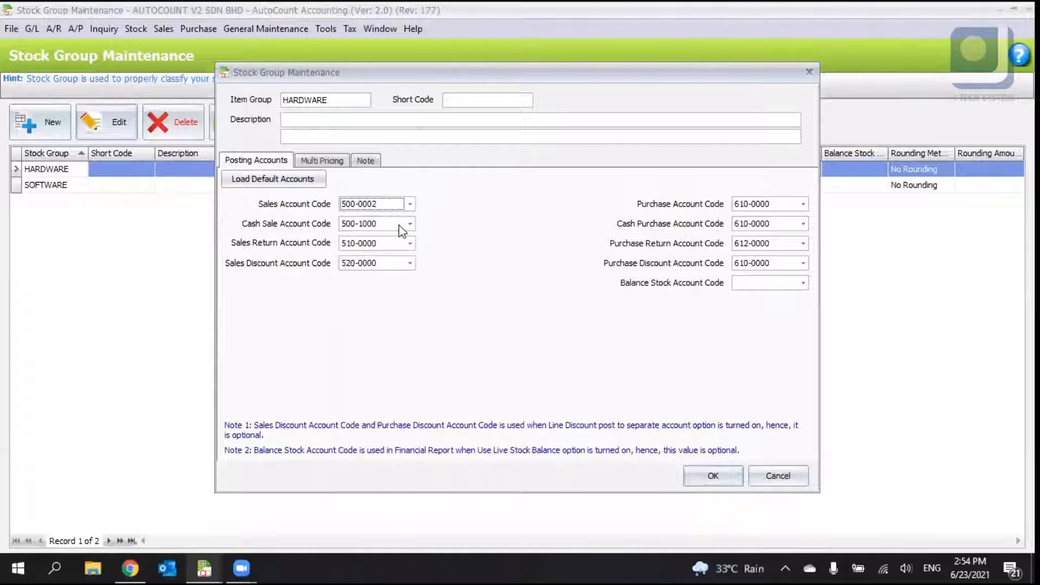
- Browse the group's other posting account lists and save the HARDWARE stock group
left_click(410, 224)
left_click(408, 224)
left_click(409, 244)
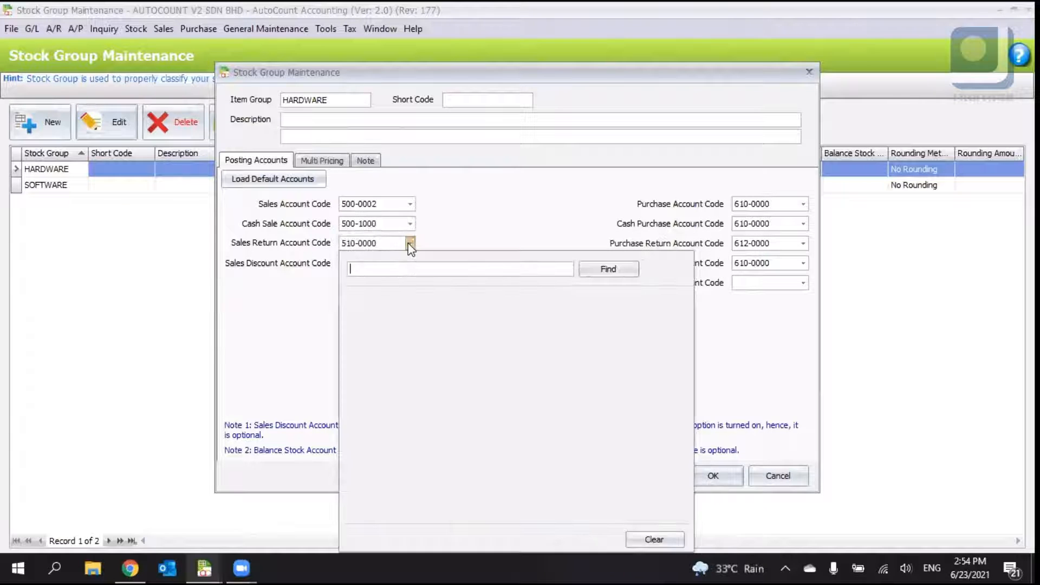
left_click(409, 244)
left_click(407, 264)
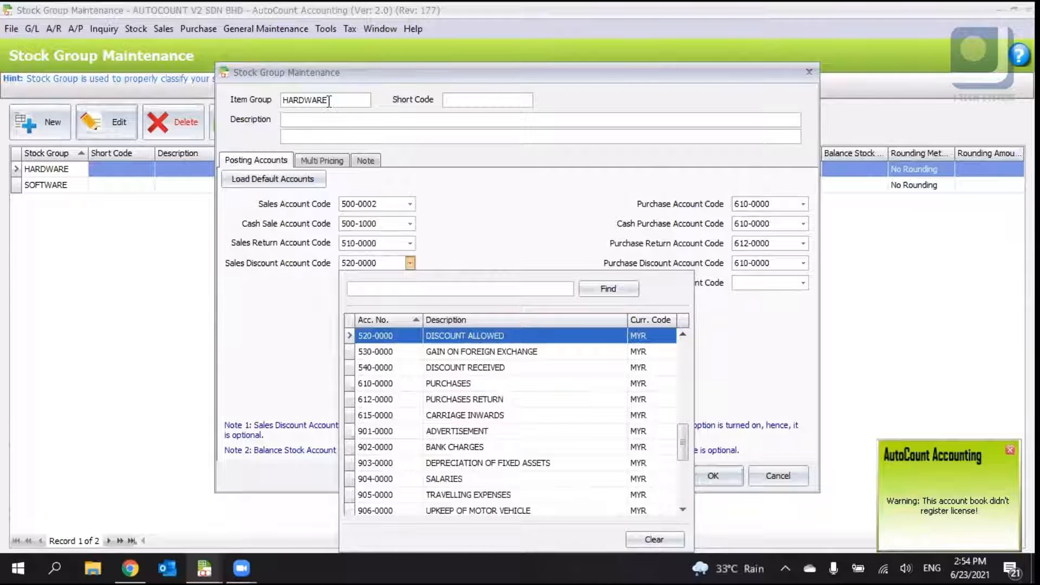
left_click_drag(328, 101, 316, 103)
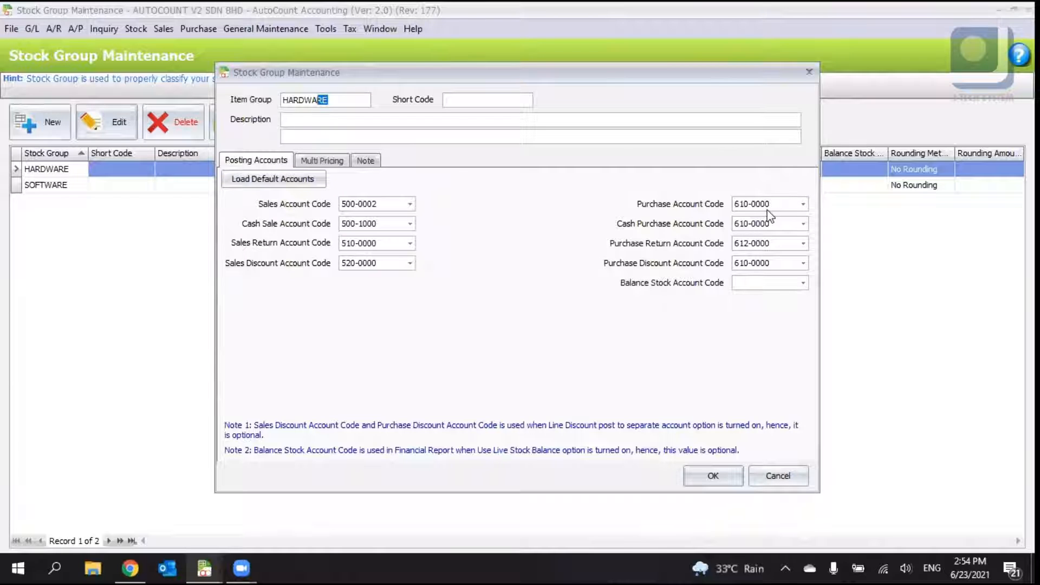
left_click(803, 204)
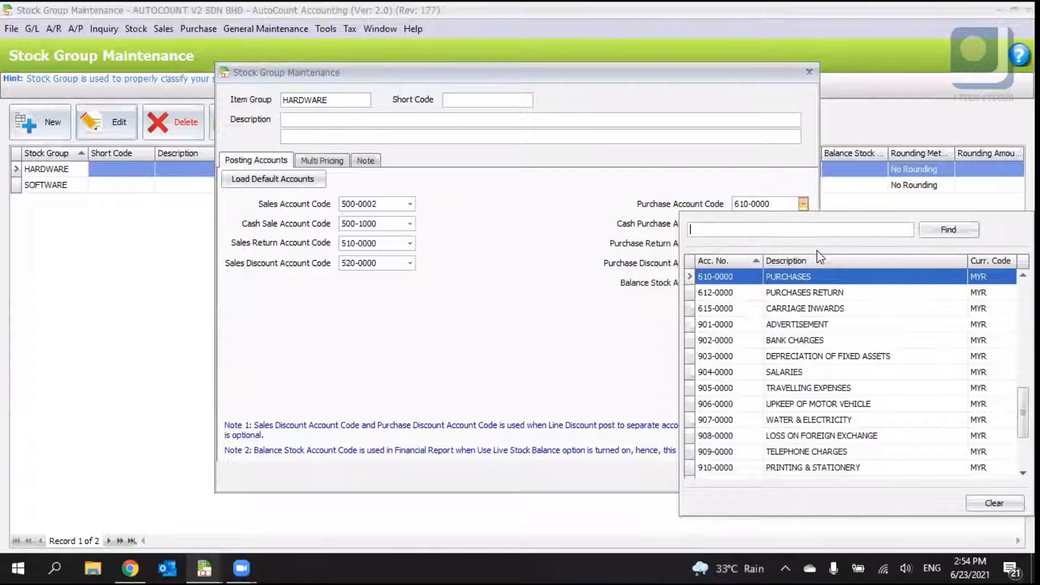
scroll(825, 295, "up", 1)
left_click(825, 296)
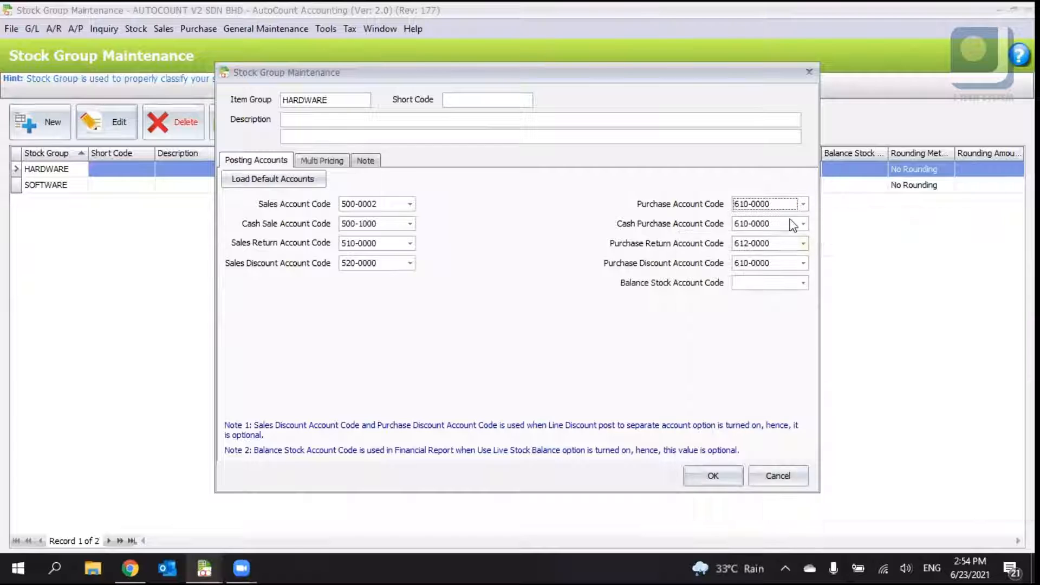
left_click(802, 224)
left_click(803, 224)
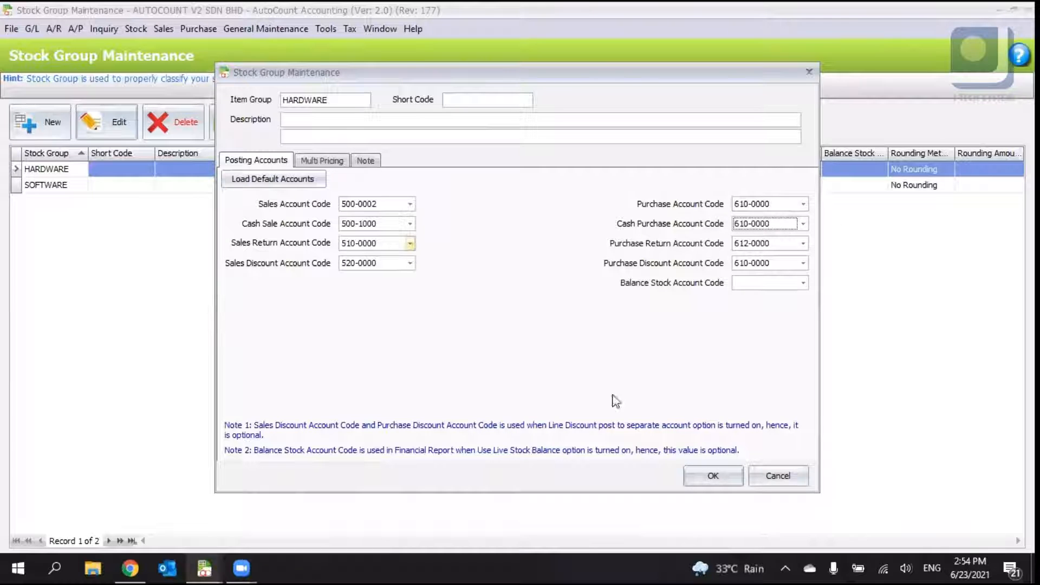
left_click(706, 475)
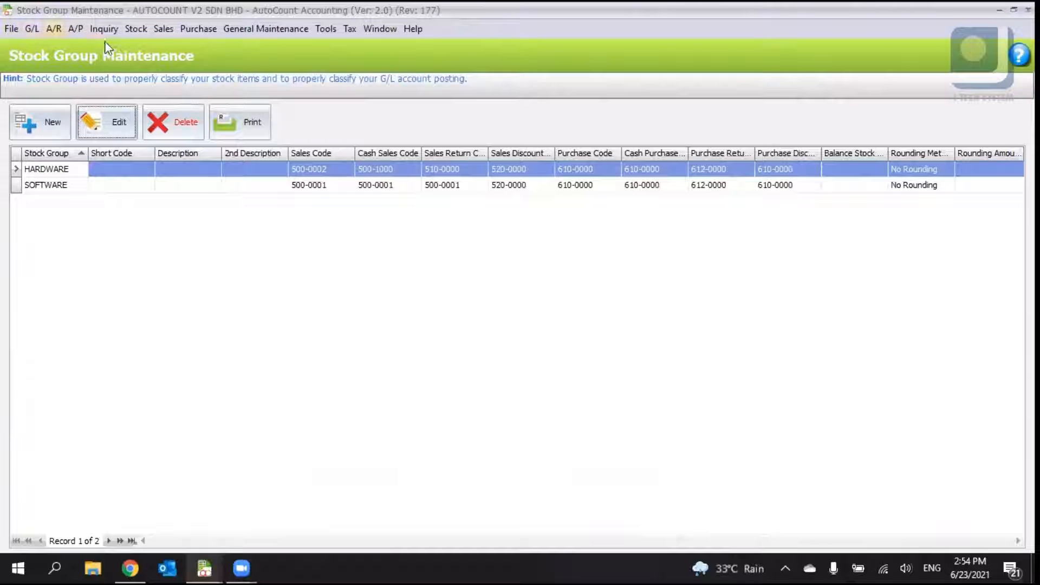
- Open Stock Item Maintenance to review the stock item list, then close it
left_click(140, 32)
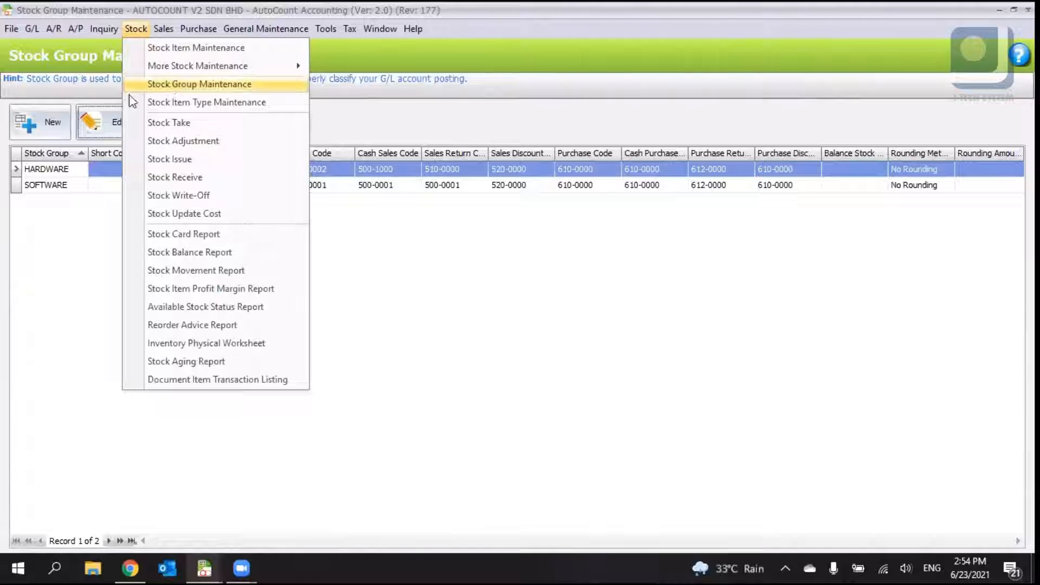
left_click(109, 170)
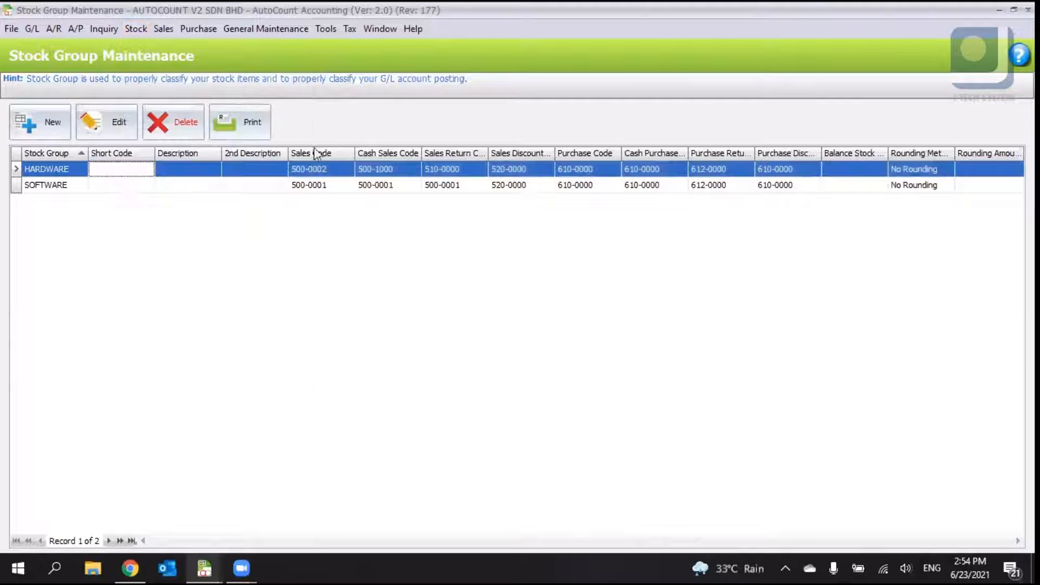
left_click(137, 32)
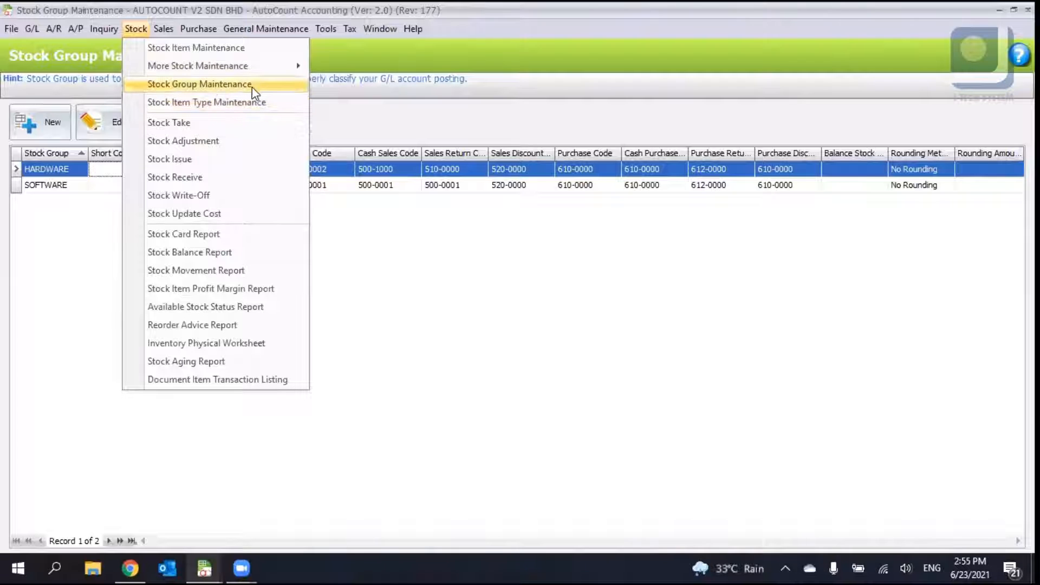
left_click(136, 29)
left_click(136, 29)
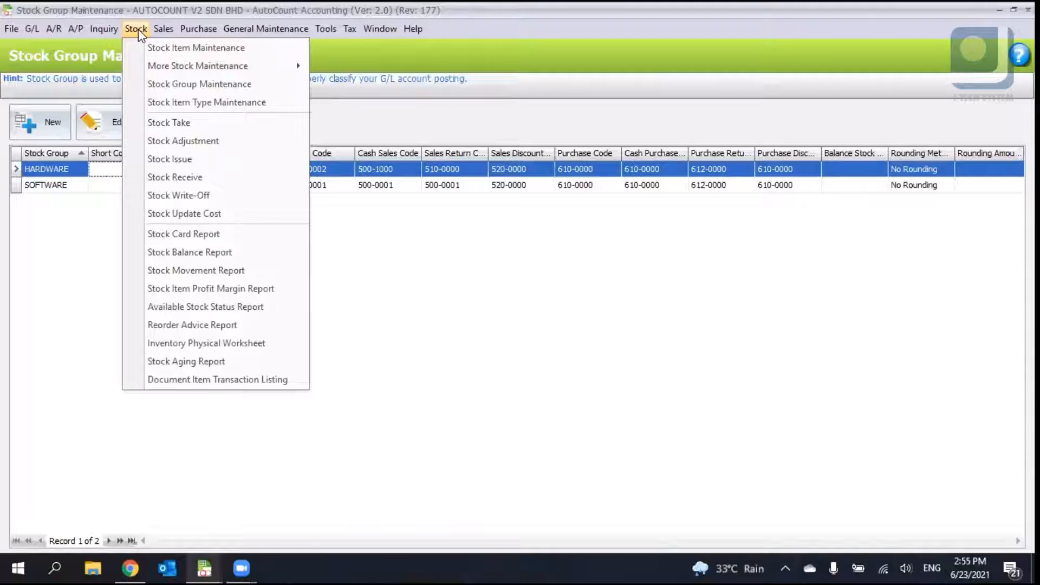
left_click(169, 48)
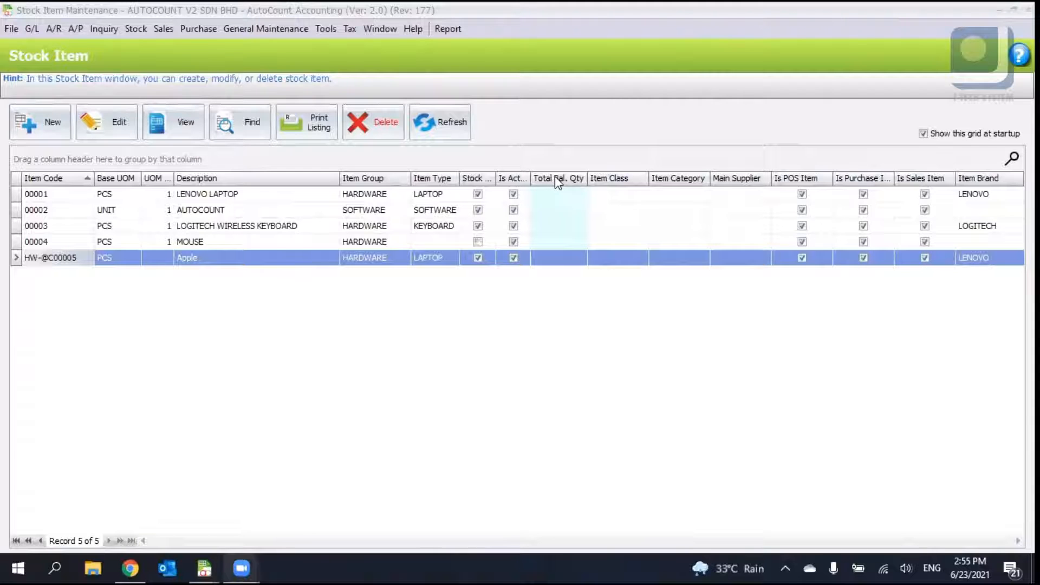
key("Escape")
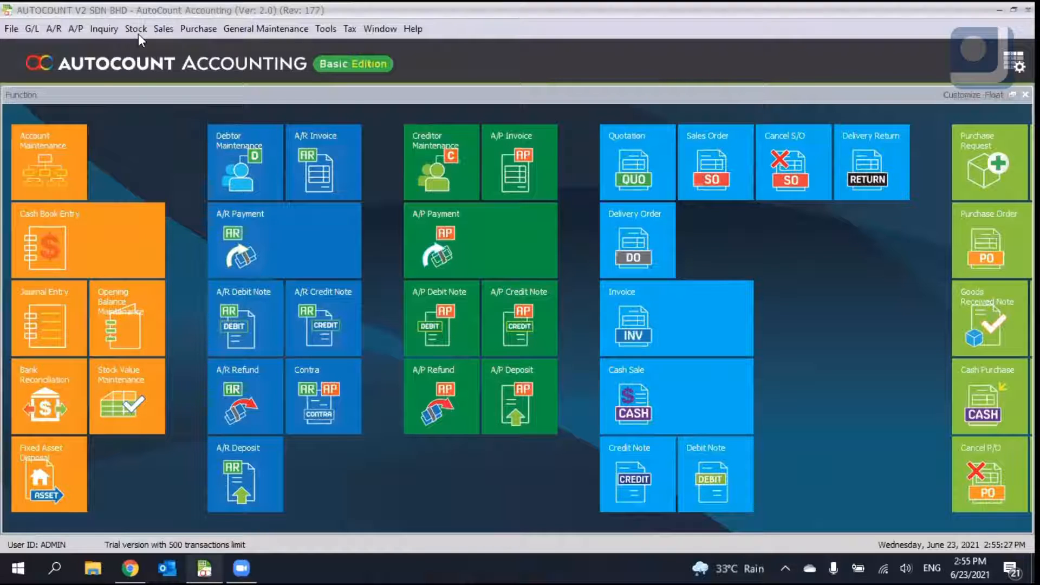
- Open the Quotation window and start a new quotation, maximizing its form
left_click(138, 32)
mouse_move(192, 33)
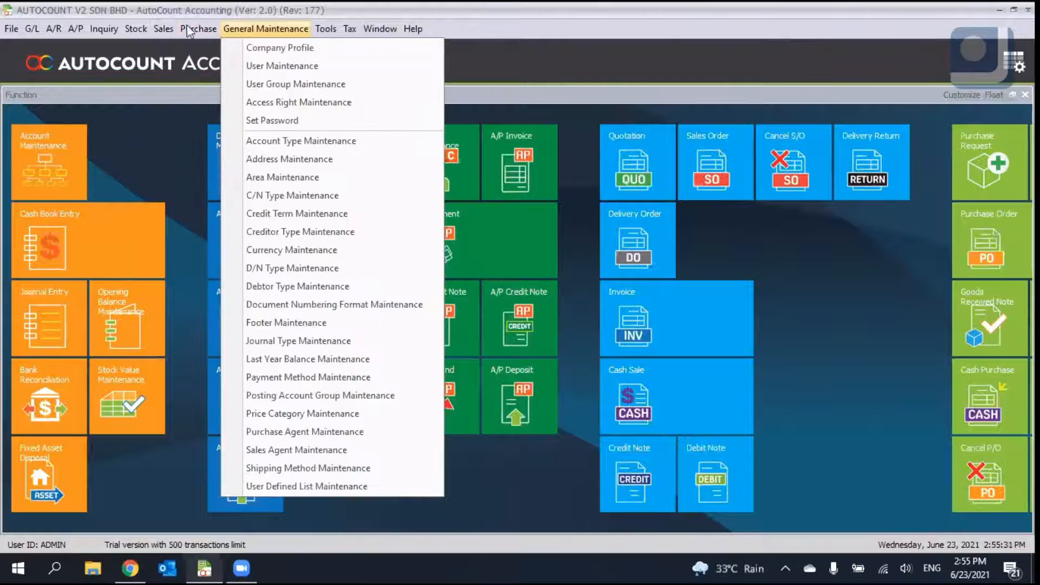
left_click(169, 30)
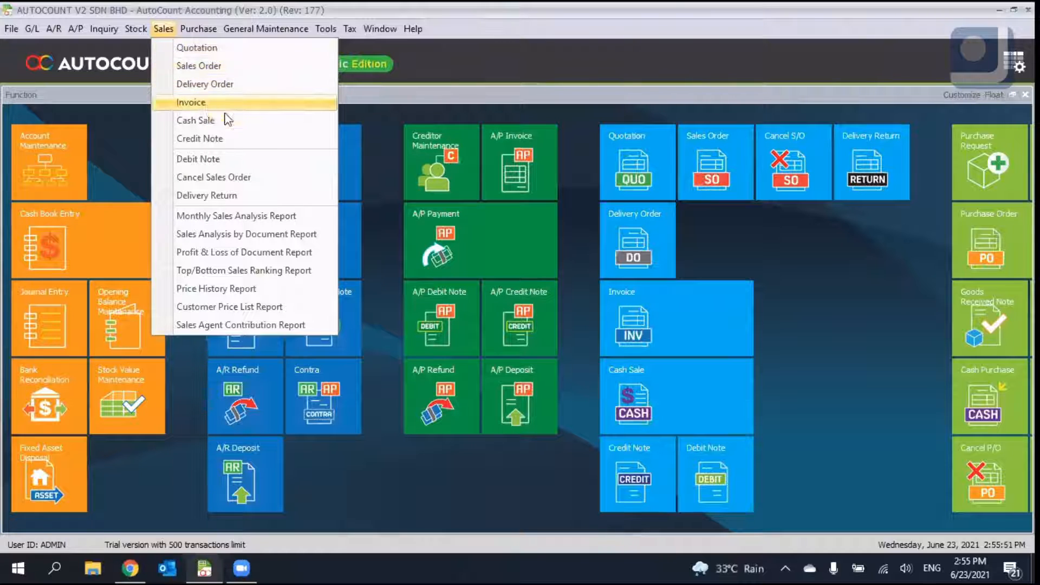
left_click(233, 82)
left_click(169, 31)
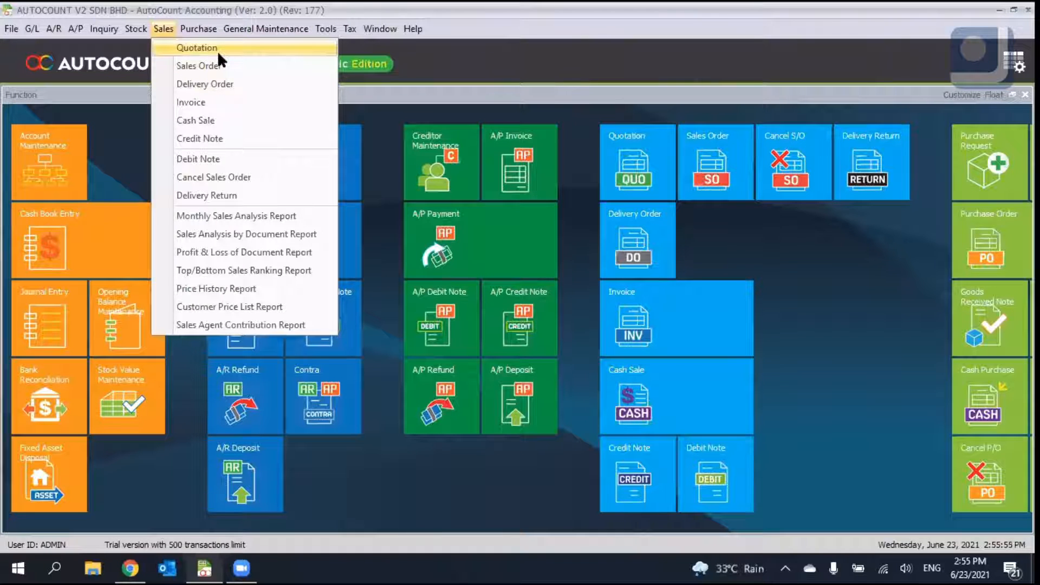
left_click(209, 84)
left_click(163, 29)
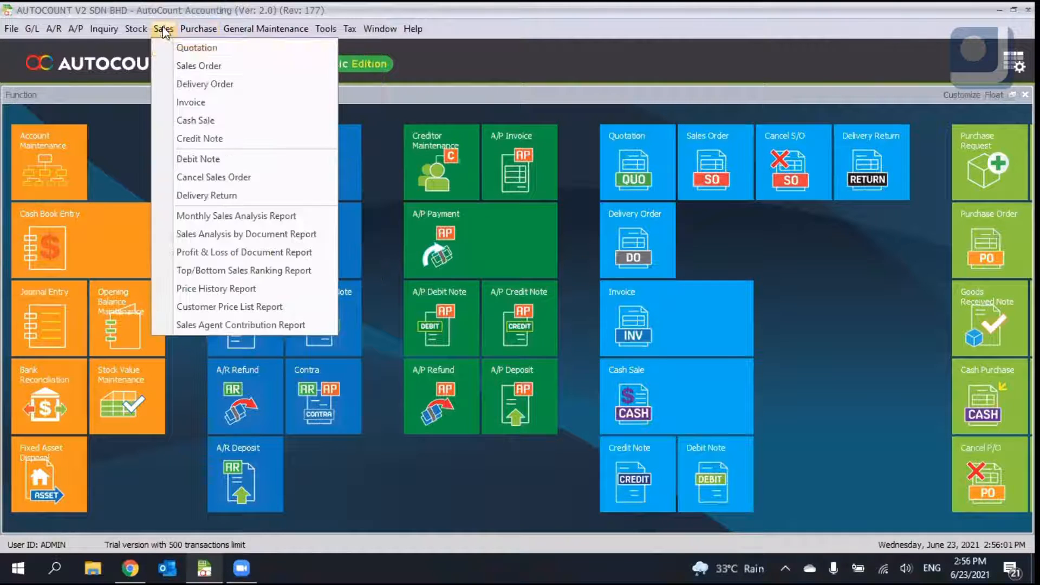
left_click(165, 49)
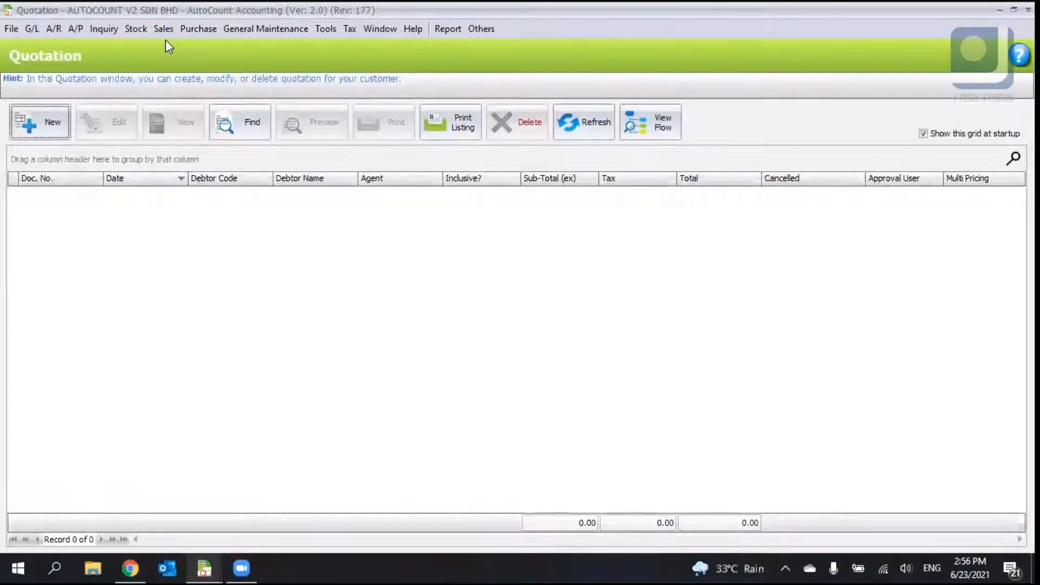
left_click(66, 124)
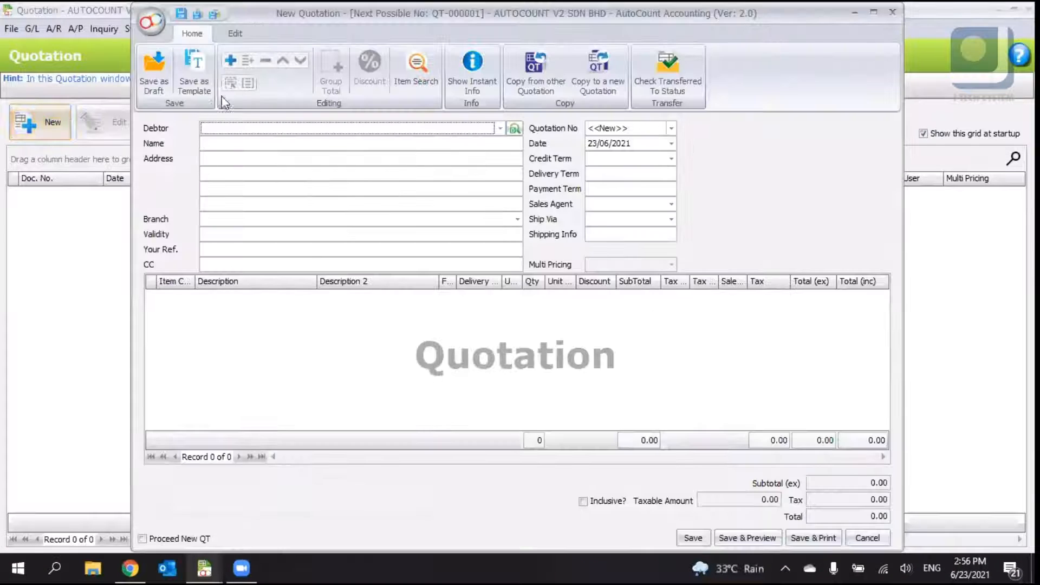
left_click(873, 12)
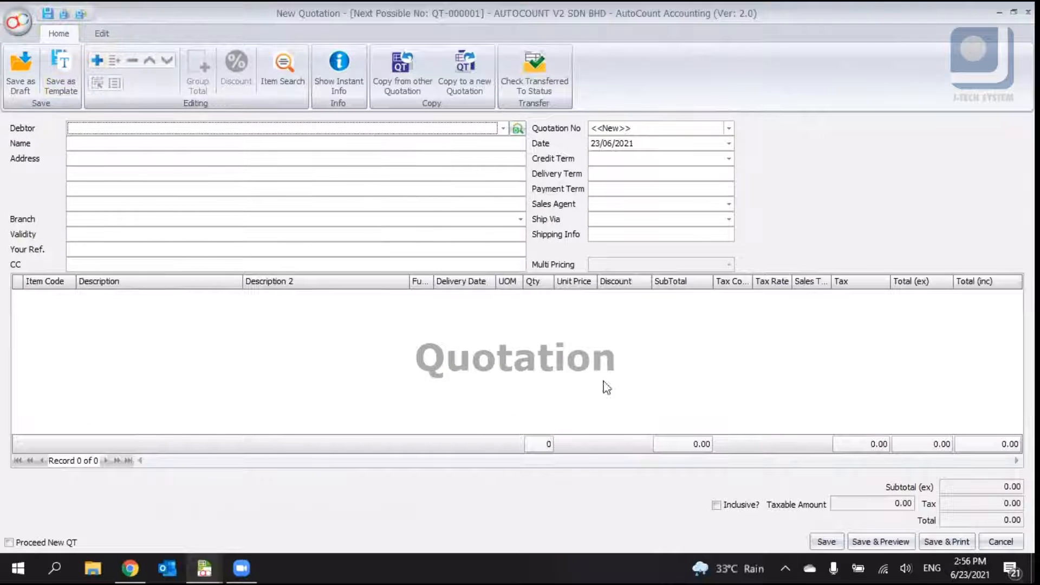
- Search the debtor list for C001 and select debtor 300-C001 (CUSTOMER A) for the quotation
left_click(103, 130)
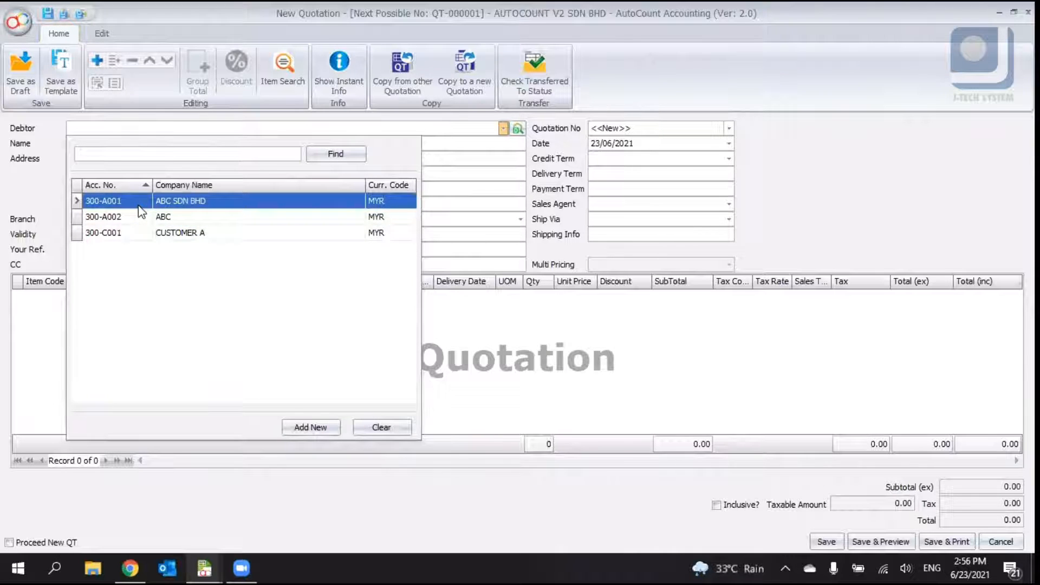
type("CUSTOMER")
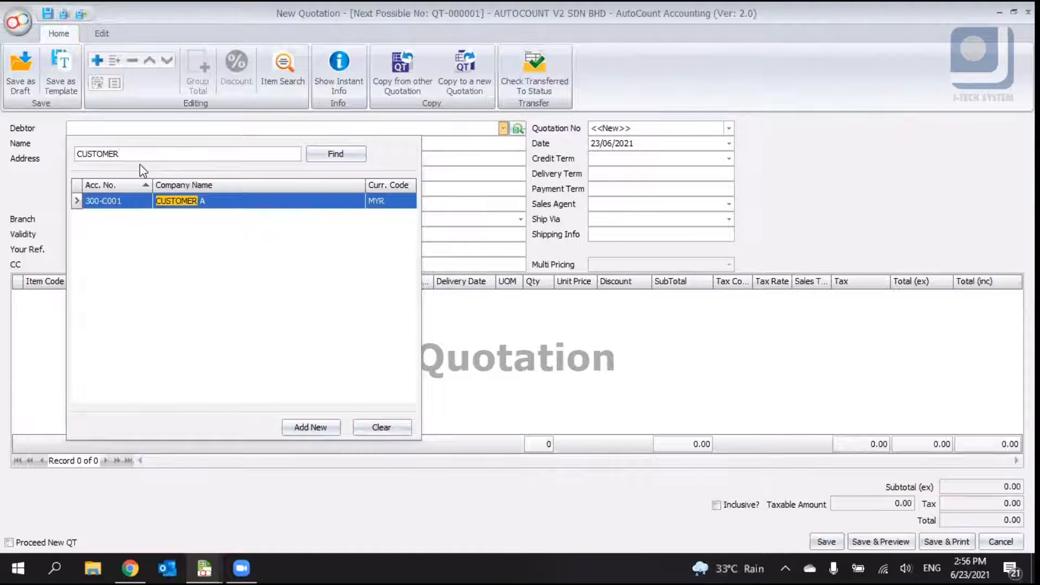
key("BackSpace")
key("BackSpace")
key("BackSpace")
key("BackSpace")
key("BackSpace")
key("BackSpace")
key("BackSpace")
type("C001")
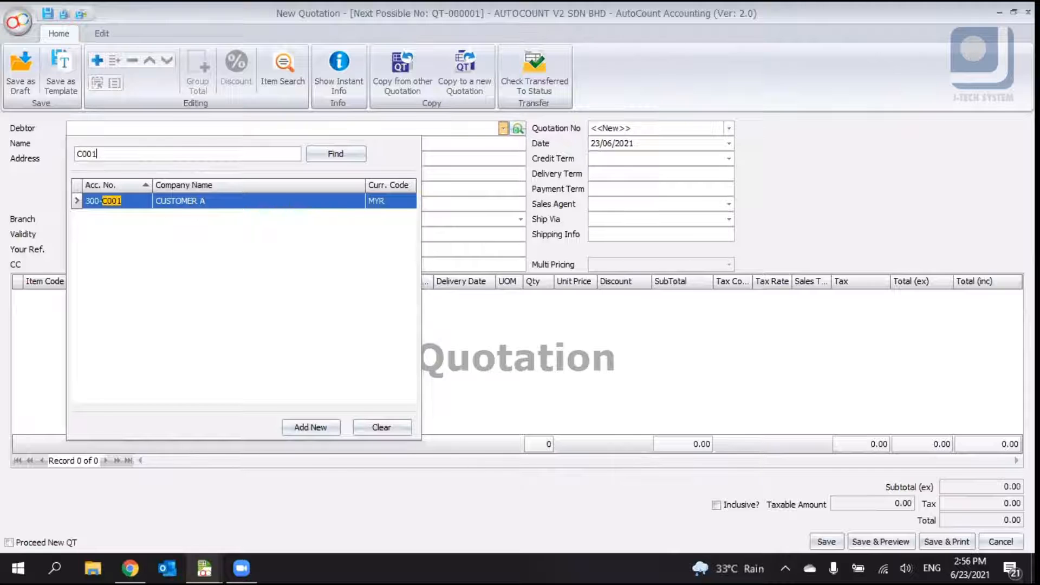
double_click(126, 201)
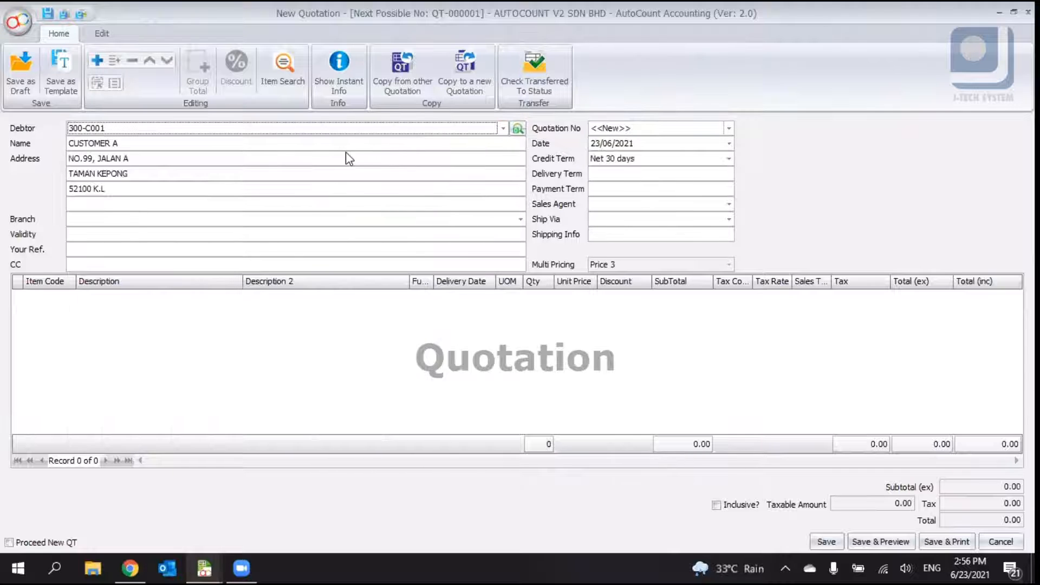
- Set the quotation's branch to PNG (PENANG BRANCH)
left_click(95, 158)
type(",")
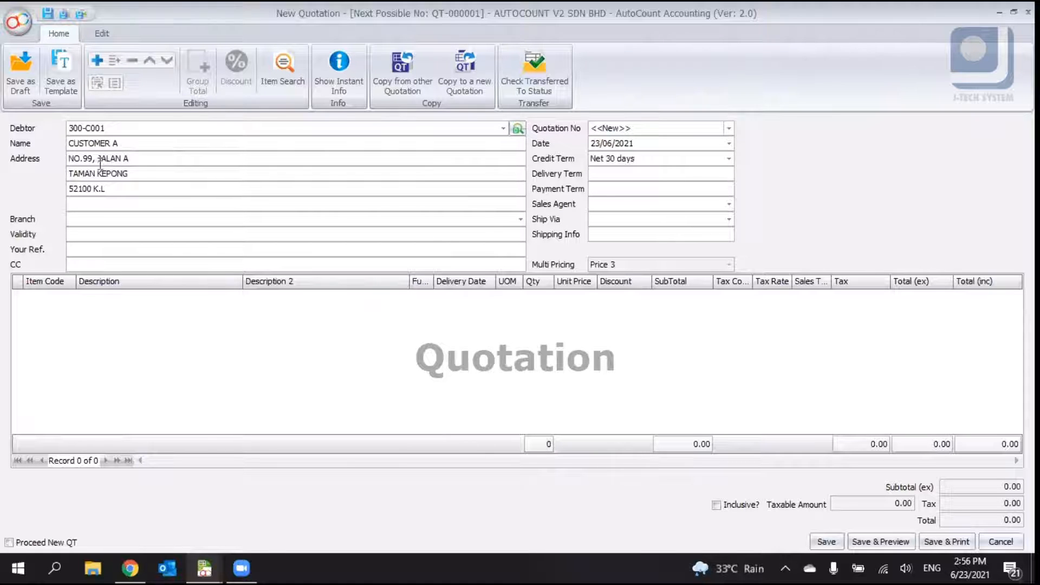
left_click(520, 220)
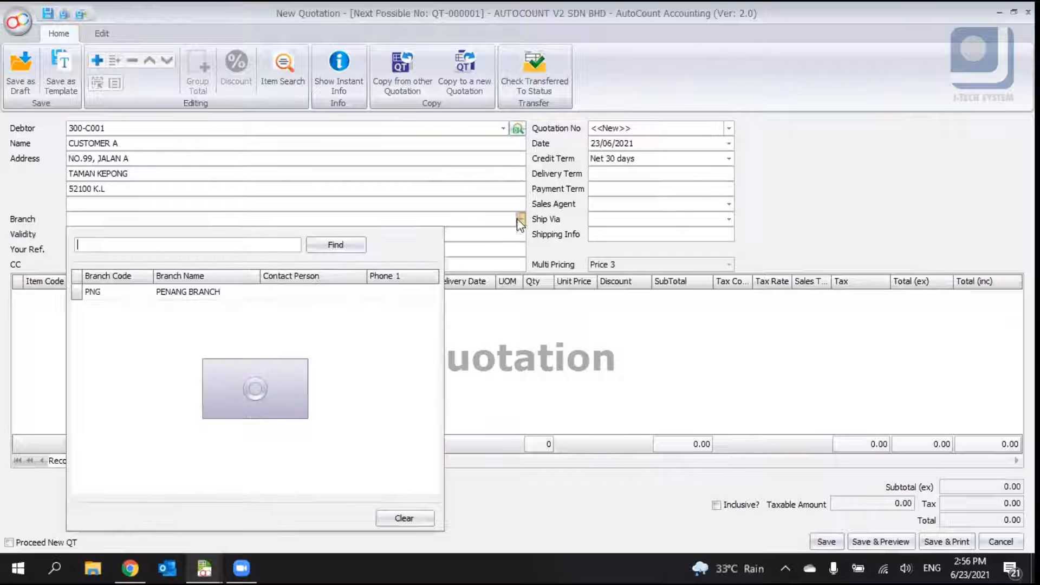
left_click(249, 292)
- Examine the Validity and Your Ref fields and the quotation numbering format options
left_click(231, 234)
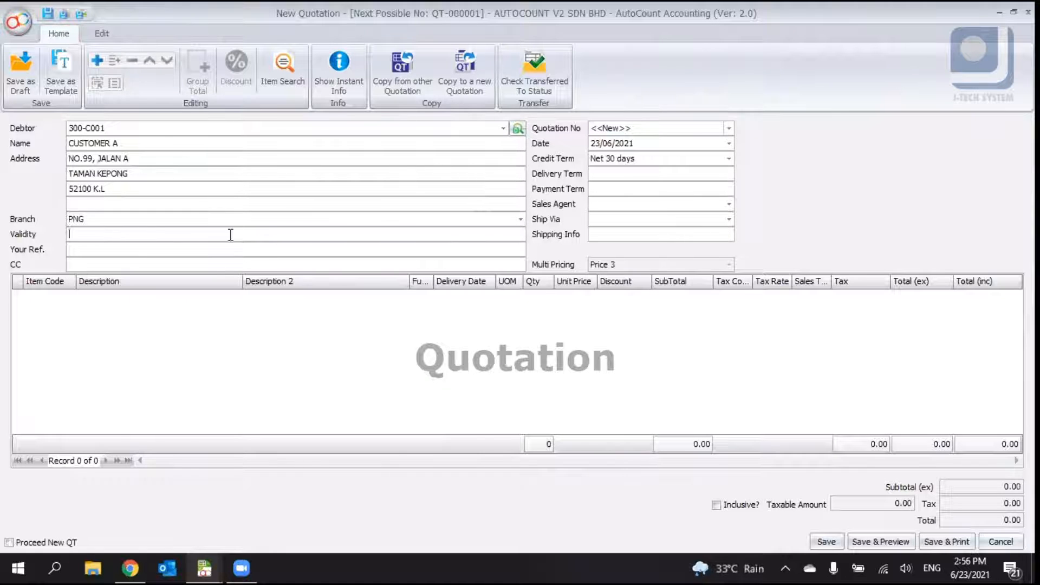
left_click(187, 248)
left_click_drag(645, 128, 577, 141)
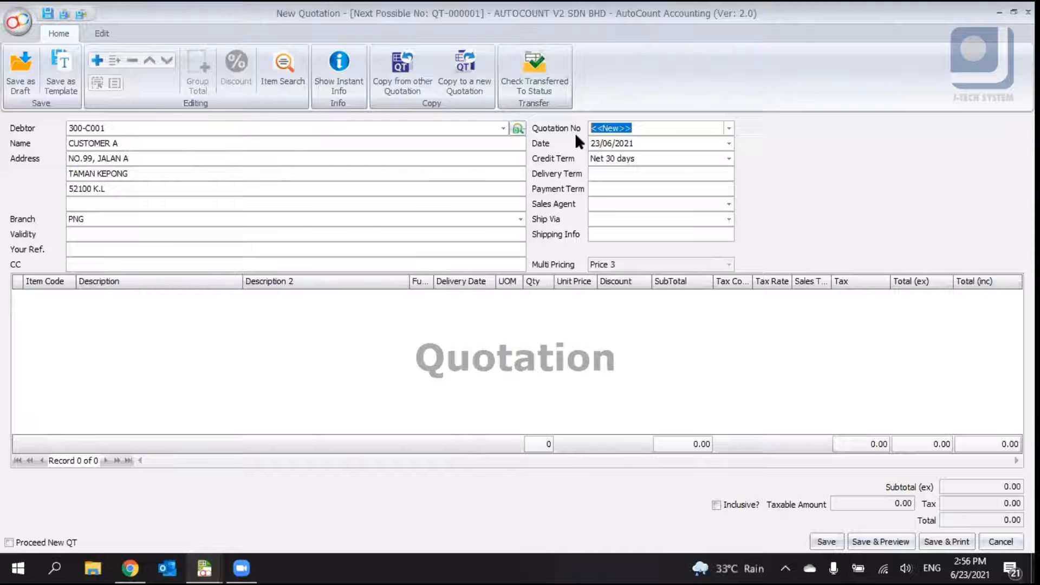
left_click(729, 128)
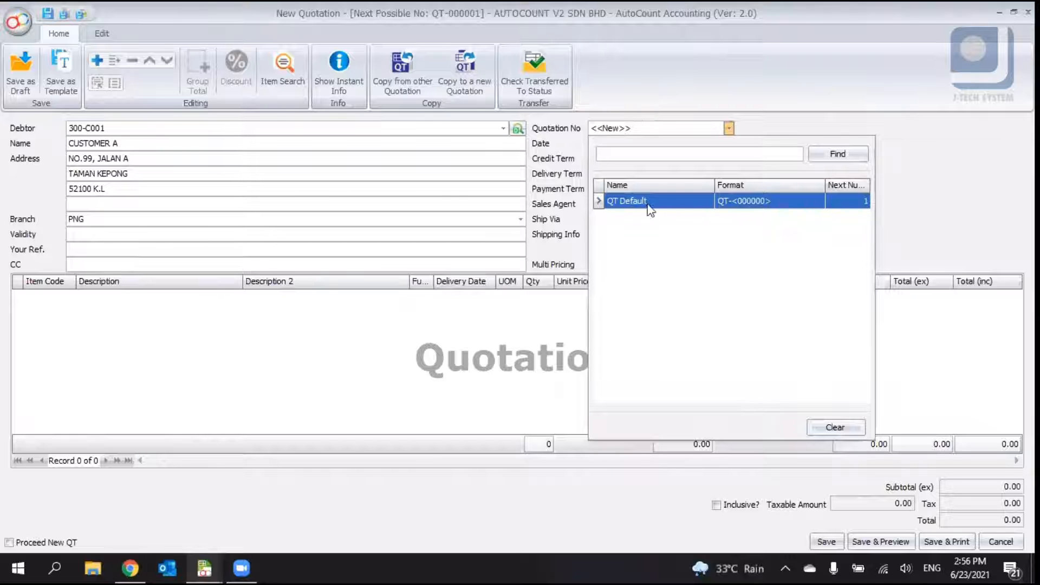
left_click(726, 209)
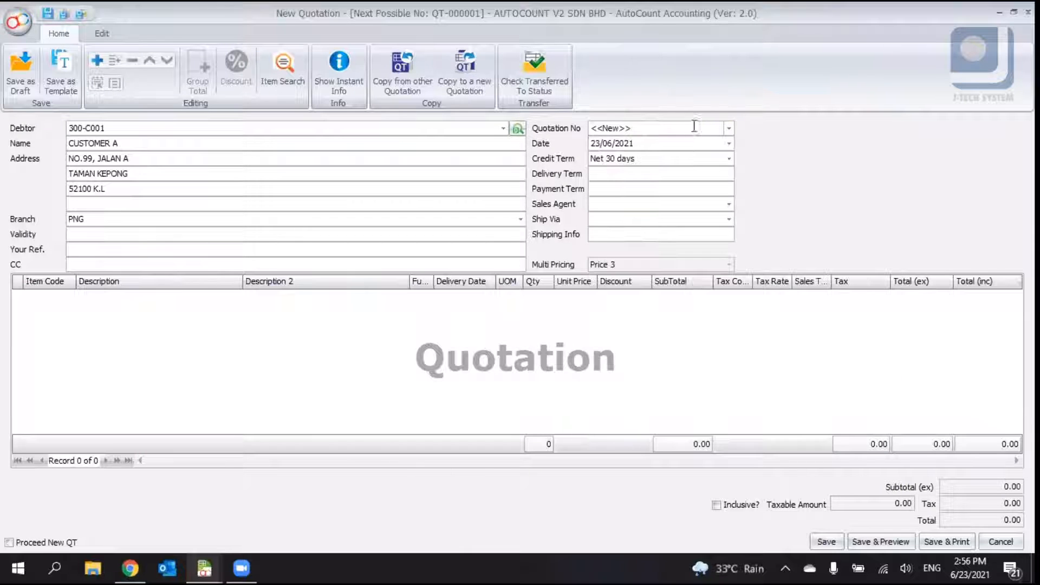
left_click_drag(637, 129, 579, 128)
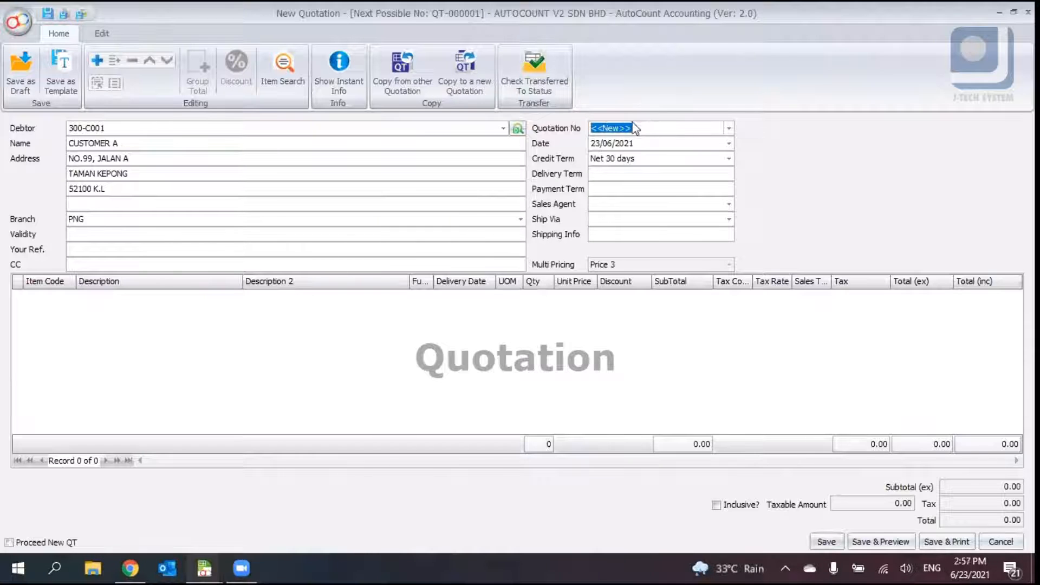
- Set the quotation date to 01/06/2021 and choose the Net 30 days credit term
left_click(595, 143)
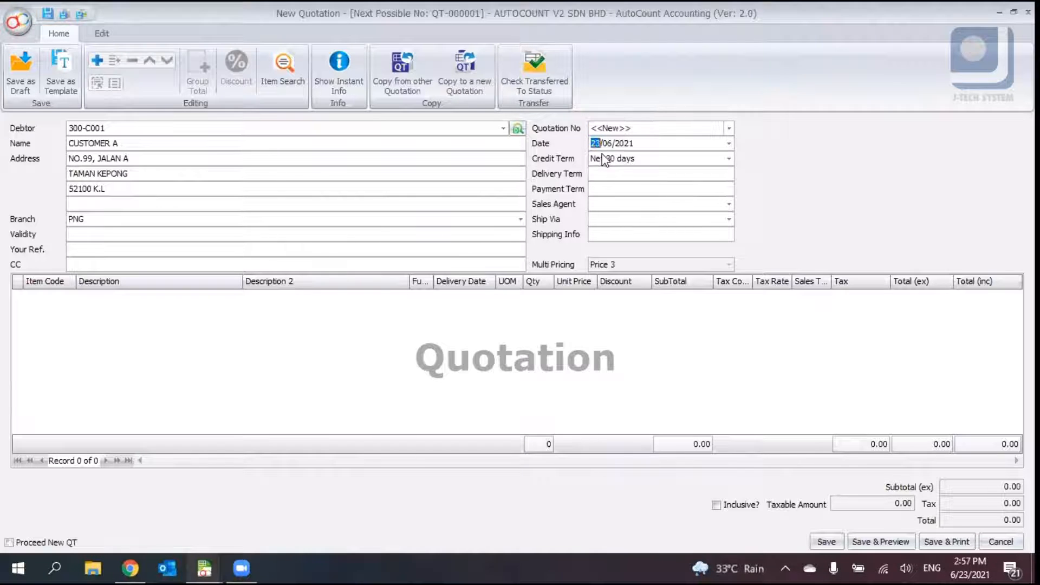
left_click(729, 158)
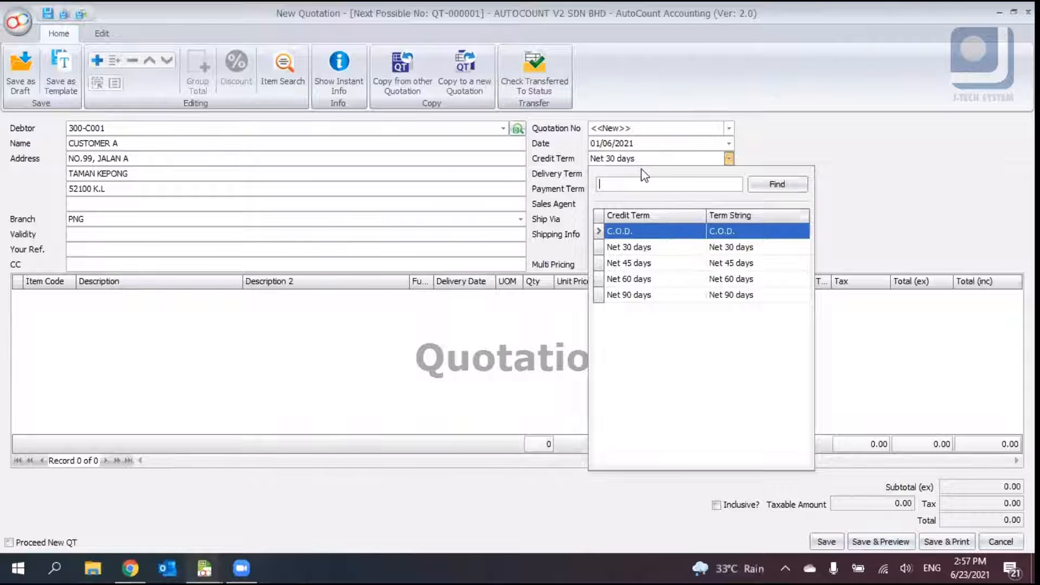
left_click(658, 247)
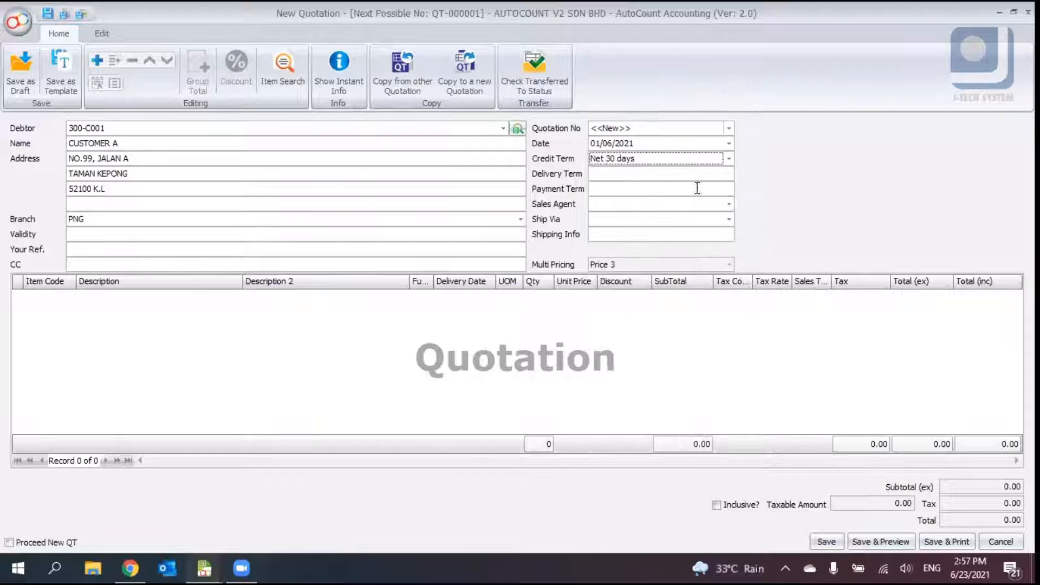
left_click(627, 162)
left_click(658, 248)
left_click(629, 172)
left_click(631, 187)
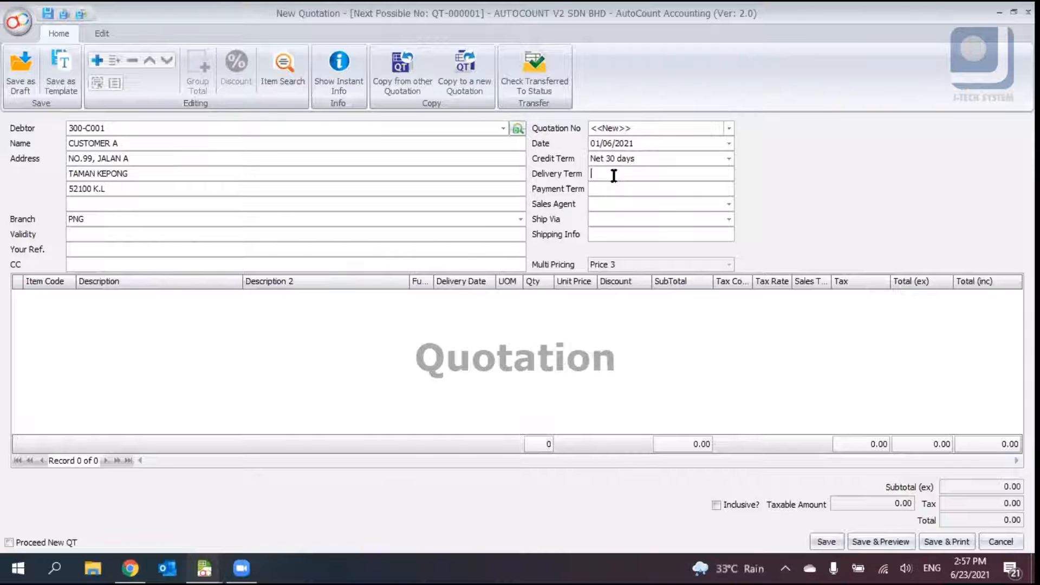
- Assign the only listed sales agent to the quotation
left_click(639, 209)
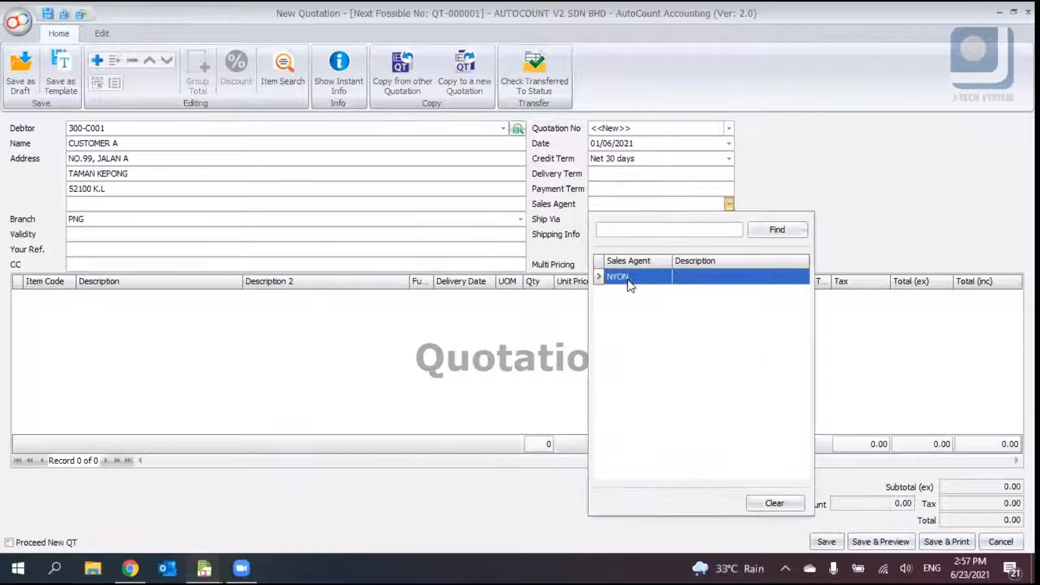
left_click(628, 281)
left_click(640, 219)
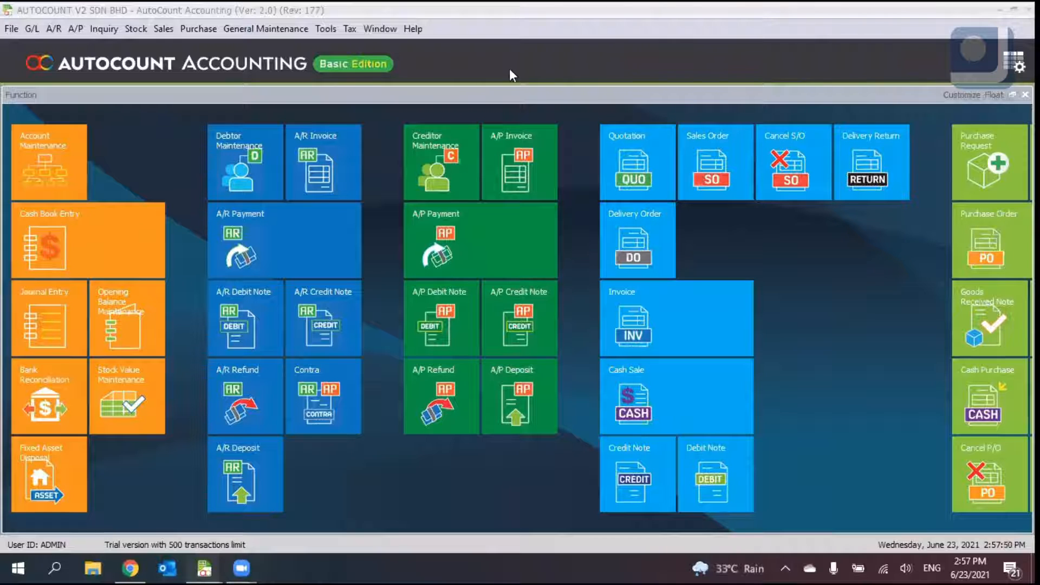
mouse_move(204, 568)
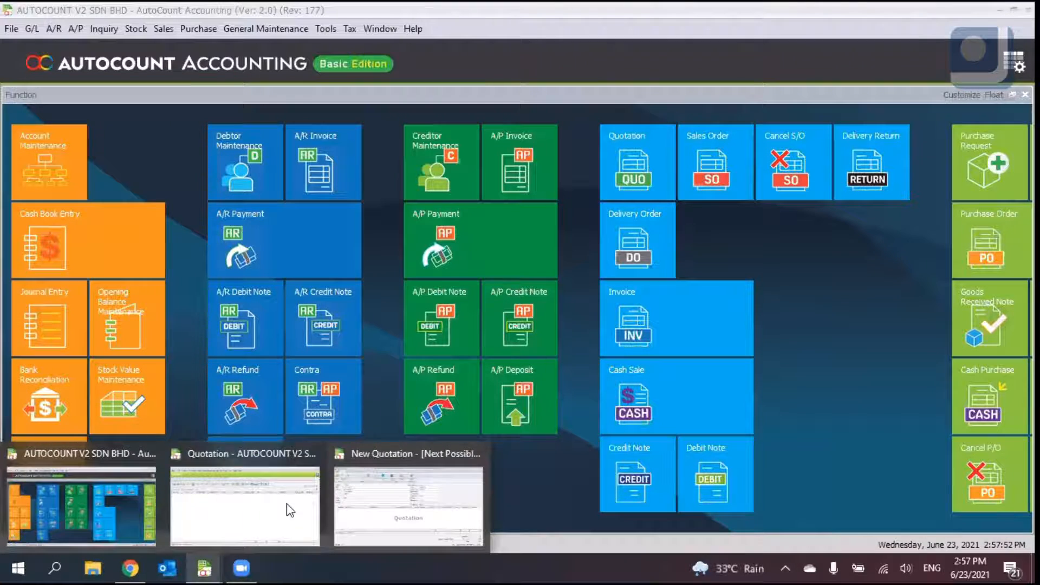
left_click(401, 496)
- Review the Shipping Info and Multi Pricing fields of the quotation header
left_click(729, 234)
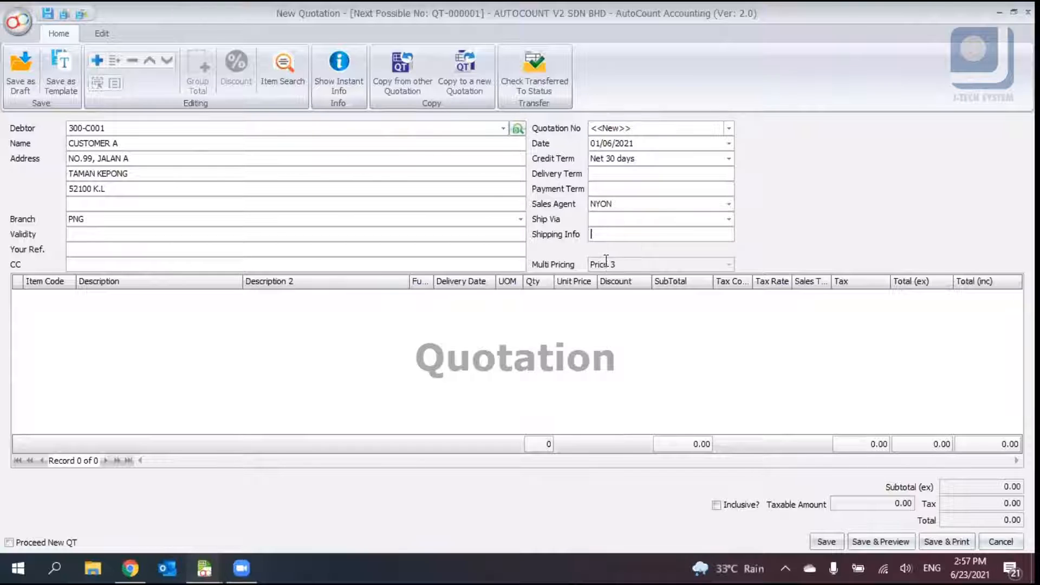
key("Tab")
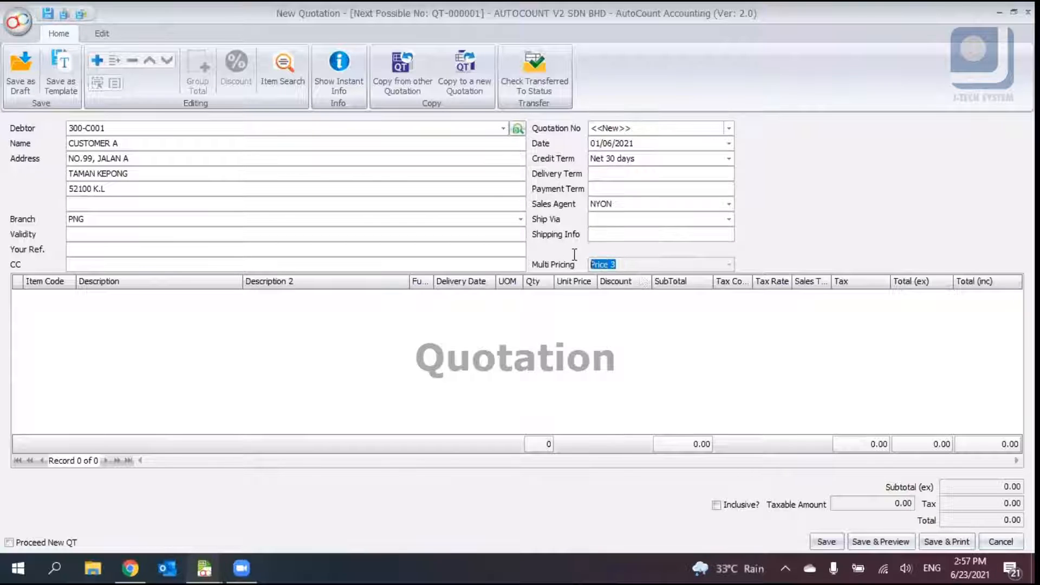
left_click(634, 264)
left_click_drag(634, 264, 575, 257)
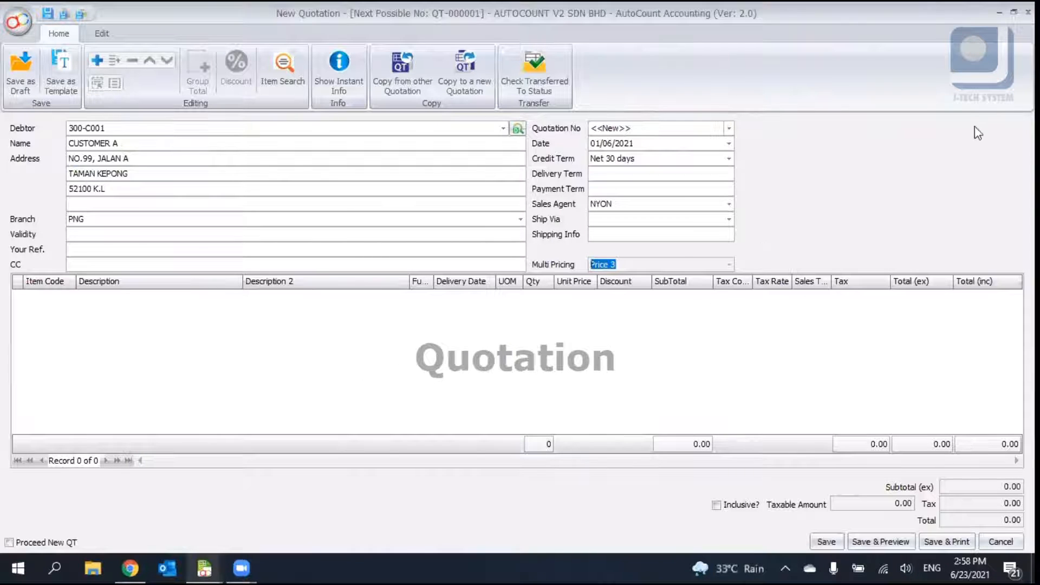
left_click(729, 75)
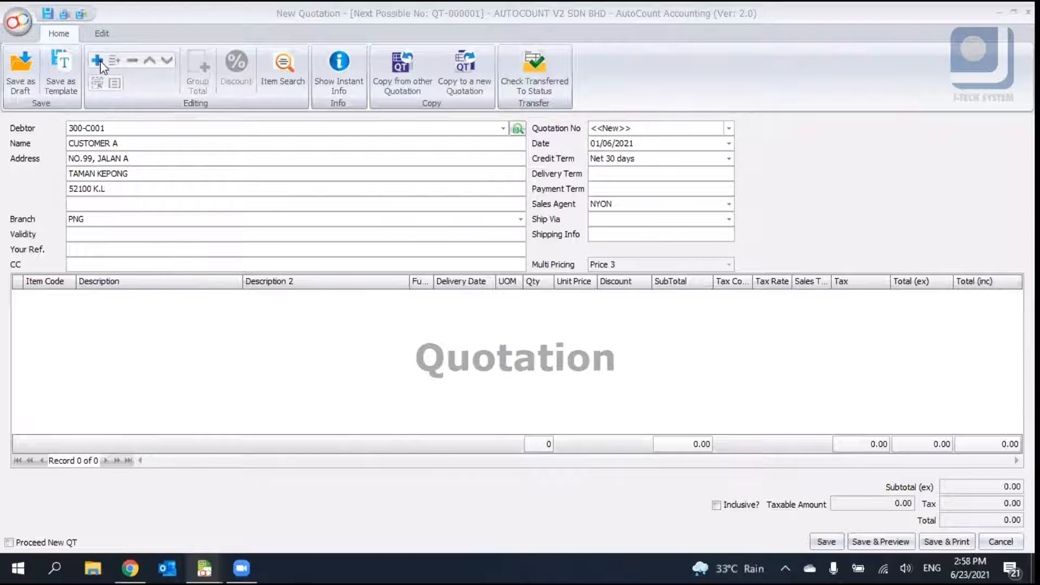
- Add a detail line to the quotation for item 00001 LENOVO LAPTOP
left_click(177, 10)
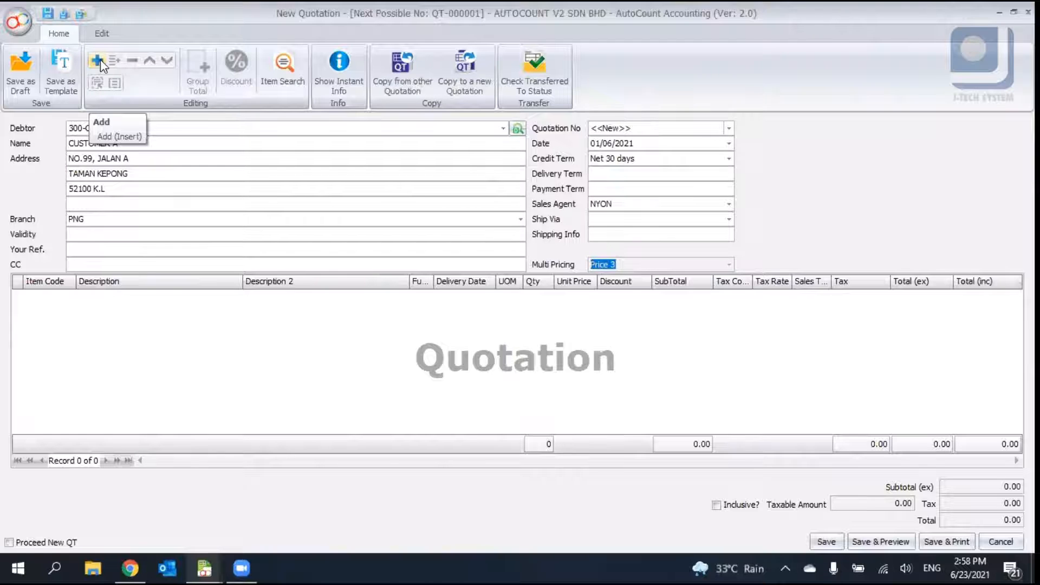
left_click(116, 327)
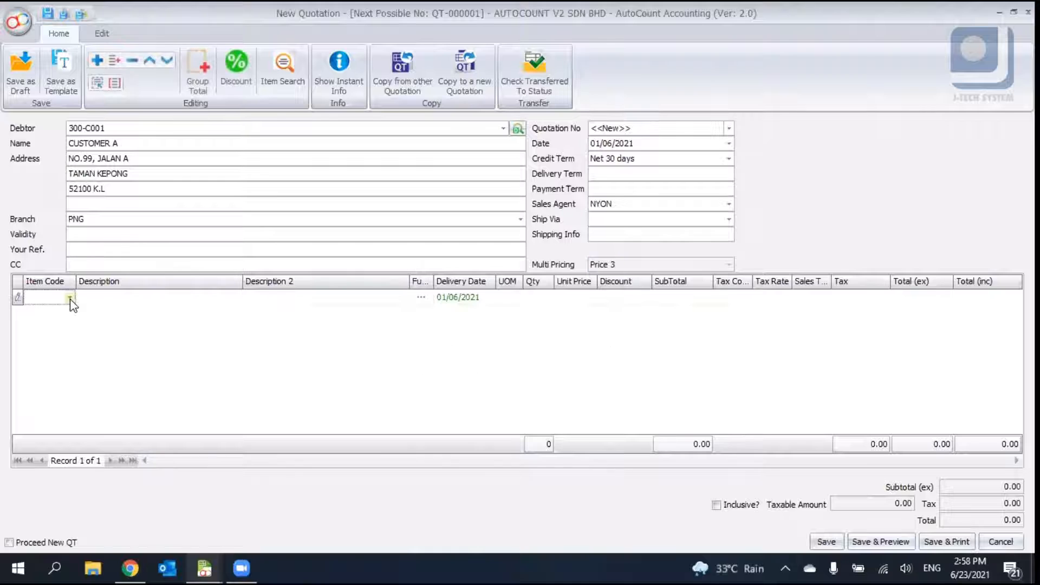
left_click(133, 61)
right_click(26, 322)
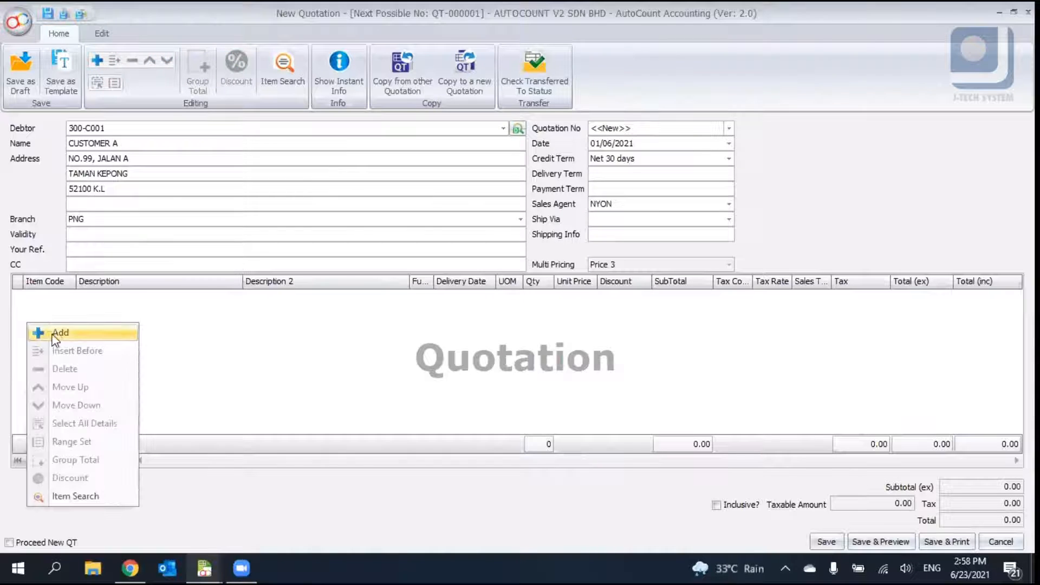
left_click(56, 333)
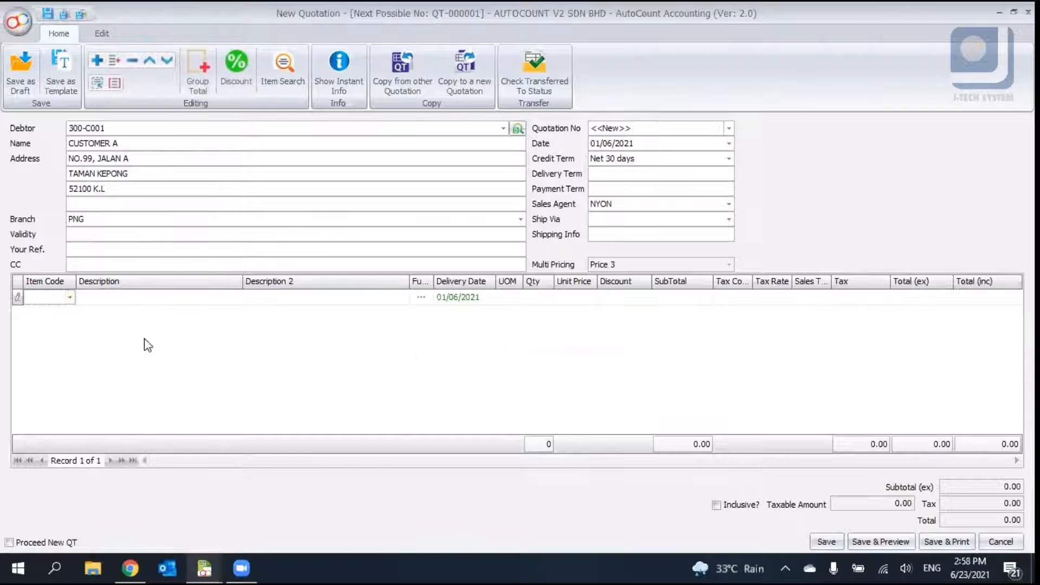
left_click(69, 297)
left_click(70, 298)
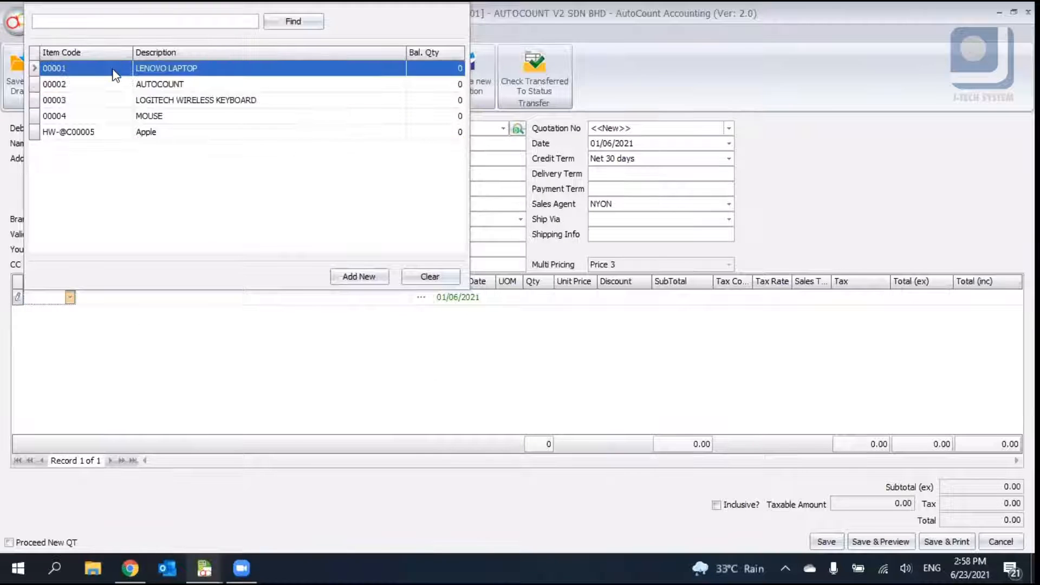
left_click(115, 75)
left_click(230, 301)
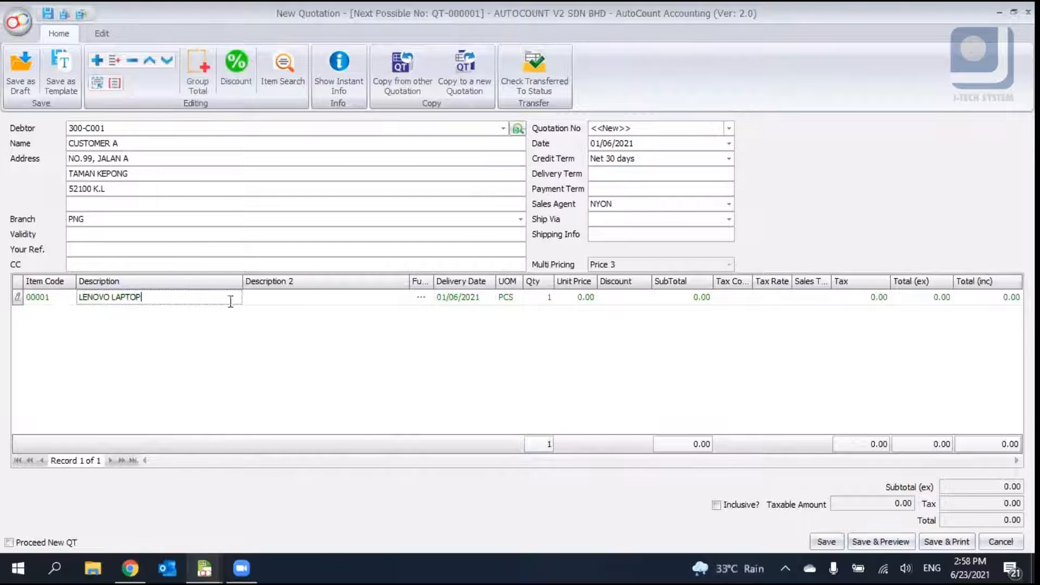
- Examine the description, UOM options and other columns of the laptop line
left_click(295, 300)
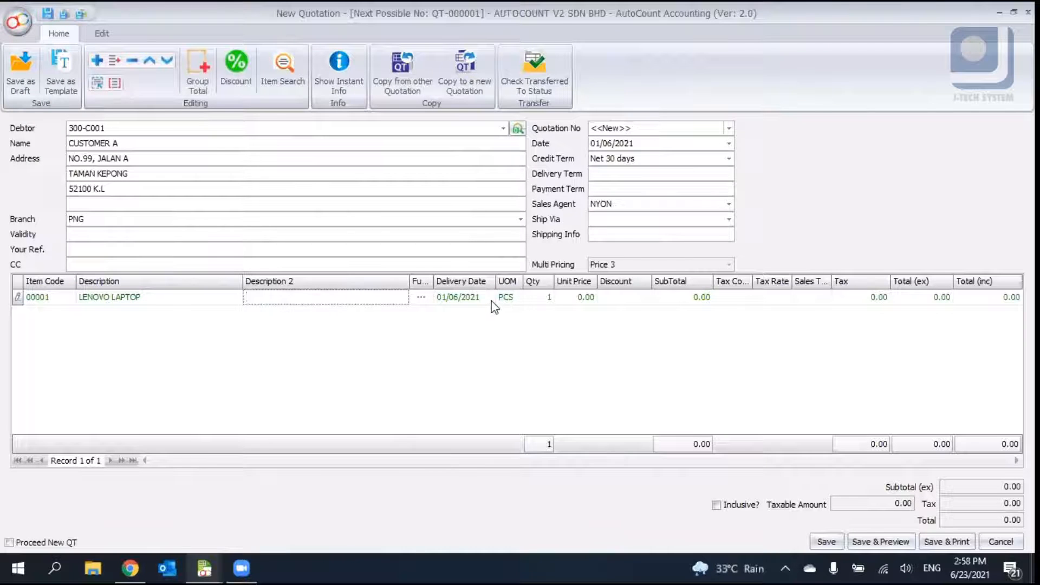
left_click(487, 300)
left_click(520, 300)
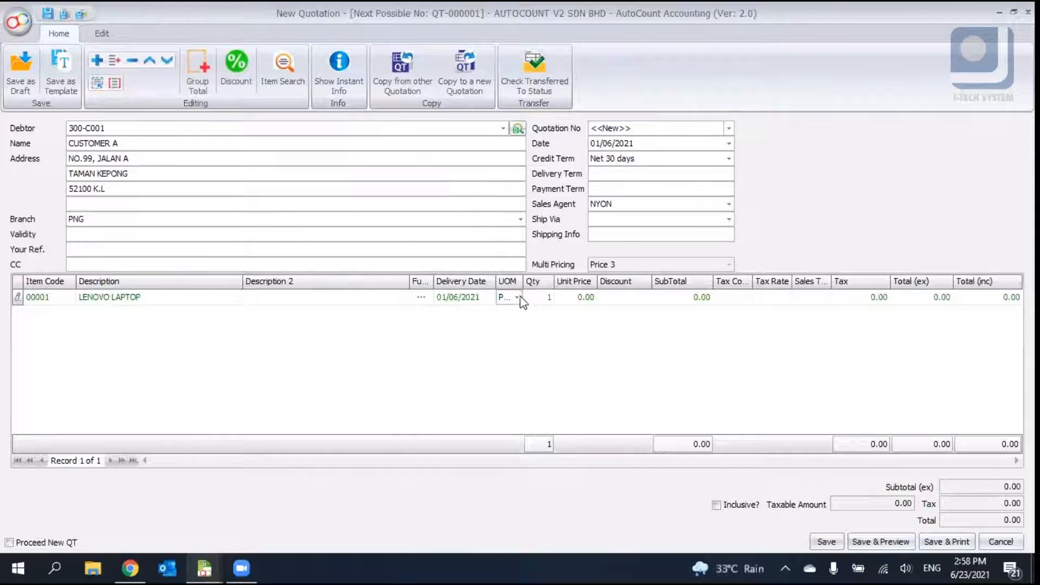
left_click(517, 297)
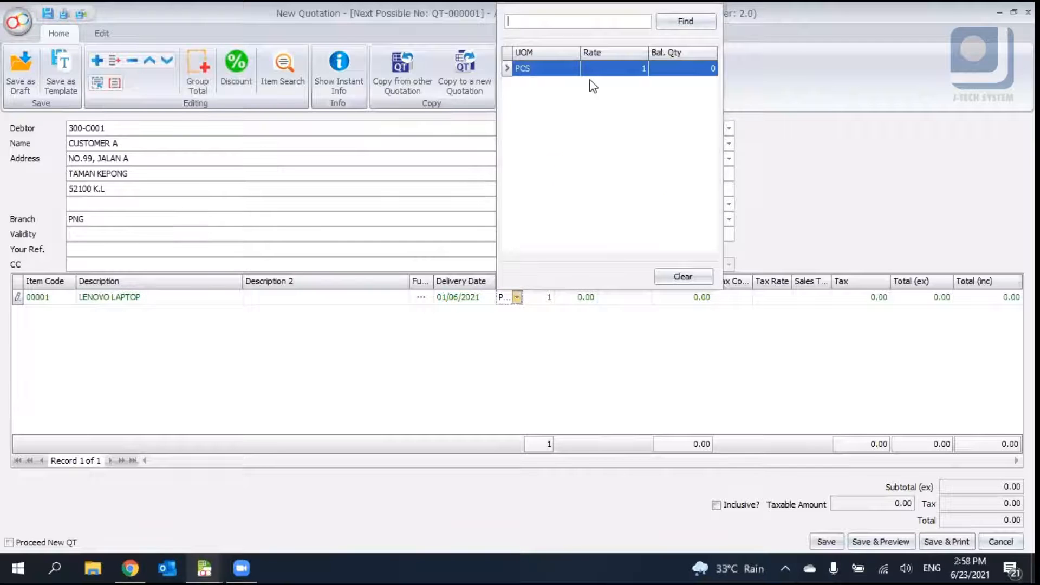
left_click(583, 354)
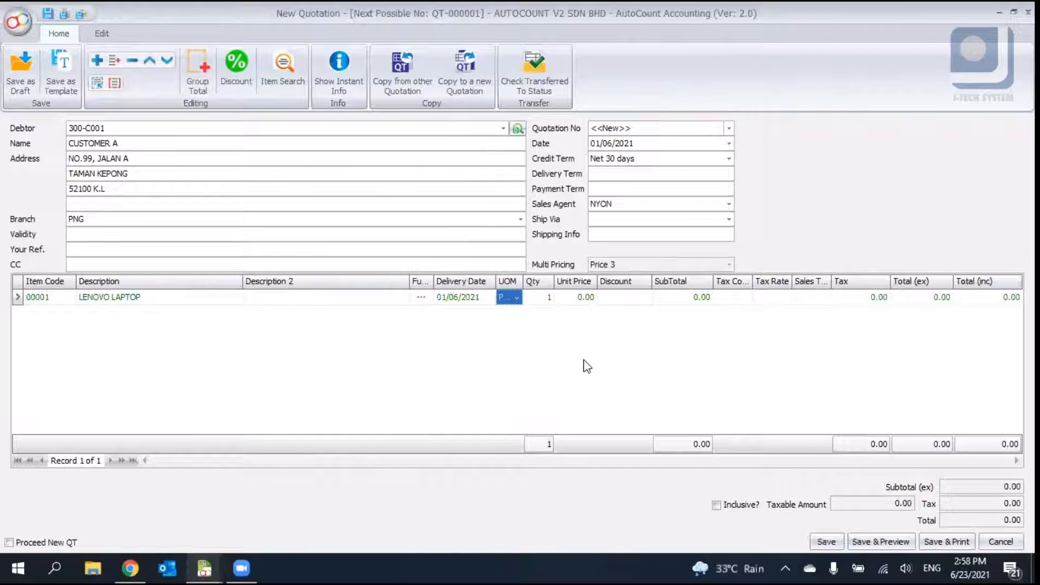
left_click(517, 297)
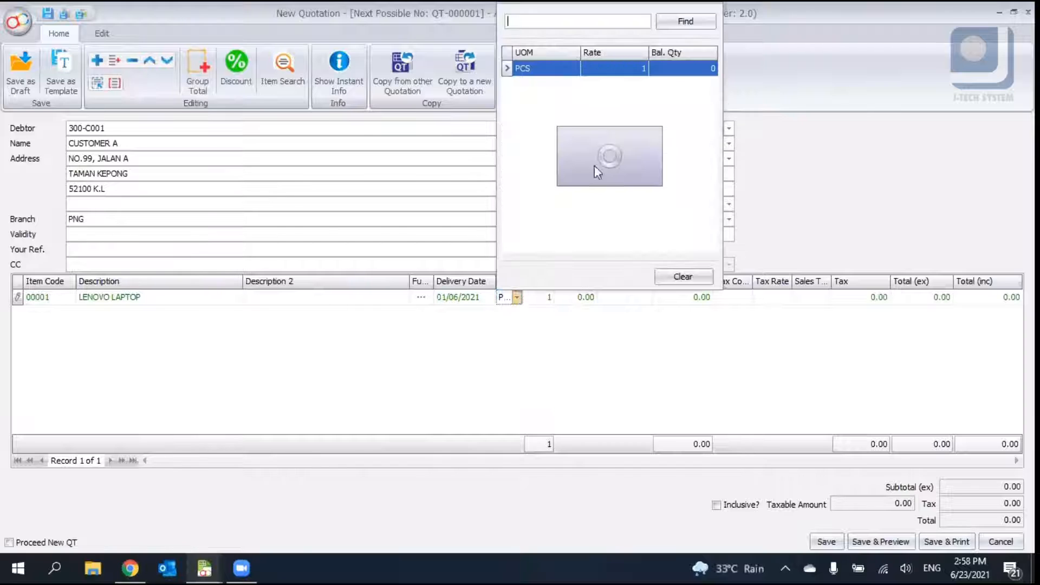
left_click(575, 301)
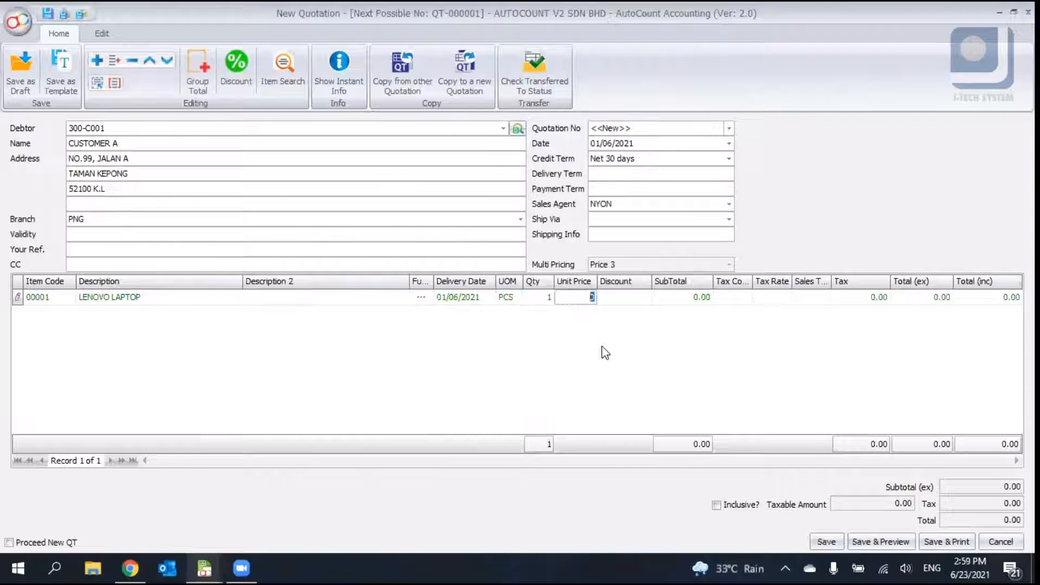
left_click(517, 298)
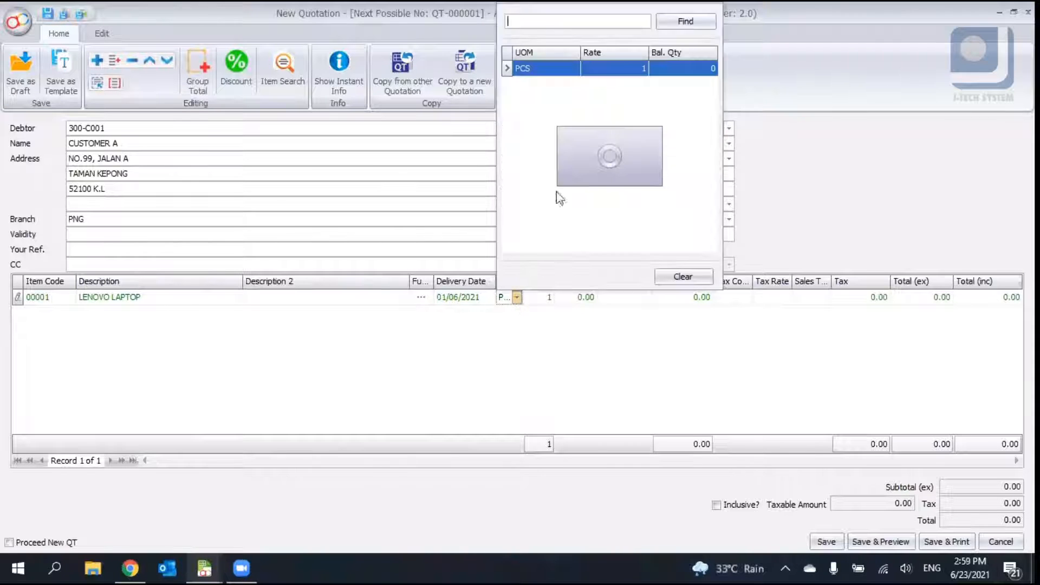
- Set the laptop line's unit price to 799
left_click(576, 302)
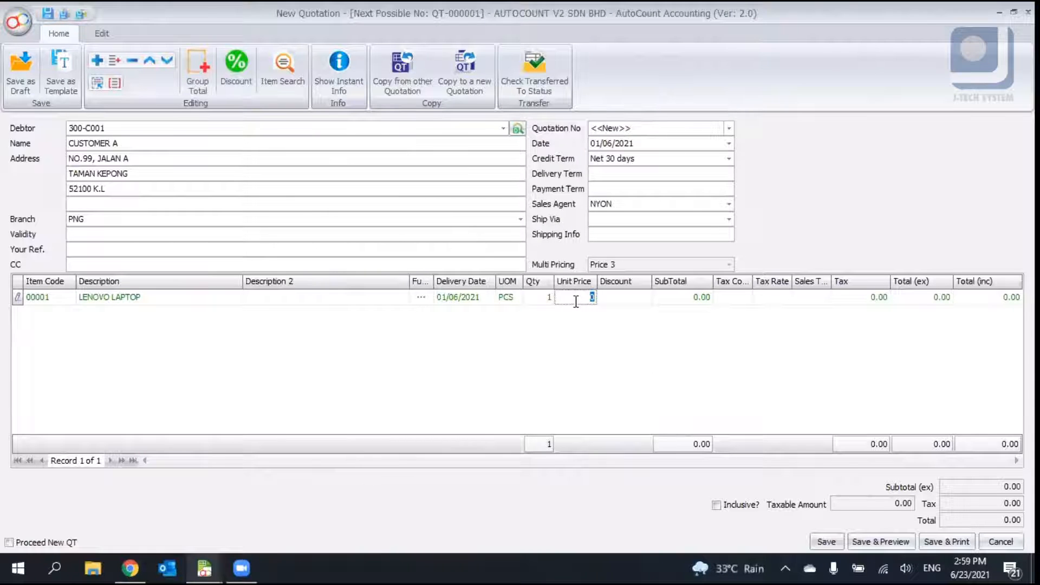
key("BackSpace")
type("799")
key("Tab")
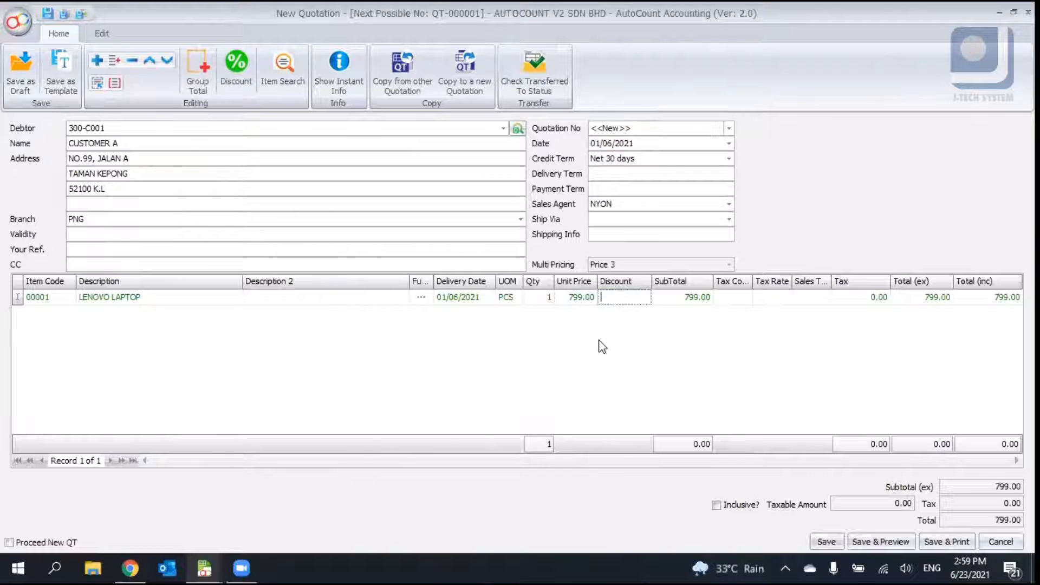
- Add a blank detail line below the laptop line
left_click(635, 298)
right_click(529, 334)
left_click(547, 337)
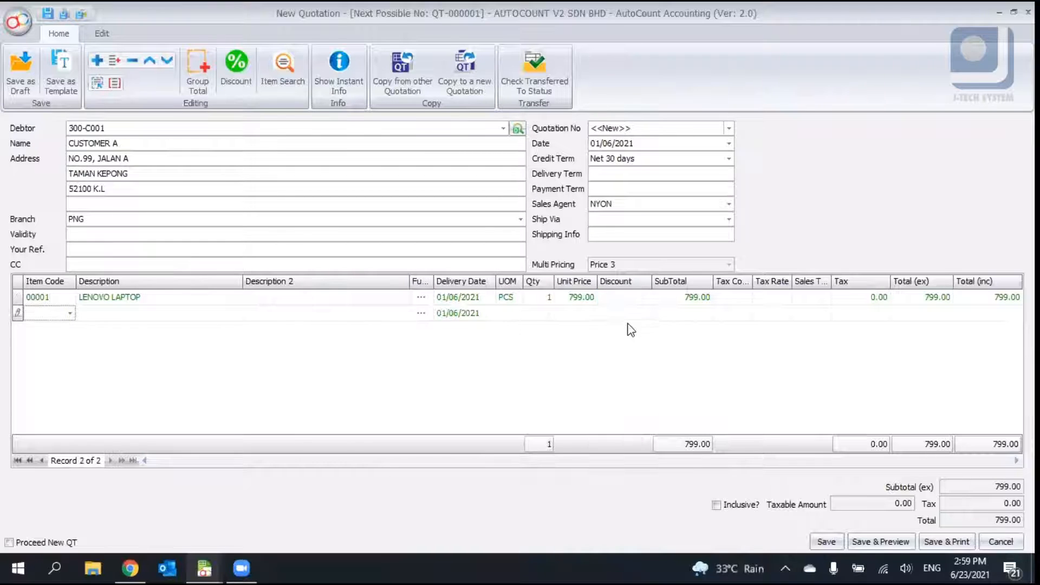
- Apply an 80% discount to the laptop line
left_click(618, 298)
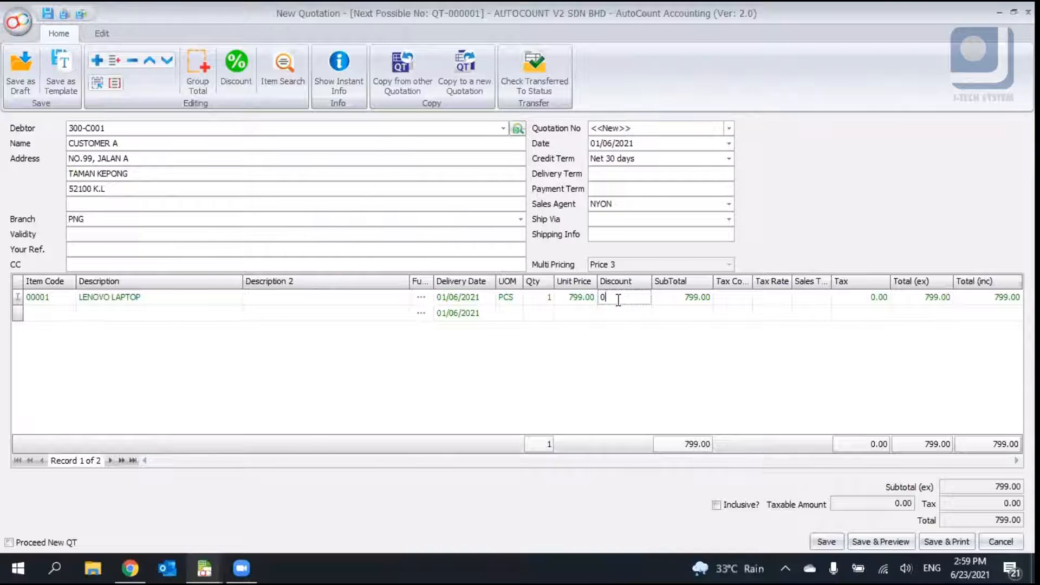
key("BackSpace")
type("80")
key("Return")
type("%")
key("Return")
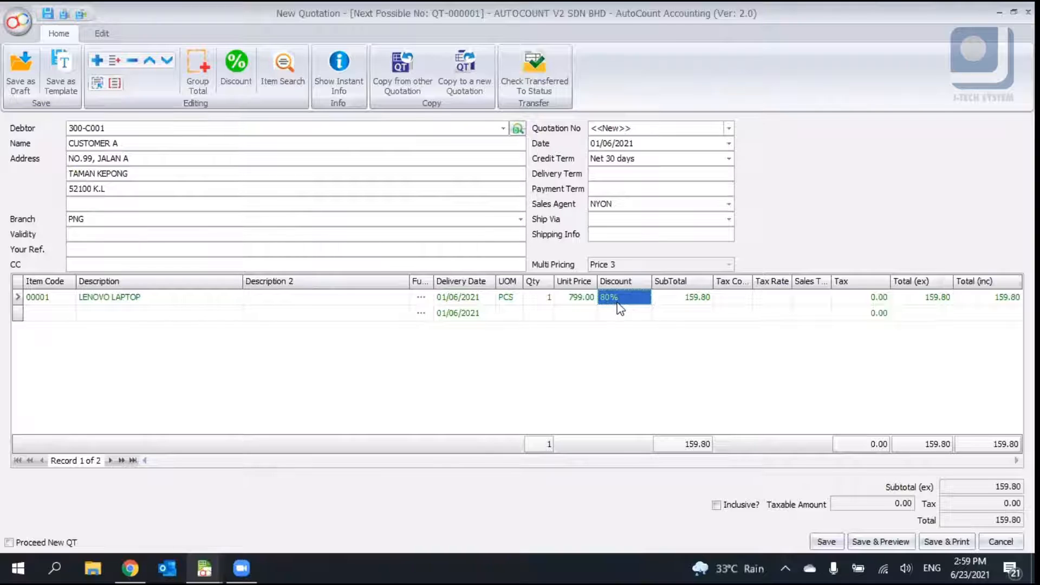
- Change the laptop line's discount to a flat 80
left_click(640, 300)
left_click(676, 286)
left_click(639, 300)
key("BackSpace")
key("Tab")
- Clear the discount on the laptop line
left_click(614, 298)
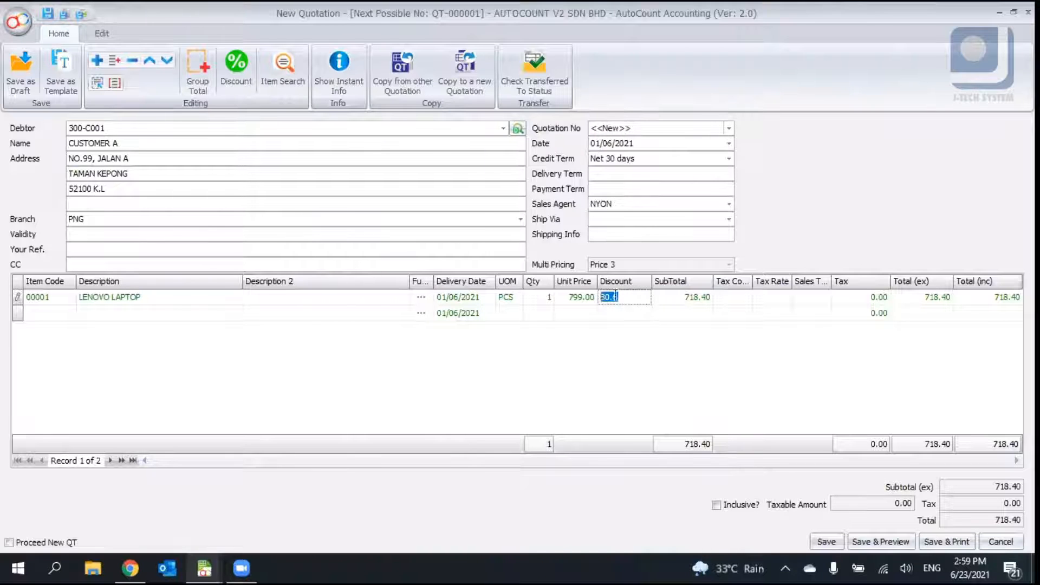
left_click(614, 297)
key("BackSpace")
key("BackSpace")
key("BackSpace")
key("Tab")
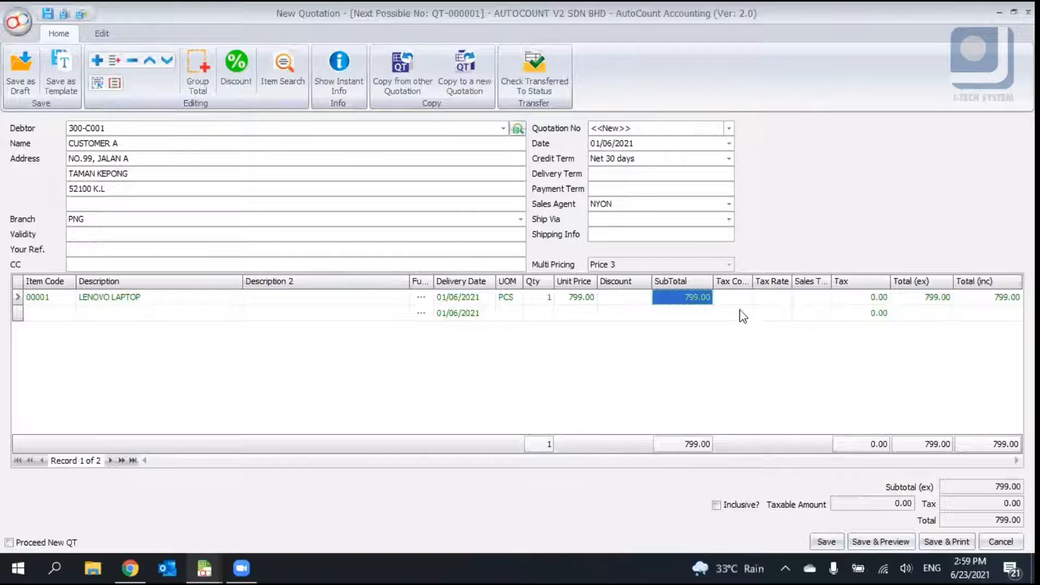
- Review the tax code options, tax and total columns of the laptop line
left_click(750, 303)
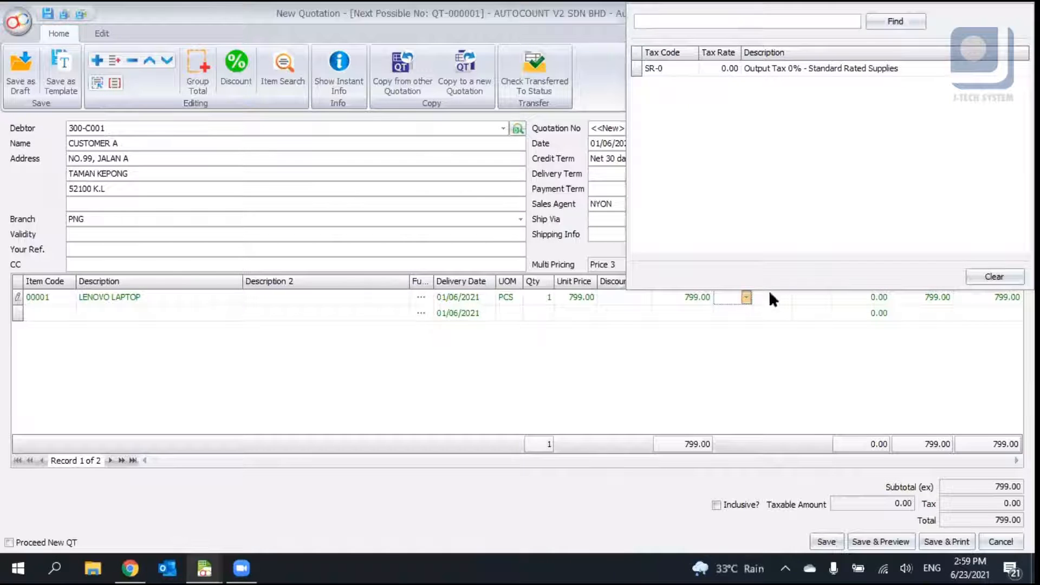
left_click(785, 303)
left_click(818, 301)
left_click(848, 301)
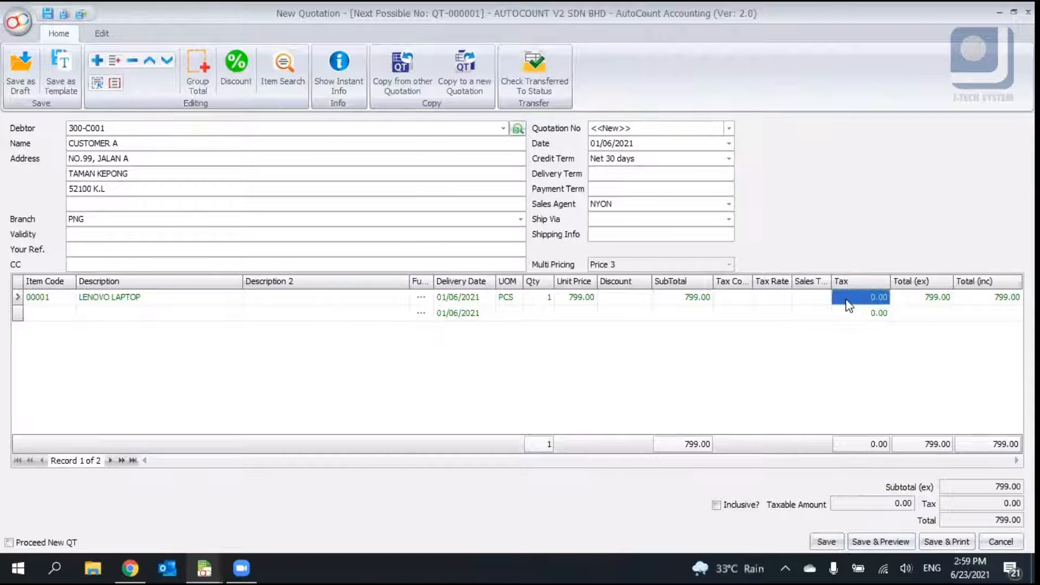
left_click(930, 305)
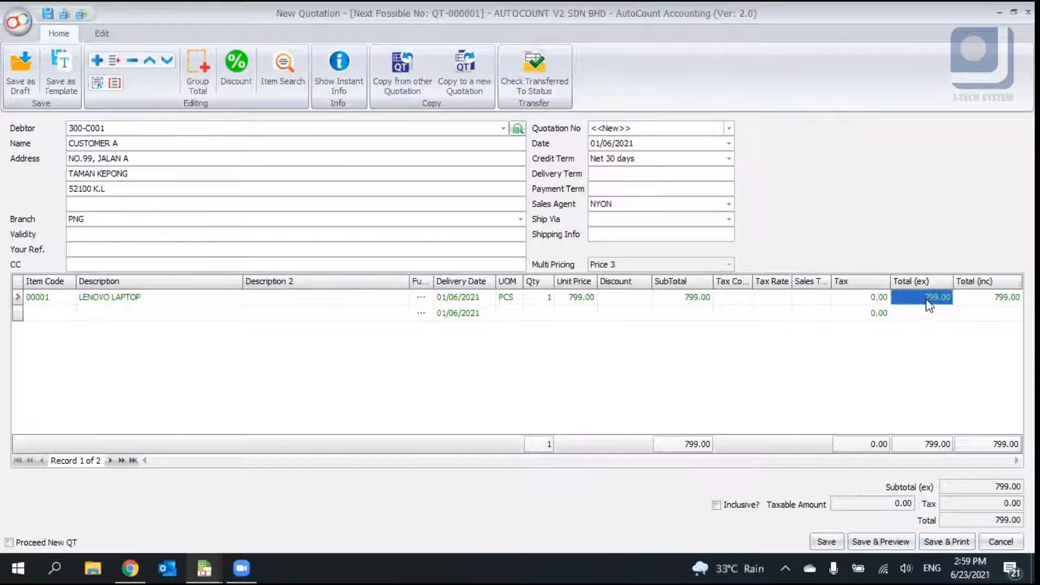
left_click(991, 297)
left_click(308, 357)
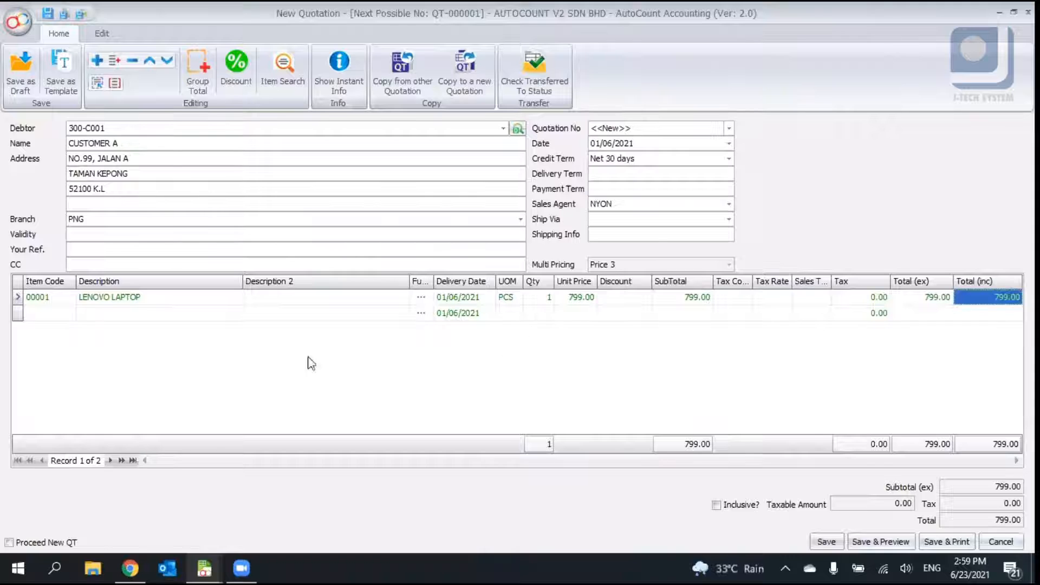
- Delete the blank second detail line
left_click(69, 316)
right_click(42, 320)
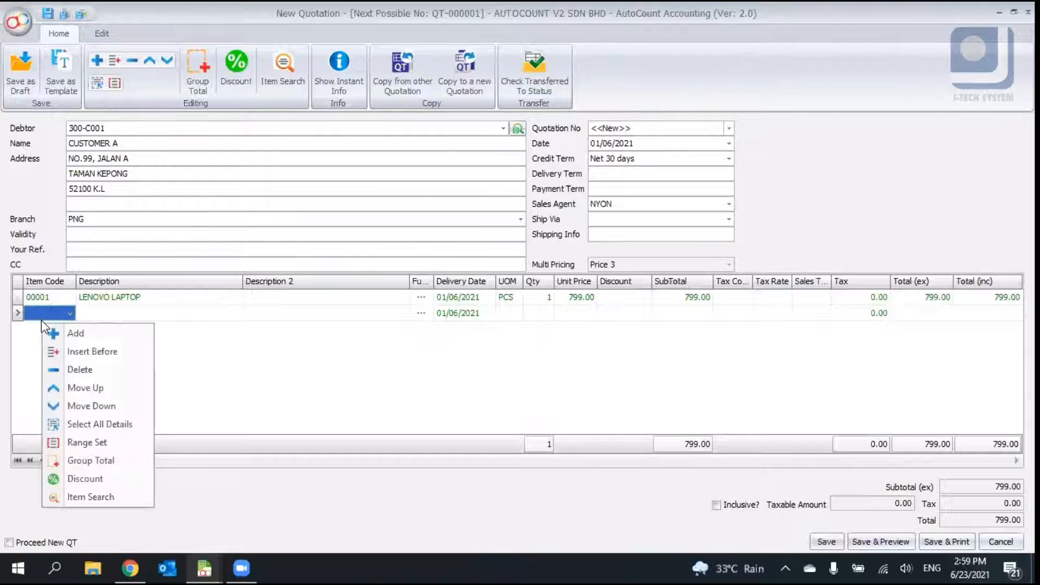
left_click(87, 365)
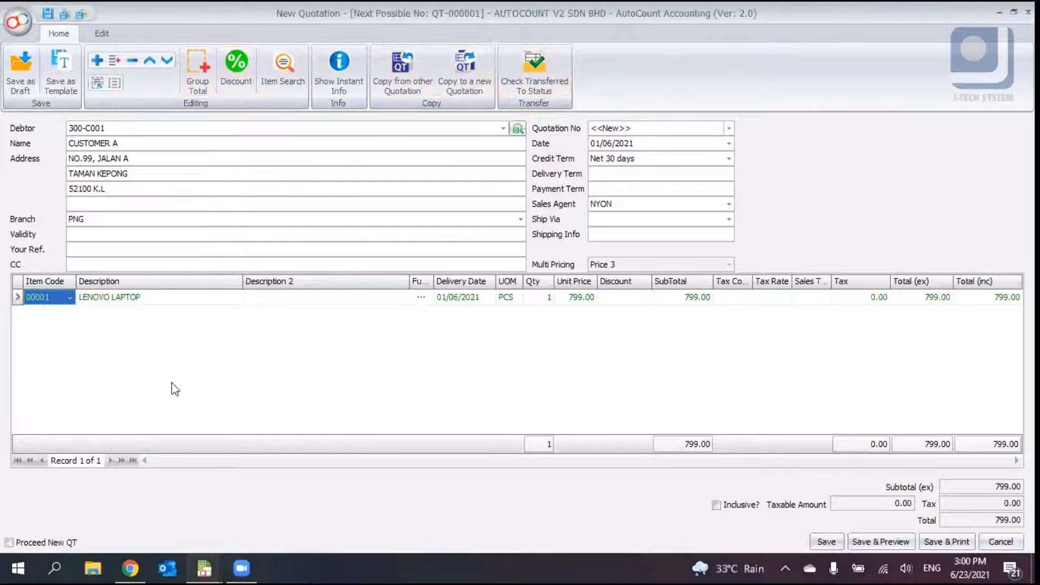
- Add three blank detail lines below the laptop line
right_click(117, 339)
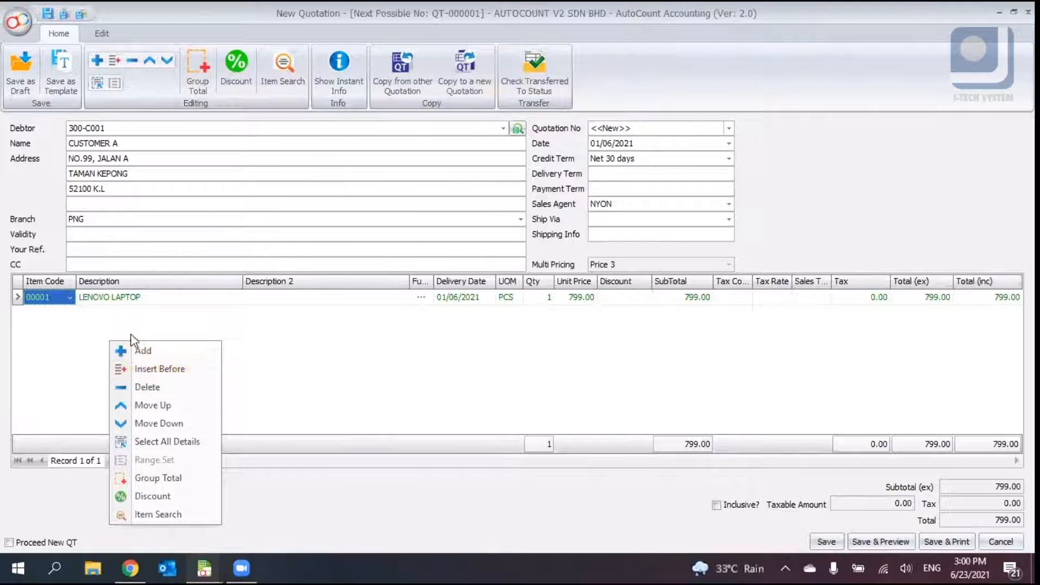
left_click(137, 350)
right_click(93, 322)
left_click(102, 332)
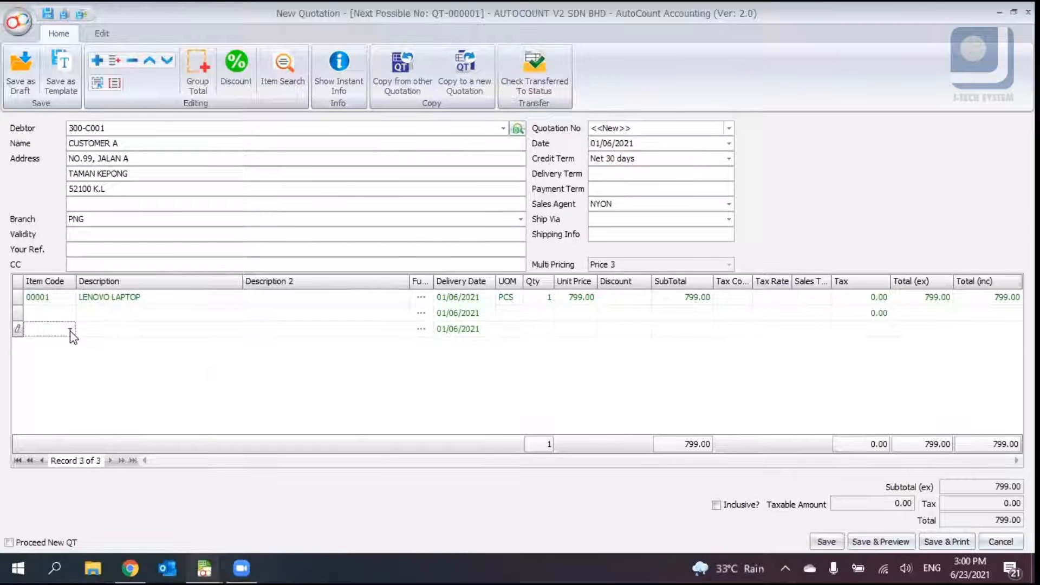
right_click(117, 365)
left_click(126, 374)
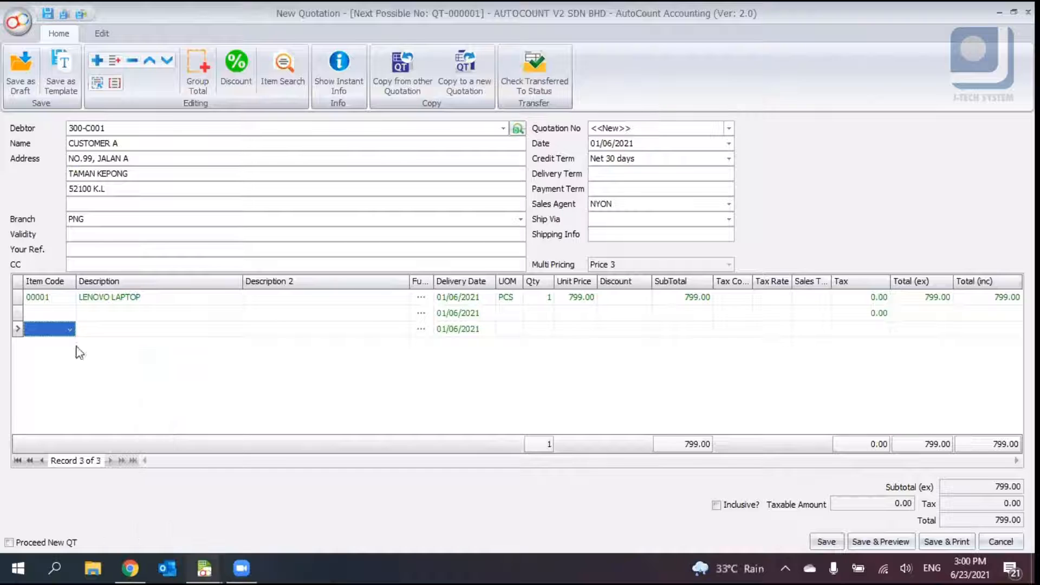
- Fill the new lines with items 00004 MOUSE, 00002 AUTOCOUNT and 00003 LOGITECH WIRELESS KEYBOARD
left_click(66, 315)
left_click(70, 319)
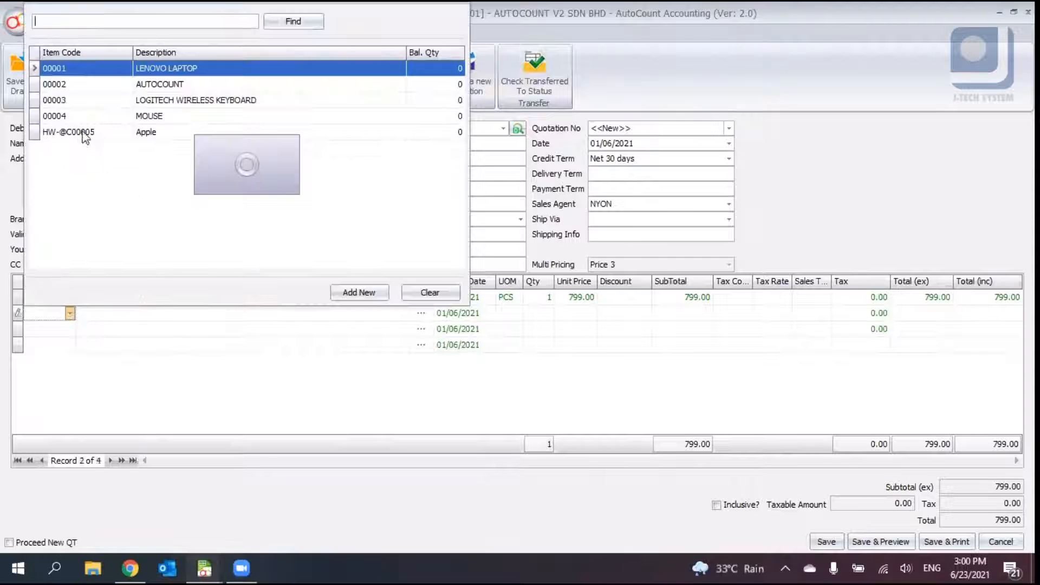
double_click(84, 126)
left_click(69, 329)
left_click(69, 332)
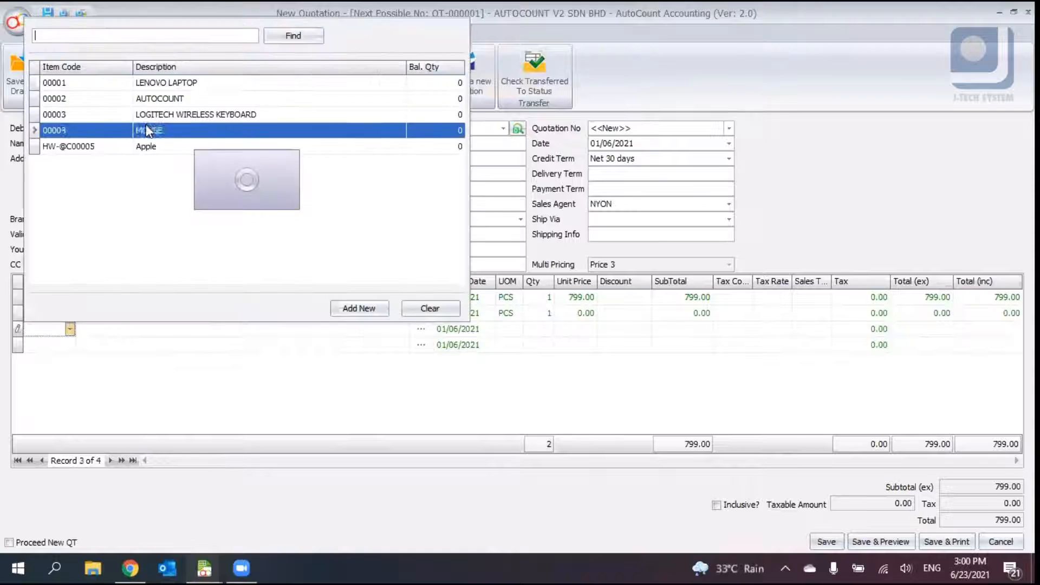
double_click(138, 98)
left_click(75, 347)
left_click(70, 345)
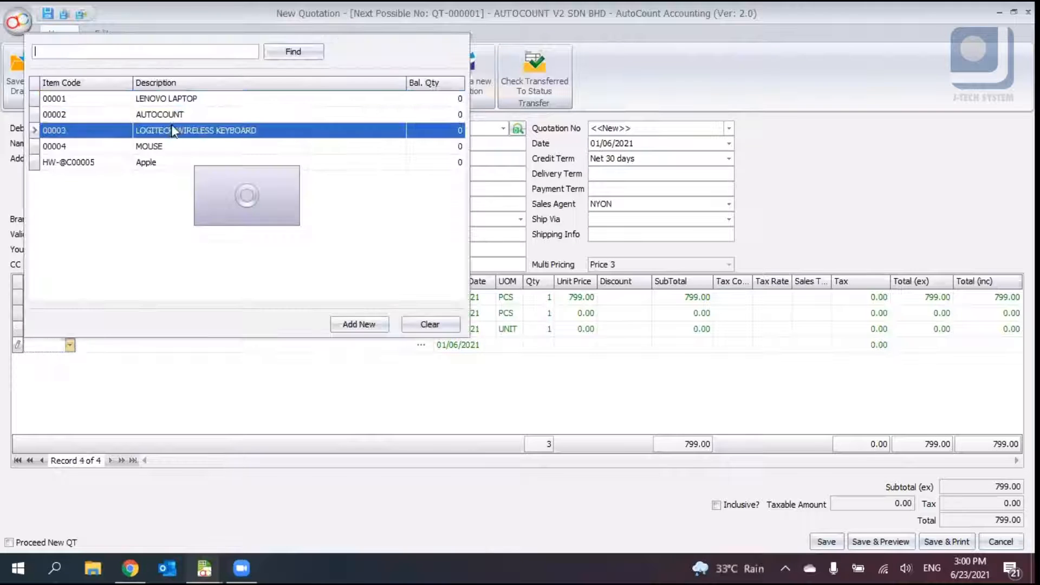
double_click(136, 130)
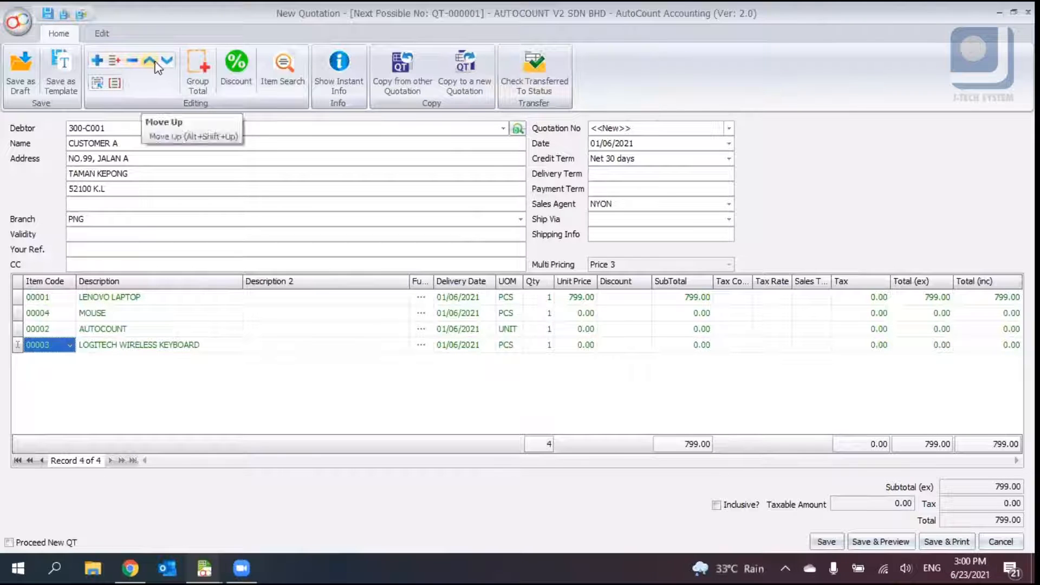
right_click(155, 346)
left_click(198, 415)
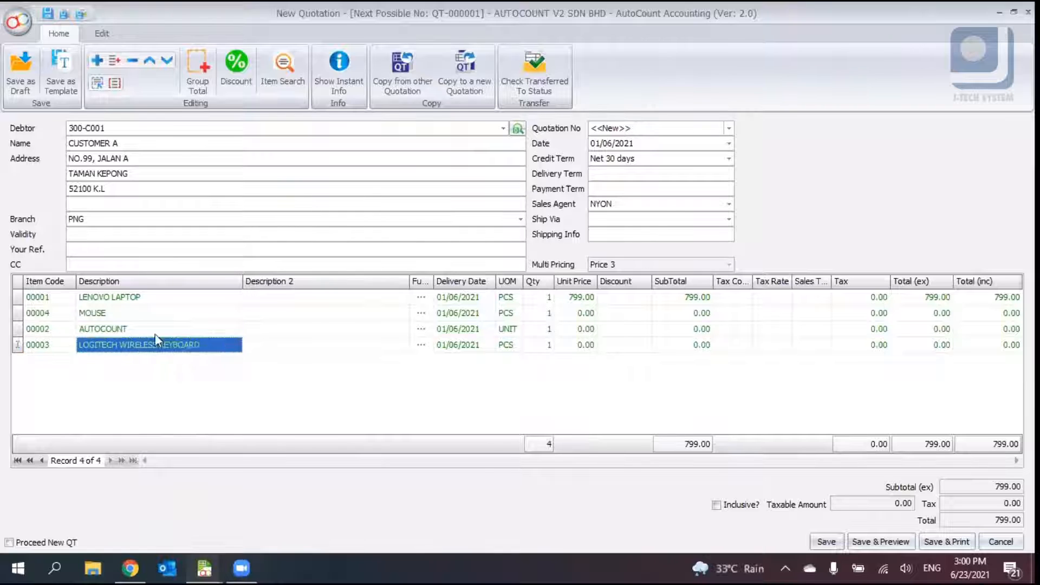
right_click(154, 328)
left_click(214, 413)
right_click(169, 327)
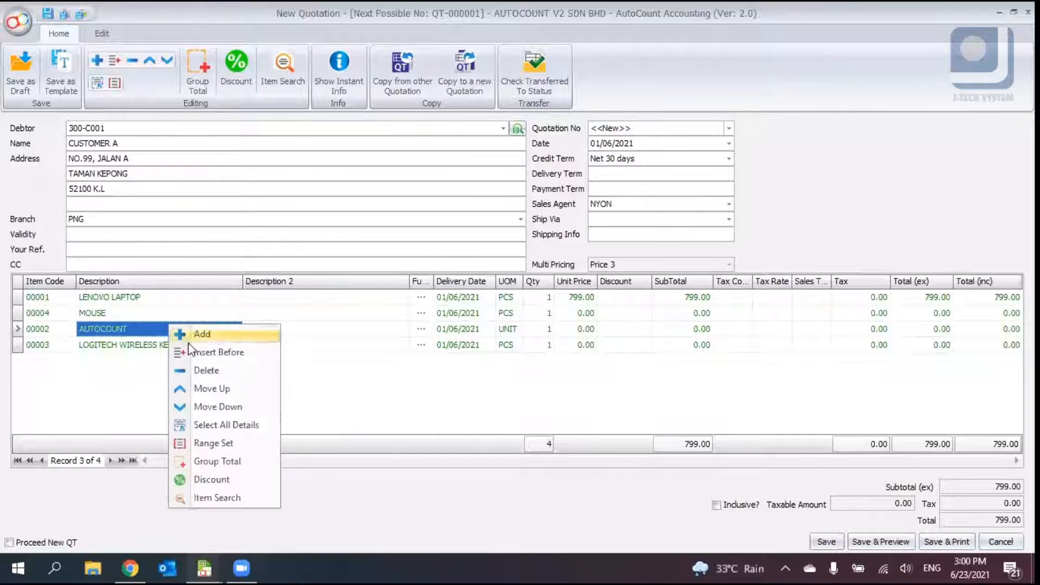
left_click(128, 341)
left_click(128, 342)
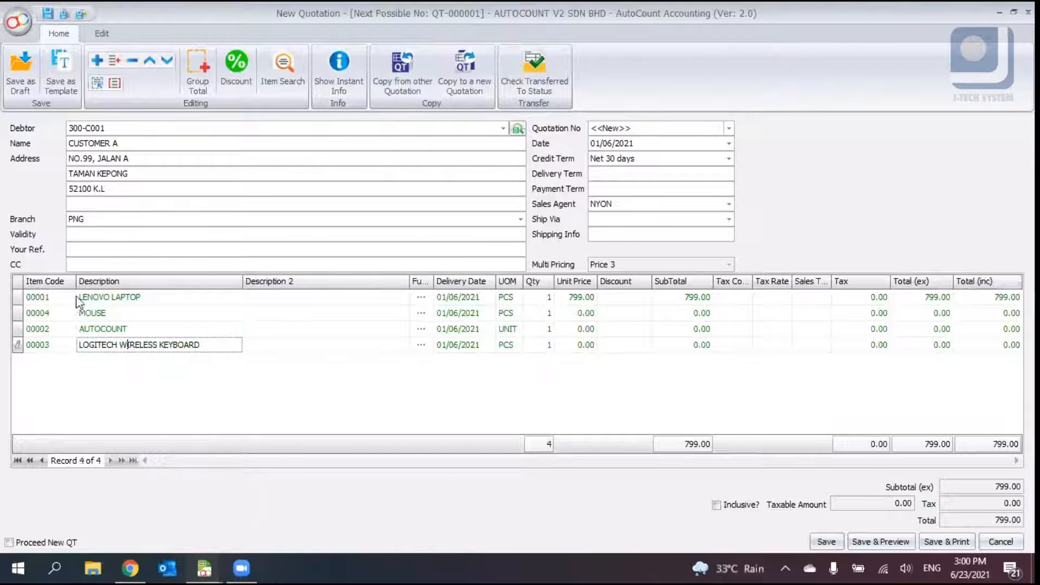
- Delete the mouse, AutoCount and keyboard lines, leaving only the laptop line
left_click(73, 313)
right_click(129, 313)
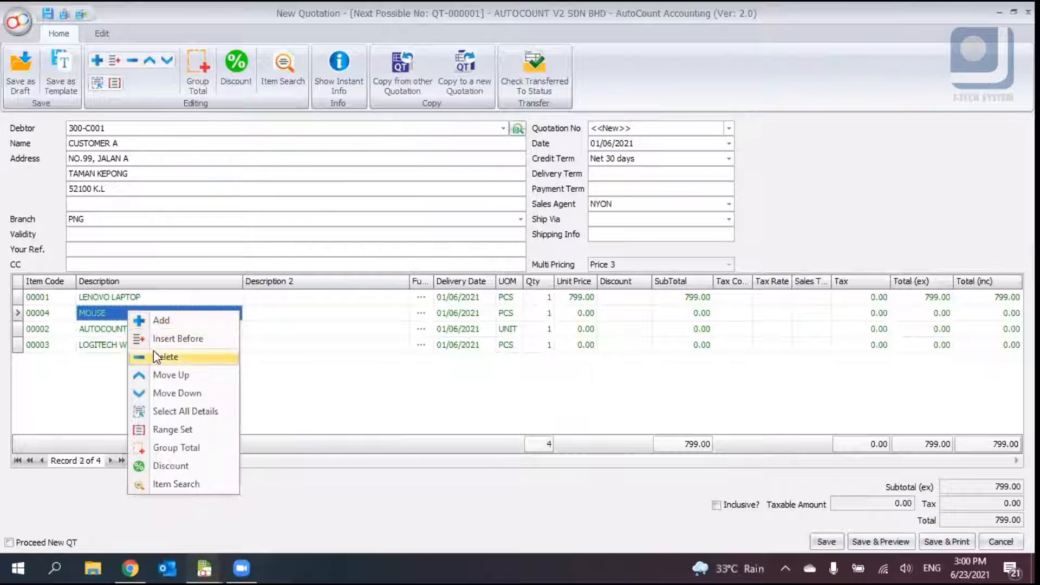
left_click(157, 357)
right_click(129, 316)
left_click(185, 360)
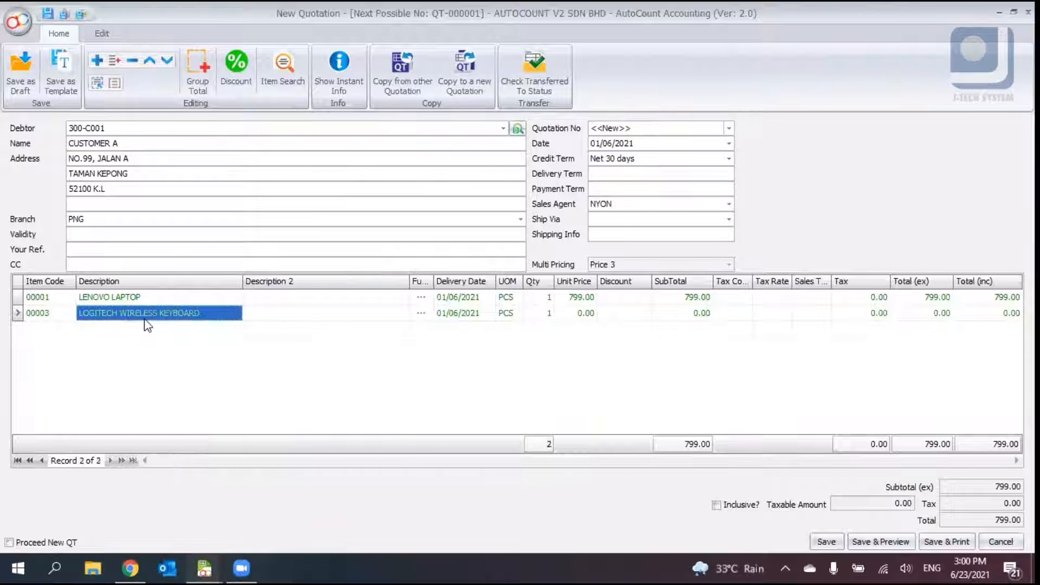
right_click(143, 317)
left_click(179, 363)
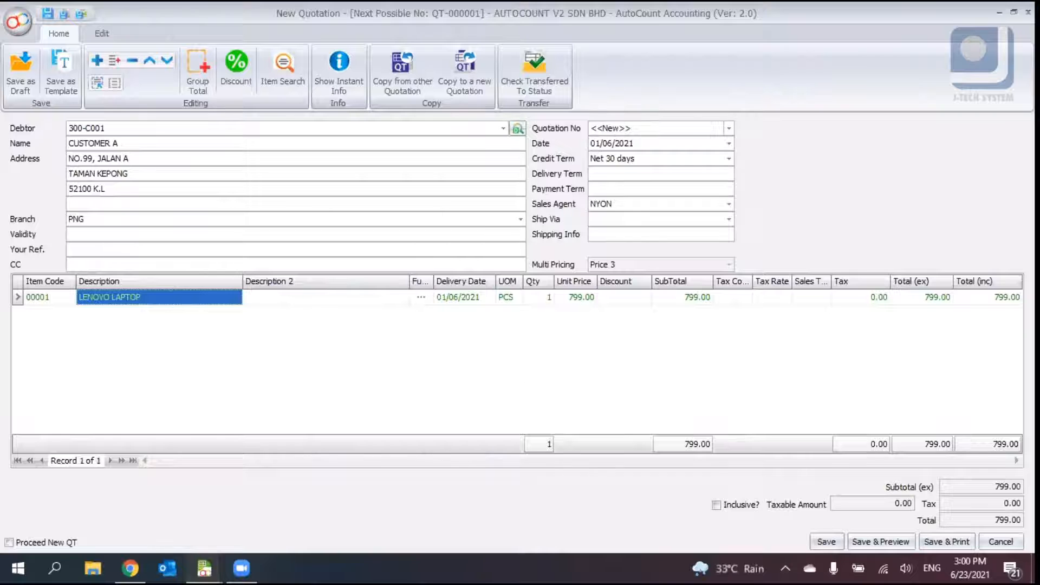
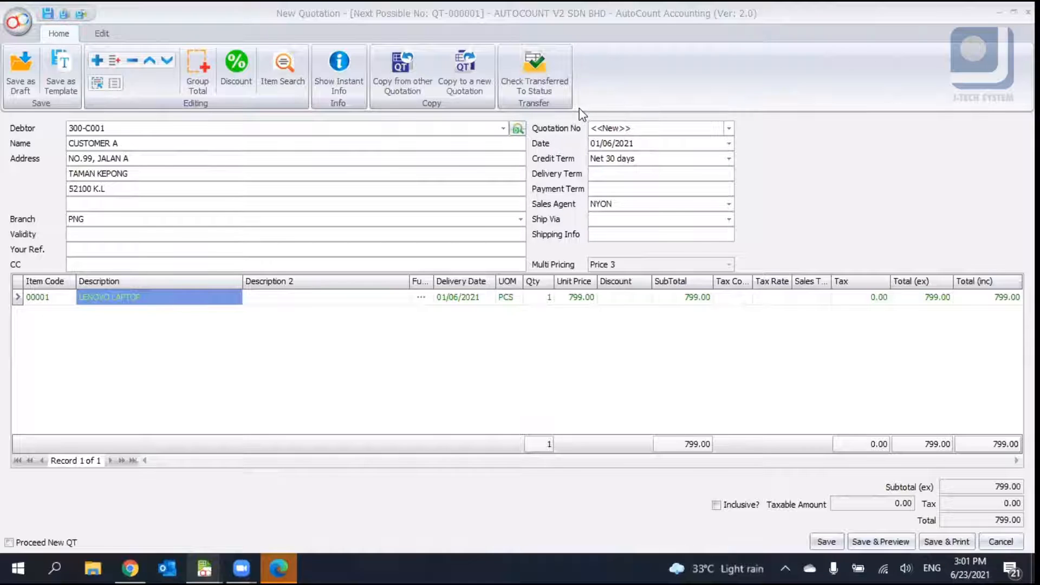
left_click(459, 351)
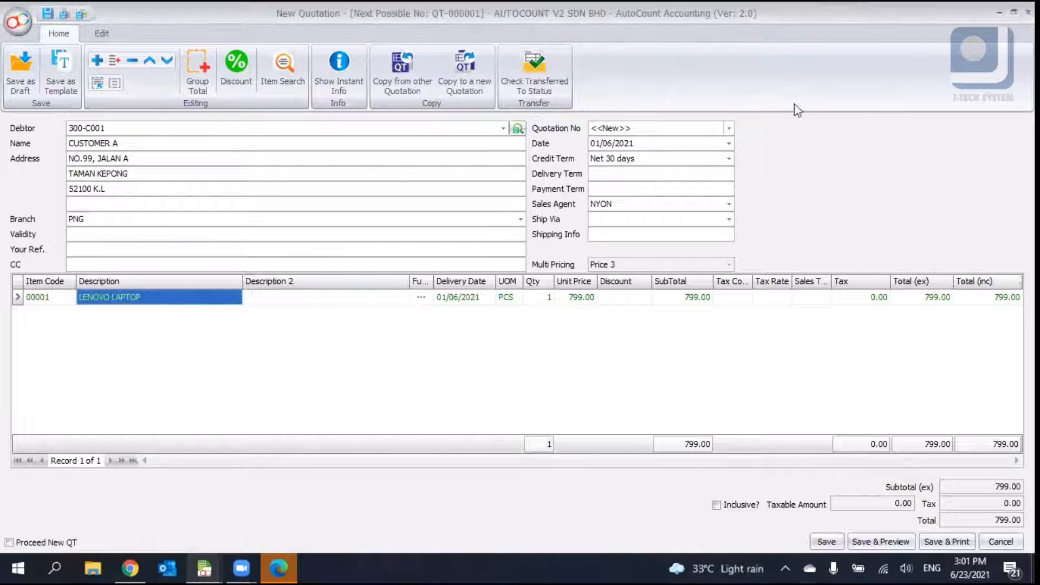
left_click(904, 9)
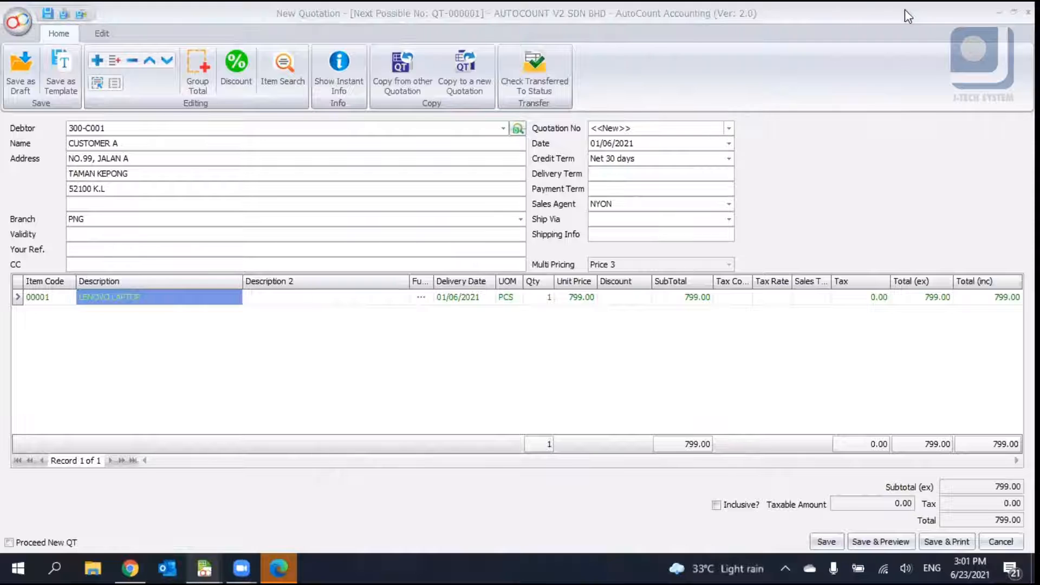
left_click(269, 372)
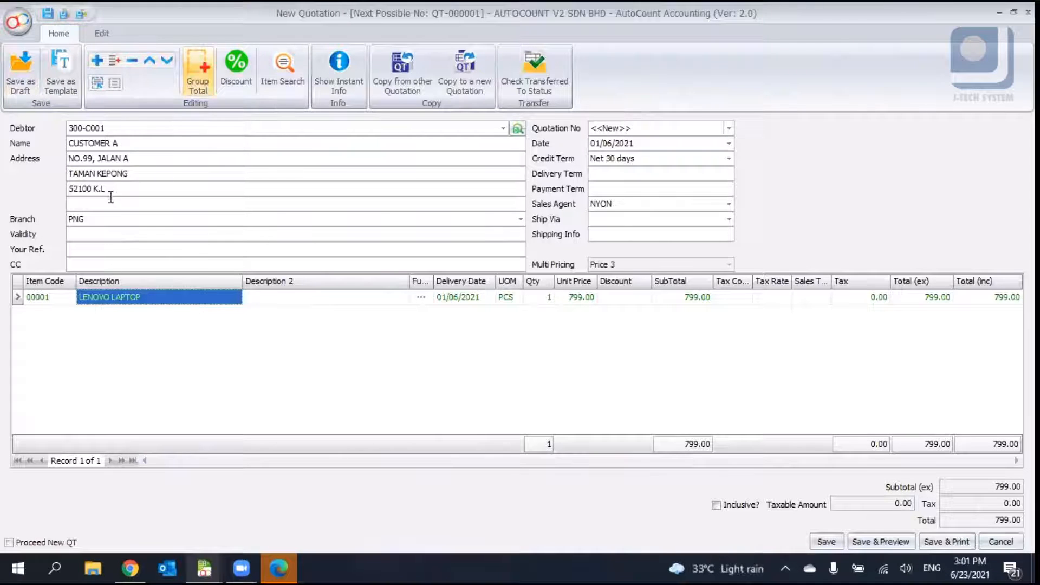
- Add a detail line for item 00003 LOGITECH WIRELESS KEYBOARD with a unit price of 99
right_click(130, 350)
left_click(162, 355)
left_click(70, 314)
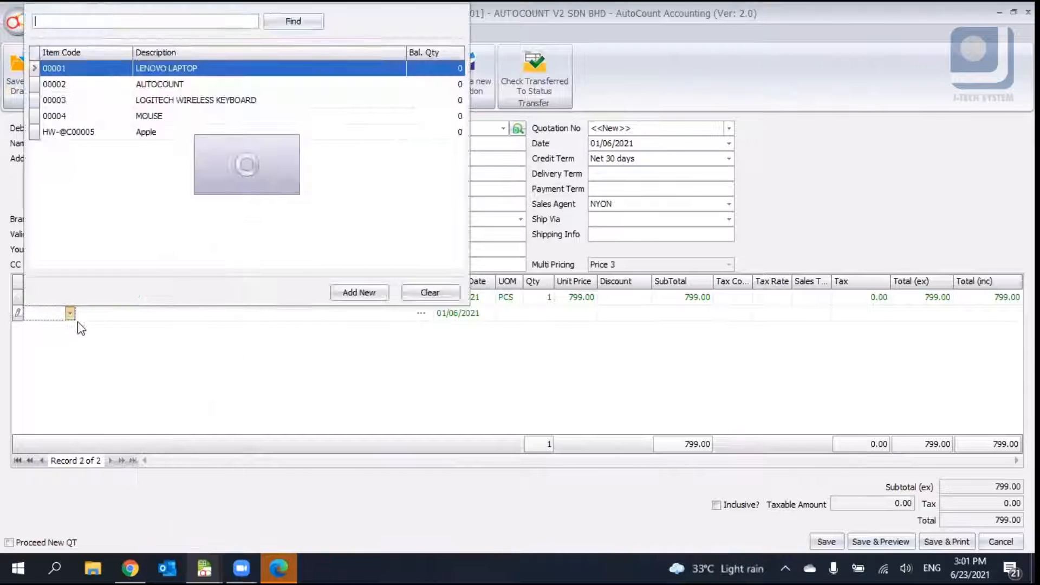
left_click(125, 102)
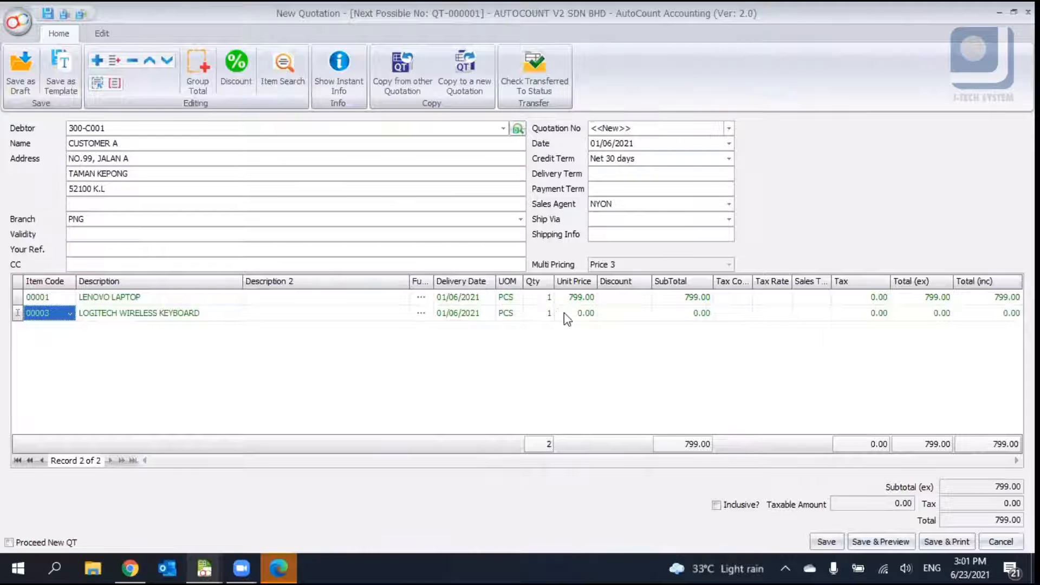
left_click(566, 313)
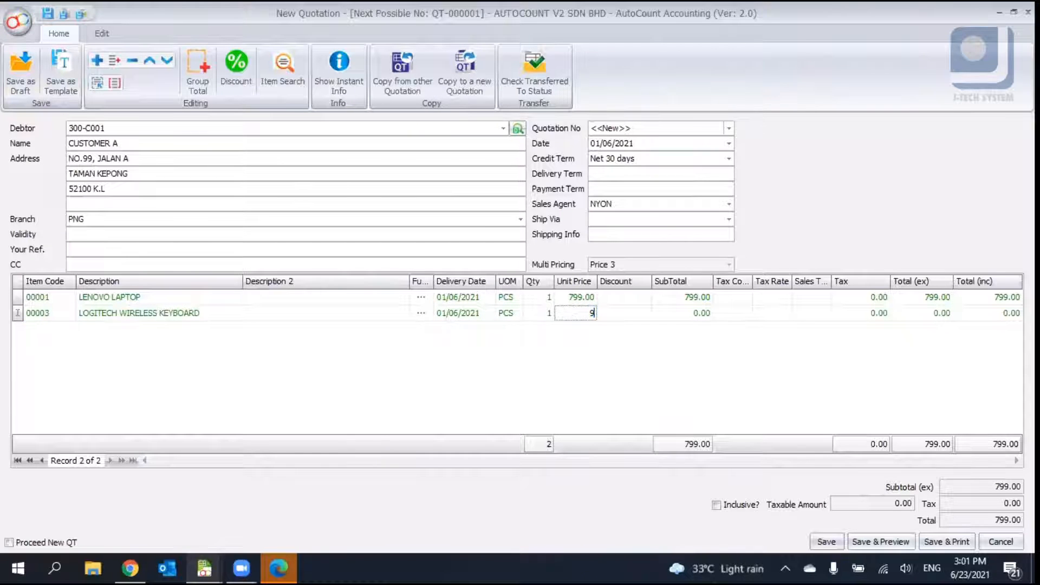
key("Return")
- Insert a group subtotal line below the laptop and keyboard lines
left_click(204, 71)
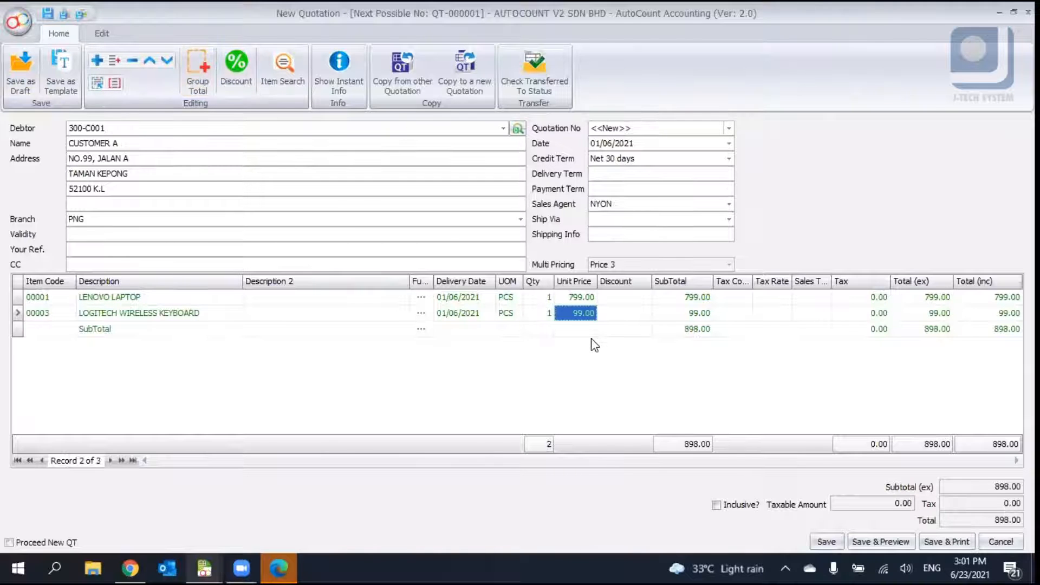
left_click(569, 332)
left_click(688, 329)
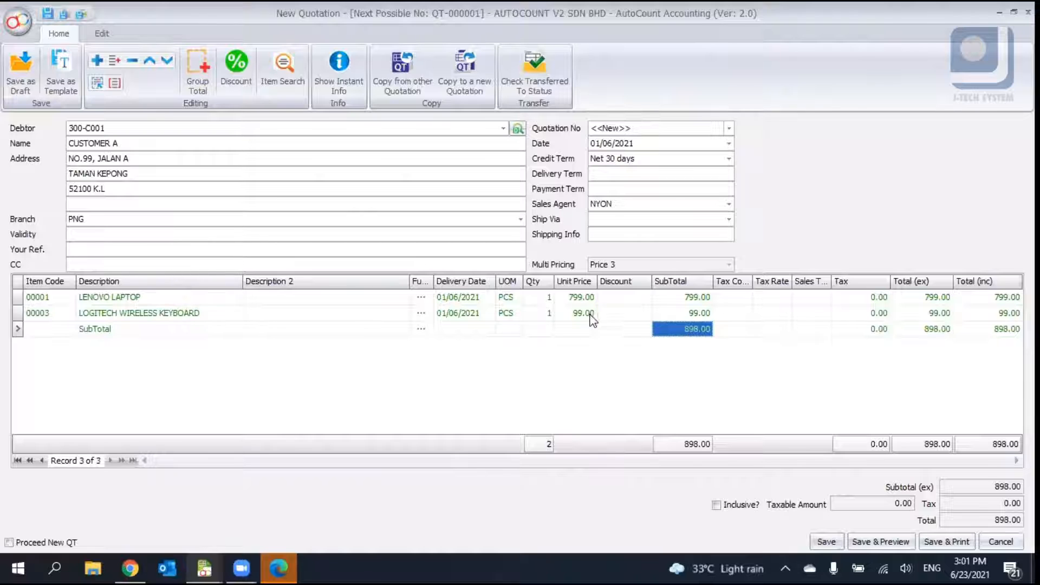
right_click(109, 355)
left_click(121, 366)
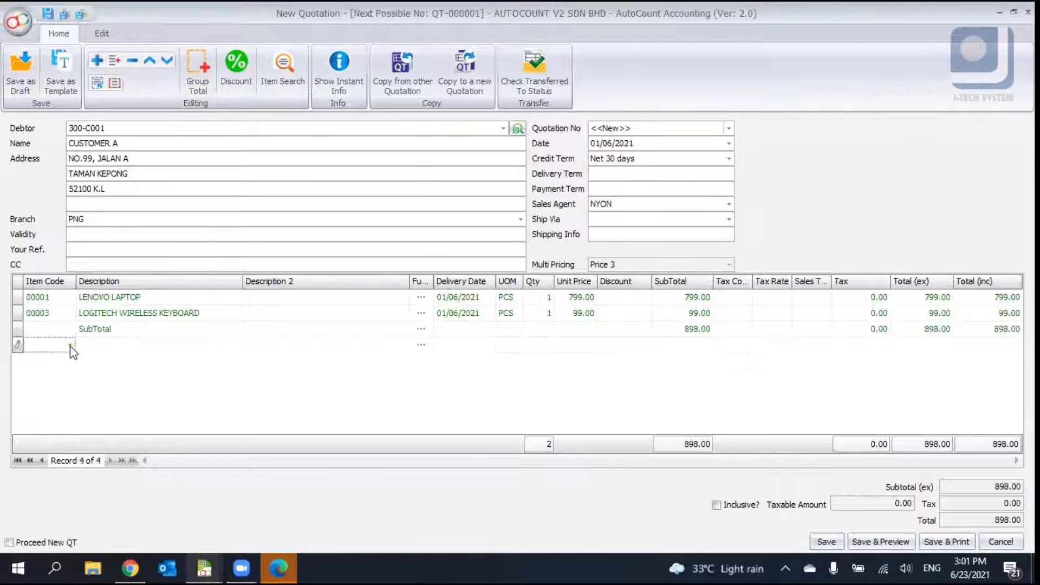
left_click(70, 345)
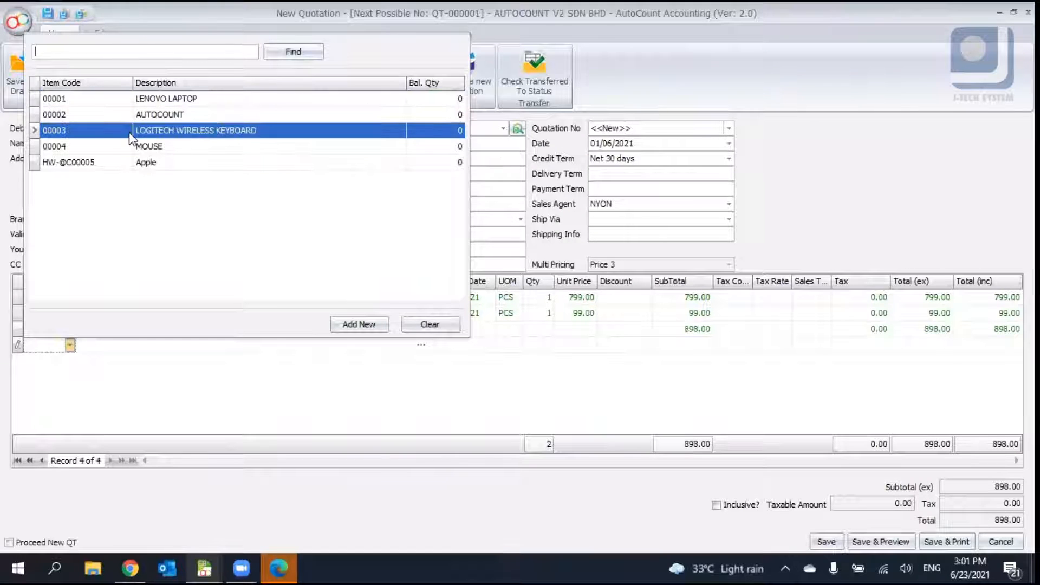
left_click(144, 162)
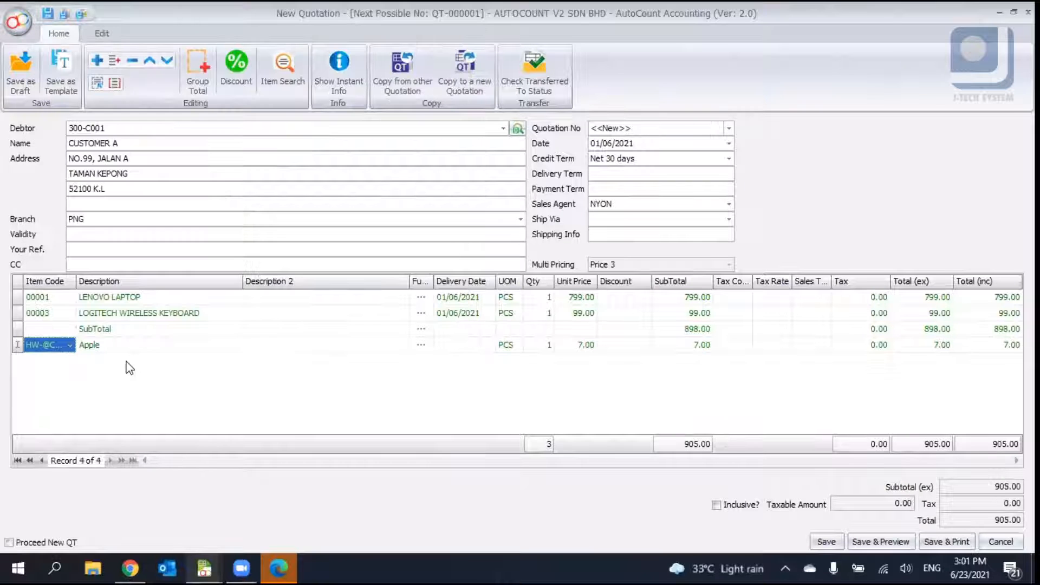
- Add another detail line for item 00003 LOGITECH WIRELESS KEYBOARD below the Apple line
right_click(135, 362)
left_click(138, 371)
left_click(69, 360)
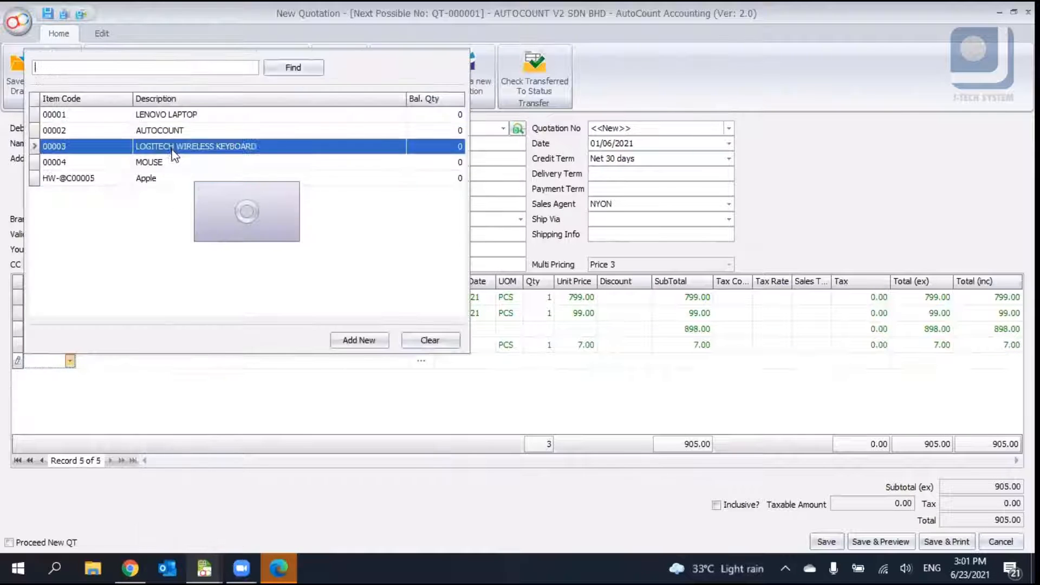
left_click(172, 146)
left_click(520, 361)
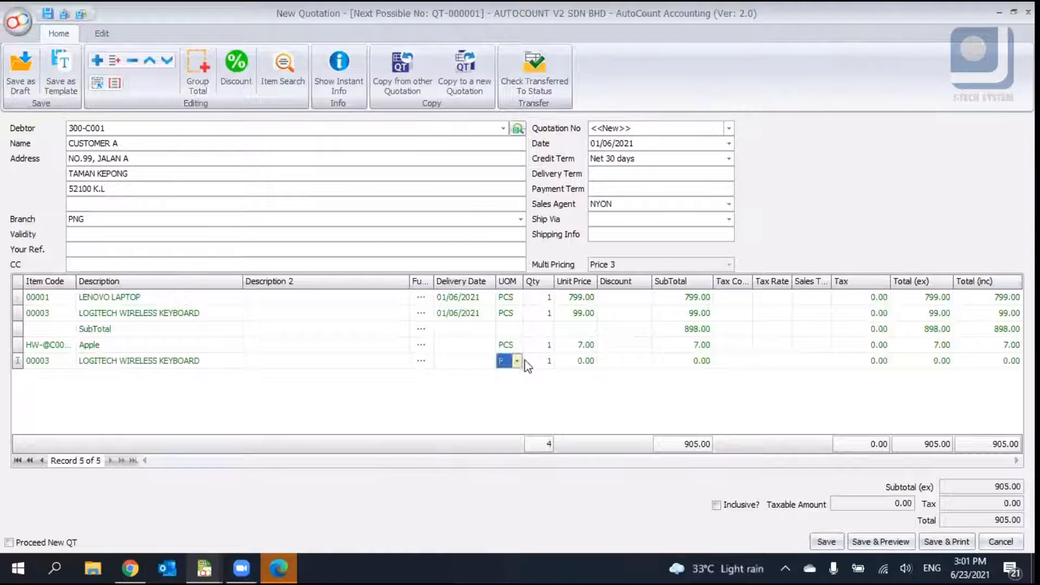
left_click(575, 361)
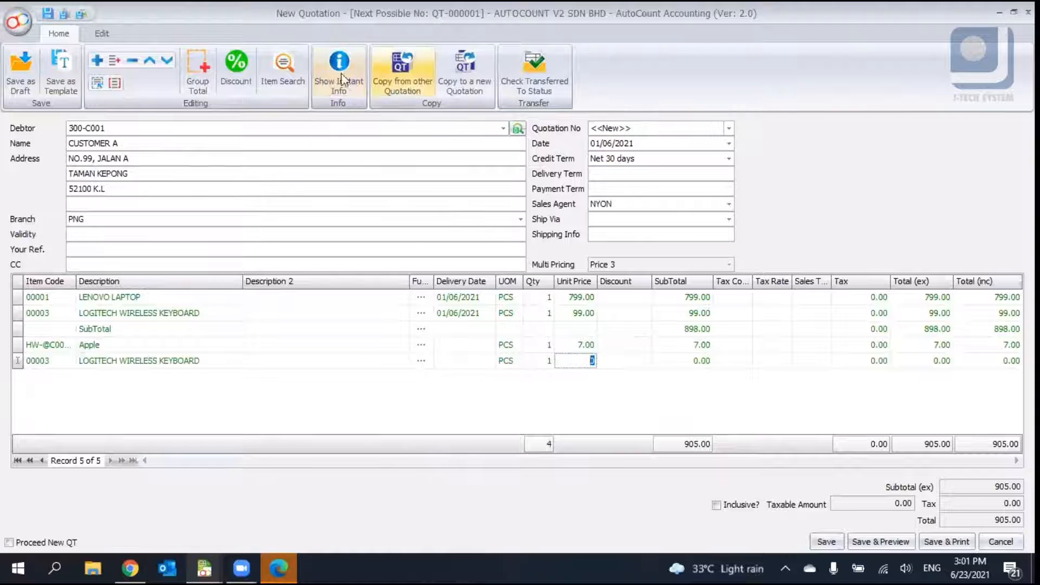
- Insert a second group subtotal line below the Apple and second keyboard lines
left_click(198, 76)
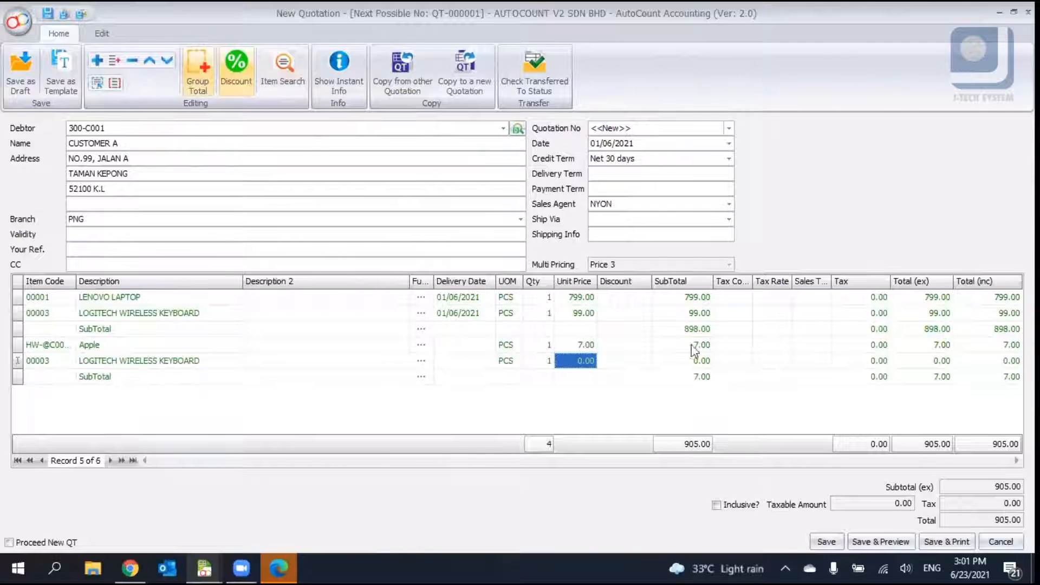
left_click(702, 377)
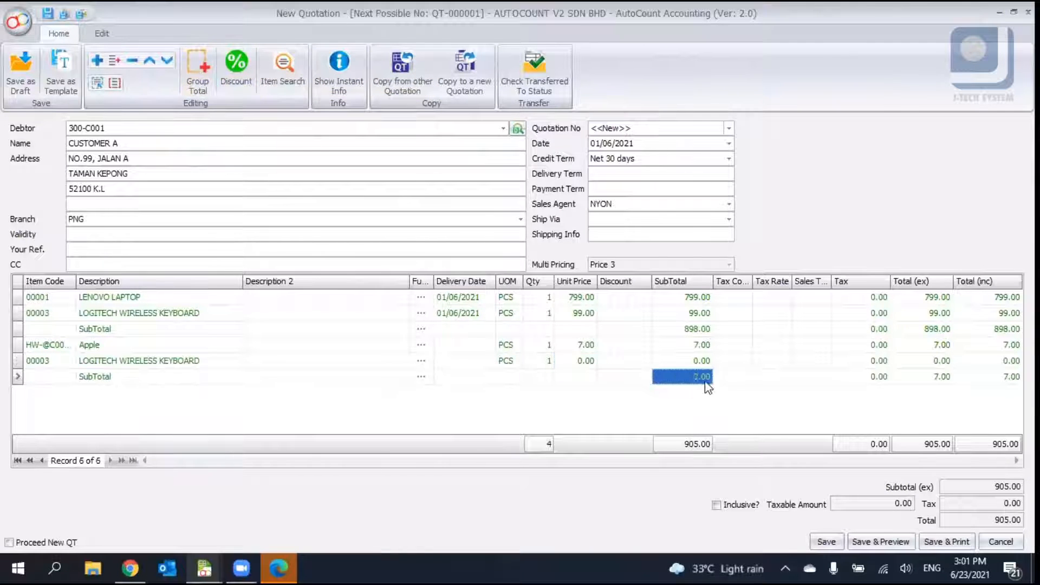
left_click(688, 328)
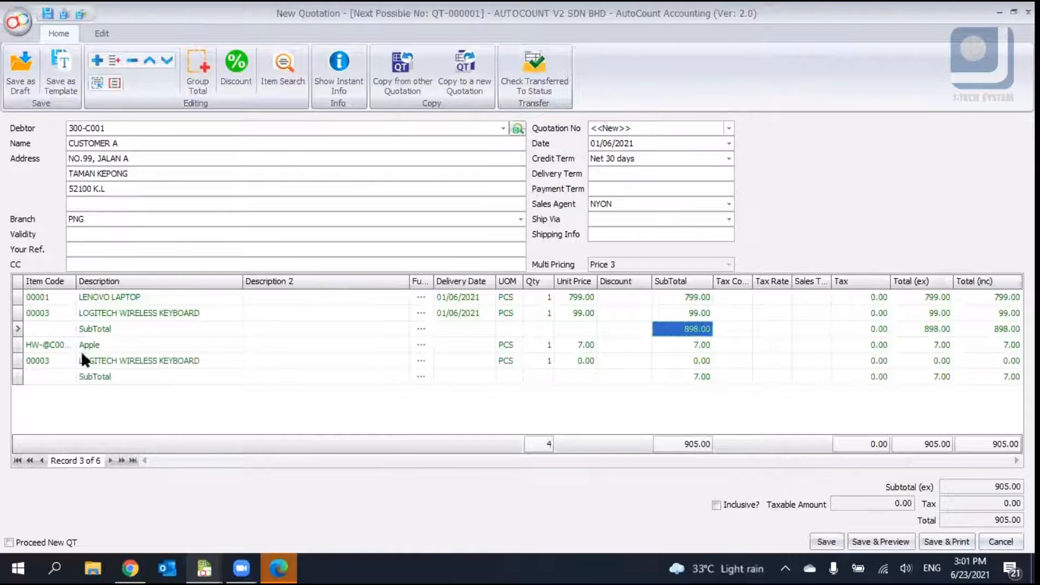
- Inspect the item lines and the two subtotal lines and their subtotal amounts
left_click(133, 331)
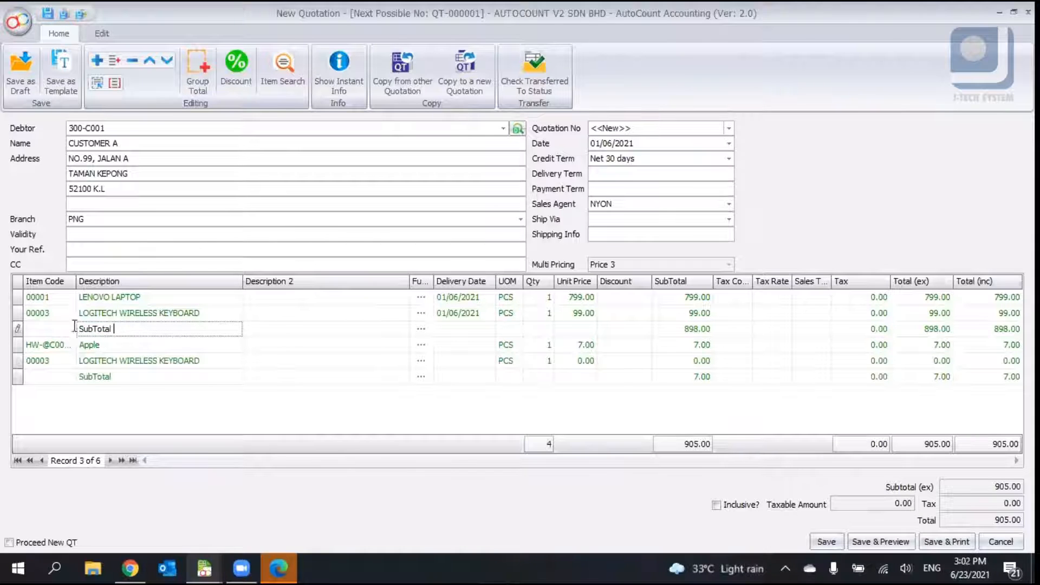
left_click(69, 377)
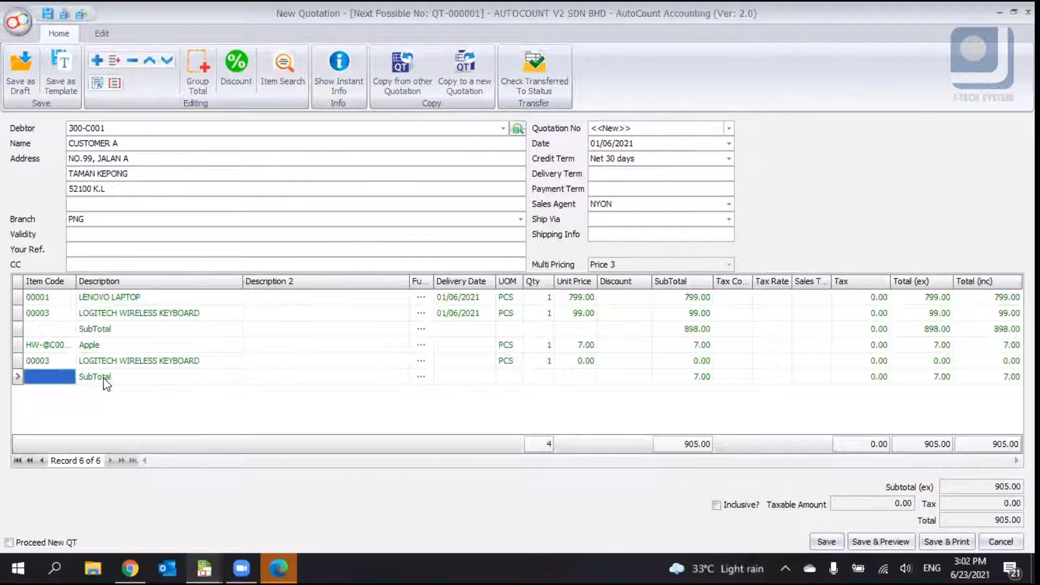
left_click(267, 325)
left_click(585, 344)
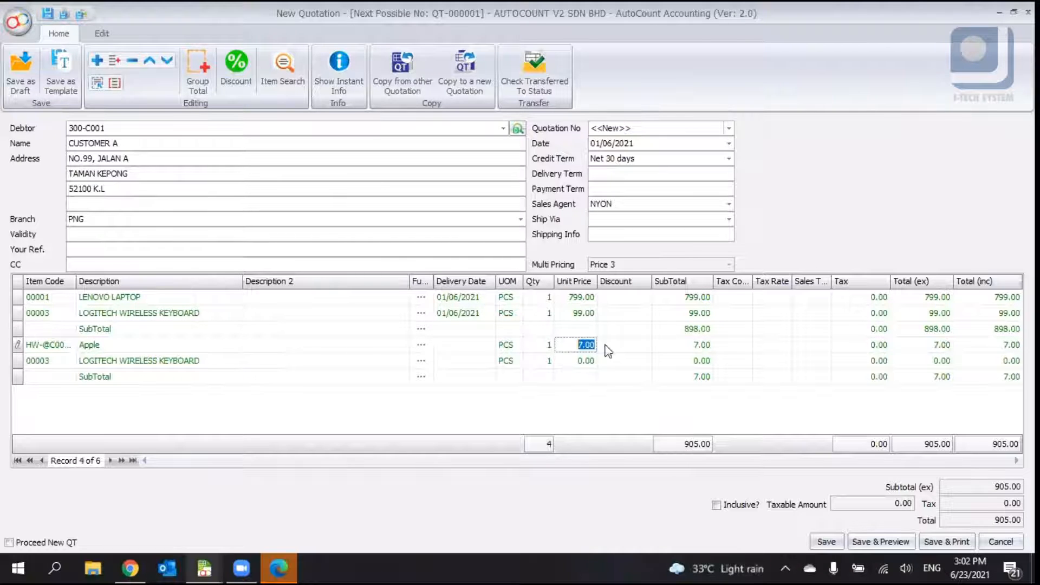
left_click(681, 330)
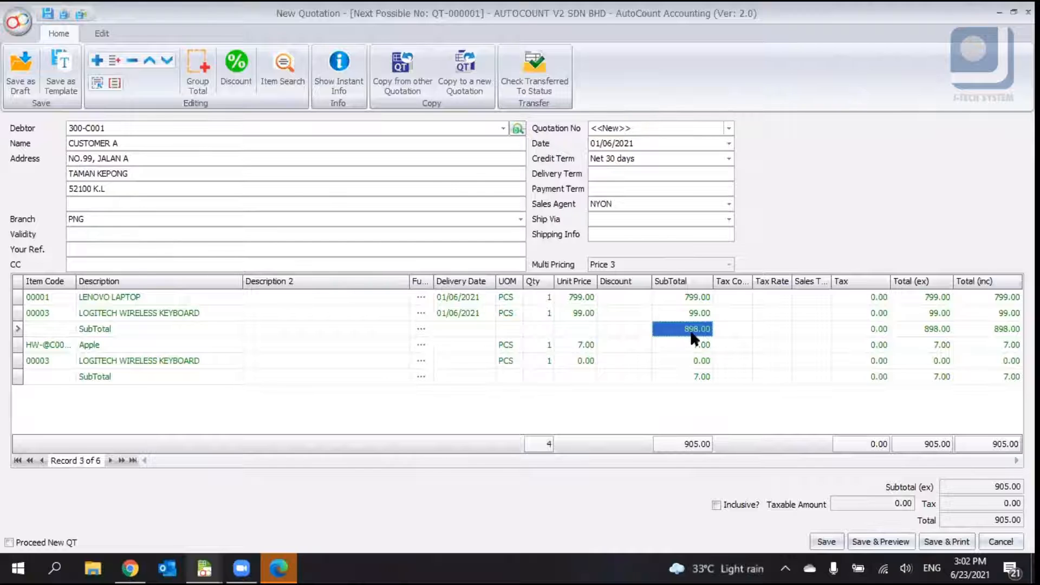
left_click(687, 313)
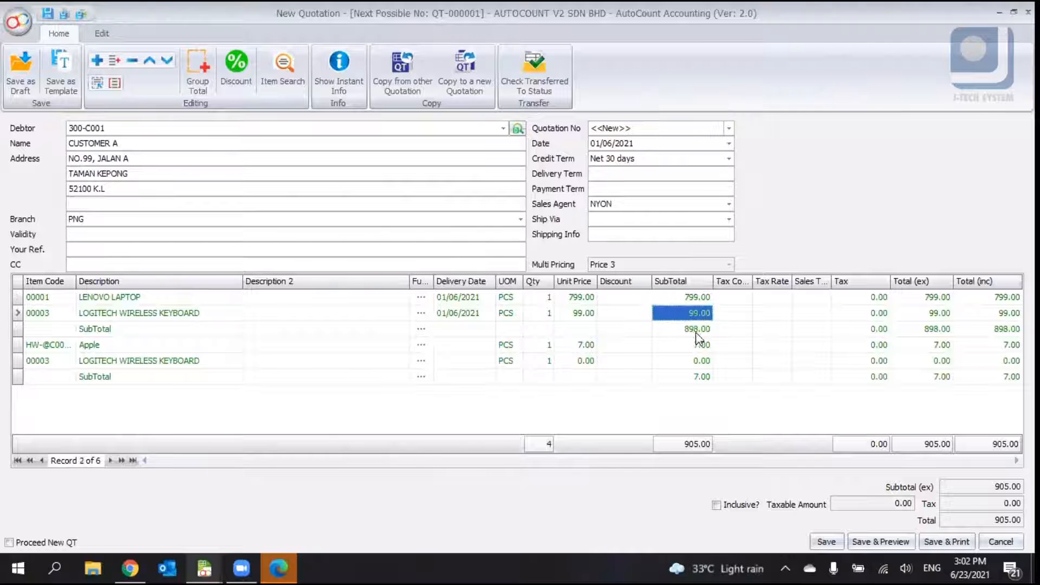
left_click(706, 378)
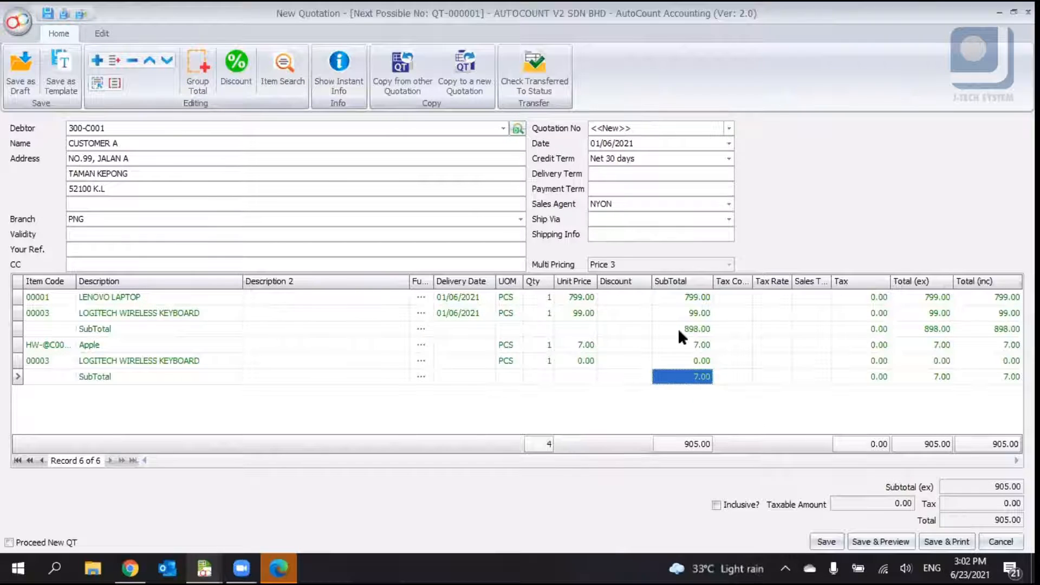
left_click(212, 300)
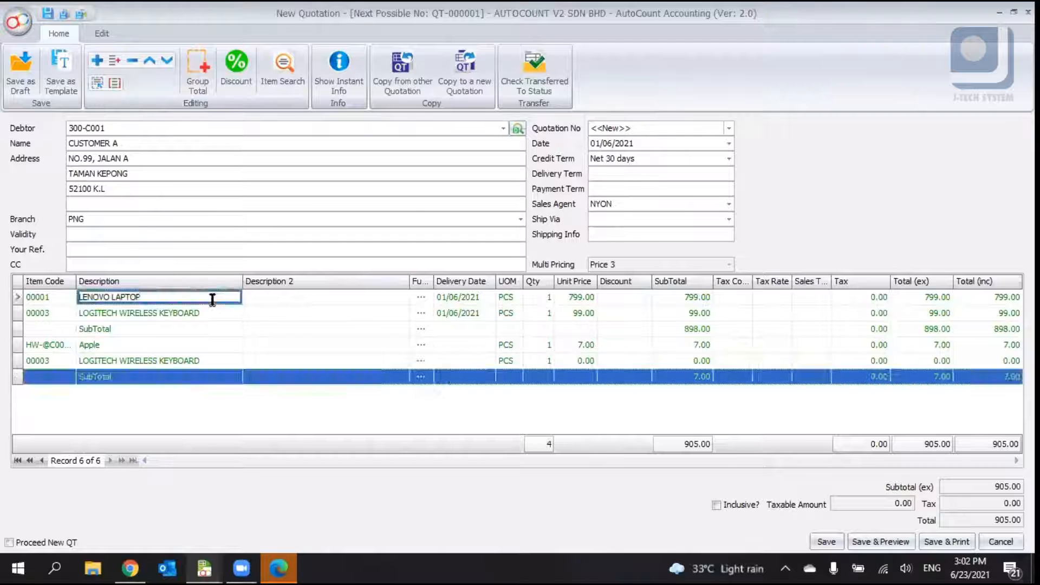
left_click(211, 313)
left_click(673, 330)
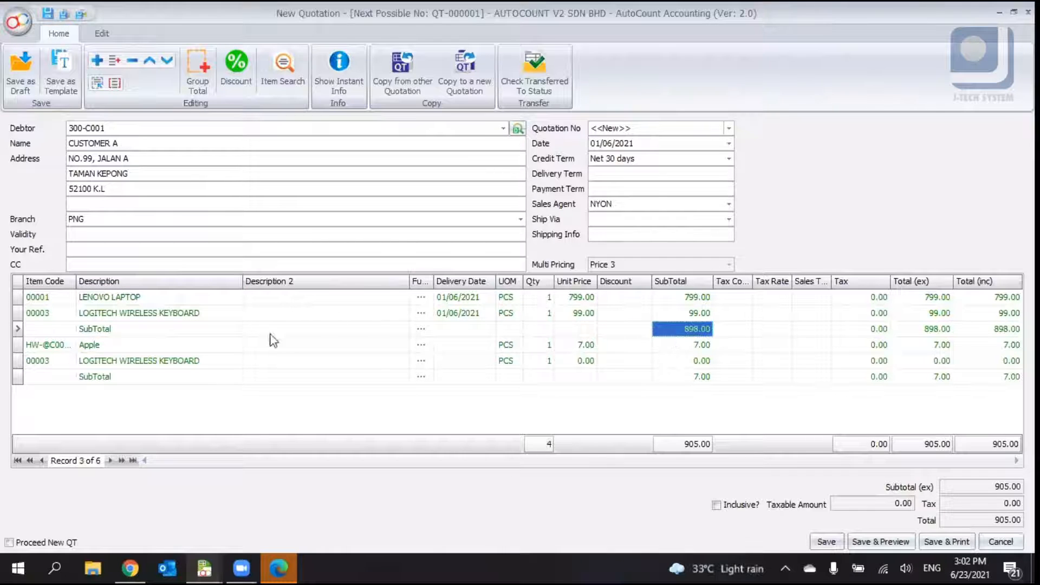
left_click(232, 347)
- Add a 5 percent discount line after the second subtotal, described as Discount 5 %
left_click(687, 378)
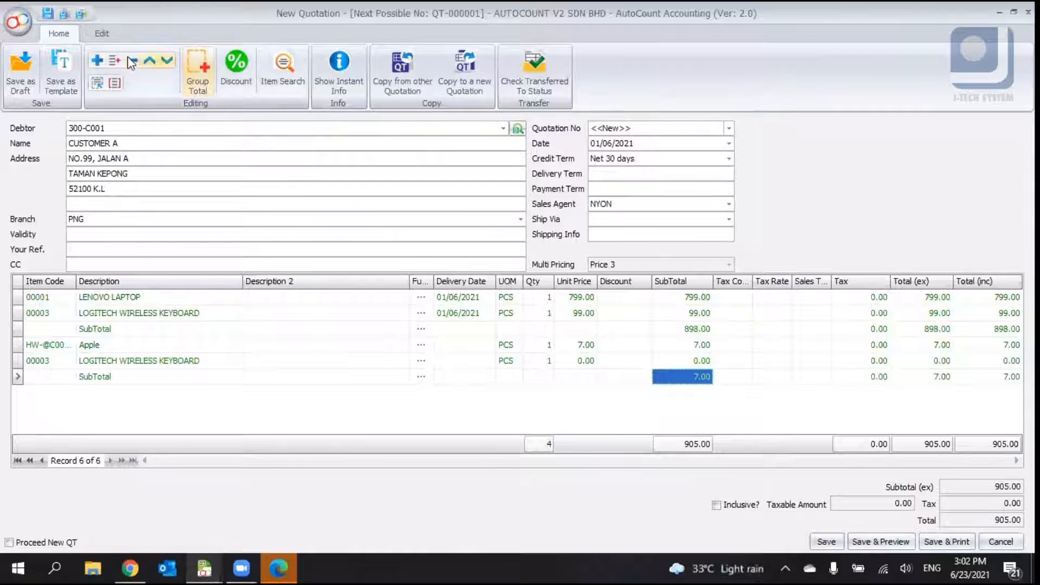
left_click(234, 67)
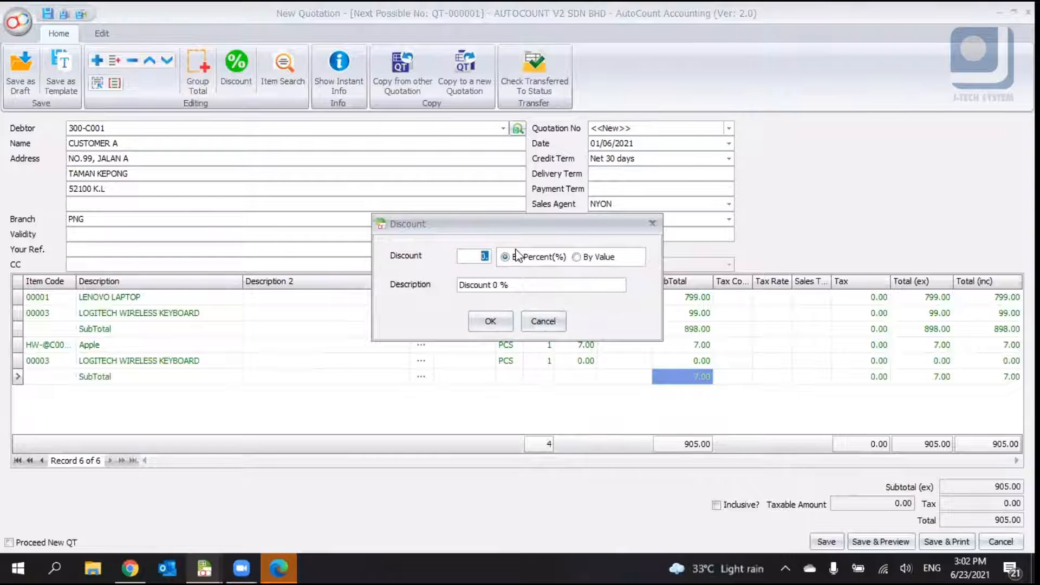
left_click(597, 253)
left_click(506, 257)
key("Tab")
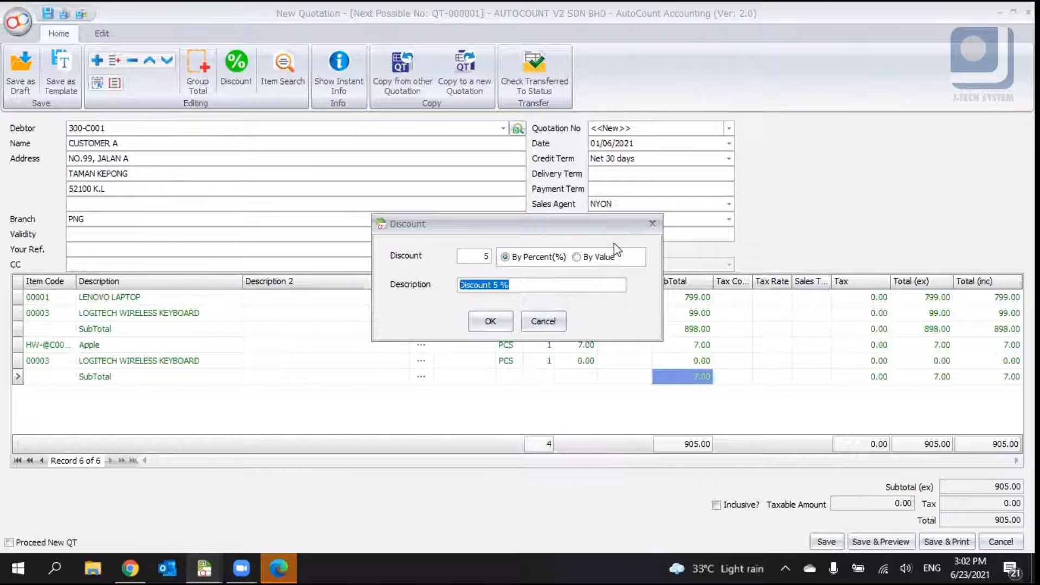
left_click(511, 327)
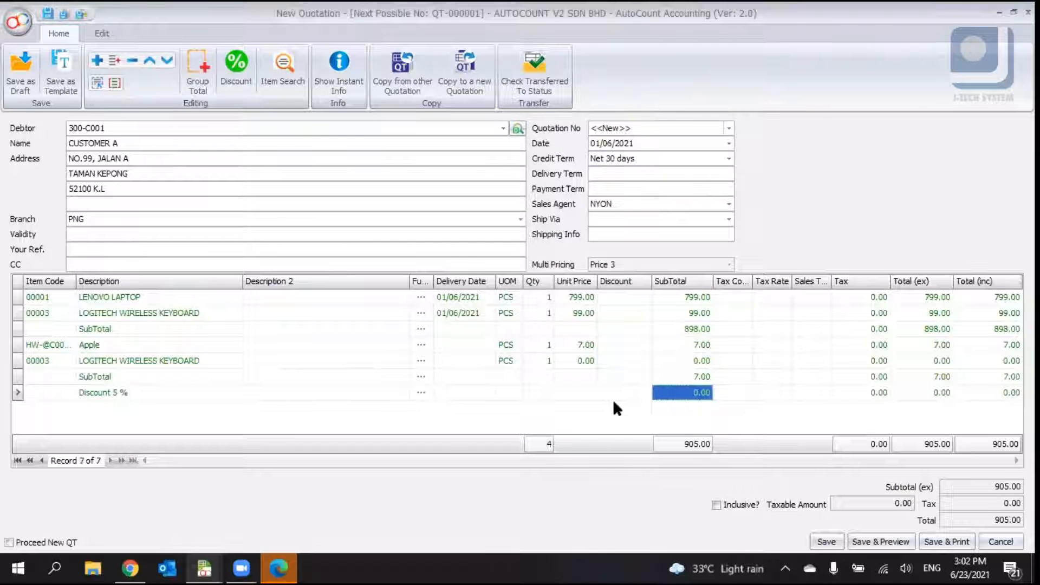
- Move the Discount 5 % line up above the second subtotal line
left_click(684, 381)
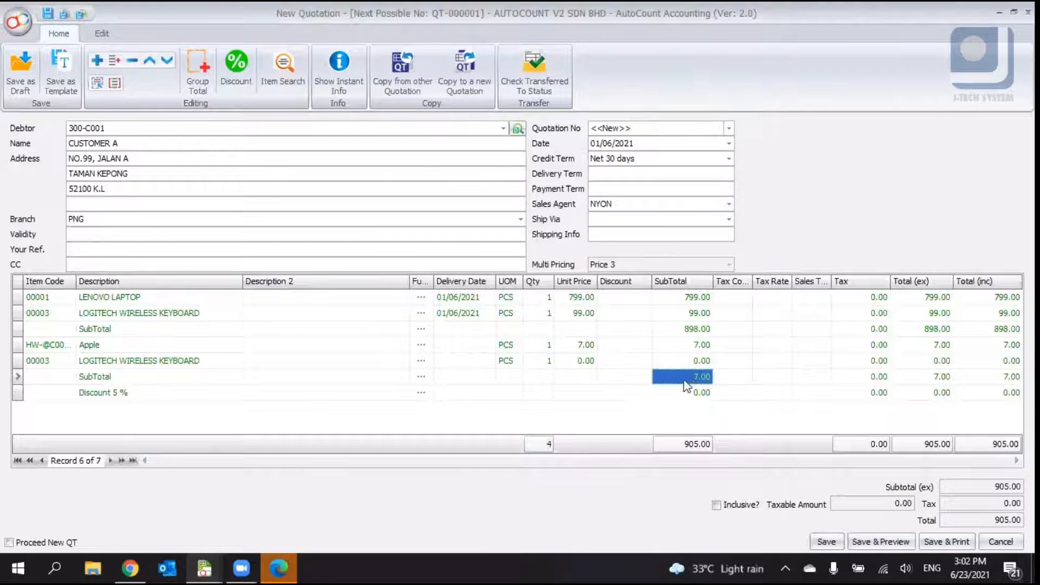
left_click(171, 393)
right_click(172, 391)
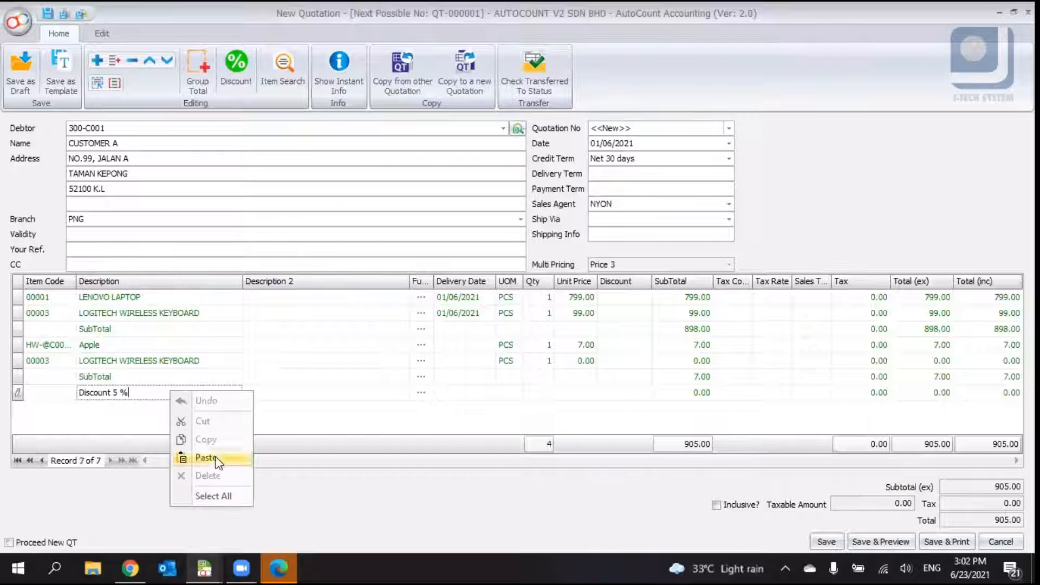
key("Escape")
right_click(59, 392)
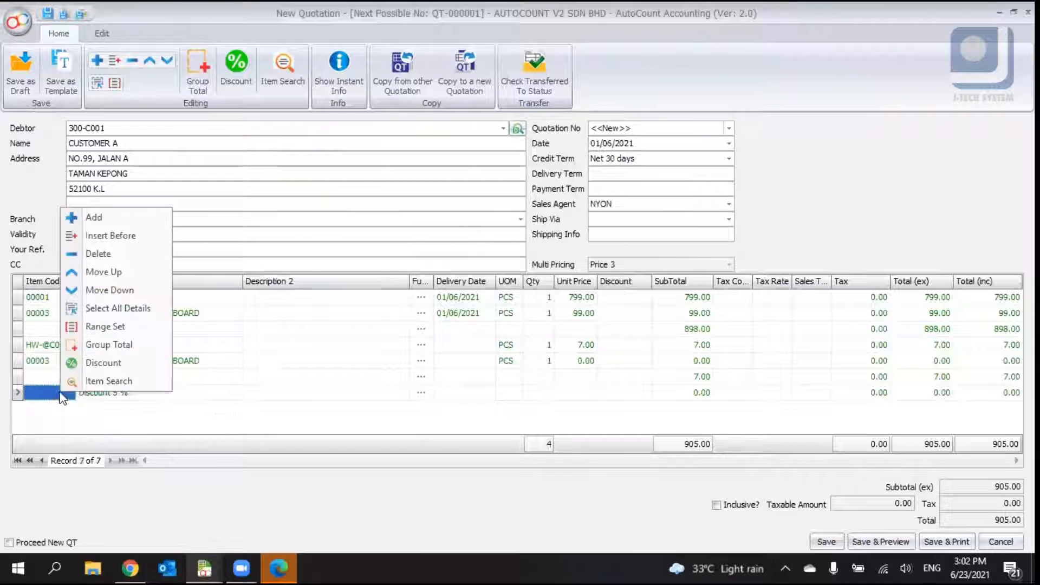
left_click(112, 272)
- Move the Discount 5 % line further up, past the item lines, until it sits above the first subtotal line
left_click(705, 377)
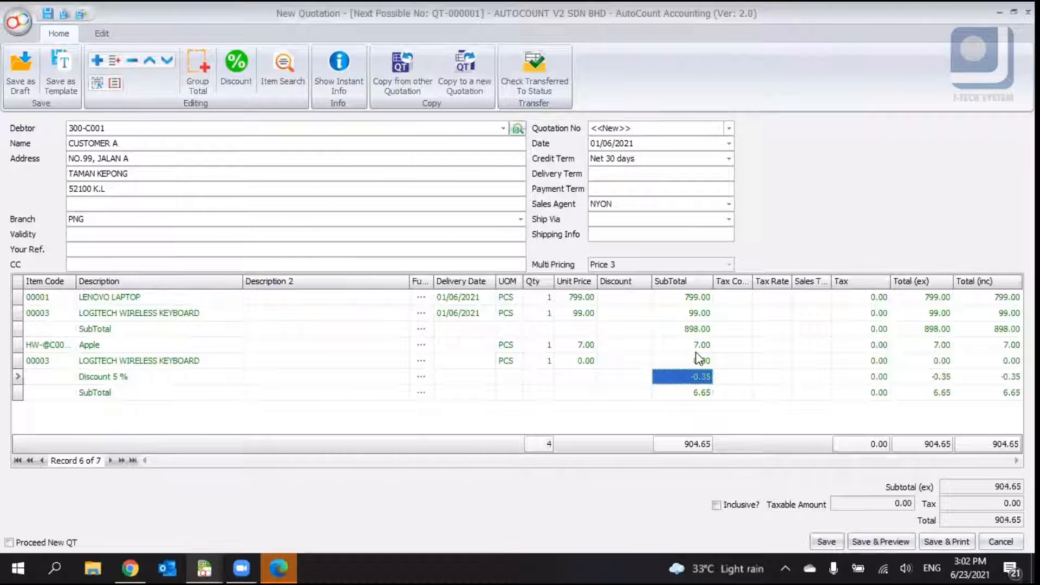
left_click(138, 395)
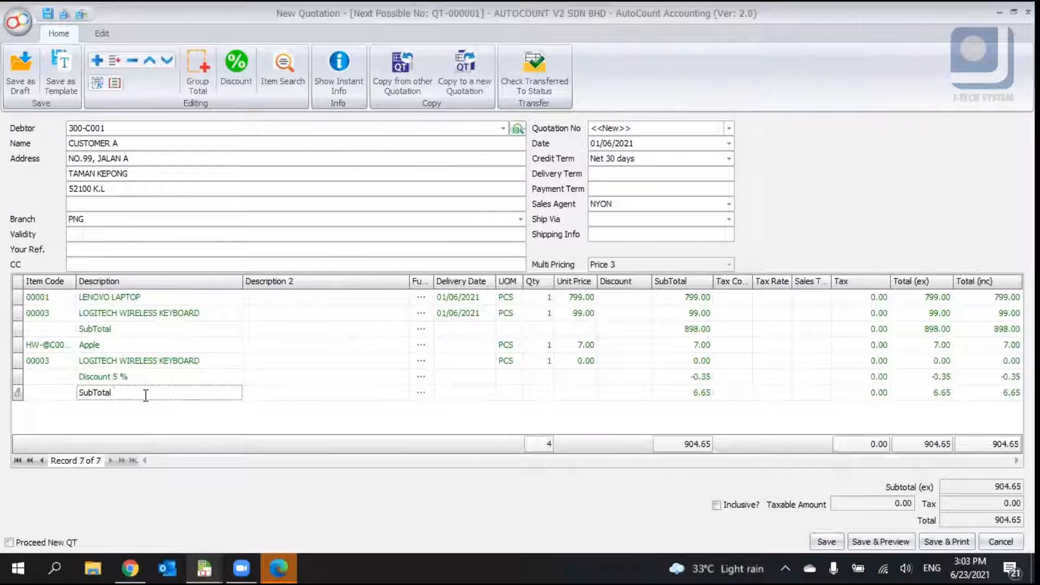
left_click(132, 378)
right_click(61, 378)
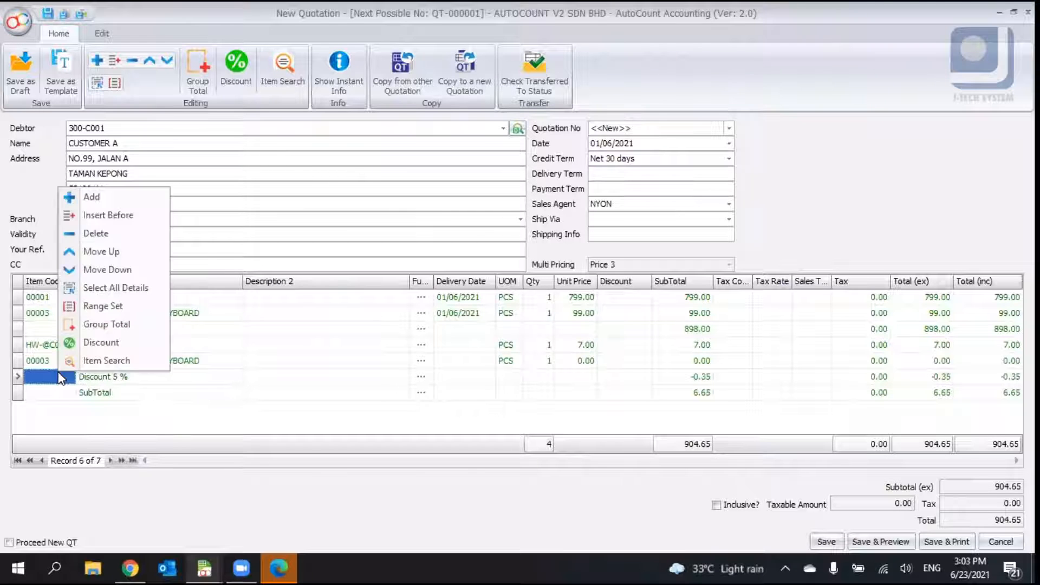
left_click(102, 252)
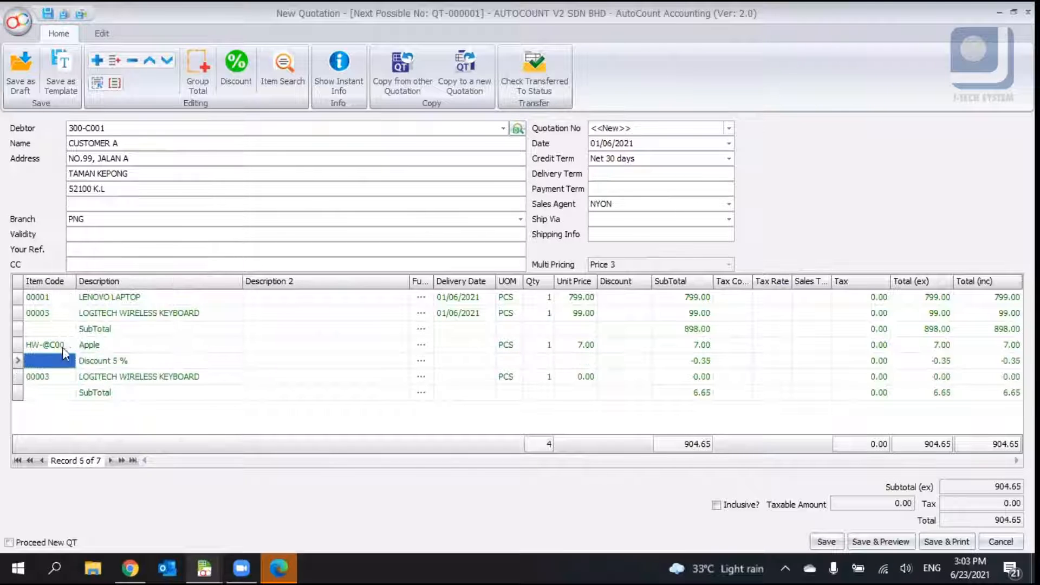
right_click(63, 349)
left_click(103, 421)
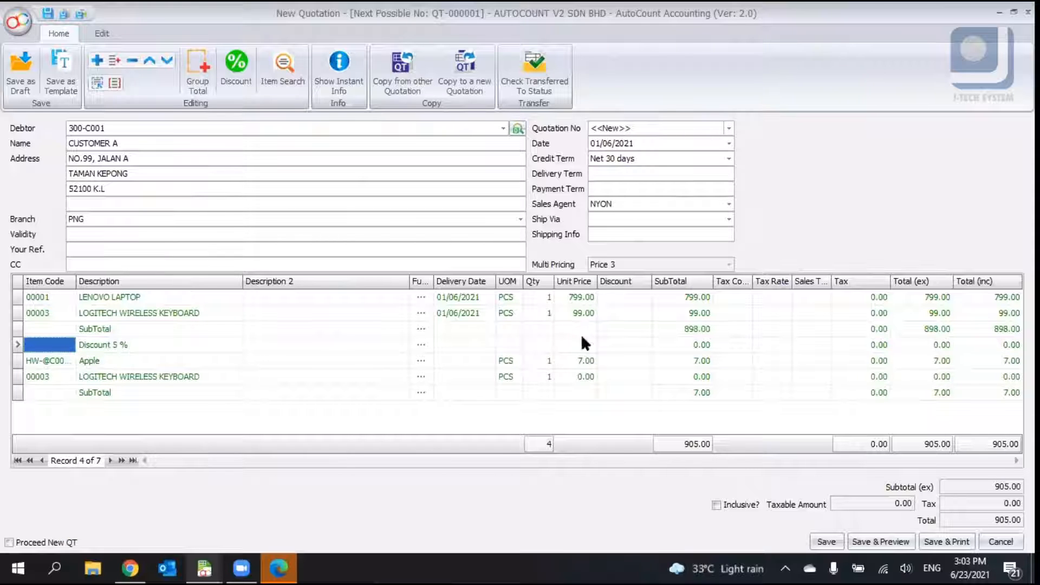
left_click(130, 349)
right_click(61, 353)
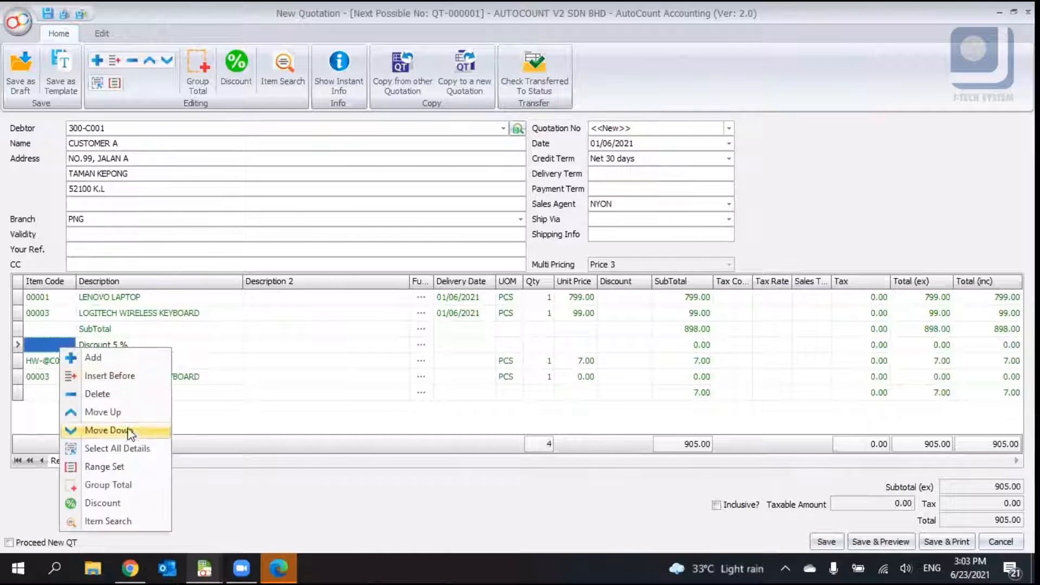
left_click(130, 415)
- Select the Discount 5 % line and delete it from the quotation
left_click(698, 330)
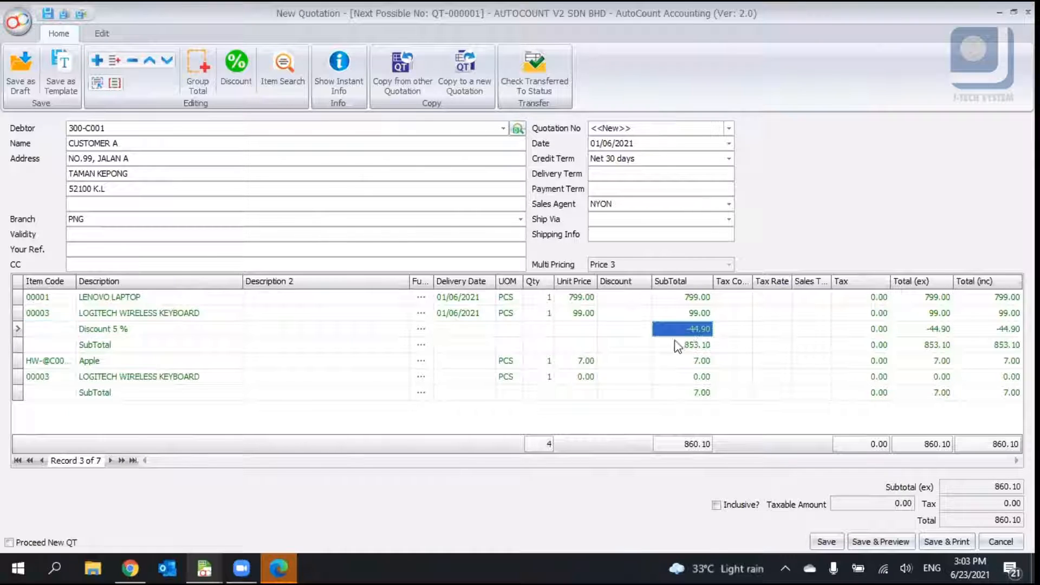
left_click(115, 329)
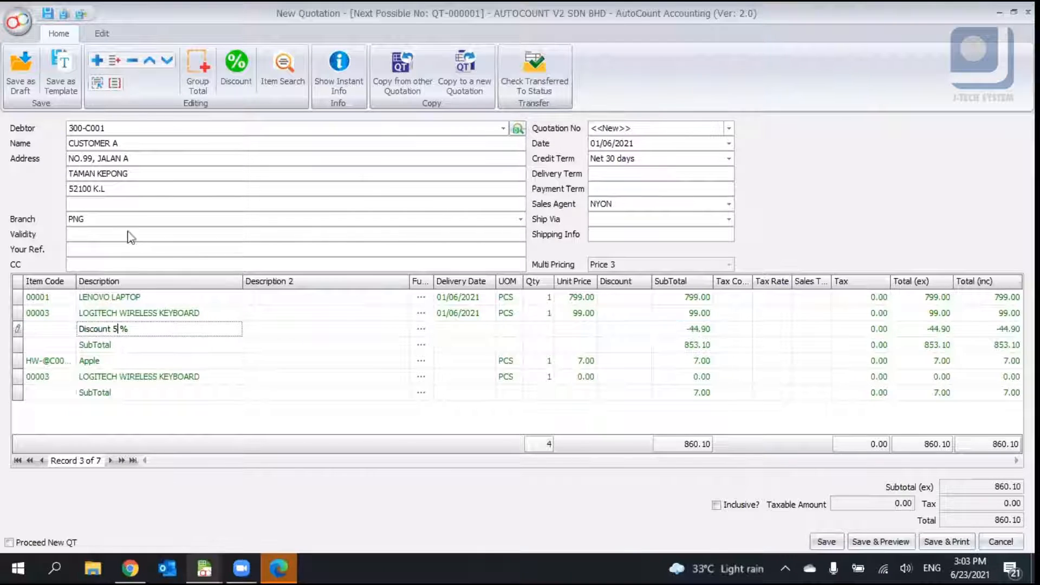
left_click(132, 61)
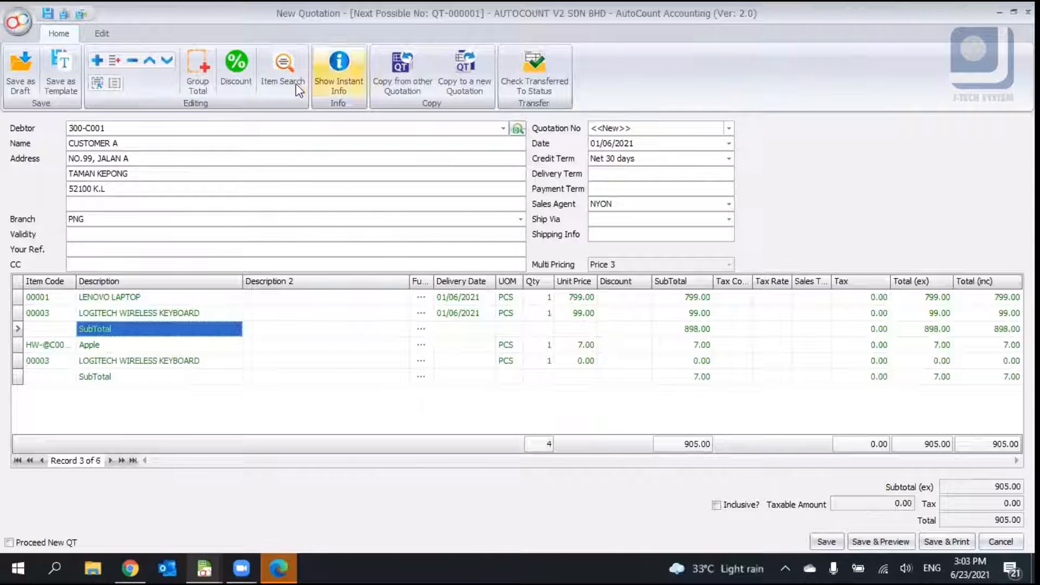
- Open the item search to browse available stock items, then close it
left_click(283, 71)
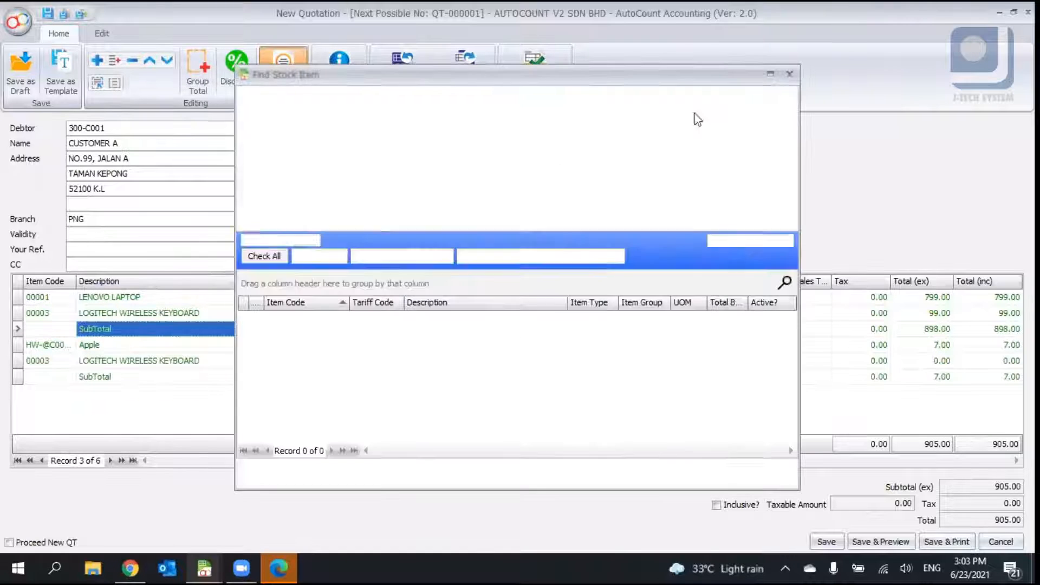
left_click(696, 104)
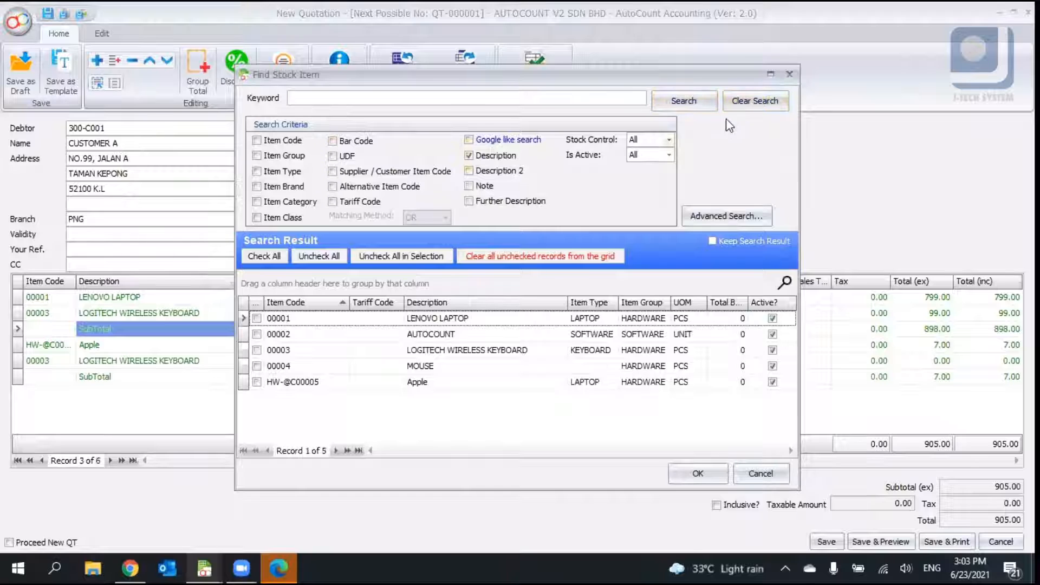
left_click(789, 75)
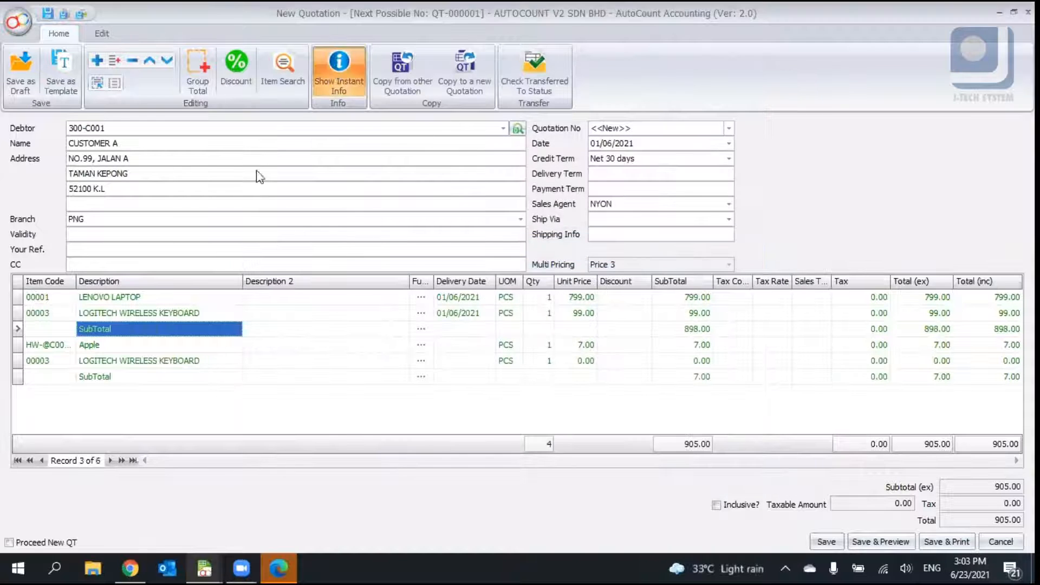
- Open the instant info panel and review the price history, stock balance, stock item info and aging for the item lines
left_click(150, 299)
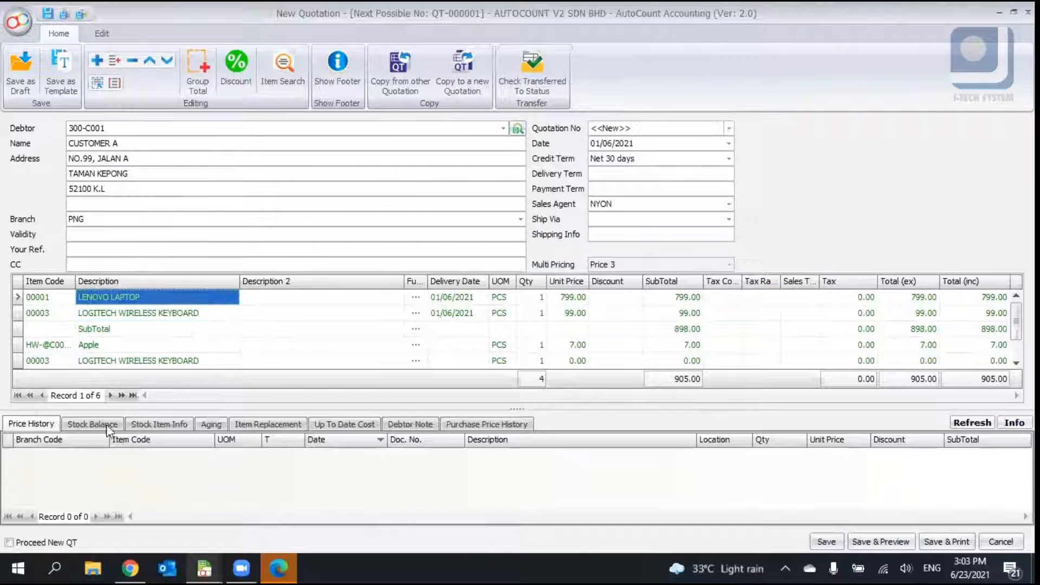
left_click(78, 424)
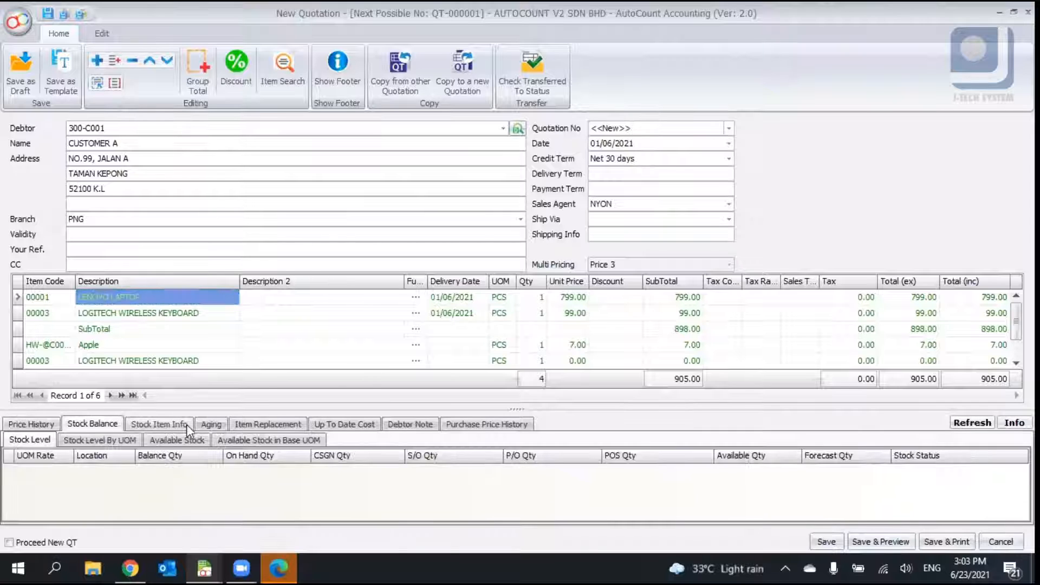
left_click(158, 425)
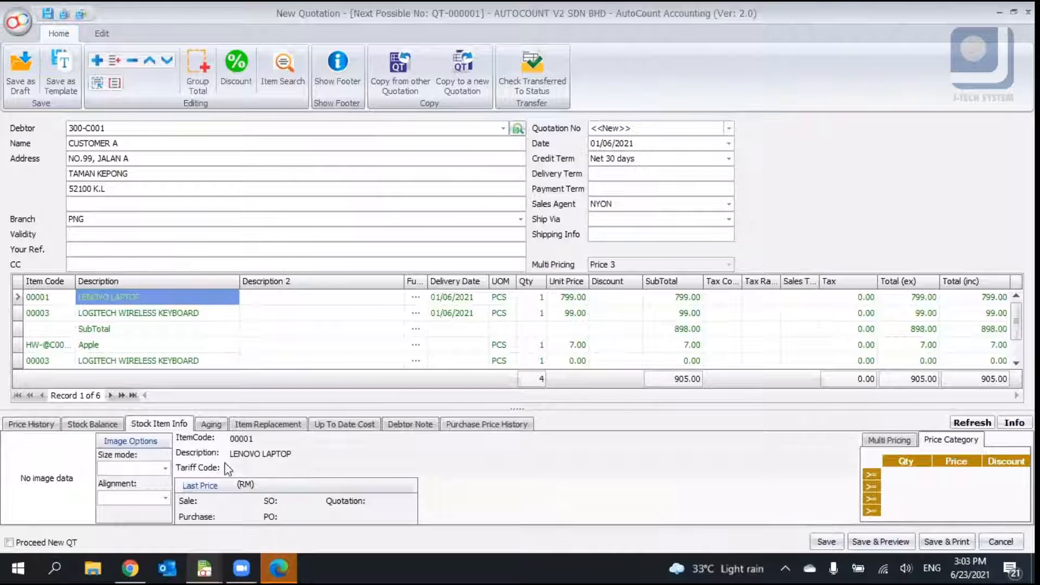
left_click(51, 425)
left_click(210, 424)
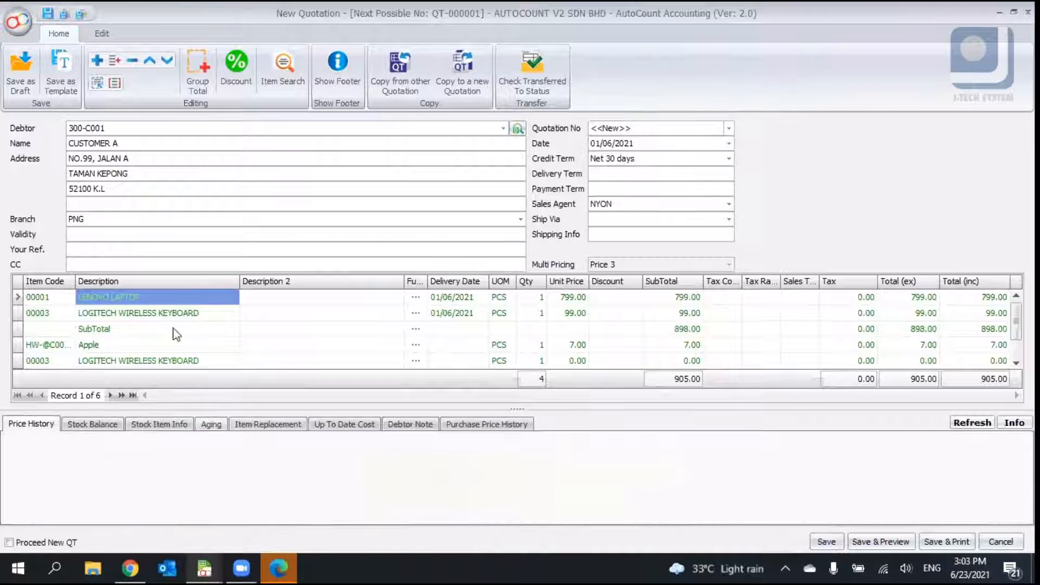
left_click(149, 314)
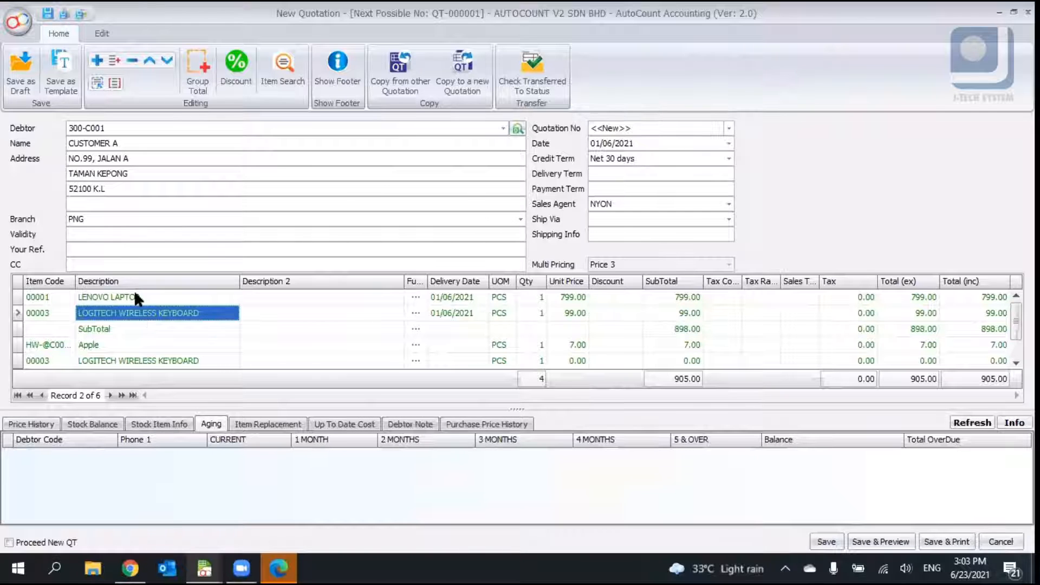
left_click(136, 297)
- Review item replacement, up-to-date cost, debtor note and purchase price history for the items, then hide the instant info panel
left_click(148, 360)
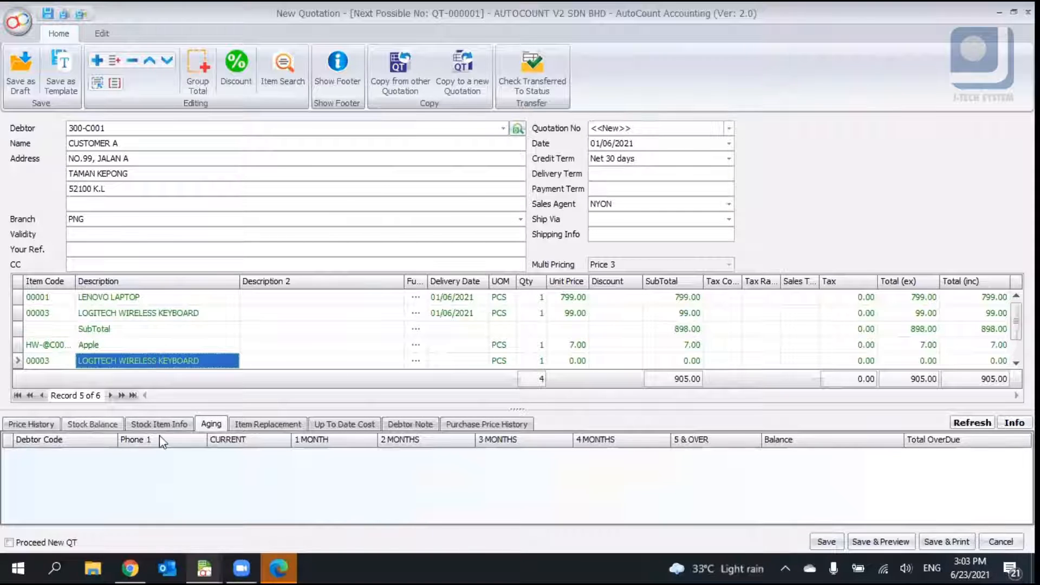
left_click(281, 428)
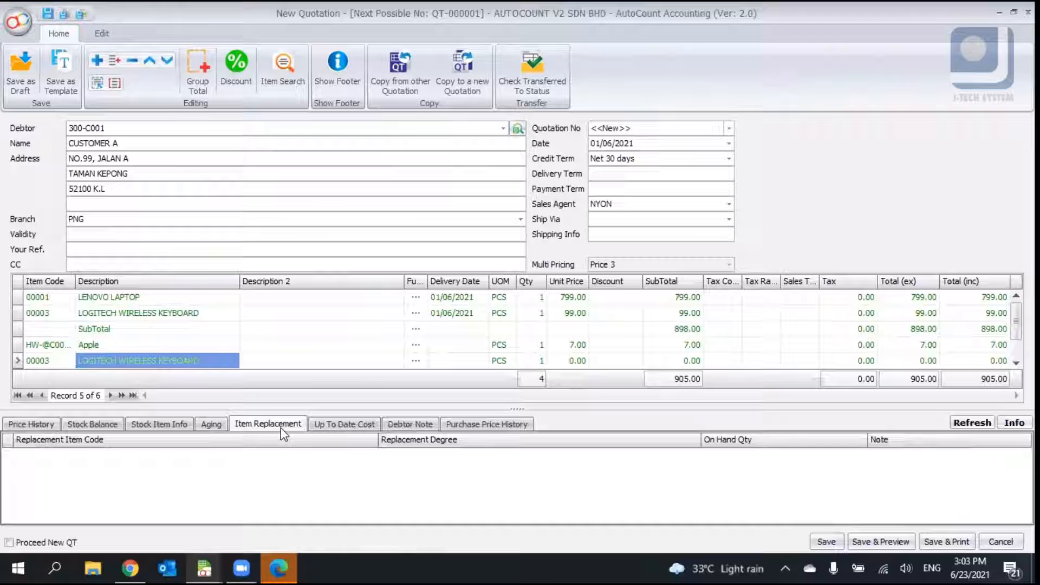
left_click(162, 299)
left_click(163, 313)
left_click(368, 427)
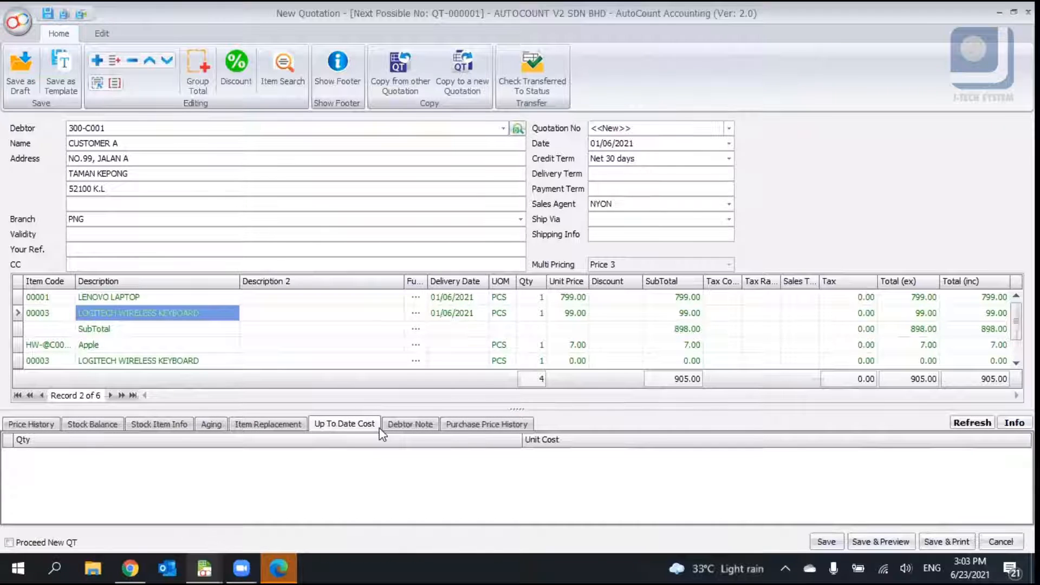
left_click(410, 424)
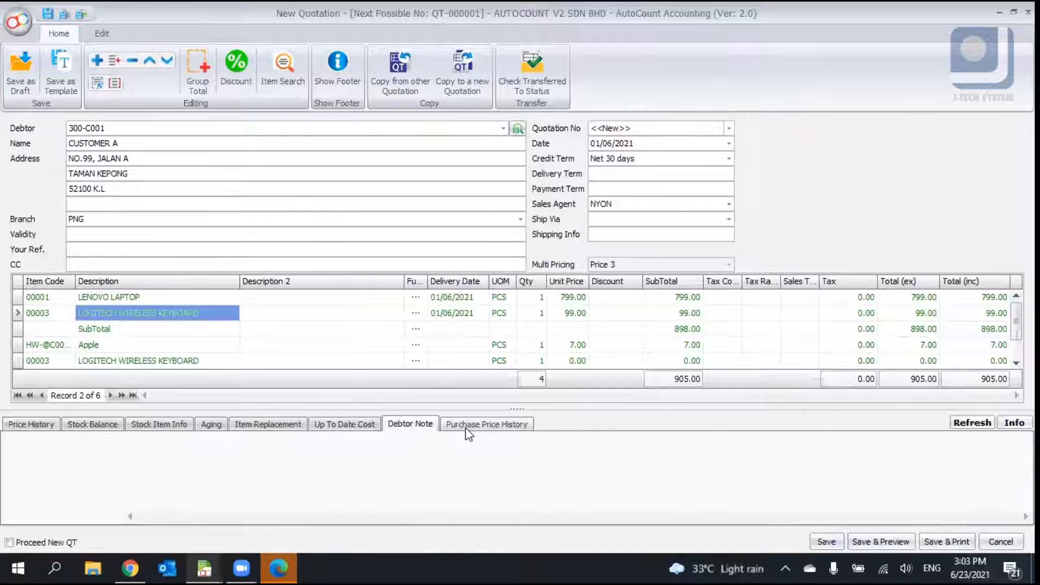
left_click(467, 428)
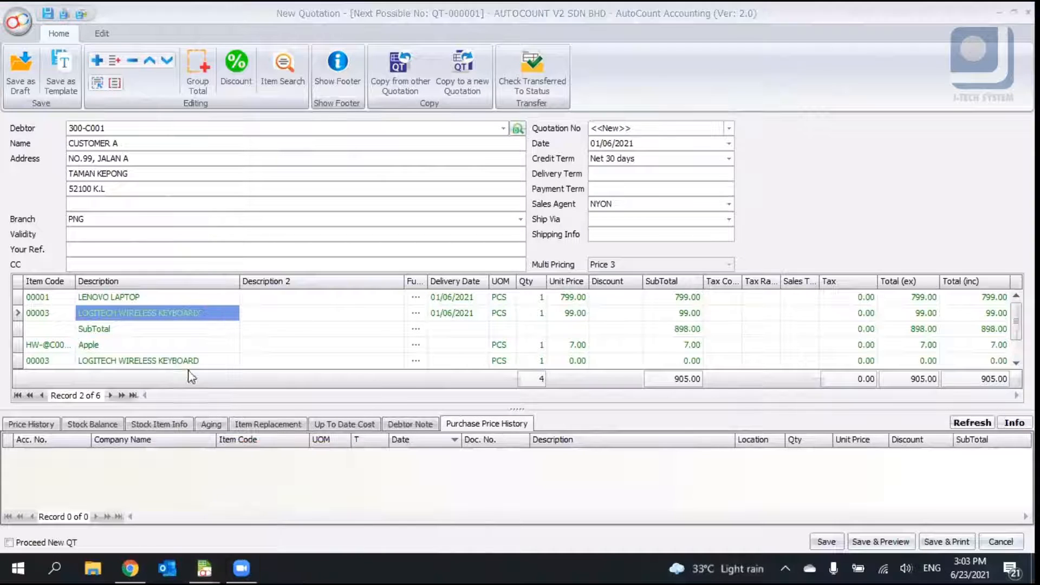
left_click(338, 74)
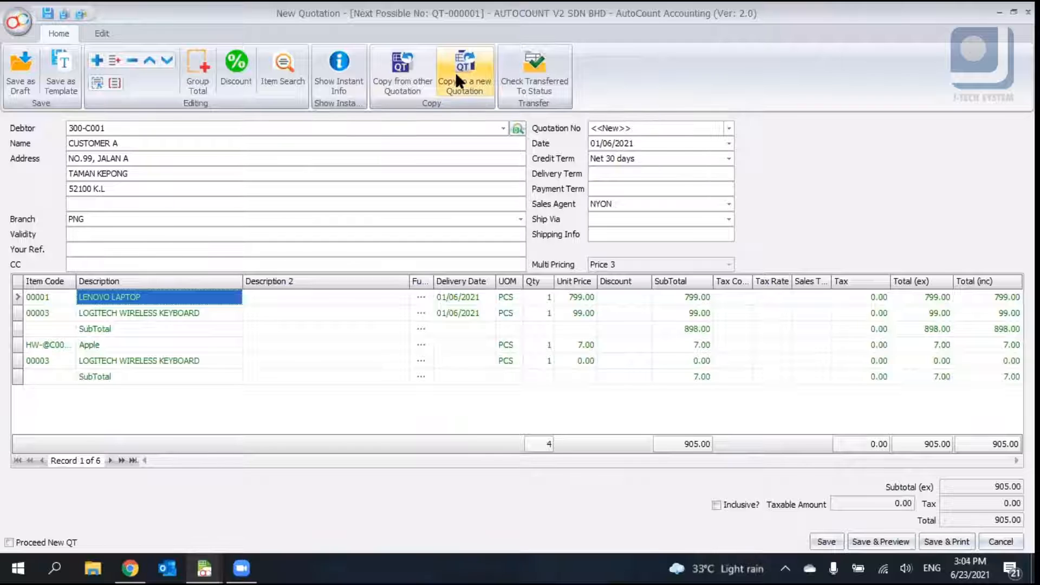
- Check the quotation's transferred-to status and close the status window
left_click(545, 87)
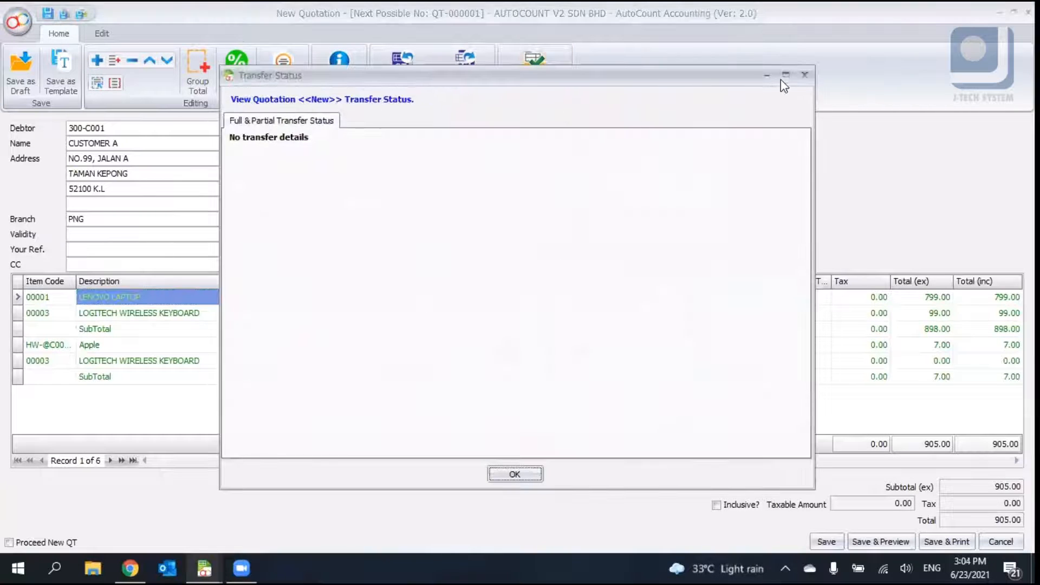
left_click(801, 75)
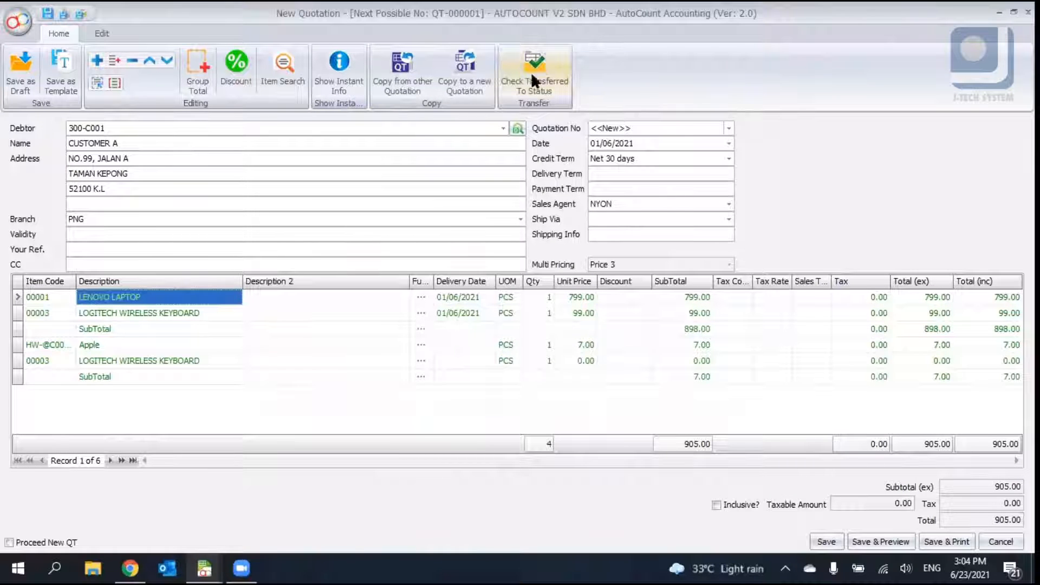
left_click(558, 78)
left_click(803, 76)
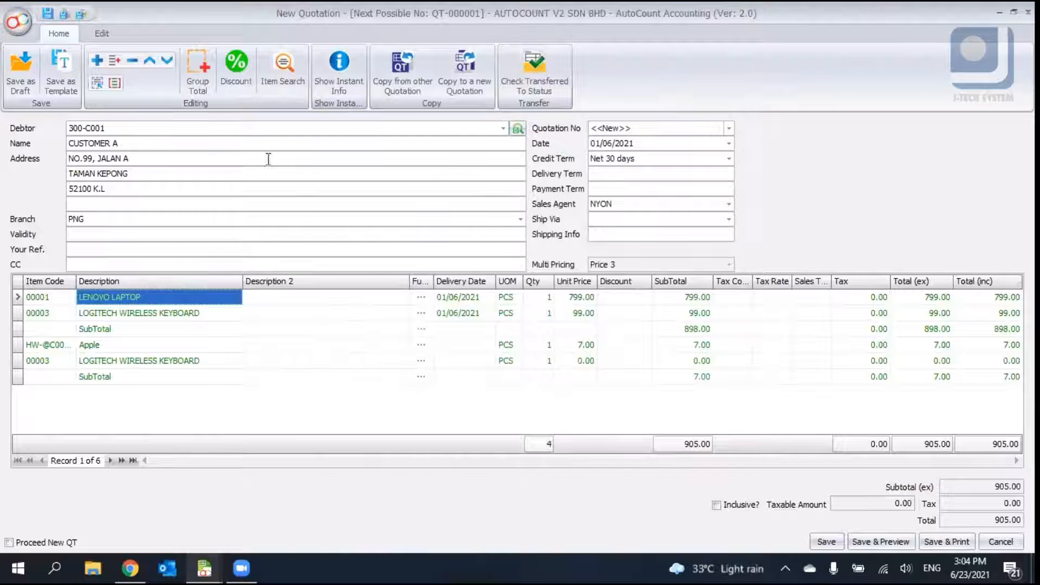
- Examine the edit options, toggling Calculate Discount on Unit Price on and back off
left_click(111, 34)
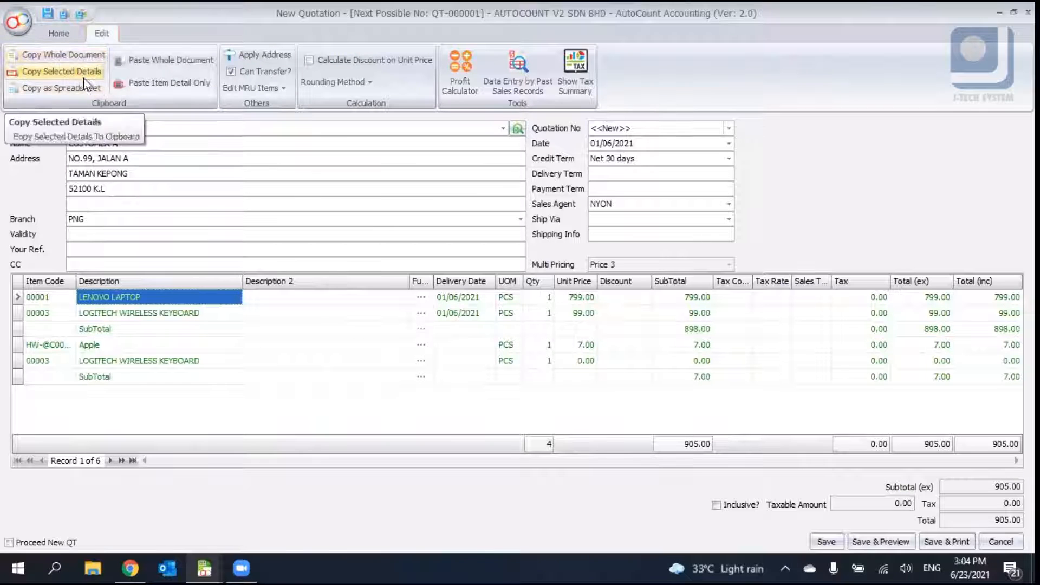
left_click(237, 79)
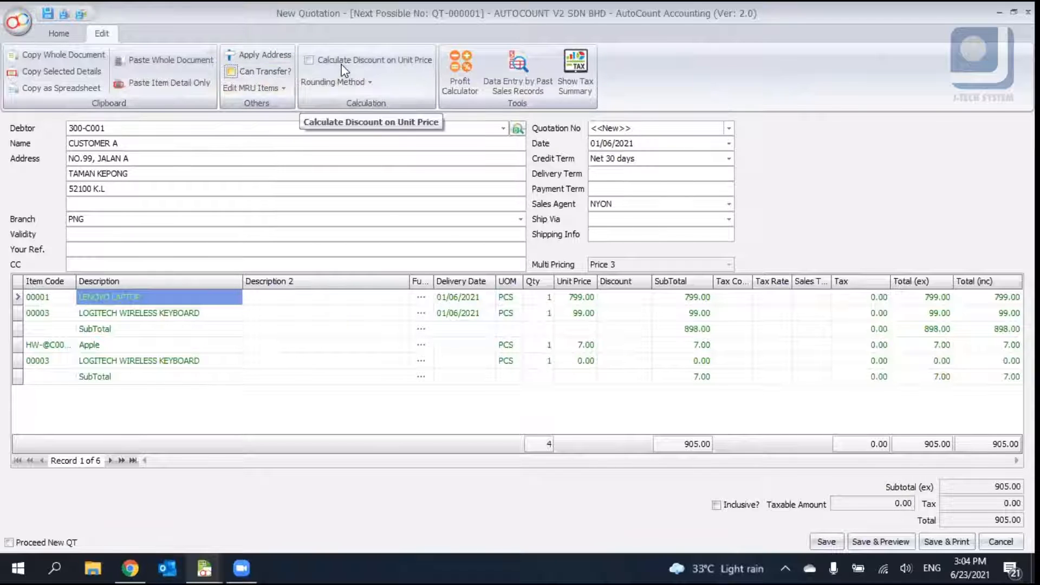
left_click(230, 72)
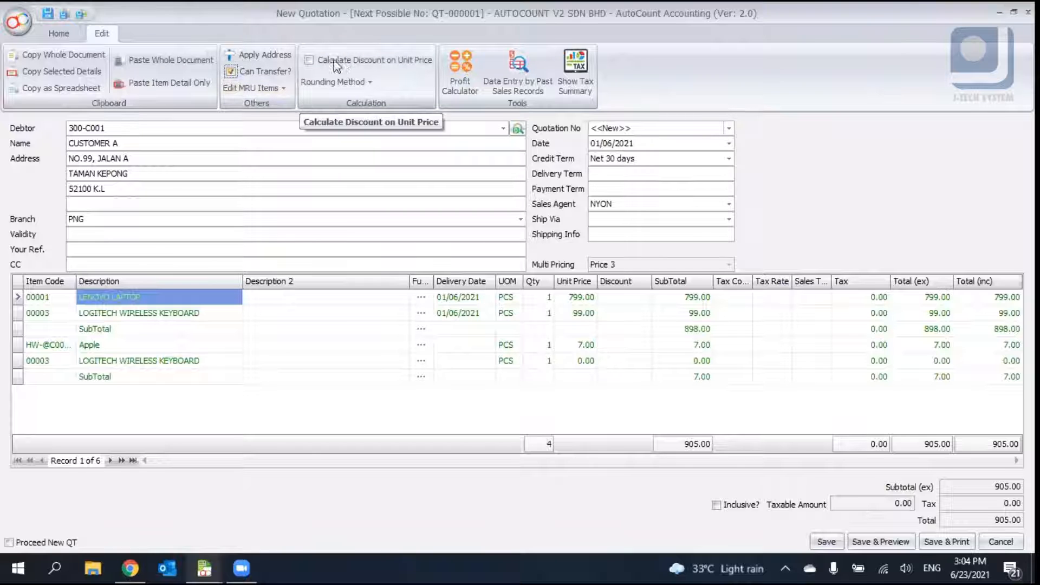
left_click(309, 61)
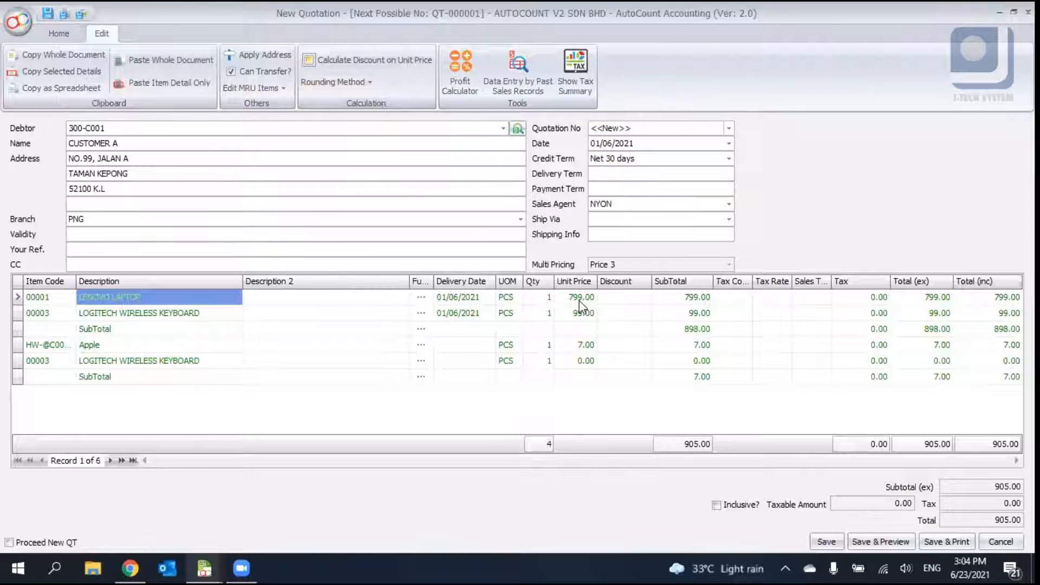
left_click(551, 297)
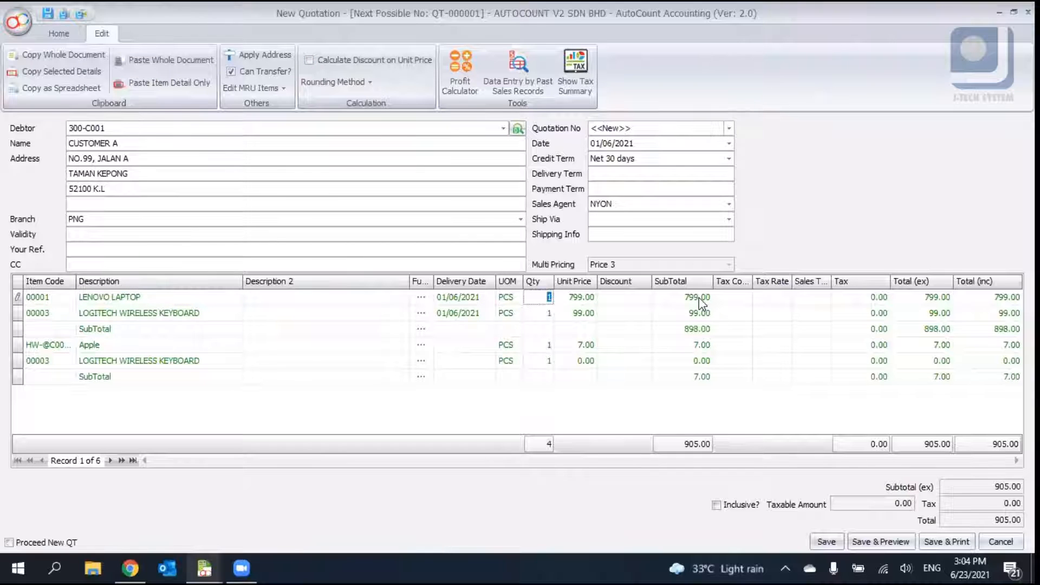
left_click(316, 61)
left_click(315, 61)
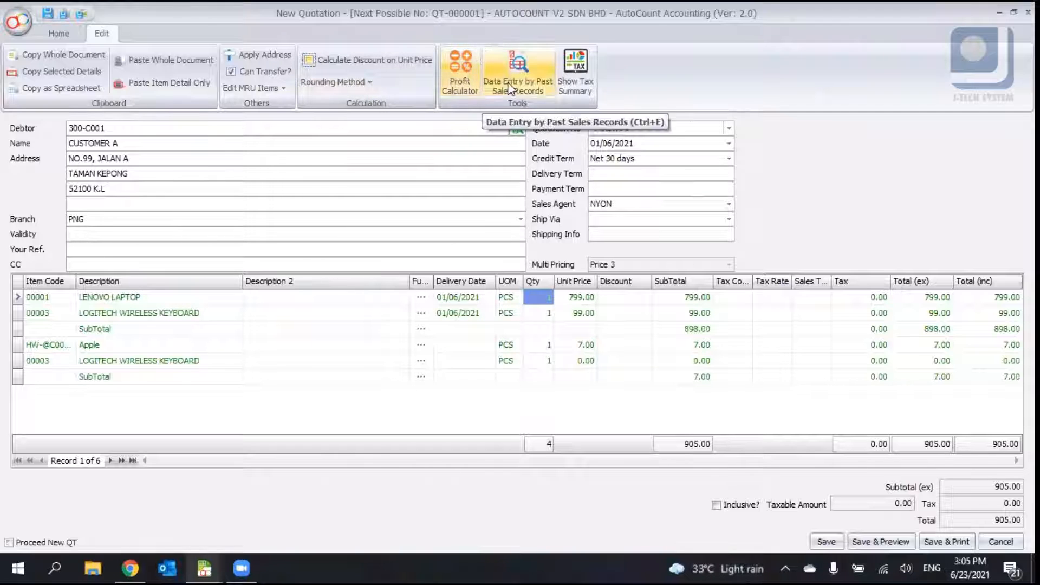
- Open the tax summary, close it, and return to the main quotation options
left_click(575, 71)
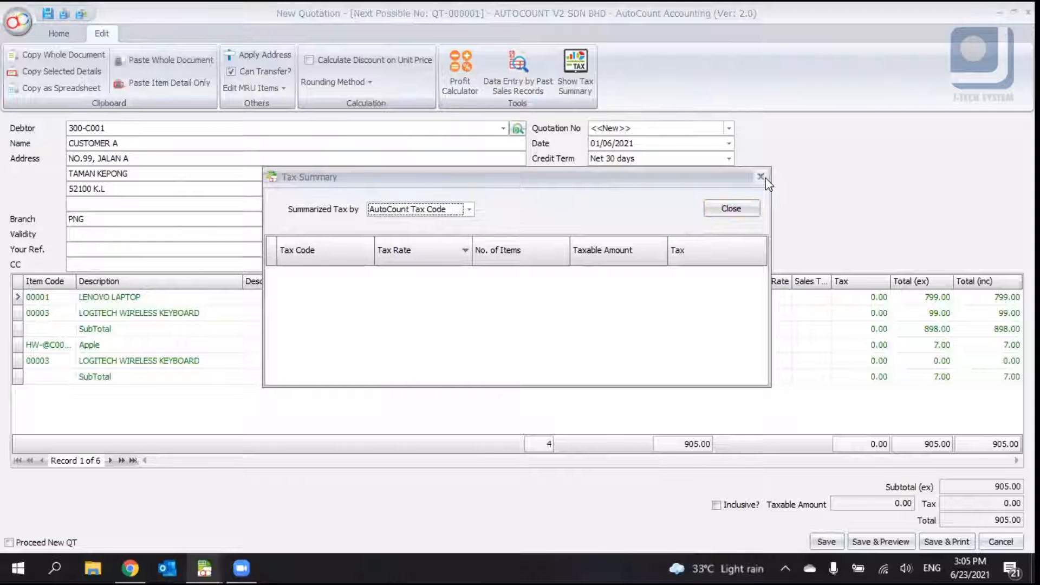
left_click(760, 176)
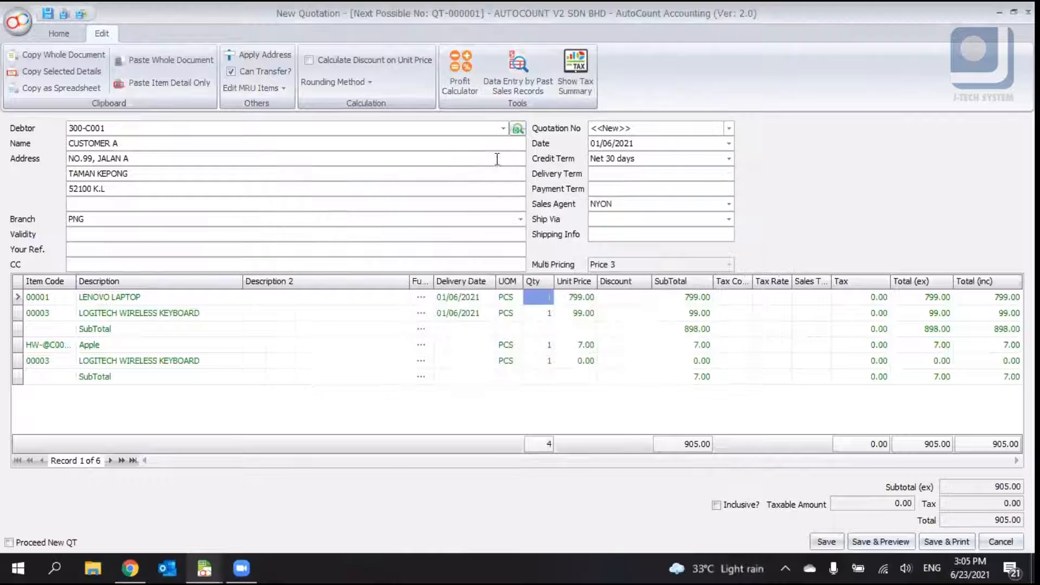
left_click(61, 34)
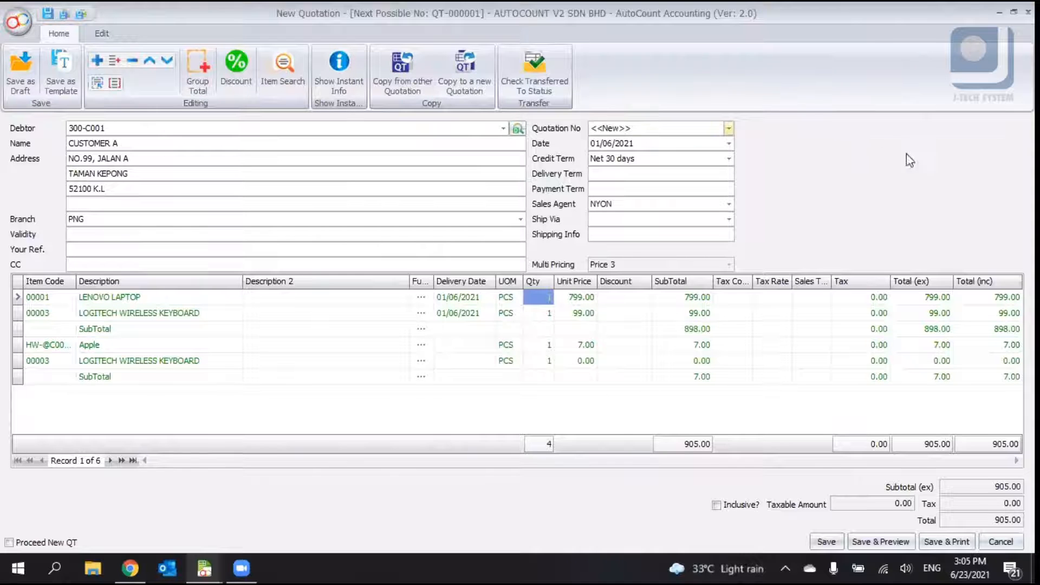
- Switch the quotation form to the tabbed layout
right_click(813, 165)
right_click(806, 146)
right_click(804, 145)
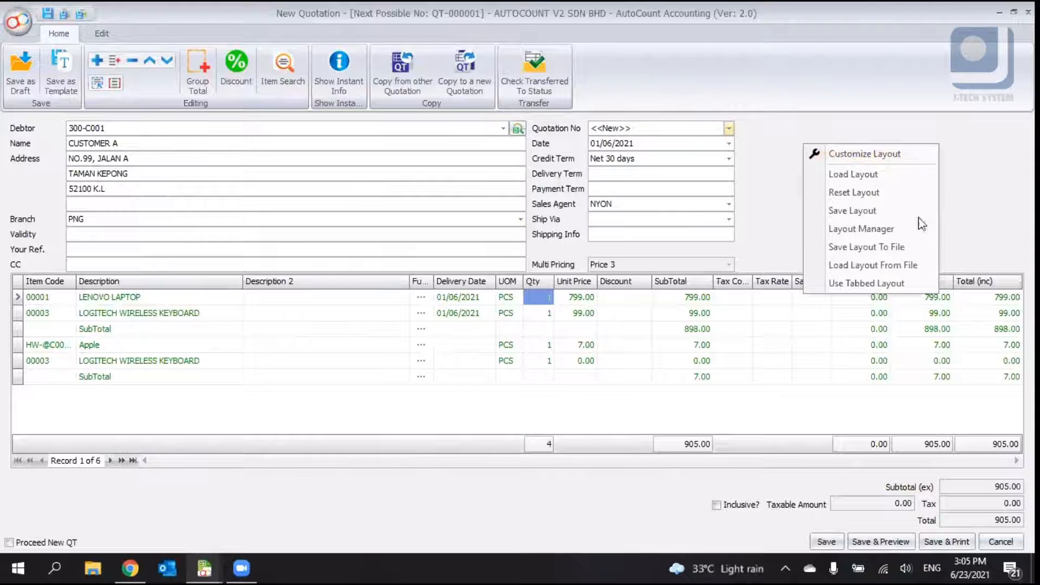
left_click(848, 291)
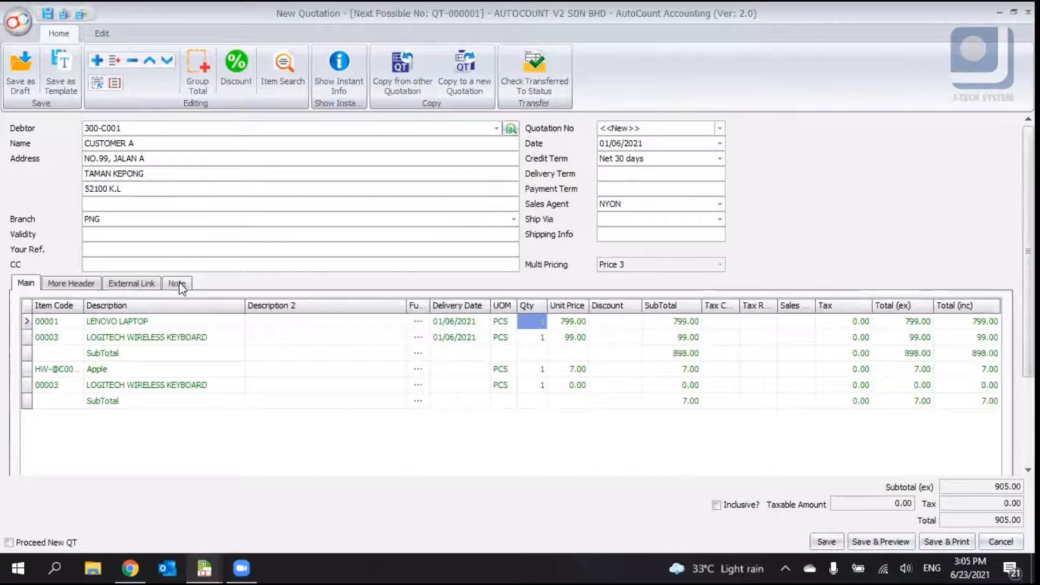
- Review the document, customer and delivery fields on the More Header tab
left_click(73, 285)
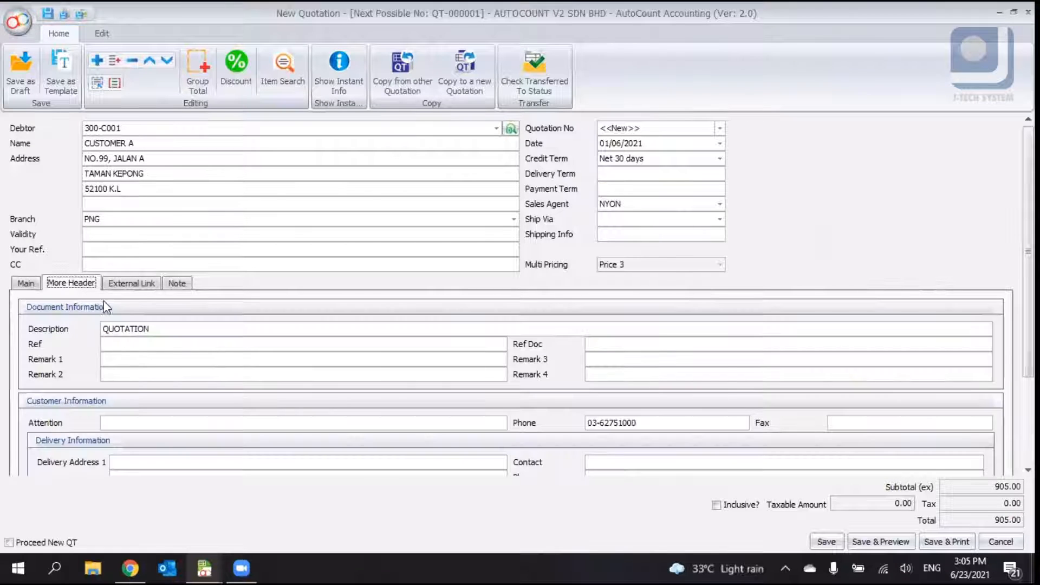
double_click(171, 329)
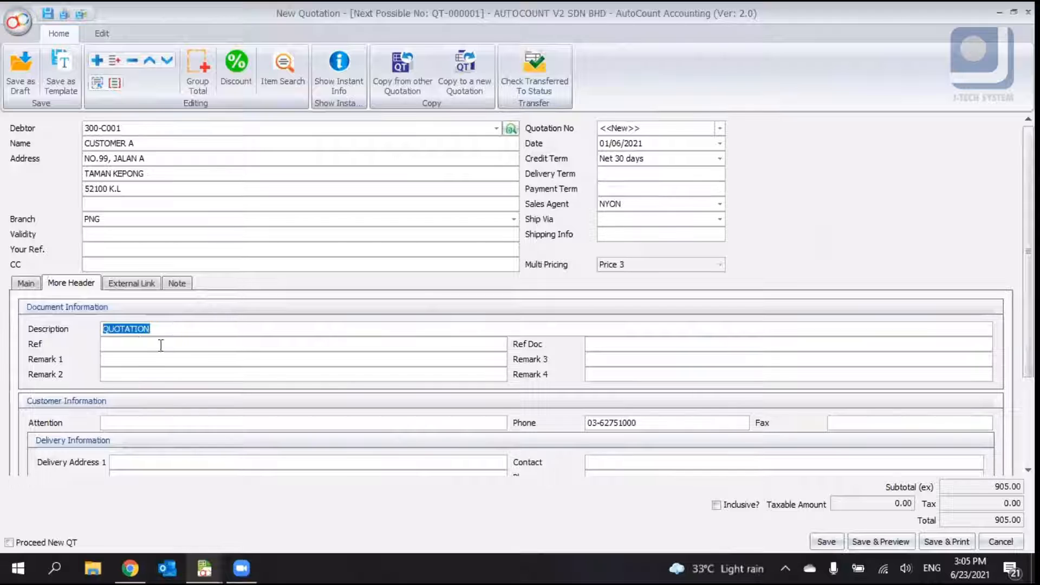
left_click(140, 345)
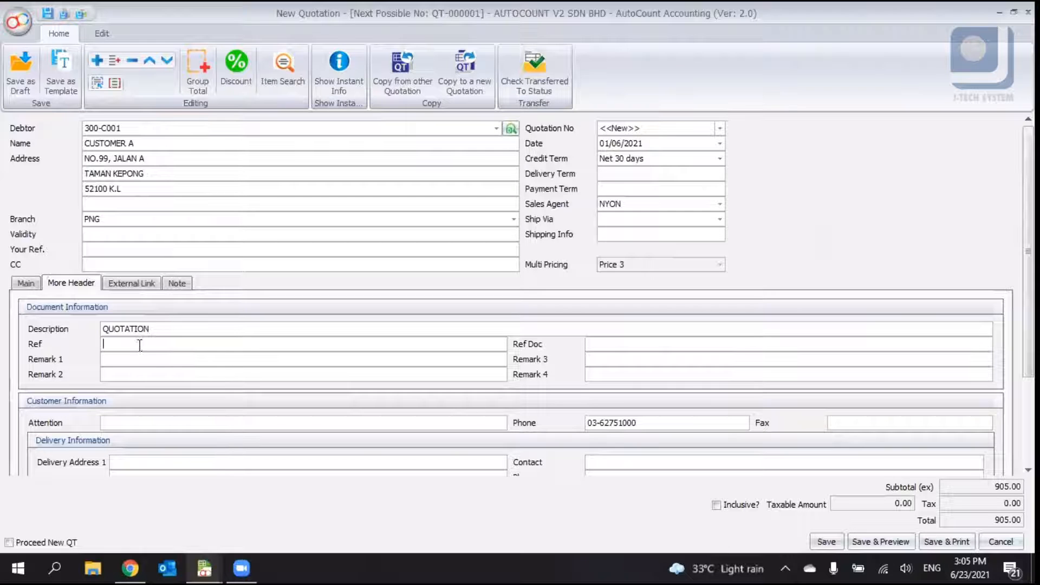
left_click(421, 360)
scroll(857, 335, "down", 3)
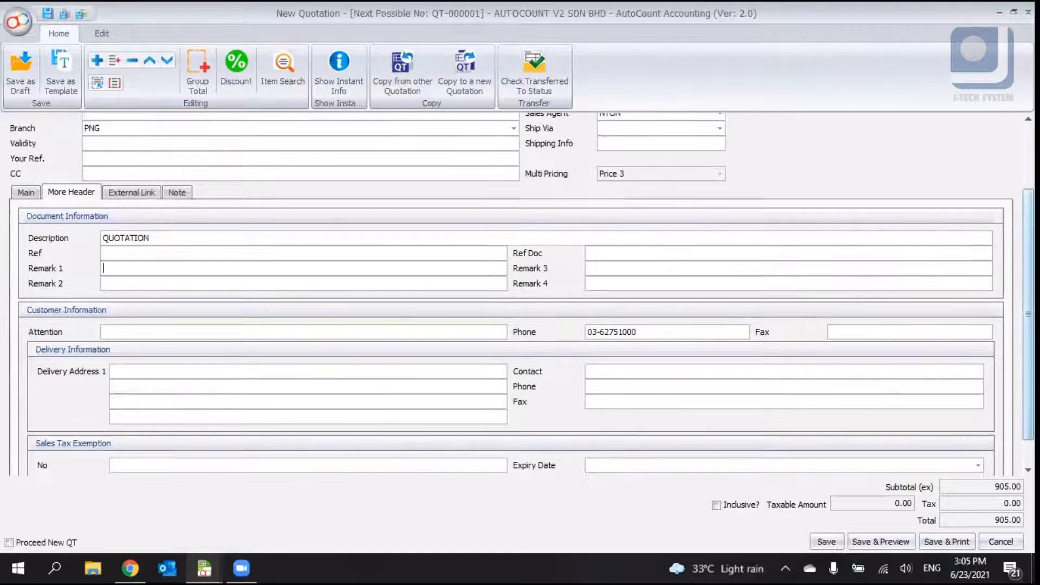
scroll(202, 328, "down", 1)
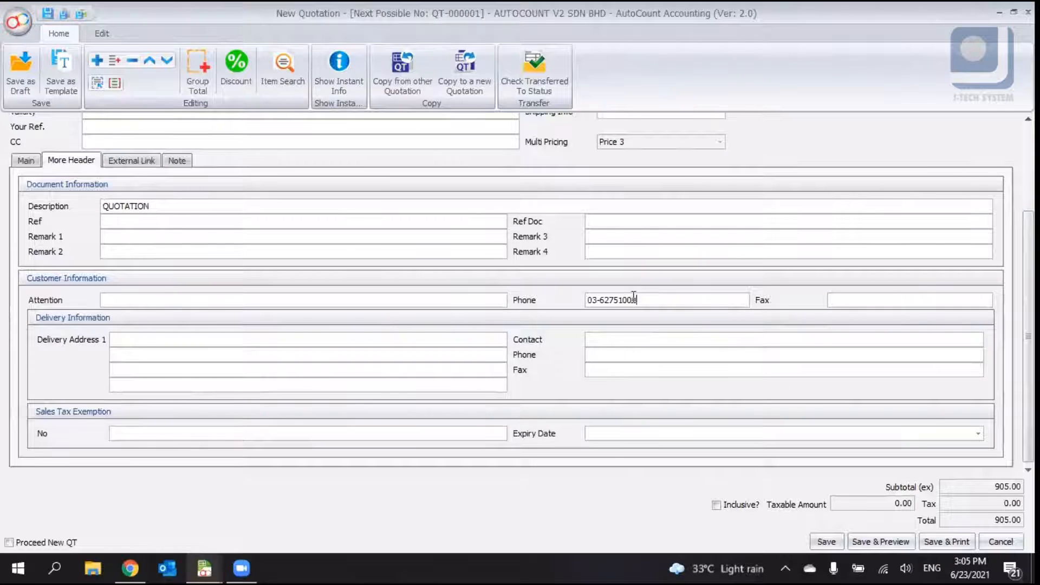
left_click_drag(657, 297, 543, 297)
left_click(337, 301)
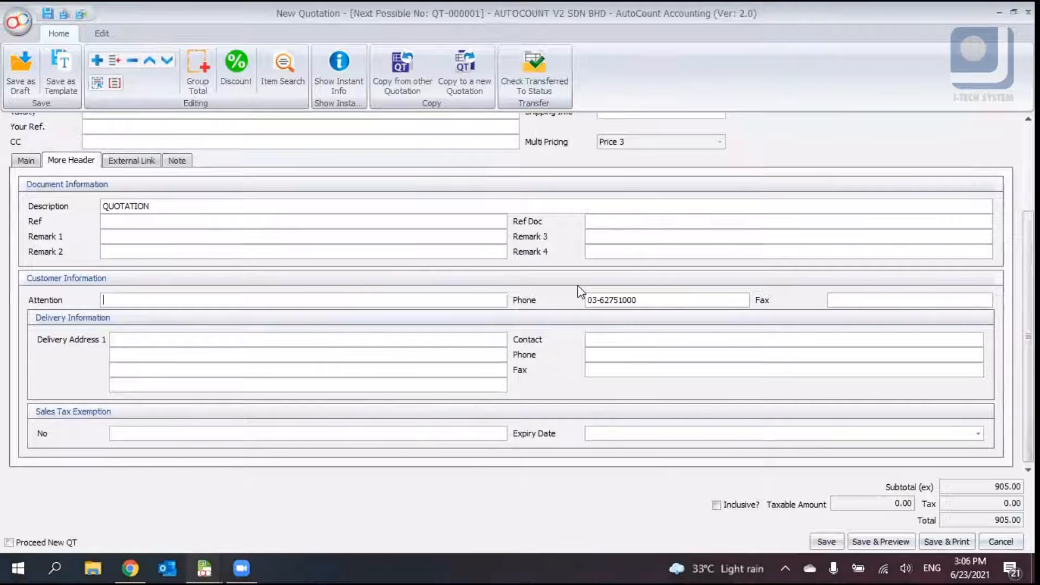
left_click(198, 339)
scroll(204, 308, "up", 2)
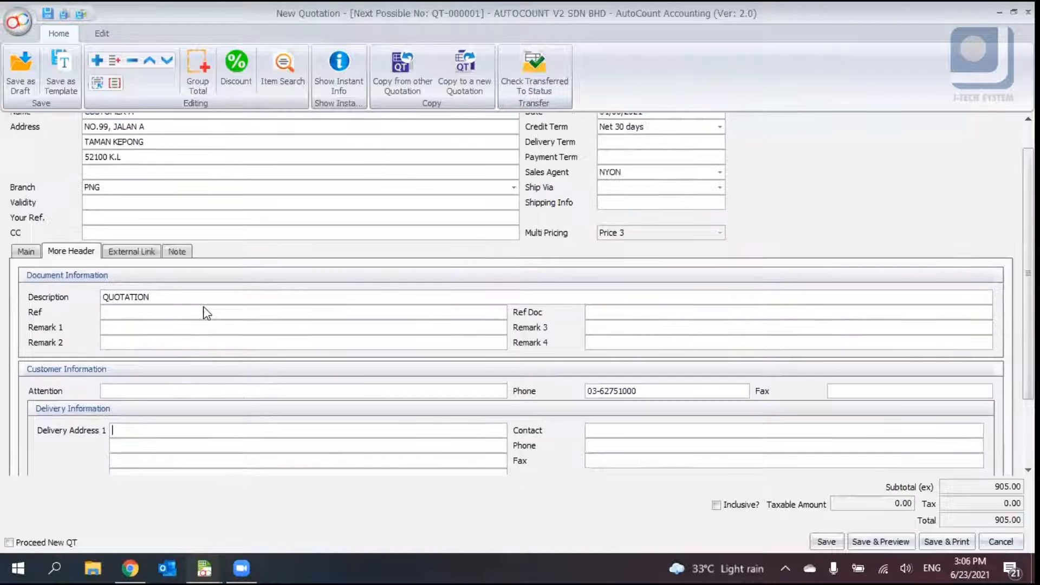
scroll(216, 336, "down", 2)
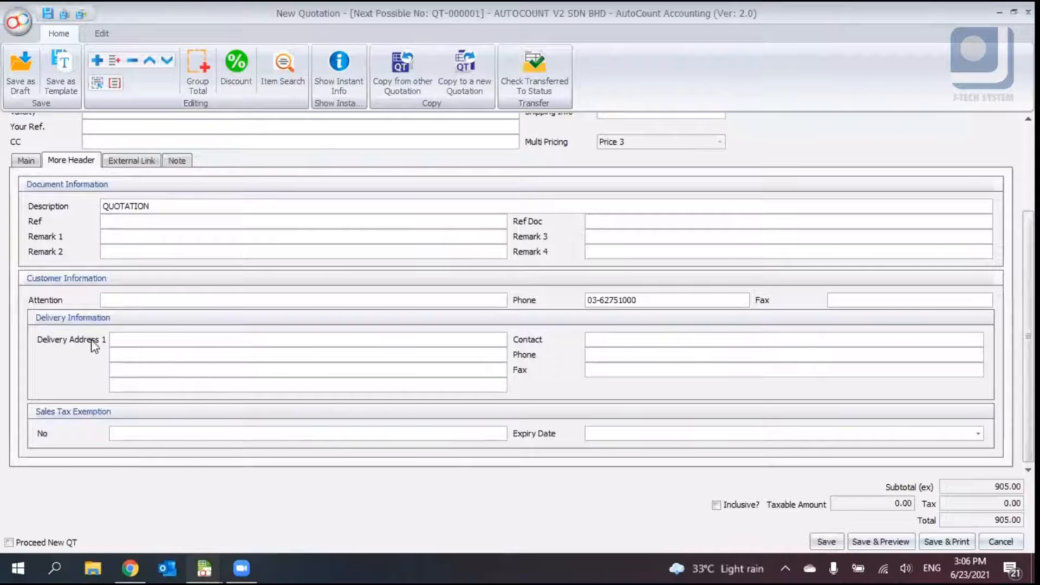
scroll(239, 276, "up", 2)
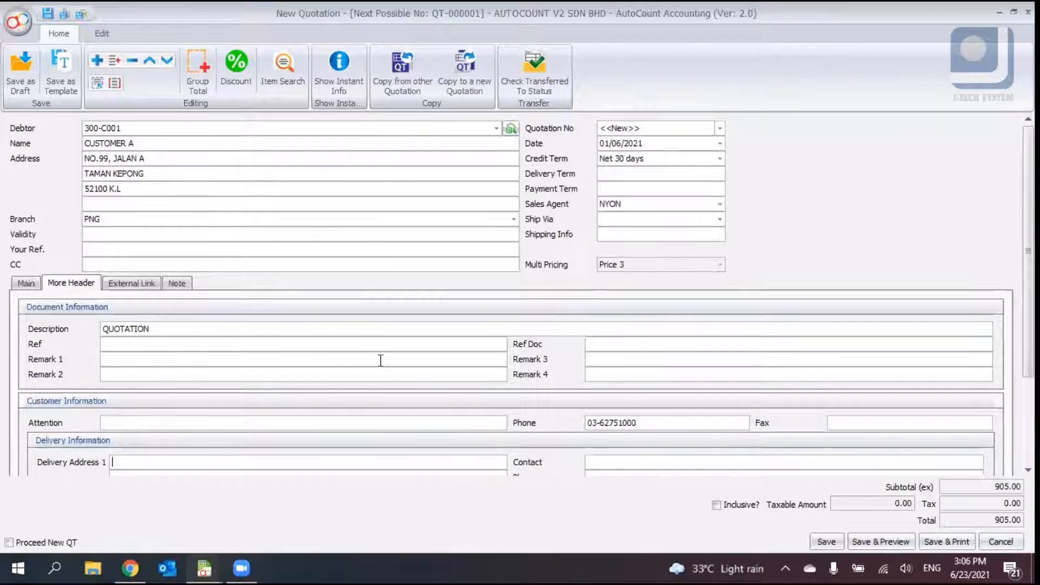
scroll(260, 421, "down", 2)
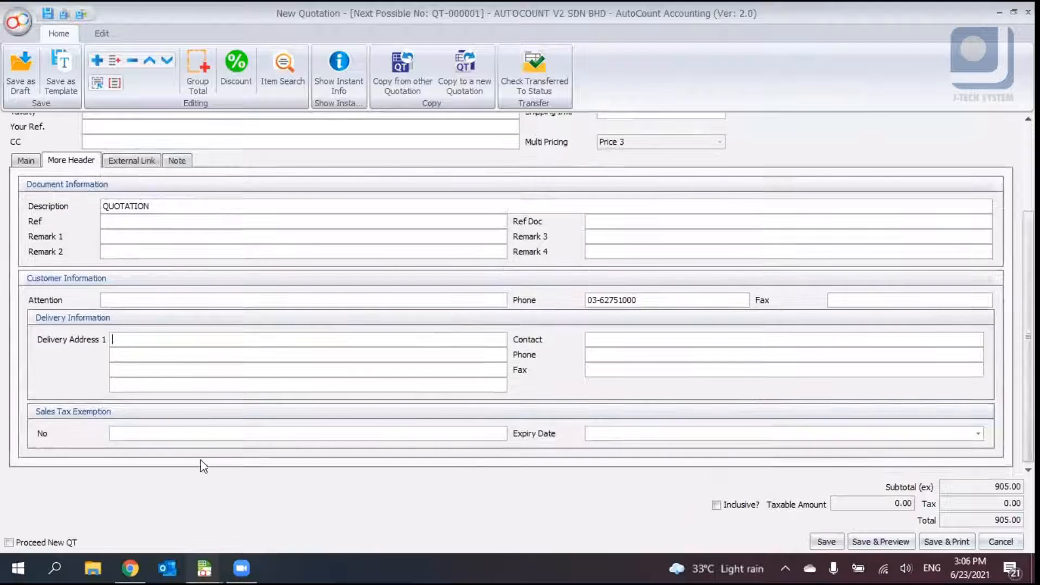
left_click(608, 342)
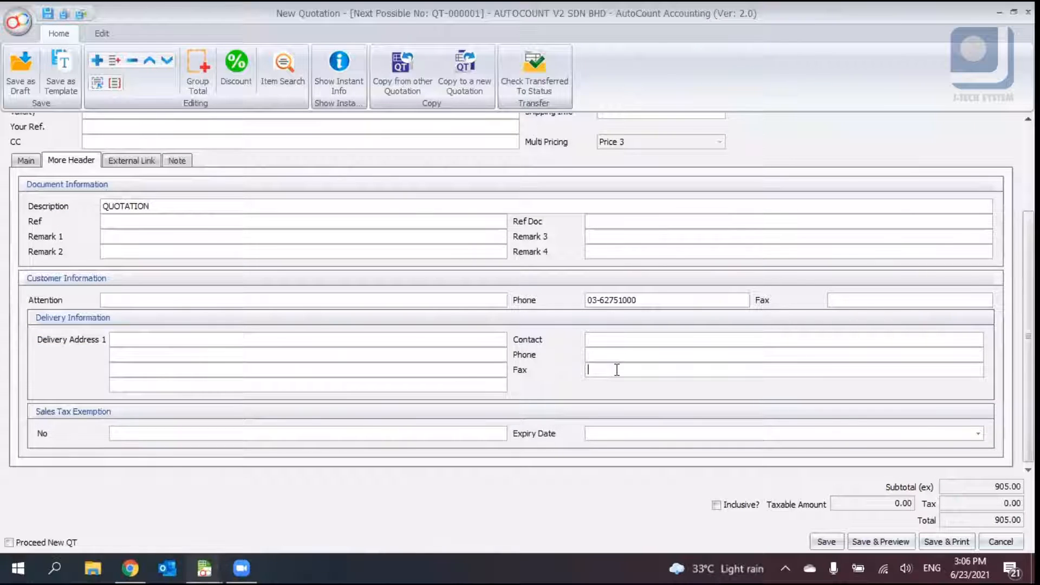
left_click(454, 386)
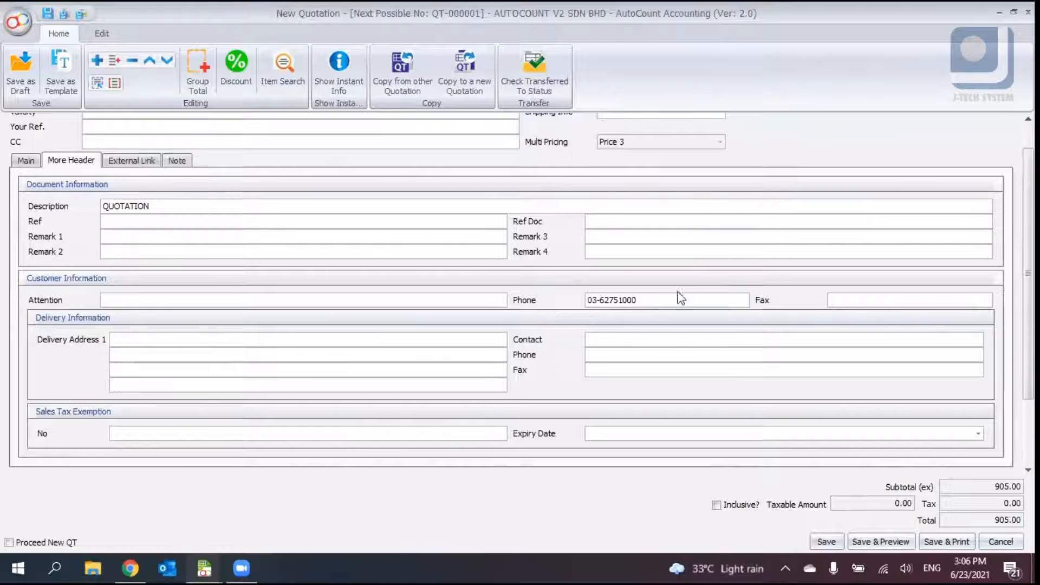
scroll(980, 200, "up", 3)
scroll(922, 242, "down", 3)
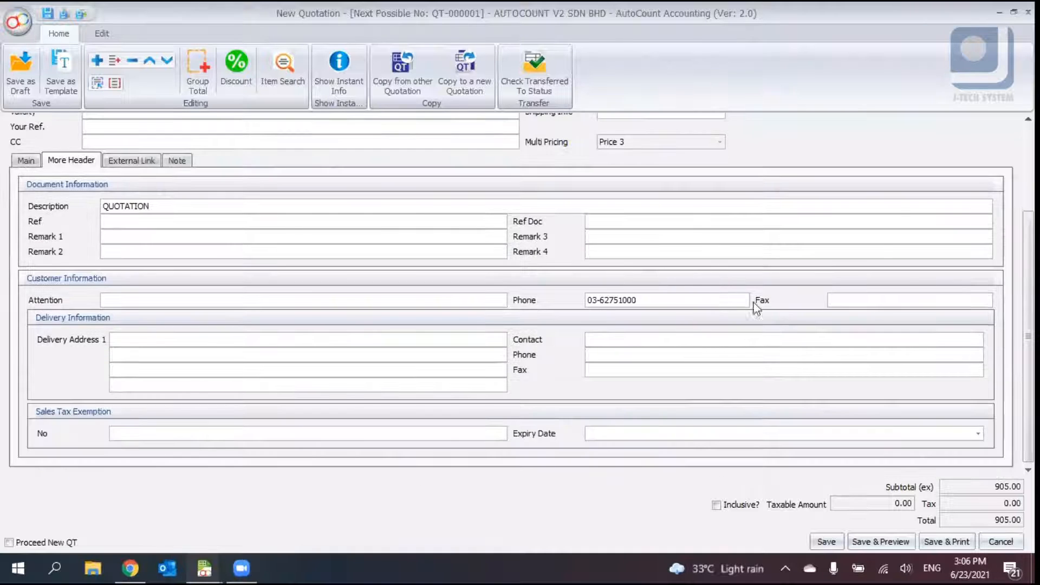
- Save the quotation
left_click(826, 542)
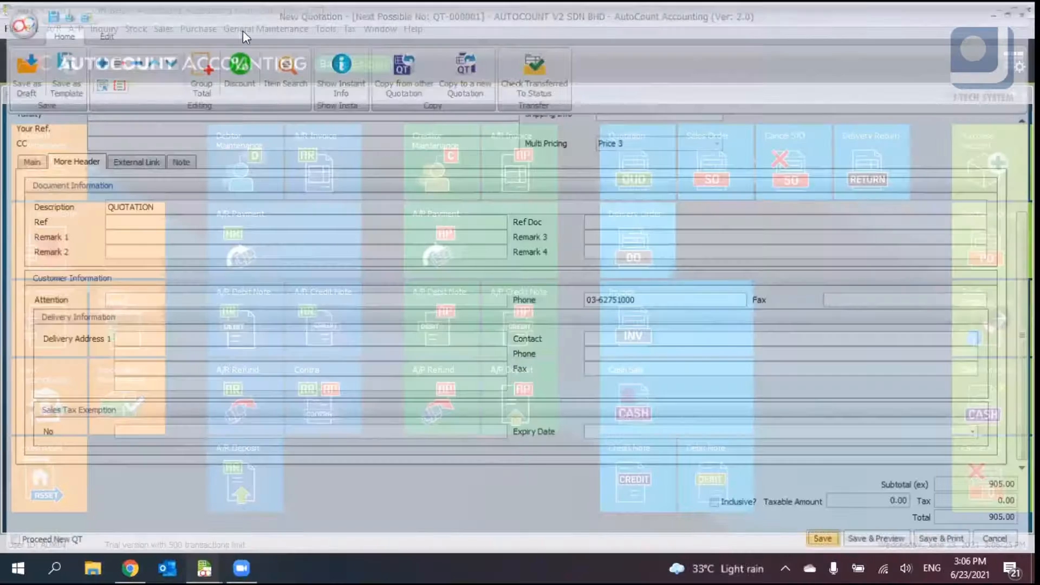
left_click(163, 29)
left_click(163, 29)
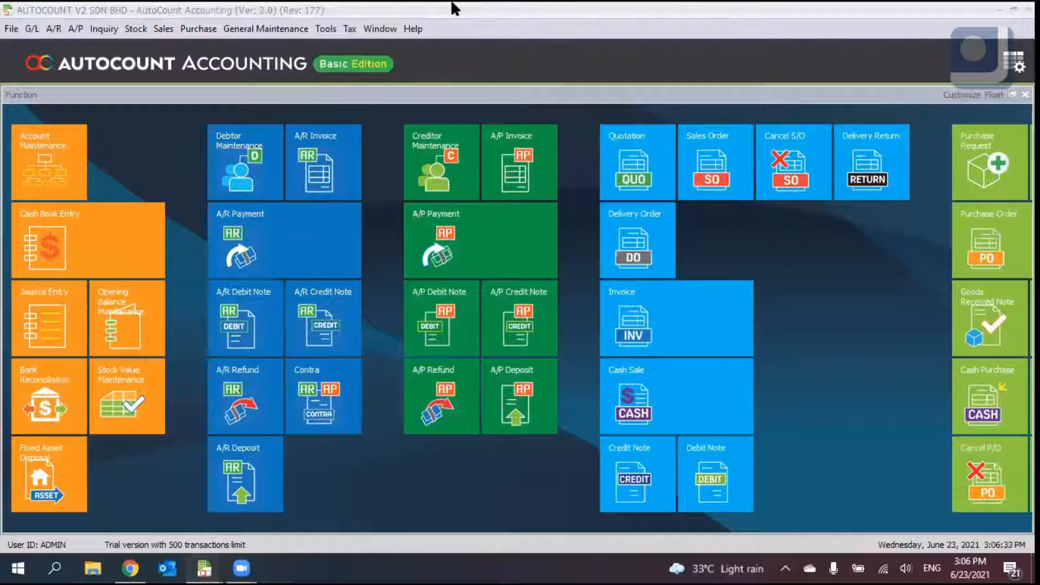
- Start a new sales order and pick debtor 300-A001 ABC SDN BHD
left_click(165, 28)
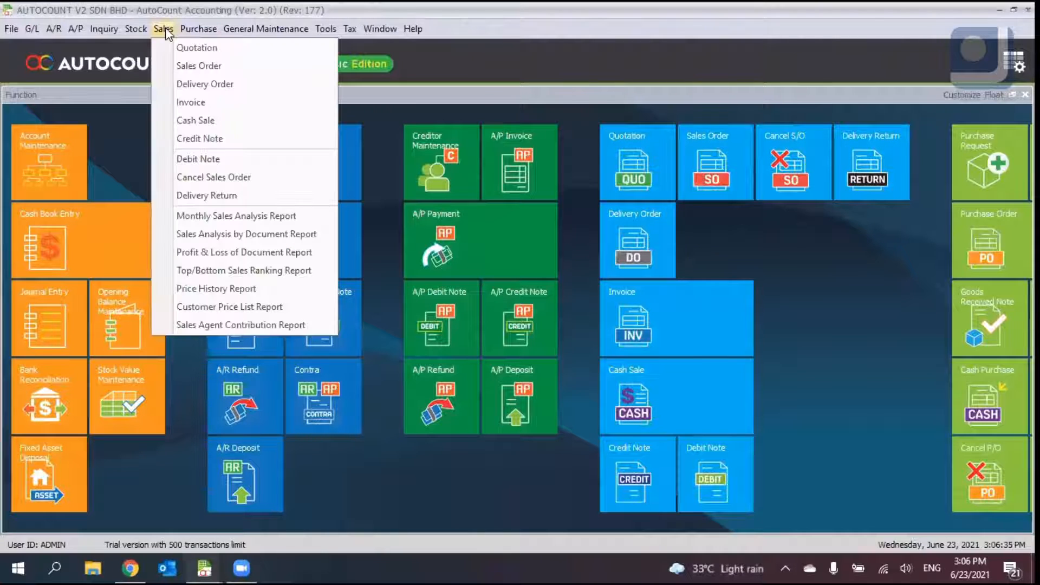
left_click(165, 29)
left_click(165, 29)
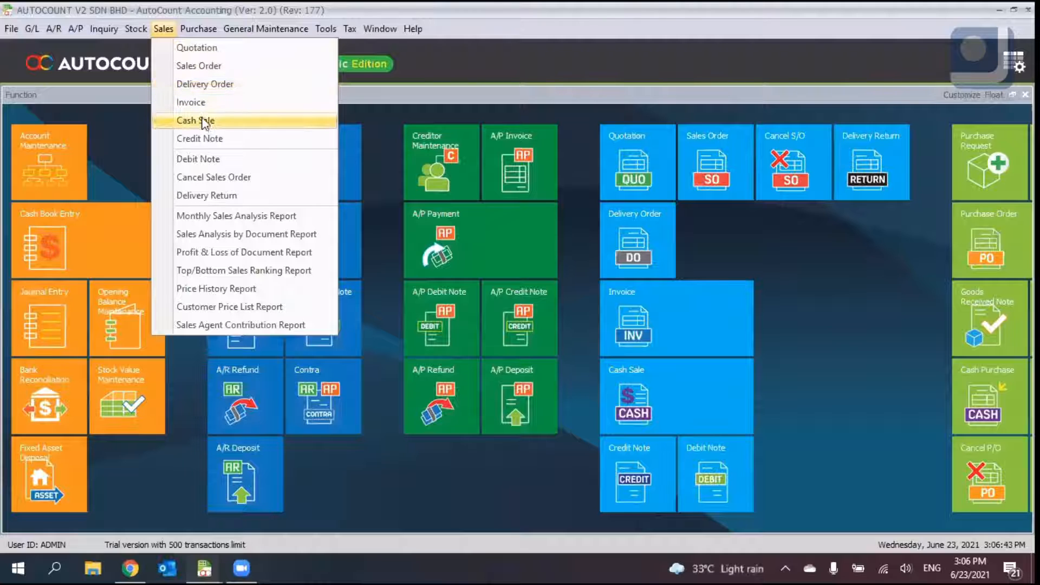
left_click(206, 64)
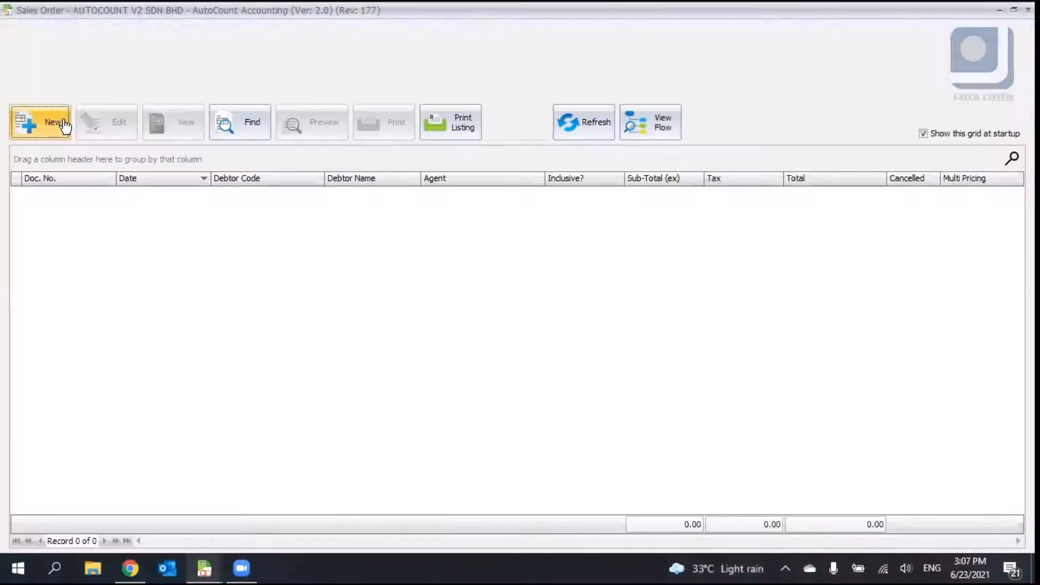
left_click(64, 124)
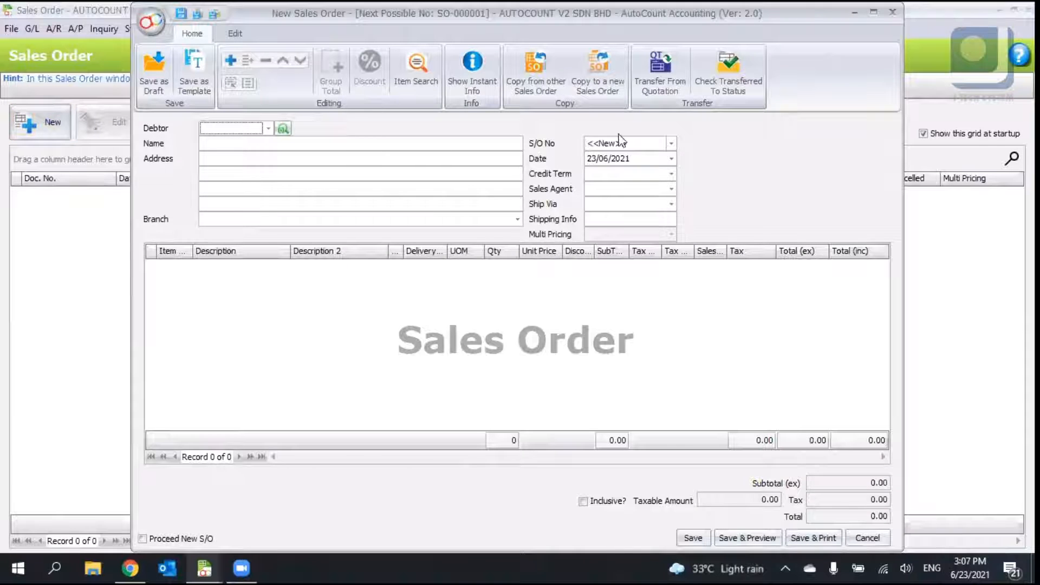
left_click(873, 12)
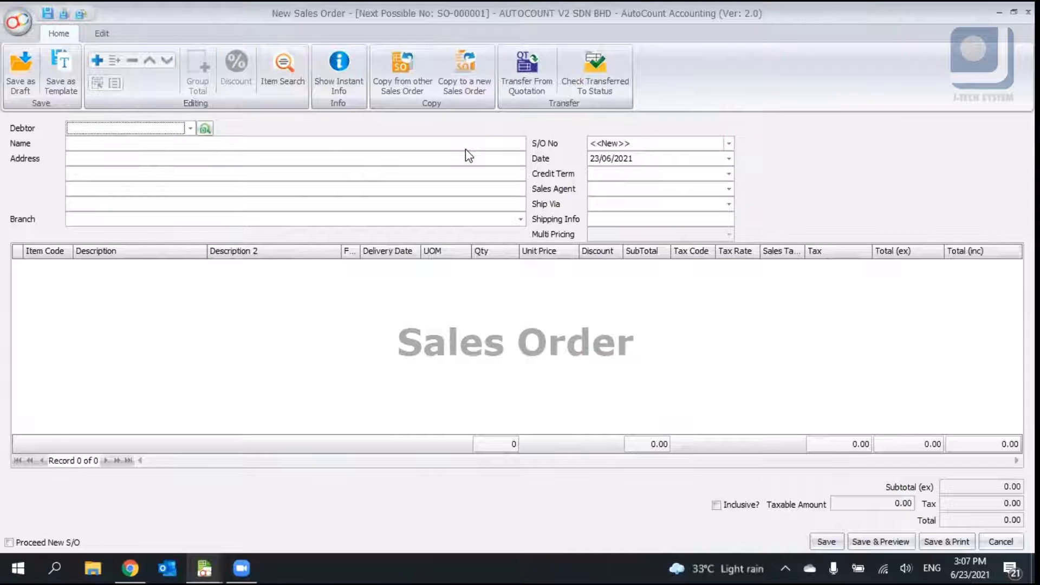
left_click(190, 129)
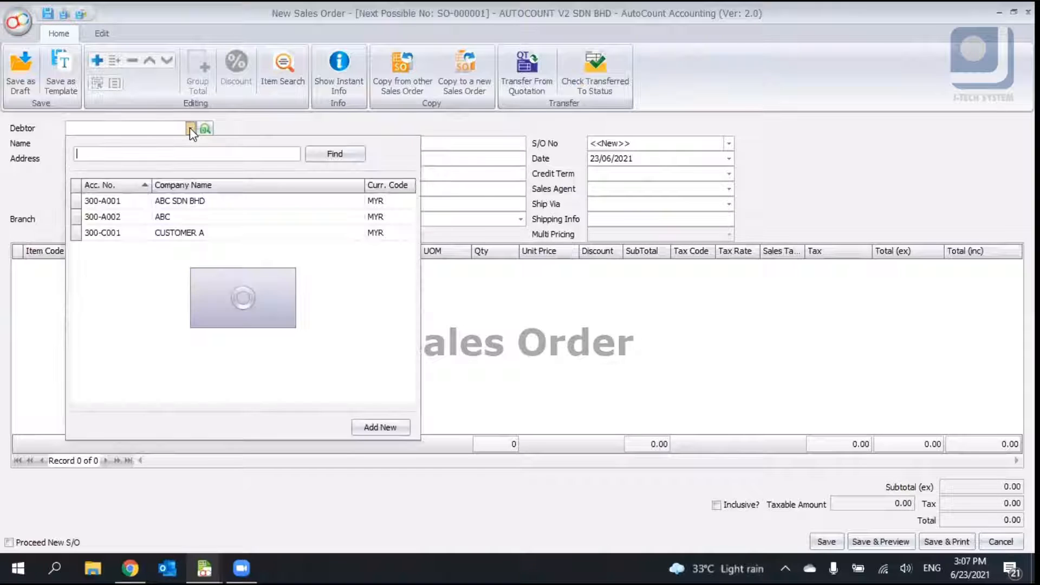
left_click(198, 206)
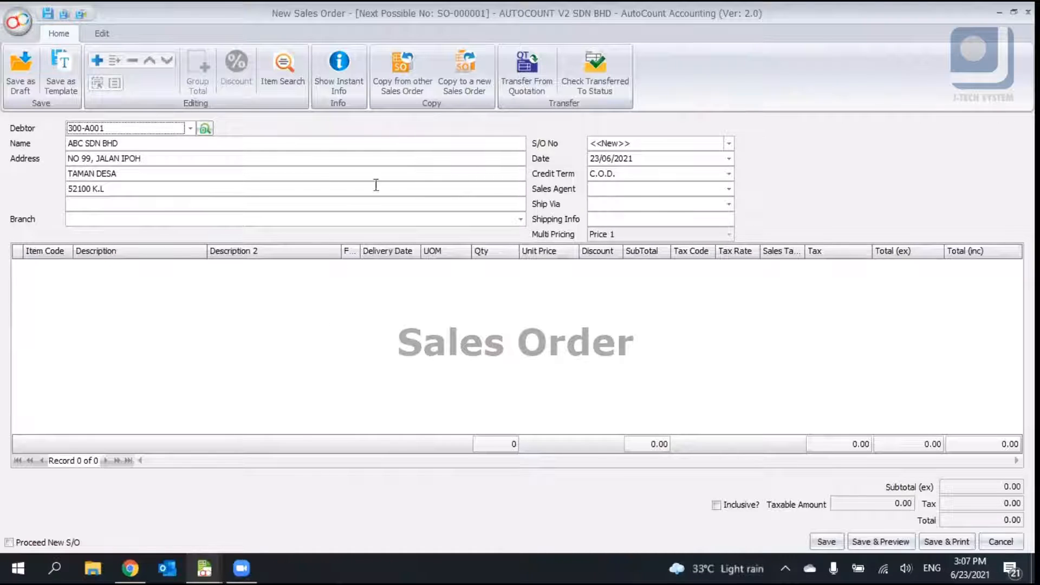
- Open Transfer From Quotation, close it, and discard the unsaved sales order
left_click(532, 86)
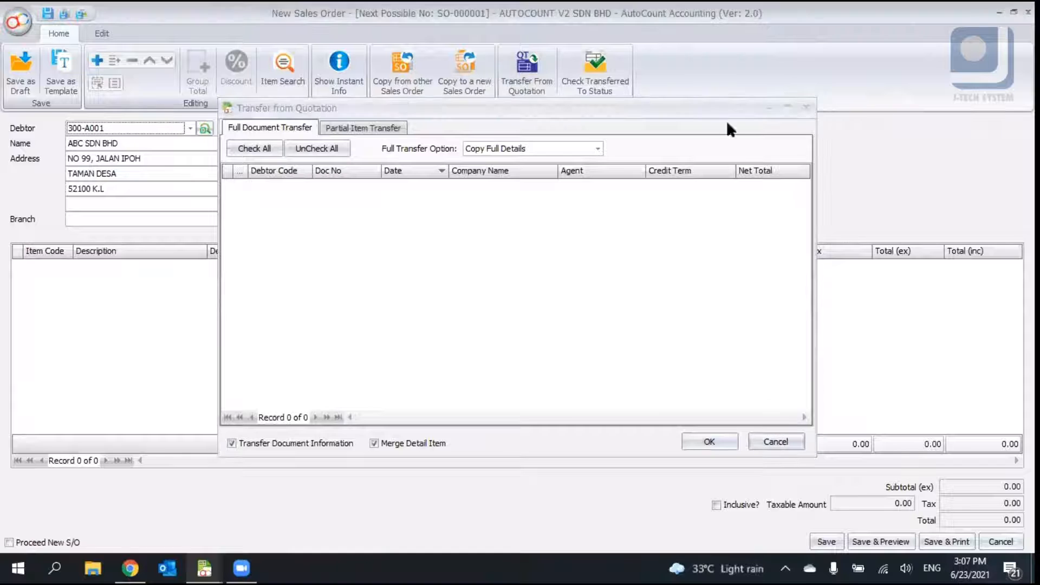
left_click(807, 108)
left_click(1028, 12)
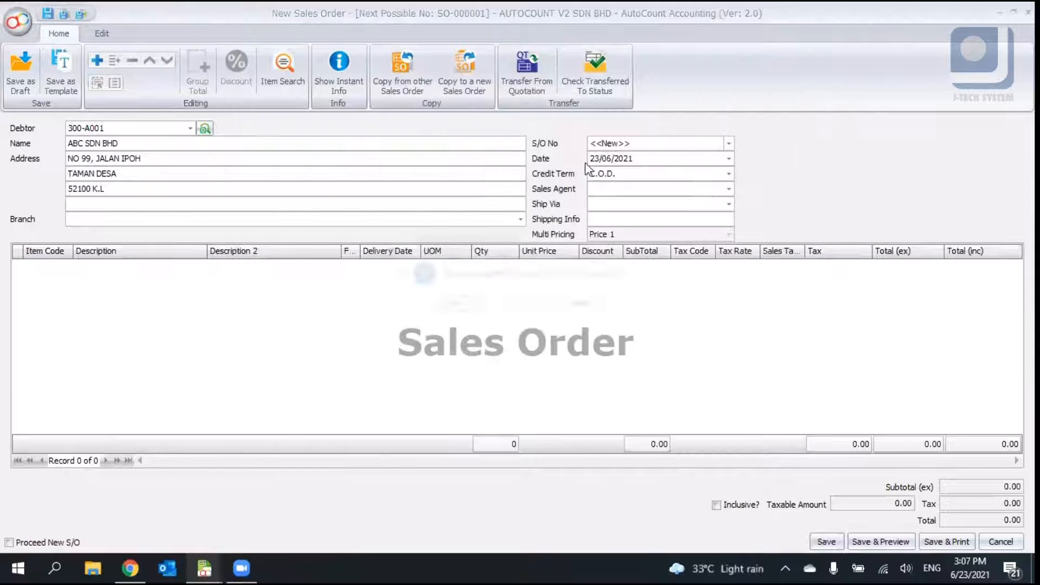
left_click(516, 304)
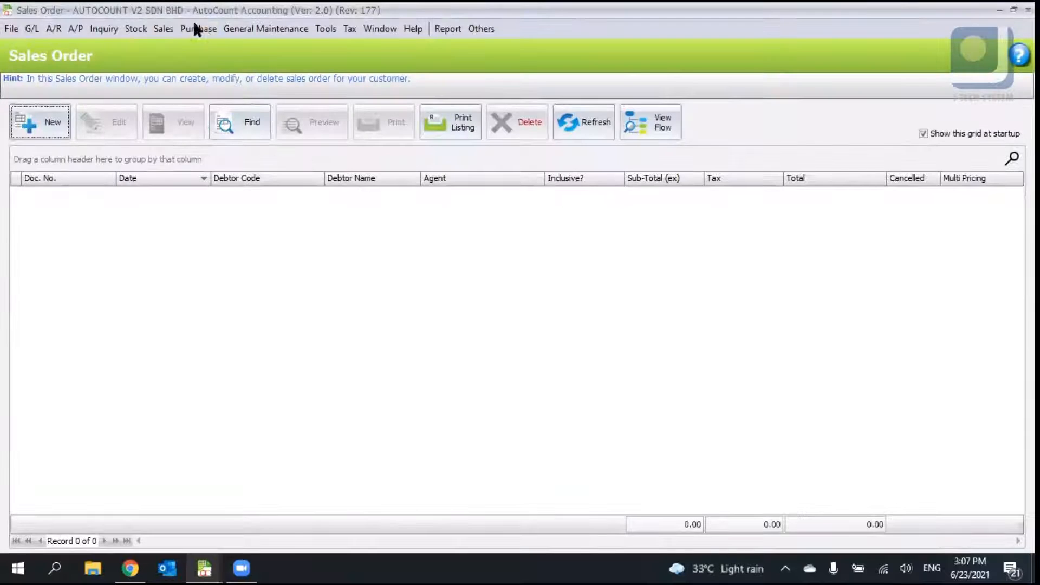
- Open saved quotation QT-000001 from the quotation list and close it again
left_click(163, 27)
left_click(186, 48)
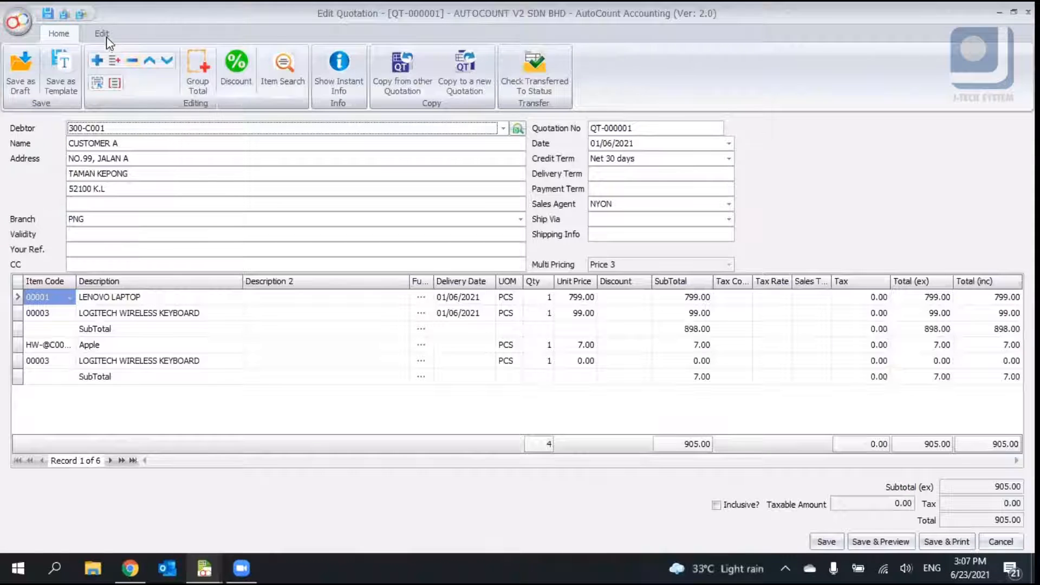
left_click(107, 36)
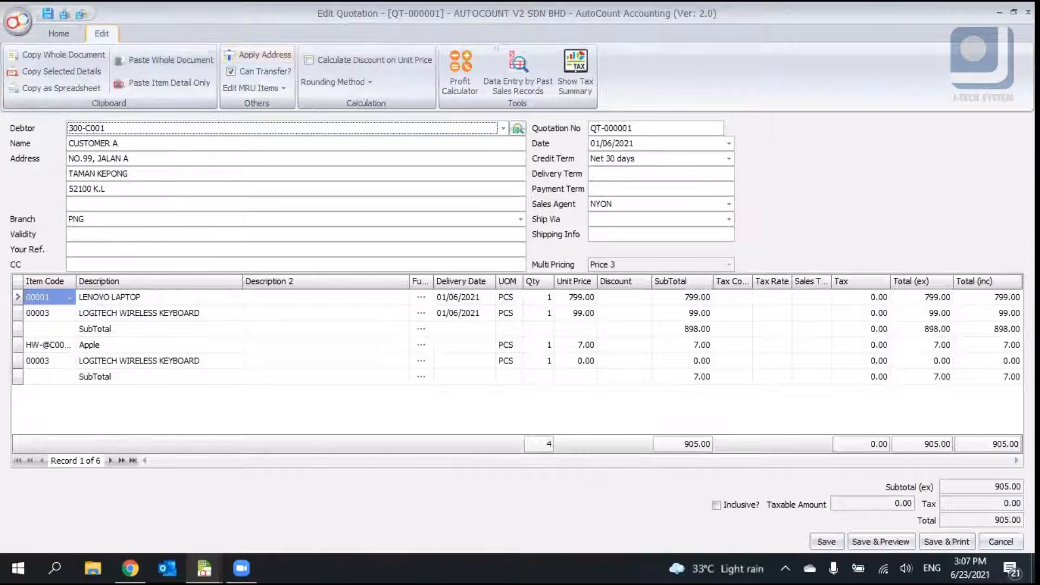
left_click(1028, 12)
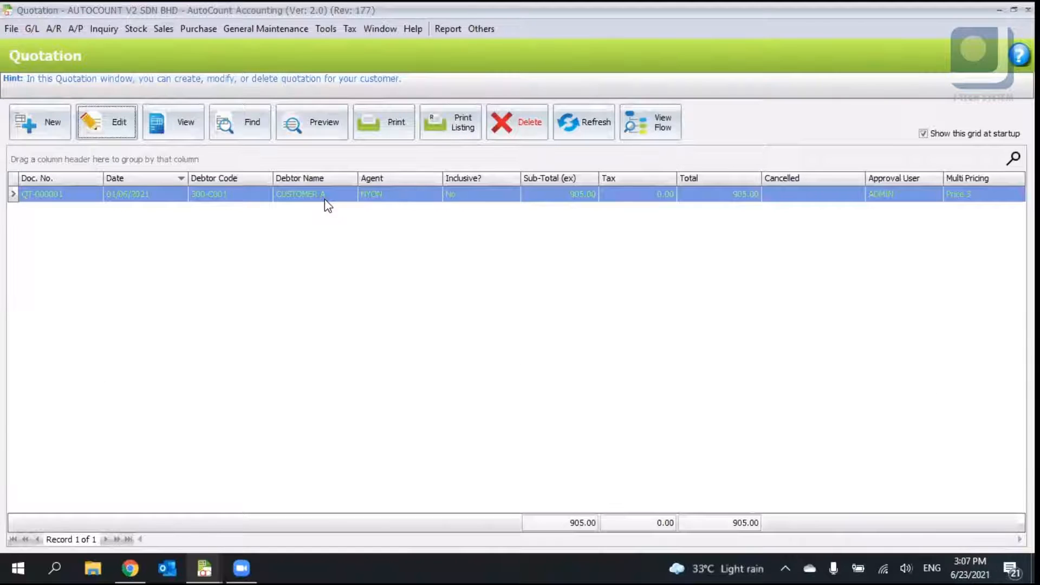
- Start a new sales order from the Sales Order list
left_click(165, 27)
left_click(255, 65)
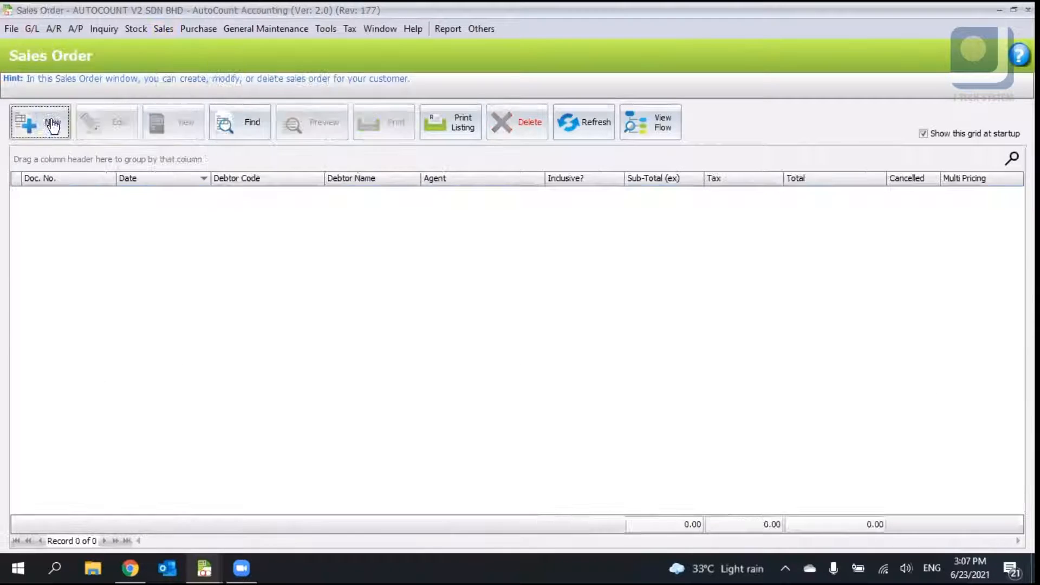
left_click(39, 122)
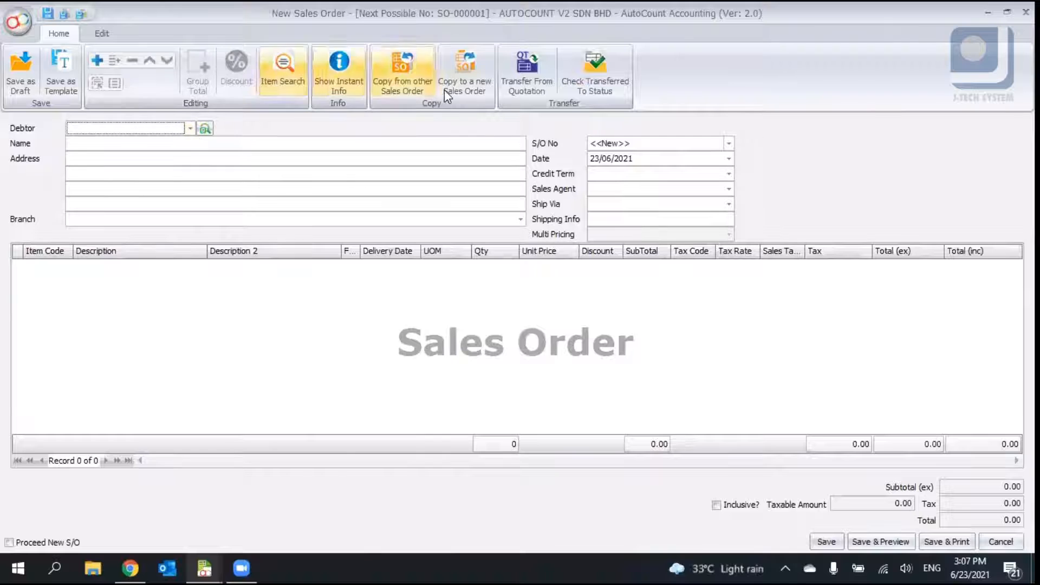
- Transfer quotation QT-000001 in full into the new sales order, after viewing its items under Partial Item Transfer
left_click(521, 68)
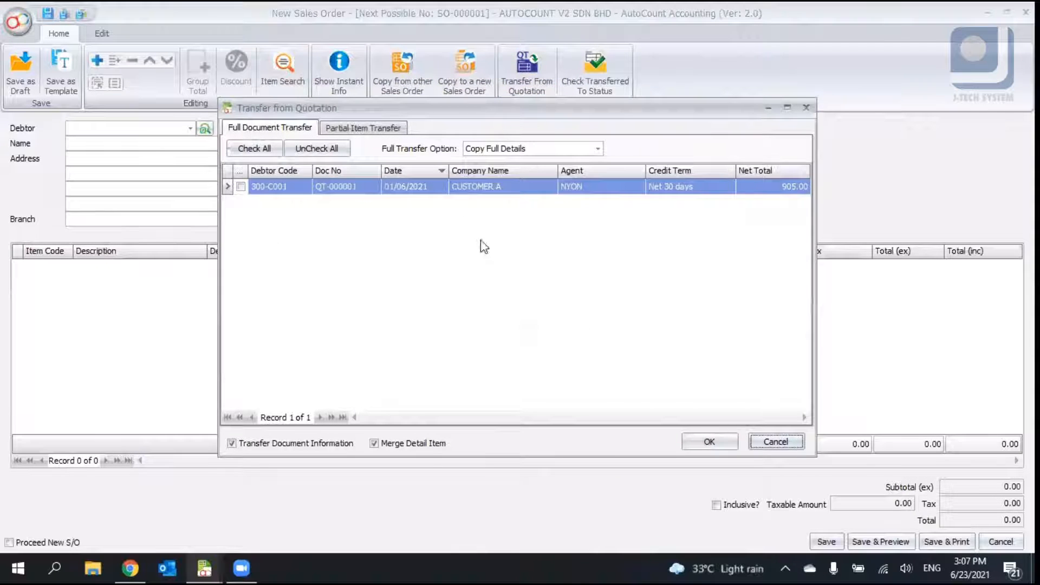
left_click(487, 188)
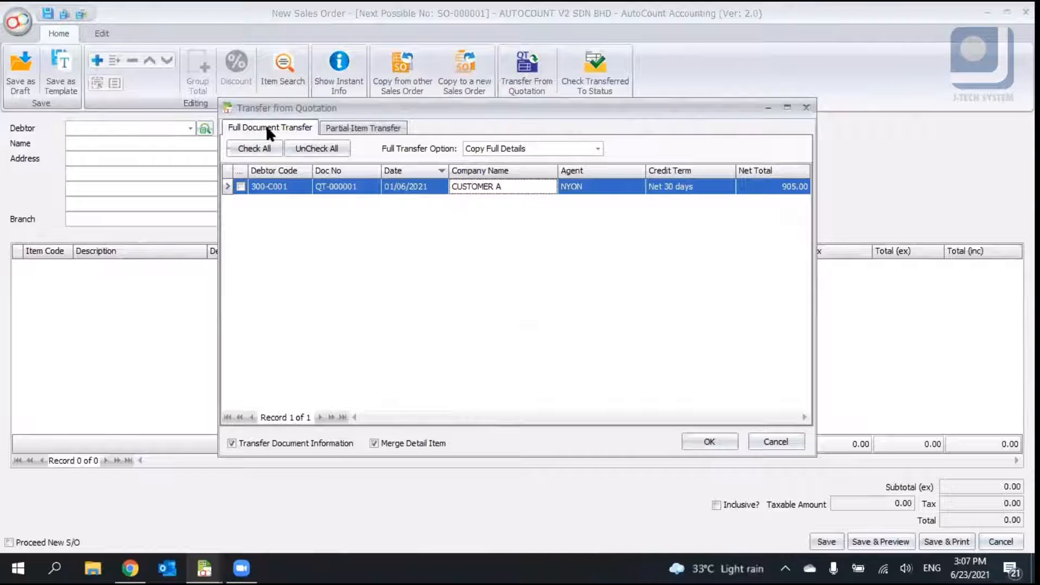
left_click(329, 132)
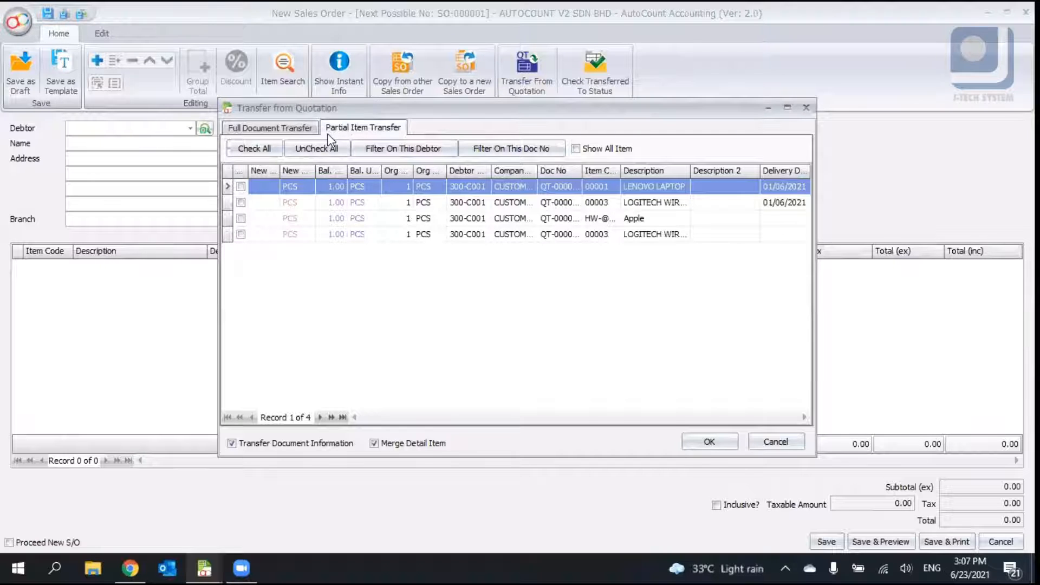
double_click(581, 172)
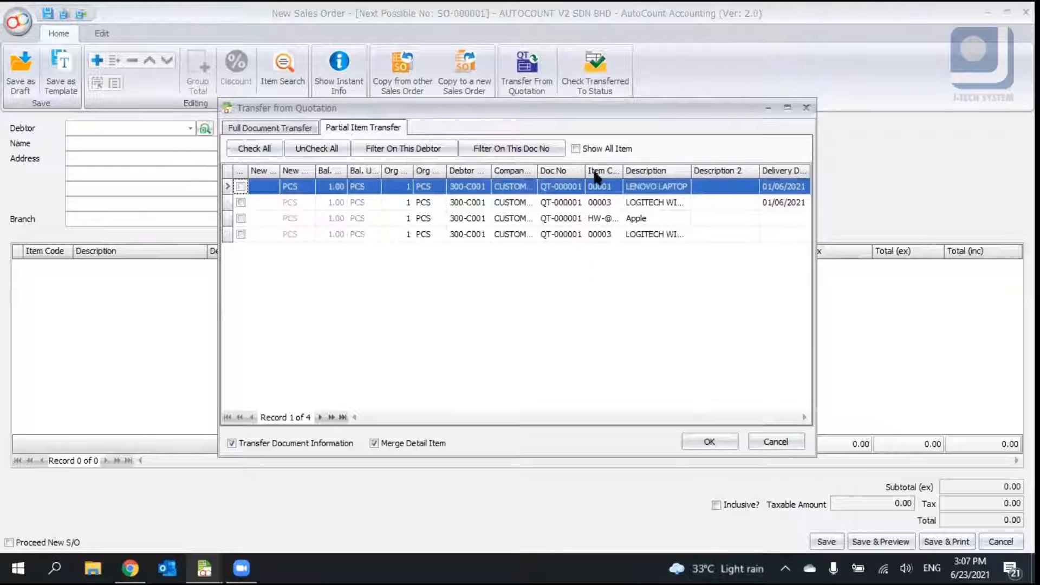
double_click(624, 171)
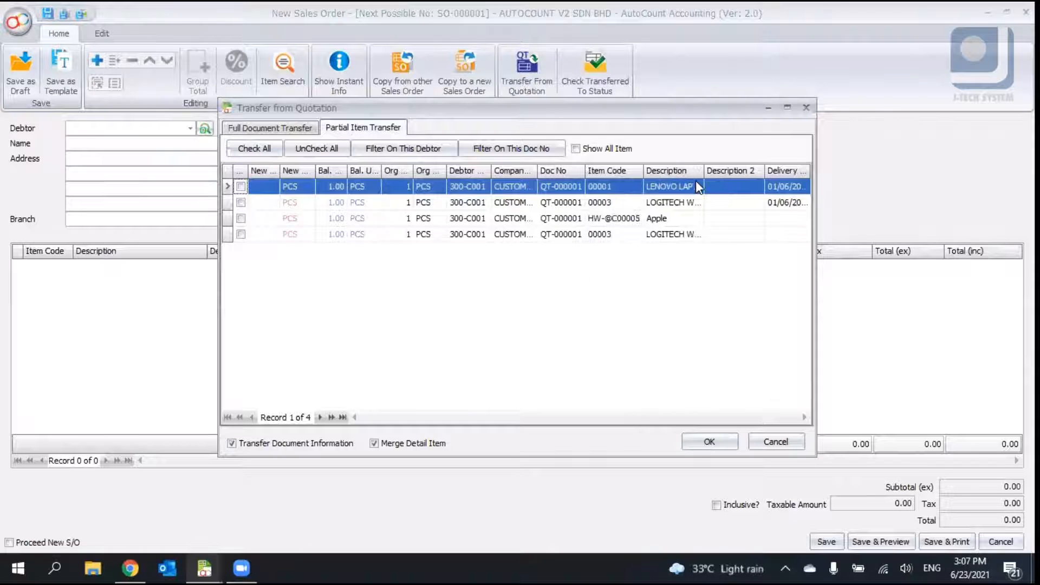
left_click(264, 134)
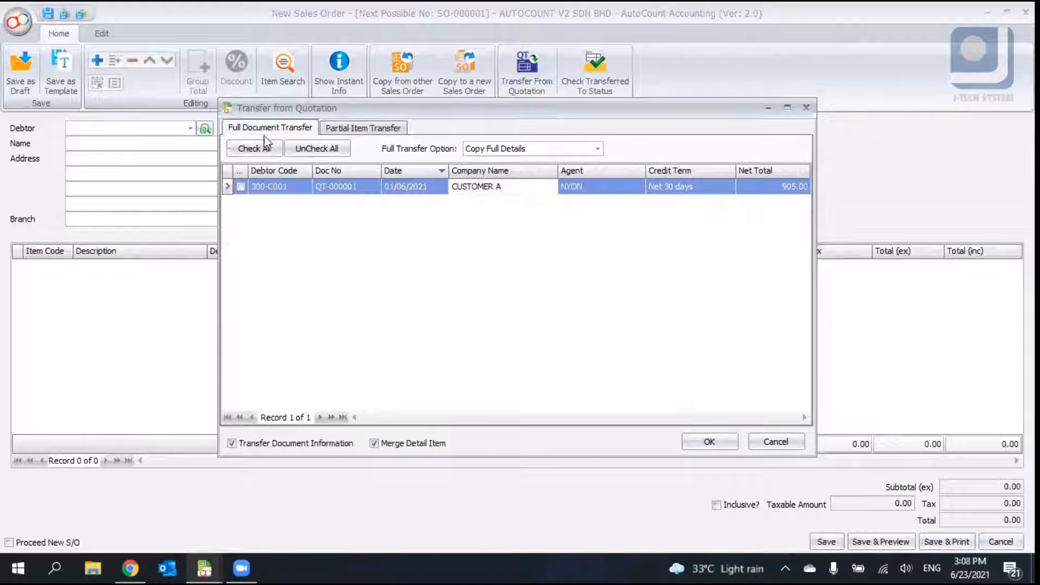
left_click(241, 187)
left_click(326, 214)
left_click(240, 186)
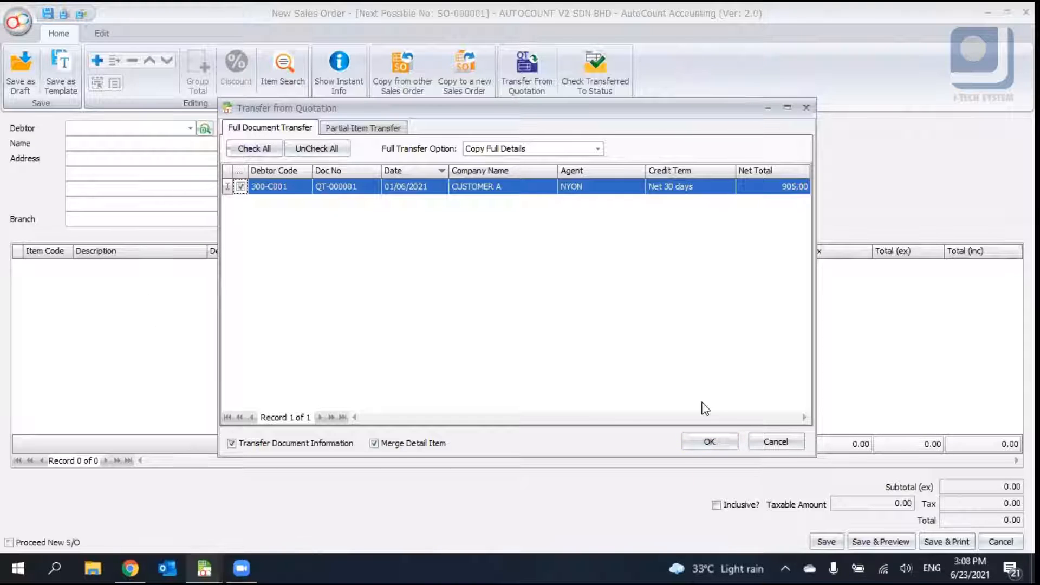
left_click(712, 438)
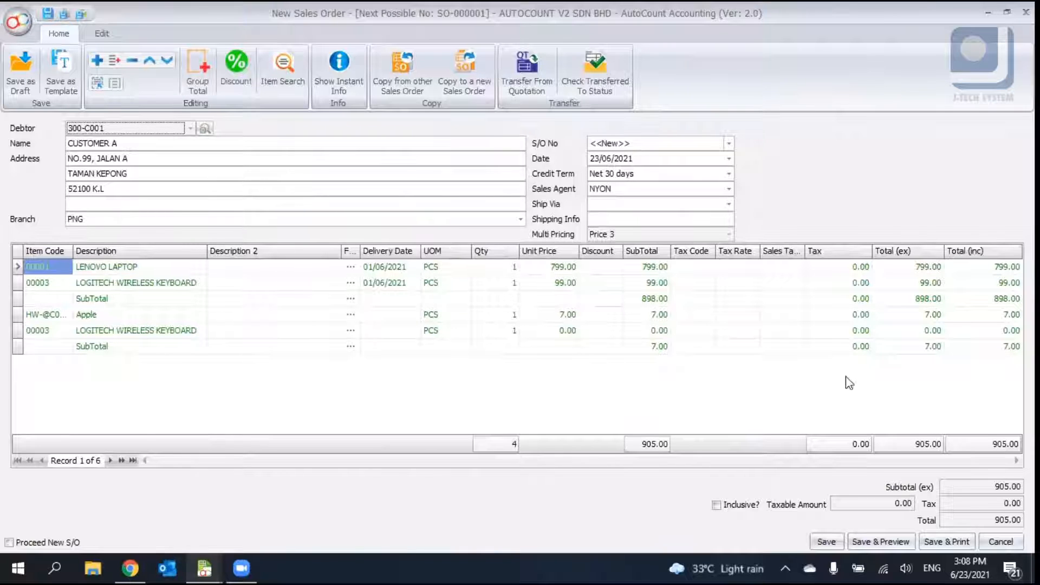
- Review the sales order's More Header details and the Transfer from Quotation dialog without making changes
left_click(743, 393)
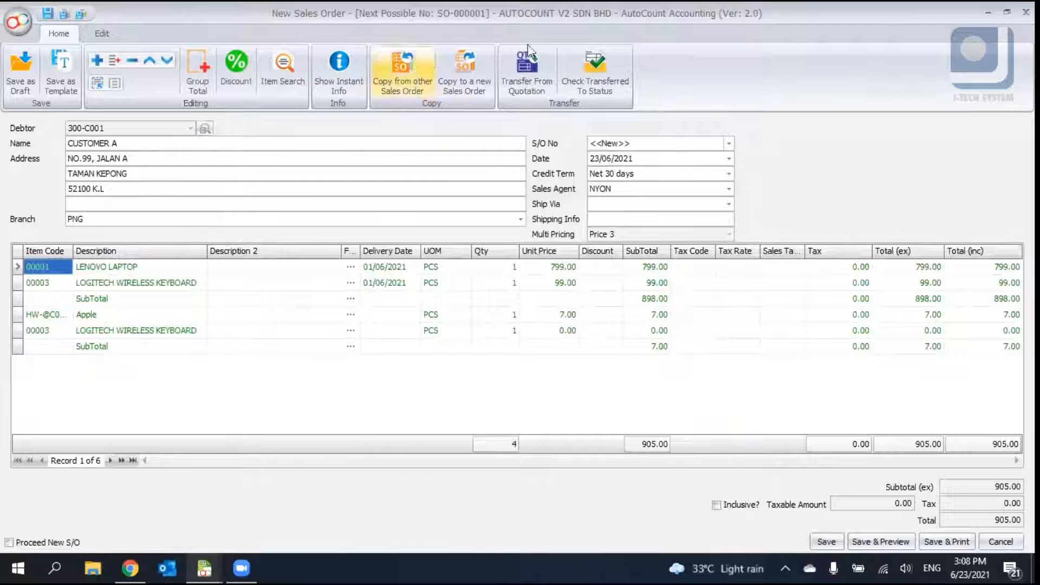
left_click(527, 62)
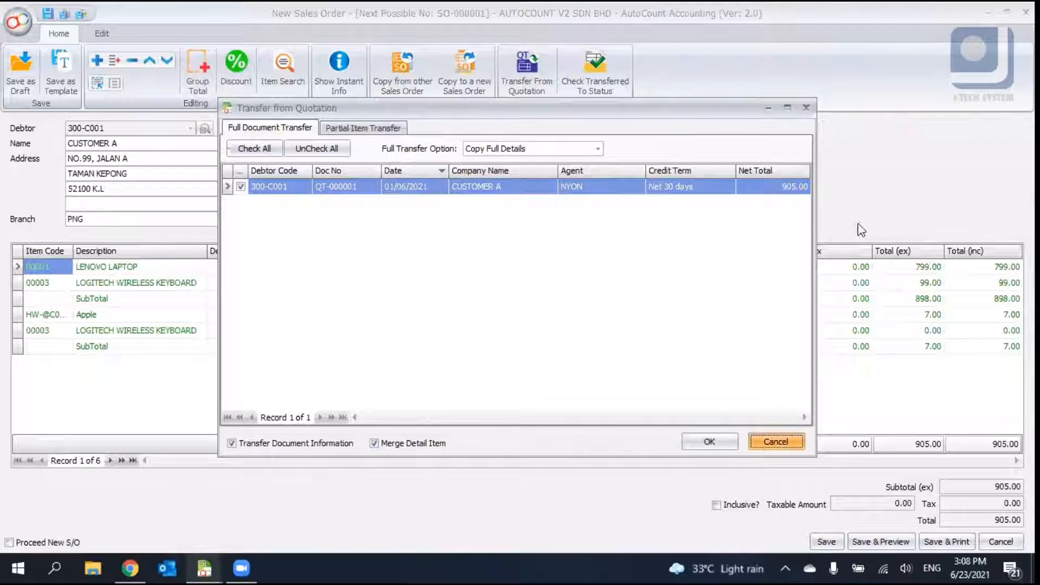
right_click(913, 183)
left_click(928, 320)
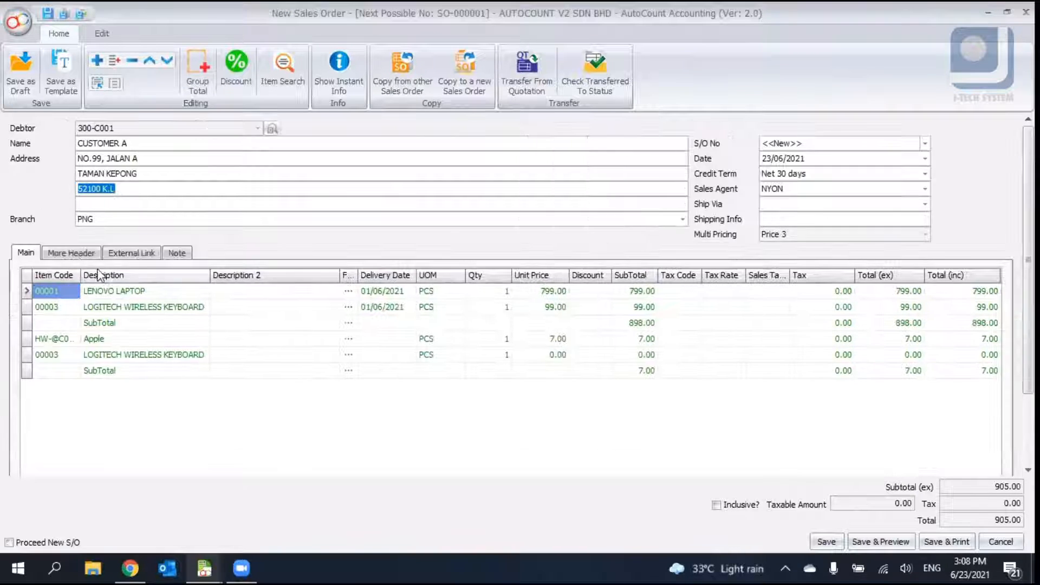
left_click(71, 252)
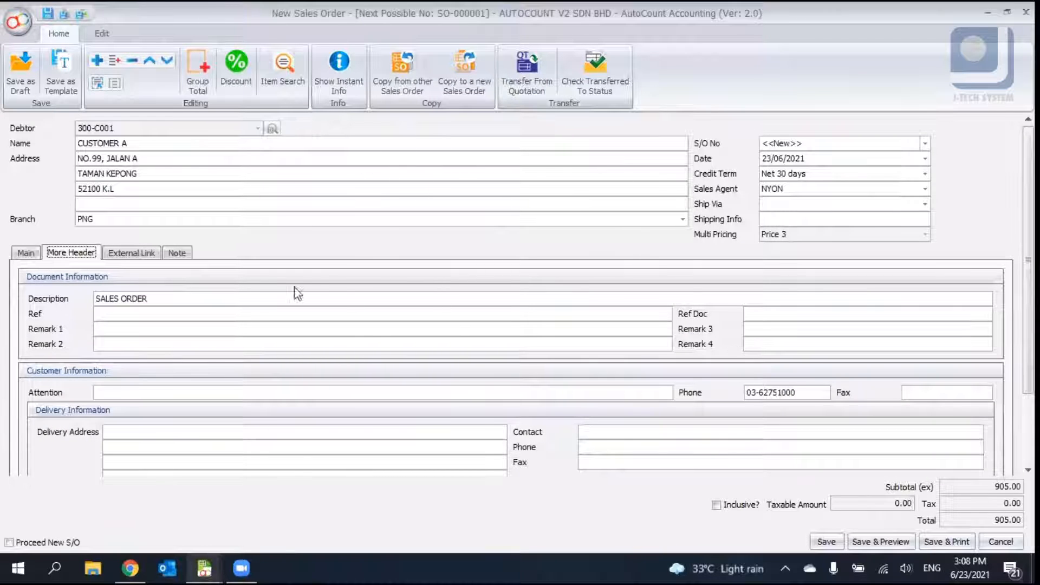
left_click(28, 253)
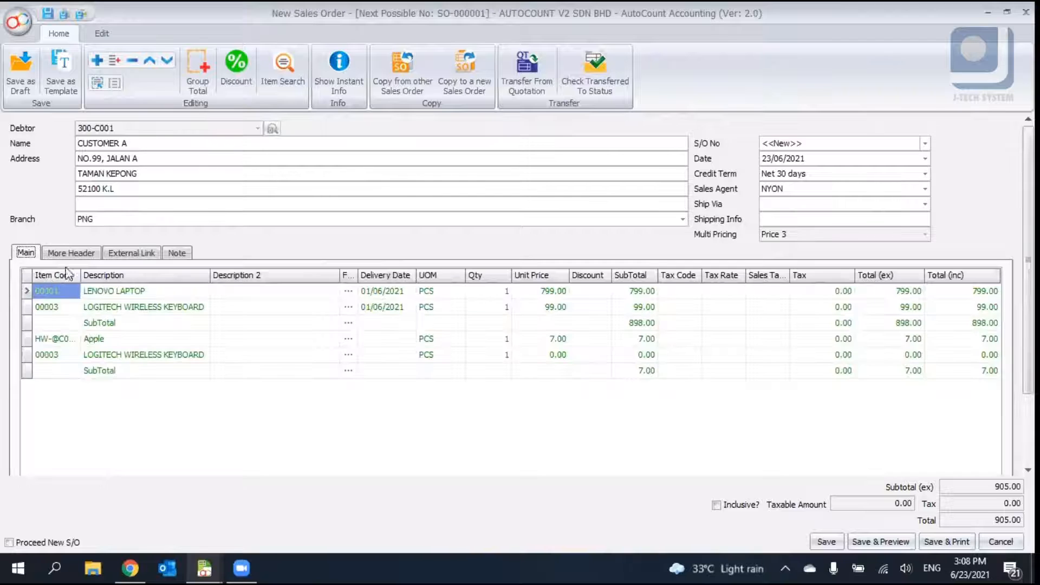
left_click(521, 64)
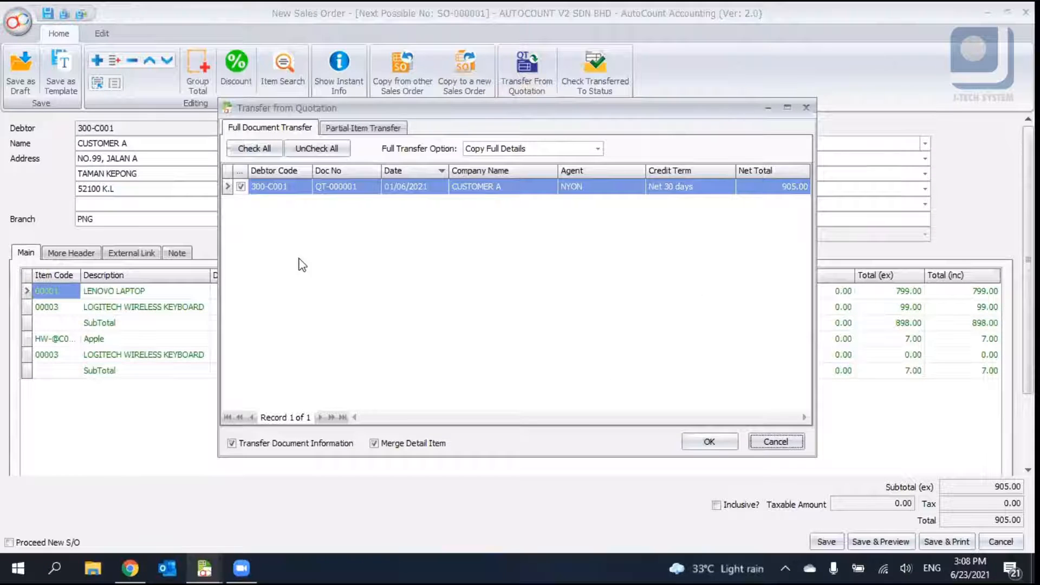
left_click(776, 442)
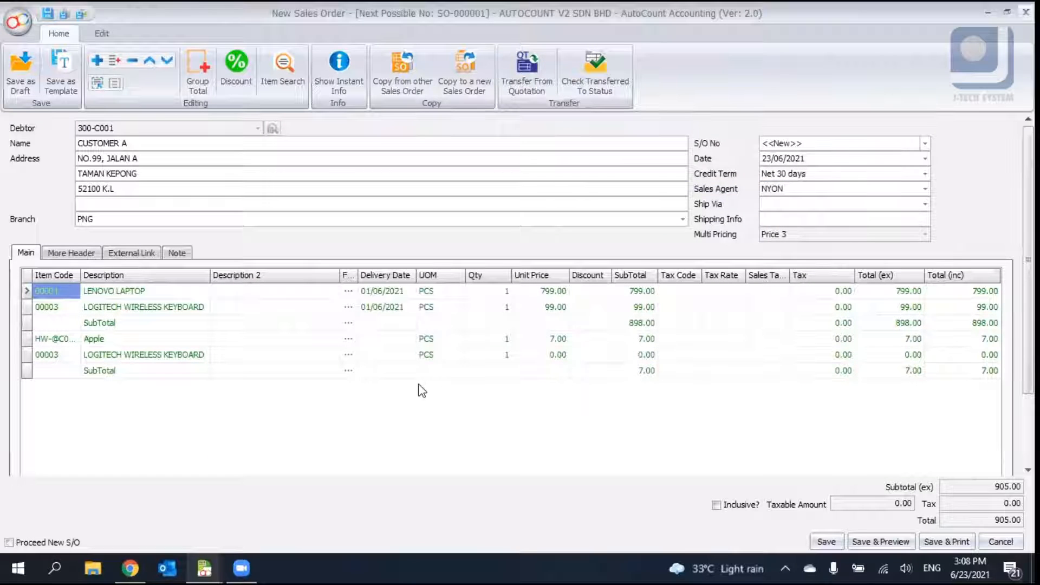
- Discard the unsaved sales order and start a new quotation from the Quotation list
key("Escape")
left_click(519, 306)
left_click(162, 31)
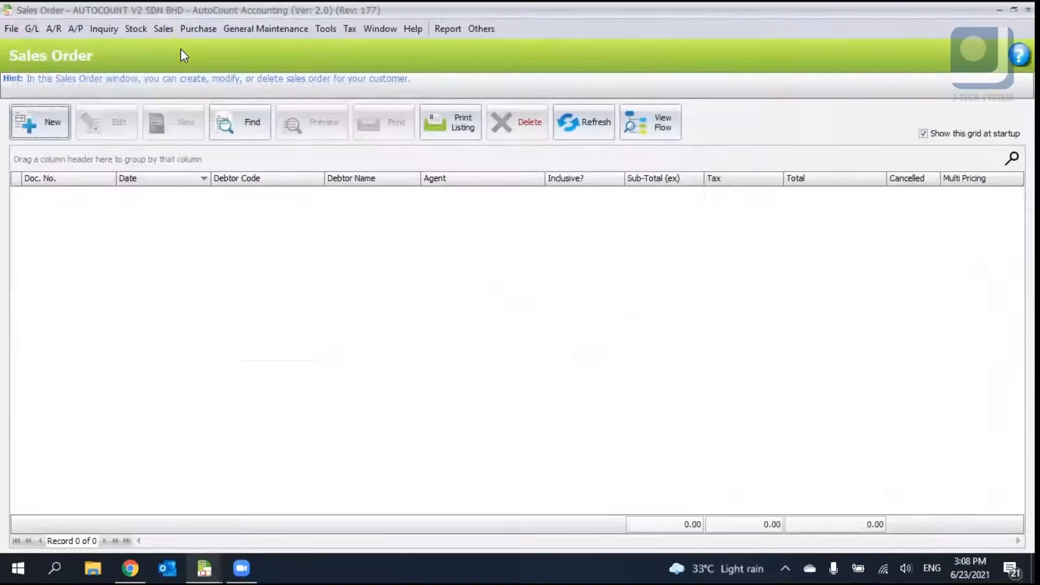
left_click(187, 48)
left_click(40, 121)
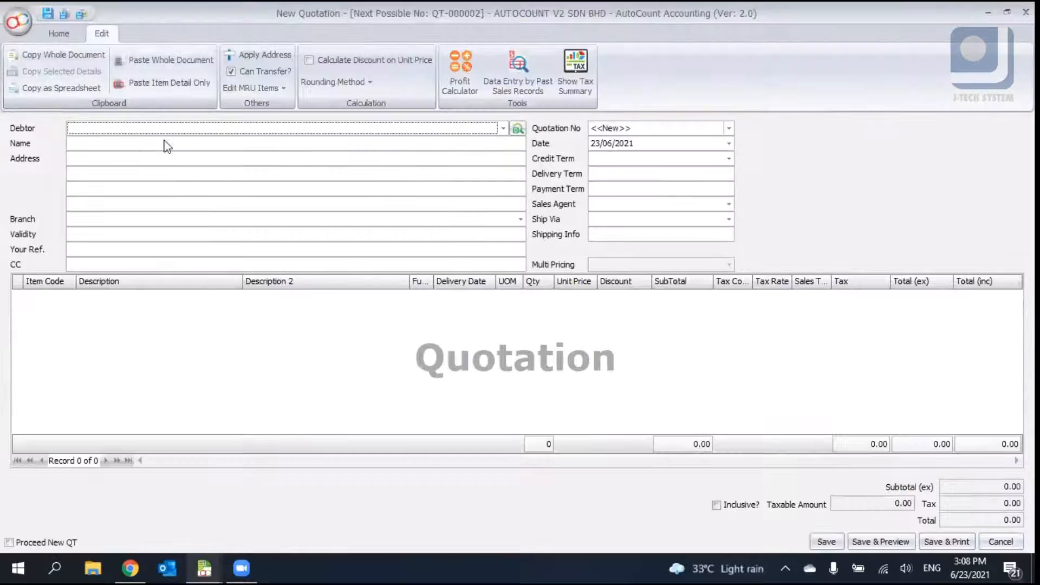
- Select debtor 300-C001 CUSTOMER A for the new quotation
left_click(503, 128)
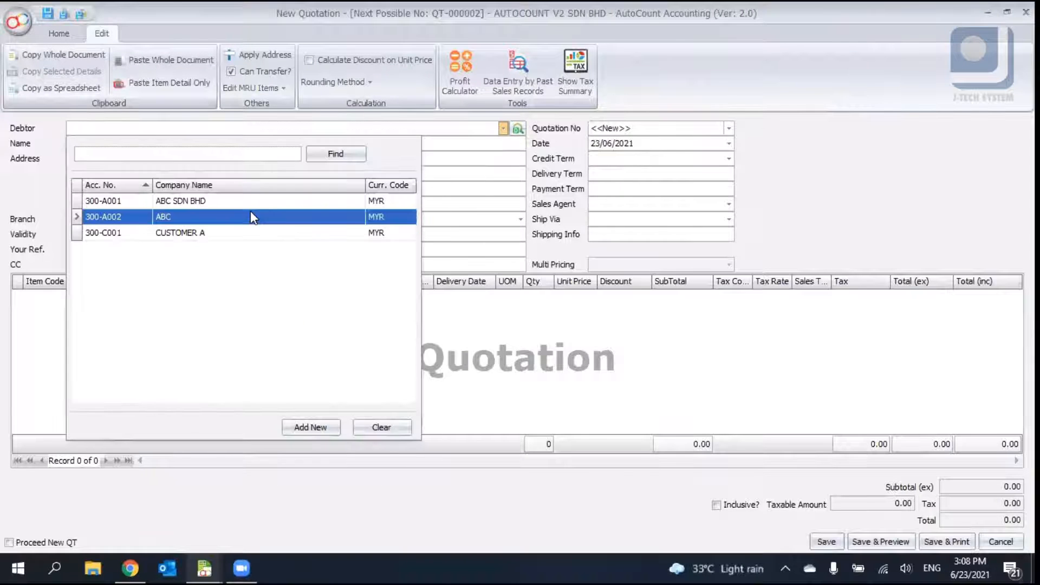
left_click(248, 232)
left_click(271, 325)
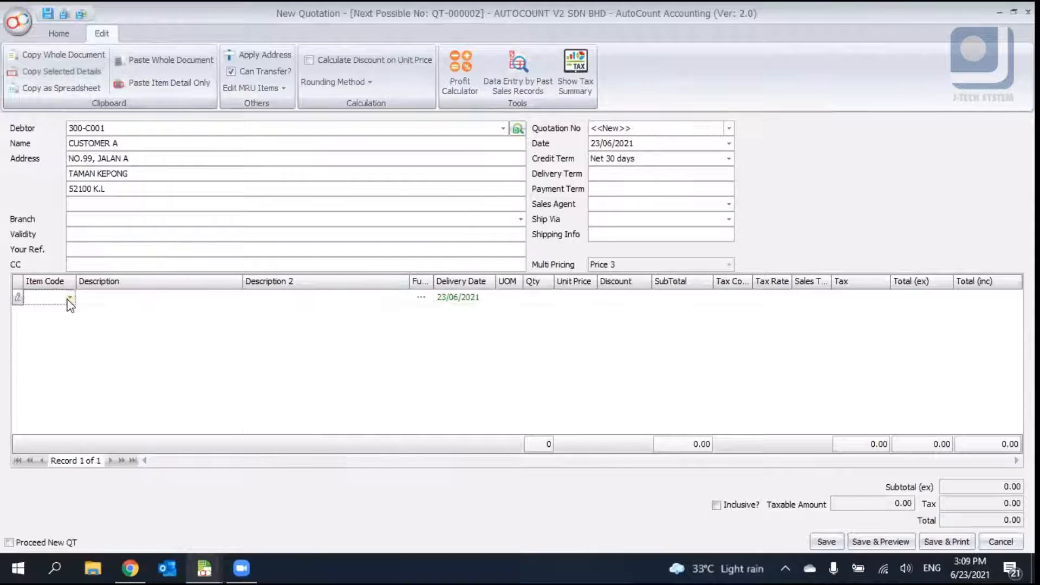
- Add item lines 00001 LENOVO LAPTOP twice and 00002 AUTOCOUNT to the quotation
left_click(69, 298)
left_click(121, 68)
right_click(154, 324)
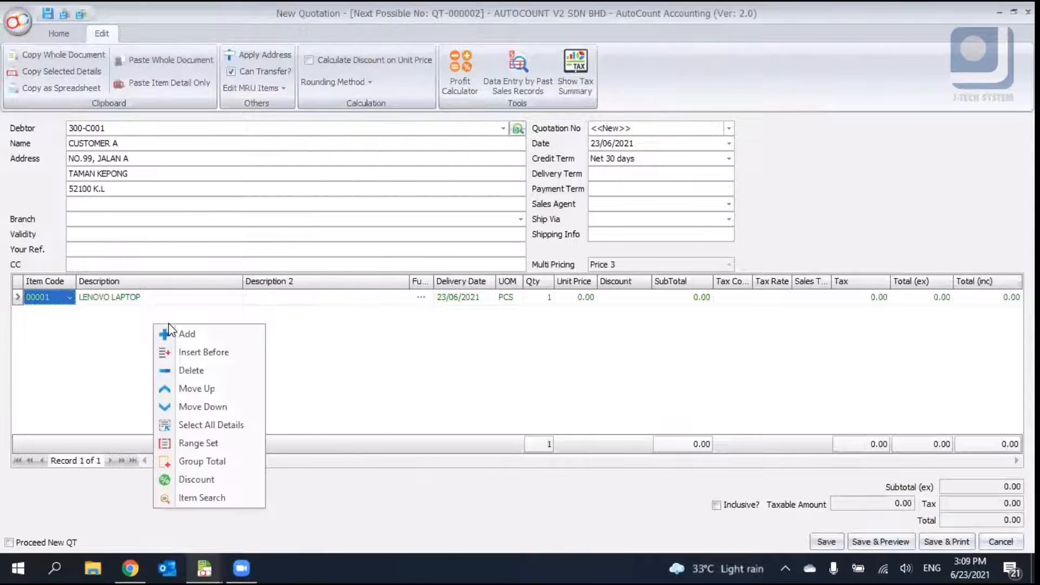
left_click(179, 332)
left_click(70, 313)
left_click(138, 87)
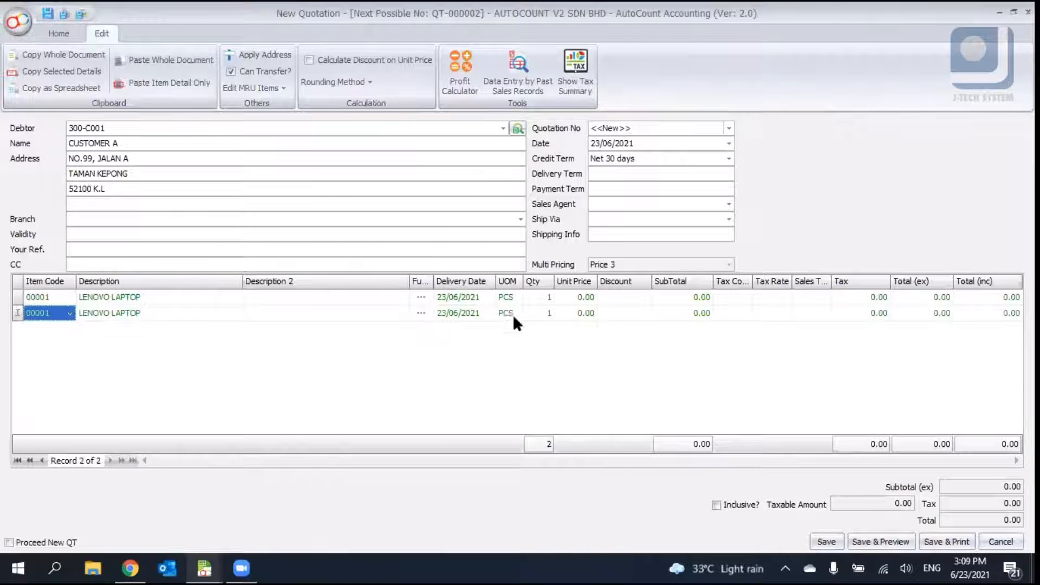
right_click(238, 388)
left_click(281, 199)
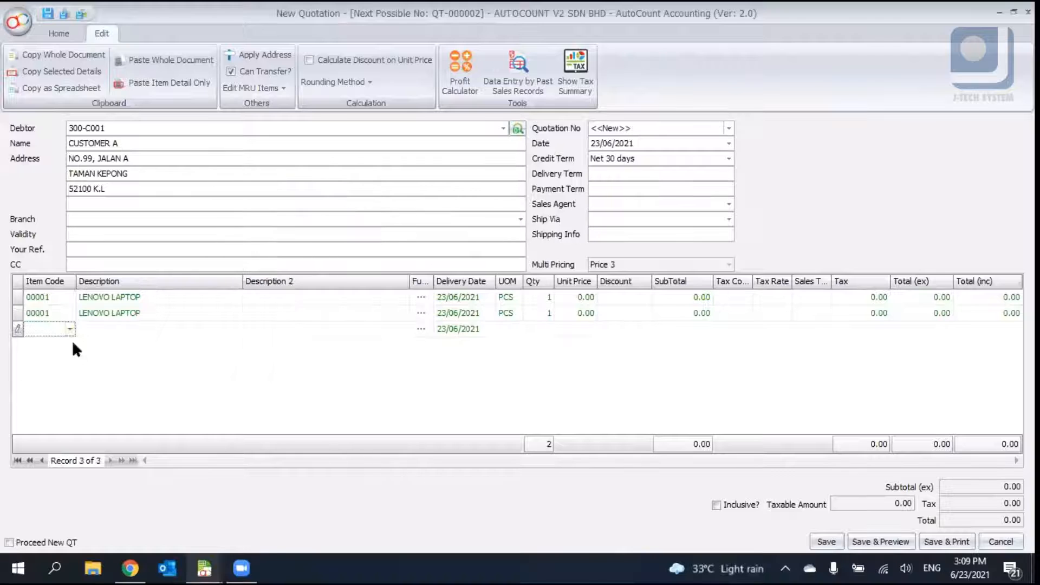
left_click(70, 329)
left_click(124, 99)
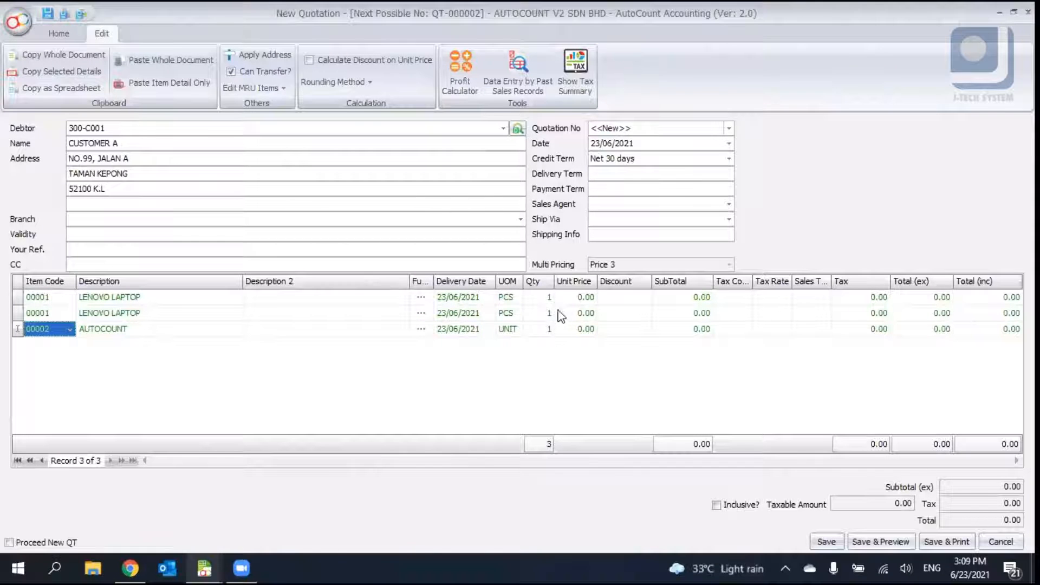
- Set the quantity of the AUTOCOUNT line to 3
left_click(548, 298)
left_click(542, 329)
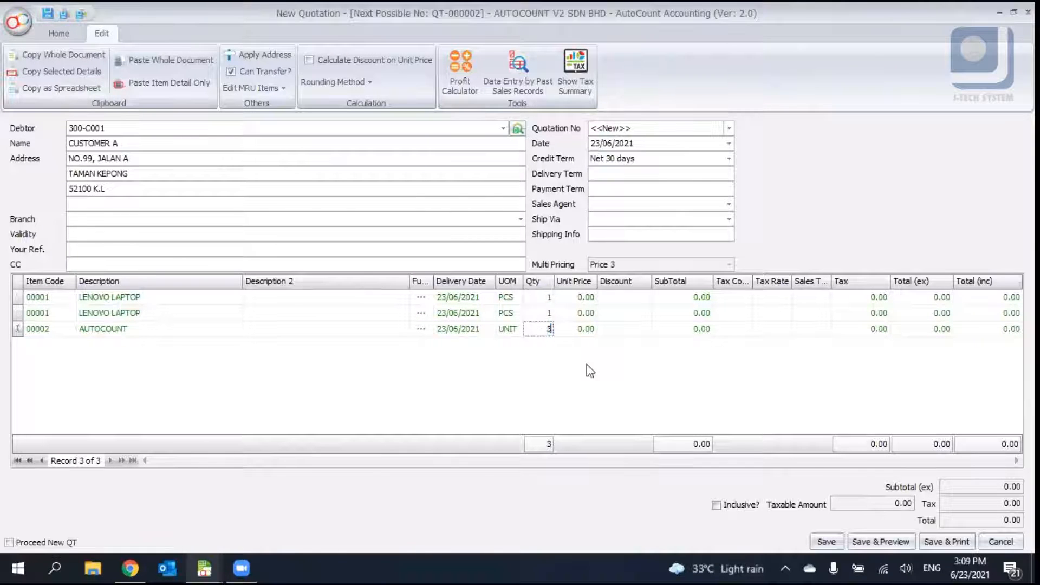
type("3")
- Enter unit prices of 566 for both laptop lines and 123 for AUTOCOUNT, then save the quotation
left_click(579, 298)
type("566")
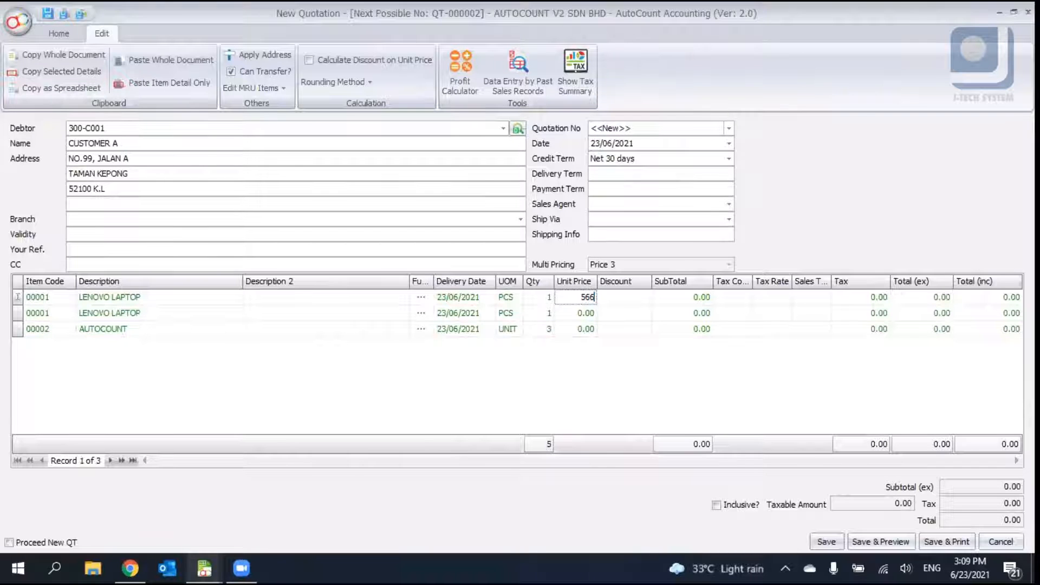
left_click(578, 314)
type("566")
left_click(579, 330)
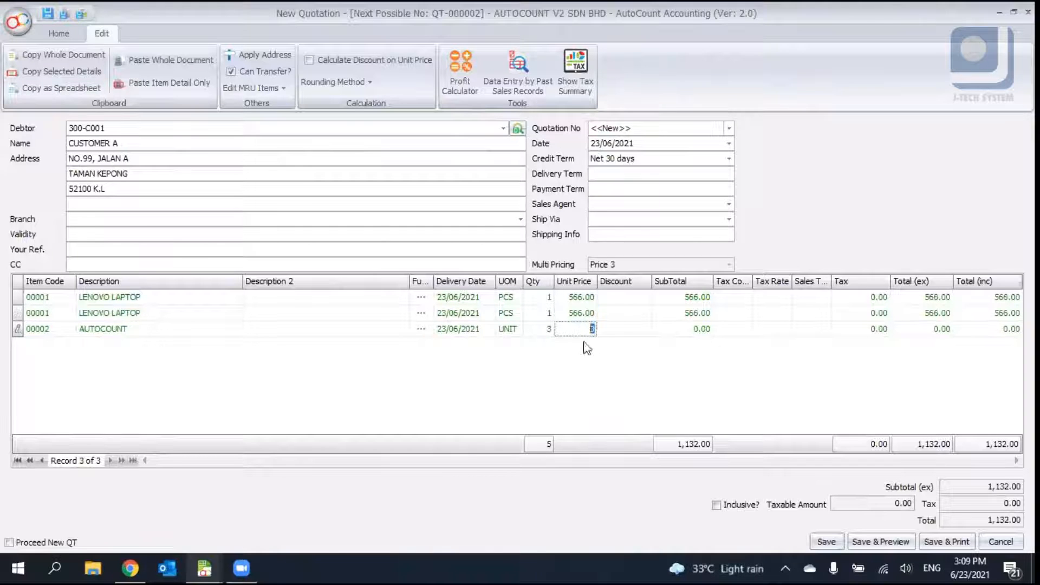
type("123")
left_click(826, 541)
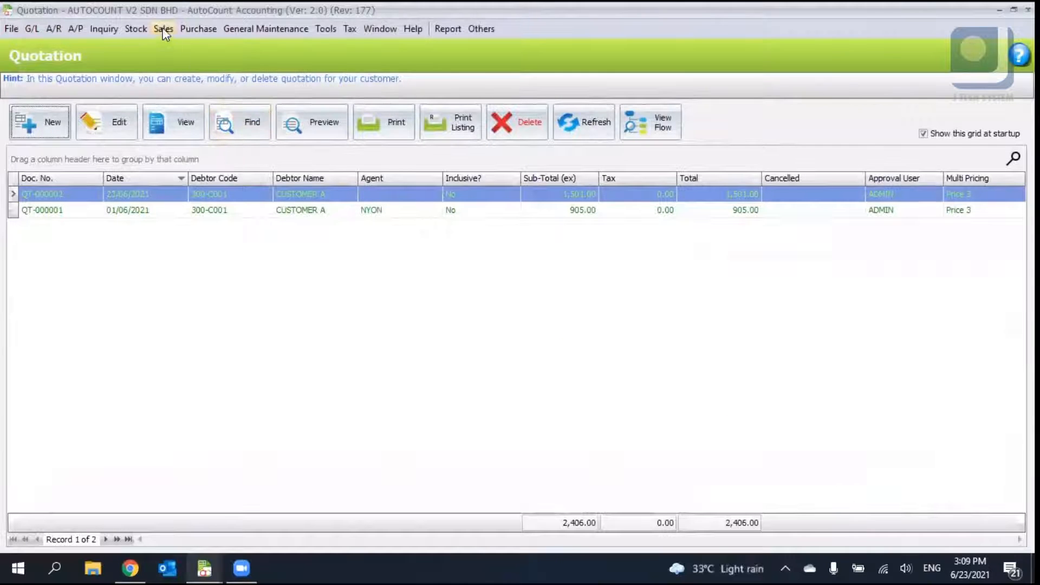
- Open the Sales Order list and start a new sales order
left_click(163, 29)
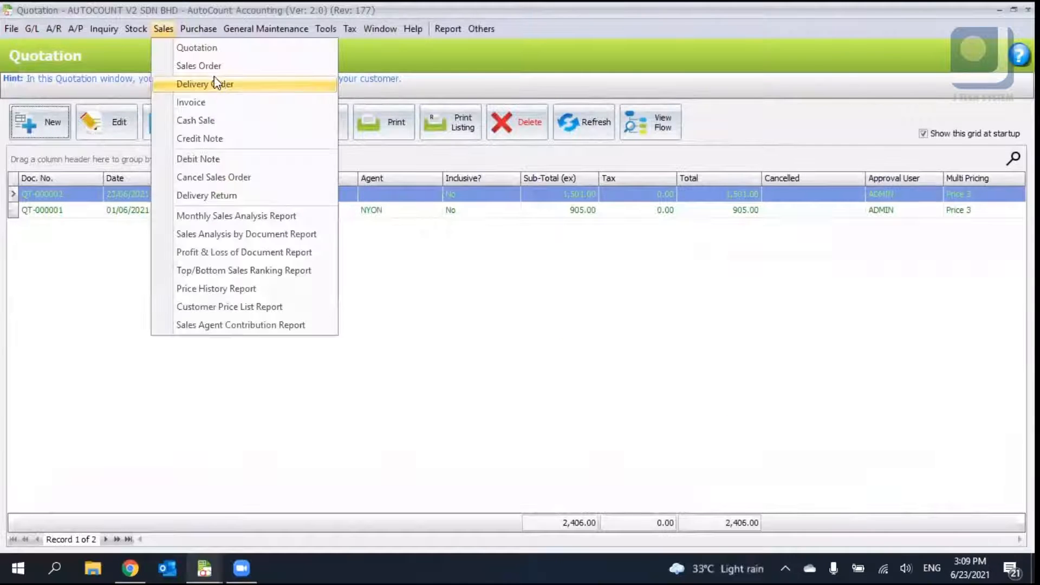
left_click(214, 72)
left_click(39, 122)
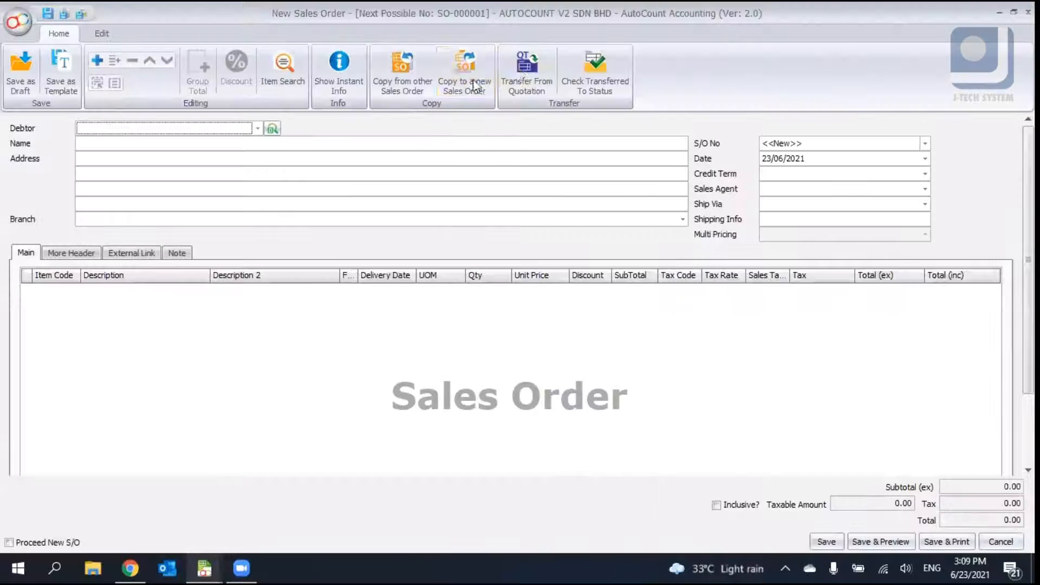
- Transfer quotation QT-000002 in full into the new sales order
left_click(516, 67)
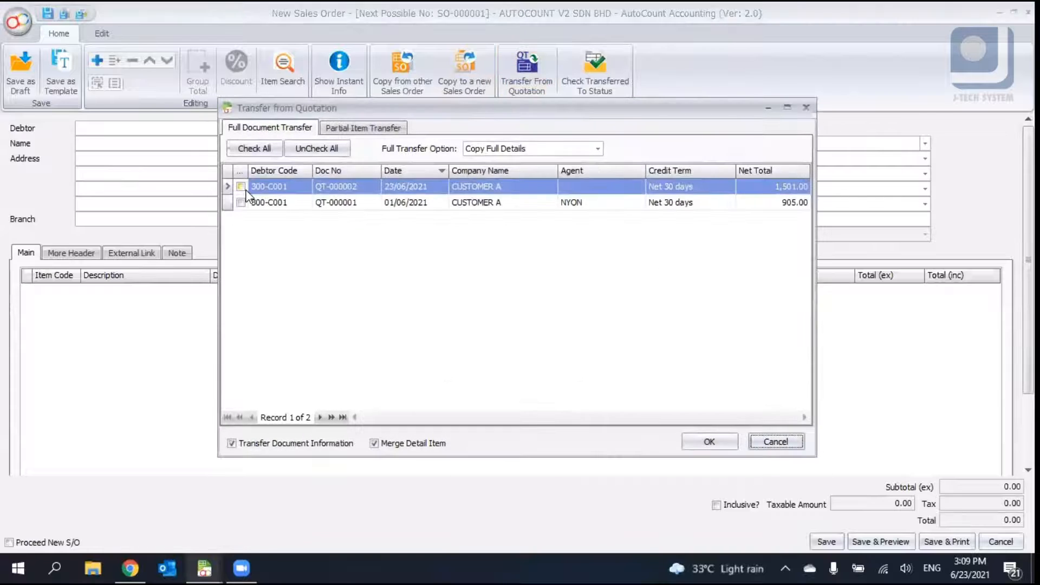
left_click(336, 187)
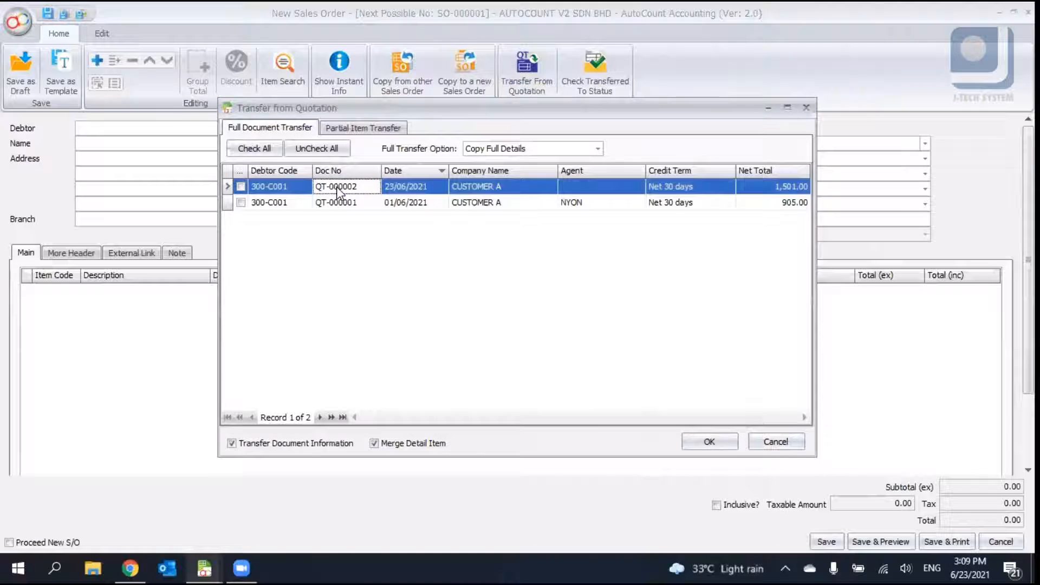
left_click(240, 187)
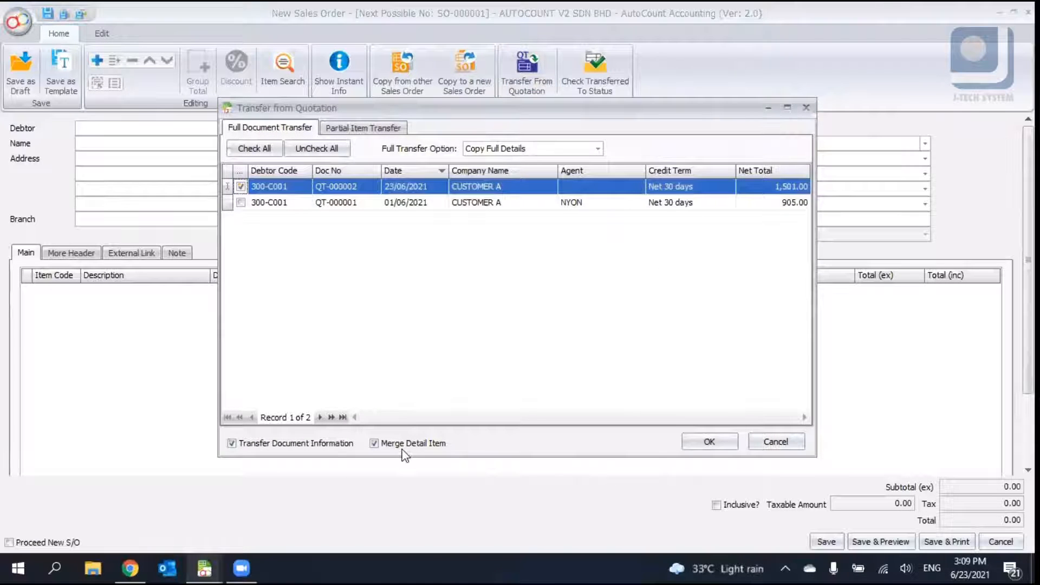
left_click(733, 441)
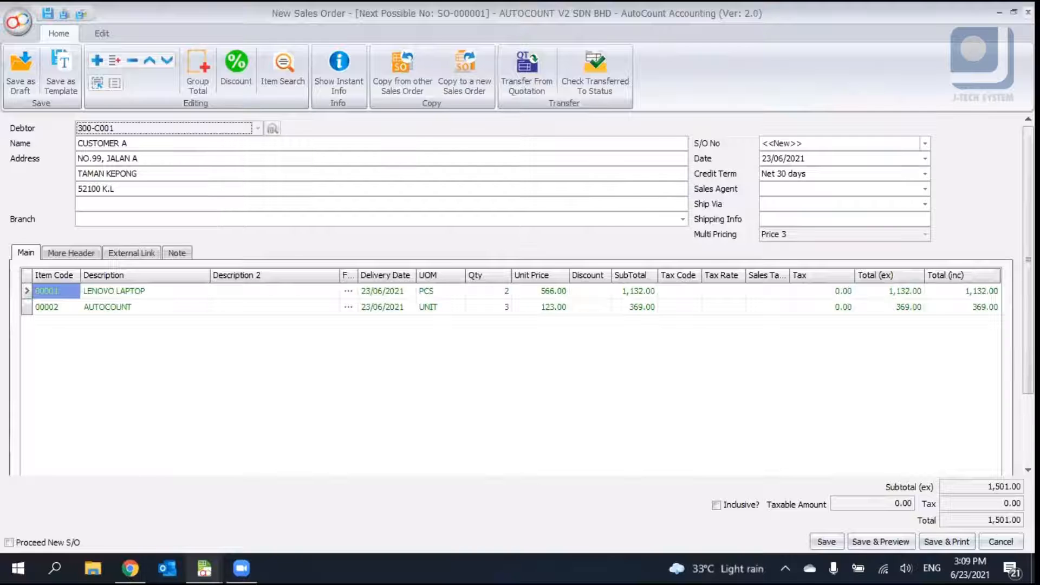
left_click(1029, 12)
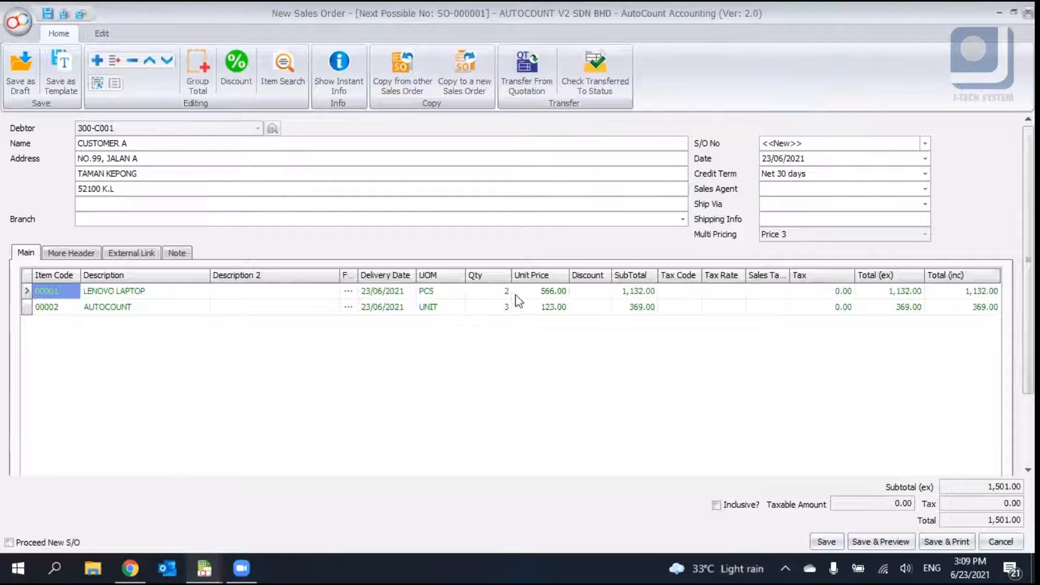
left_click(516, 304)
left_click(40, 116)
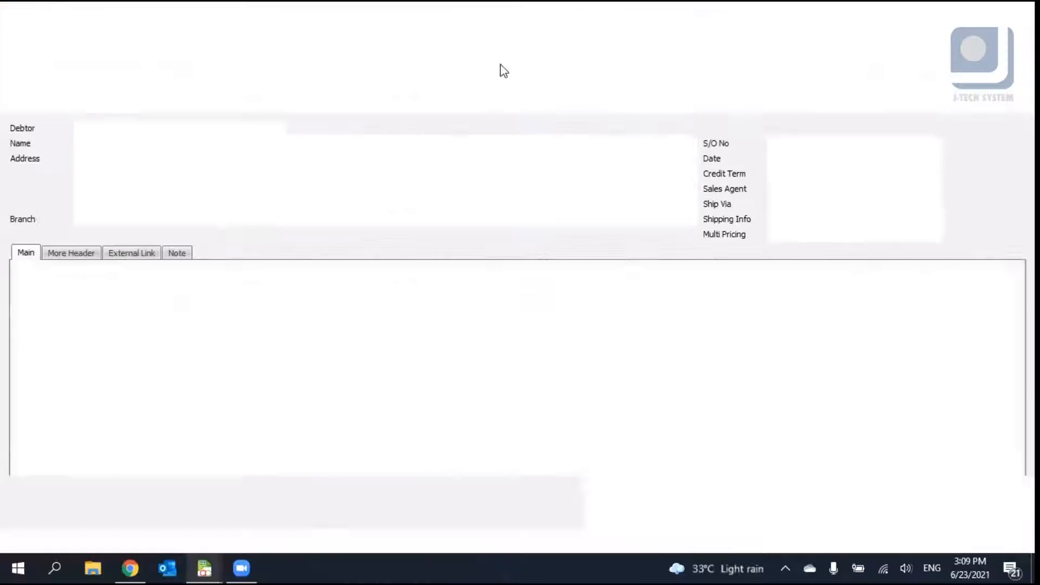
- Transfer quotation QT-000002 in full into the sales order with Merge Detail Item turned off
left_click(544, 81)
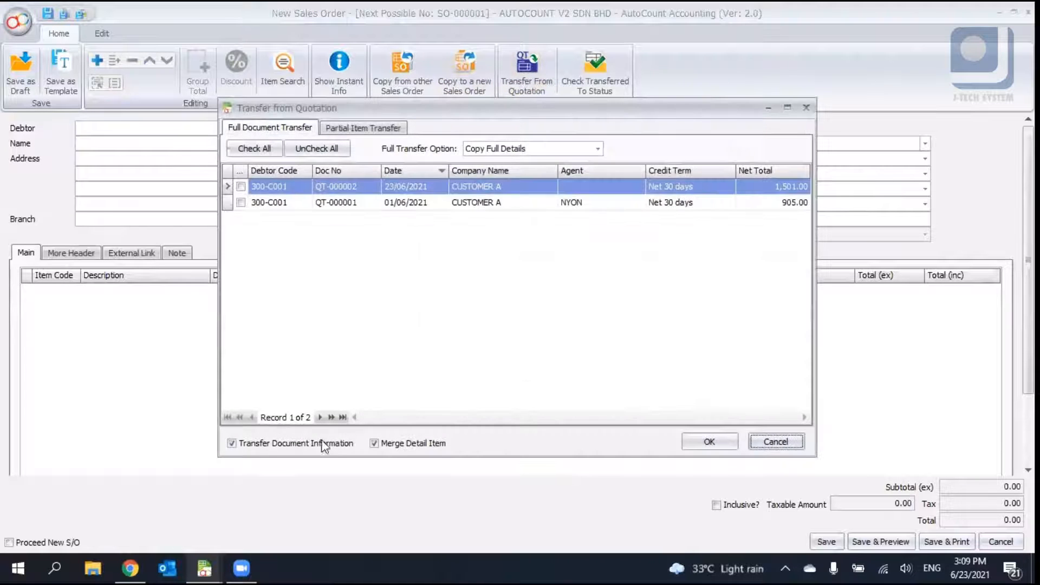
left_click(241, 186)
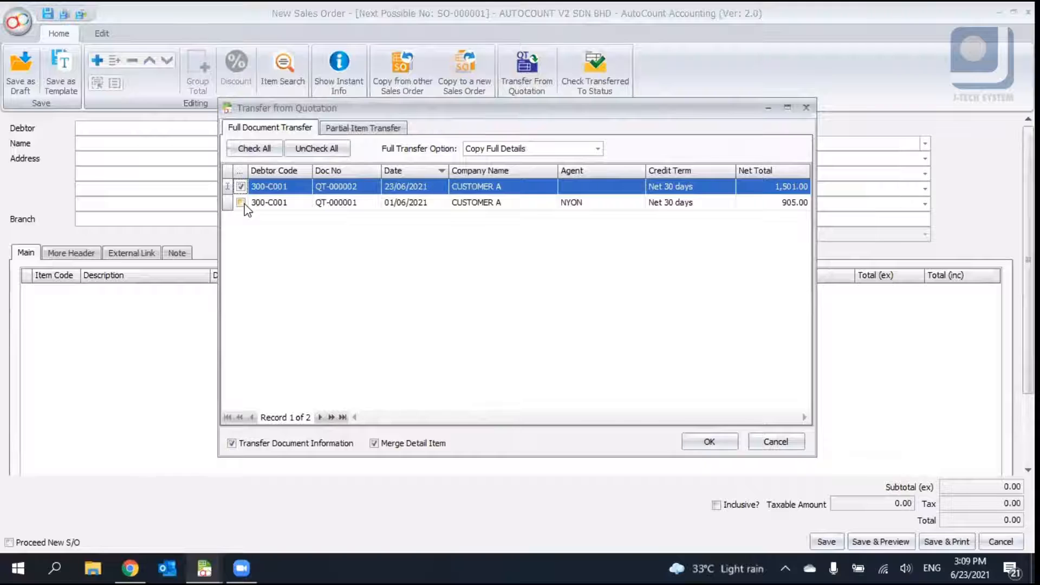
left_click(241, 203)
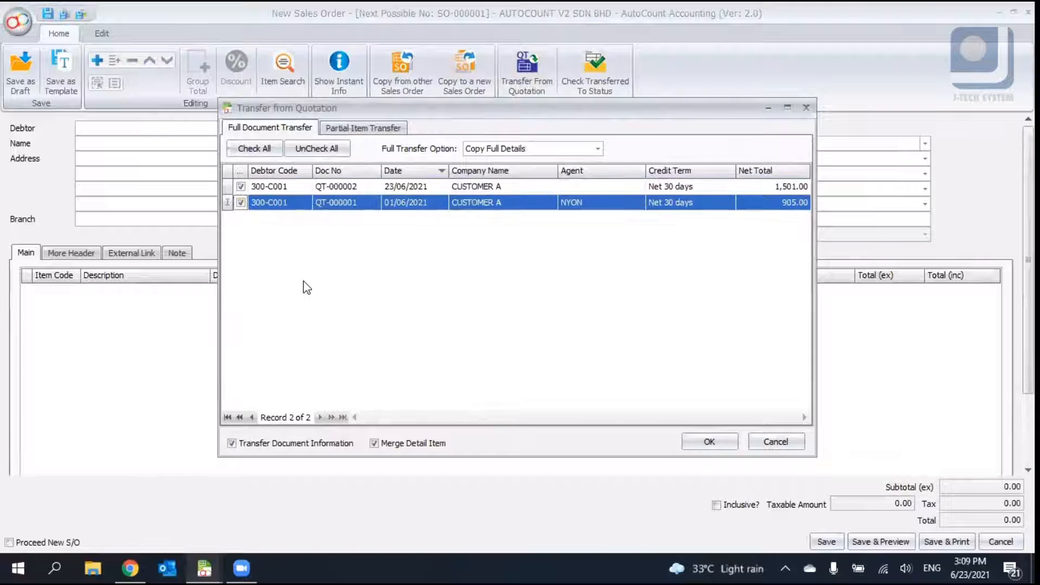
left_click(399, 443)
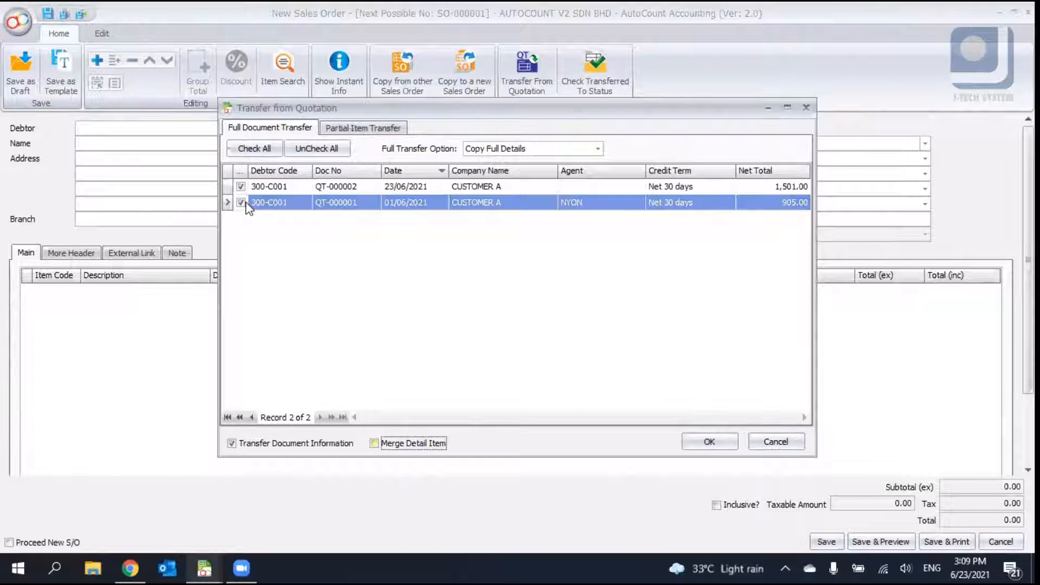
left_click(241, 202)
left_click(713, 441)
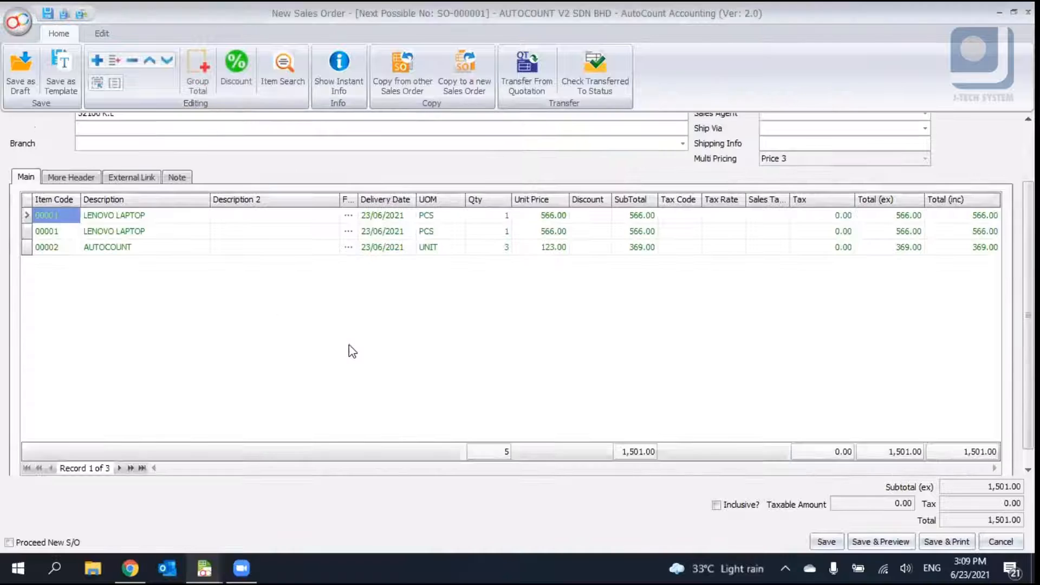
- Transfer quotation QT-000001 in full as well, keeping detail items unmerged
left_click(176, 232)
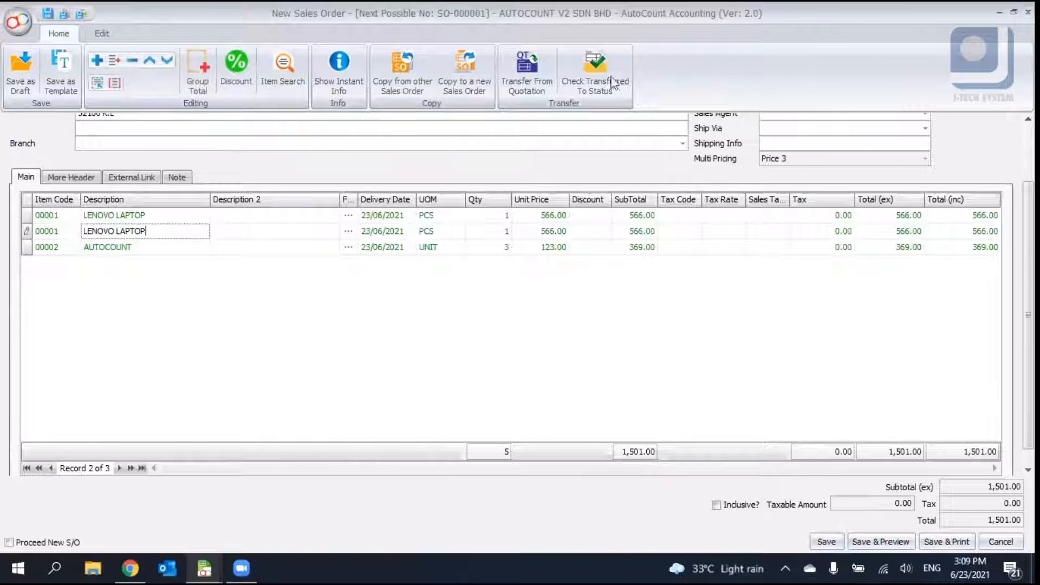
left_click(532, 75)
left_click(240, 202)
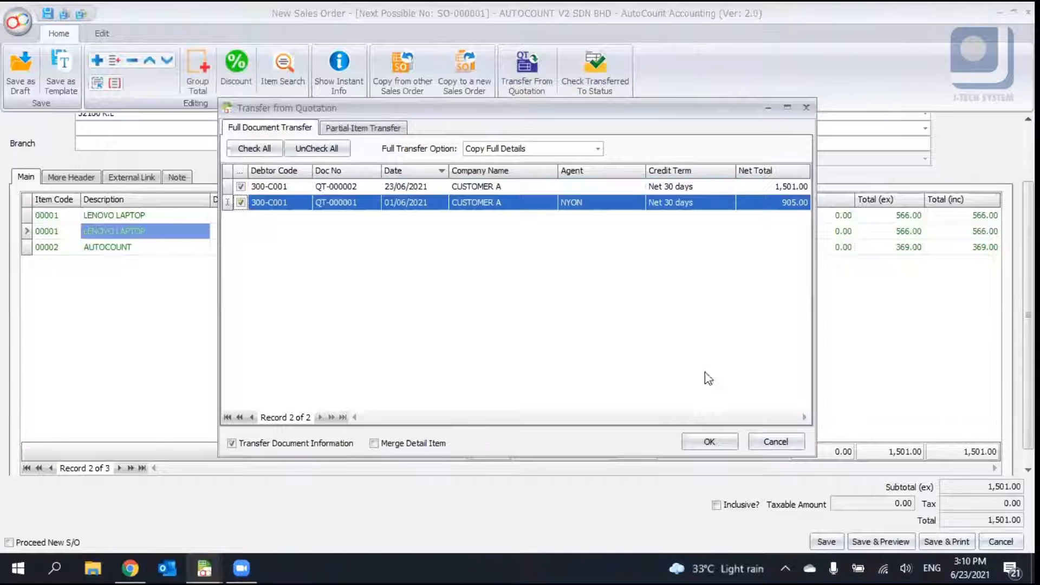
left_click(394, 445)
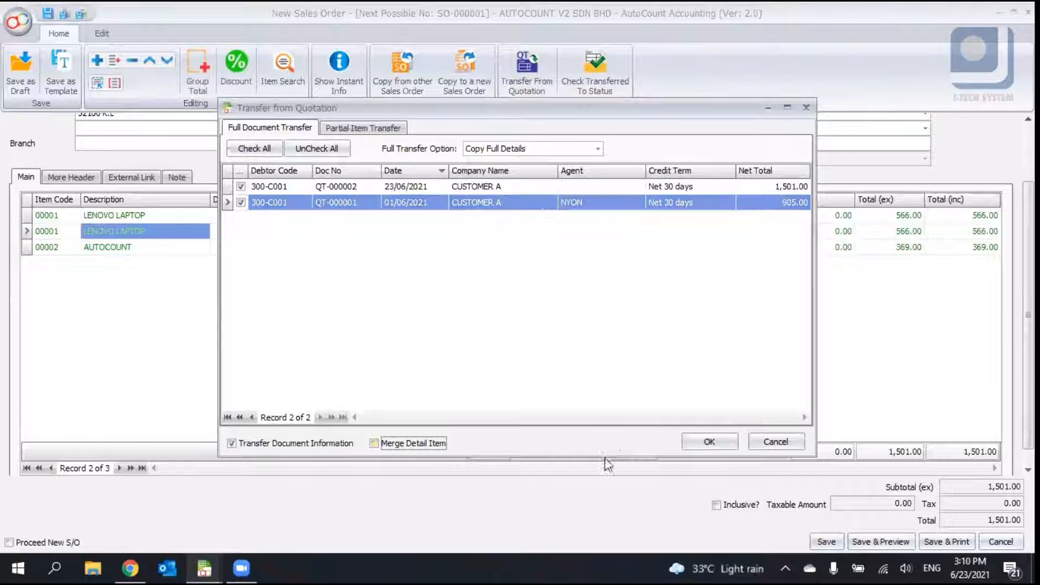
left_click(729, 444)
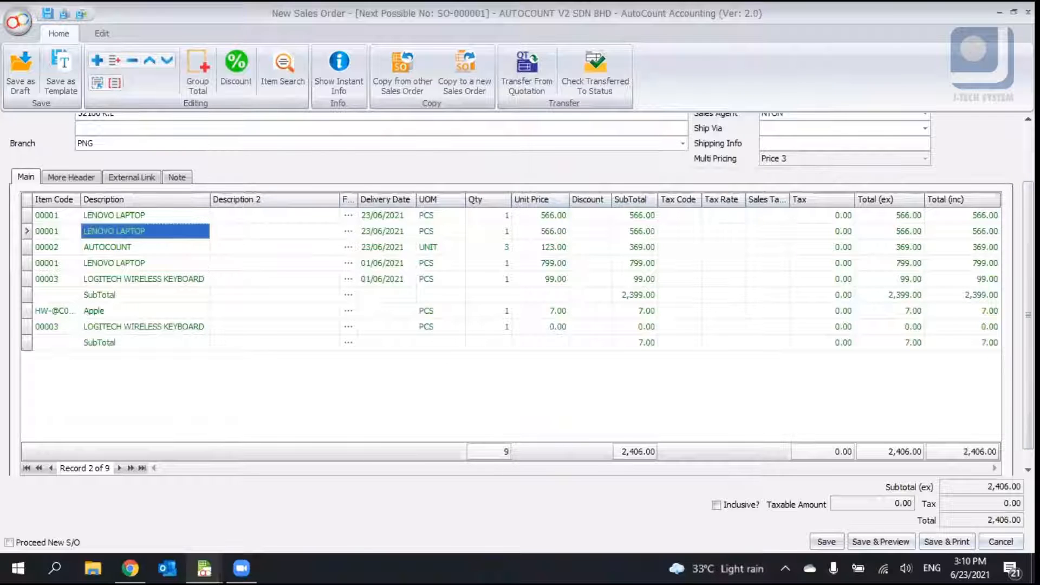
- Review the transferred item lines and their subtotals in the sales order
scroll(572, 165, "up", 3)
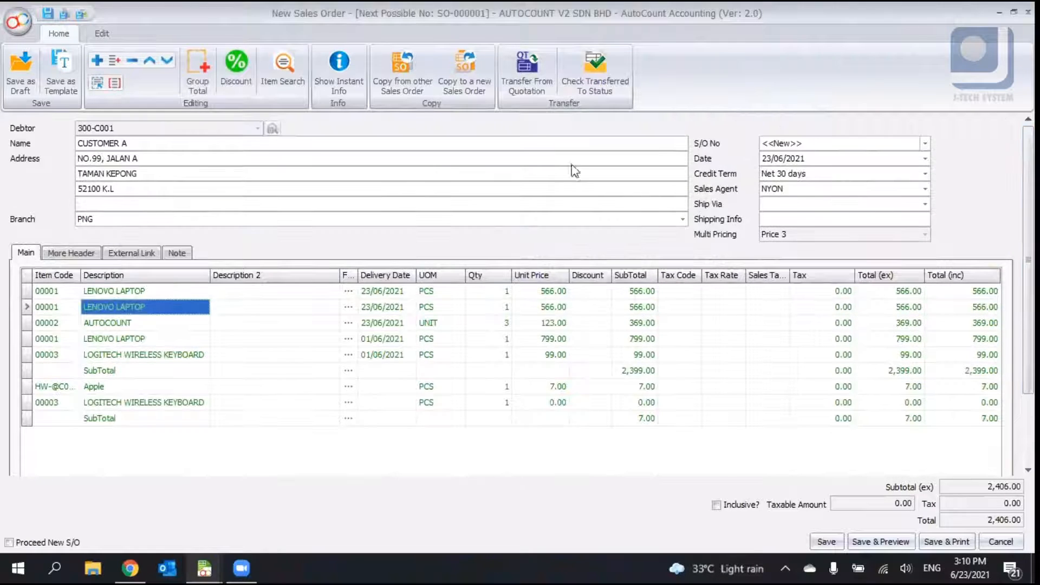
left_click(183, 367)
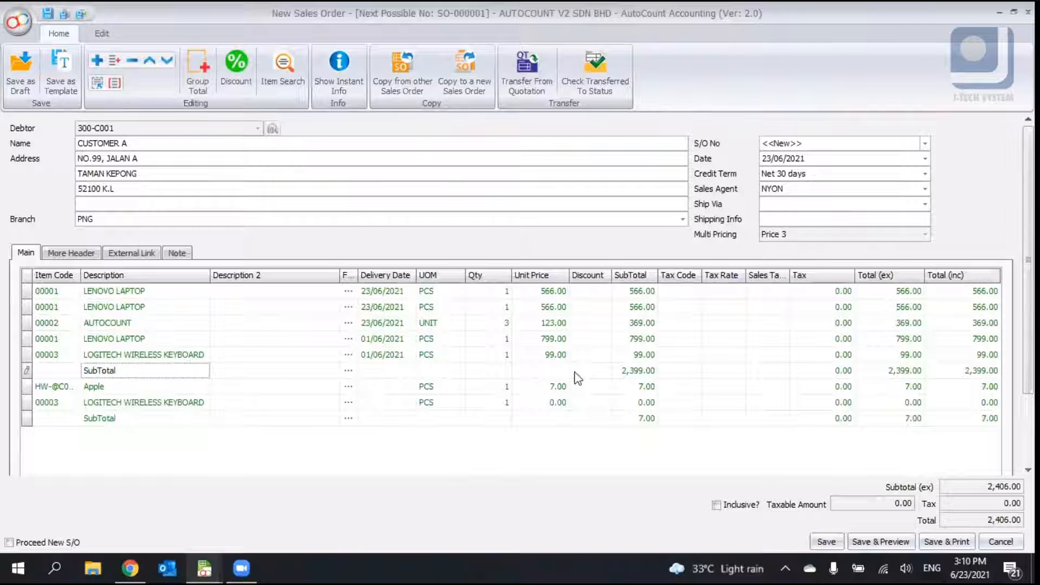
left_click(633, 370)
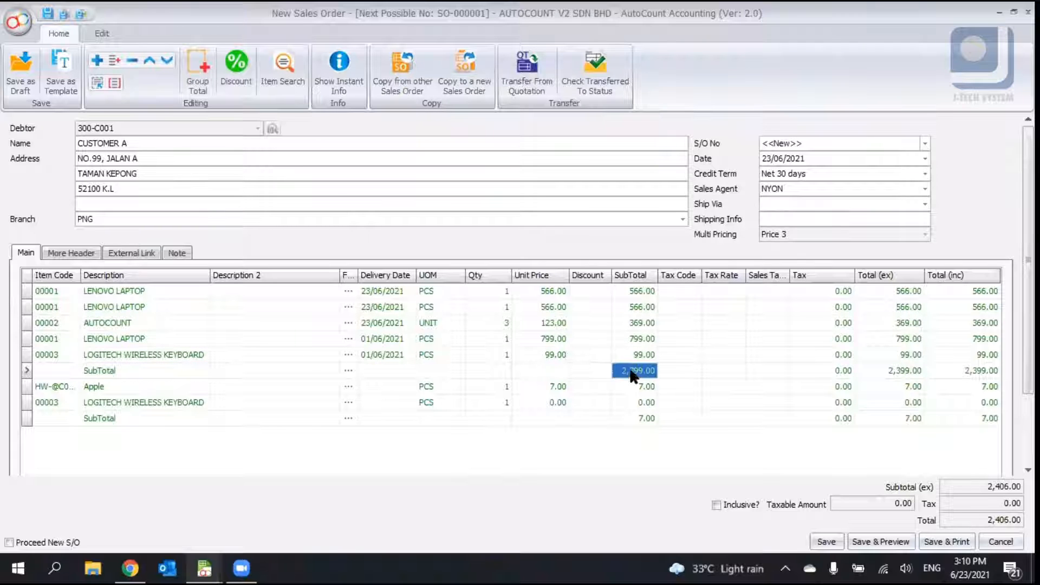
left_click(625, 296)
left_click(632, 324)
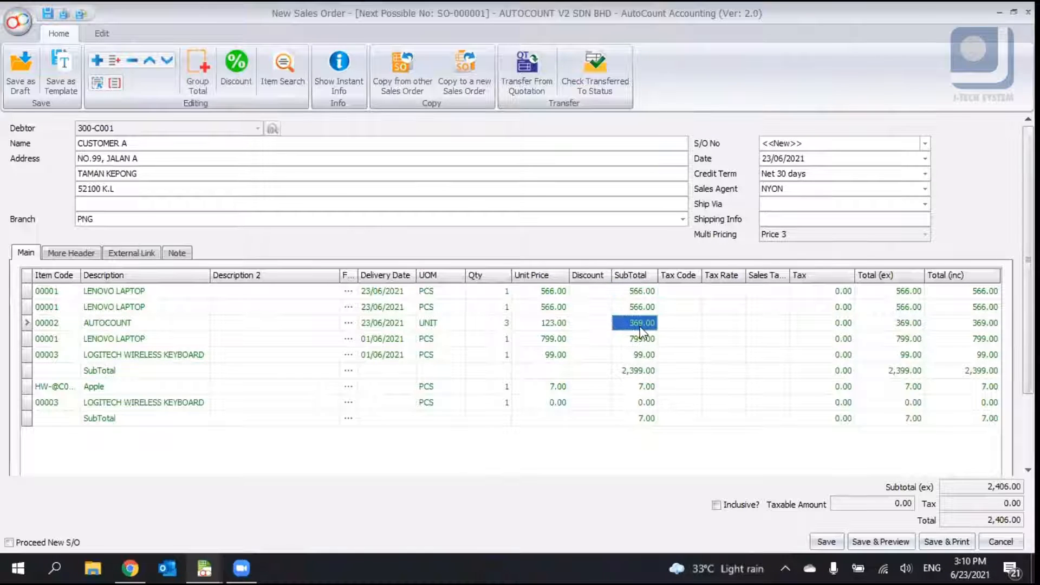
left_click(637, 292)
left_click(640, 324)
left_click(533, 67)
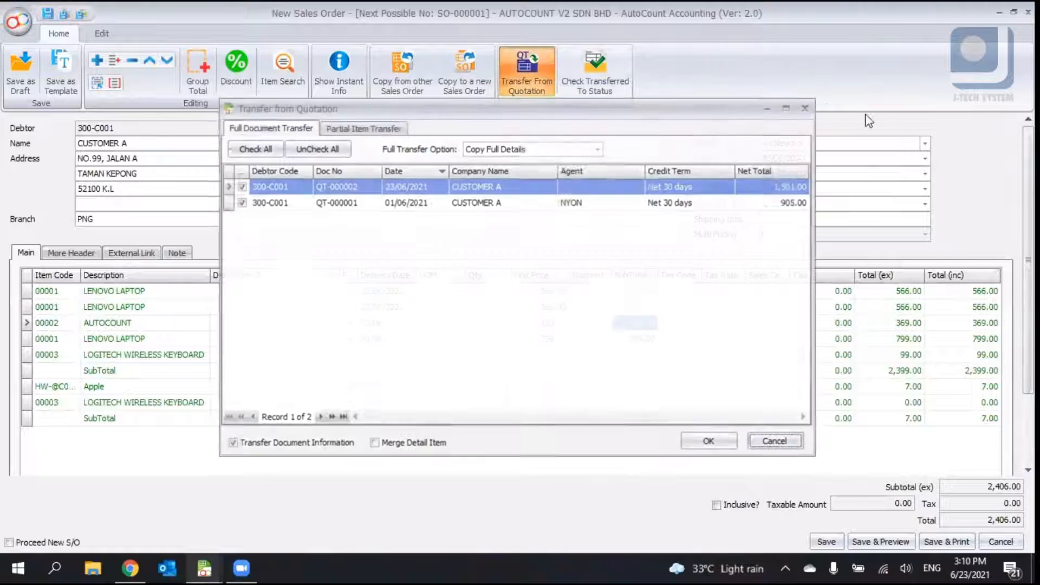
left_click(807, 108)
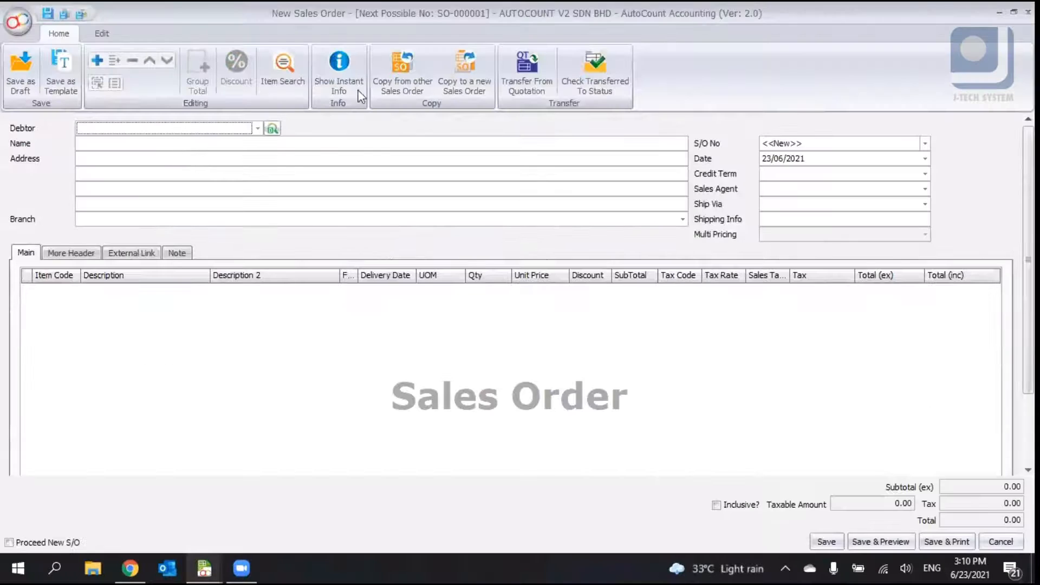
- Use partial item transfer to bring one LENOVO LAPTOP and 2 units of AUTOCOUNT from QT-000002 into the sales order
left_click(545, 82)
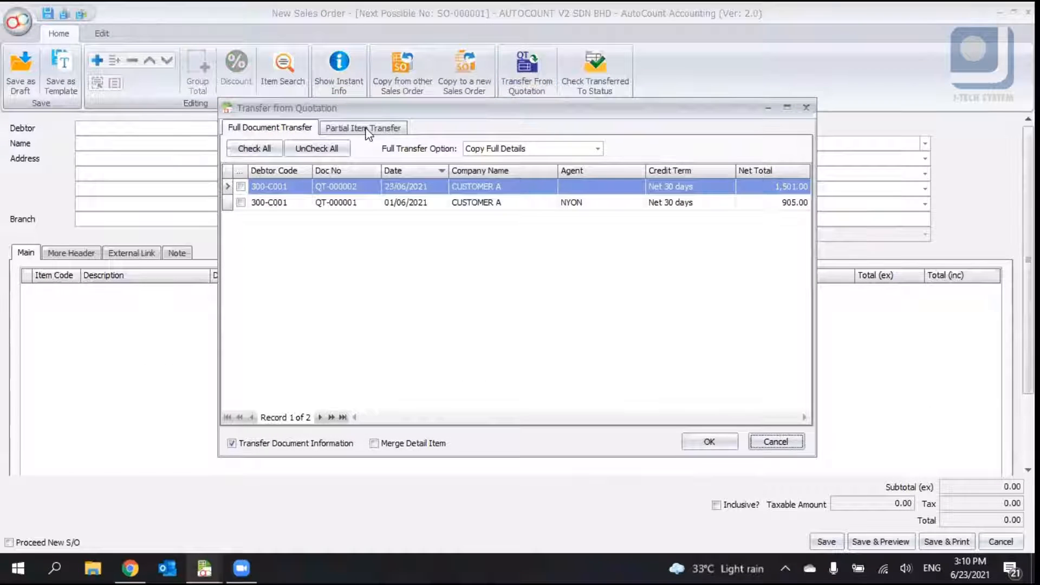
left_click(368, 130)
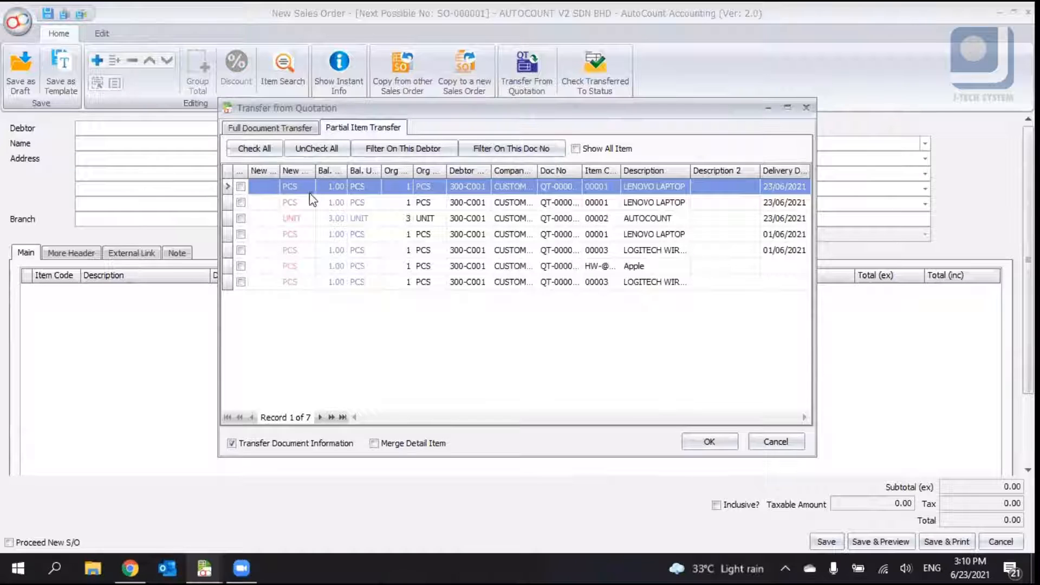
left_click_drag(586, 175, 585, 174)
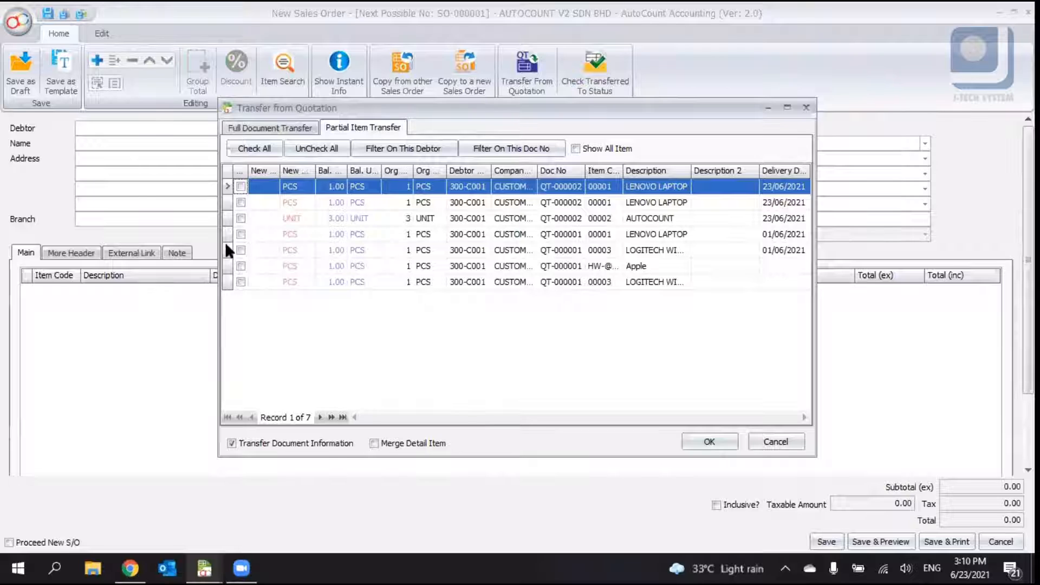
left_click(241, 218)
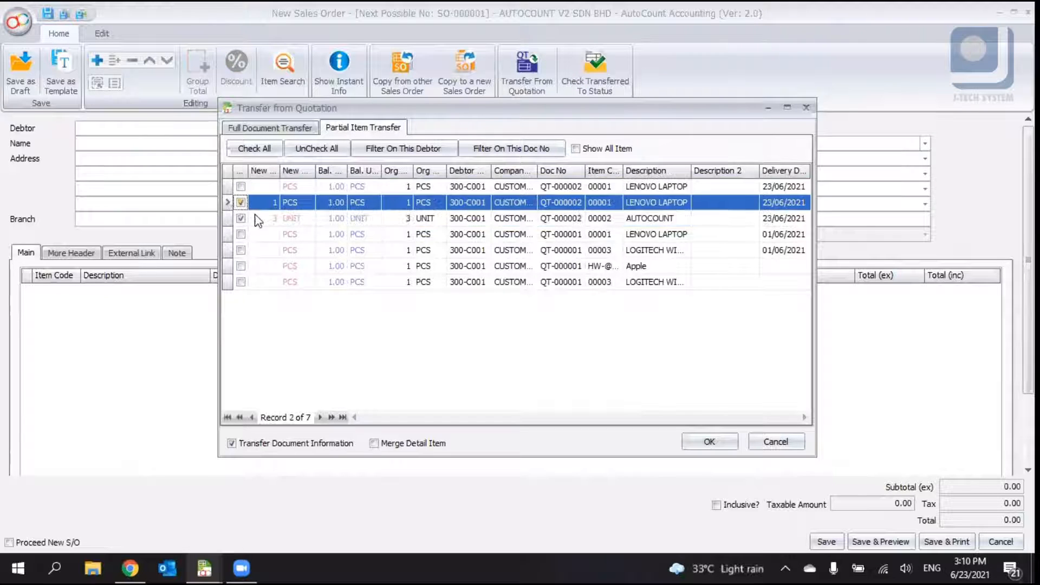
left_click(338, 219)
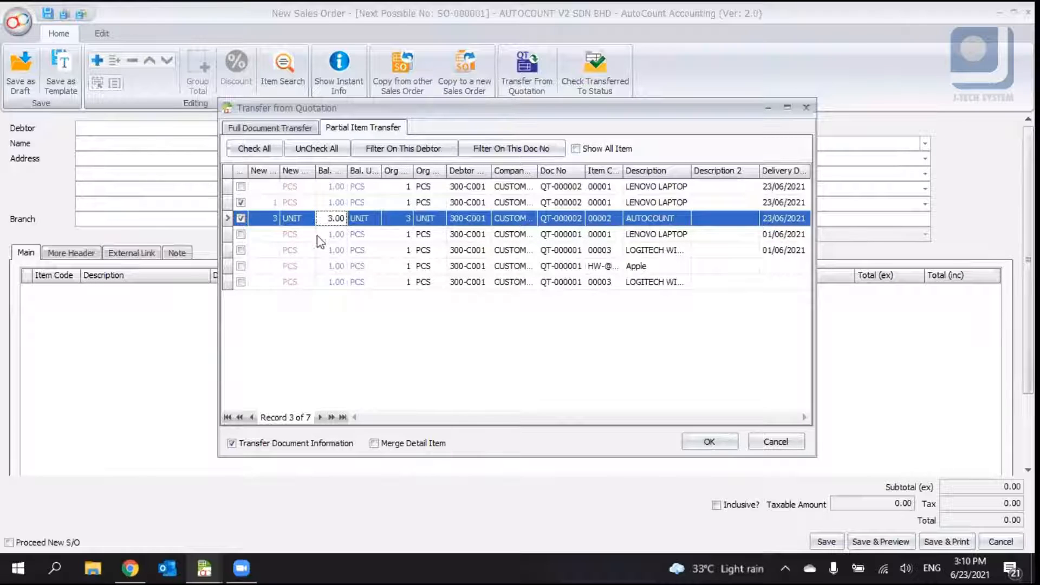
left_click(274, 218)
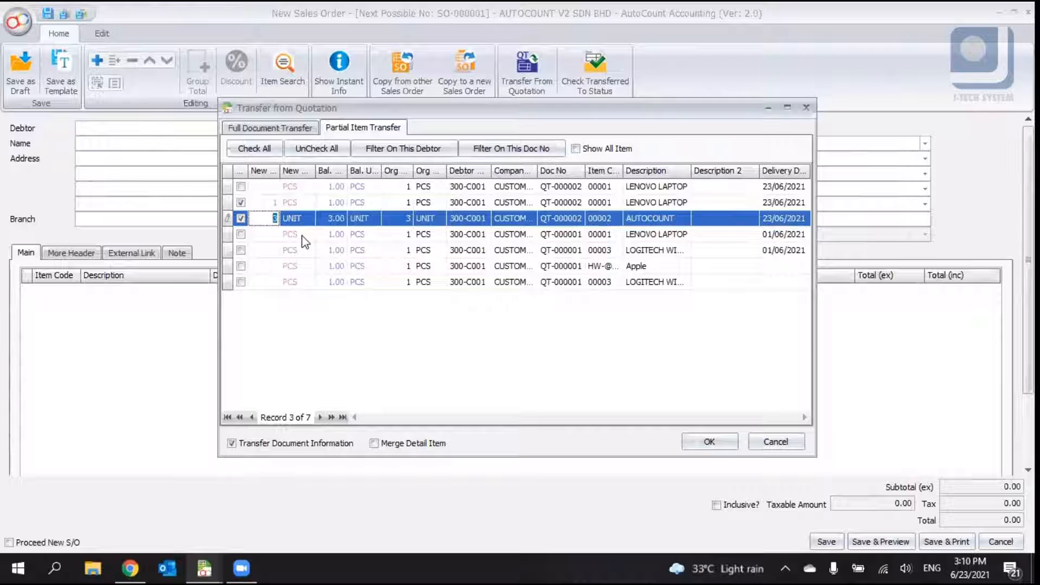
type("2")
key("Return")
left_click(273, 204)
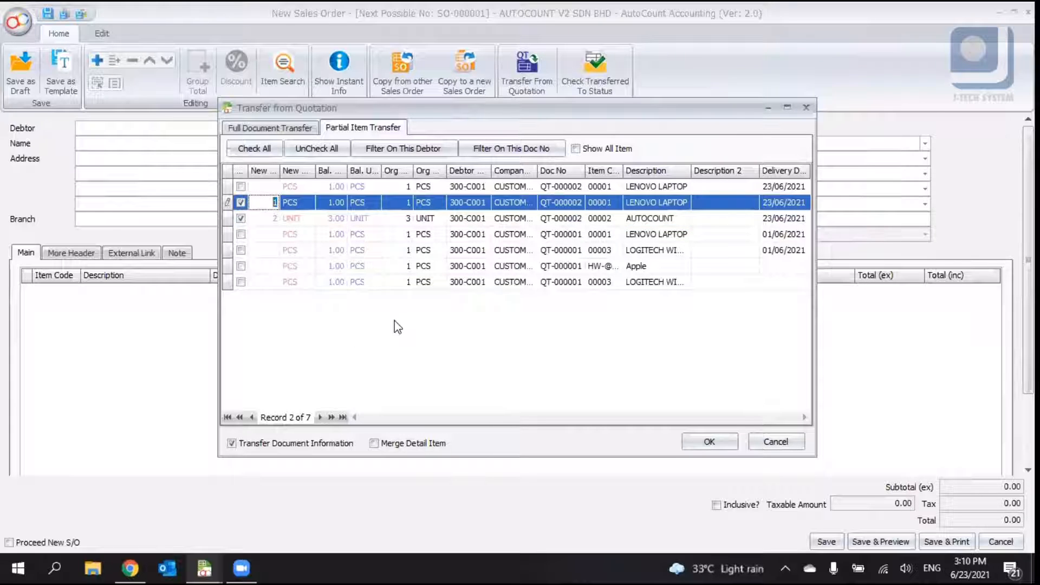
left_click(707, 442)
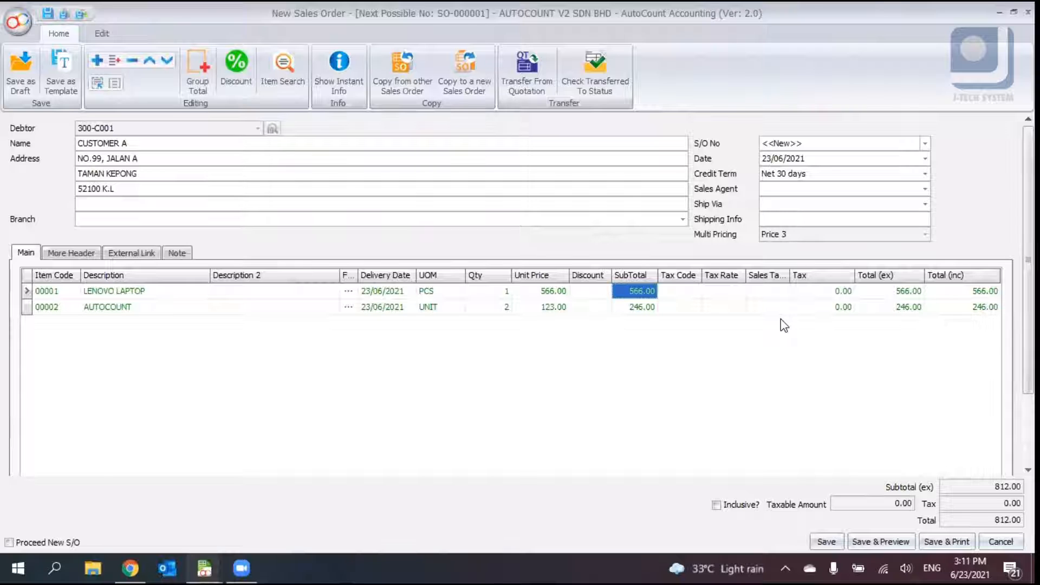
- Check the remaining quotation item balances, then save the sales order
left_click(526, 72)
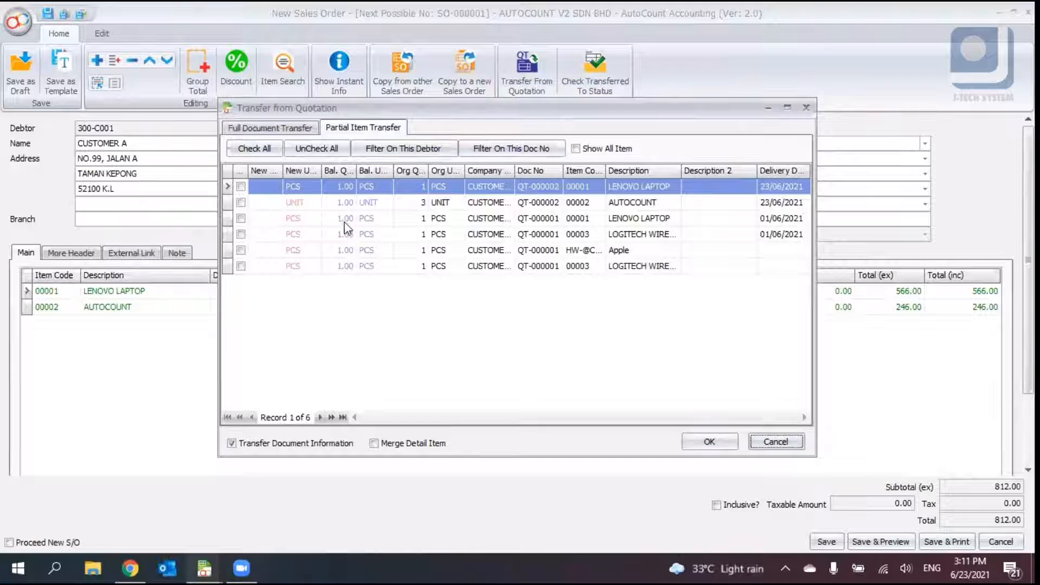
left_click(349, 217)
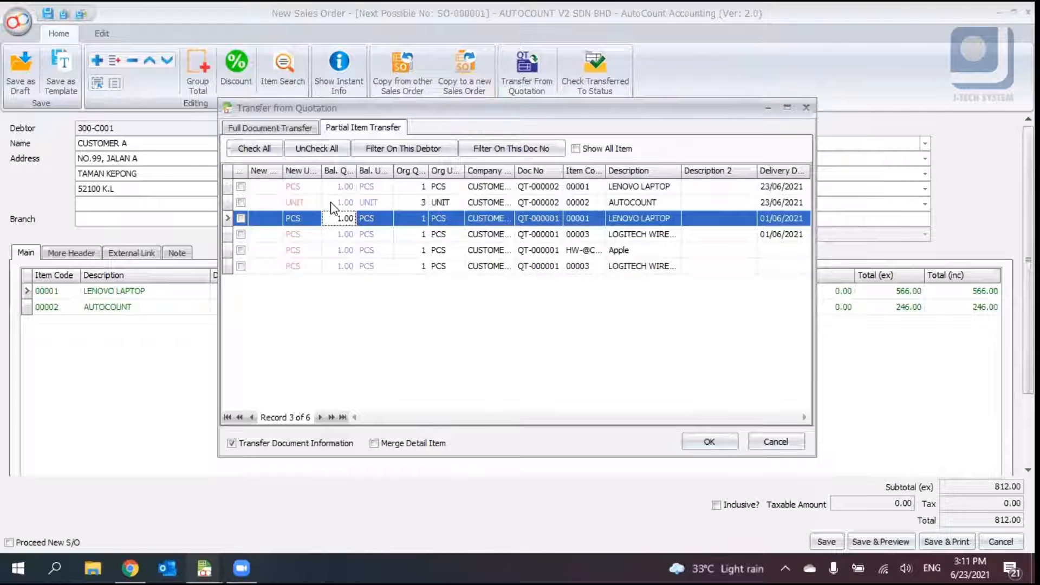
left_click(807, 111)
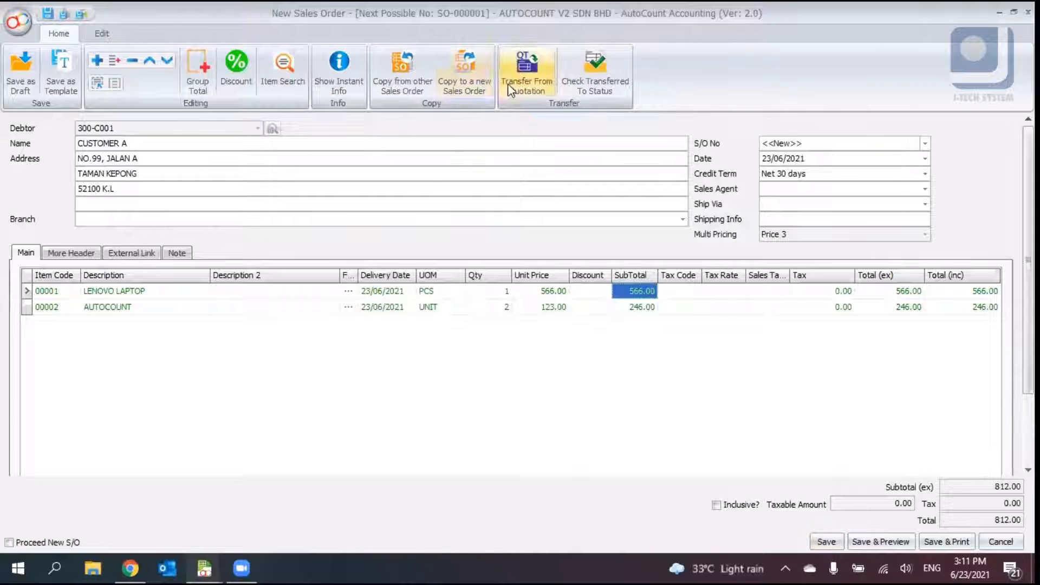
left_click(824, 542)
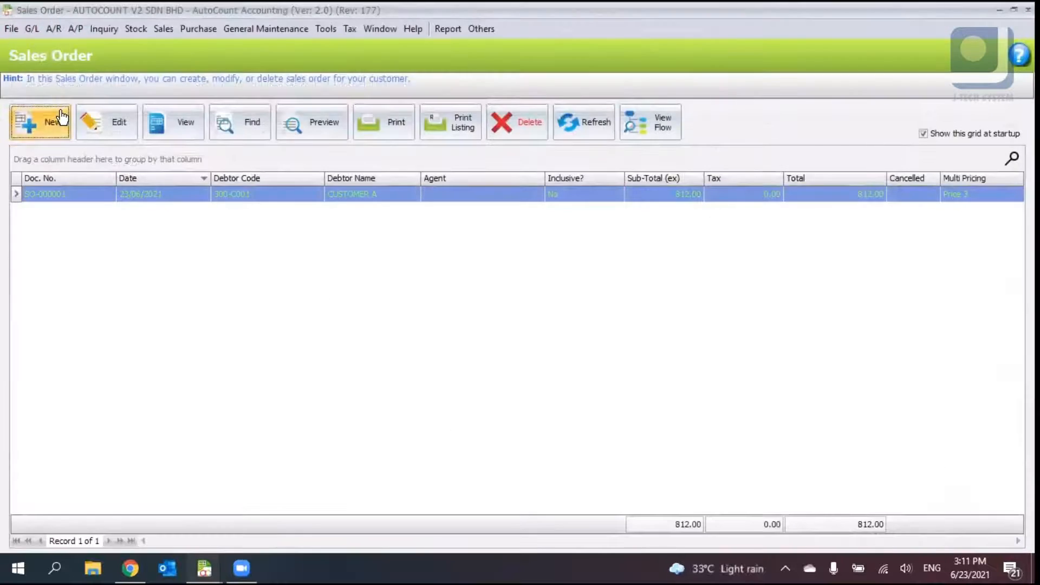
- Start another new sales order, open the quotation transfer and sort the partial items by item code
left_click(61, 119)
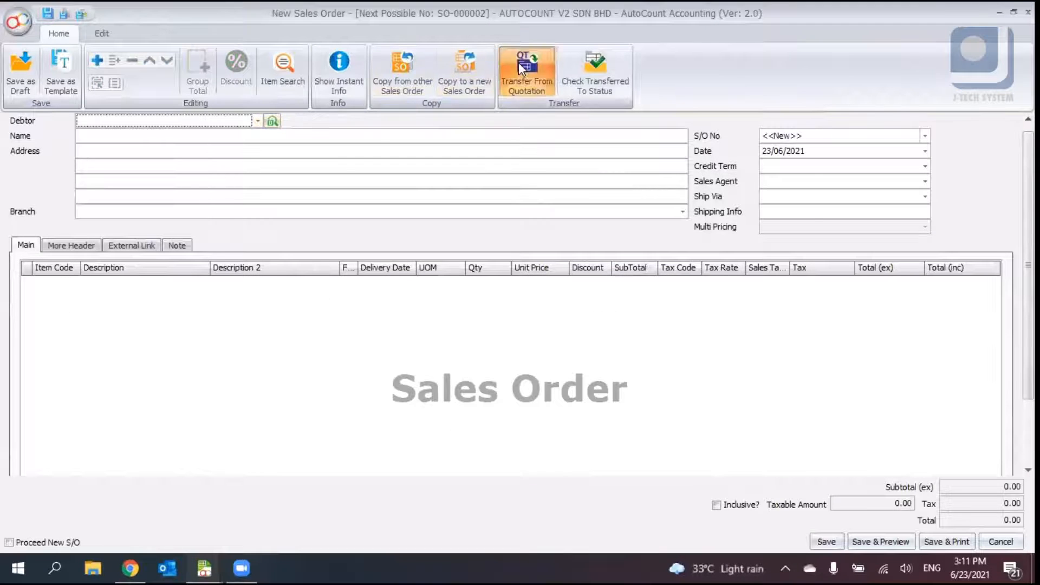
left_click(523, 67)
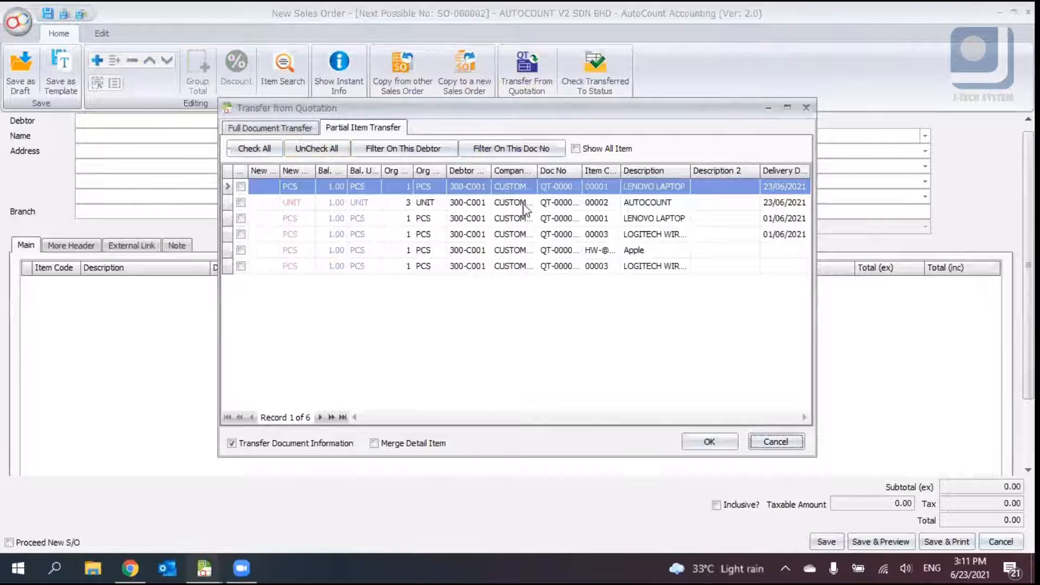
left_click(587, 174)
left_click_drag(579, 173, 609, 174)
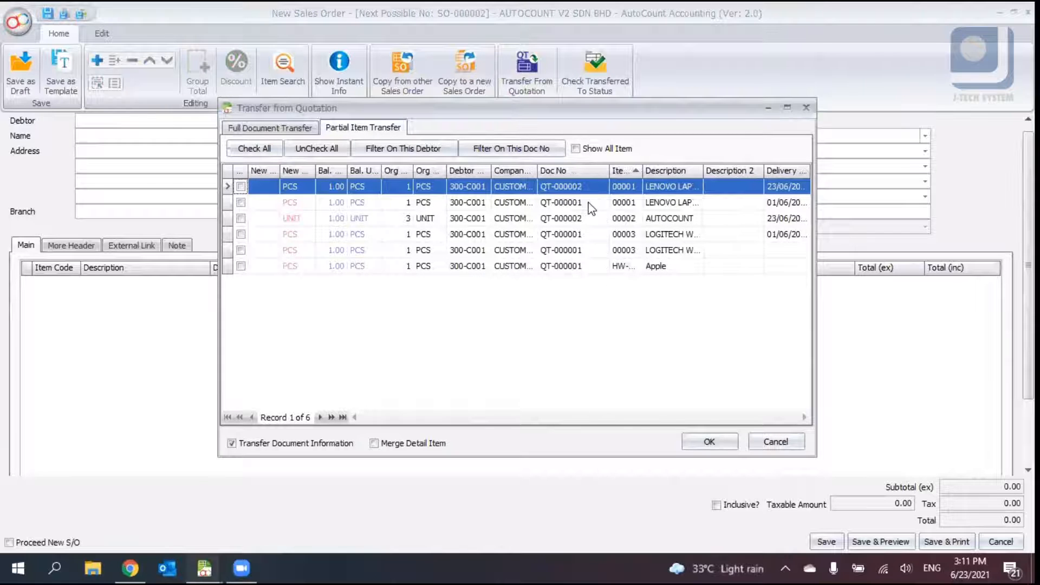
- Compare the quotation lines listed under the full document and partial item transfer options
left_click(567, 201)
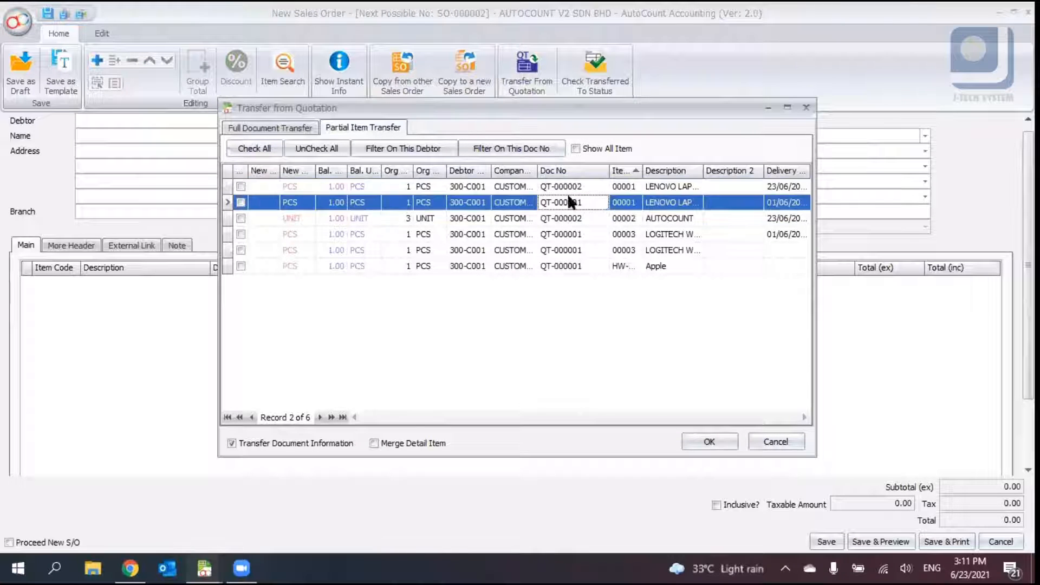
left_click(283, 131)
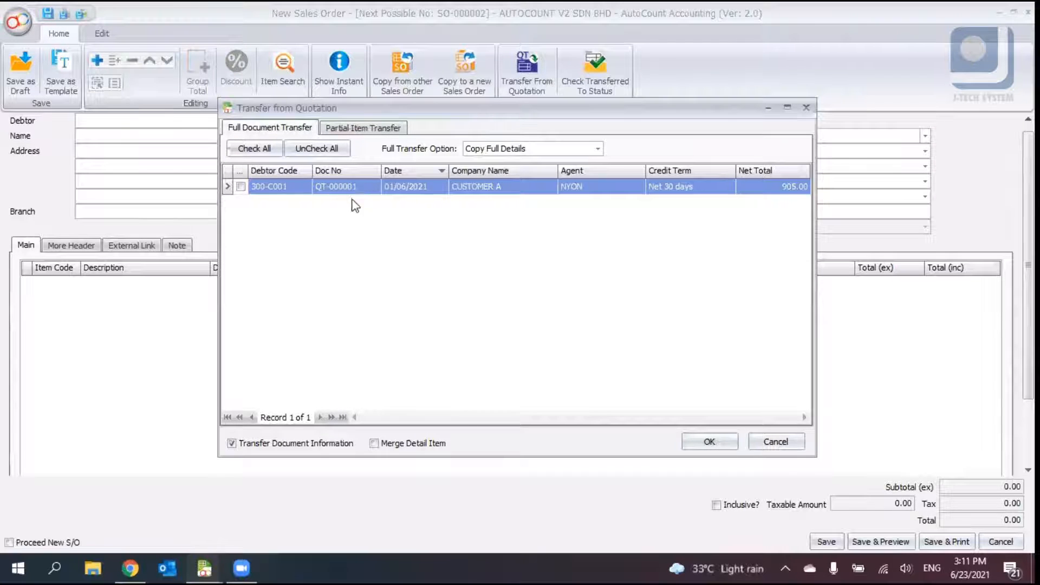
left_click(355, 129)
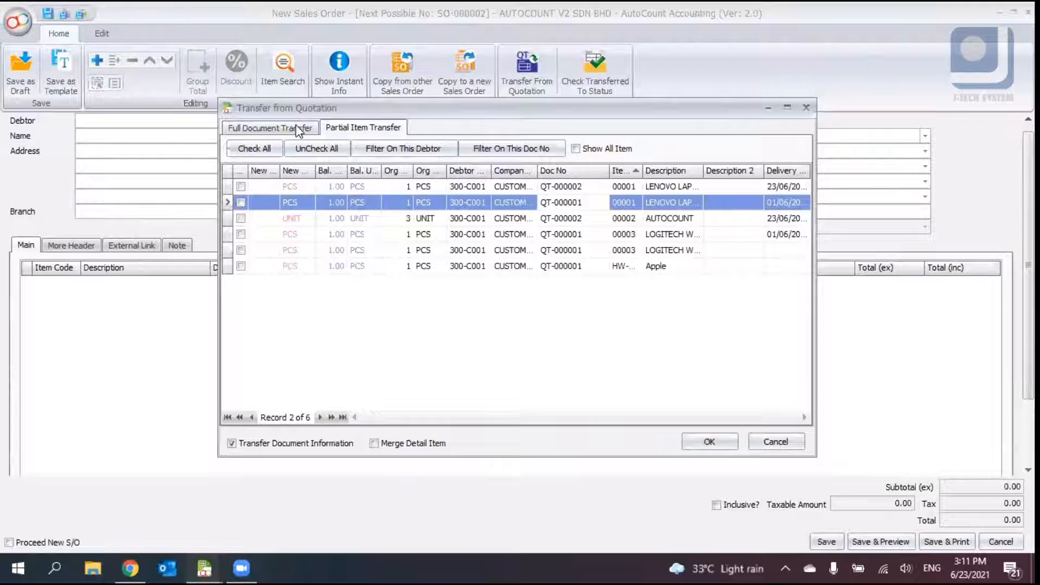
left_click(399, 218)
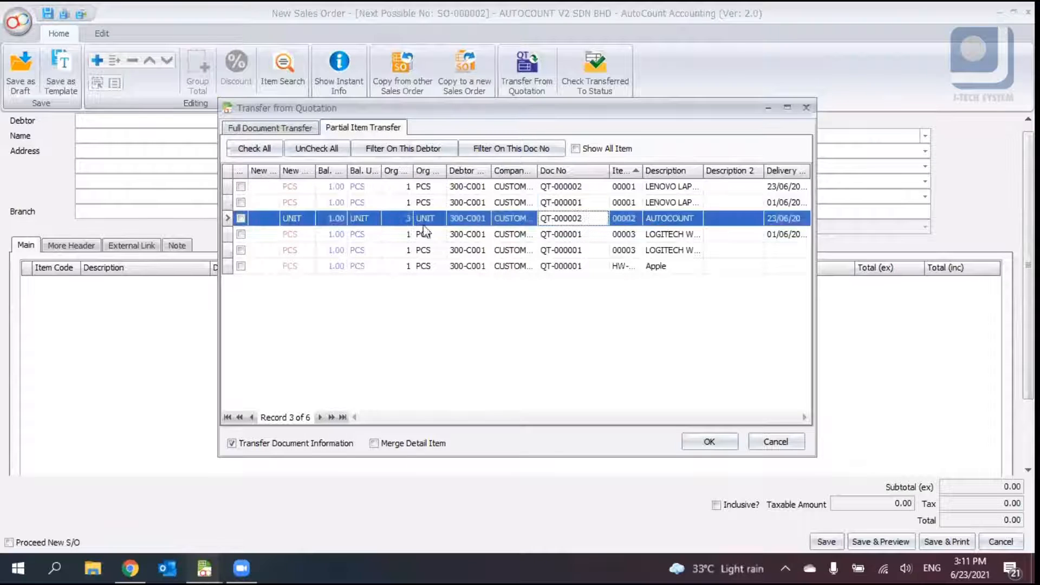
left_click(346, 218)
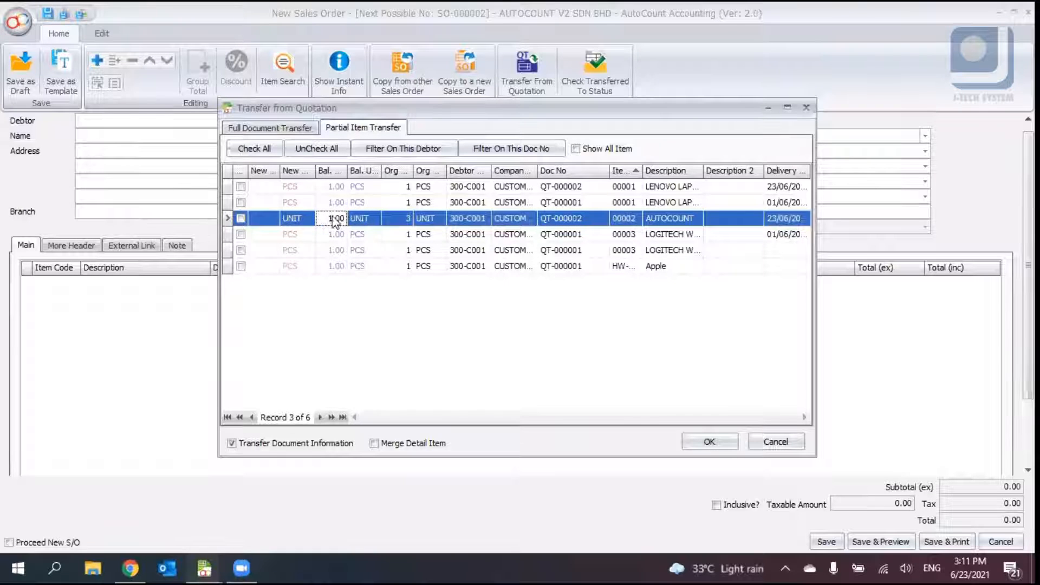
left_click(252, 129)
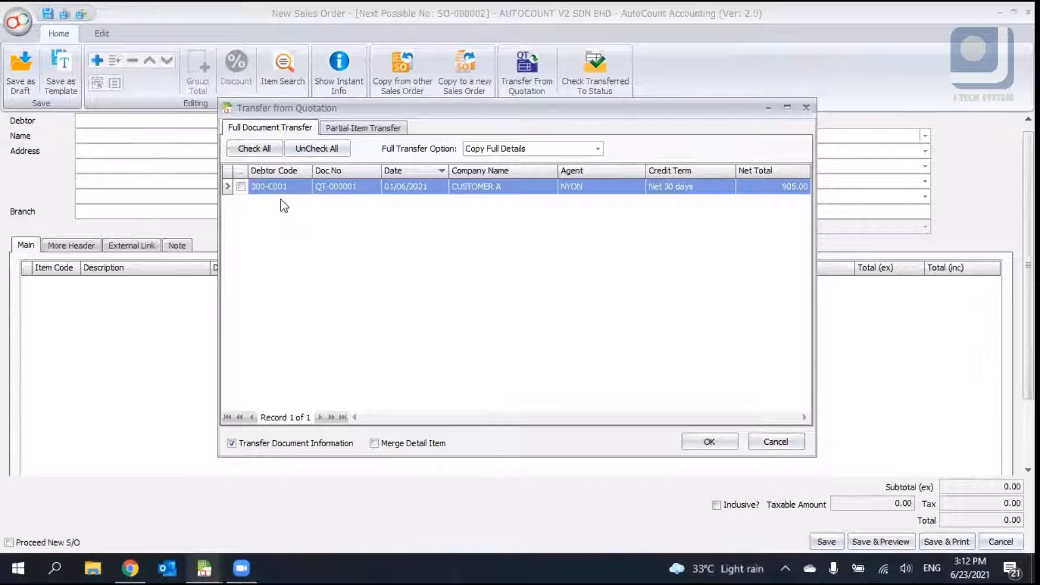
left_click(331, 130)
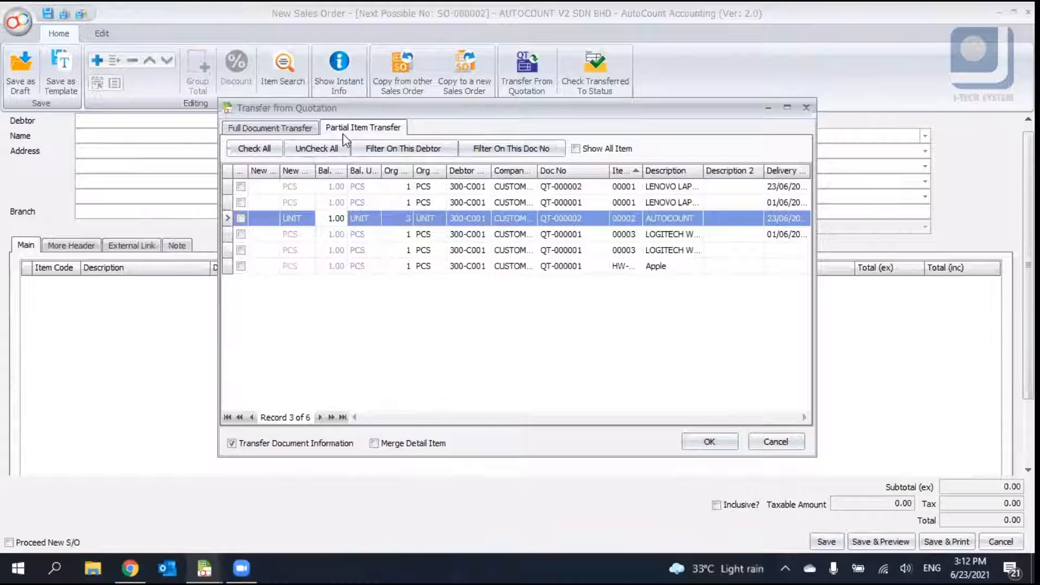
- Partially transfer one LENOVO LAPTOP and one AUTOCOUNT from QT-000002, then discard the unsaved sales order
left_click(584, 189)
left_click(582, 220)
left_click(240, 218)
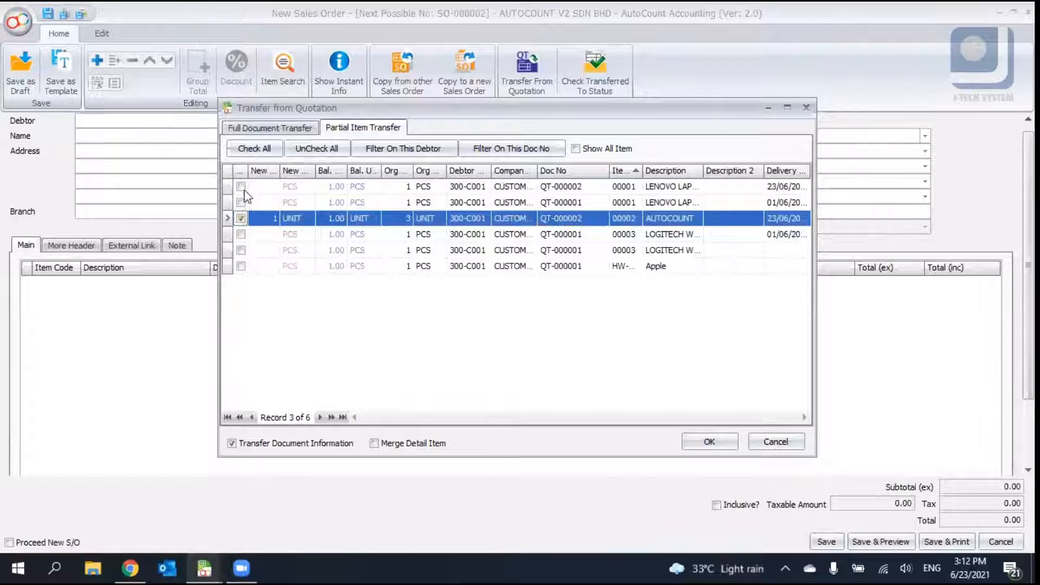
left_click(241, 187)
left_click(724, 438)
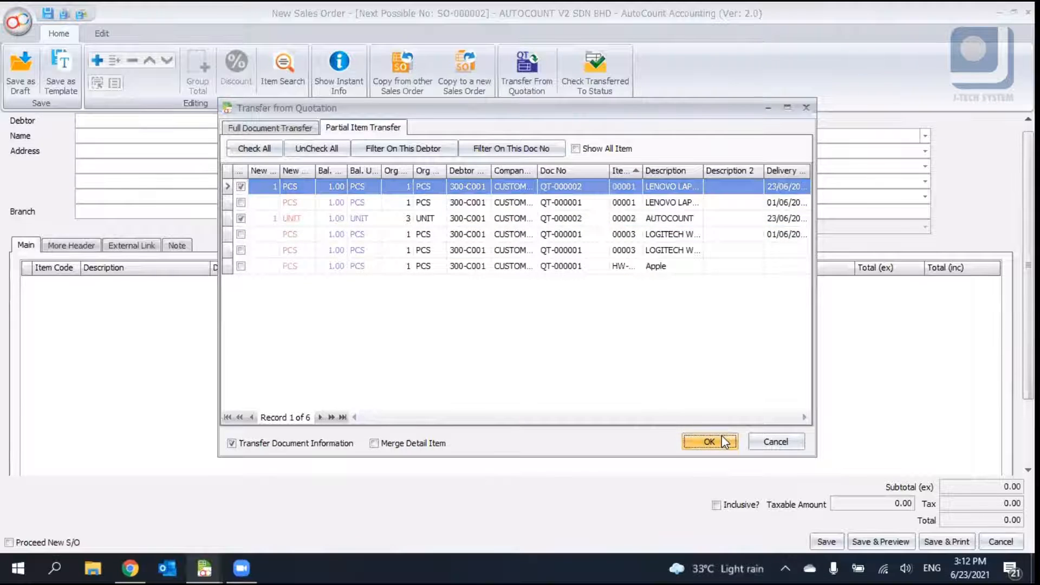
scroll(952, 187, "up", 1)
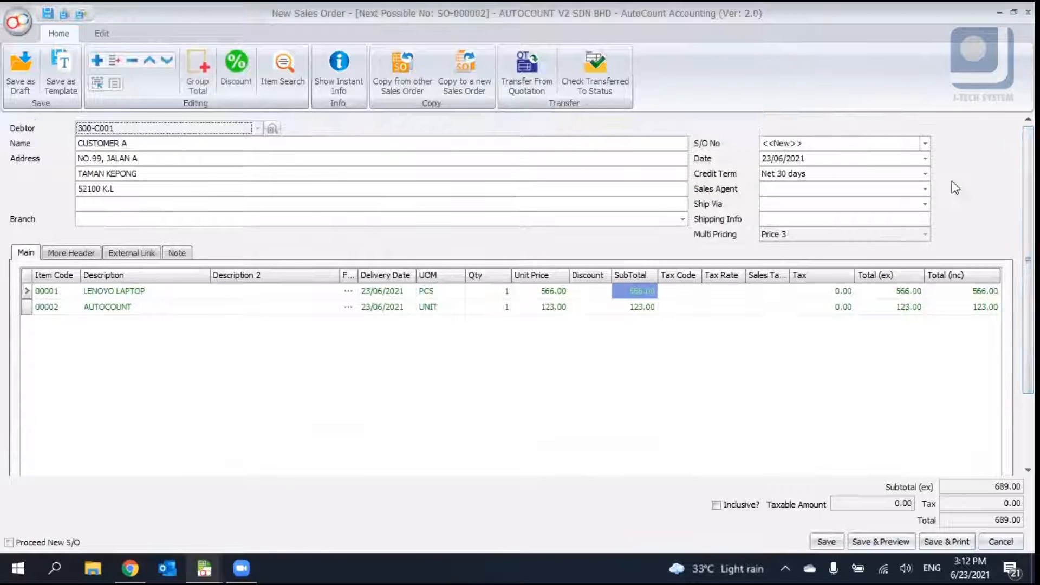
left_click(998, 542)
left_click(517, 304)
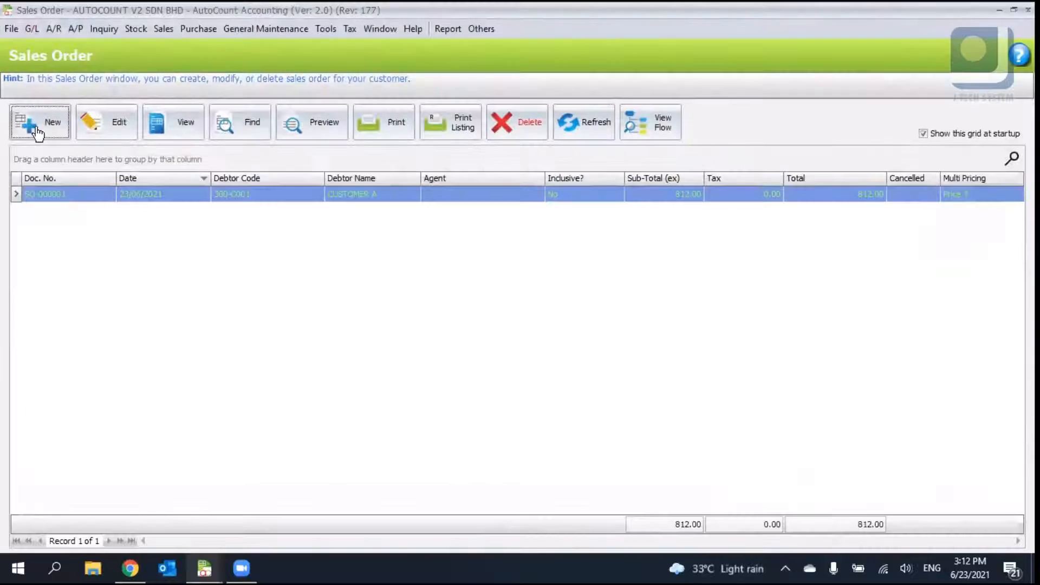
- Start a new sales order and fully transfer quotation QT-000001 into it
left_click(33, 125)
left_click(520, 76)
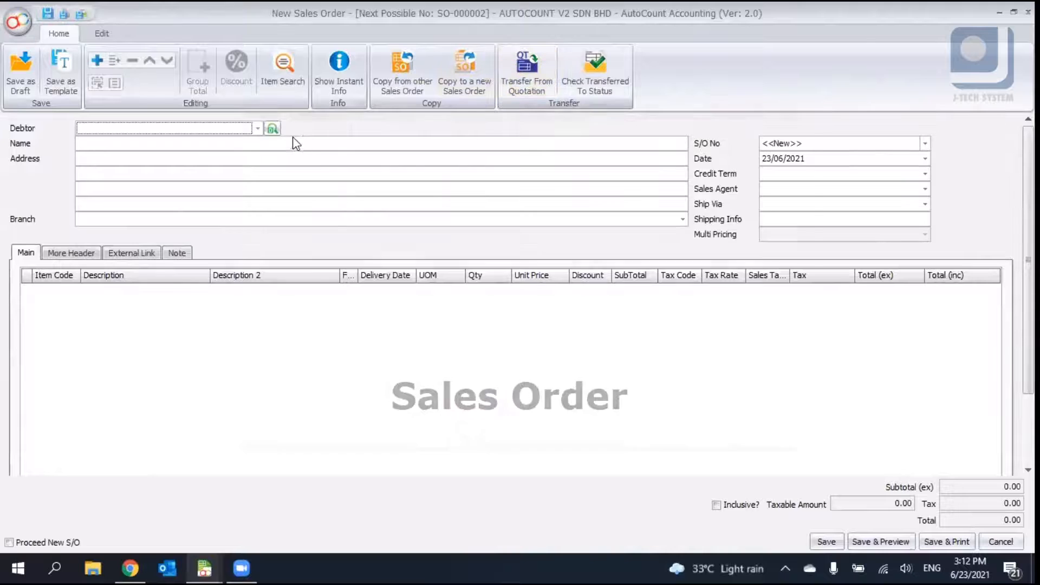
left_click(269, 127)
left_click(241, 186)
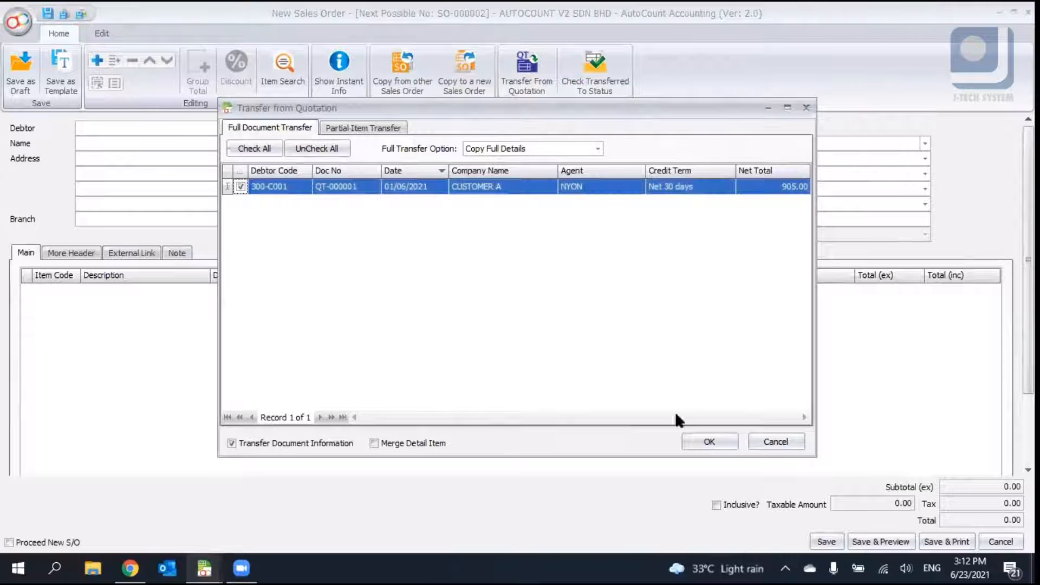
left_click(701, 442)
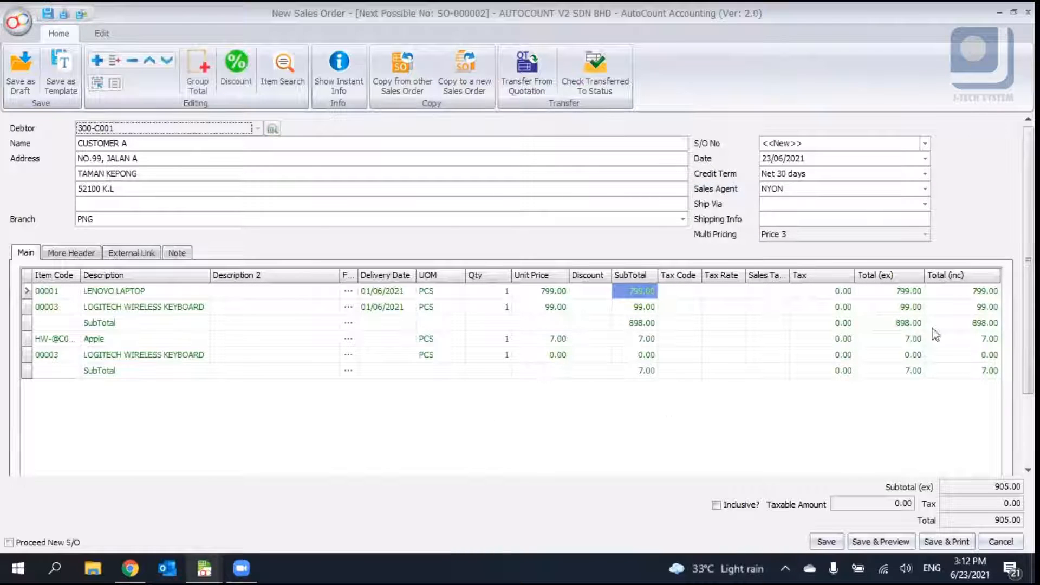
- Review the transferred header details and the More Header, External Link and Note pages of the sales order
mouse_move(1028, 320)
left_mouse_down()
mouse_move(1028, 390)
mouse_move(1028, 320)
left_mouse_up()
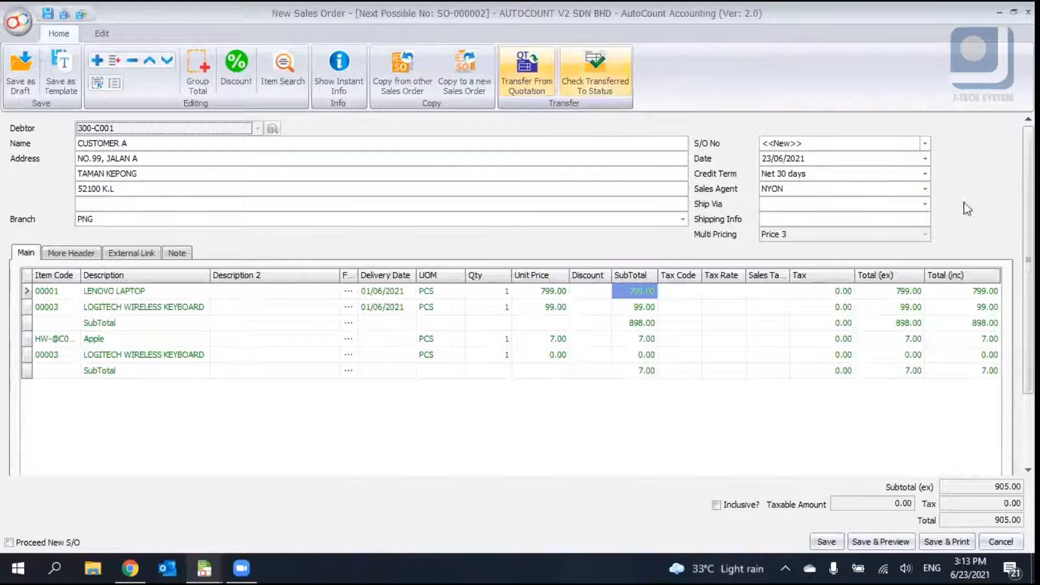
mouse_move(1028, 232)
left_mouse_down()
mouse_move(1028, 304)
mouse_move(1028, 233)
left_mouse_up()
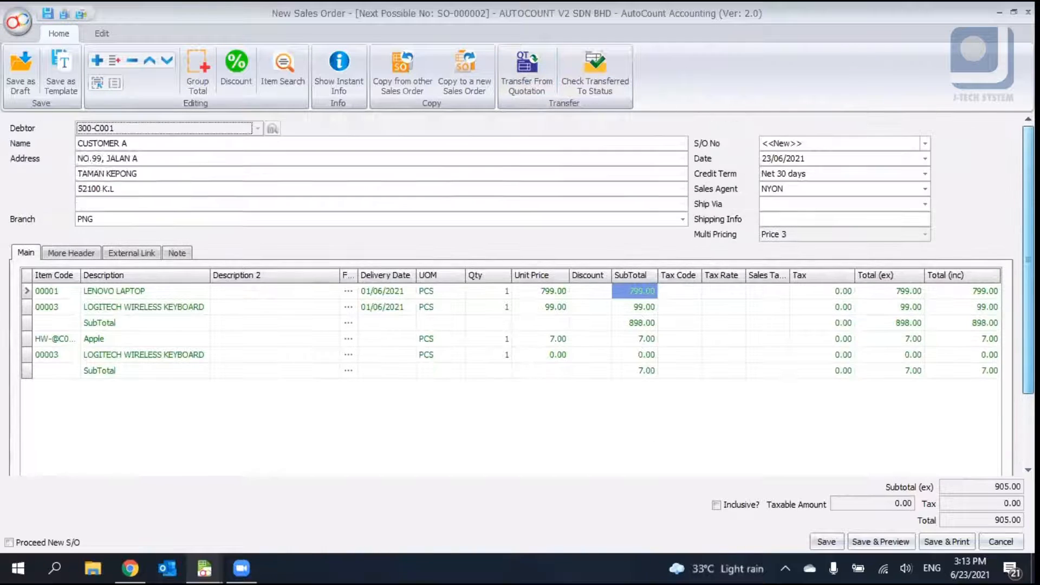
left_click(138, 142)
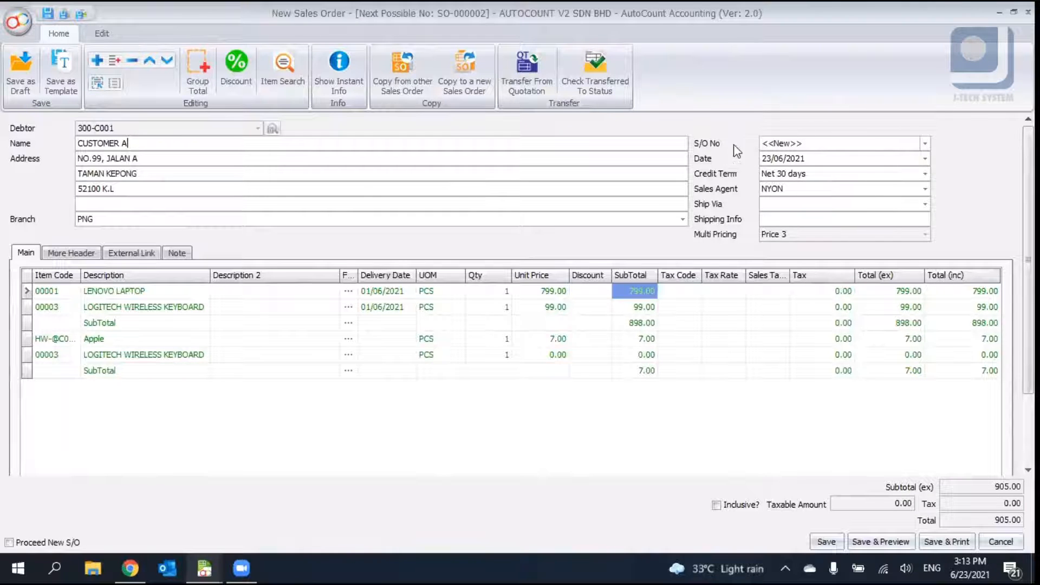
left_click(87, 253)
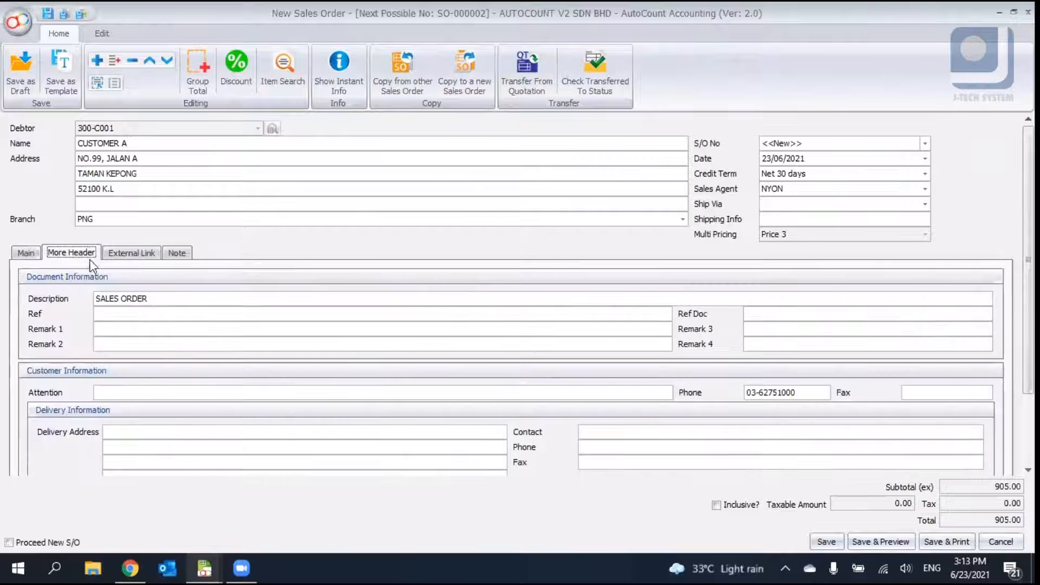
triple_click(137, 299)
scroll(185, 354, "down", 3)
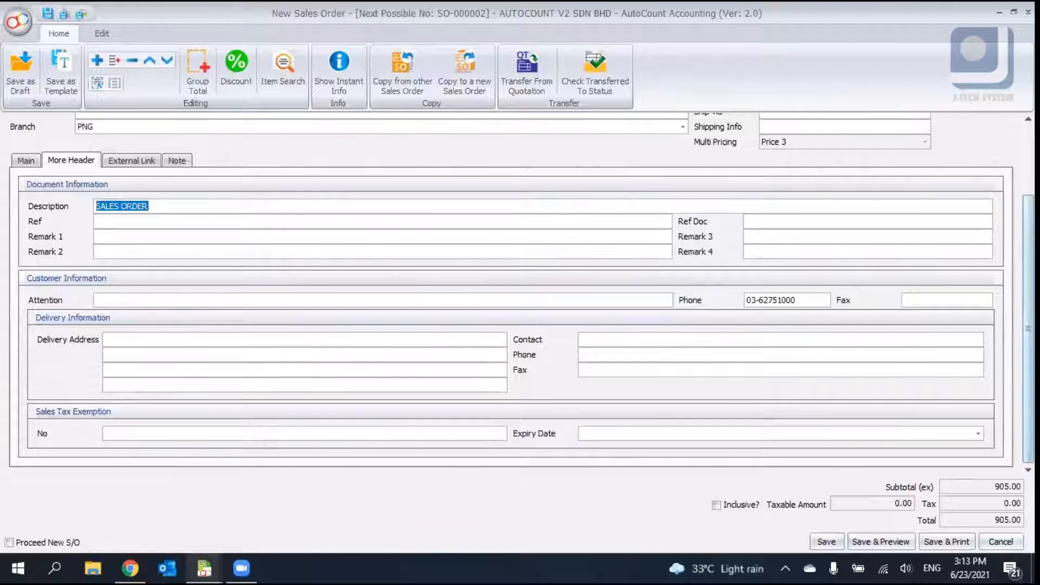
scroll(241, 328, "up", 3)
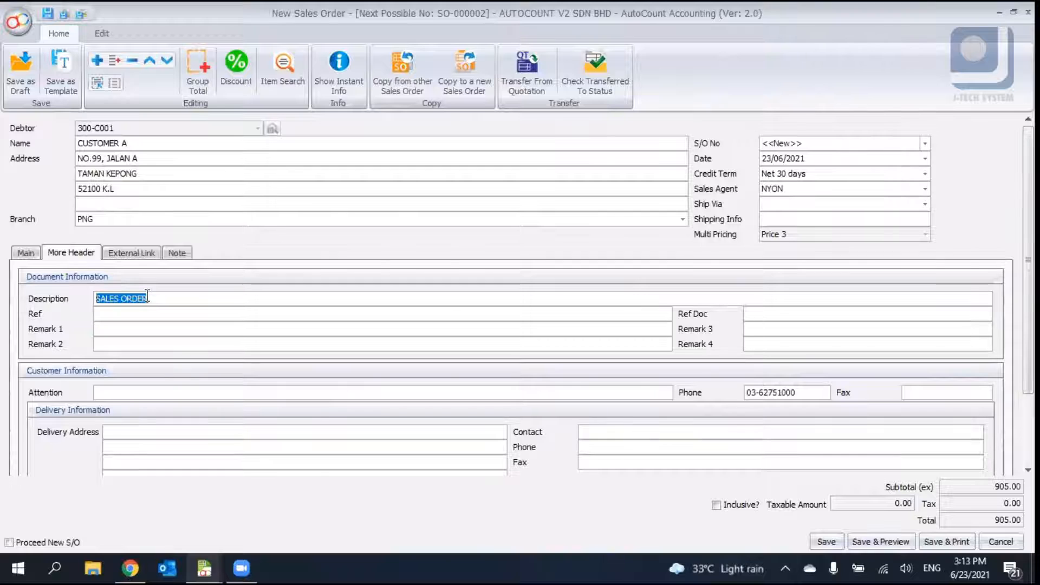
left_click(131, 253)
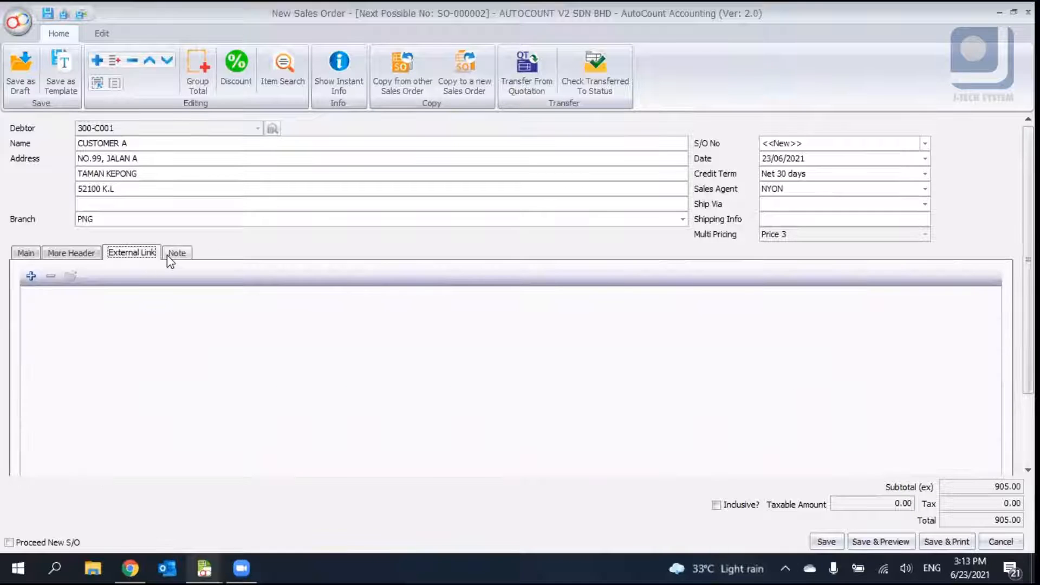
left_click(168, 254)
left_click(59, 254)
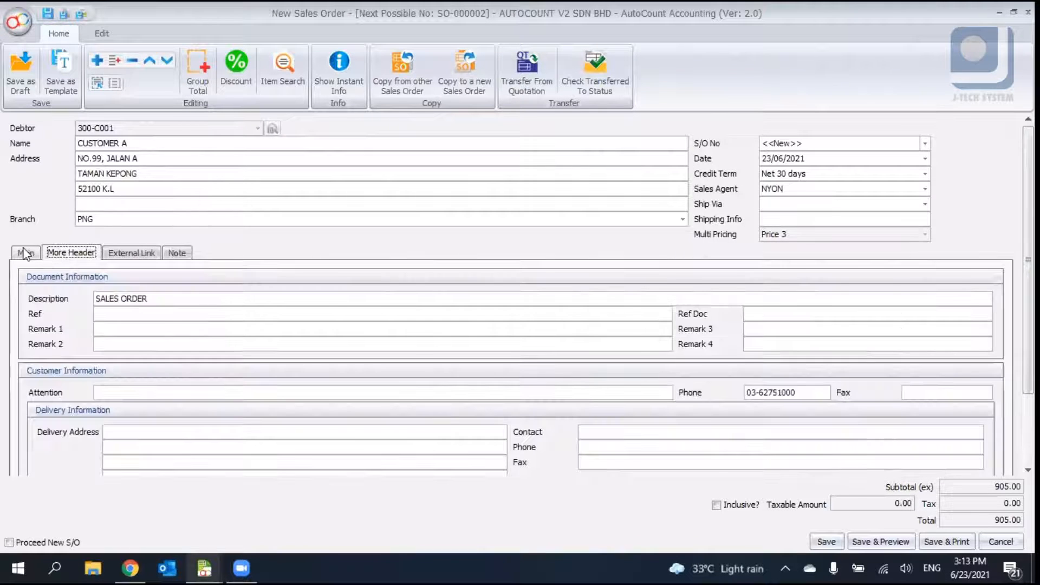
left_click(25, 253)
scroll(24, 253, "down", 2)
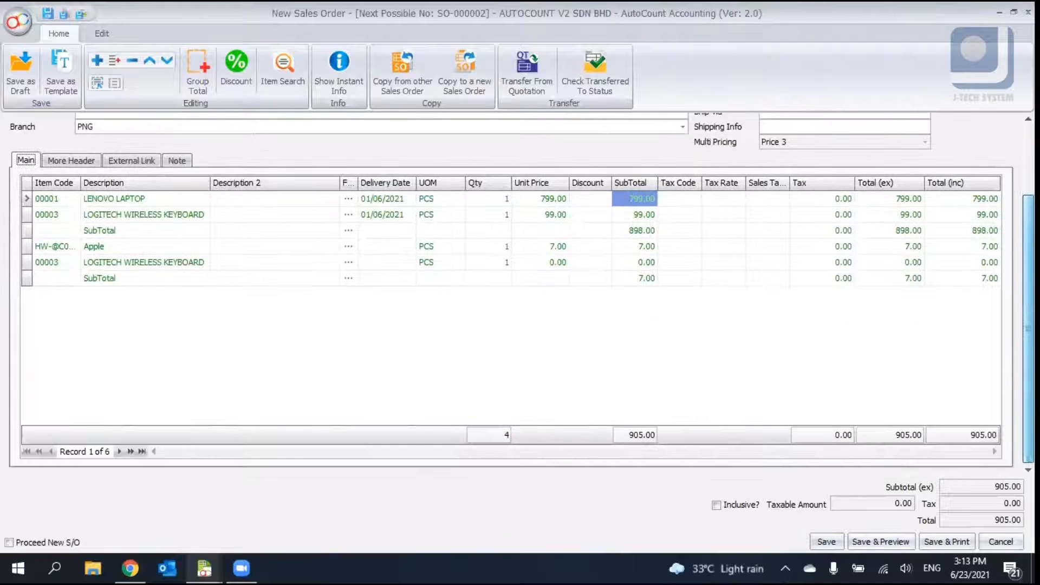
scroll(510, 295, "up", 2)
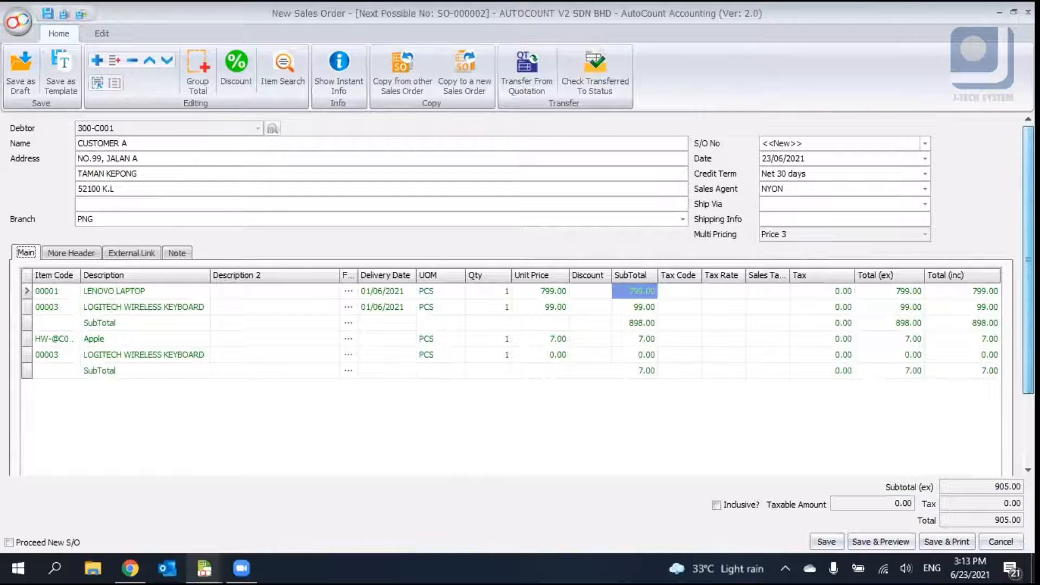
- Save the new sales order
left_click(827, 543)
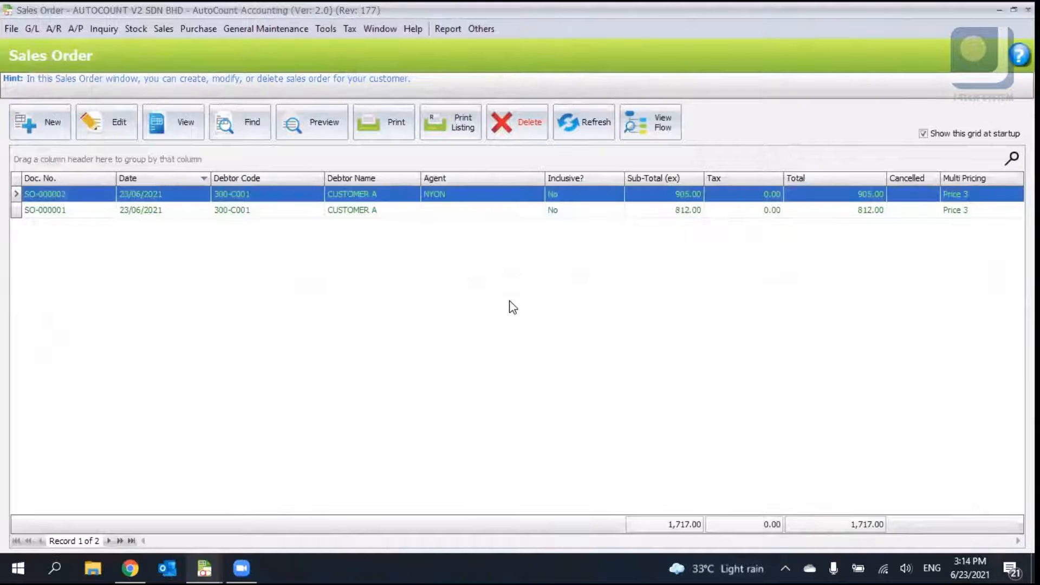
left_click(308, 209)
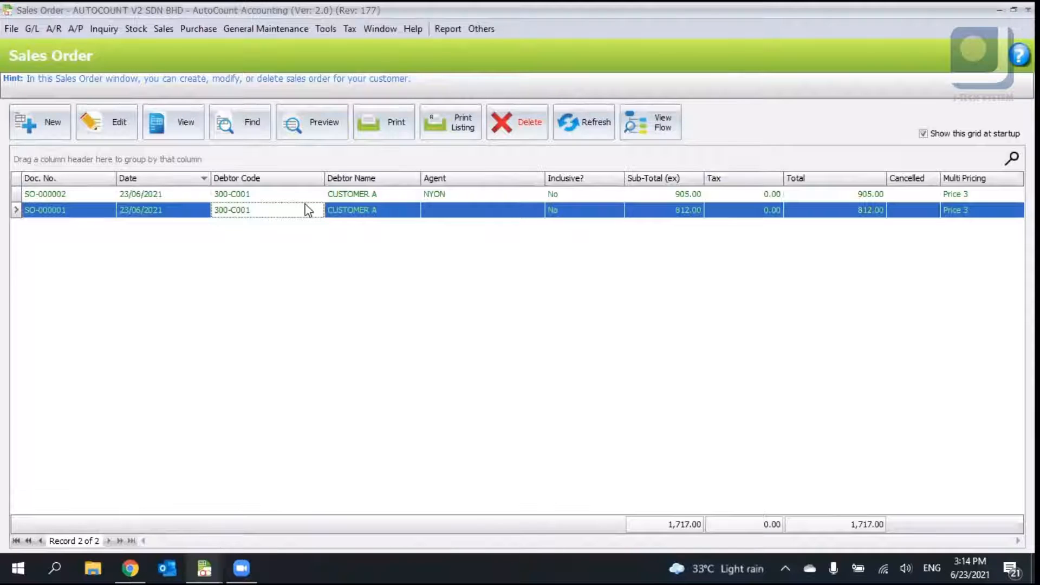
- Open the document flow of sales order SO-000002 and close it
left_click(322, 193)
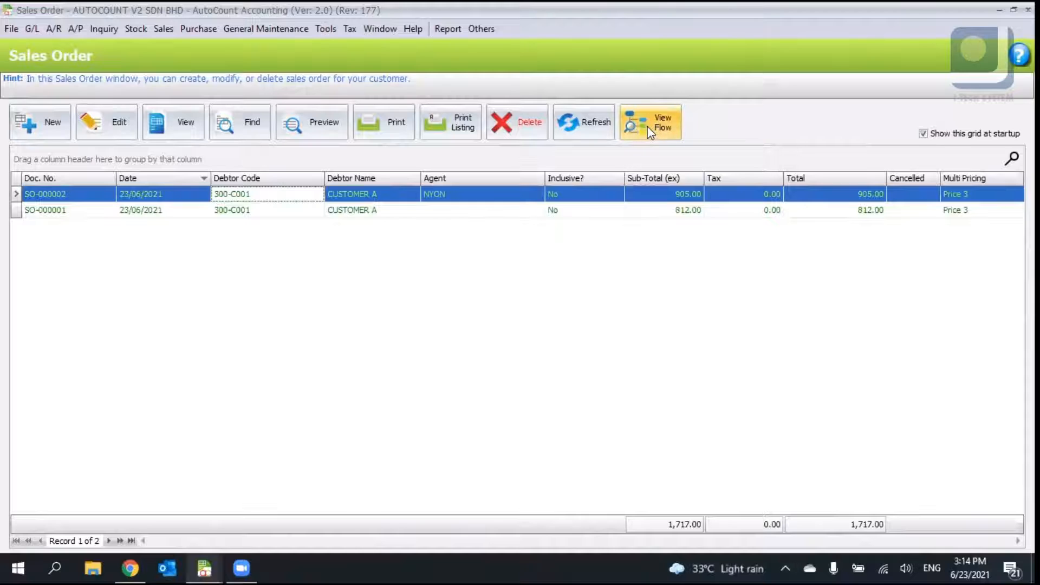
left_click(434, 196)
left_click(113, 194)
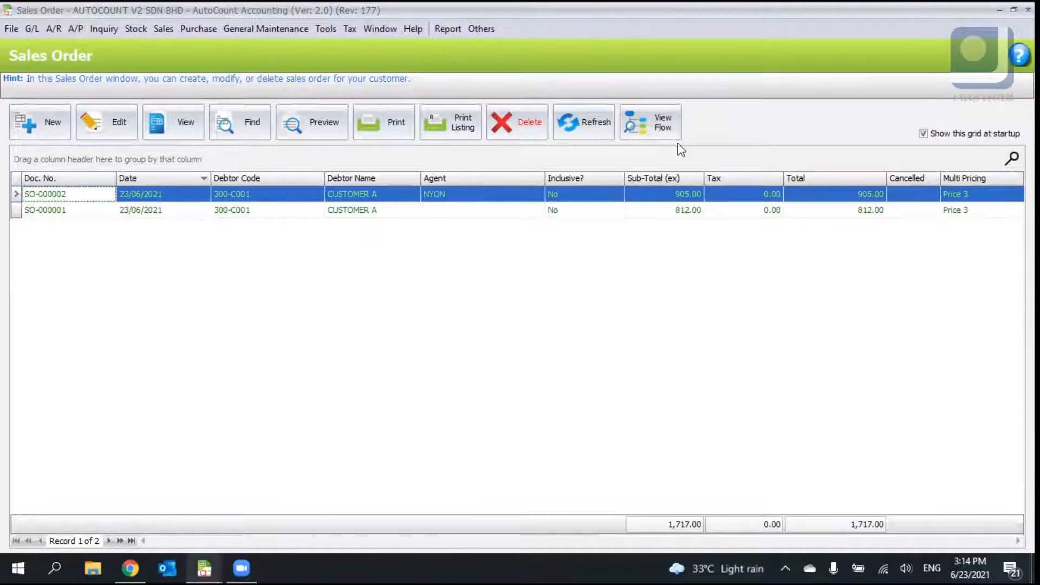
left_click(671, 123)
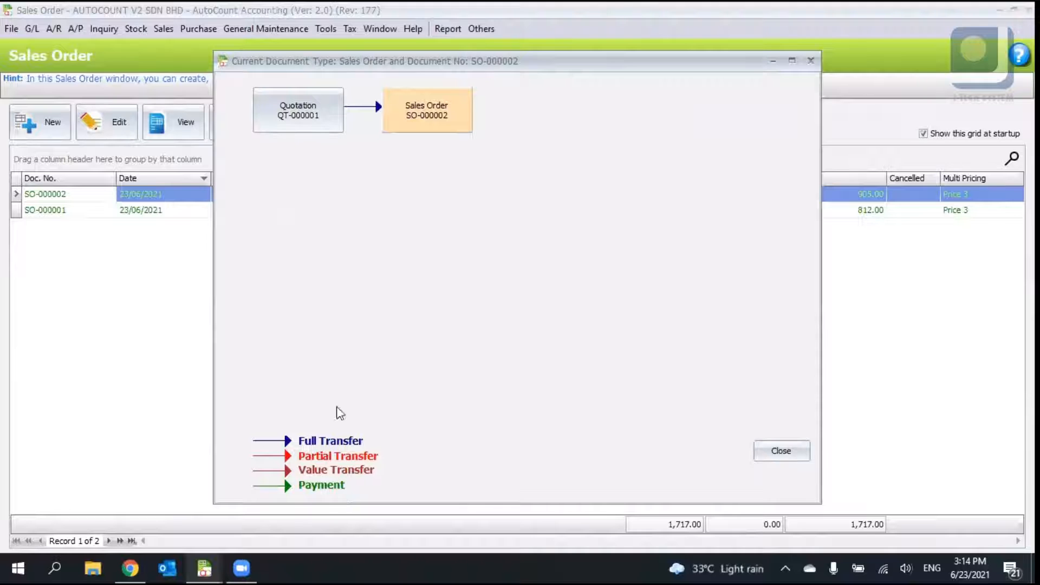
left_click(792, 452)
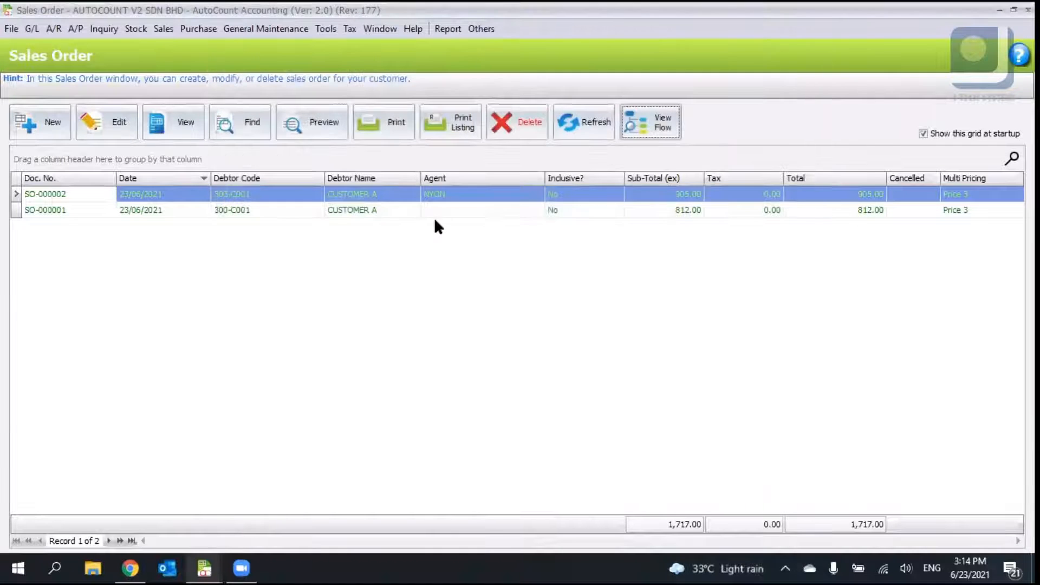
- Open the document flow of sales order SO-000001 and close it
left_click(436, 211)
left_click(649, 123)
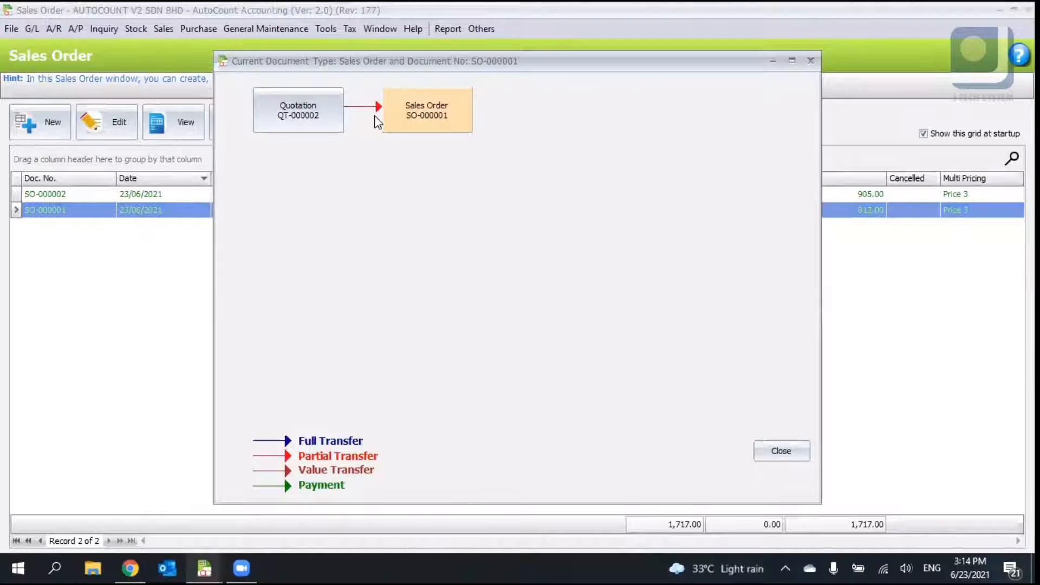
left_click(780, 452)
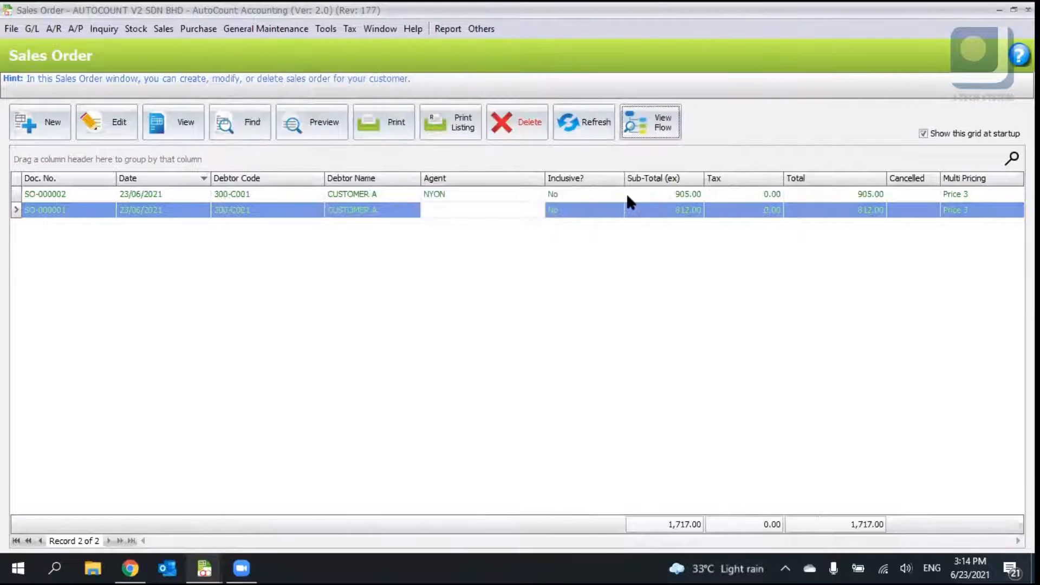
- Reopen the document flow of SO-000002 to compare its transfer type, then close it
left_click(626, 193)
left_click(643, 138)
left_click(776, 454)
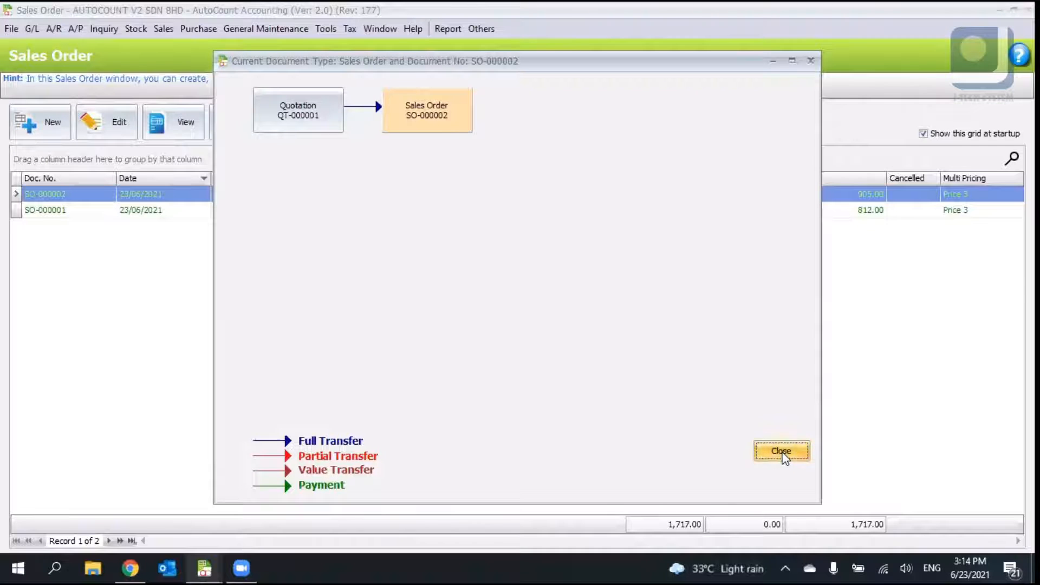
left_click(783, 454)
left_click(651, 124)
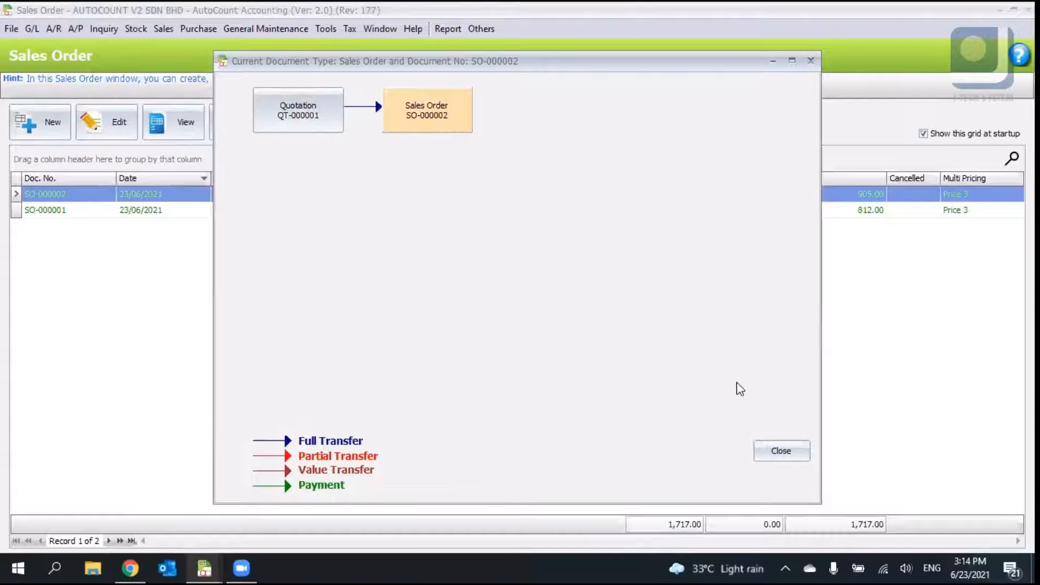
left_click(782, 452)
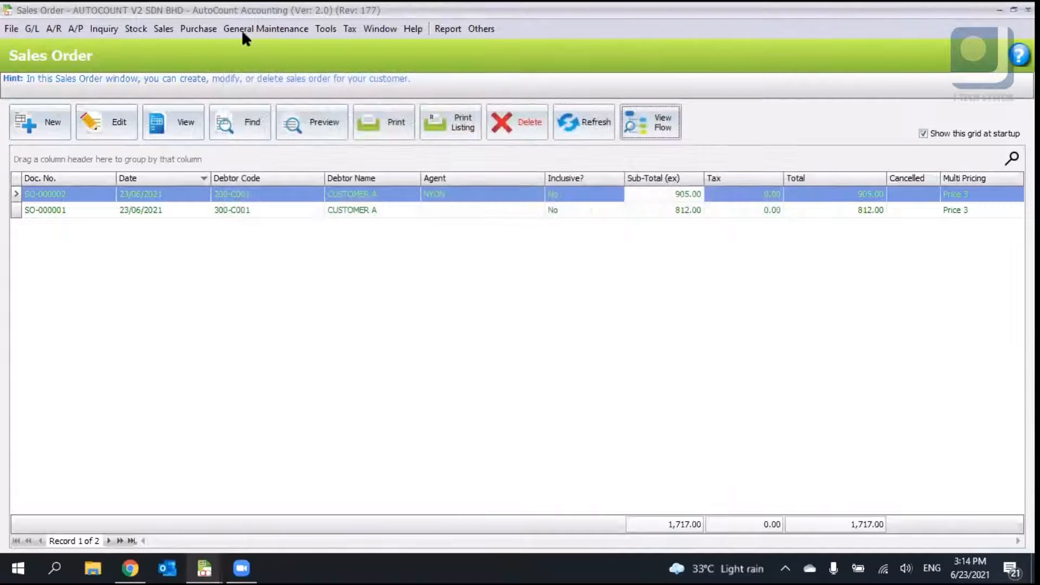
- Open the Delivery Order module and start a new delivery order
left_click(173, 32)
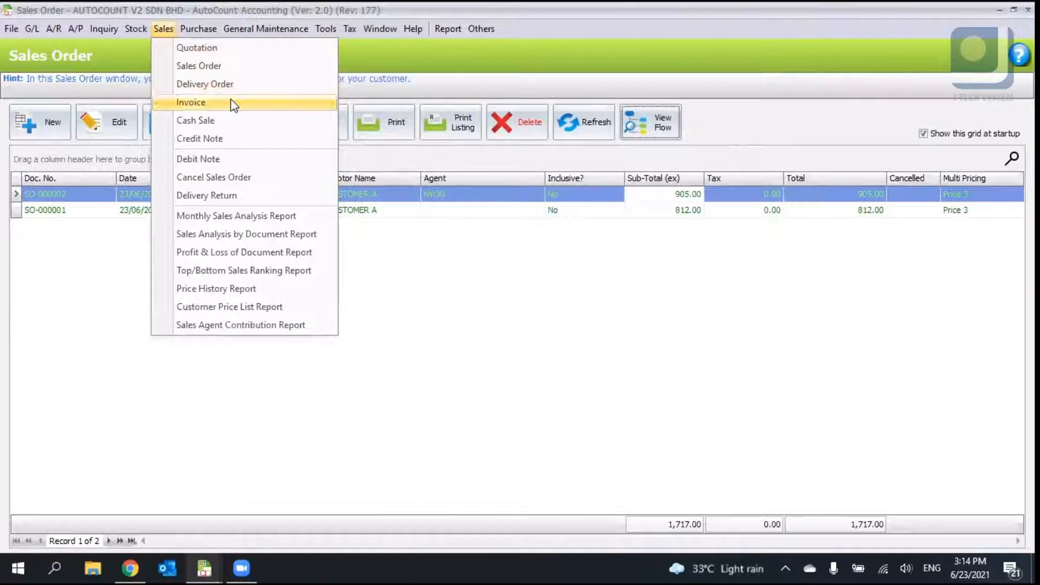
left_click(612, 263)
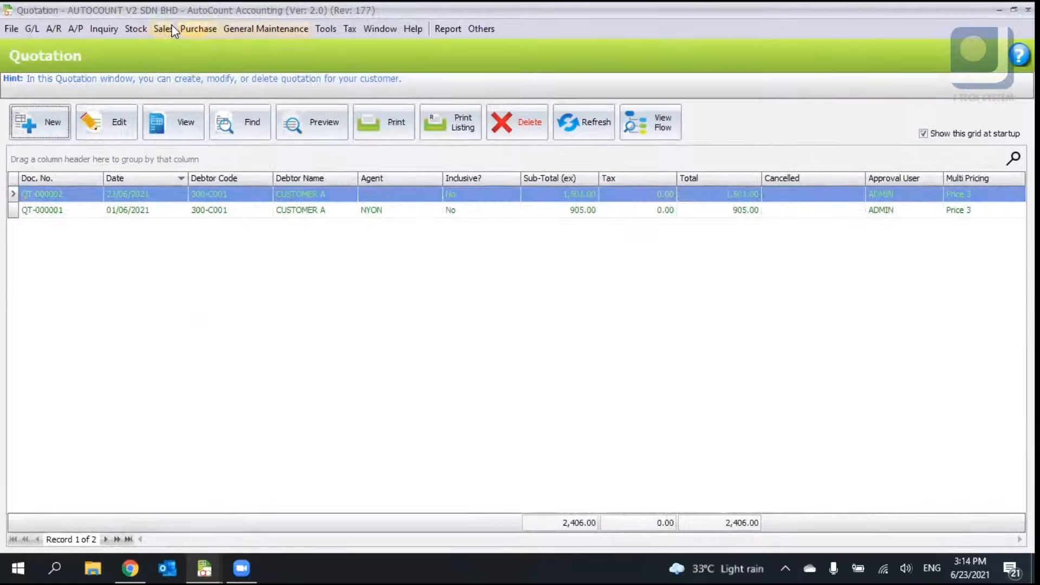
left_click(163, 28)
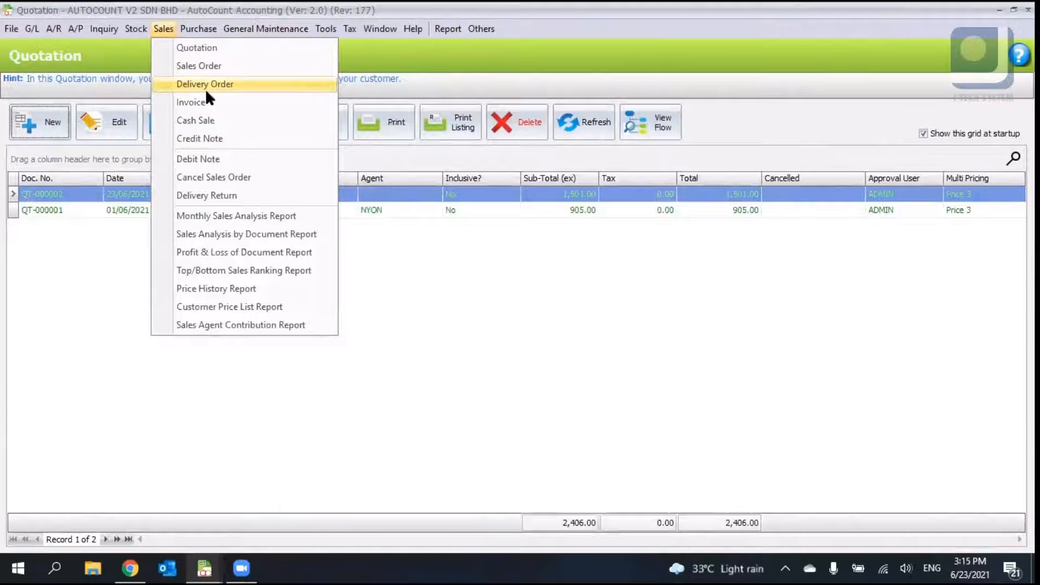
left_click(206, 85)
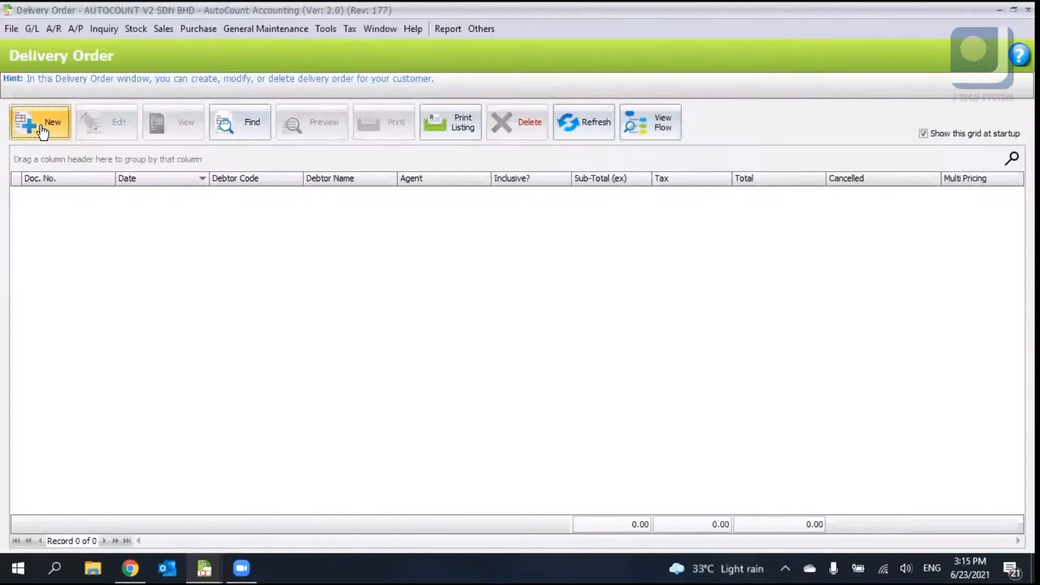
left_click(42, 132)
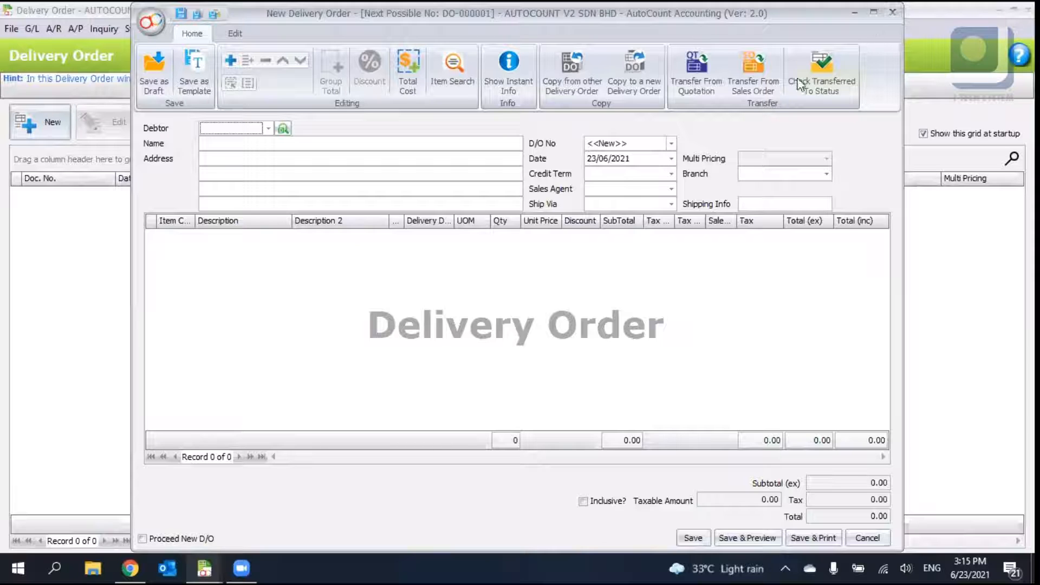
- Transfer sales order SO-000002 fully into the delivery order
left_click(753, 76)
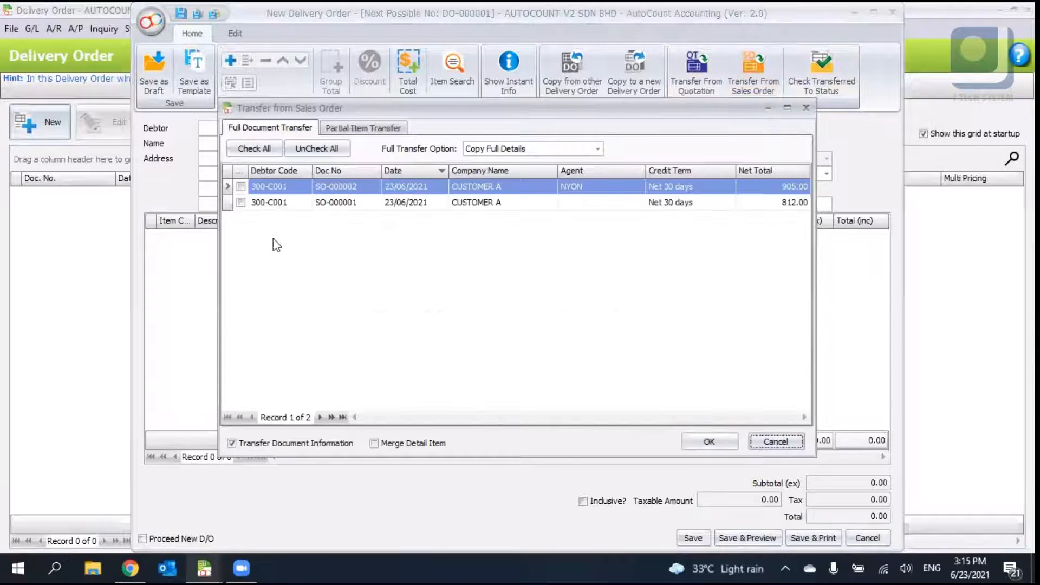
left_click(241, 187)
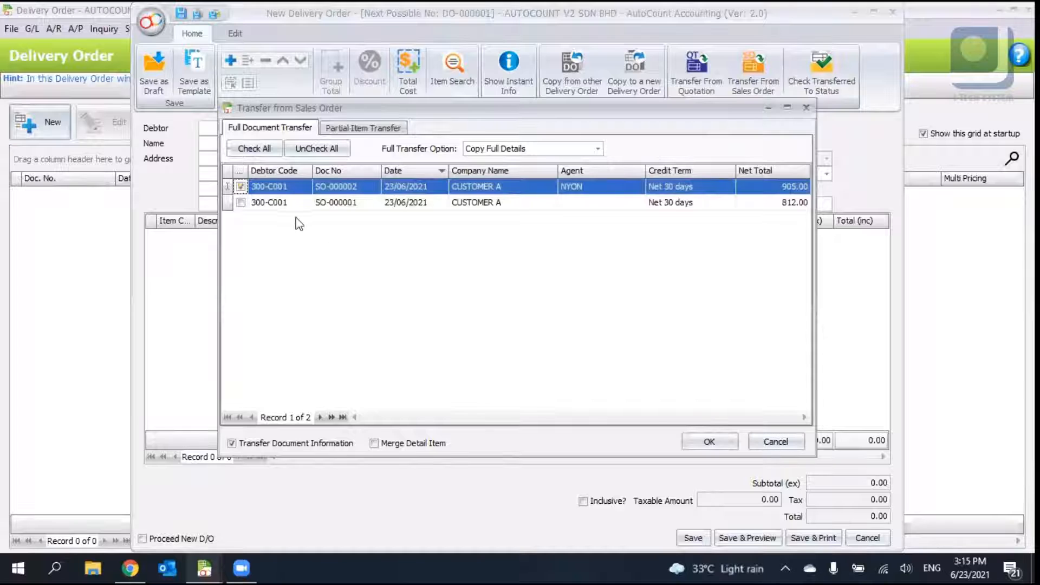
left_click(687, 443)
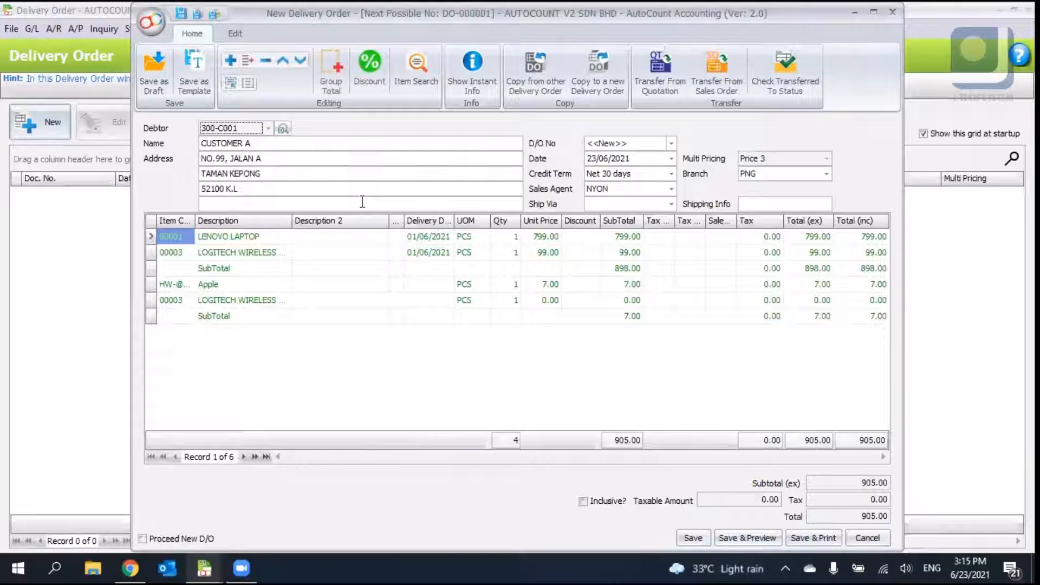
- Examine the delivery order's address fields and the More Header document and delivery information
left_click(293, 158)
left_click(290, 173)
left_click(291, 194)
right_click(888, 151)
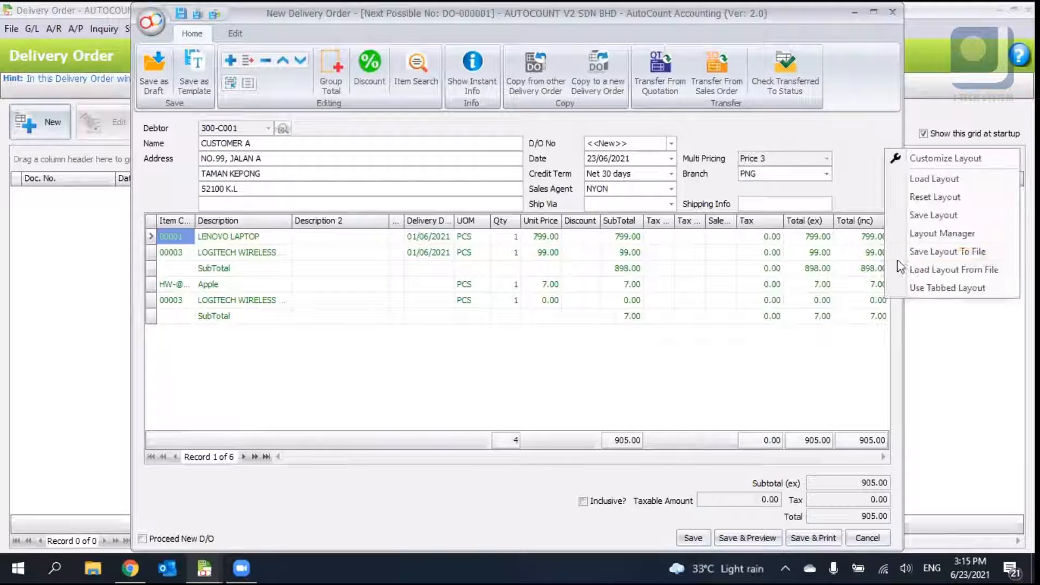
left_click(912, 289)
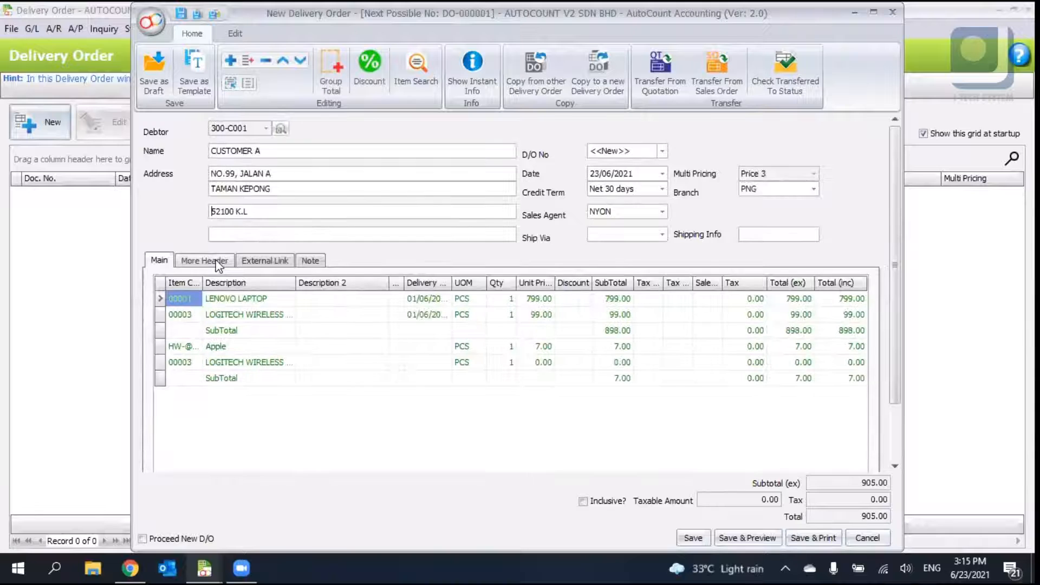
left_click(219, 265)
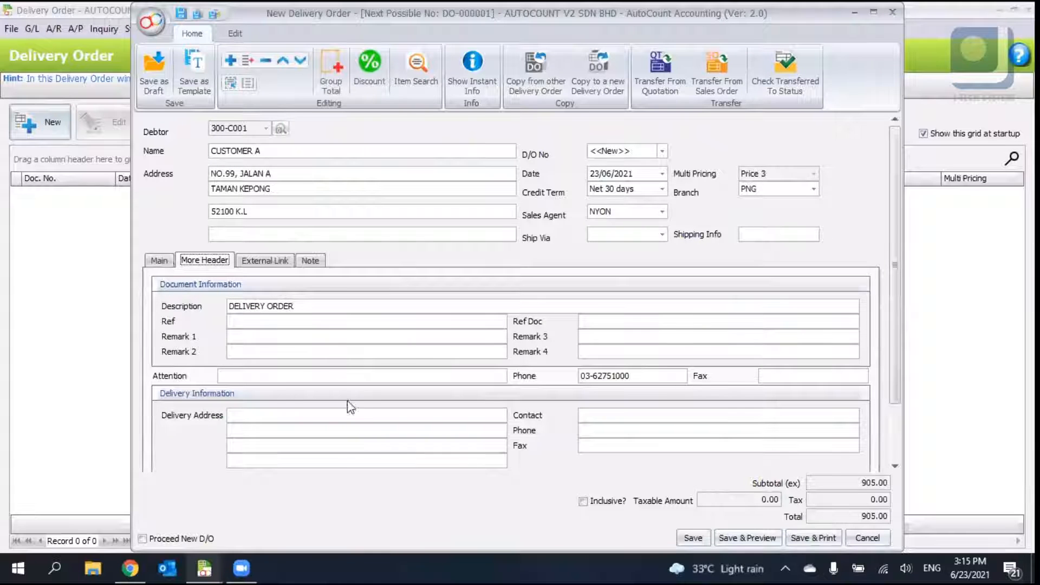
scroll(346, 406, "down", 2)
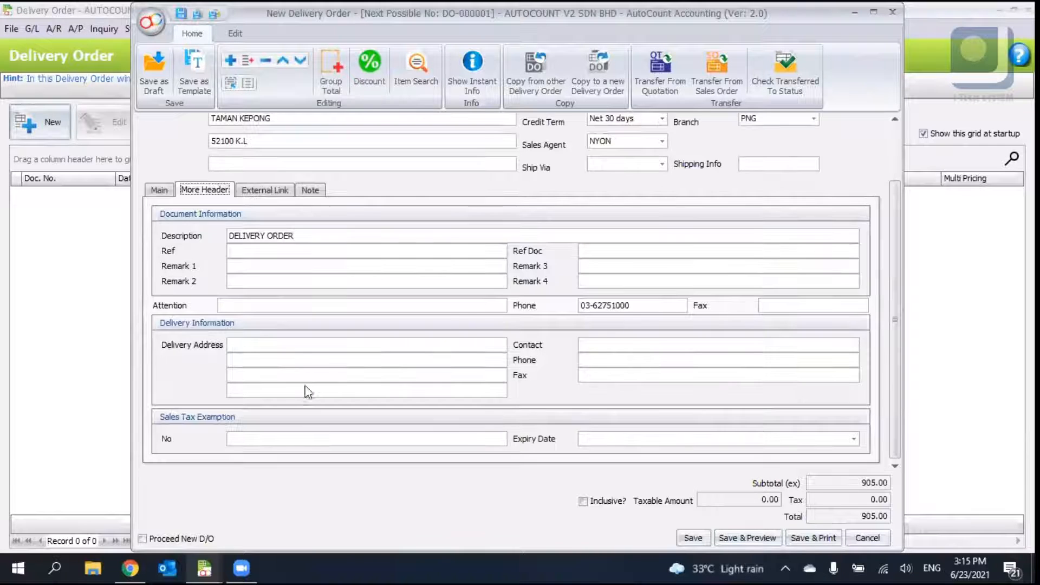
left_click(275, 350)
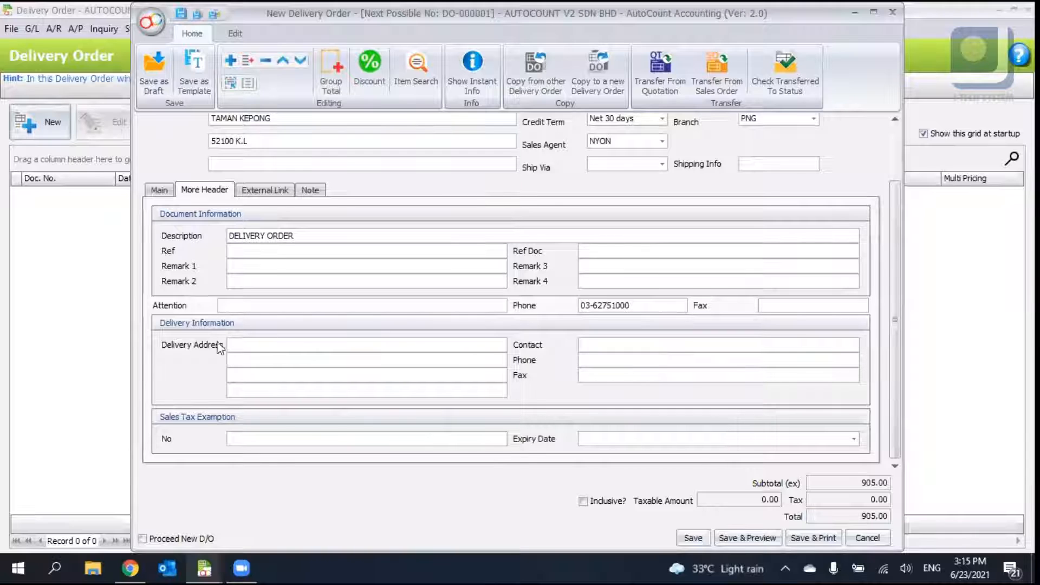
left_click(255, 364)
left_click(158, 191)
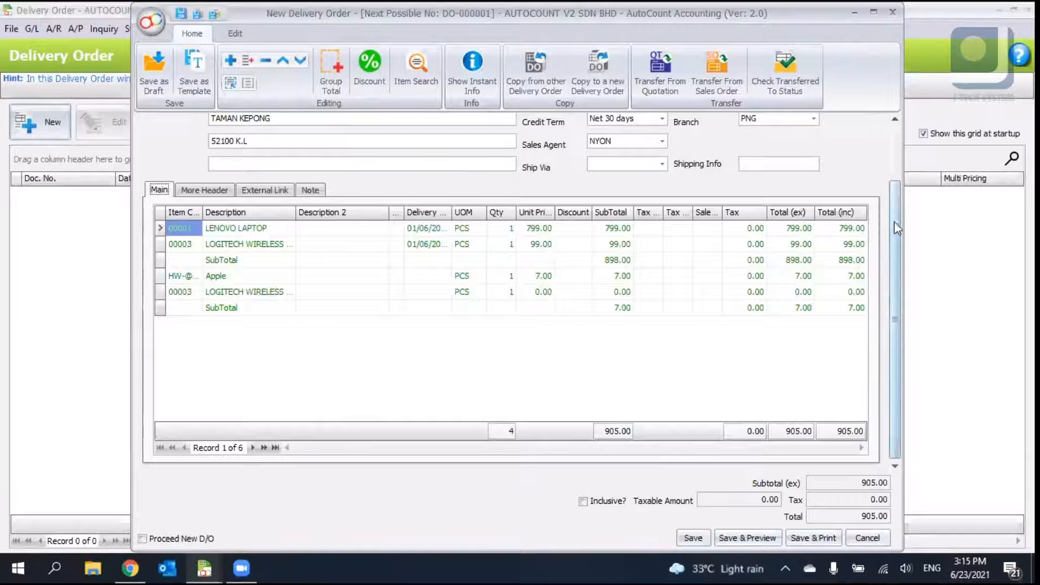
scroll(894, 239, "up", 3)
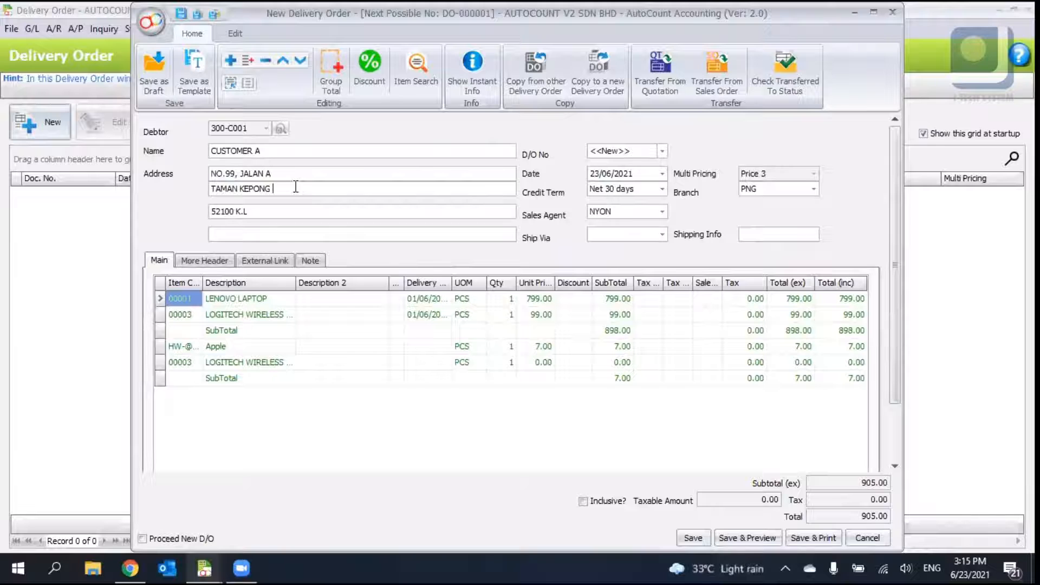
left_click(204, 262)
left_click(270, 415)
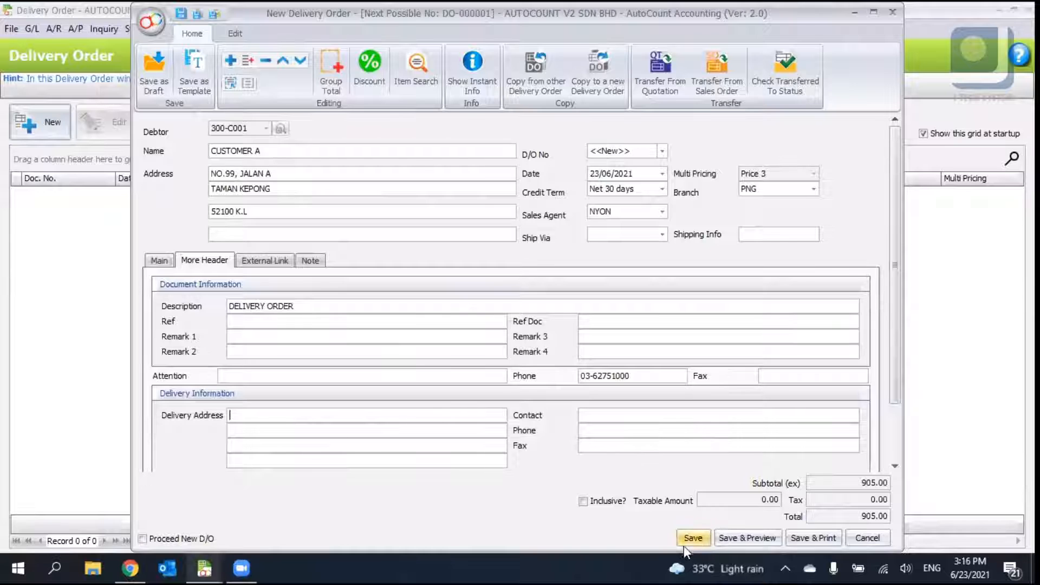
left_click(160, 260)
left_click(225, 260)
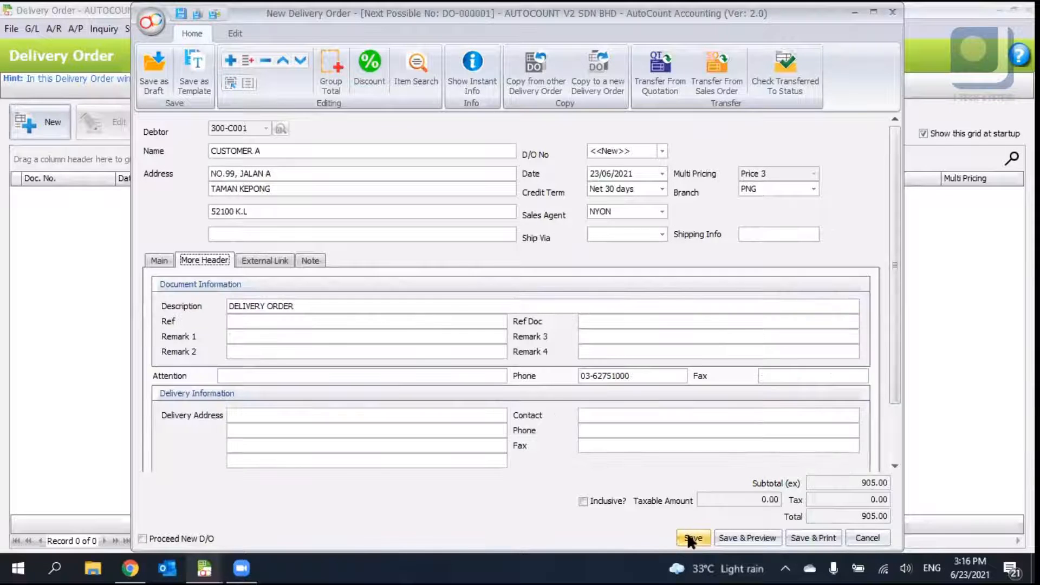
- Save the delivery order, accepting the negative stock quantity confirmation
left_click(690, 537)
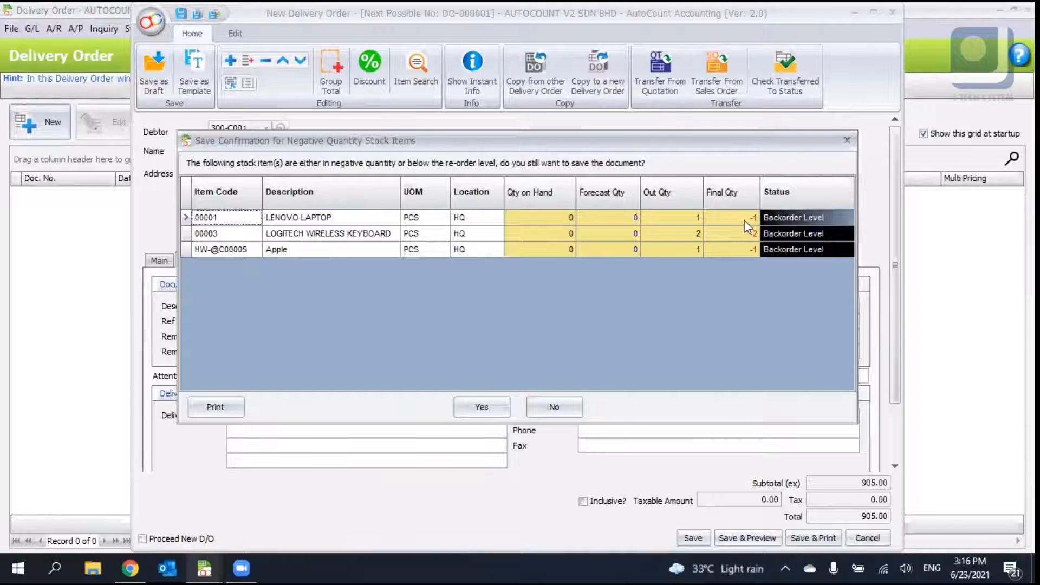
left_click(781, 217)
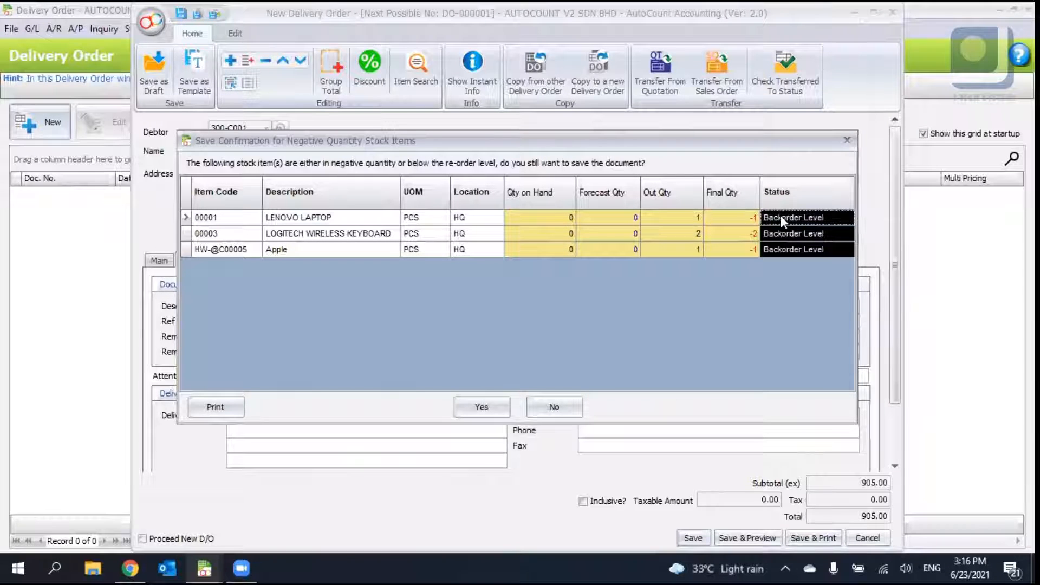
left_click(792, 235)
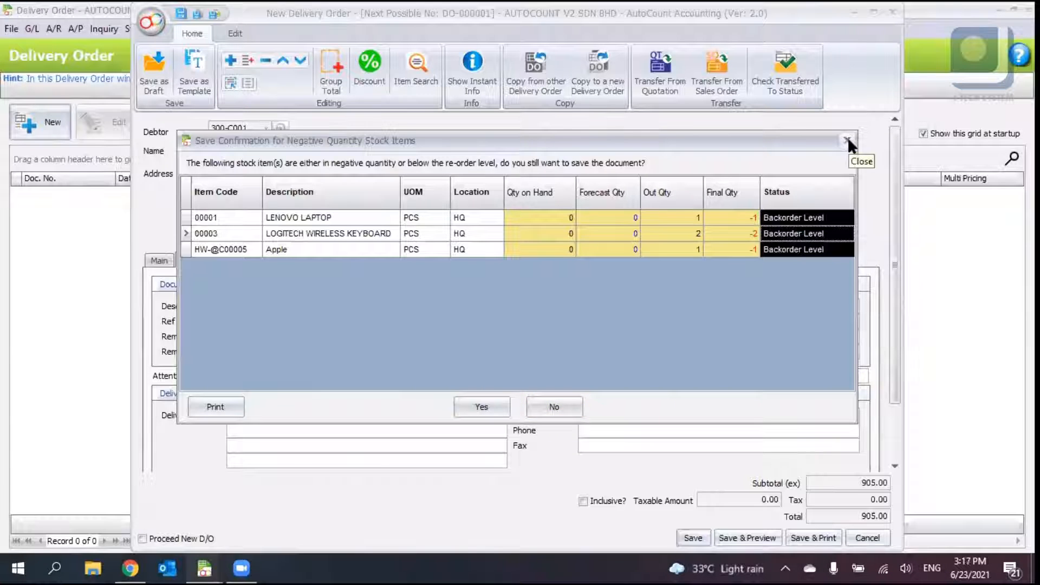
left_click(473, 405)
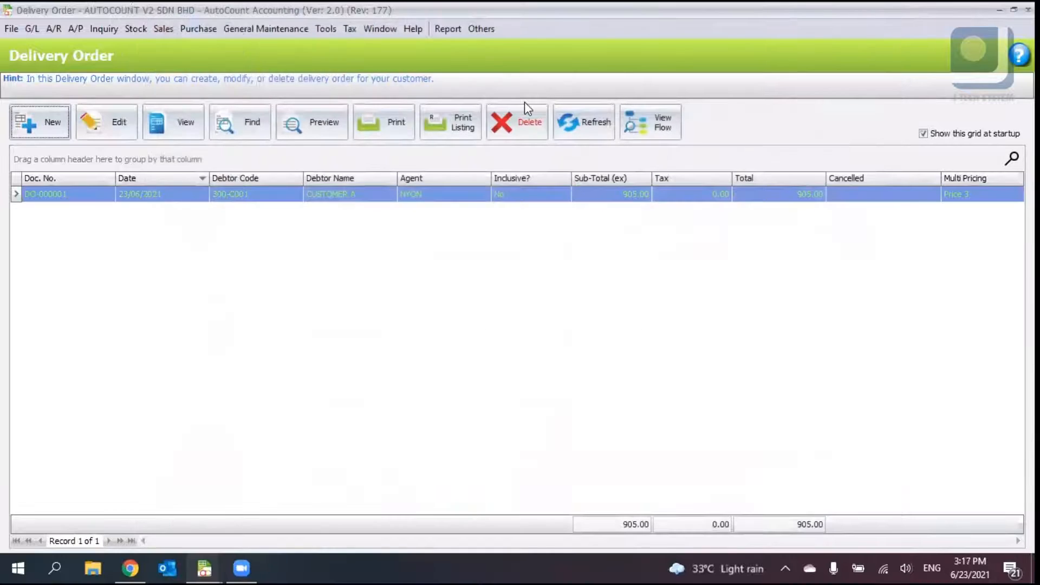
- Switch to the Quotation window, preview QT-000002 with the Quotation report, and close the preview
key("Escape")
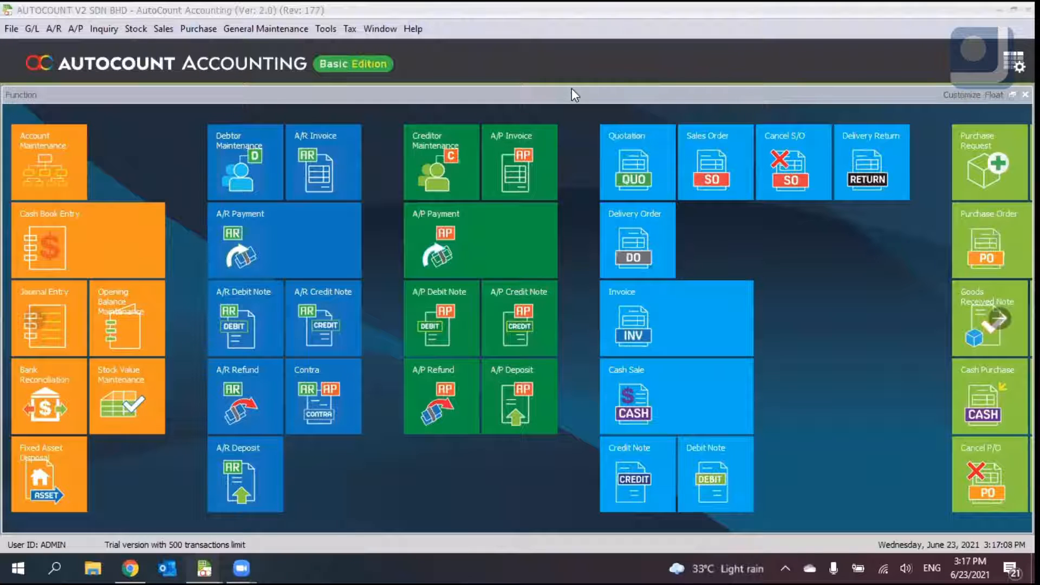
left_click(204, 569)
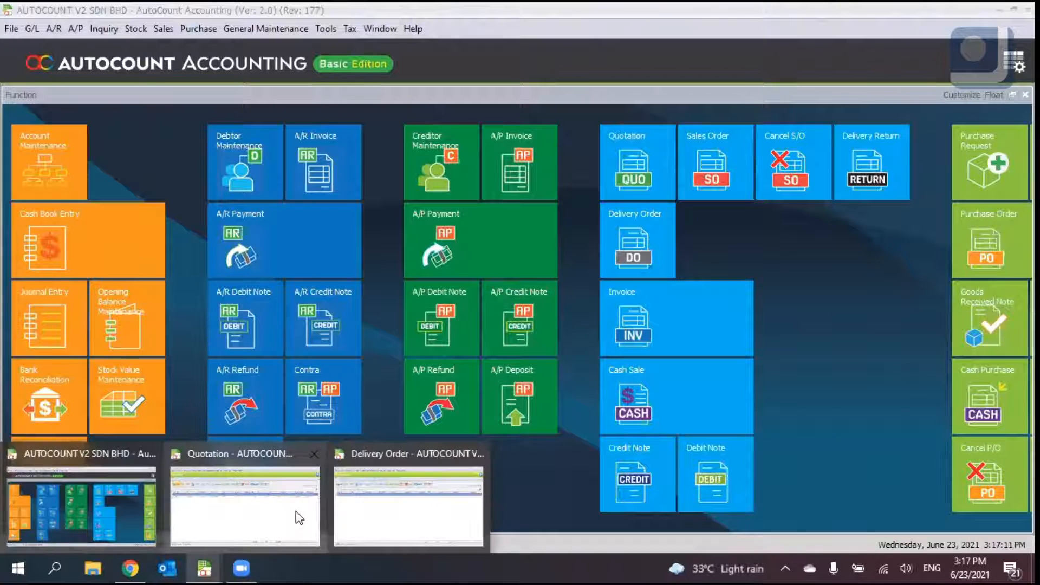
left_click(245, 498)
left_click(325, 128)
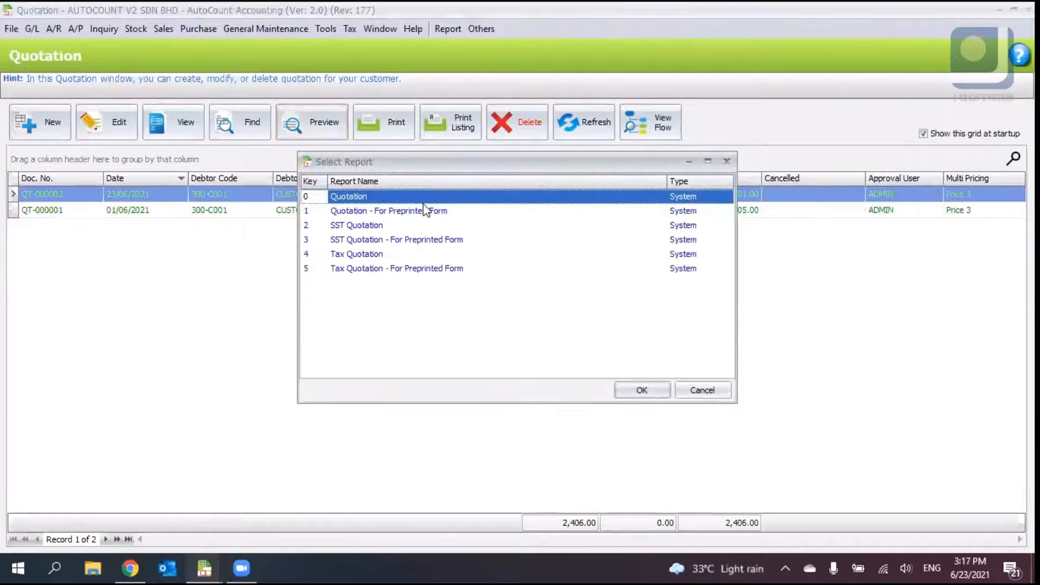
left_click(383, 227)
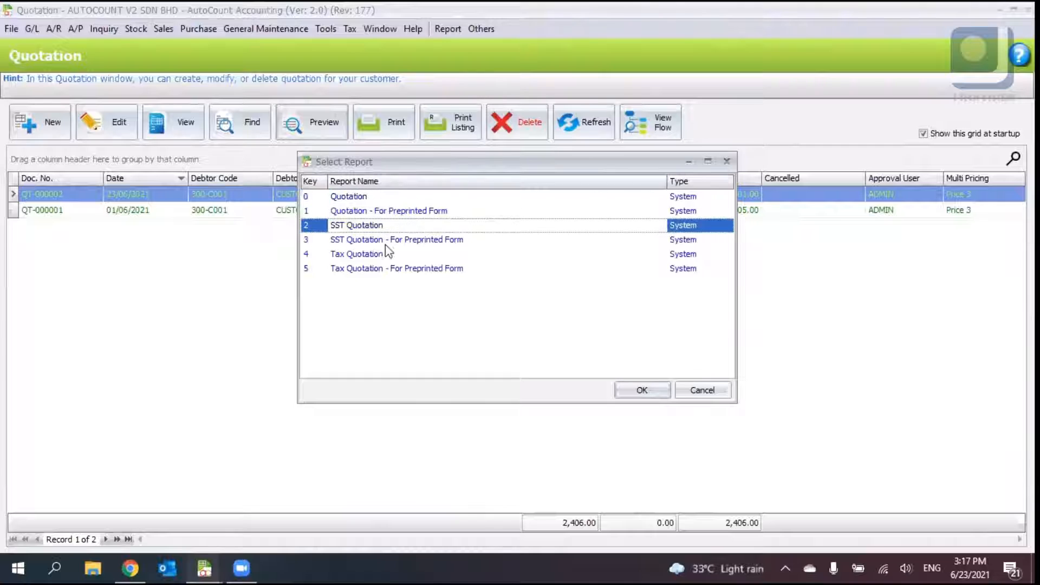
left_click(385, 255)
left_click(353, 202)
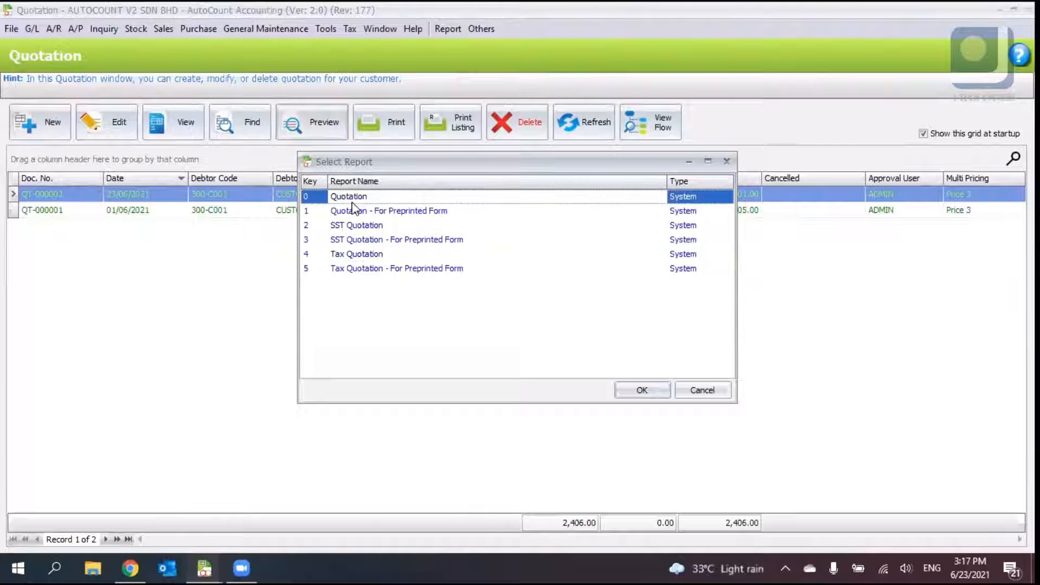
left_click(622, 386)
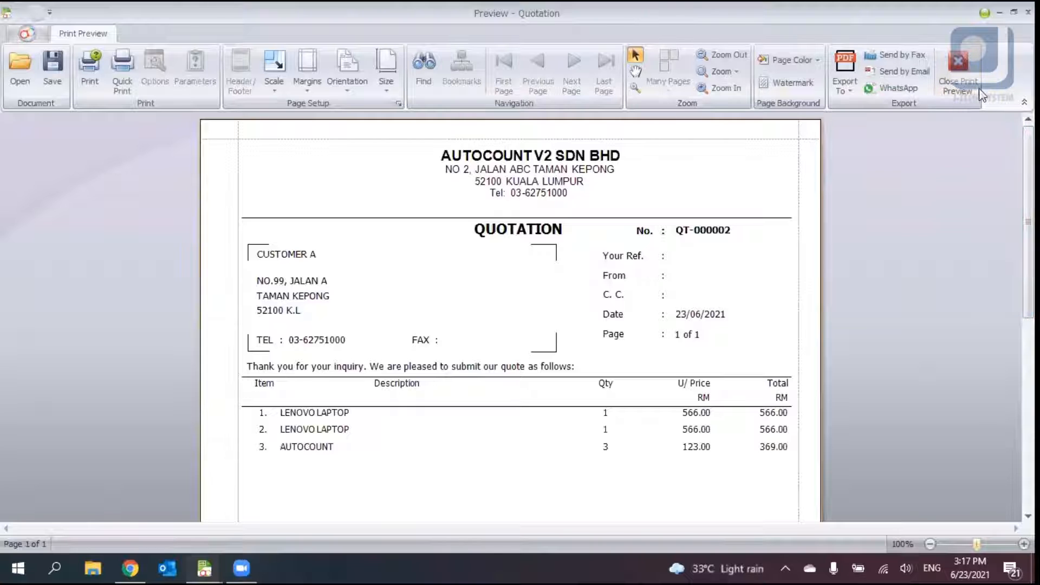
left_click(958, 74)
- Open the Delivery Order list, preview DO-000001 with the Delivery Order report, and close the preview
left_click(163, 29)
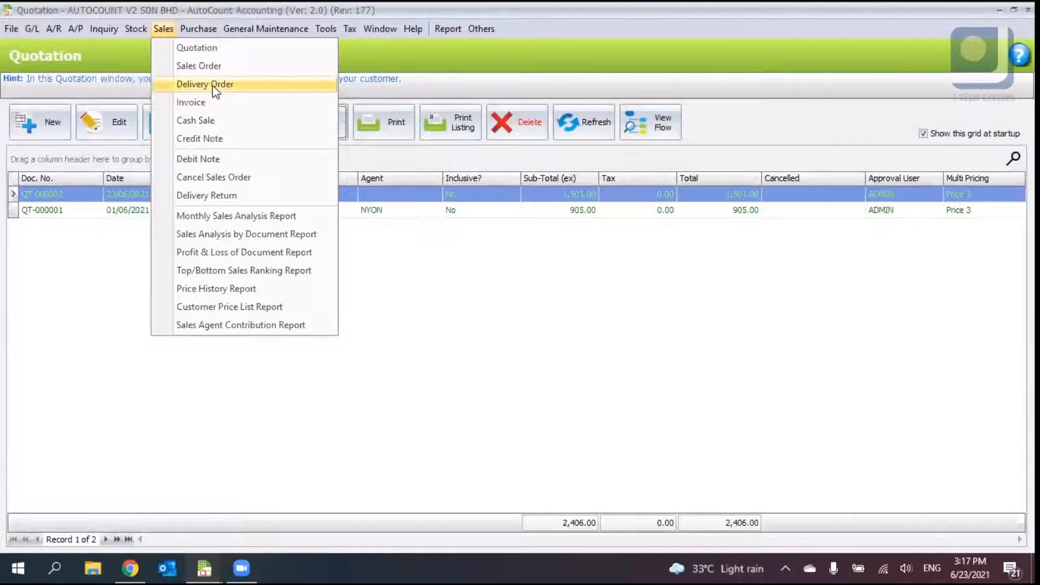
left_click(214, 85)
left_click(300, 121)
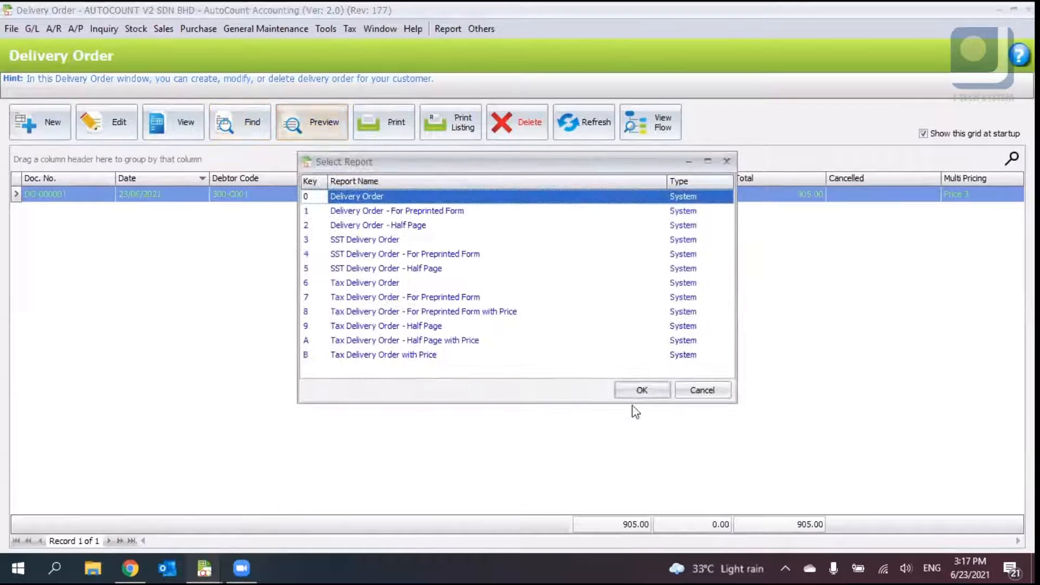
left_click(637, 397)
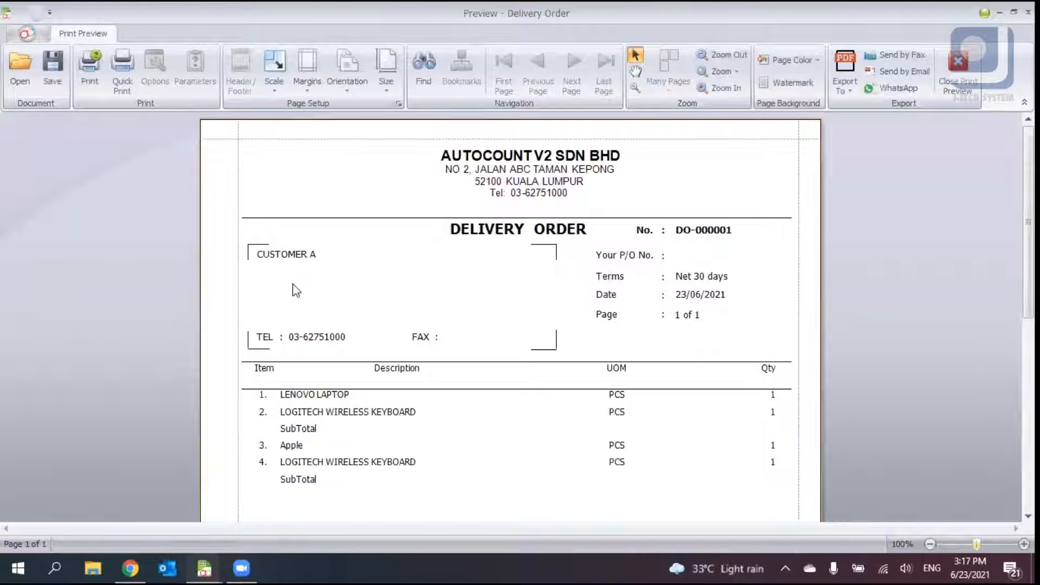
scroll(467, 337, "down", 3)
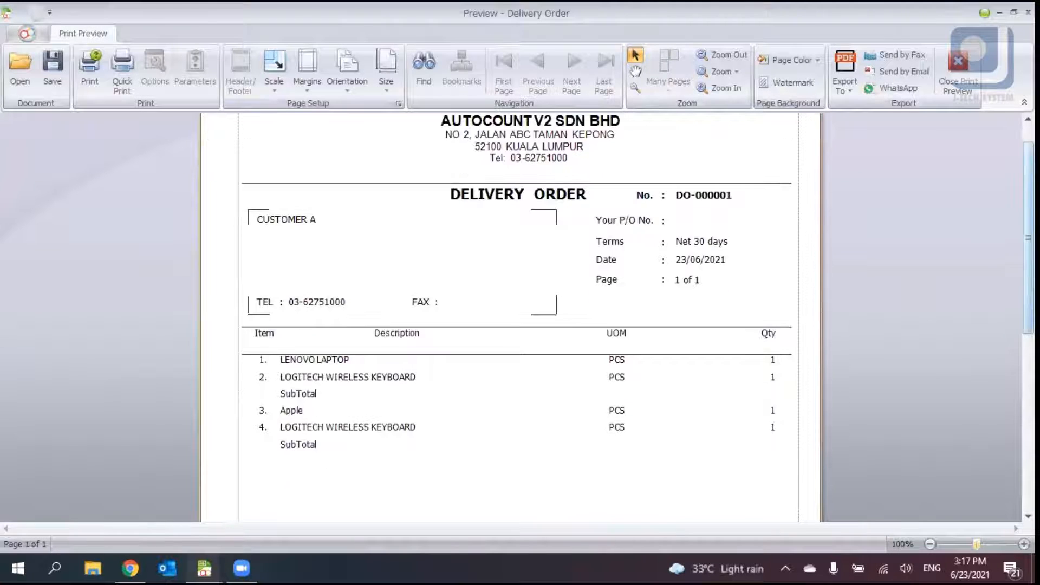
scroll(510, 317, "down", 4)
scroll(511, 316, "up", 7)
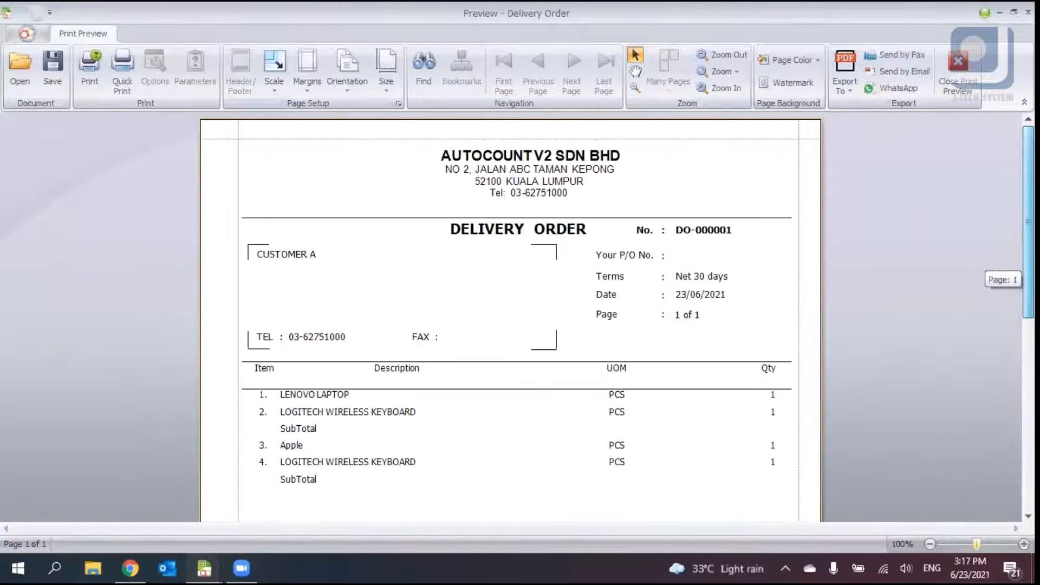
scroll(511, 317, "down", 1)
scroll(511, 317, "down", 5)
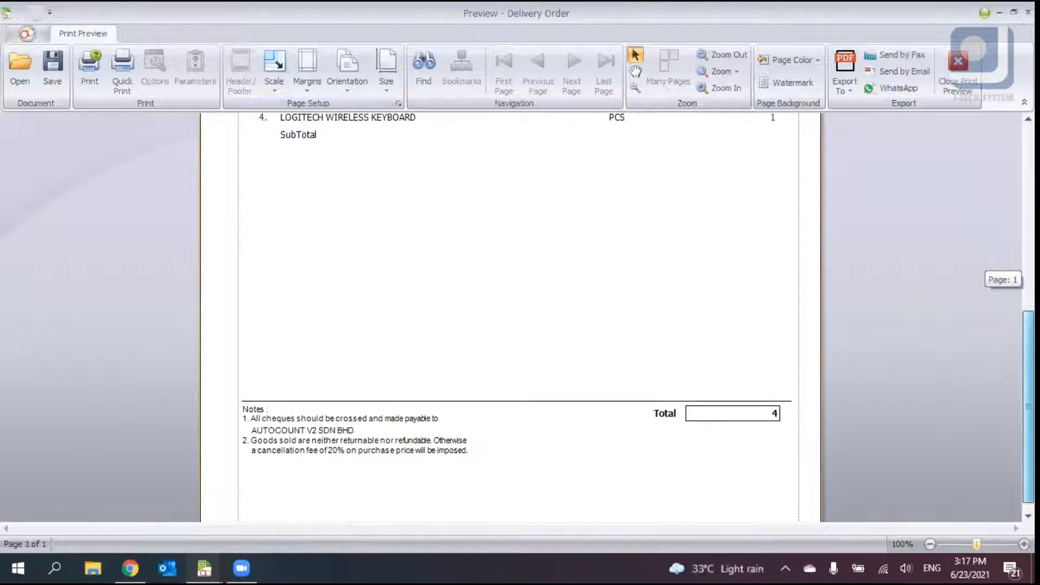
scroll(511, 317, "up", 7)
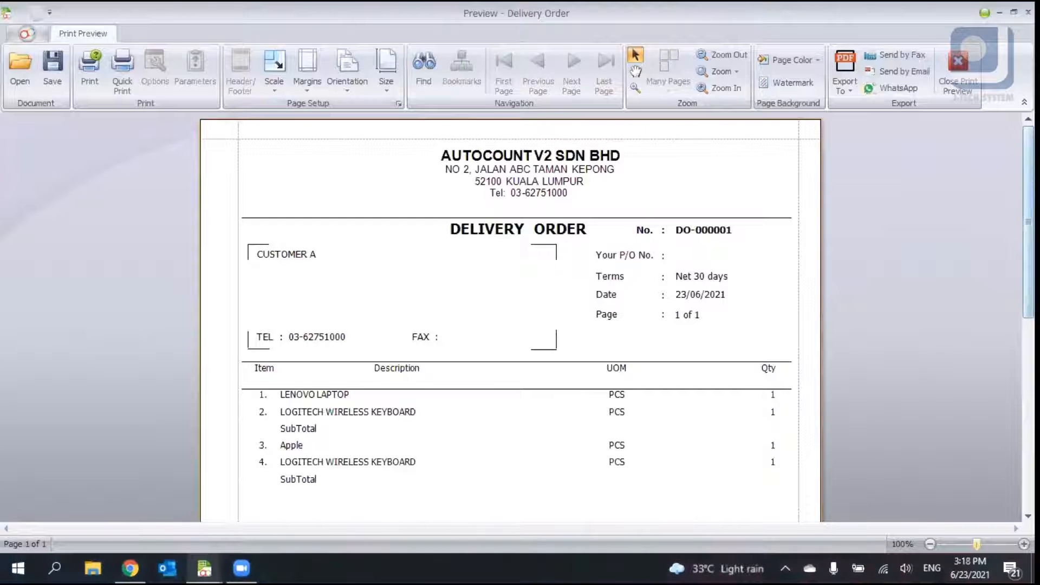
left_click(966, 70)
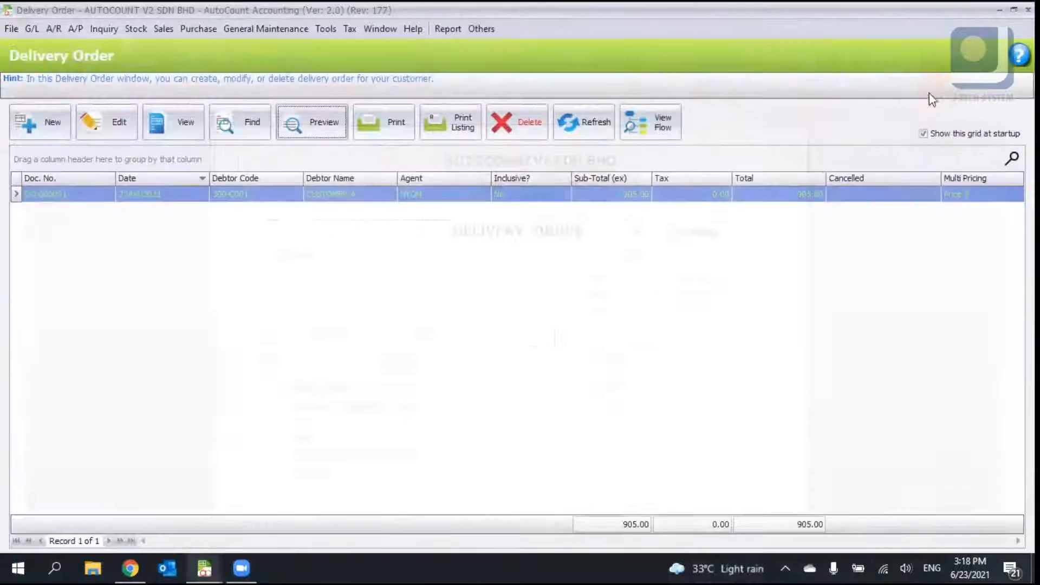
- Open a new delivery order and browse its More Header, Note and Main tabs without entering anything
left_click(51, 137)
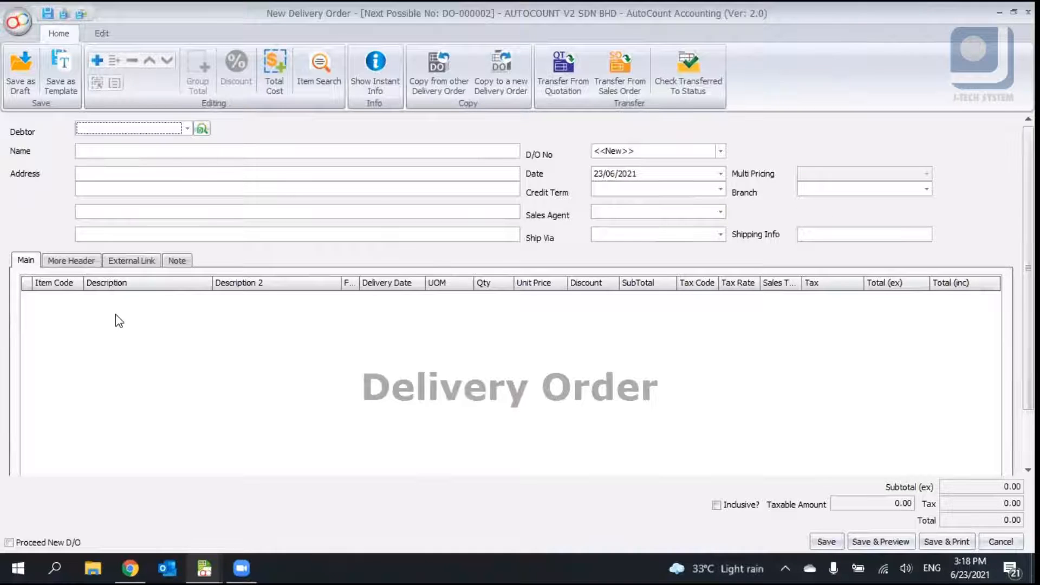
left_click(72, 261)
left_click(169, 261)
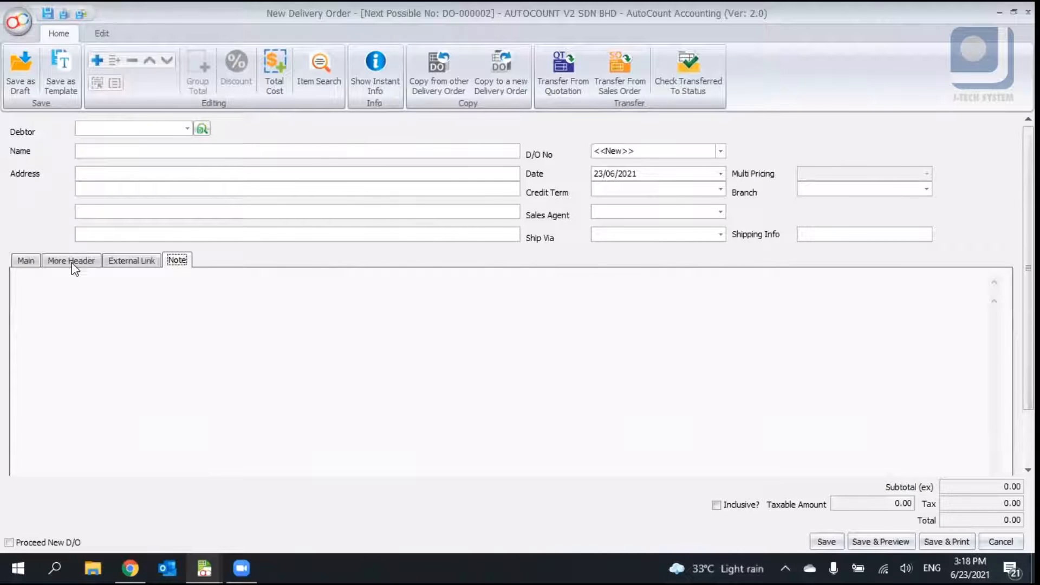
left_click(36, 259)
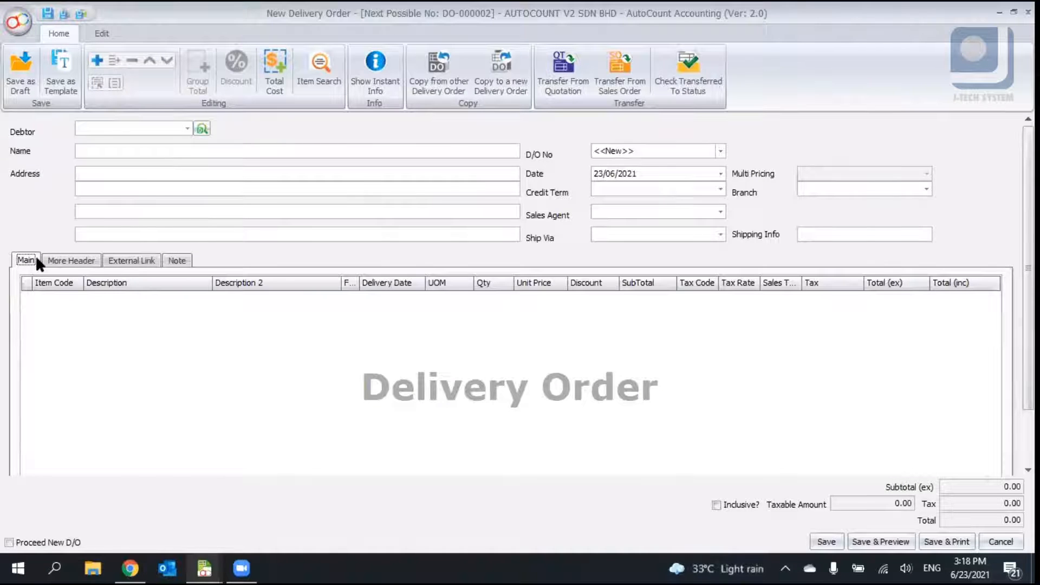
left_click(94, 31)
left_click(66, 34)
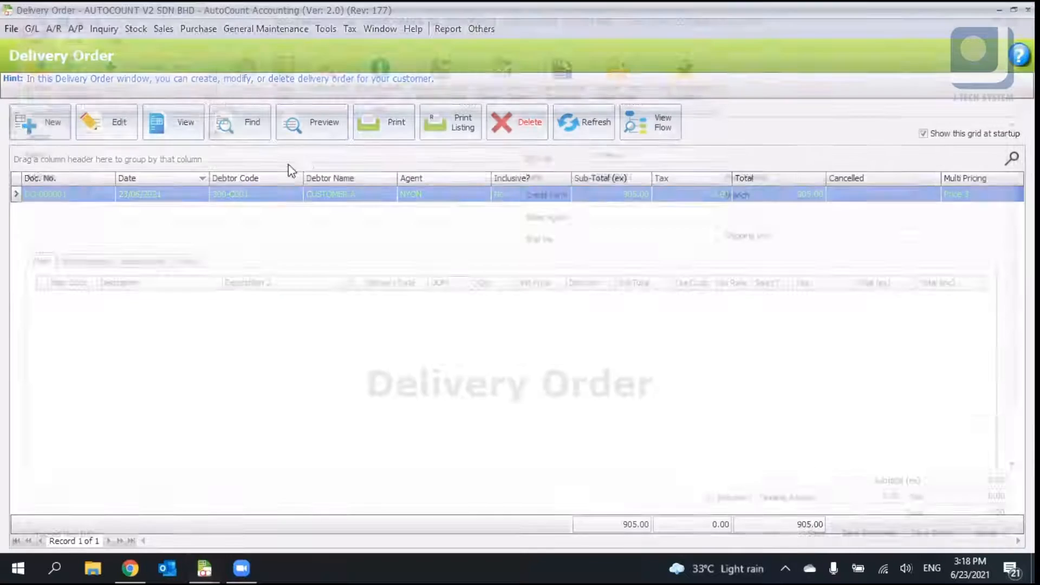
- Open the Invoice window, start a new invoice, and open its transfer options
left_click(163, 29)
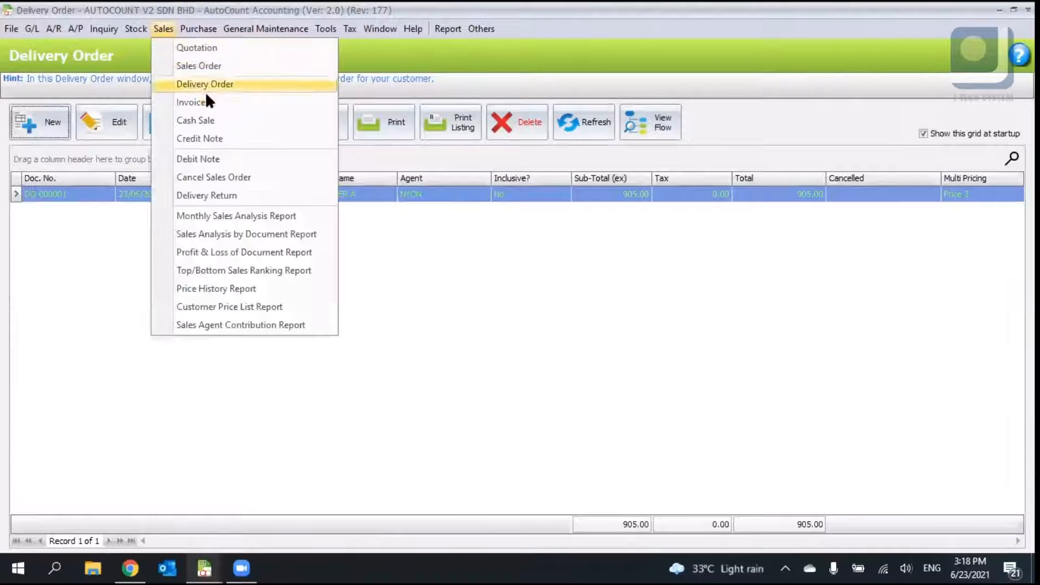
left_click(215, 107)
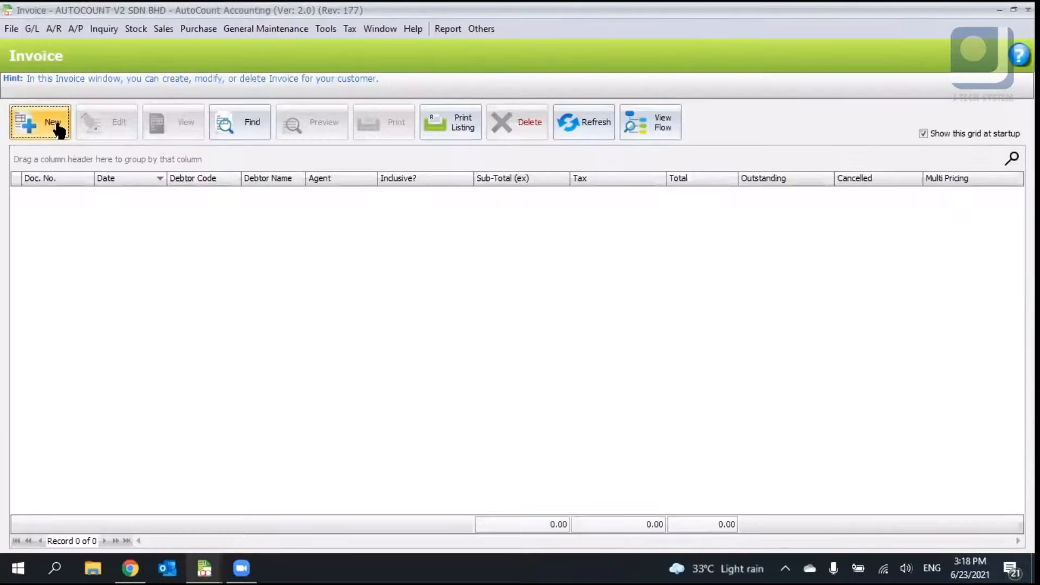
left_click(57, 124)
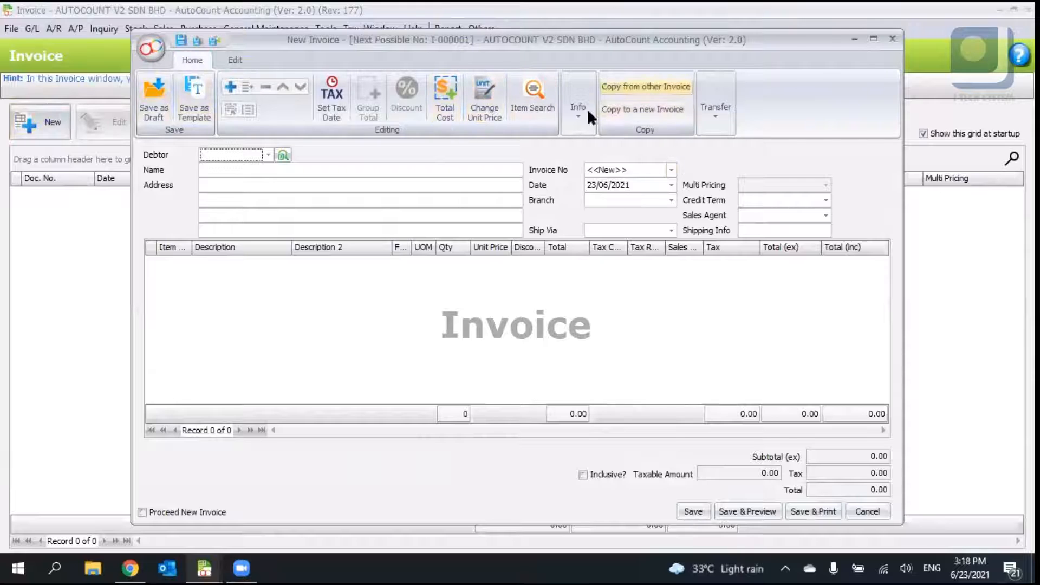
left_click(716, 111)
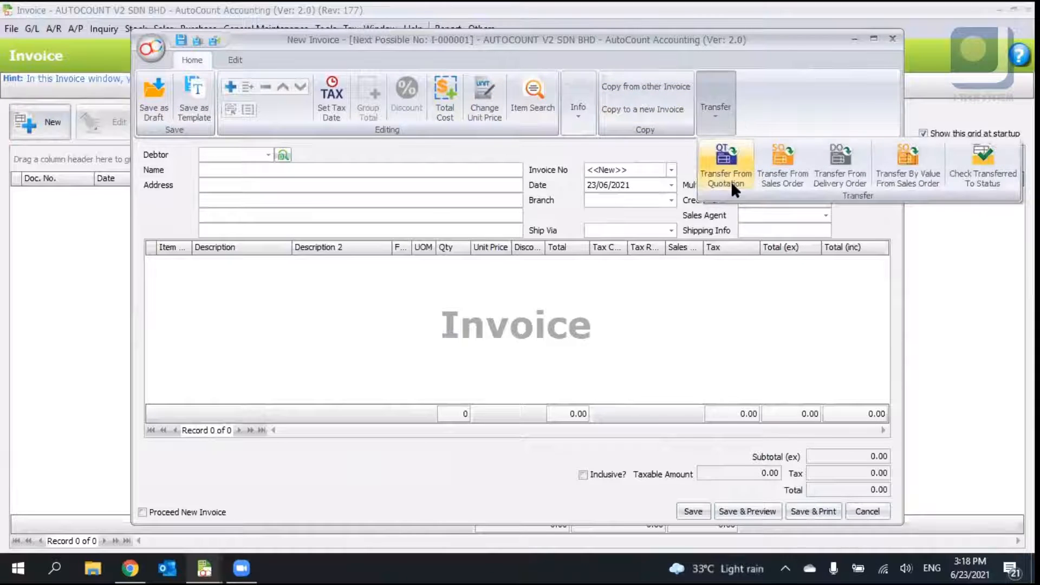
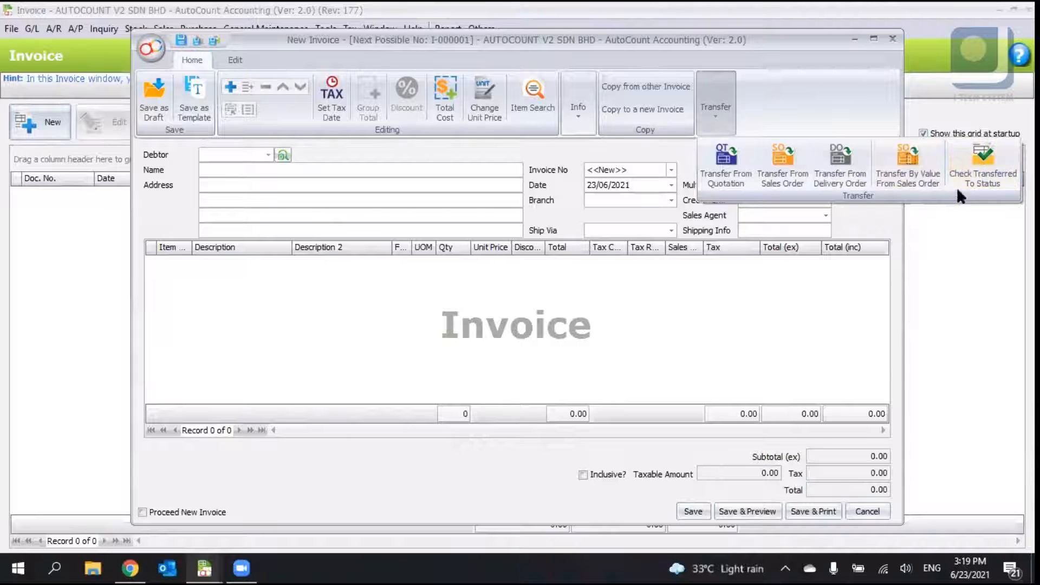
- Check the new invoice's transfer status, close the status window, and maximize the invoice window
left_click(979, 174)
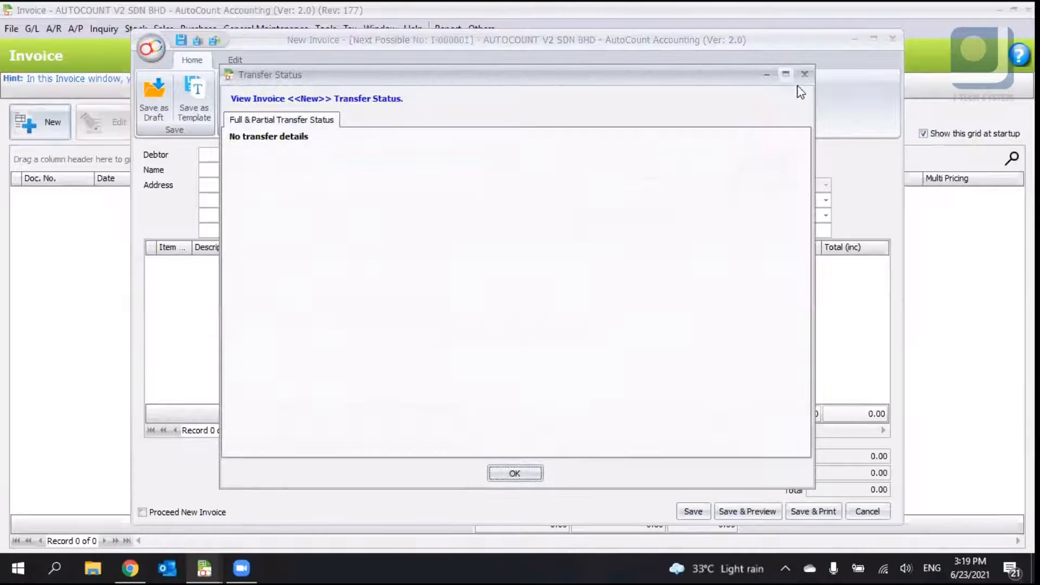
left_click(788, 74)
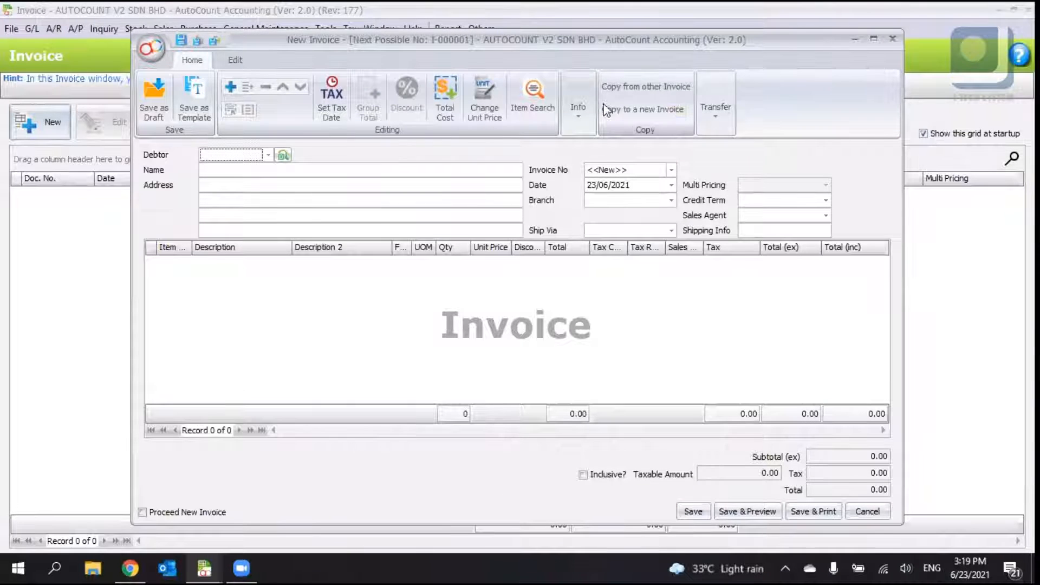
double_click(522, 46)
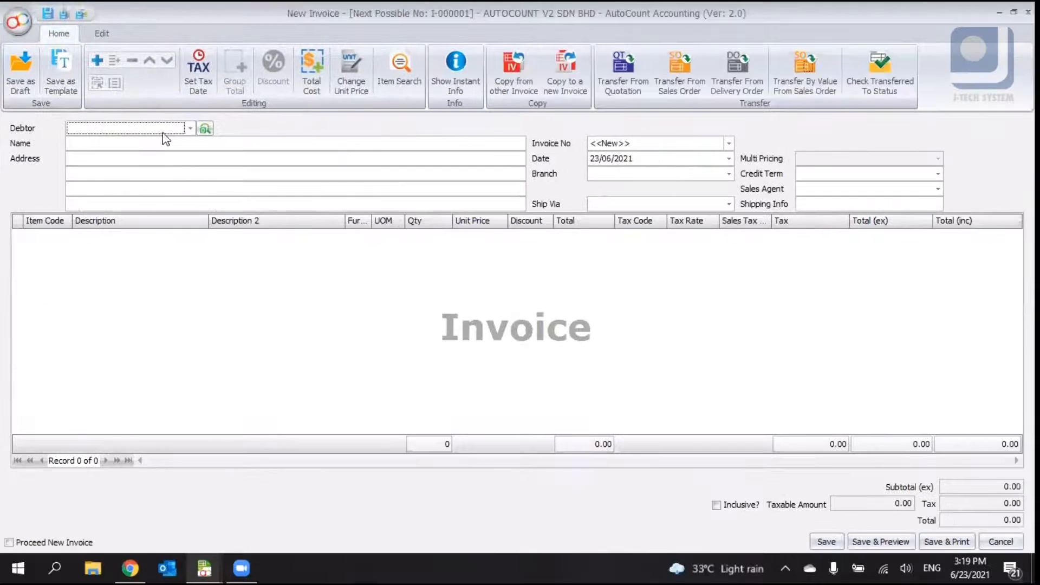
- Select debtor 300-A001 for the new invoice
left_click(190, 129)
left_click(208, 201)
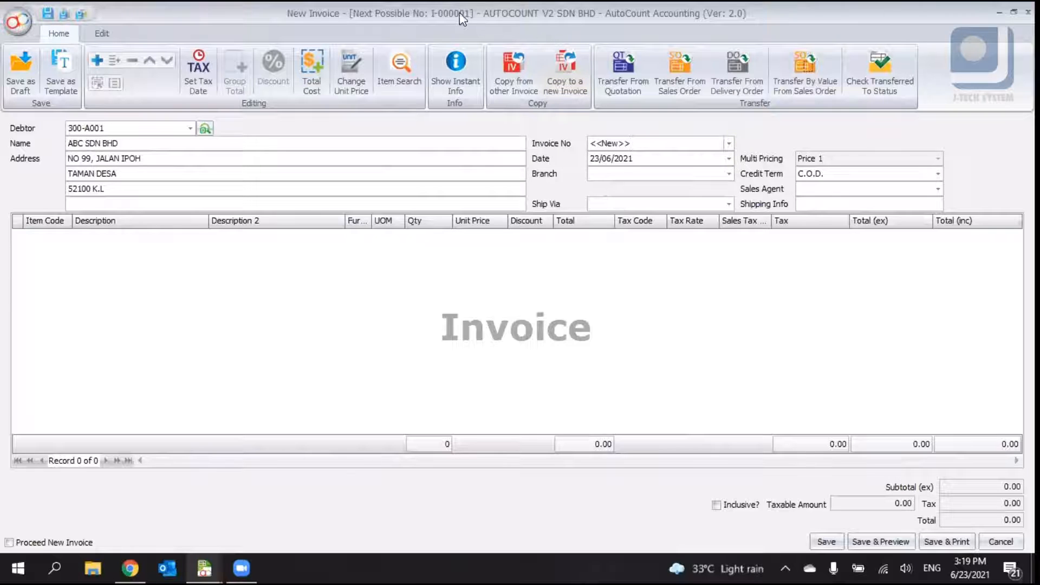
left_click(655, 159)
left_click(645, 171)
left_click(814, 169)
- Add a new blank detail line to the invoice grid
right_click(218, 285)
right_click(71, 259)
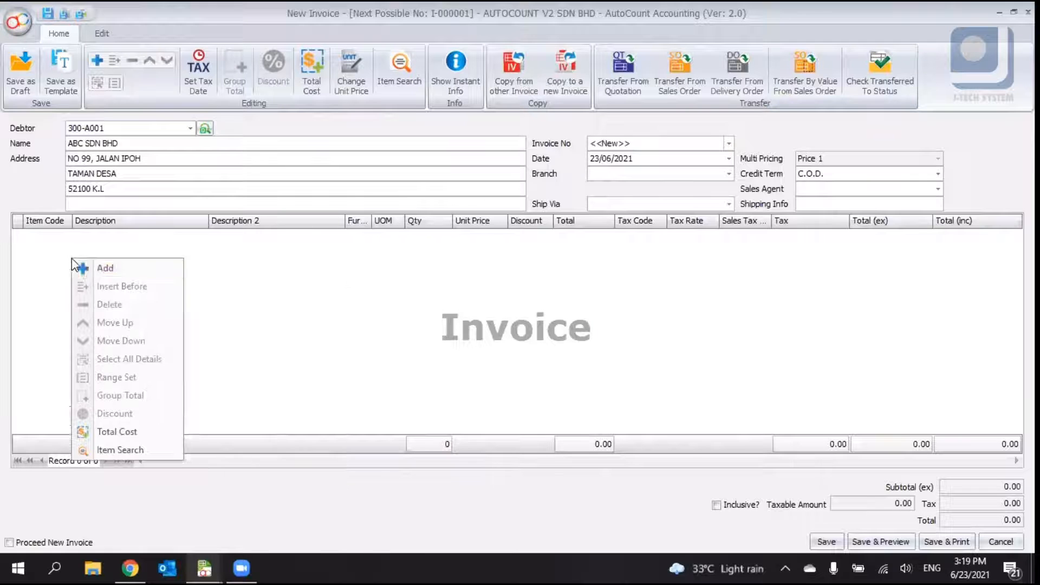
right_click(38, 241)
left_click(187, 260)
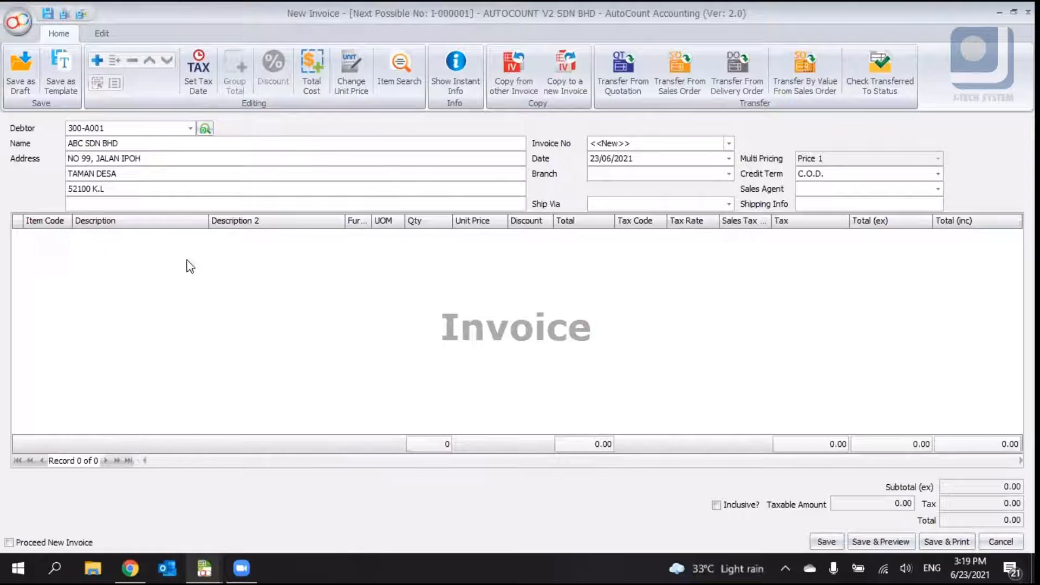
- Try unticking Post To Stock? among the invoice's posting options
left_click(100, 34)
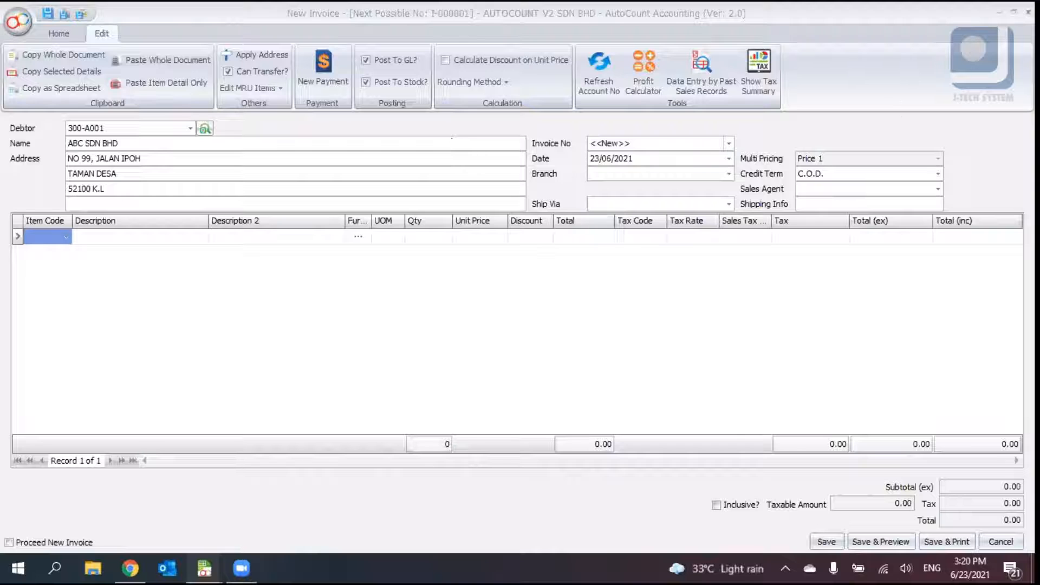
left_click(1028, 12)
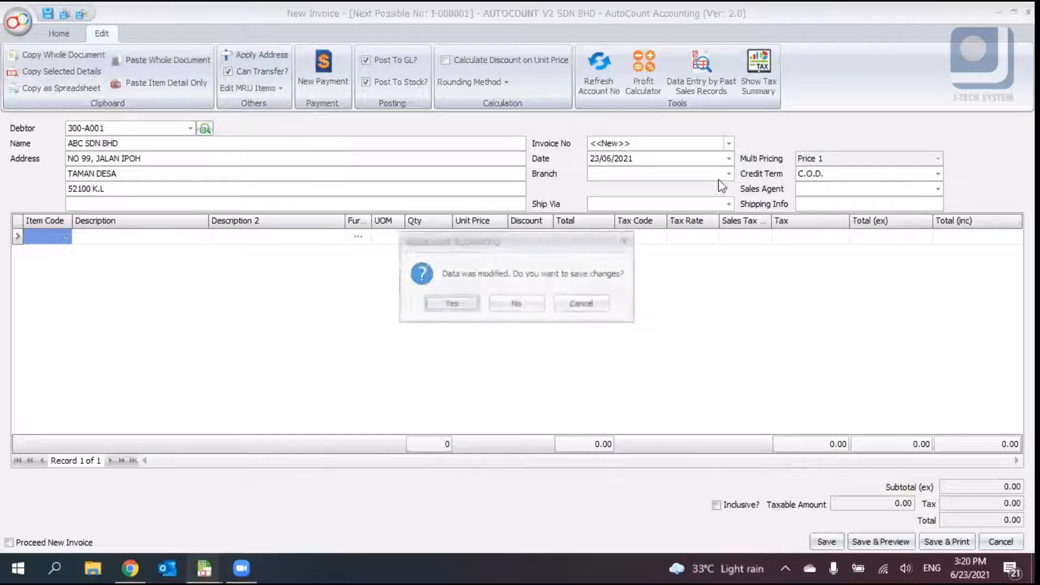
left_click(581, 304)
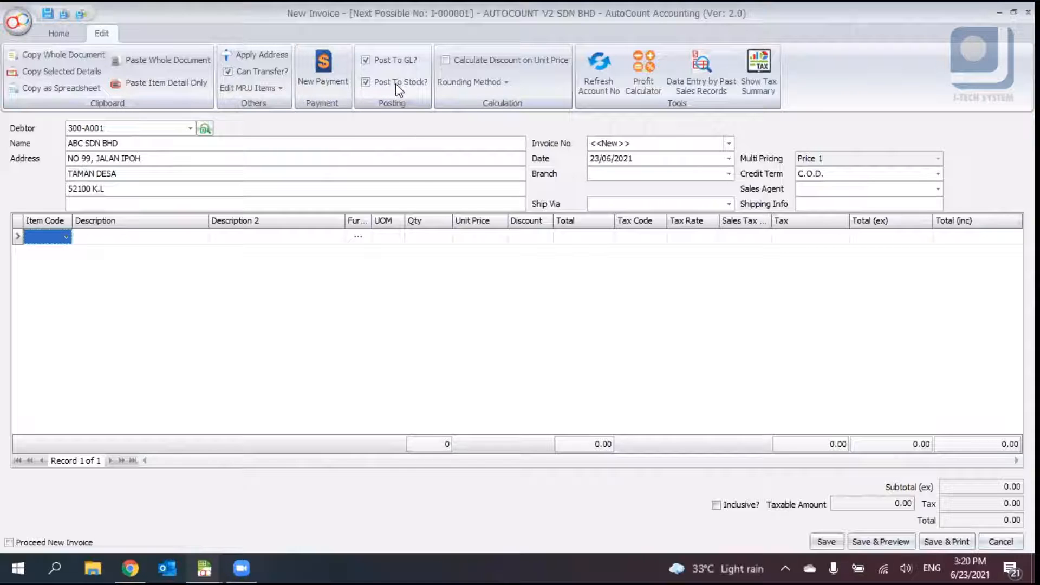
left_click(368, 83)
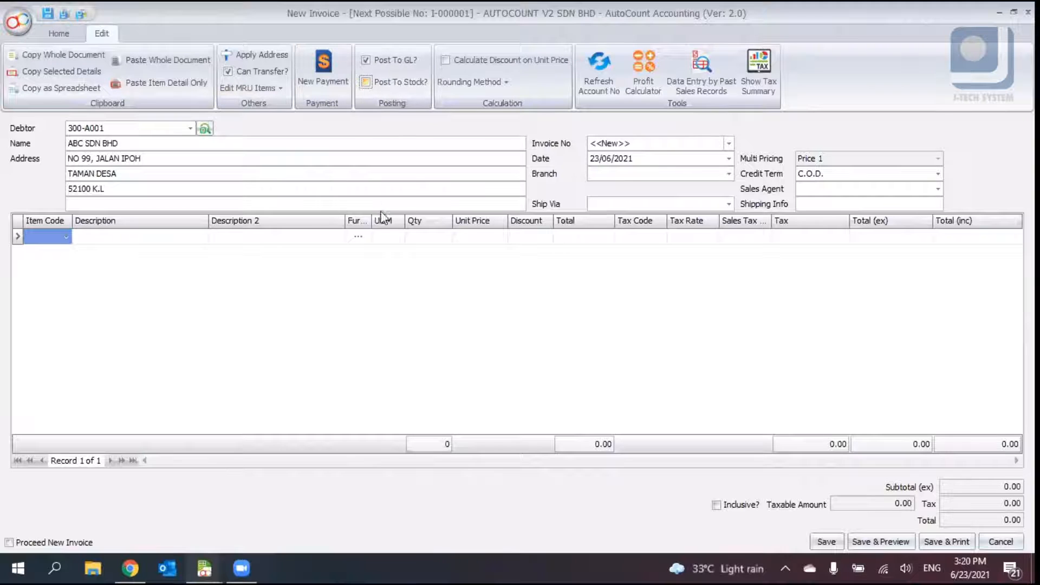
- Enter item 00001 LENOVO LAPTOP on the line with a unit price of 566
left_click(66, 237)
double_click(134, 305)
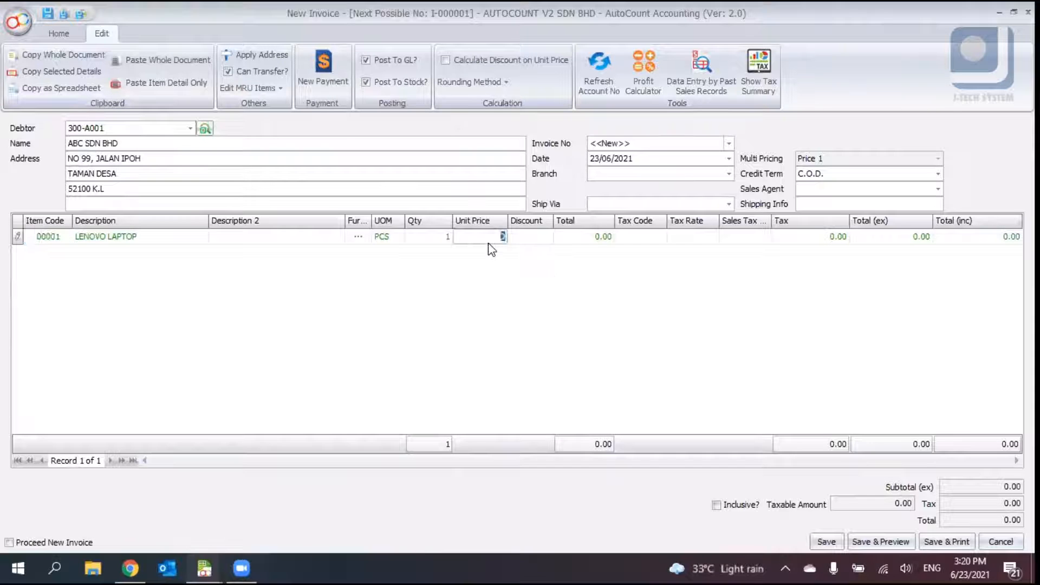
type("566")
key("Return")
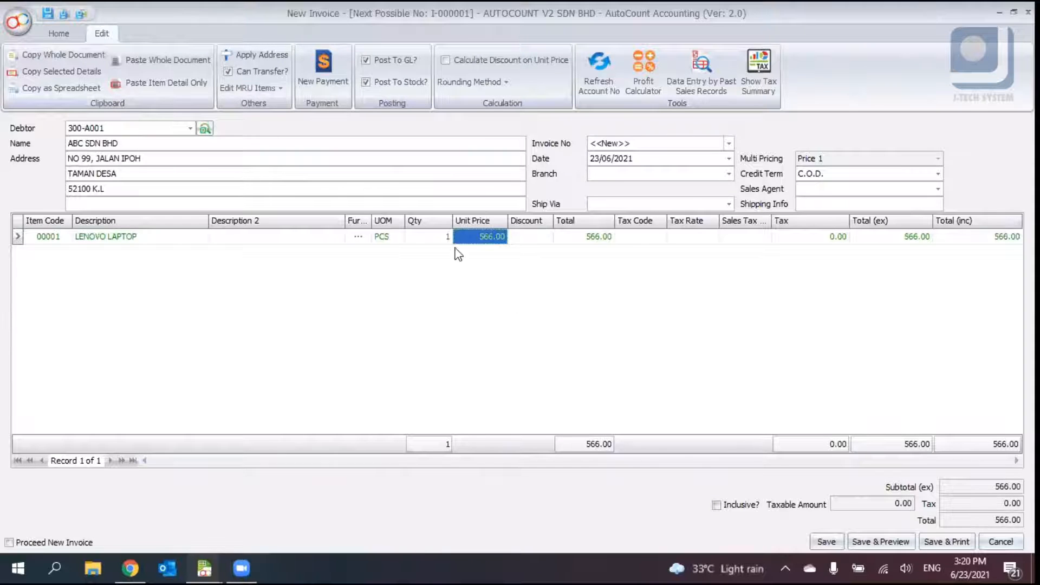
- Untick Post To Stock? for the invoice and save it
left_click(411, 80)
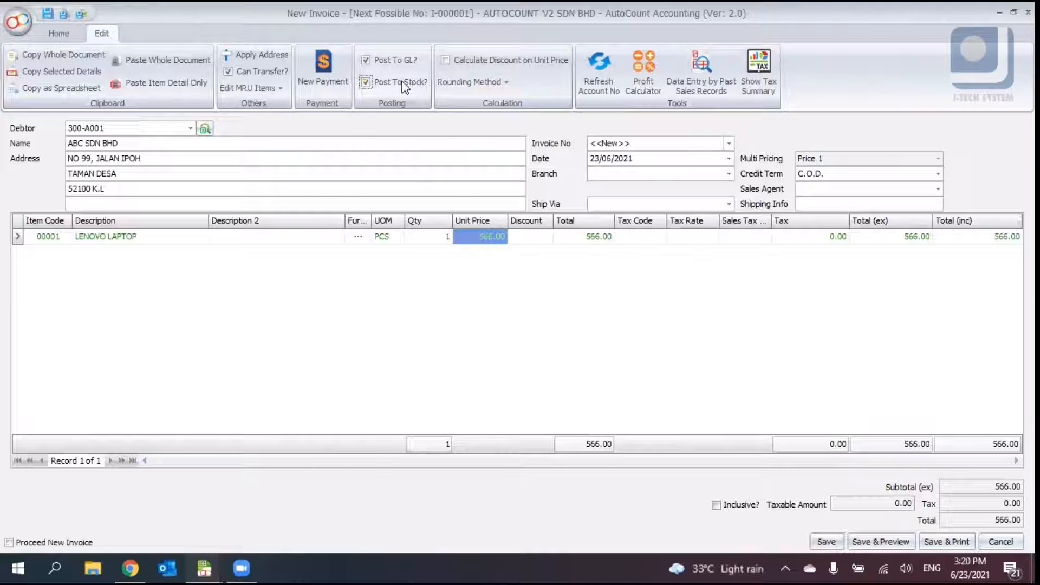
left_click(367, 82)
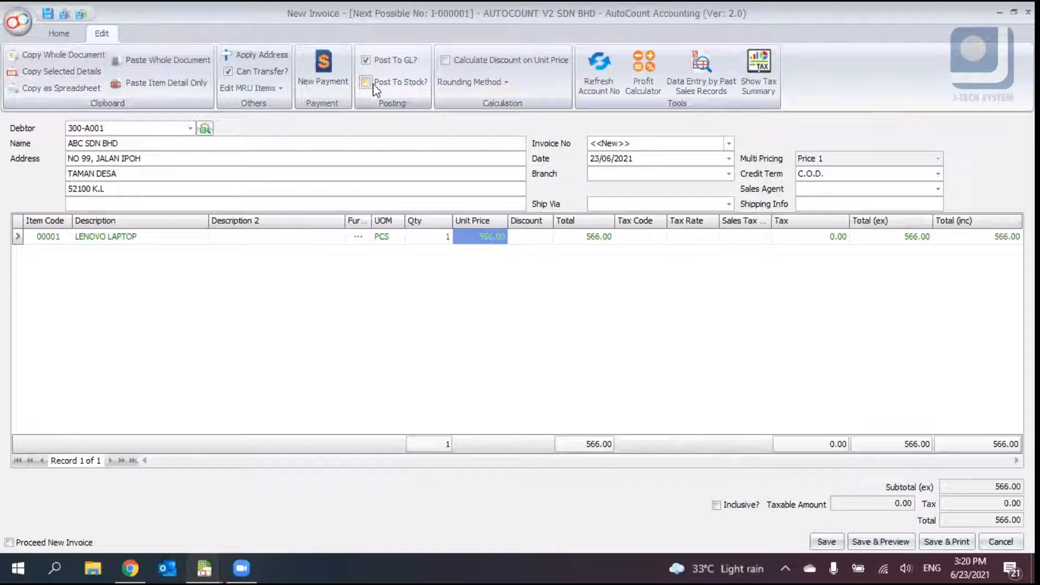
left_click(835, 543)
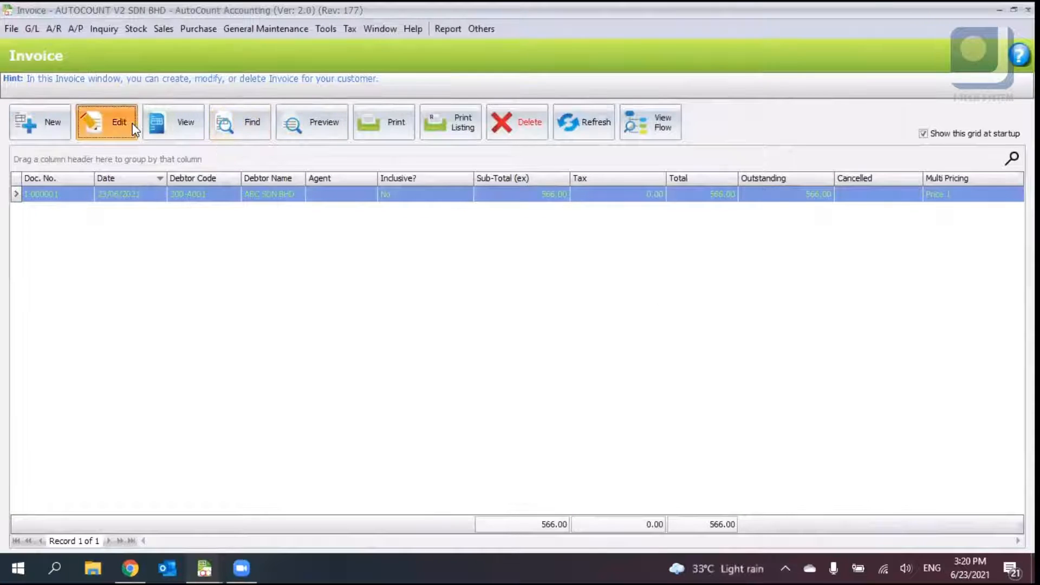
- Open invoice I-000001 for editing, toggle its Post To GL? and Post To Stock? options, and close without saving
left_click(134, 126)
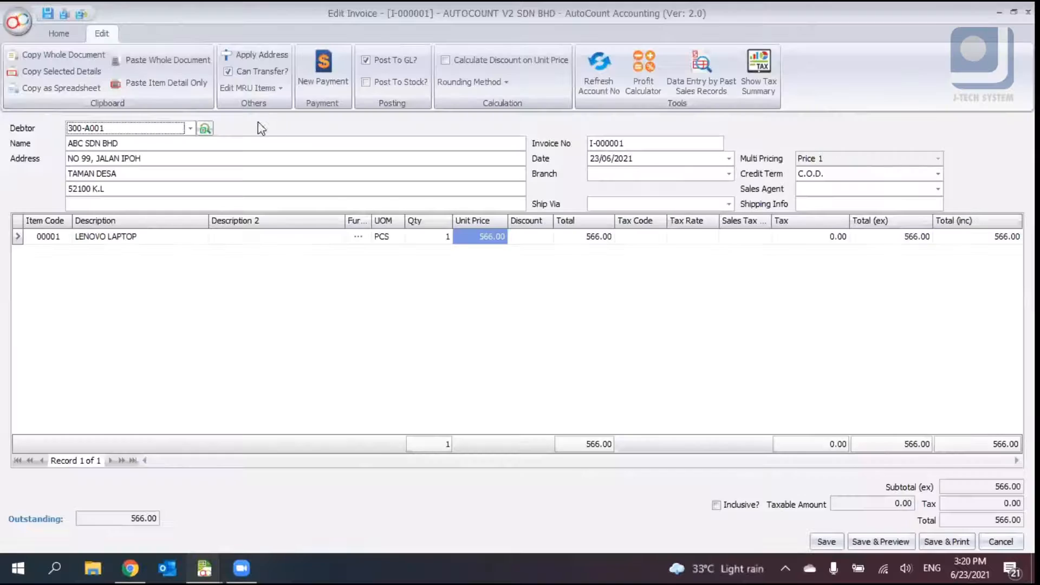
left_click(375, 86)
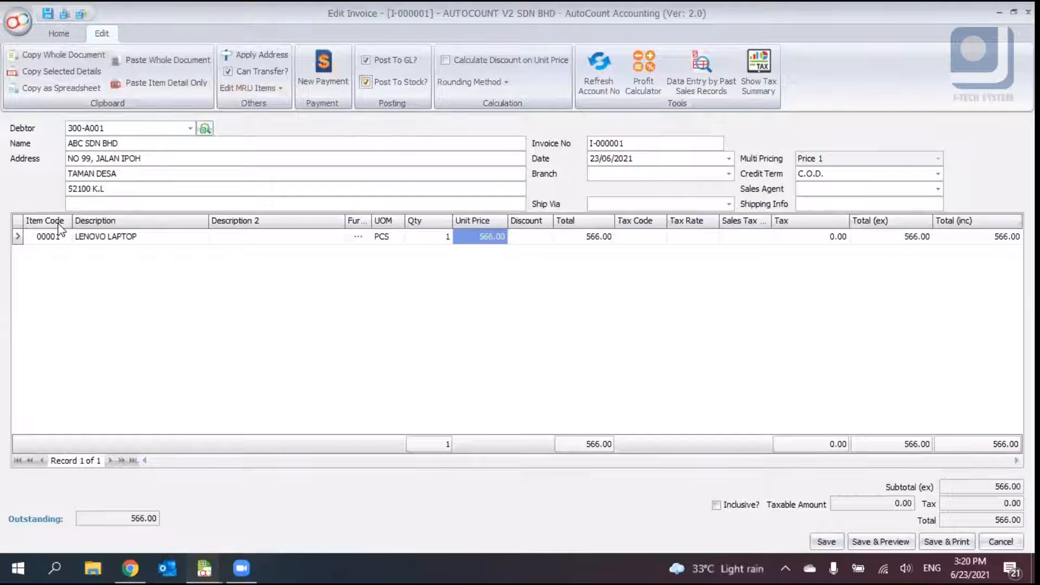
left_click(57, 238)
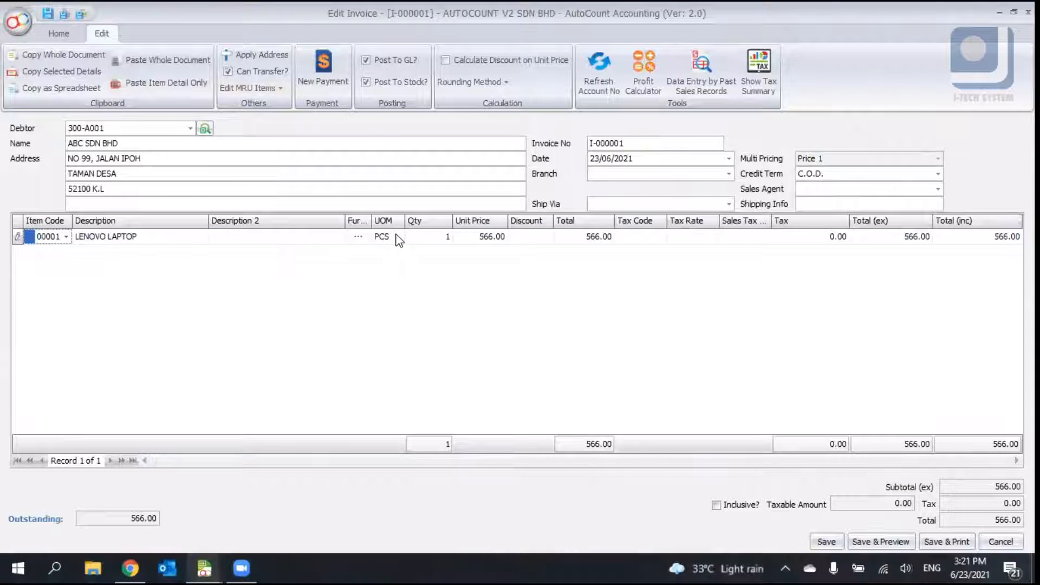
left_click(367, 82)
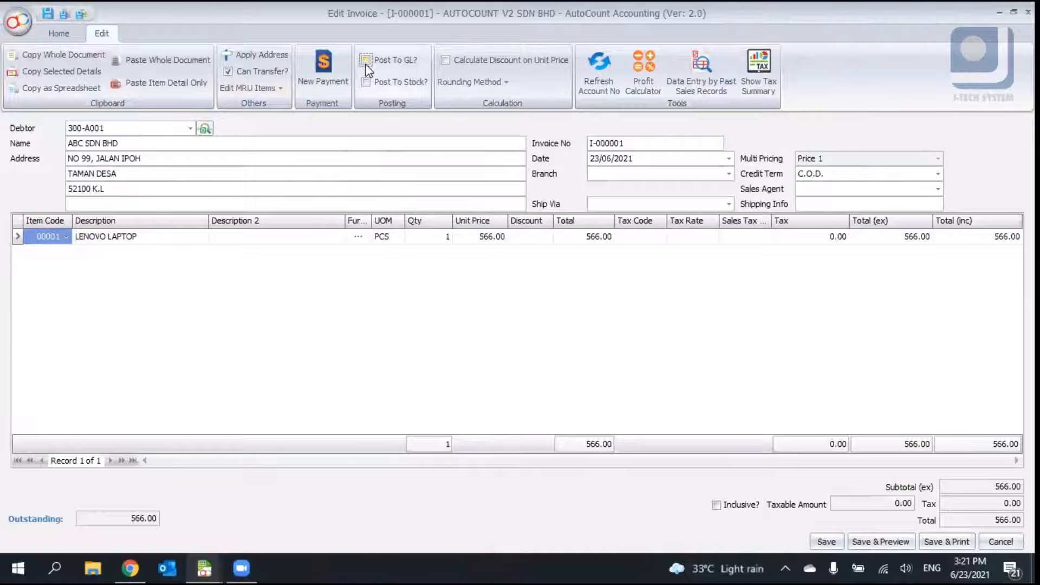
left_click(366, 60)
left_click(363, 82)
left_click(366, 60)
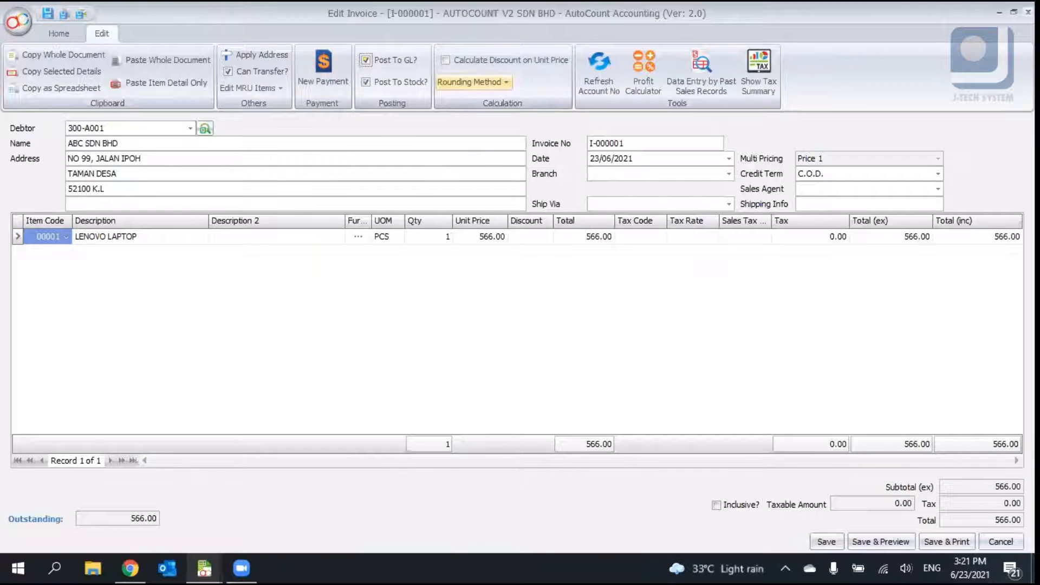
left_click(1028, 12)
left_click(516, 304)
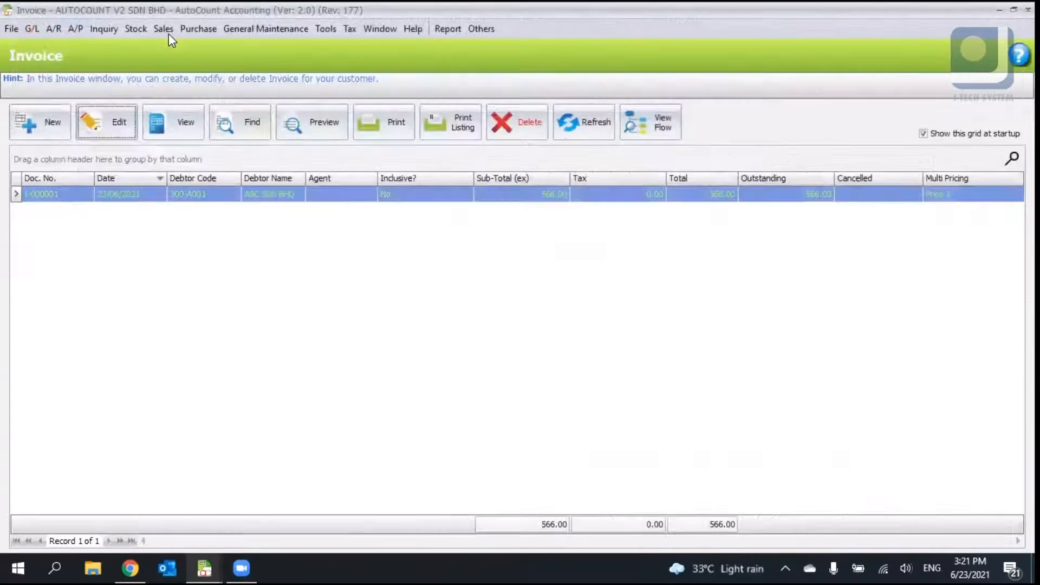
- Open delivery order DO-000001 for editing, view its posting options, and close it
left_click(168, 34)
left_click(202, 85)
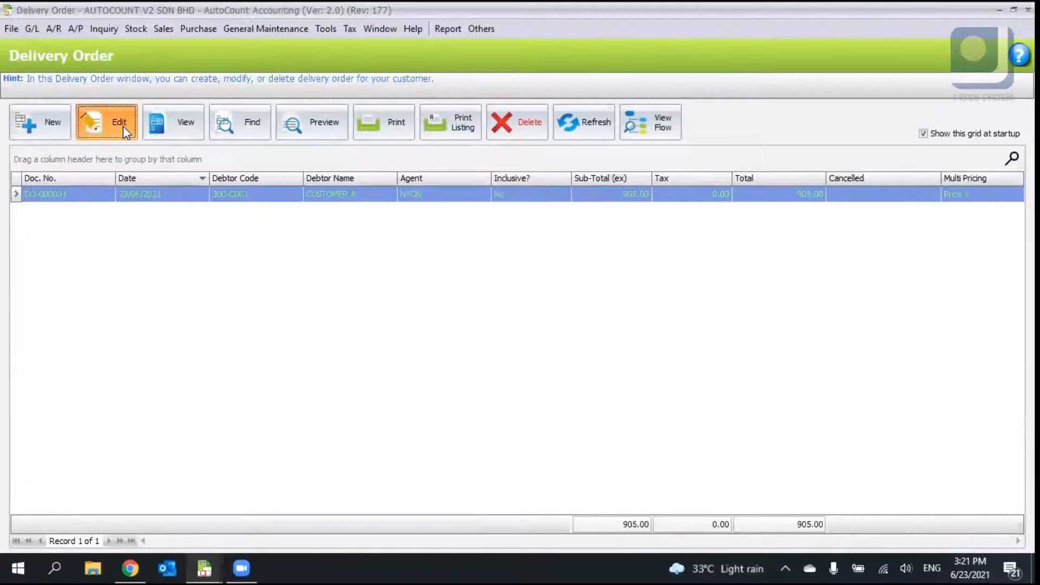
left_click(123, 126)
left_click(103, 34)
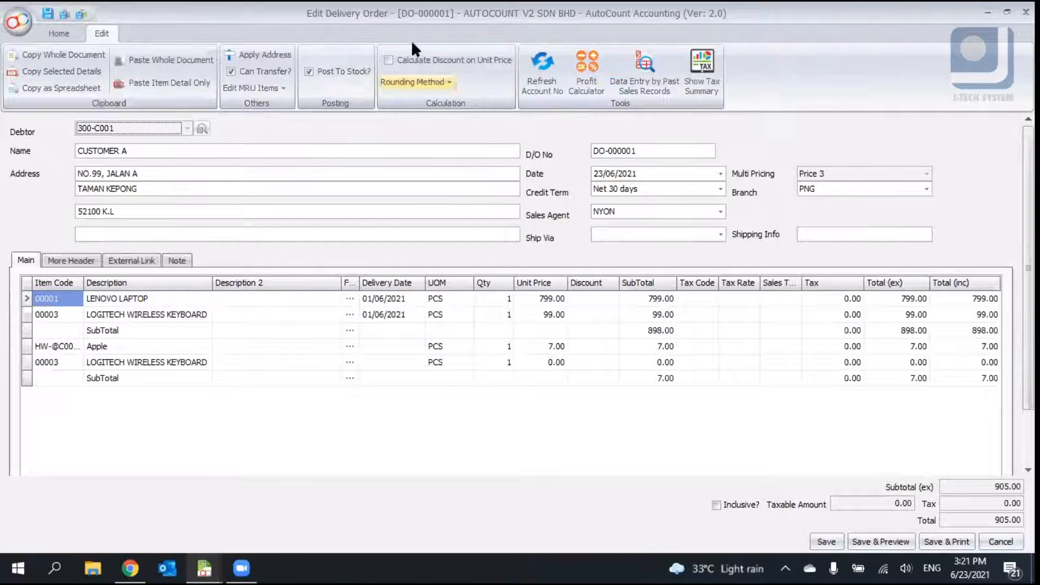
left_click(1026, 12)
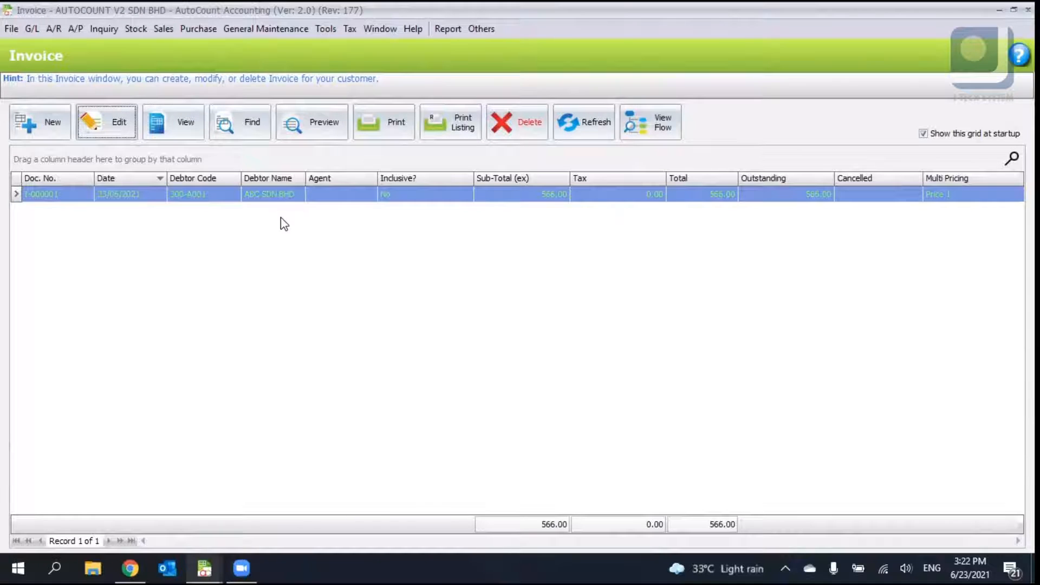
- Open the Credit Note list and start a new credit note
left_click(166, 26)
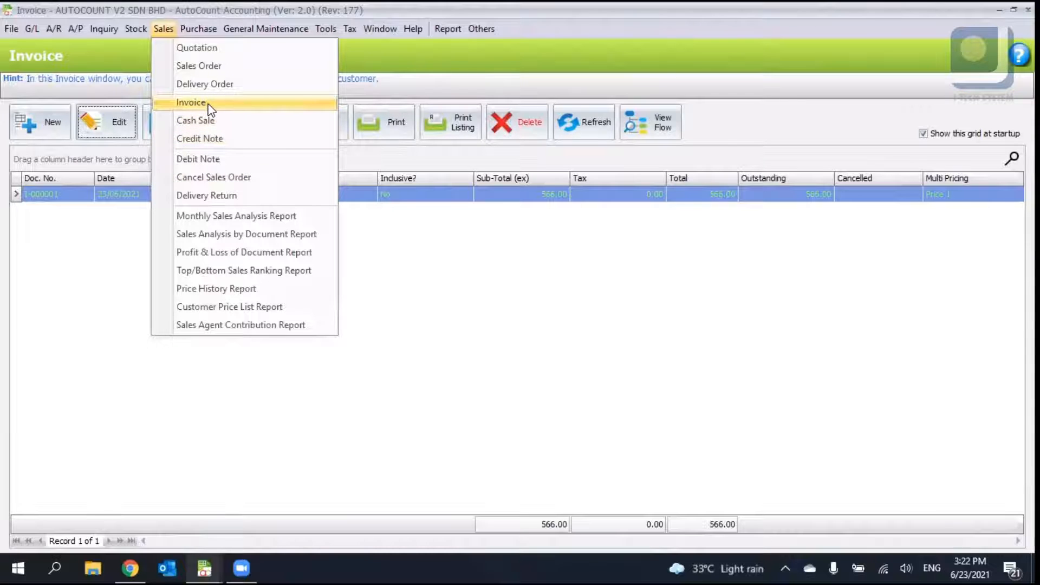
left_click(246, 147)
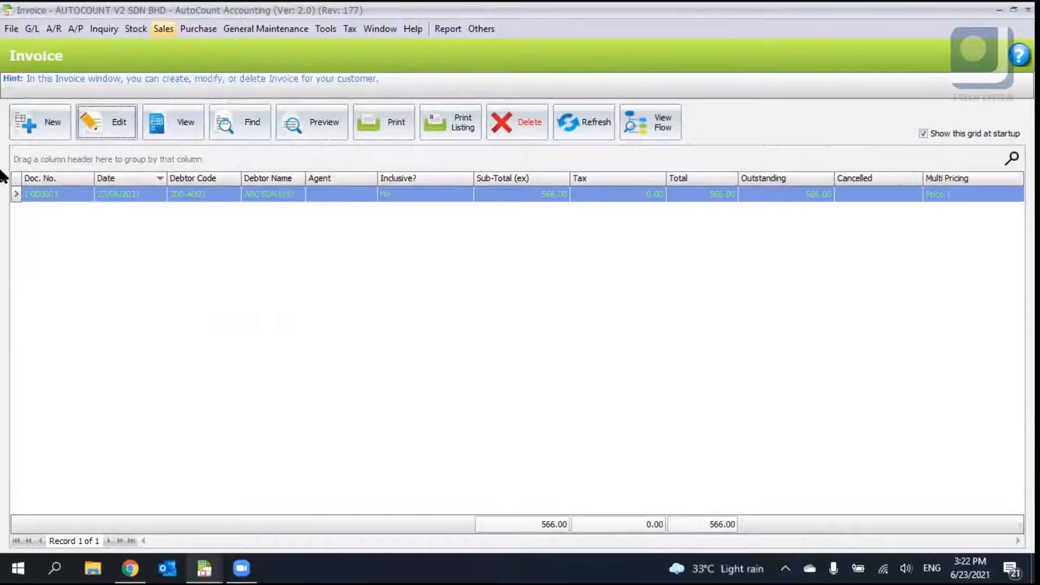
left_click(40, 134)
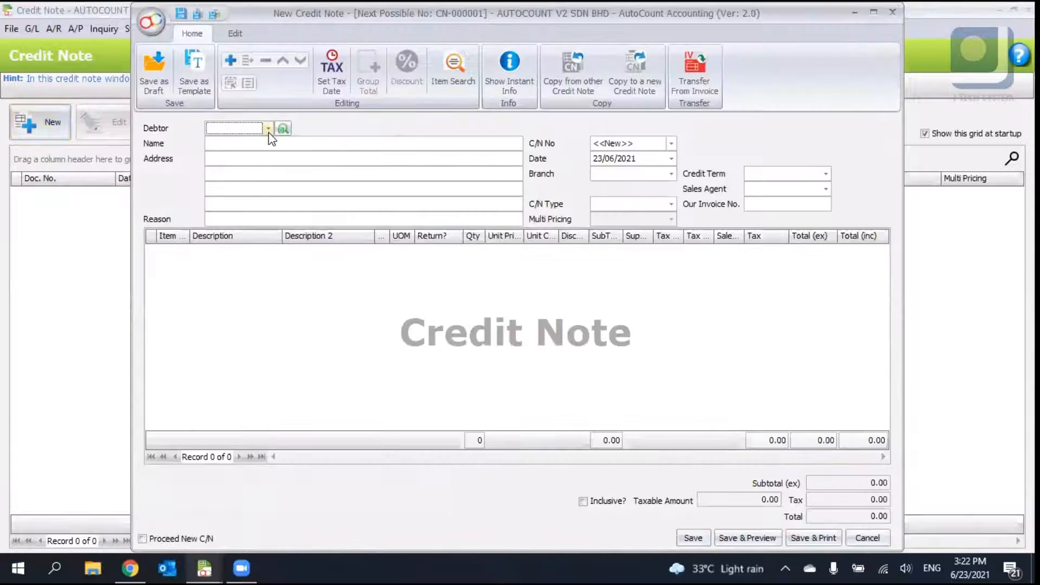
left_click(268, 130)
left_click(557, 111)
left_click(695, 82)
left_click(504, 302)
- Select debtor 300-C001, open Transfer From Invoice, view both transfer tabs, and close the transfer window
left_click(268, 129)
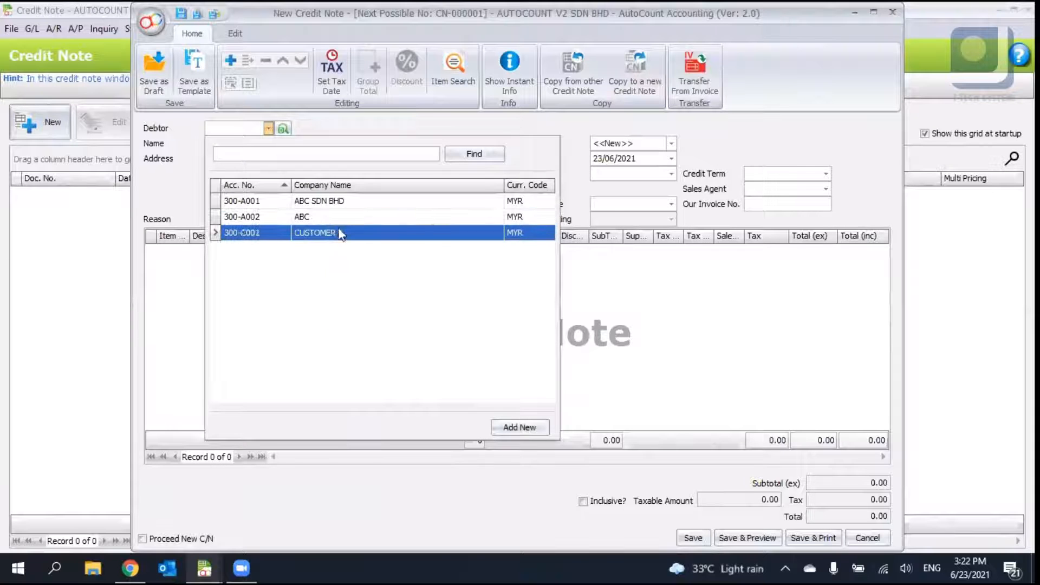
left_click(332, 232)
left_click(702, 80)
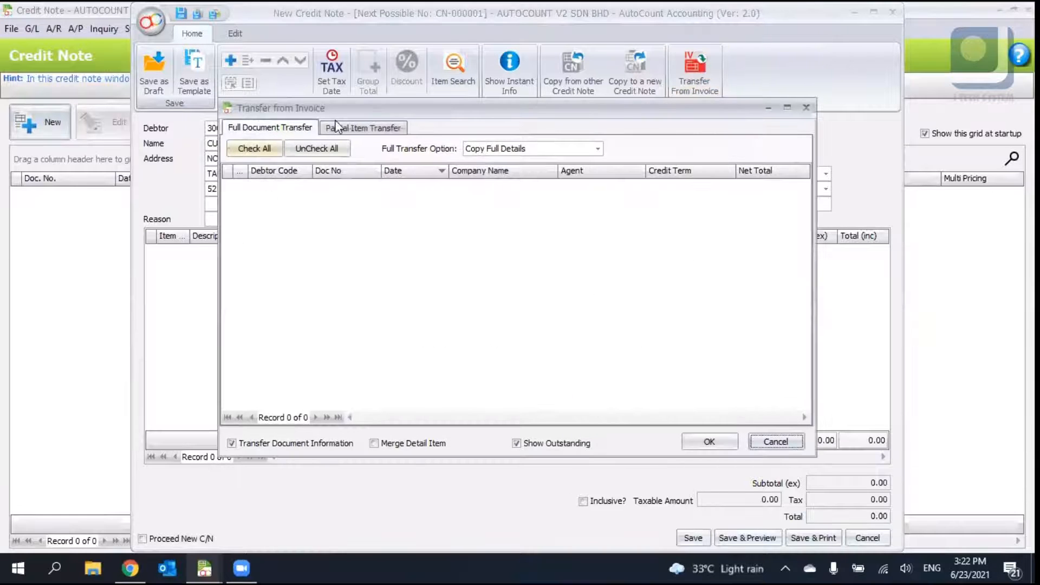
left_click(340, 131)
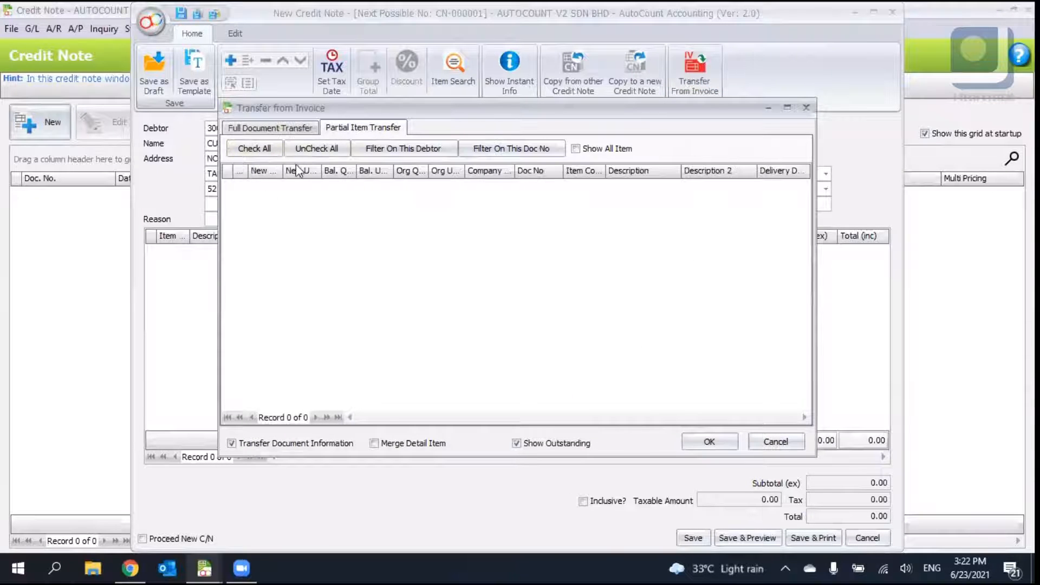
left_click(807, 109)
- Select debtor 300-A001 and transfer the LENOVO LAPTOP line of invoice I-000001 into the credit note
left_click(267, 130)
left_click(255, 200)
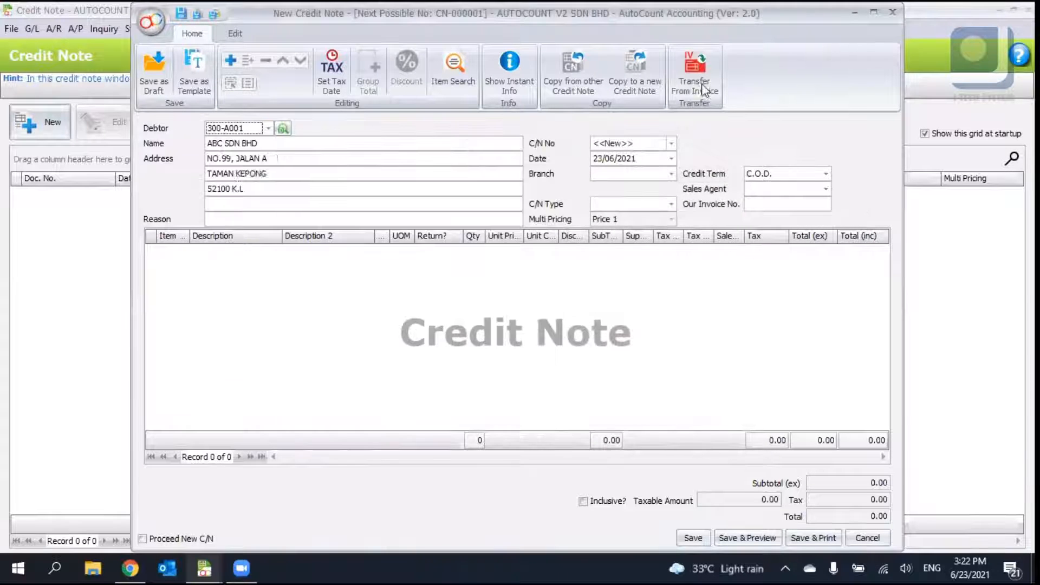
left_click(696, 71)
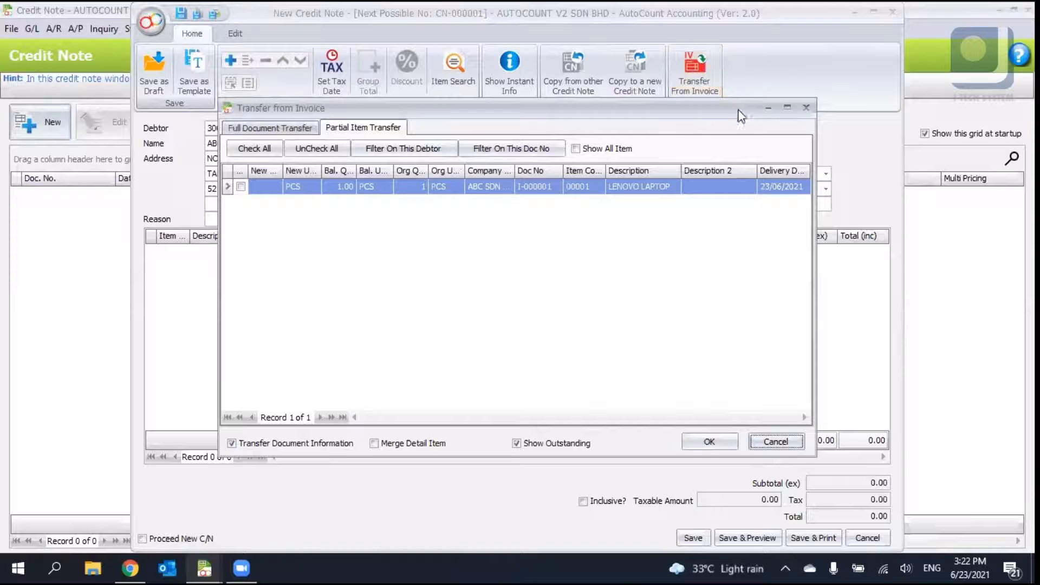
left_click(250, 129)
left_click(240, 187)
left_click(726, 437)
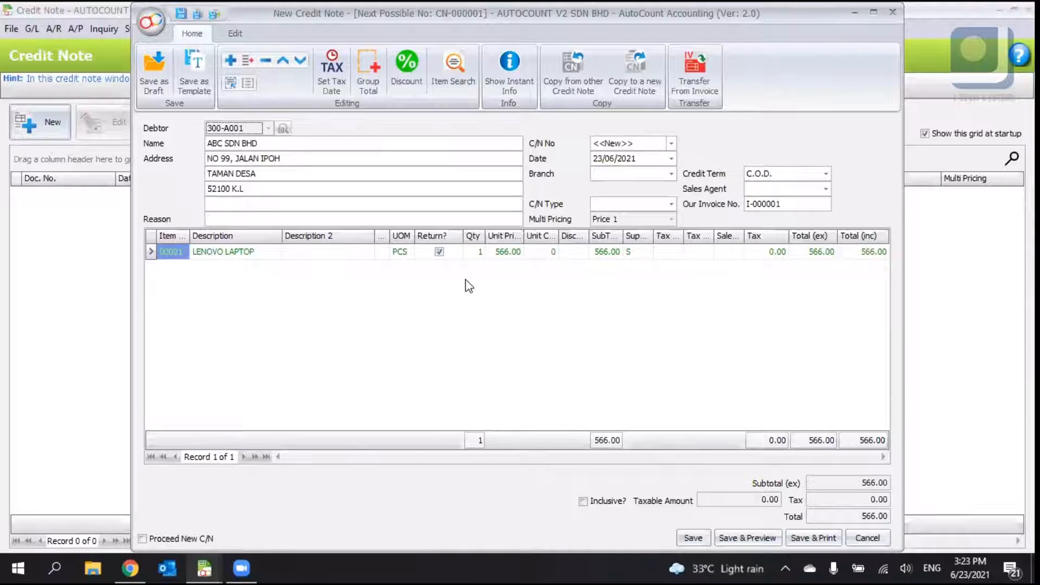
- Untick Return? on the credit note line, cancel the credit note without saving, and close its window
left_click(443, 256)
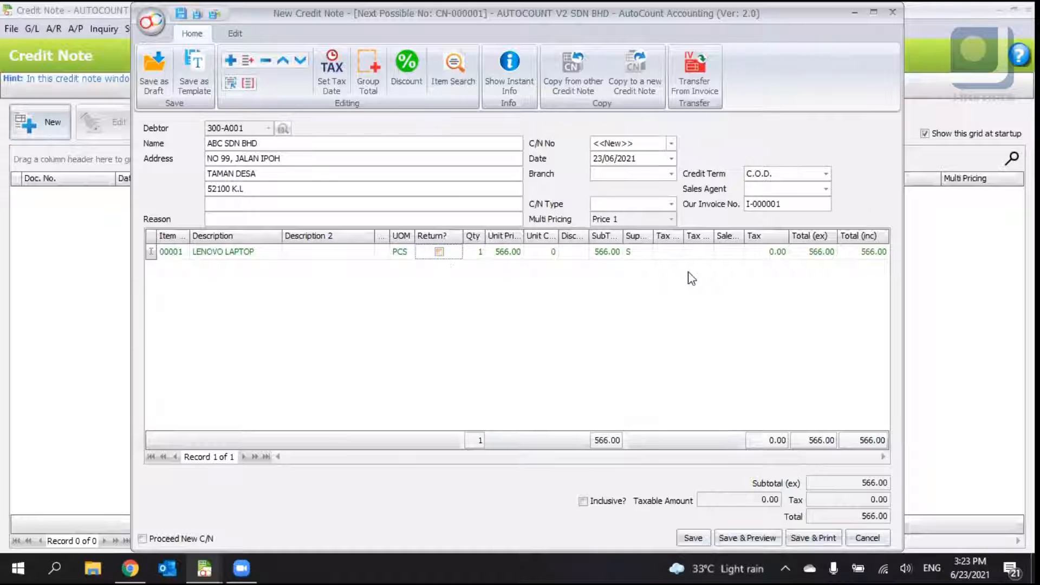
left_click(867, 538)
left_click(528, 303)
left_click(1027, 9)
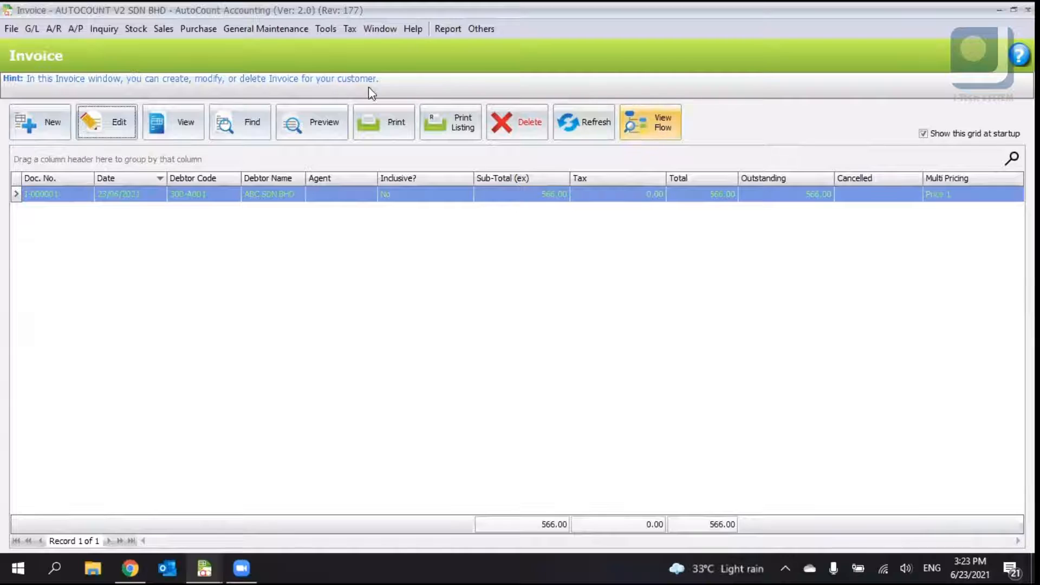
- View the document flow of invoice I-000001 and close it
left_click(655, 127)
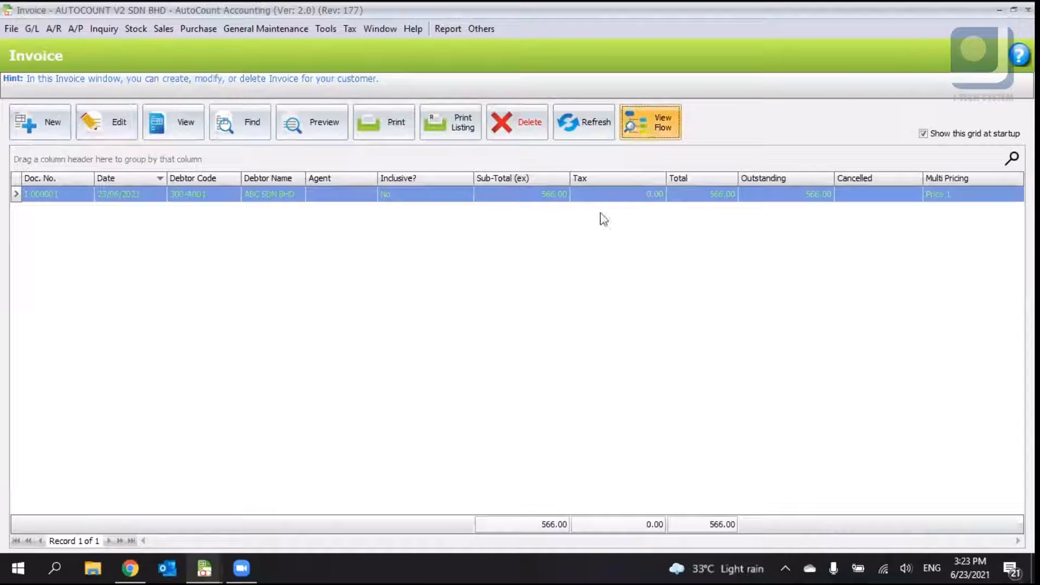
left_click(793, 447)
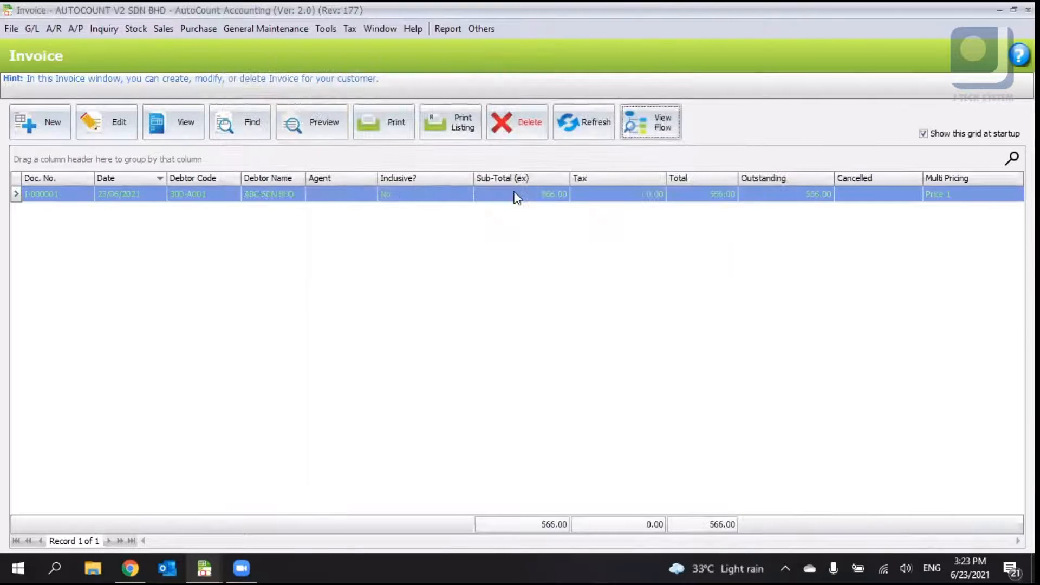
left_click(653, 123)
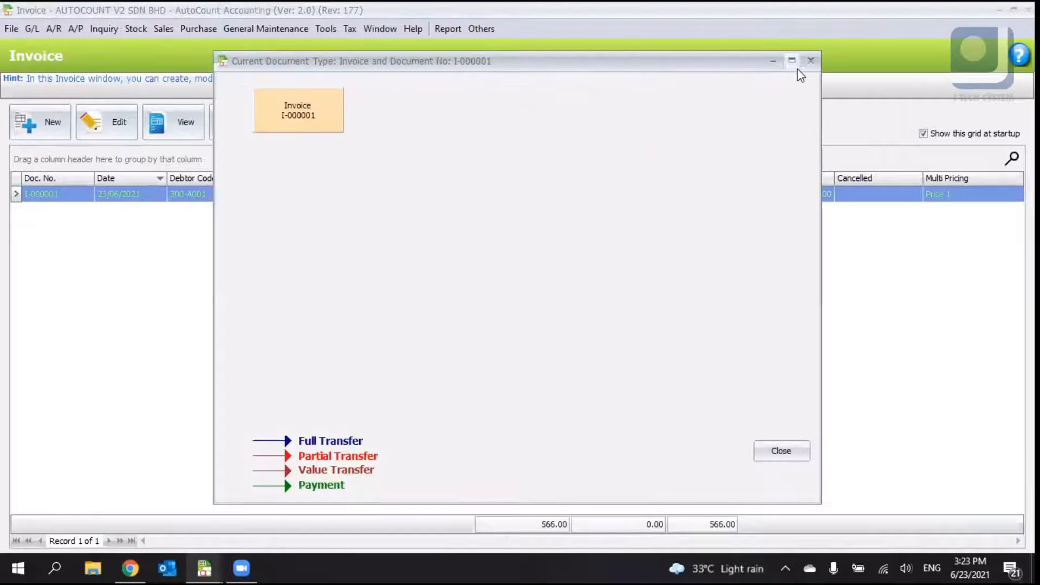
left_click(810, 61)
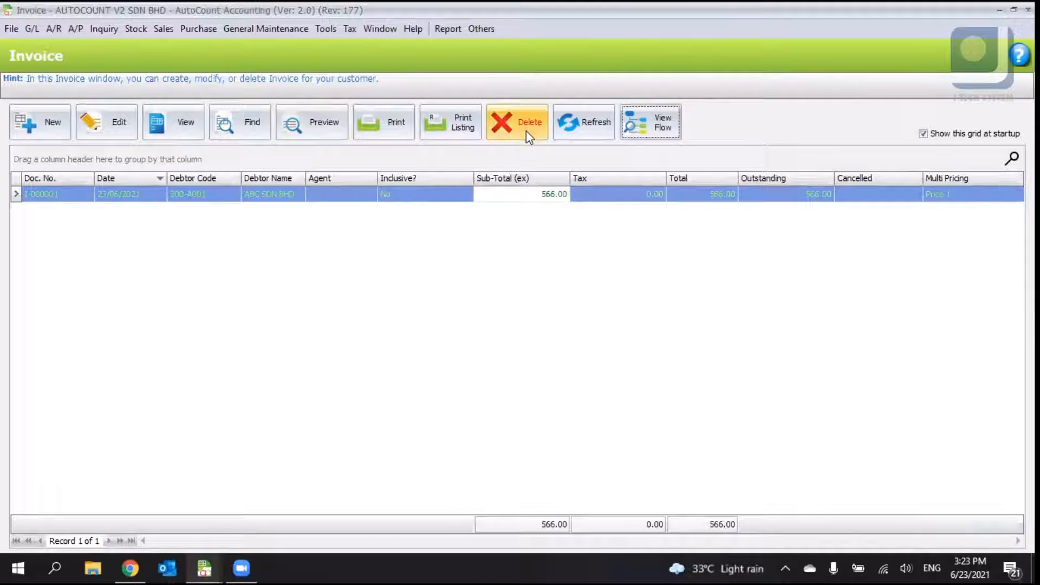
- Delete invoice I-000001, confirming the deletion
left_click(525, 124)
left_click(484, 303)
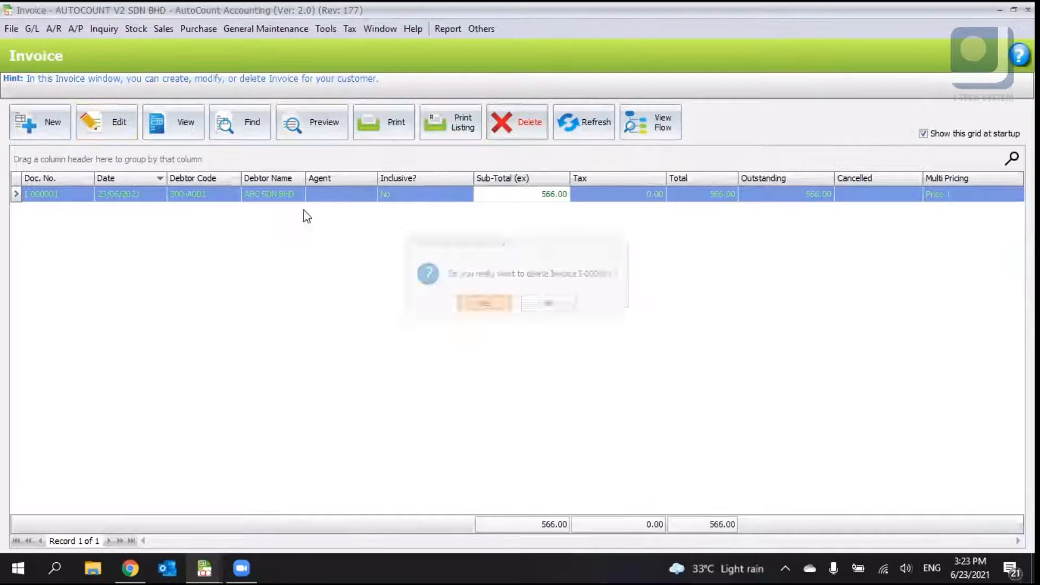
left_click(528, 298)
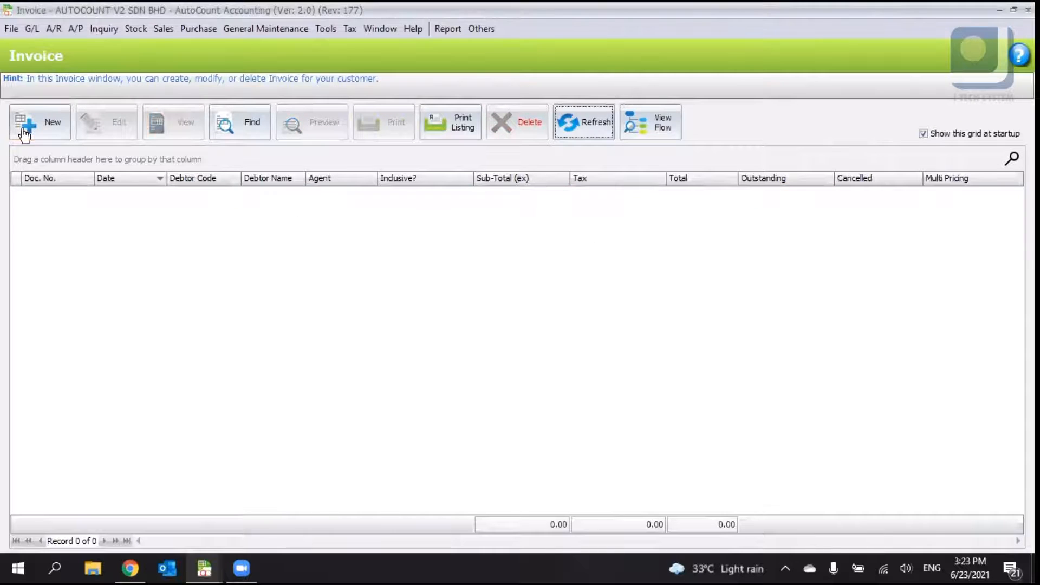
- Create a new invoice by fully transferring delivery order DO-000001 and save it
left_click(24, 130)
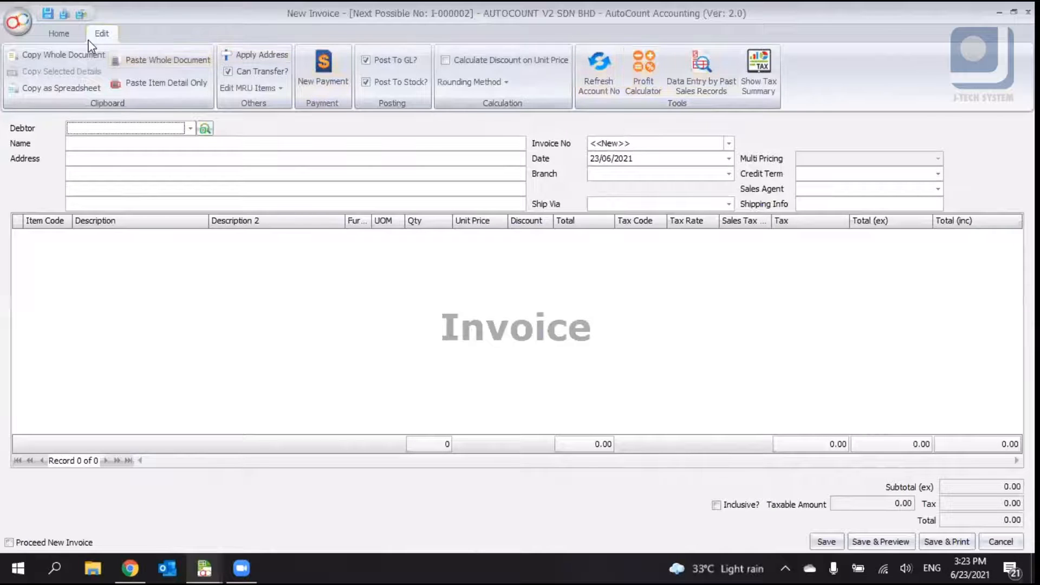
left_click(58, 33)
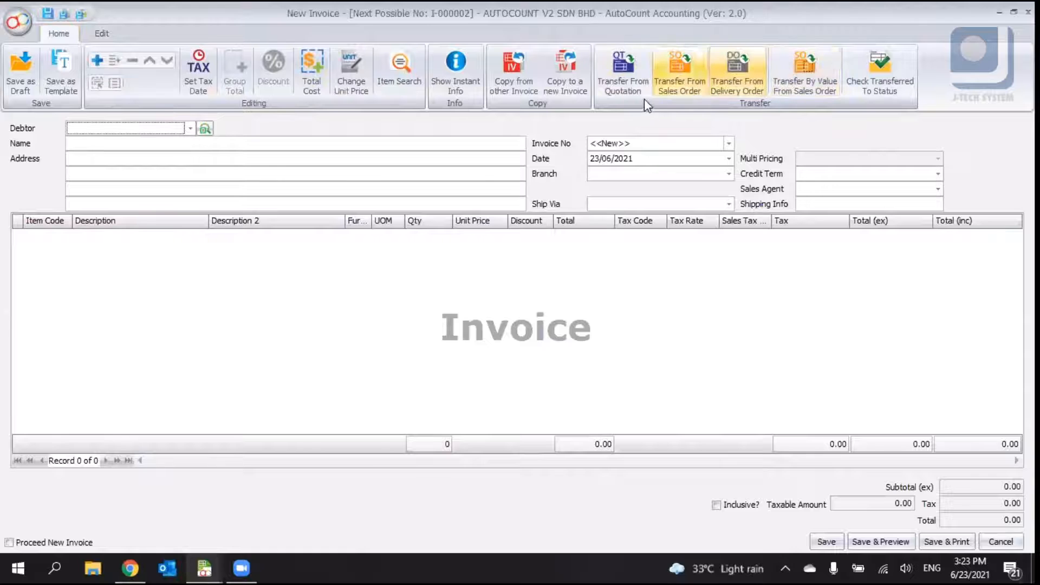
left_click(745, 86)
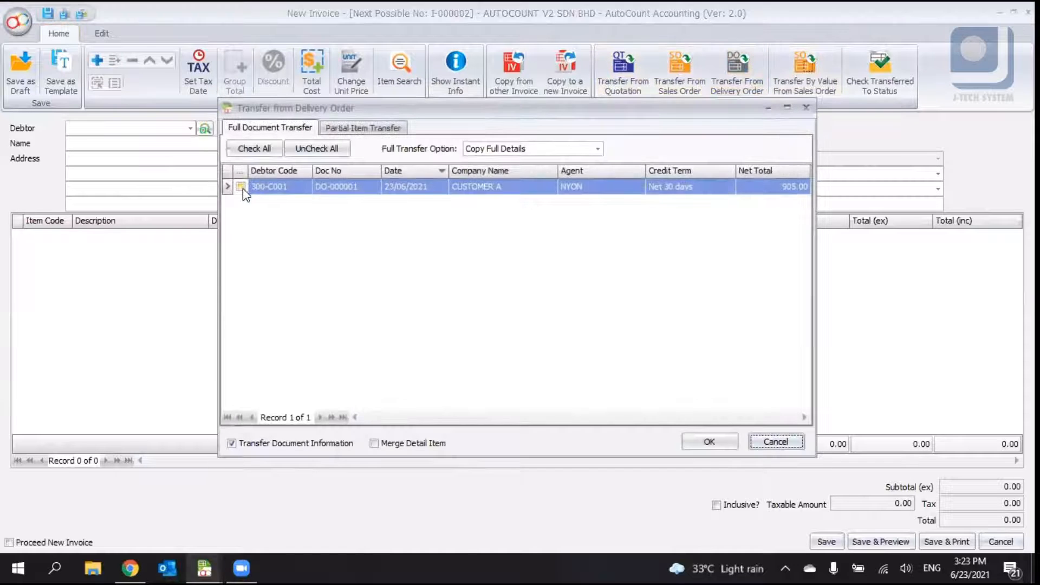
left_click(240, 186)
left_click(709, 442)
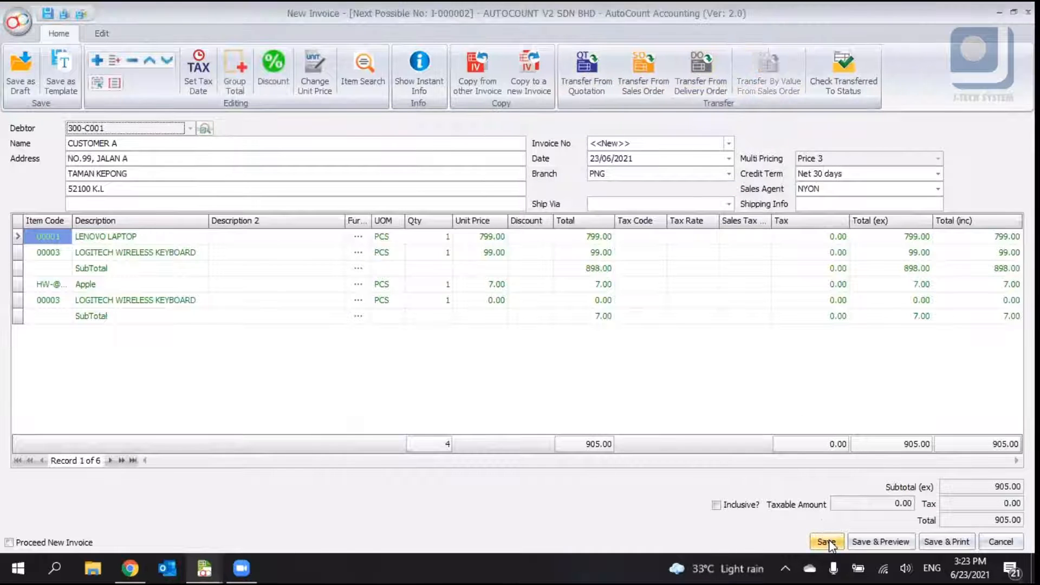
left_click(826, 541)
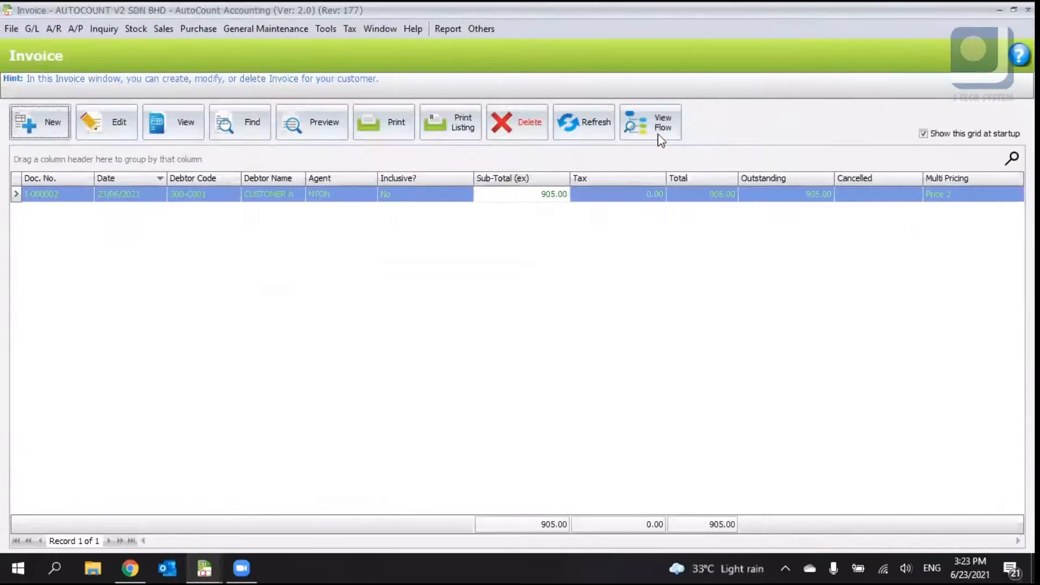
- View the new invoice's document flow and close it
left_click(659, 136)
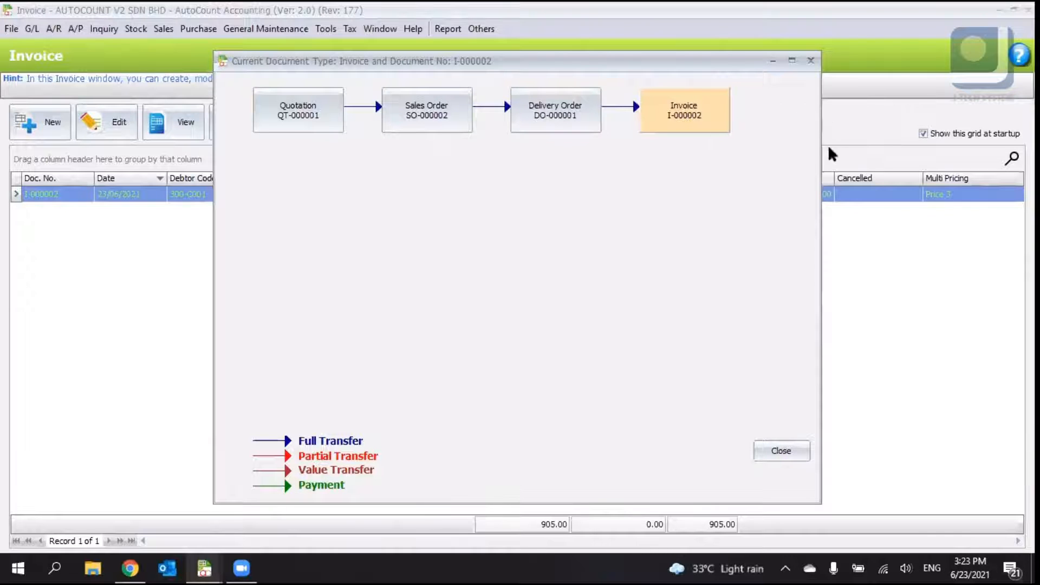
left_click(781, 450)
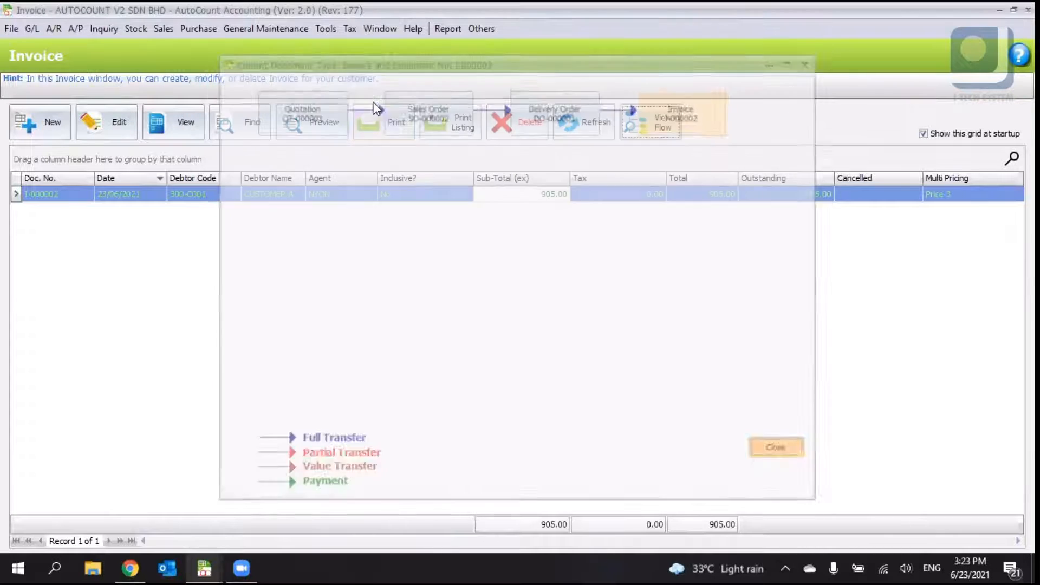
- Open Cancel Sales Order, start a new cancellation and select debtor 300-A002
left_click(163, 29)
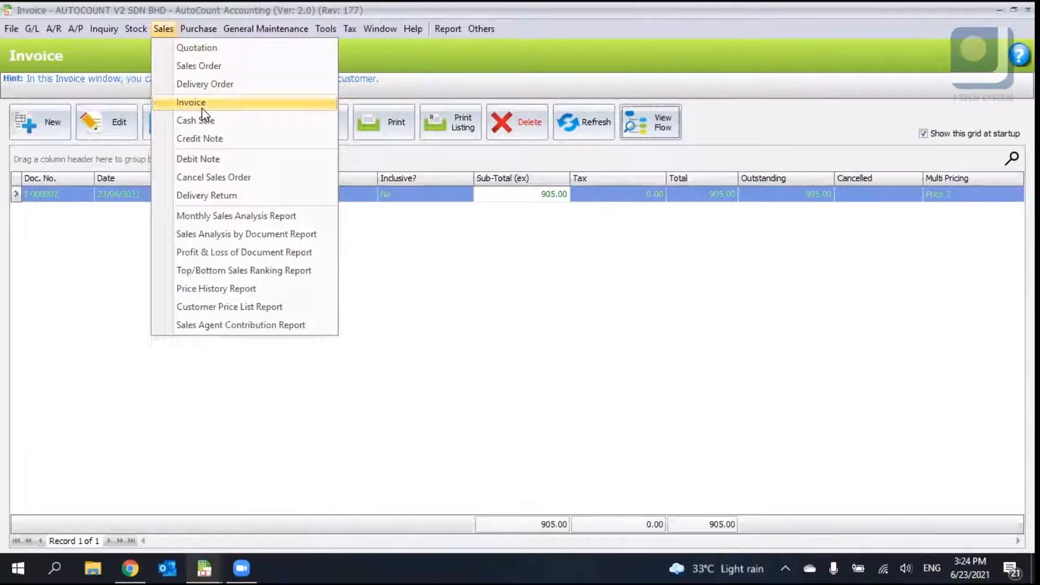
left_click(226, 181)
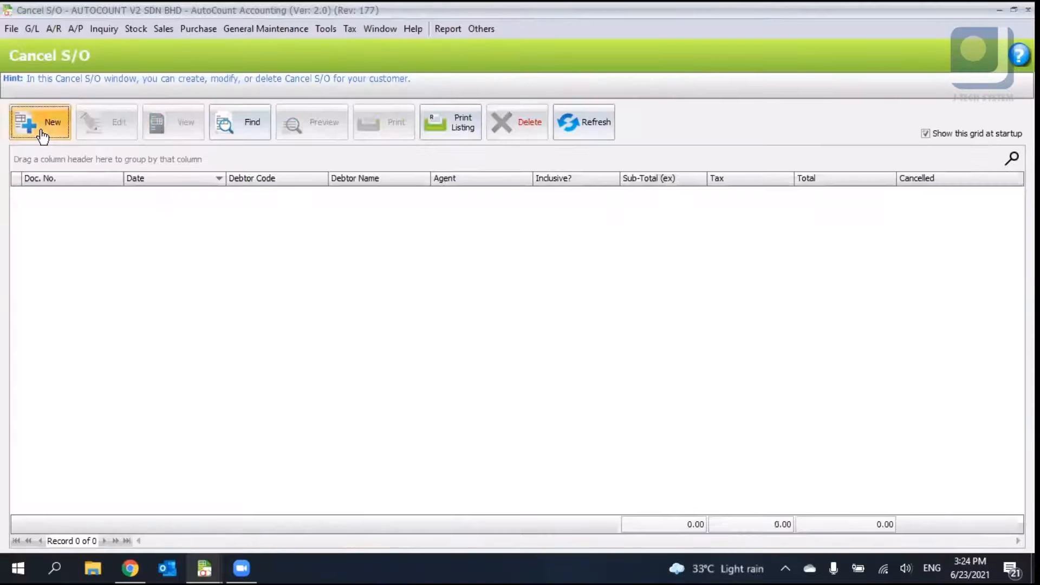
left_click(42, 134)
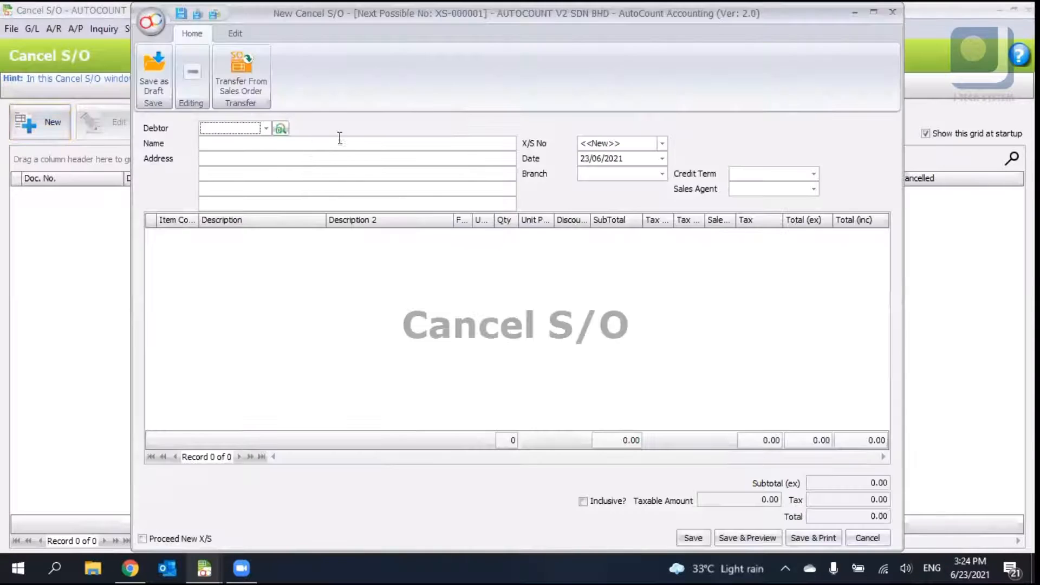
left_click(266, 128)
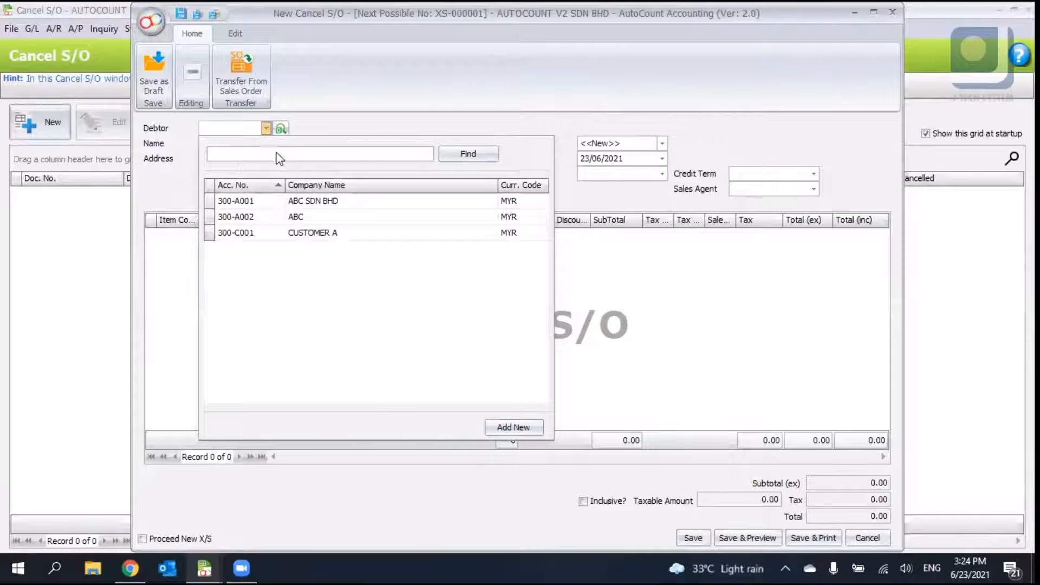
left_click(334, 218)
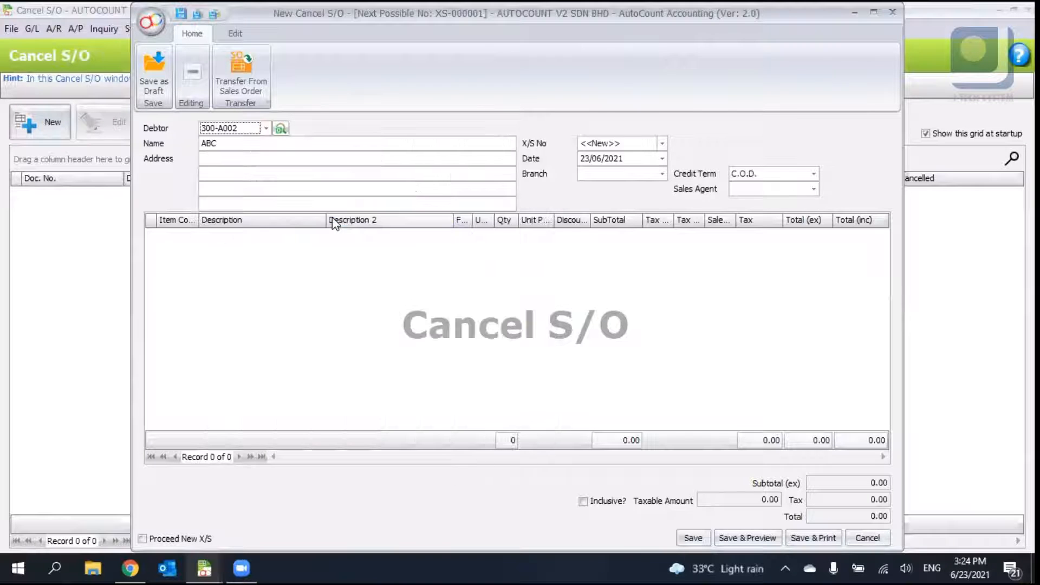
- Change the debtor to 300-A001, browse the Transfer From Sales Order tabs, and discard the cancellation
left_click(267, 129)
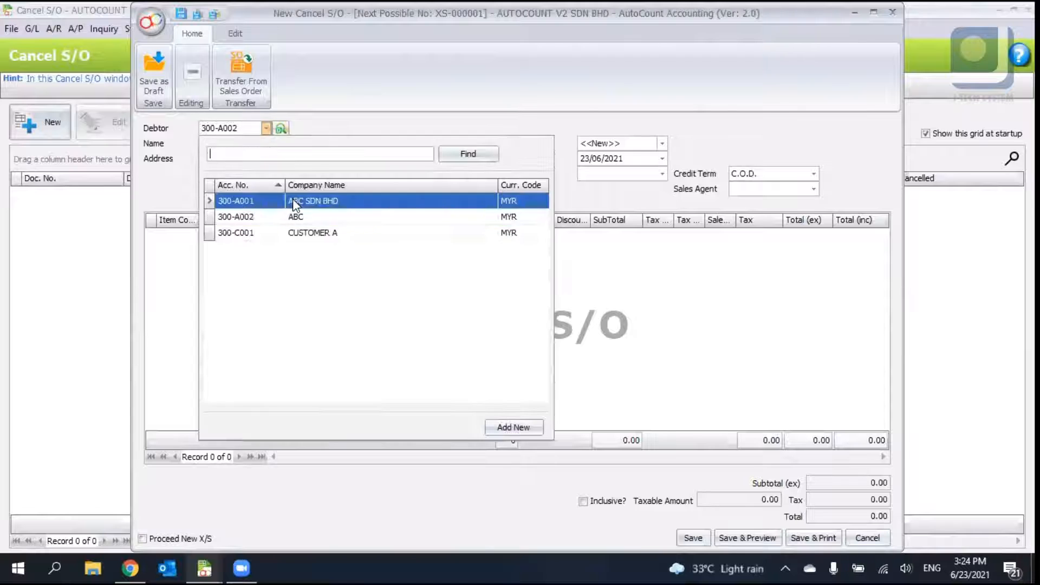
left_click(293, 201)
left_click(241, 79)
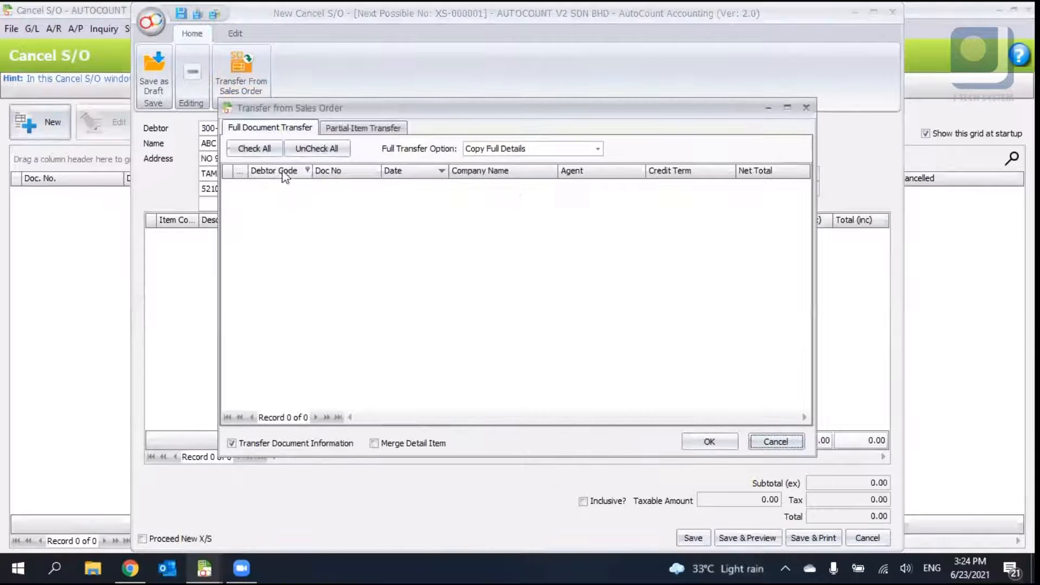
left_click(353, 128)
left_click(772, 438)
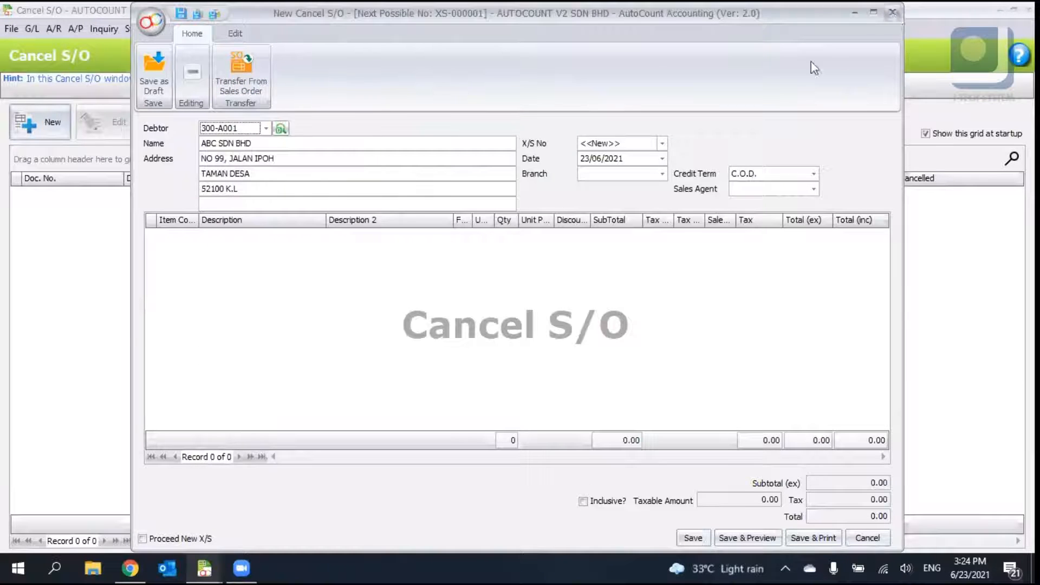
left_click(892, 12)
left_click(515, 302)
- Start another cancellation, tick SO-000001 in Transfer From Sales Order, then cancel the transfer and close the window
left_click(40, 121)
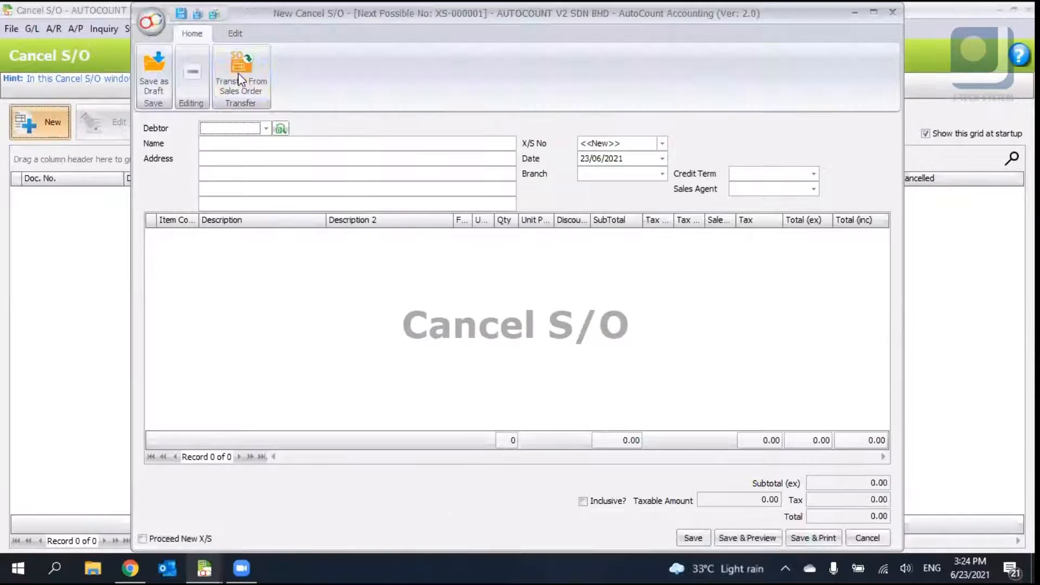
left_click(241, 75)
left_click(270, 128)
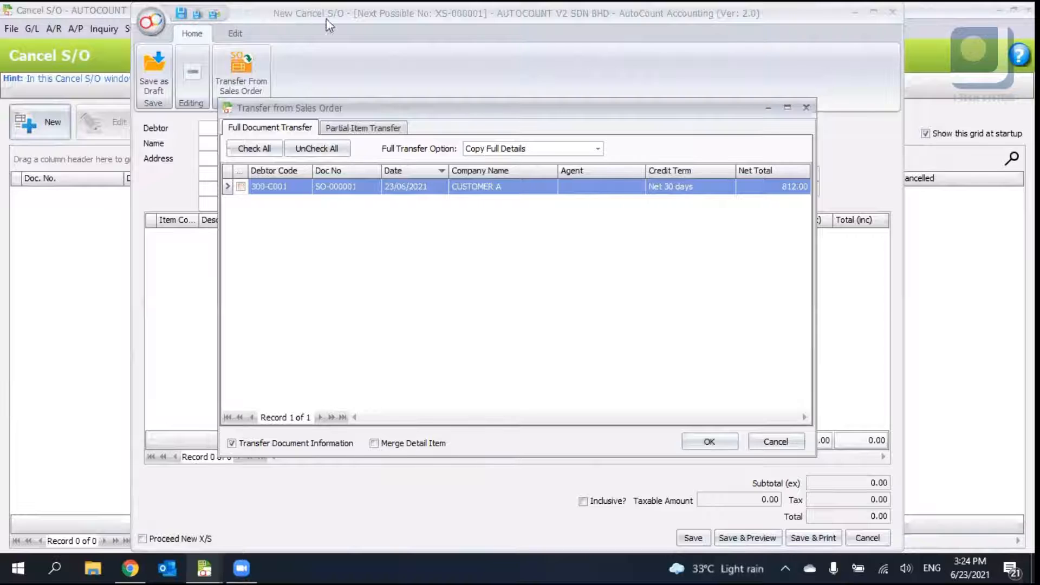
left_click(241, 187)
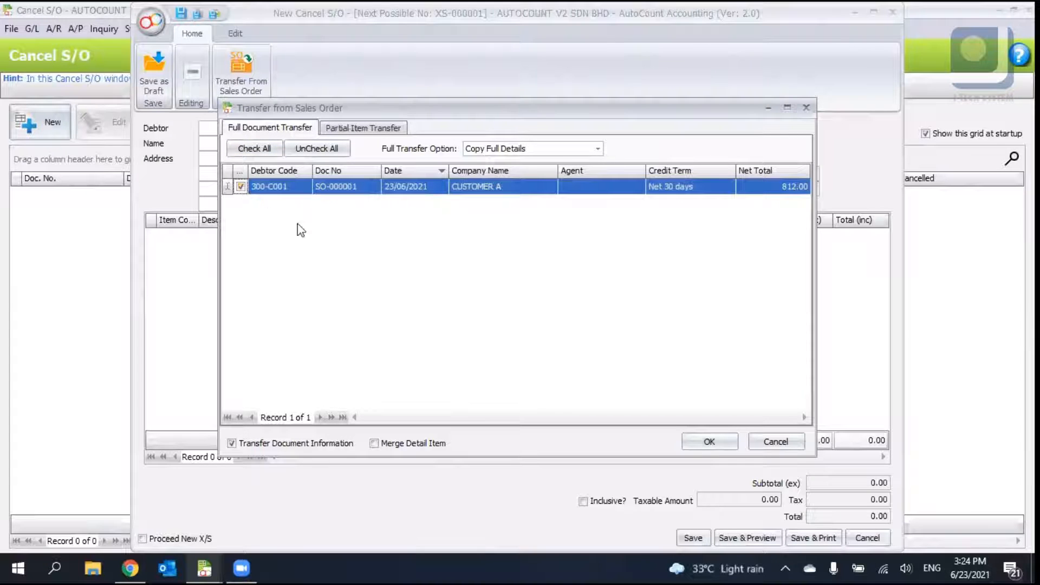
left_click(787, 441)
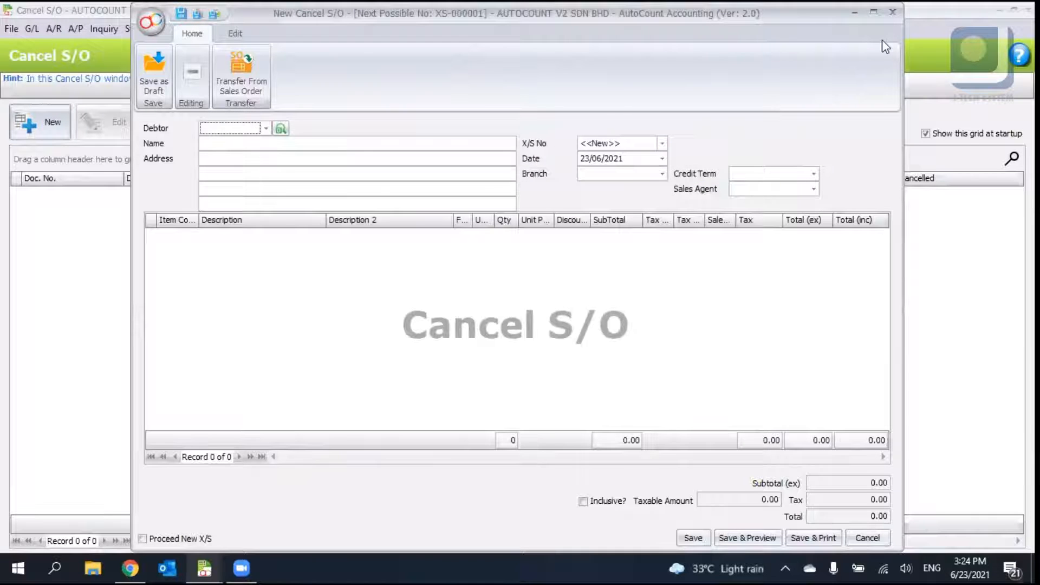
left_click(897, 8)
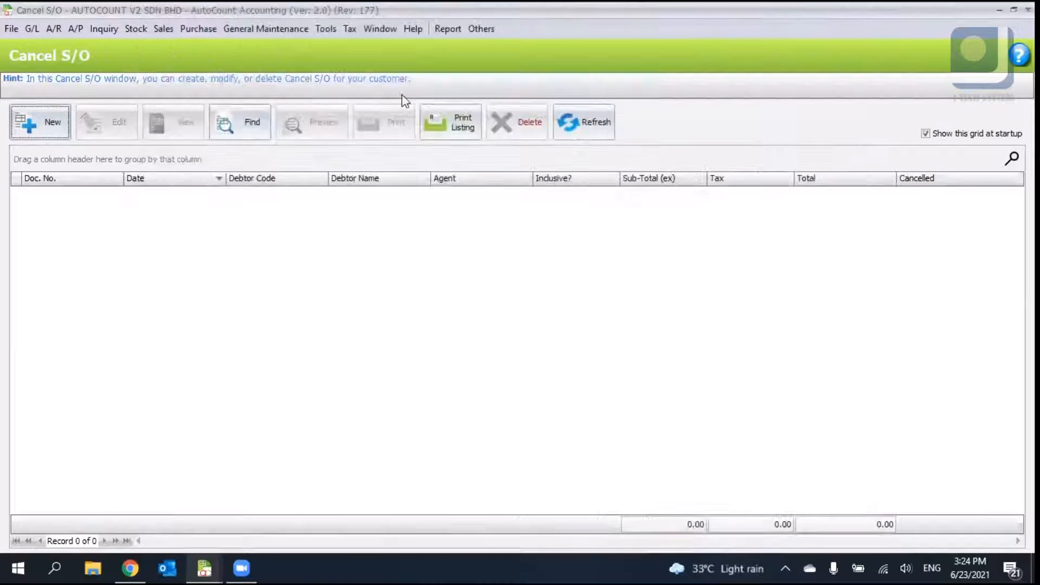
- Open Delivery Return, start a new return, browse both Transfer From Delivery Order tabs, and close without saving
left_click(163, 30)
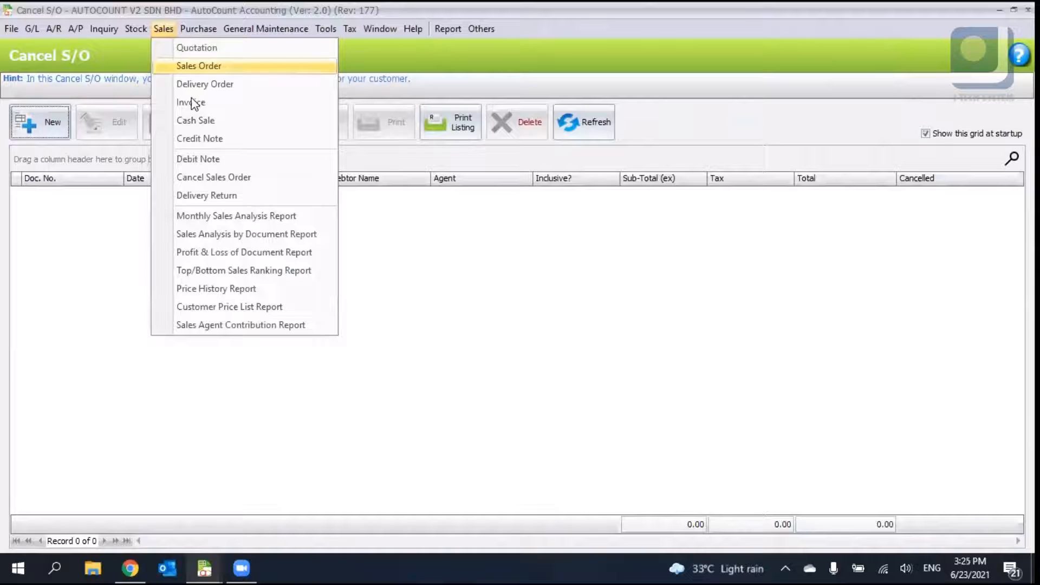
left_click(205, 194)
left_click(40, 122)
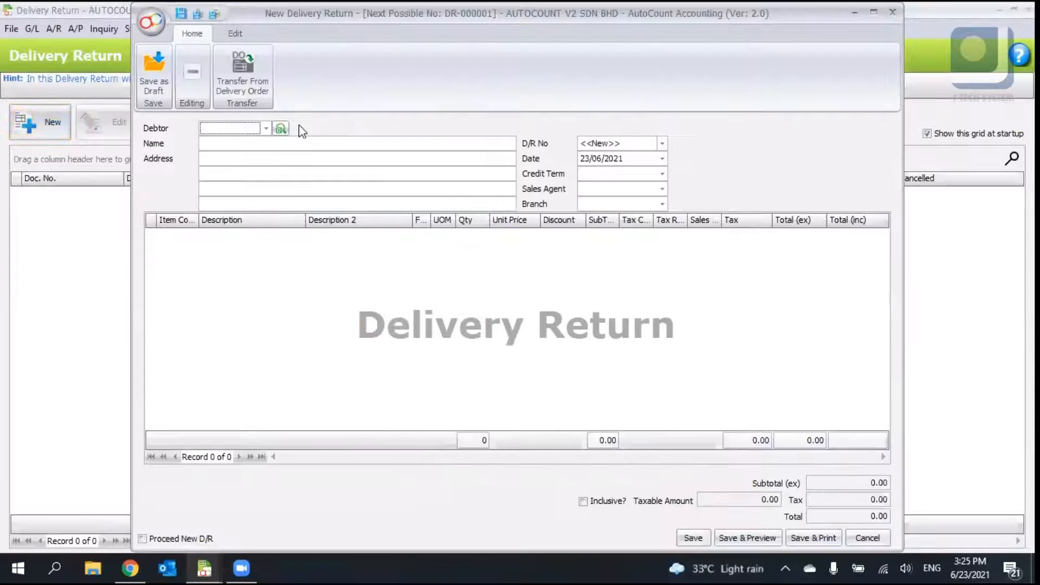
left_click(234, 74)
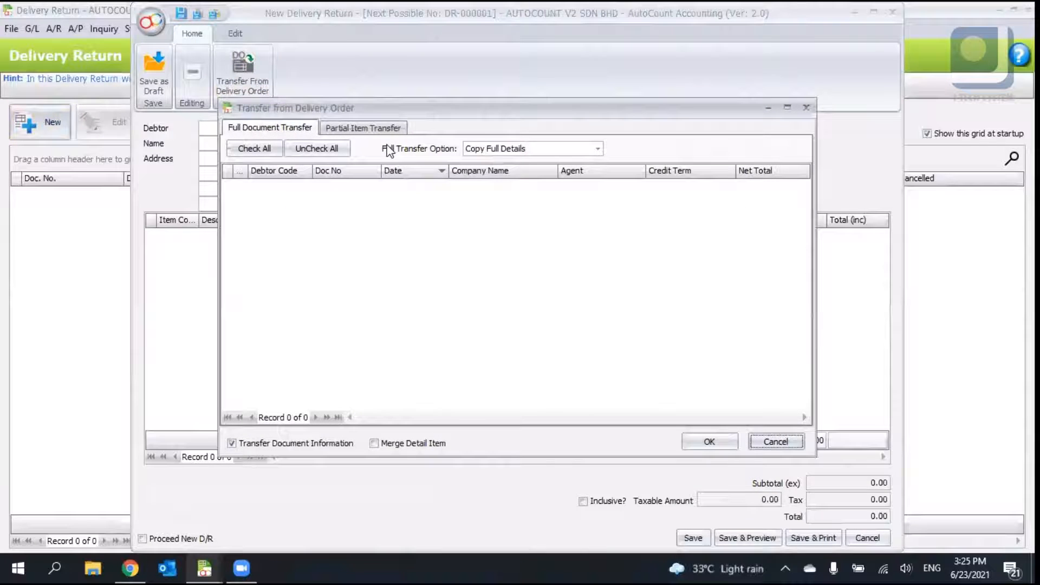
left_click(352, 128)
left_click(301, 128)
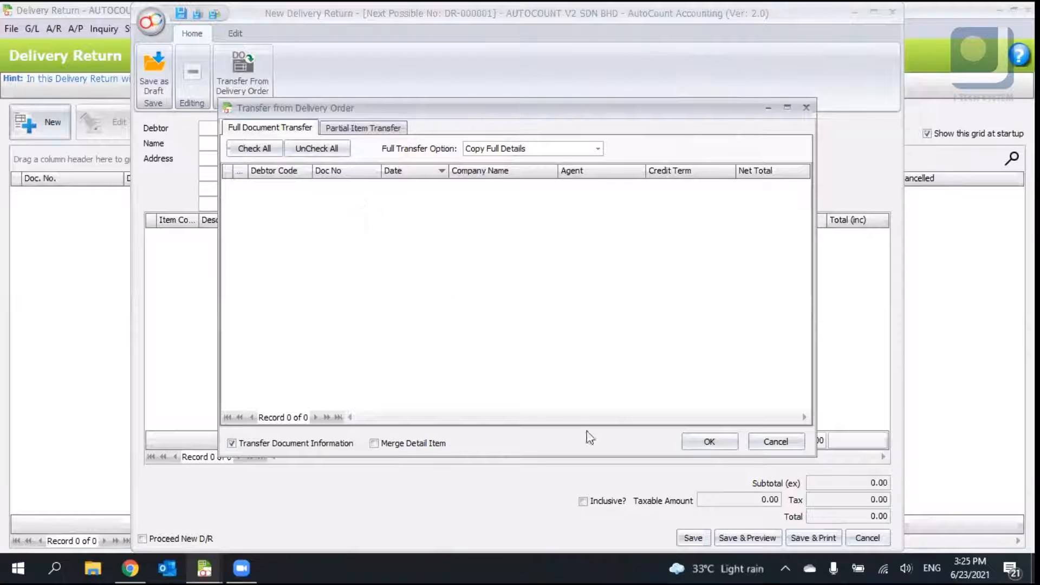
left_click(807, 108)
left_click(894, 11)
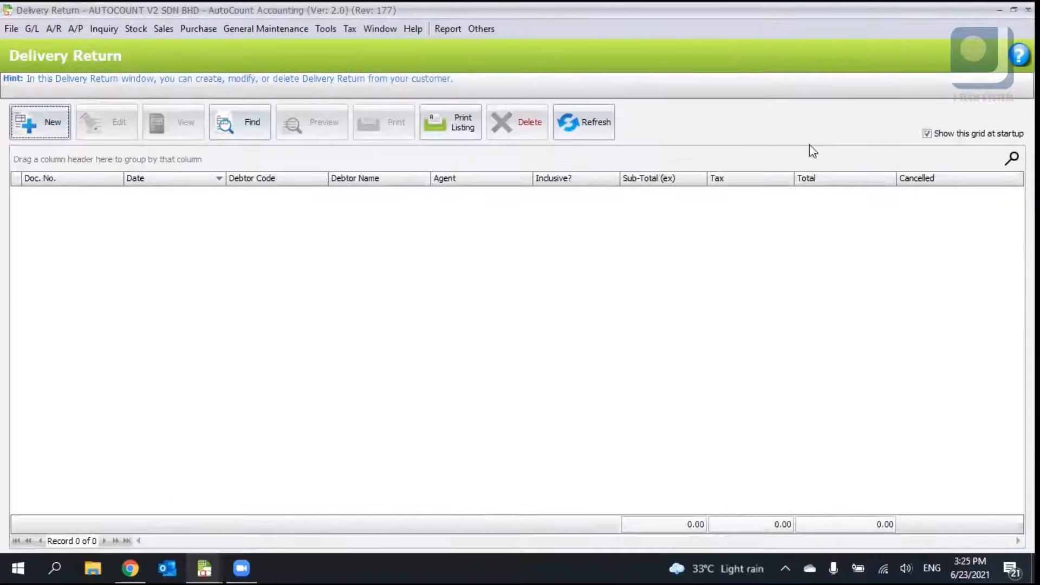
- Close the Delivery Return list, open Cash Sale and start a new cash sale in a maximized window
left_click(1028, 9)
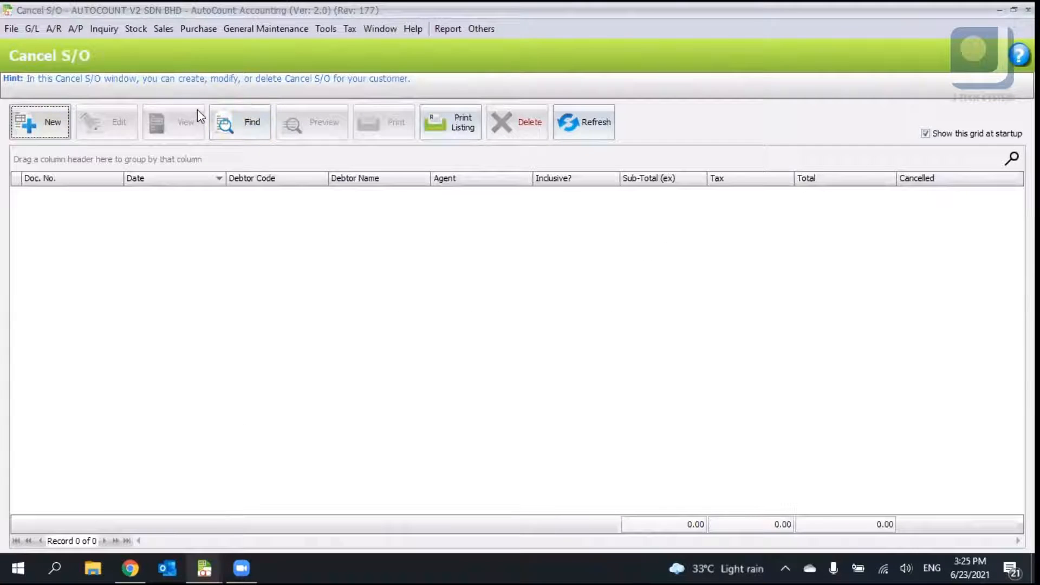
left_click(167, 29)
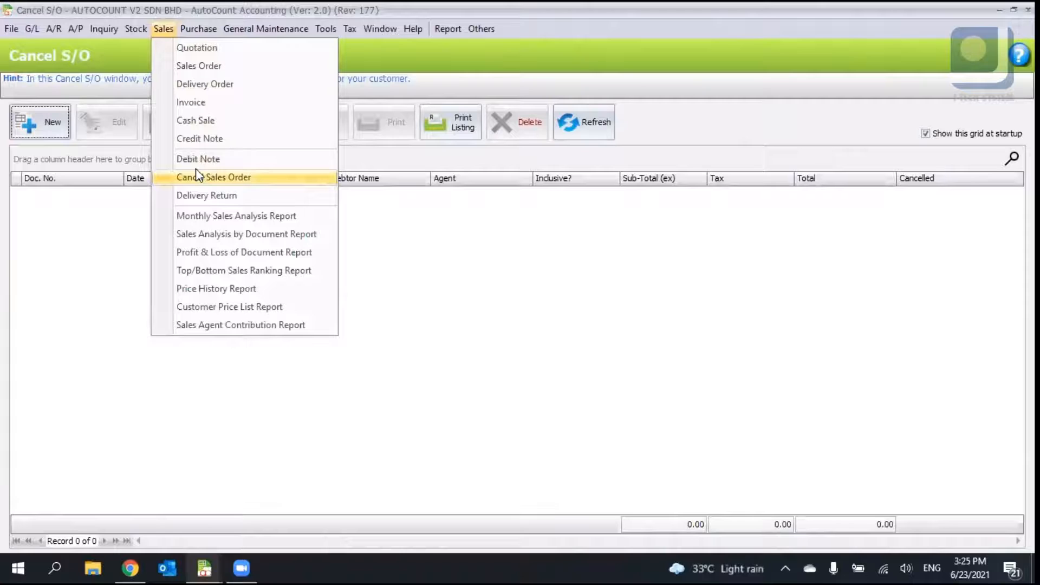
left_click(199, 120)
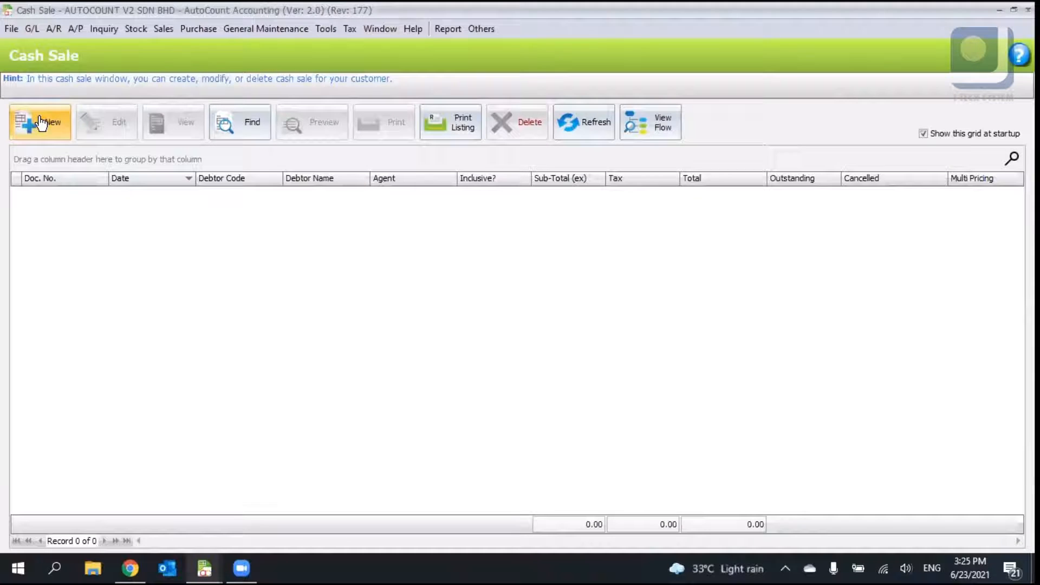
left_click(59, 130)
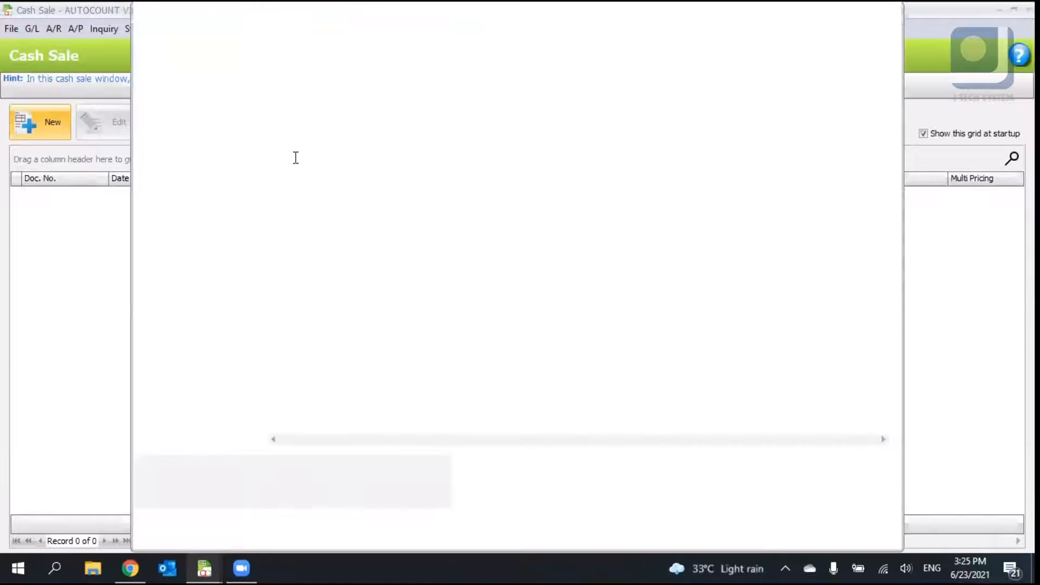
left_click(878, 11)
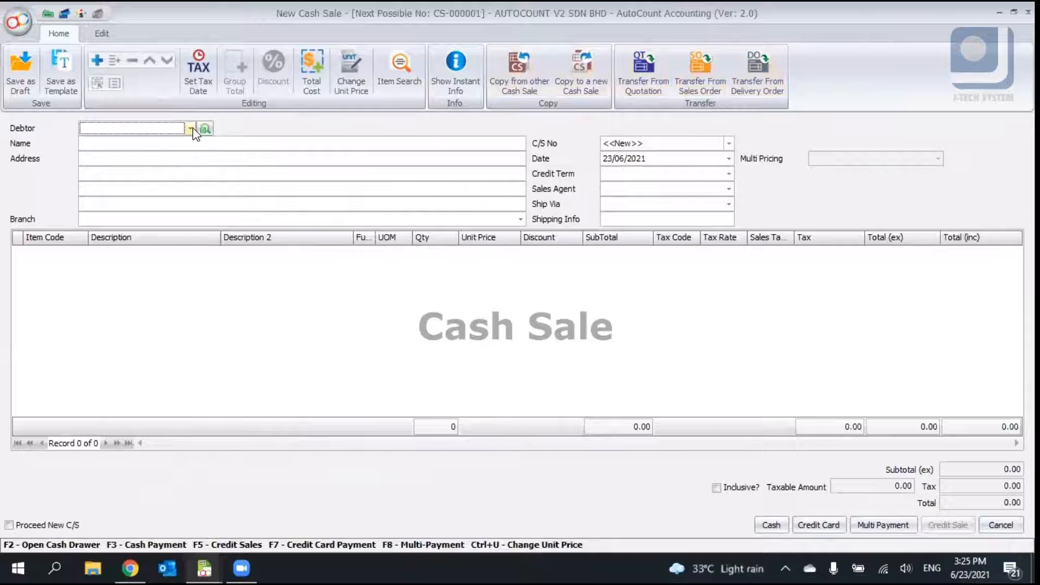
- Reopen Cash Sale from the Sales menu to start a new cash sale
left_click(191, 129)
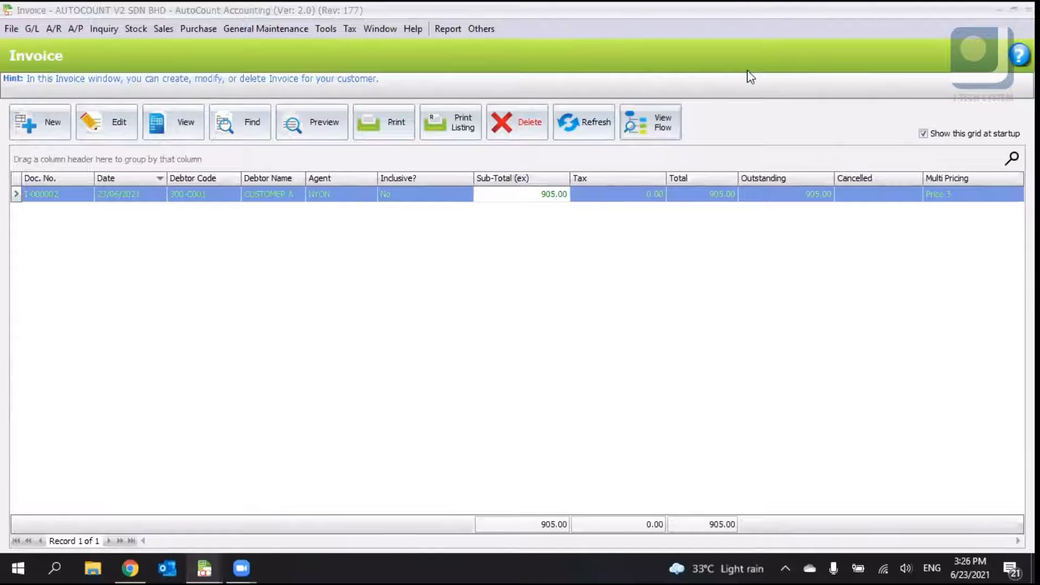
left_click(226, 277)
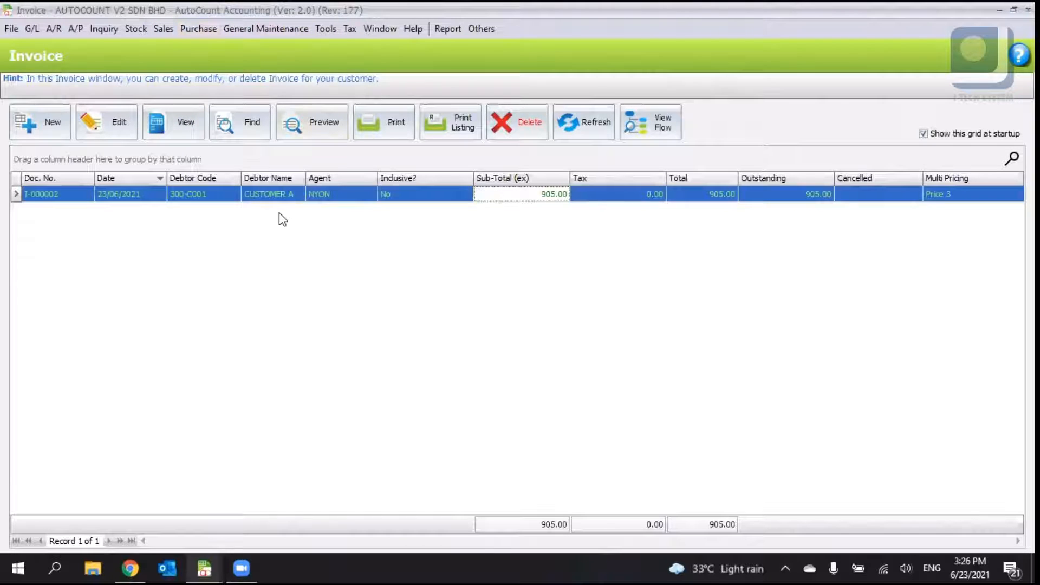
left_click(167, 29)
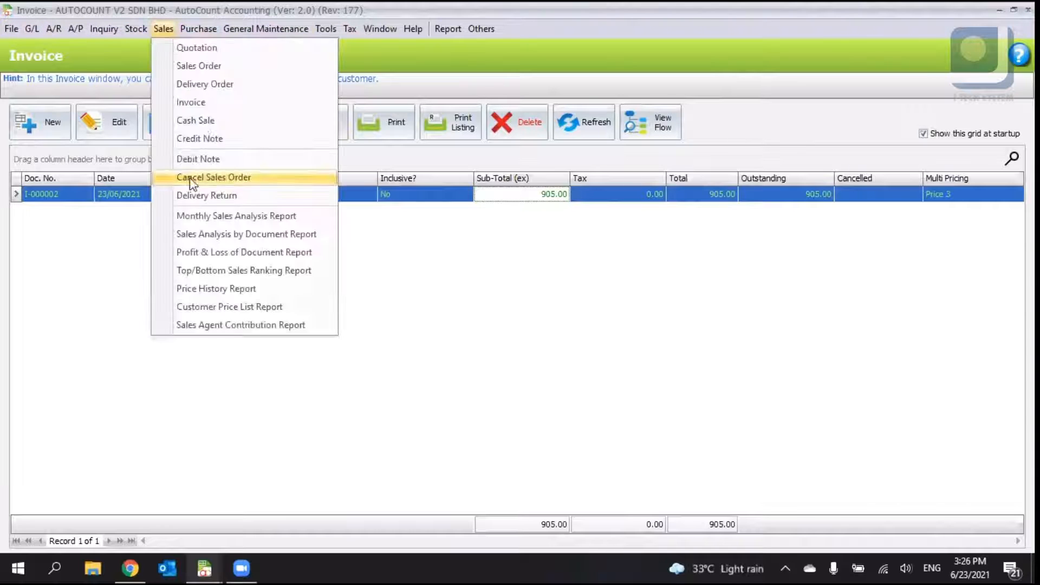
left_click(206, 122)
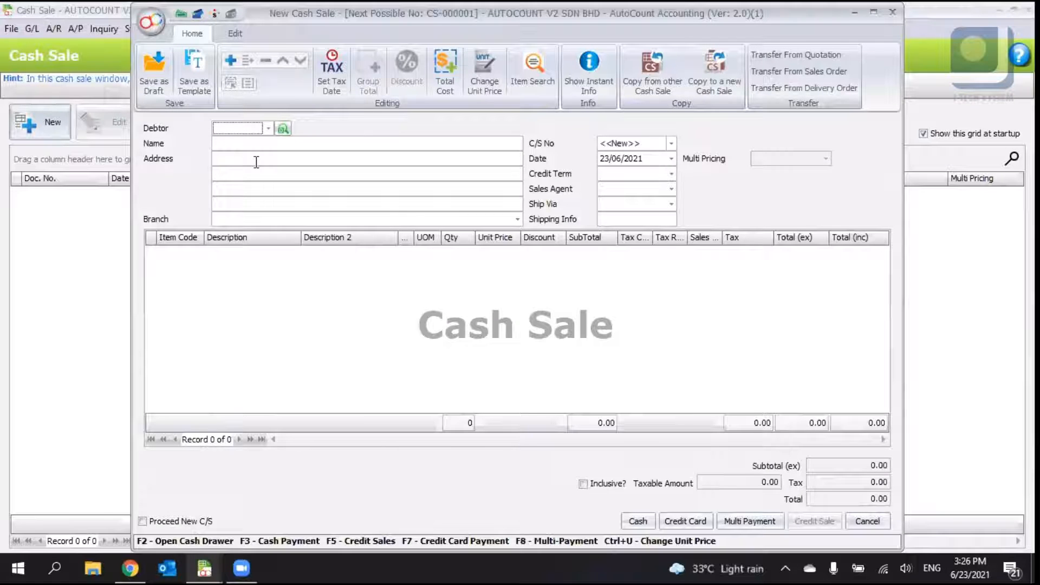
- Select debtor 300-A002 for the cash sale and insert a new item row
left_click(268, 129)
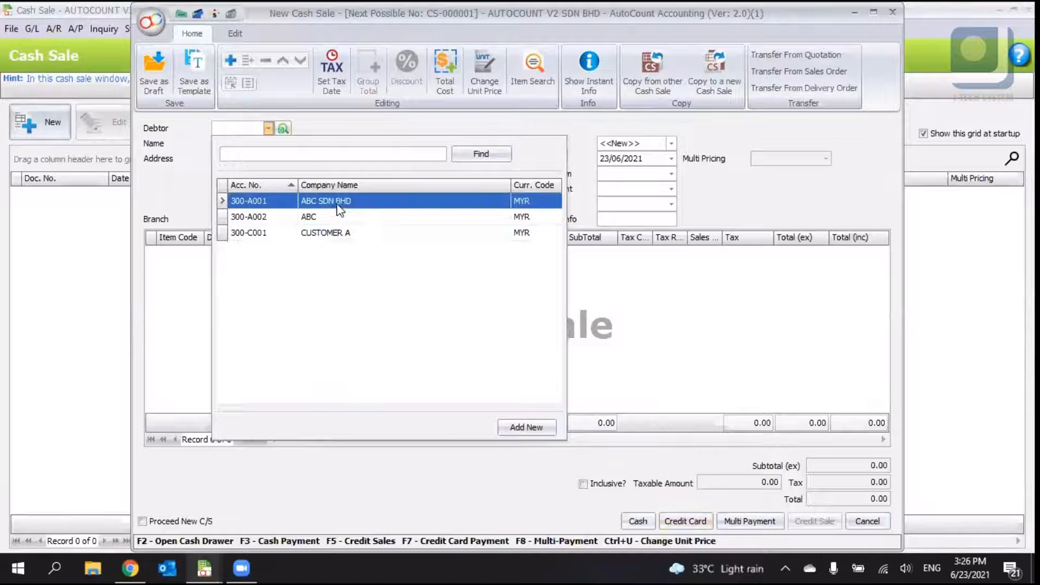
left_click(323, 217)
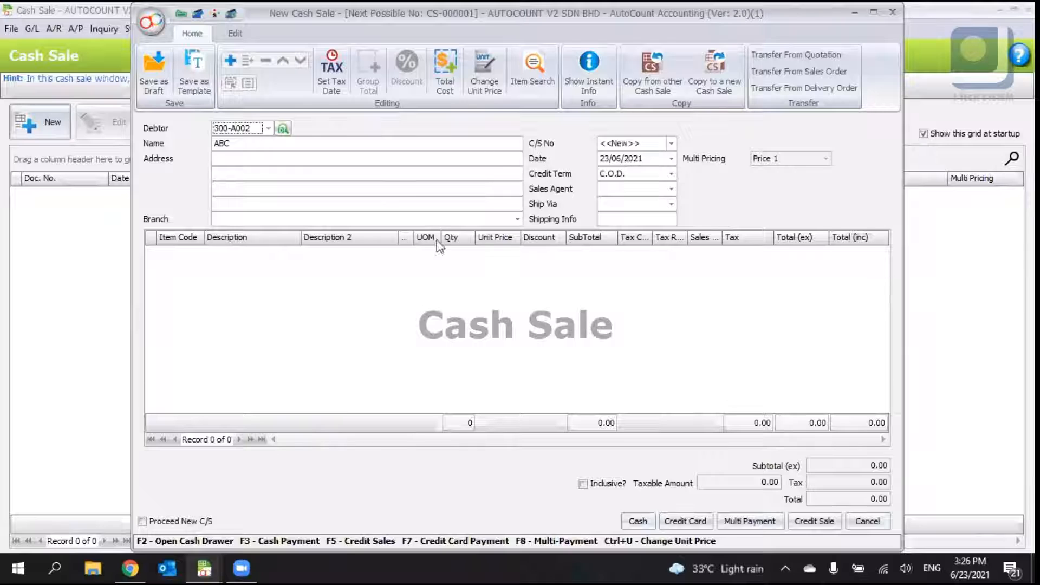
right_click(264, 300)
left_click(265, 301)
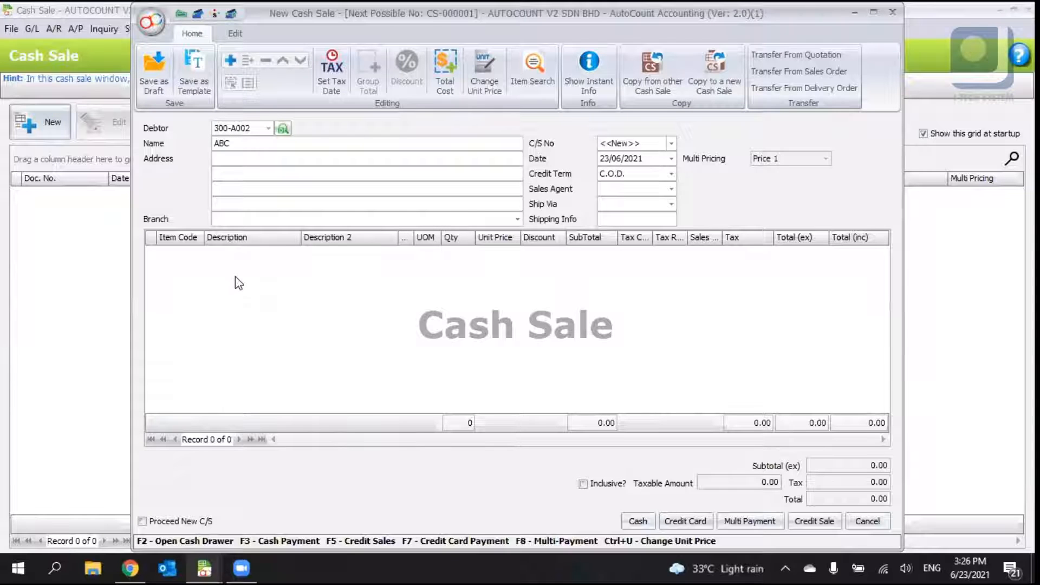
right_click(235, 276)
left_click(250, 288)
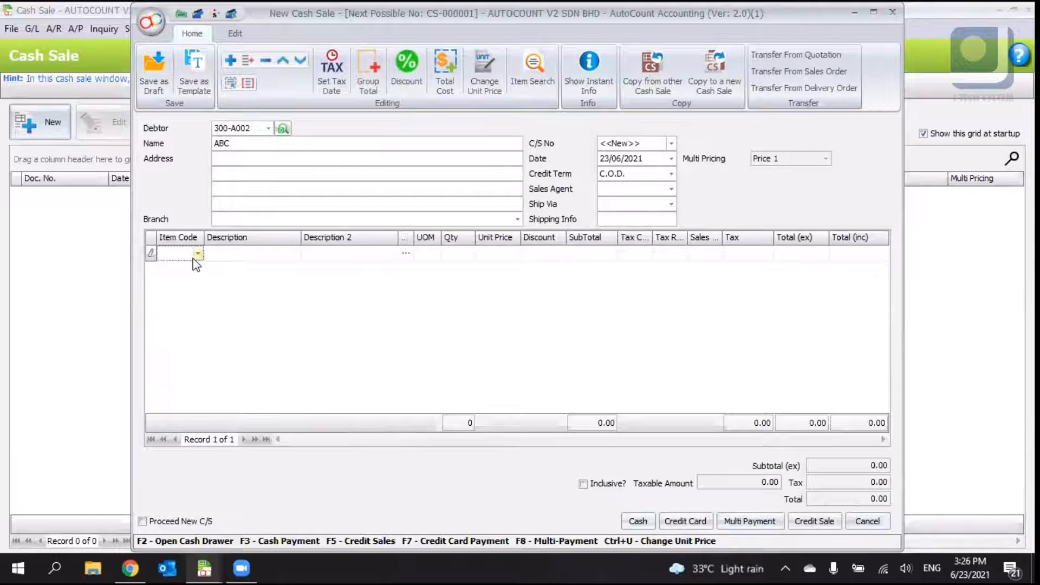
- Add item 00004 MOUSE with quantity 5 and unit price 50
left_click(196, 256)
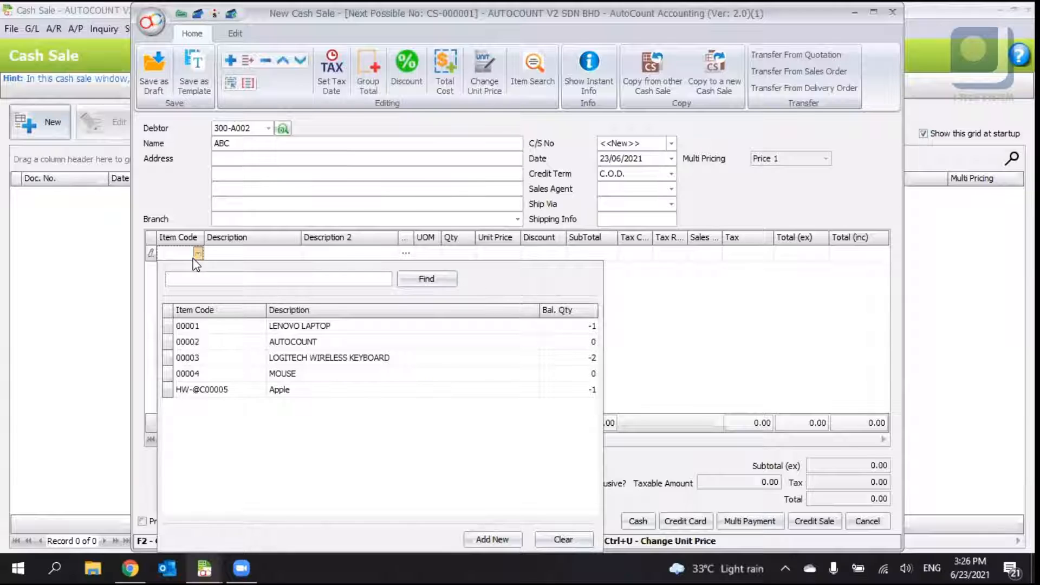
left_click(329, 384)
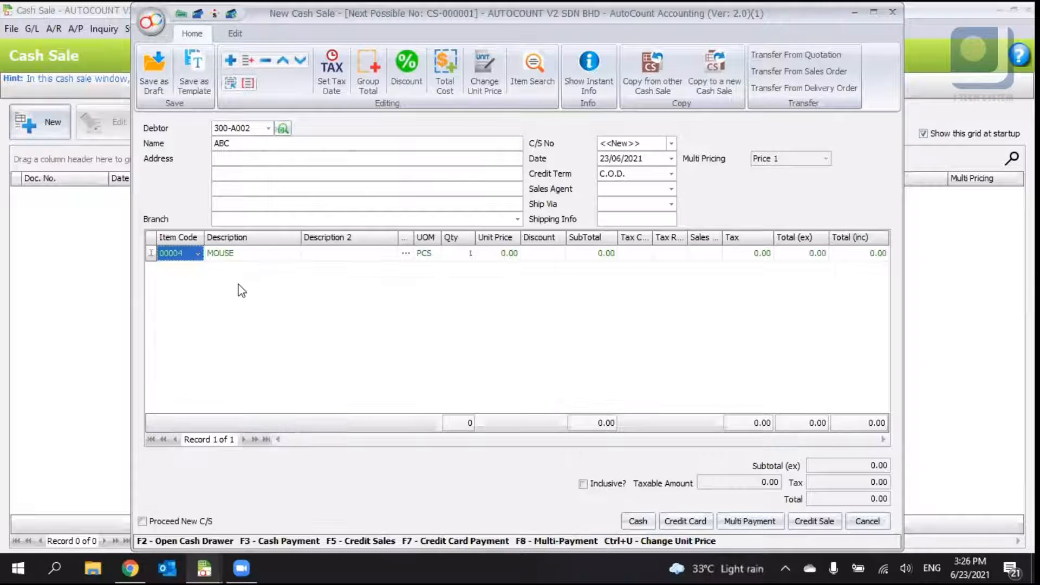
left_click(460, 253)
type("5")
key("Tab")
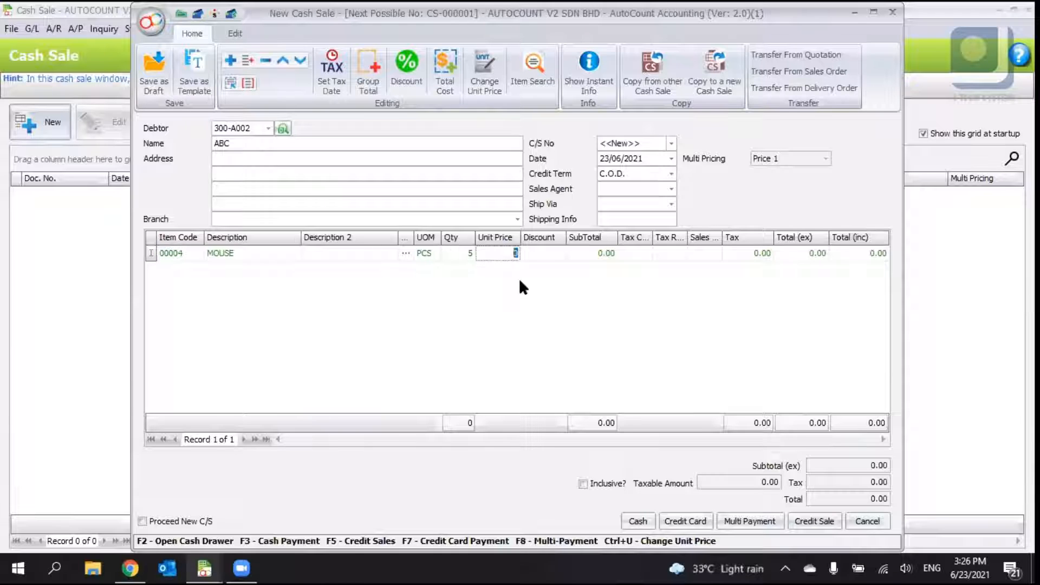
type("50")
key("Return")
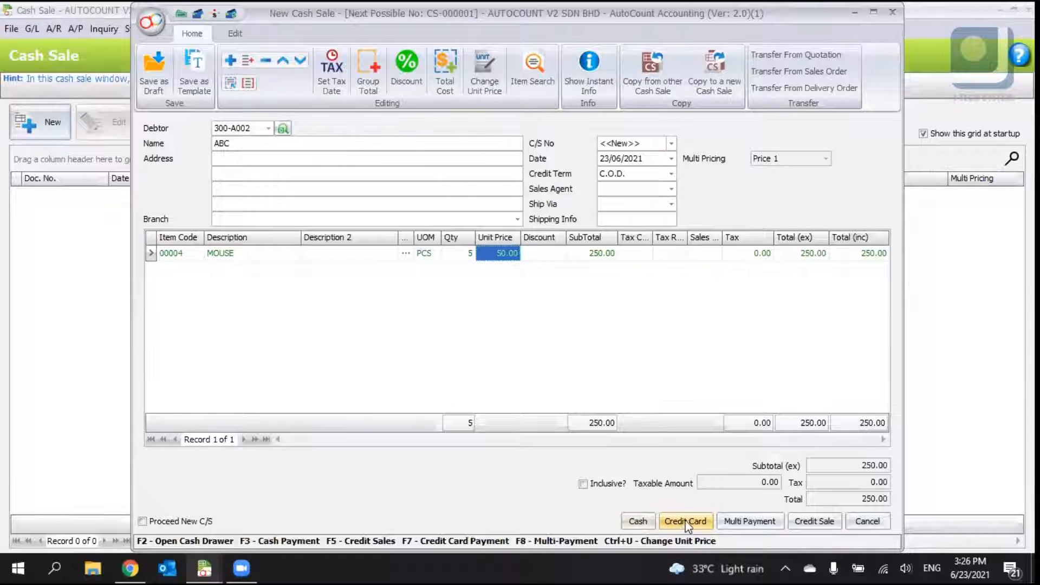
- Try a cash payment of 12 and cancel the payment
left_click(648, 523)
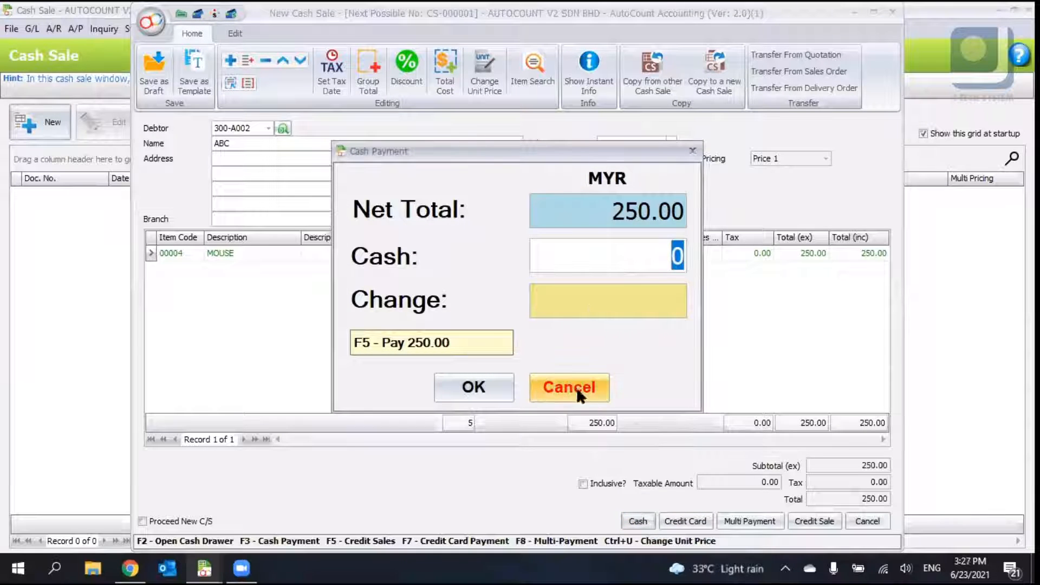
type("12")
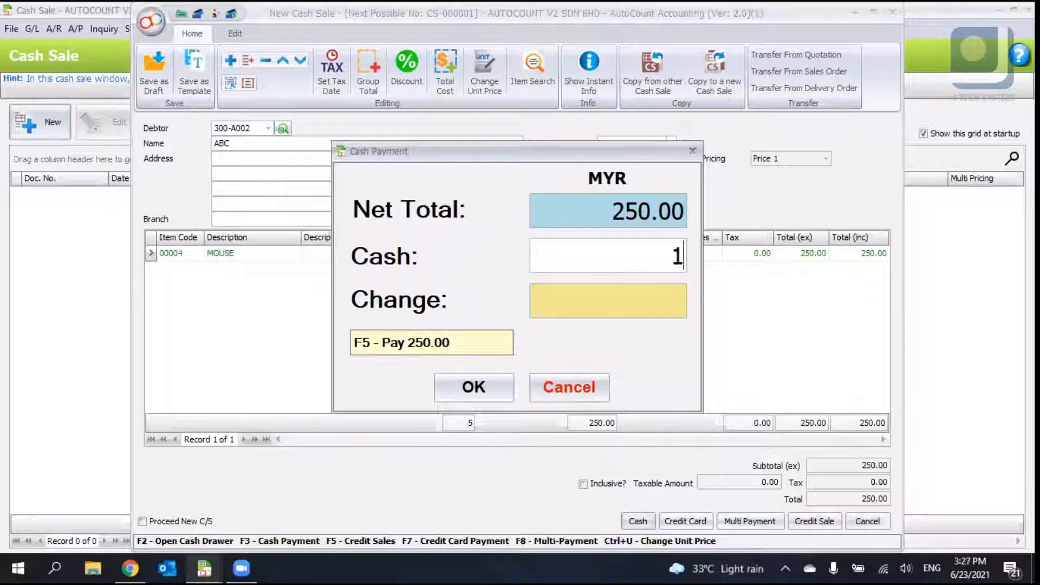
key("Tab")
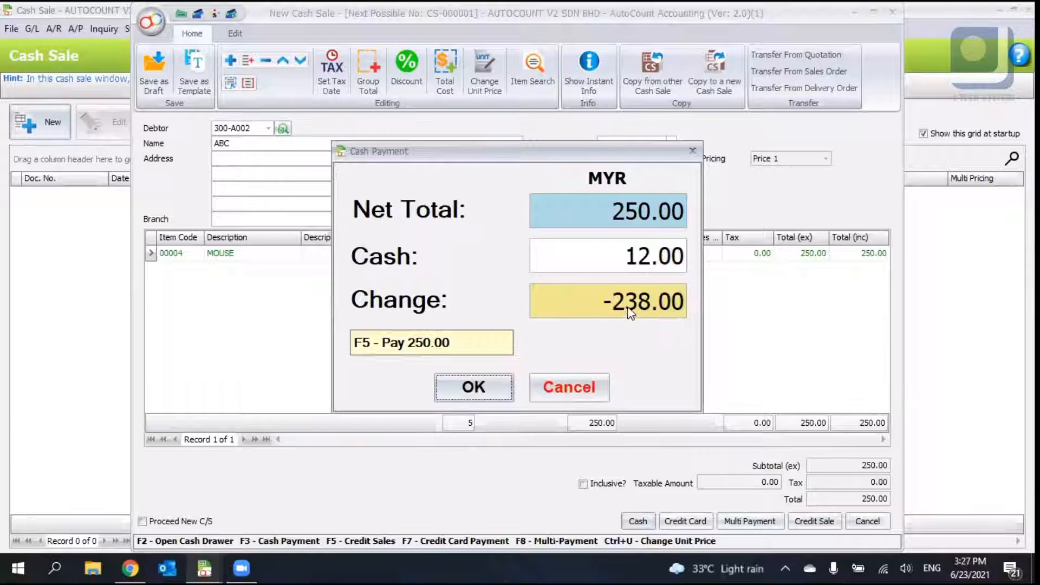
left_click(610, 266)
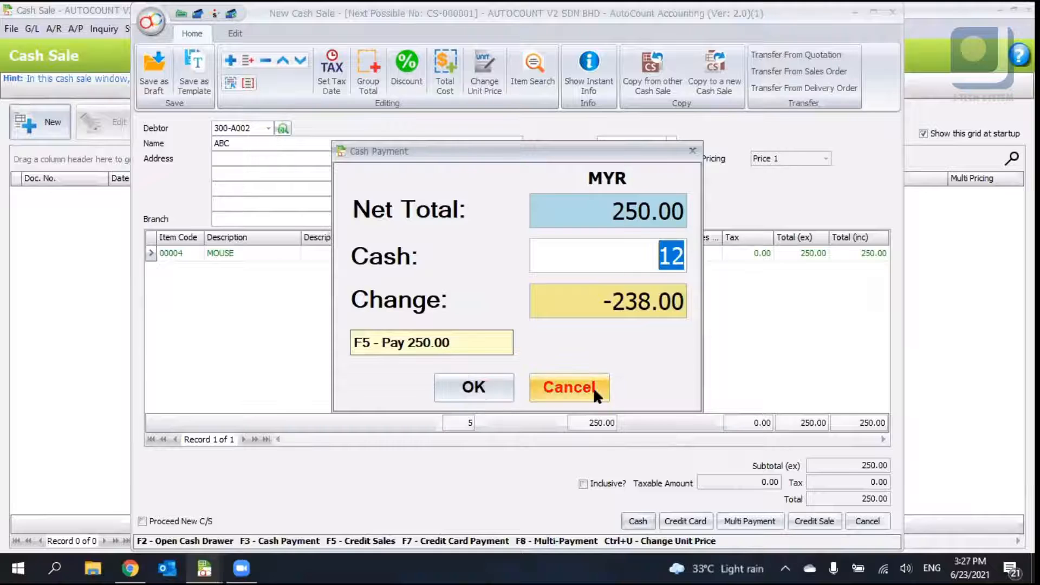
left_click(593, 388)
- Open the credit card payment and cancel it
left_click(688, 519)
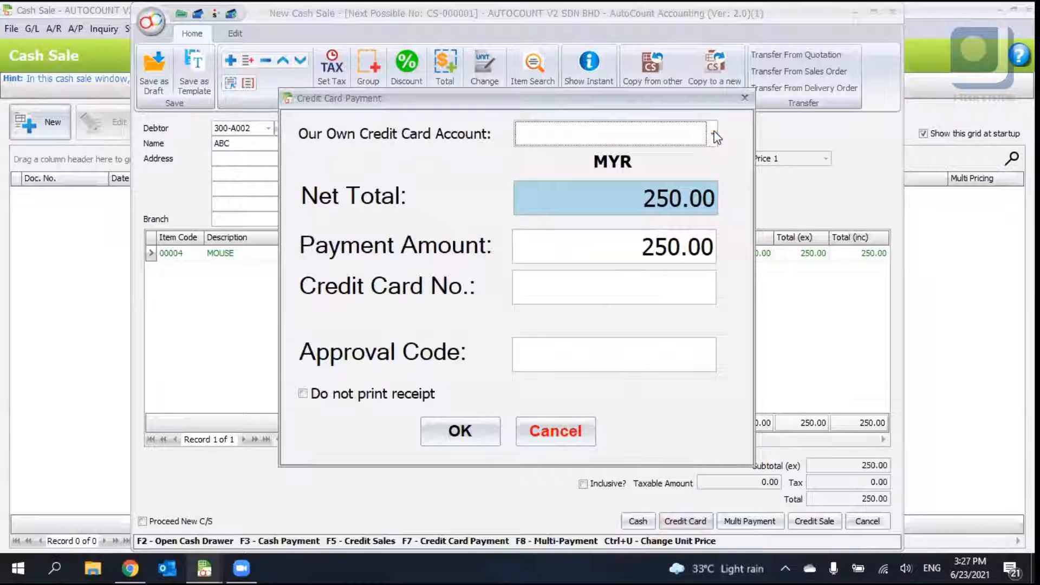
left_click(627, 283)
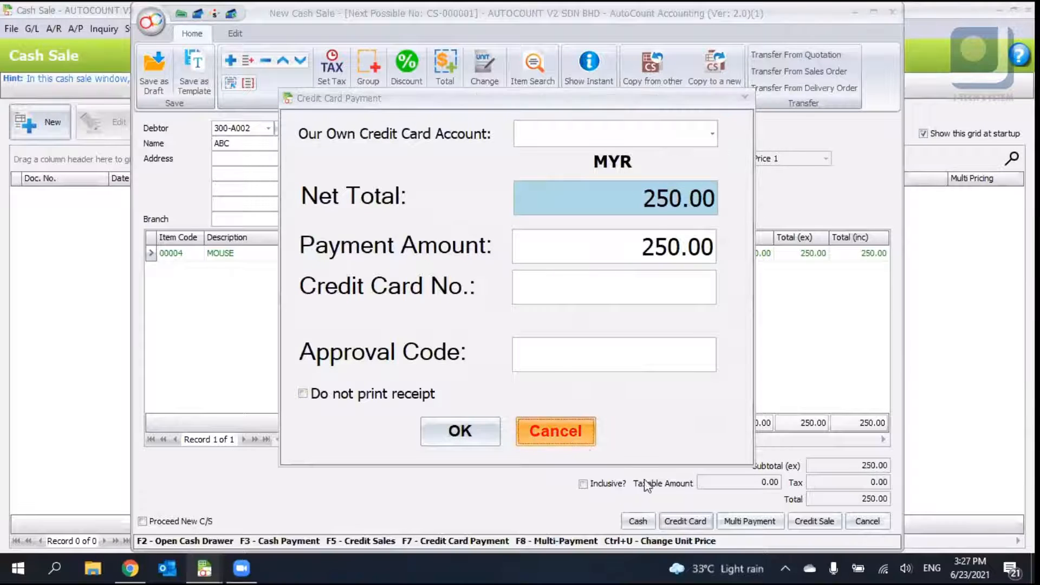
left_click(536, 430)
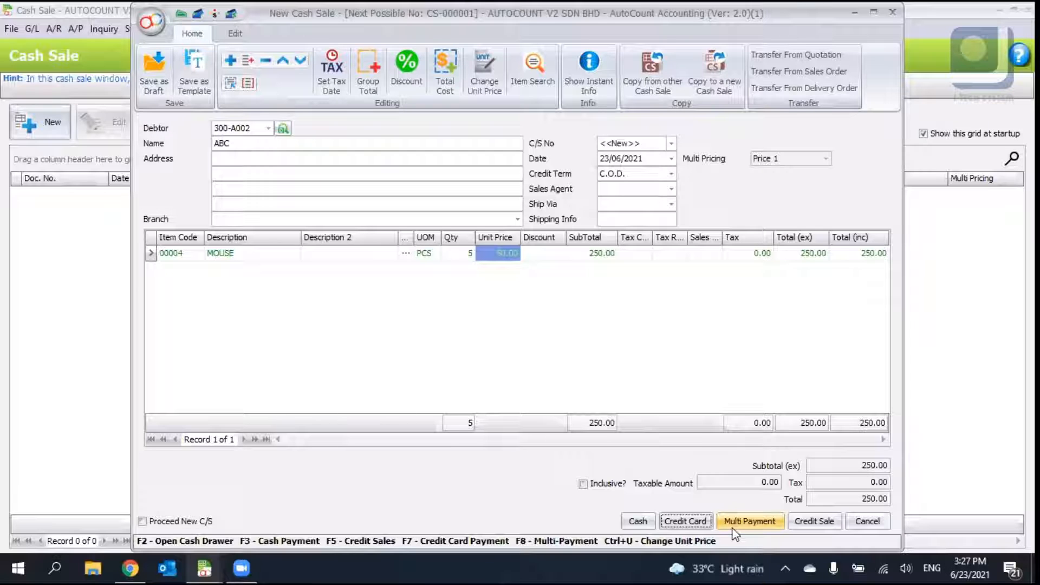
- Open multi-payment, set the payment method to CASH, then cancel the payment entry
left_click(733, 526)
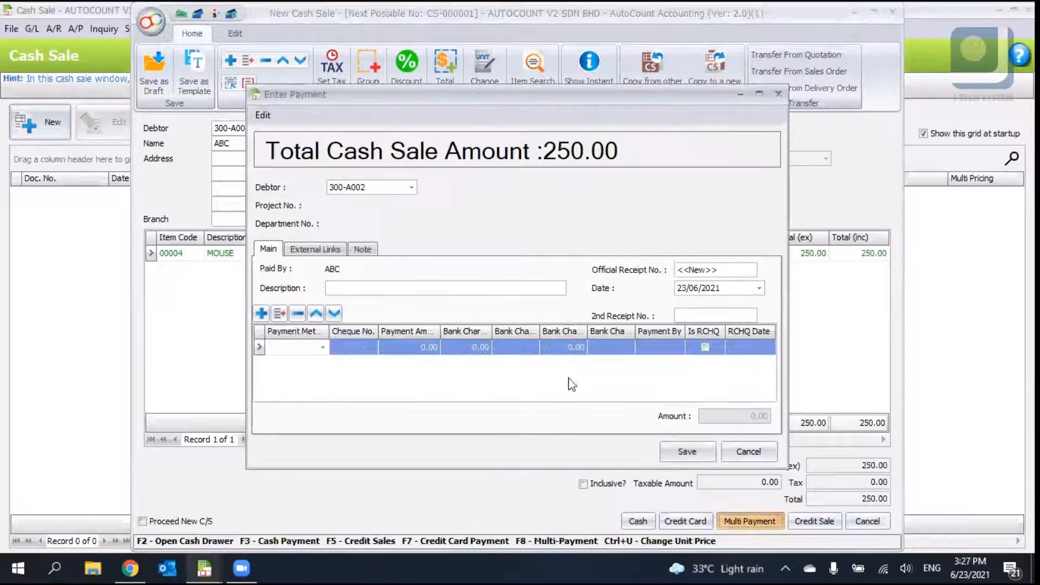
left_click(324, 347)
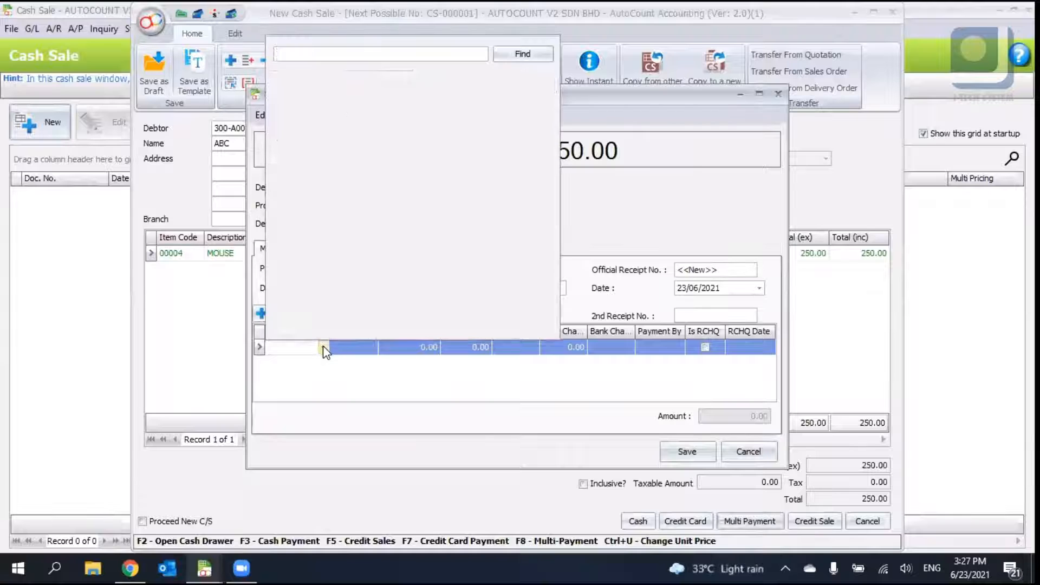
left_click(316, 118)
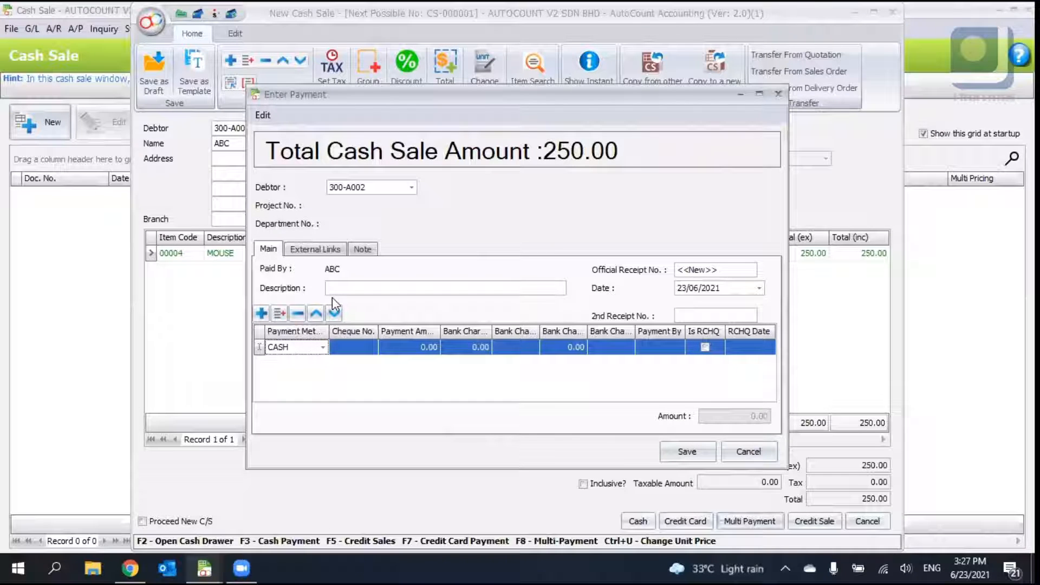
left_click(424, 349)
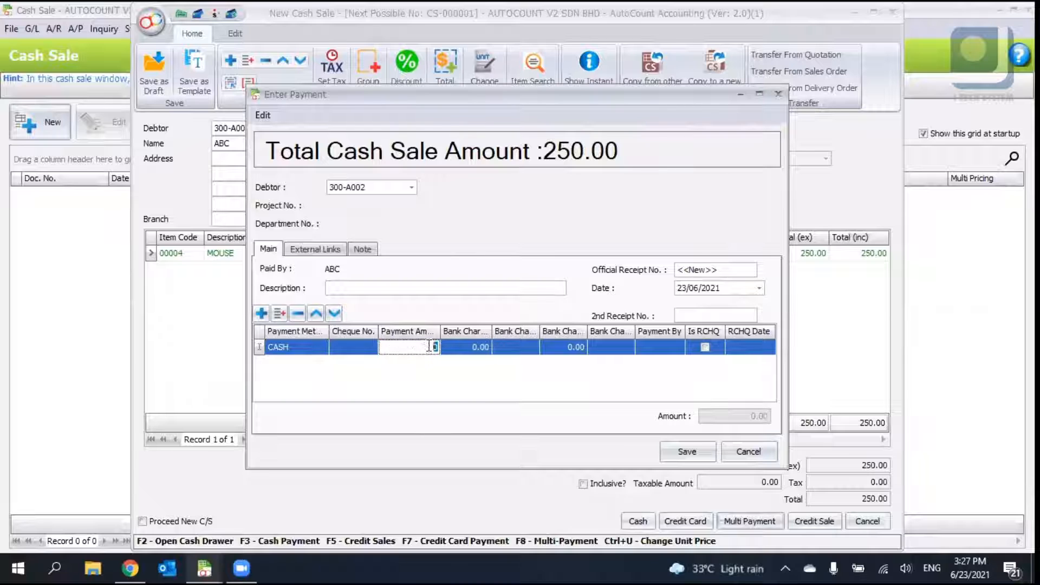
left_click(703, 288)
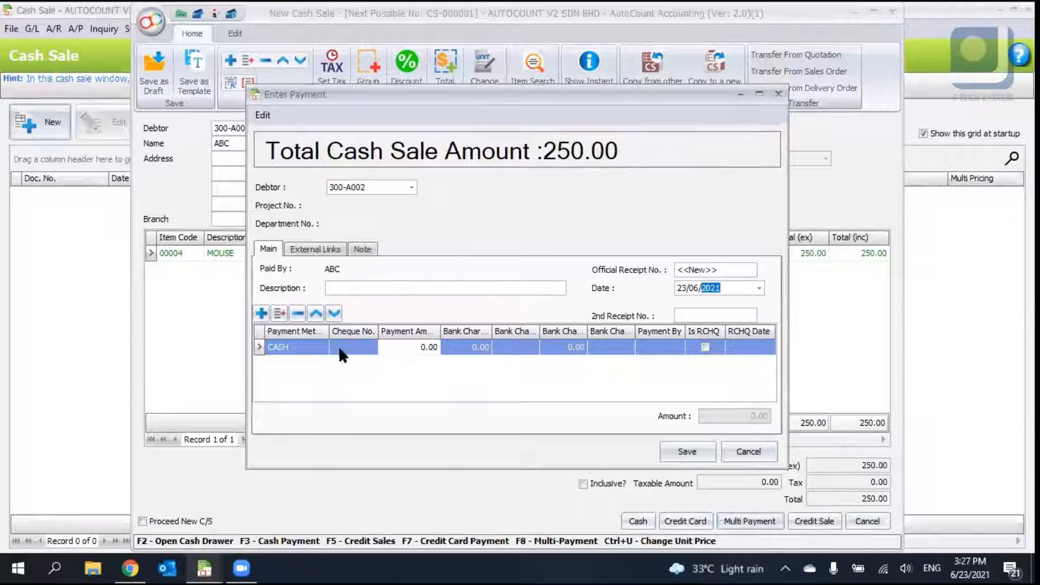
left_click(757, 445)
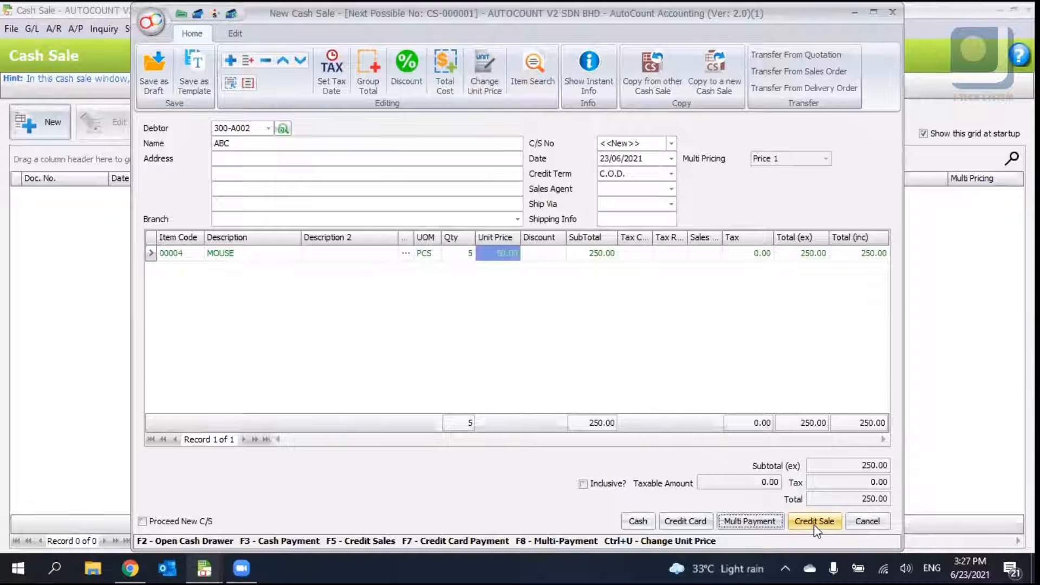
- Save the document as a credit sale and start another cash sale for debtor 300-A002
left_click(815, 523)
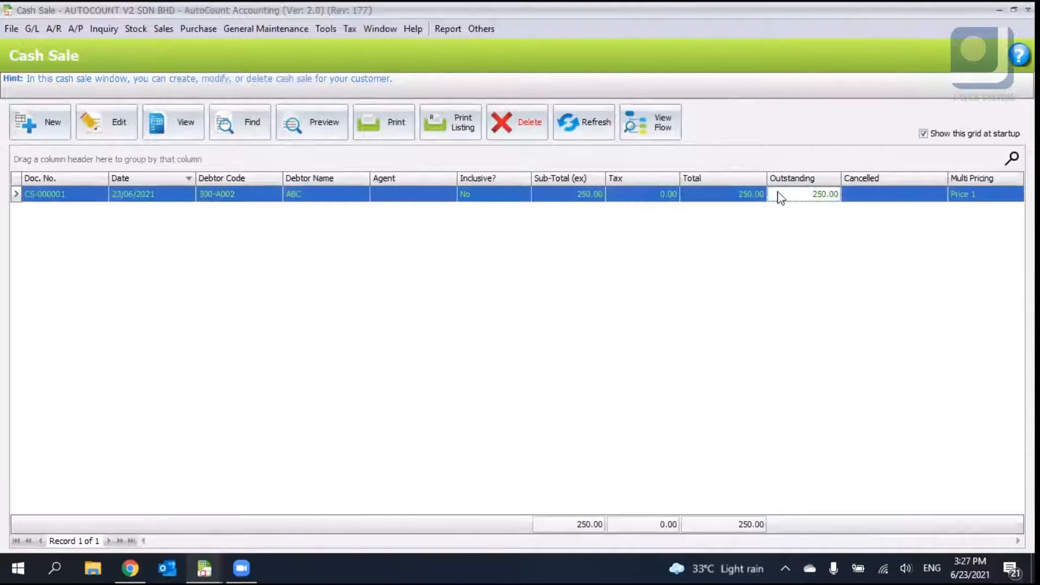
left_click(26, 131)
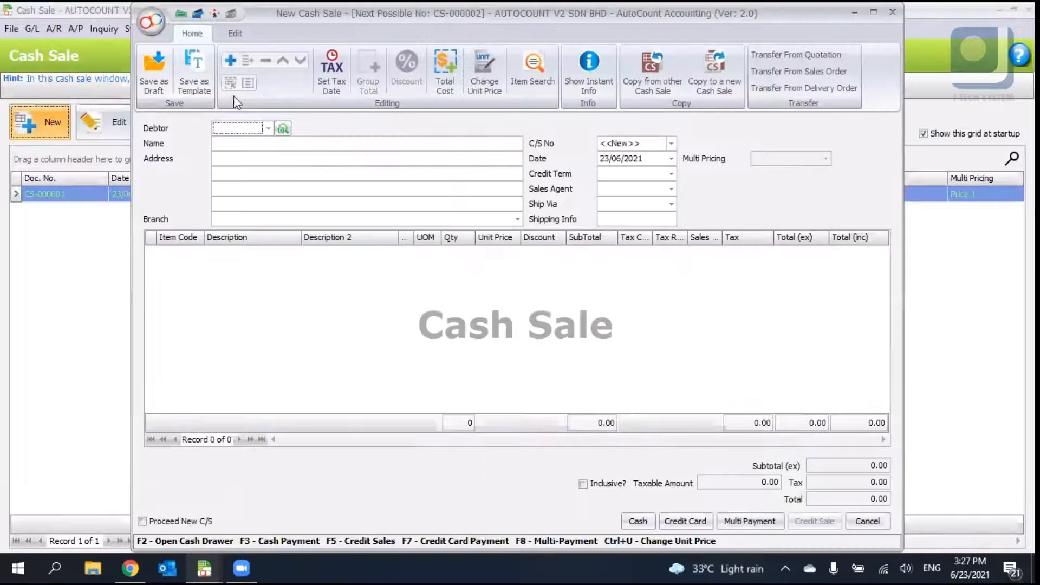
left_click(268, 129)
left_click(255, 214)
- Insert an item row with 00004 MOUSE at unit price 51
right_click(304, 287)
left_click(340, 300)
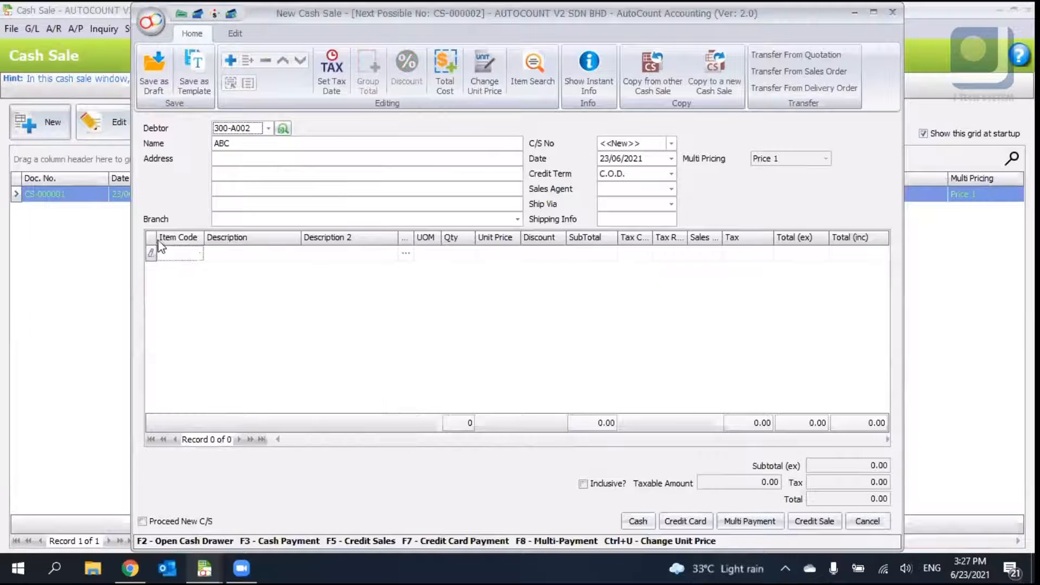
left_click(198, 254)
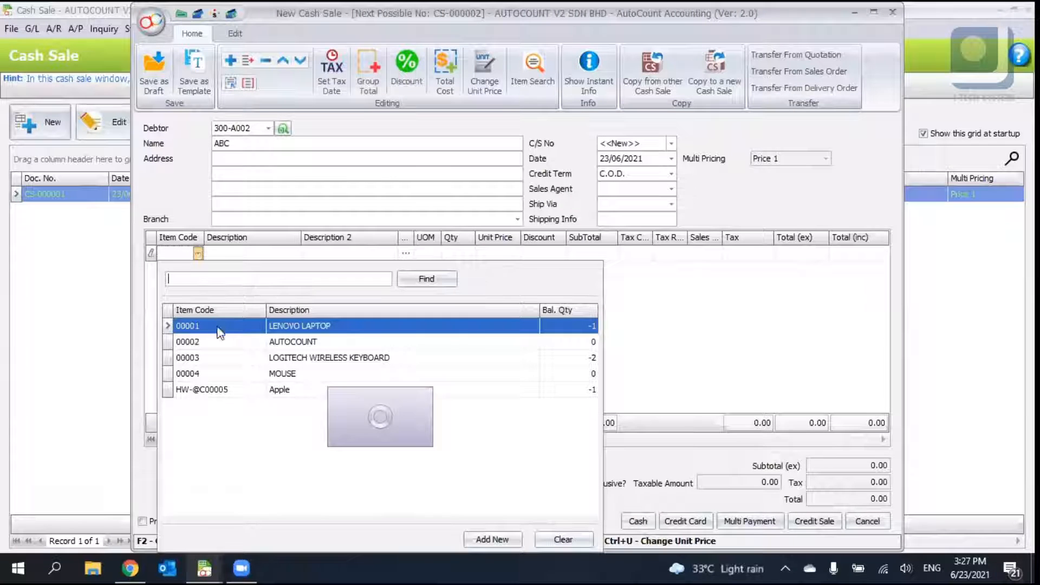
left_click(249, 374)
type("51")
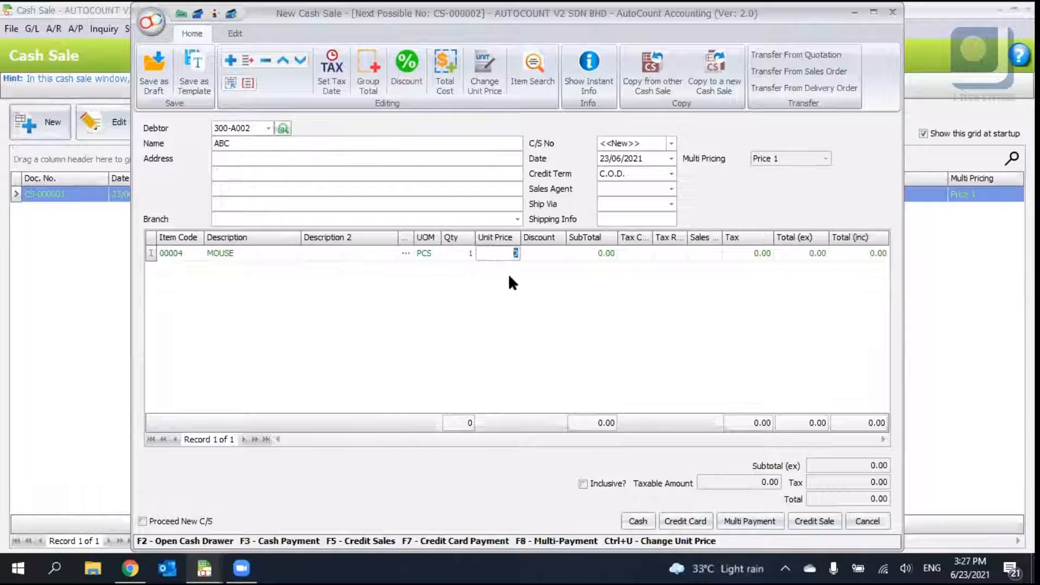
key("Return")
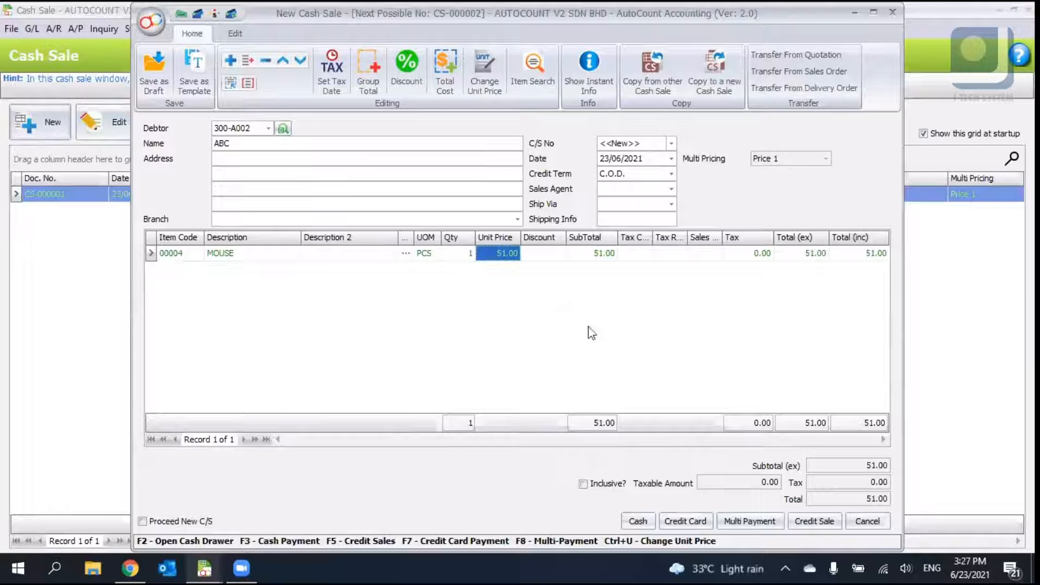
- Pay the cash sale in full by cash and compare the outstanding amounts in the list
left_click(637, 522)
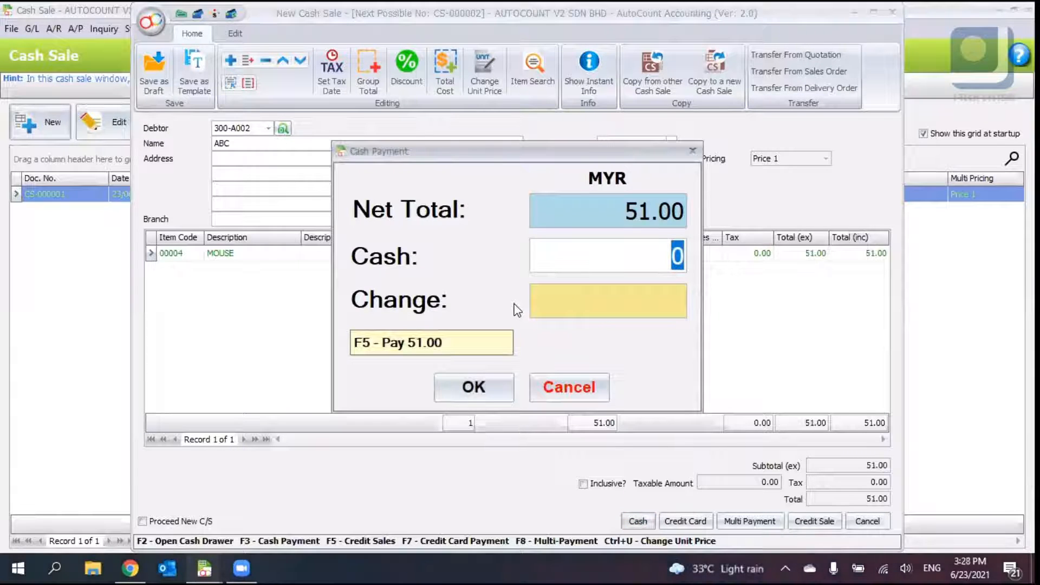
key("Escape")
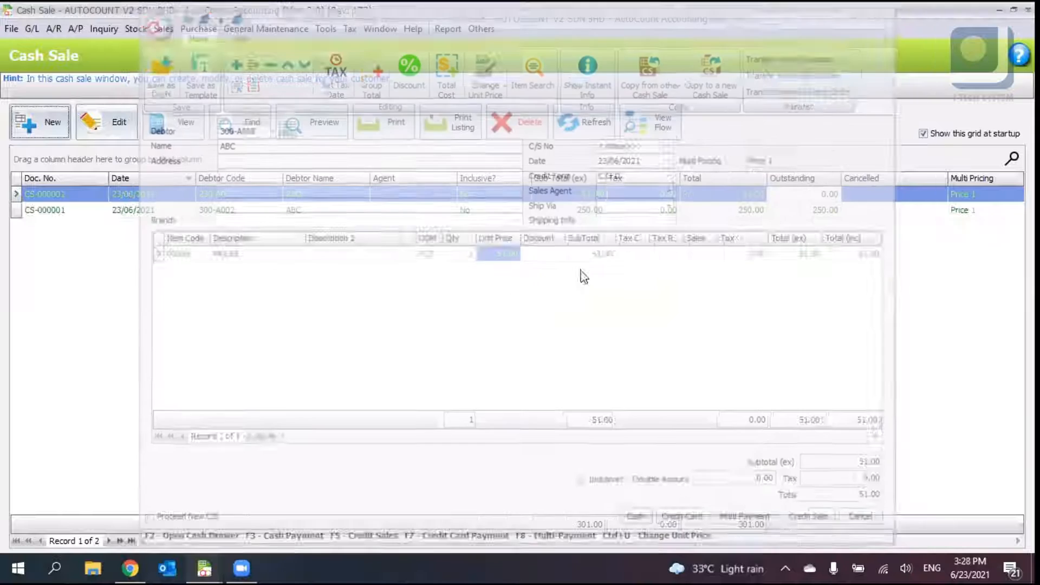
left_click(761, 195)
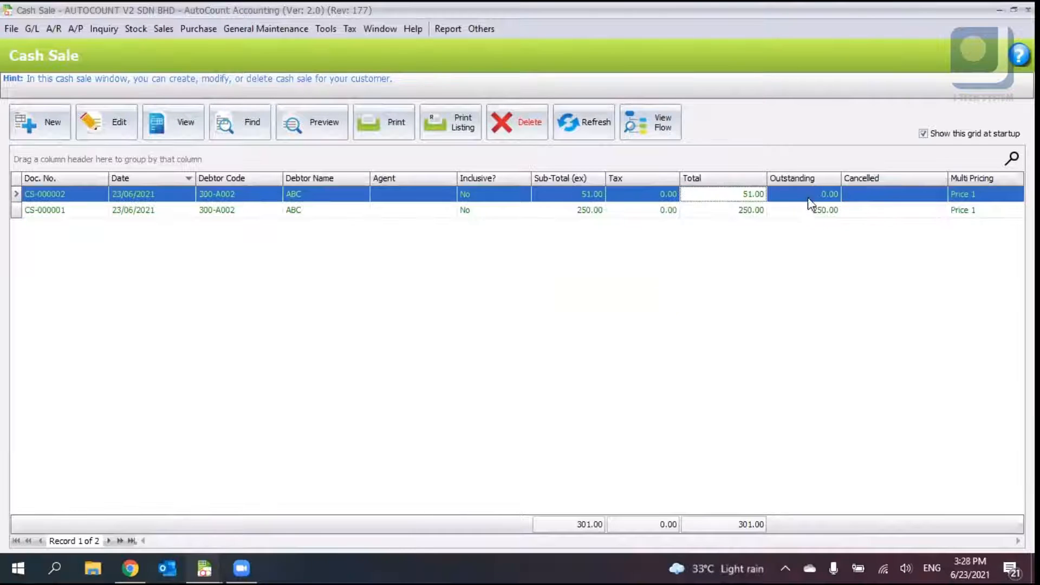
left_click(810, 198)
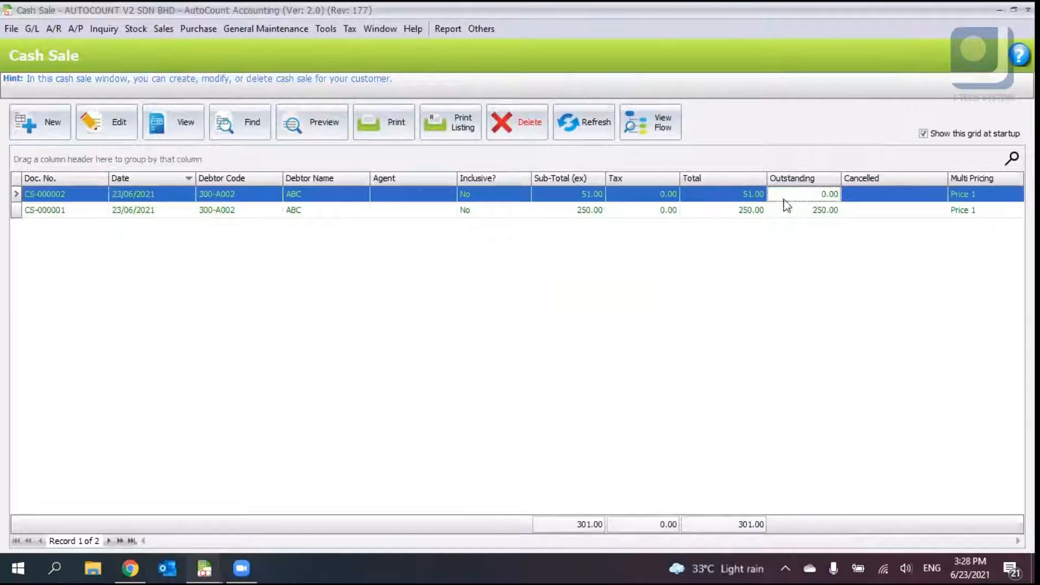
- Open the Monthly Sales Analysis report and run the inquiry
left_click(806, 211)
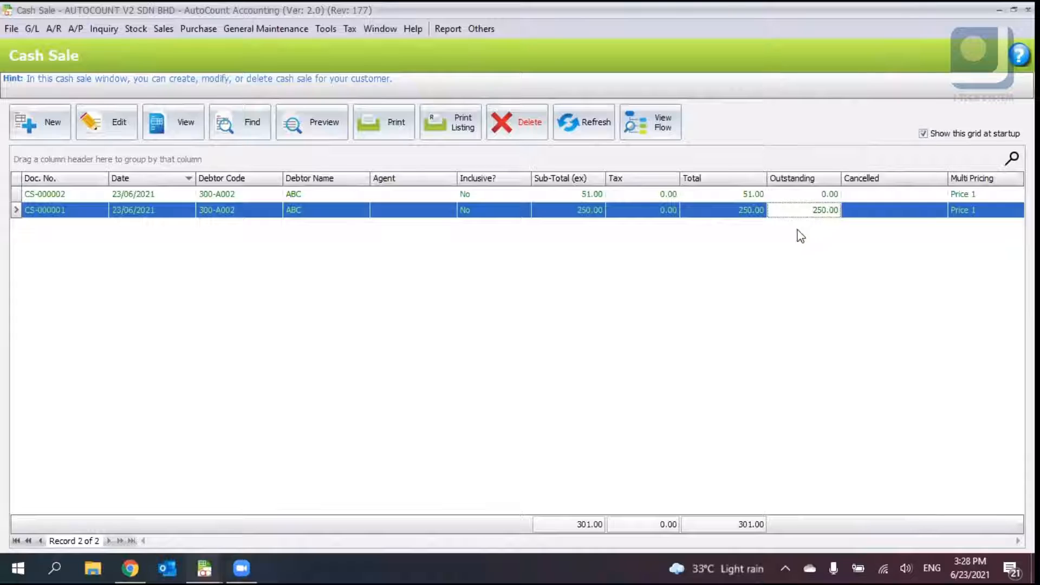
left_click(165, 30)
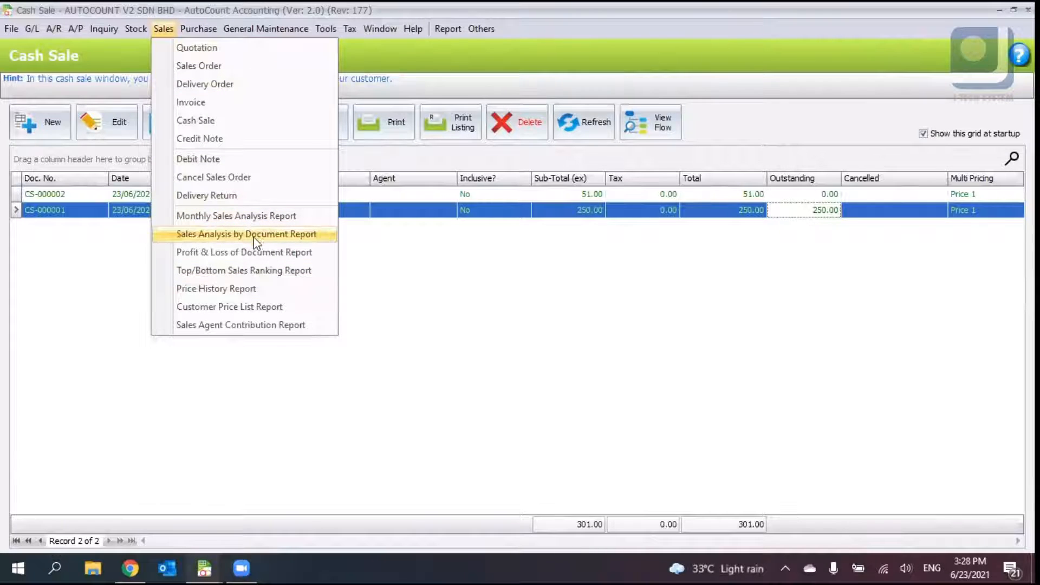
left_click(288, 217)
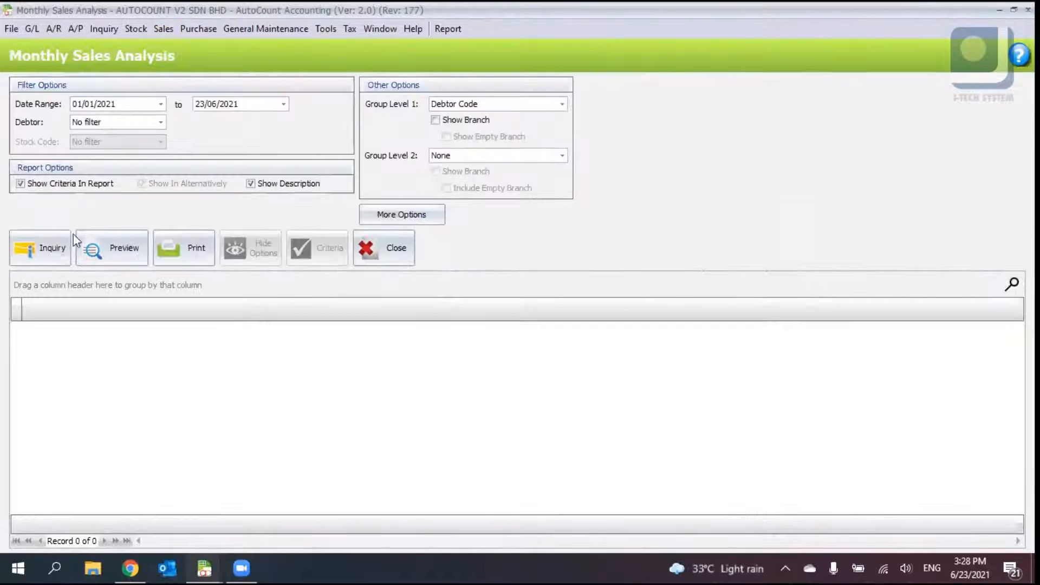
left_click(43, 253)
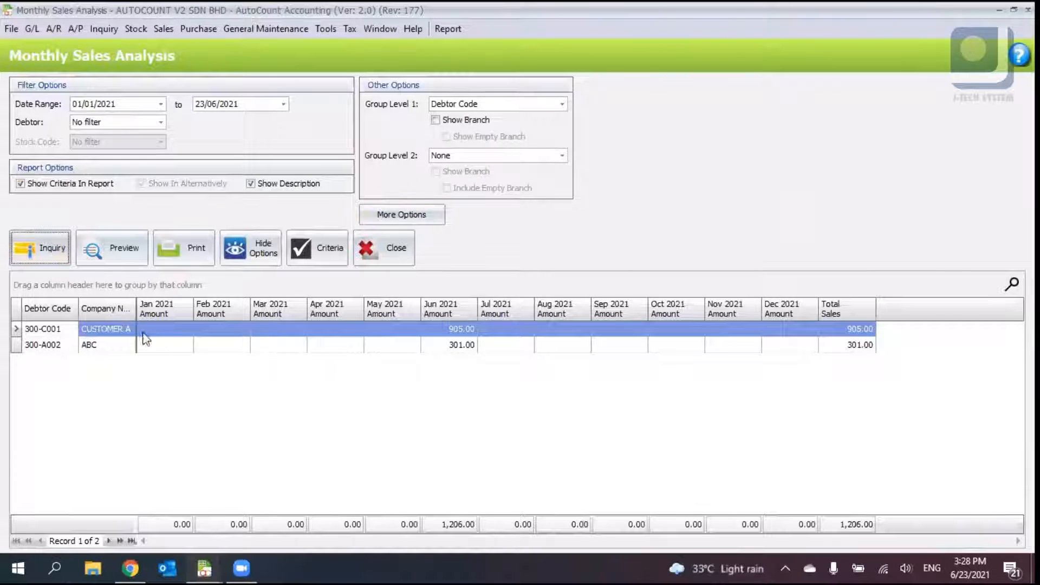
- Regroup the monthly sales analysis by Item Code and rerun the inquiry
left_click(520, 103)
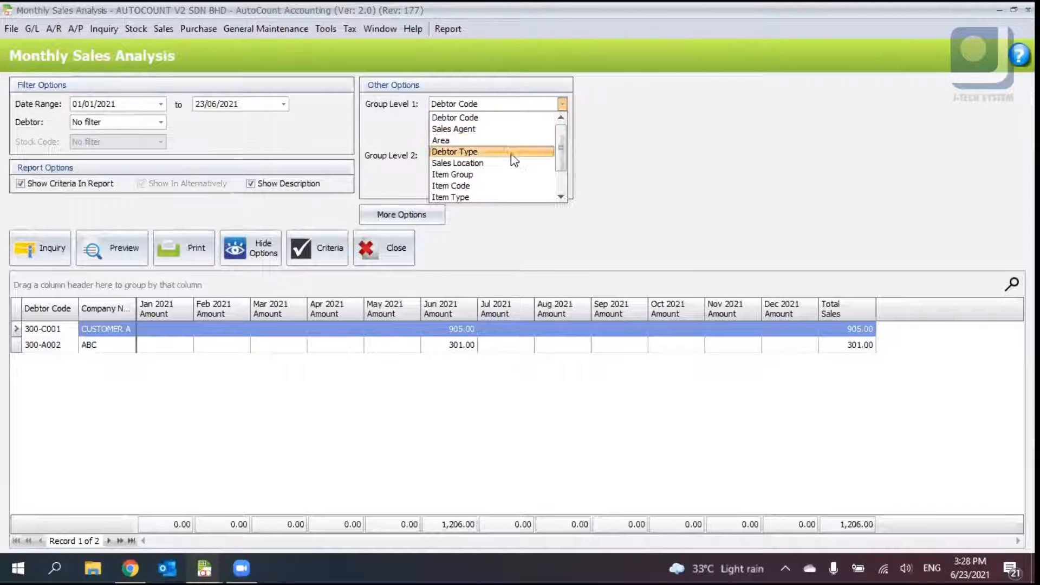
left_click(512, 184)
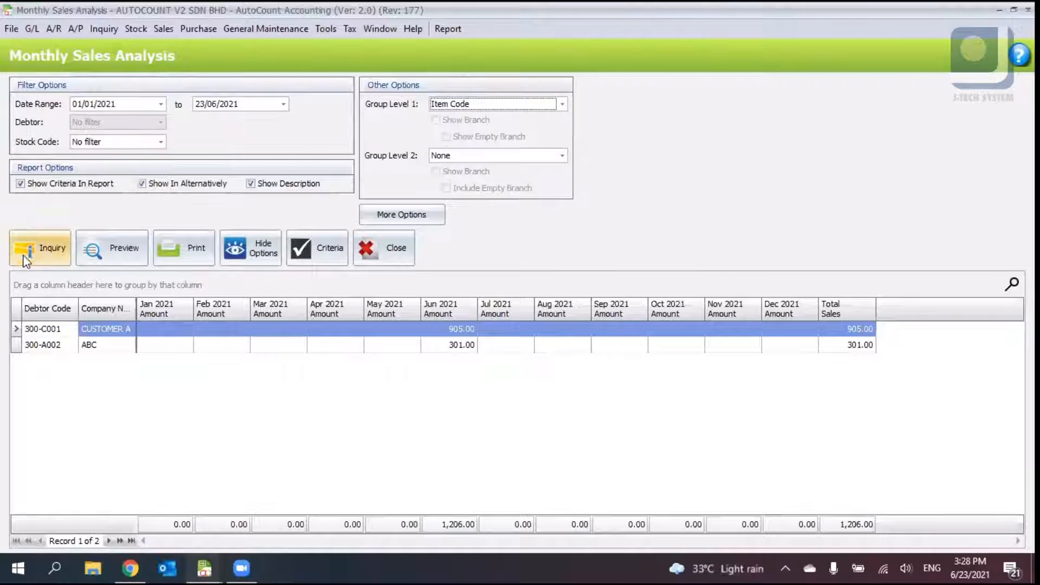
left_click(32, 248)
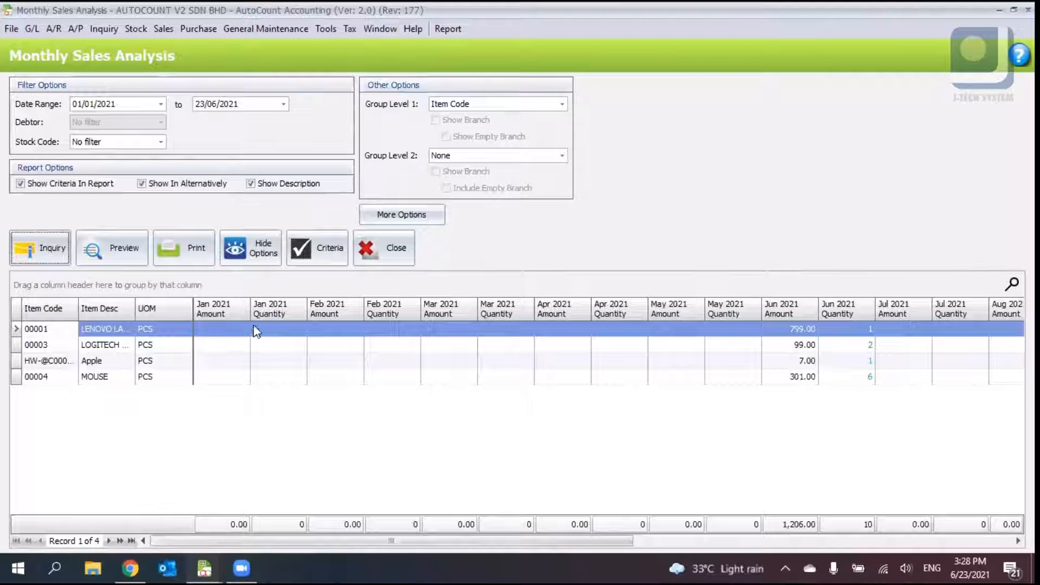
- Regroup the monthly sales analysis back by Debtor Code, rerun the inquiry and close the report
left_click(508, 99)
left_click(499, 119)
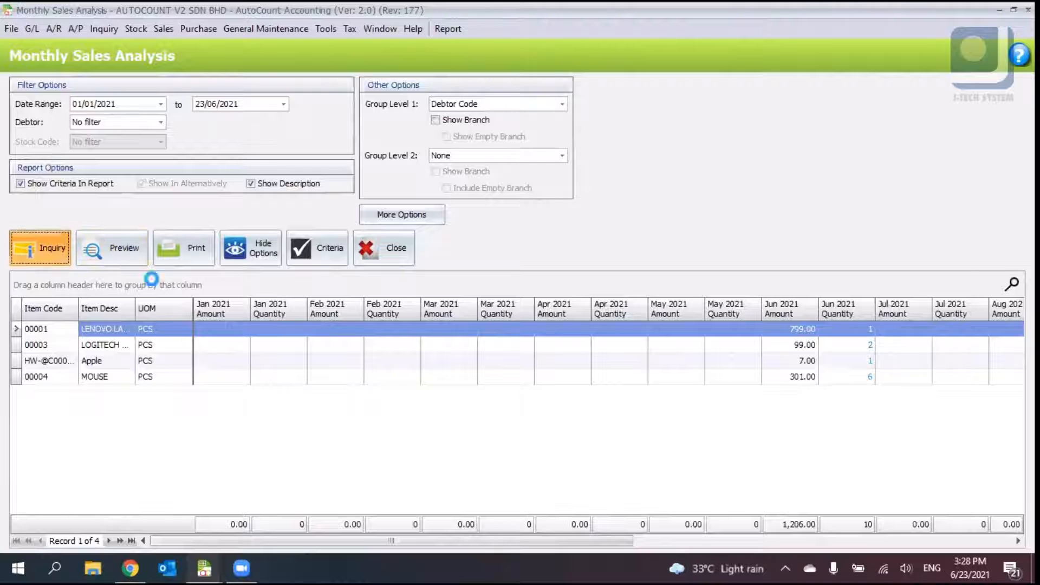
left_click(39, 247)
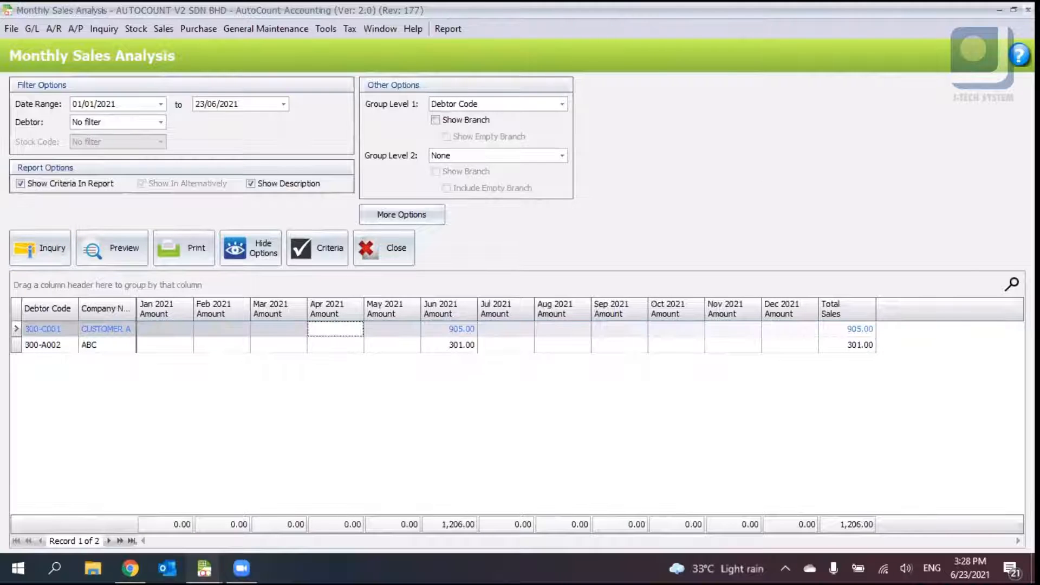
left_click(1028, 10)
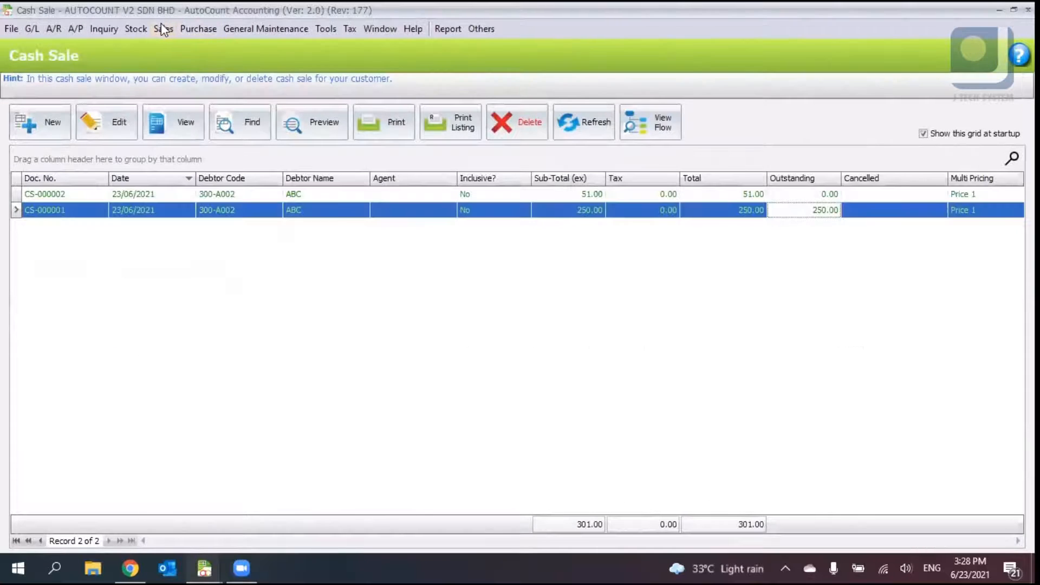
- Open the Sales Analysis by Document report, run the inquiry and inspect each debtor's row before closing it
left_click(163, 28)
left_click(197, 233)
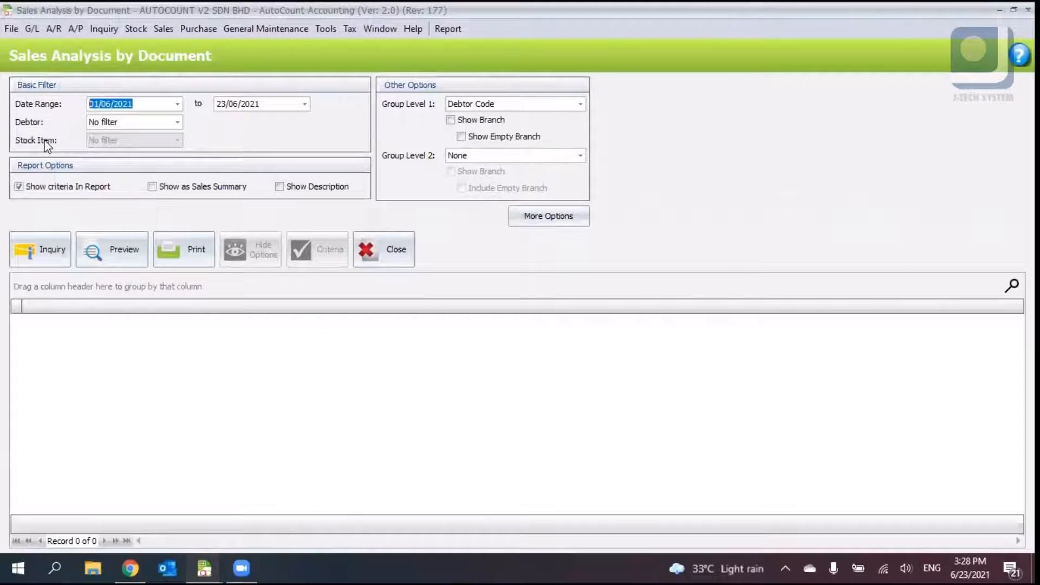
left_click(57, 252)
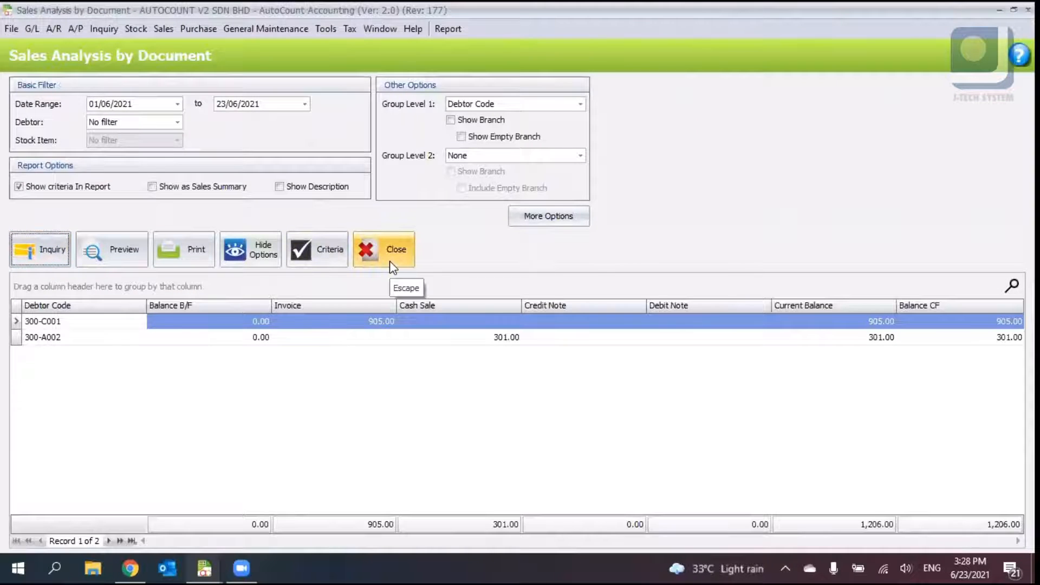
left_click(263, 340)
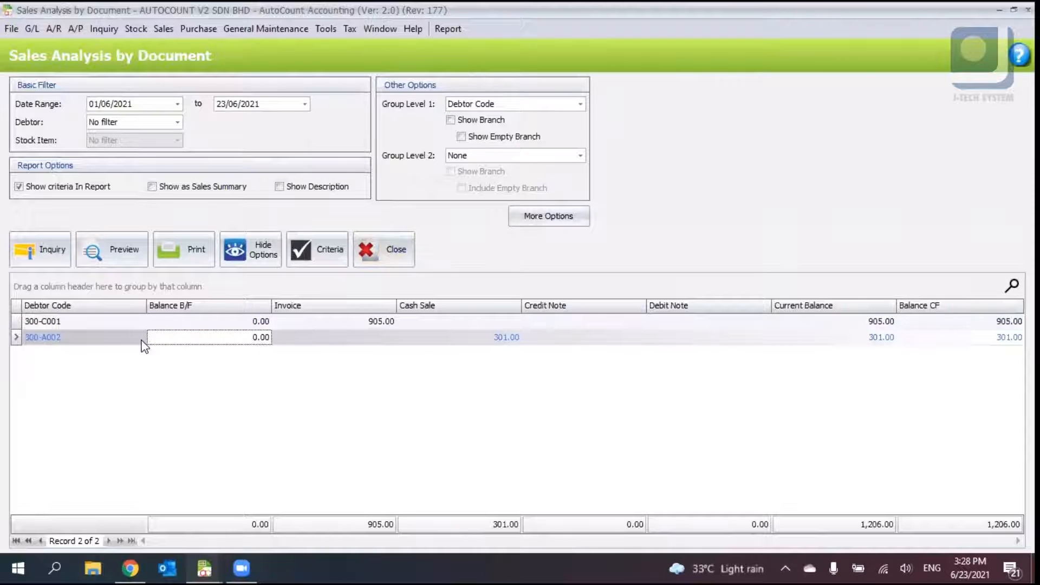
left_click(494, 338)
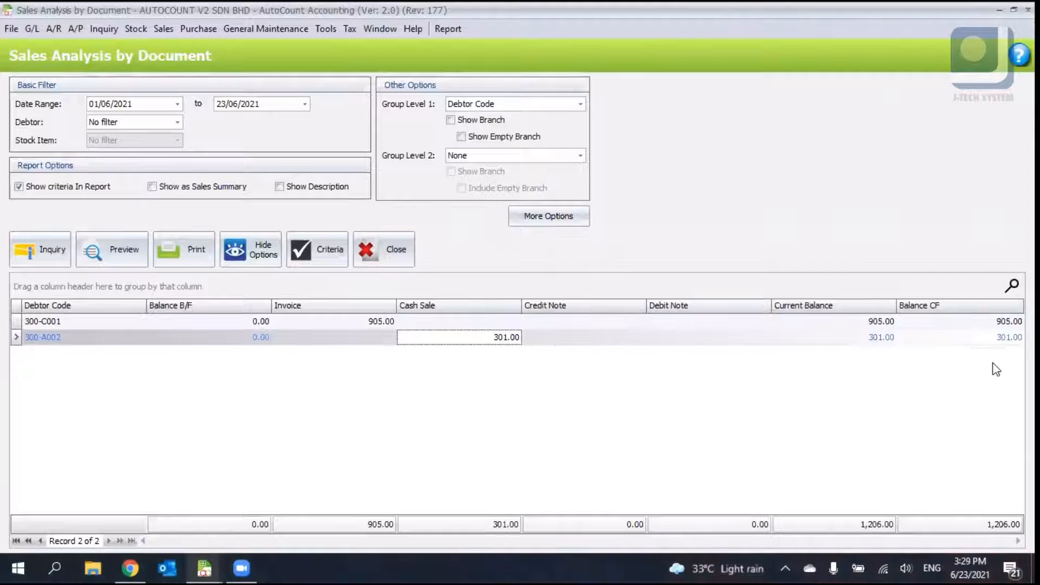
left_click(888, 322)
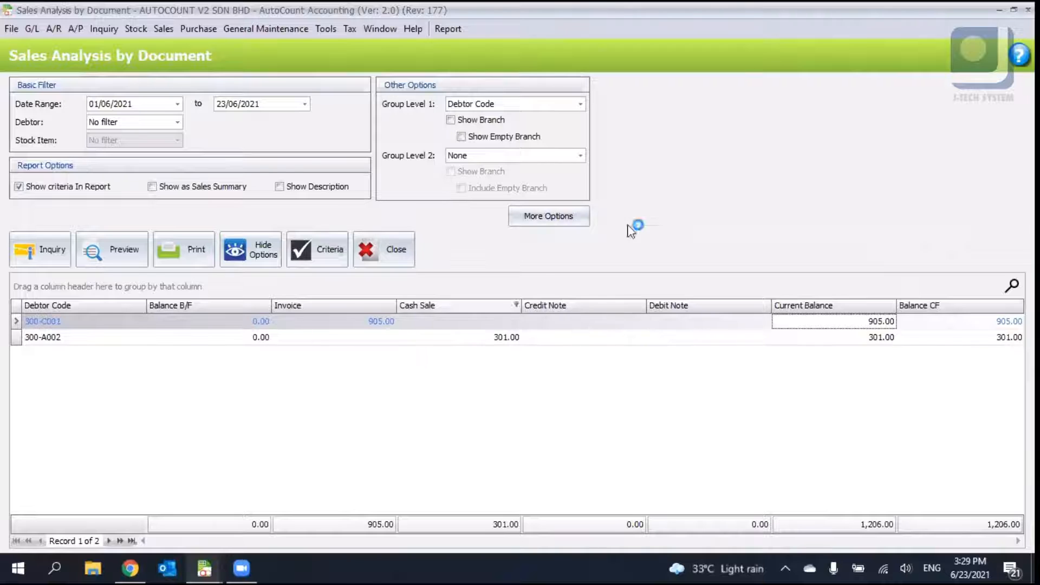
left_click(1028, 10)
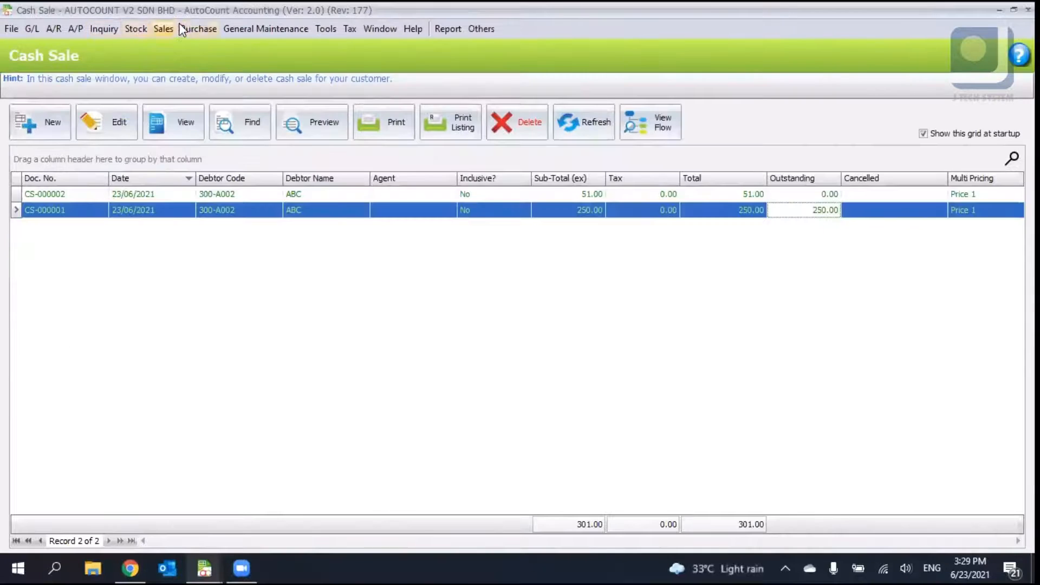
- Open the Profit & Loss of Document report, run the inquiry and examine each document's profit and margin
left_click(171, 28)
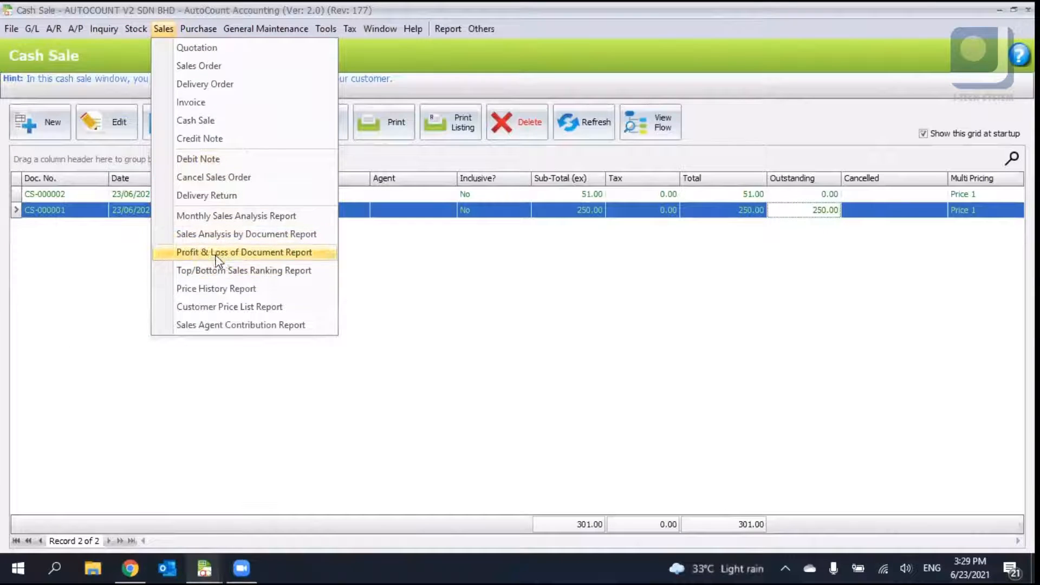
left_click(219, 252)
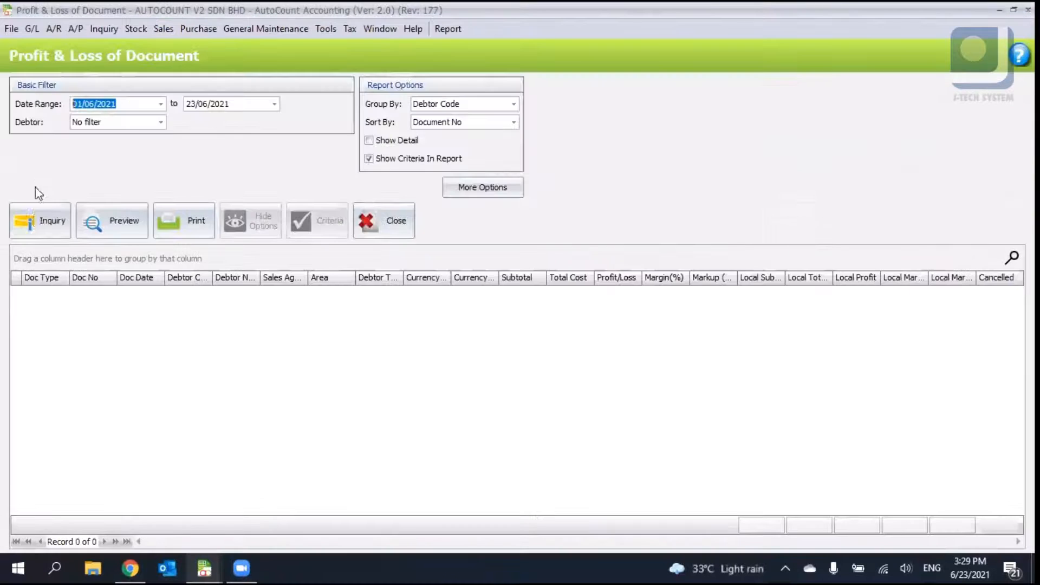
left_click(40, 220)
left_click(74, 294)
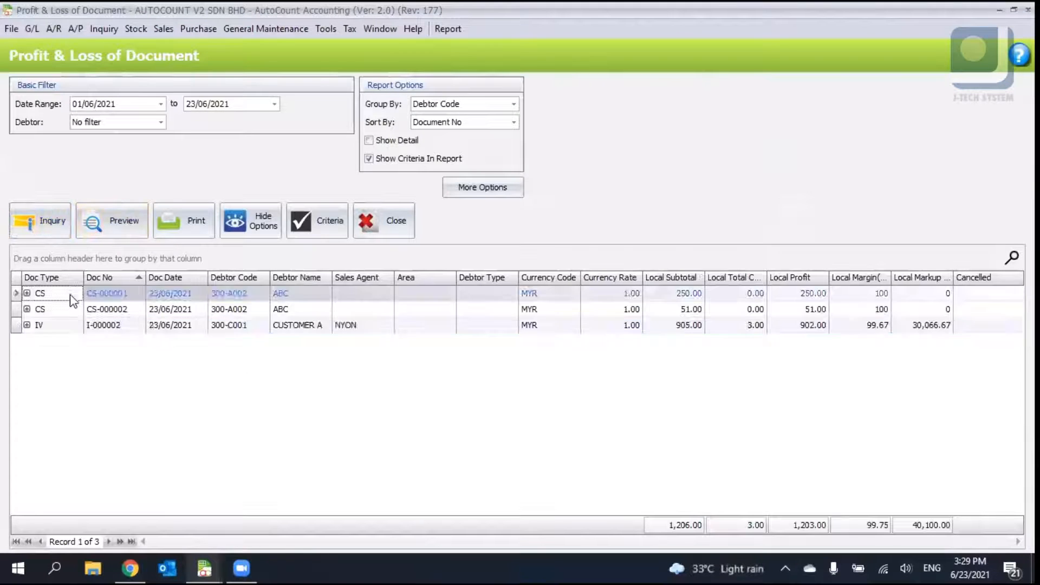
left_click(152, 312)
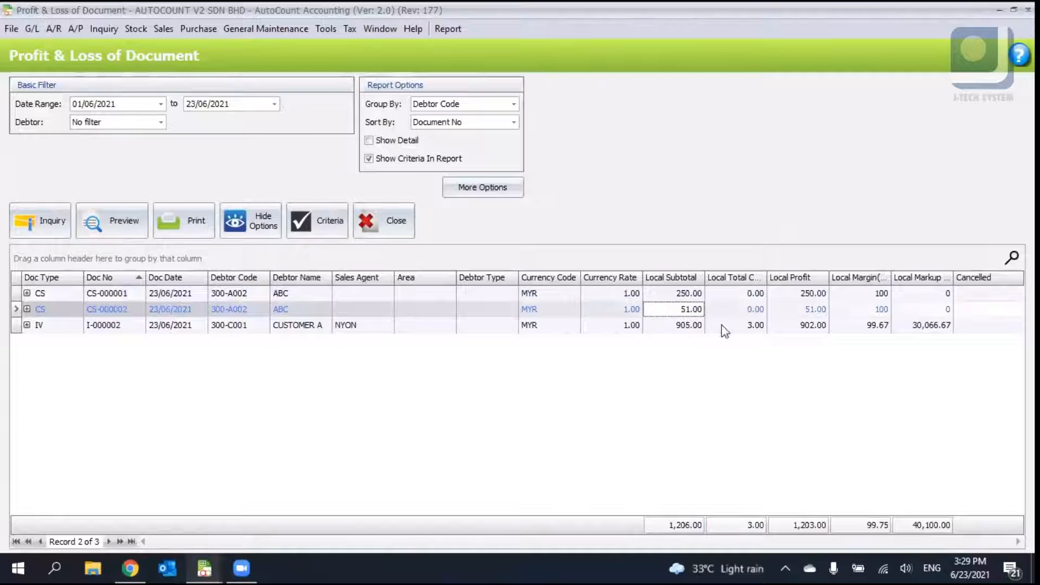
left_click(866, 295)
left_click(872, 325)
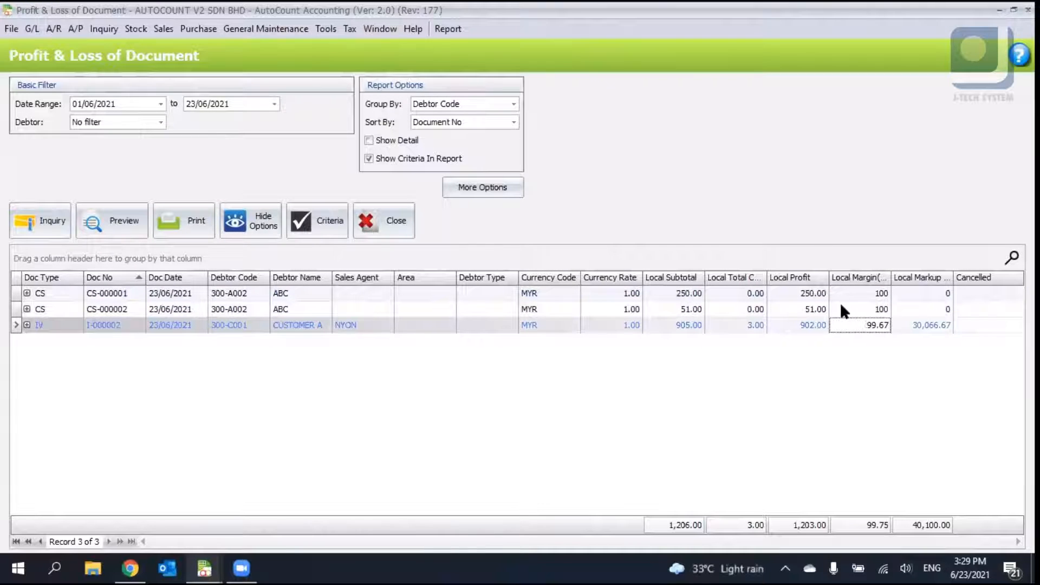
key("Escape")
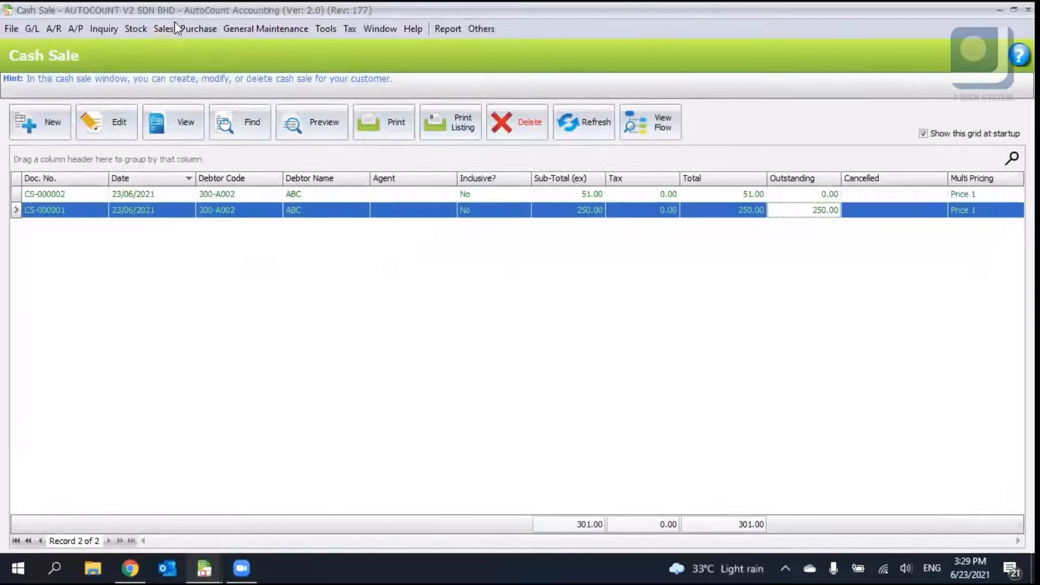
left_click(174, 25)
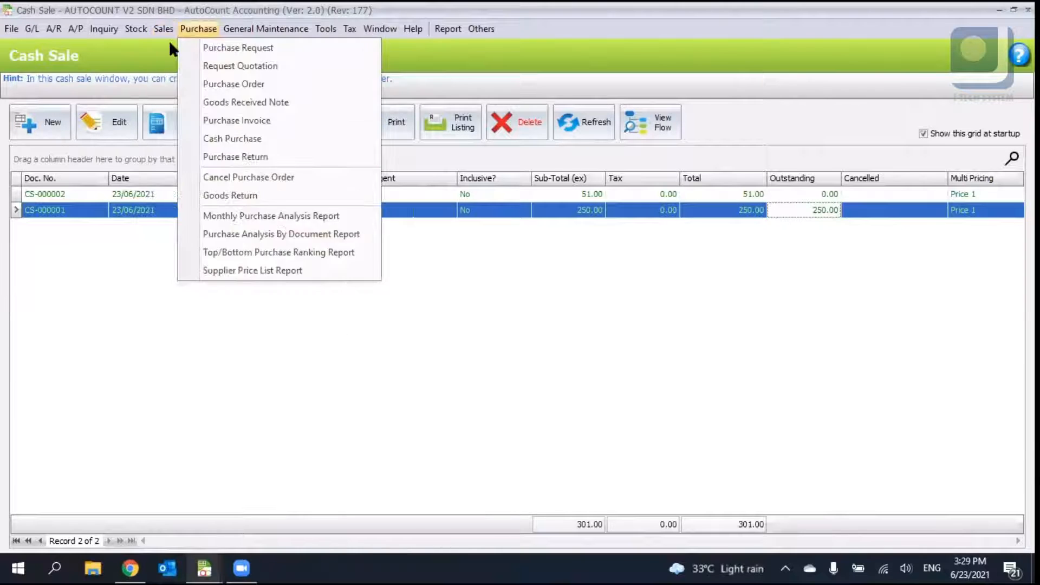
left_click(652, 13)
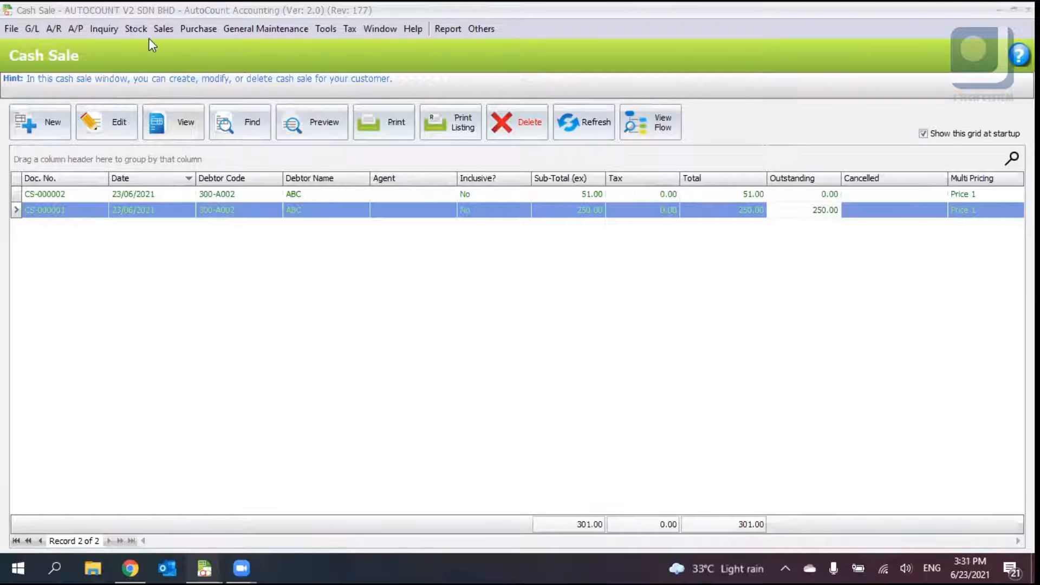
- Open the sales order list to review it, then close it
left_click(162, 30)
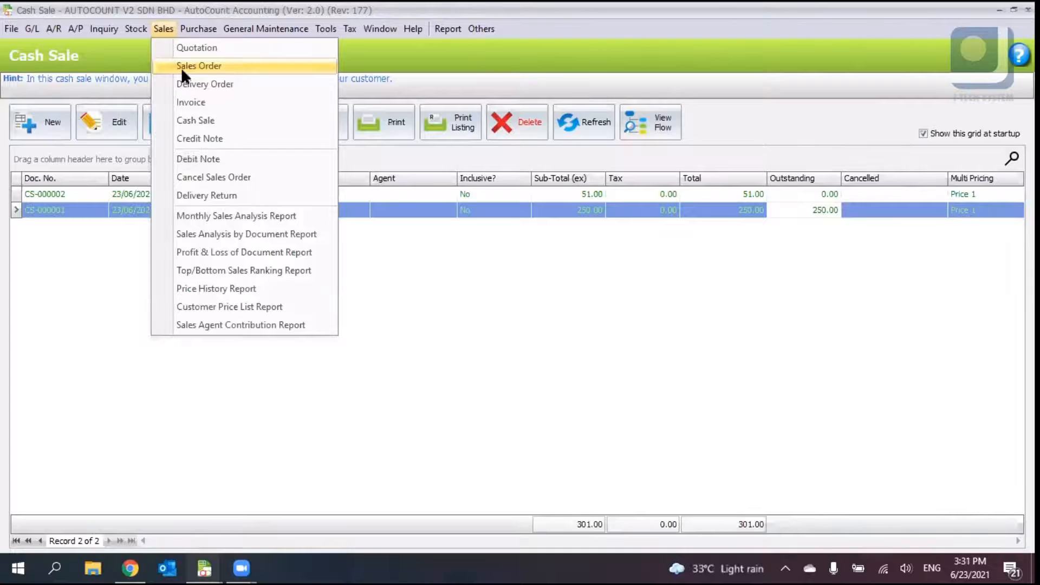
left_click(181, 68)
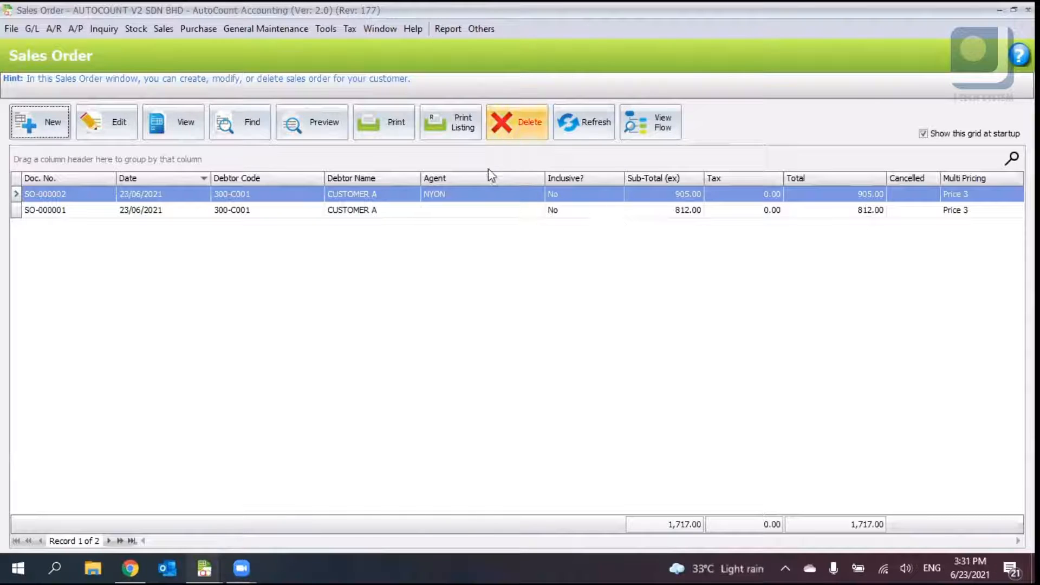
left_click(433, 78)
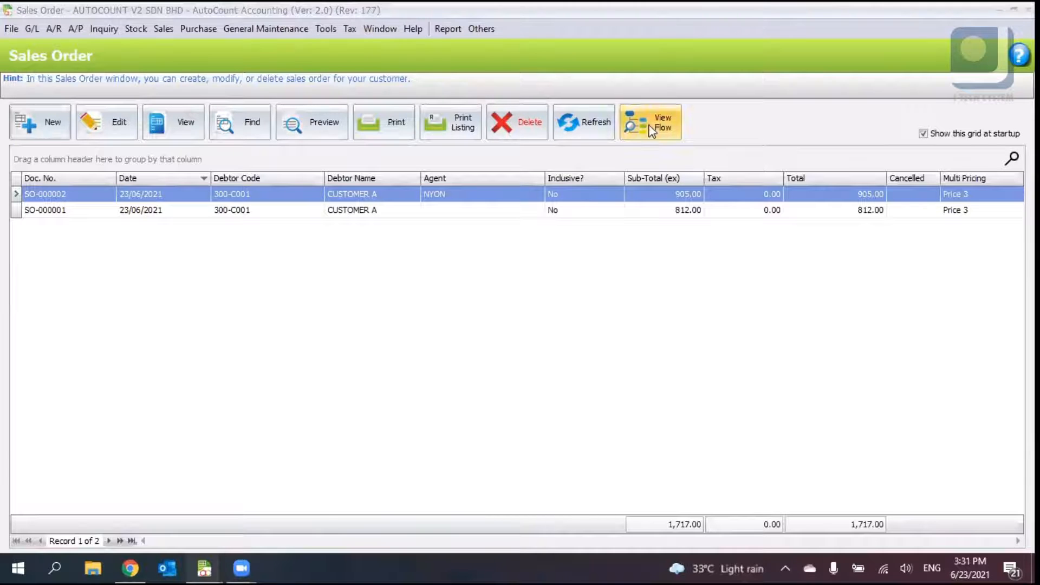
left_click(1028, 9)
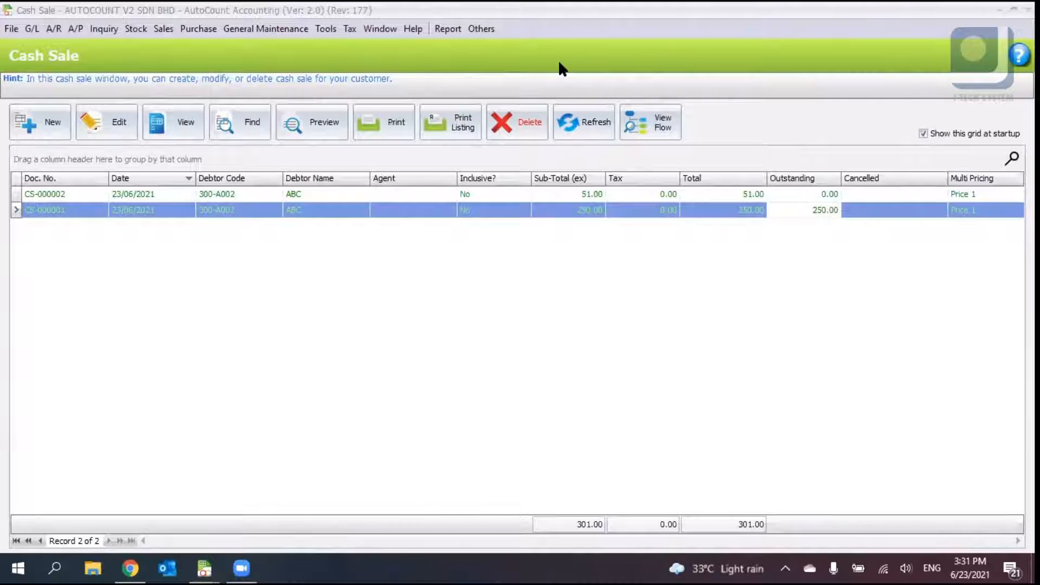
left_click(168, 27)
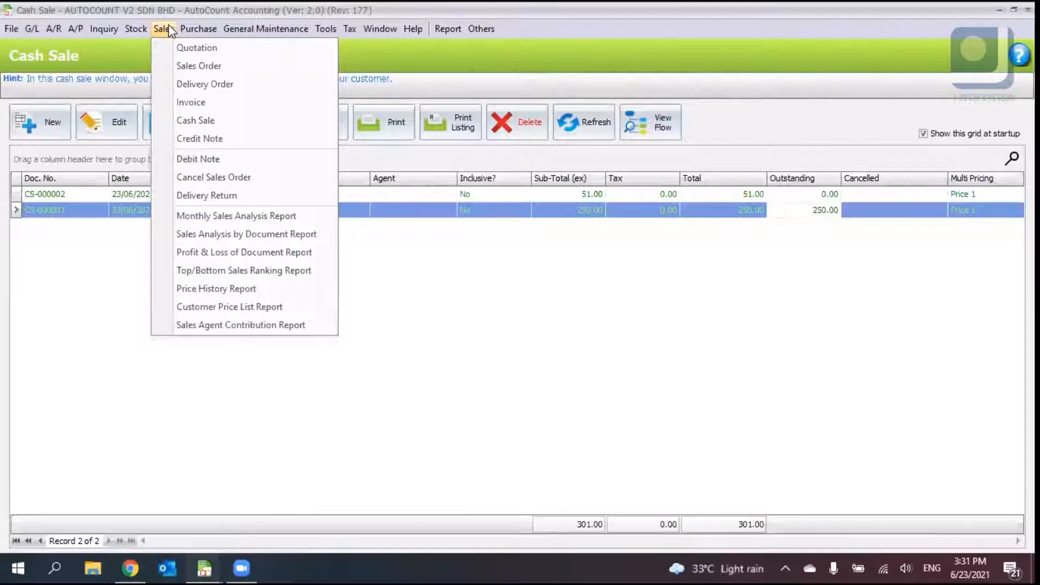
left_click(168, 27)
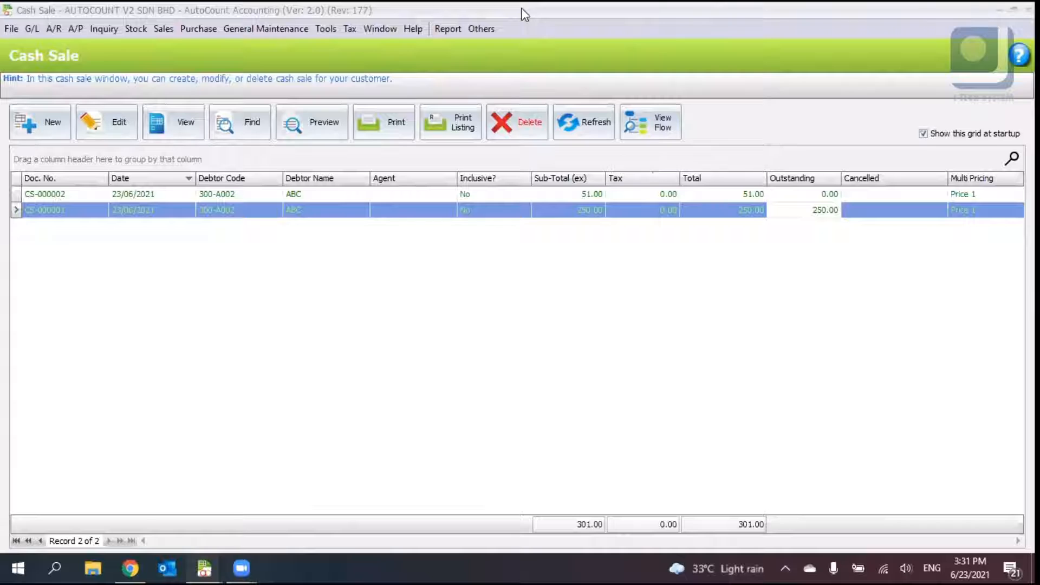
- Open CUSTOMER A's debtor account for editing and open its credit control settings
left_click(54, 28)
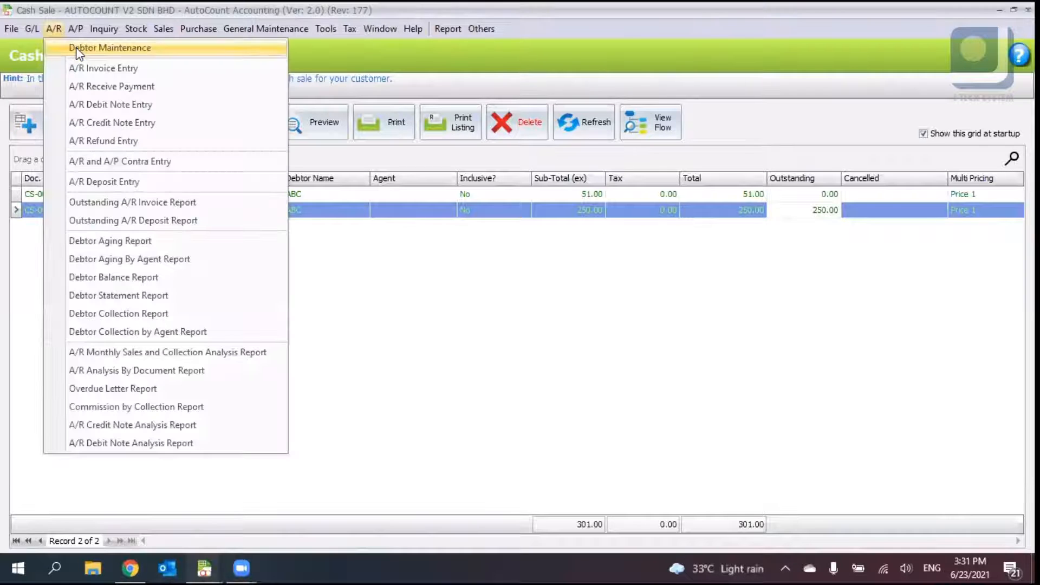
left_click(77, 48)
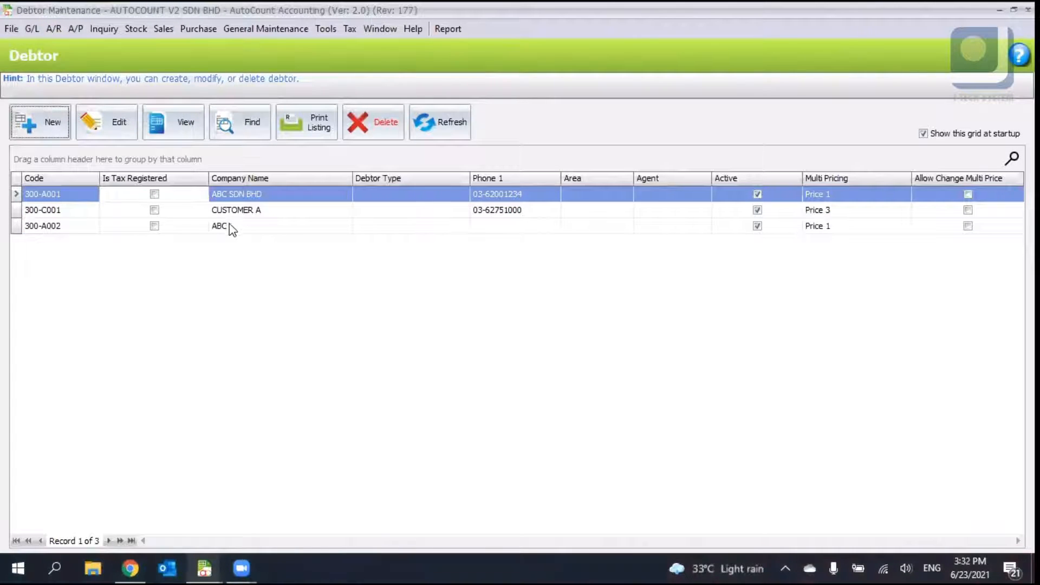
left_click(230, 215)
left_click(106, 122)
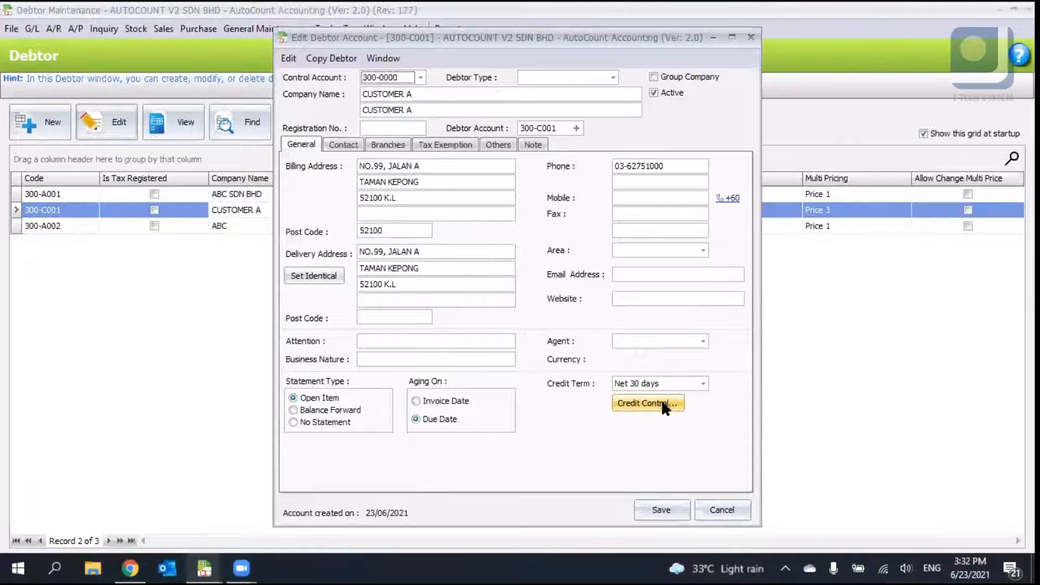
left_click(665, 407)
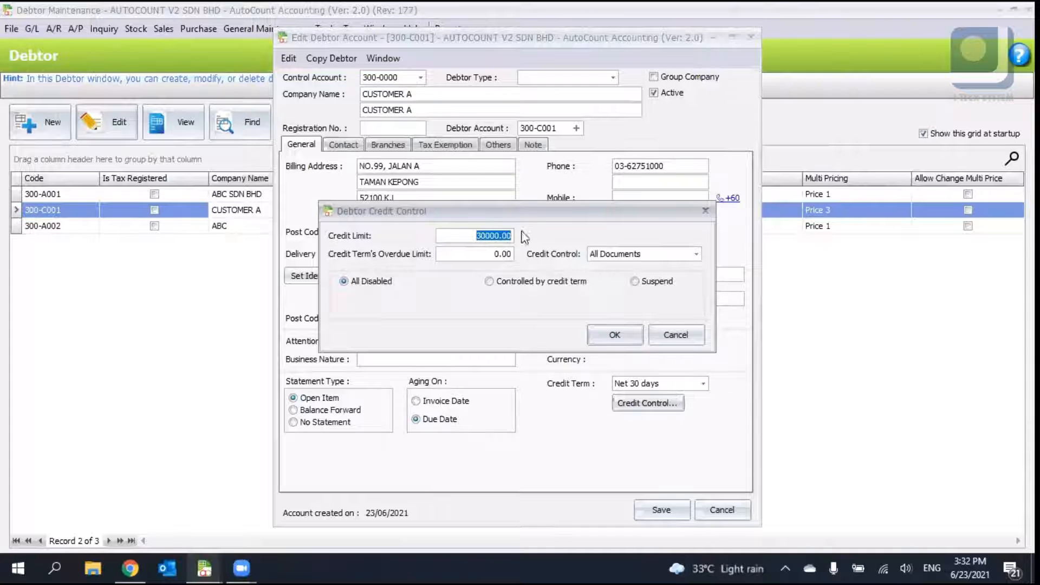
- Switch credit control to Individual Document, enable Sales Order and set it to Suspend
left_click(480, 252)
left_click(652, 256)
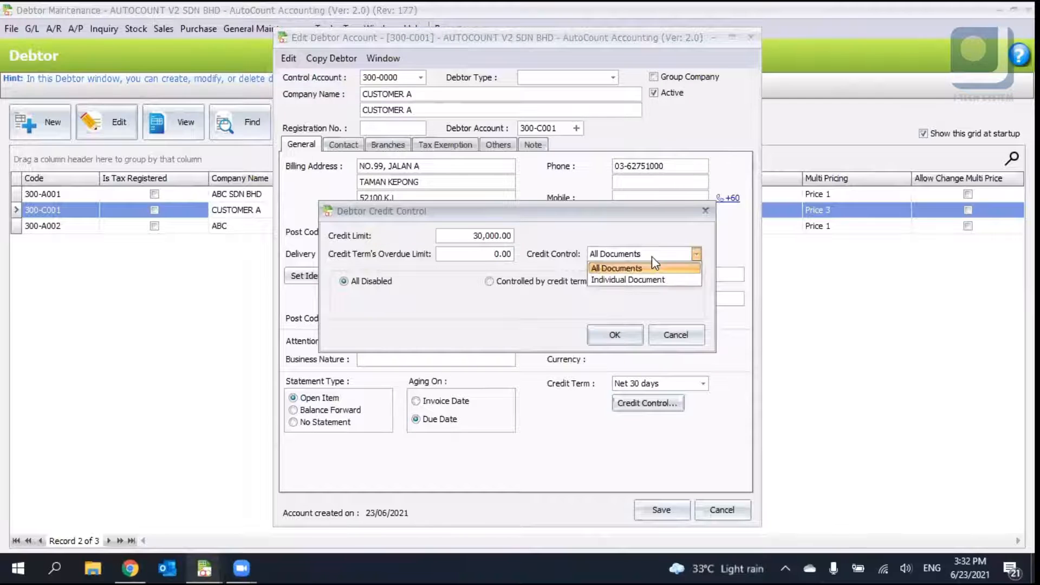
left_click(609, 280)
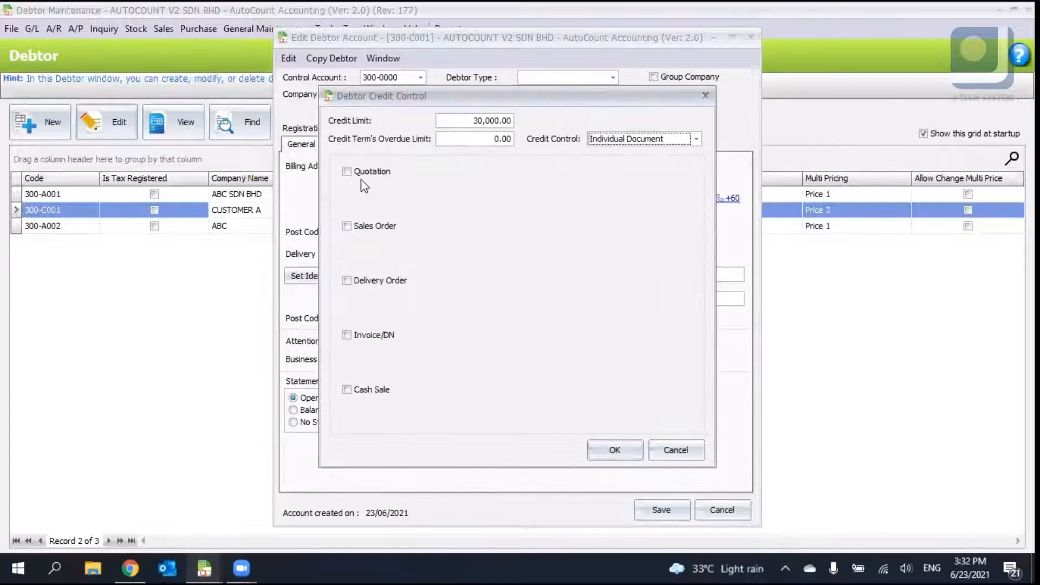
left_click(610, 142)
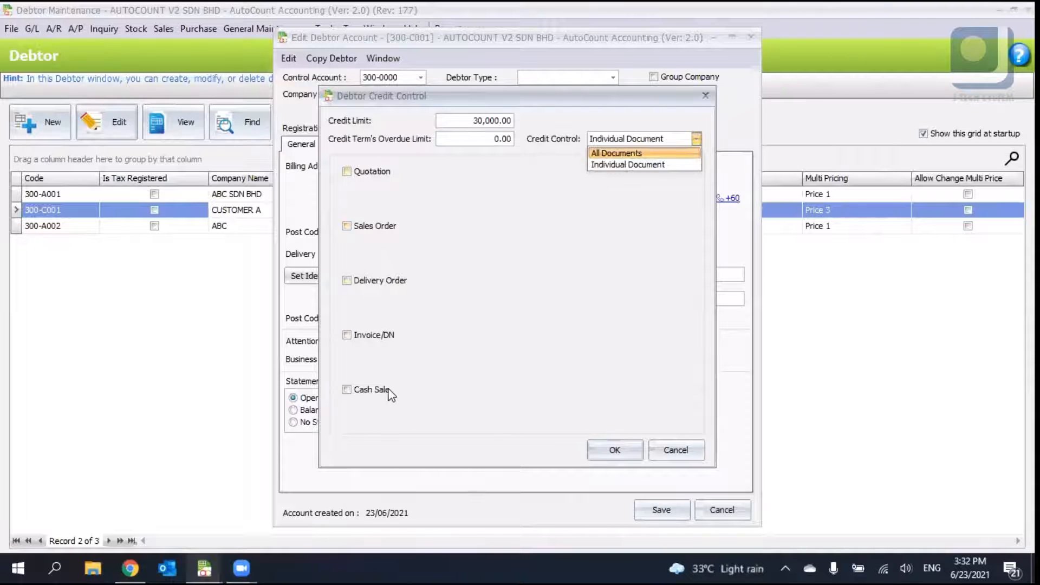
left_click(631, 167)
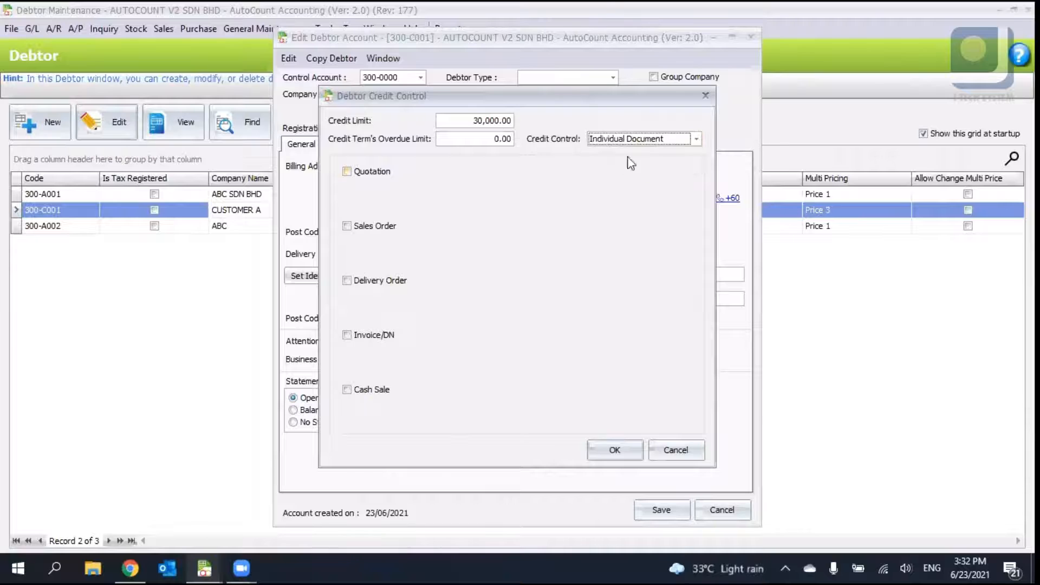
left_click(372, 227)
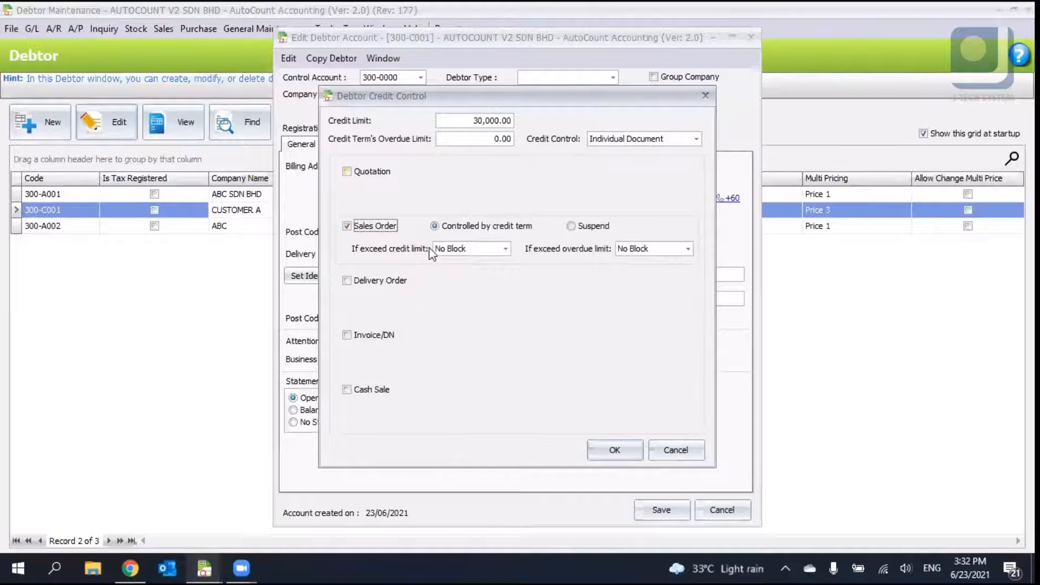
left_click(452, 250)
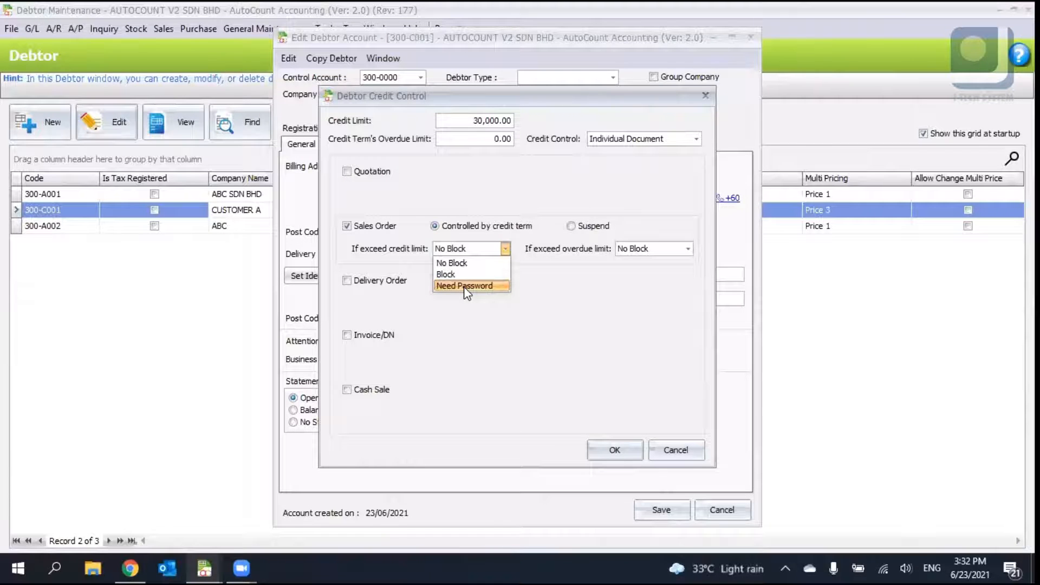
left_click(506, 227)
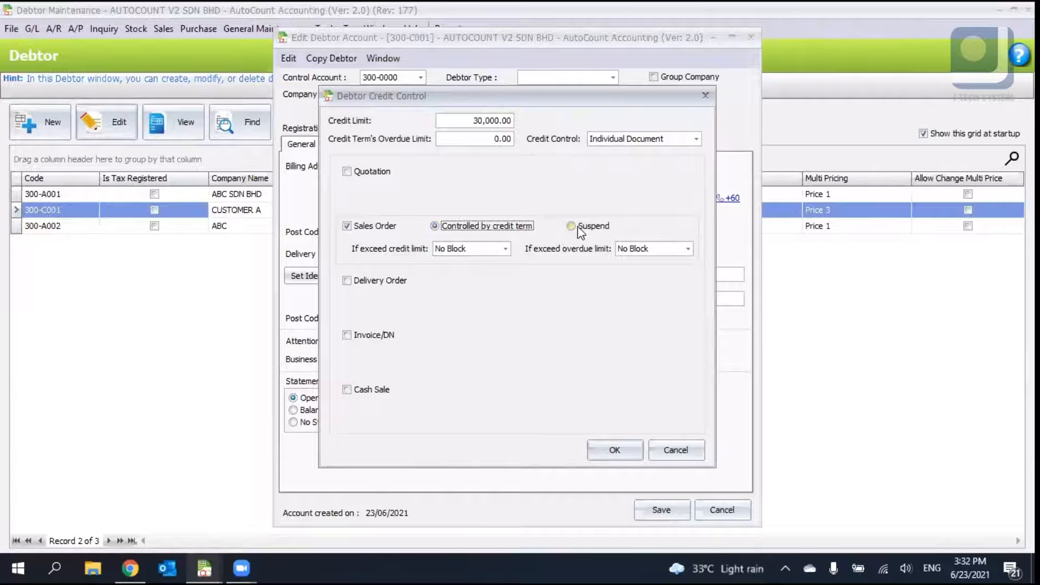
left_click(578, 226)
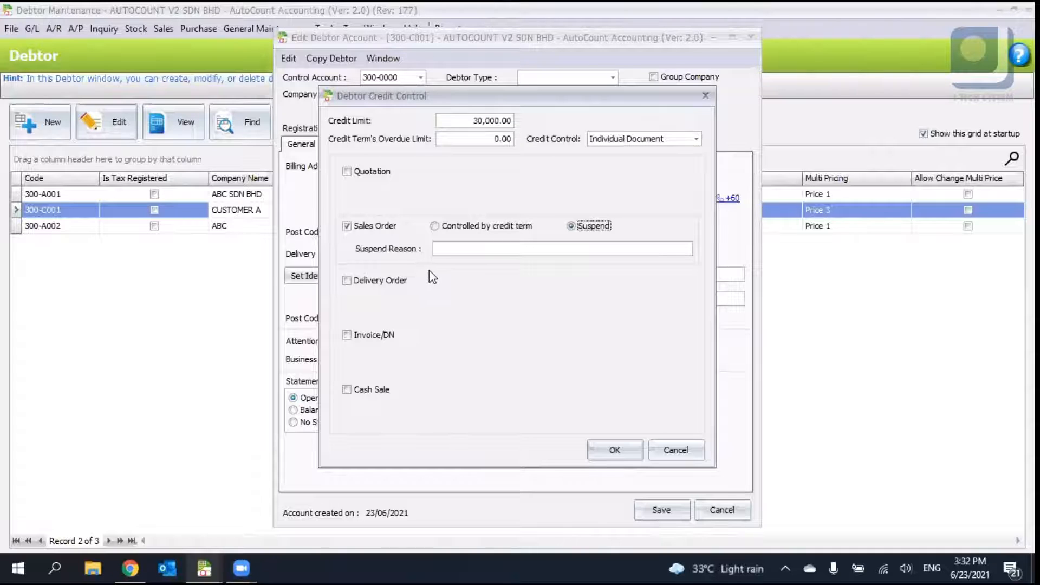
- Close the credit control dialog and cancel the debtor account edit without saving
left_click(473, 76)
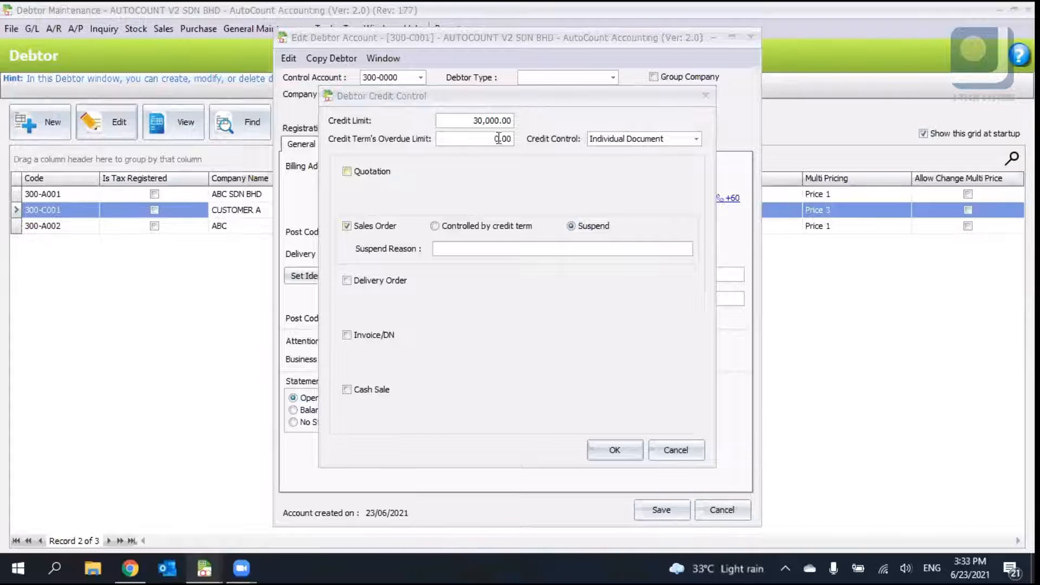
left_click(472, 119)
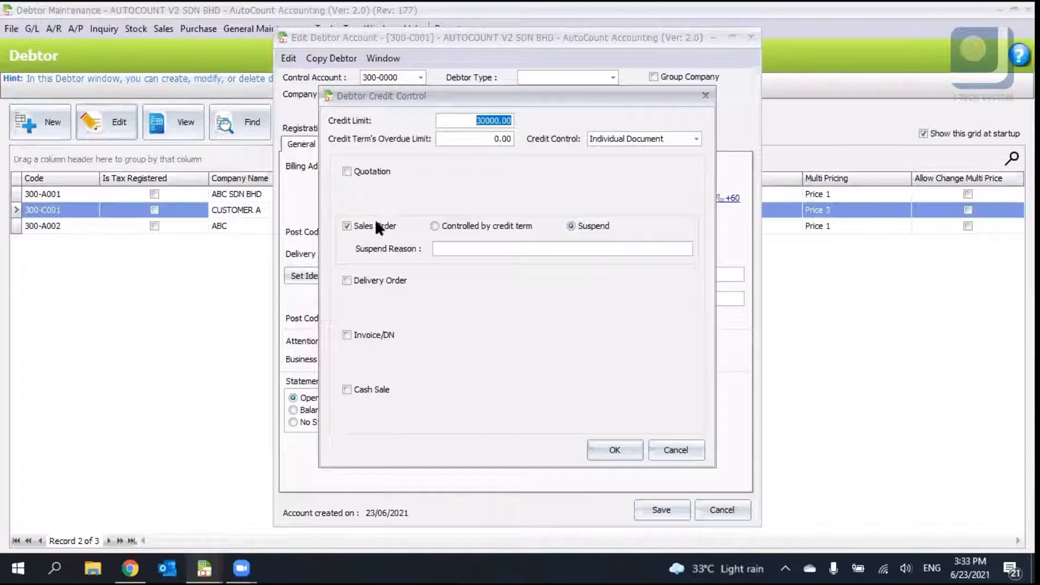
left_click(464, 87)
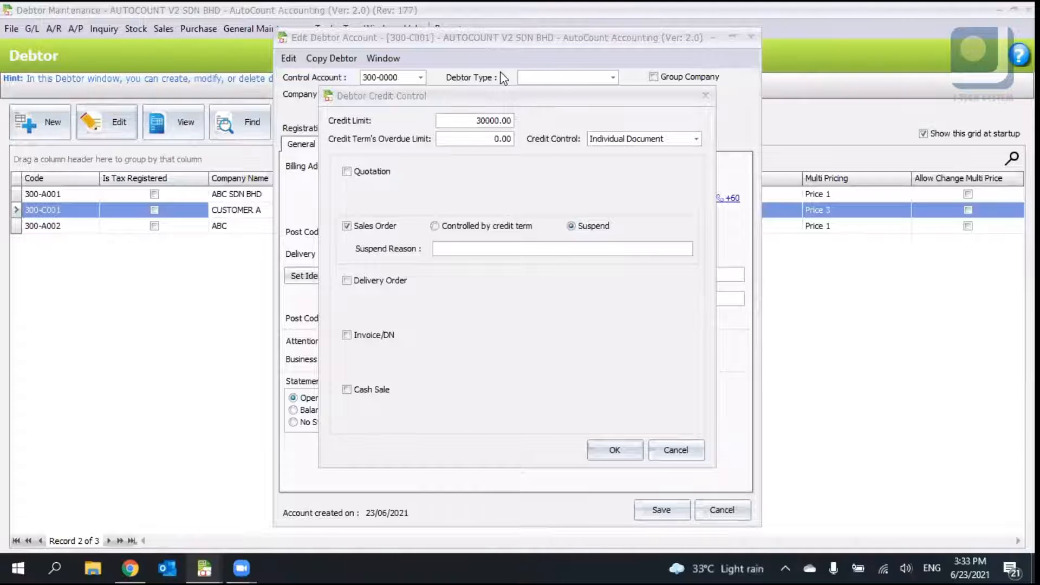
left_click(705, 96)
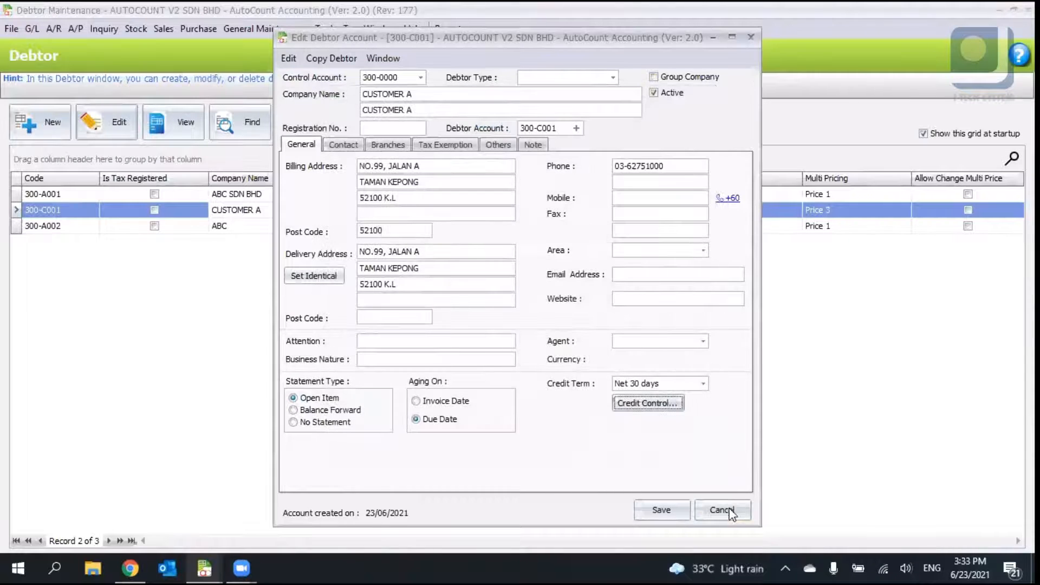
left_click(730, 511)
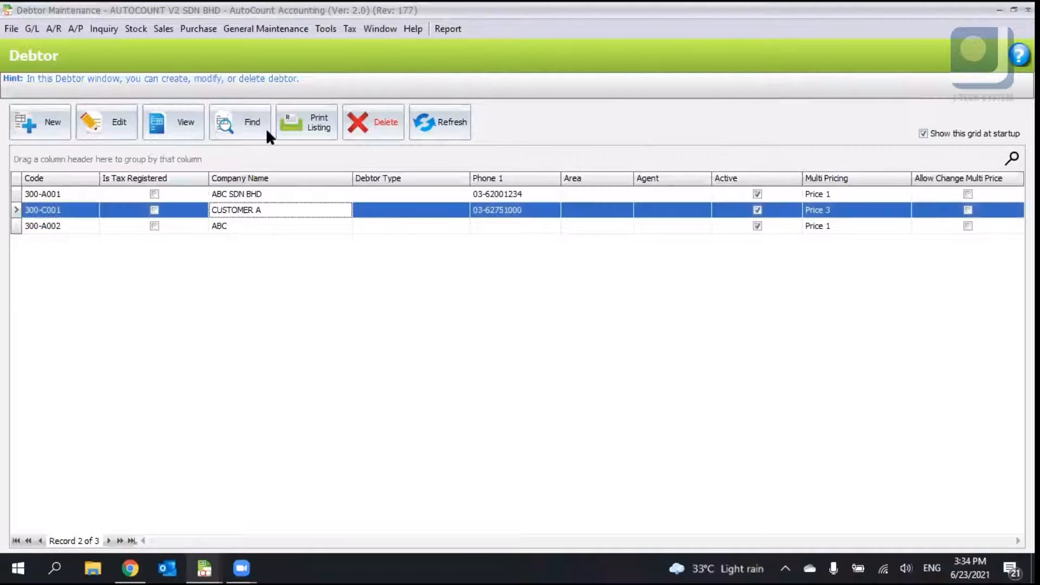
- Create a new debtor account with company name ABCD
left_click(42, 127)
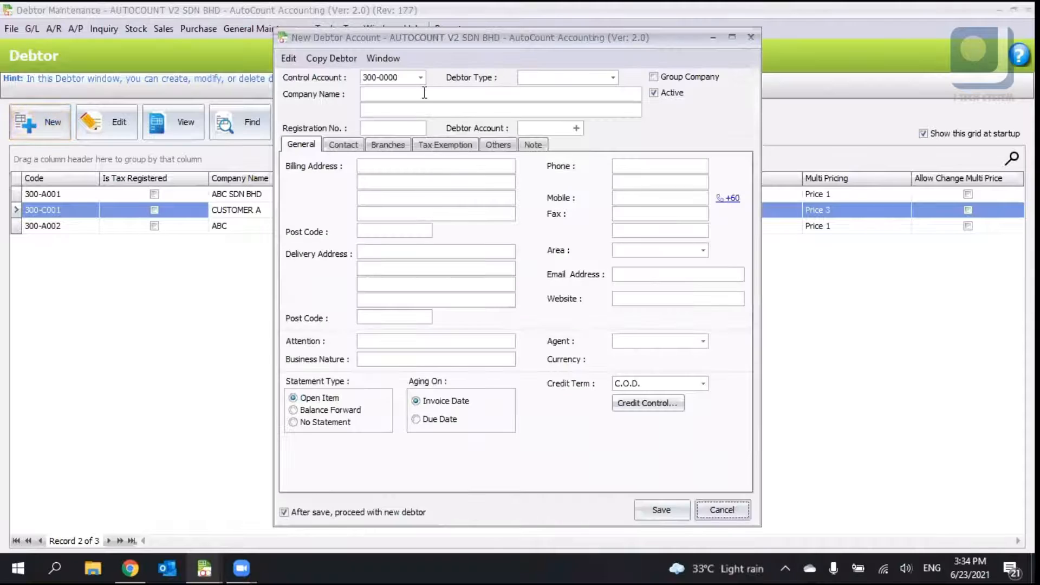
left_click(425, 93)
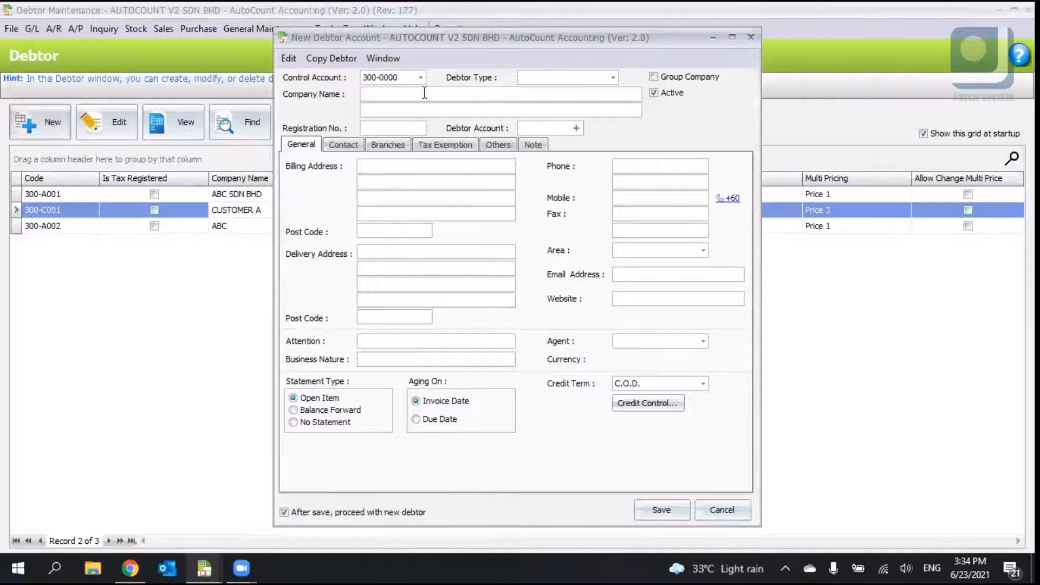
type("ABCD")
key("Tab")
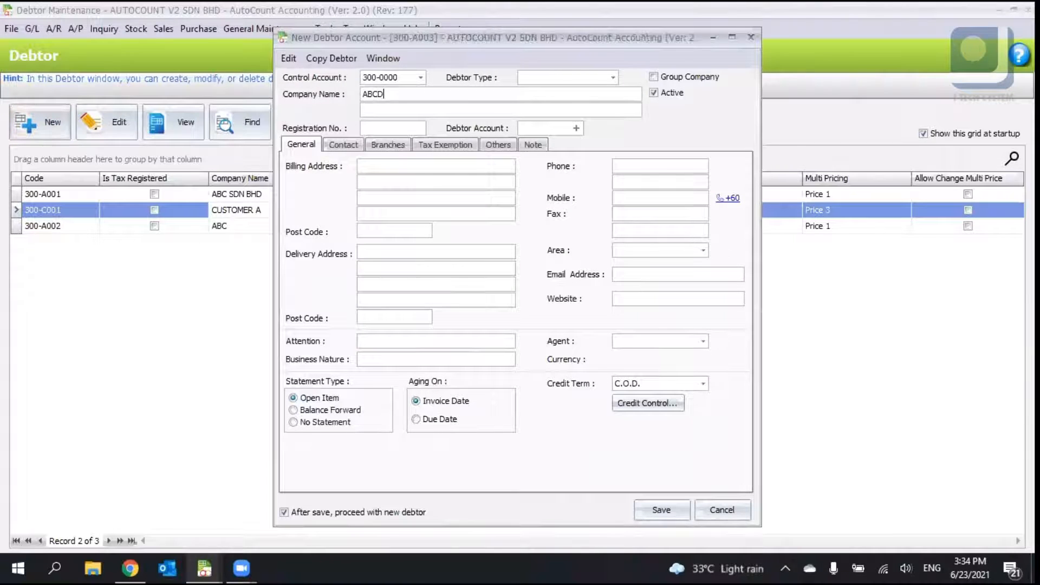
- Give debtor ABCD a 1,000 credit limit controlled by credit term, blocking both credit and overdue limit excesses, and save it
left_click(648, 403)
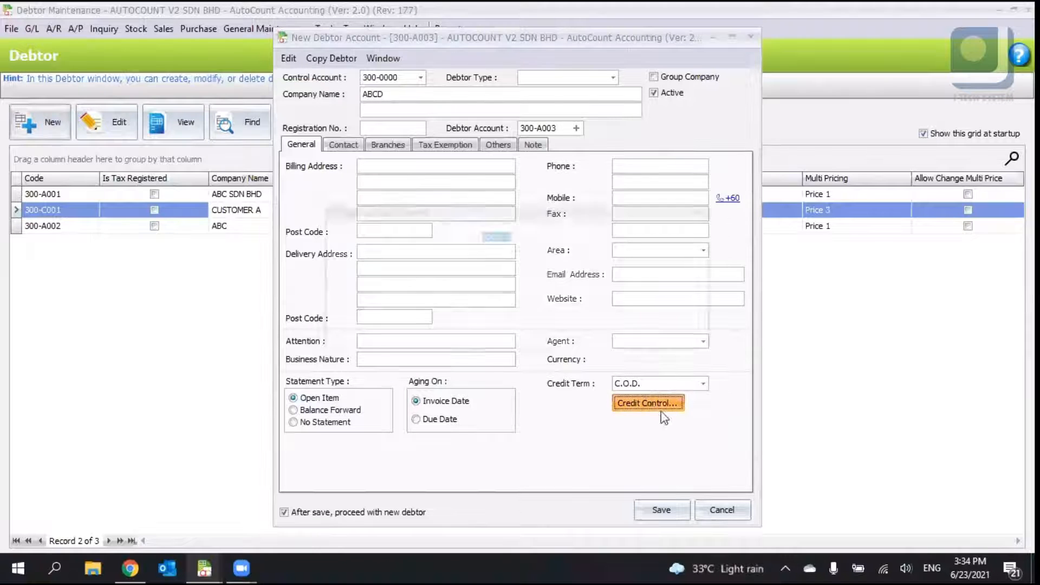
type("1,00")
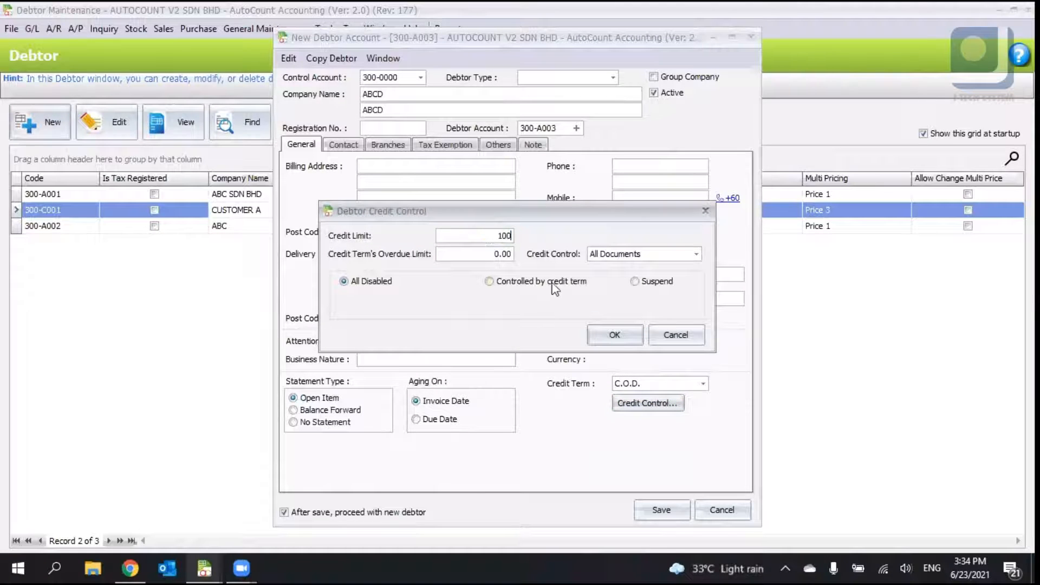
type("0")
left_click(548, 283)
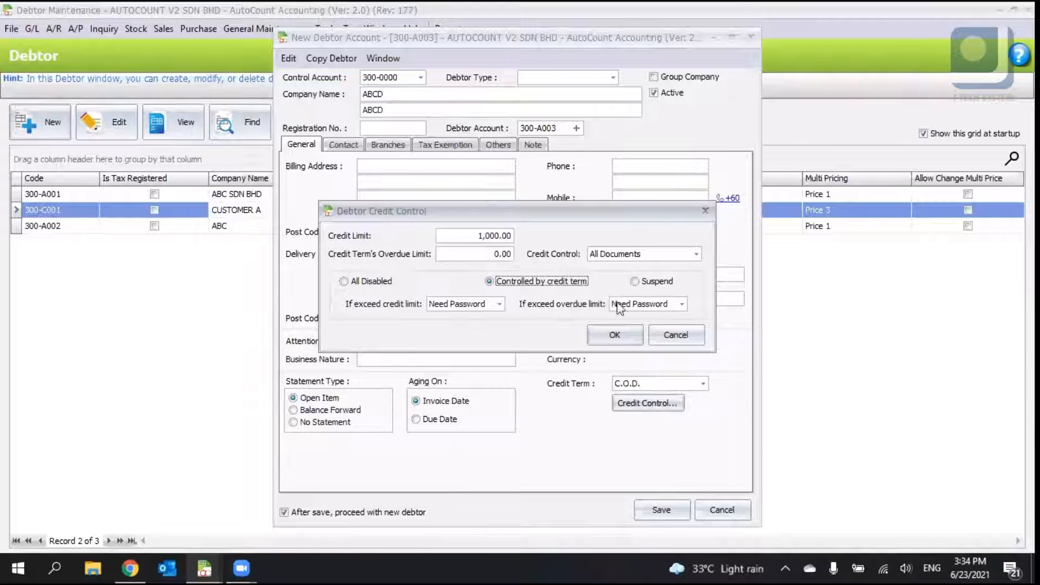
left_click(500, 304)
left_click(500, 304)
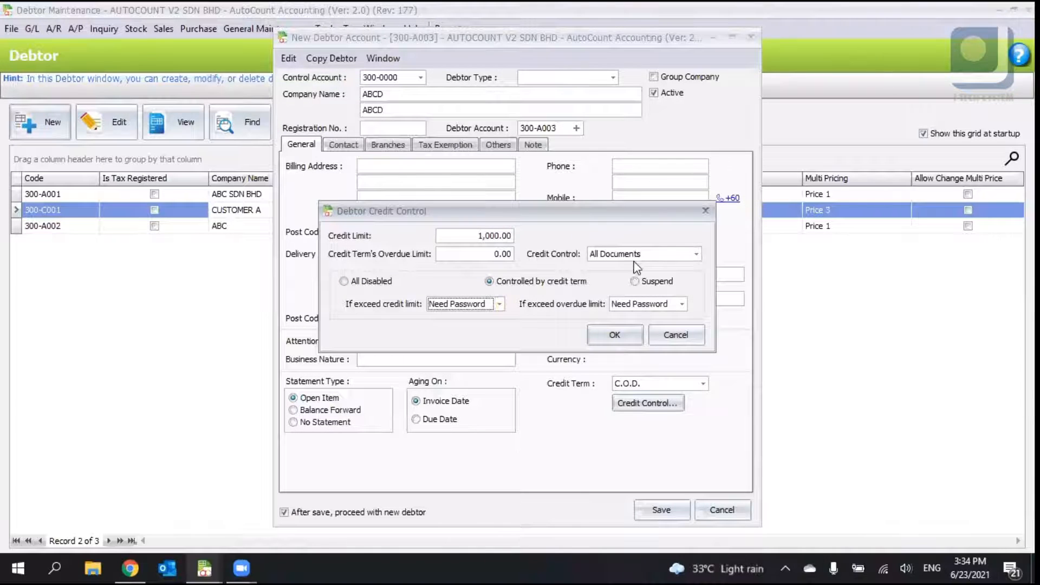
left_click(499, 305)
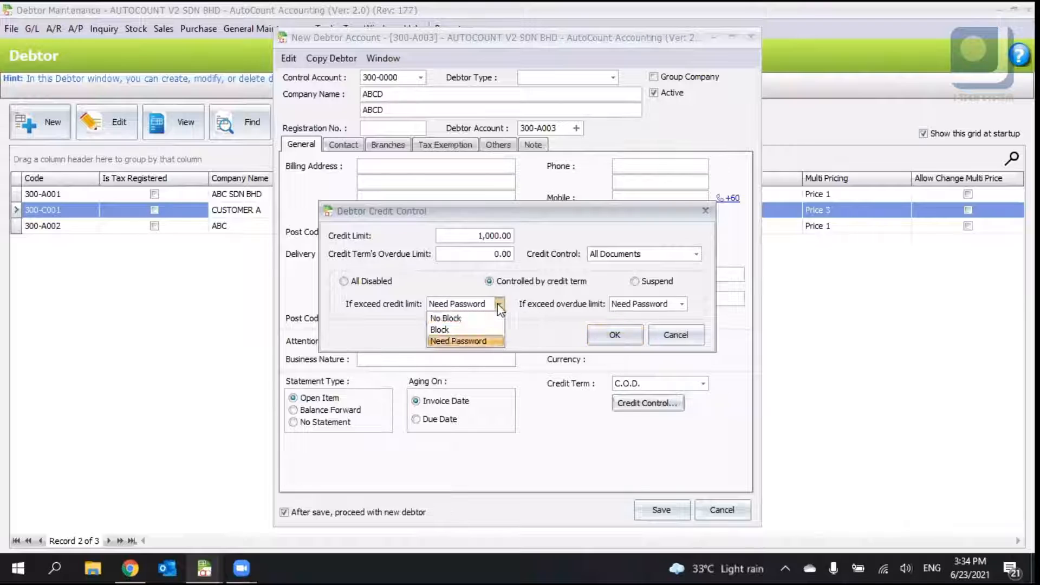
left_click(481, 328)
left_click(682, 304)
left_click(630, 329)
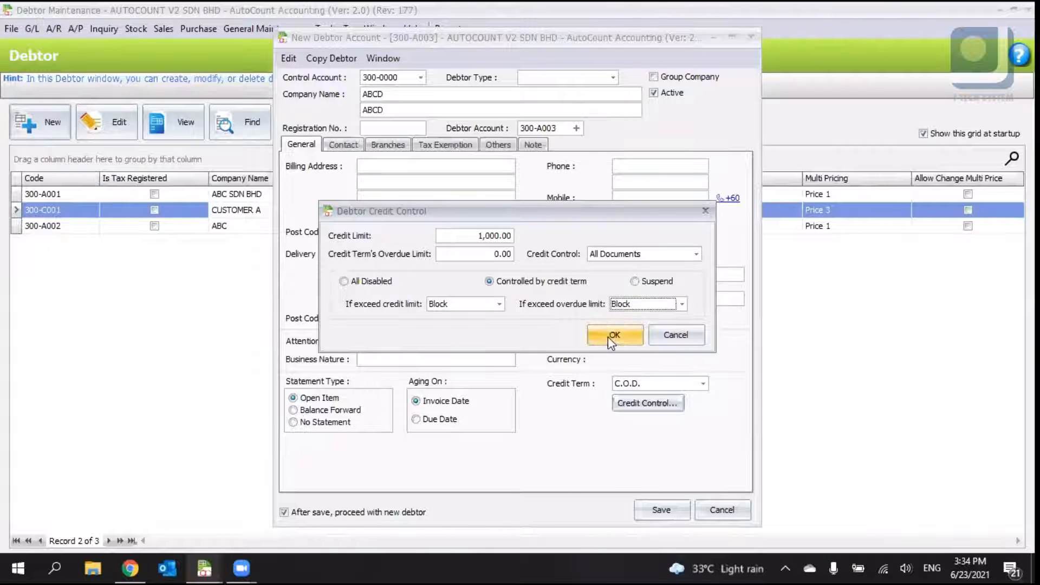
left_click(609, 337)
left_click(672, 505)
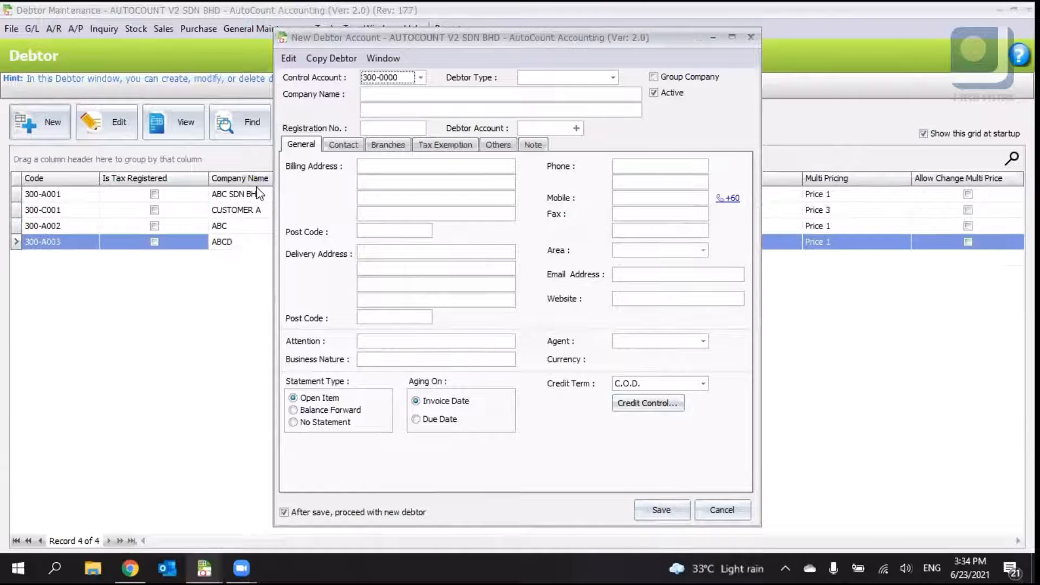
left_click(722, 509)
- Start a new sales order for debtor ABCD
left_click(162, 29)
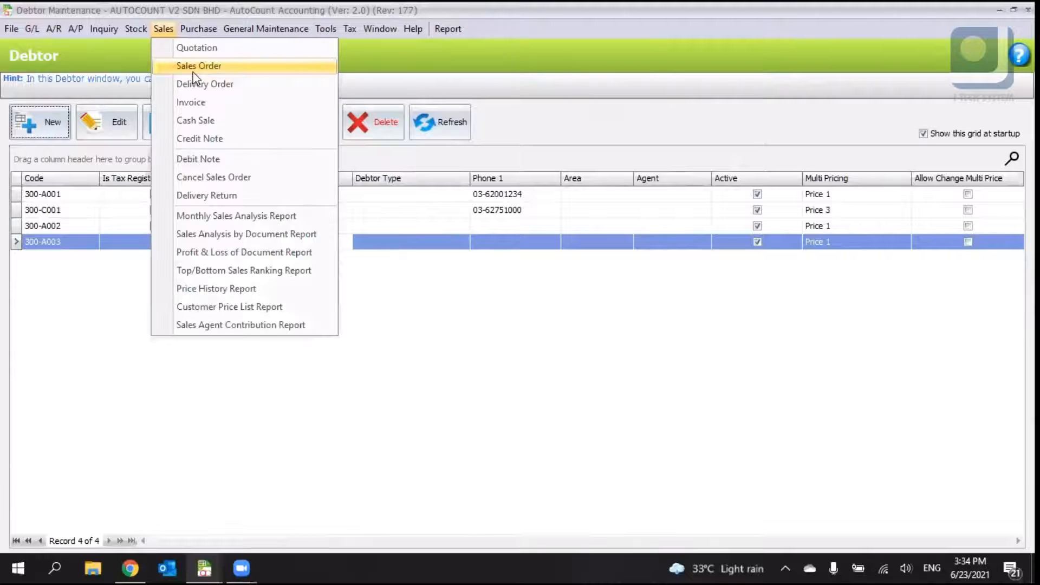
left_click(202, 65)
left_click(48, 131)
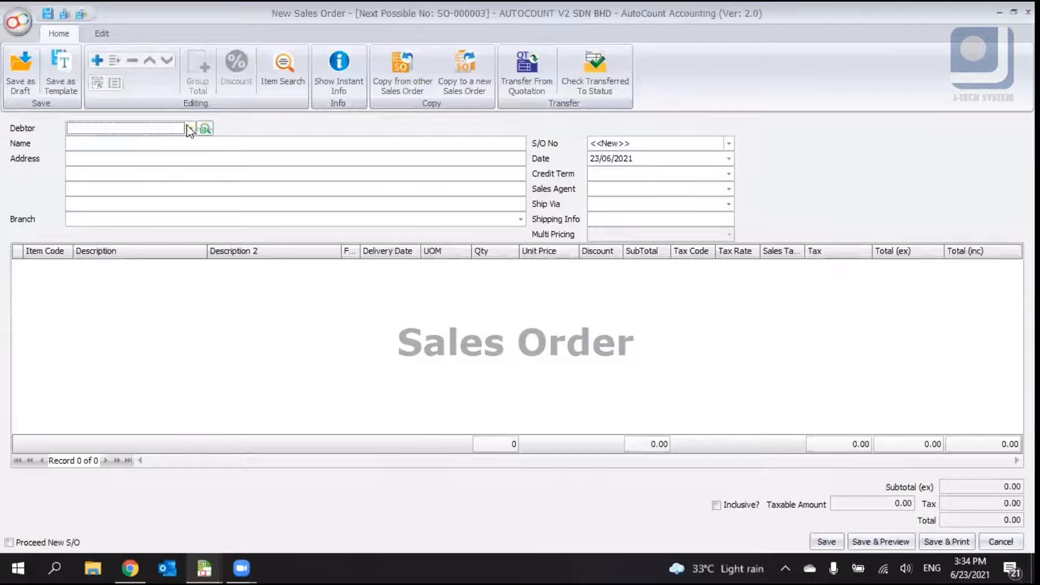
left_click(190, 129)
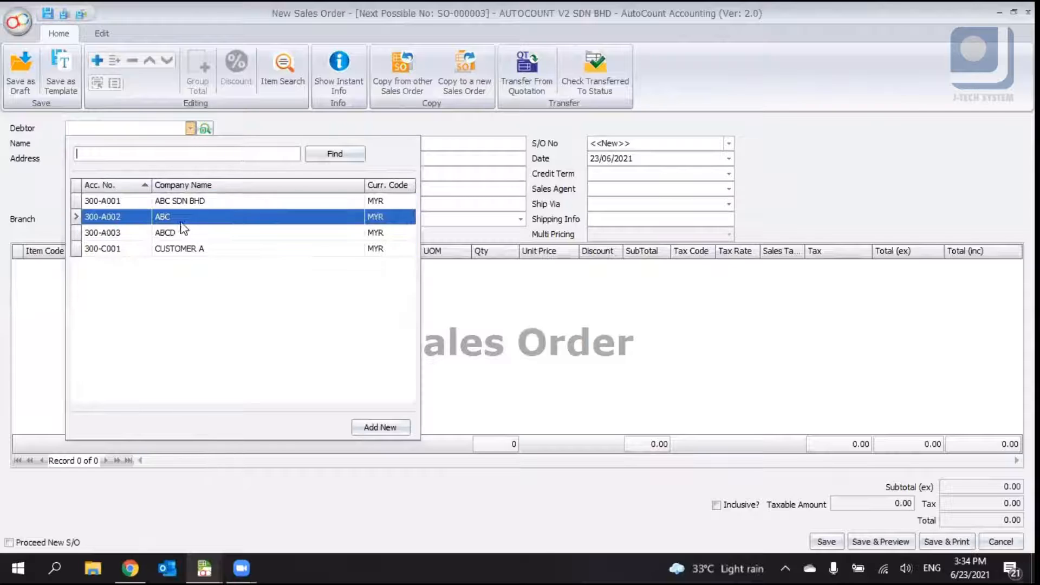
left_click(184, 233)
- Add item 00002 AUTOCOUNT at a unit price of 2000 and try to save the sales order
left_click(60, 267)
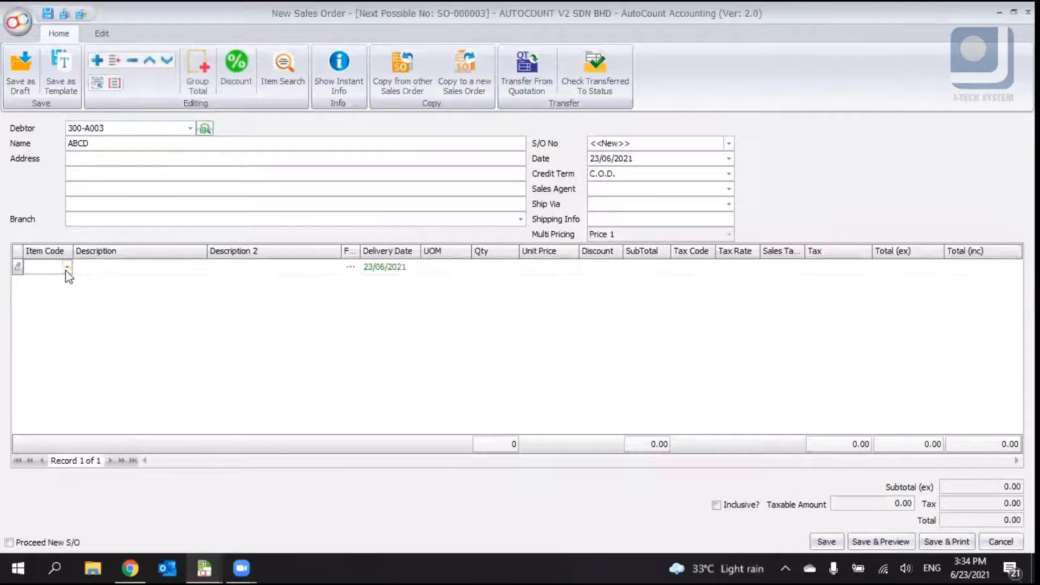
left_click(67, 267)
left_click(144, 354)
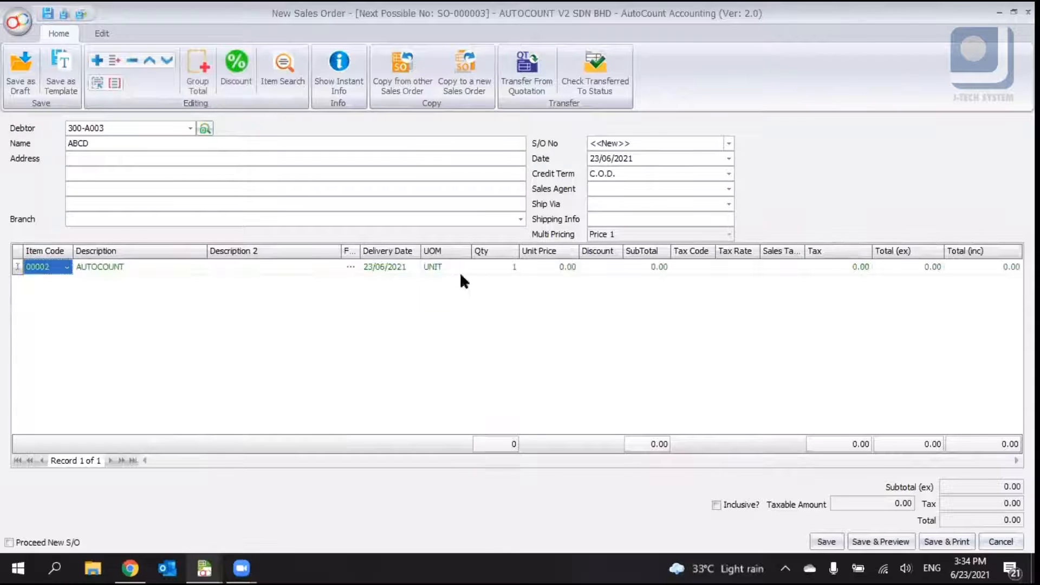
left_click(558, 266)
type("2000")
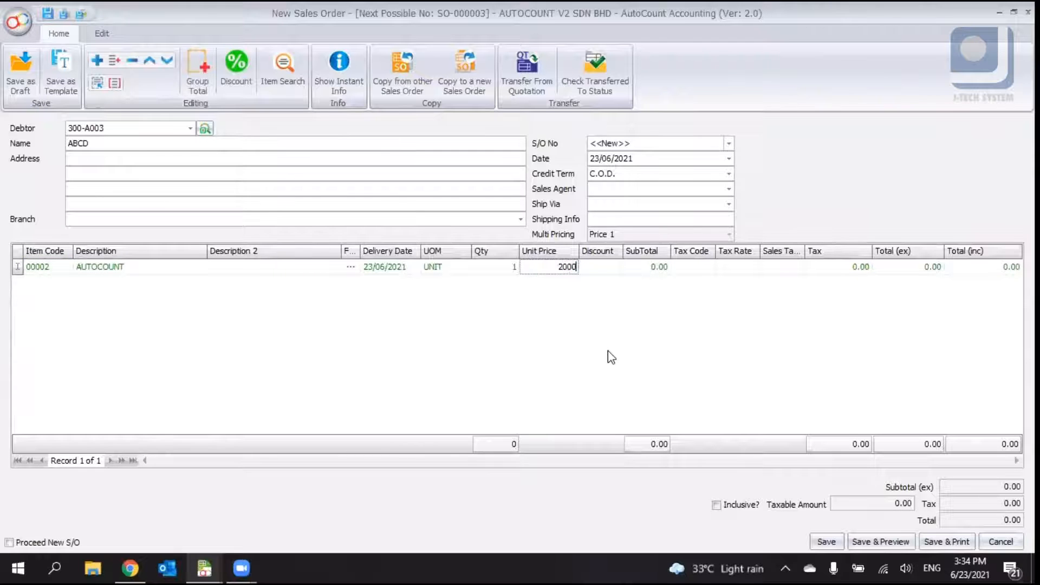
key("Return")
left_click(827, 543)
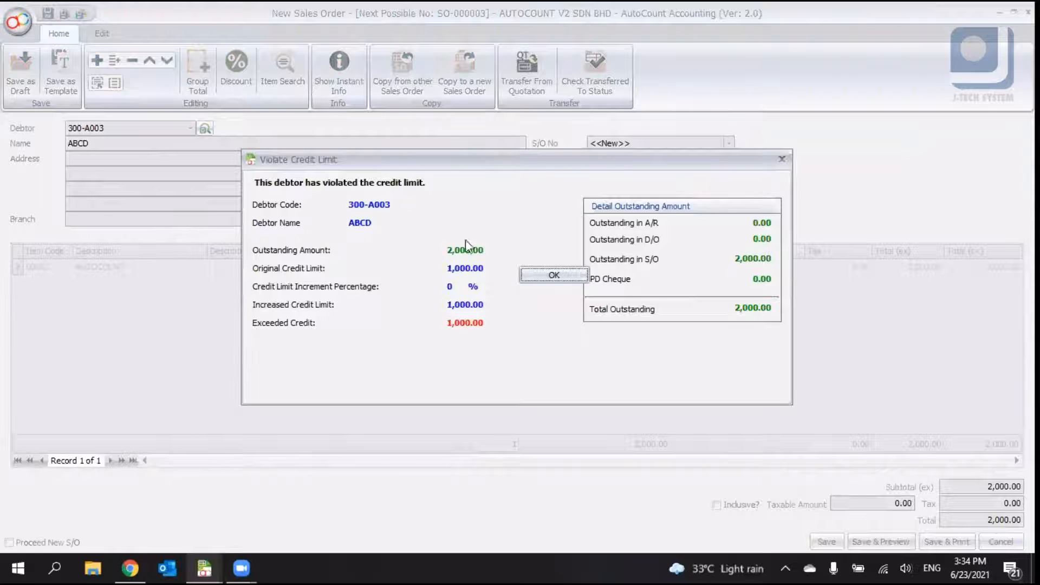
left_click(564, 282)
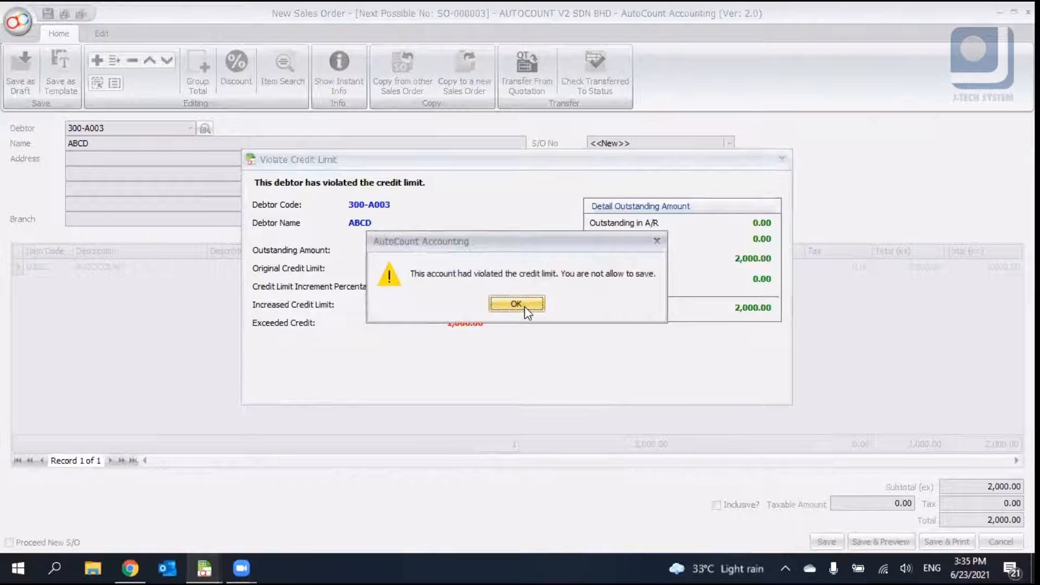
- Edit debtor ABCD's credit control so exceeding either the credit limit or the overdue limit requires a password
left_click(525, 307)
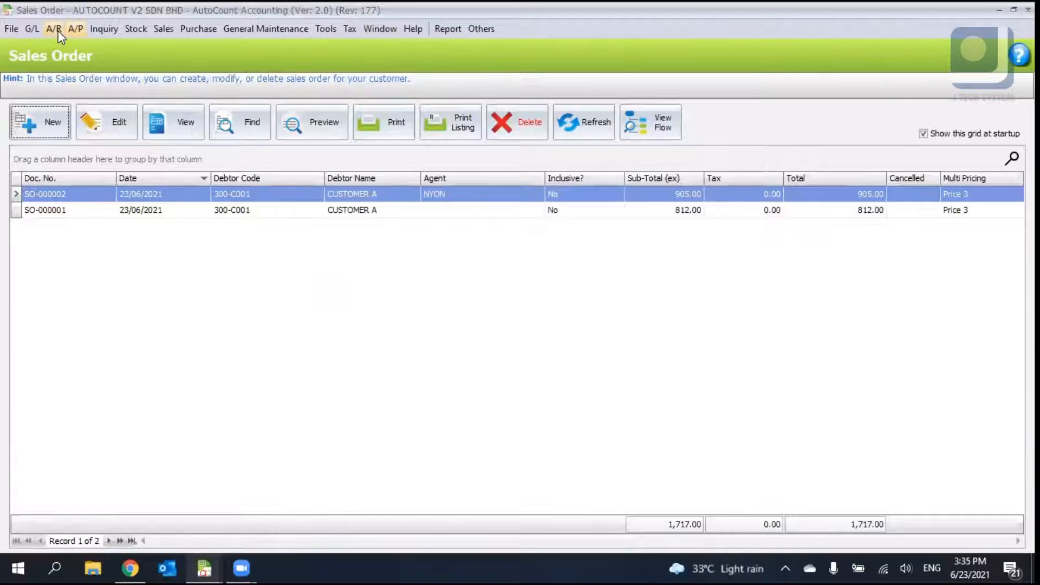
left_click(56, 30)
key("Return")
double_click(298, 239)
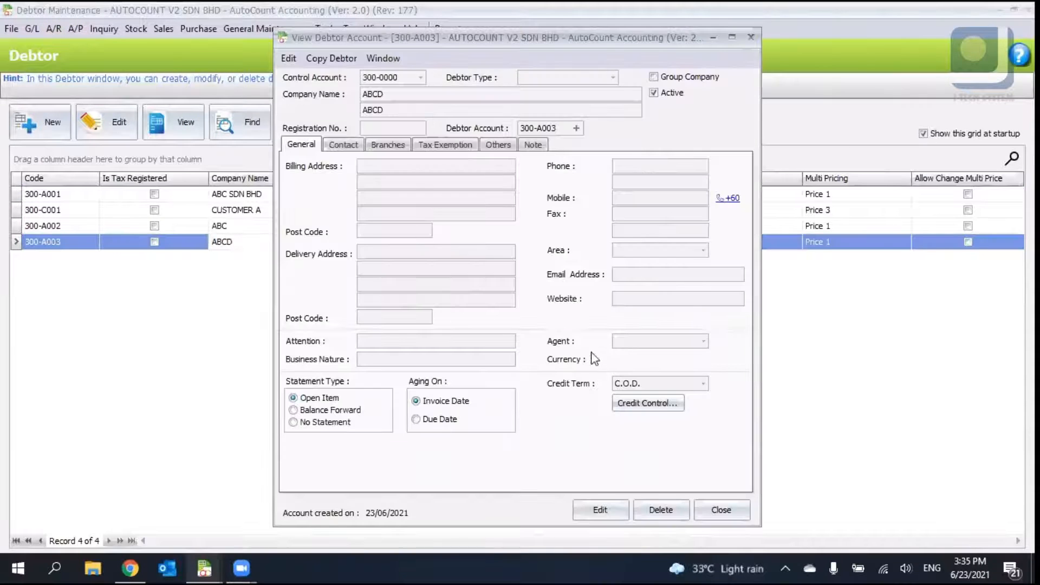
left_click(600, 510)
left_click(639, 406)
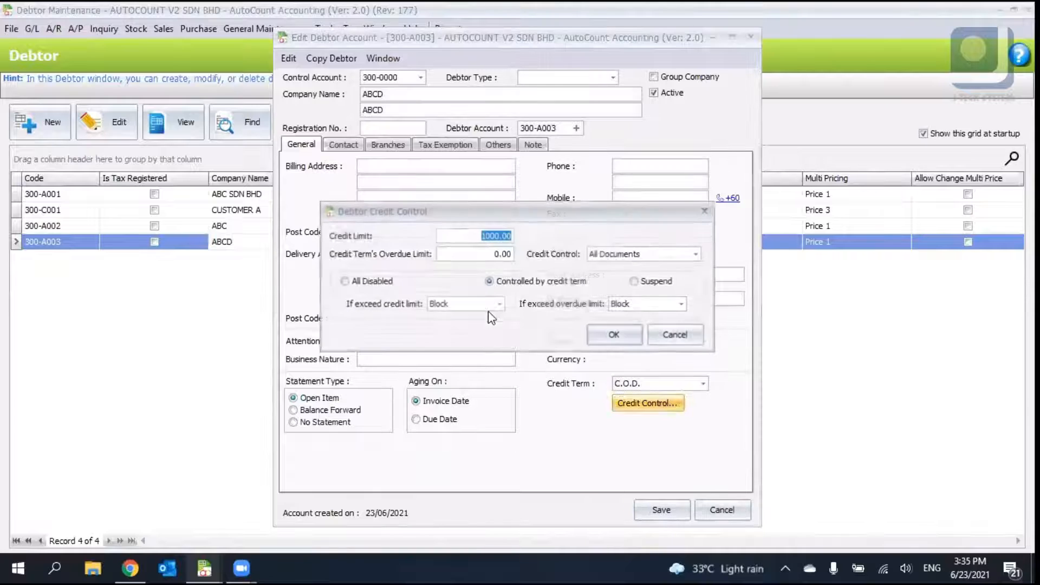
left_click(495, 302)
left_click(495, 340)
left_click(681, 303)
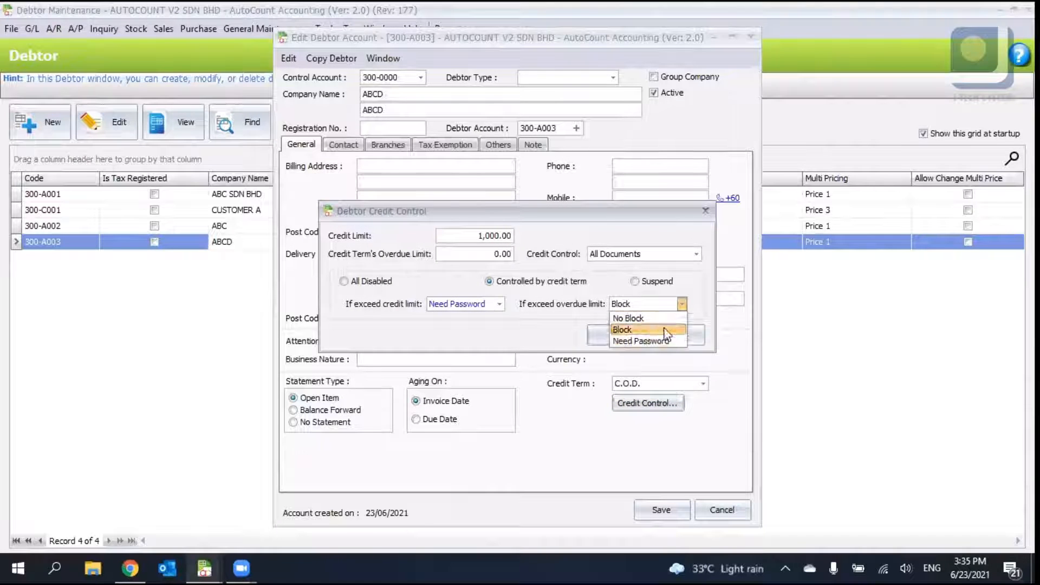
left_click(629, 340)
left_click(612, 334)
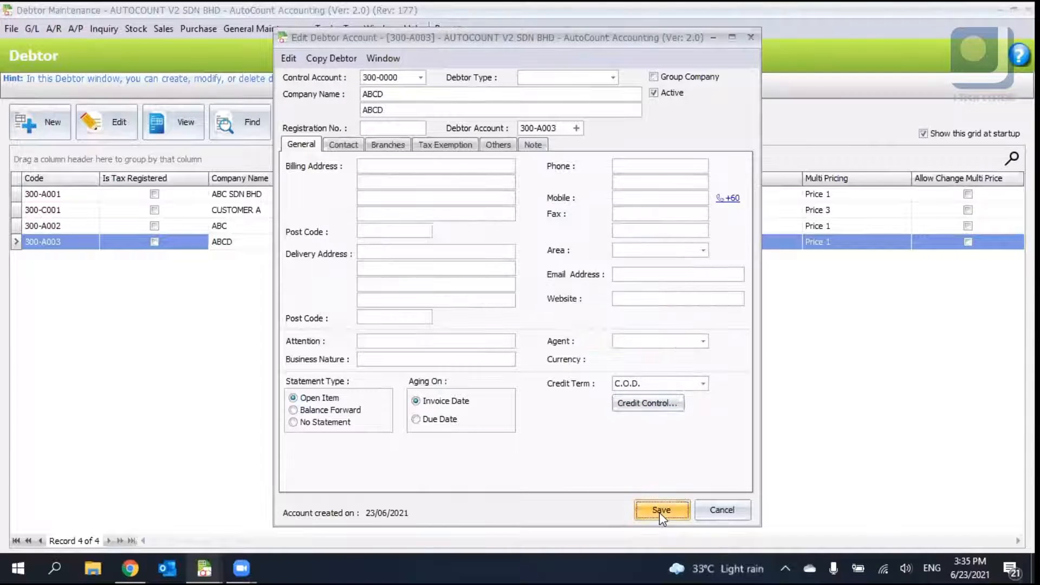
- Switch back to the new sales order for ABCD and save it again
left_click(208, 563)
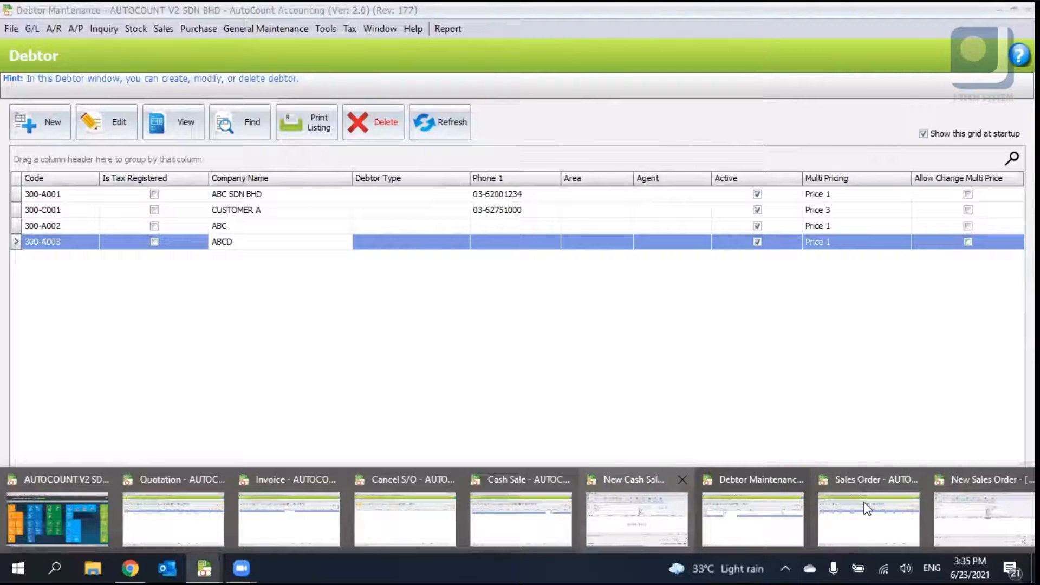
left_click(945, 509)
left_click(826, 542)
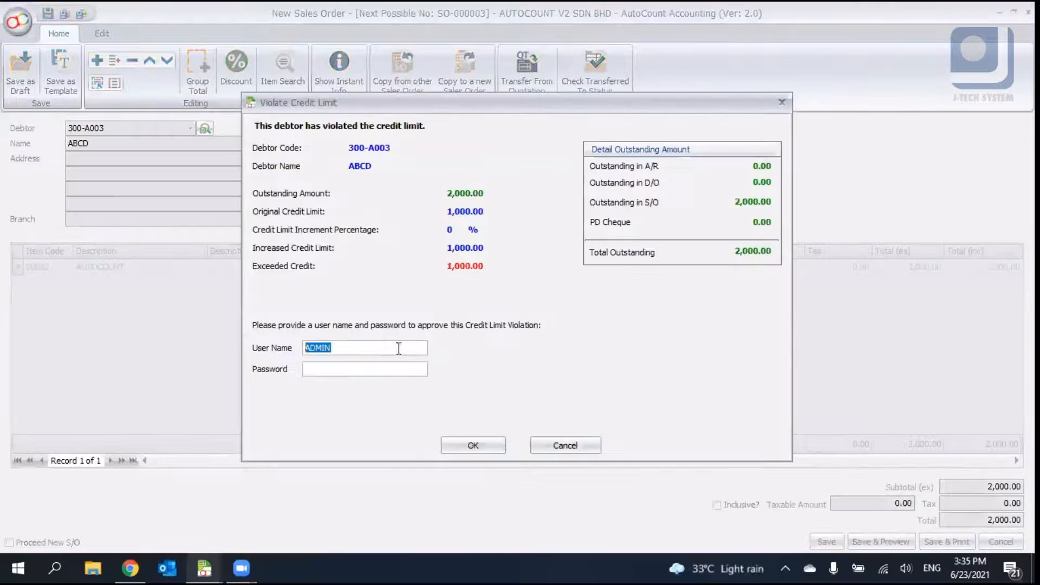
- Approve the credit limit violation by entering the administrator user name and password
left_click(383, 348)
double_click(340, 347)
left_click(327, 368)
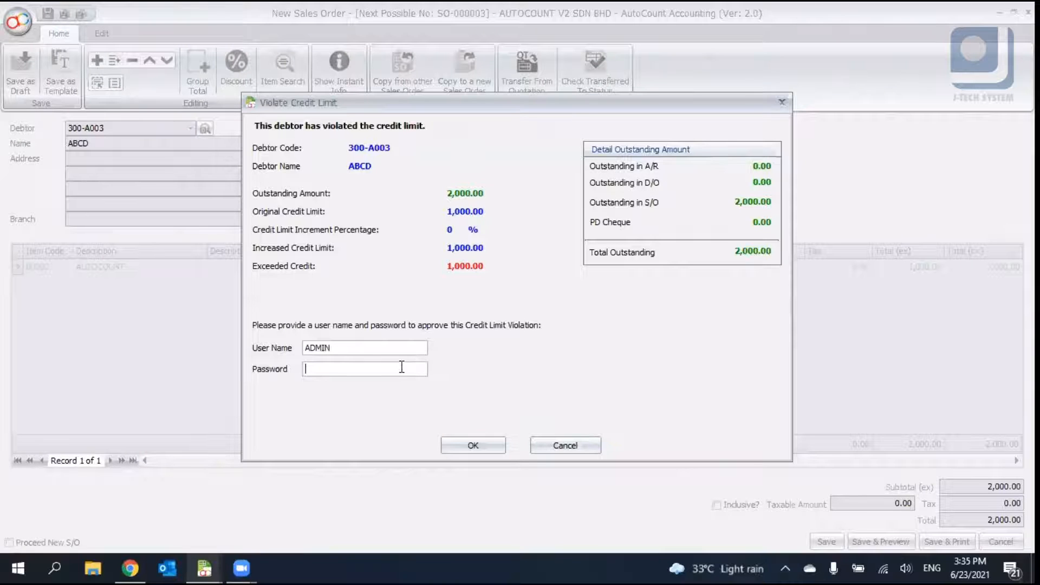
type("*****")
left_click(465, 444)
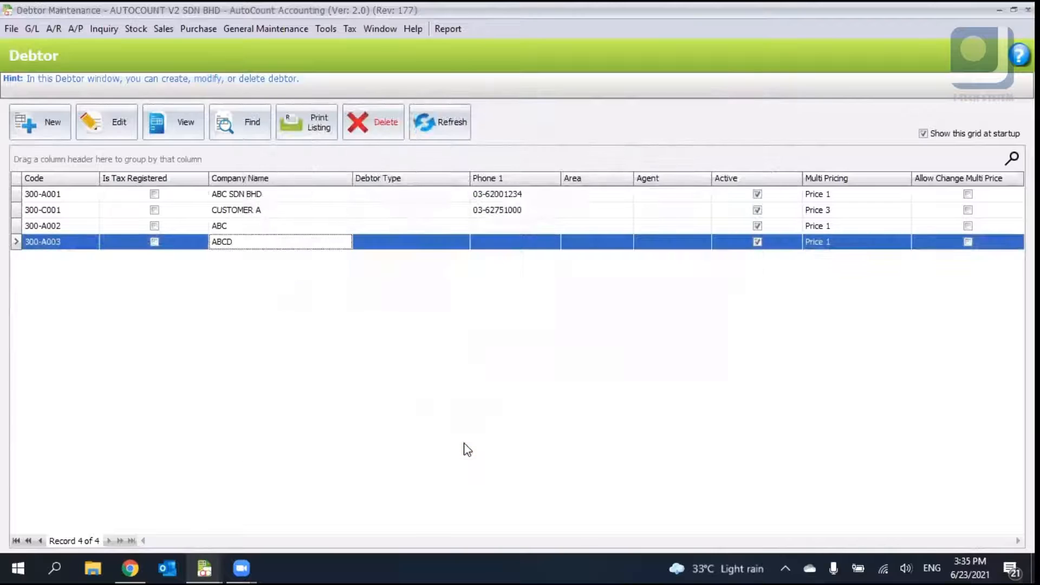
- Close the new cash sale window without saving changes
left_click(163, 29)
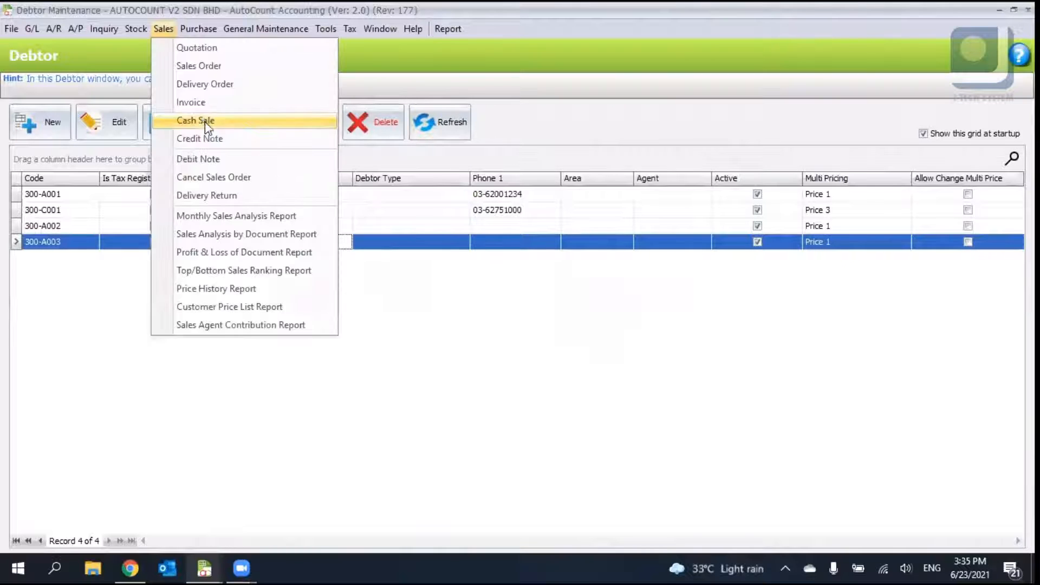
left_click(202, 65)
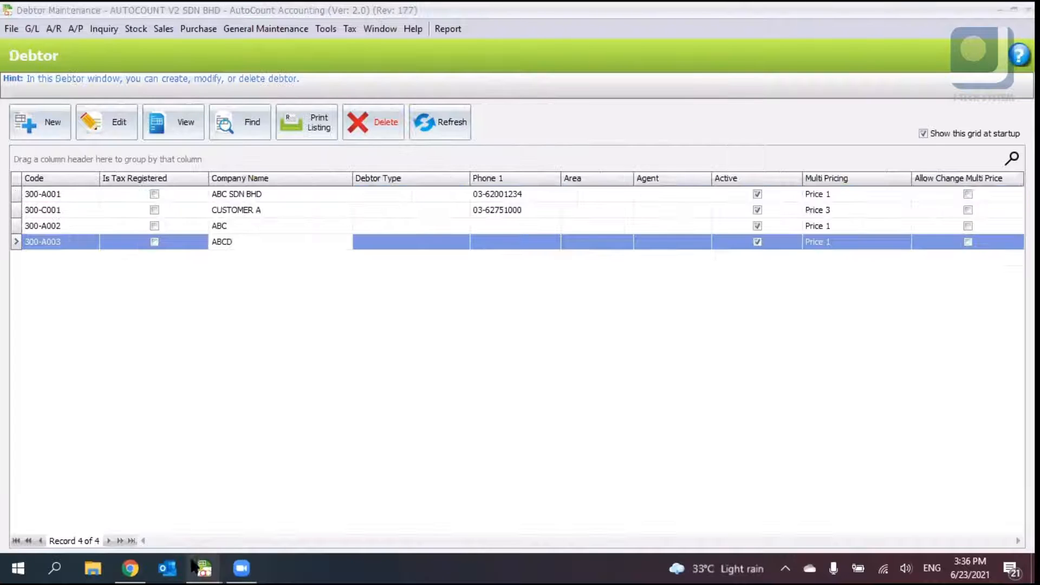
left_click(193, 567)
left_click(880, 505)
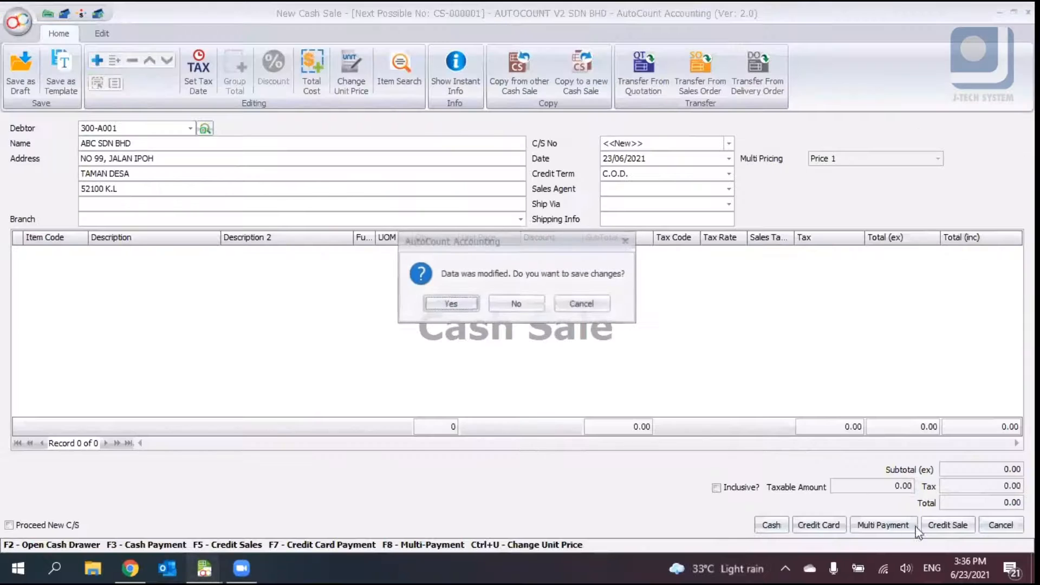
left_click(528, 305)
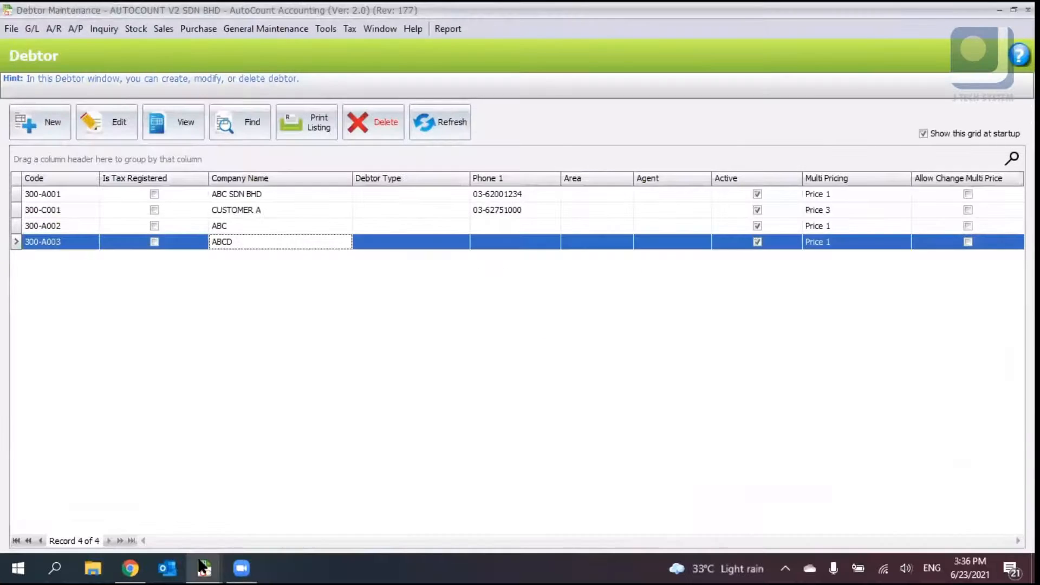
- Close the remaining open sales document windows
left_click(204, 566)
middle_click(740, 501)
middle_click(604, 521)
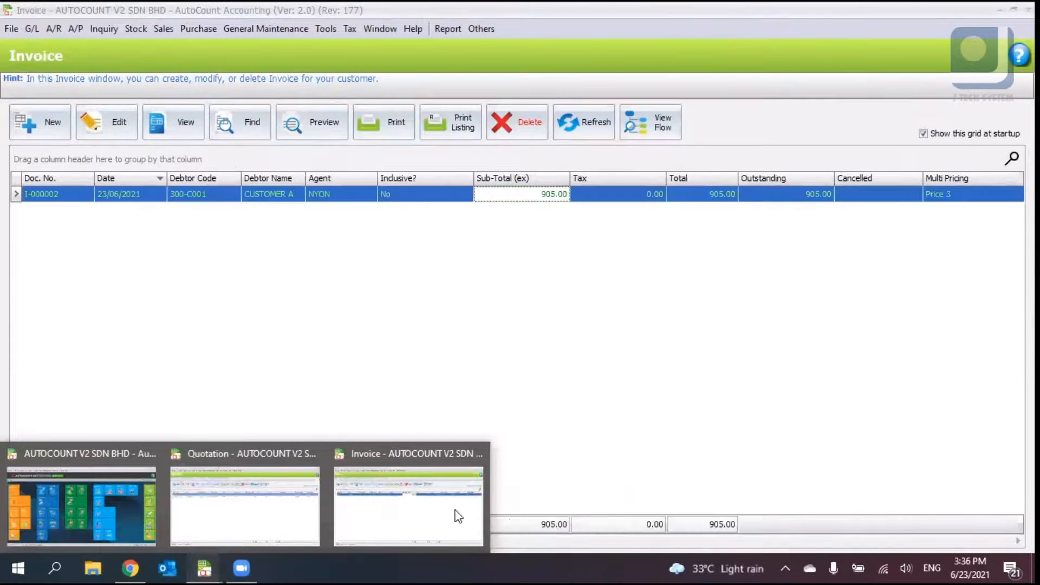
middle_click(457, 516)
middle_click(250, 490)
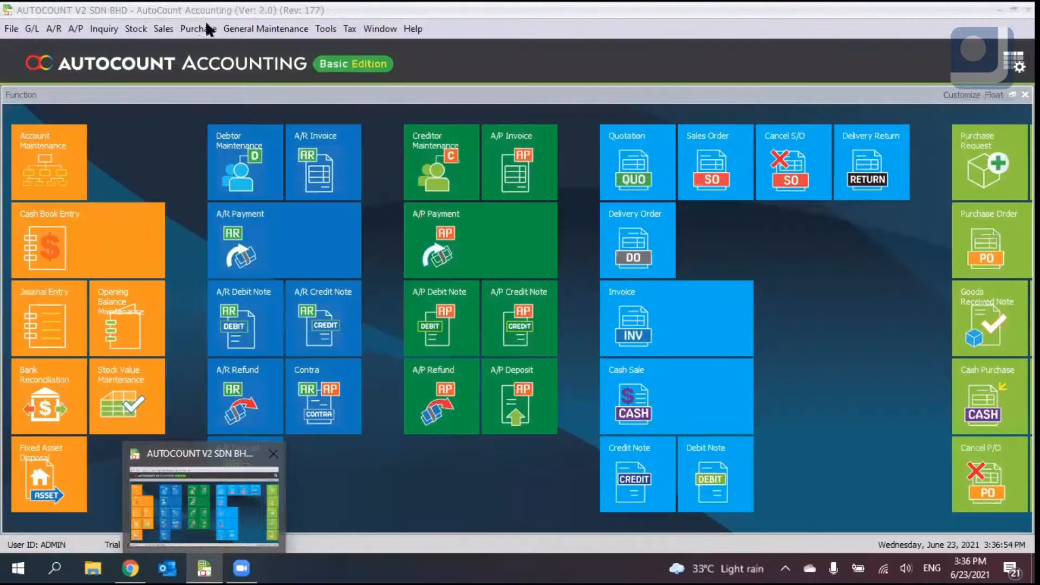
- Start a new purchase request, maximise it, and enter the requester's name
left_click(164, 29)
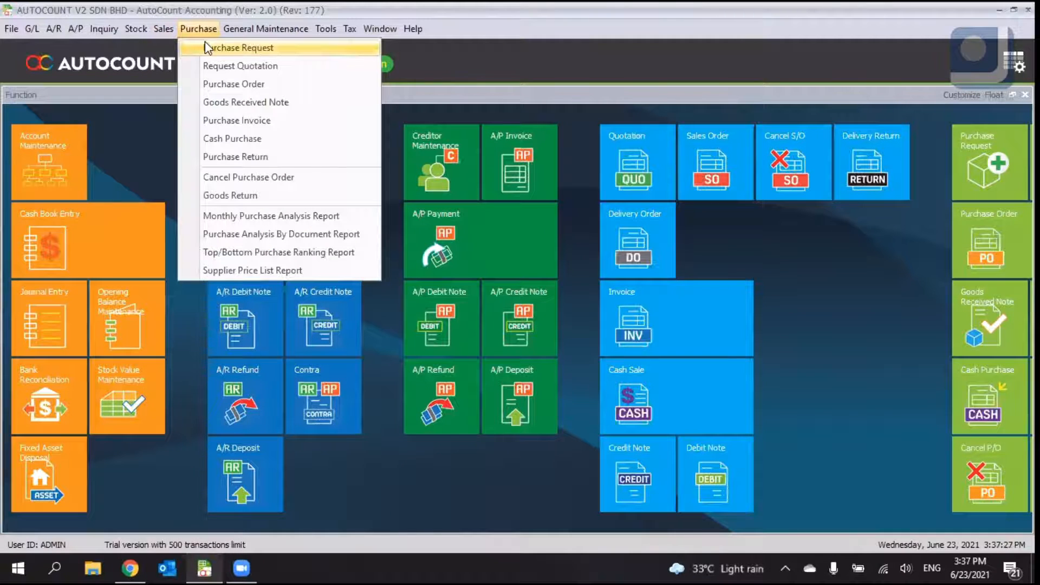
left_click(258, 48)
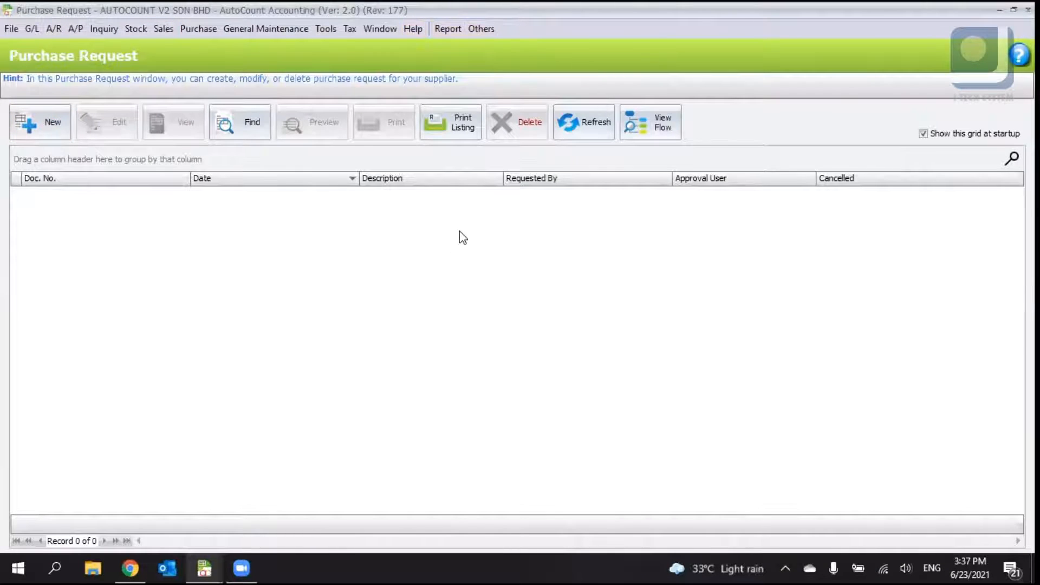
left_click(35, 130)
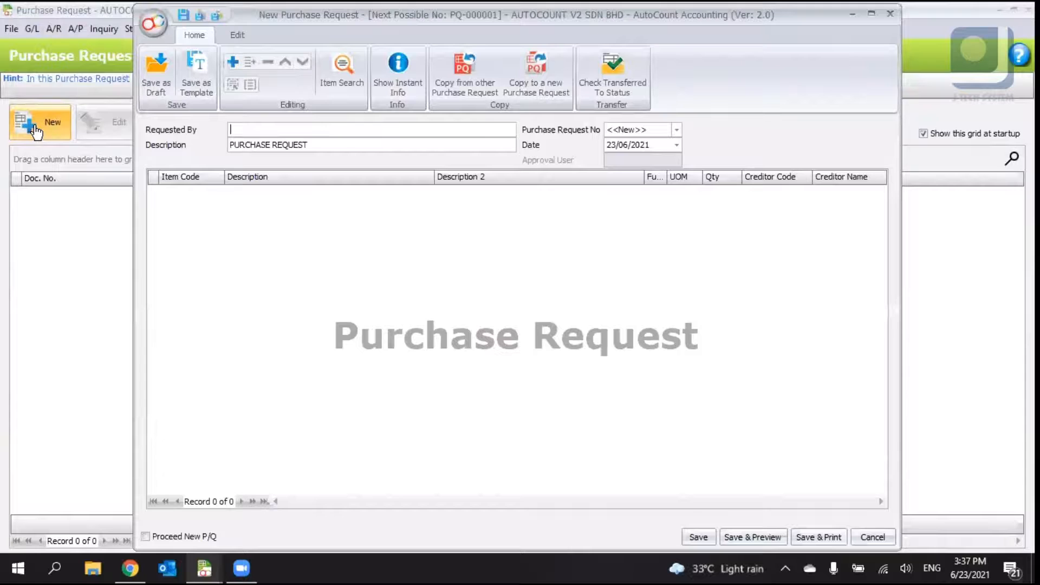
left_click(870, 13)
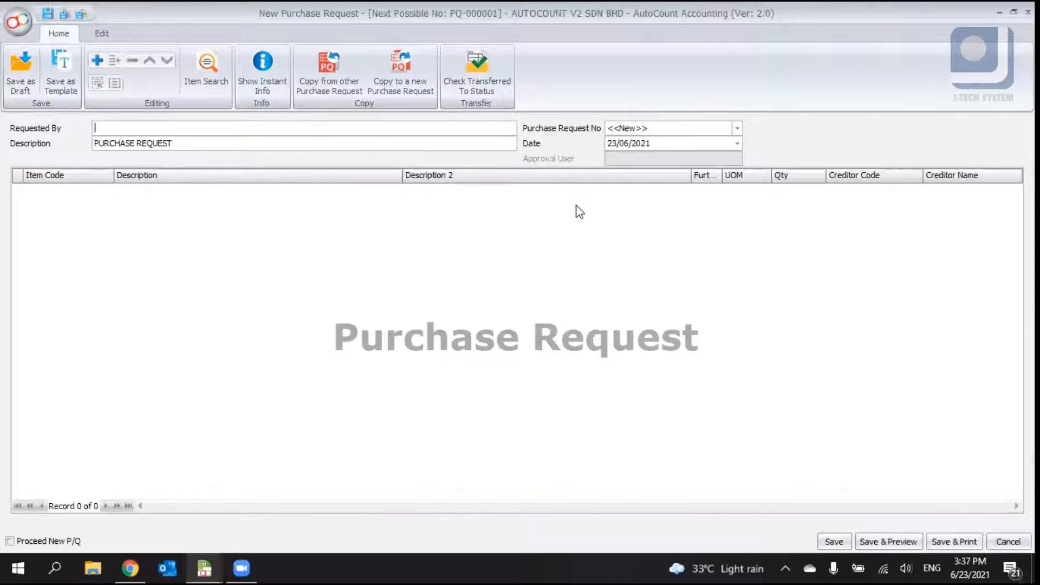
left_click(94, 133)
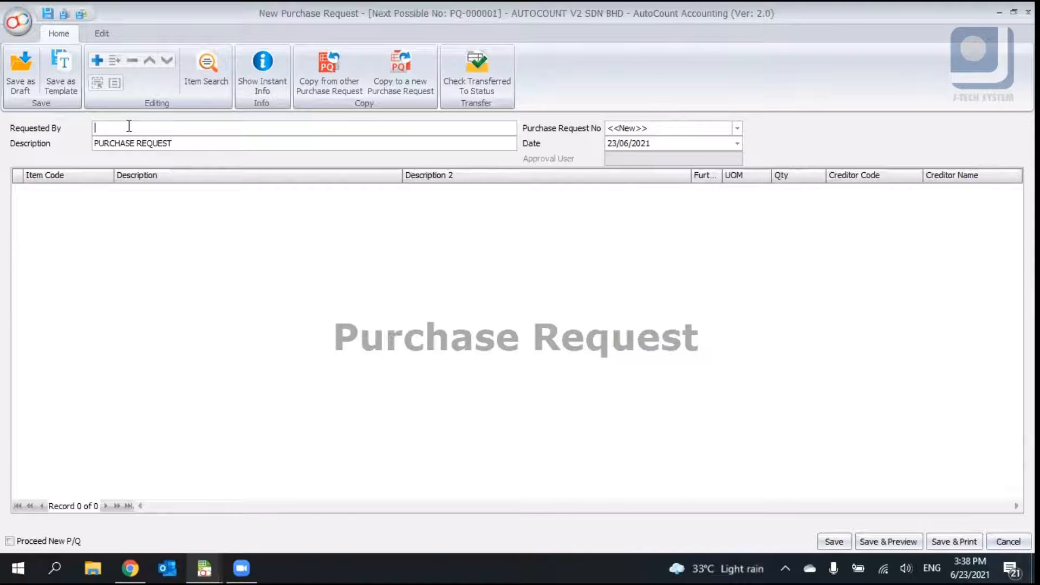
type("NYON")
key("Tab")
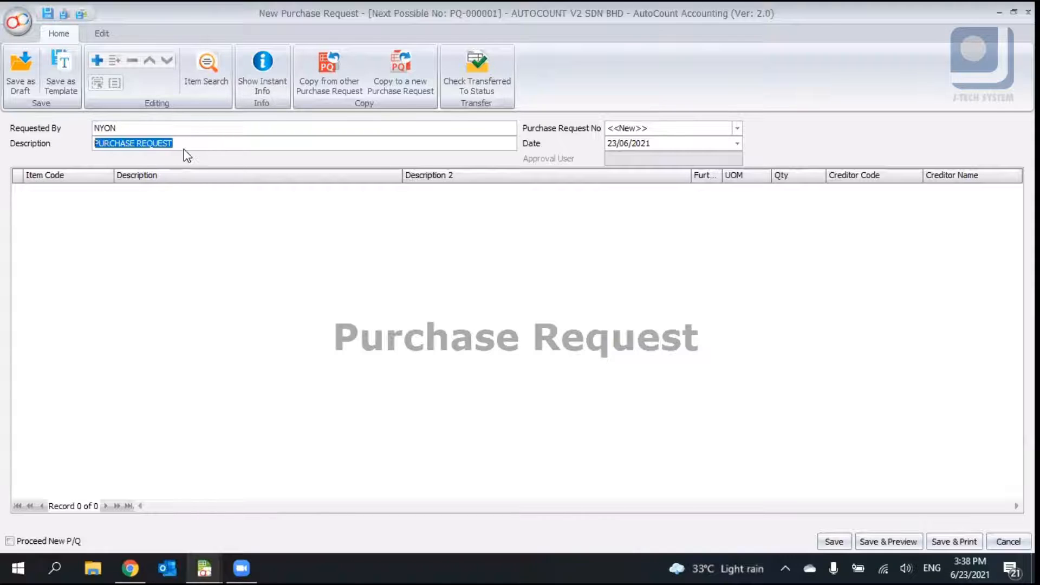
left_click(182, 142)
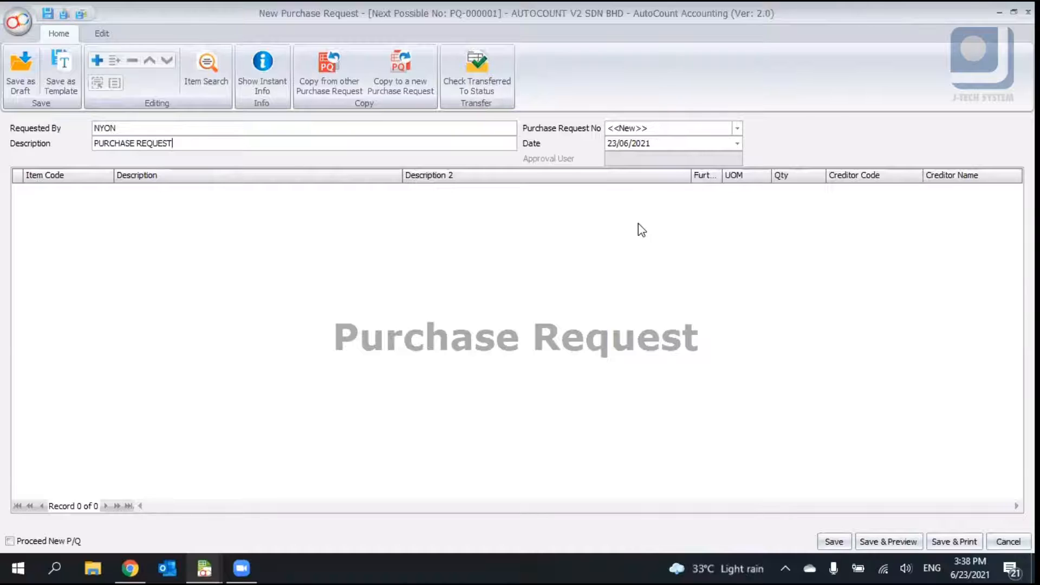
- Add item 00004 MOUSE to the purchase request with a quantity of 10
right_click(594, 244)
left_click(634, 246)
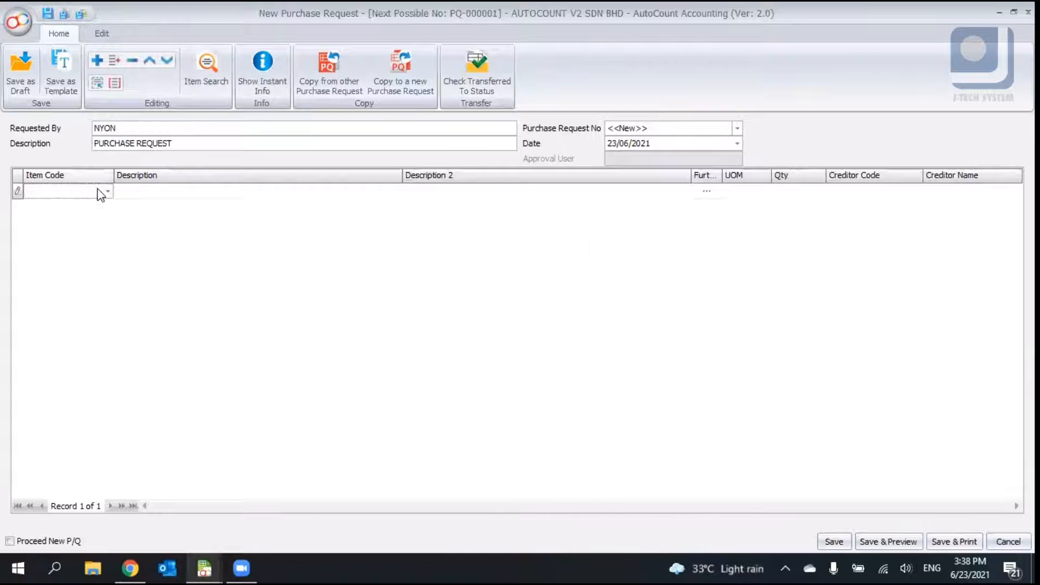
left_click(107, 193)
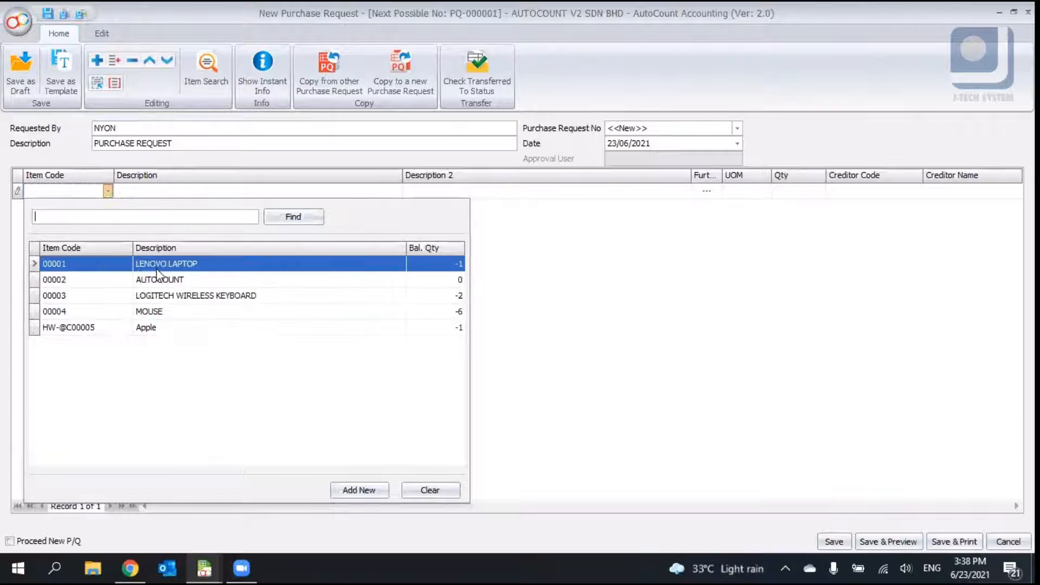
left_click(171, 311)
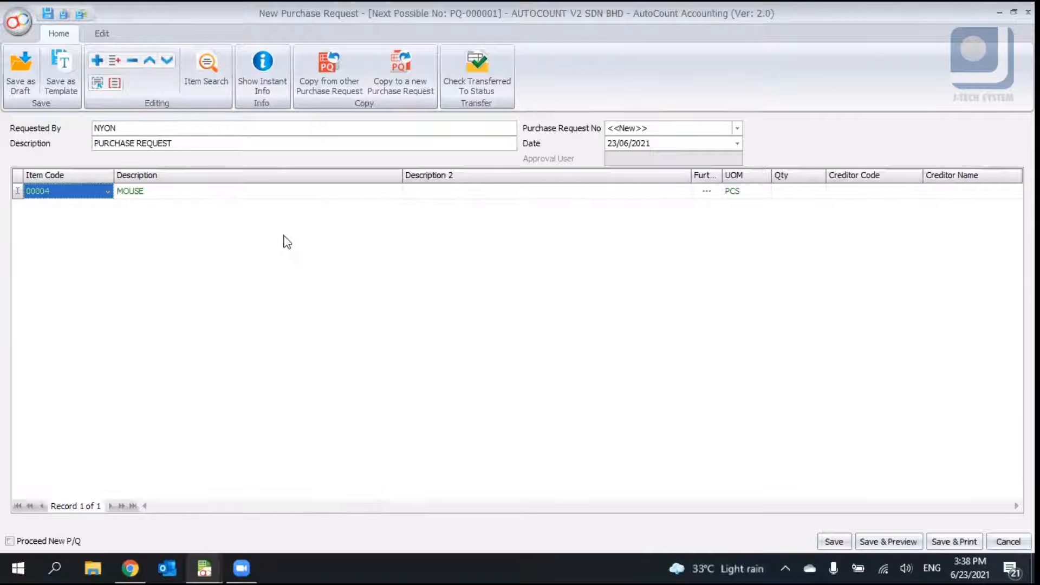
left_click(779, 193)
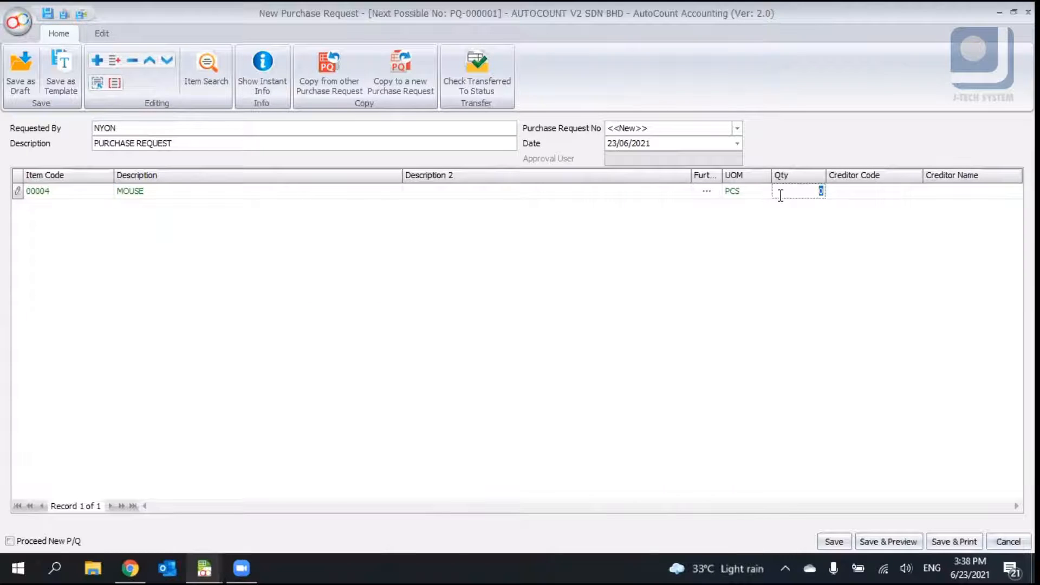
type("10")
key("Return")
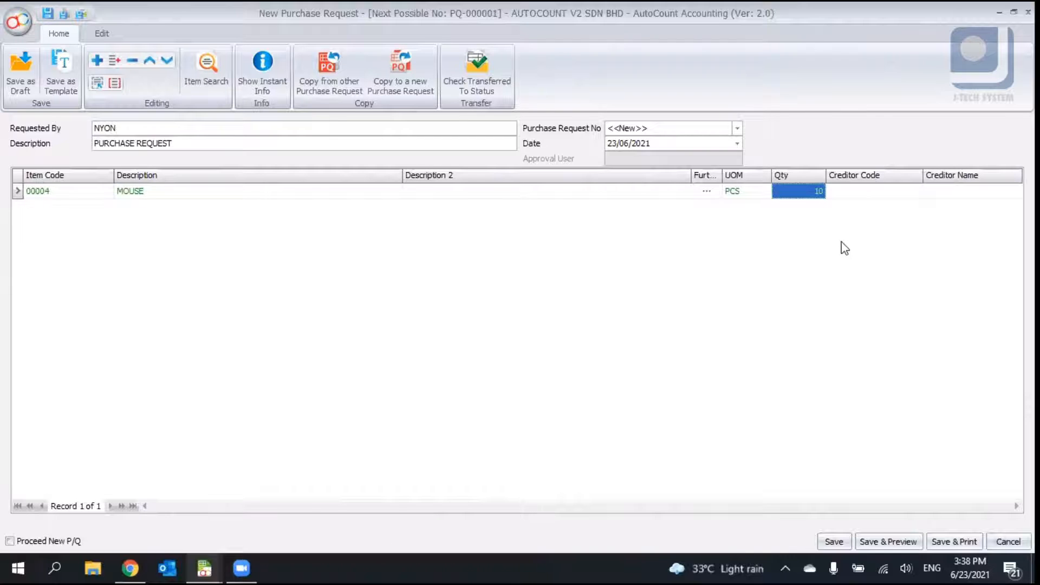
left_click(909, 193)
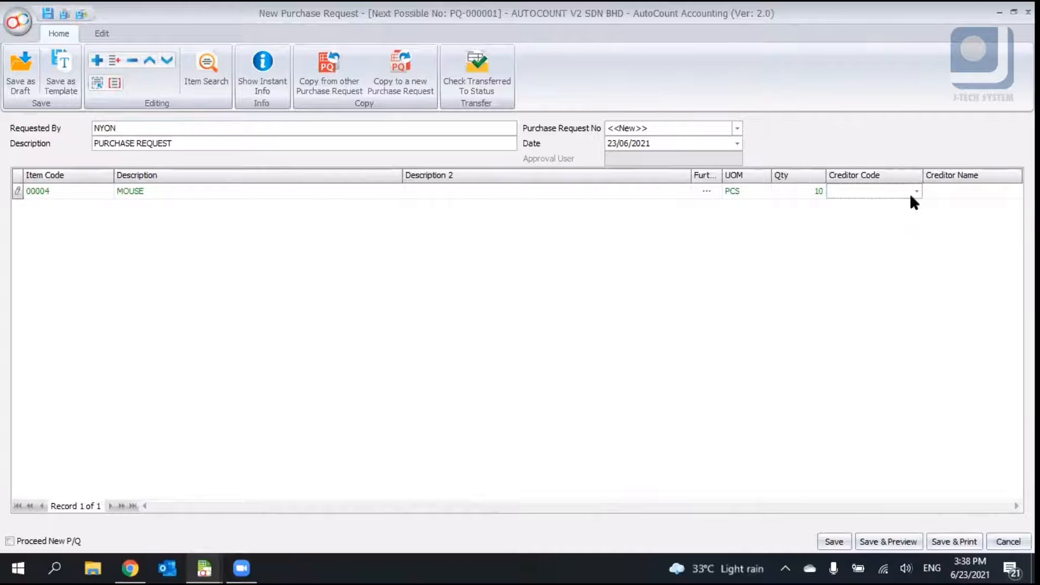
left_click(913, 192)
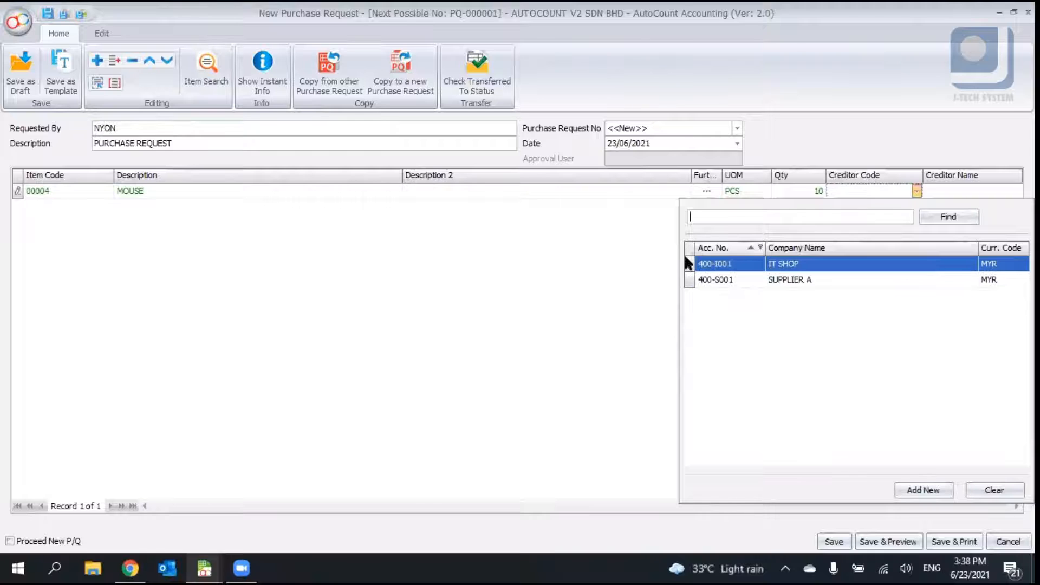
left_click(563, 269)
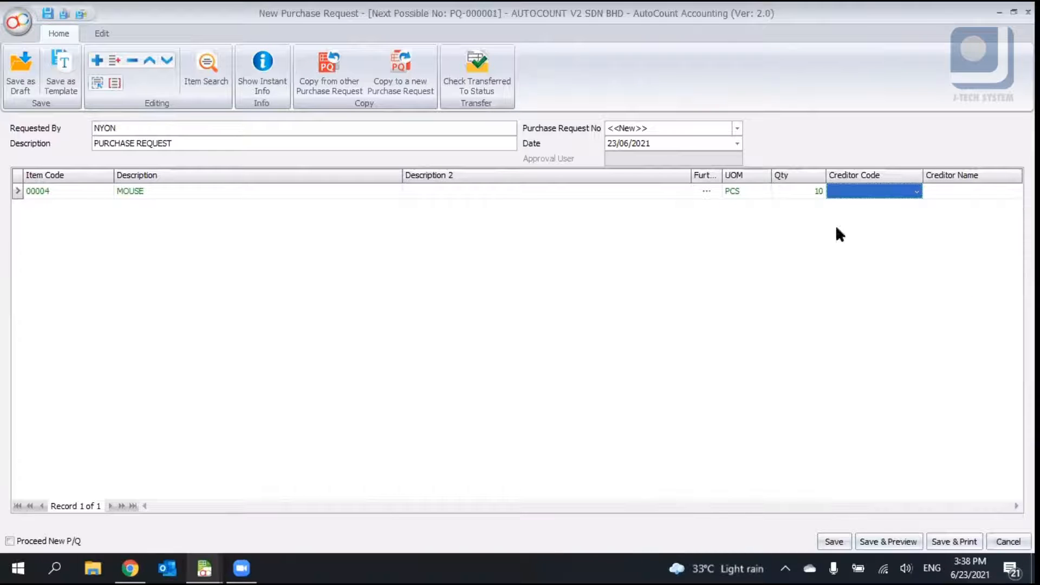
left_click(916, 191)
left_click(586, 275)
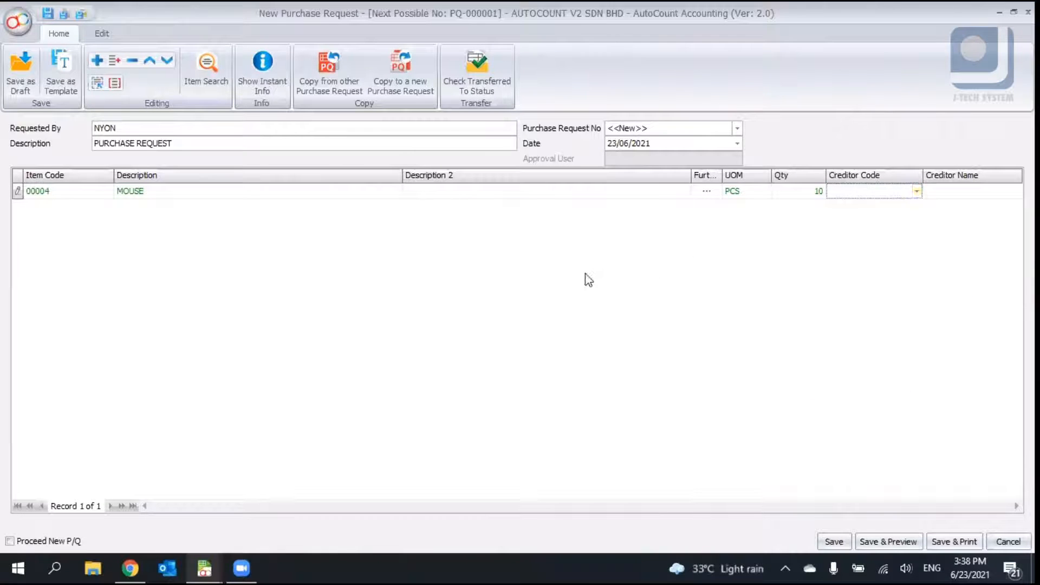
left_click(817, 190)
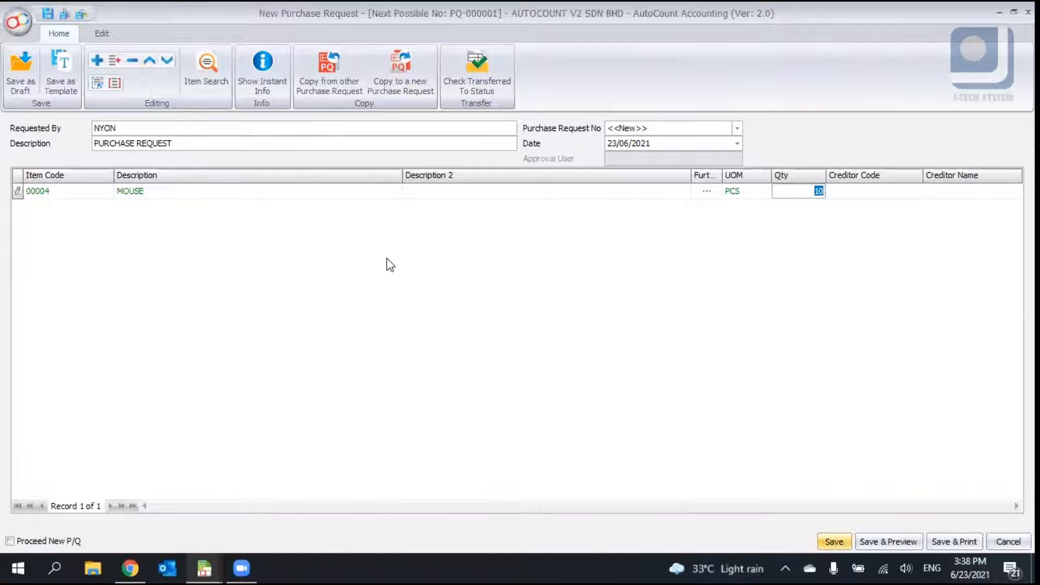
- Save the purchase request
key("ctrl+s")
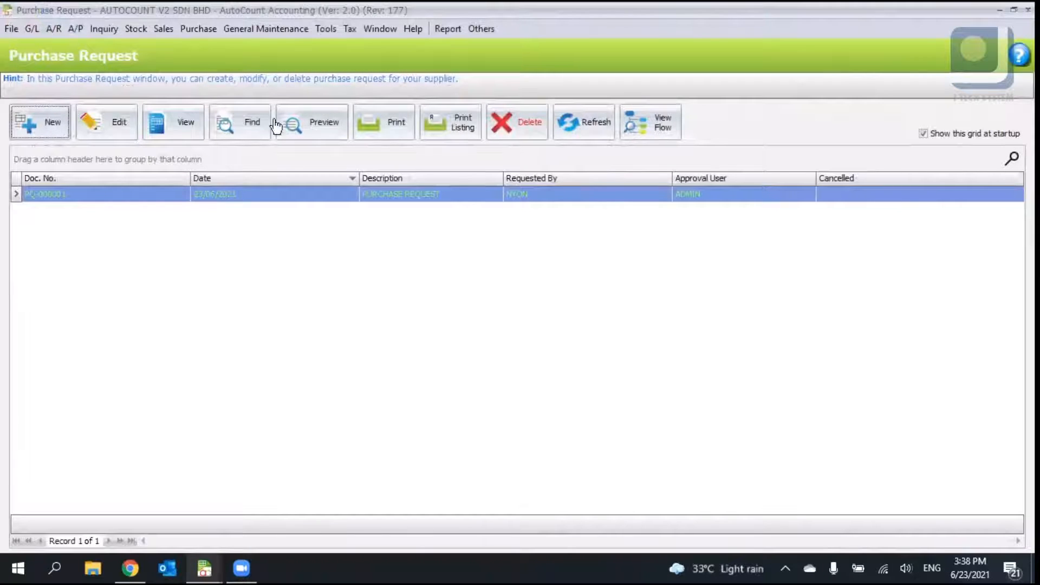
left_click(199, 29)
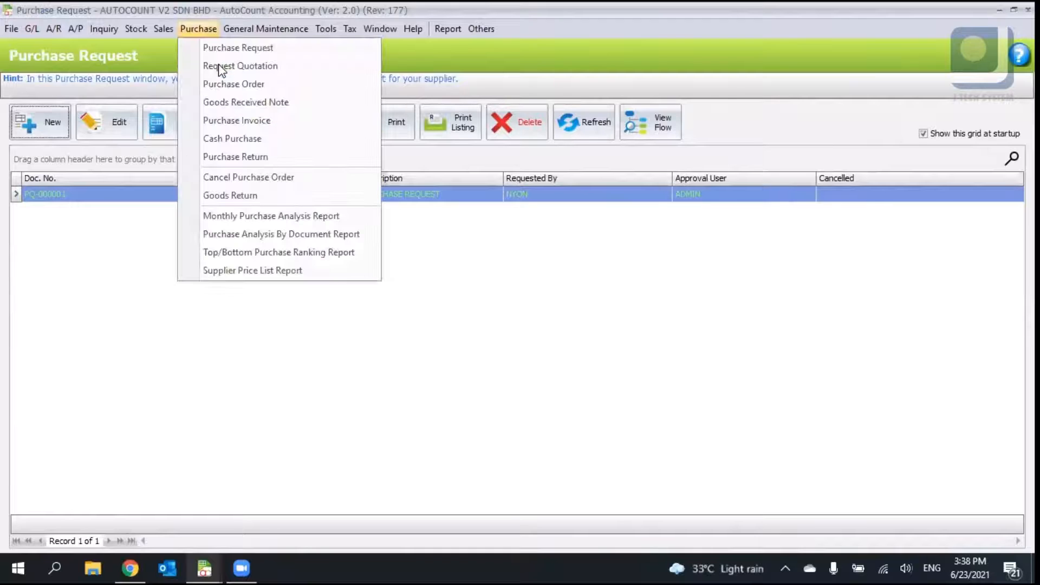
left_click(396, 243)
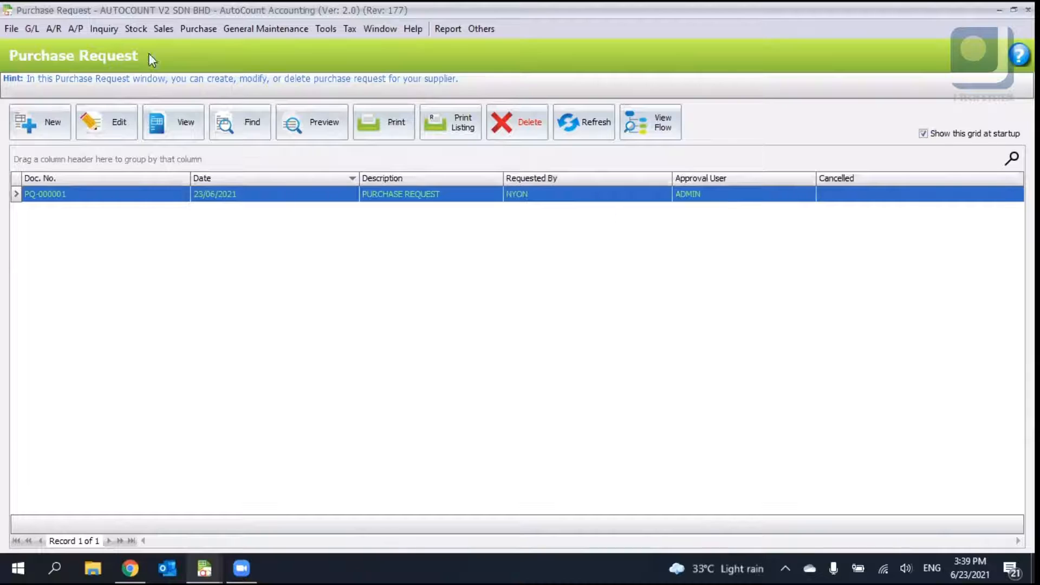
- Open the Request Quotation window from the purchase documents
left_click(202, 29)
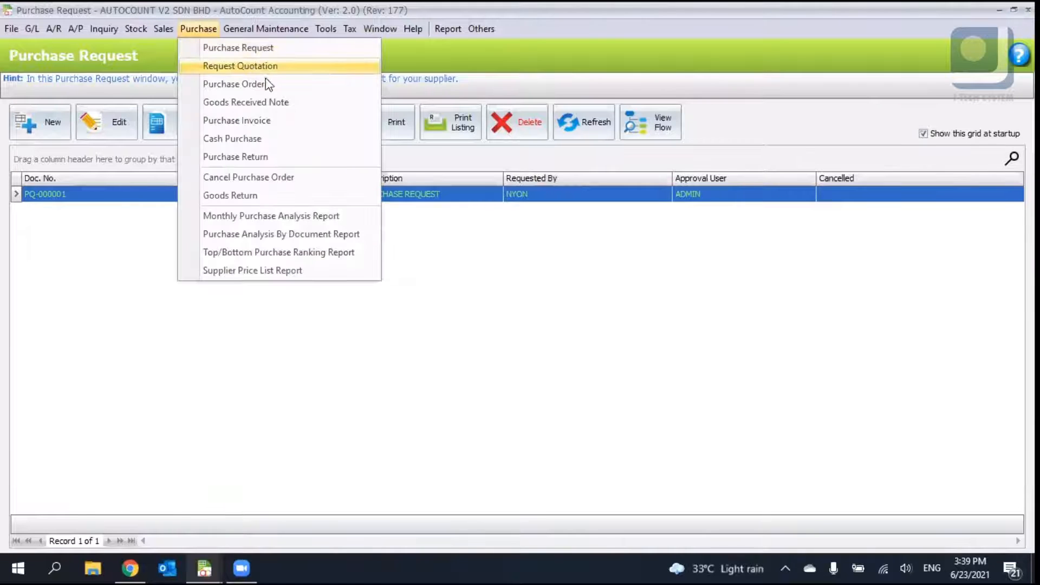
left_click(491, 266)
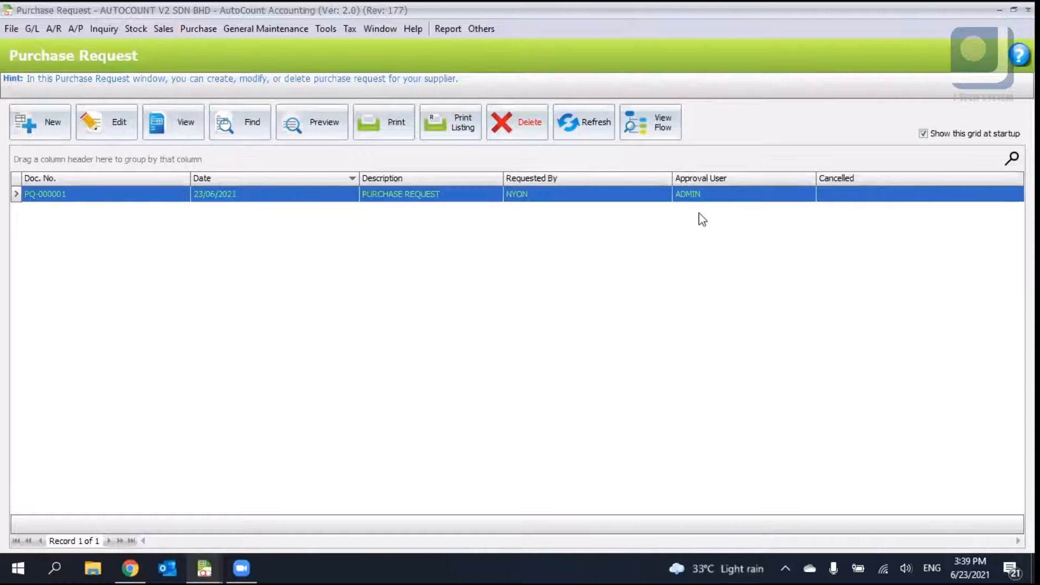
left_click(212, 28)
left_click(232, 50)
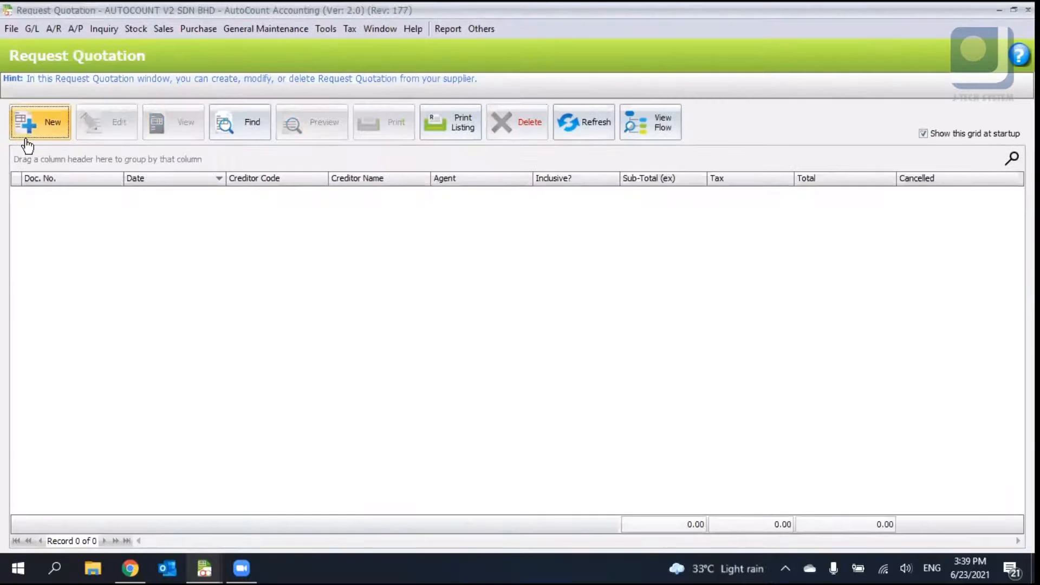
left_click(27, 145)
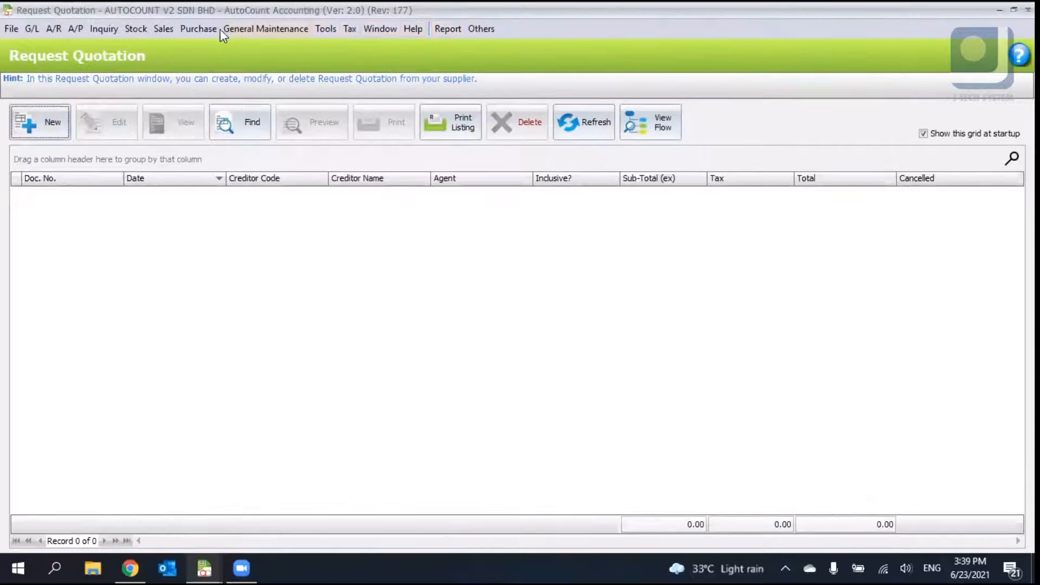
left_click(199, 29)
left_click(41, 125)
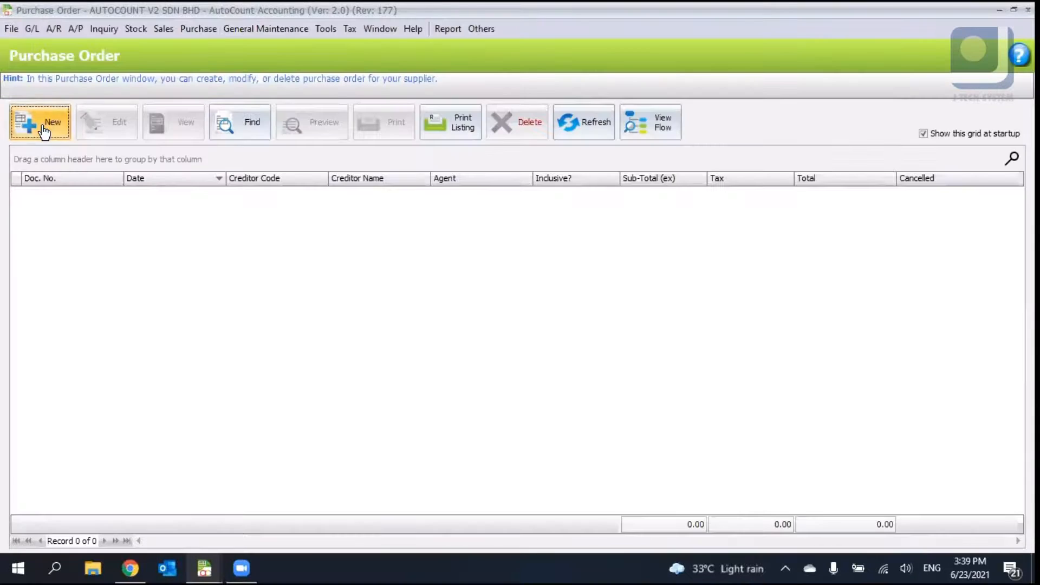
left_click(42, 127)
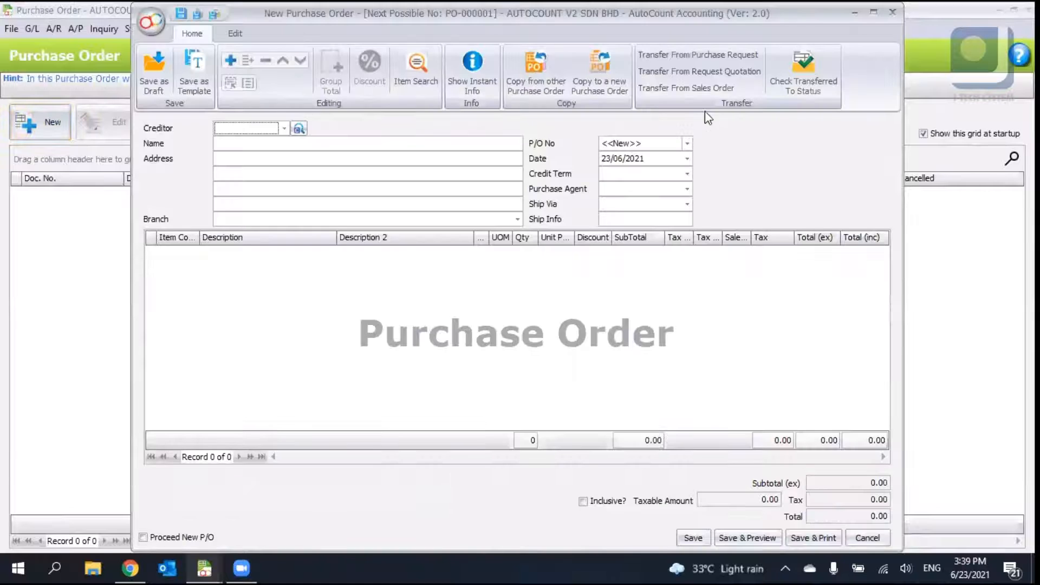
left_click(893, 12)
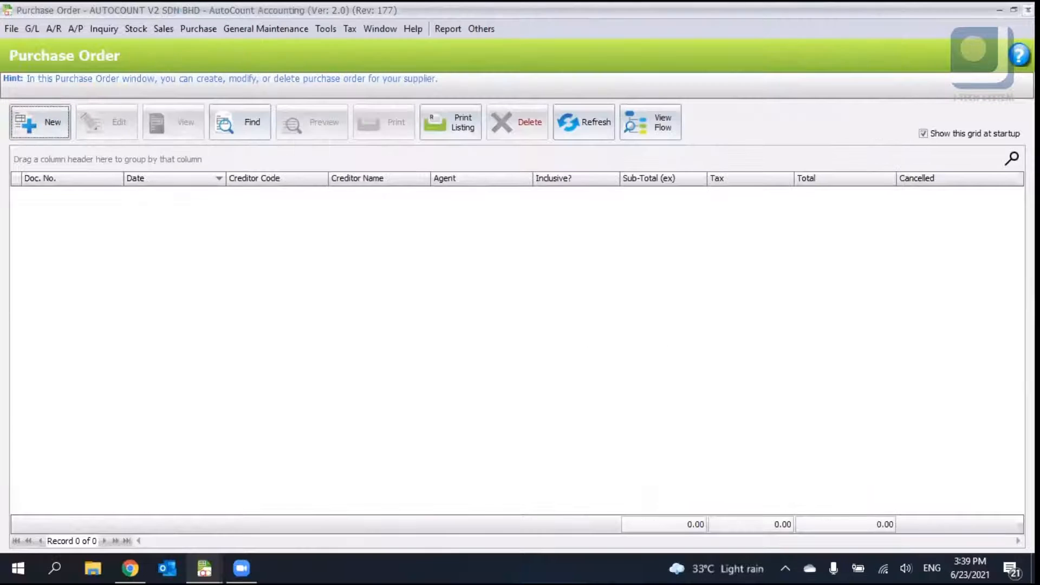
left_click(1028, 10)
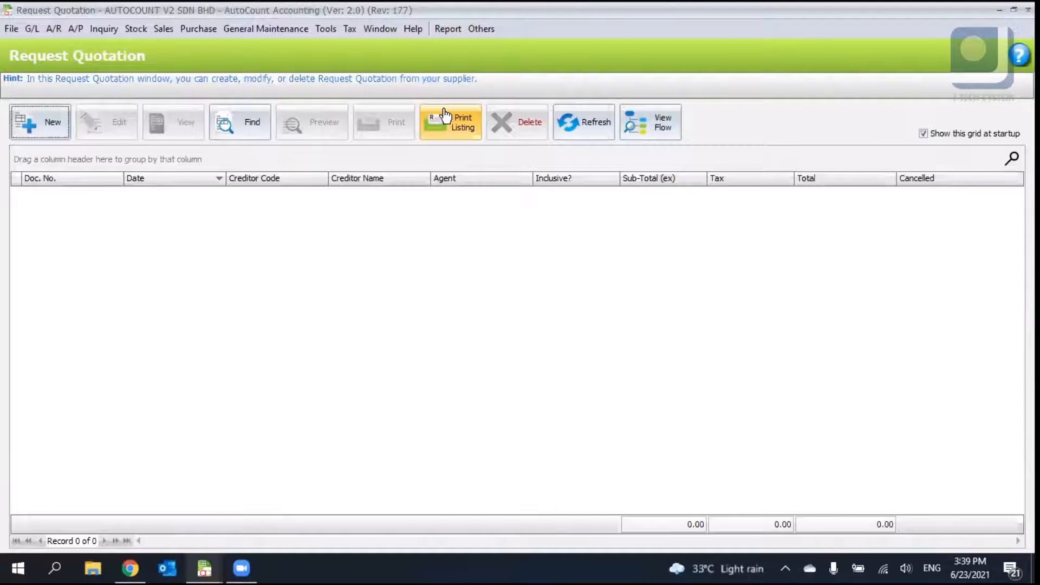
- Start a new request quotation and transfer item 00004 MOUSE from purchase request PQ-000001, updating prices by the auto price rule
left_click(216, 30)
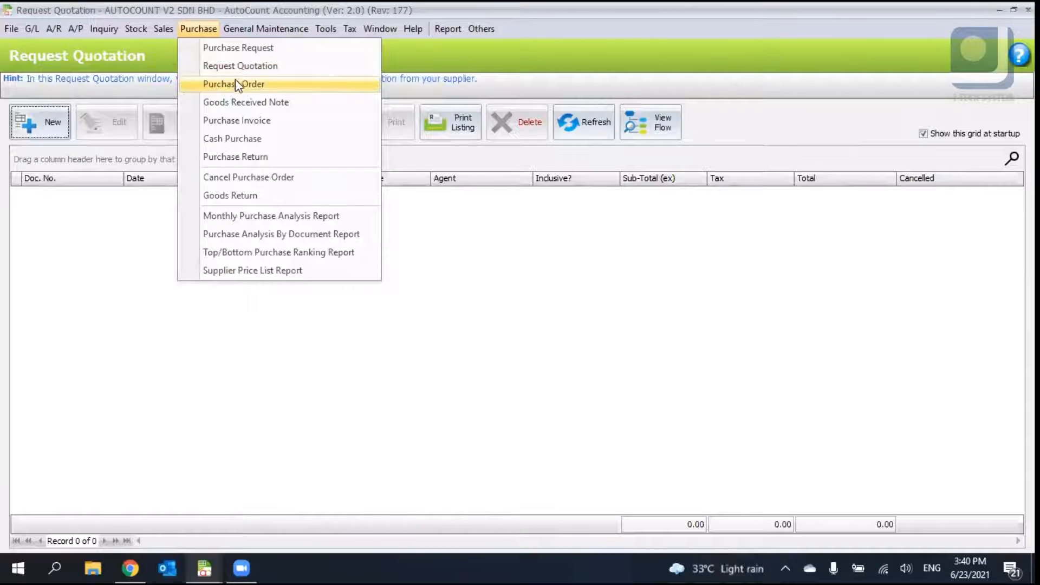
left_click(33, 123)
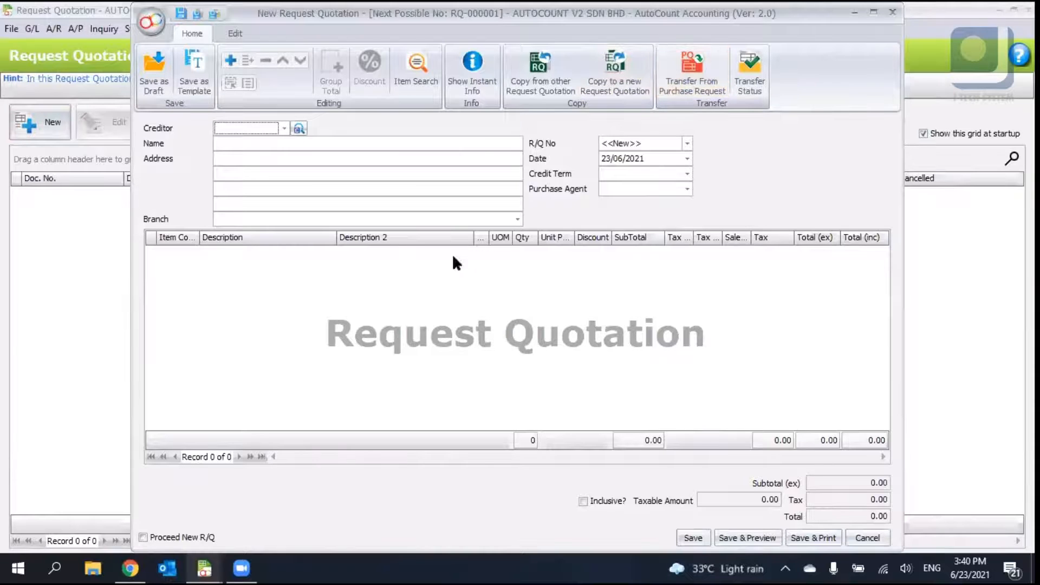
left_click(240, 186)
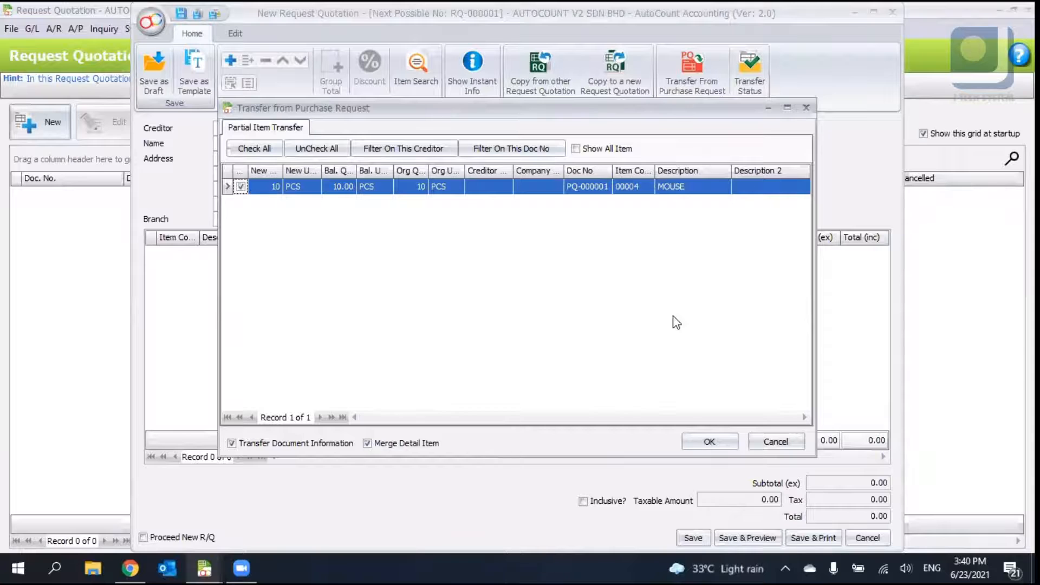
left_click(709, 441)
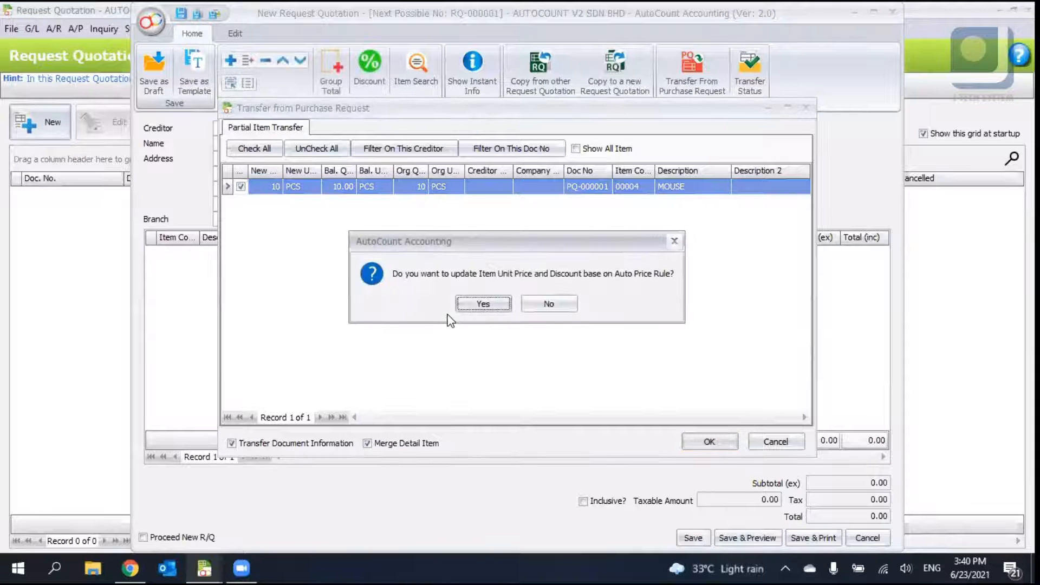
left_click(477, 304)
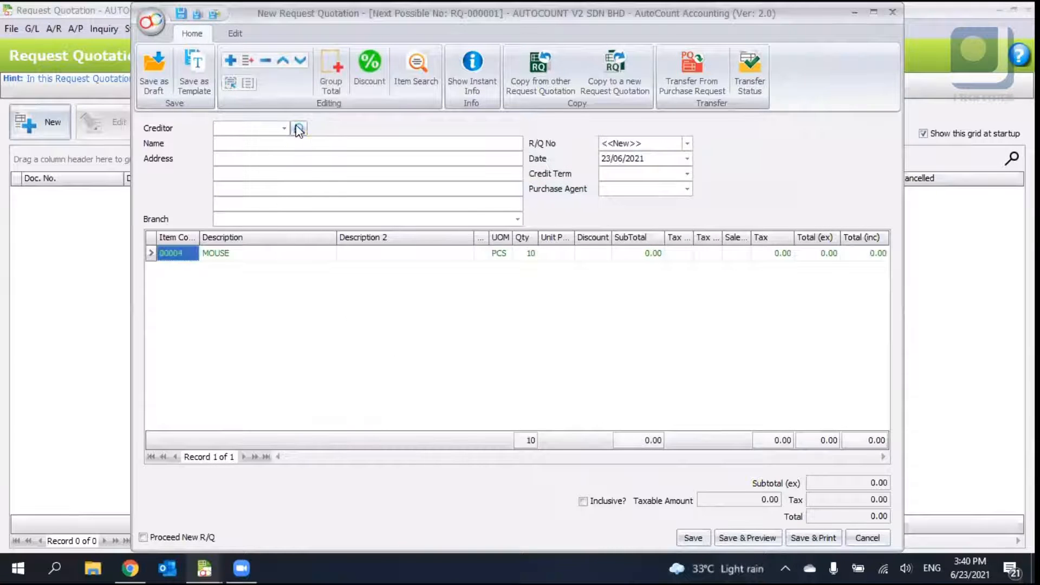
- Set the quotation's creditor to 400-I001 IT SHOP and accept the auto price rule update
left_click(299, 129)
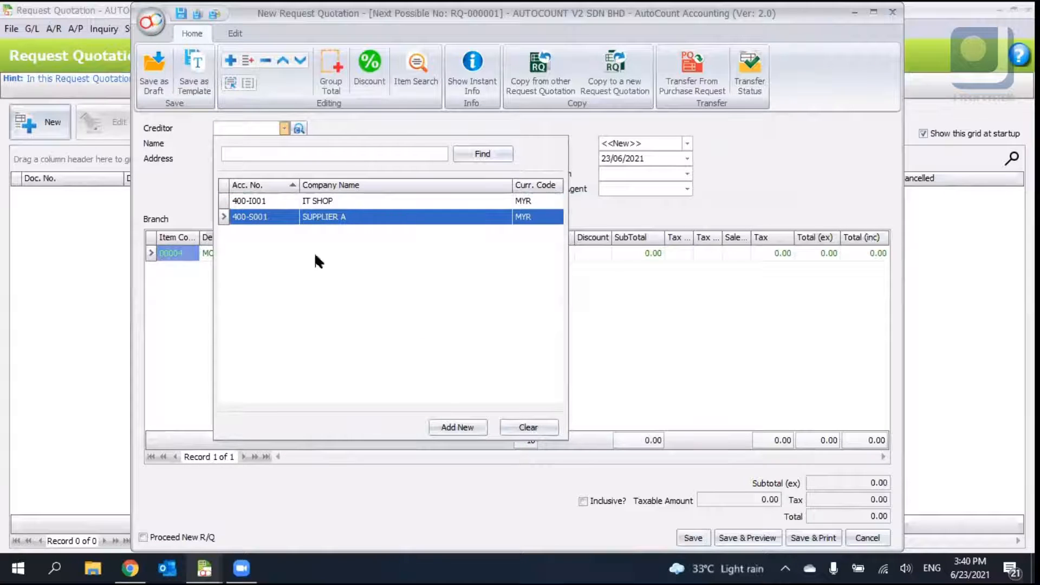
left_click(270, 202)
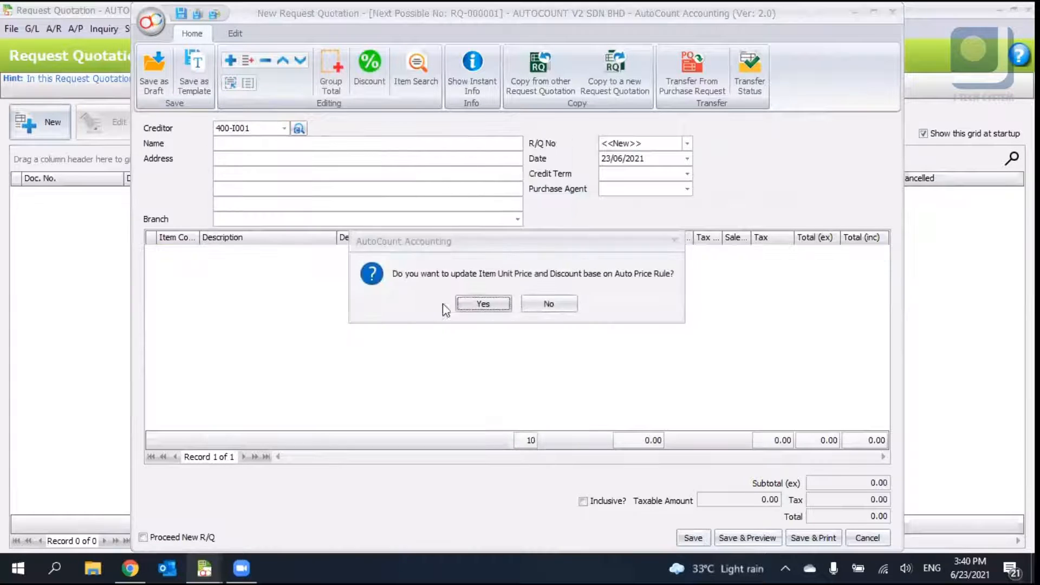
left_click(479, 303)
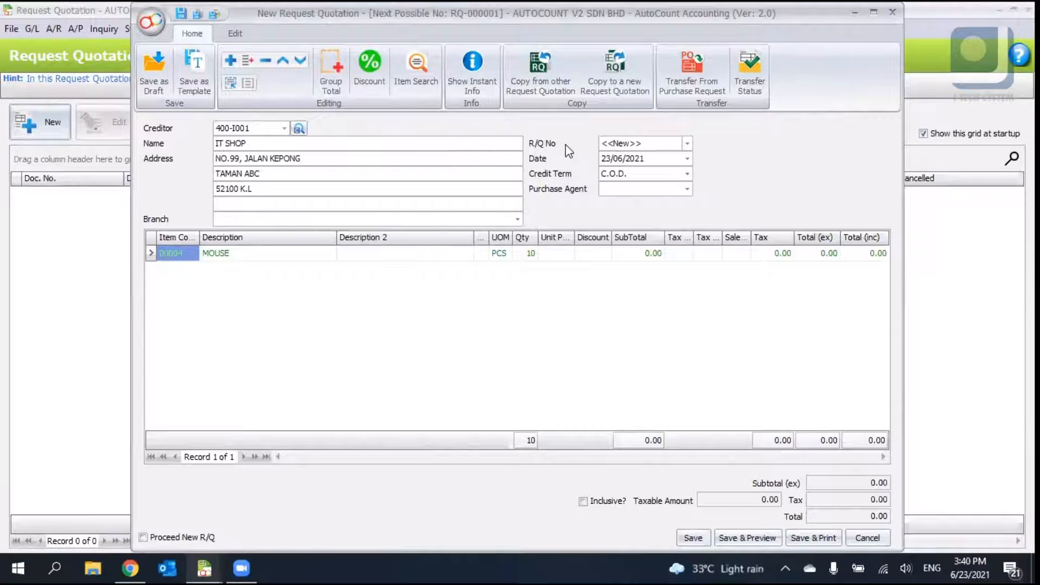
- Examine the credit term and purchase agent options and the item grid's context menu
left_click(603, 176)
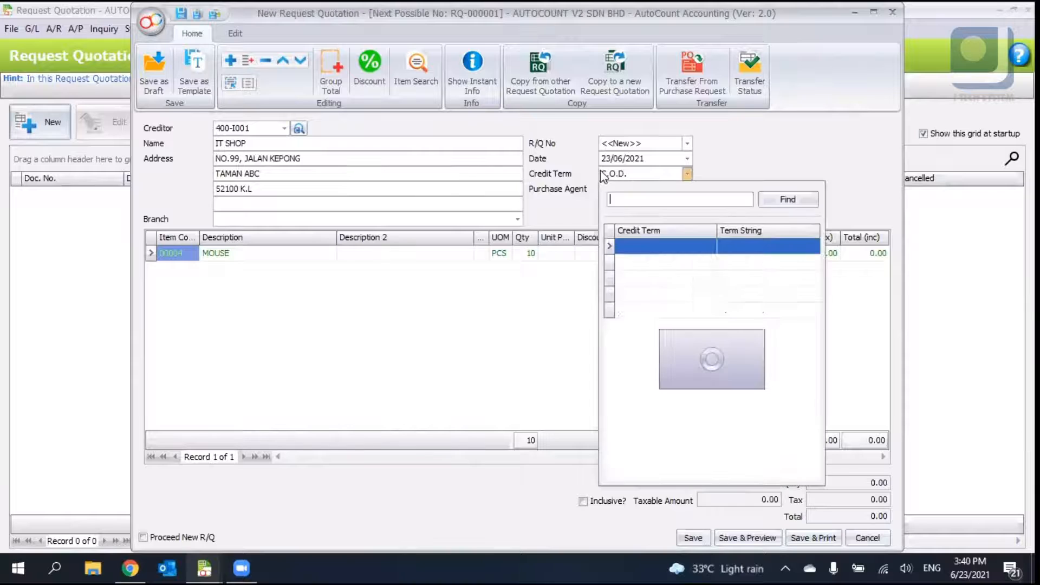
left_click(632, 191)
left_click(633, 190)
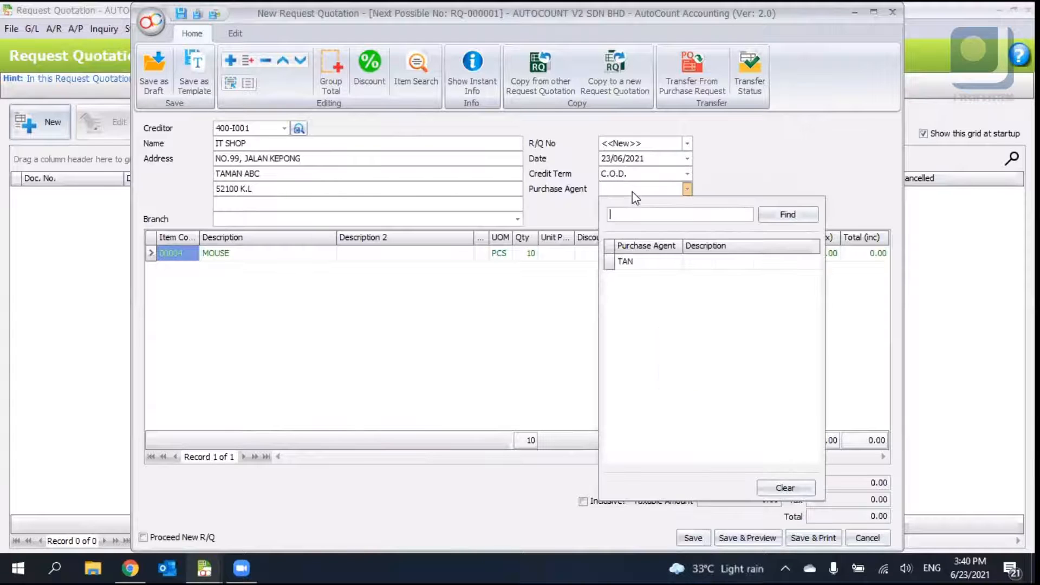
left_click(633, 191)
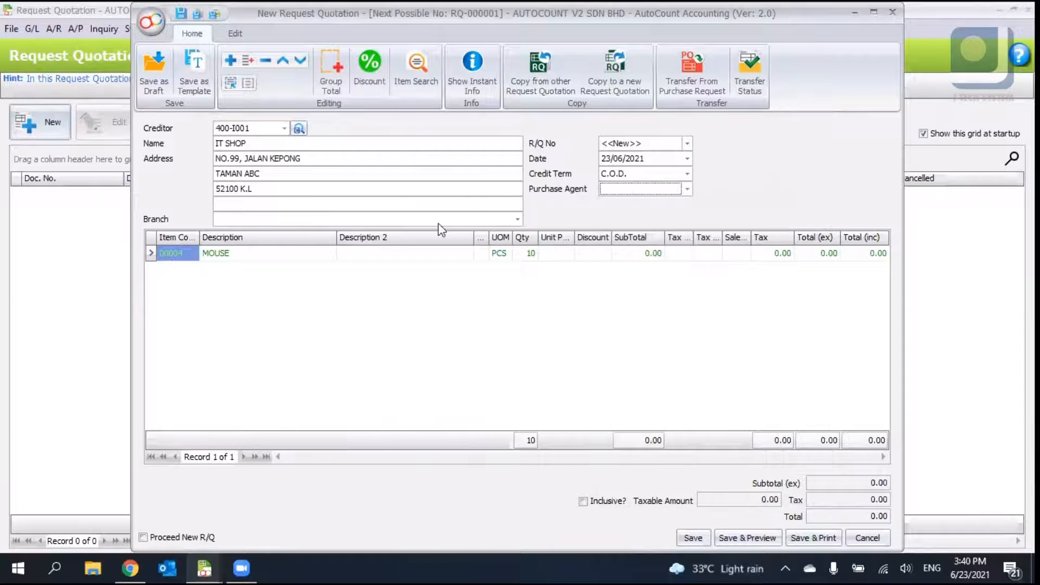
right_click(339, 280)
left_click(291, 302)
right_click(252, 276)
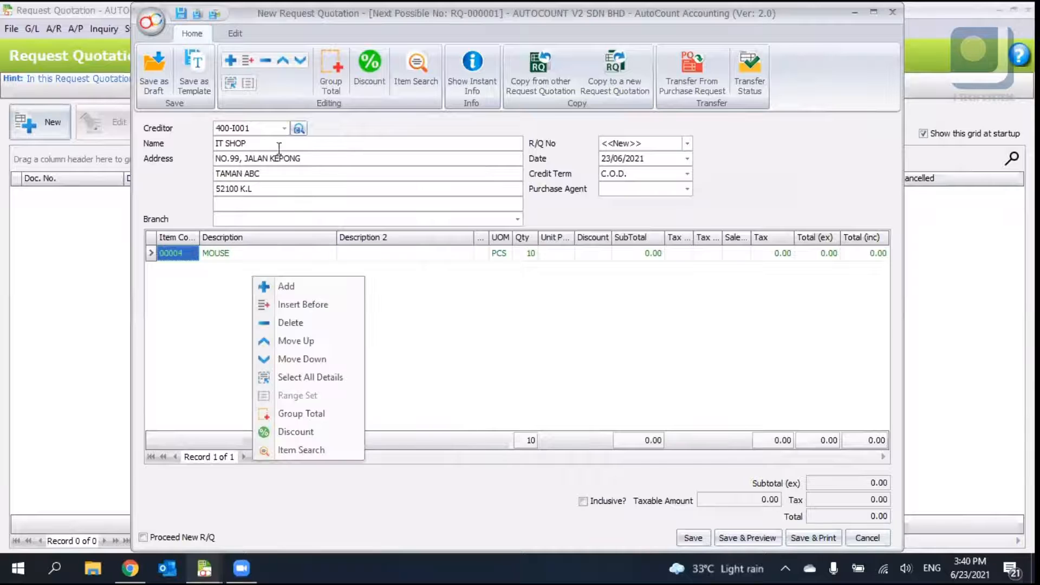
left_click(665, 123)
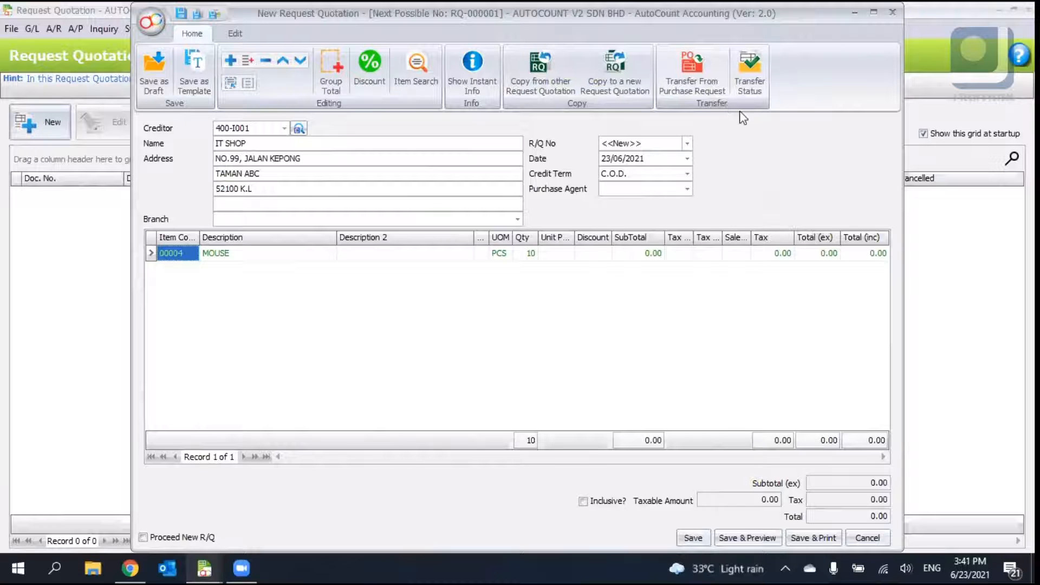
right_click(747, 142)
left_click(817, 280)
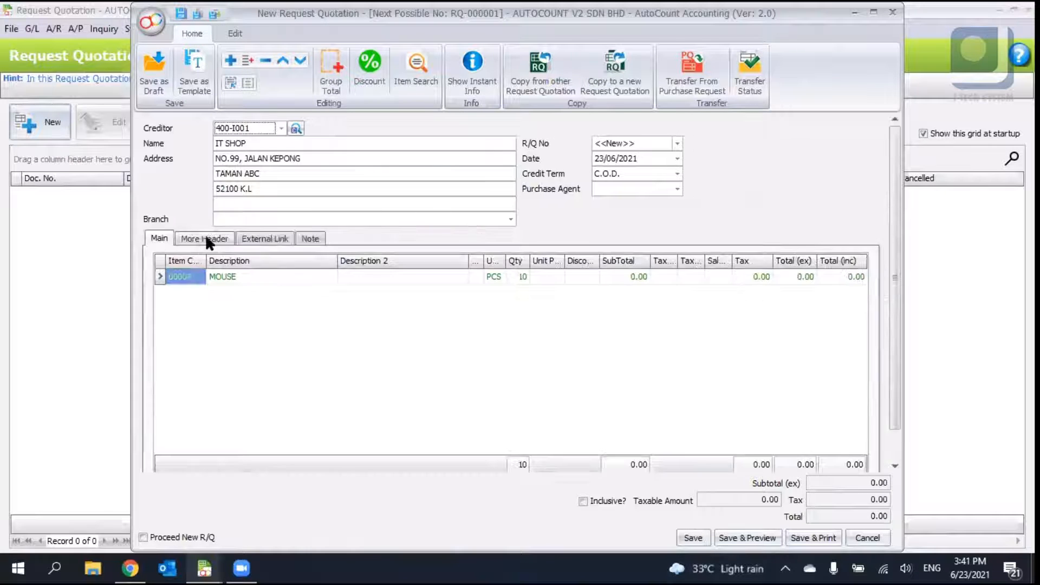
- Review the More Header and External Link tabs of the request quotation
left_click(230, 239)
left_click(261, 238)
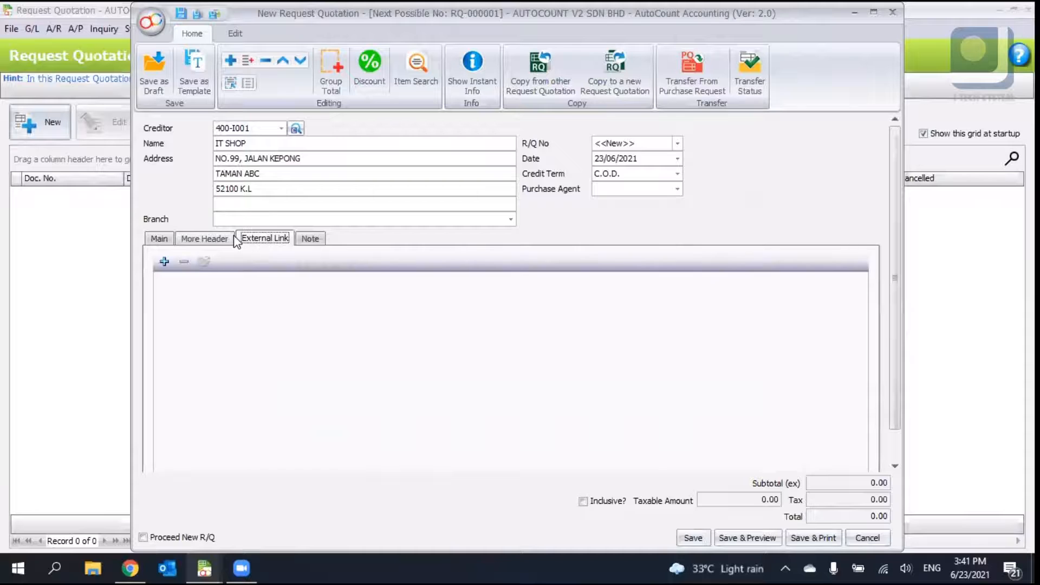
left_click(233, 239)
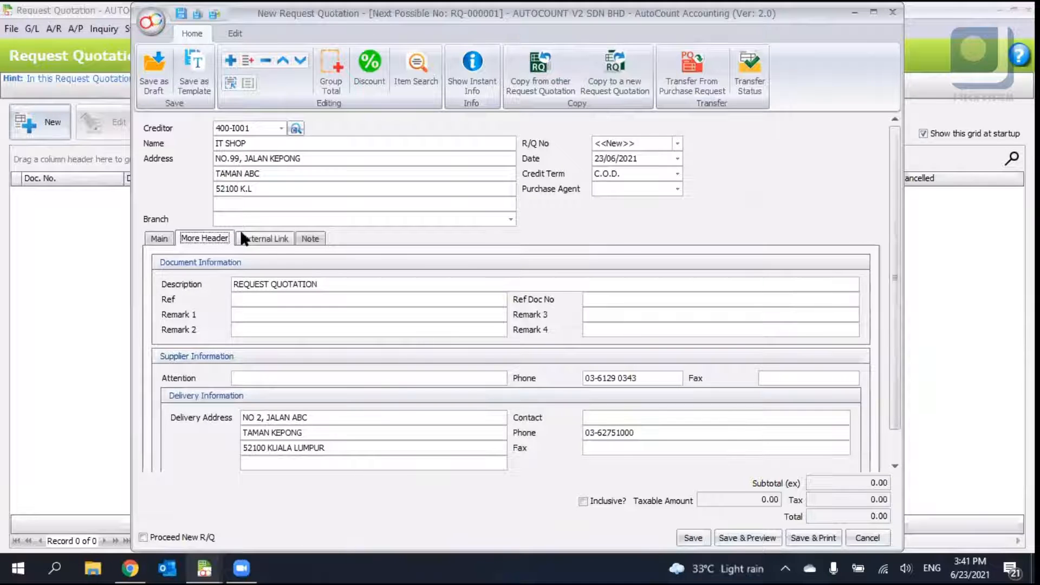
scroll(895, 393, "down", 1)
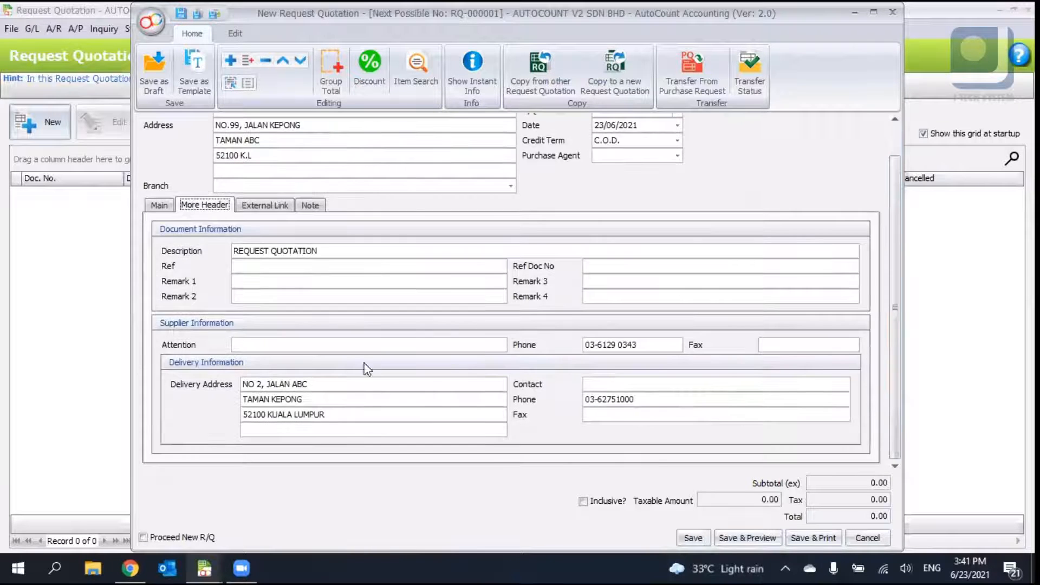
double_click(341, 383)
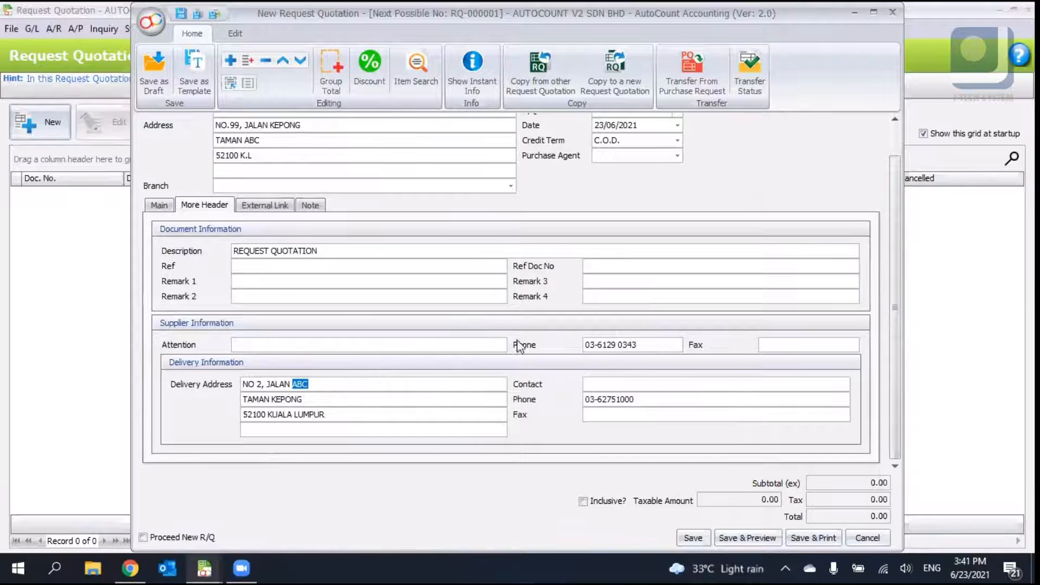
scroll(511, 346, "up", 1)
scroll(308, 181, "down", 1)
left_click(265, 205)
key("Right")
left_click(219, 208)
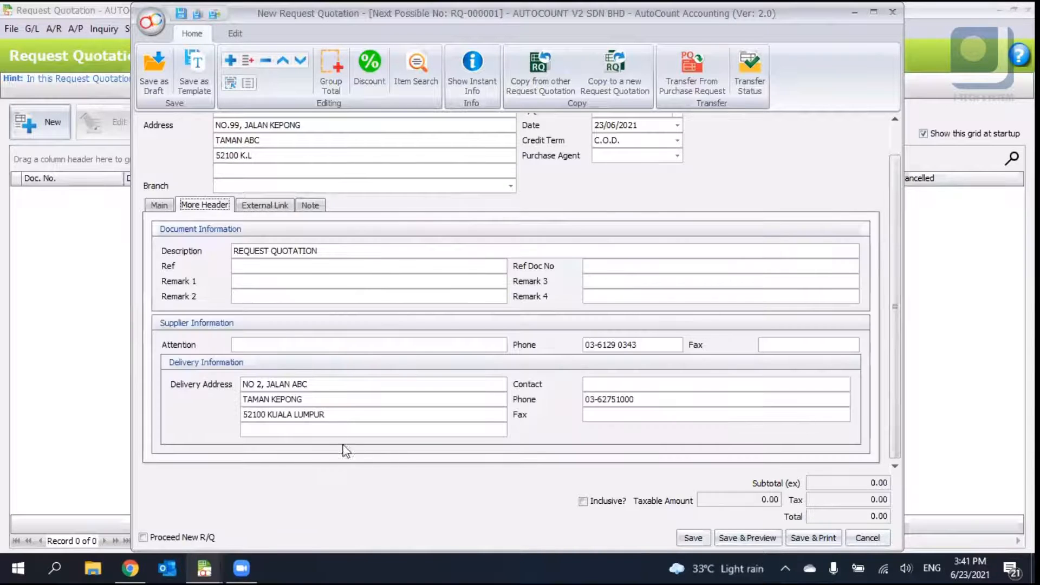
- Clear all delivery address lines and the delivery phone number in the quotation's More Header details
left_click_drag(325, 414, 41, 394)
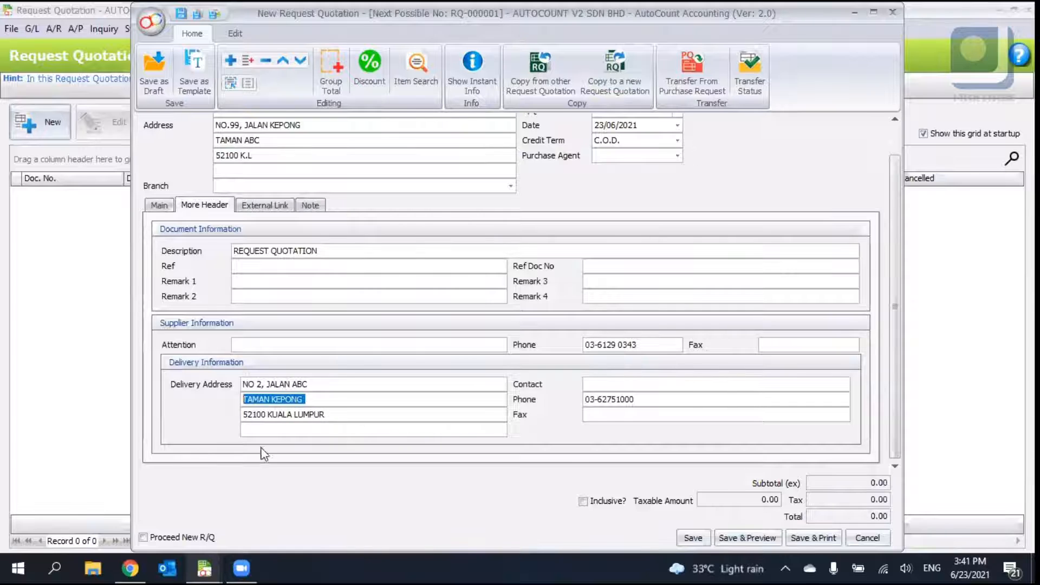
key("BackSpace")
left_click_drag(337, 413, 165, 391)
key("BackSpace")
left_click_drag(331, 384, 144, 390)
key("BackSpace")
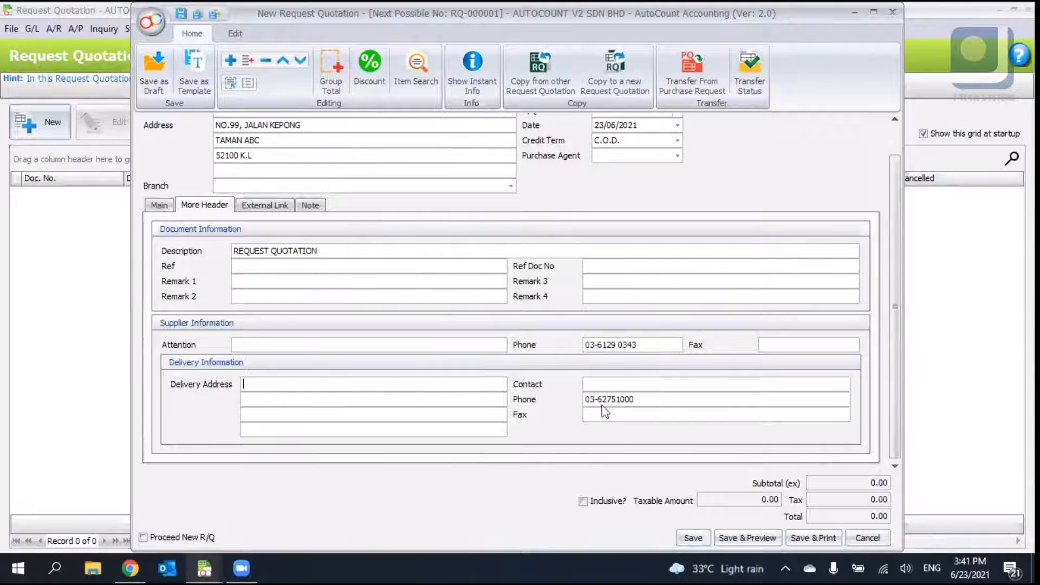
left_click_drag(641, 400, 385, 414)
key("BackSpace")
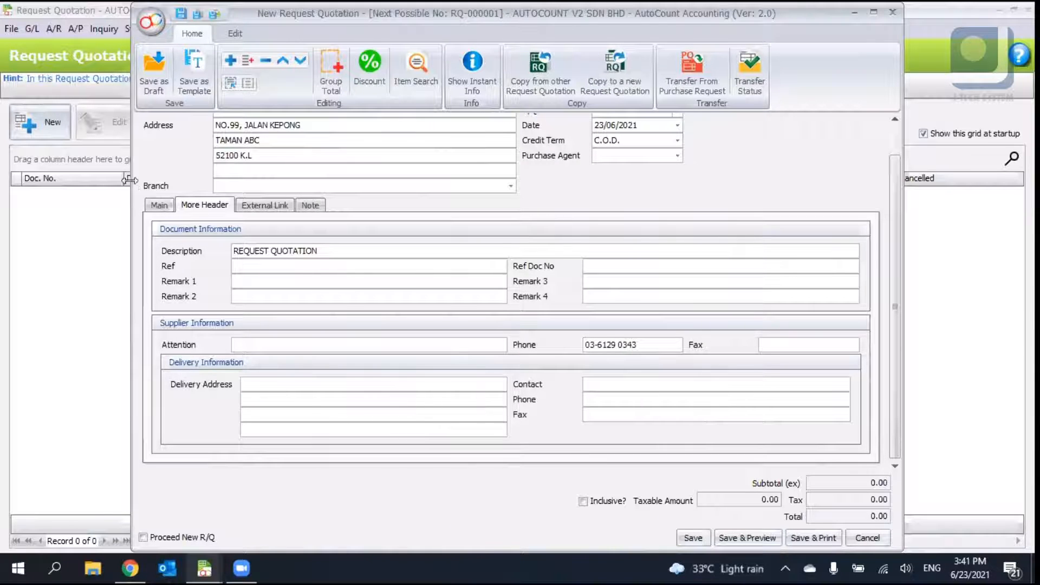
- Browse the Main and Note tabs, maximise the quotation window, and view the Edit ribbon options
left_click(159, 206)
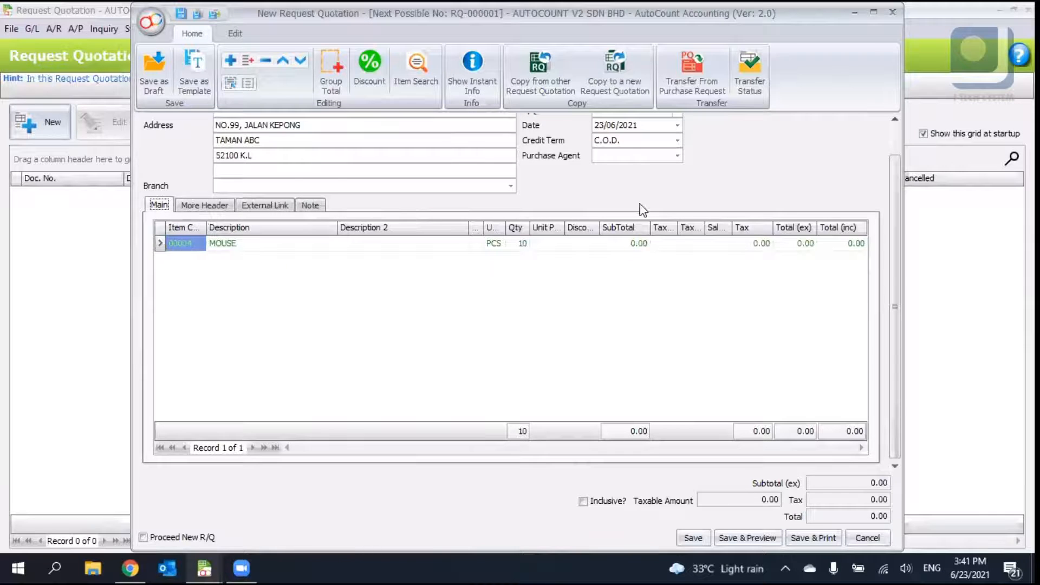
scroll(642, 210, "up", 1)
left_click(264, 239)
left_click(310, 239)
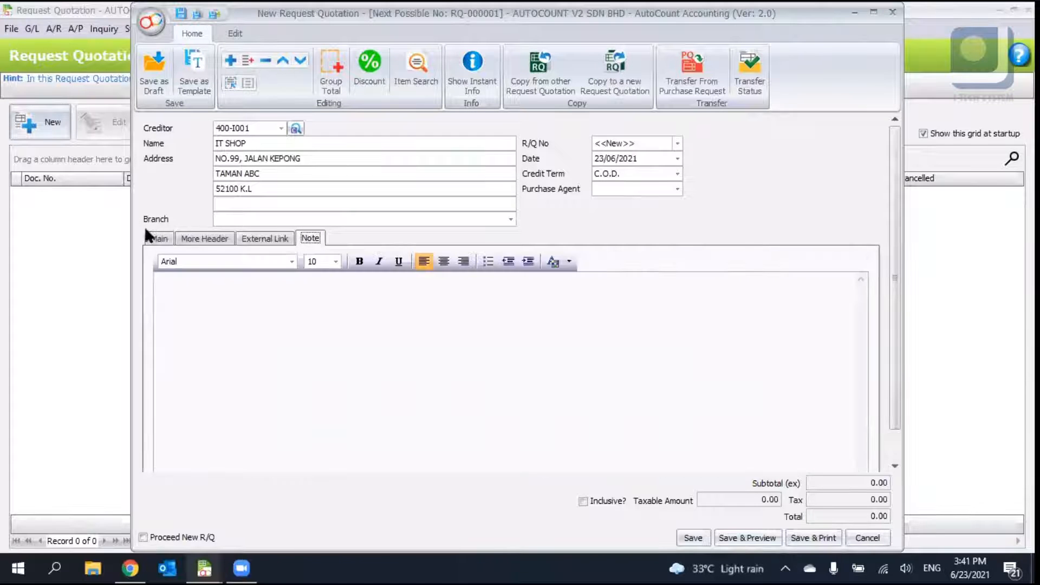
left_click(158, 239)
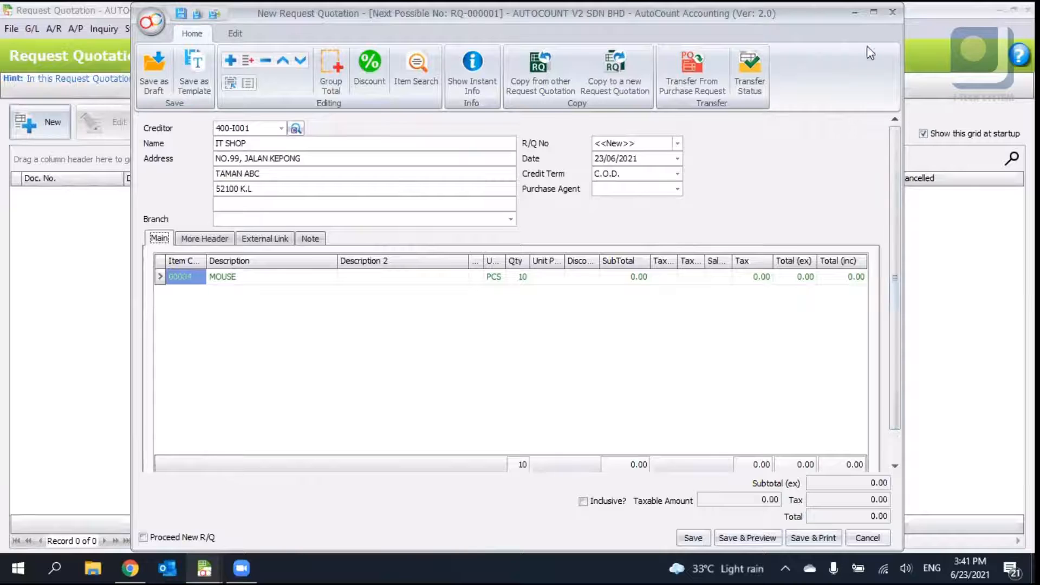
left_click(875, 14)
left_click(101, 34)
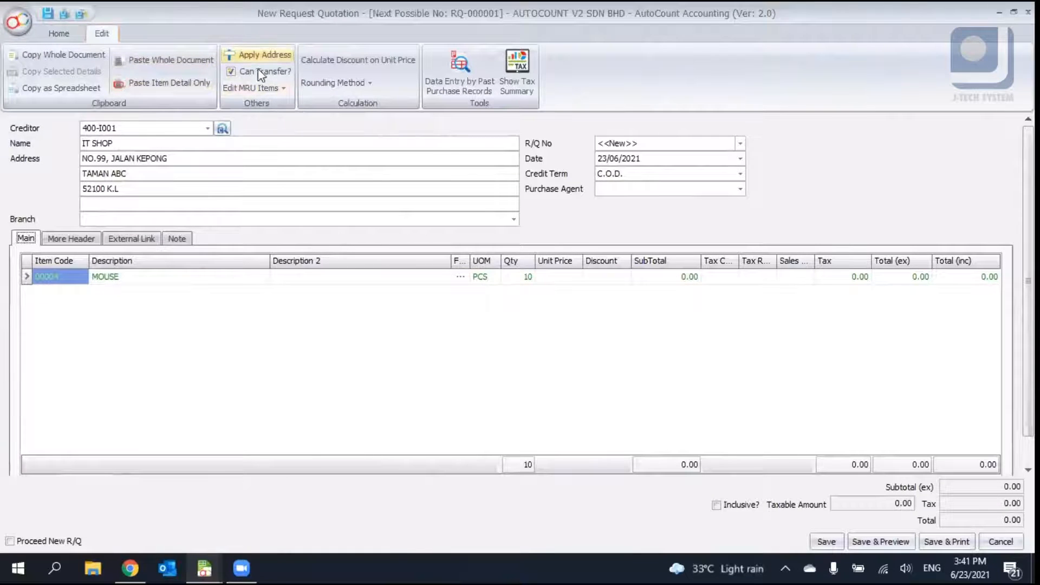
left_click(71, 34)
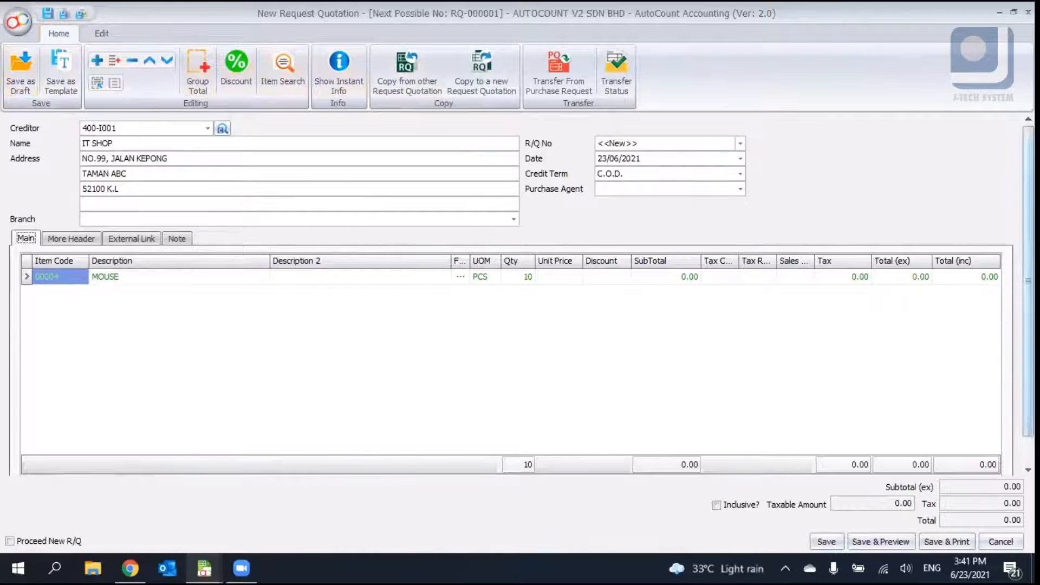
- Try to save the request quotation, declining to save it as a zero-amount document
left_click(824, 542)
left_click(567, 304)
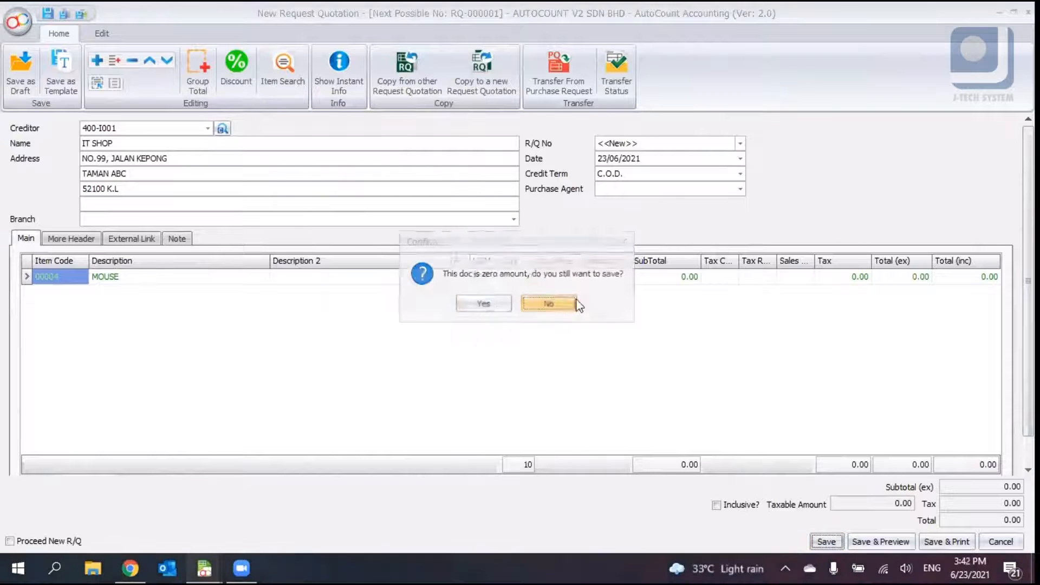
- Set the mouse line's unit price to 50 and save the request quotation
left_click(553, 277)
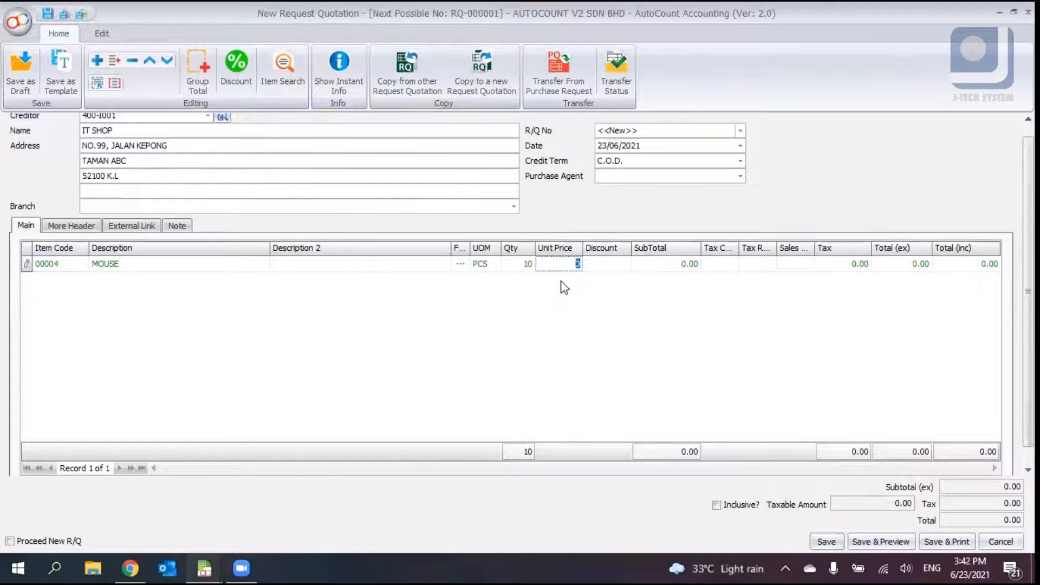
type("50")
key("Return")
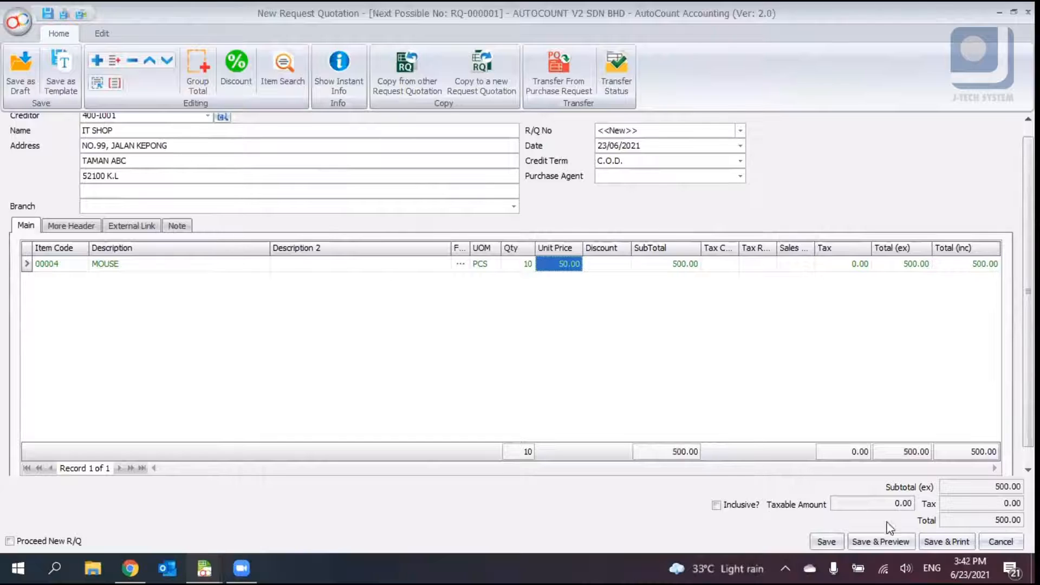
left_click(825, 544)
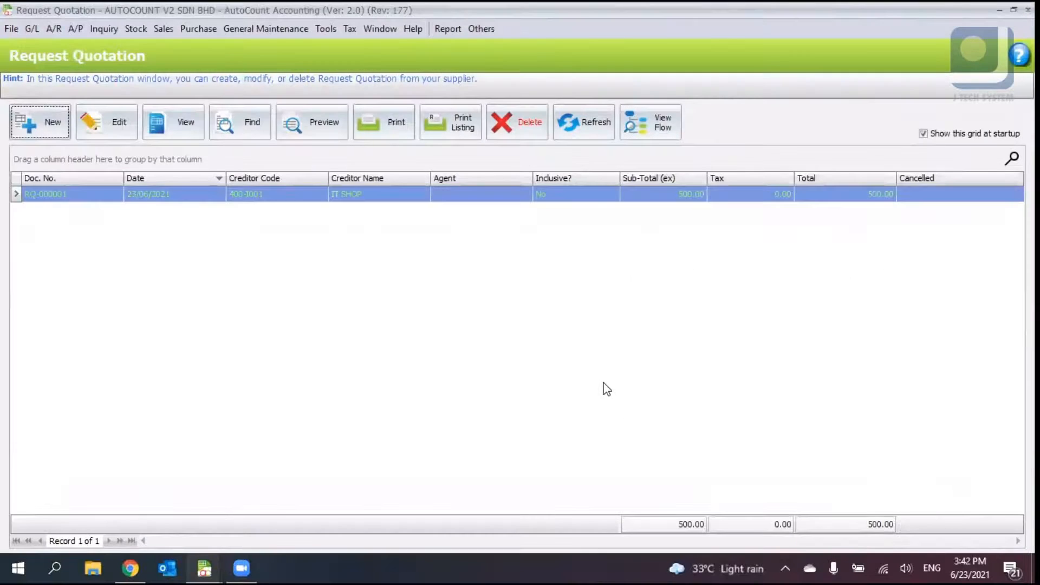
- Open the Purchase Order module and start a new purchase order
left_click(196, 32)
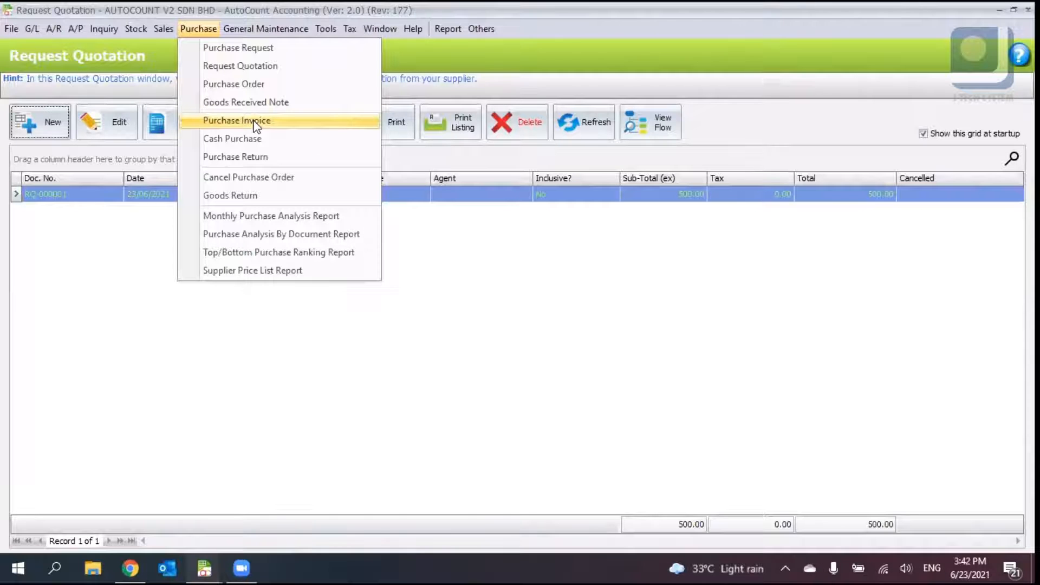
left_click(204, 87)
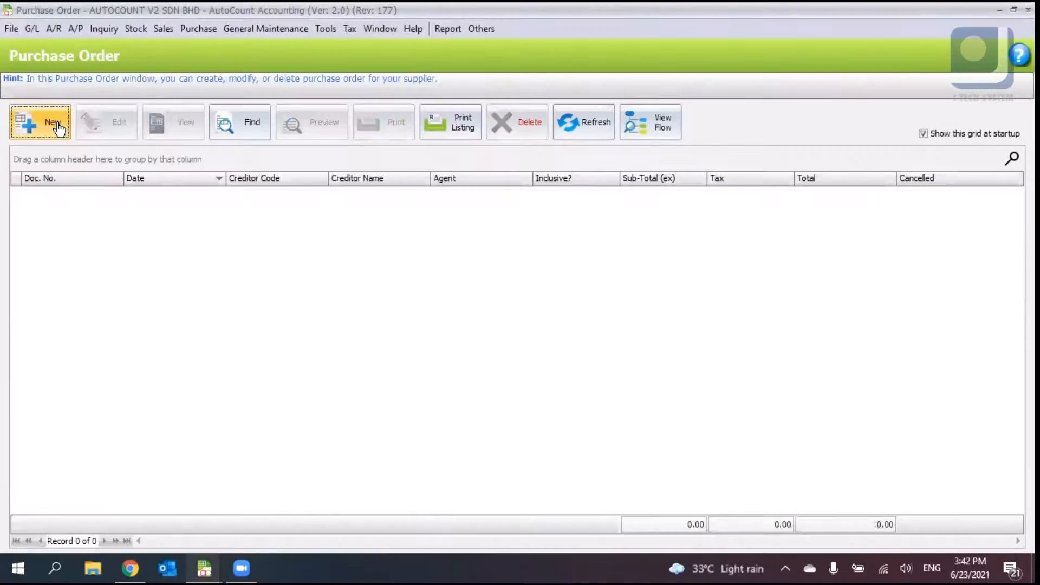
left_click(49, 129)
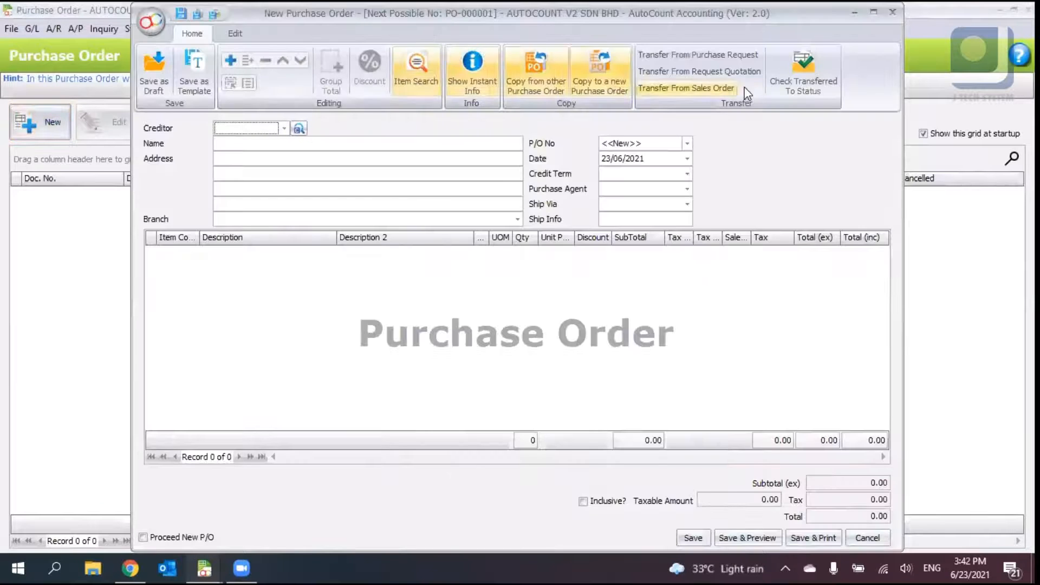
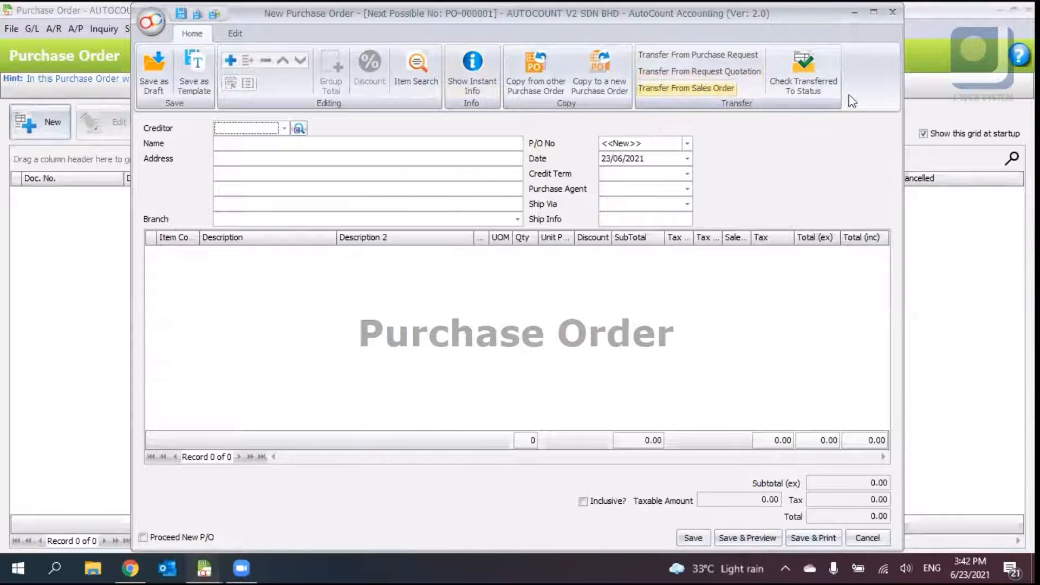
left_click(686, 88)
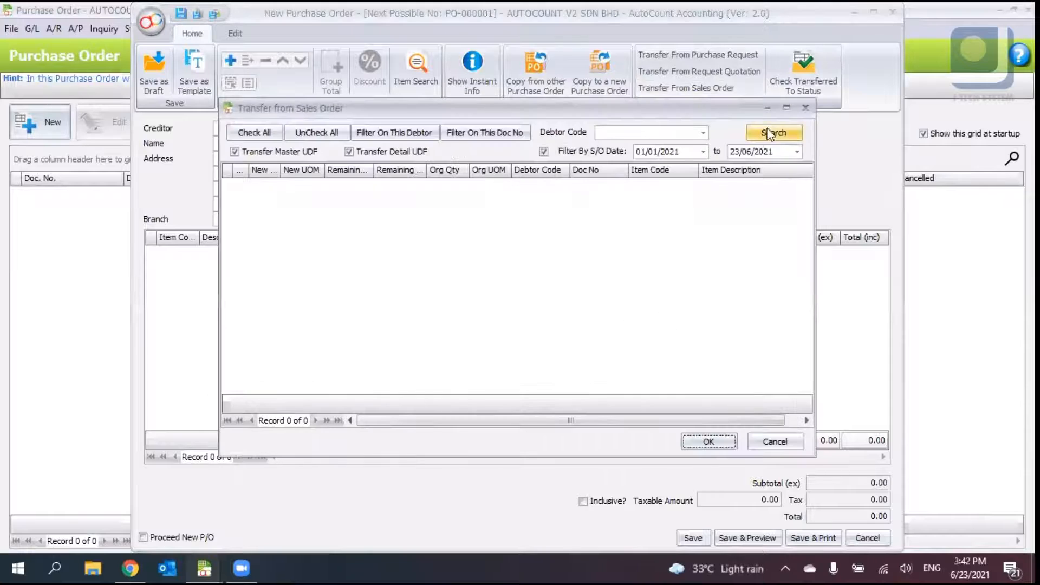
left_click(806, 107)
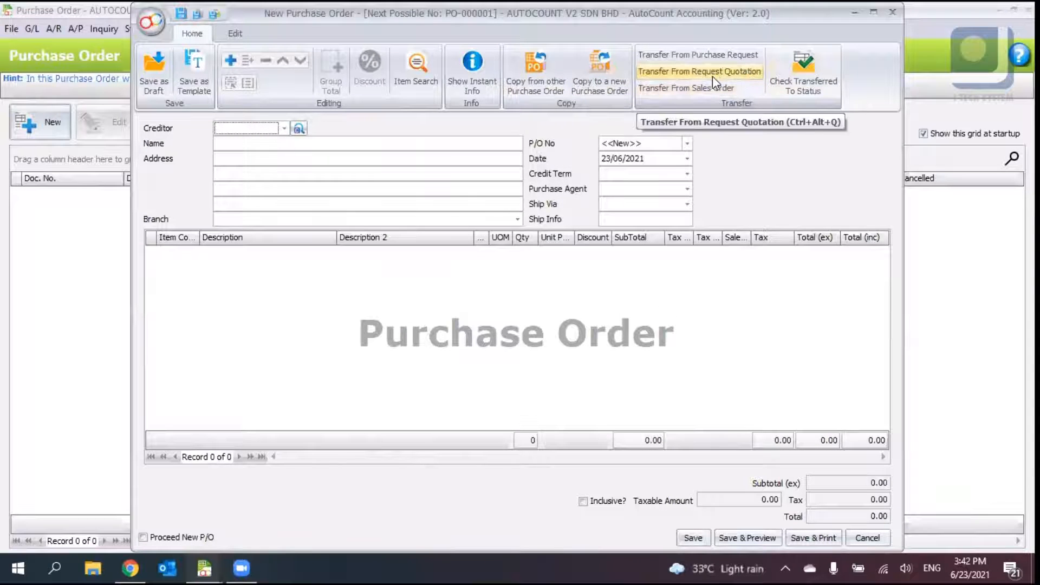
left_click(706, 56)
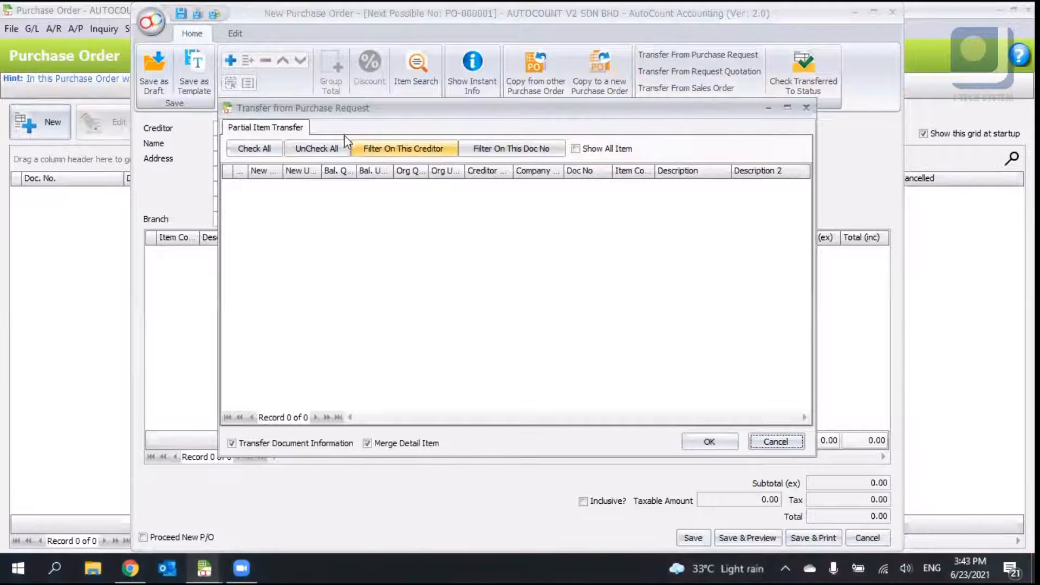
left_click(806, 108)
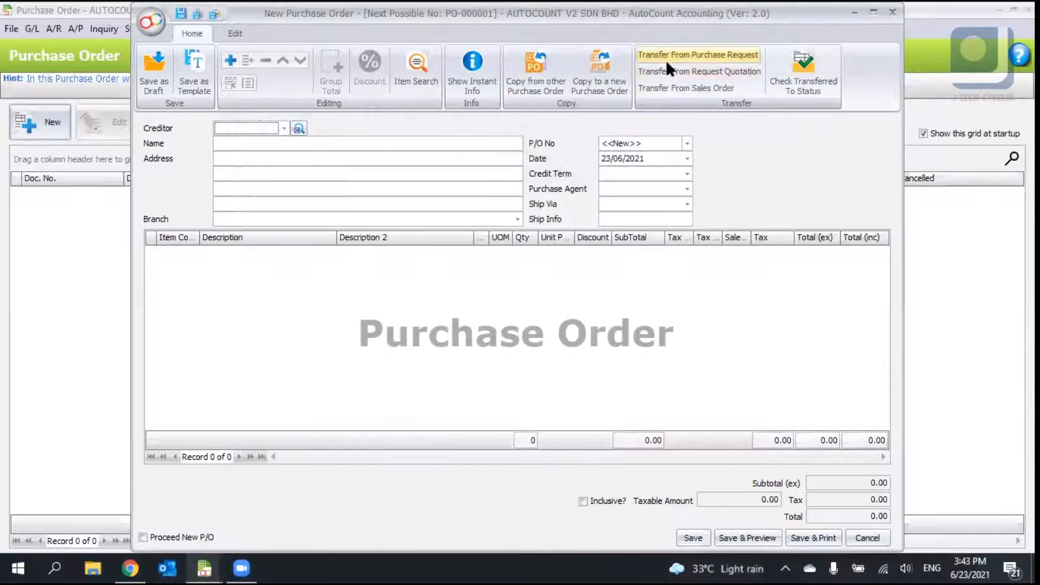
- Transfer the full request quotation RQ-000001 into the new purchase order
left_click(699, 71)
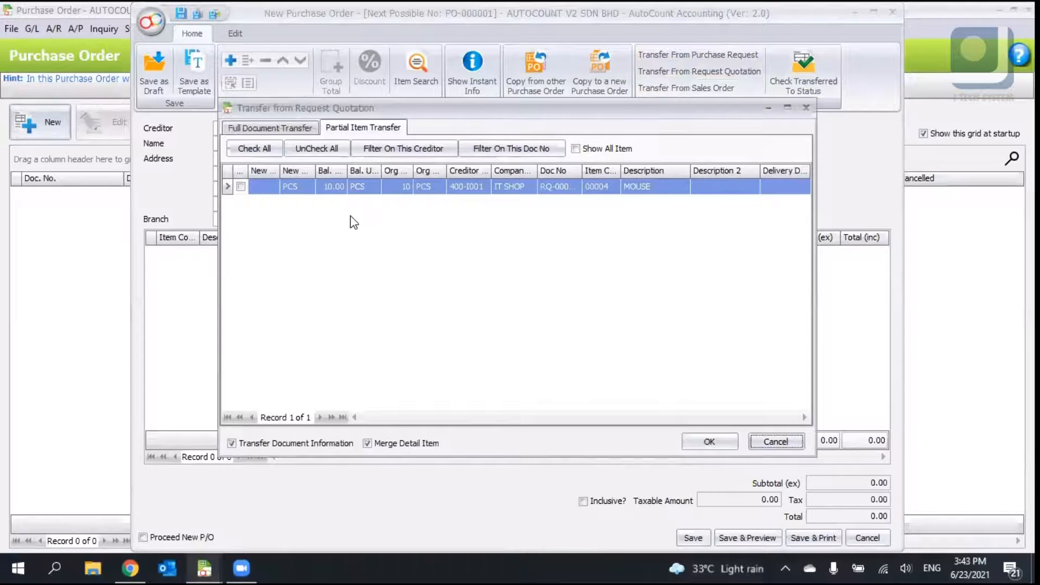
left_click(284, 130)
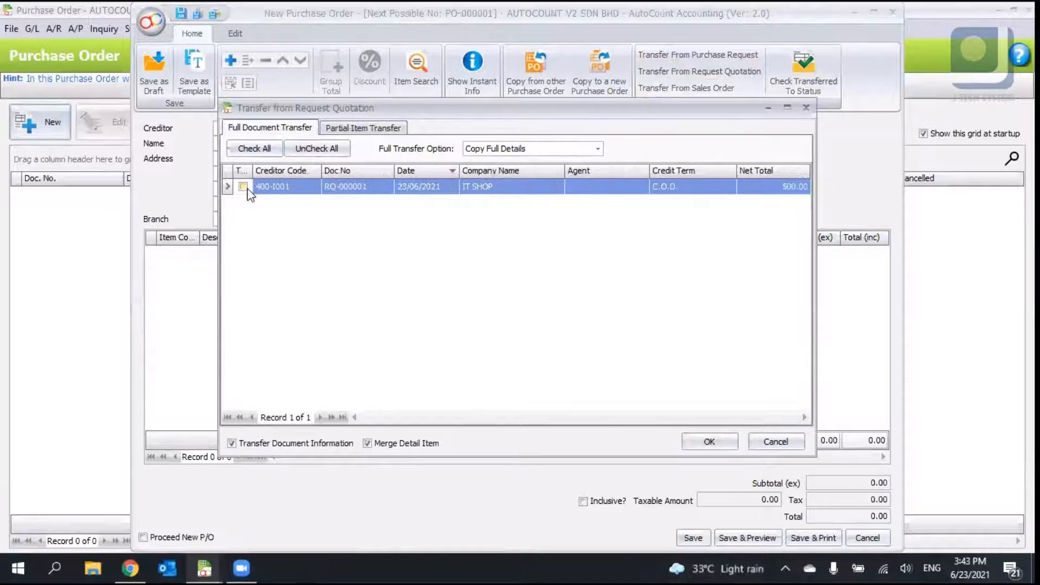
left_click(243, 187)
left_click(705, 441)
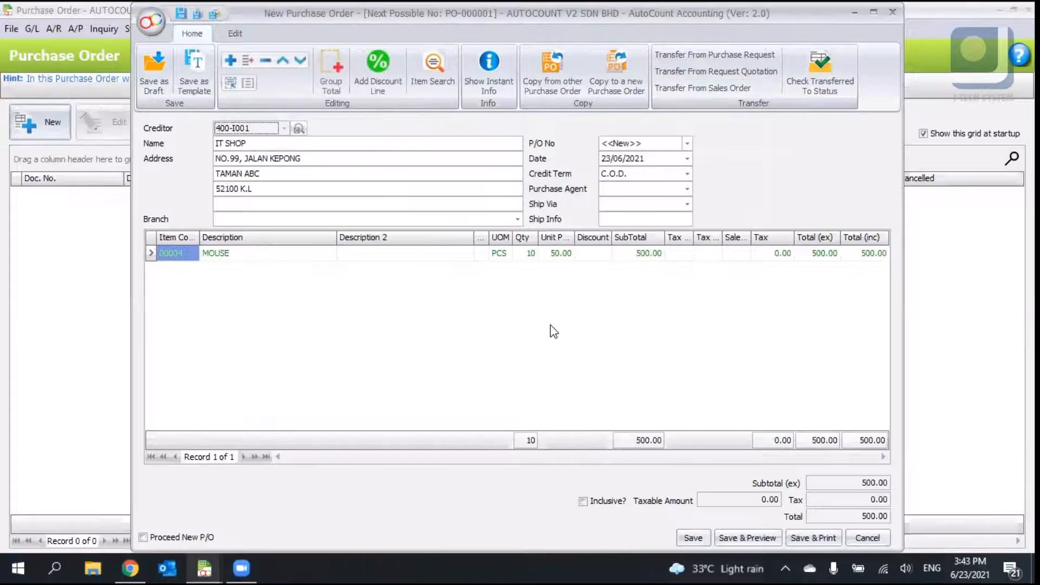
- Try to change the purchase order's creditor code
left_click(258, 125)
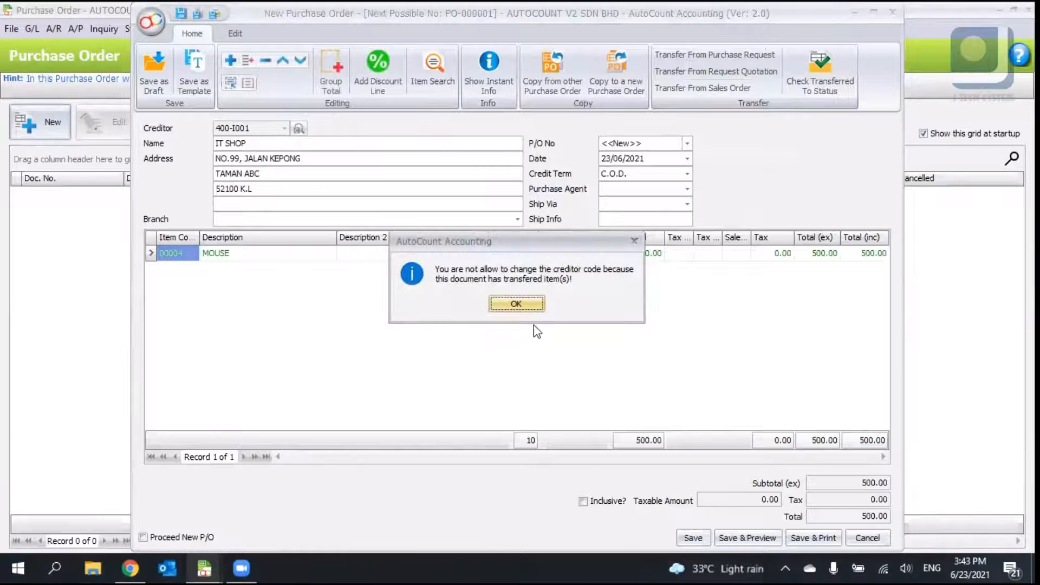
left_click(517, 303)
left_click(251, 123)
left_click(504, 304)
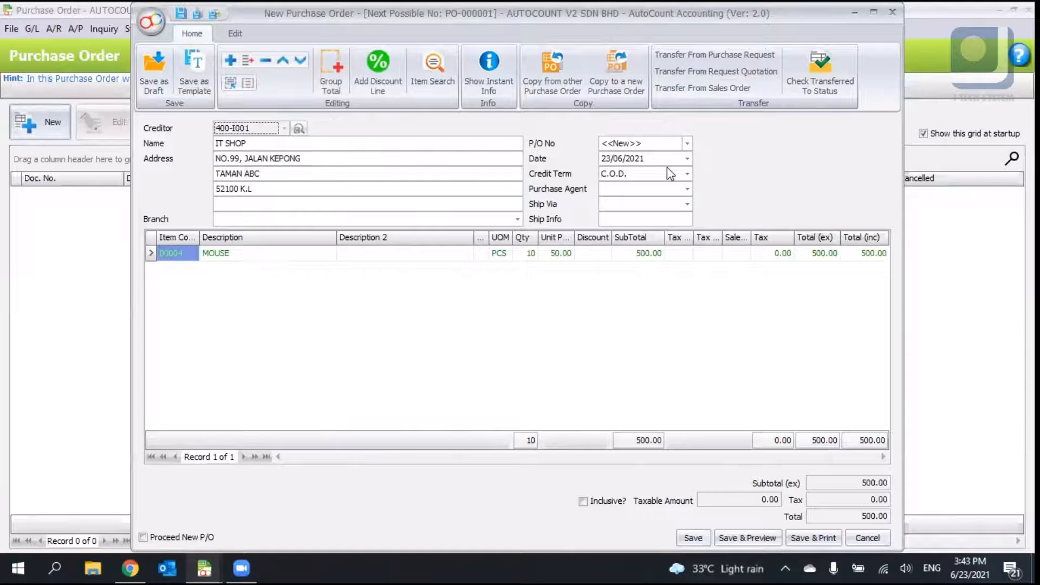
- Set the mouse line's unit price to 45
left_click(294, 160)
left_click(549, 255)
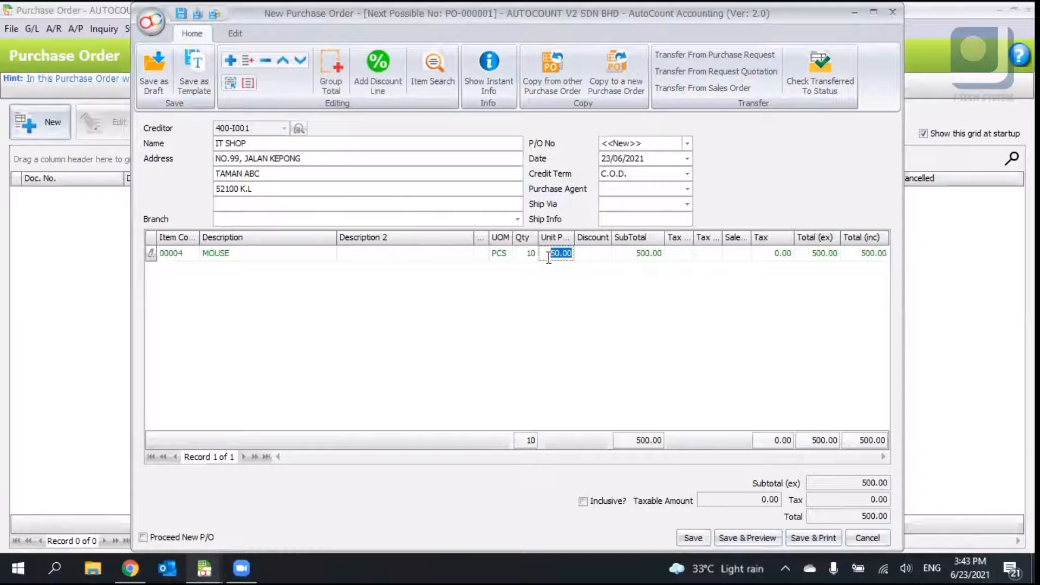
type("45")
key("Return")
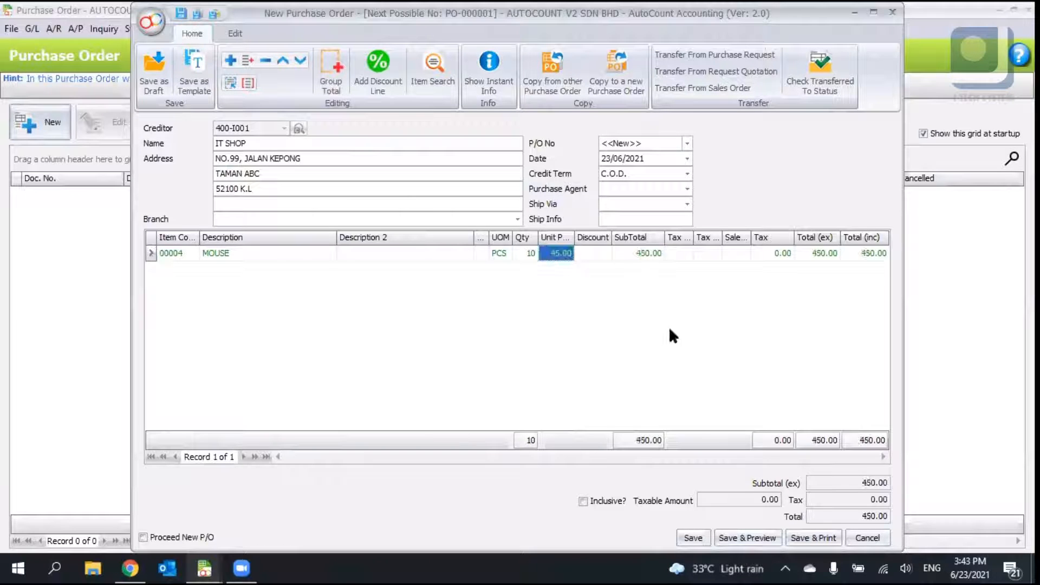
- Switch the purchase order to the tabbed layout, view each tab, and save the purchase order
right_click(745, 174)
left_click(796, 304)
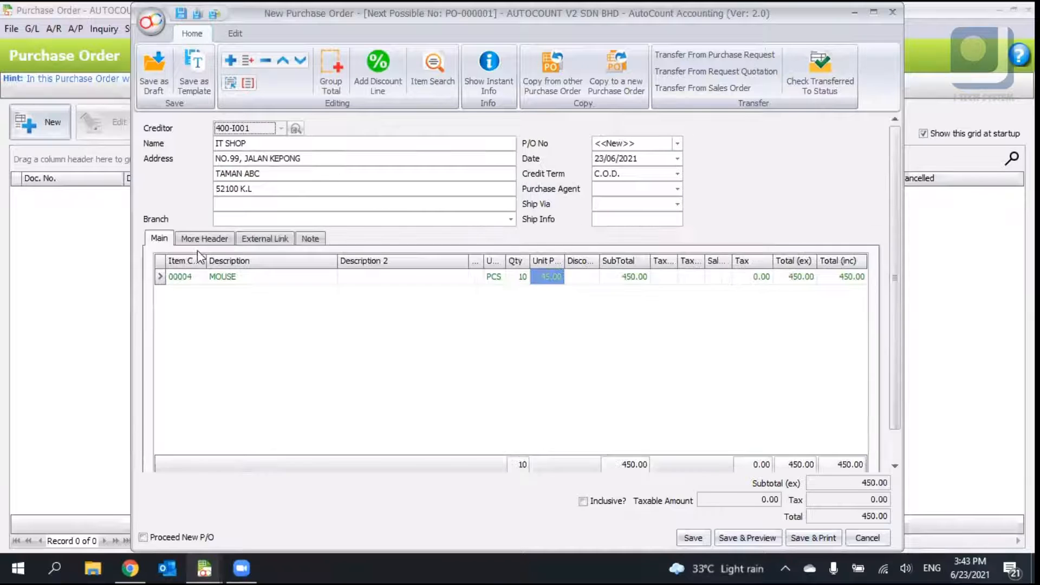
left_click(216, 240)
left_click(268, 238)
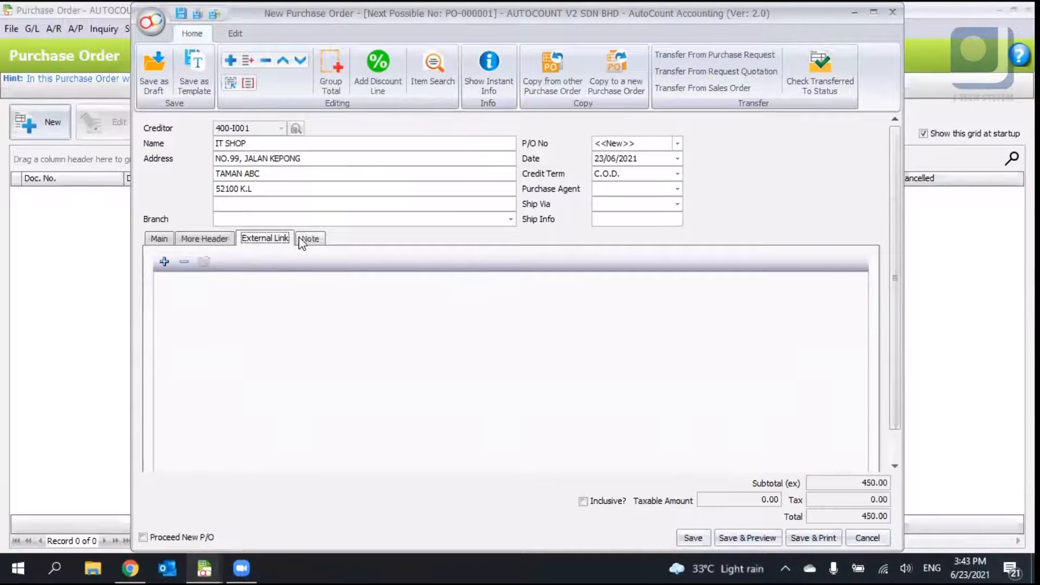
left_click(310, 238)
left_click(226, 241)
left_click(159, 238)
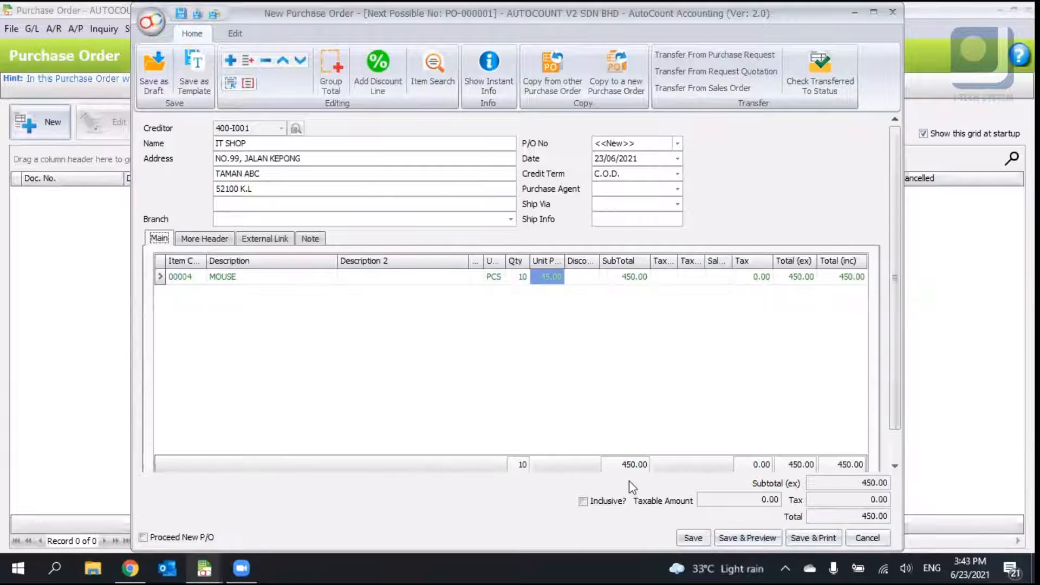
left_click(683, 538)
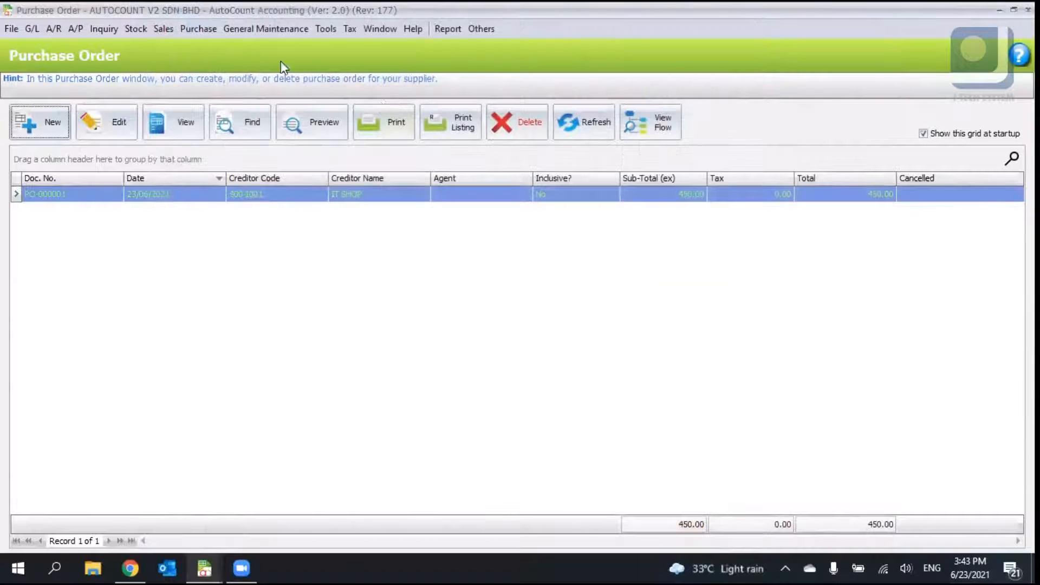
- Open the Goods Received Note list and start a new goods received note
left_click(194, 28)
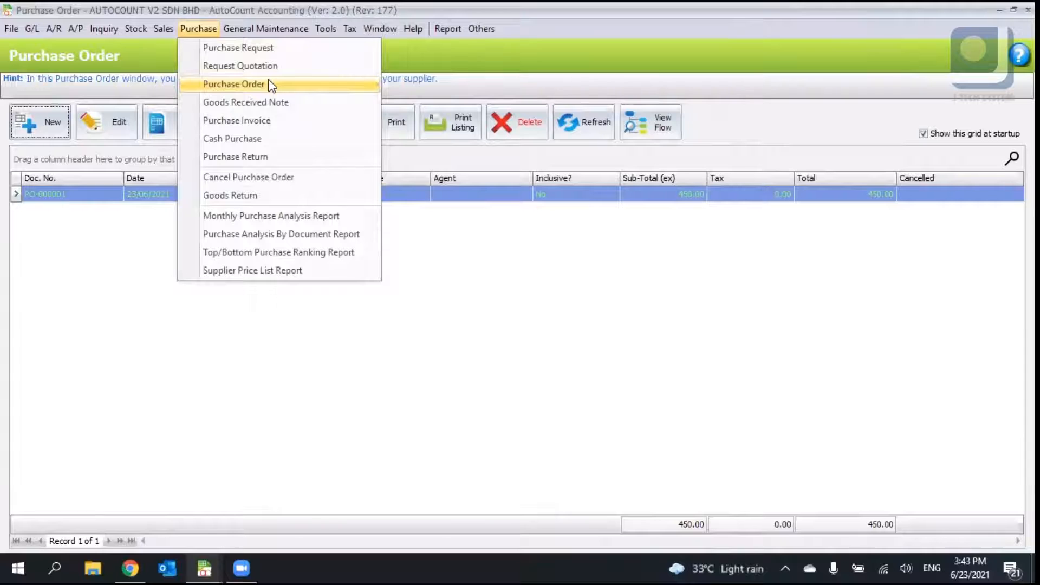
left_click(286, 107)
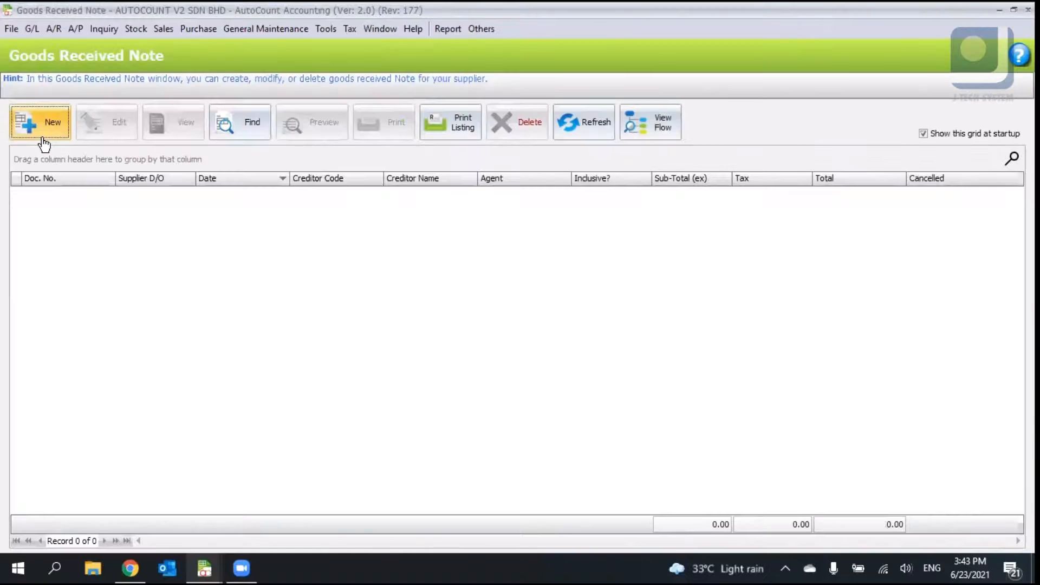
left_click(45, 142)
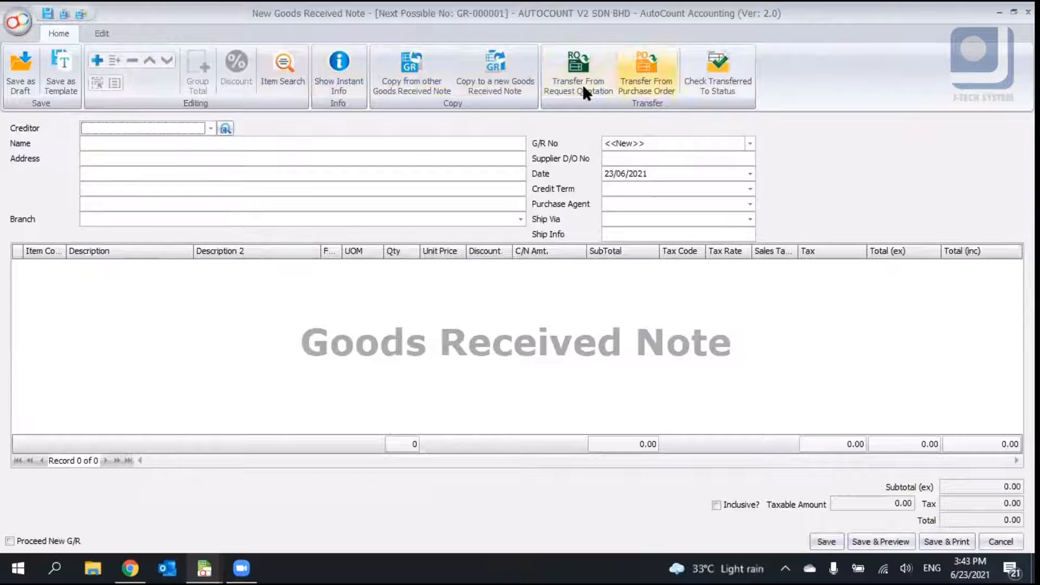
- Transfer 5 PCS of the mouse from purchase order PO-000001 using partial item transfer
left_click(649, 79)
left_click(332, 131)
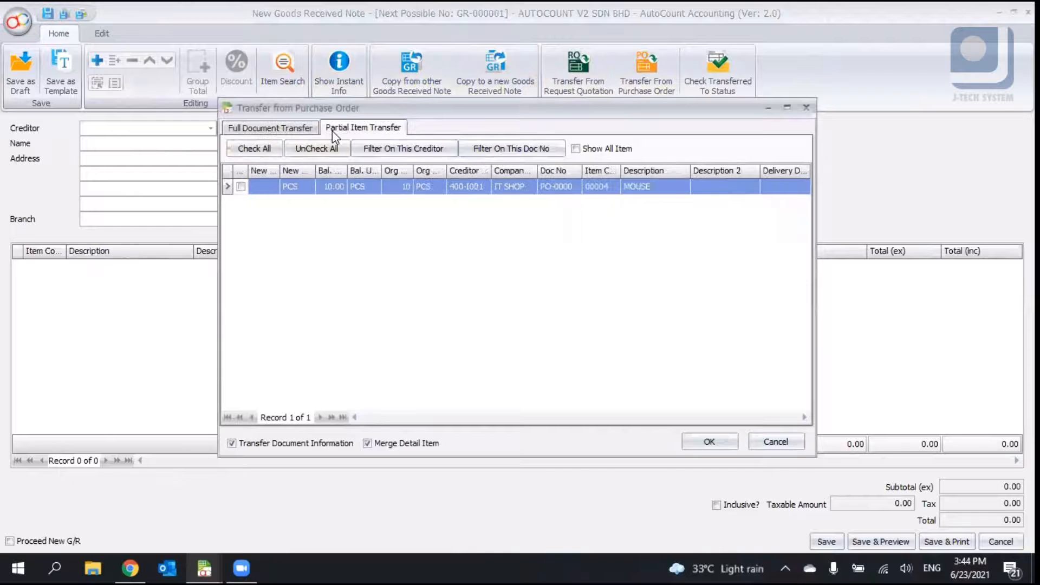
left_click(271, 185)
key("BackSpace")
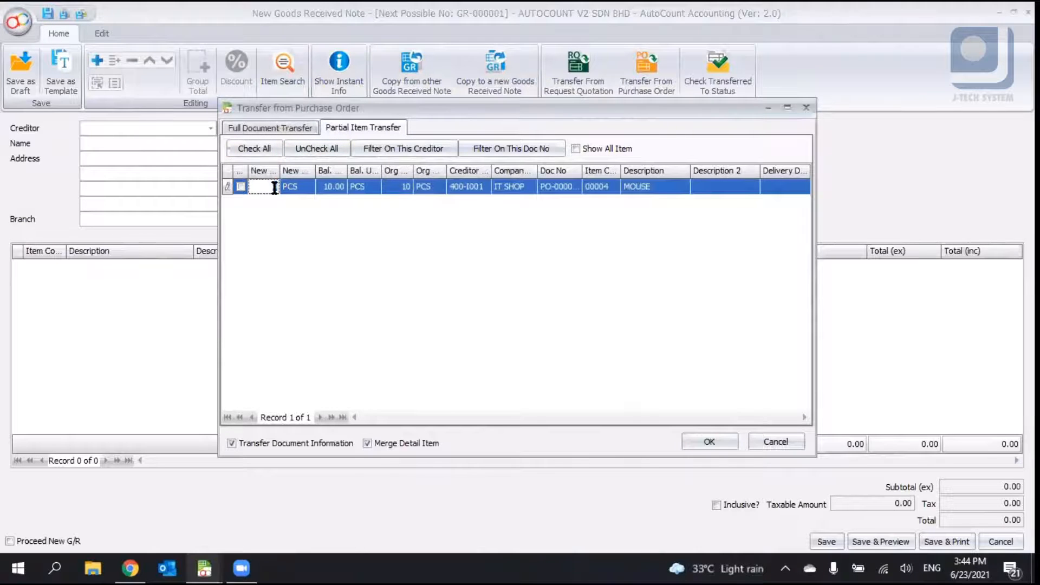
type("5")
left_click(296, 220)
left_click(269, 128)
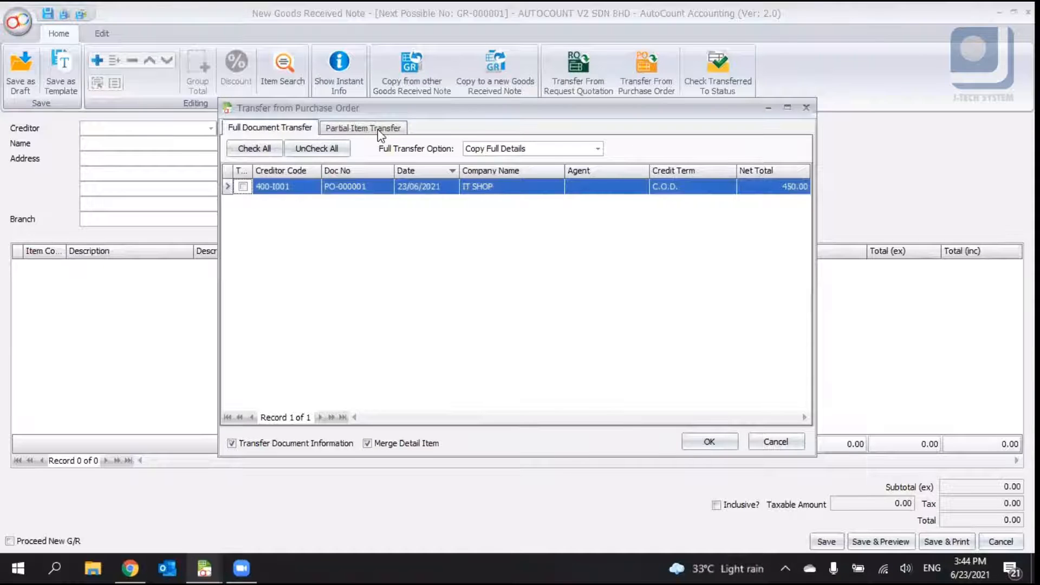
left_click(363, 128)
key("Return")
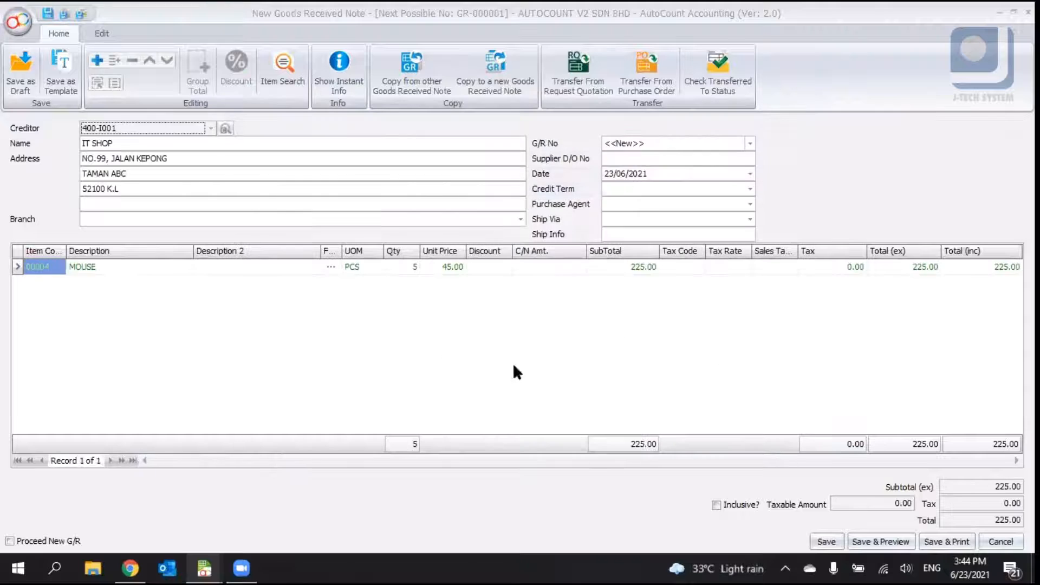
- Review the note's tabs and save the goods received note without a supplier D/O number
left_click(450, 268)
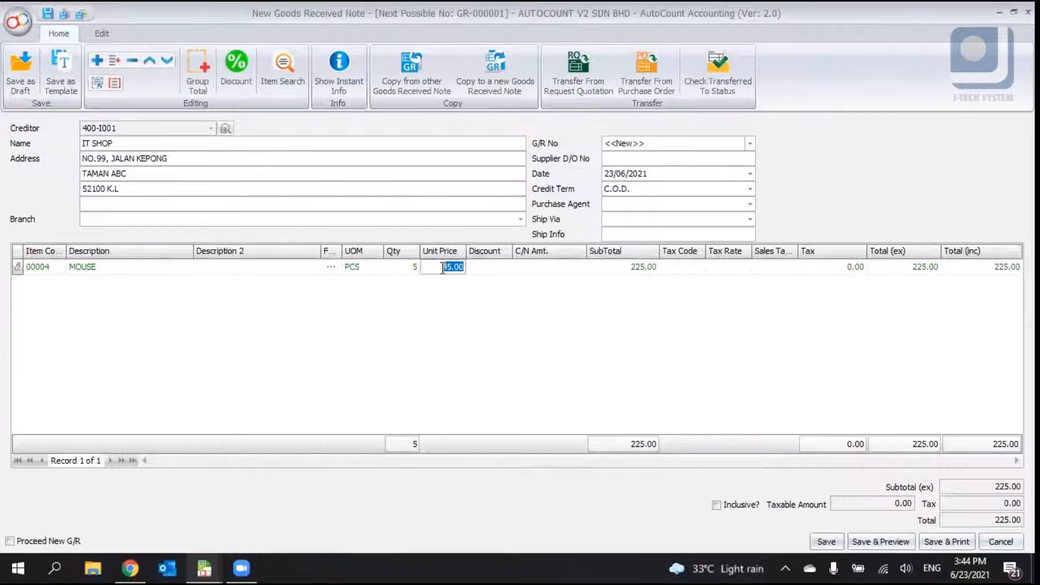
right_click(978, 145)
left_click(962, 284)
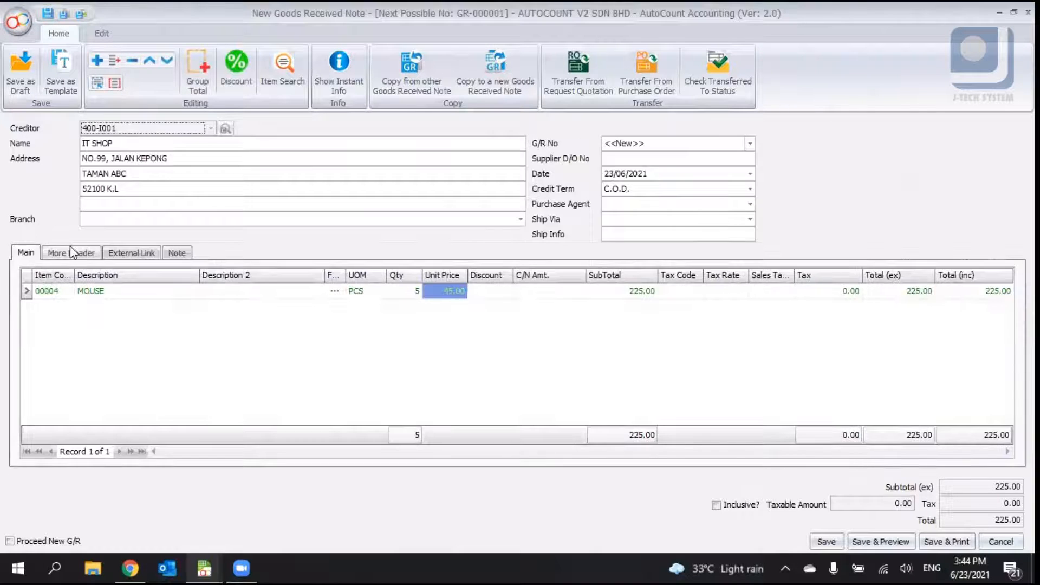
left_click(71, 253)
left_click(143, 253)
left_click(176, 253)
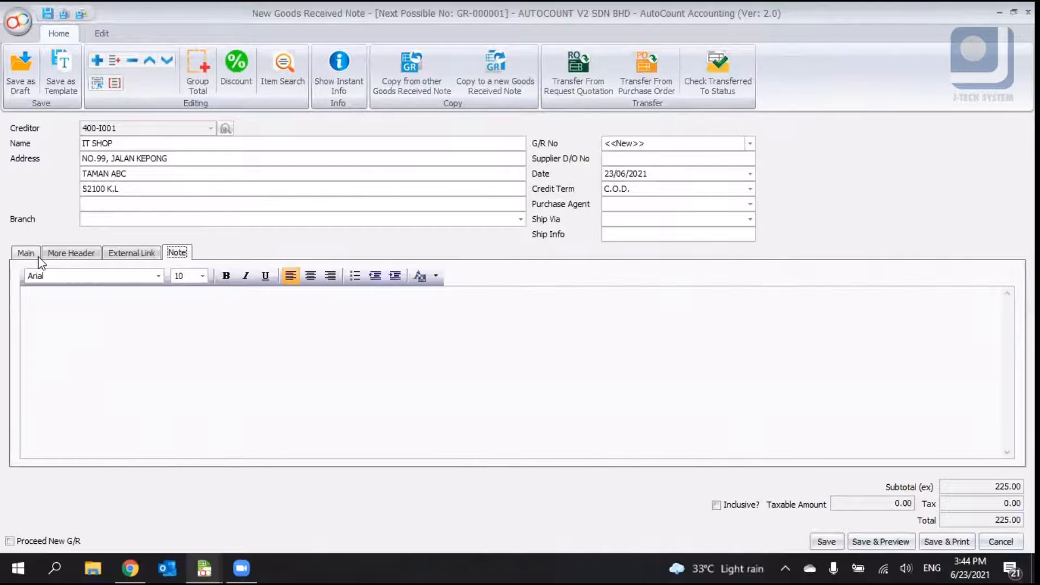
left_click(26, 253)
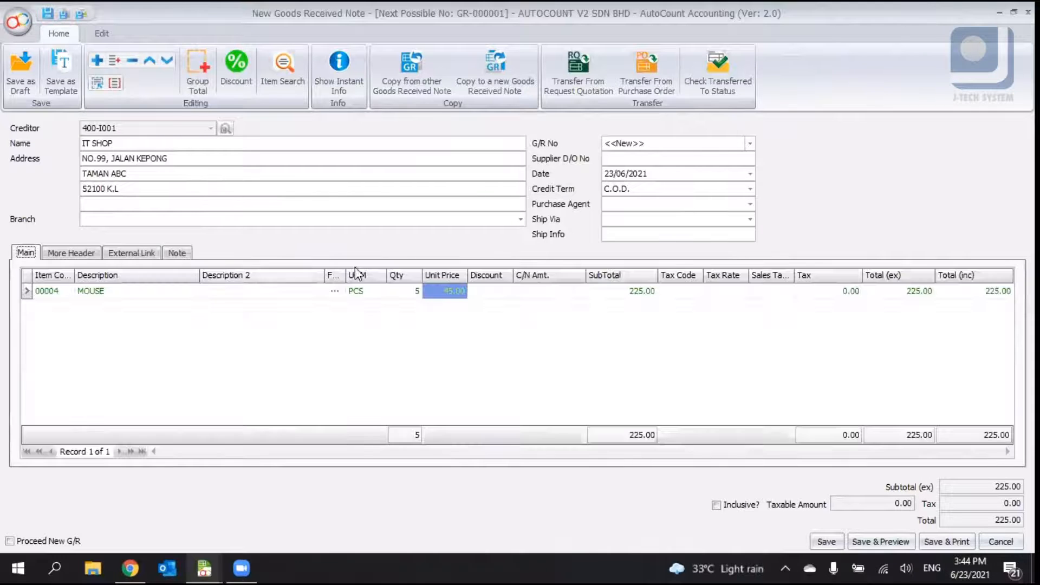
left_click(827, 542)
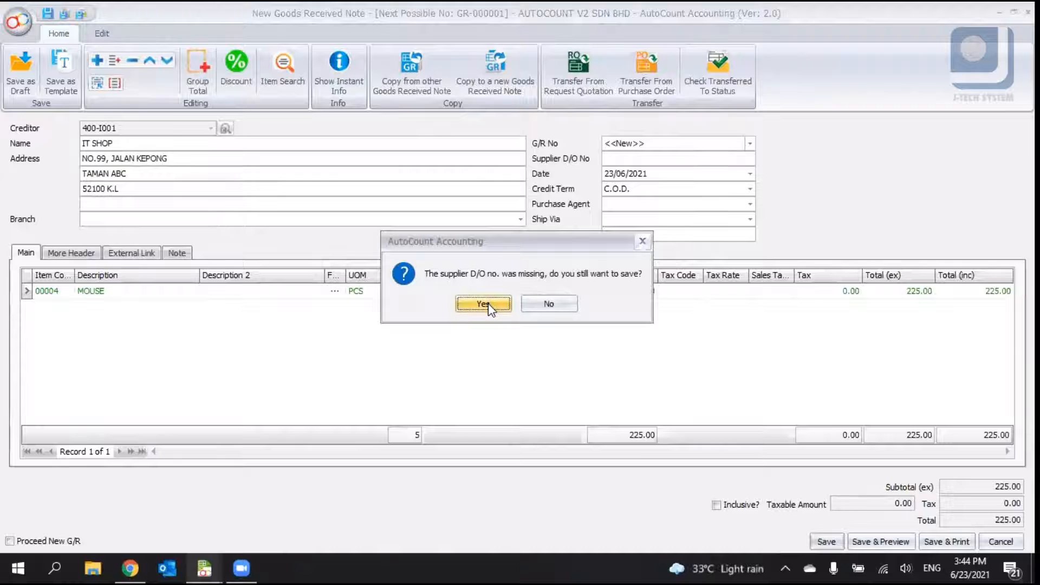
left_click(484, 304)
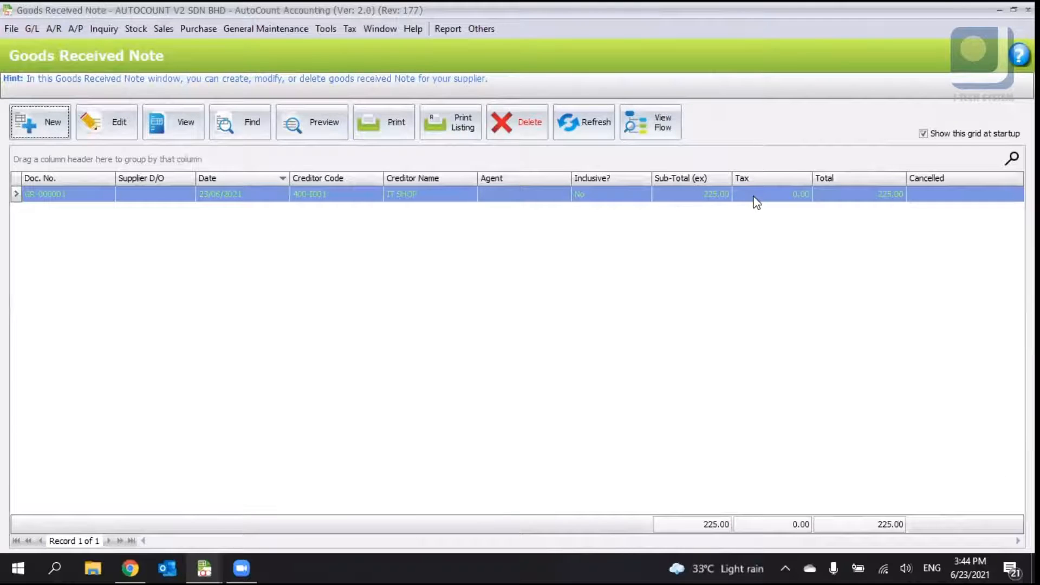
- Open Stock Item Maintenance and refresh the list to inspect the mouse item's balance quantity
left_click(136, 28)
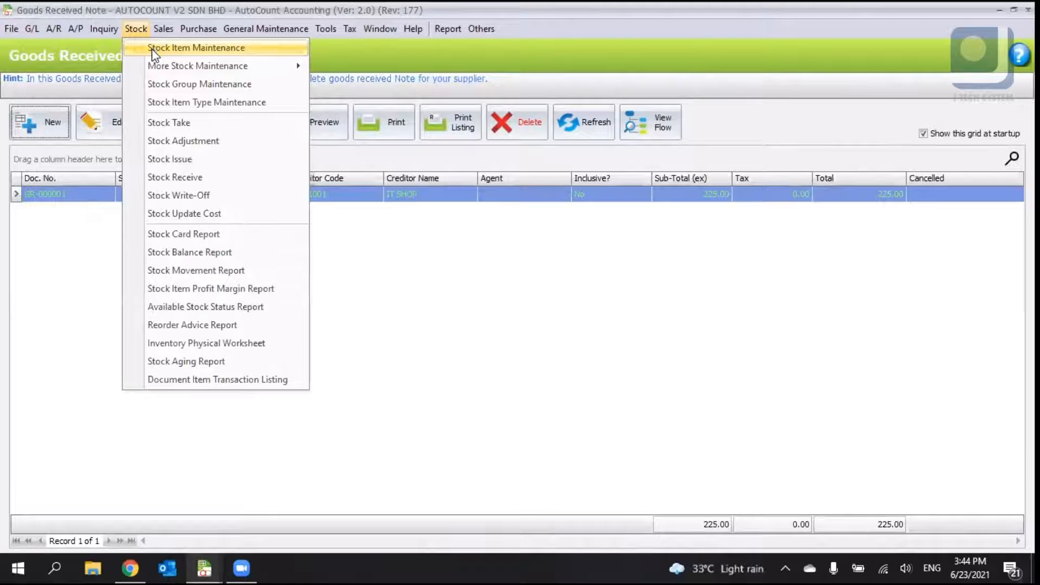
left_click(153, 49)
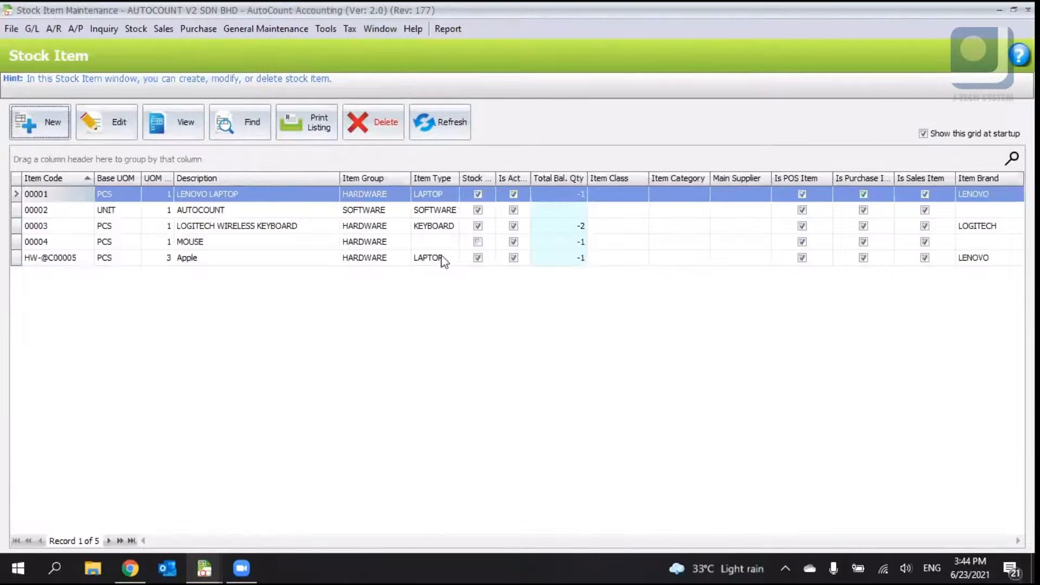
left_click(553, 245)
left_click(450, 123)
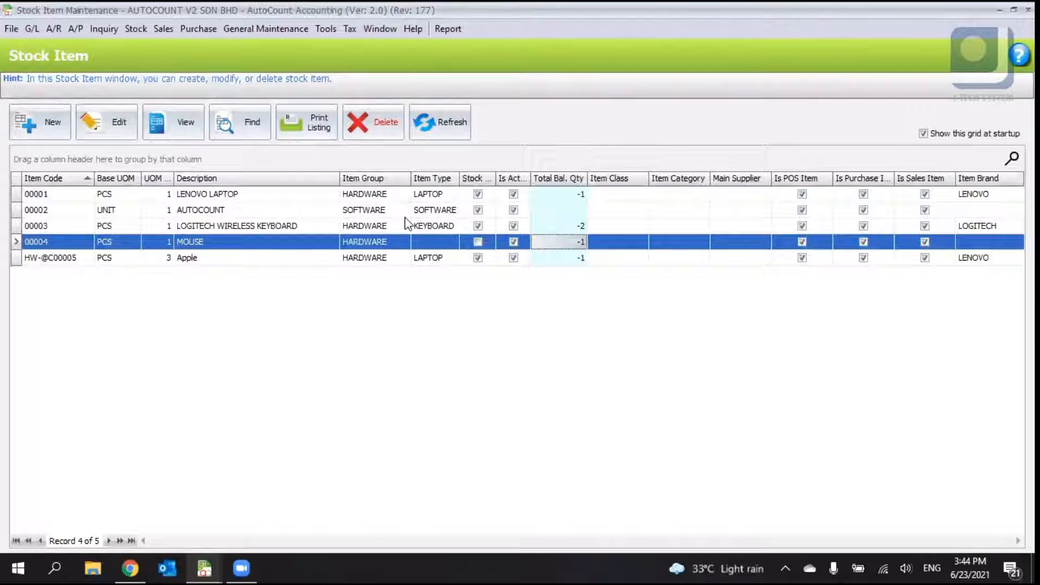
- Return to the Goods Received Note list and open goods received note GR-000001
key("Escape")
key("Escape")
key("Escape")
left_click(390, 196)
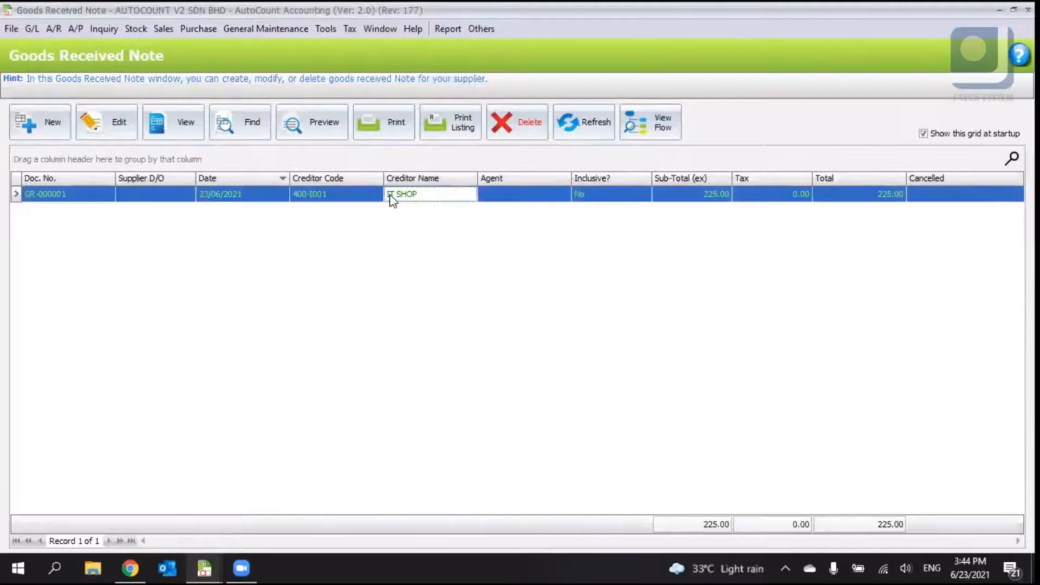
double_click(392, 196)
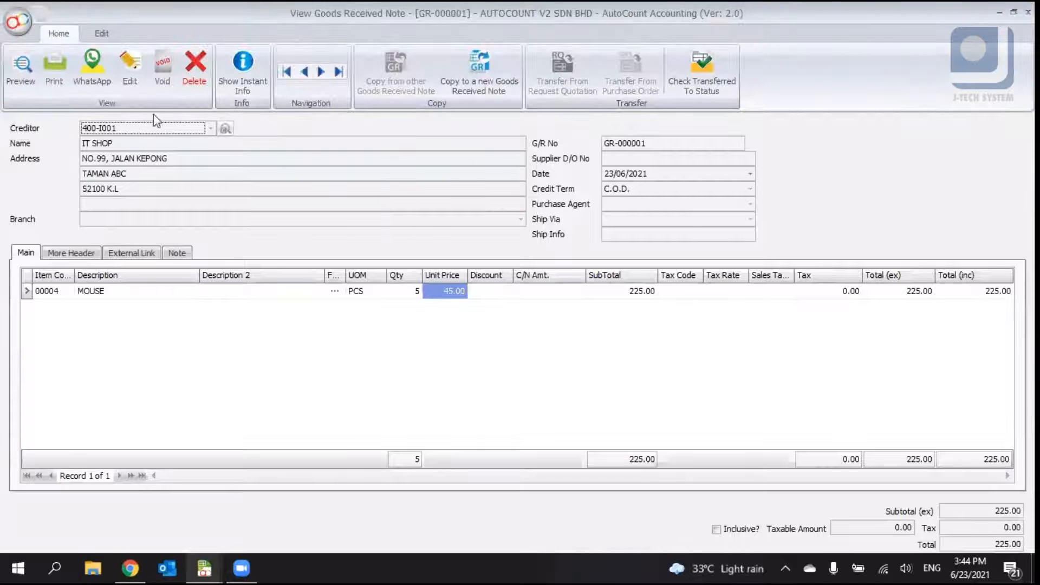
- Edit the goods received note, turn off Post To Stock, and save it
left_click(137, 61)
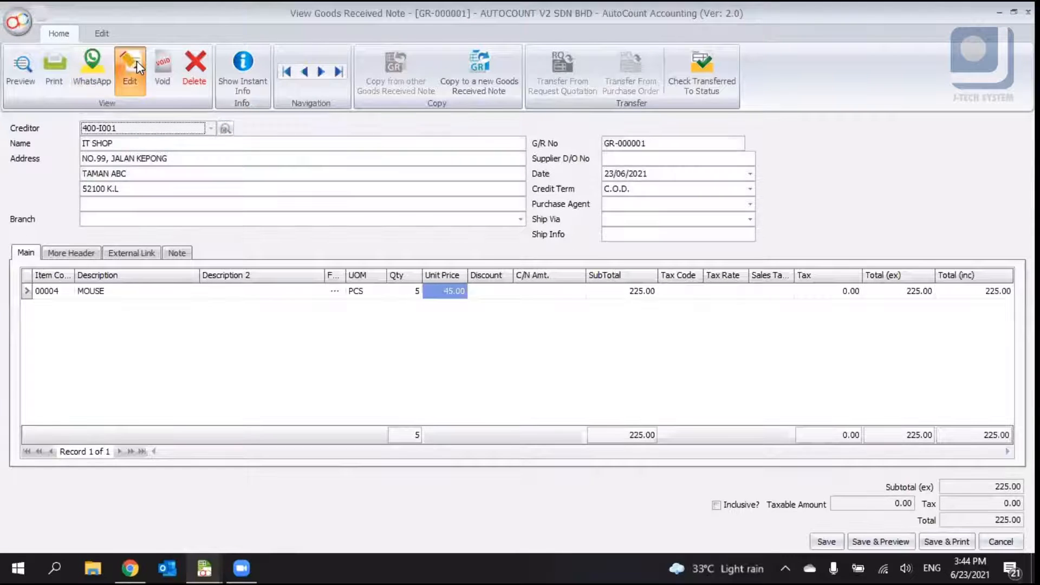
left_click(114, 34)
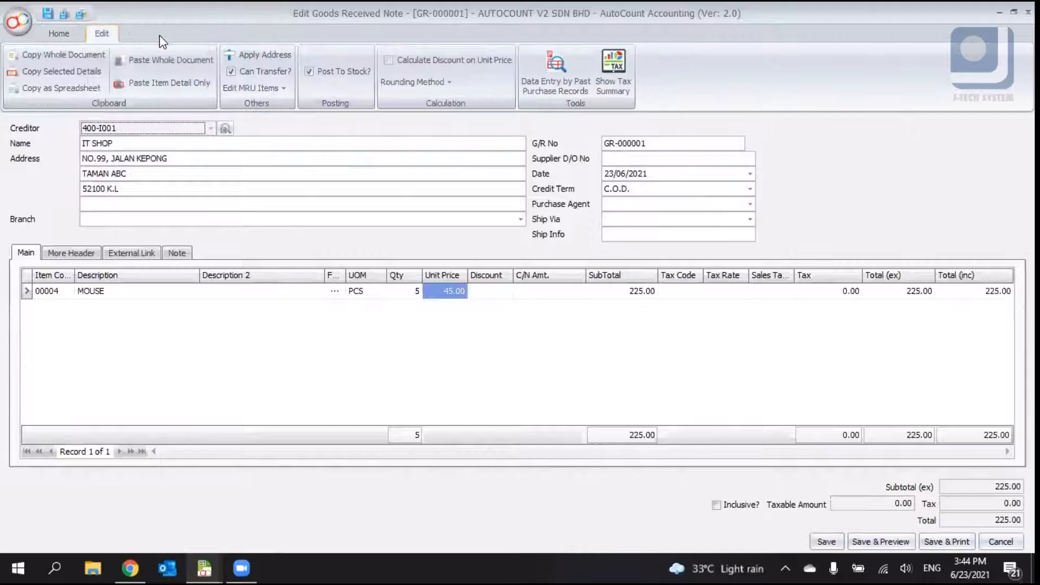
left_click(76, 35)
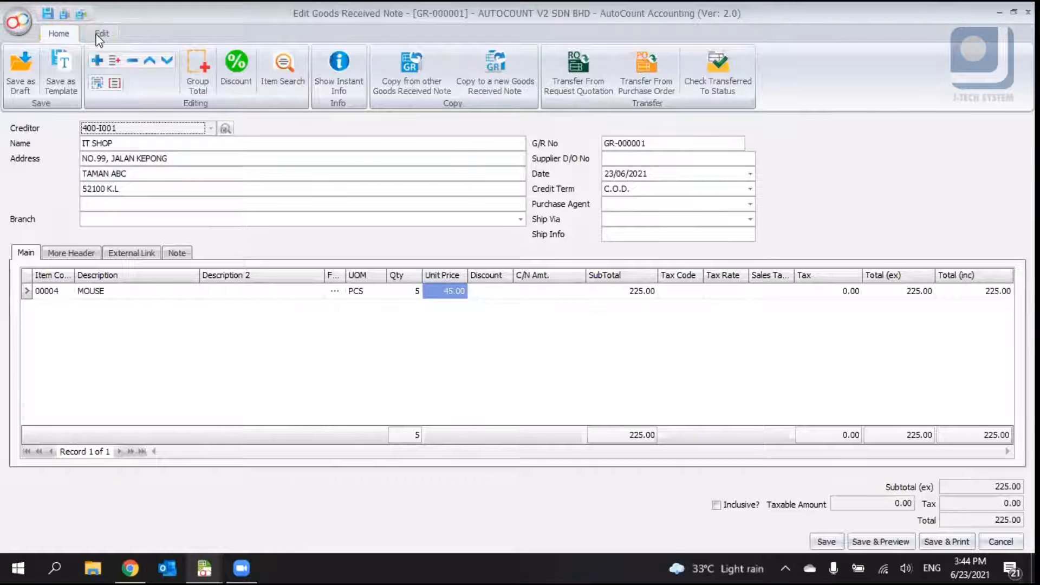
left_click(101, 36)
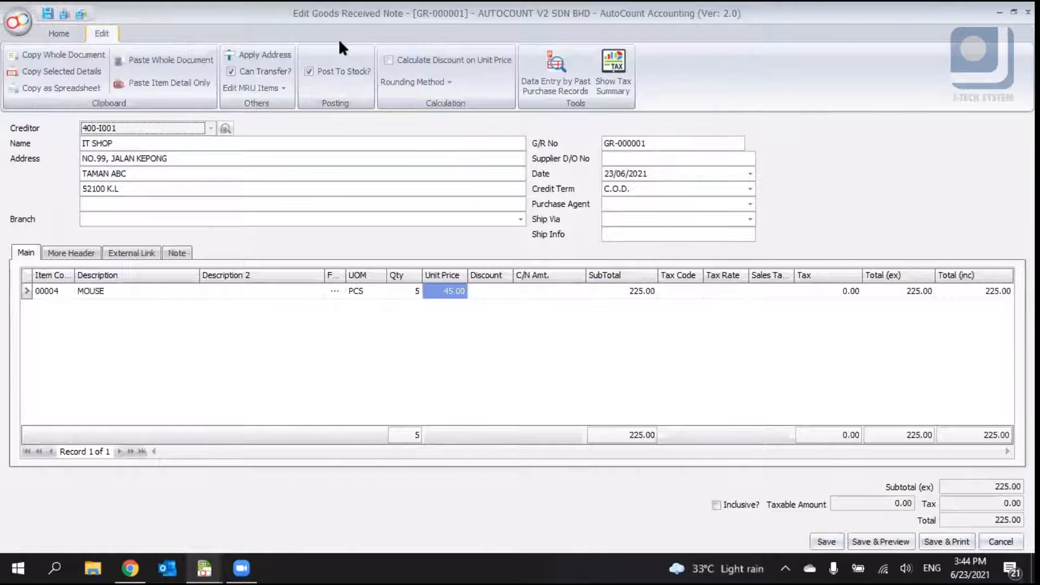
left_click(349, 78)
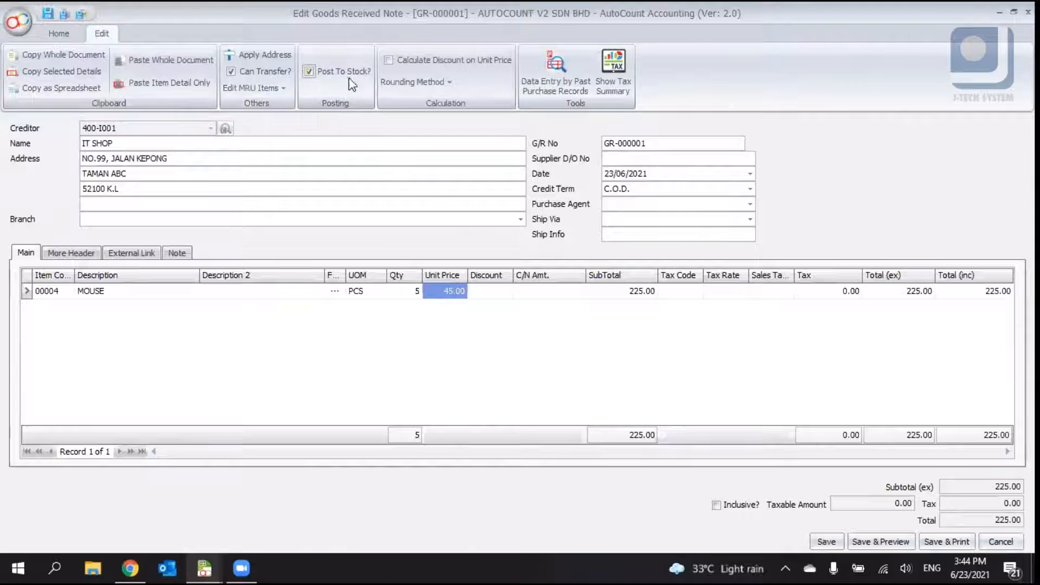
left_click(826, 542)
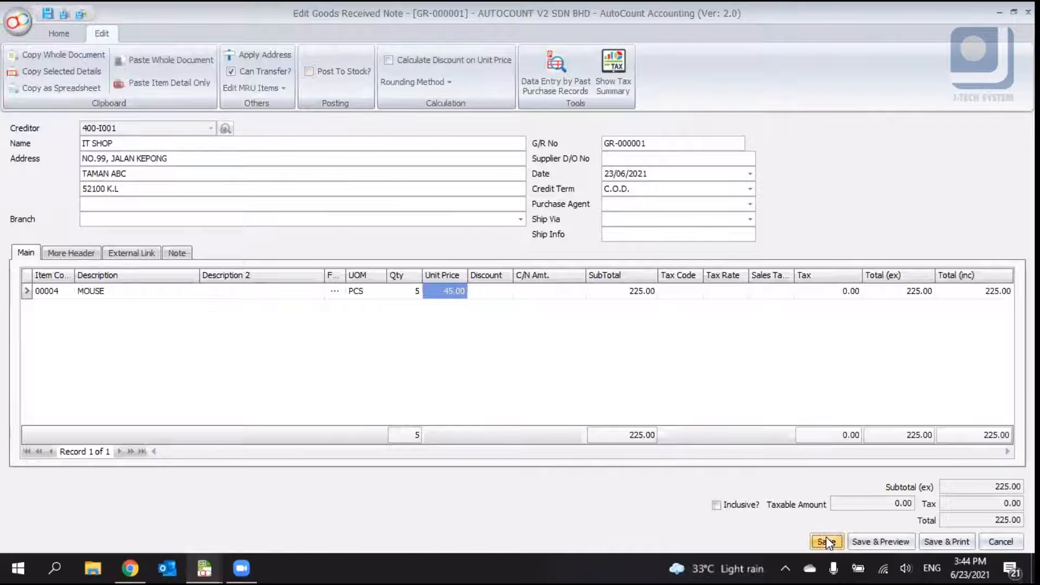
left_click(481, 304)
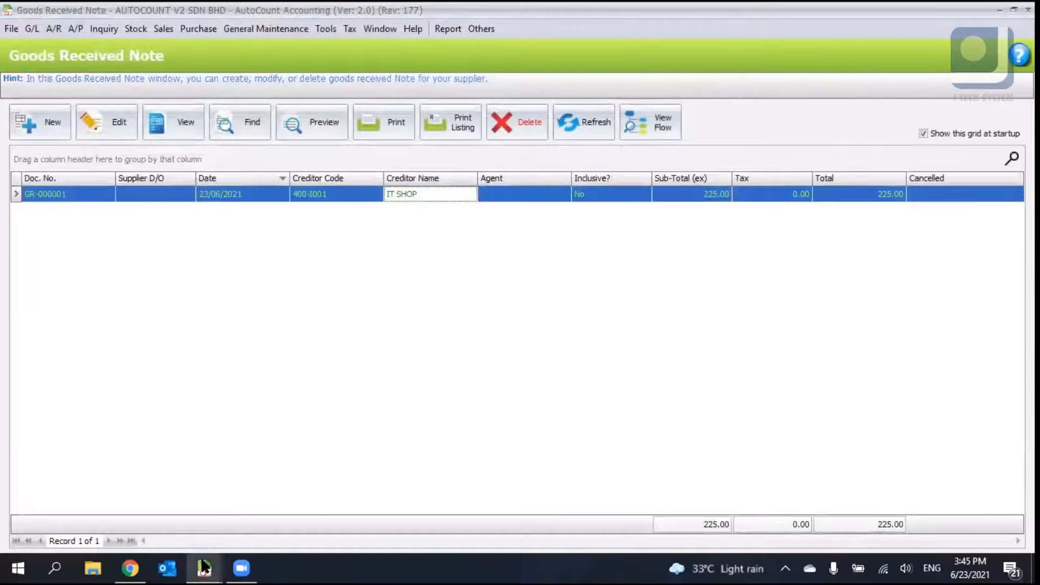
- Switch to Stock Item Maintenance and refresh the list to check the mouse item's balance quantity
mouse_move(204, 567)
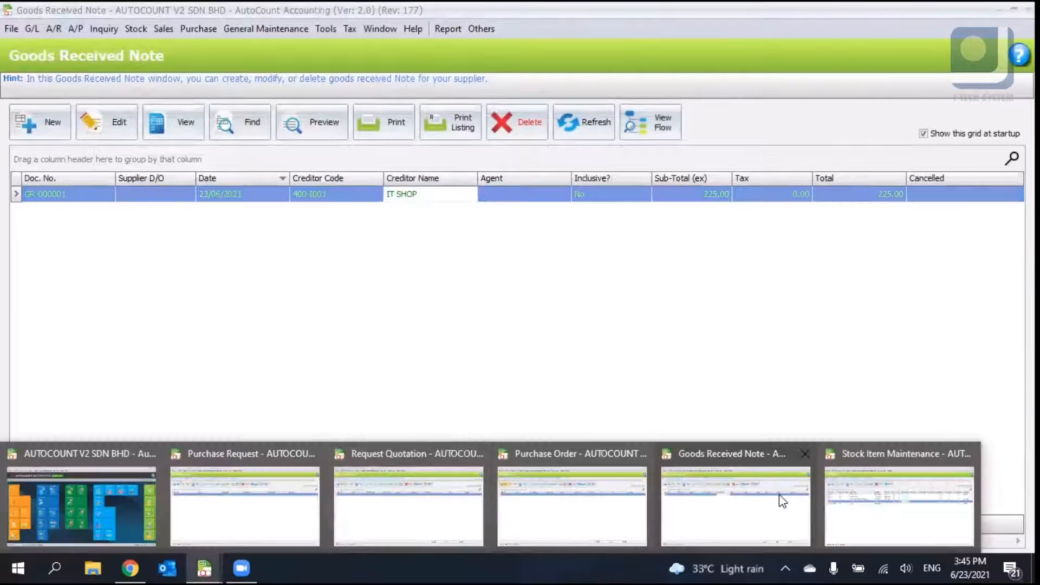
left_click(859, 495)
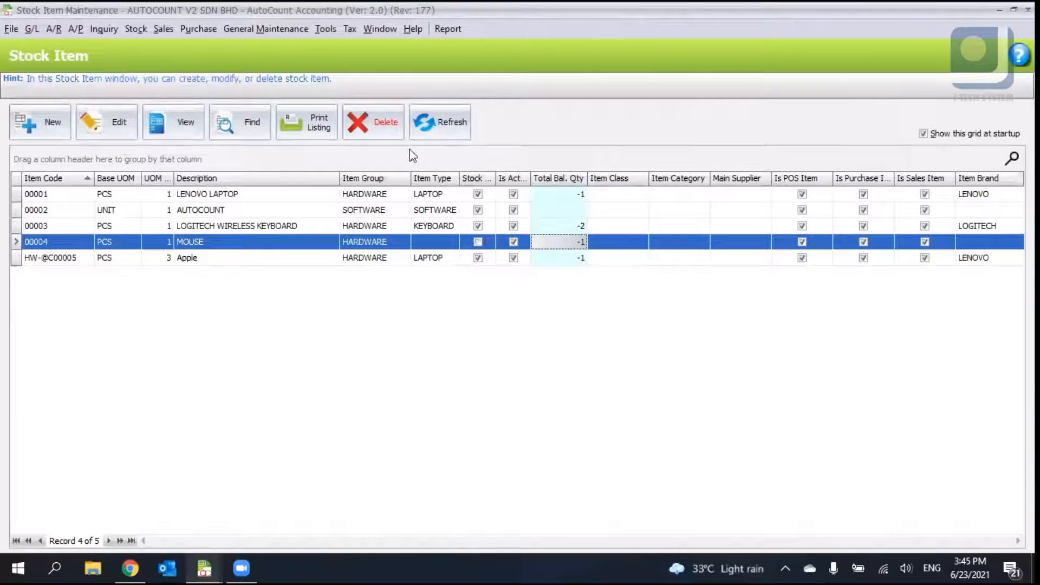
left_click(439, 122)
left_click(577, 244)
- Go back to the Goods Received Note window and start a new purchase invoice
left_click(218, 558)
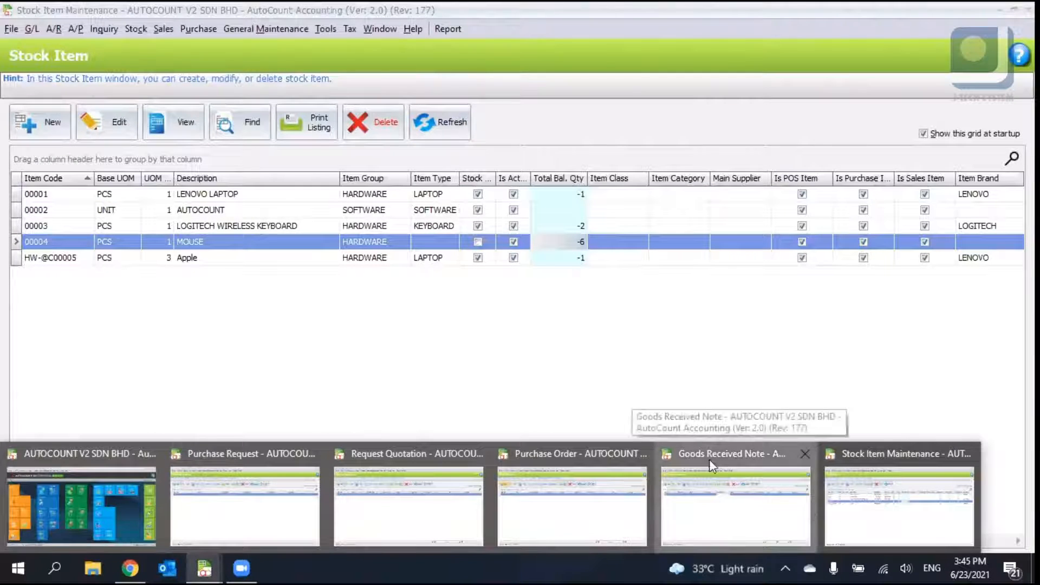
left_click(806, 506)
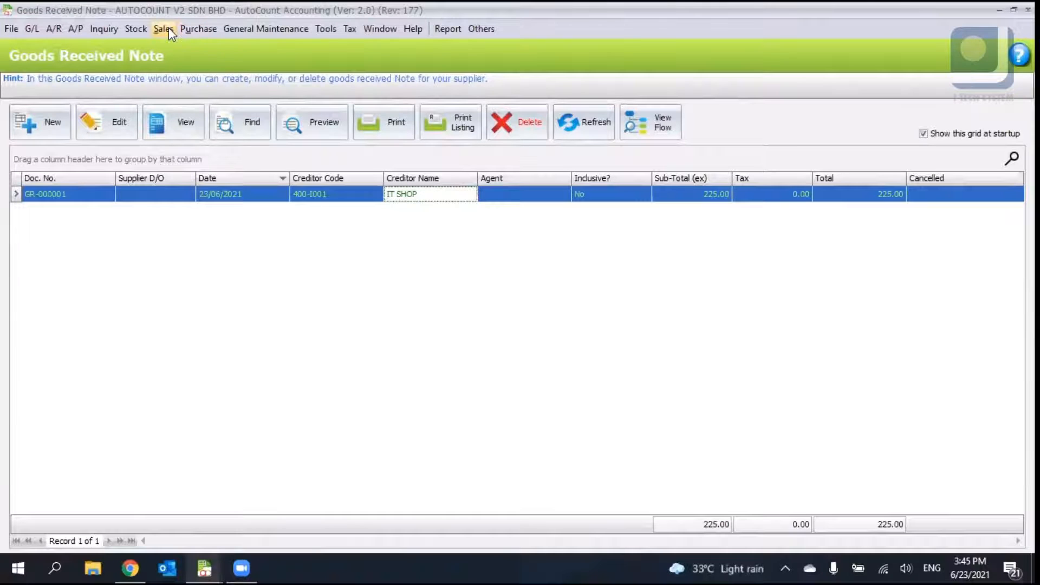
left_click(194, 28)
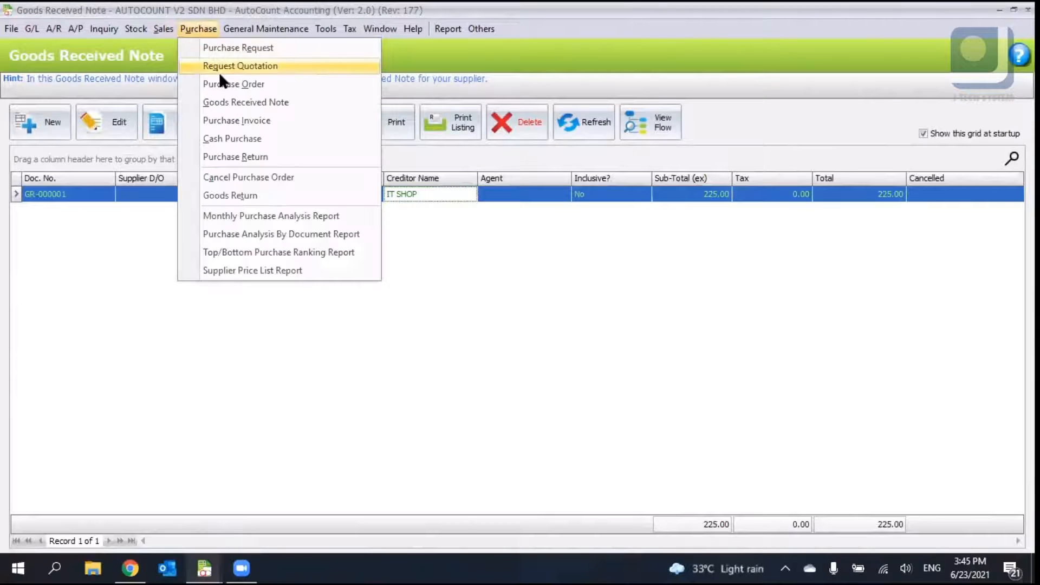
left_click(266, 121)
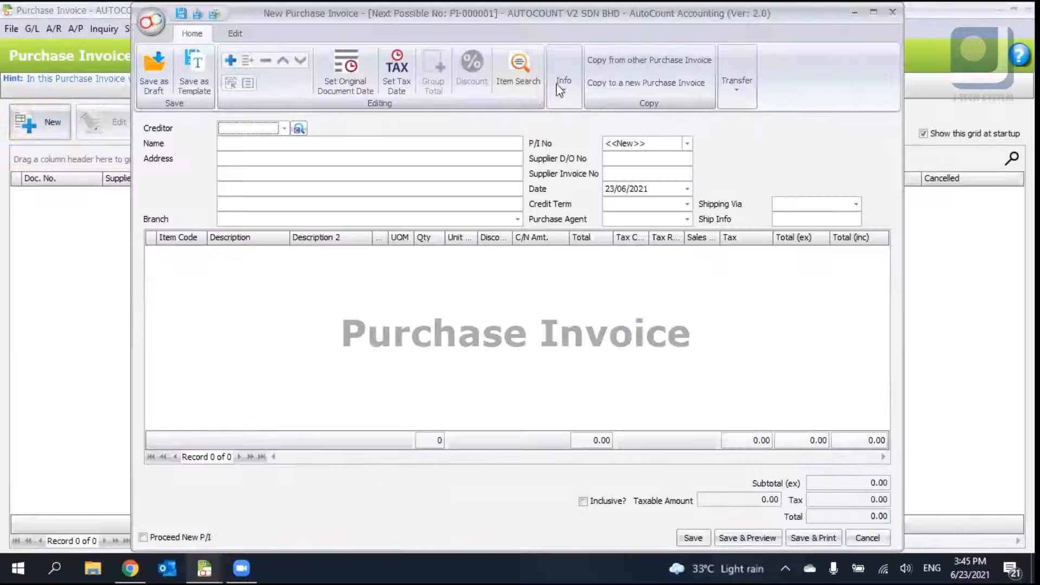
- Transfer goods received note GR-000001 into the purchase invoice using full document transfer
left_click(740, 84)
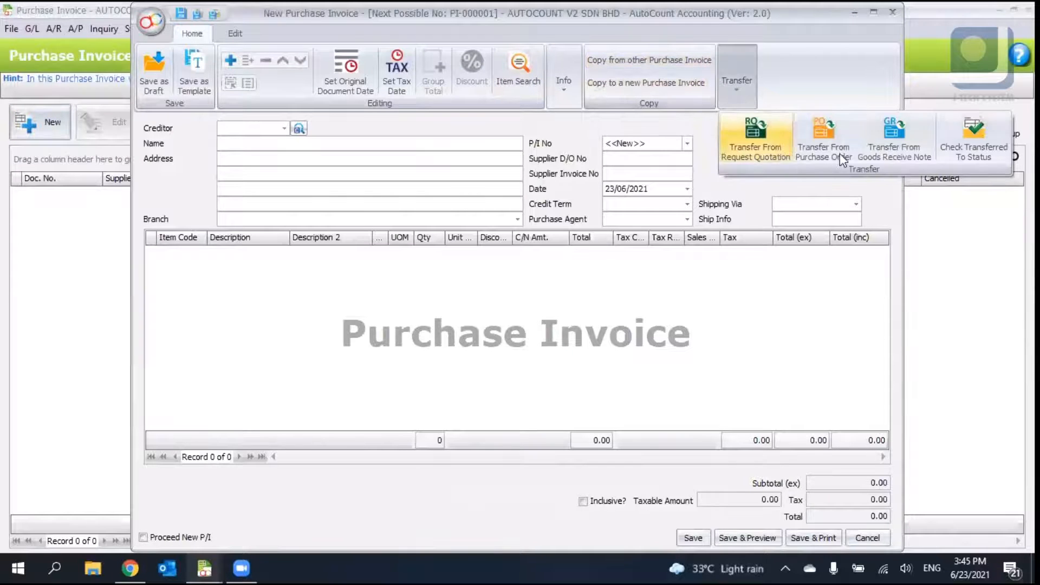
left_click(912, 157)
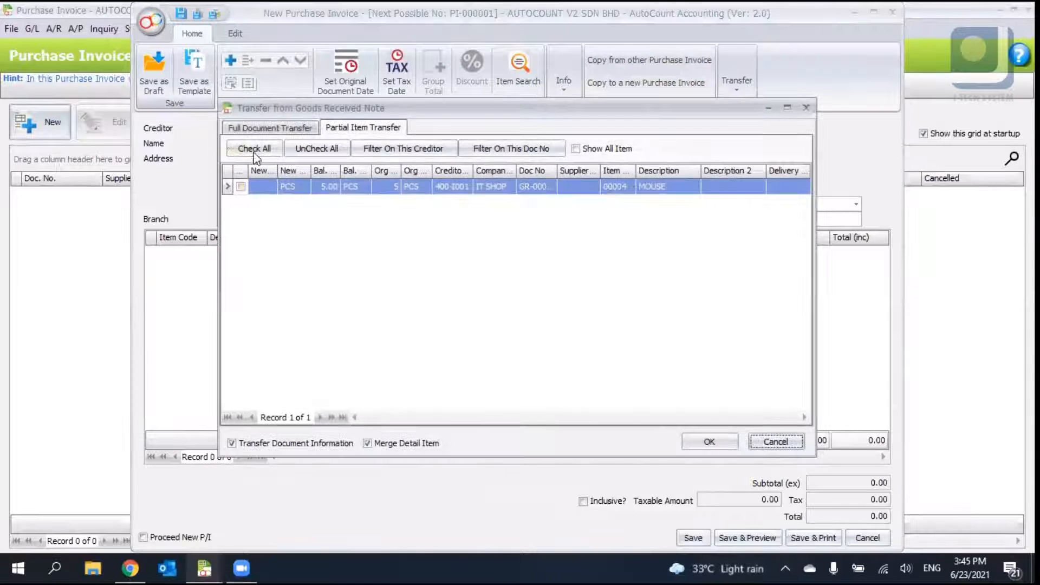
left_click(256, 129)
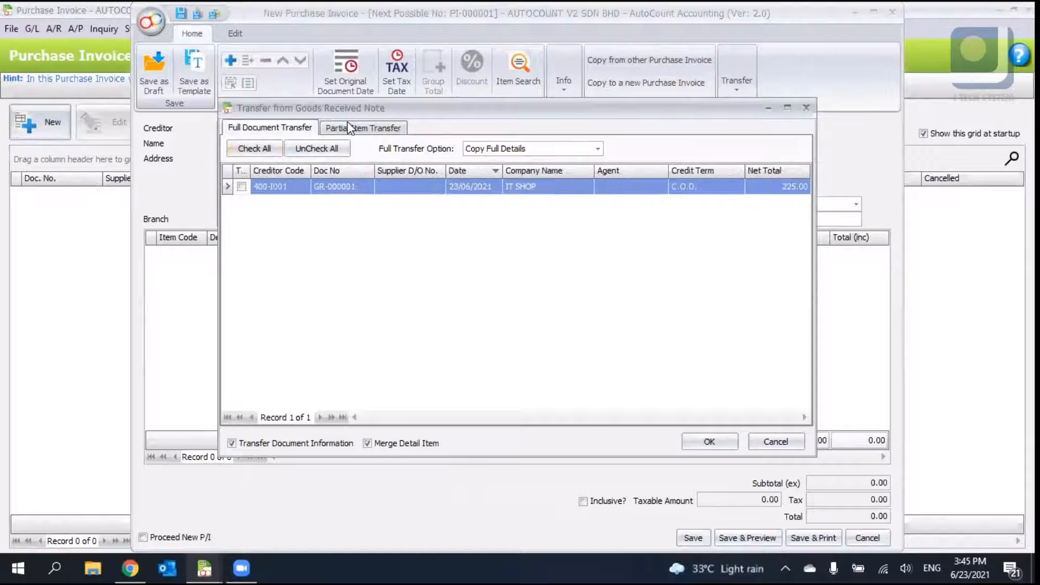
left_click(241, 186)
left_click(709, 442)
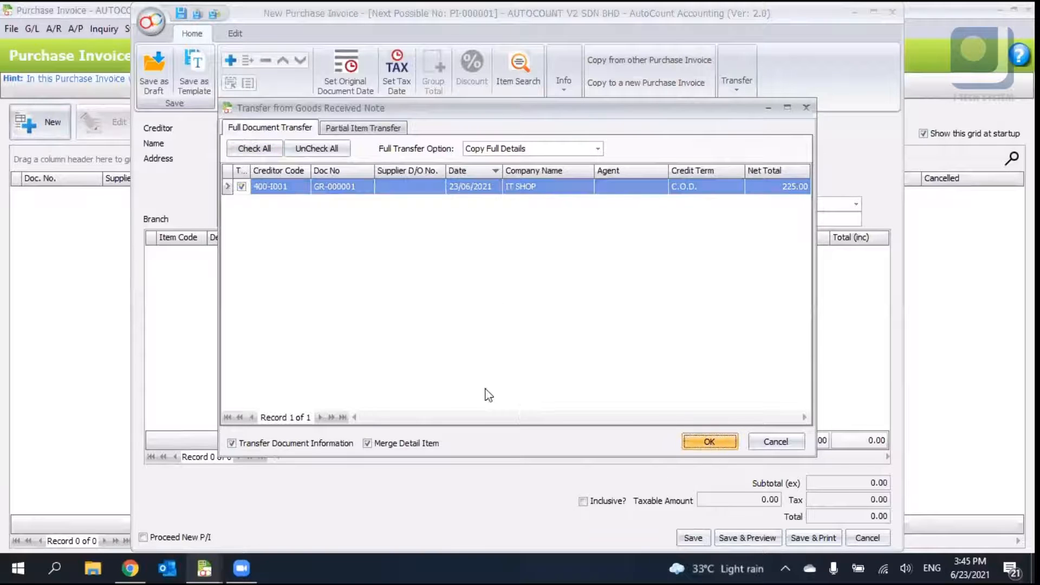
- Save the purchase invoice without a supplier D/O number
left_click(693, 538)
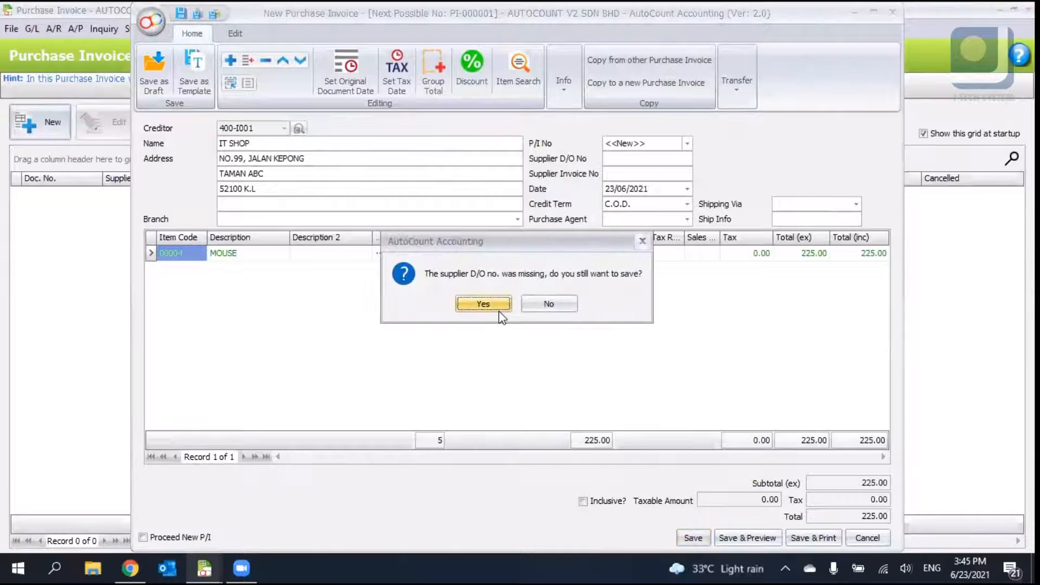
left_click(498, 307)
left_click(499, 307)
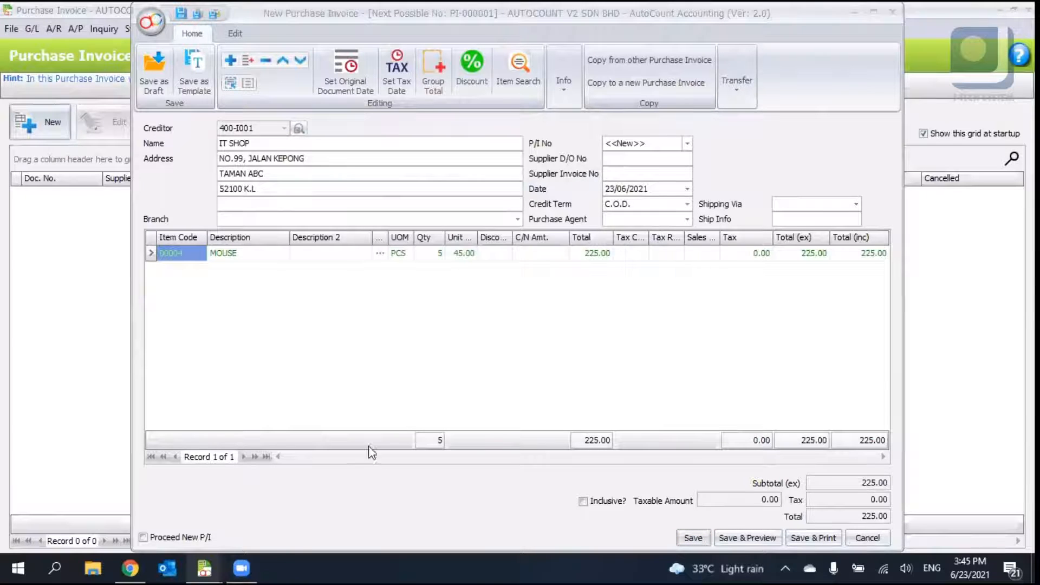
- Switch to Stock Item Maintenance and refresh the list to check the mouse item's balance quantity again
mouse_move(205, 568)
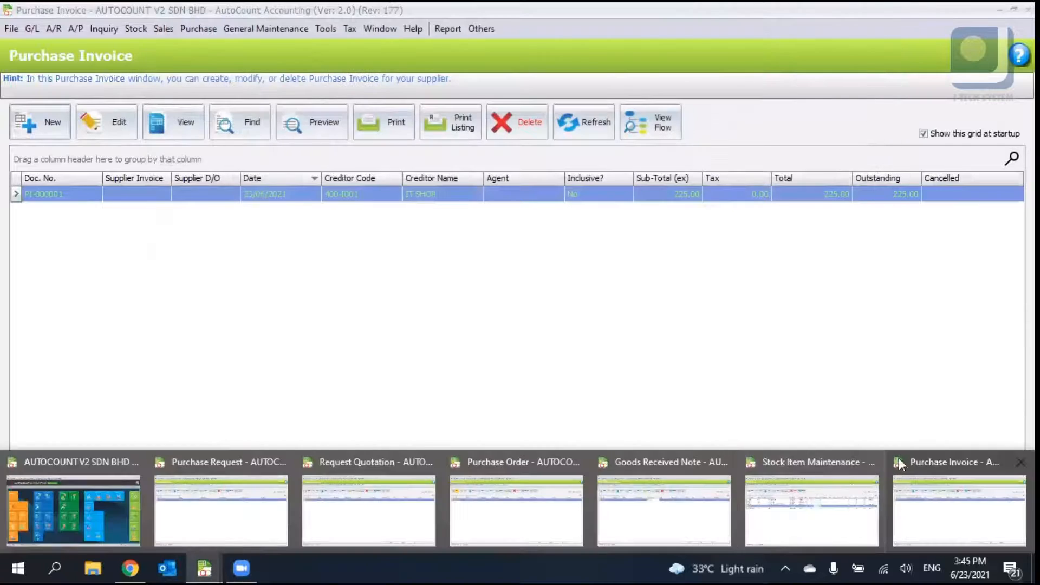
left_click(851, 490)
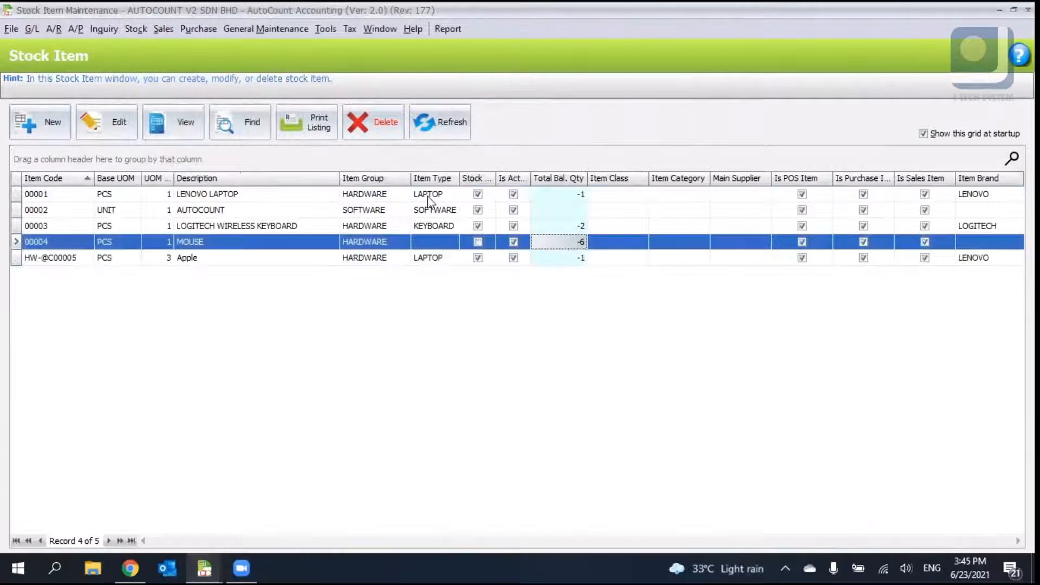
left_click(429, 128)
left_click(577, 242)
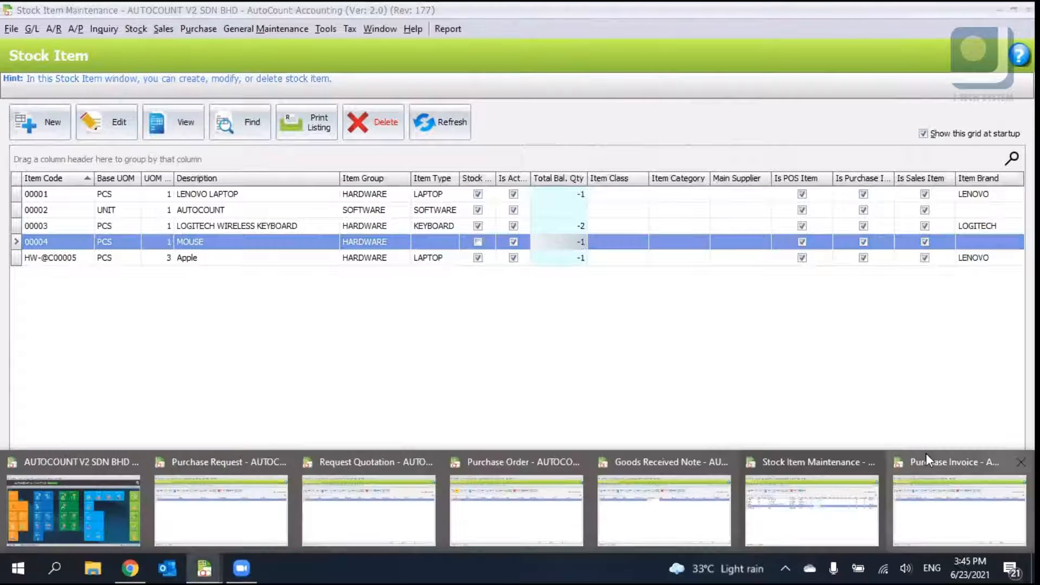
- Open purchase invoice PI-000001 for editing to review its posting options, then cancel the edit
left_click(925, 461)
left_click(114, 130)
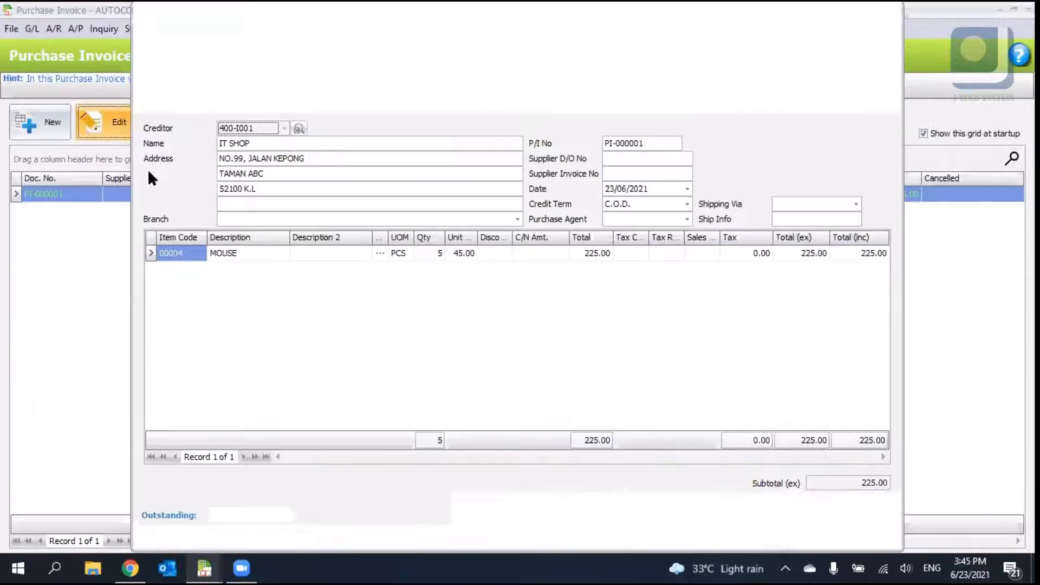
left_click(236, 33)
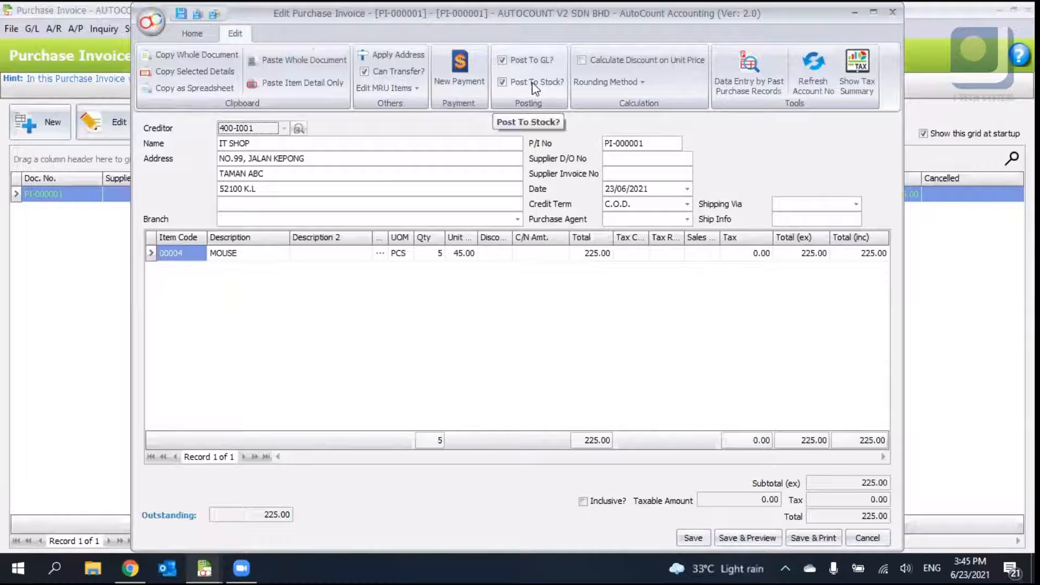
left_click(192, 34)
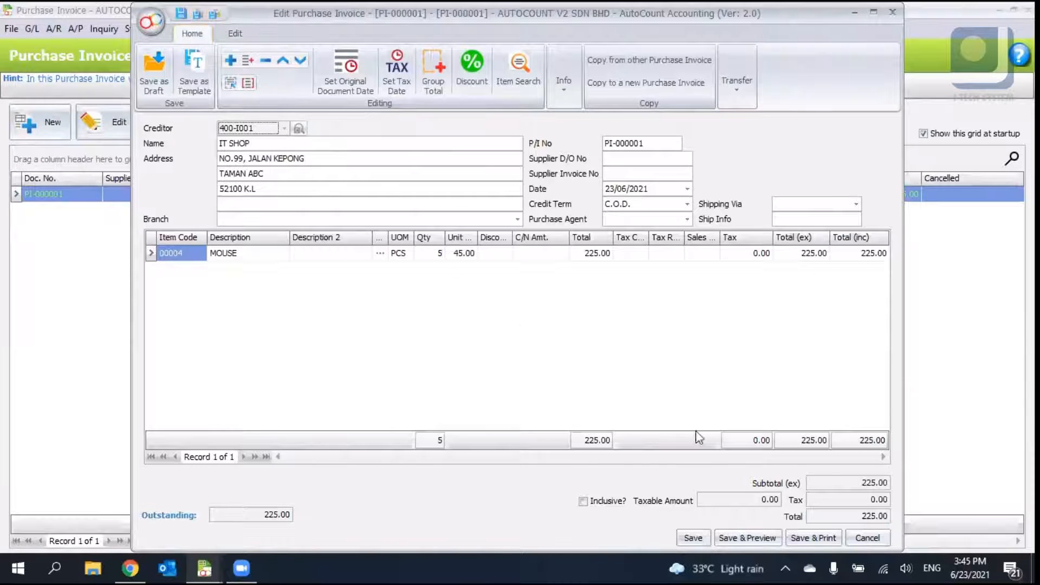
left_click(858, 537)
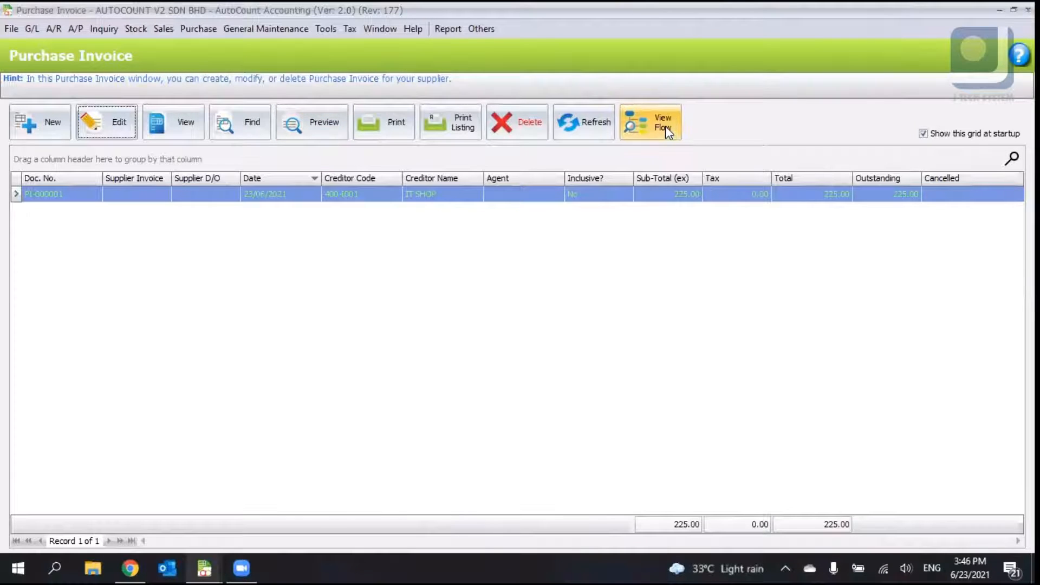
- View the document flow of PI-000001 and open the linked request quotation, purchase order and purchase invoice from it
left_click(665, 126)
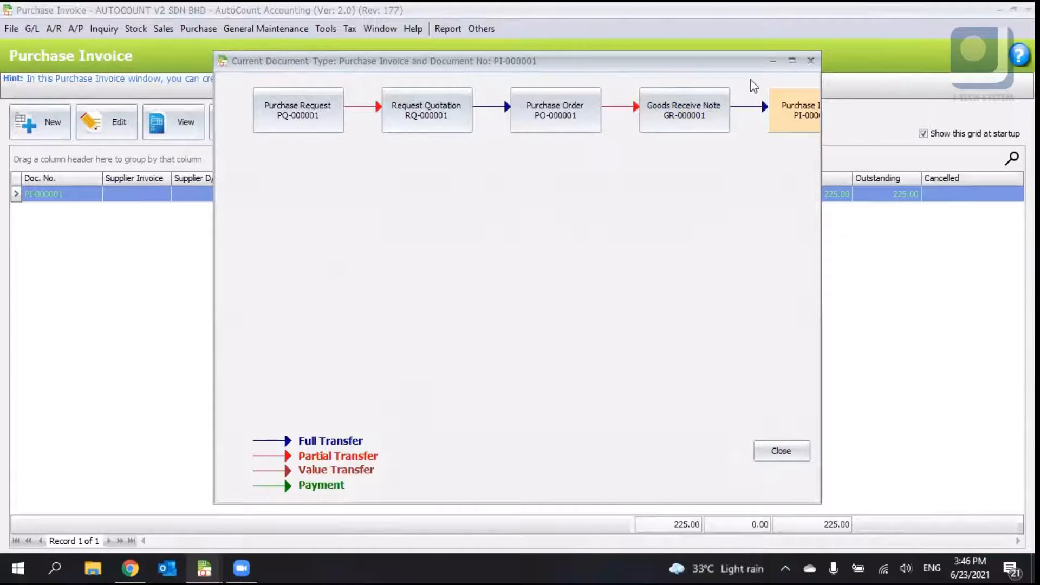
left_click(791, 60)
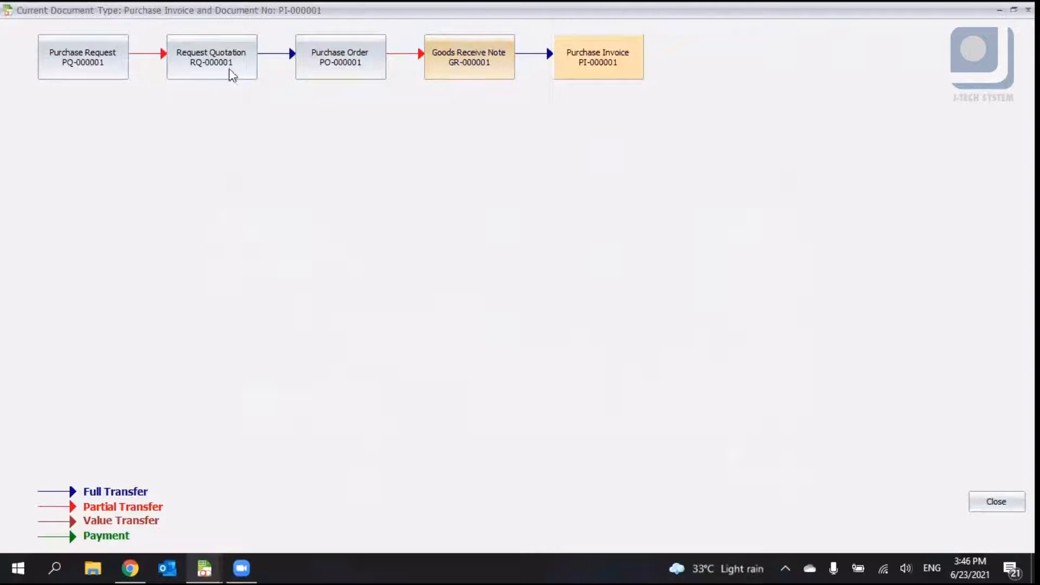
double_click(188, 65)
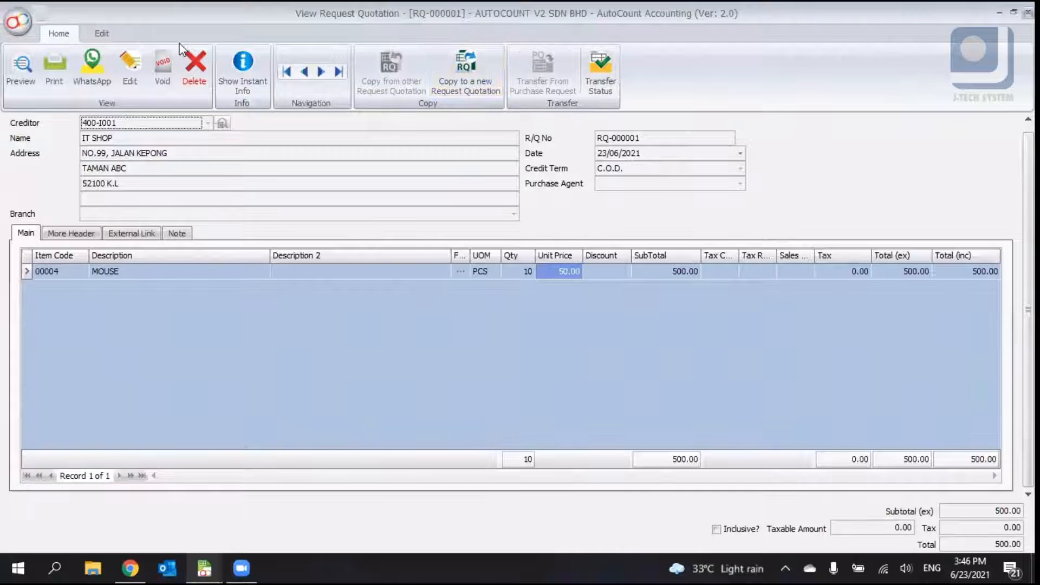
key("Escape")
double_click(366, 54)
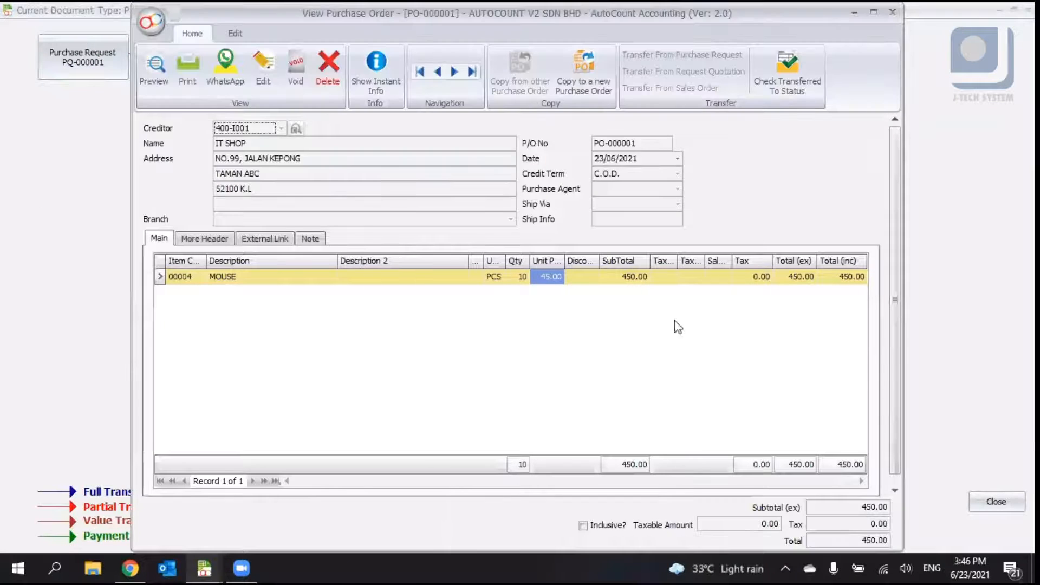
left_click(893, 12)
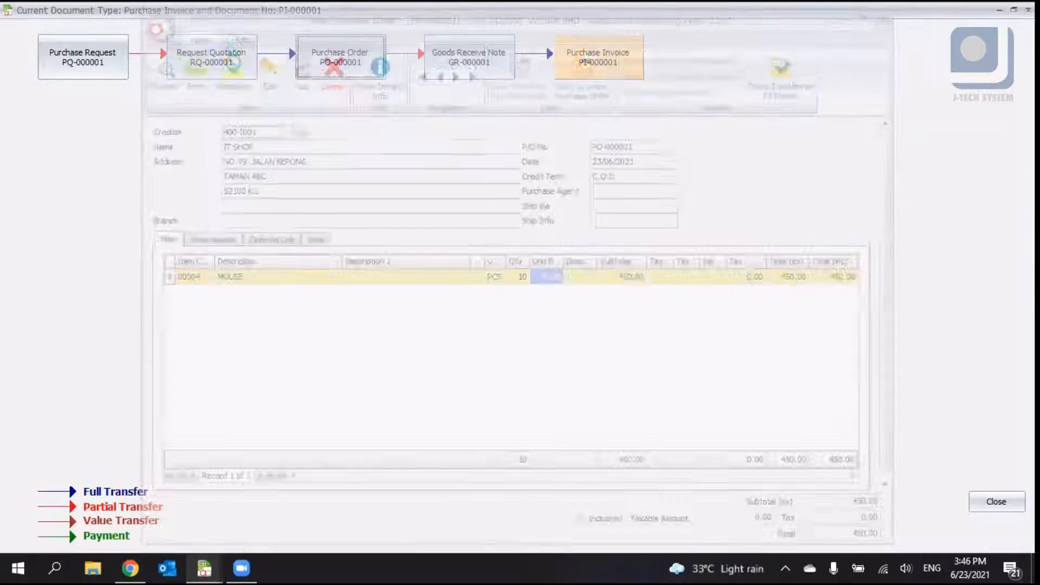
double_click(593, 54)
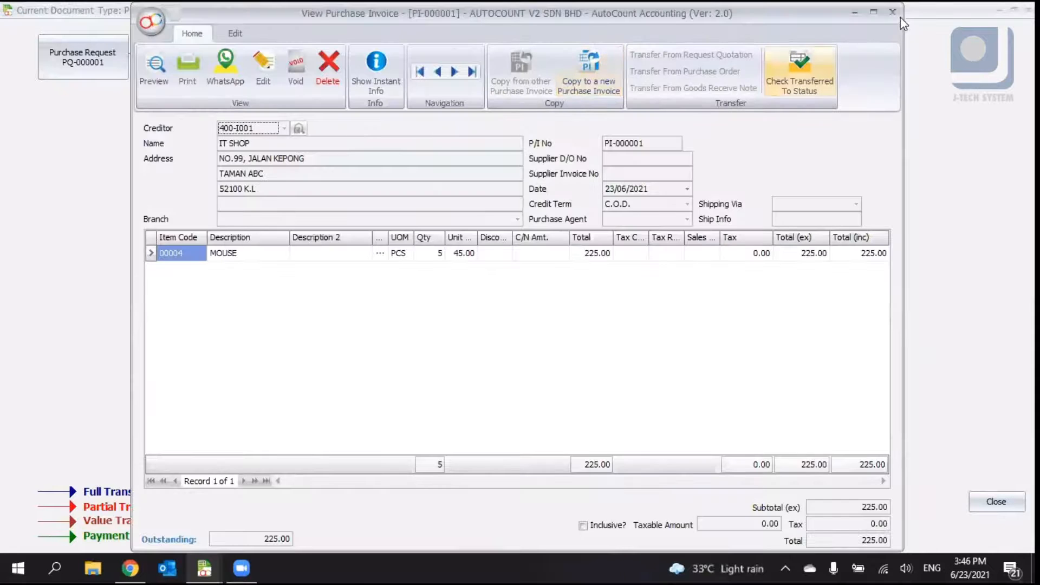
left_click(895, 11)
key("Escape")
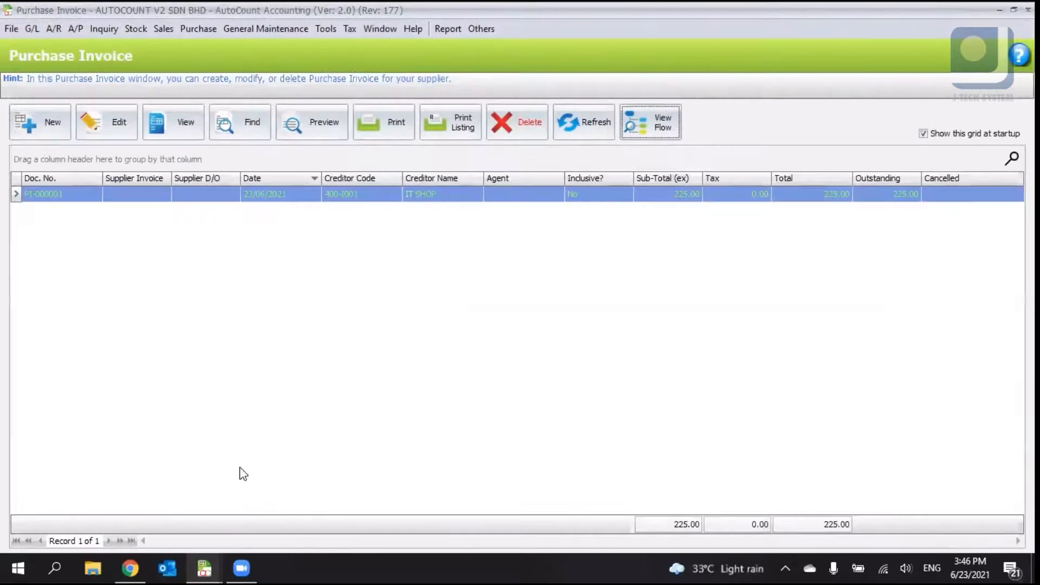
- Open the Cash Purchase window
left_click(199, 24)
left_click(199, 23)
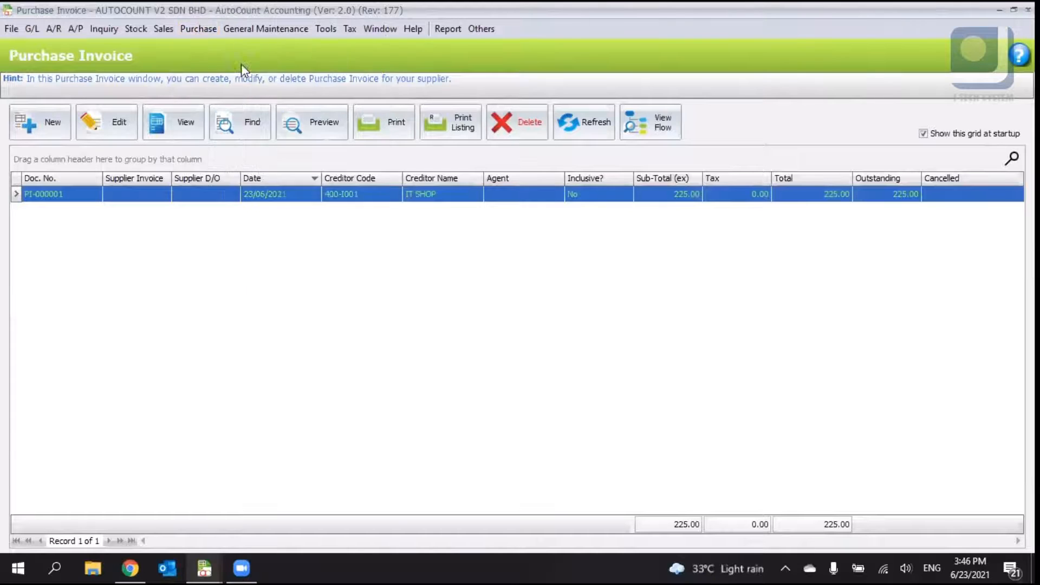
left_click(192, 31)
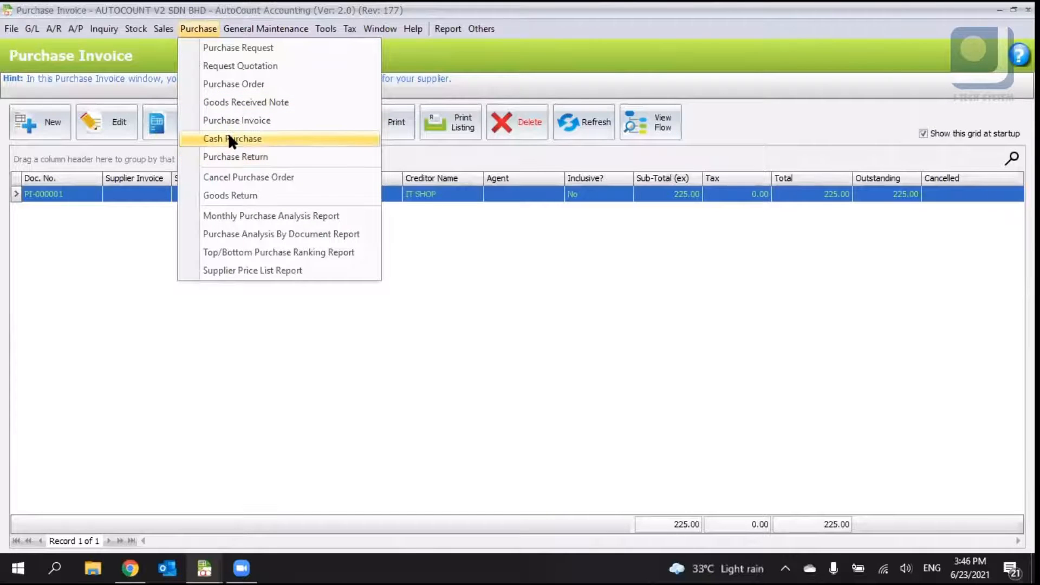
left_click(229, 139)
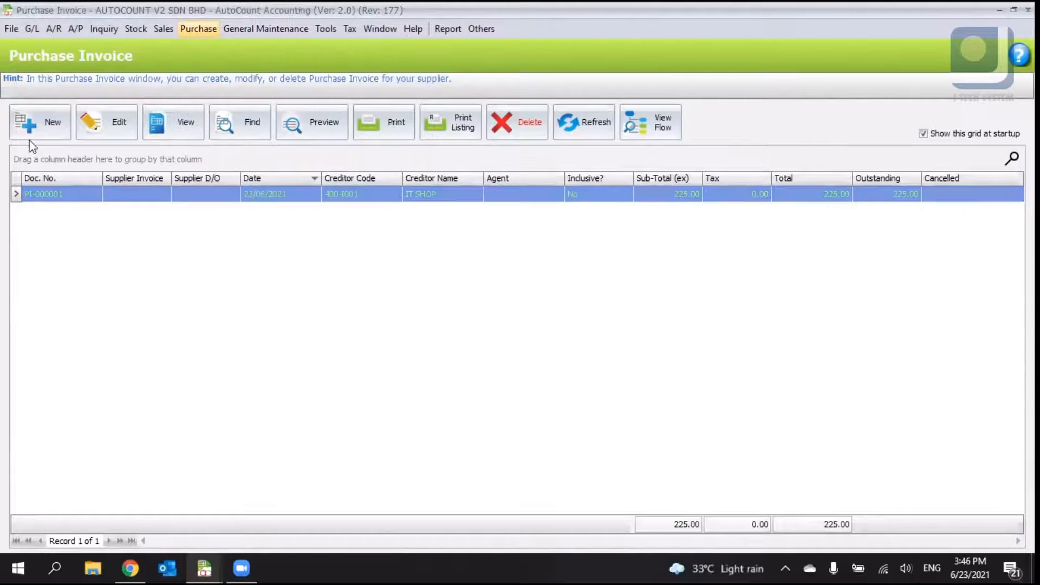
- Start a new cash purchase for creditor IT SHOP with a MOUSE item line, then cancel it without saving
left_click(55, 122)
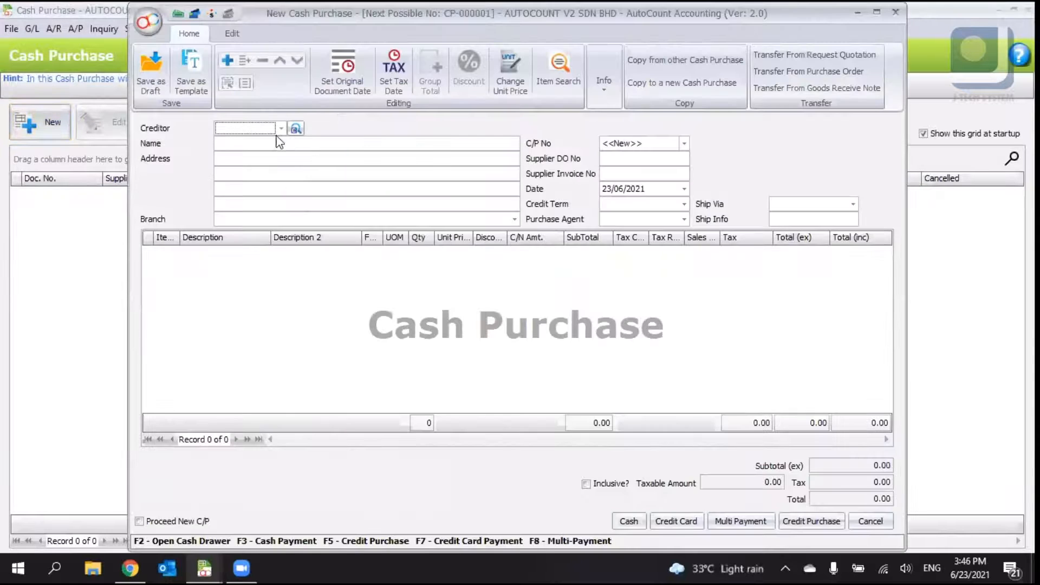
left_click(281, 128)
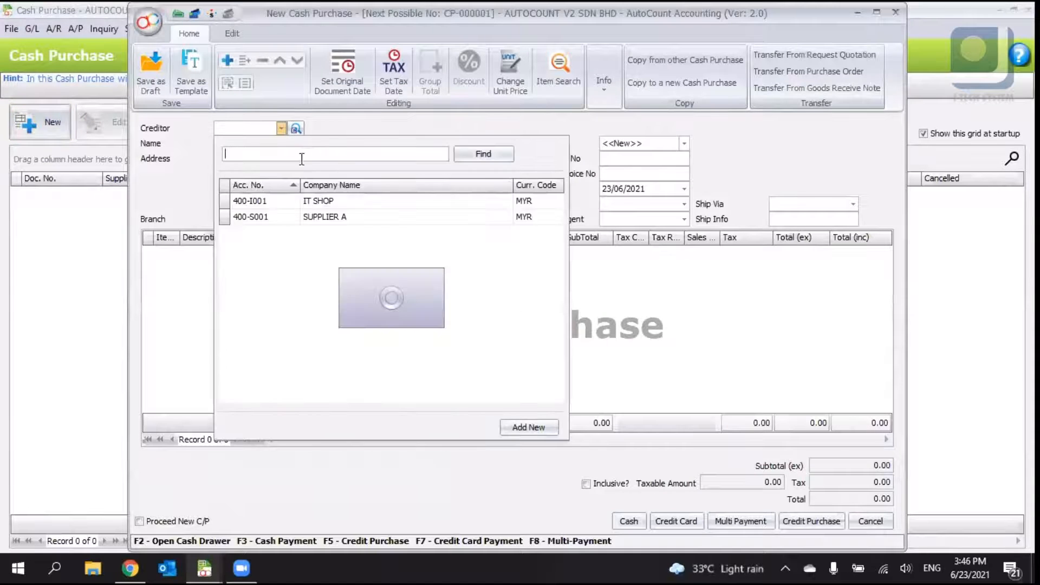
left_click(335, 207)
right_click(280, 257)
left_click(303, 268)
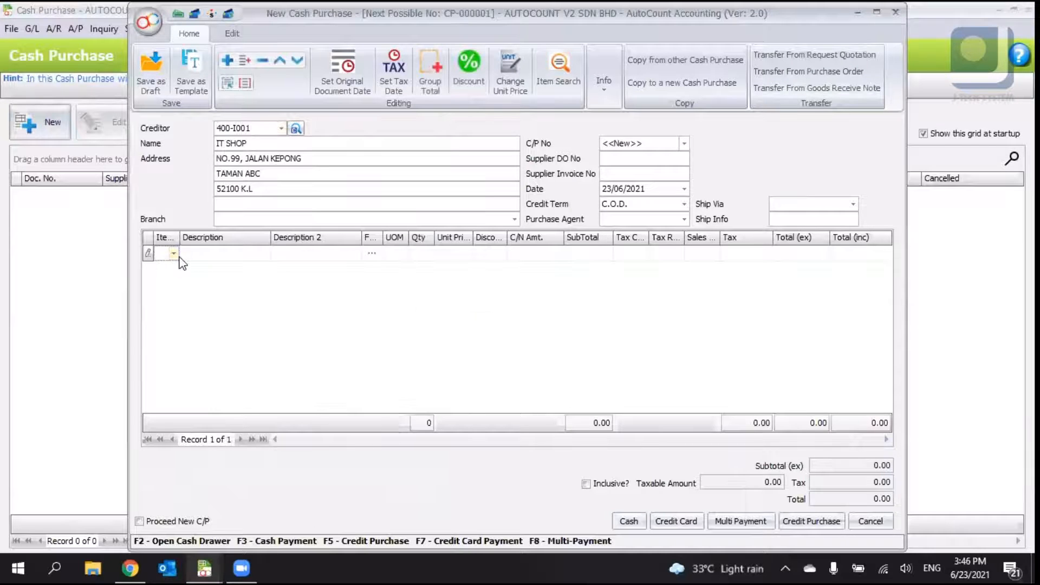
left_click(174, 254)
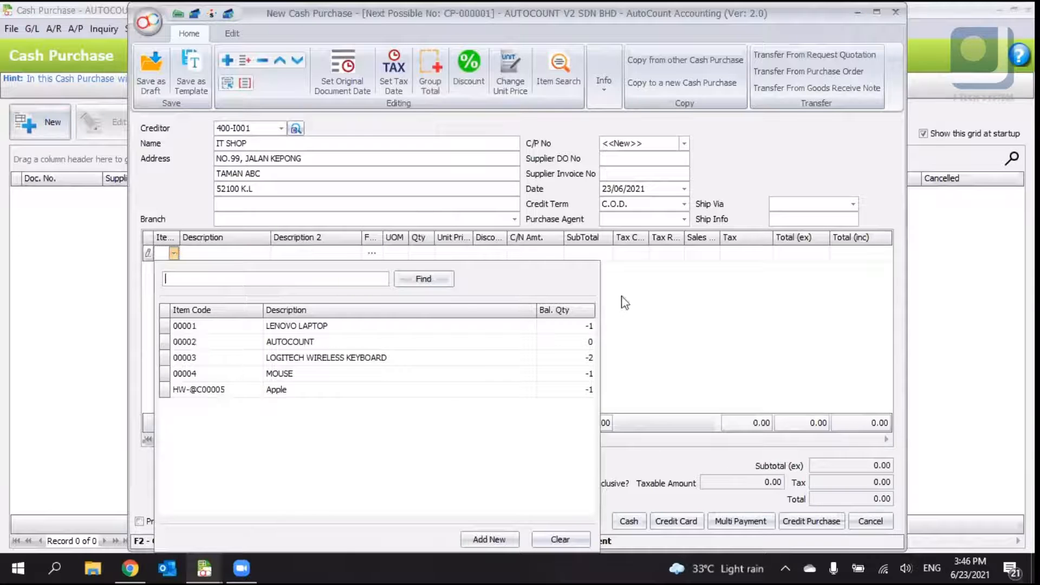
left_click(631, 301)
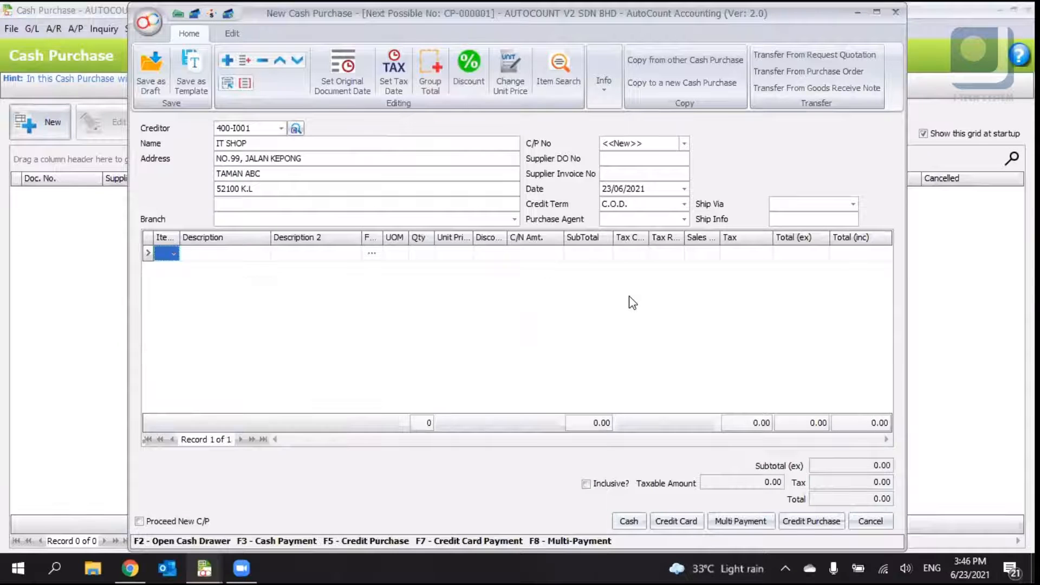
left_click(173, 253)
key("Down")
key("Down")
key("Down")
key("Return")
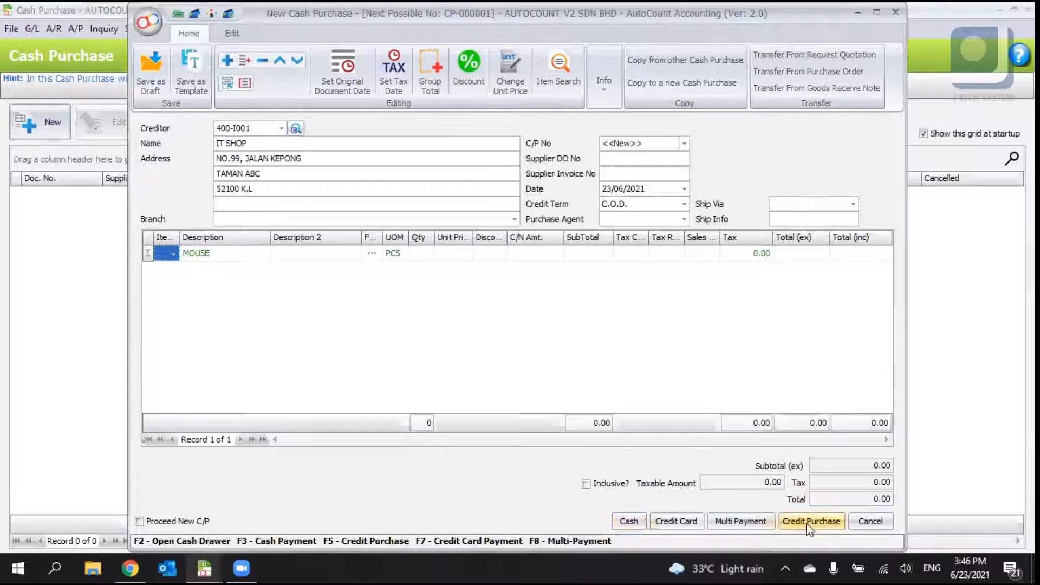
left_click(765, 524)
left_click(569, 304)
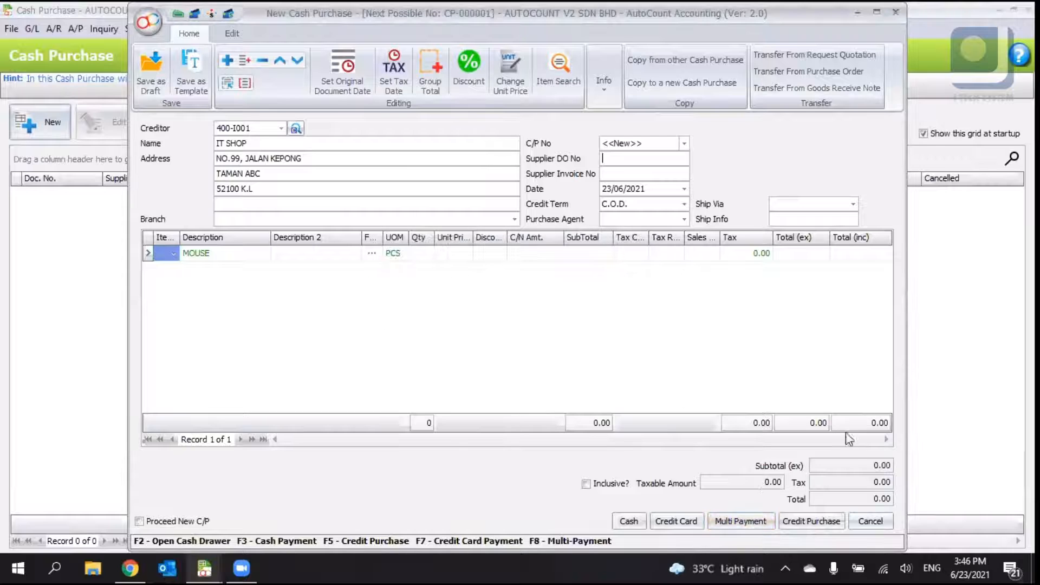
left_click(873, 522)
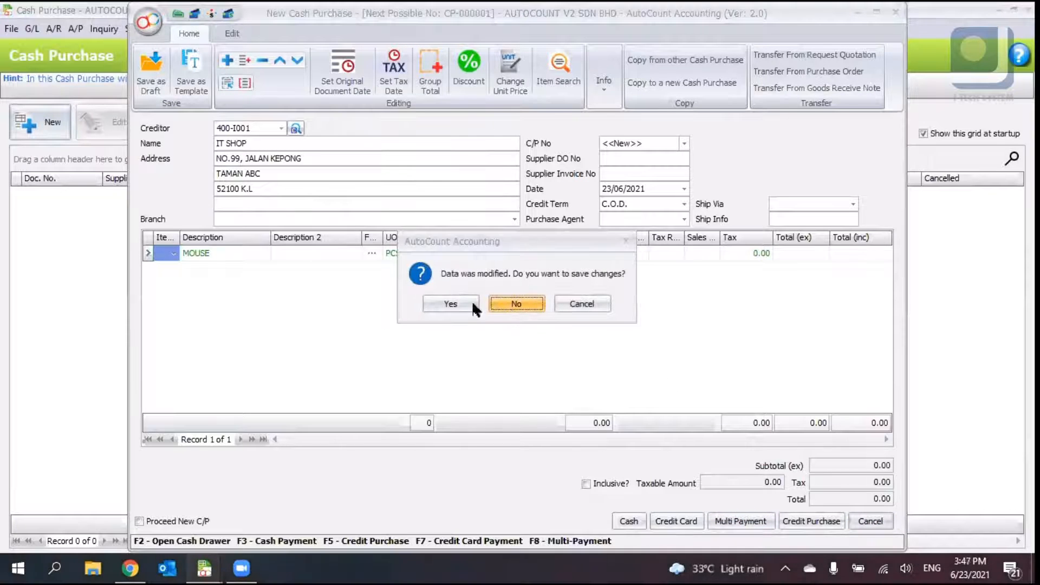
left_click(517, 303)
- Open the Purchase Return window and start a new purchase return
left_click(188, 33)
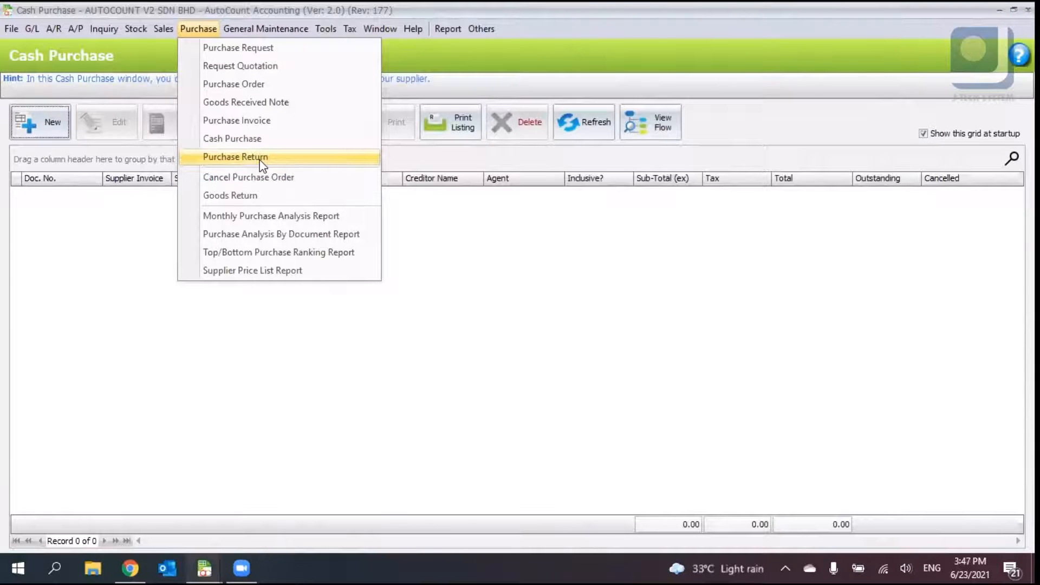
left_click(263, 158)
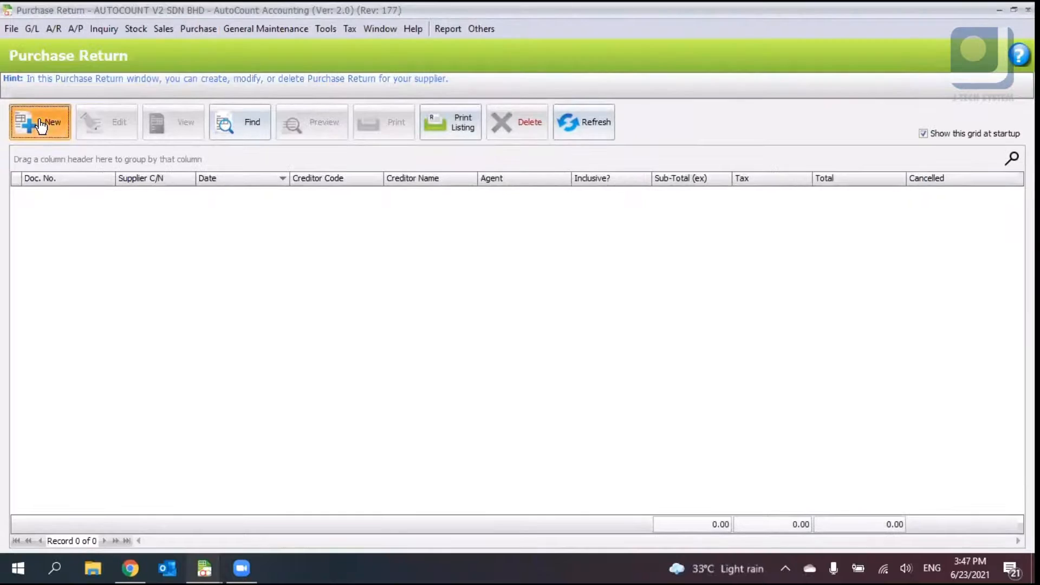
left_click(40, 123)
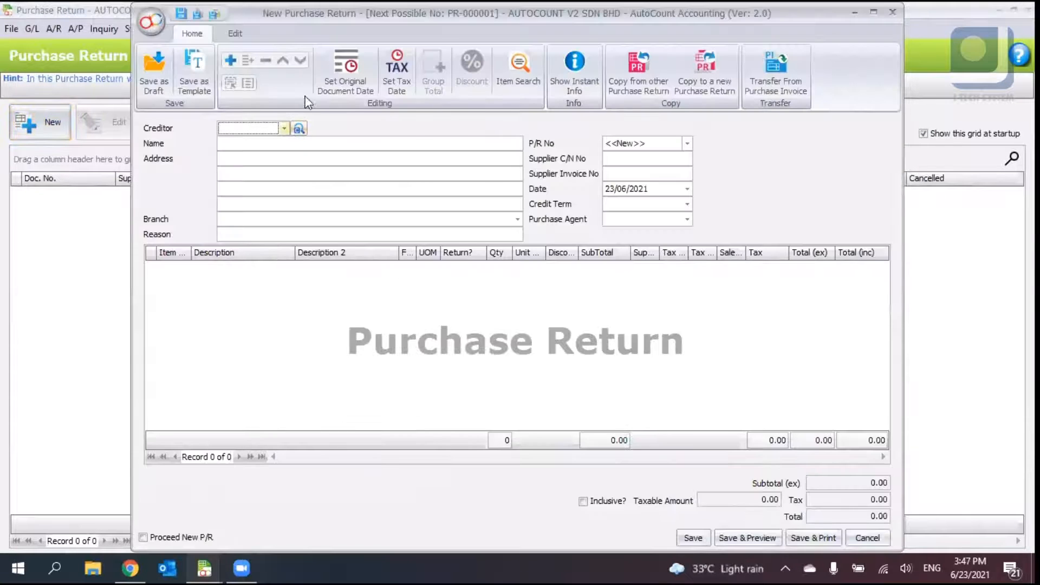
left_click(239, 31)
left_click(201, 35)
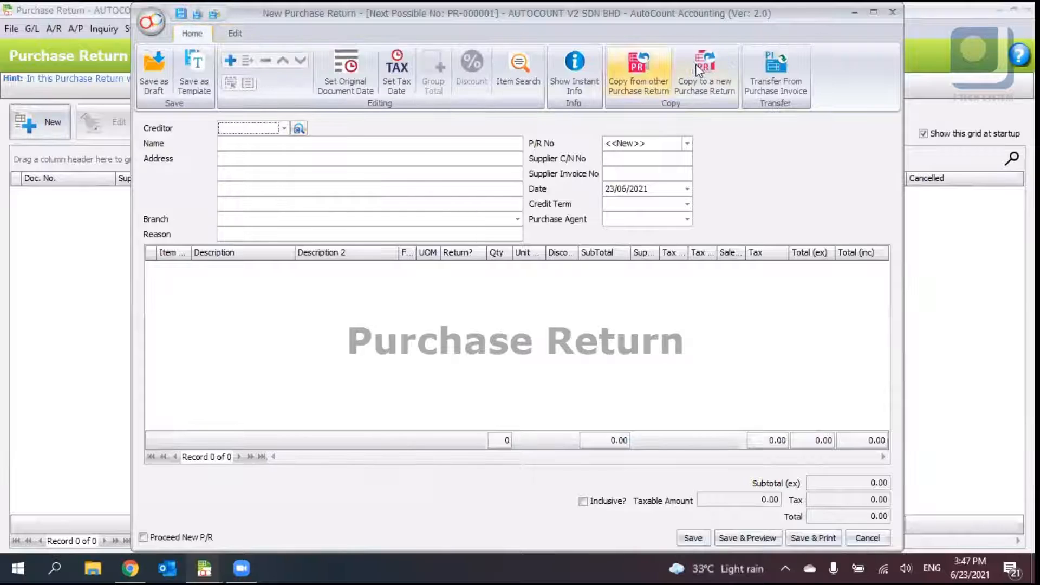
- Pick creditor IT SHOP and open the transfer-from-purchase-invoice list, then cancel and close the return unsaved
left_click(773, 84)
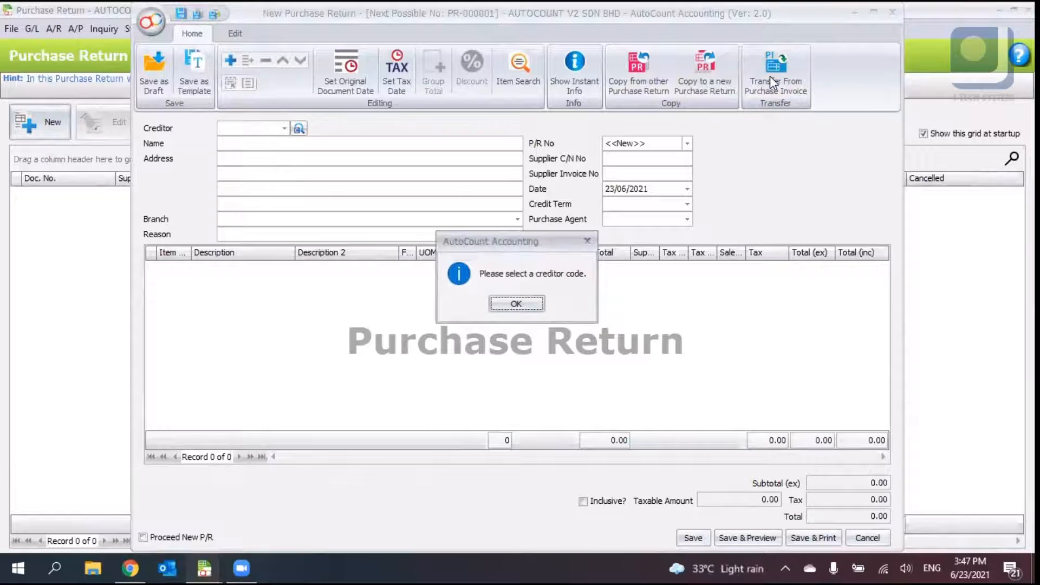
left_click(517, 304)
left_click(283, 130)
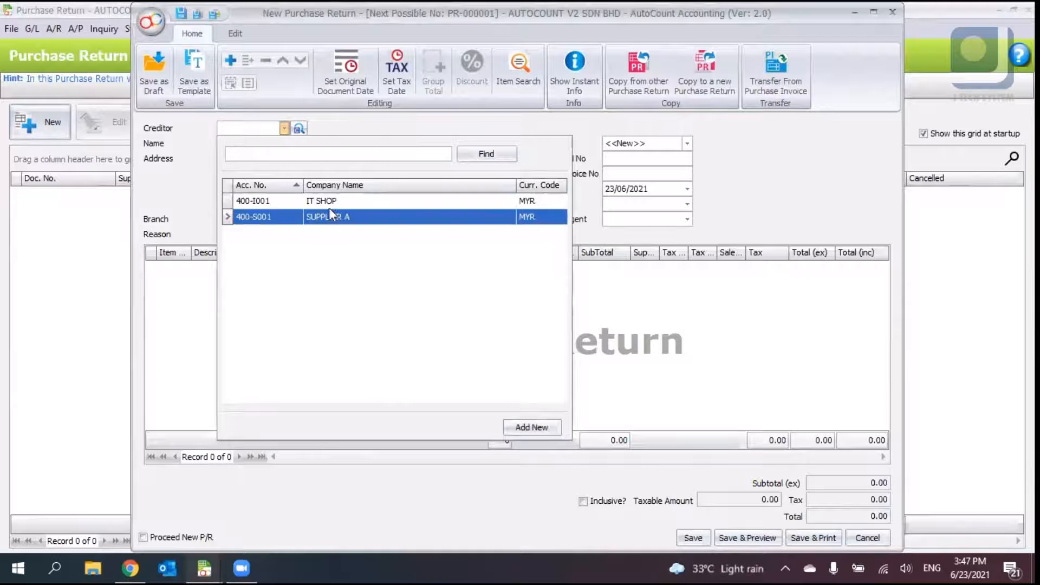
left_click(330, 202)
left_click(773, 85)
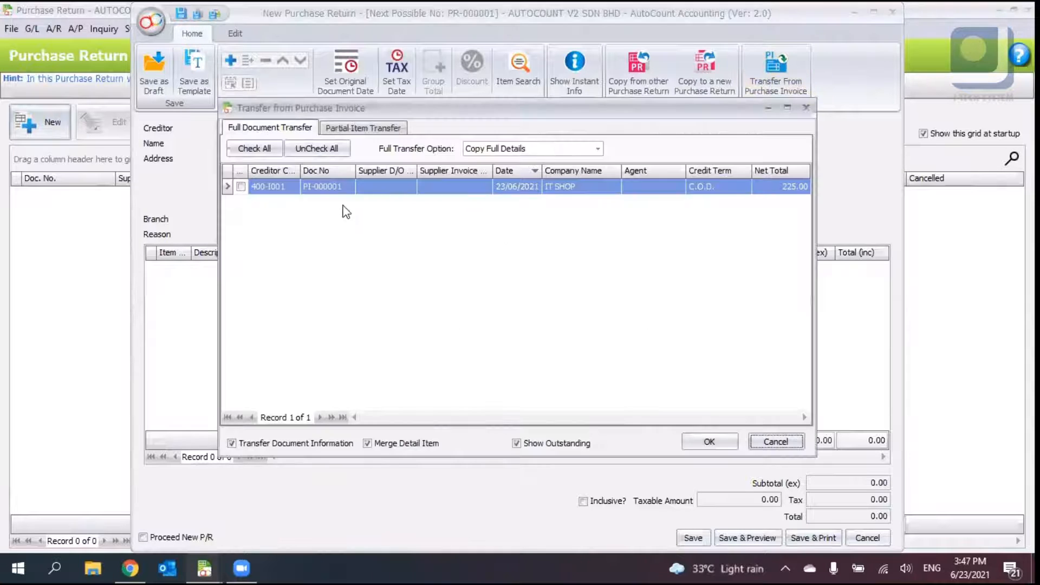
left_click(775, 442)
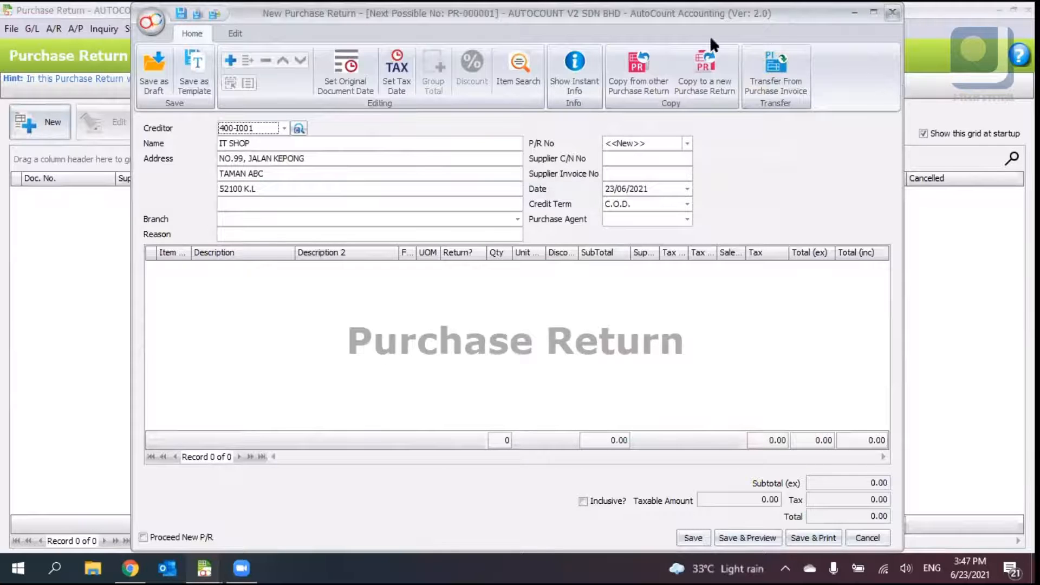
left_click(892, 12)
key("Return")
- Open the Monthly Purchase Analysis Report window and close it
left_click(199, 29)
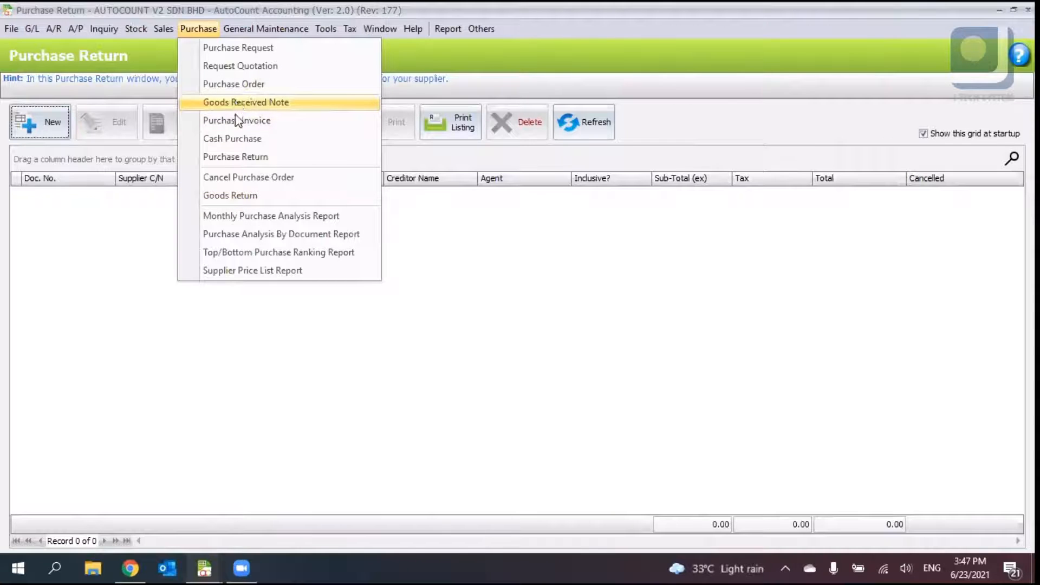
left_click(265, 217)
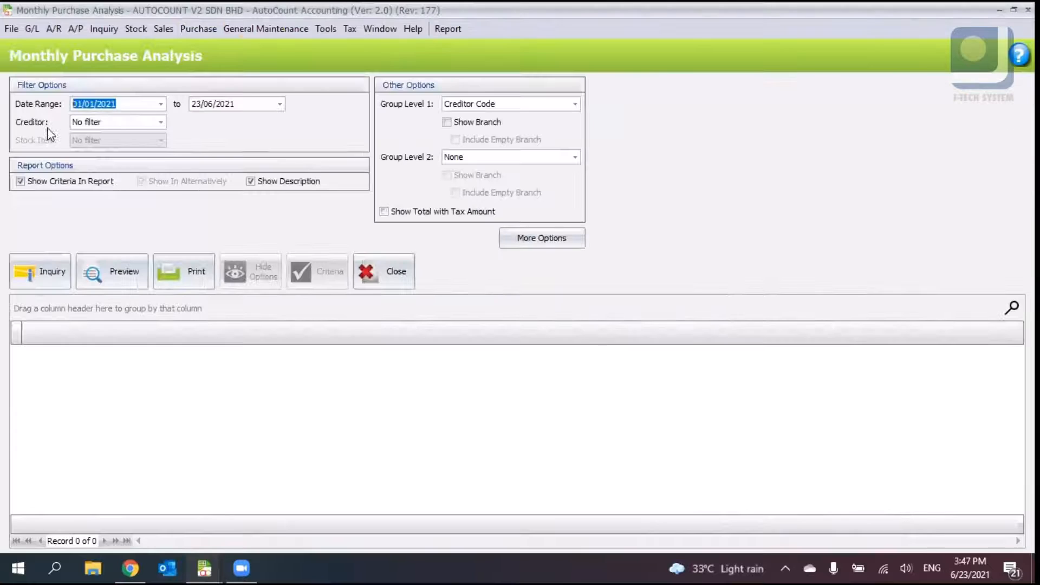
left_click(397, 270)
left_click(202, 28)
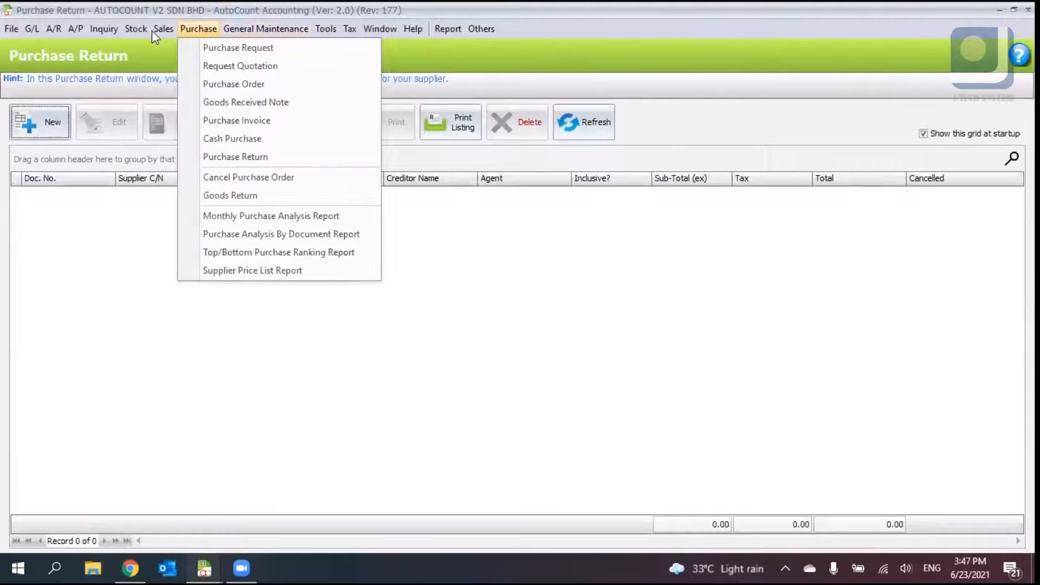
left_click(164, 29)
left_click(187, 28)
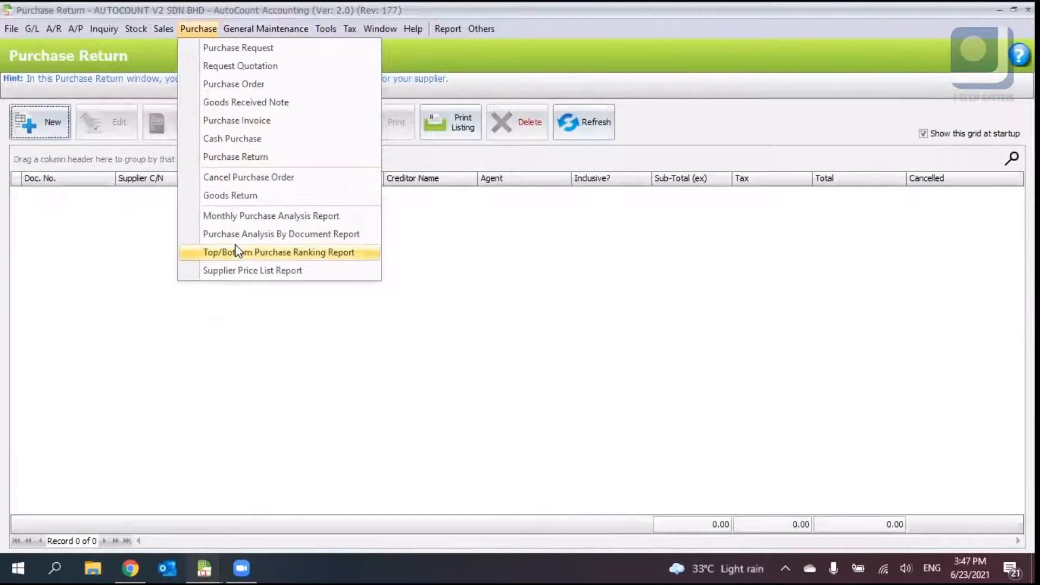
left_click(496, 243)
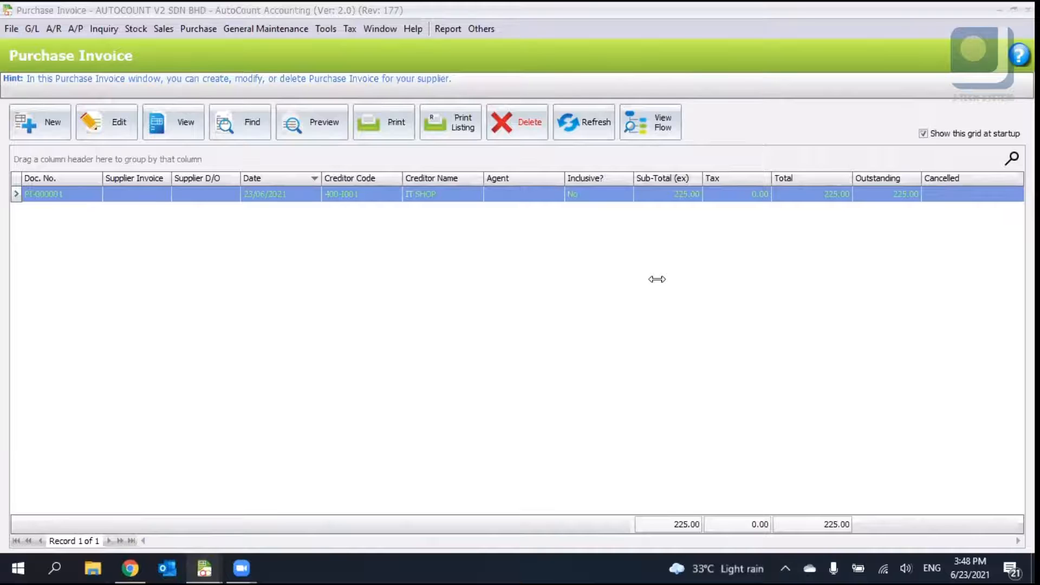
- Open IT SHOP's creditor record and switch its credit control to Individual Document, then cancel both dialogs without saving
left_click(74, 31)
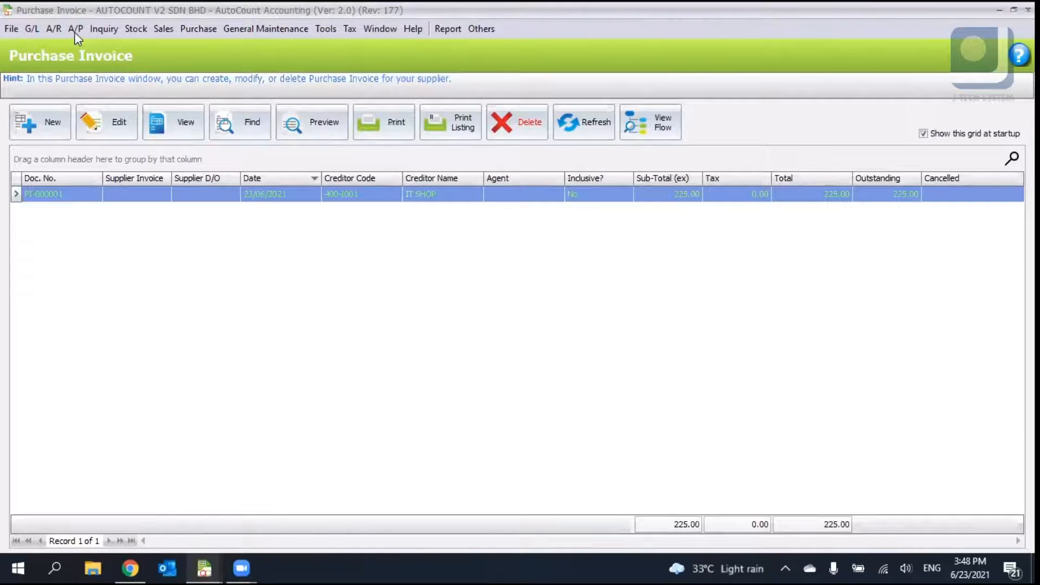
left_click(97, 51)
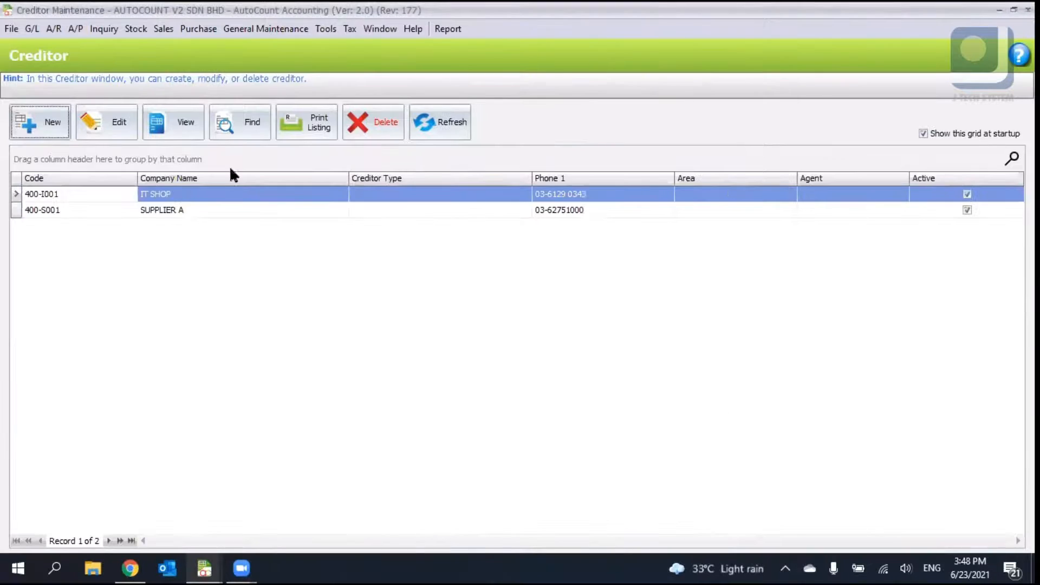
left_click(125, 121)
left_click(477, 307)
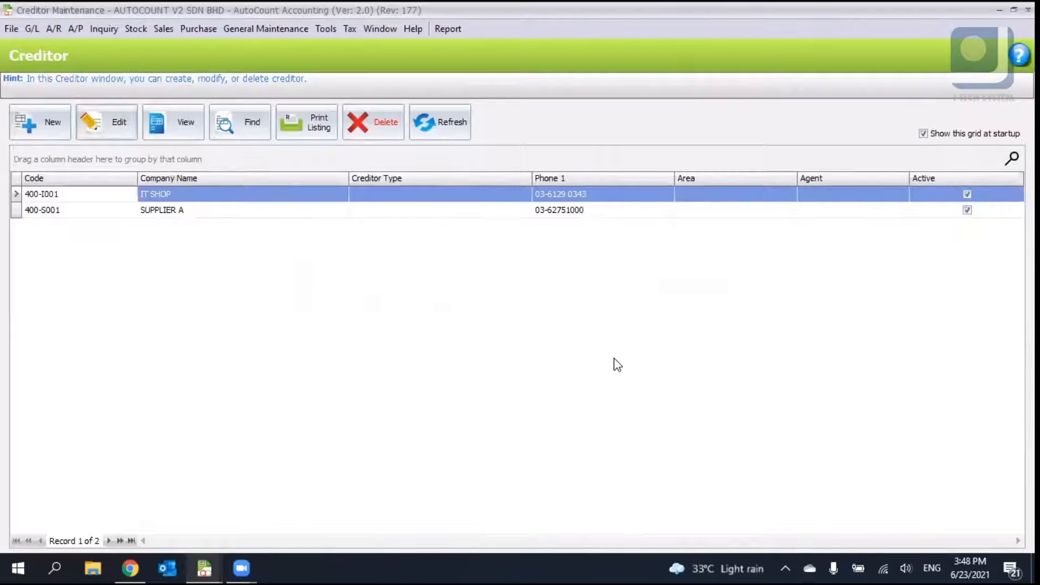
left_click(654, 394)
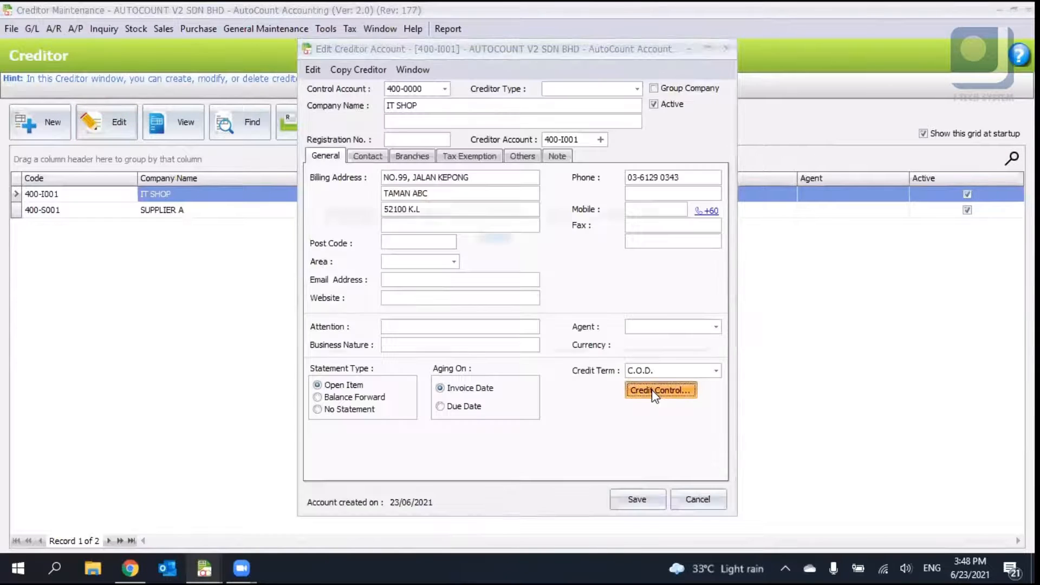
left_click(560, 279)
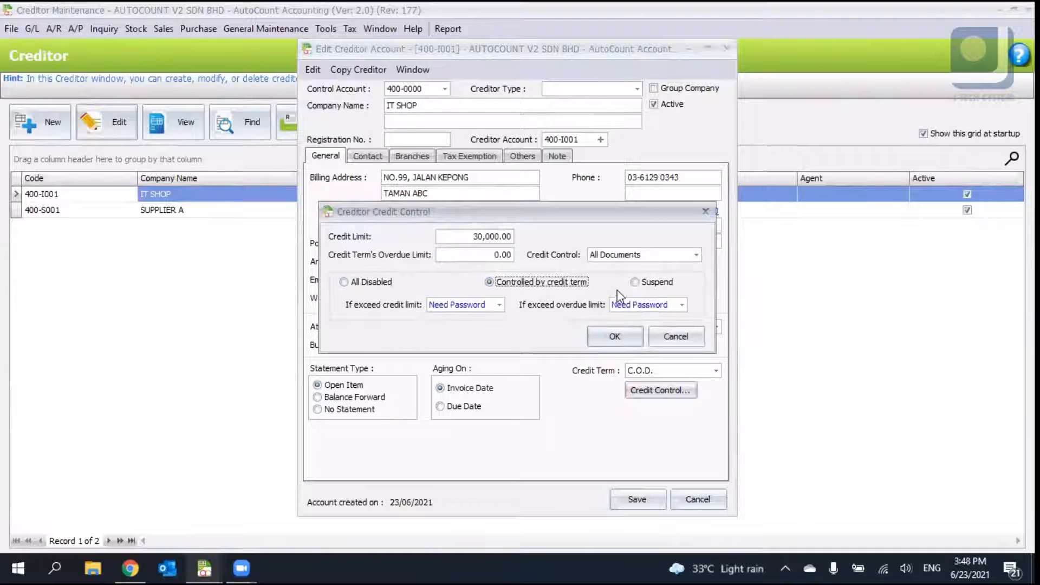
left_click(673, 260)
left_click(673, 279)
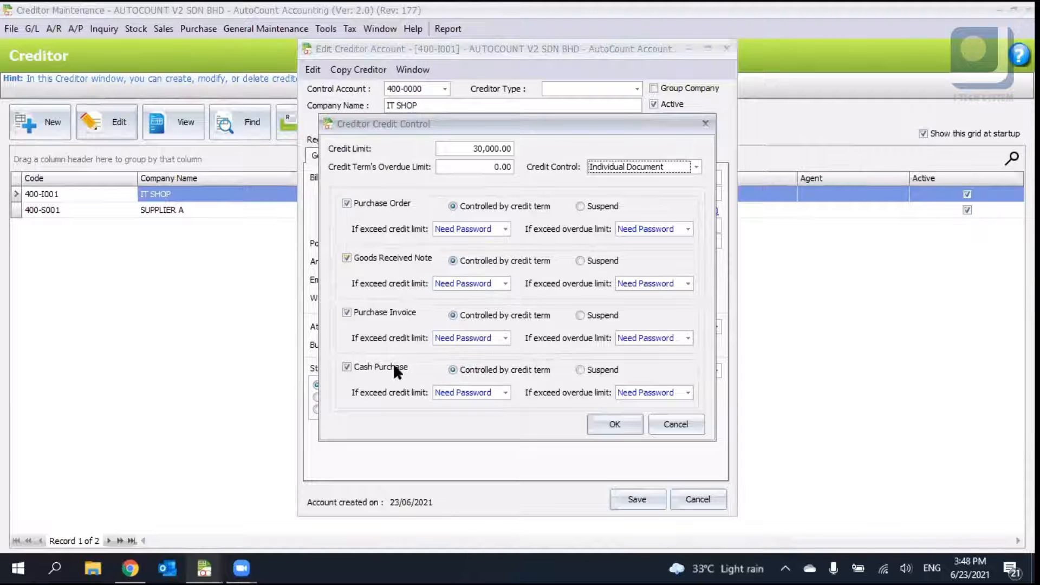
left_click(676, 424)
left_click(698, 499)
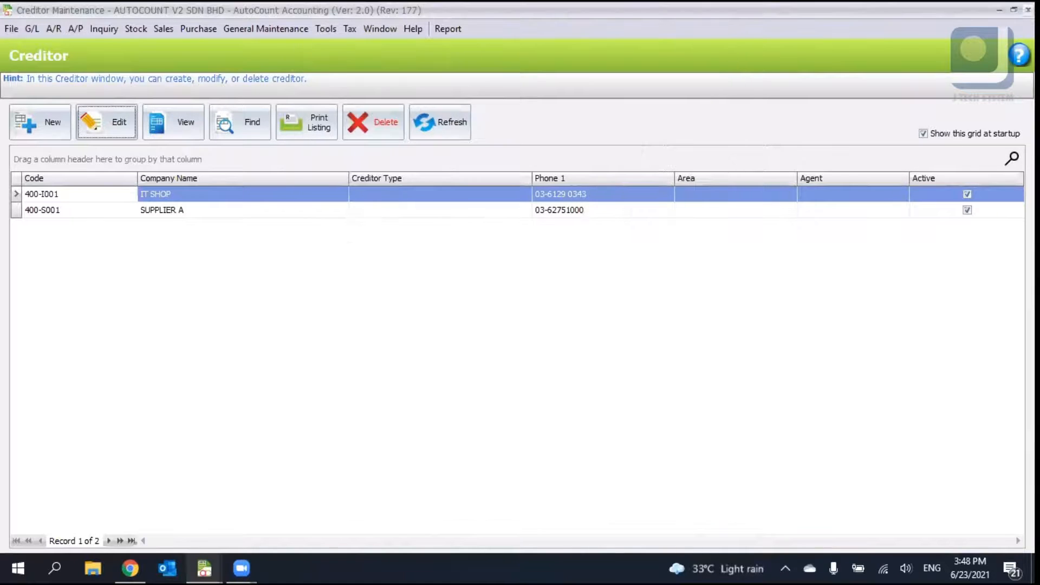
- Close the open module windows to return to the main function dashboard
left_click(1028, 10)
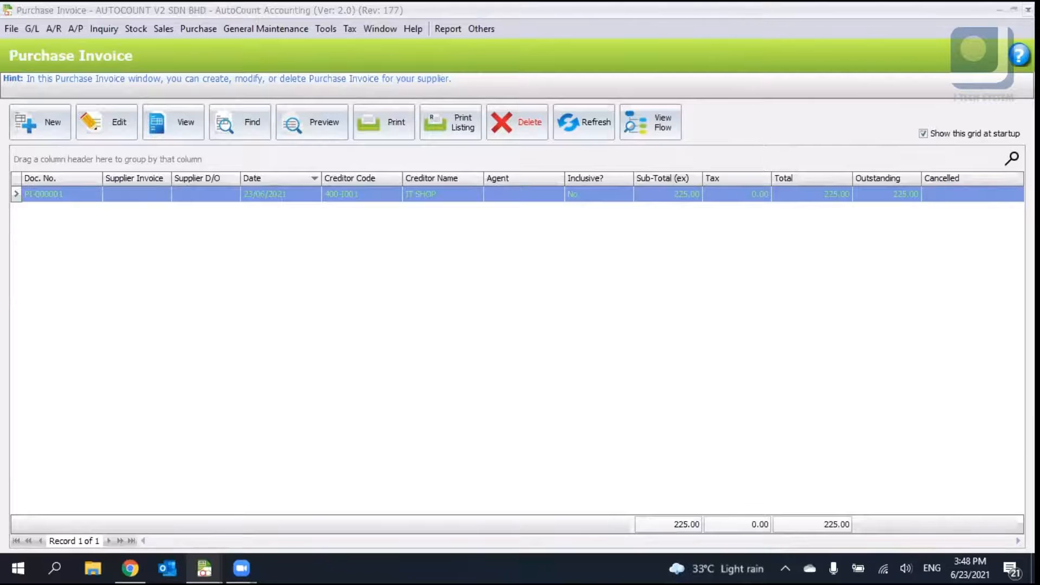
left_click(1028, 10)
left_click(213, 562)
middle_click(230, 538)
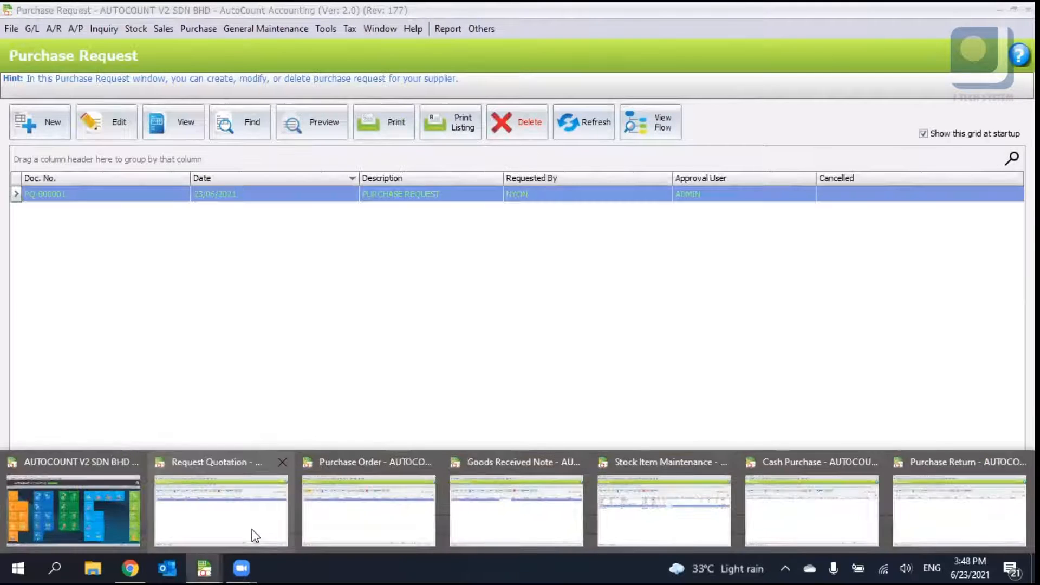
middle_click(251, 530)
middle_click(320, 524)
middle_click(346, 517)
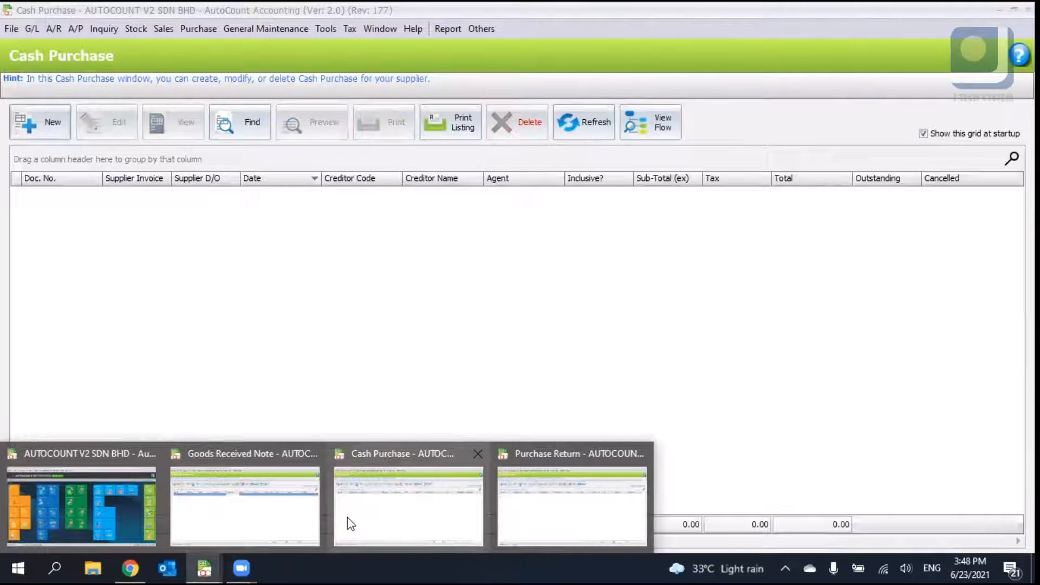
middle_click(305, 509)
middle_click(318, 509)
middle_click(297, 509)
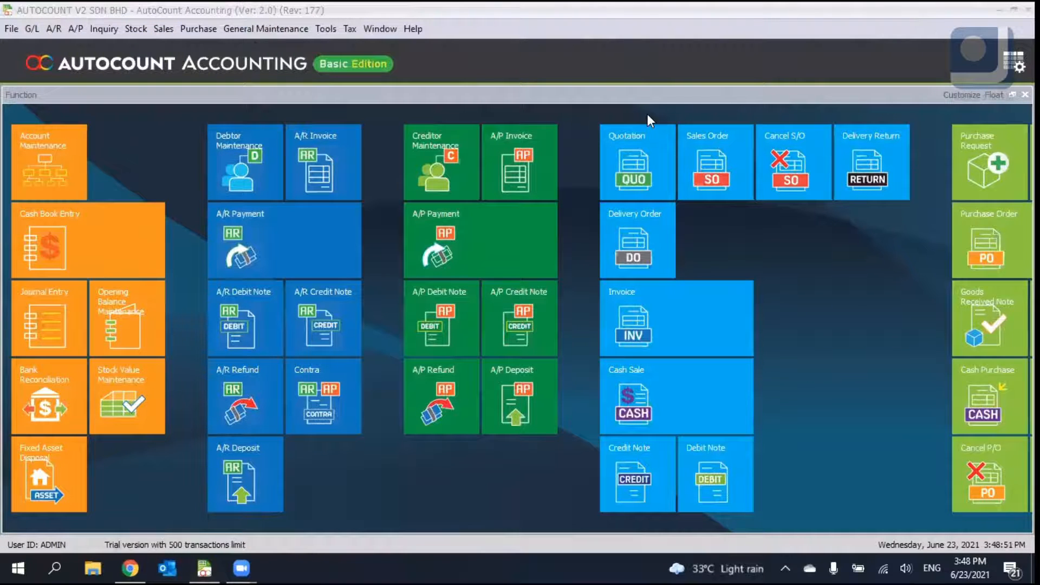
- Open the Purchase Order list and view purchase order PO-000001 in a maximized window
left_click(198, 28)
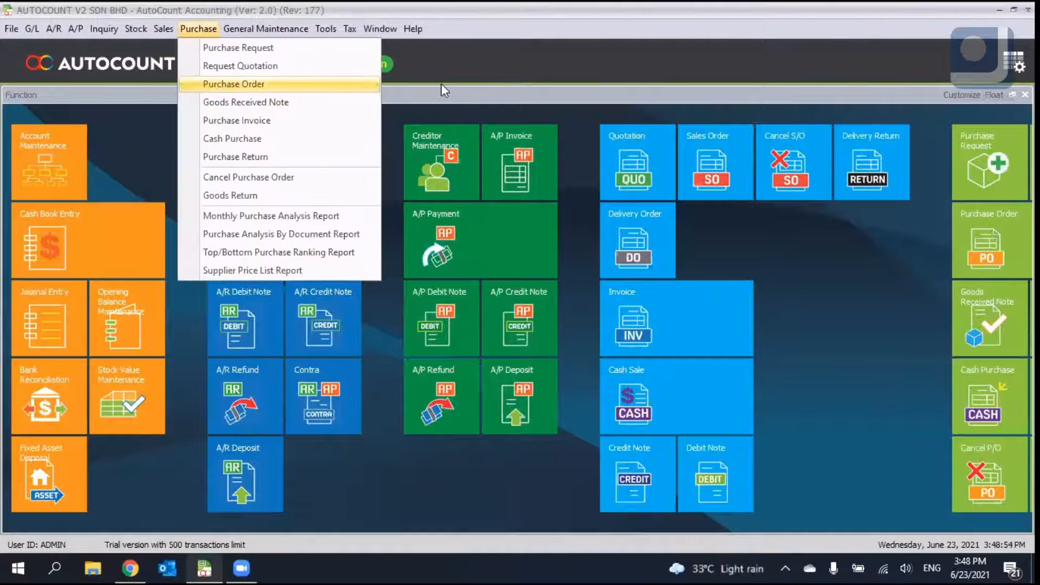
left_click(226, 83)
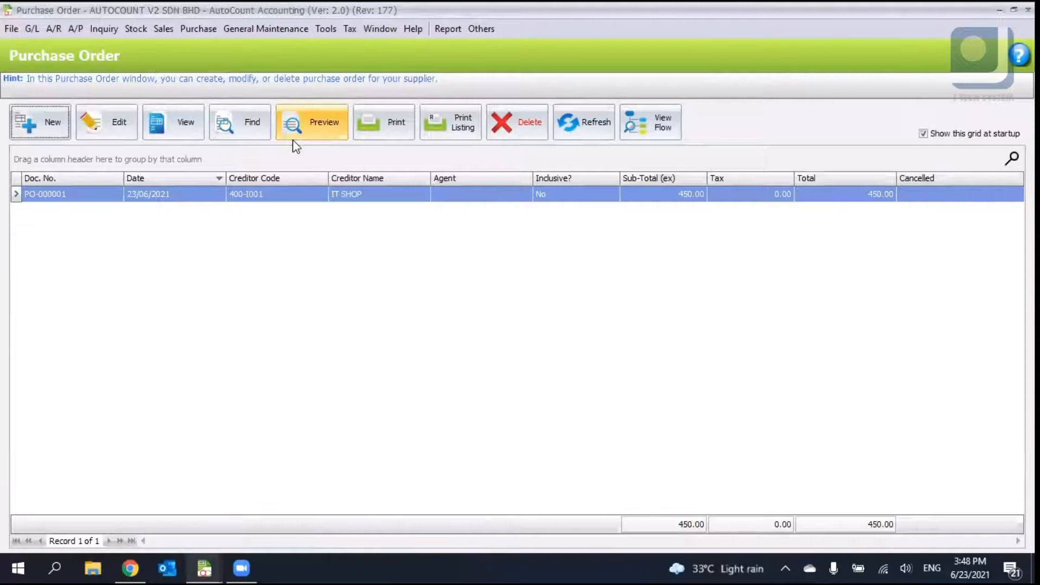
left_click(293, 139)
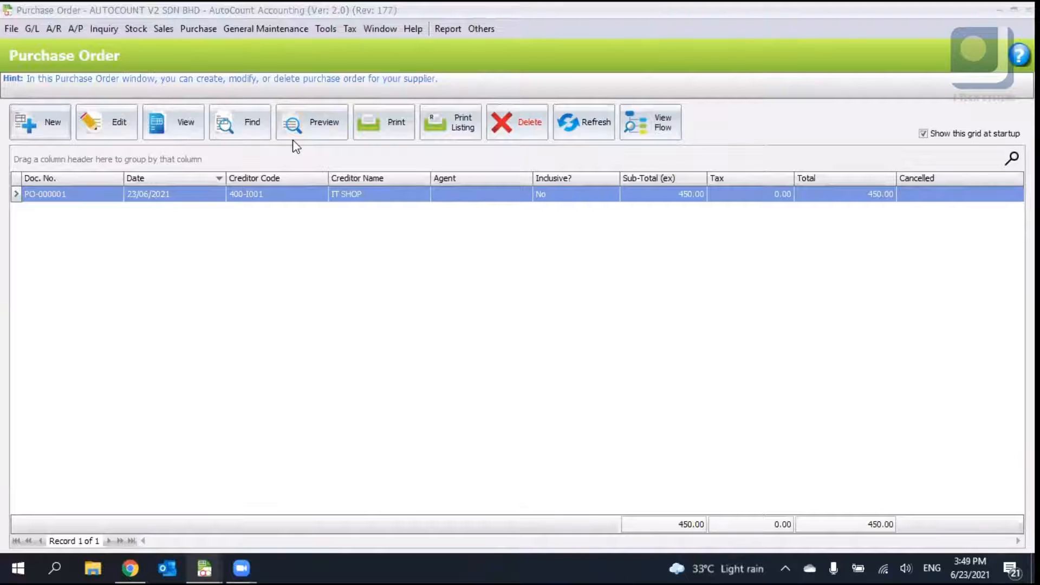
left_click(186, 124)
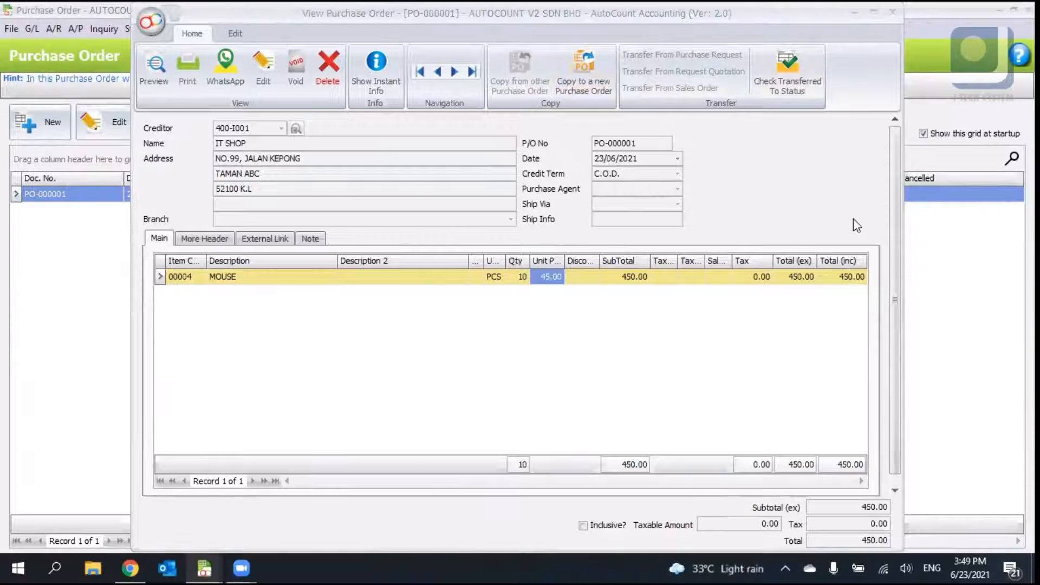
left_click(876, 8)
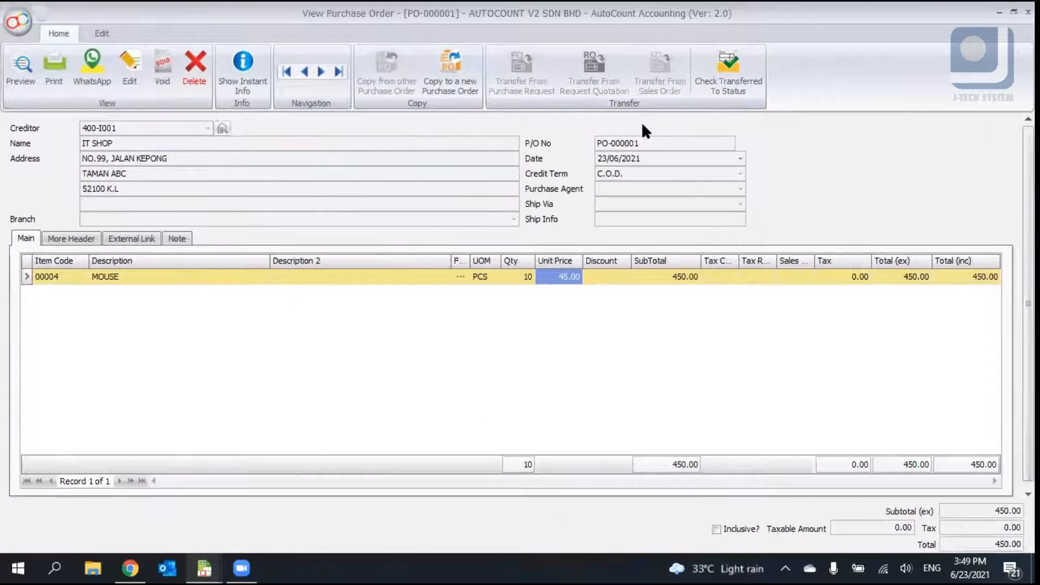
left_click(493, 403)
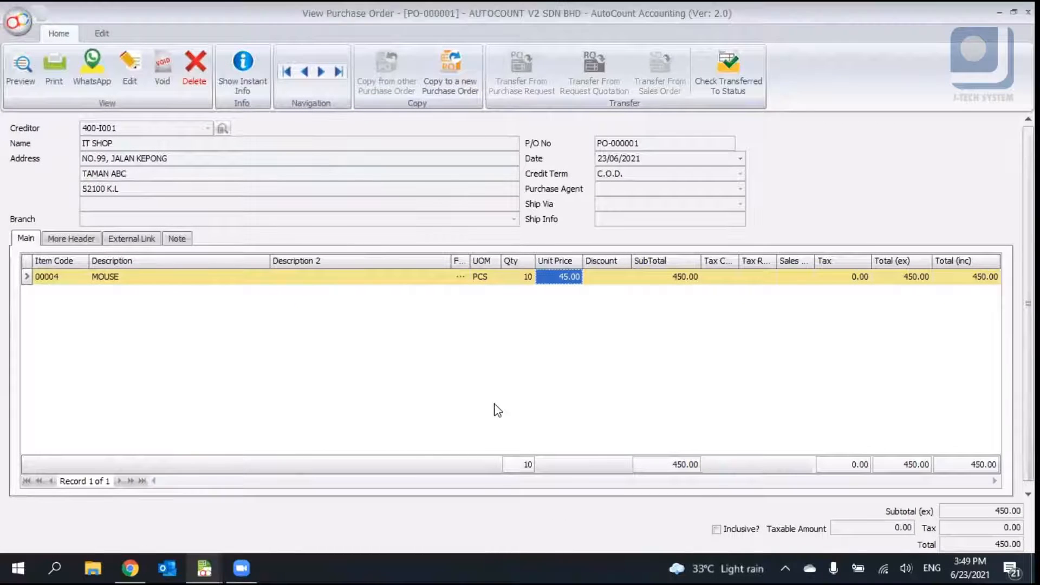
- Start a new purchase order for creditor IT SHOP and add item 00001 LENOVO LAPTOP with quantity 1
left_click(129, 67)
left_click(37, 121)
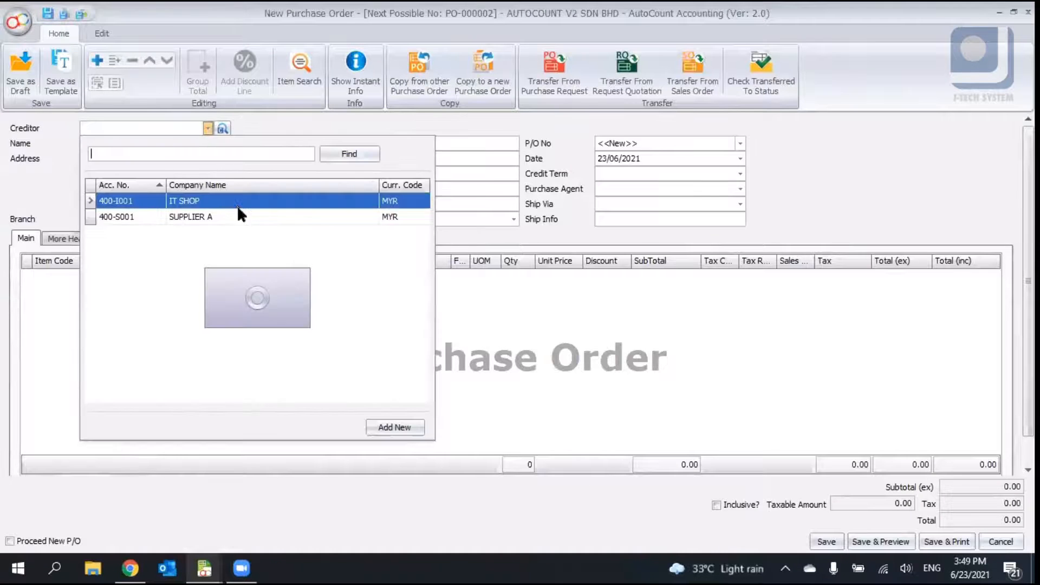
left_click(216, 201)
right_click(158, 283)
left_click(181, 293)
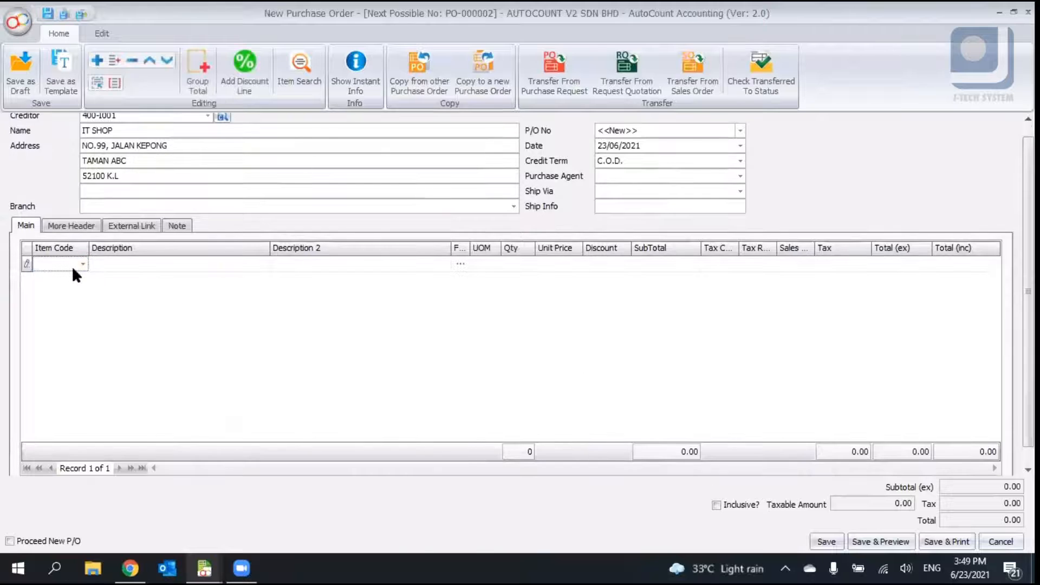
left_click(71, 267)
left_click(154, 386)
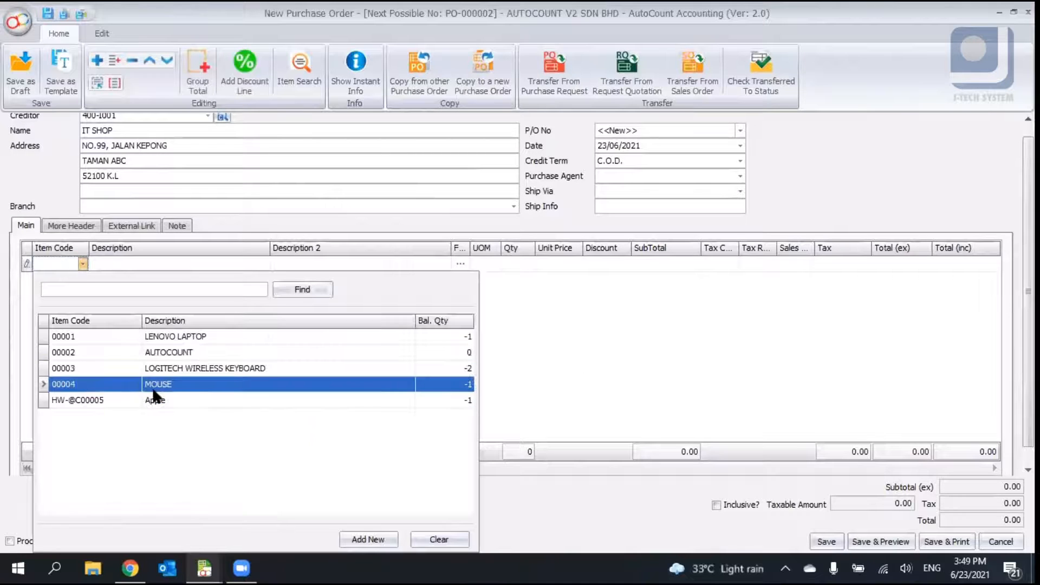
left_click(175, 338)
left_click(517, 264)
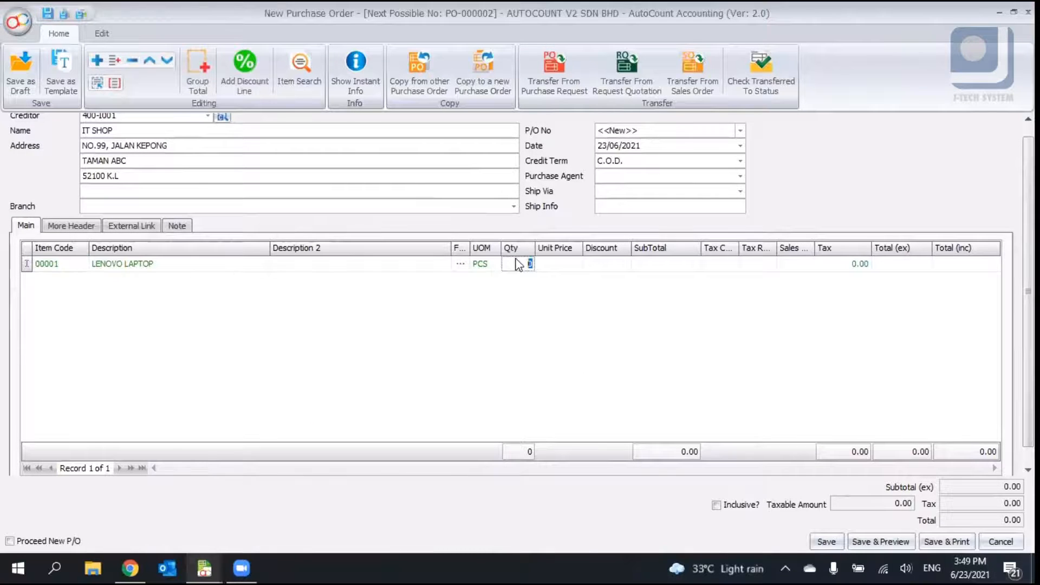
type("1")
- Set the laptop line's unit price to 200.99 and save the purchase order
left_click(570, 265)
type("23")
key("BackSpace")
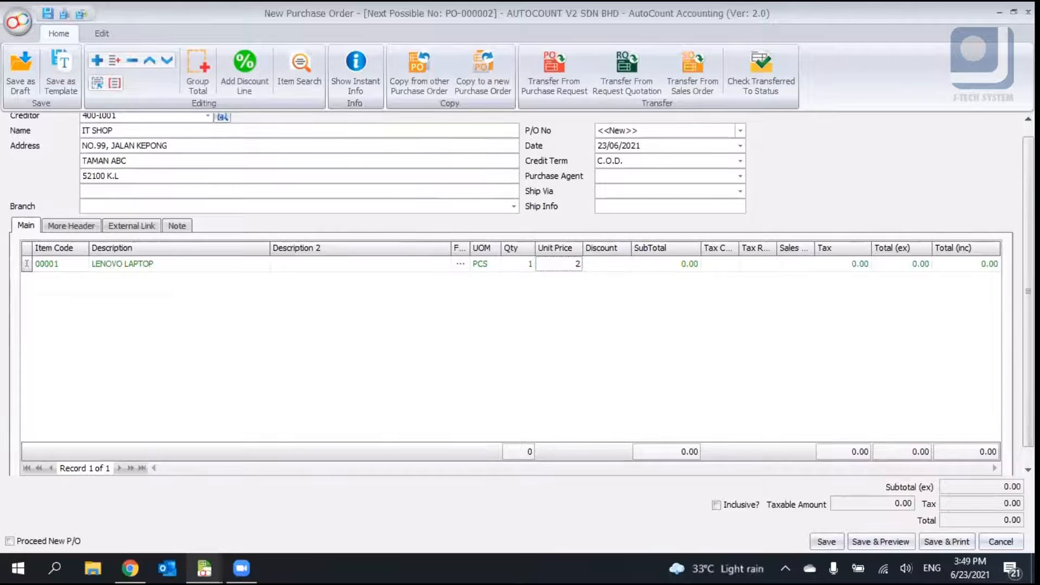
type("00.99")
left_click(733, 314)
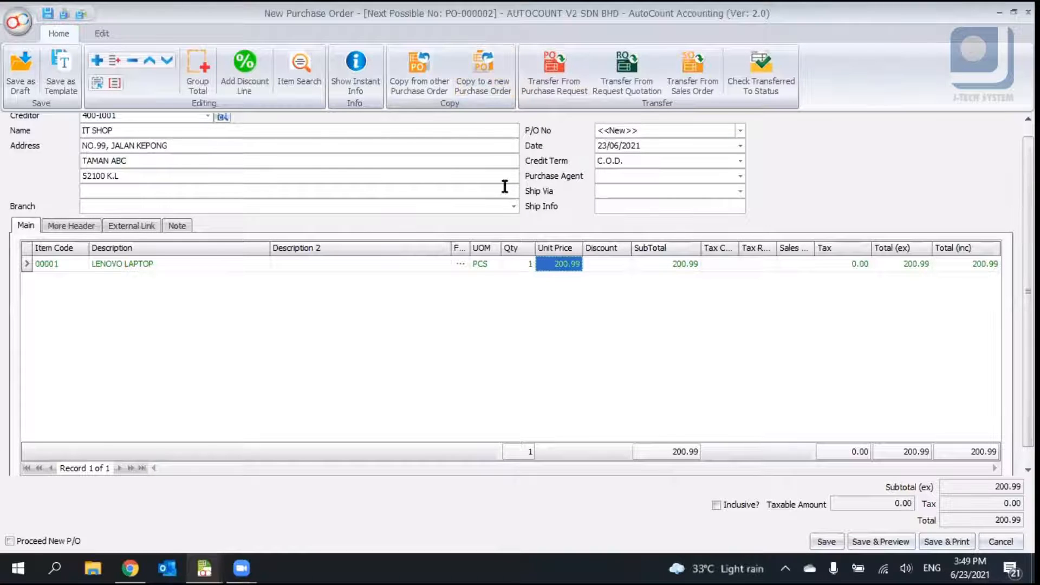
left_click(513, 68)
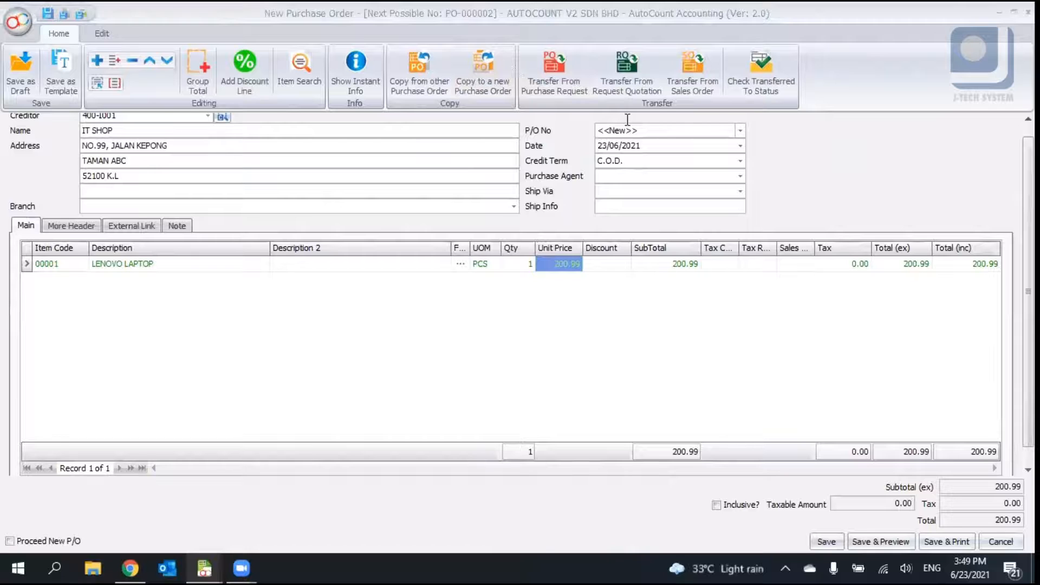
left_click(575, 267)
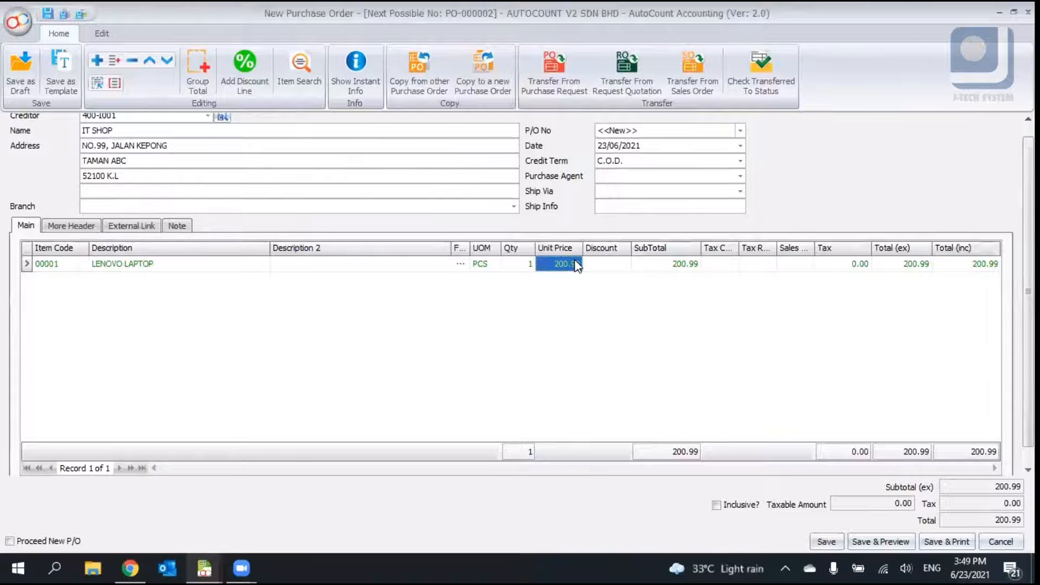
left_click(813, 538)
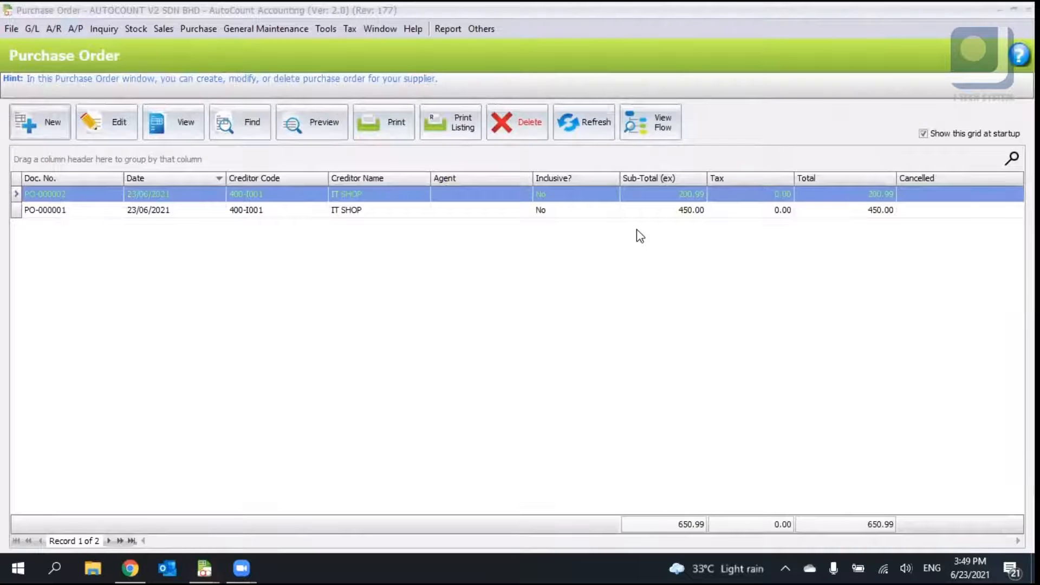
- Enable 5 cents rounding for purchase orders in the Invoicing options and confirm
left_click(702, 71)
left_click(702, 71)
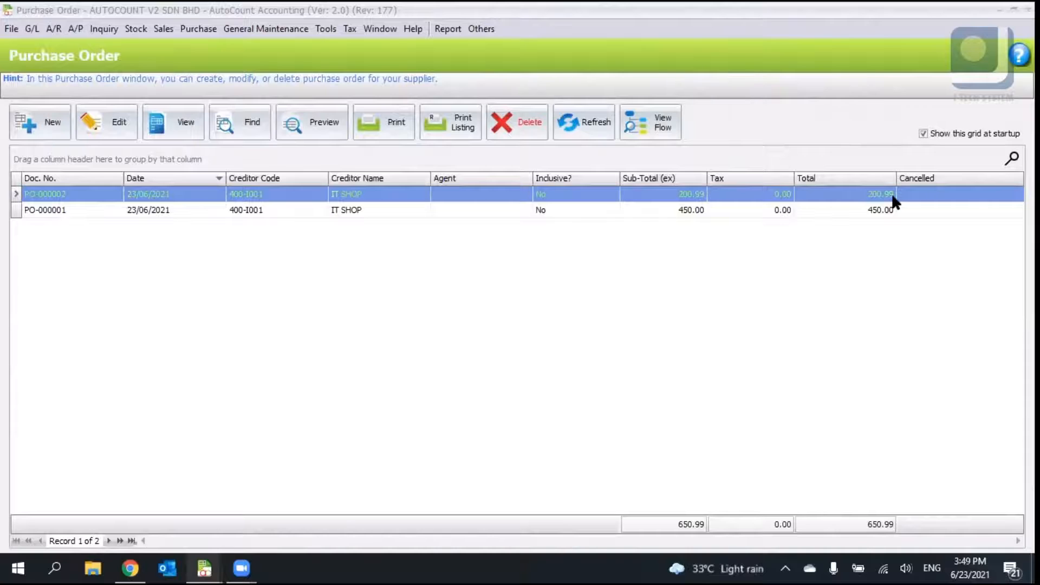
left_click(325, 29)
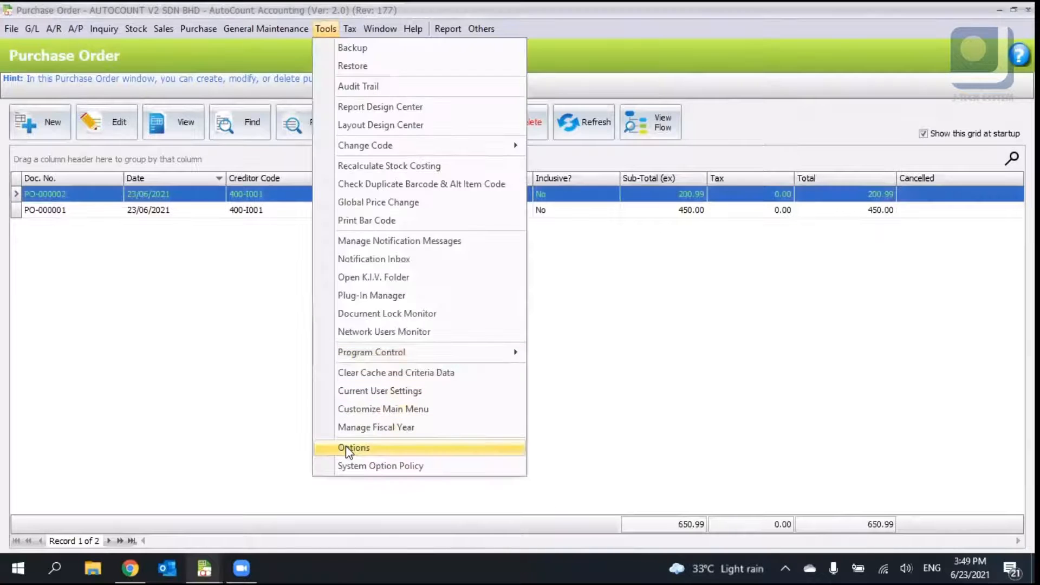
left_click(349, 449)
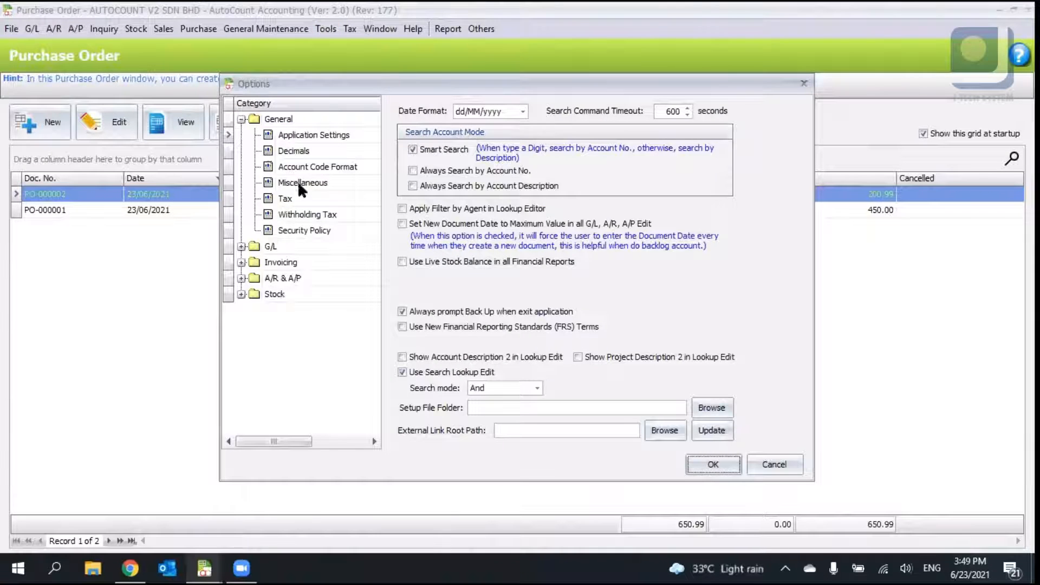
left_click(279, 263)
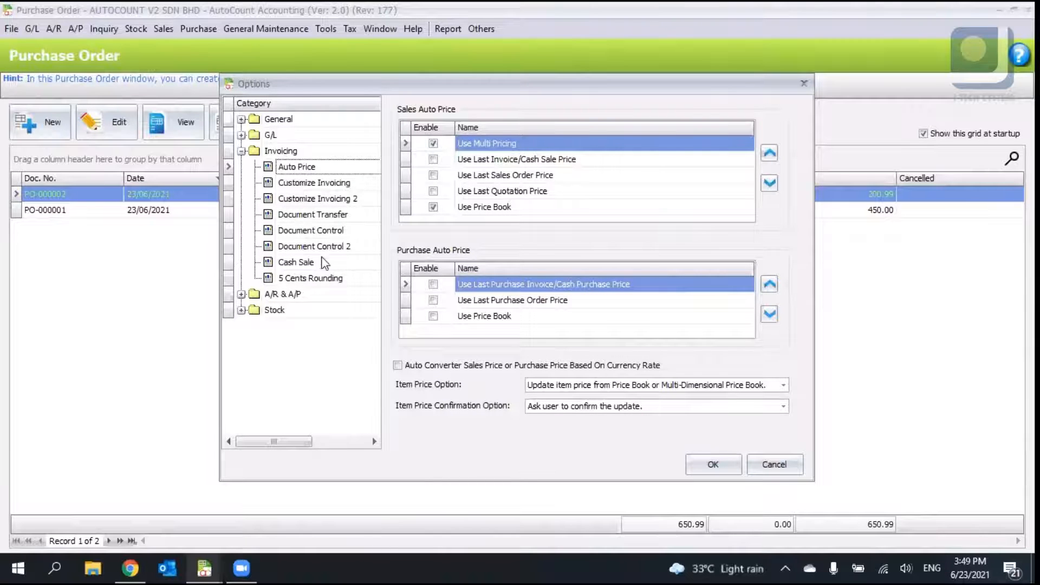
left_click(322, 279)
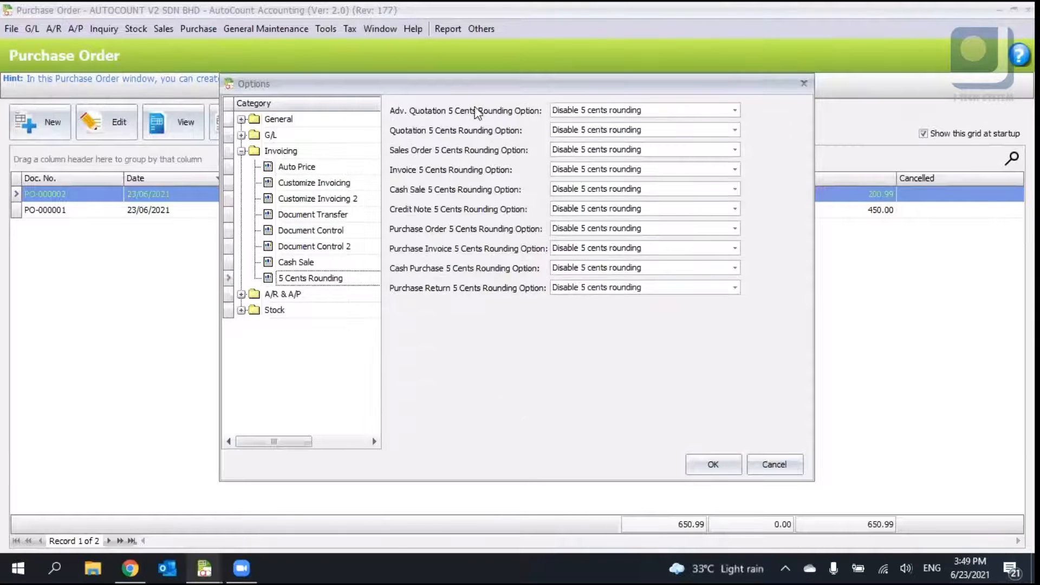
left_click(610, 109)
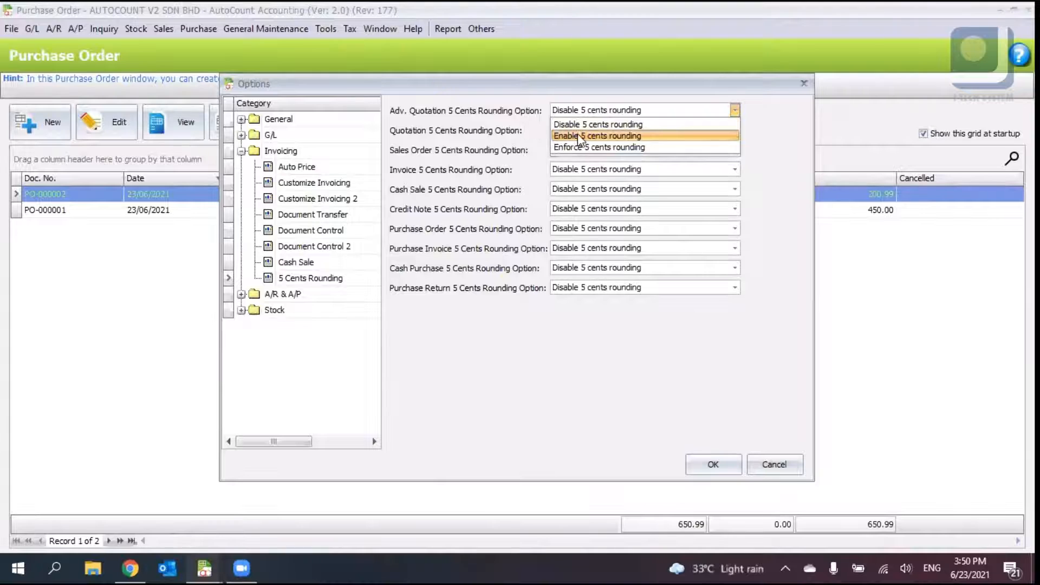
left_click(494, 219)
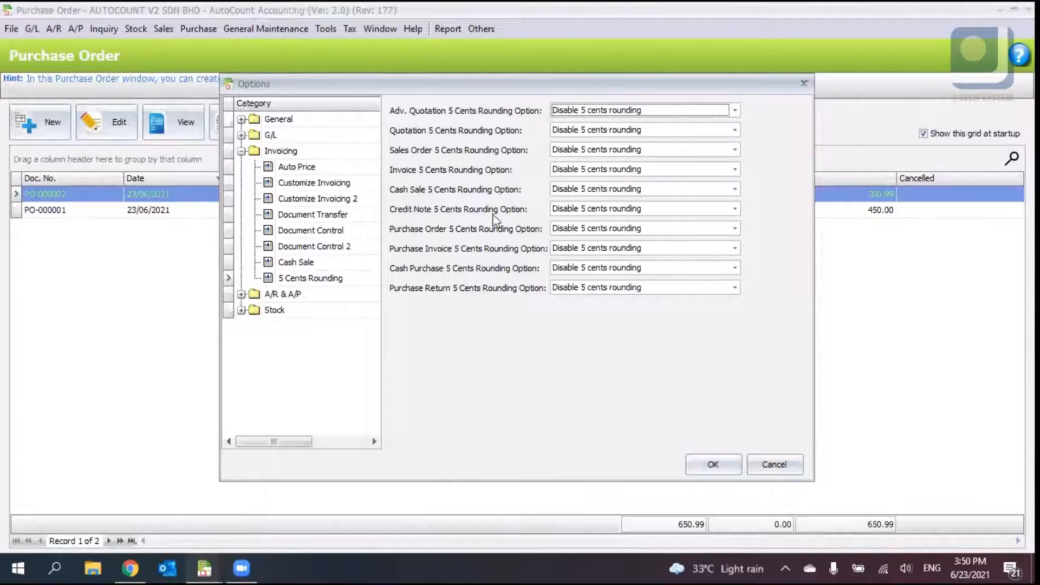
left_click(576, 228)
left_click(572, 258)
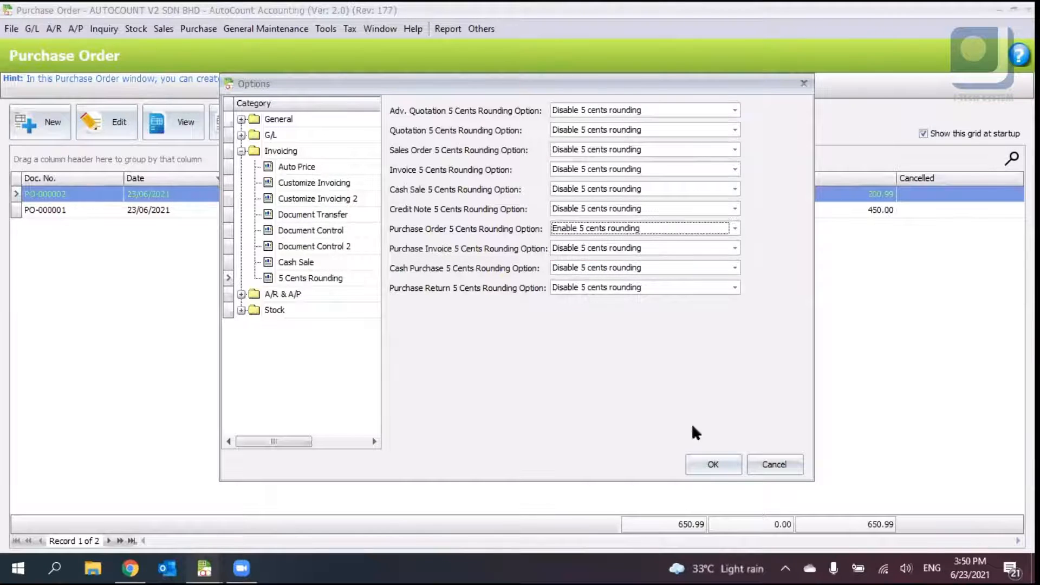
left_click(704, 461)
- Edit purchase order PO-000002, toggle its 5 cents rounding option on and off, then close without saving
left_click(119, 124)
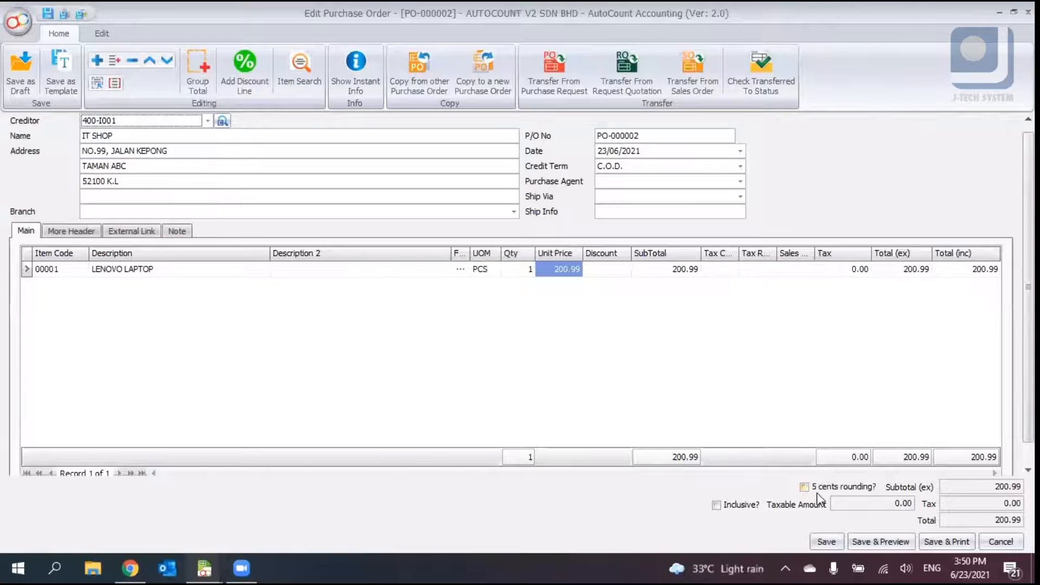
left_click(819, 491)
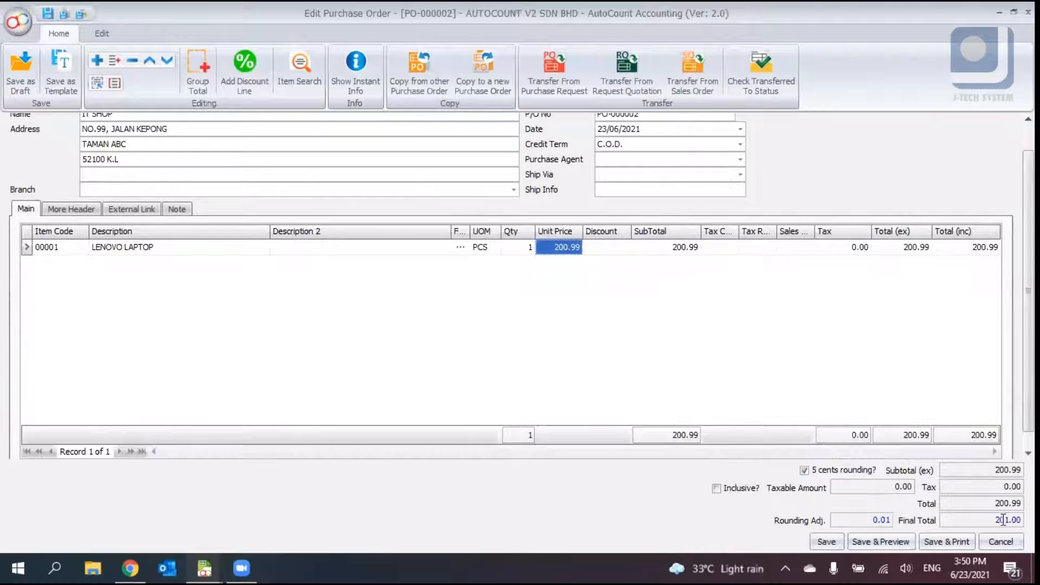
left_click(1005, 520)
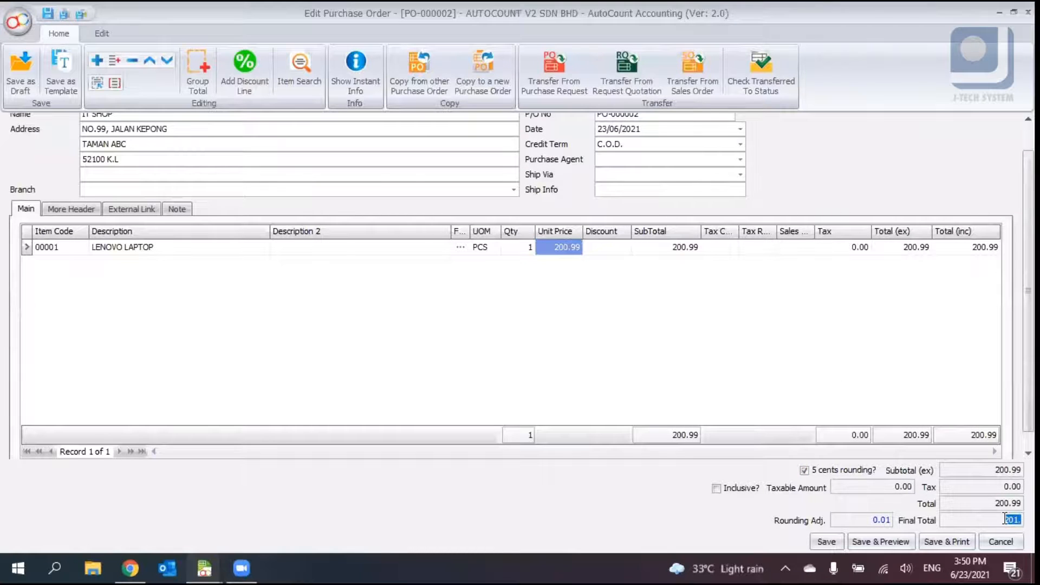
left_click(824, 469)
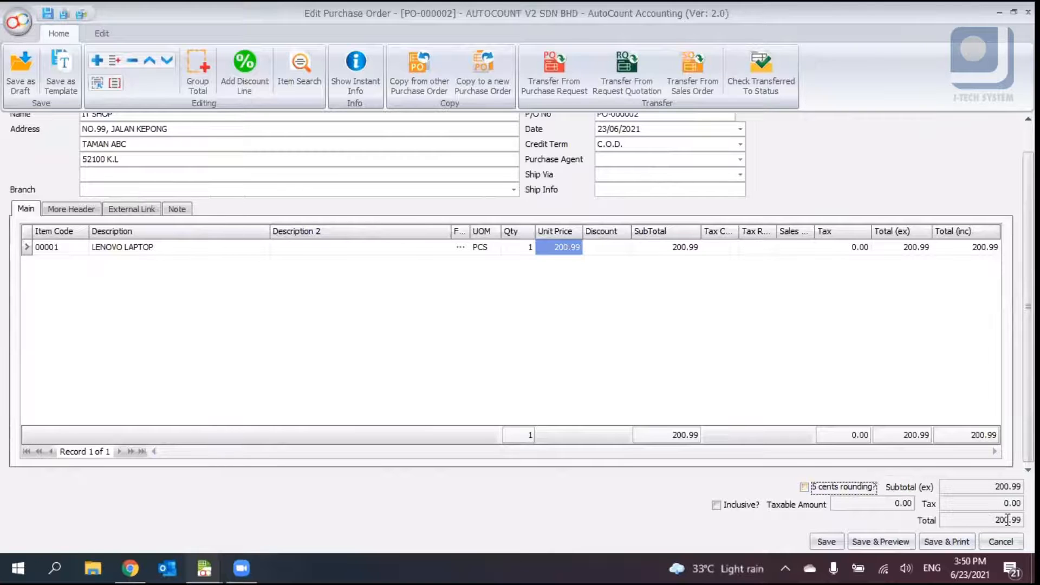
left_click(872, 485)
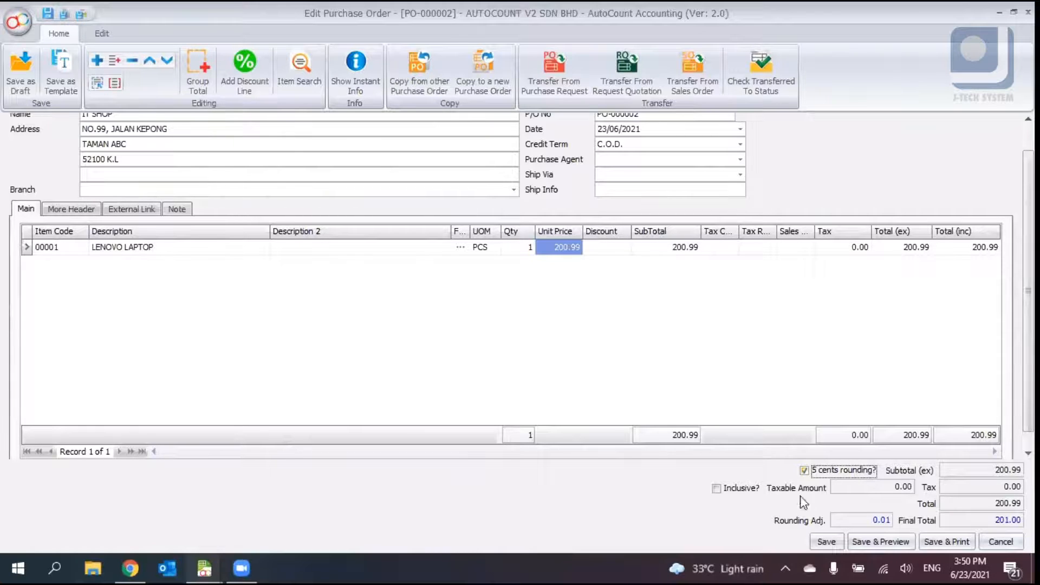
left_click(817, 473)
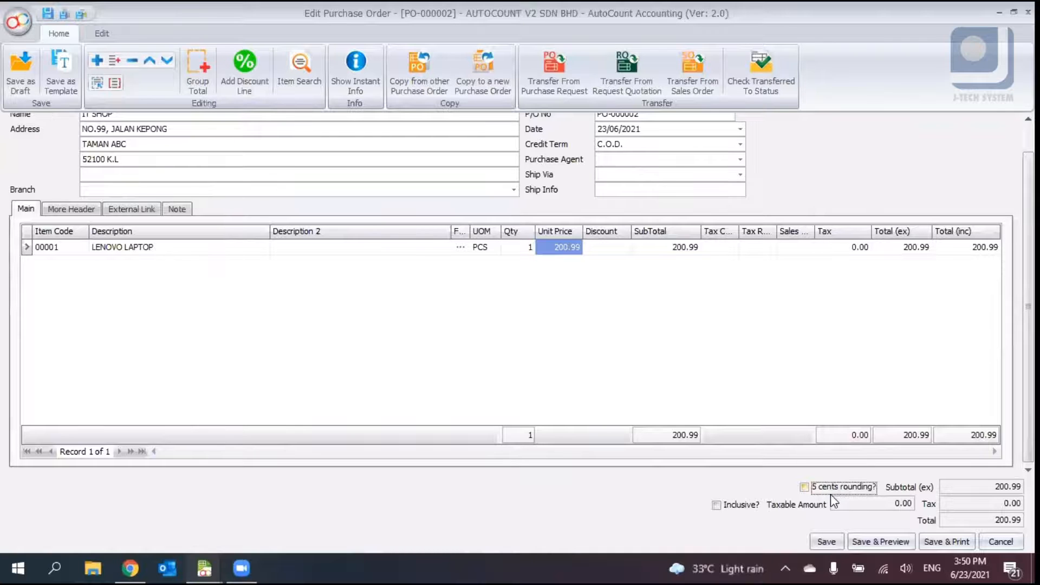
left_click(816, 486)
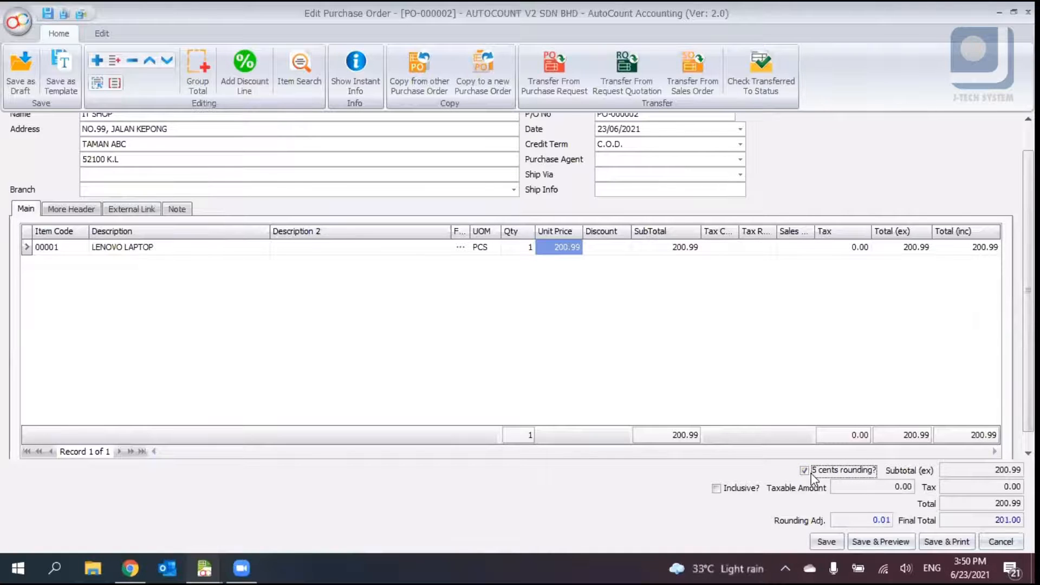
left_click(995, 539)
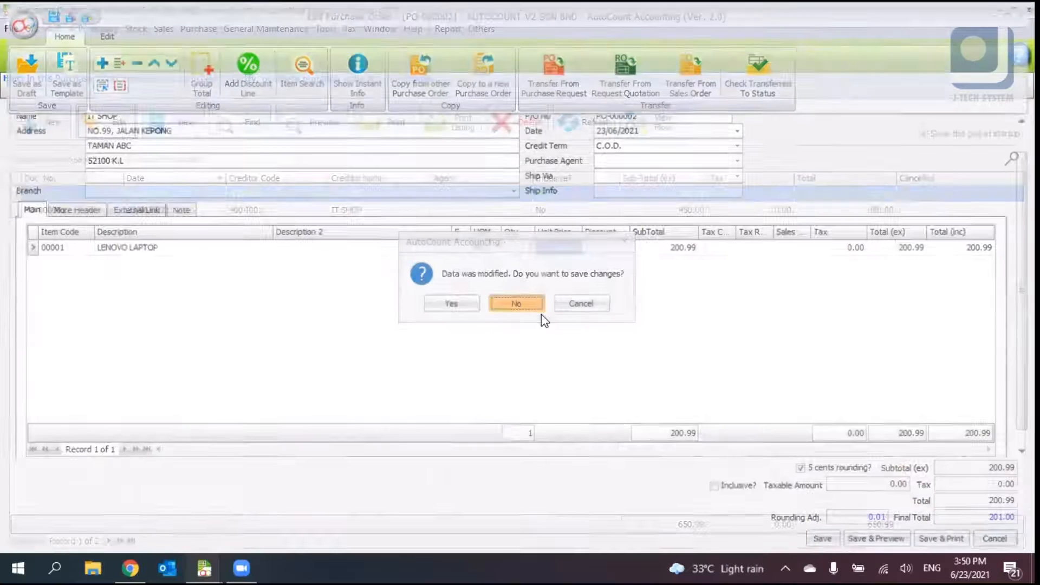
left_click(542, 314)
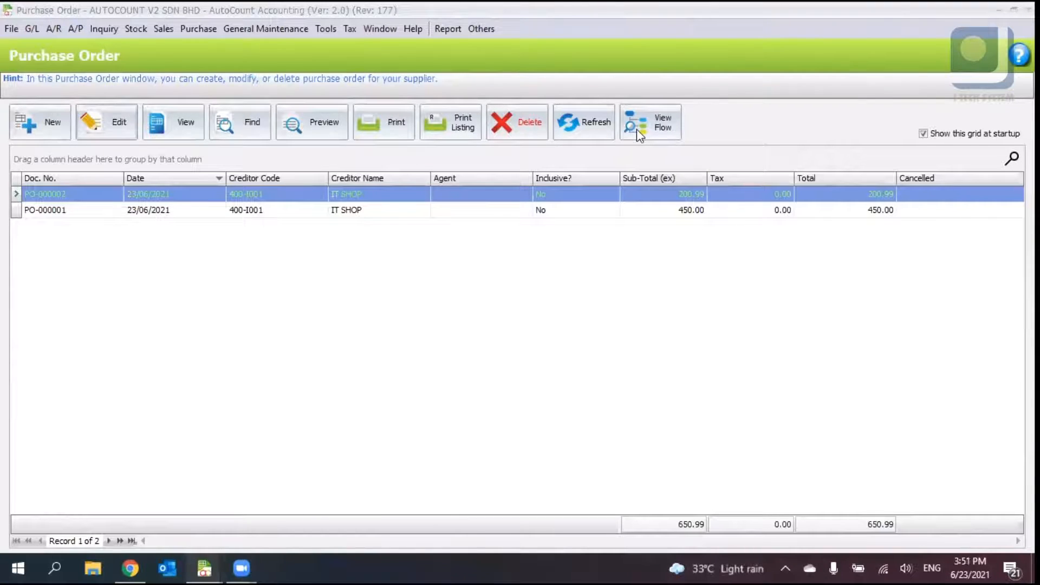
- Open the document flow view for PO-000002 and close it
left_click(672, 133)
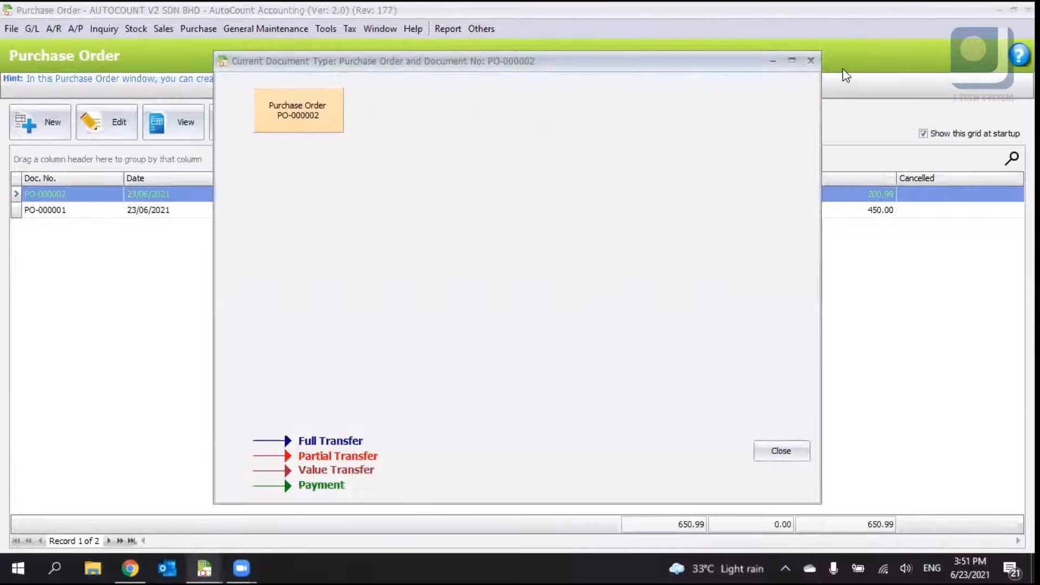
left_click(811, 61)
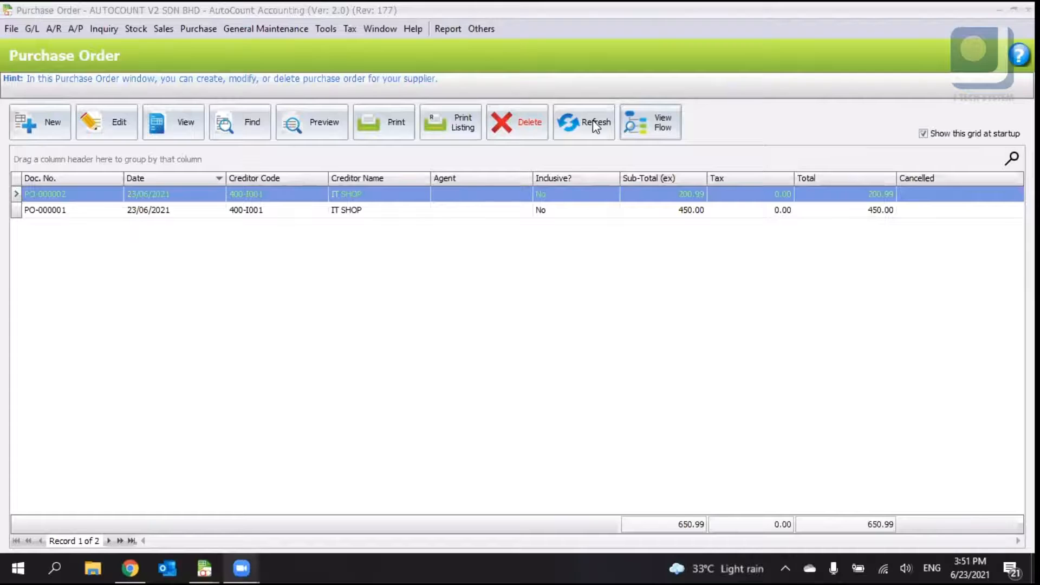
- Open the Invoicing 5 Cents Rounding options, review the Adv. Quotation rounding choices, and cancel the dialog
left_click(325, 29)
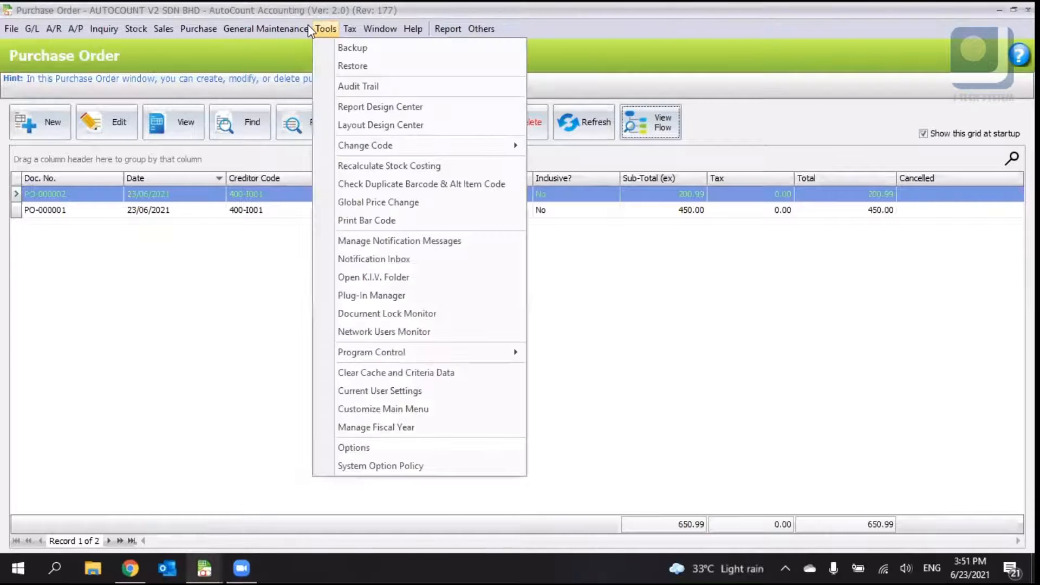
left_click(330, 27)
left_click(331, 26)
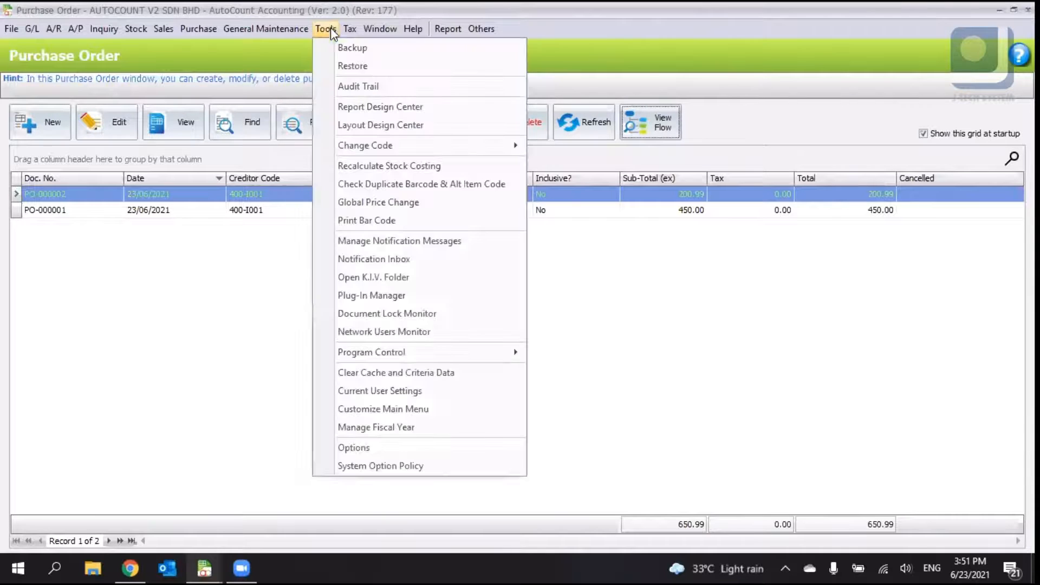
left_click(358, 452)
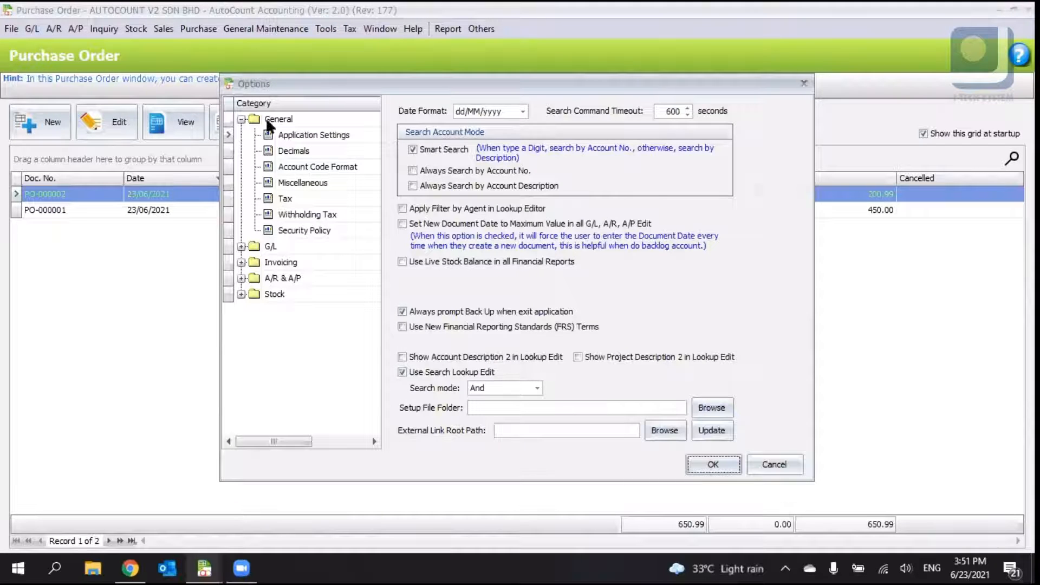
left_click(272, 134)
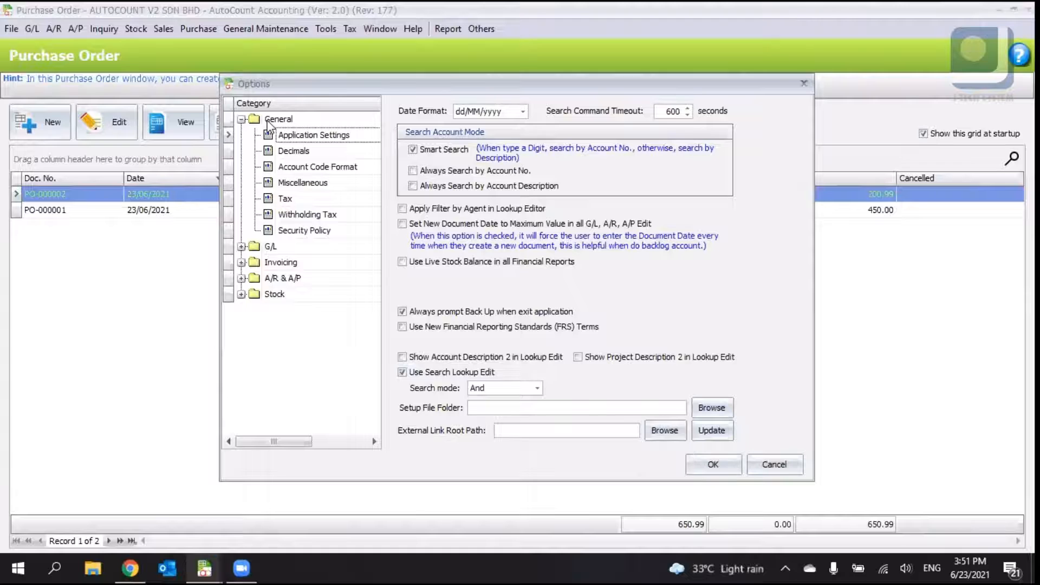
left_click(277, 263)
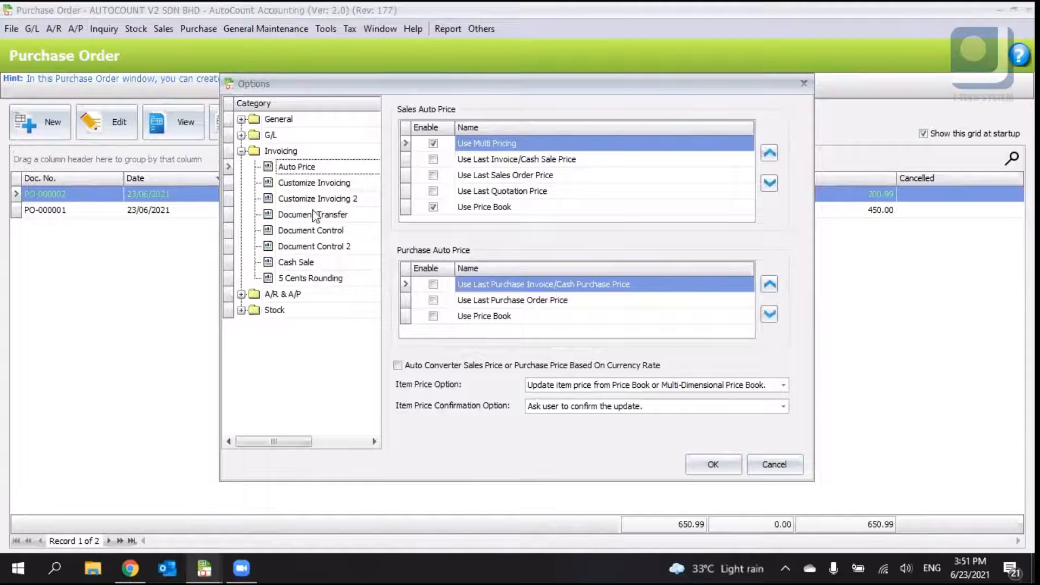
left_click(317, 279)
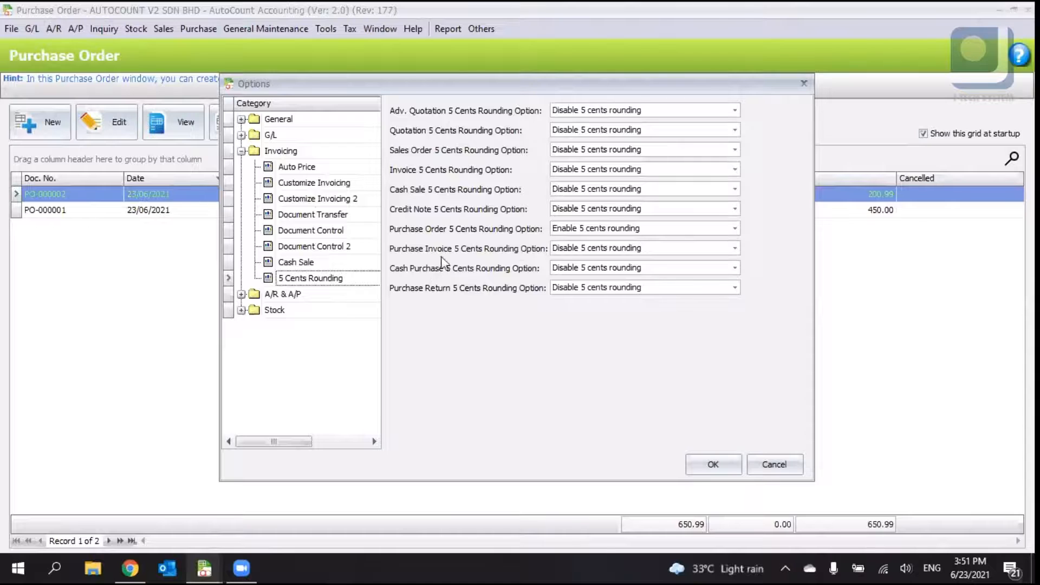
left_click(618, 111)
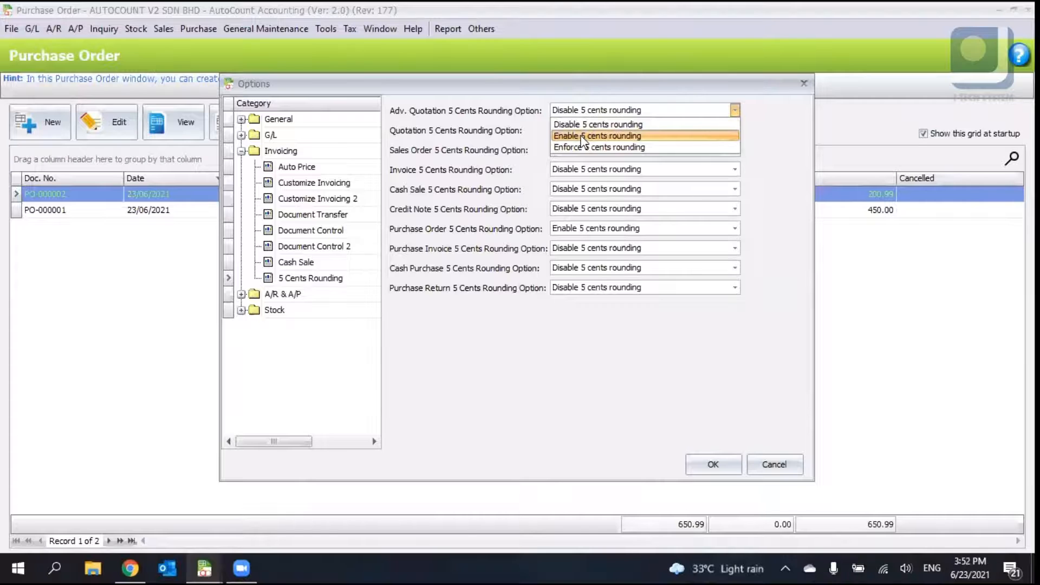
left_click(593, 113)
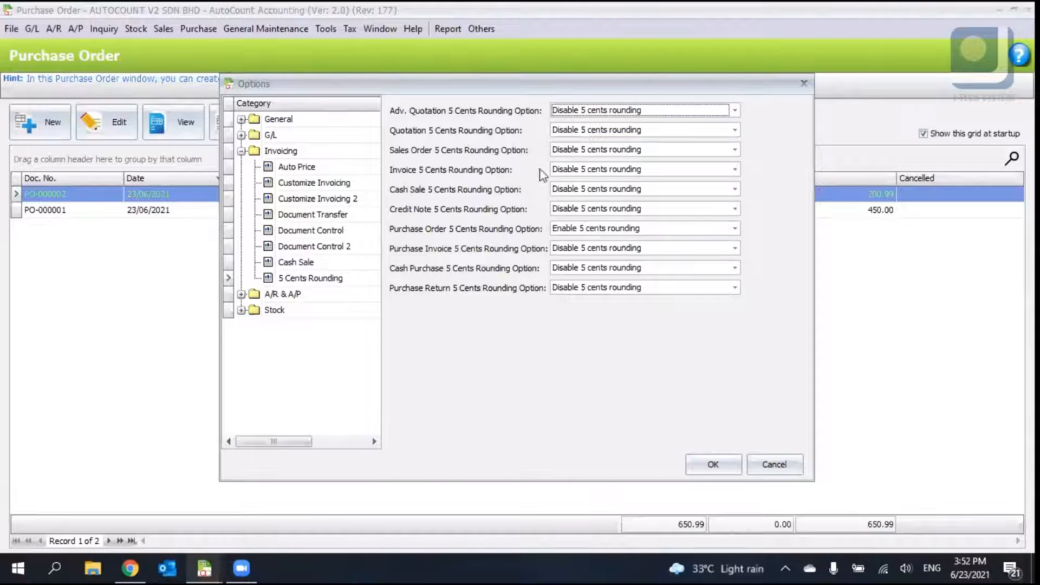
left_click(594, 112)
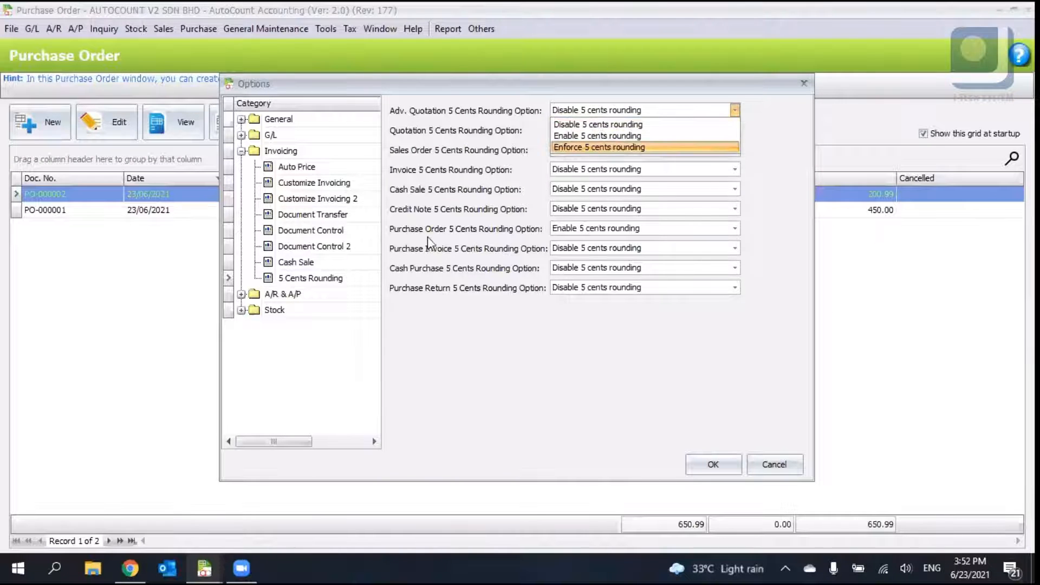
left_click(481, 218)
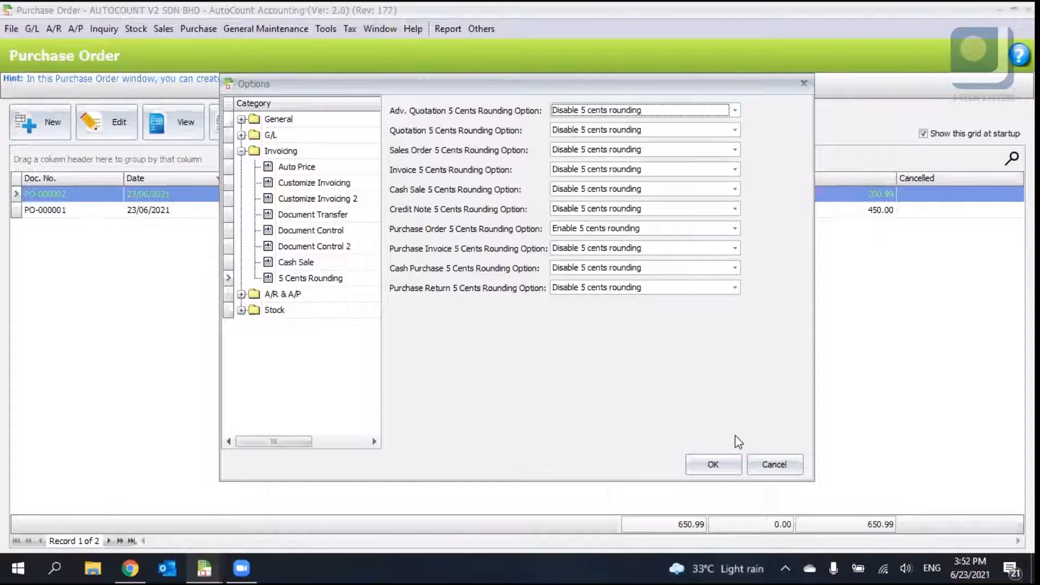
left_click(757, 461)
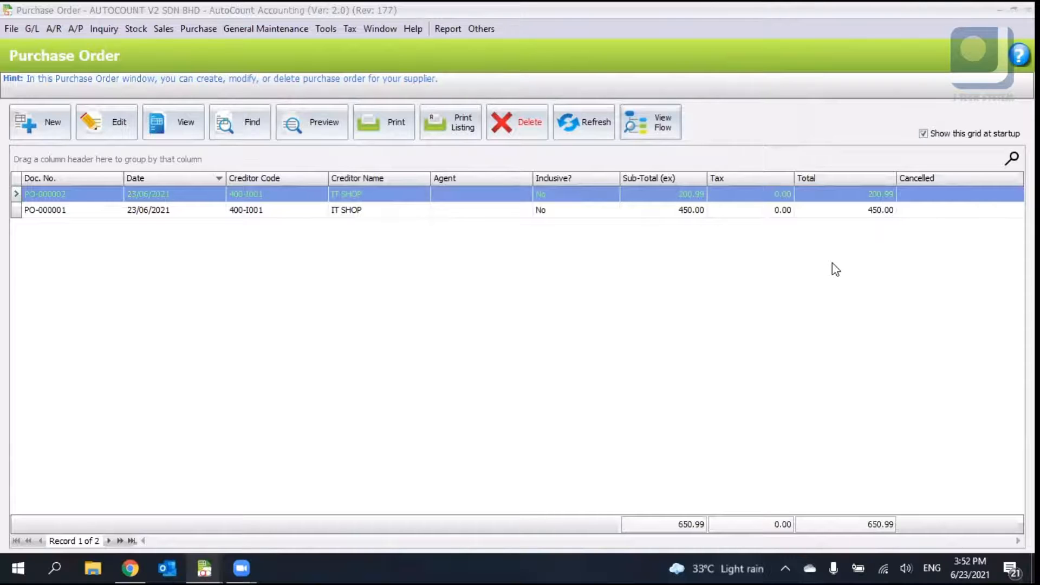
- Enable the Multi-Currency module in Program Control's Module Setting and confirm
left_click(325, 29)
mouse_move(444, 354)
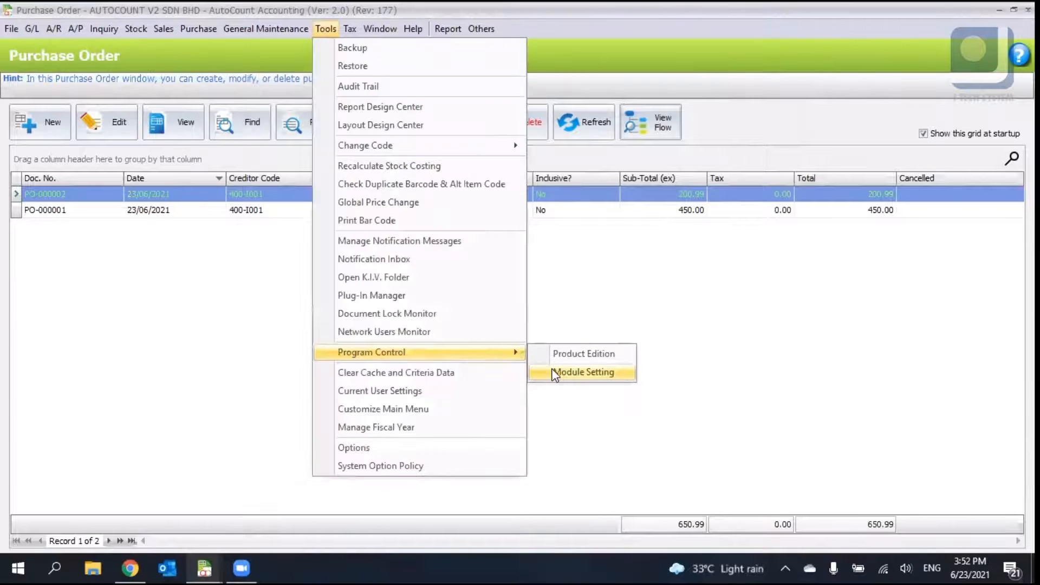
left_click(582, 373)
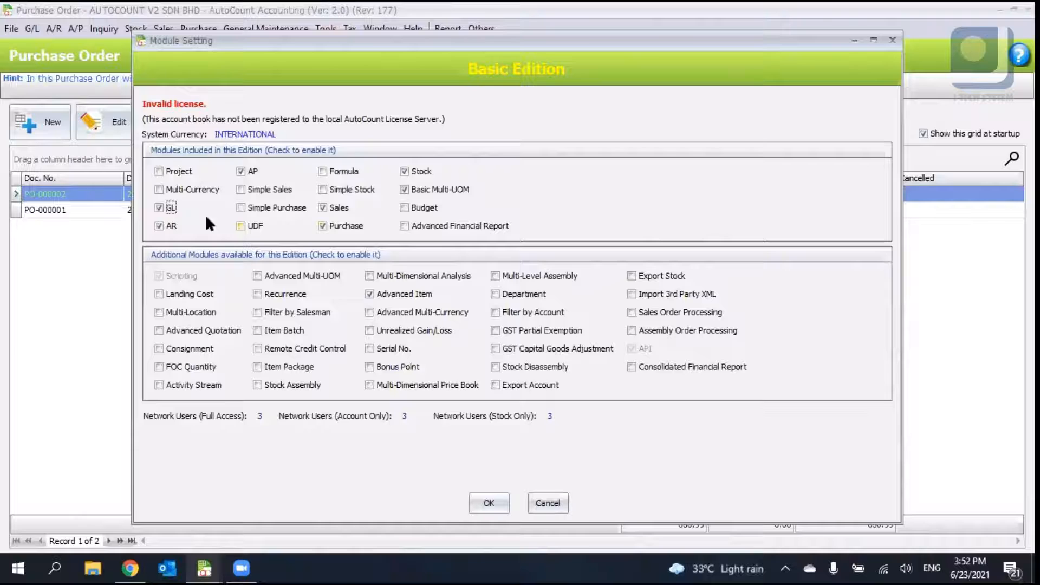
left_click(181, 196)
left_click(488, 504)
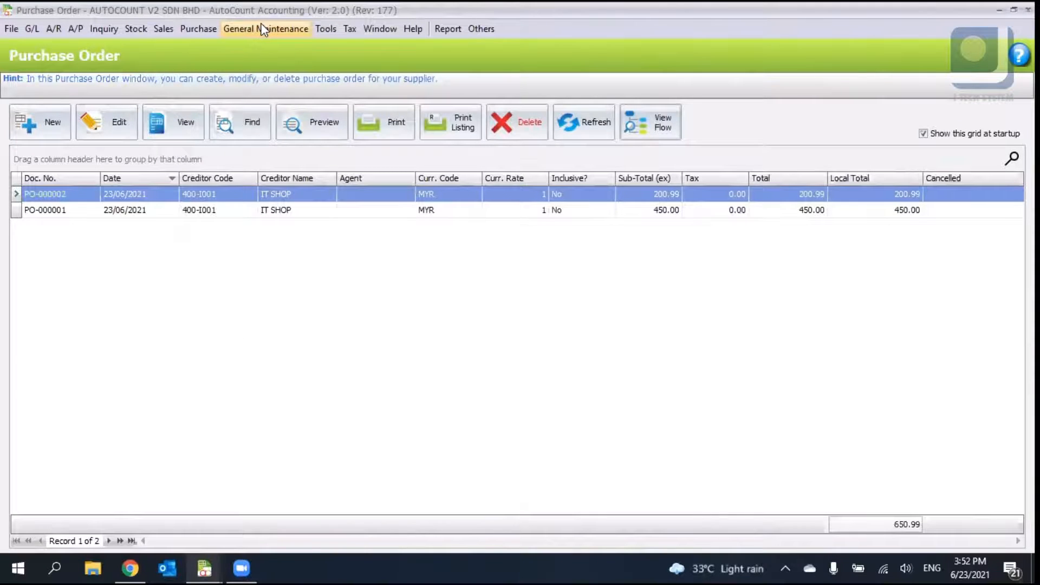
- Open Currency Maintenance and start a new currency record
left_click(262, 28)
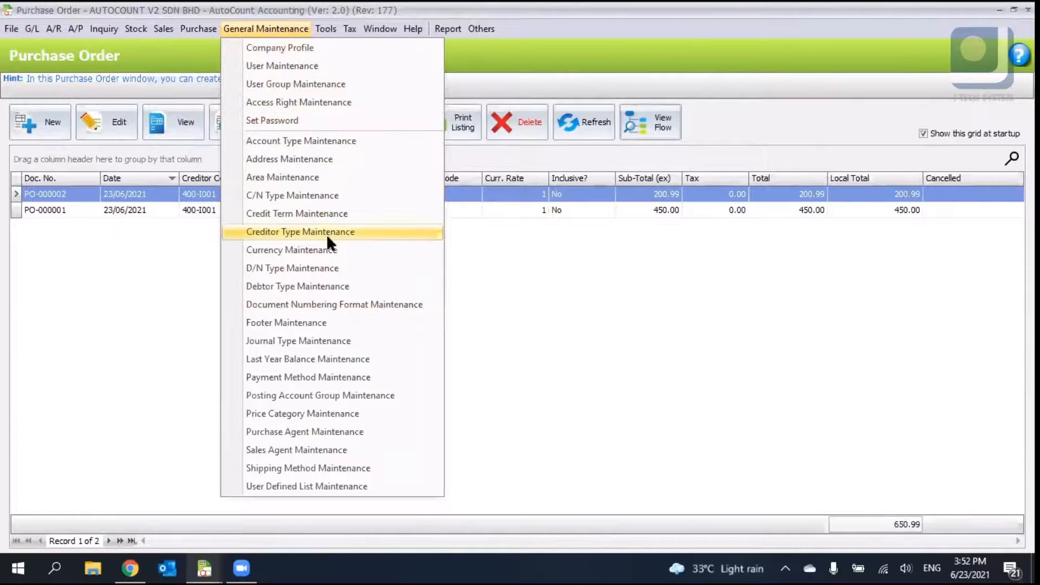
left_click(299, 252)
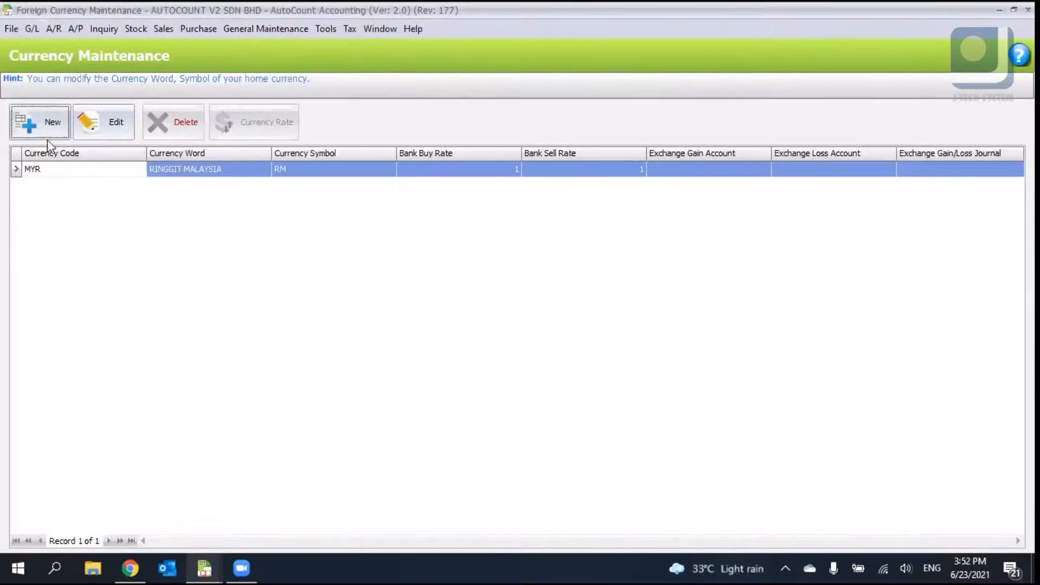
left_click(30, 130)
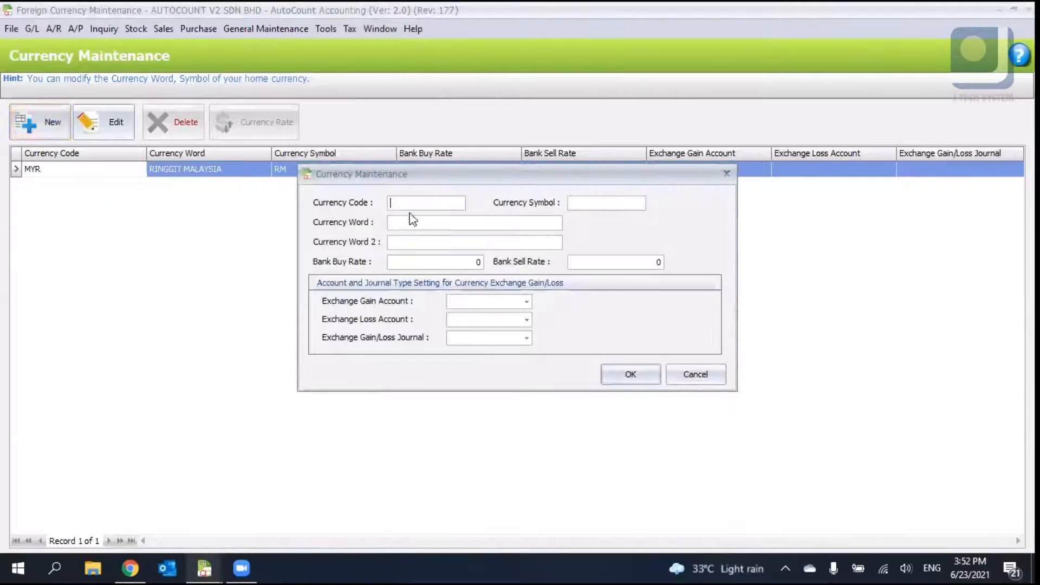
left_click(411, 222)
left_click(465, 307)
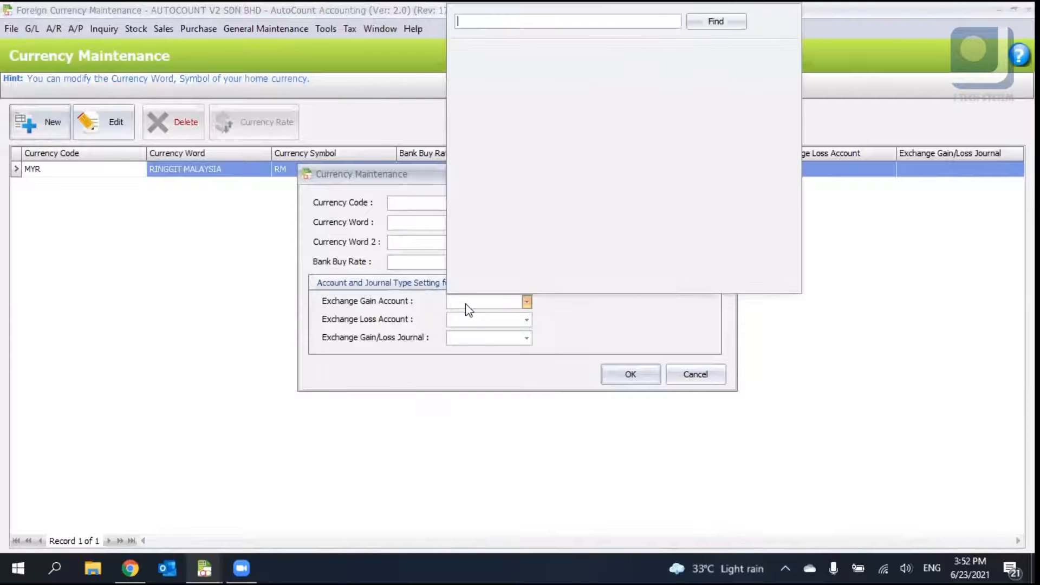
left_click(467, 305)
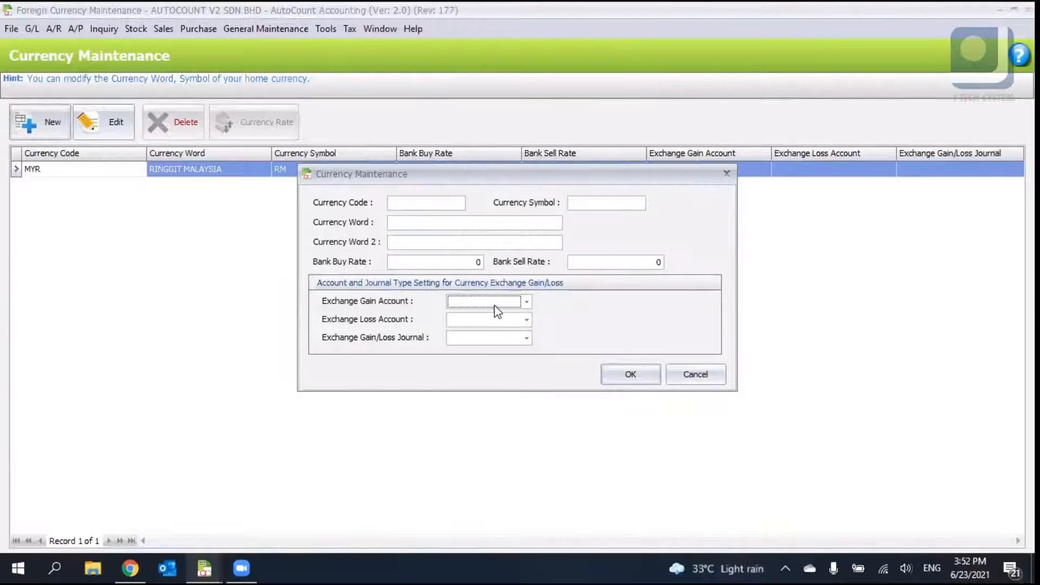
- Enter currency code USD, bank buy and sell rates of 4, and currency symbol $
left_click(425, 205)
type("USD")
left_click(456, 258)
type("4")
left_click(581, 265)
type("4")
key("Tab")
left_click(578, 203)
type("$")
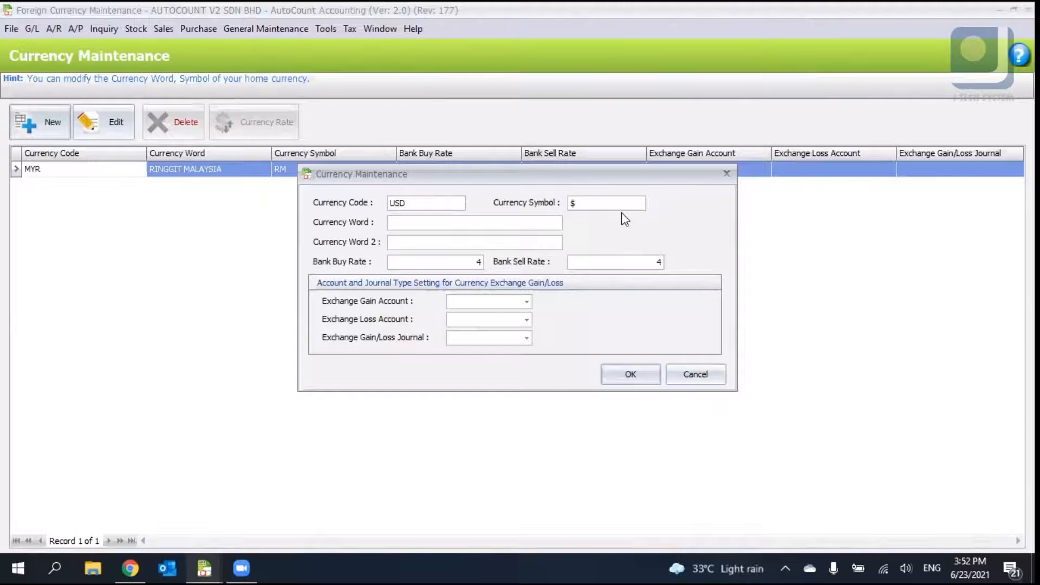
- Set the exchange gain account to 530-0000, loss account to 908-0000, gain/loss journal to BANK, and save the currency
left_click(519, 302)
scroll(596, 233, "down", 5)
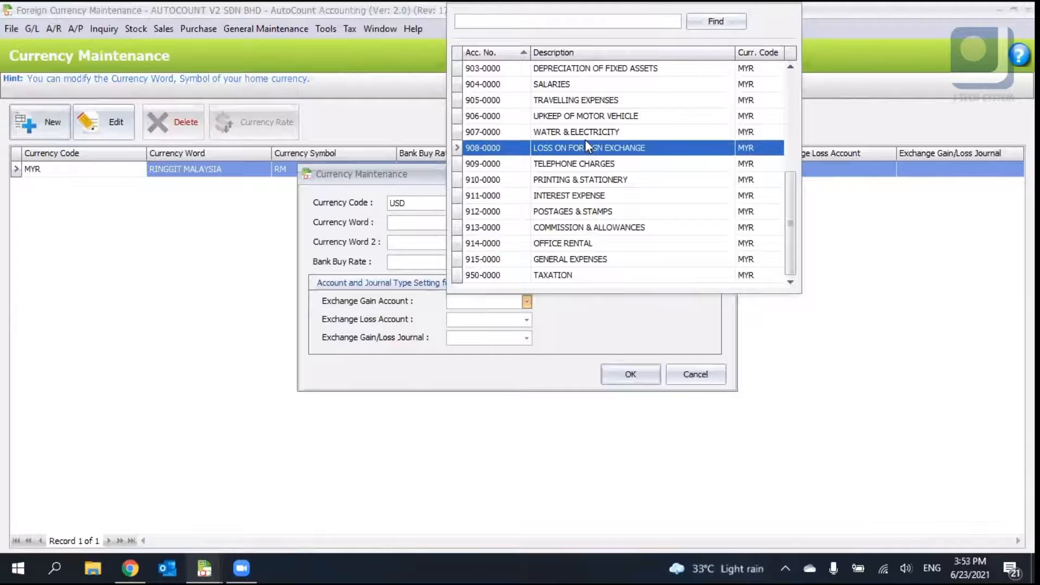
scroll(585, 139, "up", 3)
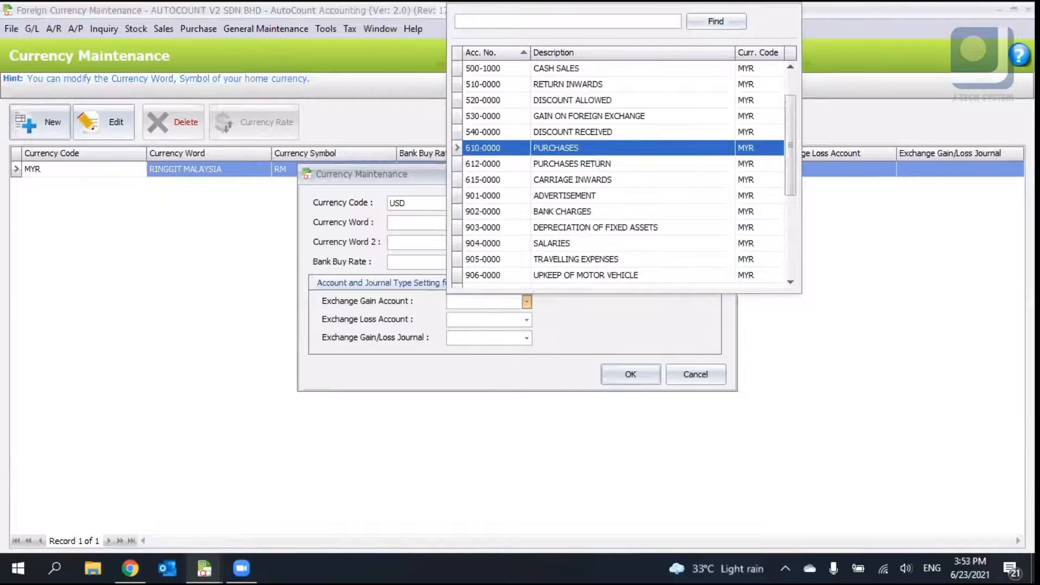
type("gain")
left_click(547, 68)
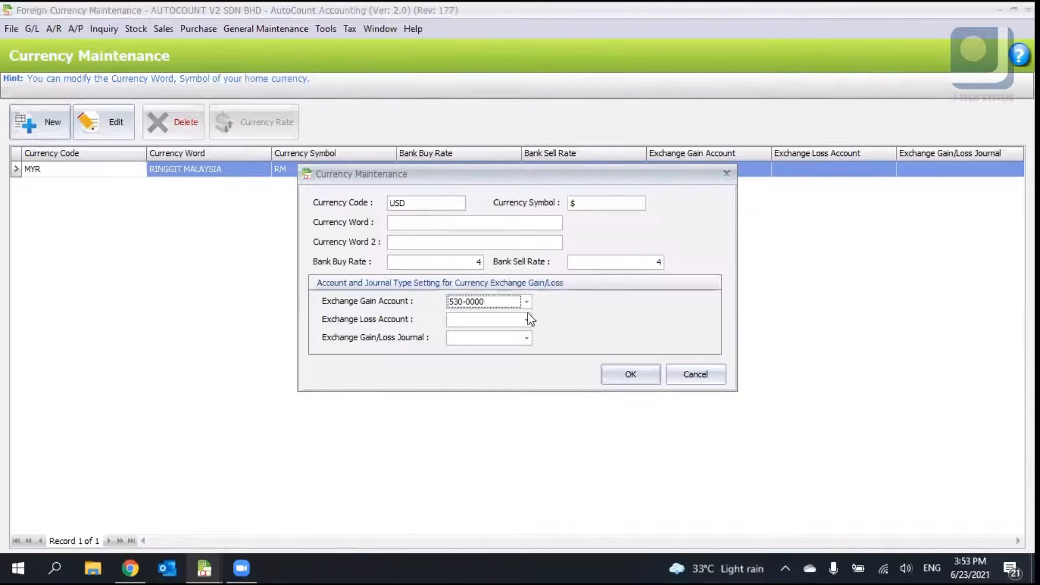
left_click(526, 319)
type("lose")
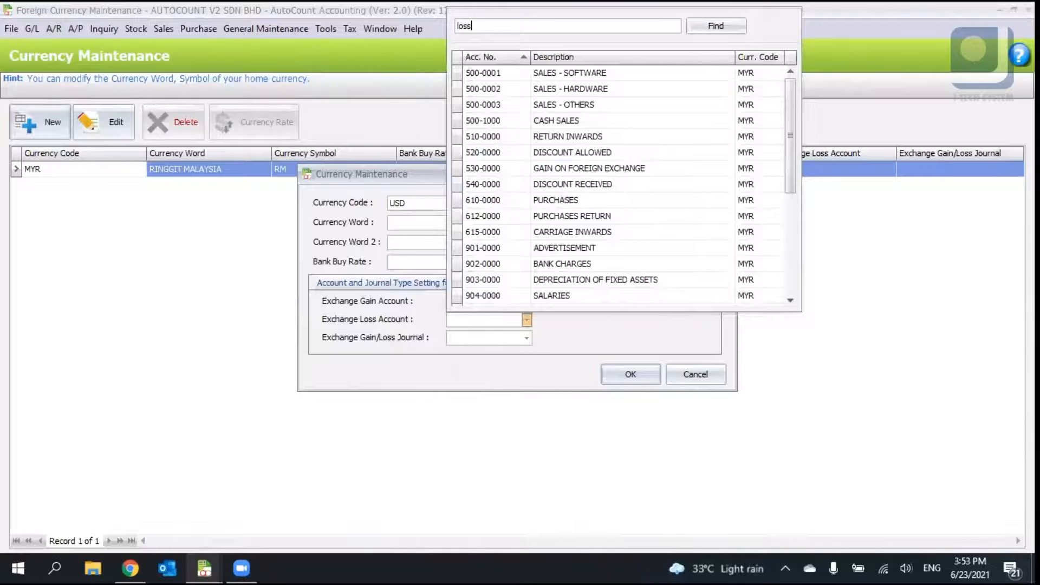
left_click(573, 73)
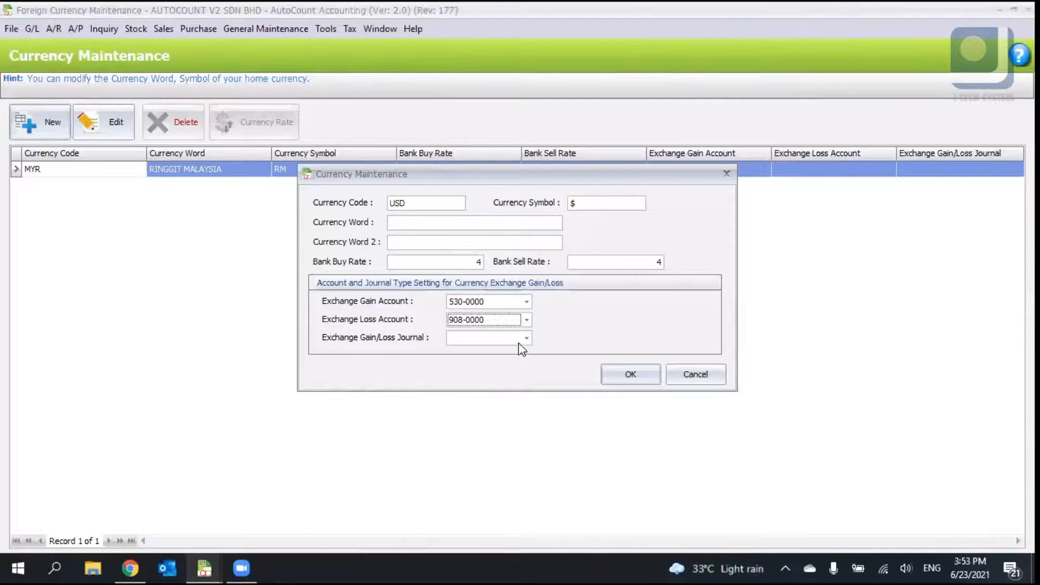
left_click(526, 338)
left_click(542, 89)
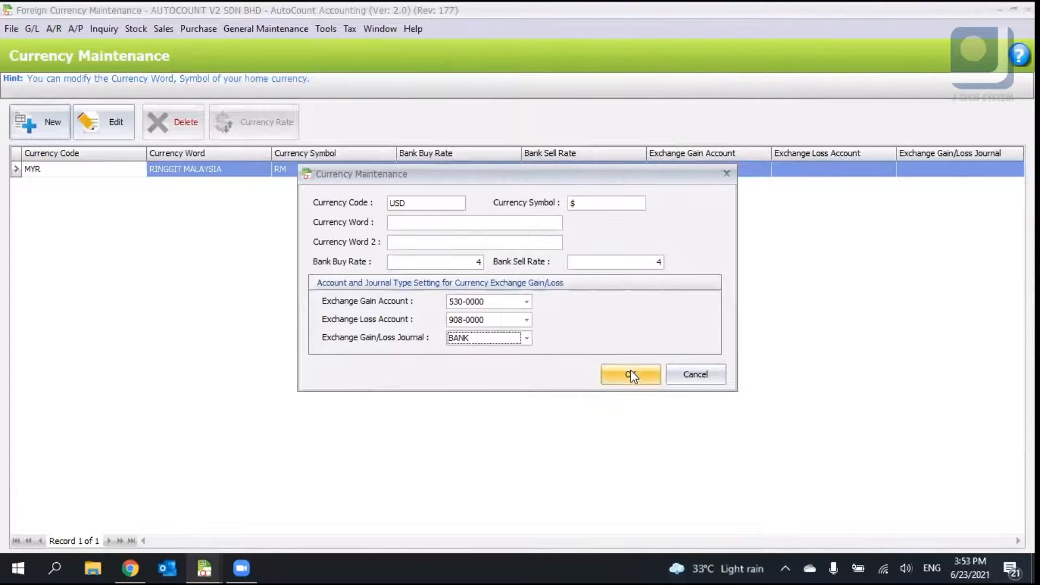
left_click(630, 374)
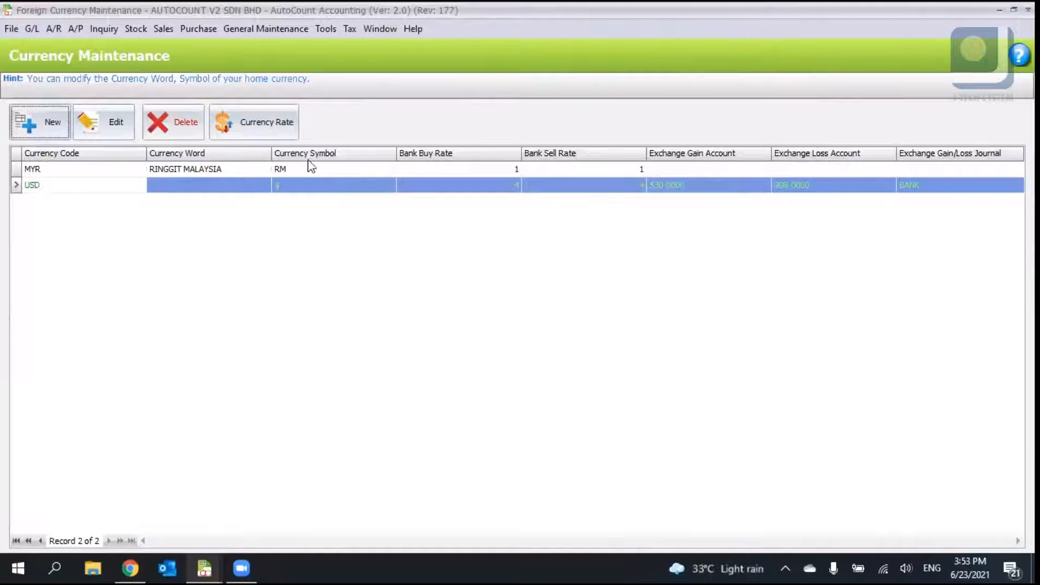
- Create a new creditor named USD Supplier with currency USD and save it
left_click(76, 27)
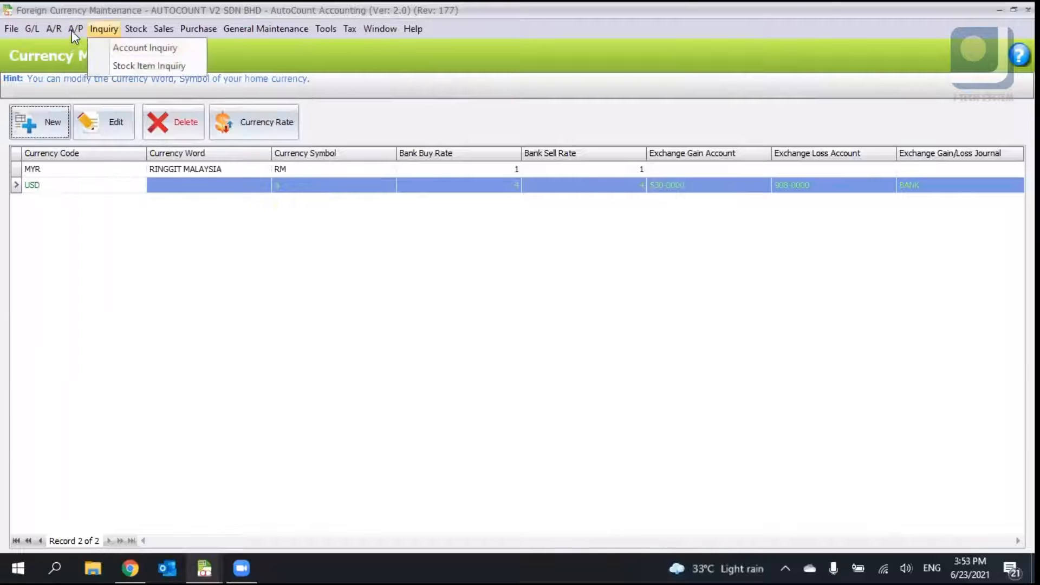
left_click(89, 38)
left_click(76, 29)
left_click(147, 123)
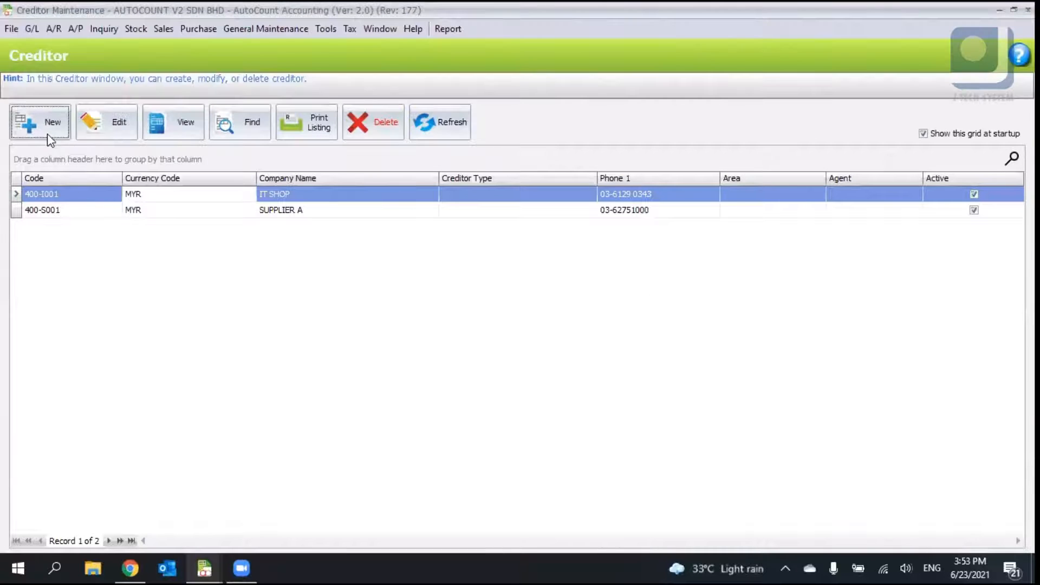
left_click(47, 129)
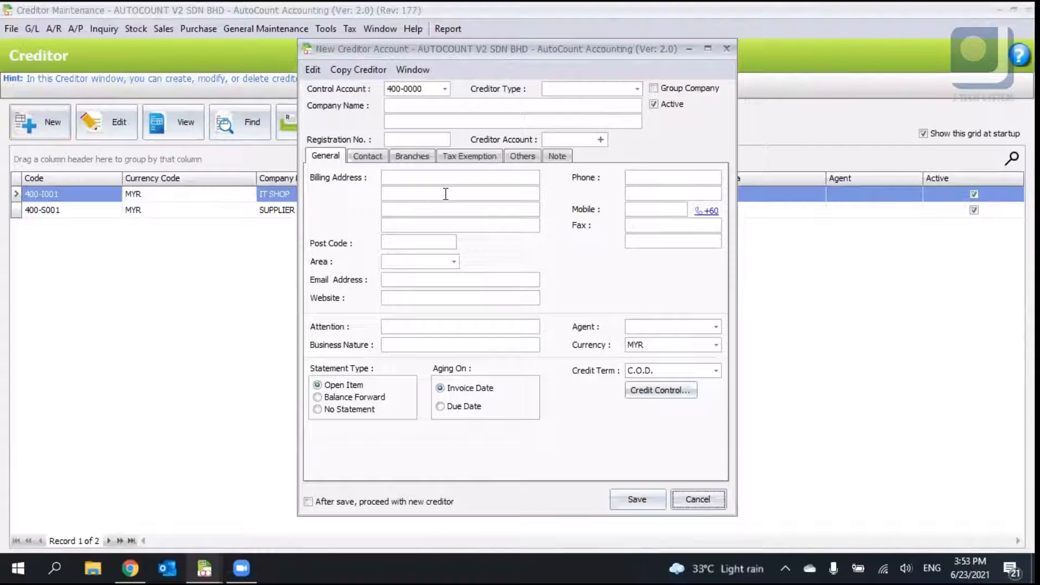
left_click(455, 105)
type("USD Cupplier")
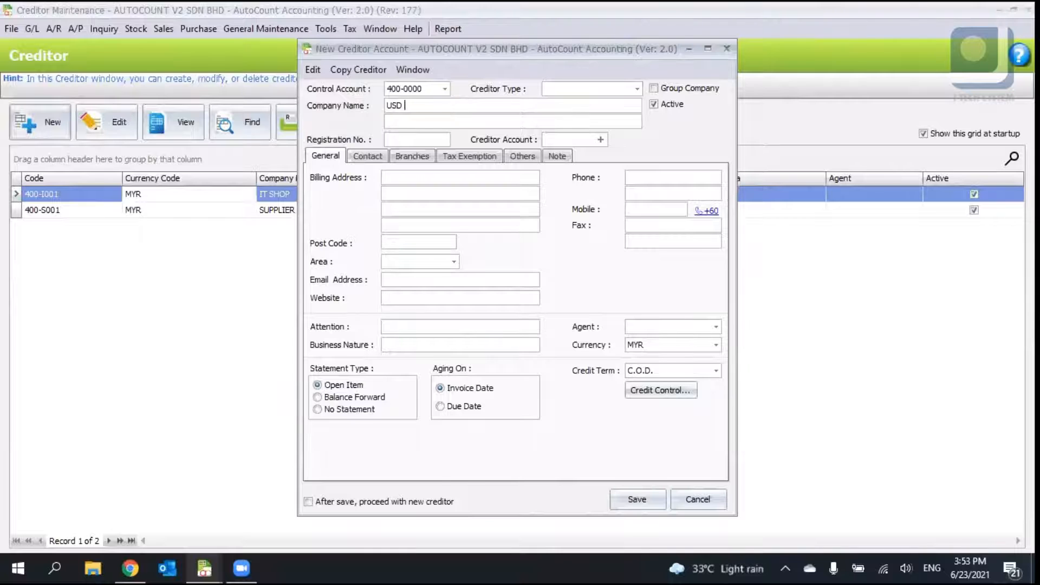
key("Tab")
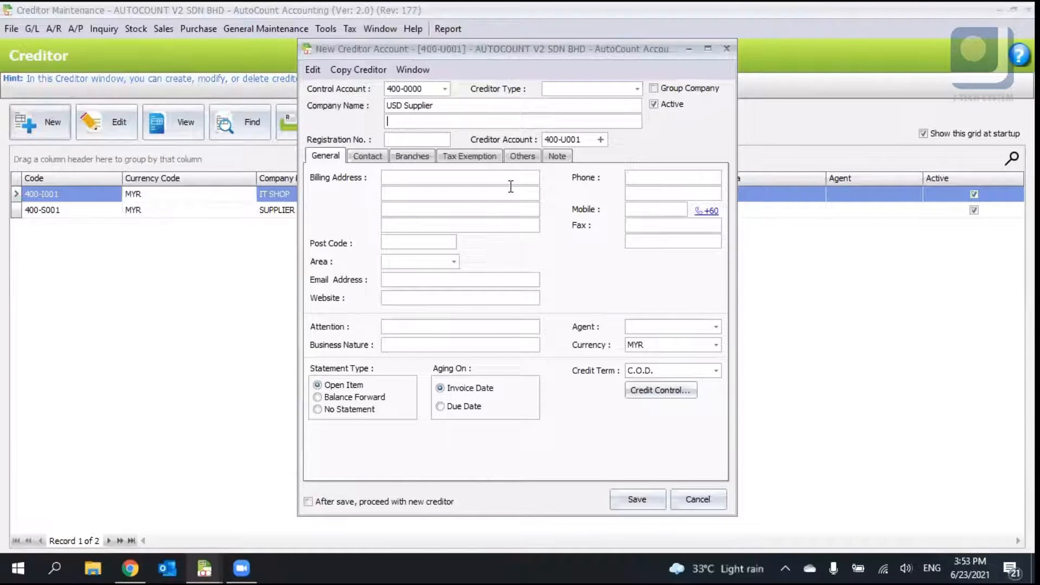
left_click(660, 347)
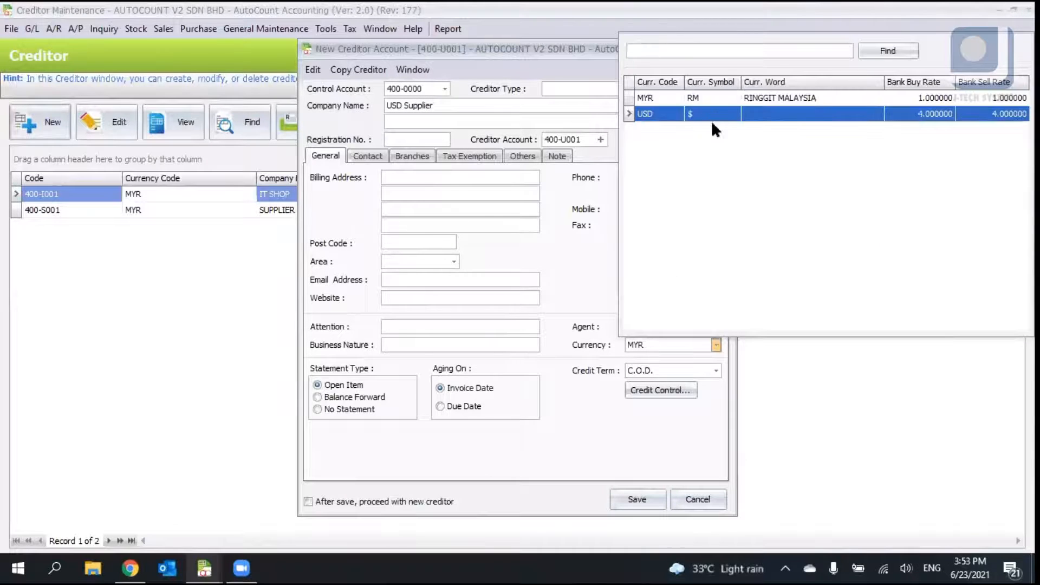
left_click(711, 120)
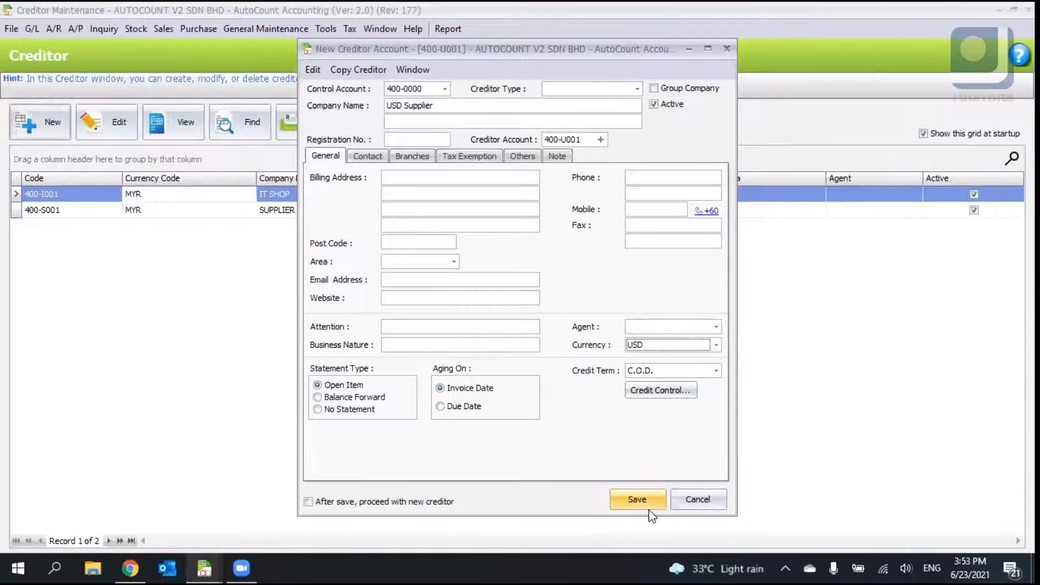
left_click(637, 499)
- Open Purchase Invoice and start a new purchase invoice
left_click(163, 29)
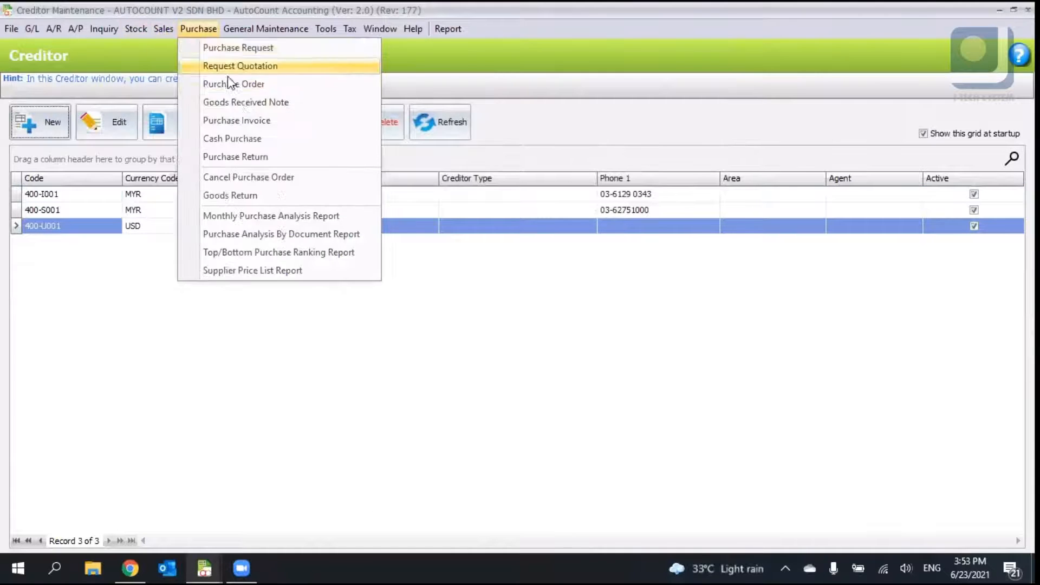
left_click(248, 120)
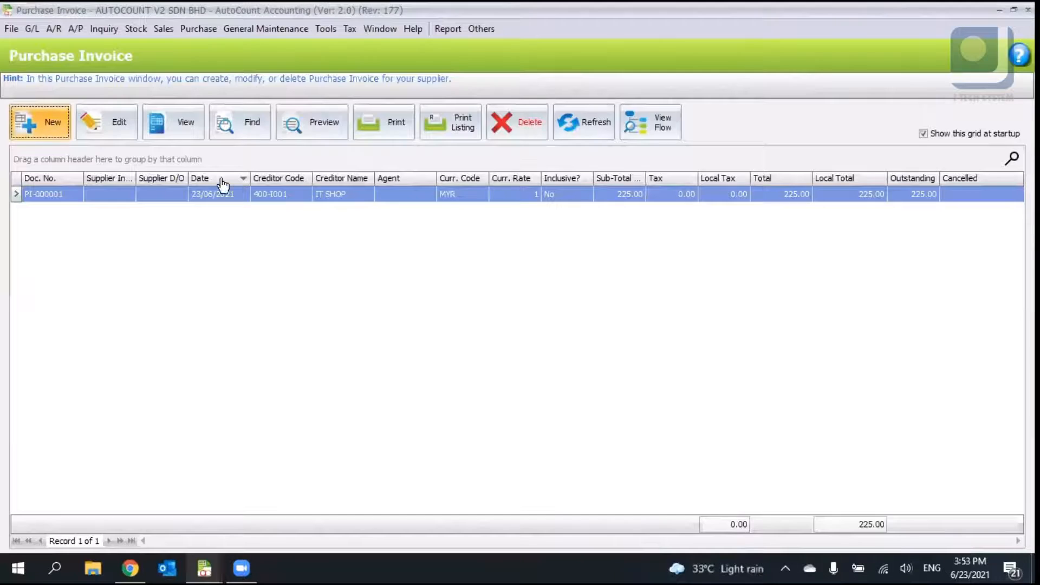
left_click(40, 130)
left_click(284, 128)
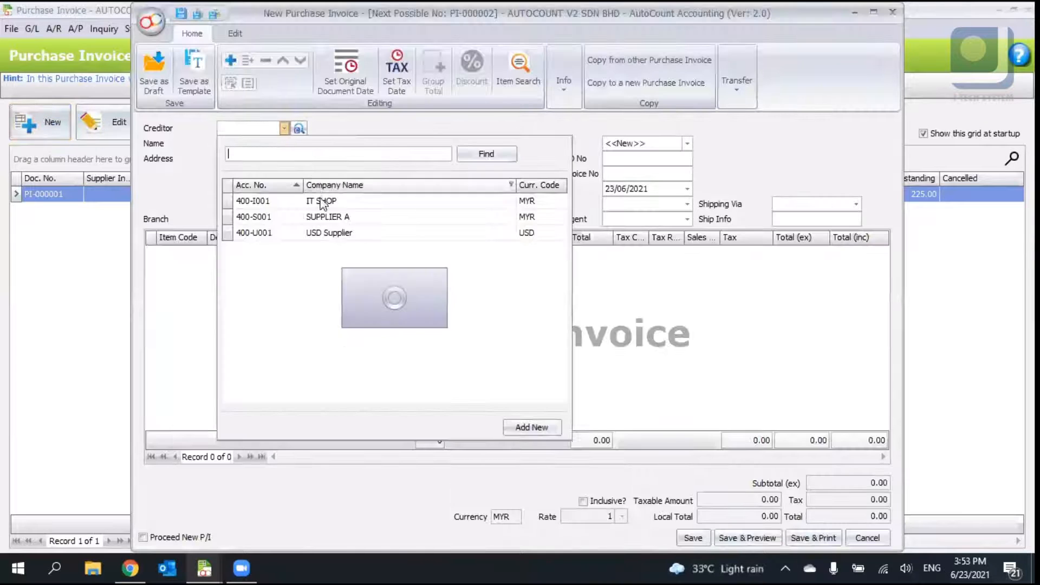
- Select USD Supplier as the invoice's creditor and inspect its currency and exchange rate
left_click(336, 233)
right_click(576, 295)
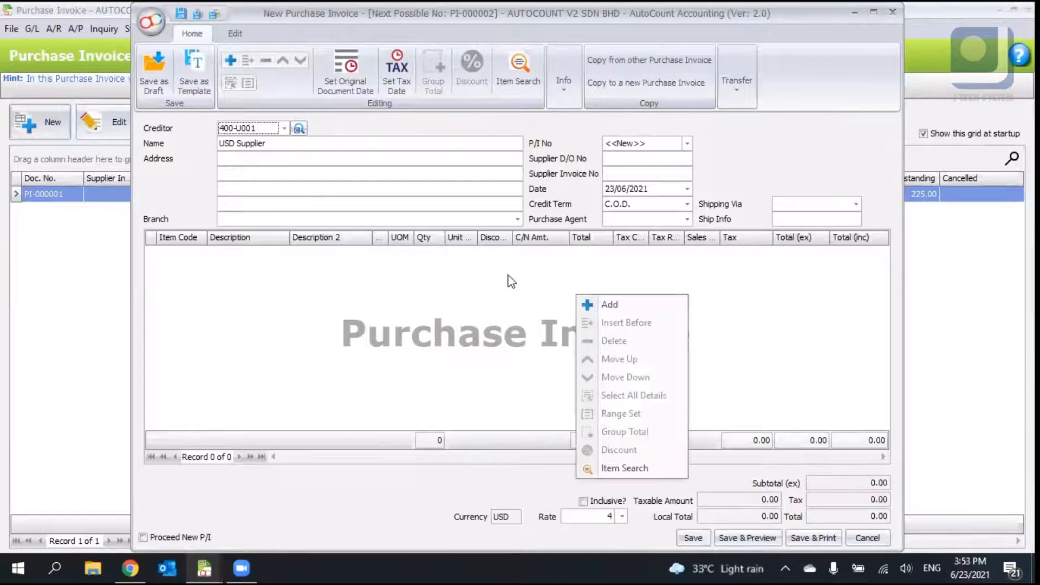
left_click(508, 275)
double_click(503, 517)
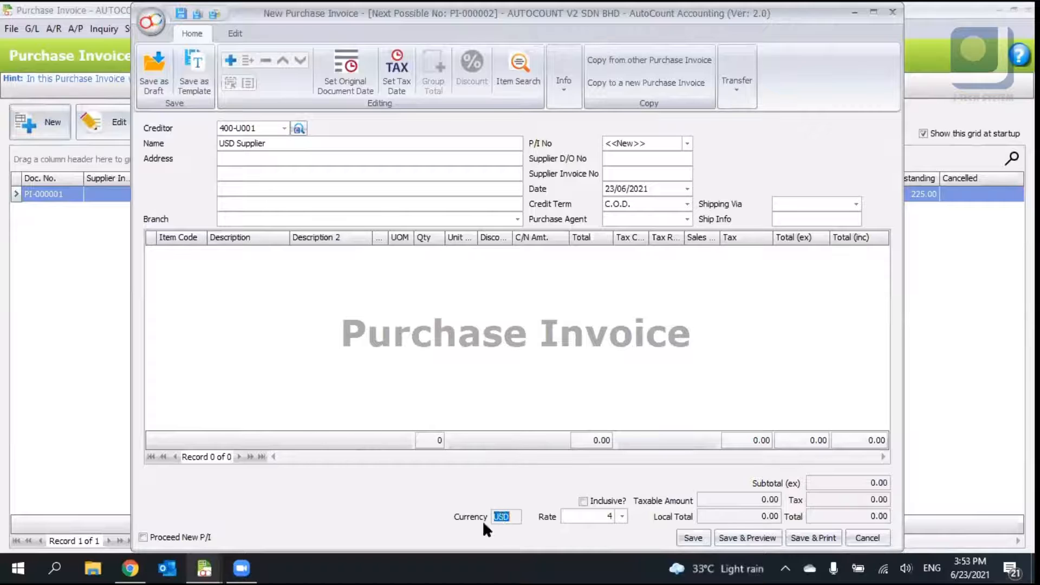
left_click(604, 516)
- Switch the creditor to IT SHOP and back to USD Supplier to compare currency and rate
left_click(287, 128)
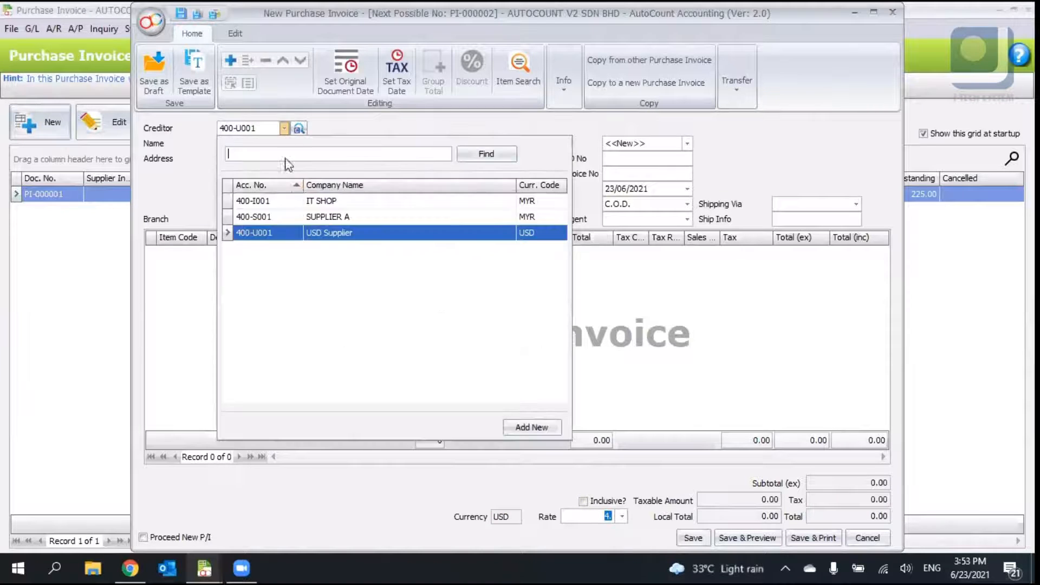
left_click(303, 197)
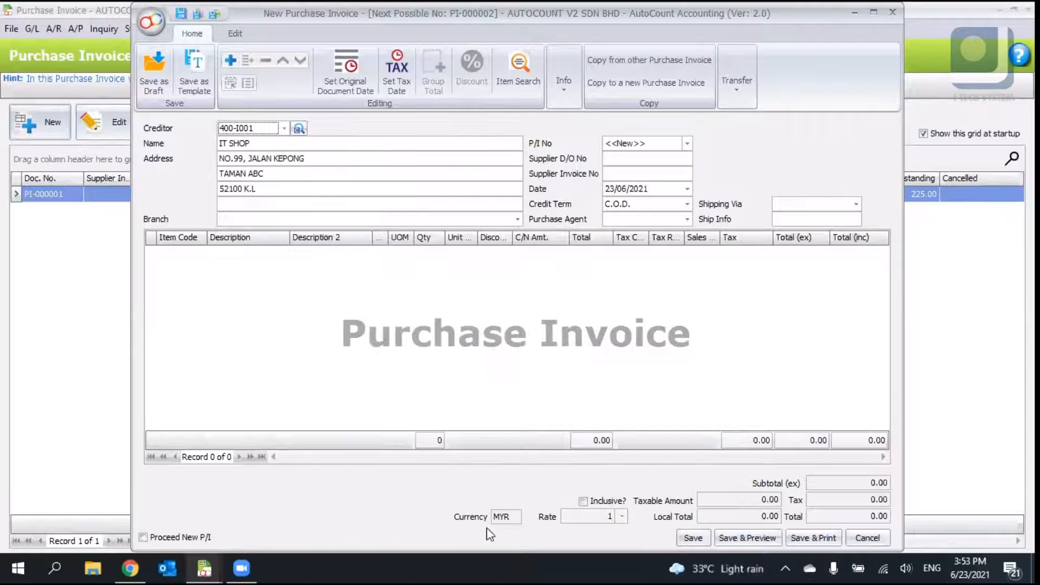
left_click(284, 127)
left_click(253, 233)
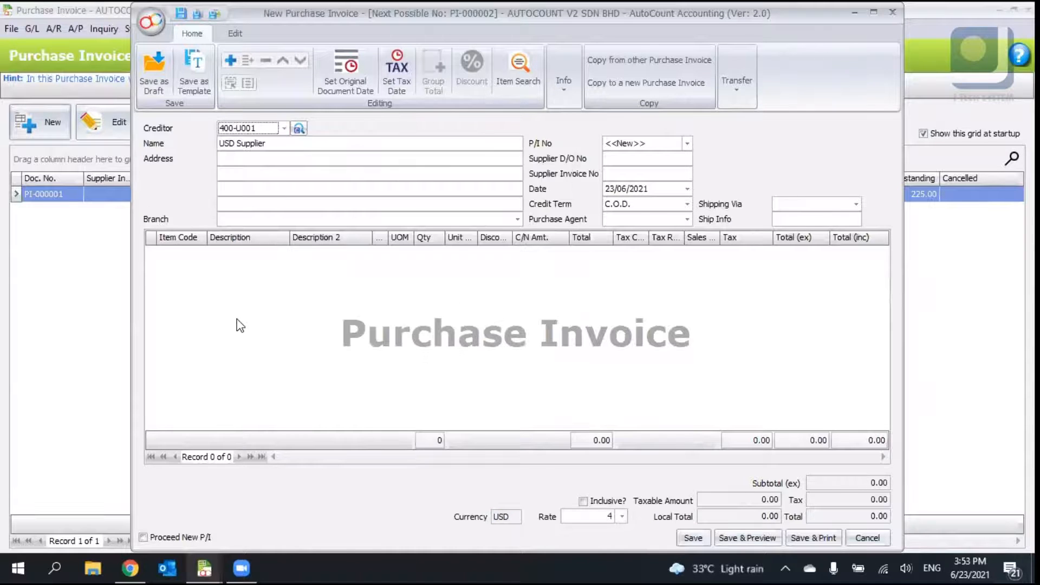
- Add item 00004 MOUSE as the first invoice line
left_click(198, 253)
left_click(201, 253)
left_click(228, 373)
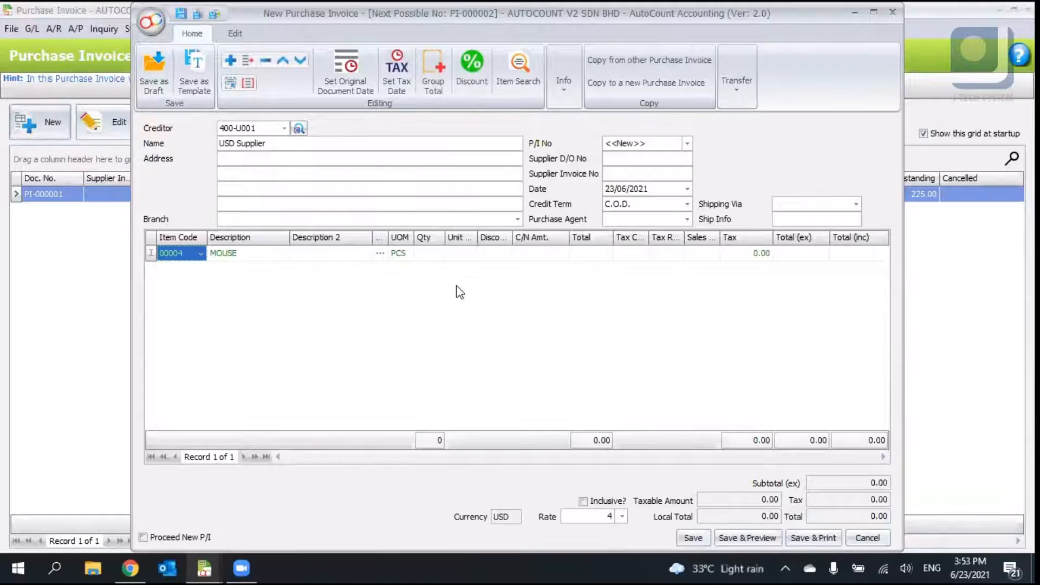
- Enter quantity 10 and unit price 15 for the MOUSE line
left_click(461, 253)
type("123")
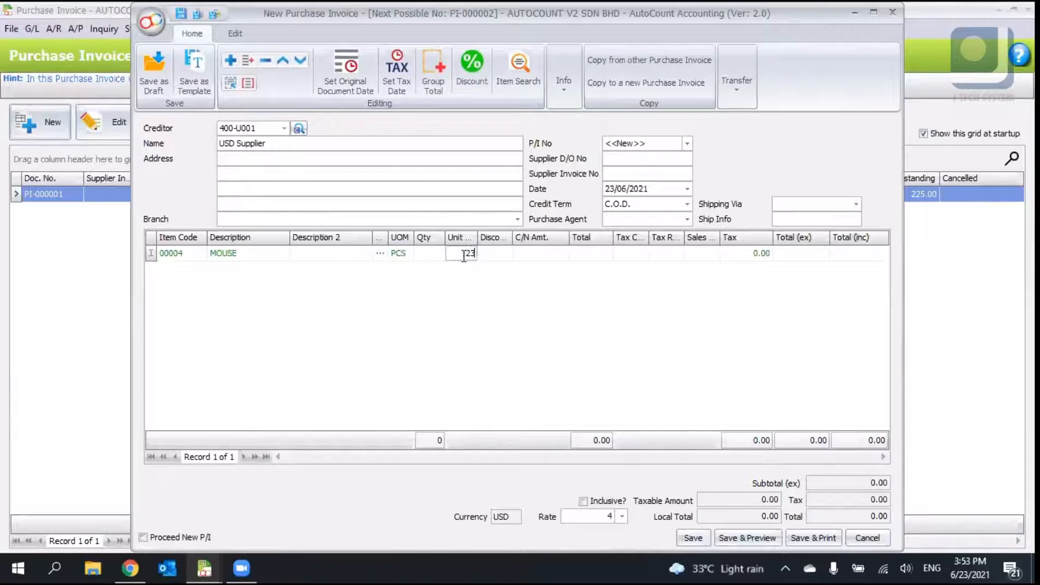
left_click(441, 255)
type("1")
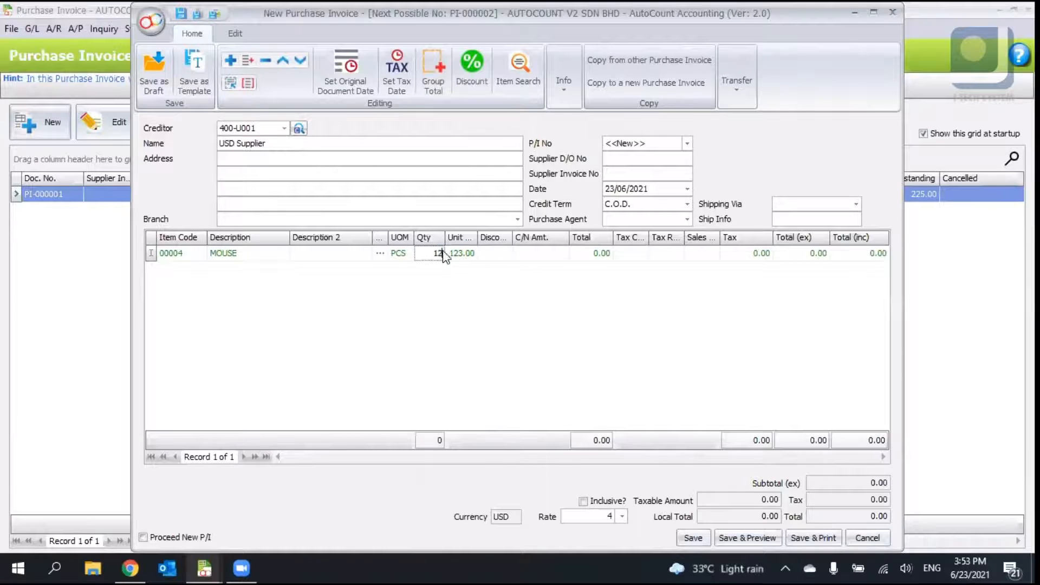
type("0")
left_click(472, 256)
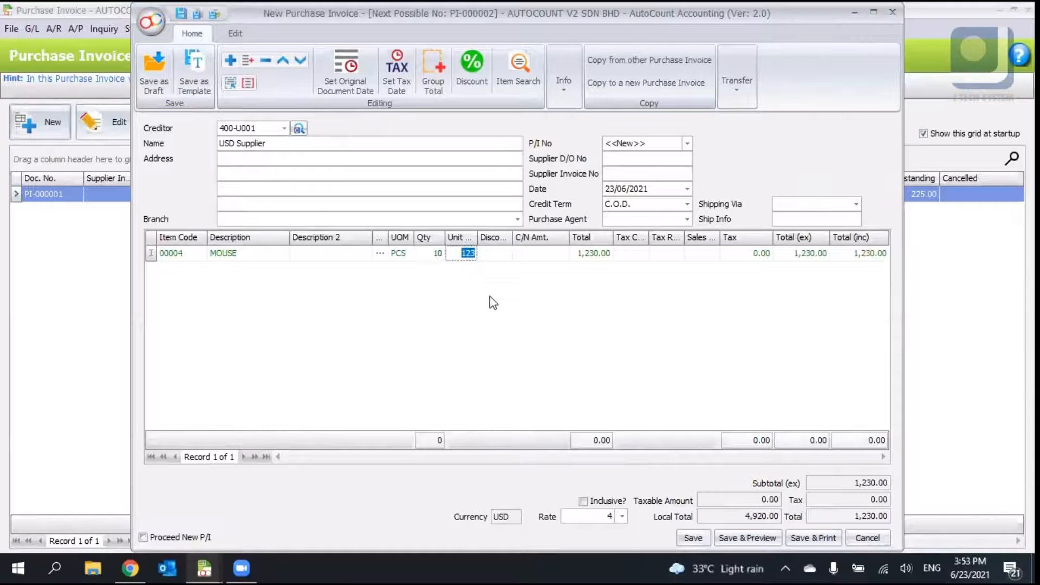
type("15")
key("Return")
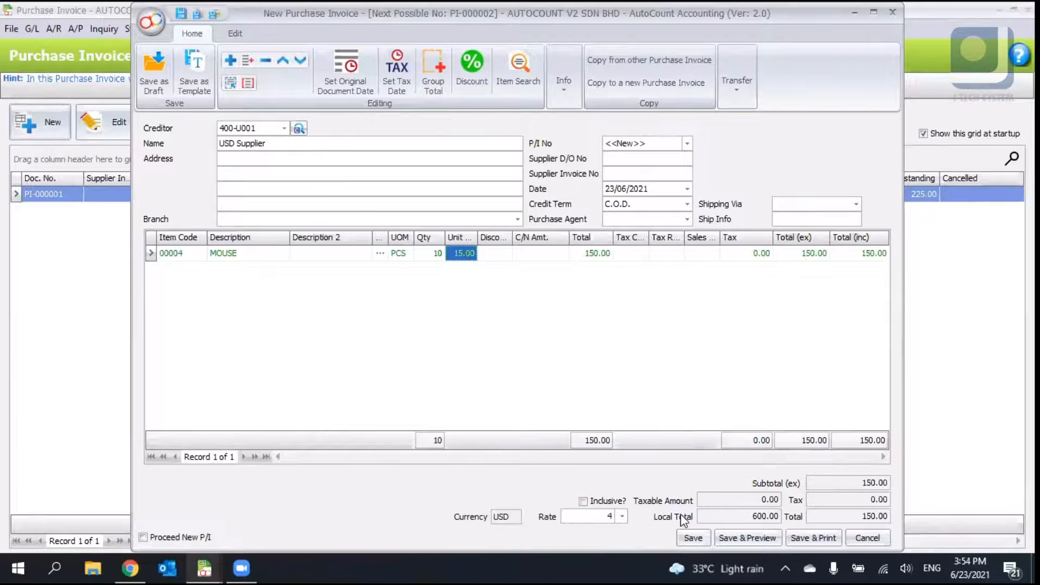
- Cancel the invoice without saving changes and close the Purchase Invoice window
left_click(767, 516)
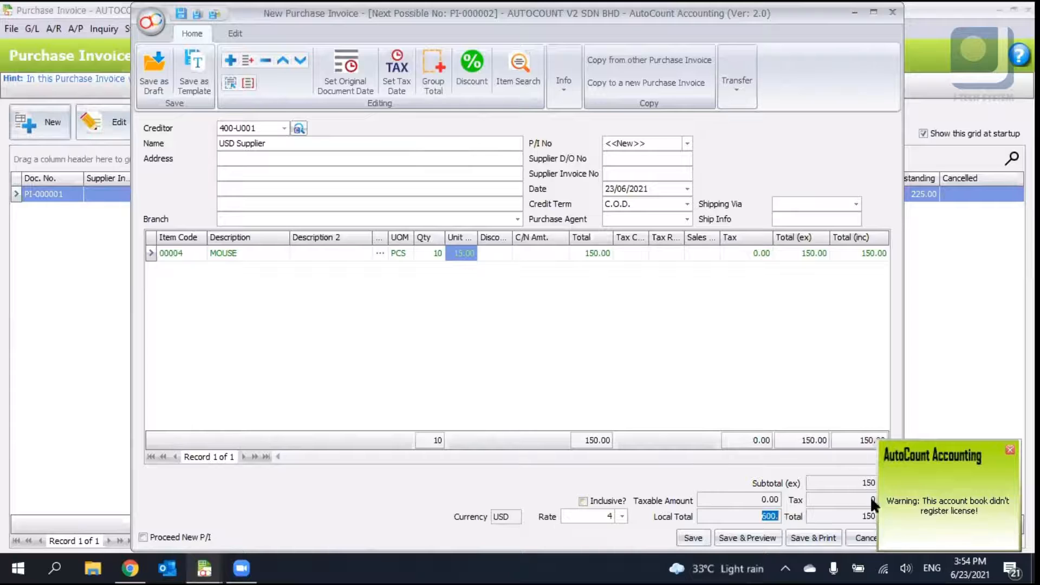
left_click(866, 538)
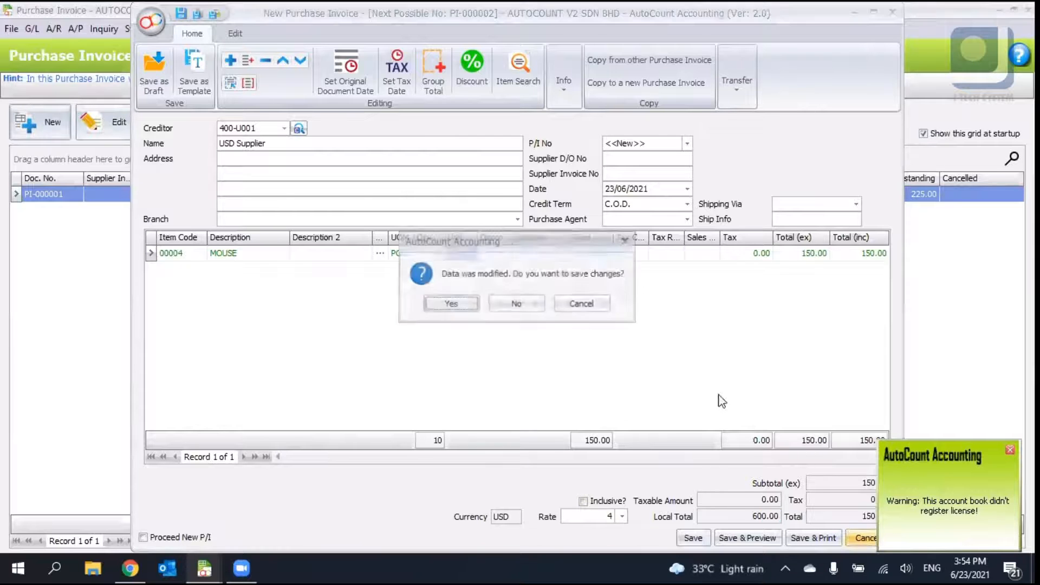
left_click(516, 305)
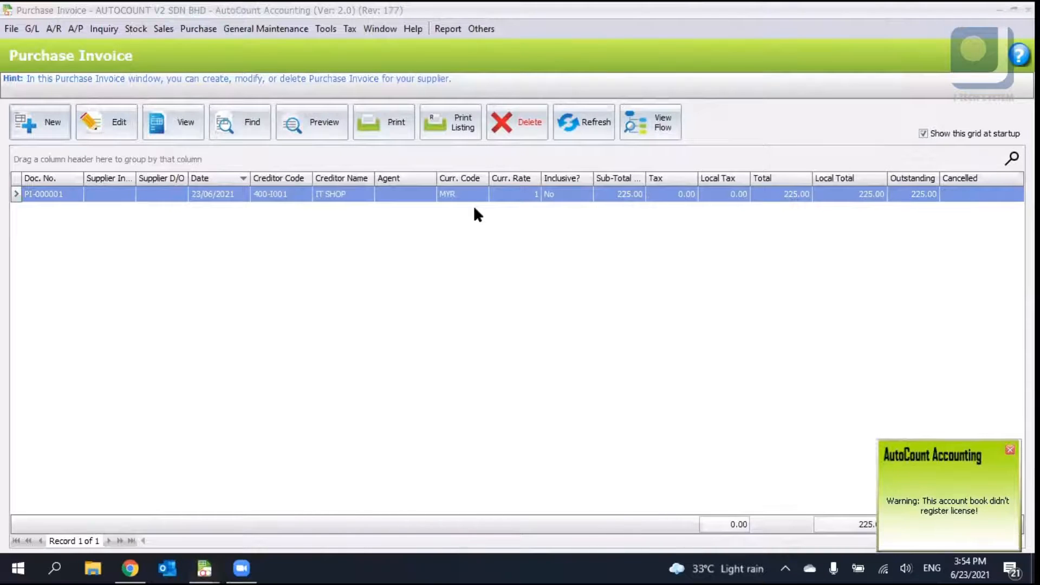
key("Escape")
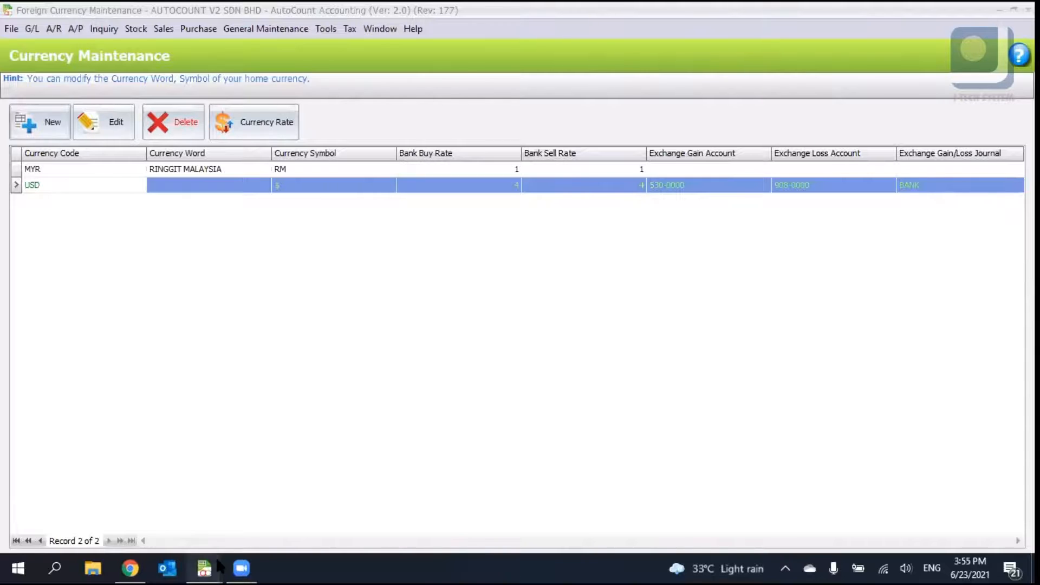
- Close the Foreign Currency Maintenance and Purchase Order windows to return to the main dashboard
mouse_move(215, 558)
middle_click(620, 533)
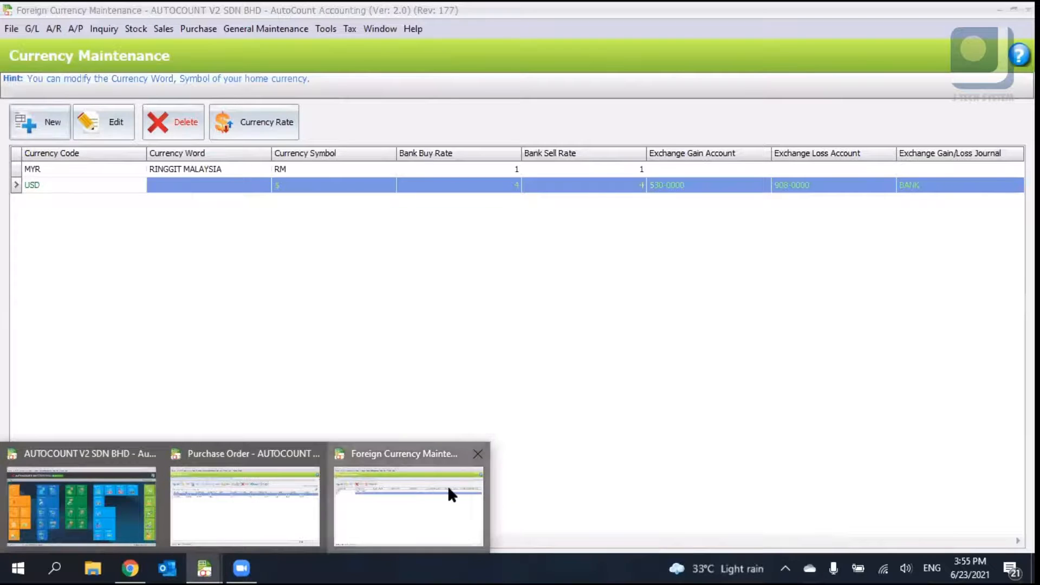
middle_click(447, 494)
middle_click(334, 494)
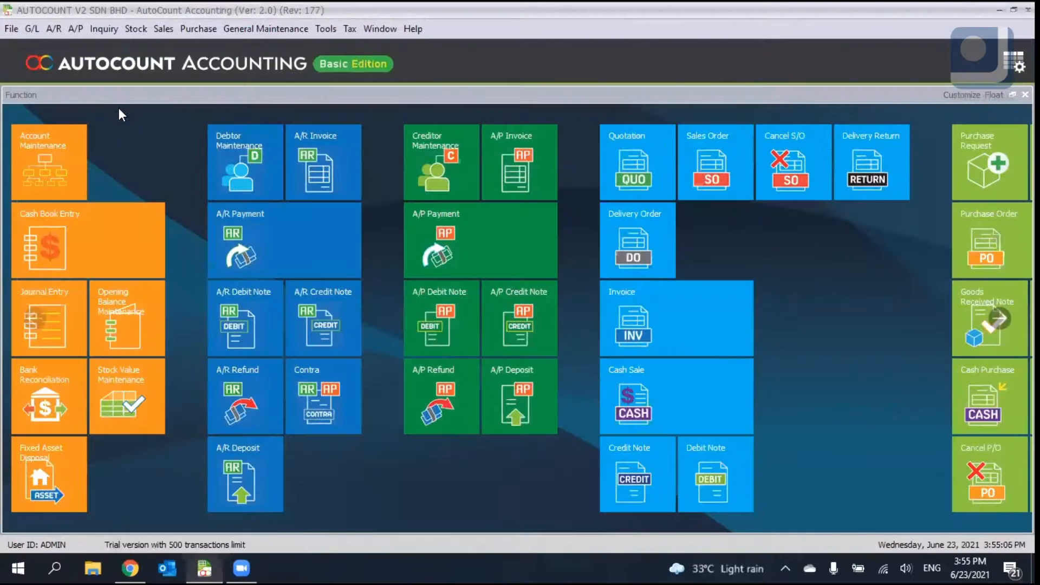
- Open the Stock Take list from the stock functions
left_click(135, 29)
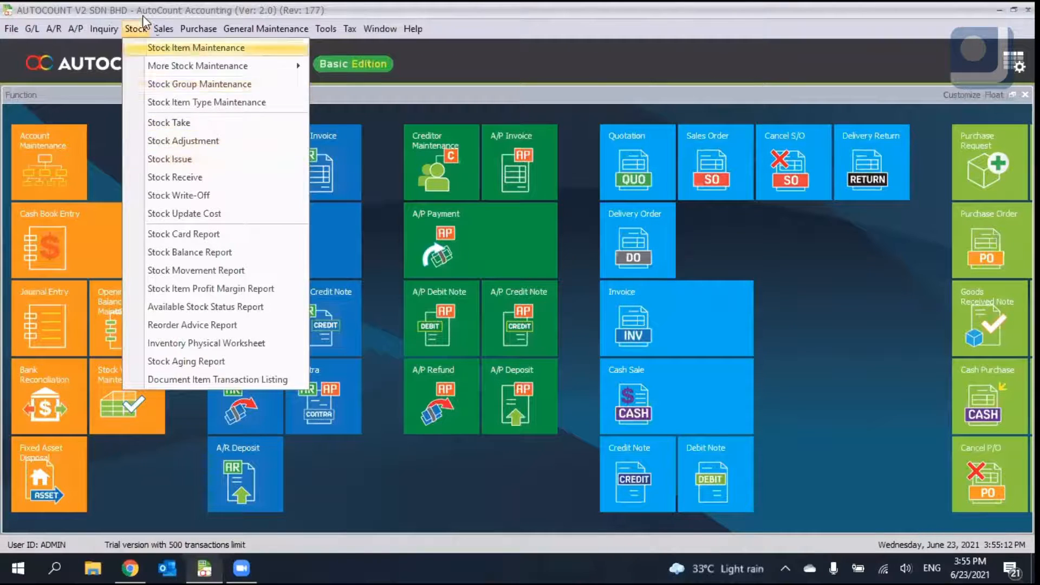
key("Right")
left_click(149, 48)
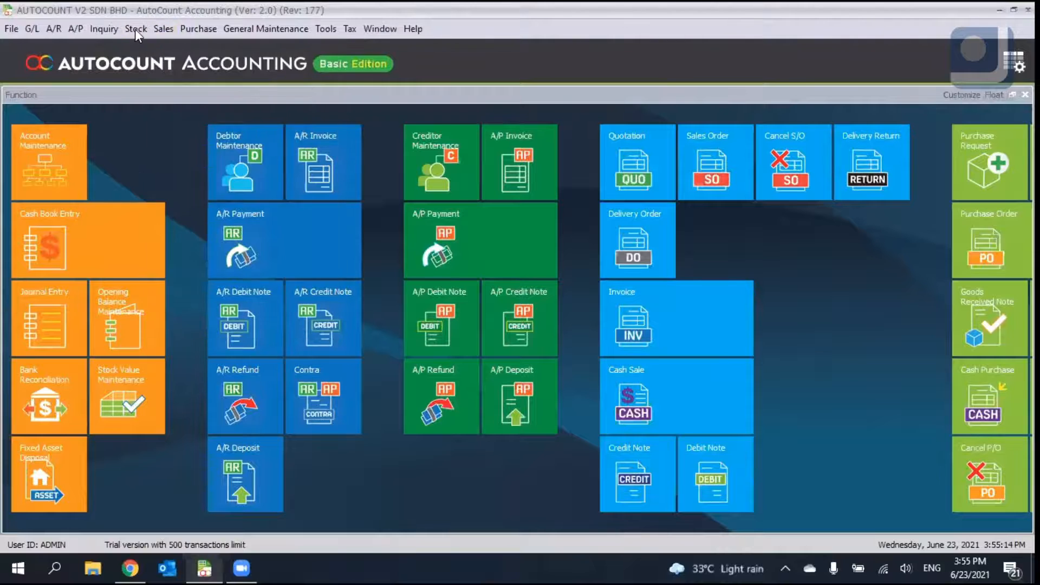
left_click(135, 28)
left_click(132, 26)
left_click(132, 26)
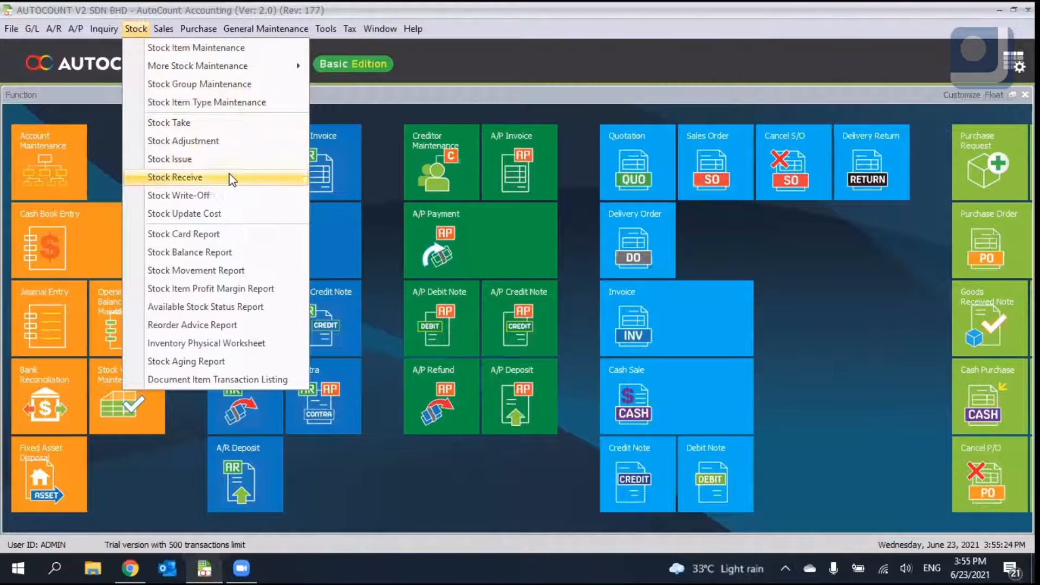
left_click(233, 125)
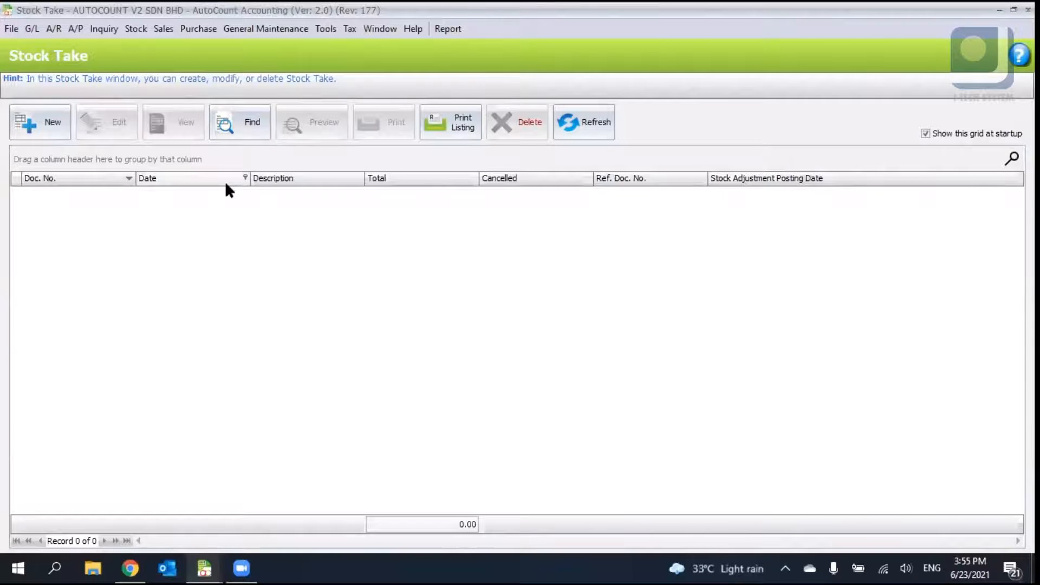
- Start a new stock take with the description STOCK TAKE - Jun 2021
left_click(29, 133)
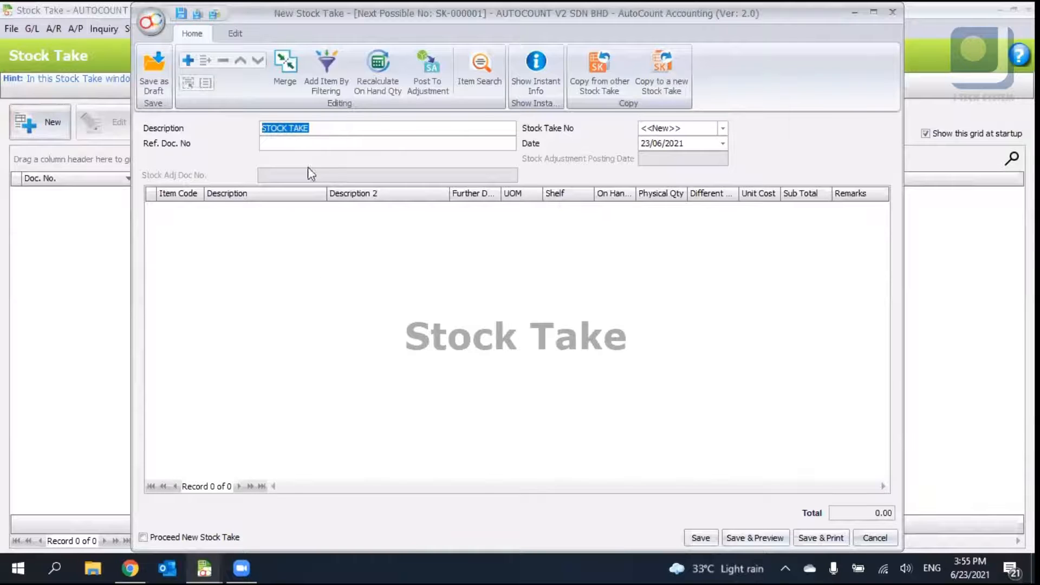
left_click(291, 128)
left_click(301, 145)
left_click(325, 127)
left_click(334, 130)
type("- Jun 2021")
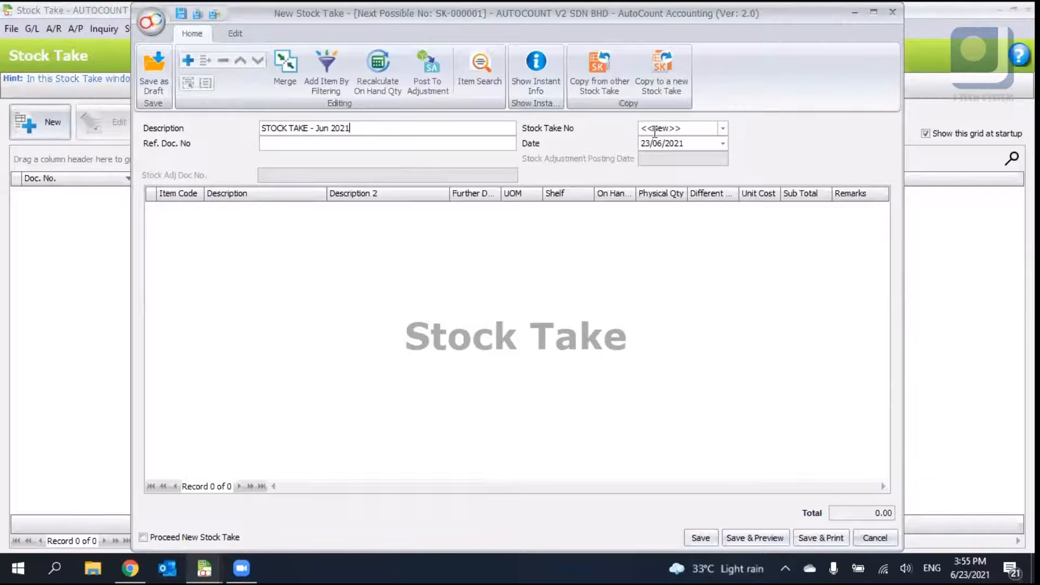
- Set the stock take date to 01/06/2021
left_click(643, 144)
right_click(601, 214)
left_click(620, 225)
- Add the items LENOVO LAPTOP, AUTOCOUNT, LOGITECH WIRELESS KEYBOARD and Apple as stock take lines
left_click(198, 209)
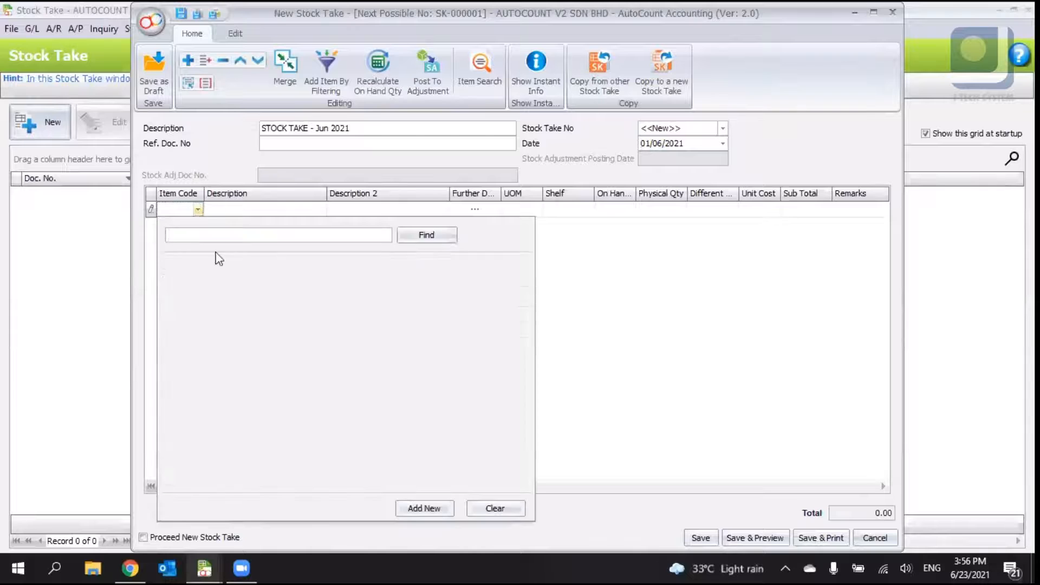
left_click(232, 282)
right_click(232, 290)
left_click(246, 295)
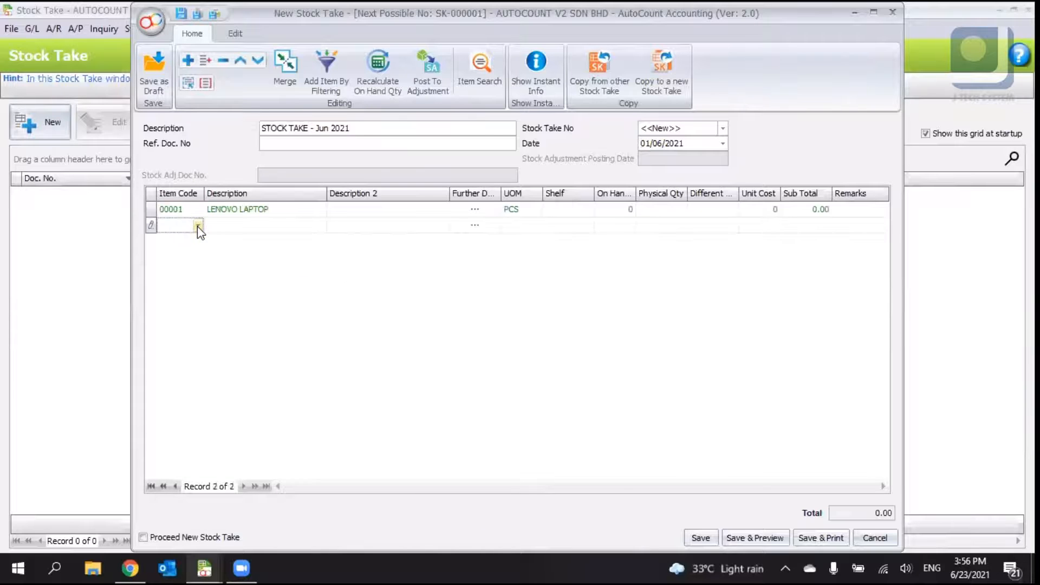
left_click(198, 225)
left_click(206, 315)
right_click(207, 319)
left_click(233, 325)
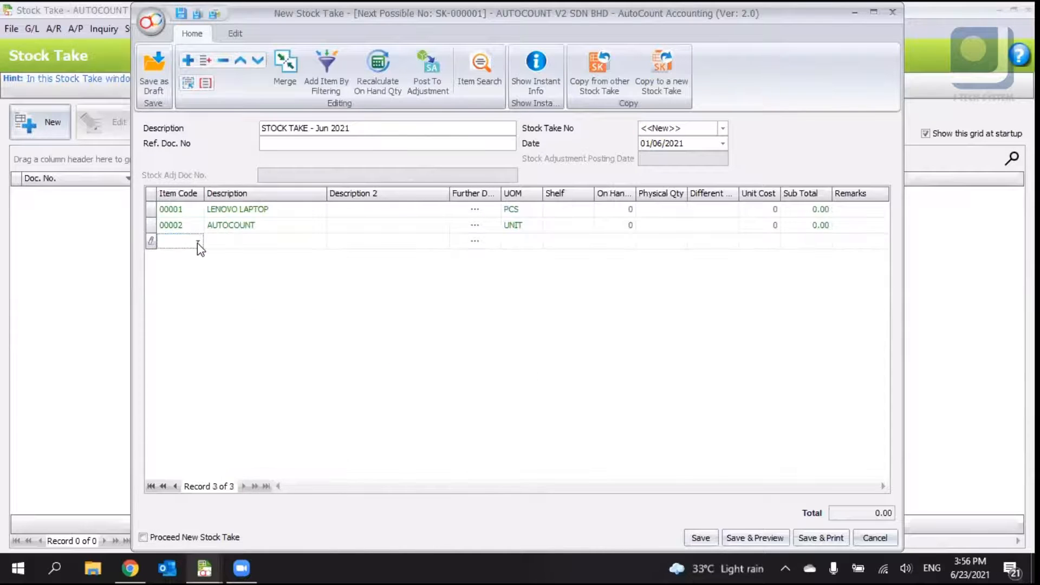
left_click(198, 242)
left_click(217, 346)
right_click(203, 291)
left_click(230, 296)
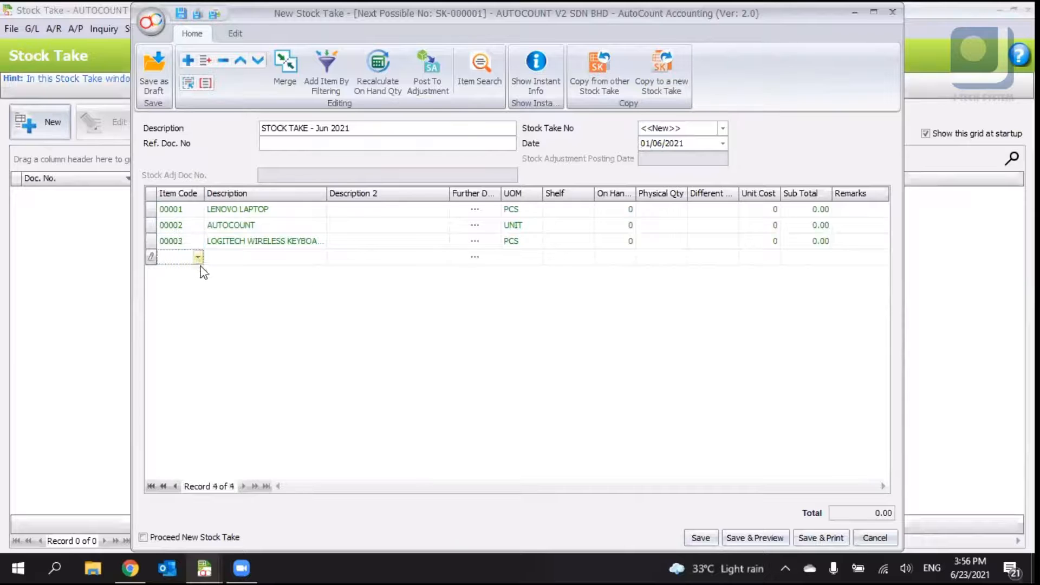
left_click(198, 257)
left_click(229, 380)
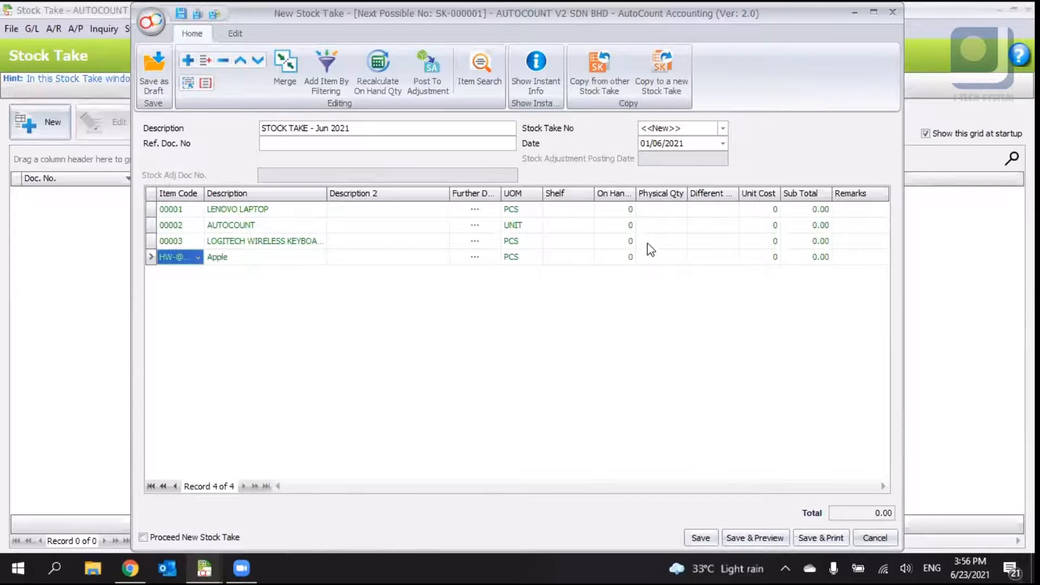
- Set the stock take date to 23/06/2021 and recalculate the on-hand quantities, confirming the update
left_click(641, 211)
left_click(628, 210)
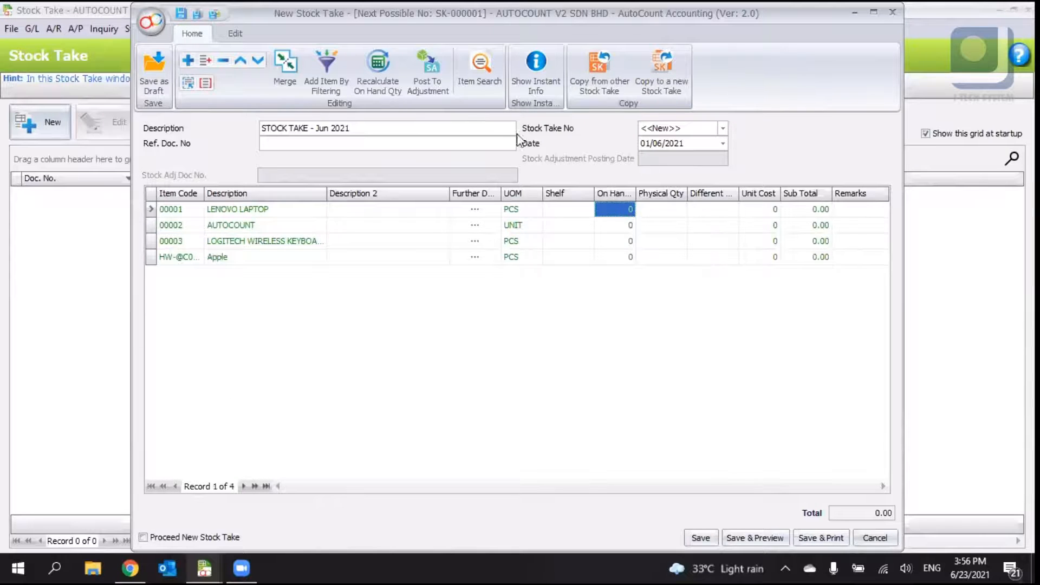
left_click(645, 143)
type("23")
left_click(373, 72)
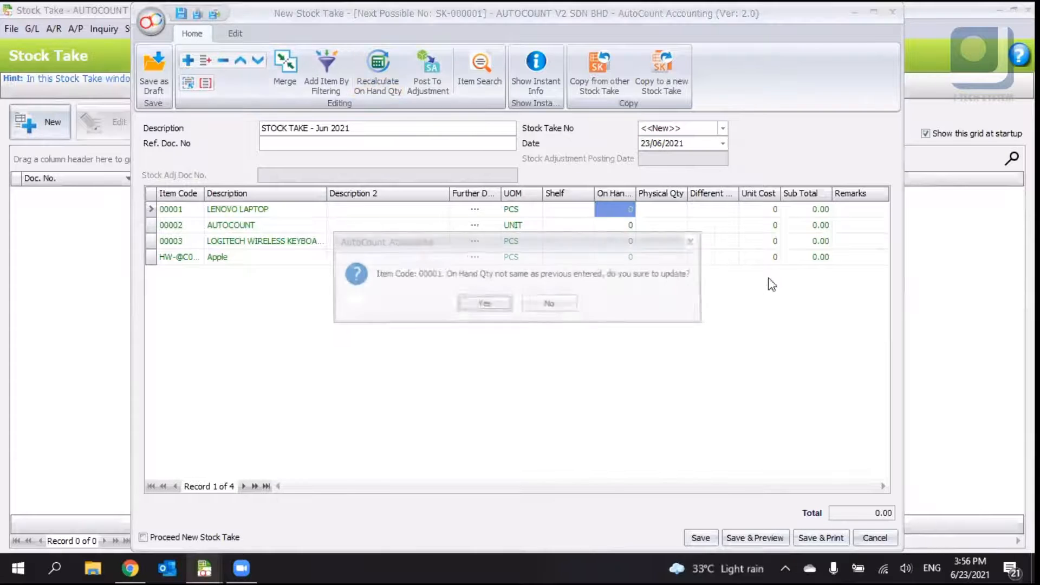
left_click(484, 303)
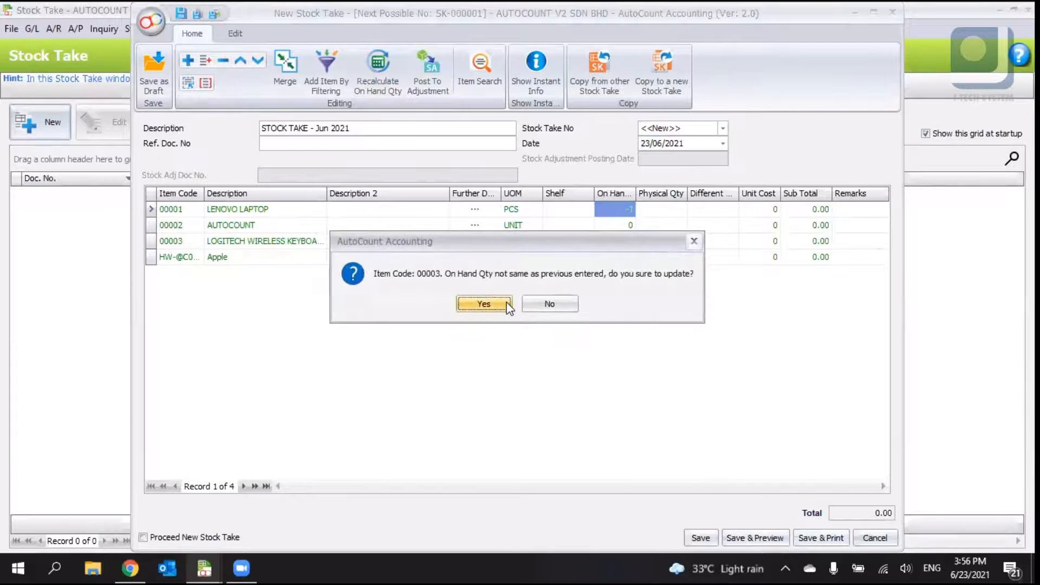
left_click(508, 306)
left_click(508, 306)
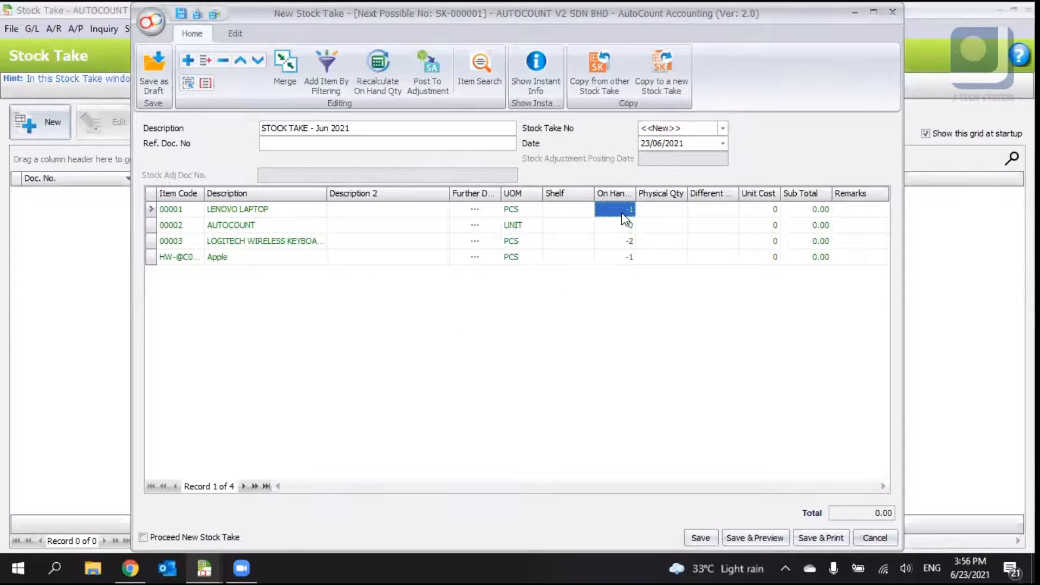
- Widen the On Hand Qty column in the stock take grid
left_click(623, 239)
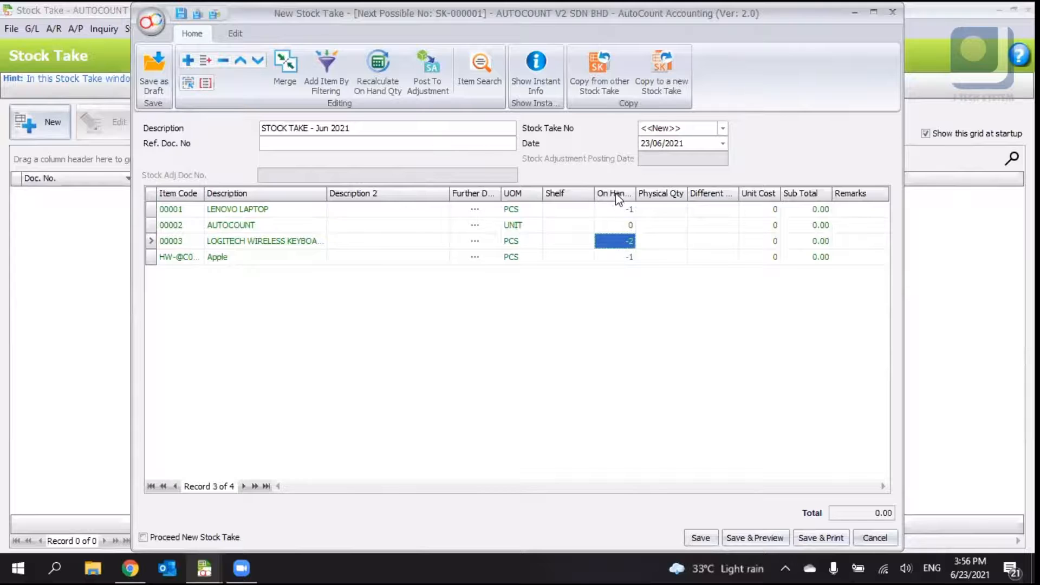
left_click_drag(636, 194, 651, 195)
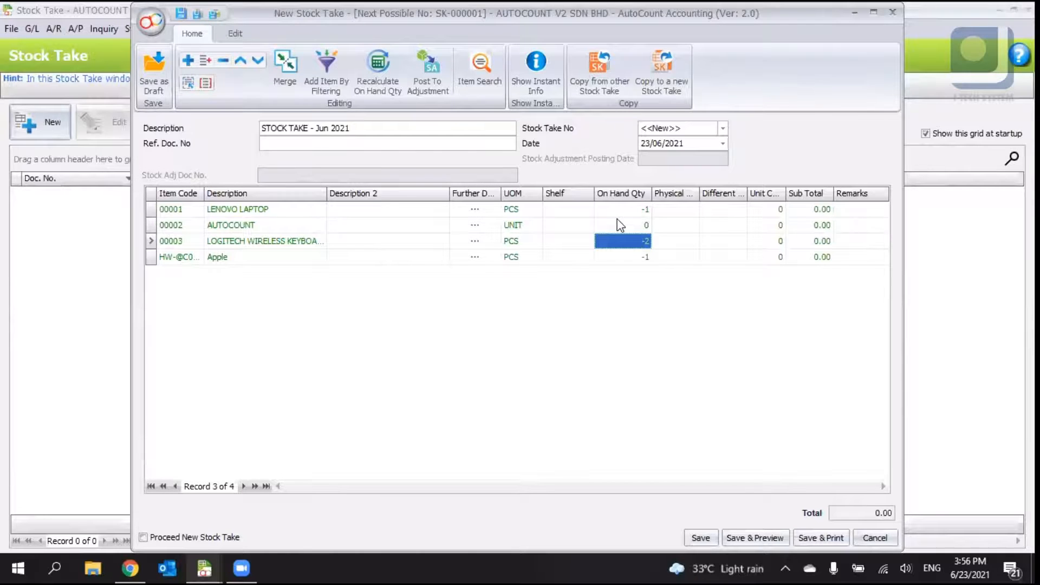
- Widen the Physical Qty column in the stock take grid
left_click(634, 212)
left_click(634, 258)
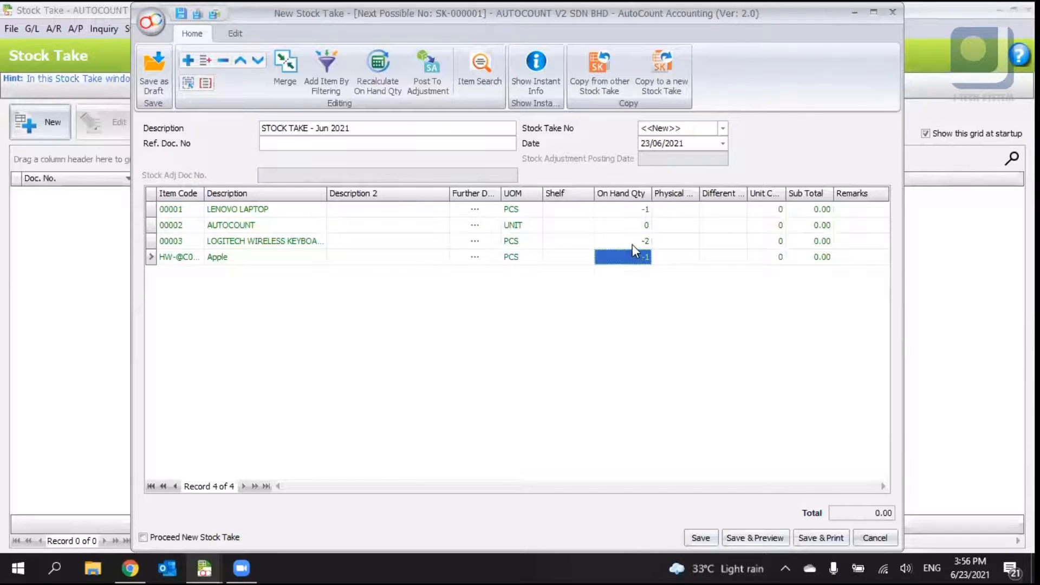
left_click(632, 245)
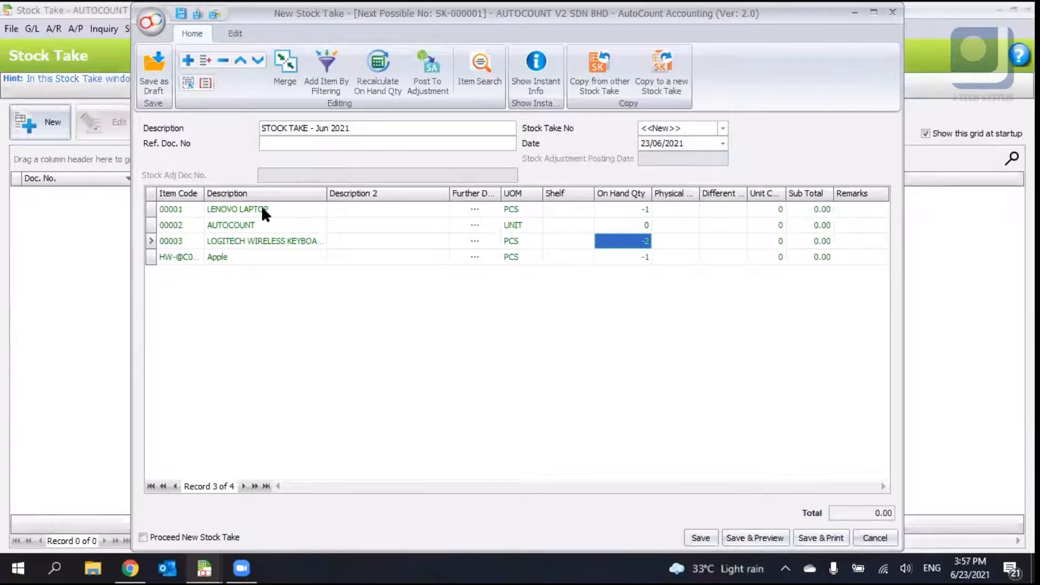
left_click(642, 211)
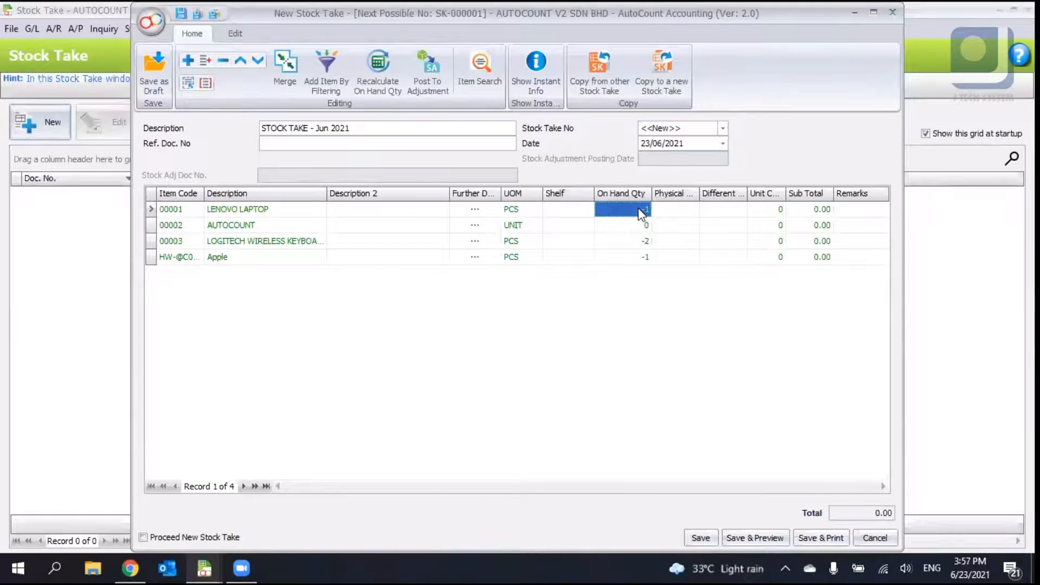
left_click(689, 209)
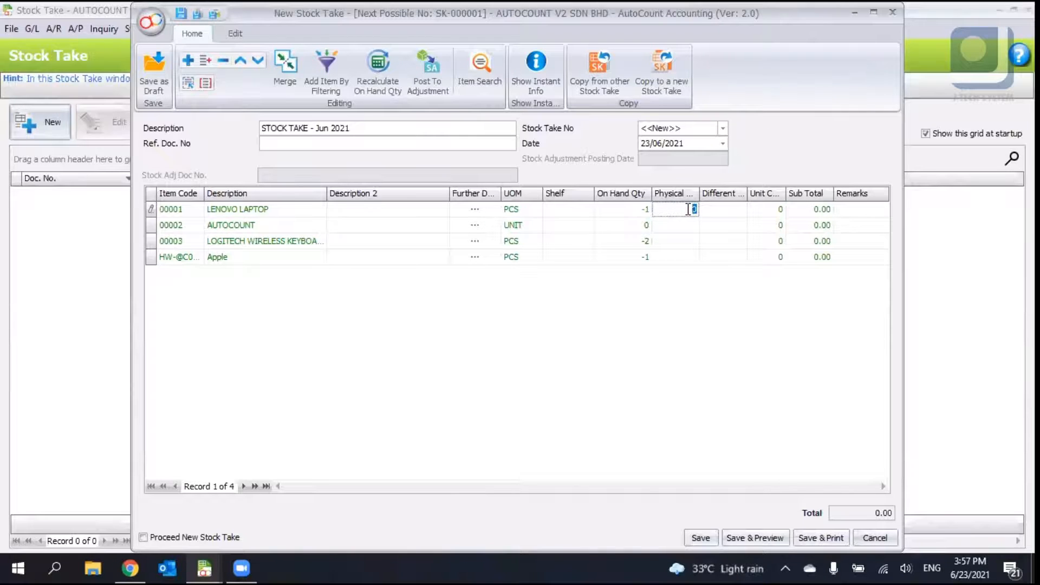
left_click_drag(700, 193, 715, 193)
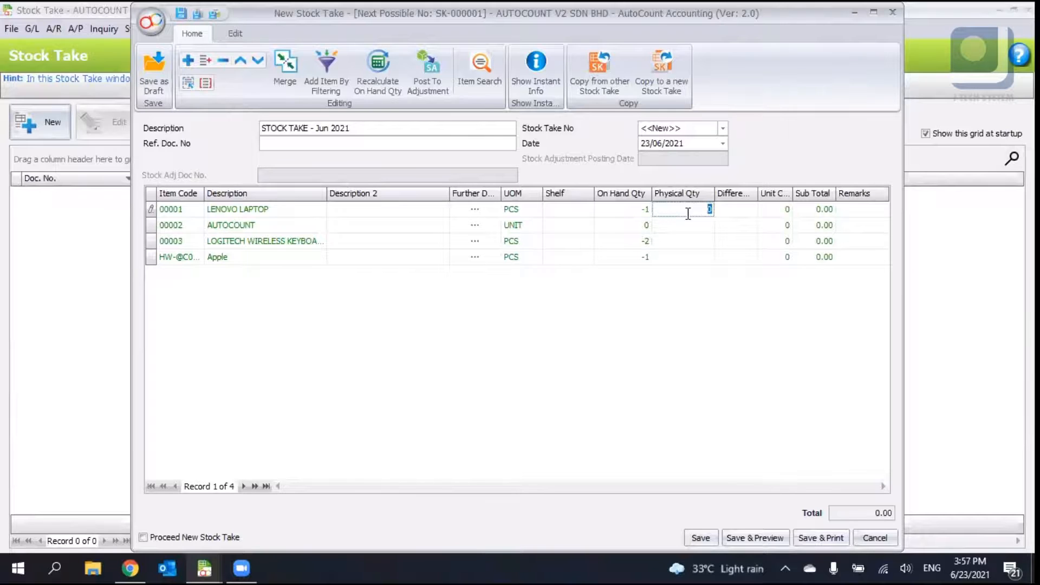
- Enter physical quantities of 3, 2, 5 and 10 for LENOVO LAPTOP, AUTOCOUNT, LOGITECH WIRELESS KEYBOARD and Apple
type("3")
left_click(701, 229)
type("2")
left_click(698, 241)
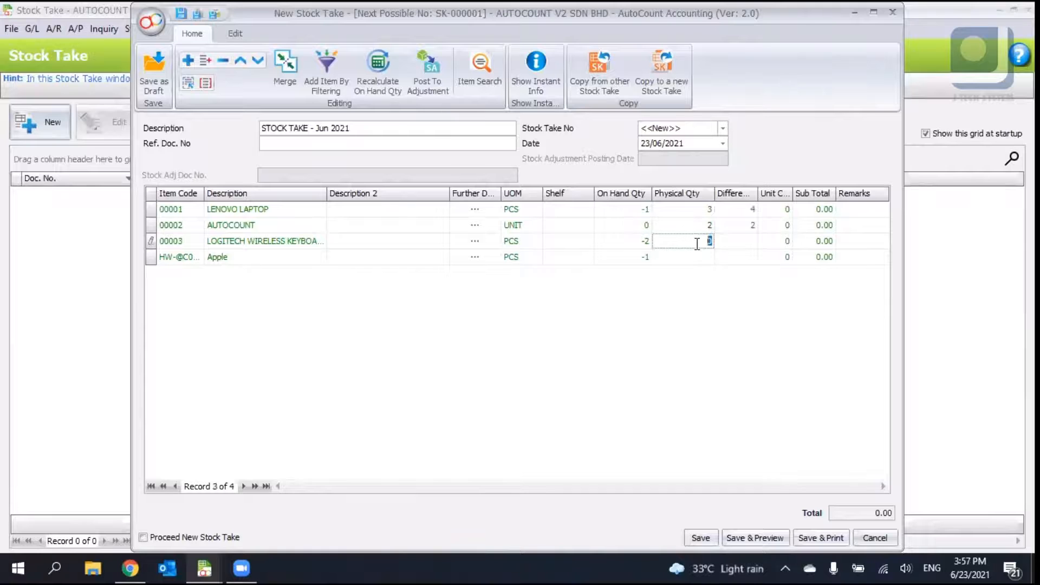
type("5")
left_click(697, 255)
type("10")
key("Tab")
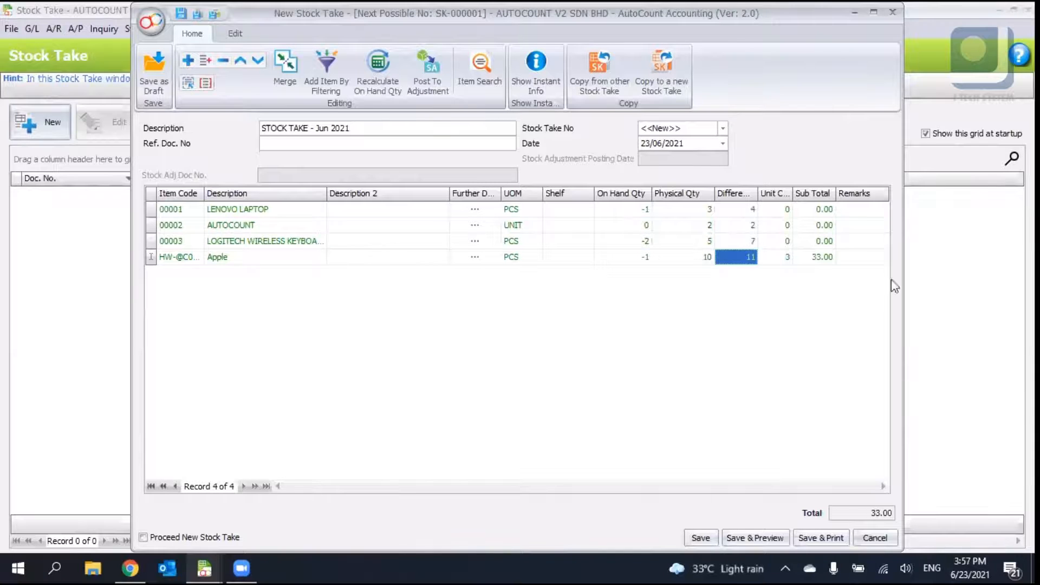
- Save the new stock take
left_click(744, 211)
left_click(751, 242)
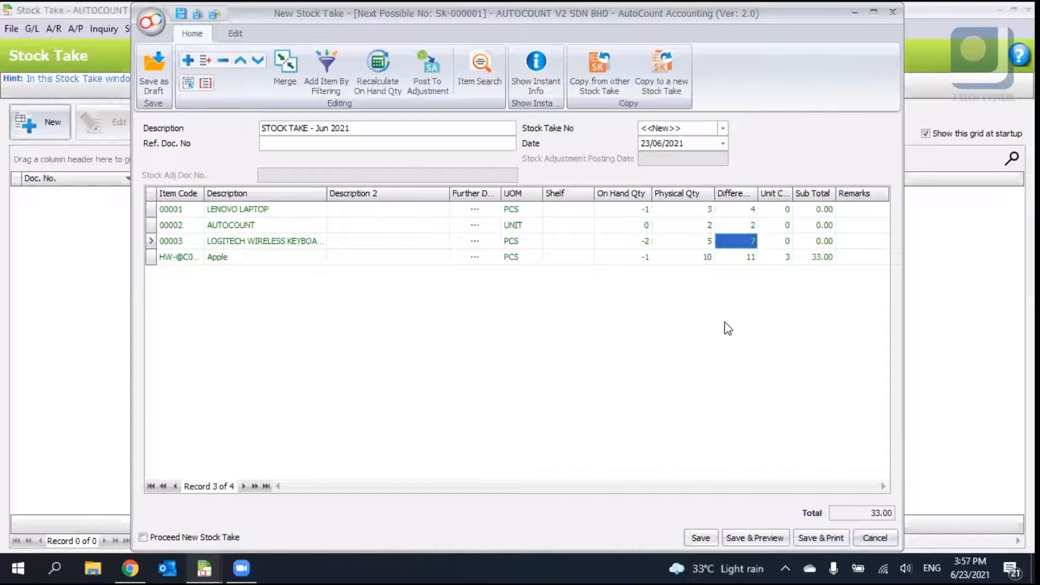
left_click(692, 536)
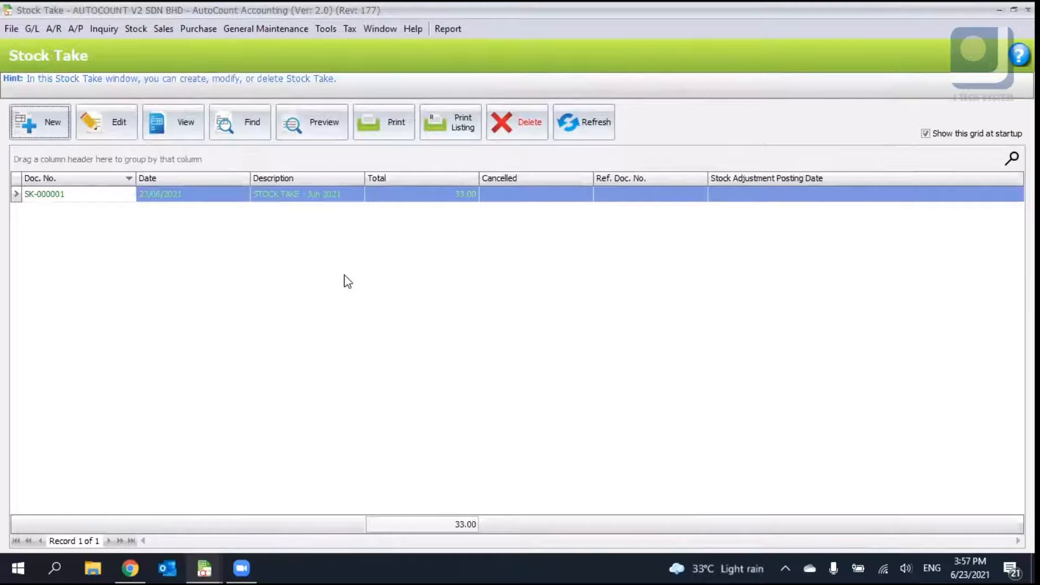
- Open Stock Item maintenance and check the items' total balance quantities
left_click(143, 30)
left_click(206, 308)
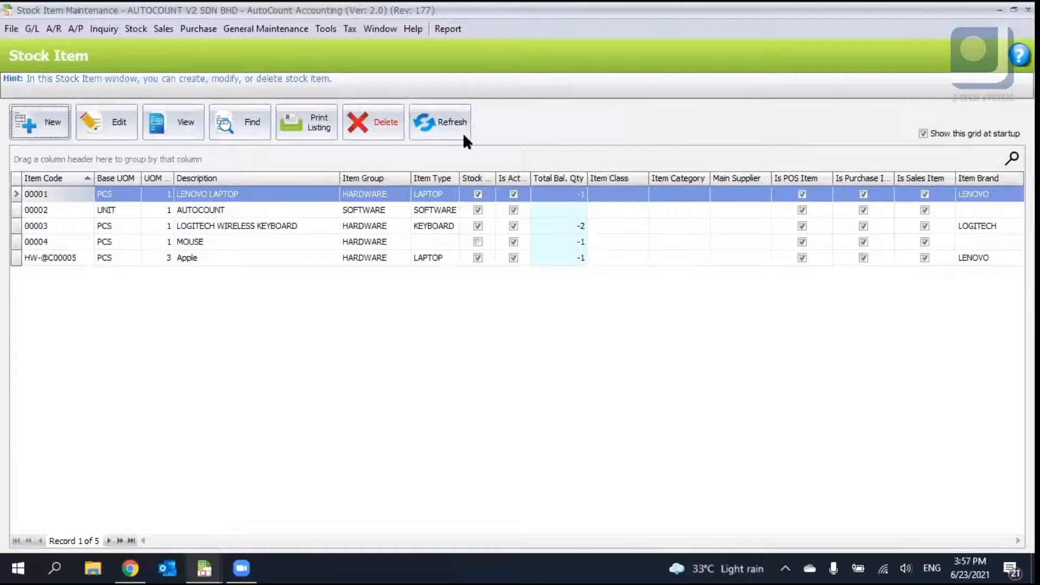
left_click(460, 131)
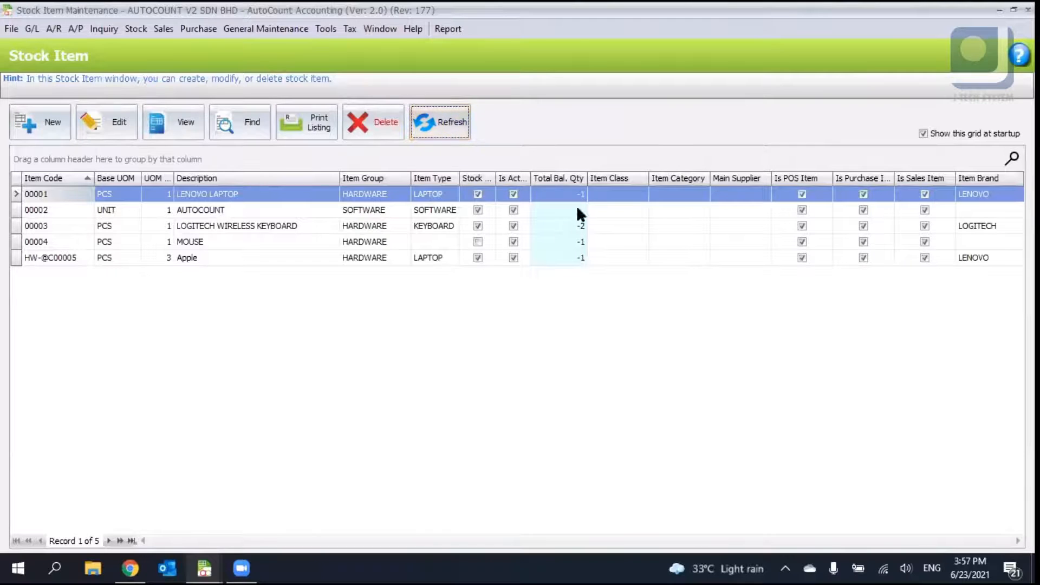
left_click(580, 228)
left_click(581, 259)
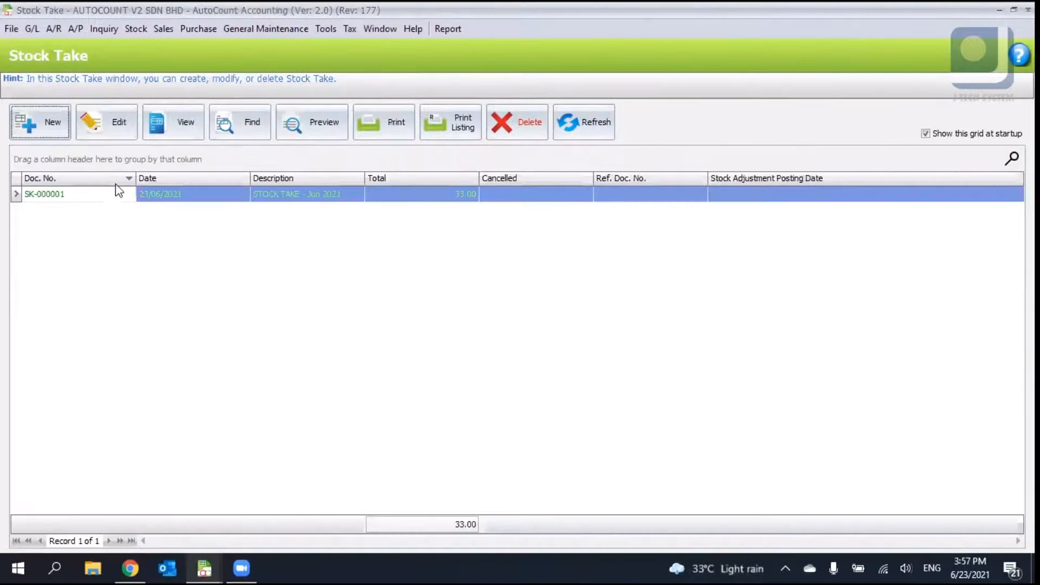
- Open stock take SK-000001 for editing
left_click(114, 138)
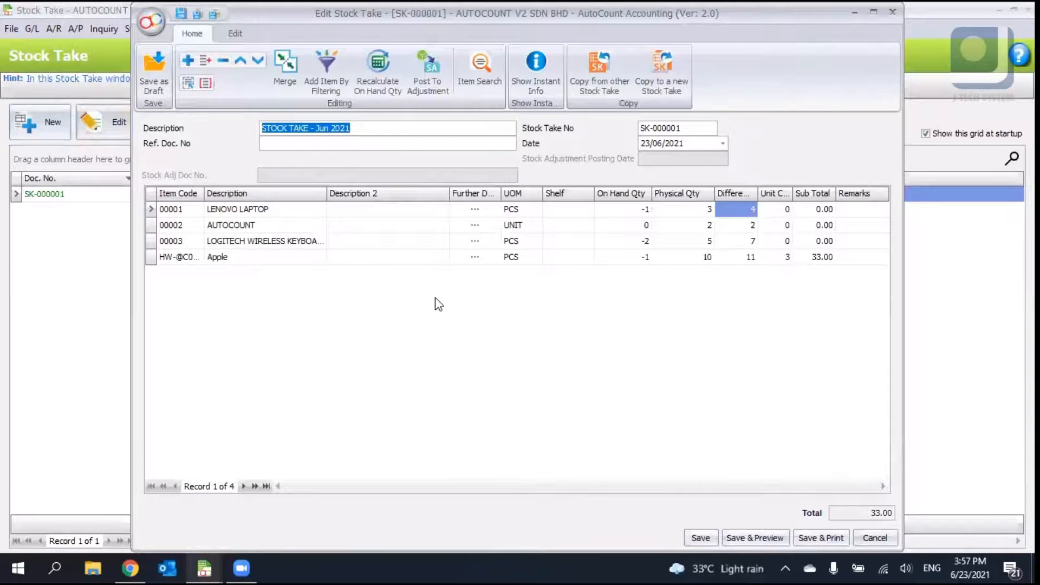
right_click(577, 281)
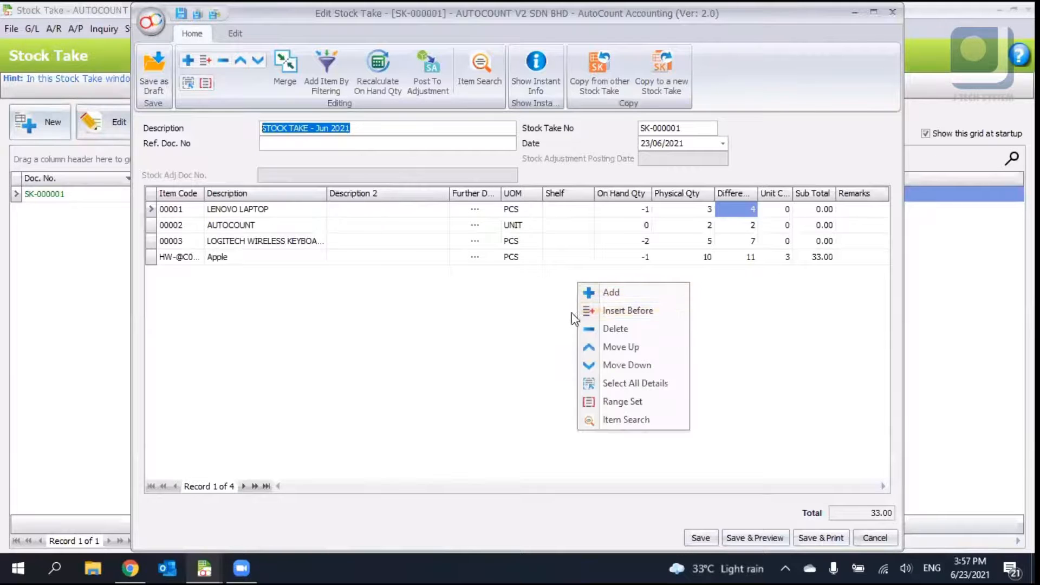
left_click(522, 387)
- Add a blank detail line to the stock take and delete it again
right_click(539, 295)
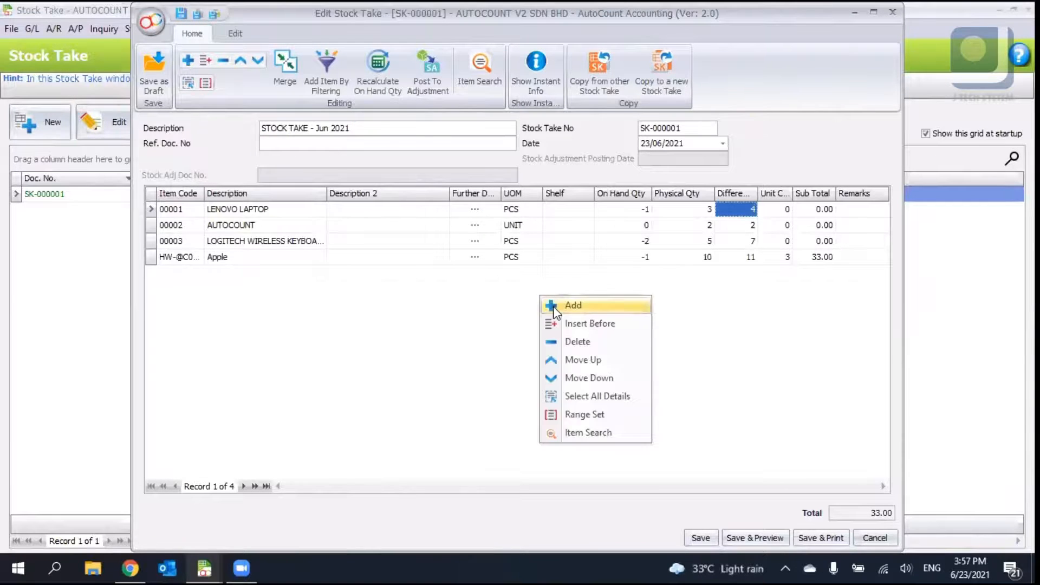
left_click(558, 305)
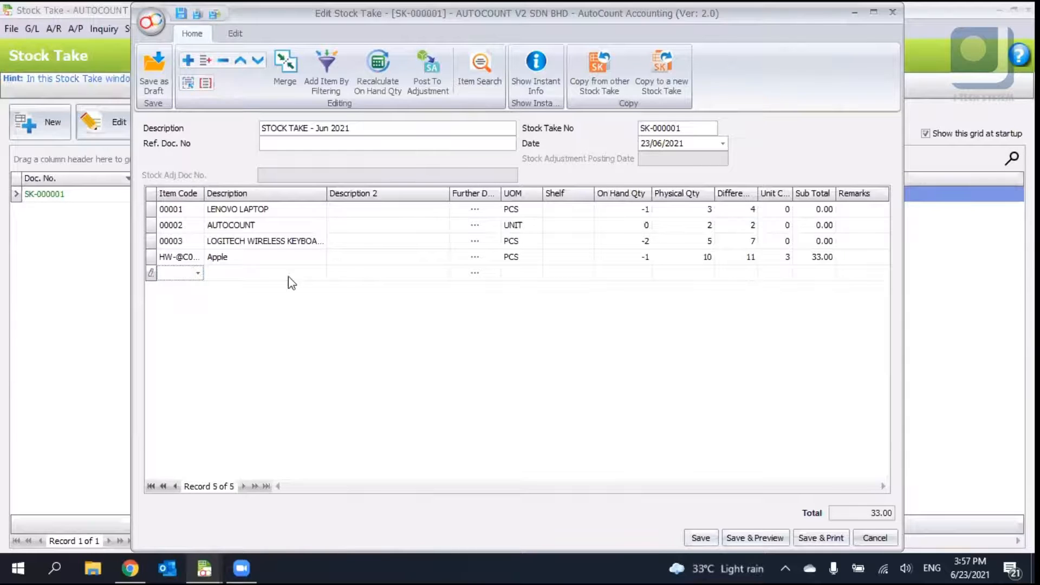
left_click(225, 69)
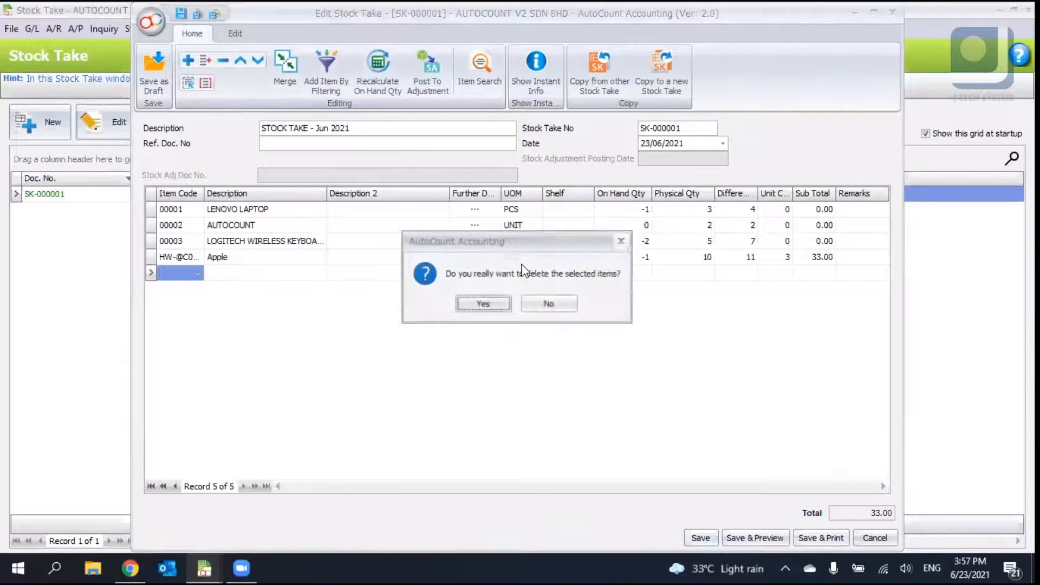
left_click(490, 307)
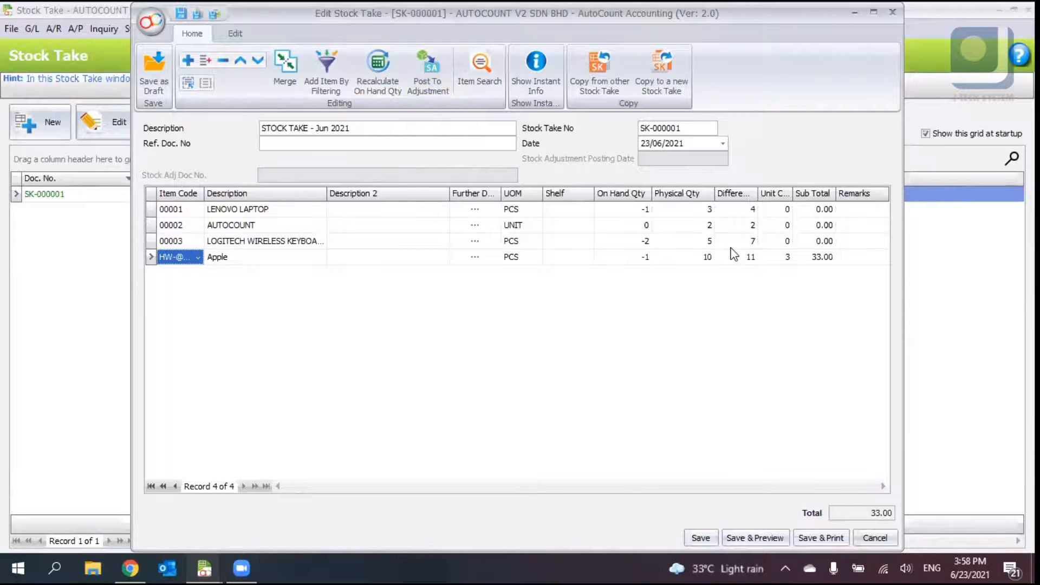
- Post the stock take to a new stock adjustment and set its date to 30/06/2021
left_click(434, 72)
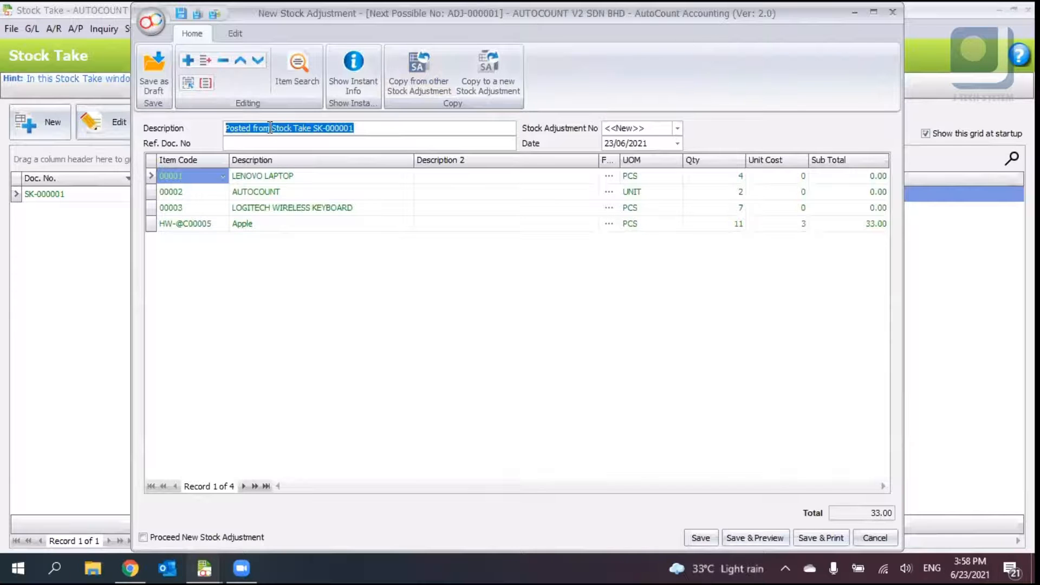
left_click(319, 128)
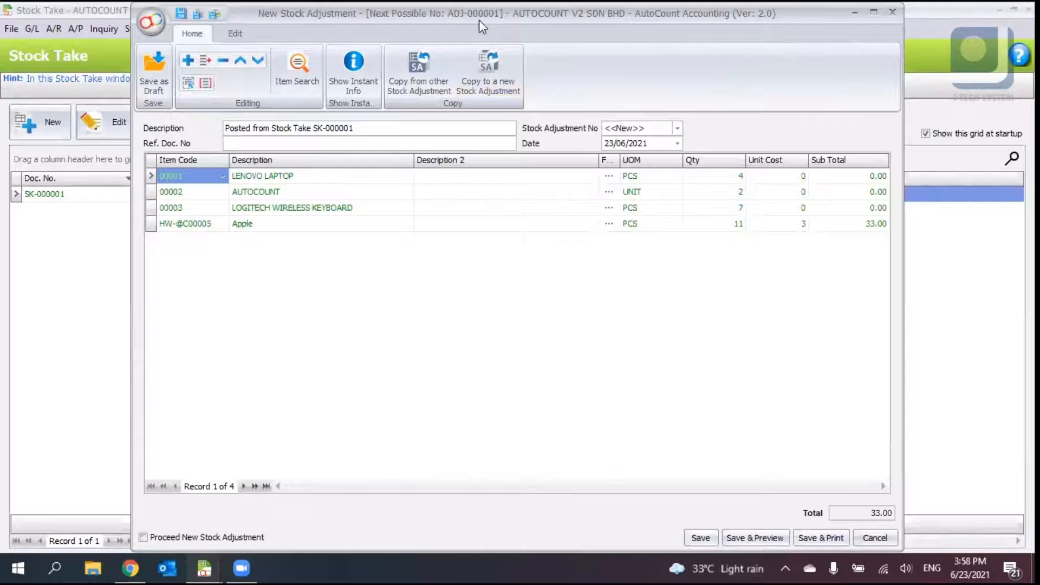
left_click(609, 143)
type("31")
type("06")
left_click(570, 282)
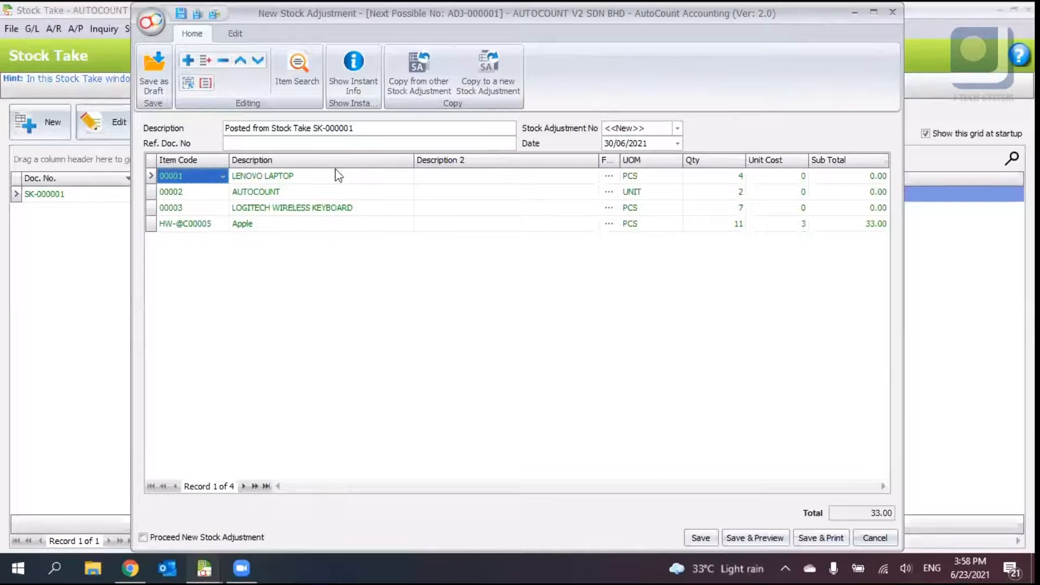
left_click_drag(731, 19, 991, 38)
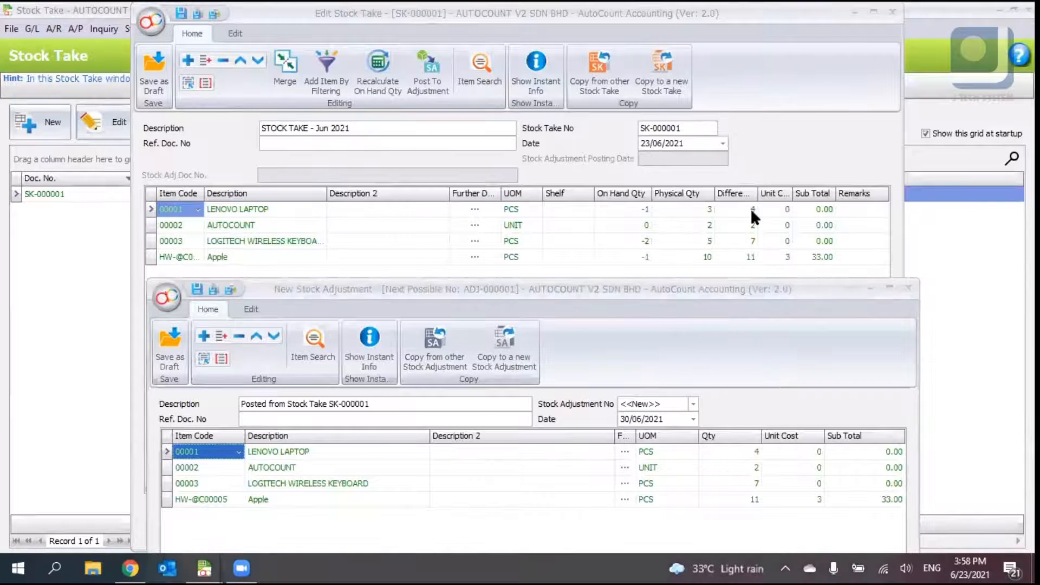
double_click(743, 289)
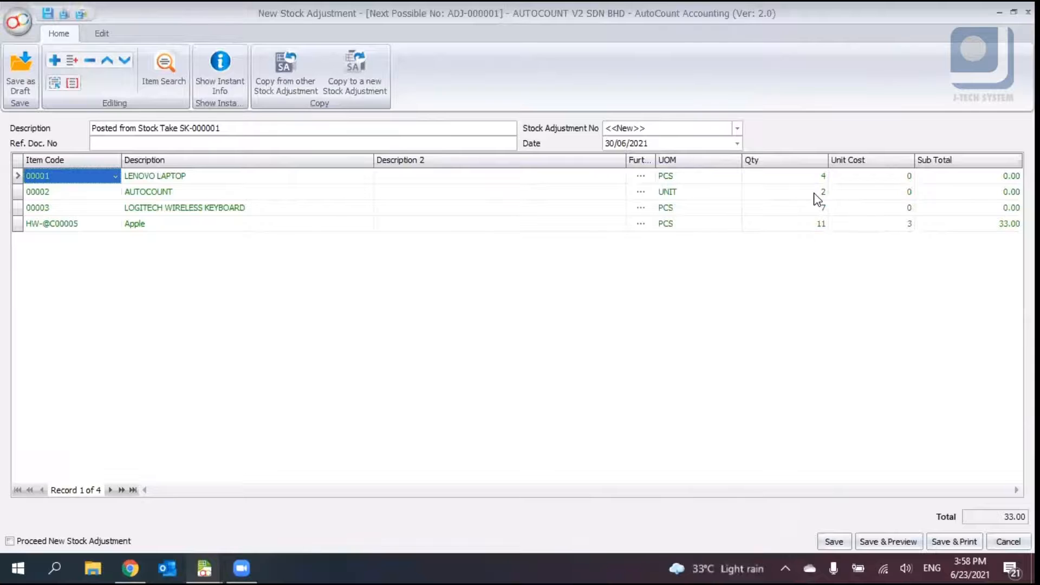
double_click(772, 18)
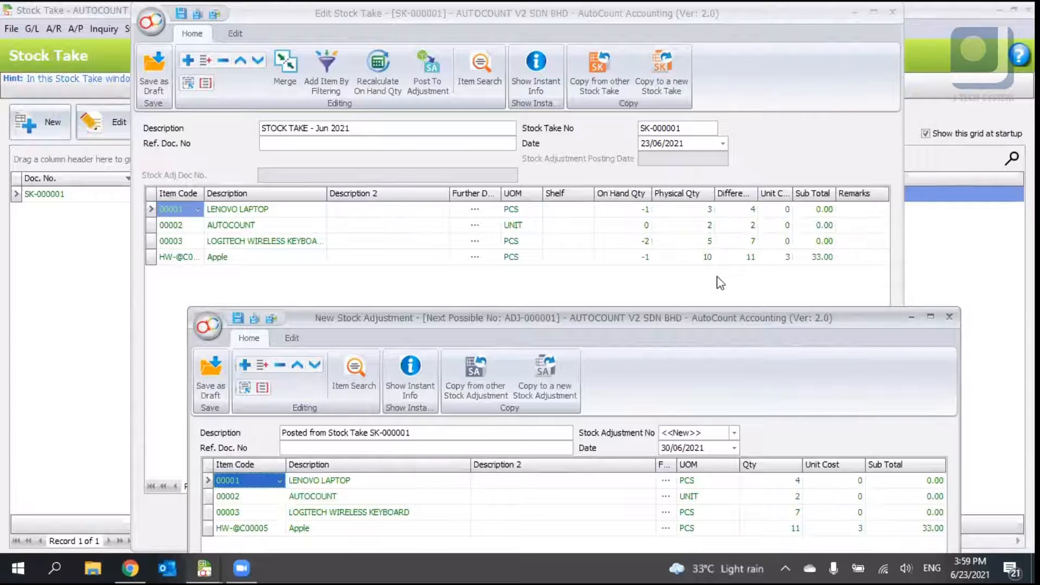
left_click_drag(745, 319, 717, 38)
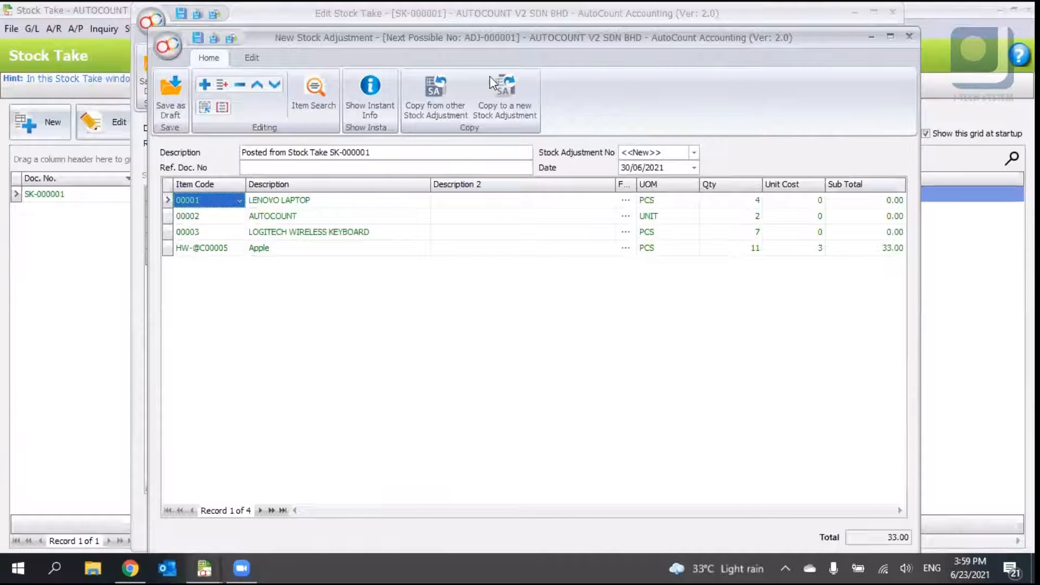
left_click_drag(480, 15, 469, 14)
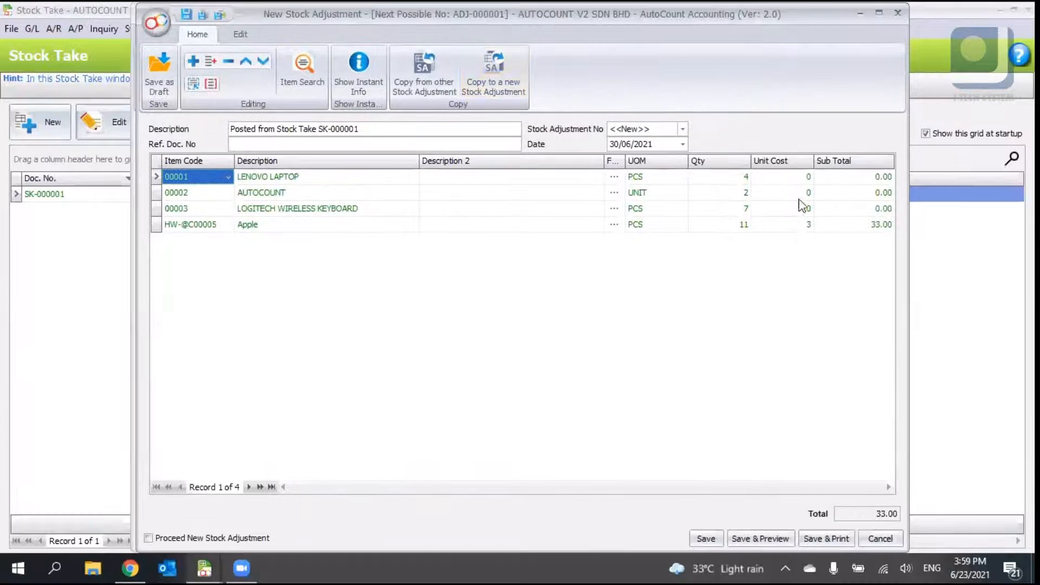
- Save the new stock adjustment posted from stock take SK-000001
left_click(808, 178)
left_click(802, 189)
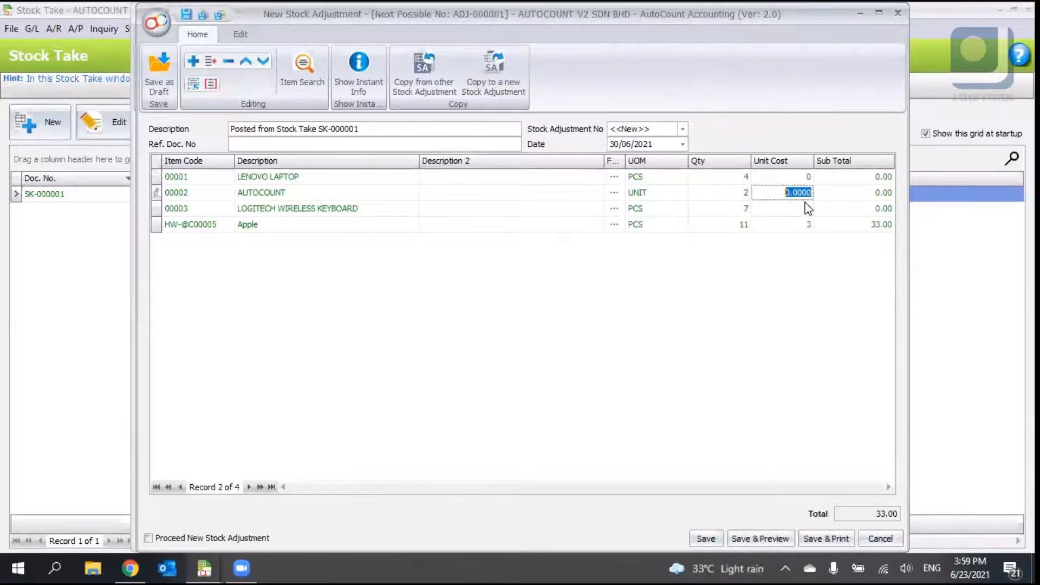
left_click(809, 210)
left_click(773, 314)
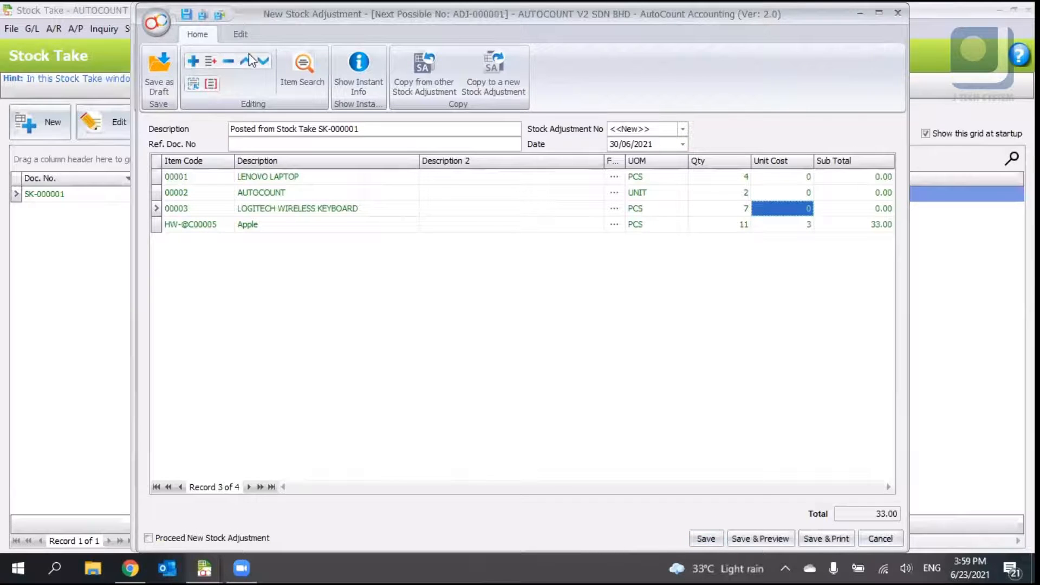
scroll(202, 37, "down", 1)
left_click(197, 36)
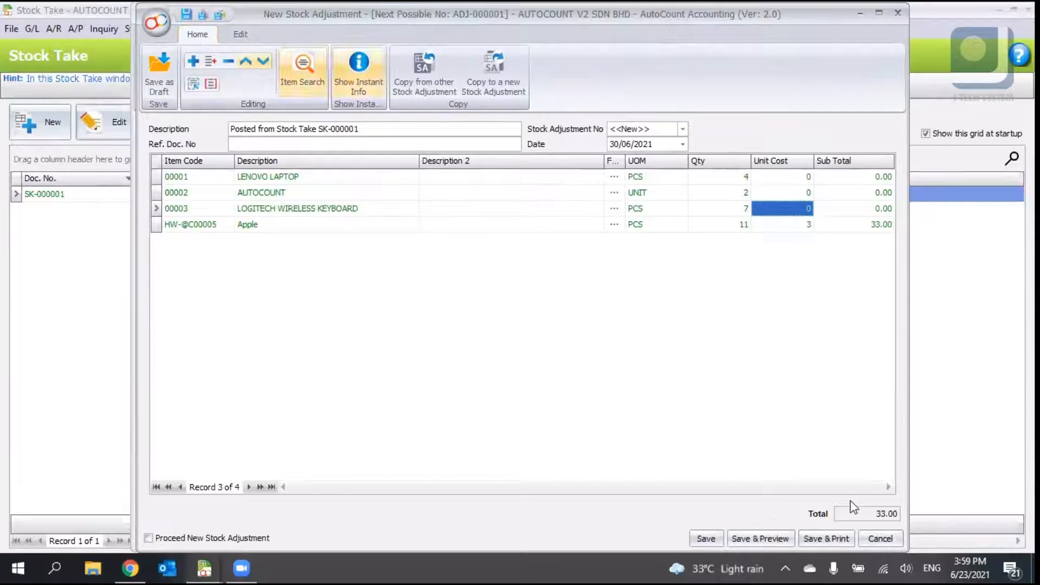
left_click(705, 539)
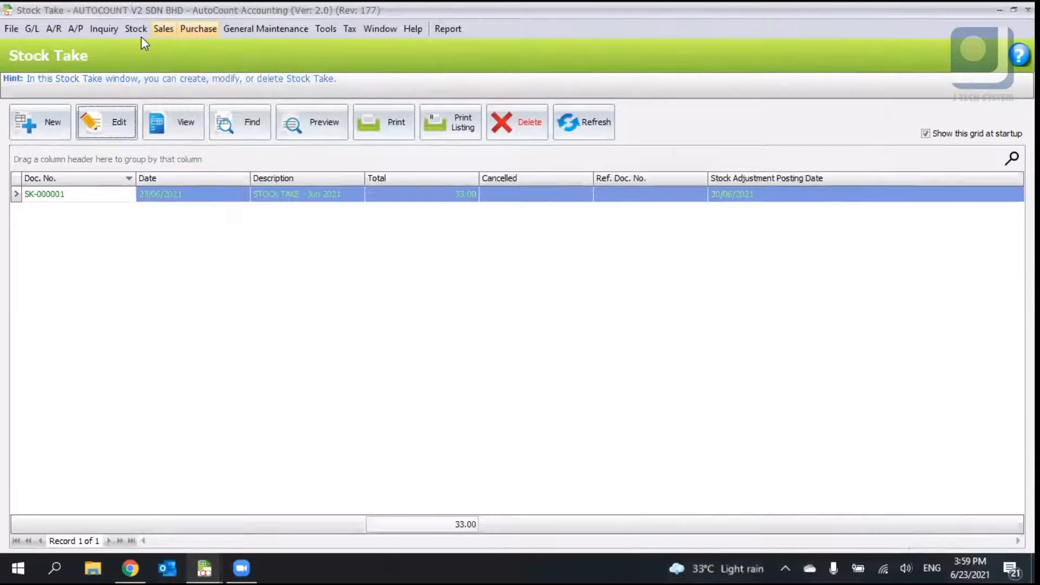
- Open Stock Item maintenance, refresh the list and review each item's total balance quantity
left_click(136, 29)
left_click(154, 47)
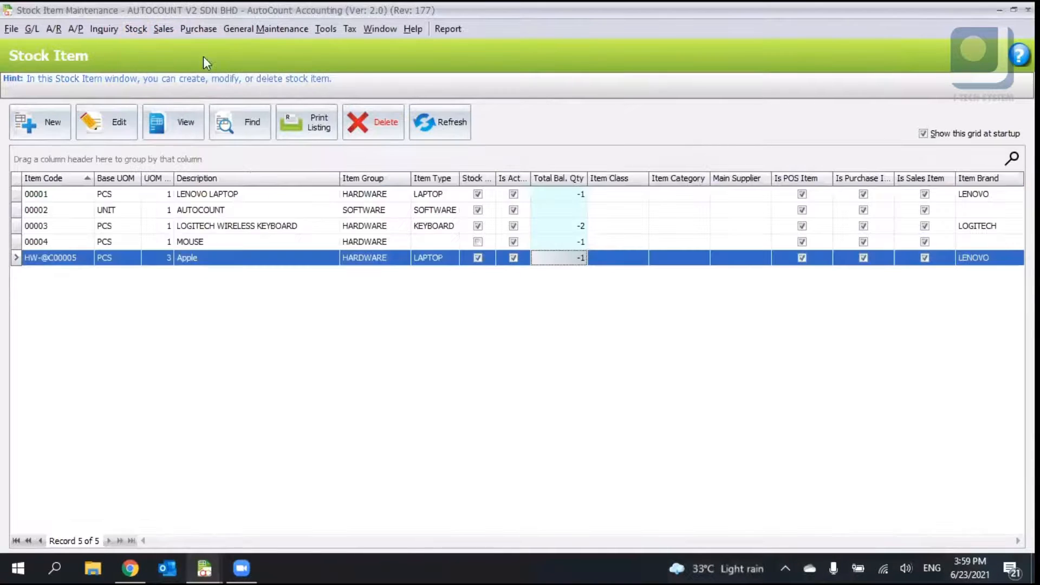
left_click(448, 125)
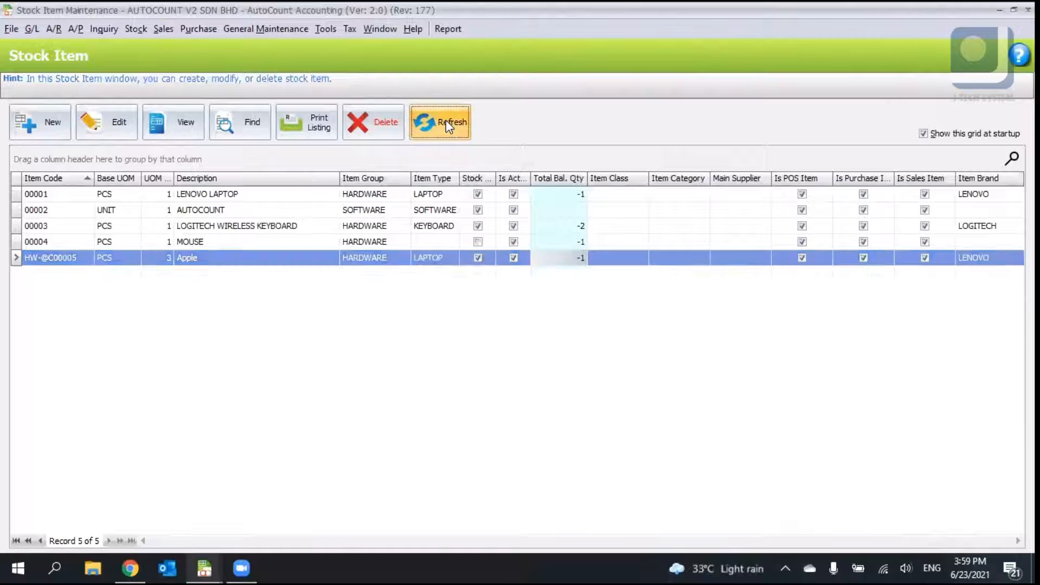
left_click(581, 213)
left_click(577, 195)
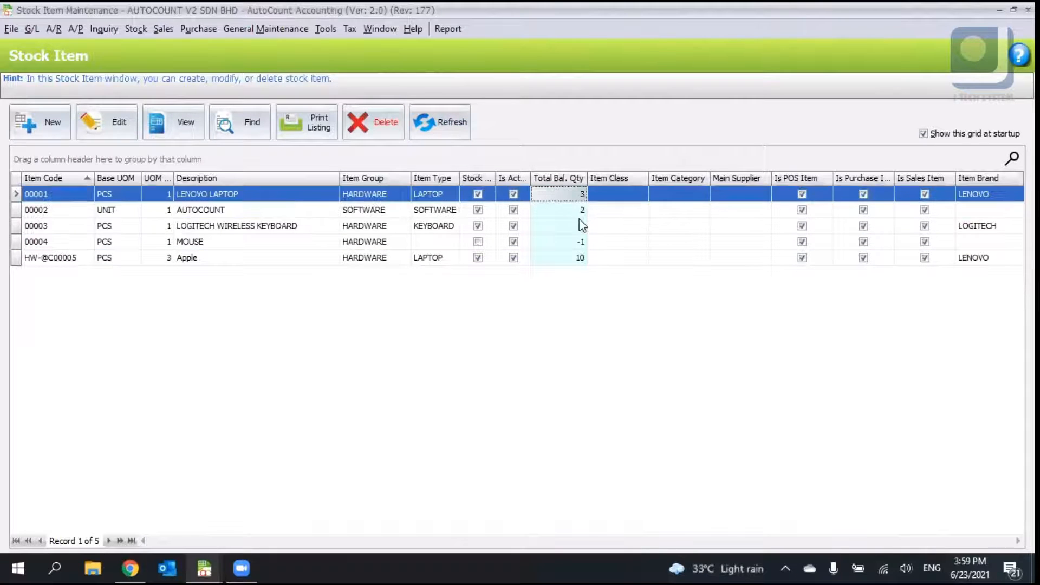
left_click(580, 226)
left_click(580, 211)
left_click(586, 258)
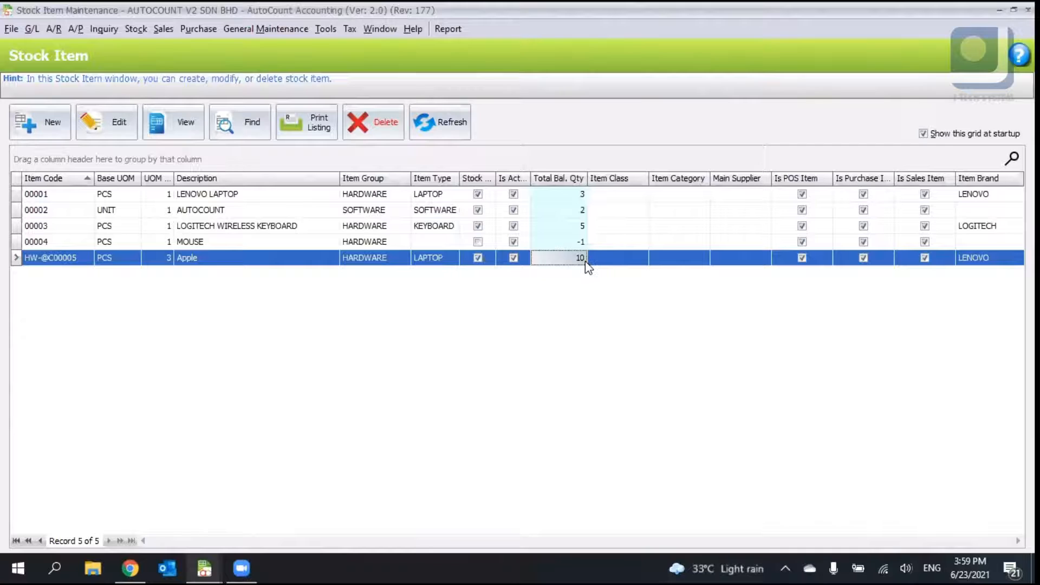
- Return to the stock take list and try to edit the posted stock take SK-000001
left_click(205, 568)
left_click(327, 505)
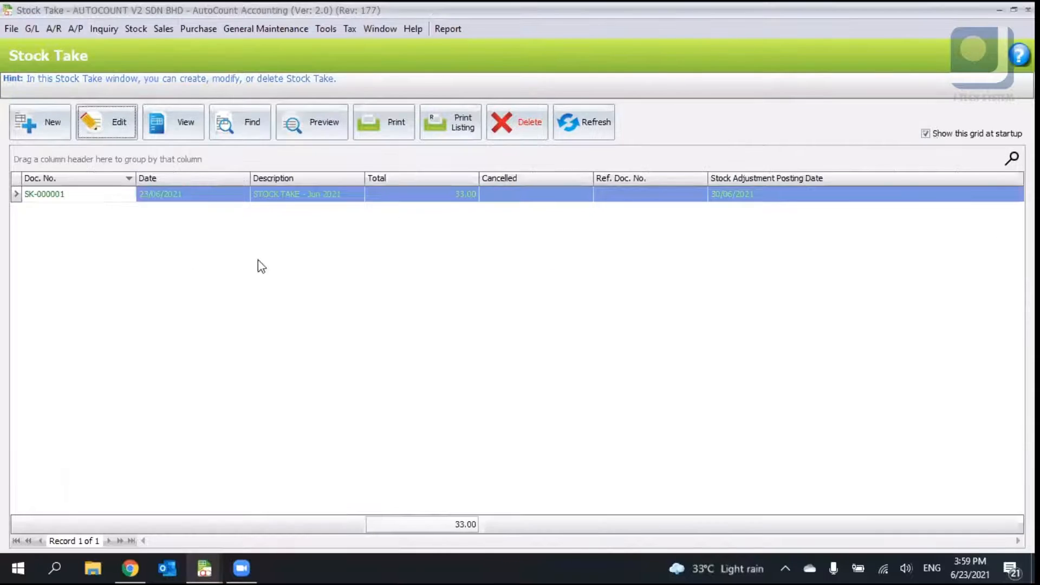
left_click(574, 134)
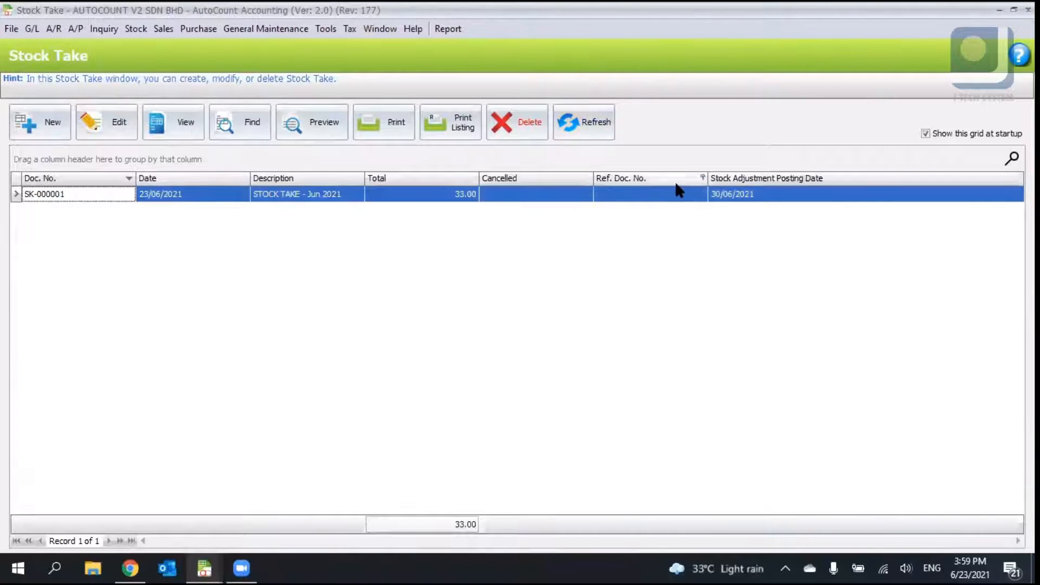
left_click(745, 198)
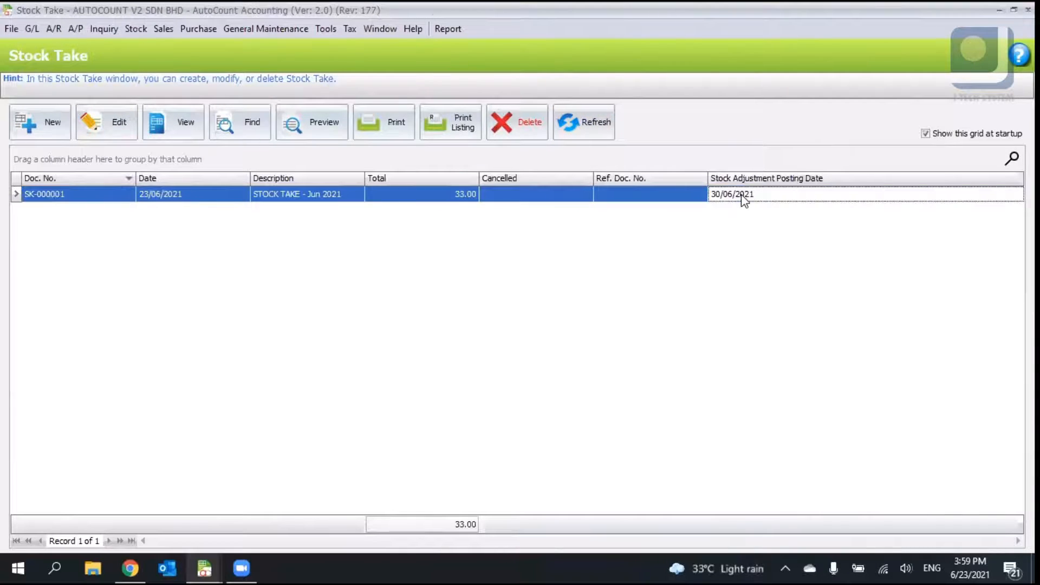
left_click(96, 129)
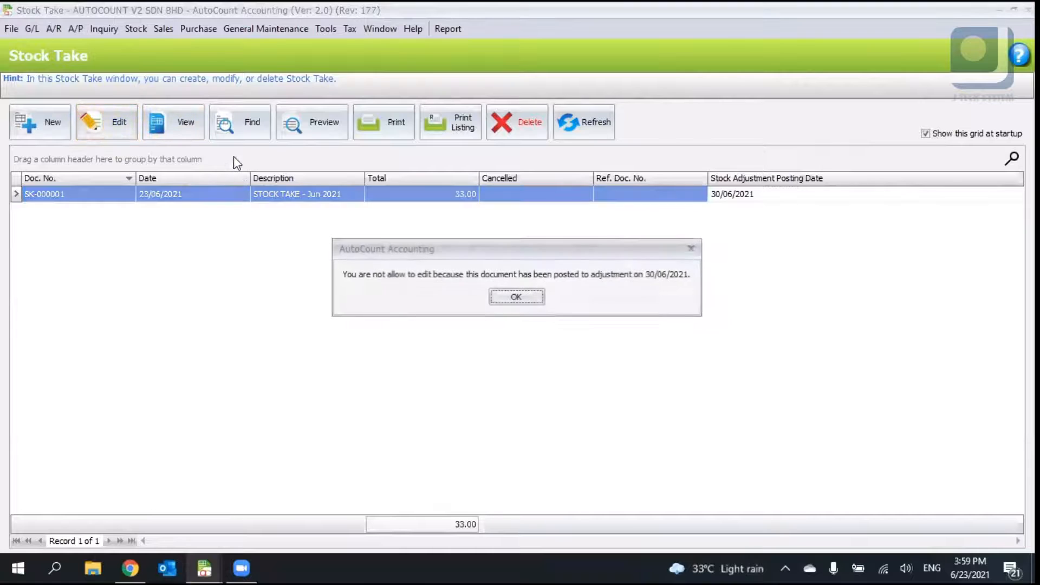
left_click(509, 295)
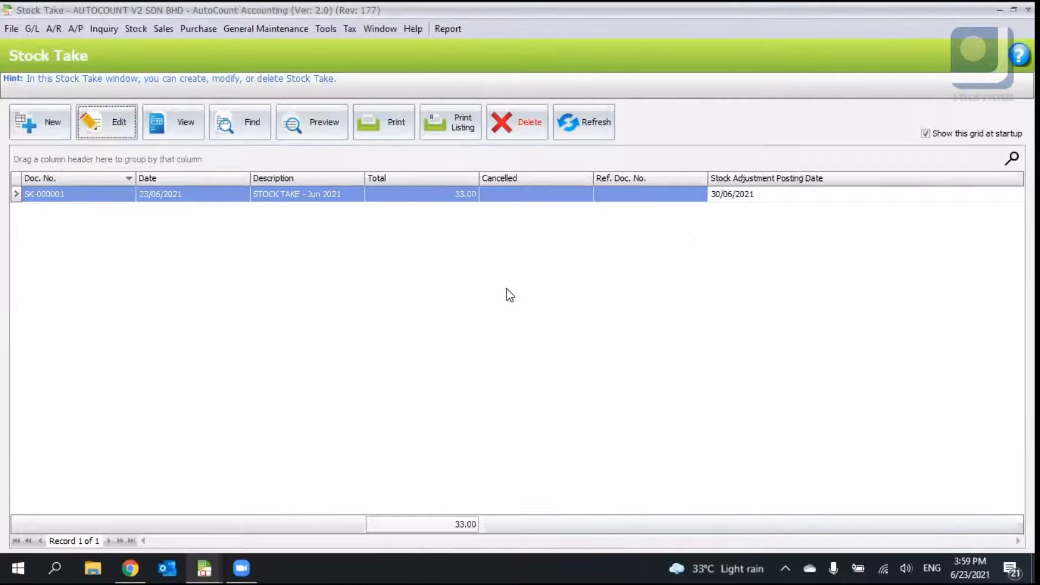
- Open Stock Adjustment and delete the adjustment posted from the stock take
left_click(134, 29)
left_click(195, 140)
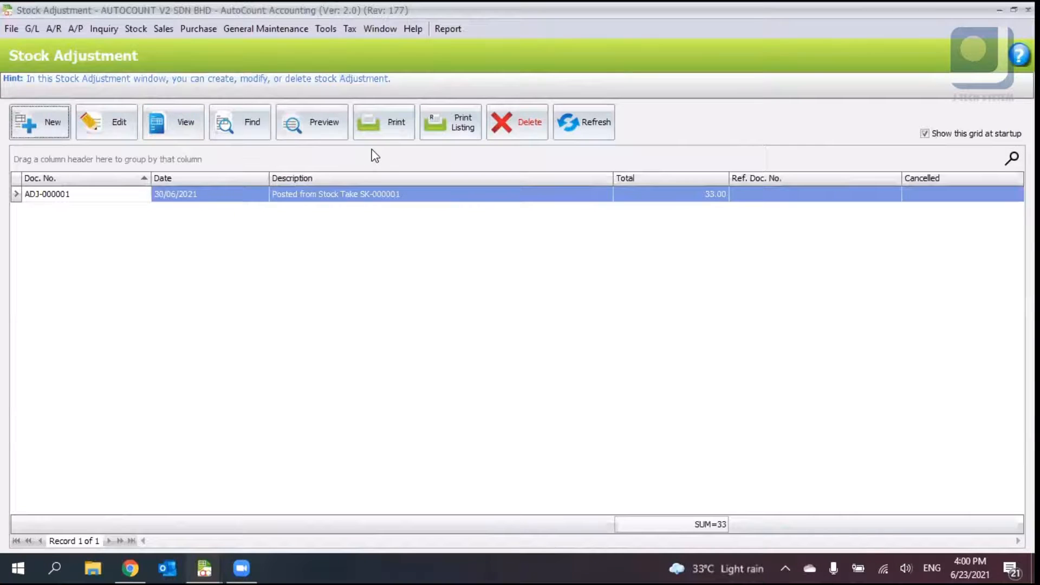
left_click(520, 120)
left_click(481, 308)
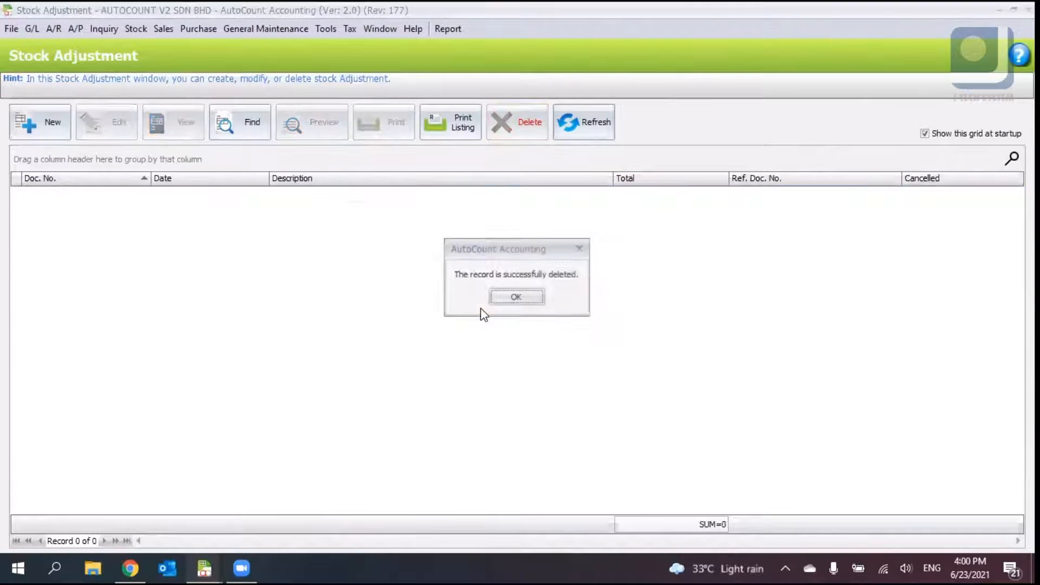
left_click(499, 302)
key("Escape")
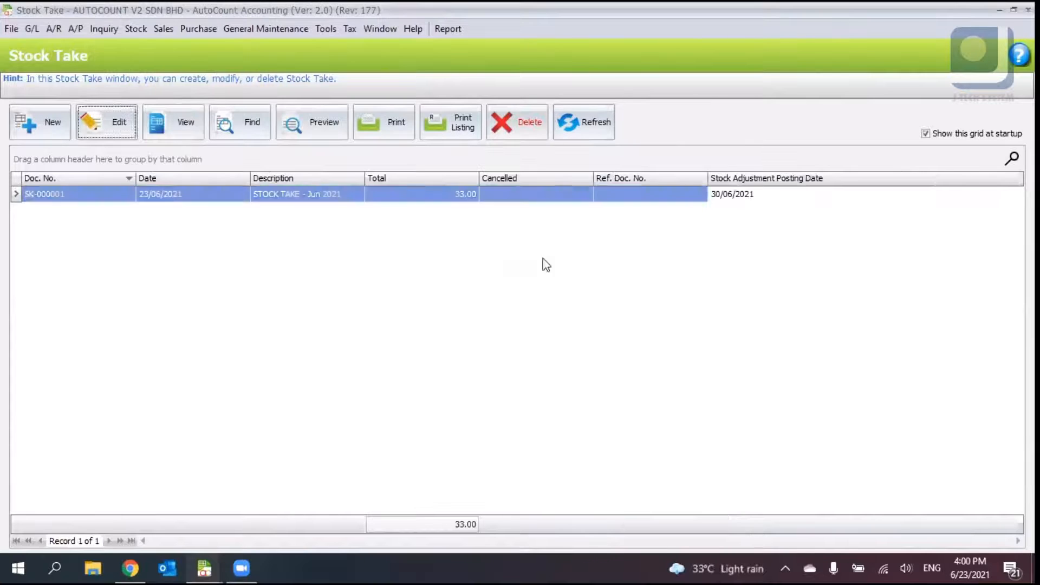
- Open stock take SK-000001 for editing and review each line's on hand quantity
left_click(569, 132)
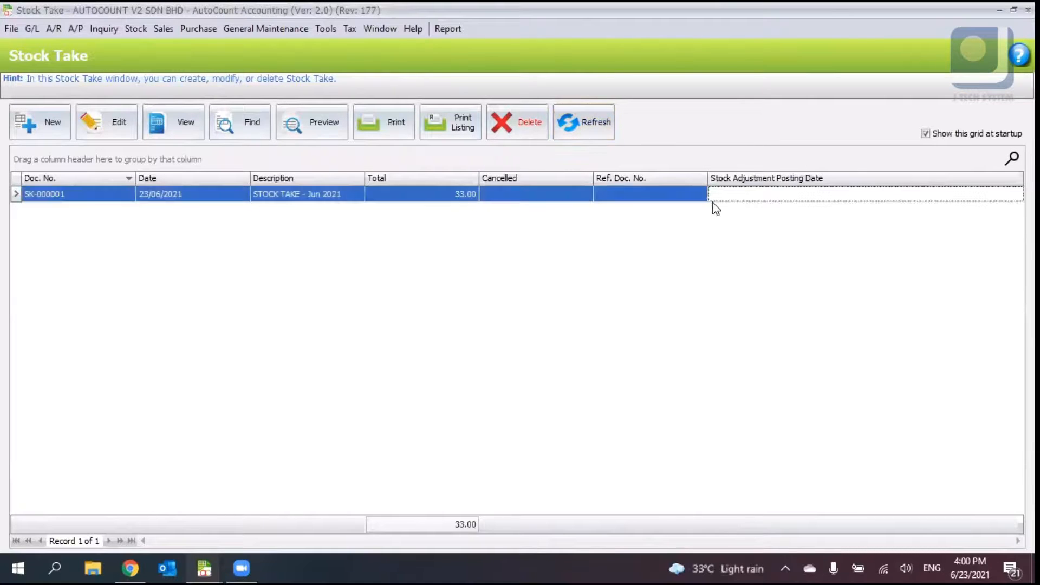
left_click(107, 122)
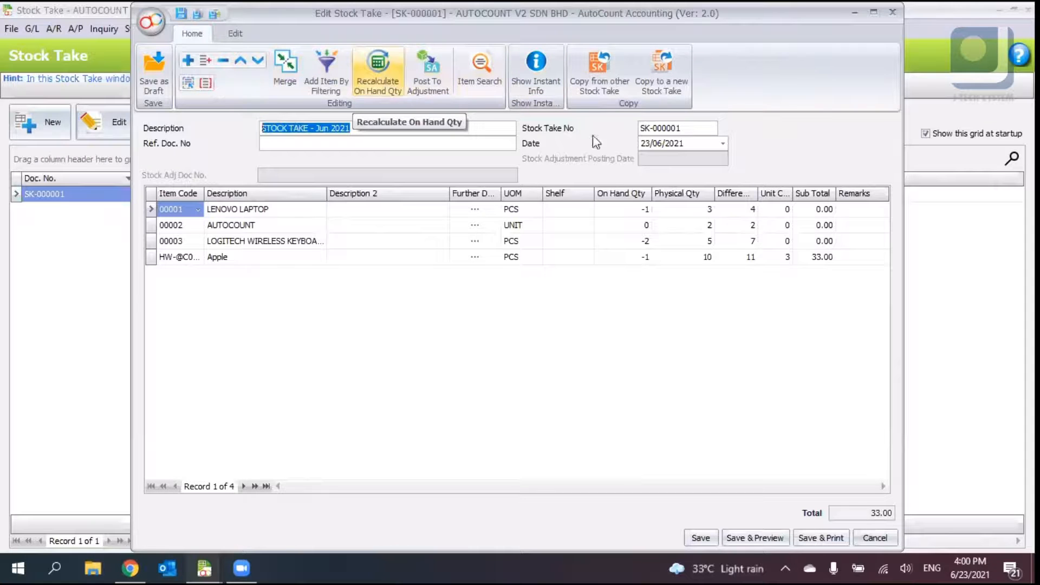
left_click(644, 210)
left_click(645, 226)
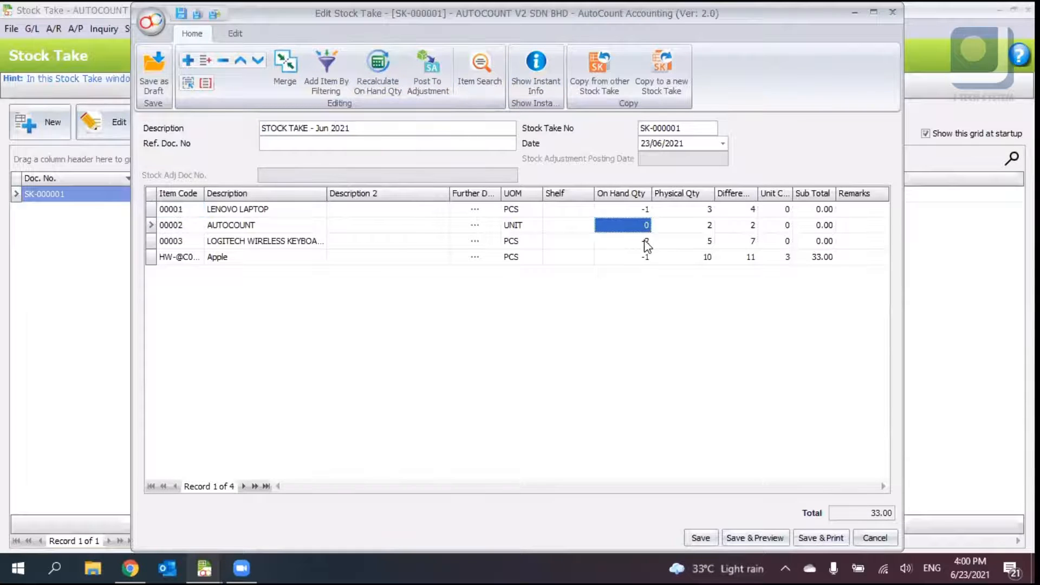
left_click(646, 241)
left_click(646, 258)
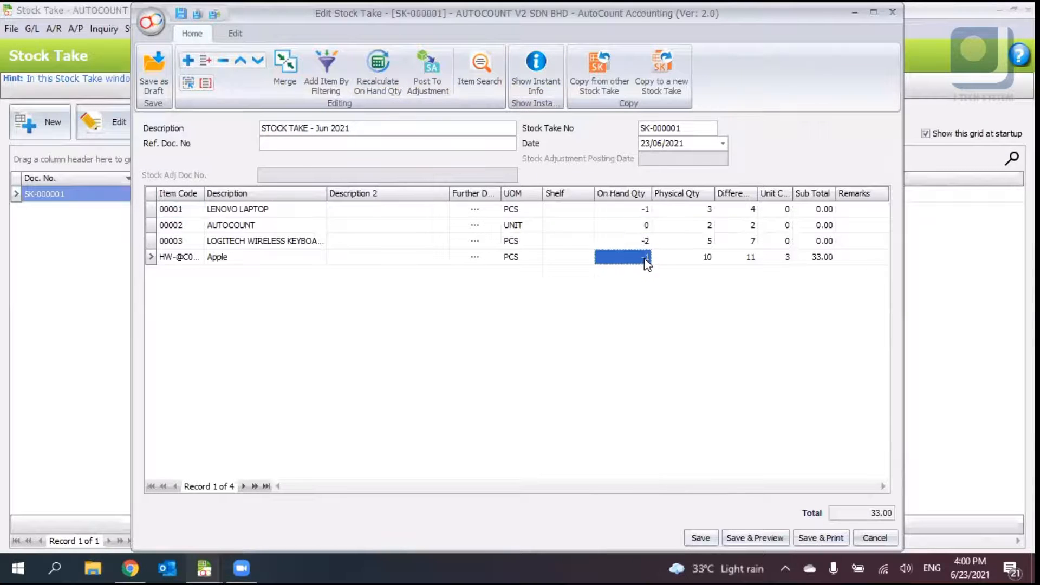
left_click(635, 211)
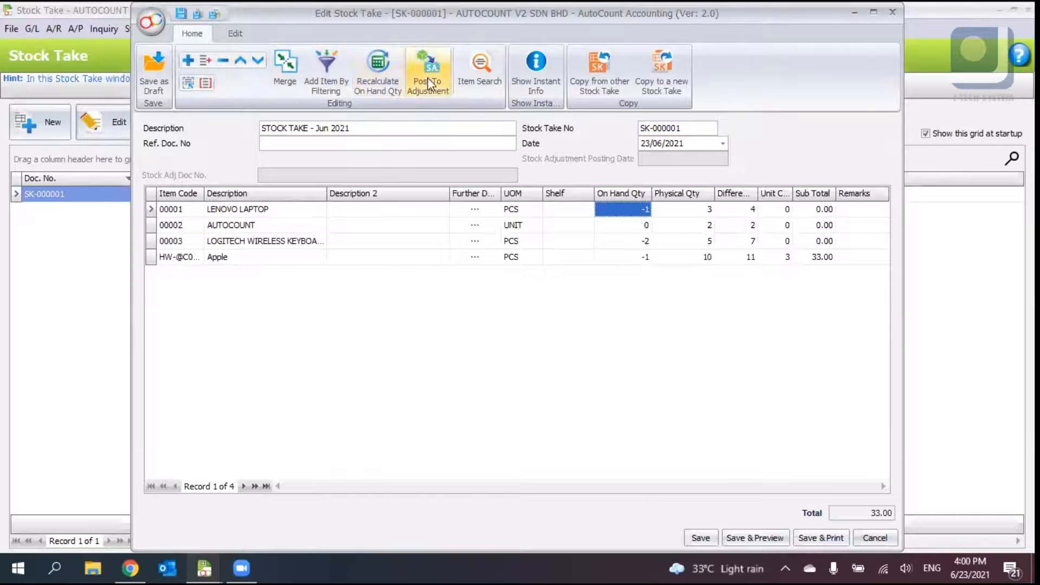
- Add items to stock take SK-000001 by filtering on Item Group from HARDWARE to HARDWARE
left_click(337, 76)
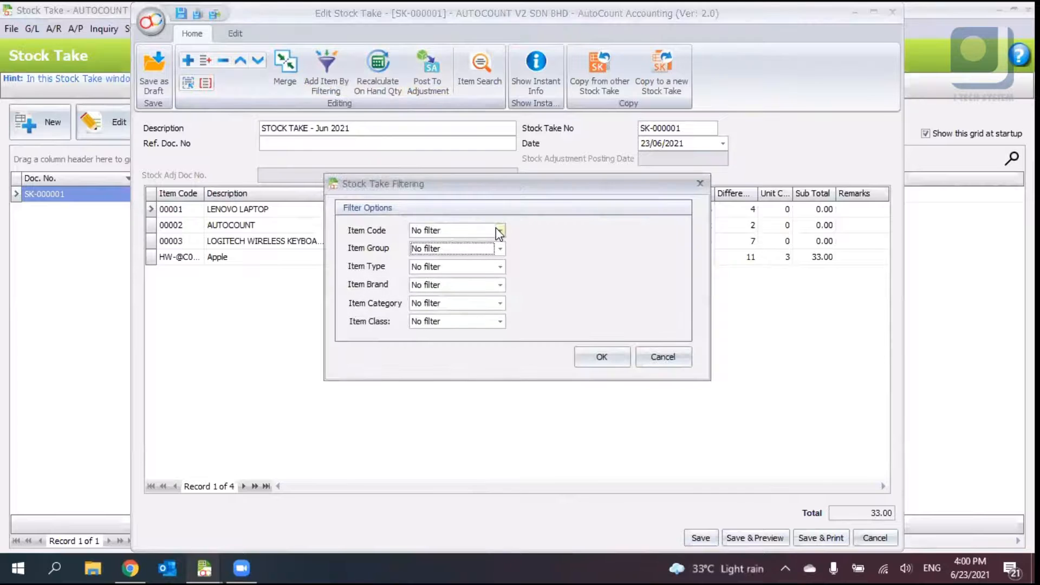
double_click(496, 228)
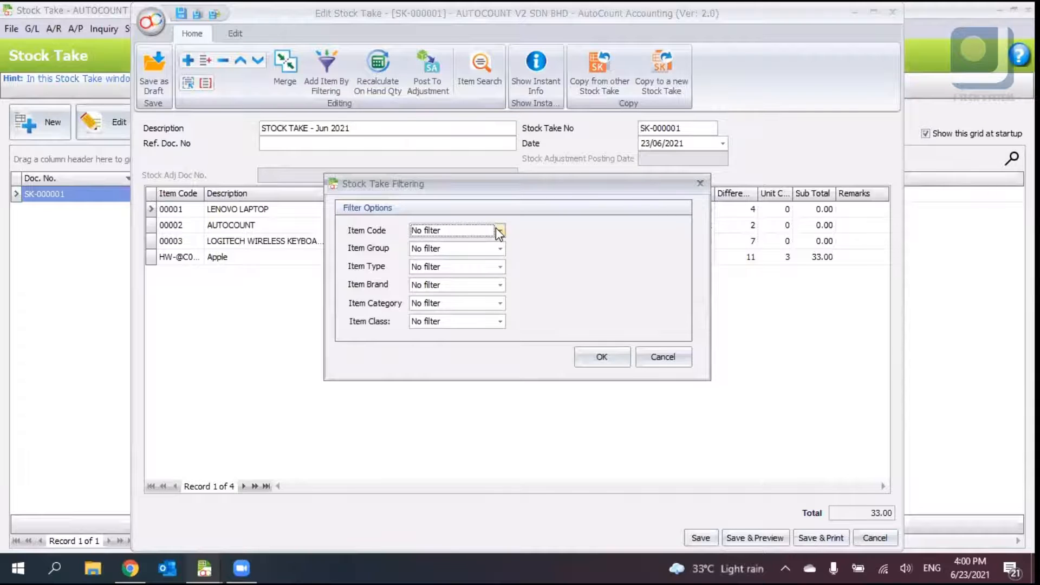
left_click(489, 250)
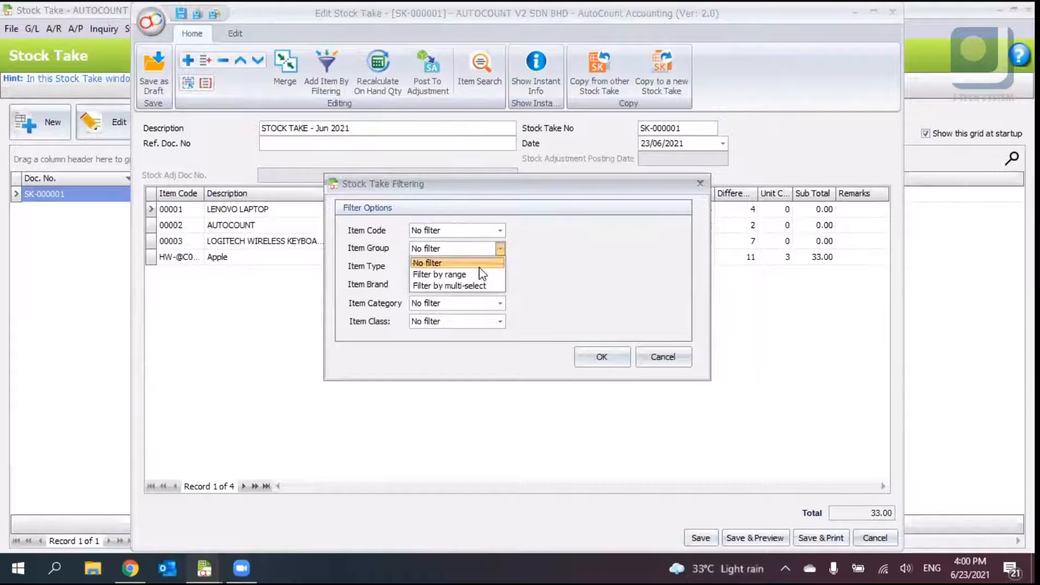
left_click(581, 256)
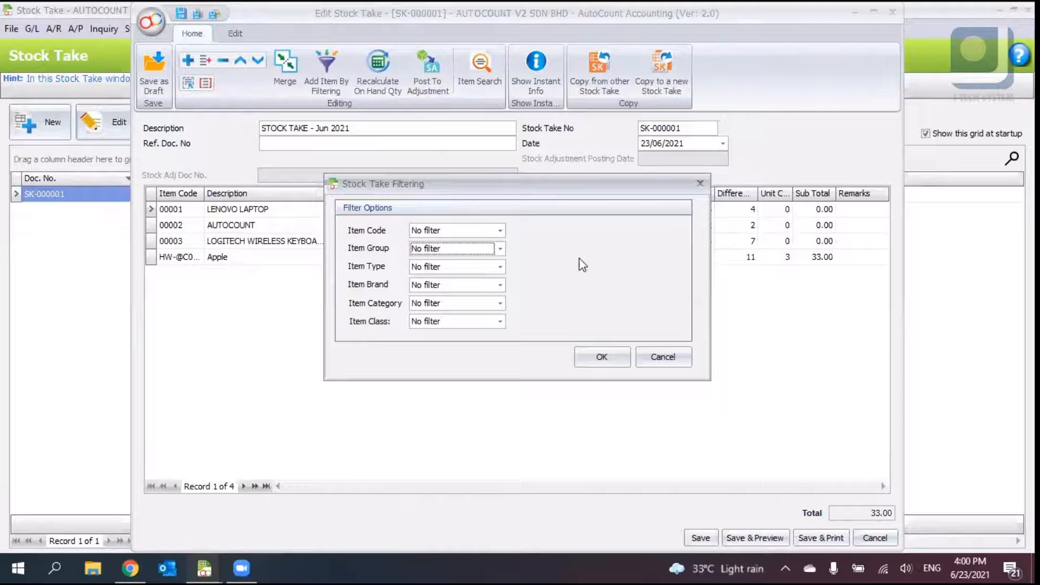
left_click(473, 265)
left_click(476, 289)
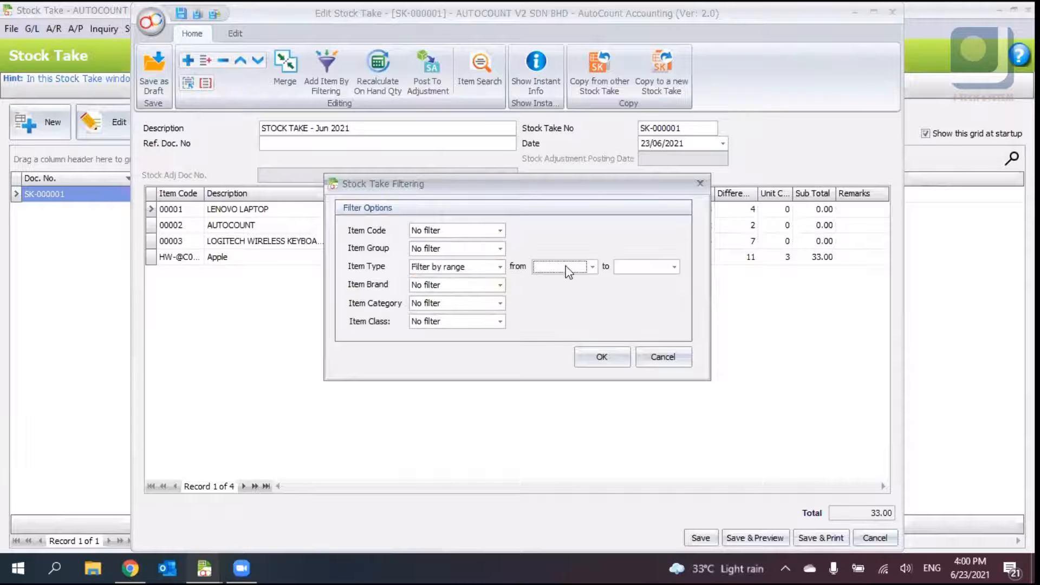
left_click(569, 267)
left_click(499, 267)
left_click(499, 266)
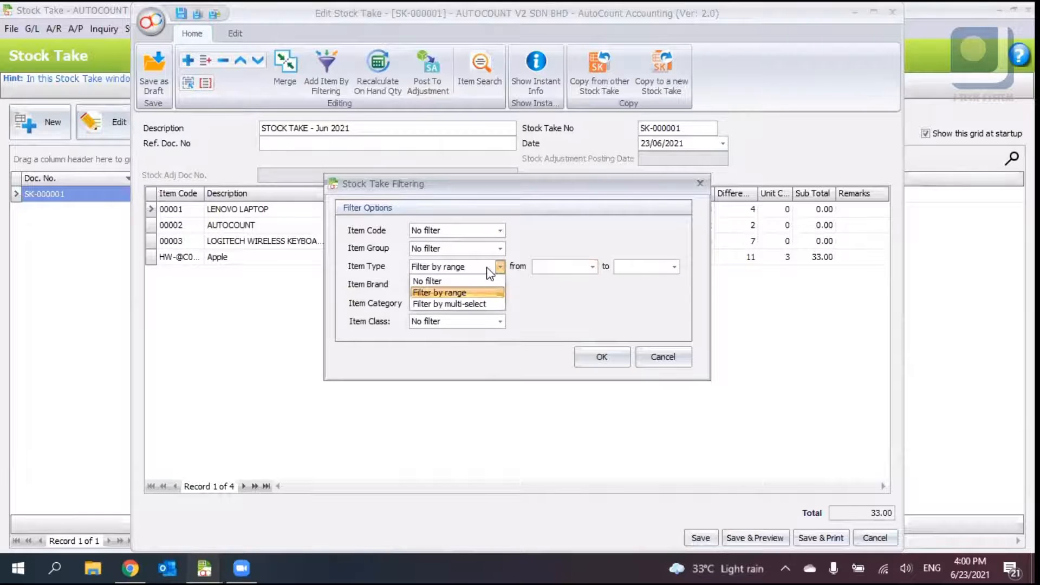
left_click(479, 280)
left_click(499, 248)
left_click(487, 274)
left_click(540, 252)
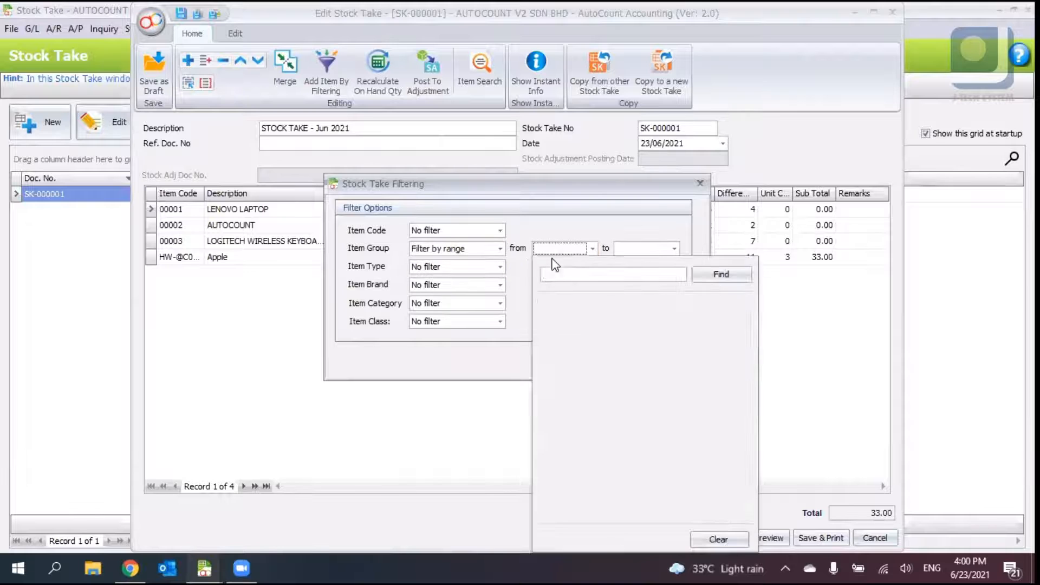
double_click(587, 323)
left_click(595, 355)
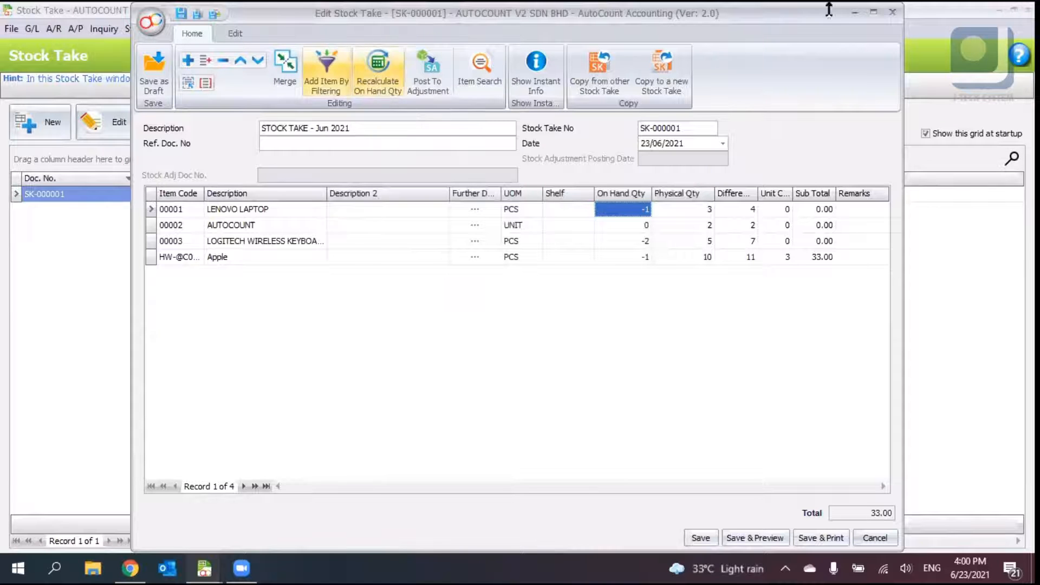
- Close the stock take window without saving changes
left_click(892, 12)
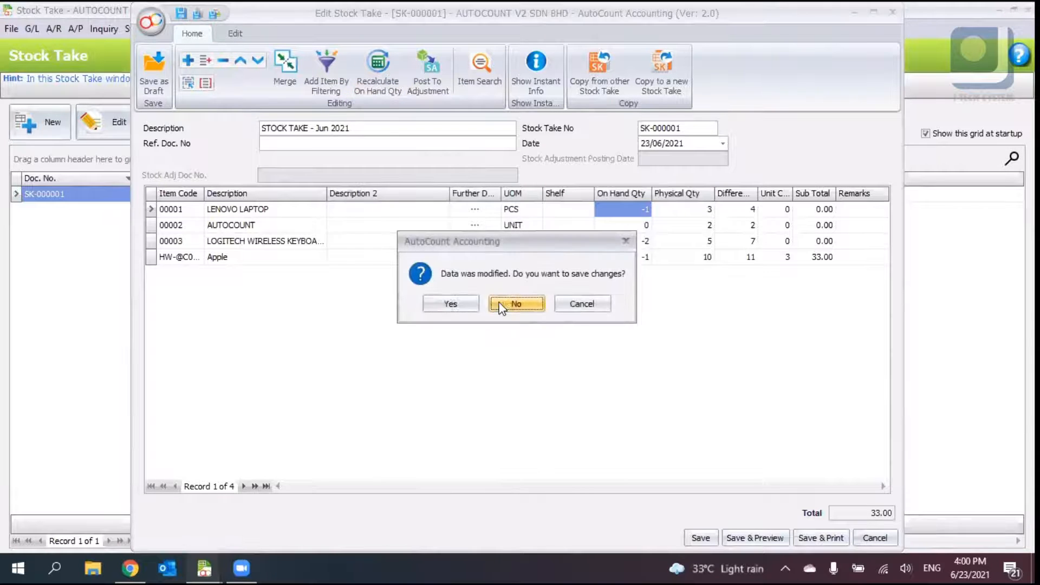
left_click(516, 303)
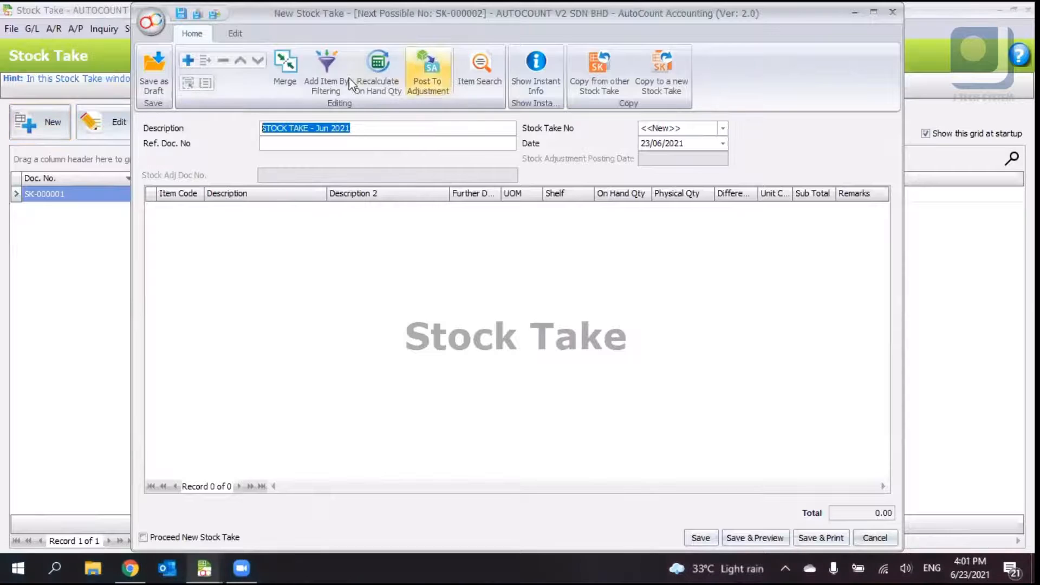
- Add items to the new stock take by filtering on Item Group HARDWARE
left_click(331, 77)
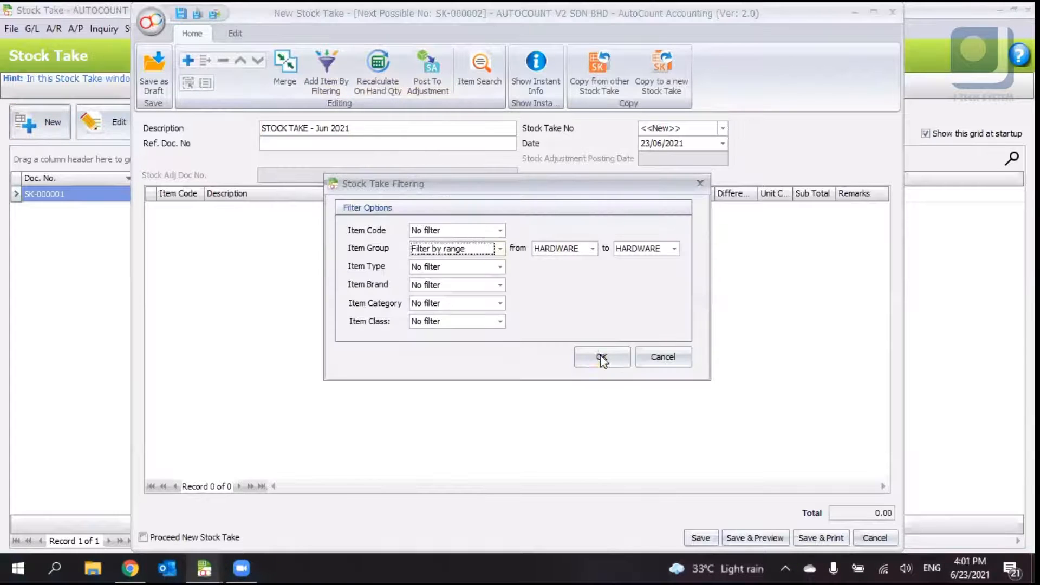
left_click(602, 357)
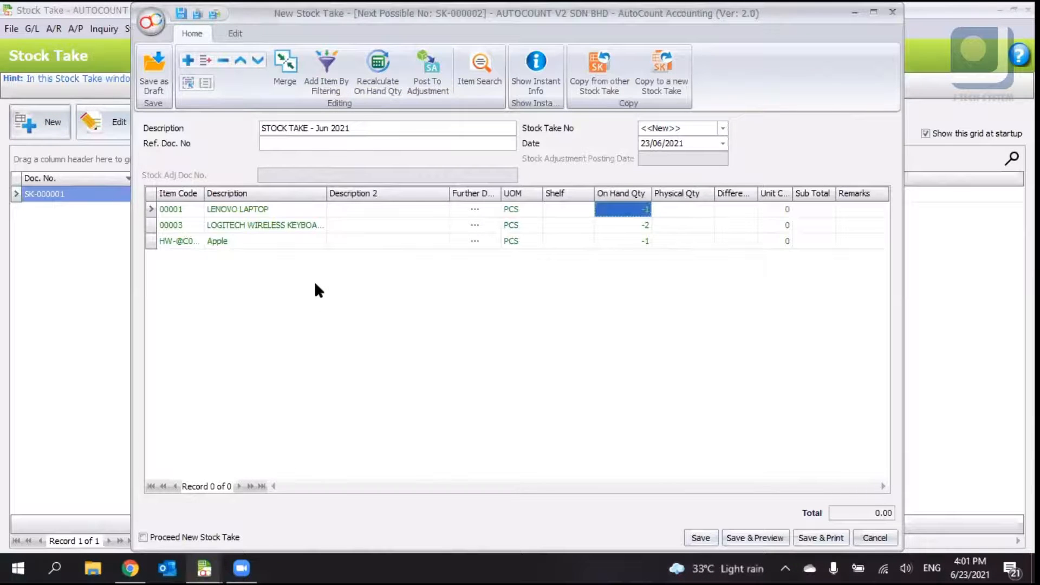
left_click(326, 76)
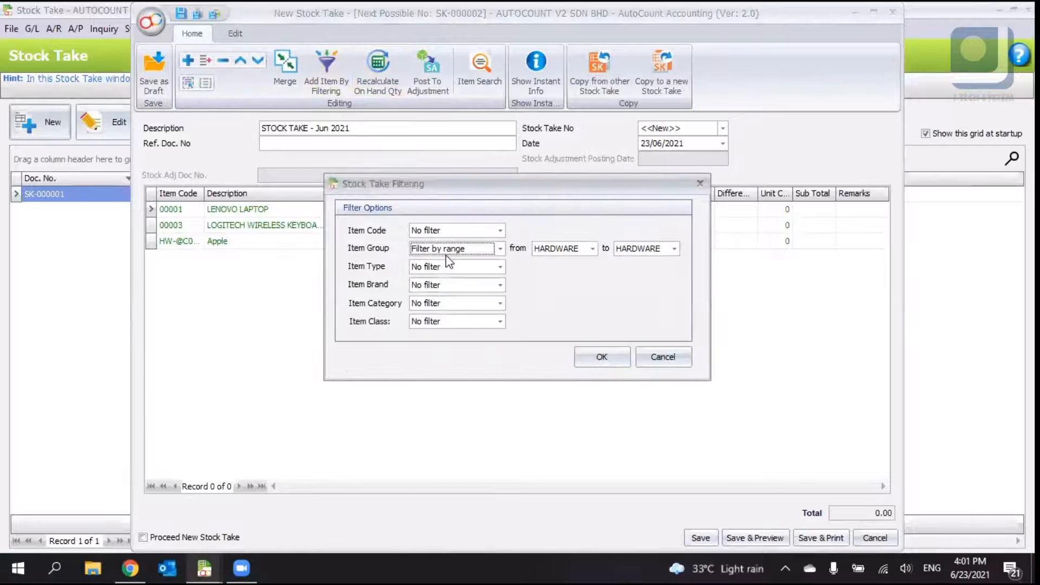
left_click(662, 357)
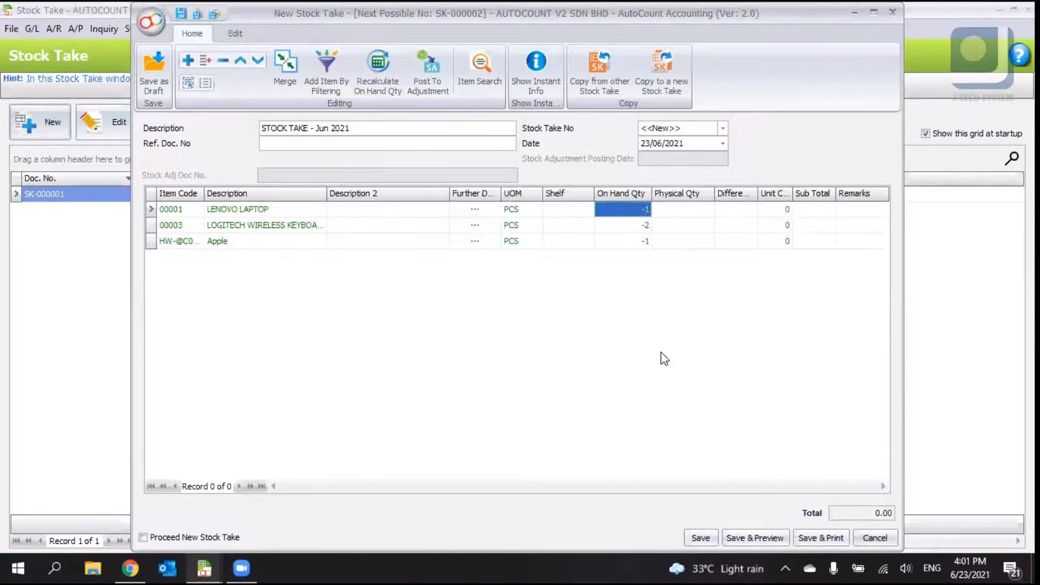
- Add all stock items to the new stock take through Item Search with every result checked
right_click(301, 289)
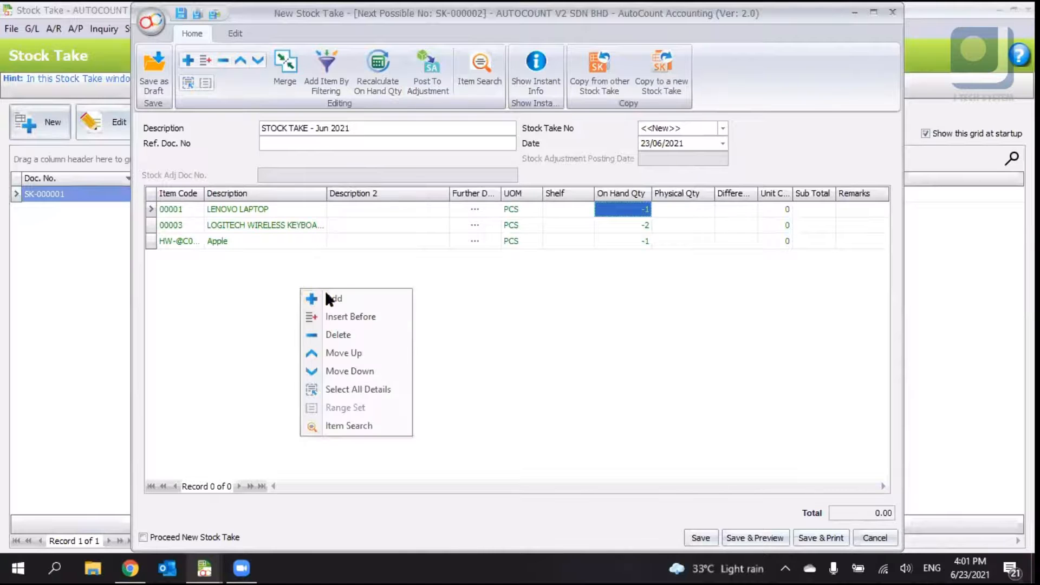
left_click(513, 362)
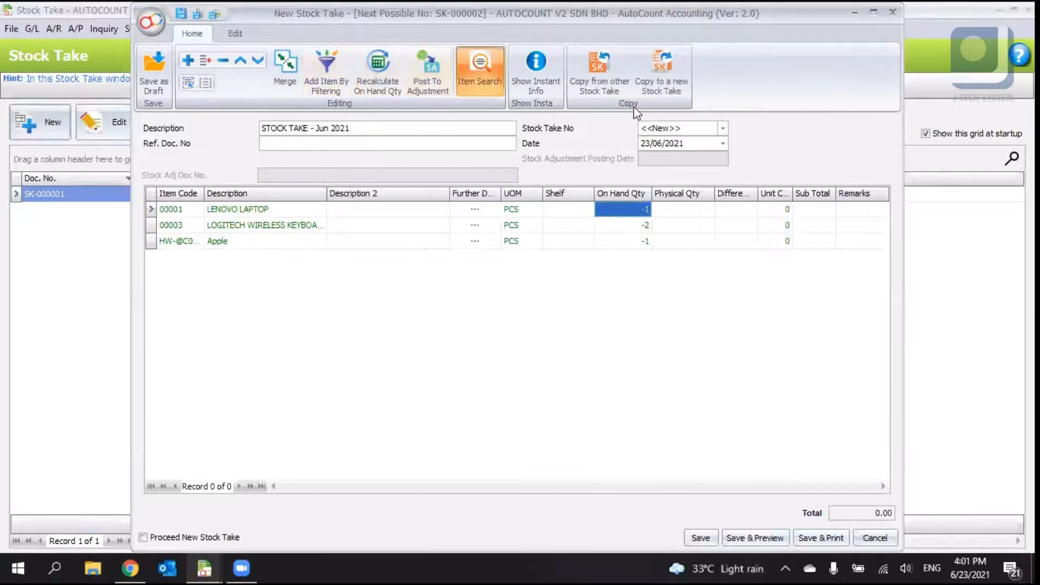
left_click(672, 102)
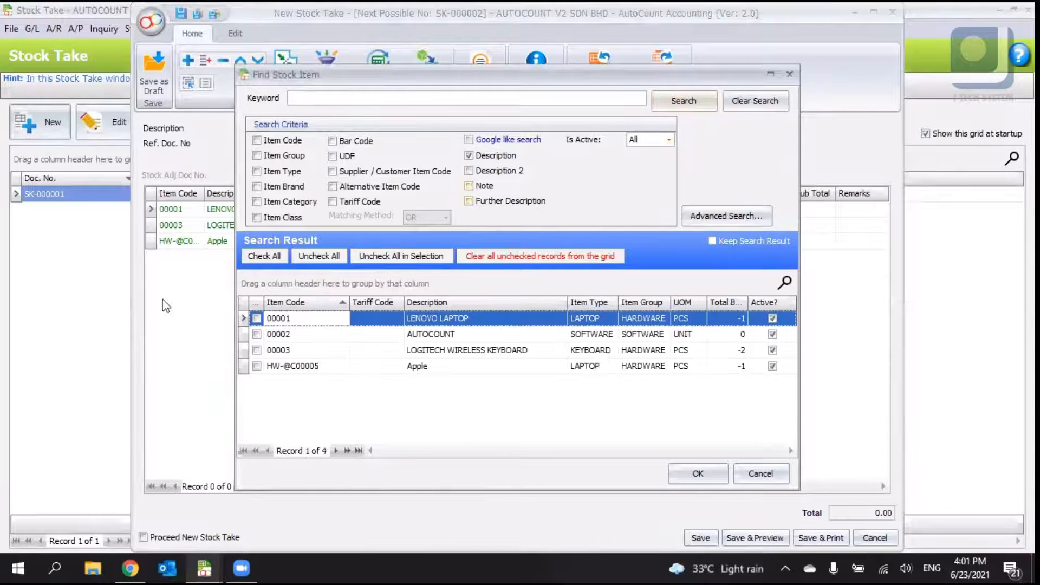
left_click(266, 256)
left_click(690, 472)
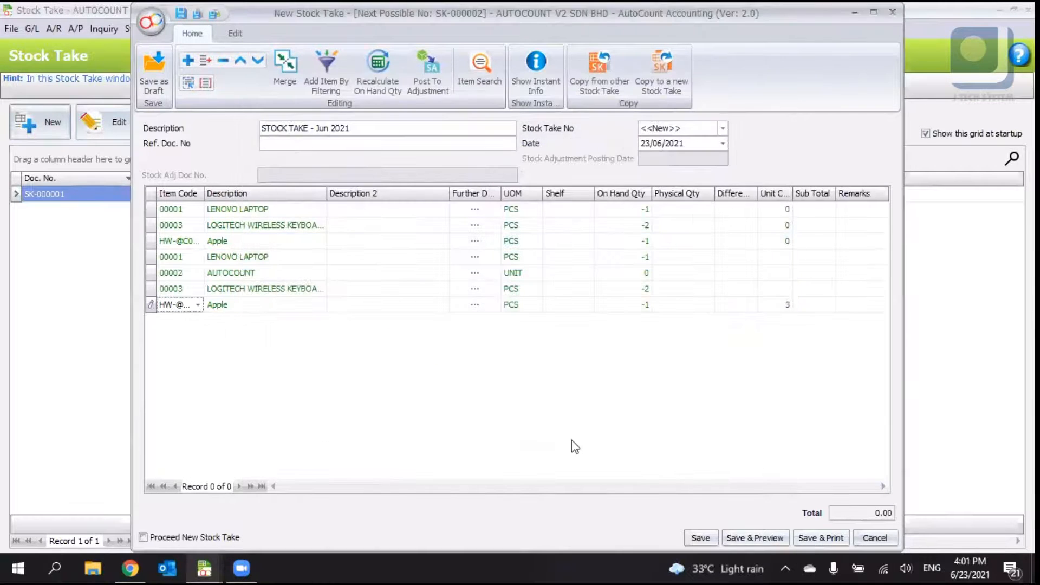
- Delete the four detail lines added by Item Search from the new stock take
left_click(302, 305)
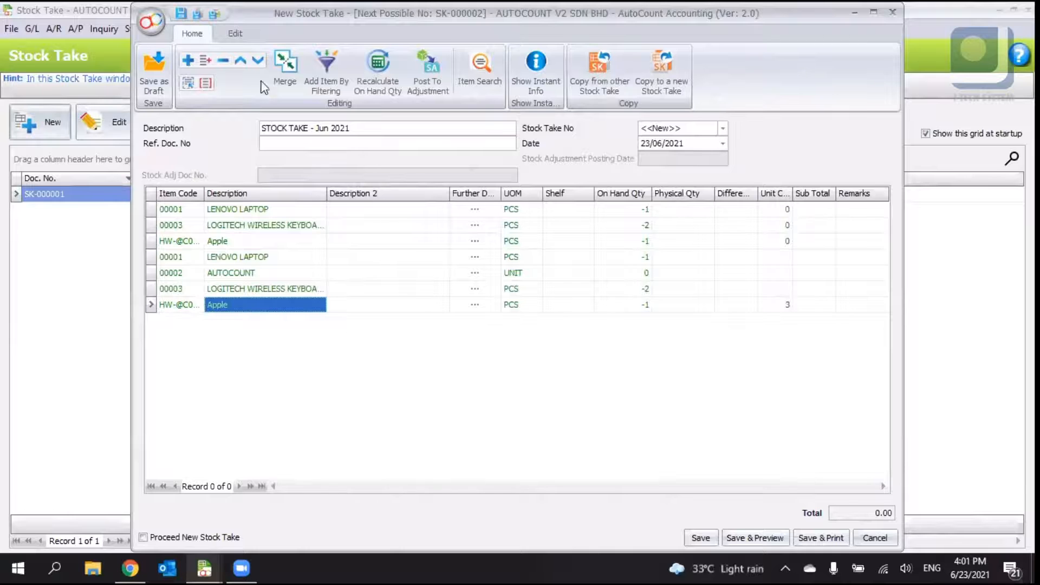
left_click(222, 60)
key("Return")
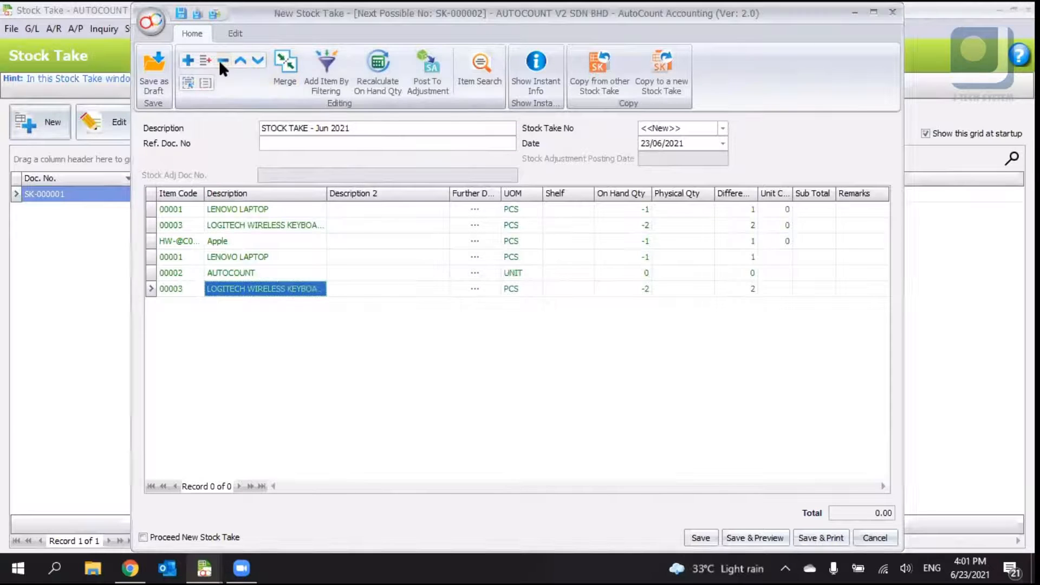
left_click(222, 61)
key("Return")
left_click(219, 60)
key("Return")
left_click(219, 59)
key("Return")
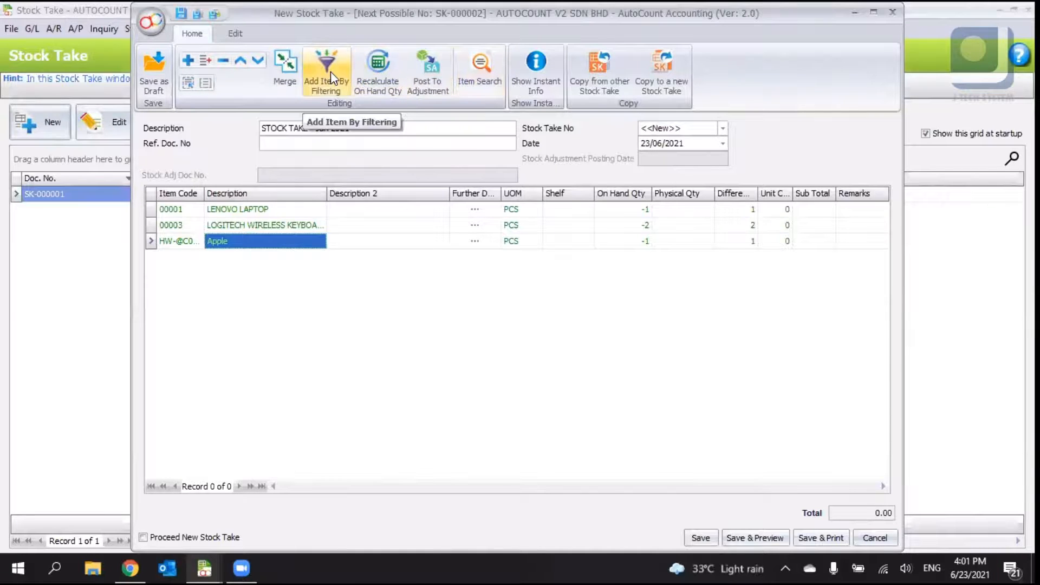
- Merge the lines and close the new stock take without saving changes
left_click(283, 80)
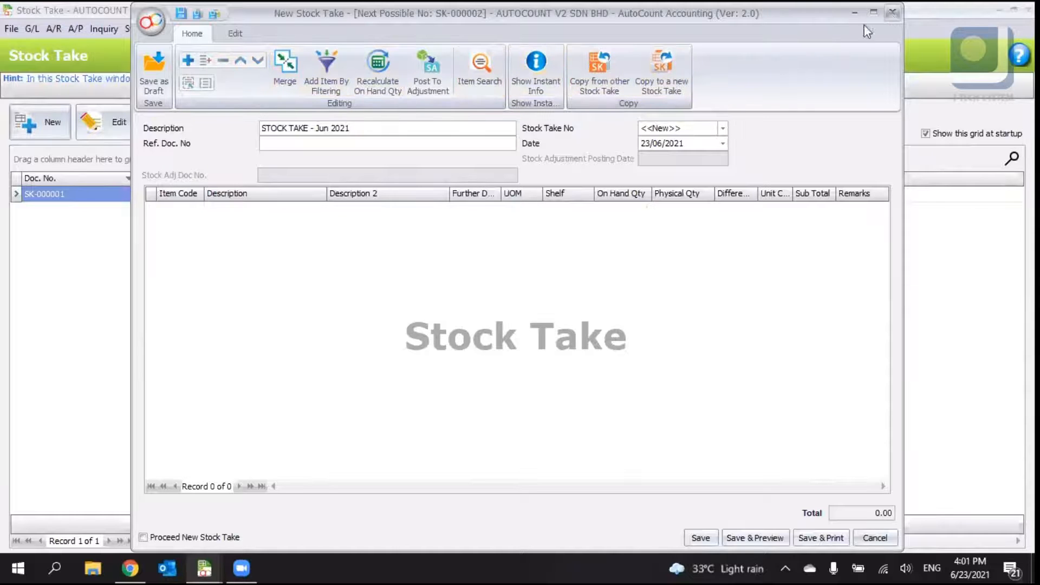
left_click(892, 12)
left_click(512, 303)
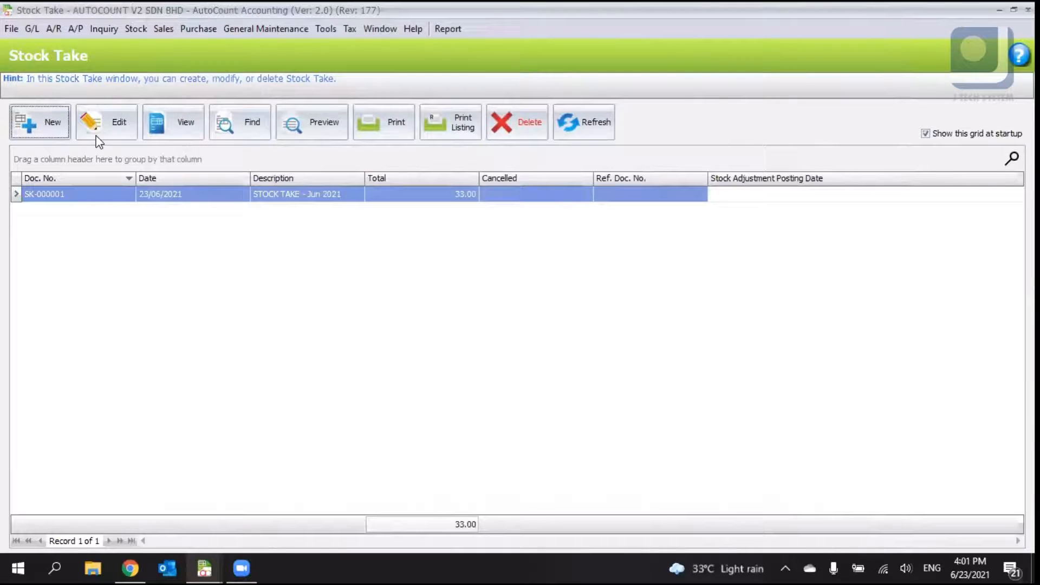
- Create a new stock take and add detail lines for items 00001, 00001 and 00003
left_click(29, 130)
right_click(243, 233)
left_click(259, 239)
left_click(197, 210)
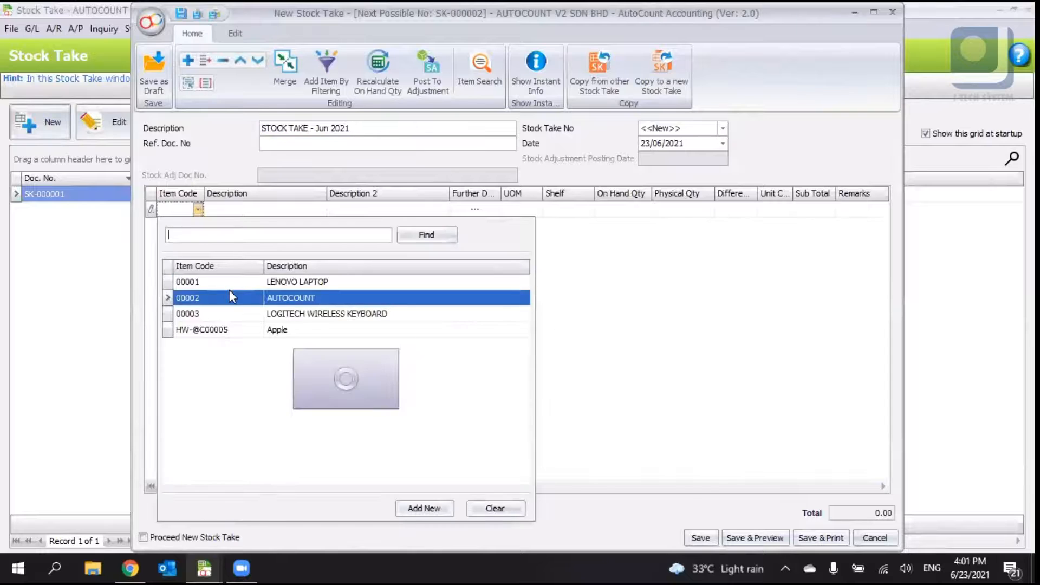
left_click(230, 282)
right_click(223, 284)
left_click(233, 295)
left_click(197, 226)
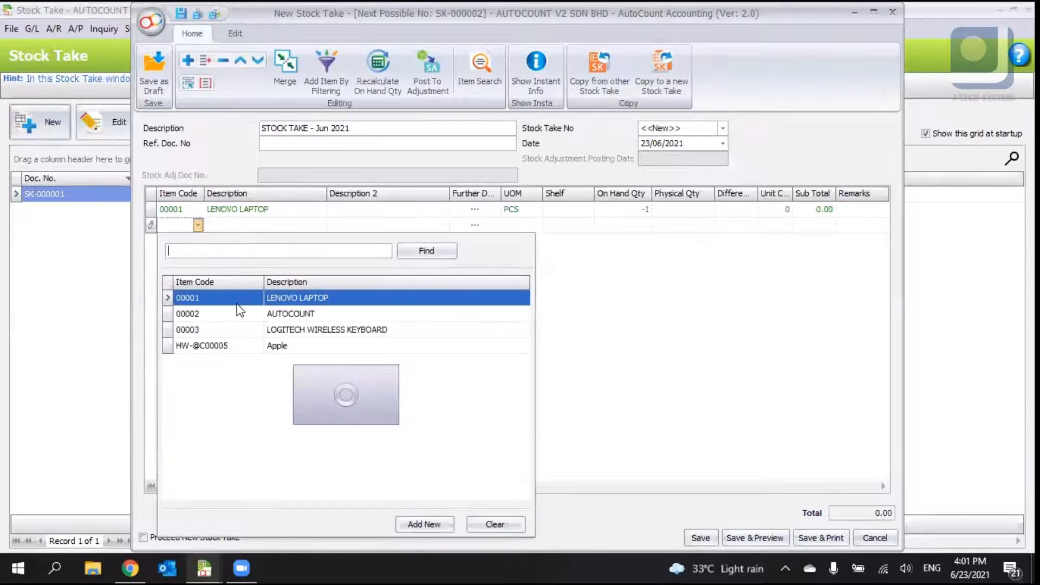
left_click(235, 299)
right_click(265, 300)
left_click(274, 309)
left_click(198, 241)
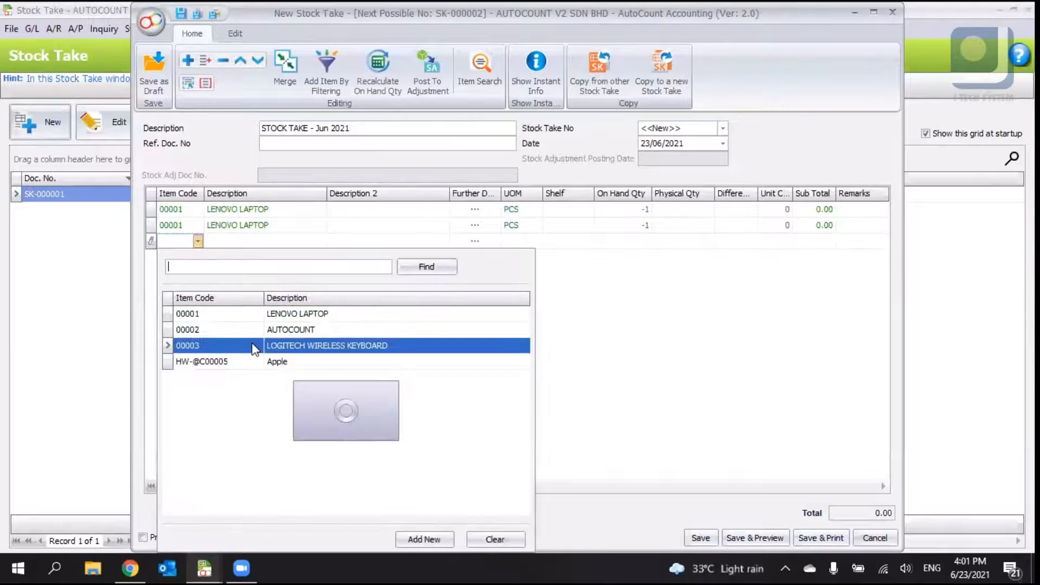
left_click(253, 347)
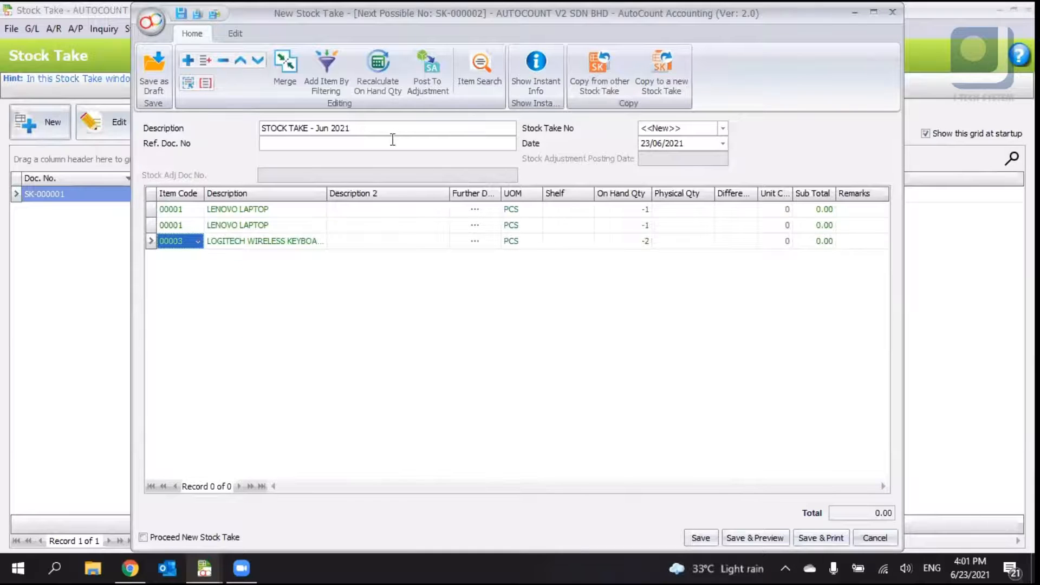
- Merge the duplicate lines, then close the new stock take without saving
left_click(294, 66)
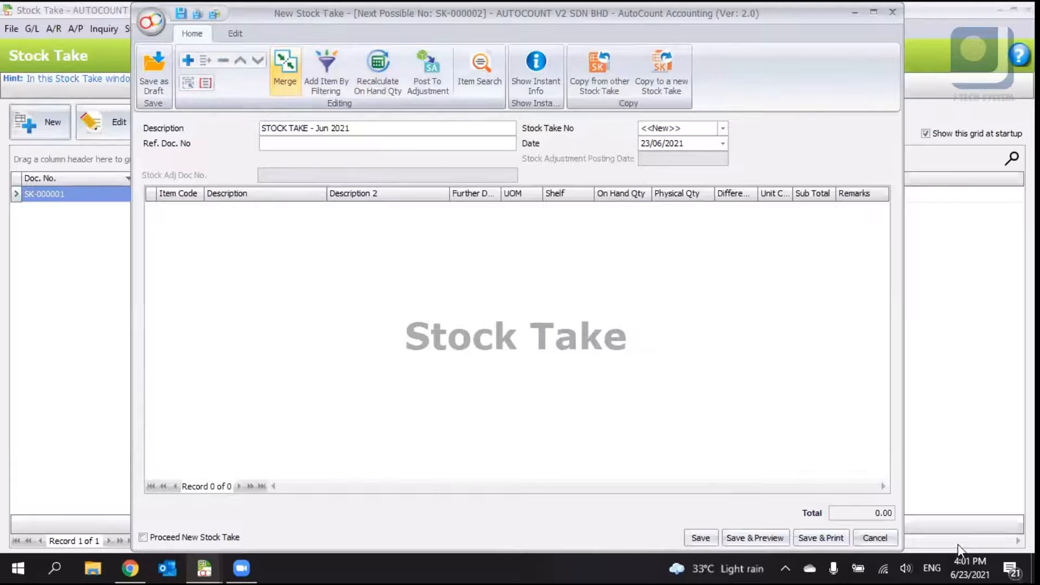
left_click(893, 544)
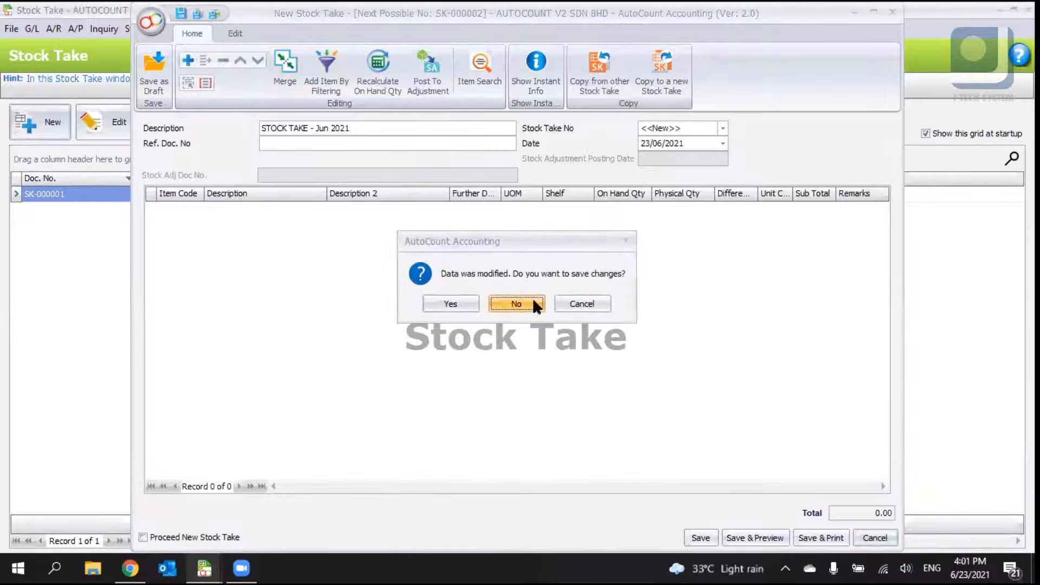
left_click(532, 299)
- Switch back to the Stock Take list and open SK-000001 for editing
left_click(205, 567)
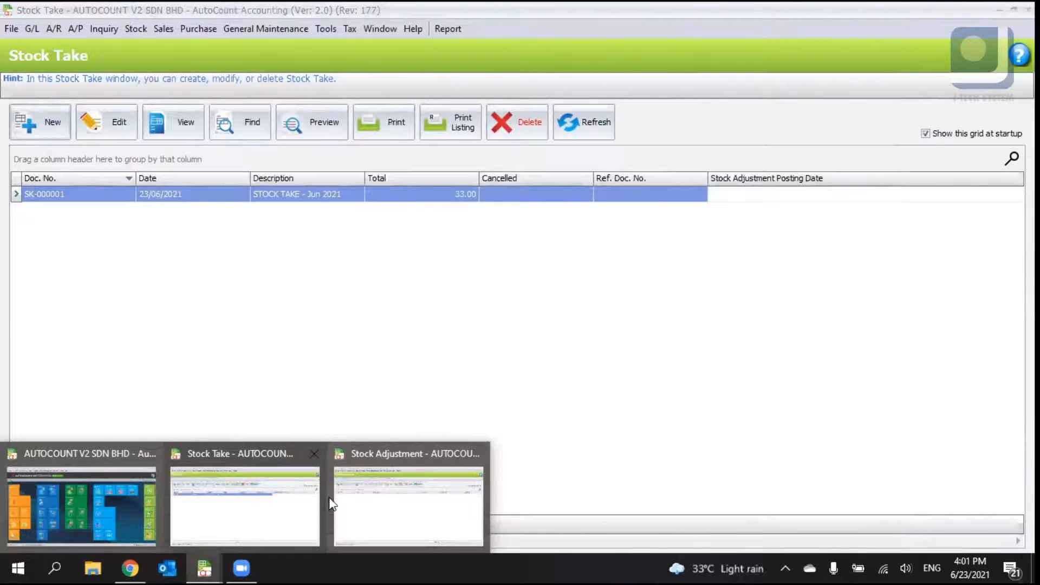
left_click(253, 489)
left_click(99, 126)
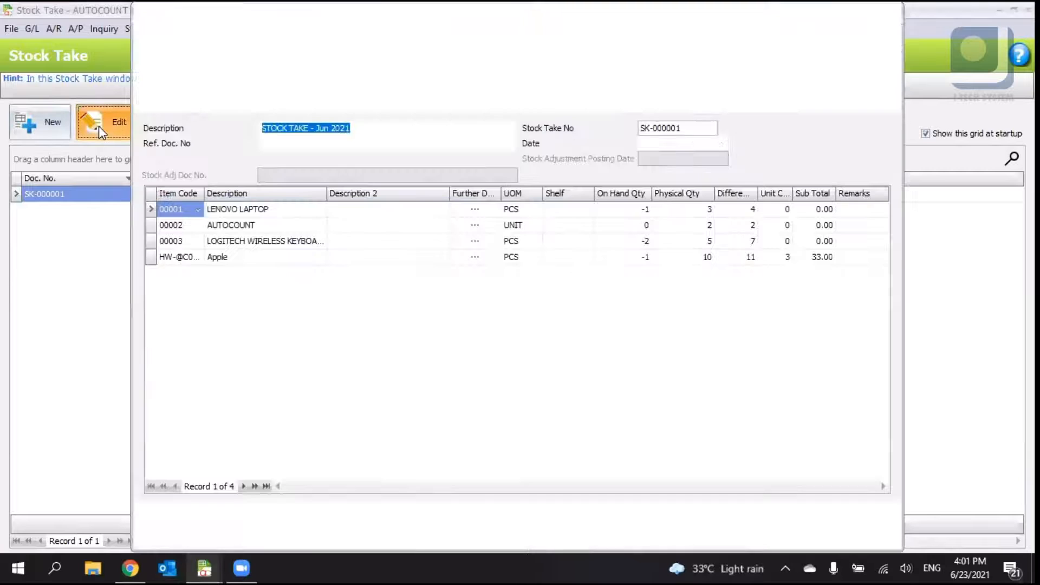
- Add another line for item 00001 to SK-000001 and merge the duplicate lines
right_click(277, 270)
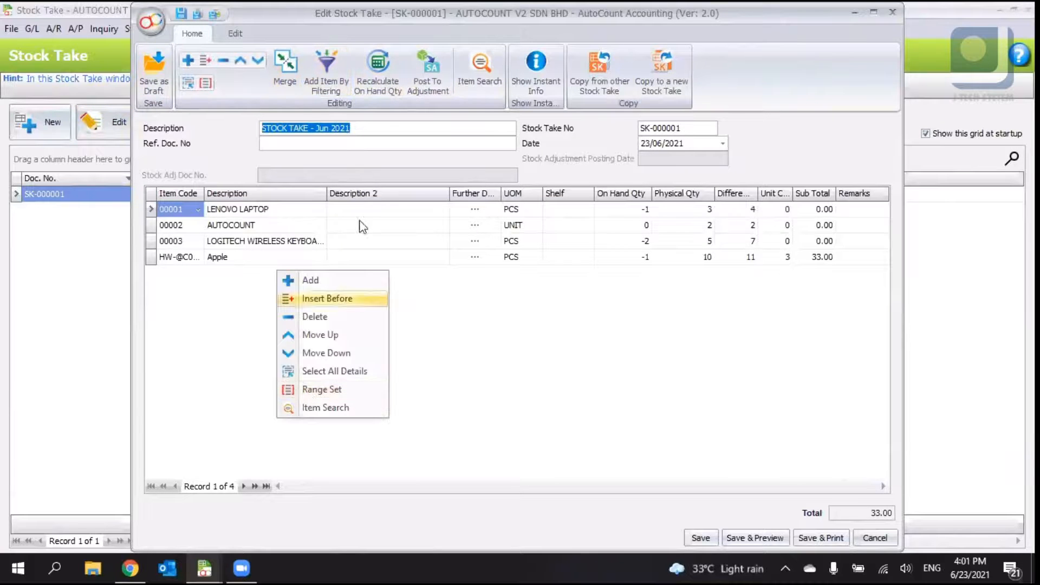
left_click(319, 280)
left_click(197, 274)
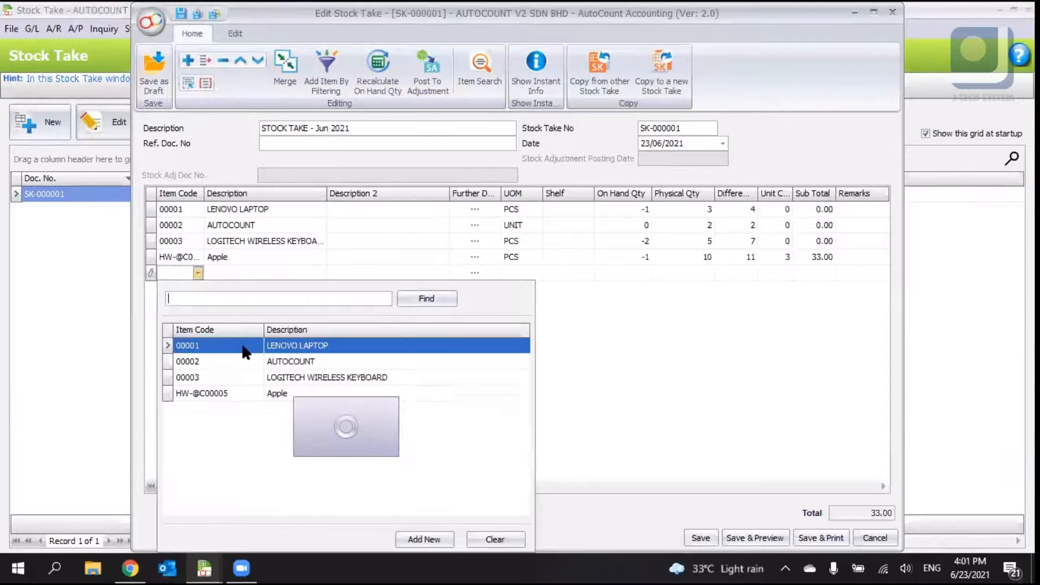
left_click(243, 348)
left_click(292, 76)
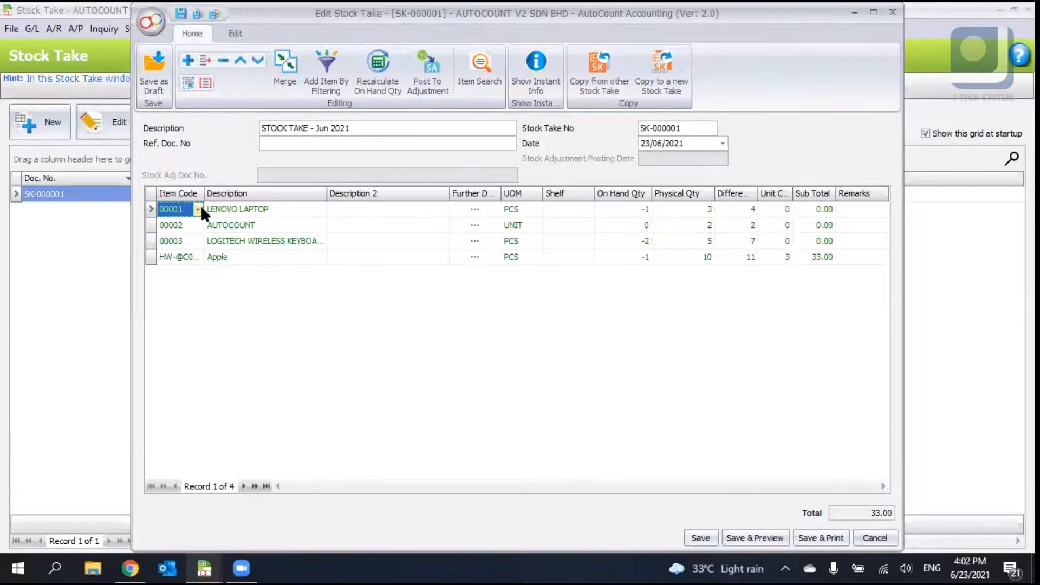
- Add a new empty detail line to the stock take
right_click(209, 285)
left_click(238, 285)
left_click(633, 307)
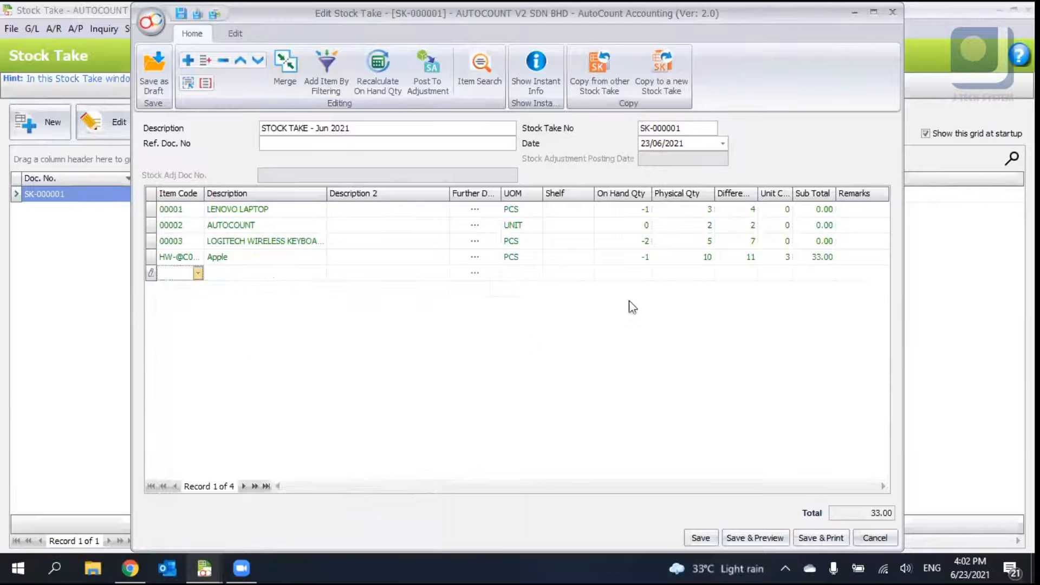
- Enter a physical quantity of 5 for the newly added Lenovo Laptop line
left_click(683, 275)
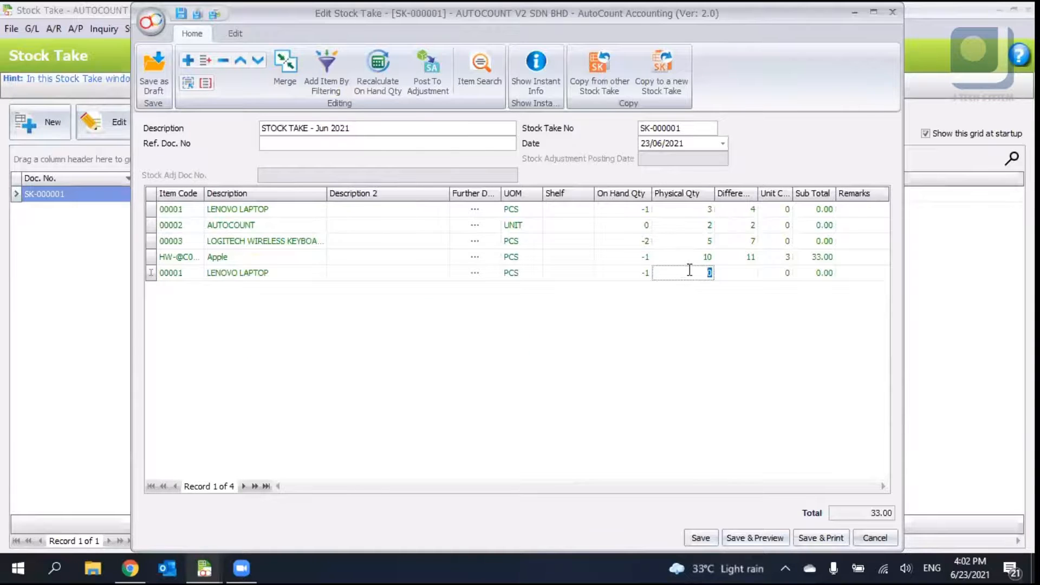
left_click(698, 325)
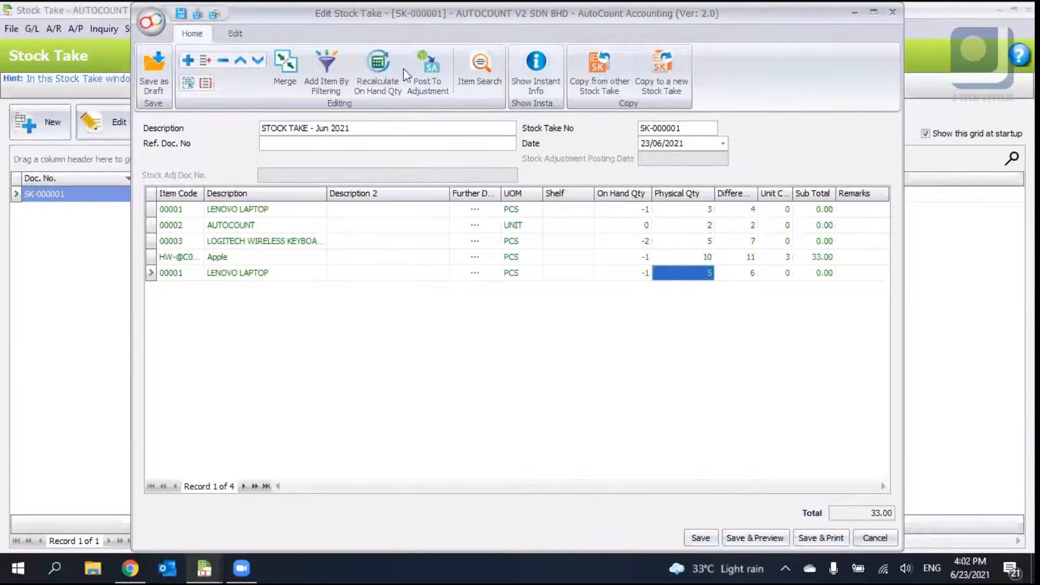
- Post the stock take to a stock adjustment, then close the generated adjustment without saving
left_click(421, 71)
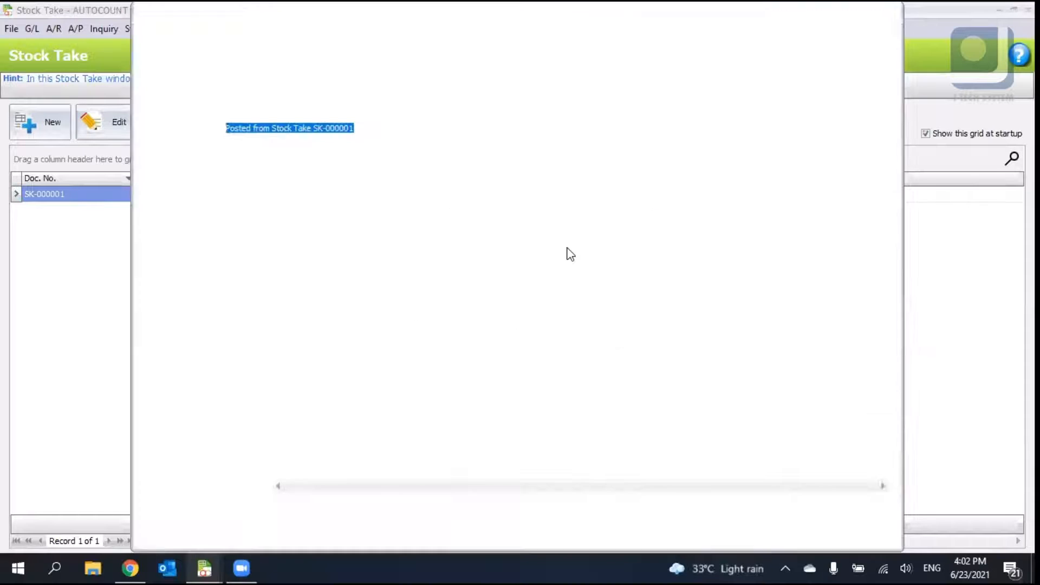
left_click(731, 176)
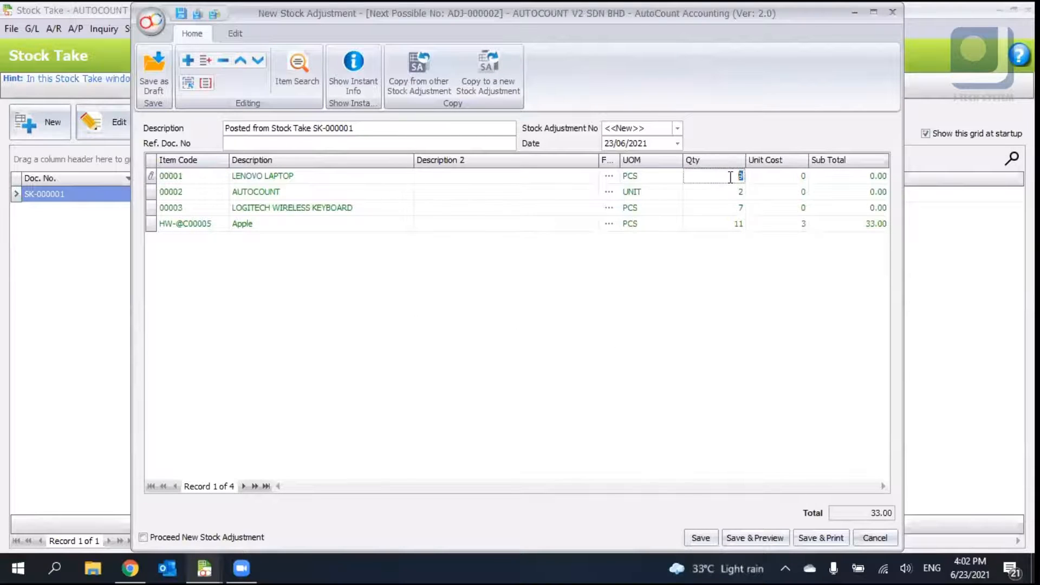
left_click(893, 11)
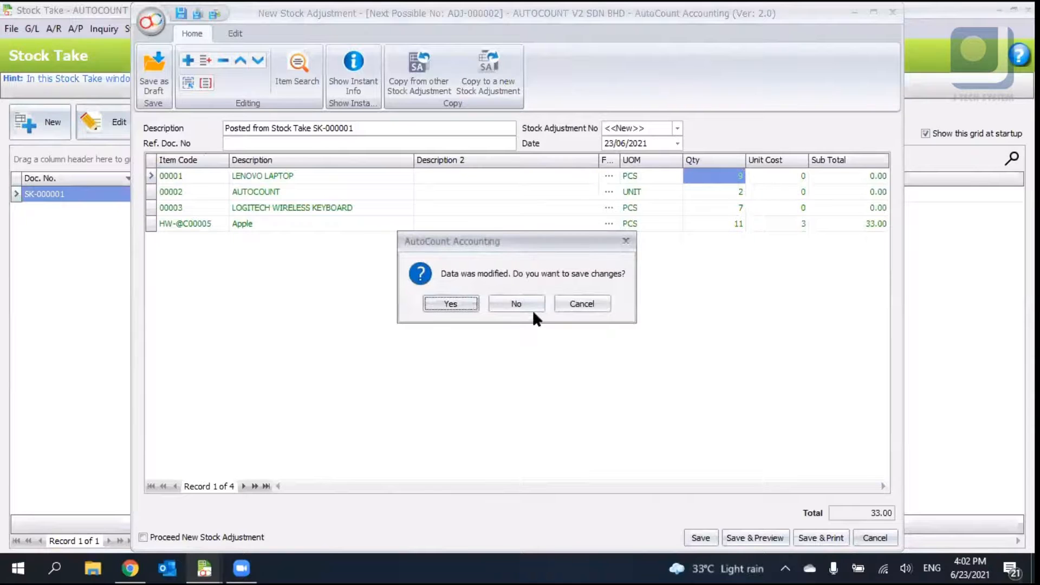
left_click(530, 307)
- Add another line for item 00001 with physical quantity 5 and merge the duplicate Lenovo Laptop lines
right_click(429, 280)
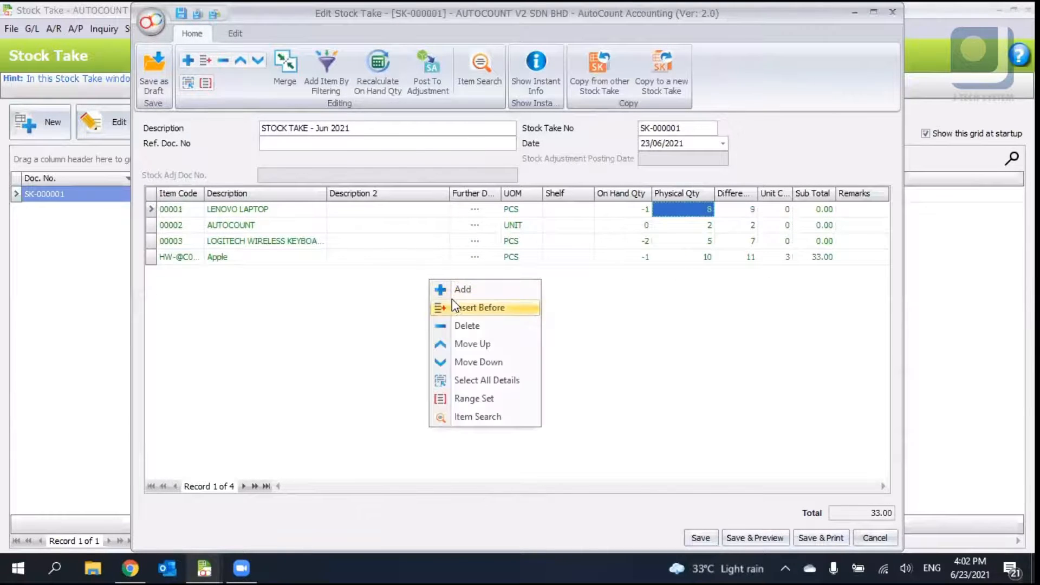
left_click(456, 291)
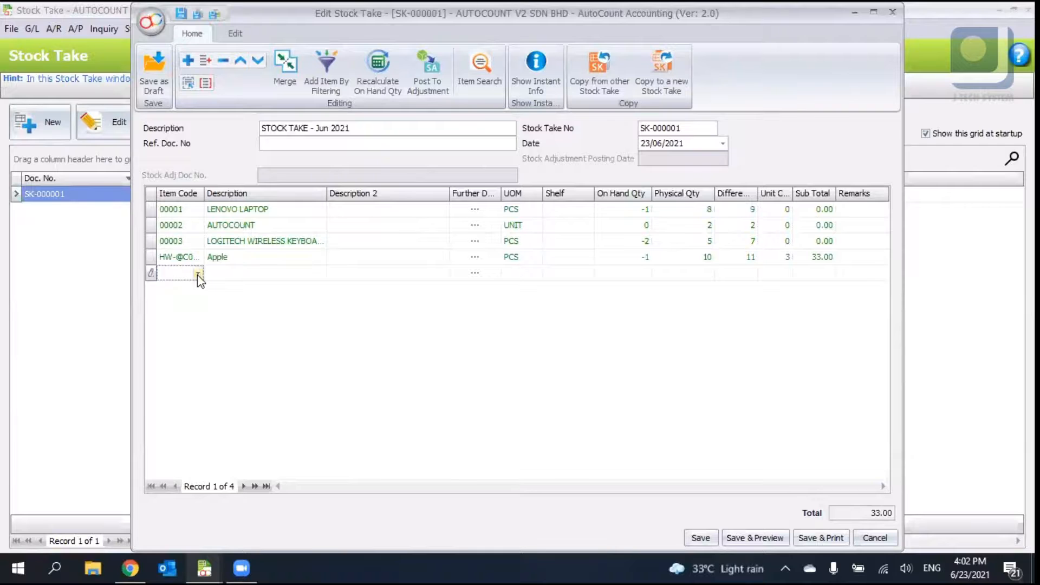
left_click(197, 275)
left_click(273, 341)
left_click(704, 276)
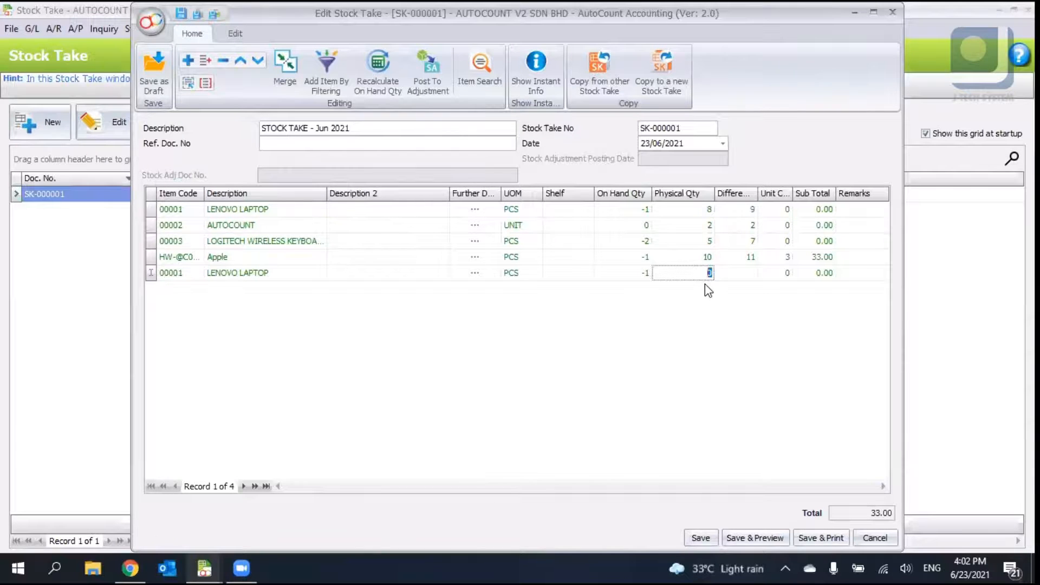
type("5")
key("Return")
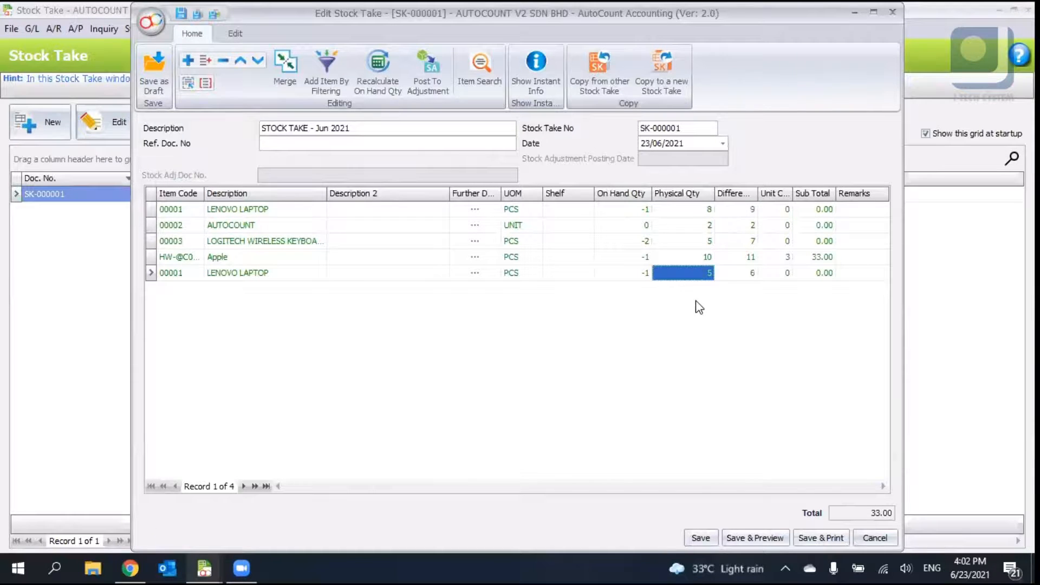
left_click(702, 210)
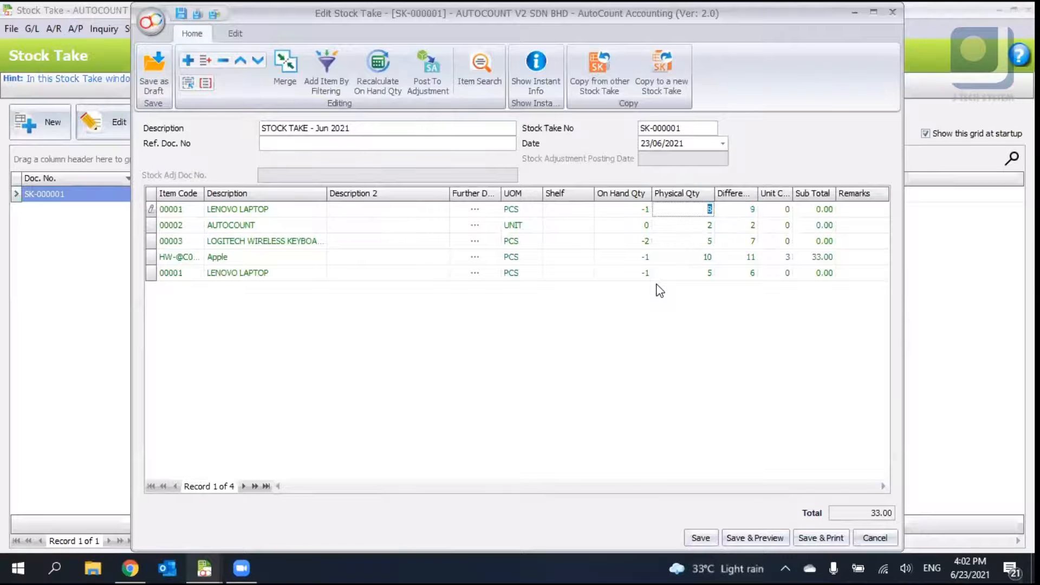
left_click(695, 274)
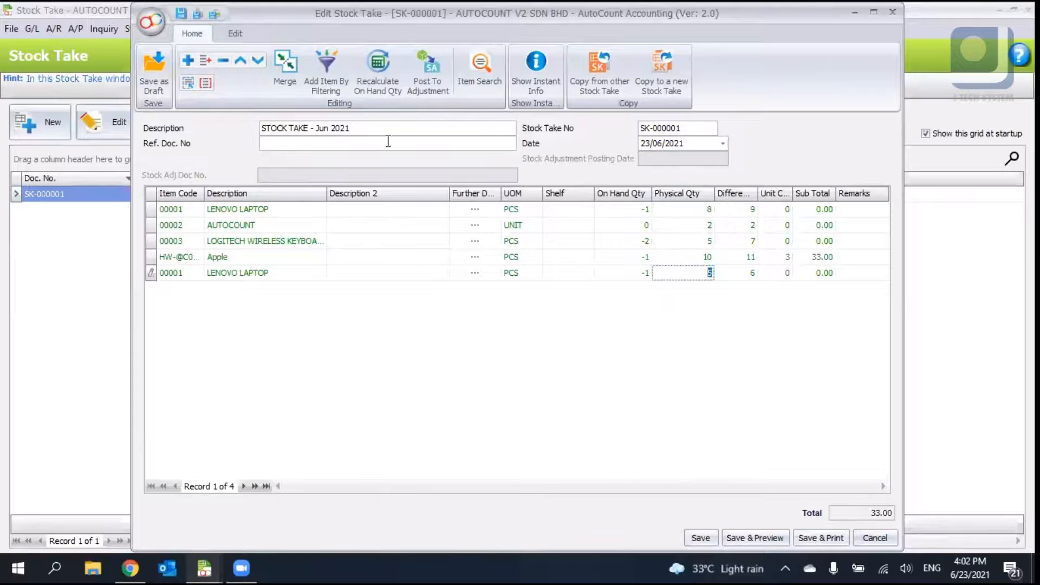
left_click(278, 67)
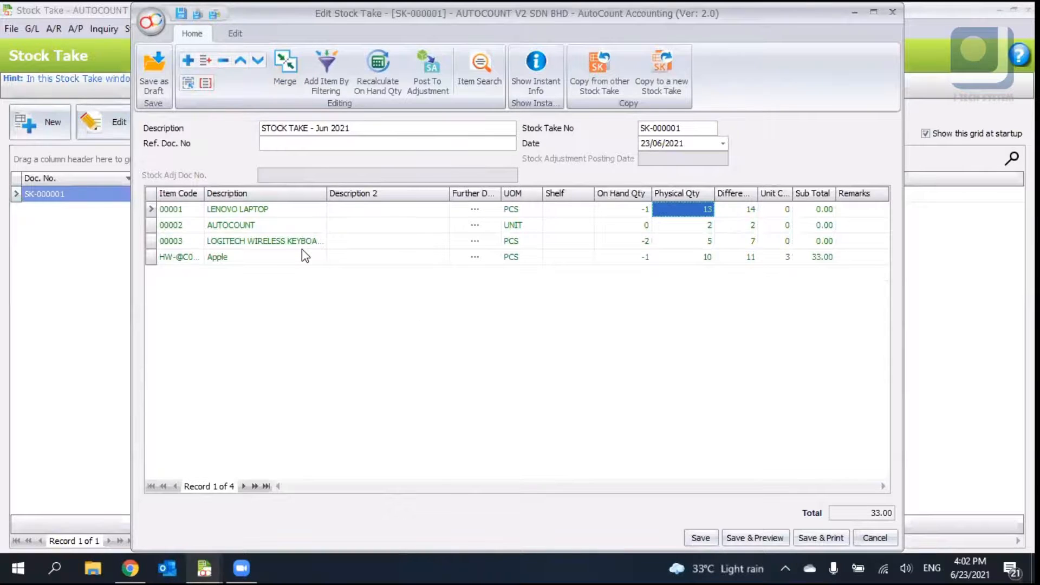
- Close the stock take without saving and reopen SK-000001 for editing
left_click(704, 209)
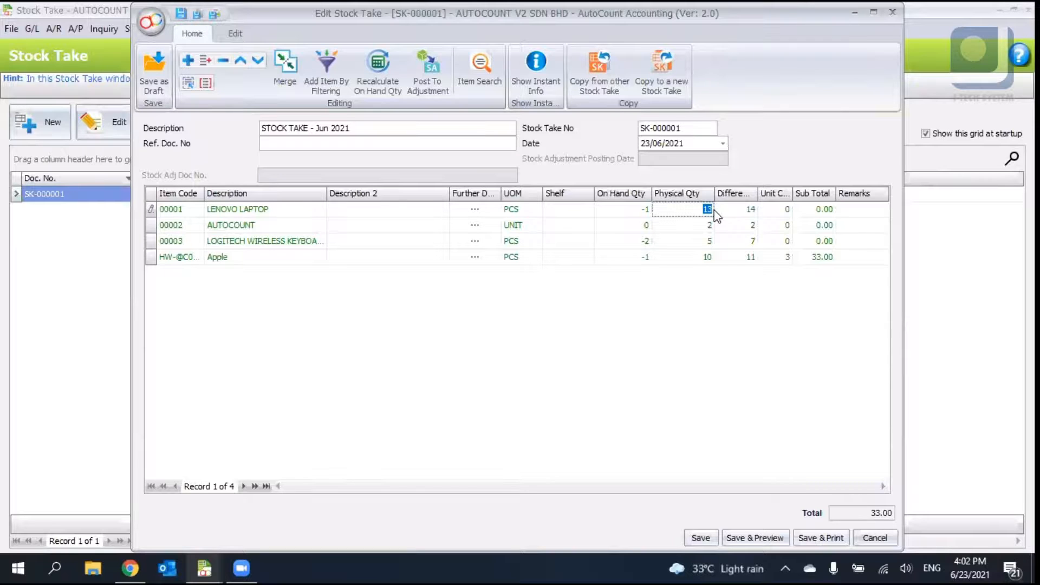
left_click(895, 18)
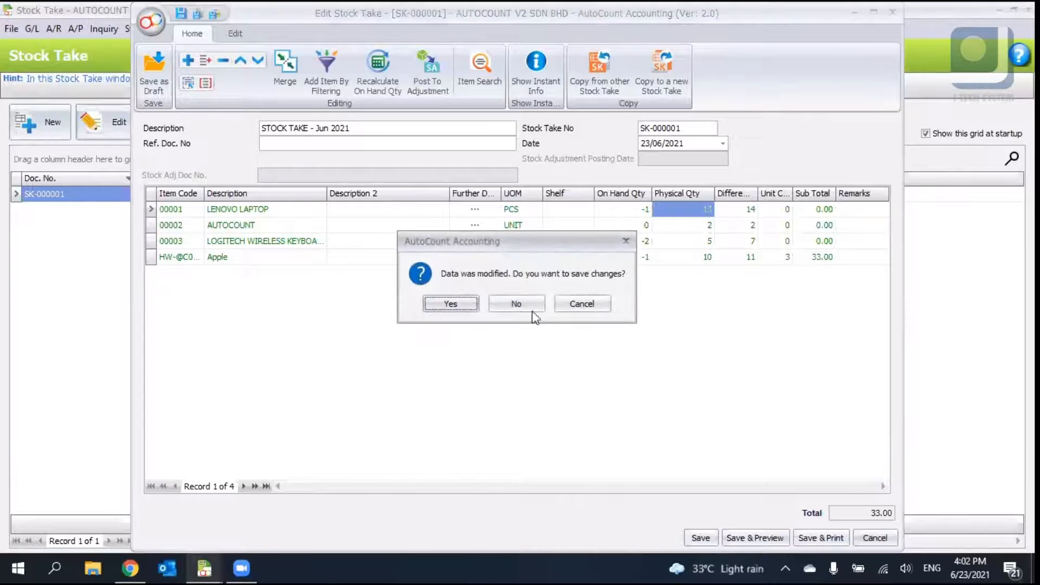
left_click(518, 306)
left_click(120, 124)
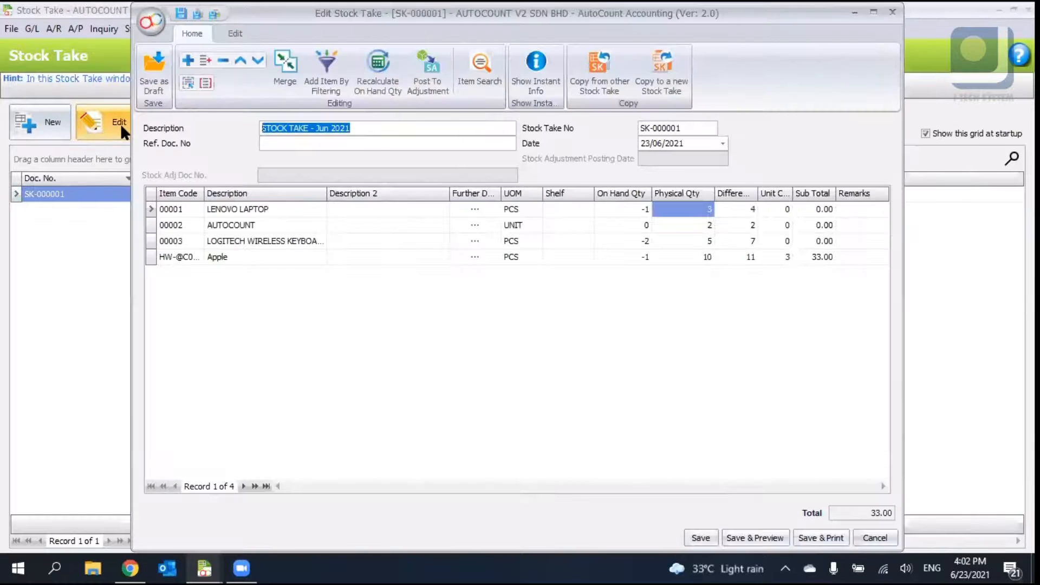
- Review the Difference column for each stock take line, then close the stock take
left_click(234, 35)
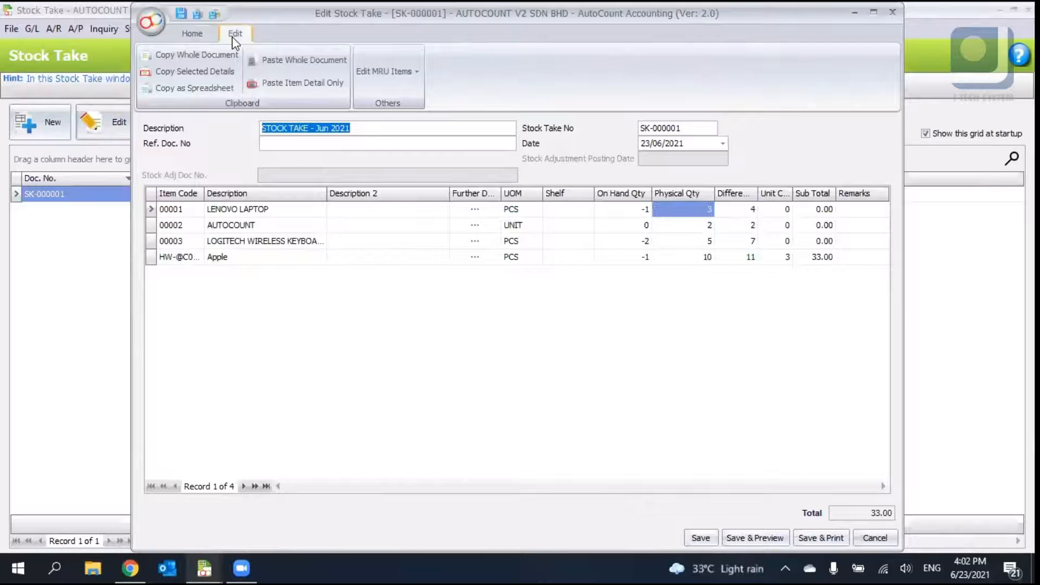
left_click(197, 40)
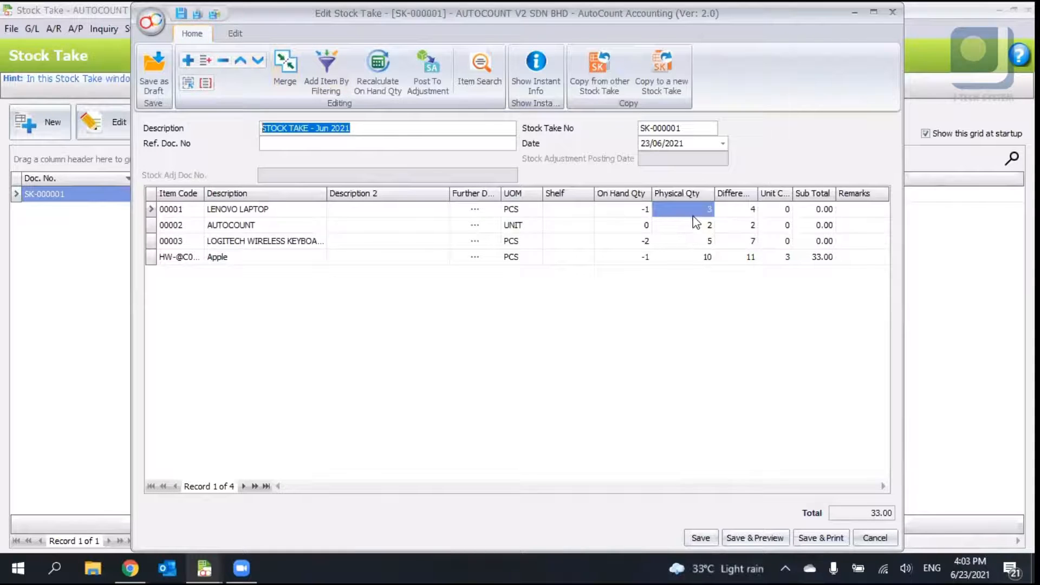
left_click(739, 209)
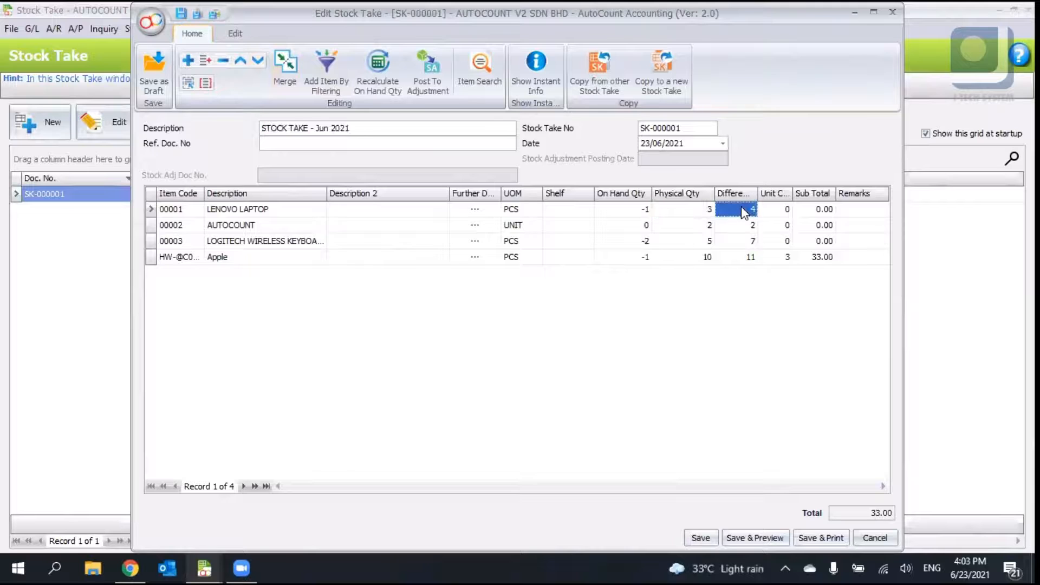
left_click(748, 241)
left_click(747, 256)
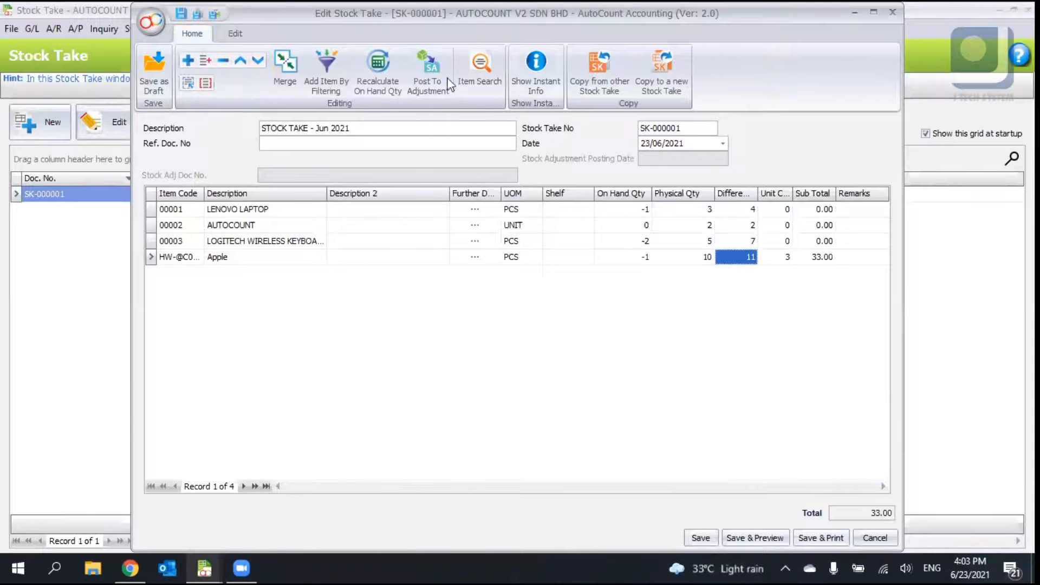
left_click(235, 33)
left_click(192, 34)
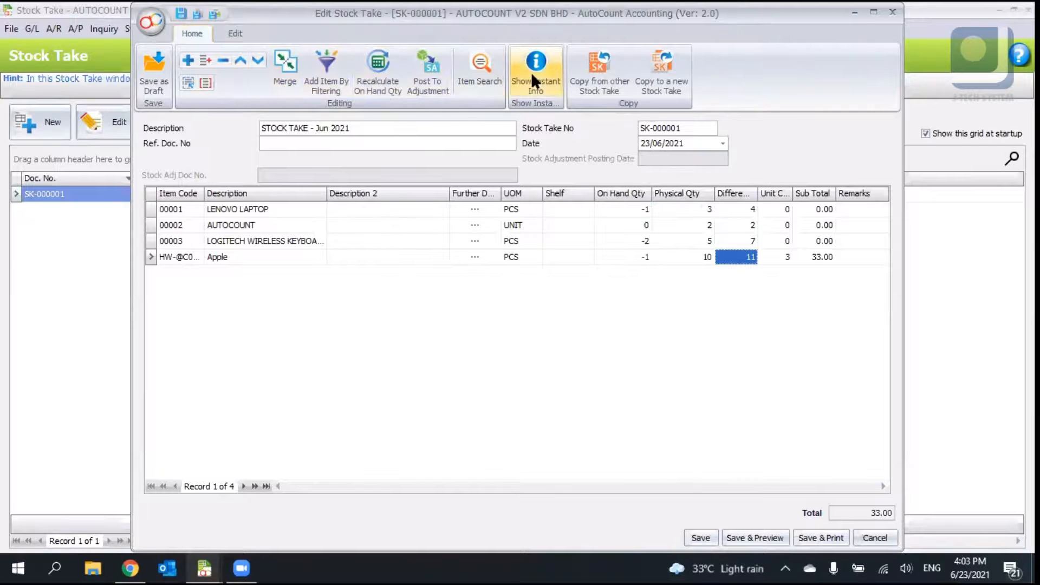
left_click(893, 12)
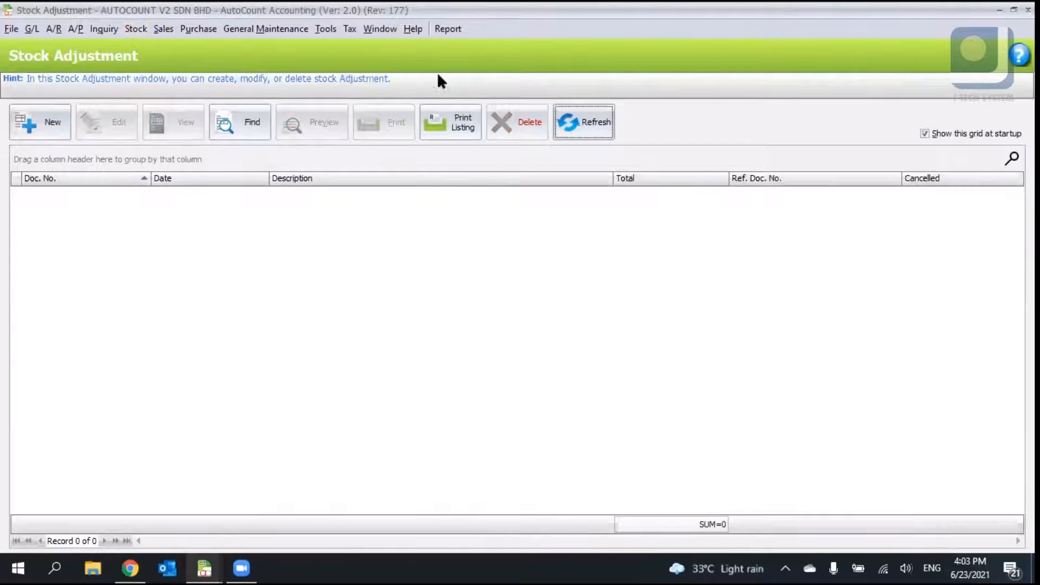
- Create a new stock adjustment described as "STOCK ADJUSTMENT for June"
left_click(52, 124)
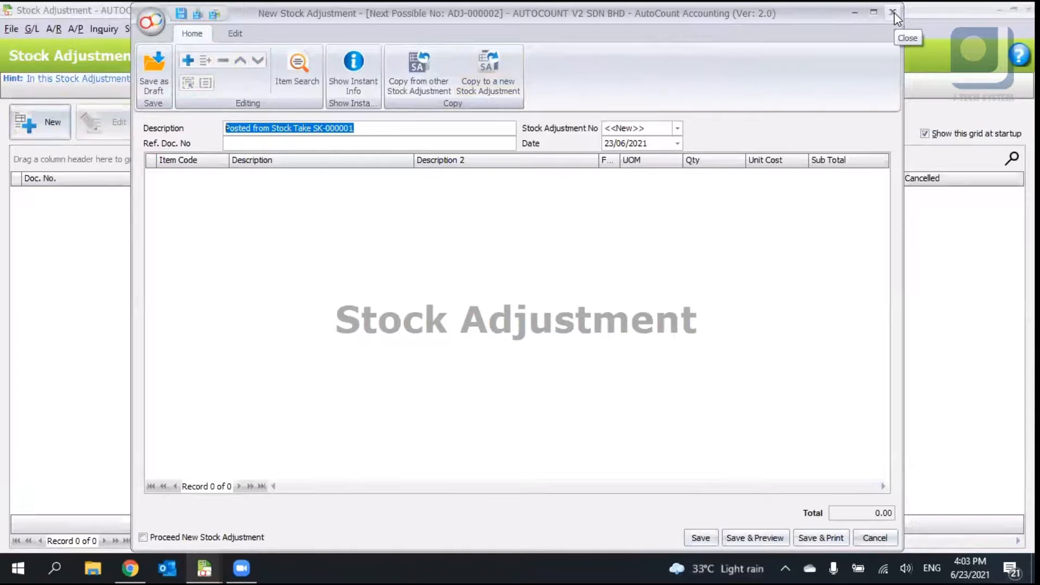
type("STO")
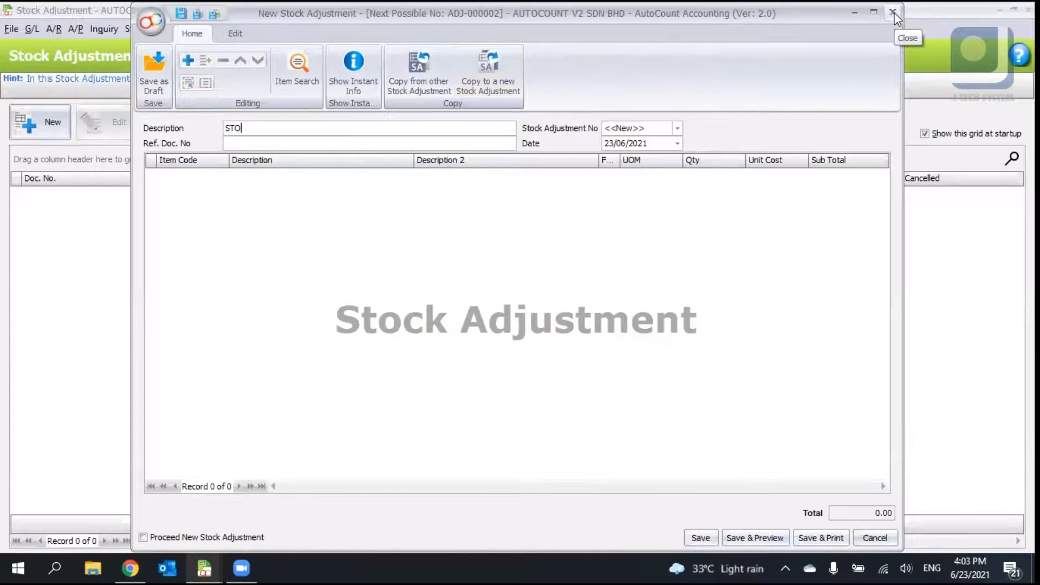
type("CK ADJUSTMENT for ")
type("June")
key("BackSpace")
key("BackSpace")
key("BackSpace")
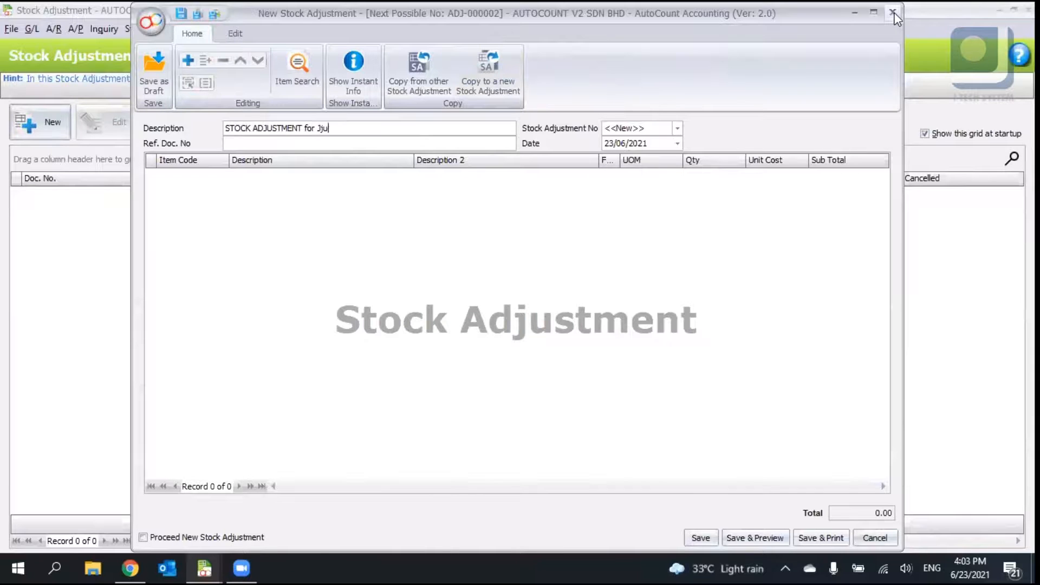
type("une")
- Add detail lines for items 00001, 00002 and 00003 to the stock adjustment
right_click(242, 179)
left_click(253, 187)
left_click(293, 248)
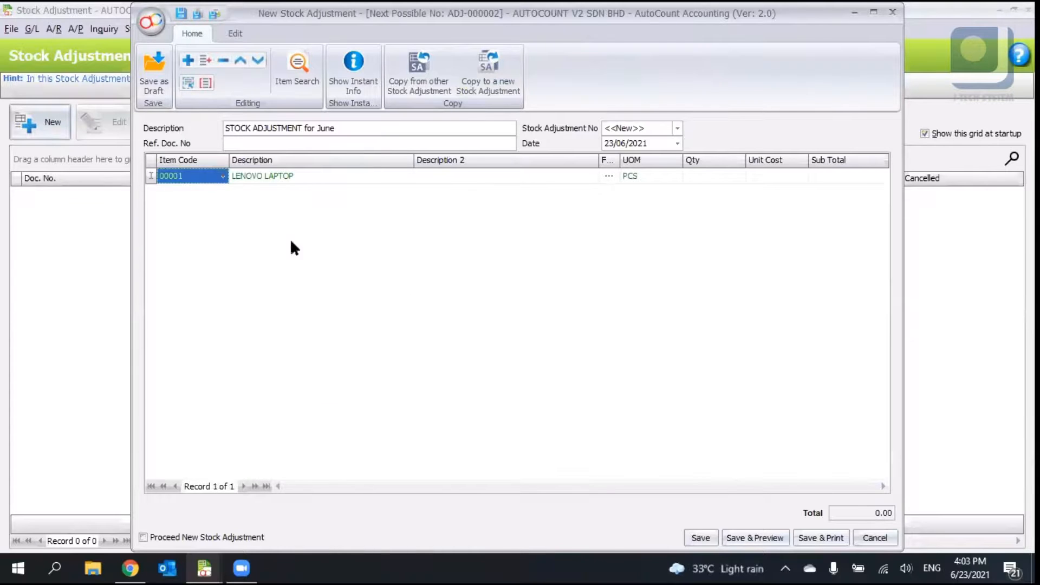
left_click(223, 192)
left_click(266, 287)
right_click(263, 281)
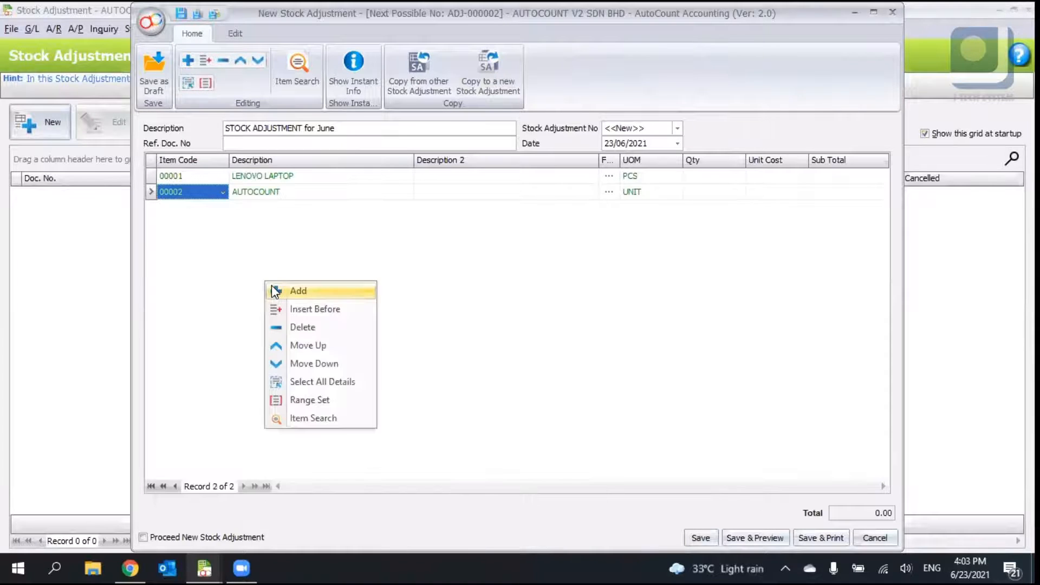
left_click(292, 291)
left_click(223, 208)
left_click(291, 312)
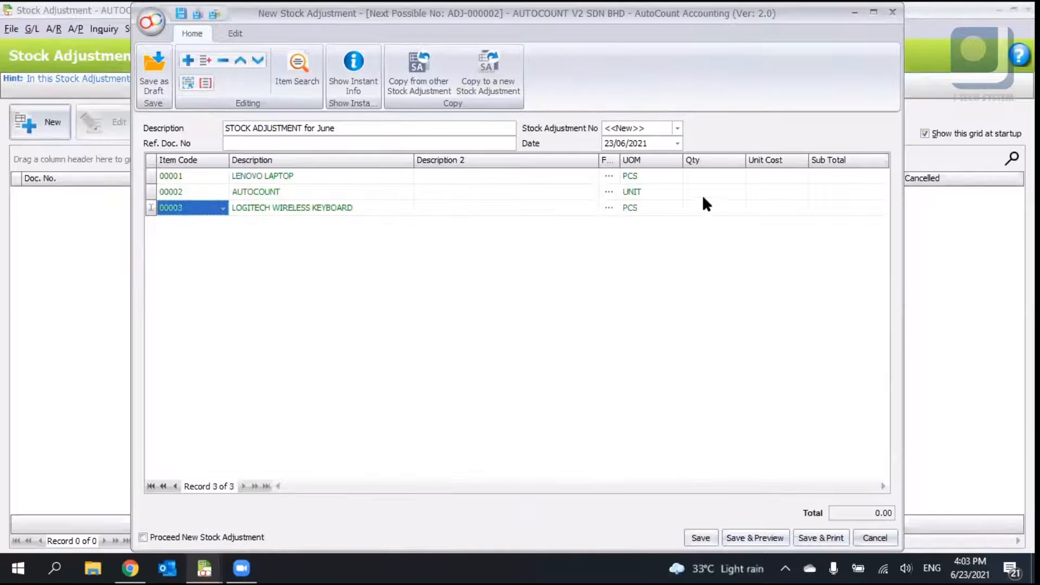
- Set the adjustment quantities to 1 for 00001, -3 for 00002 and 5 for 00003
left_click(704, 173)
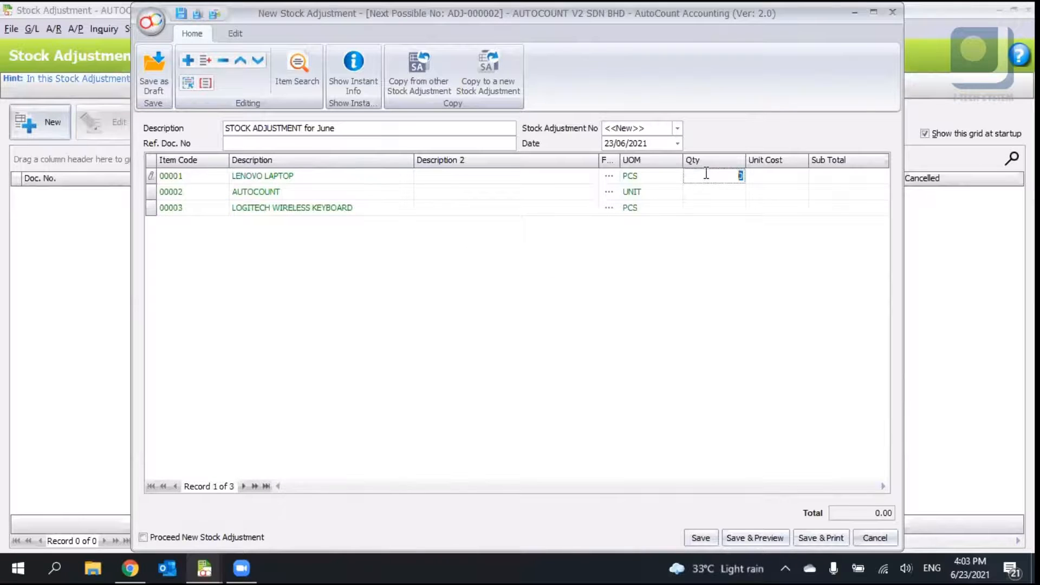
type("1")
left_click(736, 191)
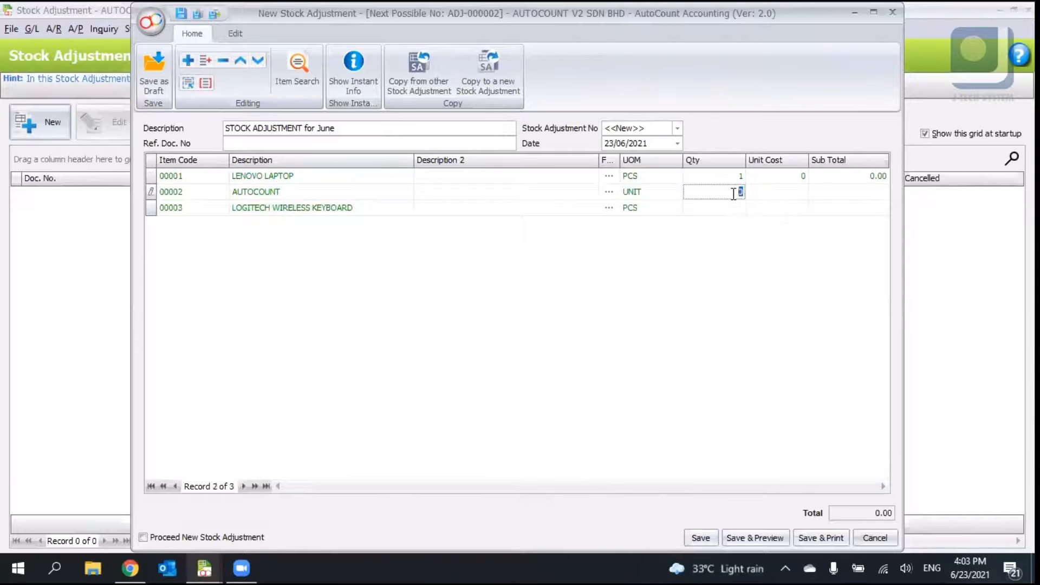
type("-3")
left_click(738, 211)
type("5")
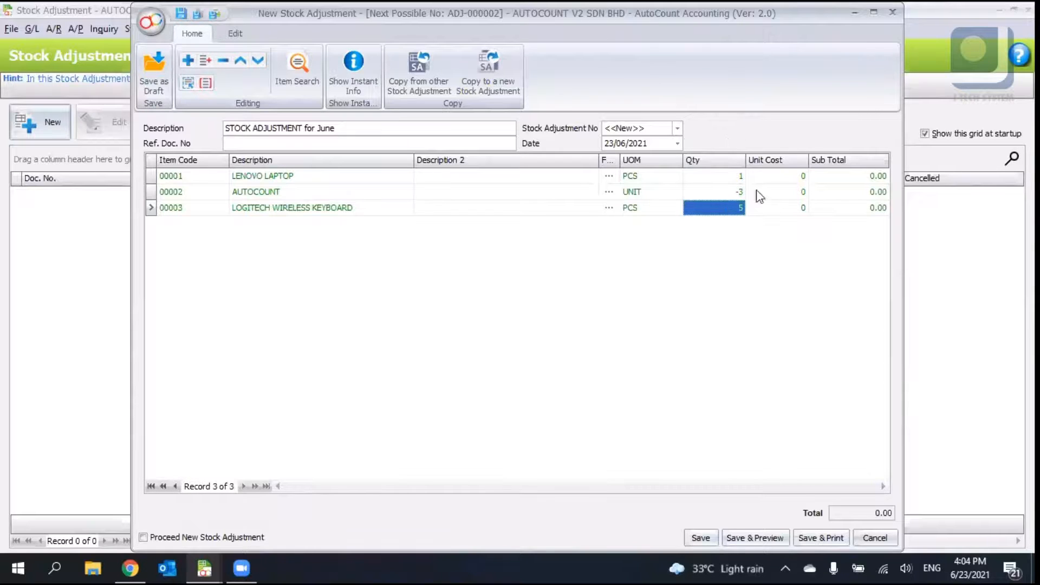
- Save the stock adjustment, accepting the negative-quantity save confirmation
left_click(234, 32)
left_click(192, 33)
left_click(700, 539)
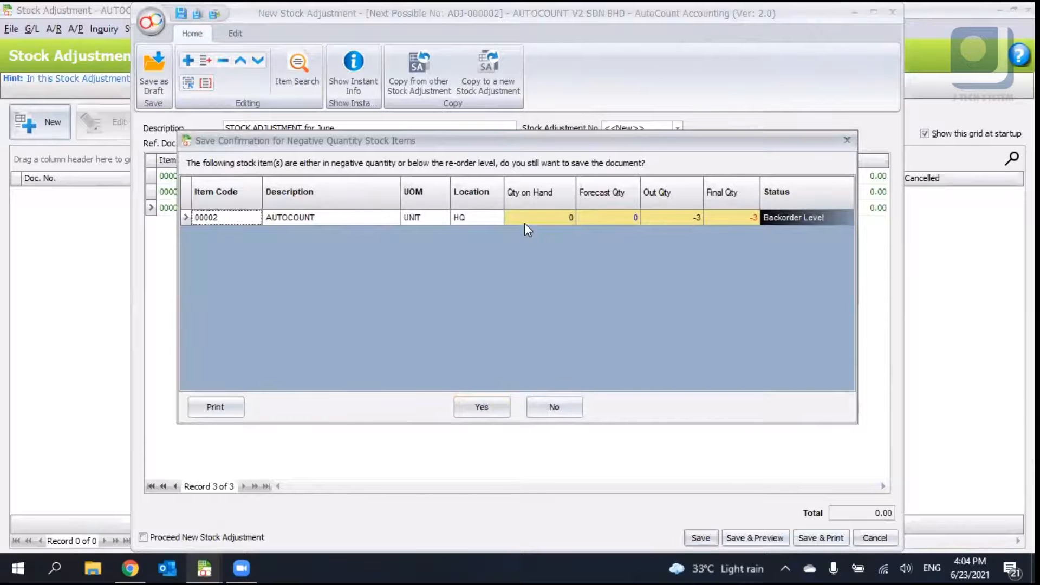
left_click_drag(548, 144, 562, 224)
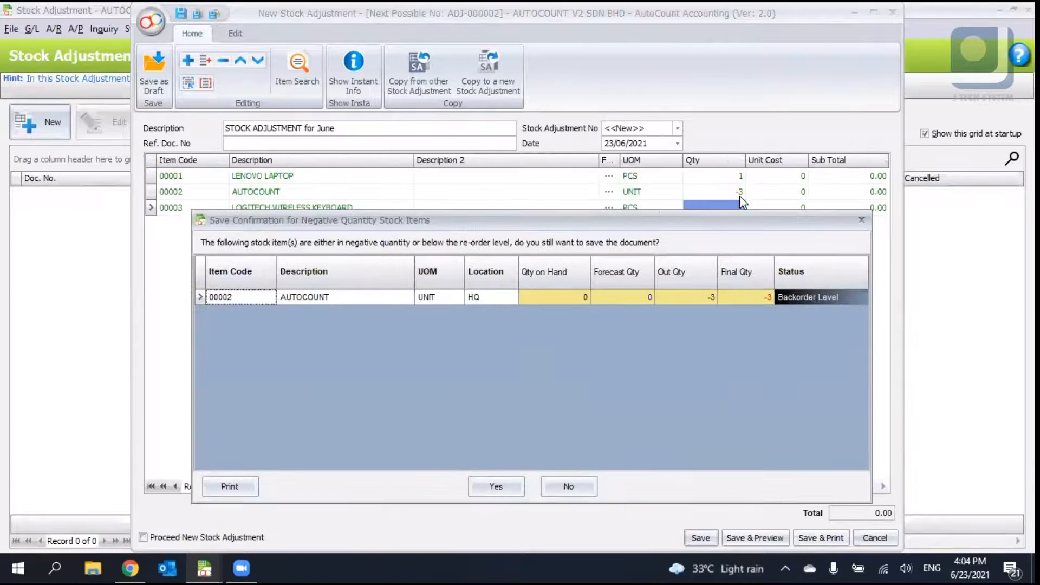
left_click_drag(708, 225, 681, 129)
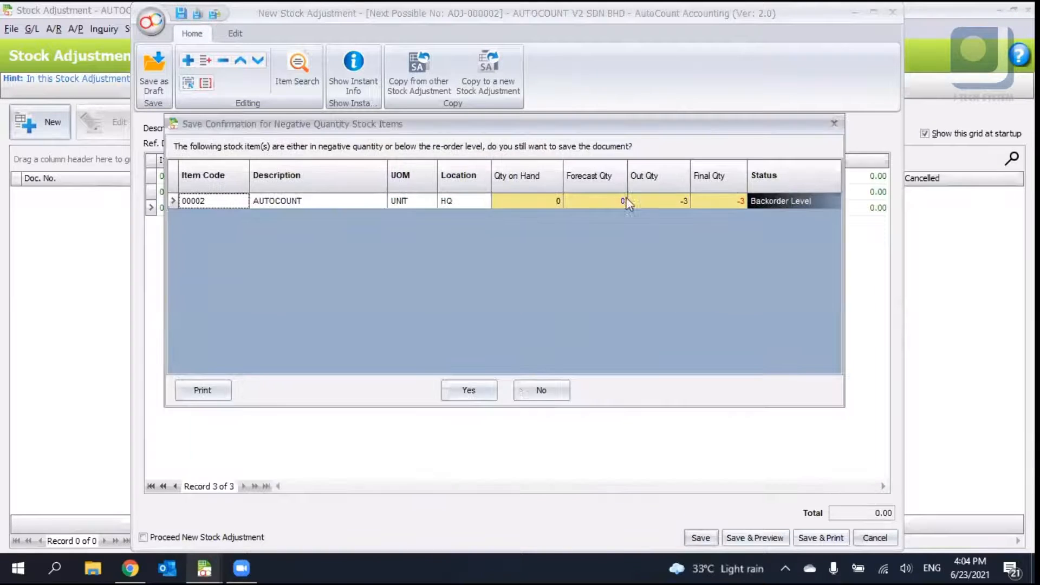
left_click(469, 390)
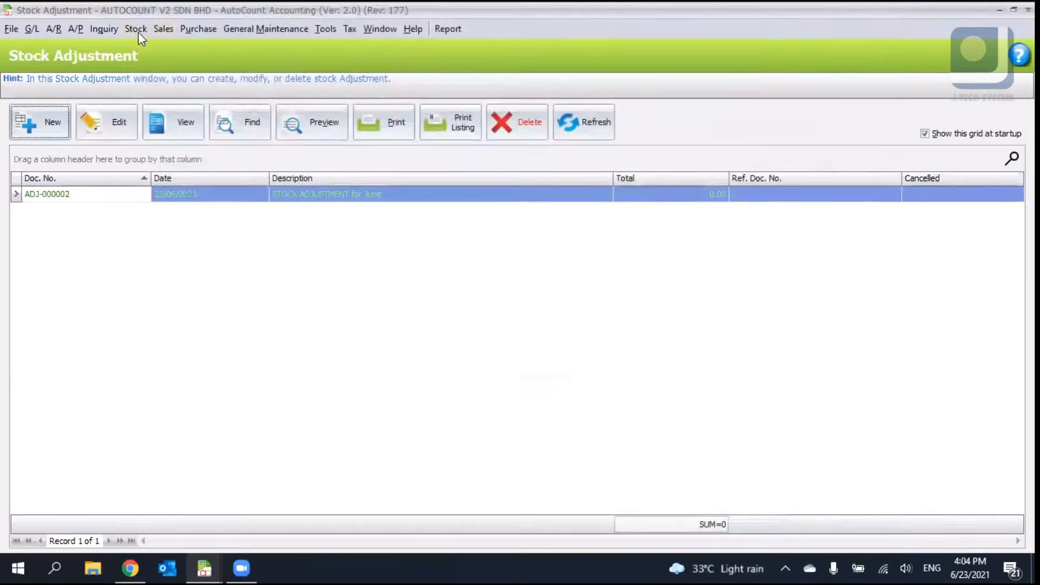
- Open the Stock Item list and inspect the AUTOCOUNT item's total balance quantity
left_click(136, 29)
left_click(162, 45)
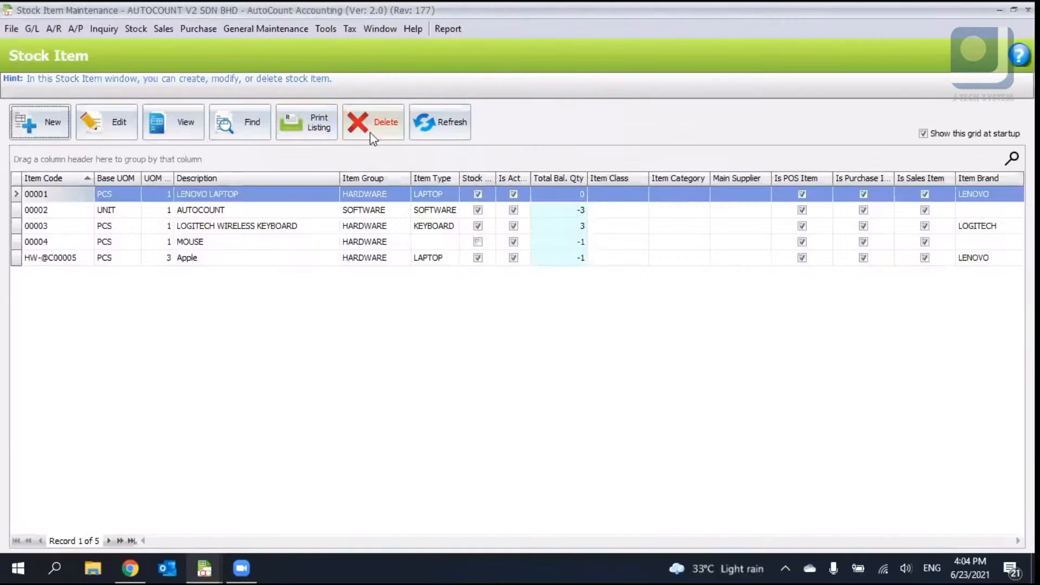
left_click(563, 209)
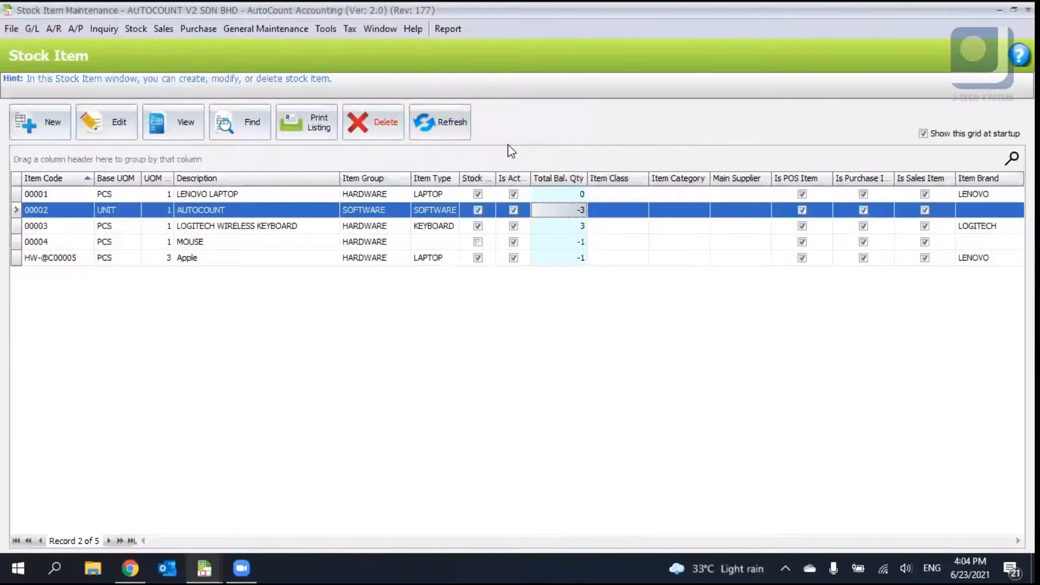
- Open the Stock Issue list from the main window and start a new stock issue
left_click(204, 568)
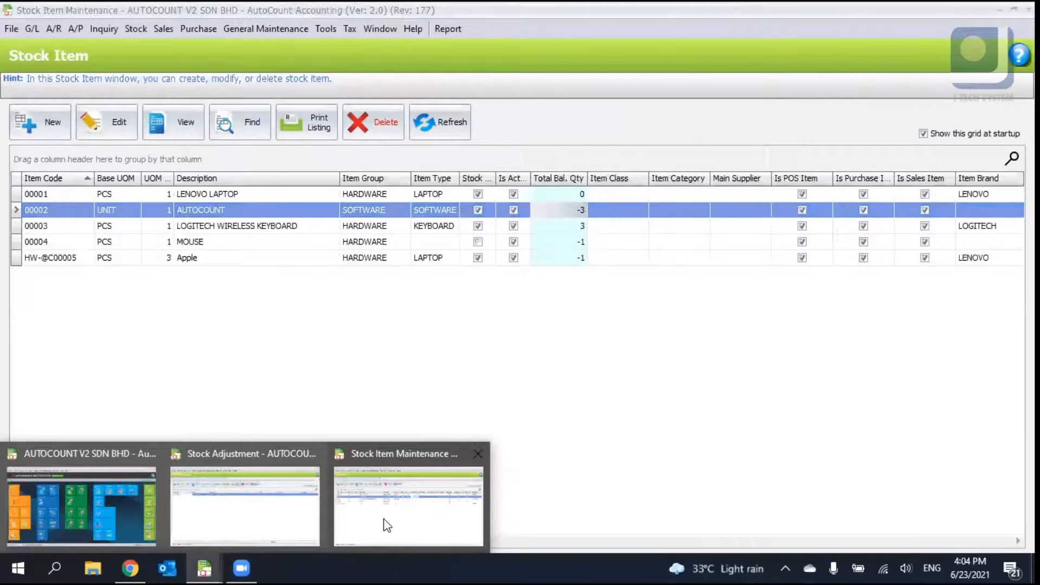
middle_click(289, 518)
left_click(168, 501)
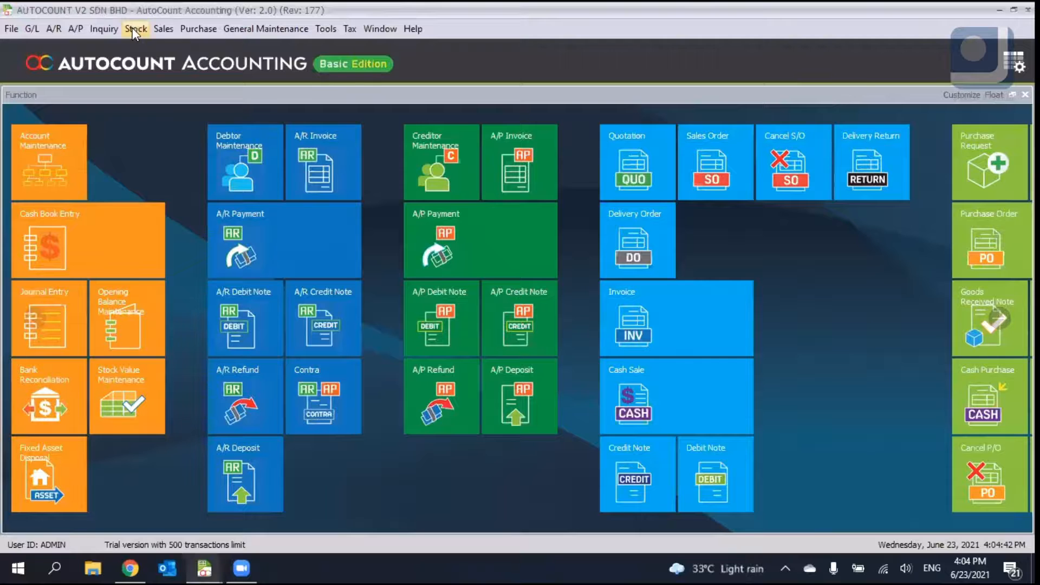
left_click(132, 27)
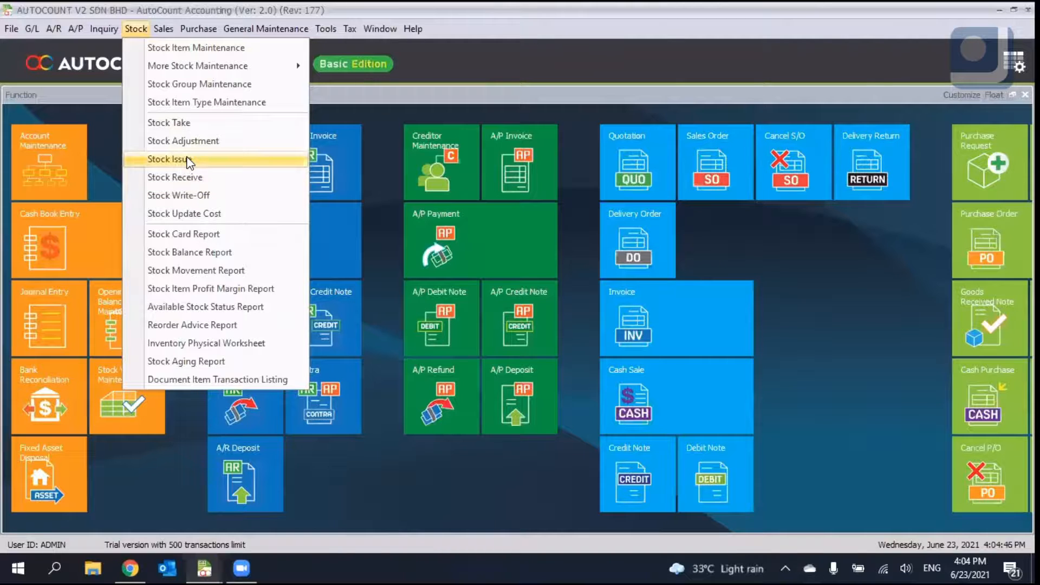
left_click(187, 159)
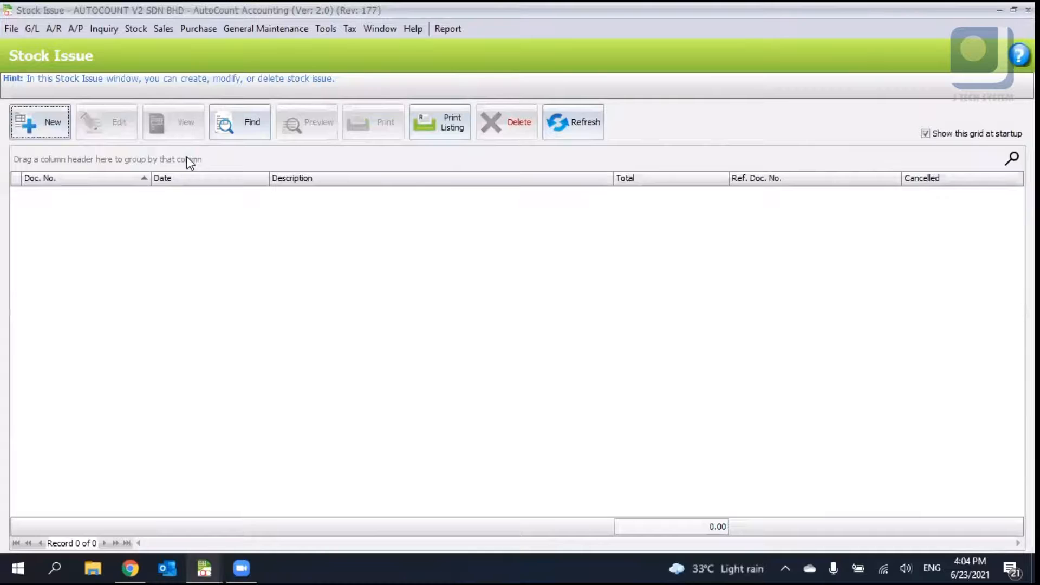
left_click(33, 133)
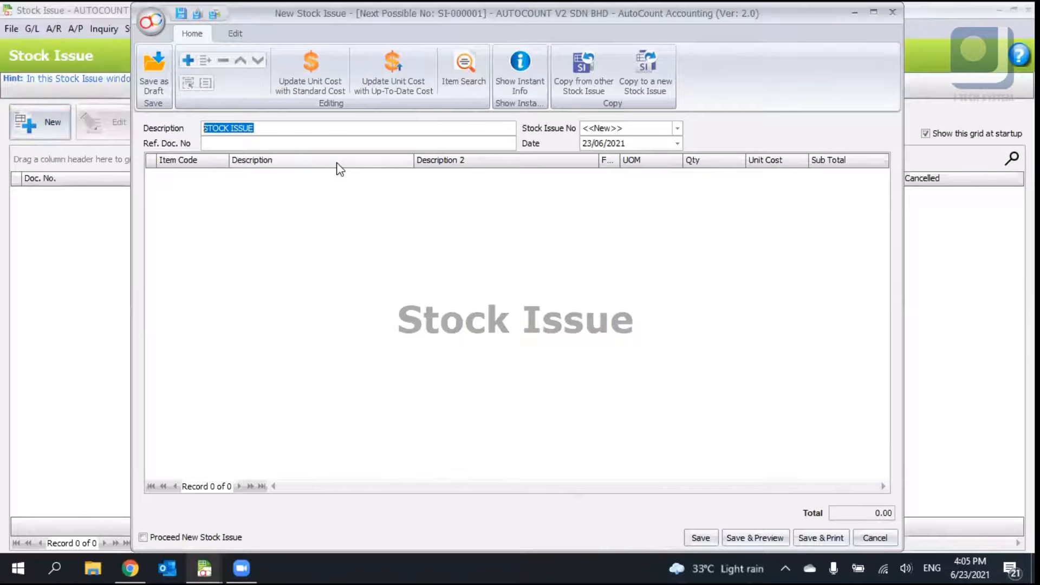
- Add detail lines for items 00001 LENOVO LAPTOP and 00002 AUTOCOUNT to the stock issue
right_click(340, 187)
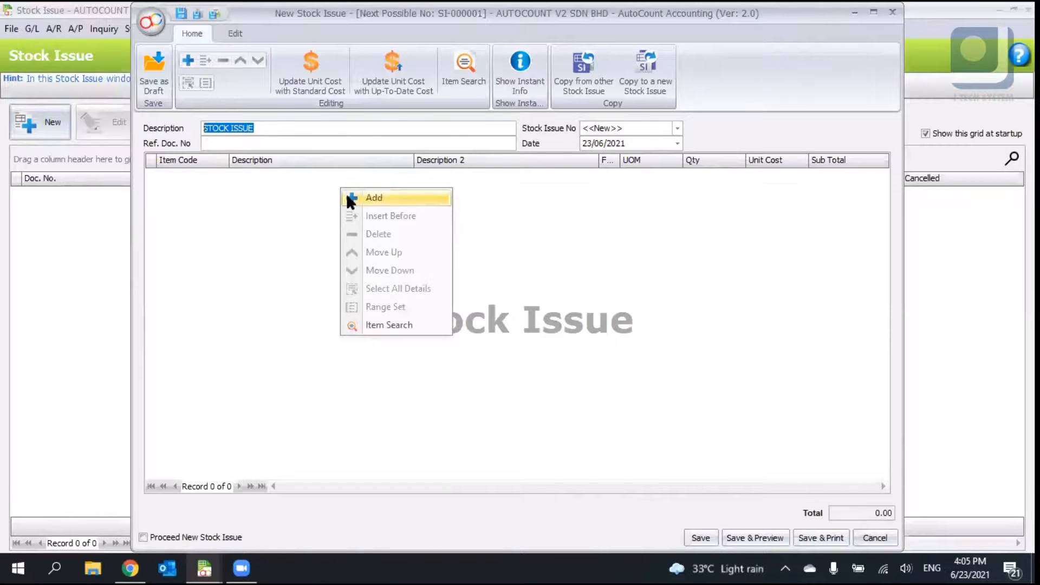
left_click(346, 193)
left_click(222, 181)
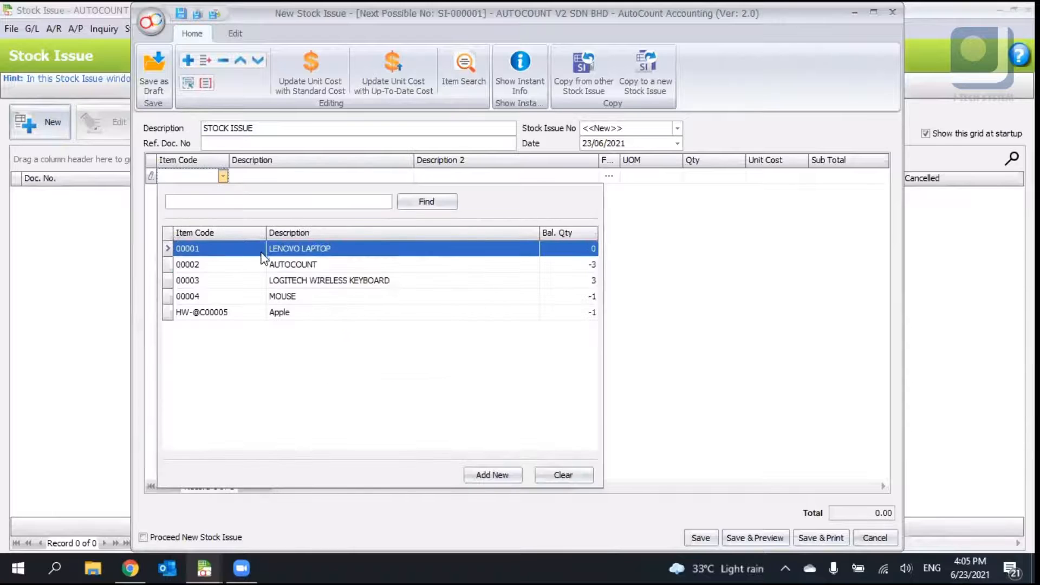
left_click(311, 253)
right_click(311, 251)
left_click(324, 261)
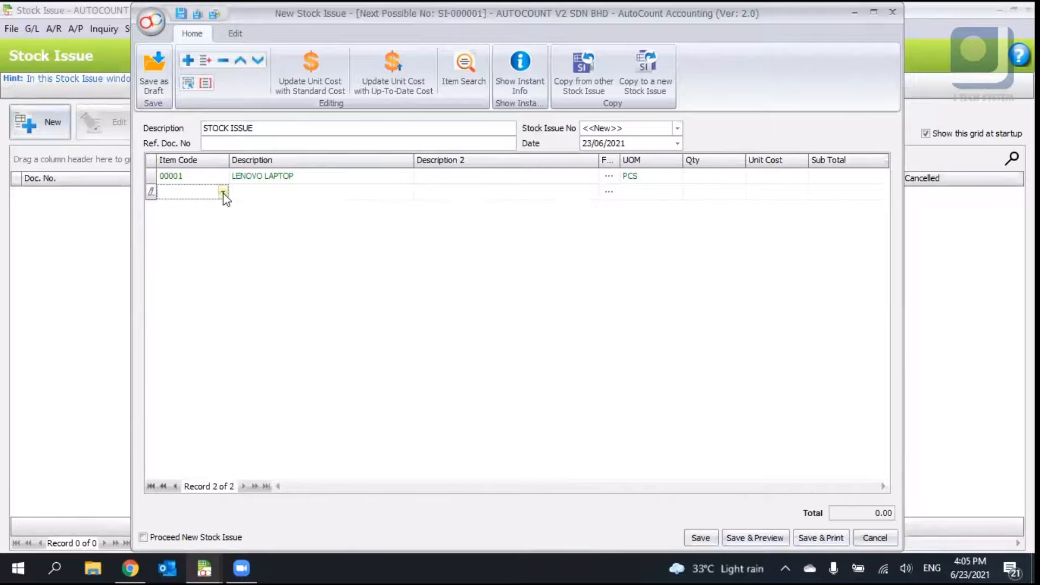
left_click(223, 193)
left_click(313, 279)
- Enter SAMPLE as the stock issue's reference document number
left_click(279, 143)
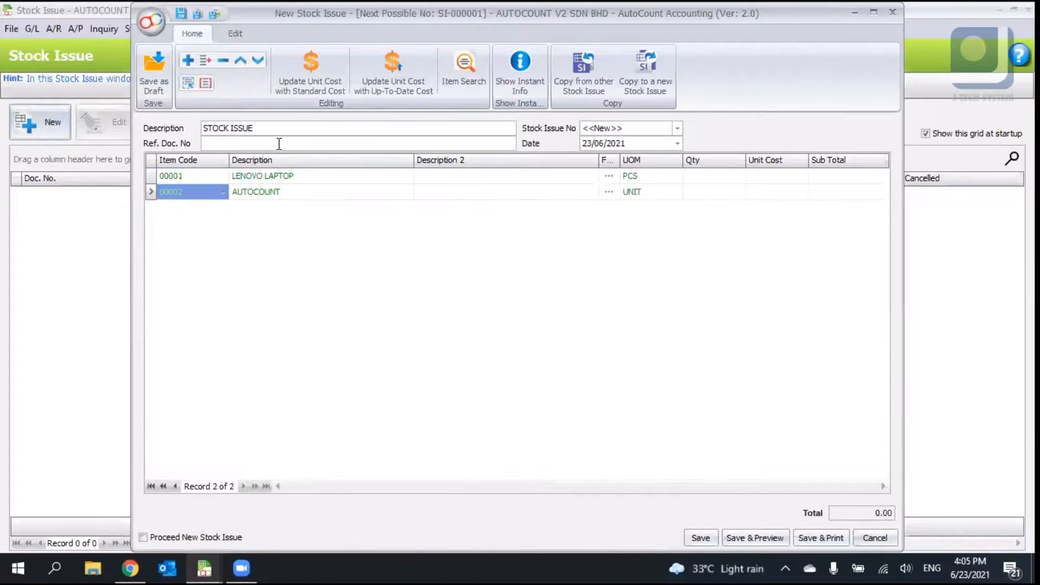
type("SAMPLE")
key("BackSpace")
key("BackSpace")
key("BackSpace")
type("PLE")
- Delete the AUTOCOUNT detail line, confirming the deletion
left_click(355, 228)
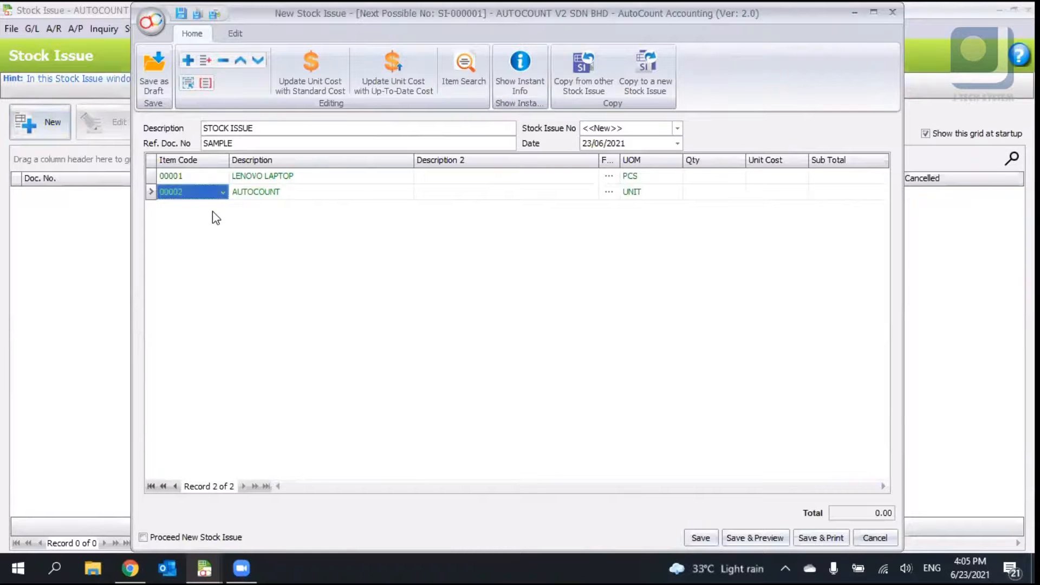
left_click(223, 60)
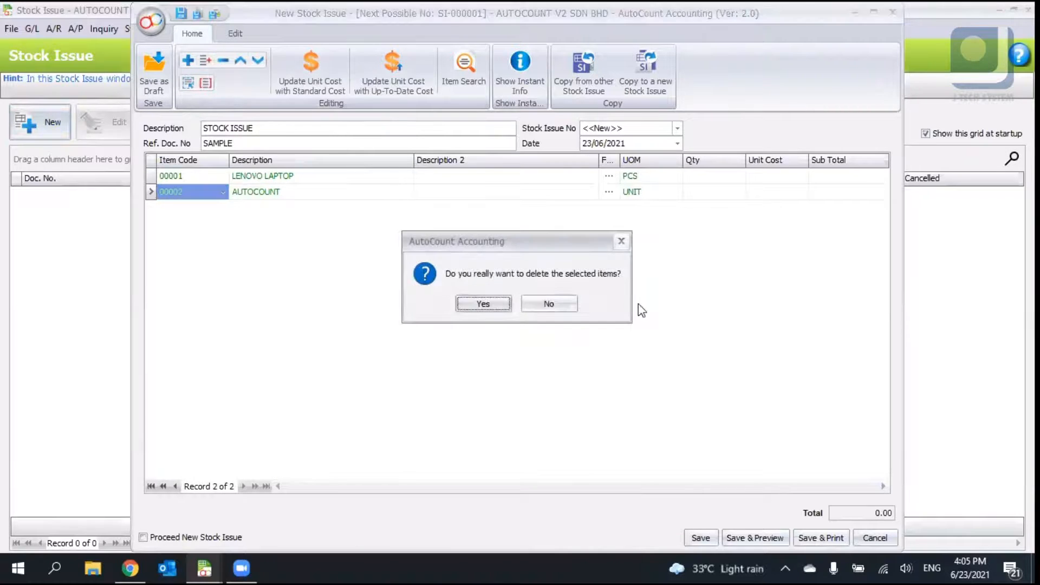
left_click(483, 304)
- Set the LENOVO LAPTOP line's quantity to 1 and unit cost to 25
left_click(707, 175)
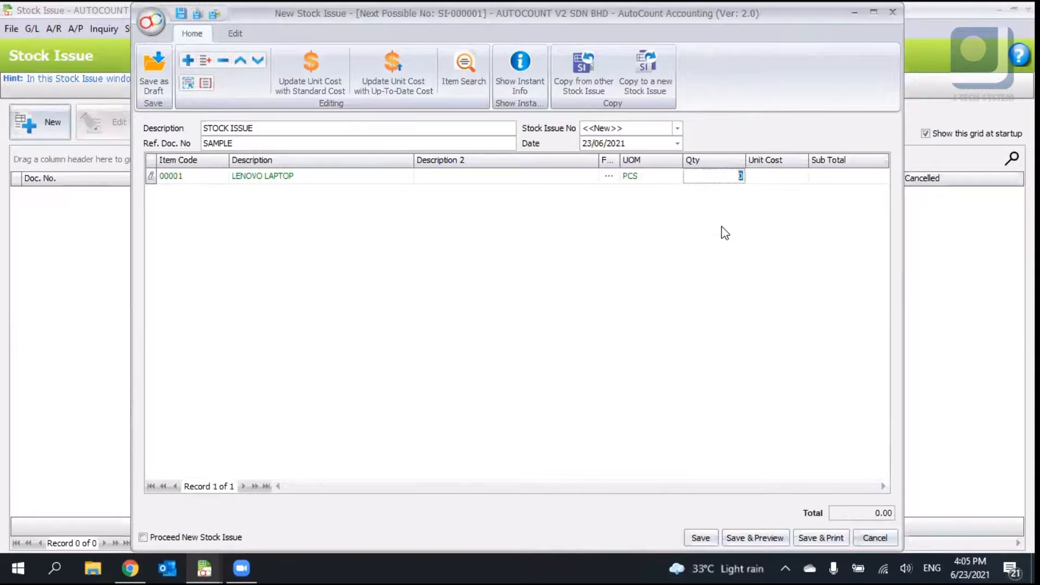
type("42")
left_click_drag(735, 179, 788, 173)
type("1")
left_click(771, 178)
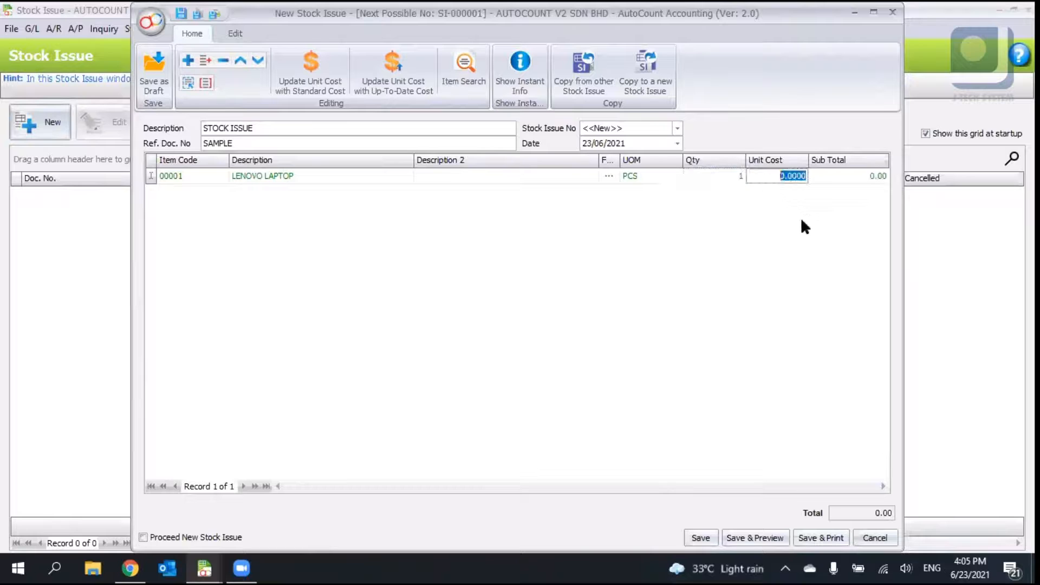
type("25")
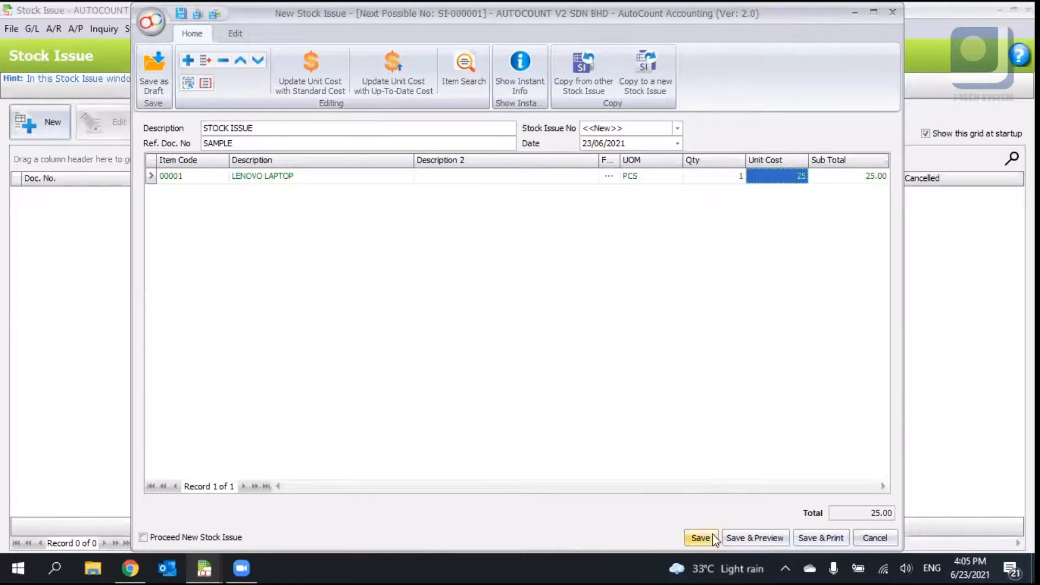
- Switch to the Stock Item list to check LENOVO LAPTOP's balance, then return to the stock issue
left_click(205, 567)
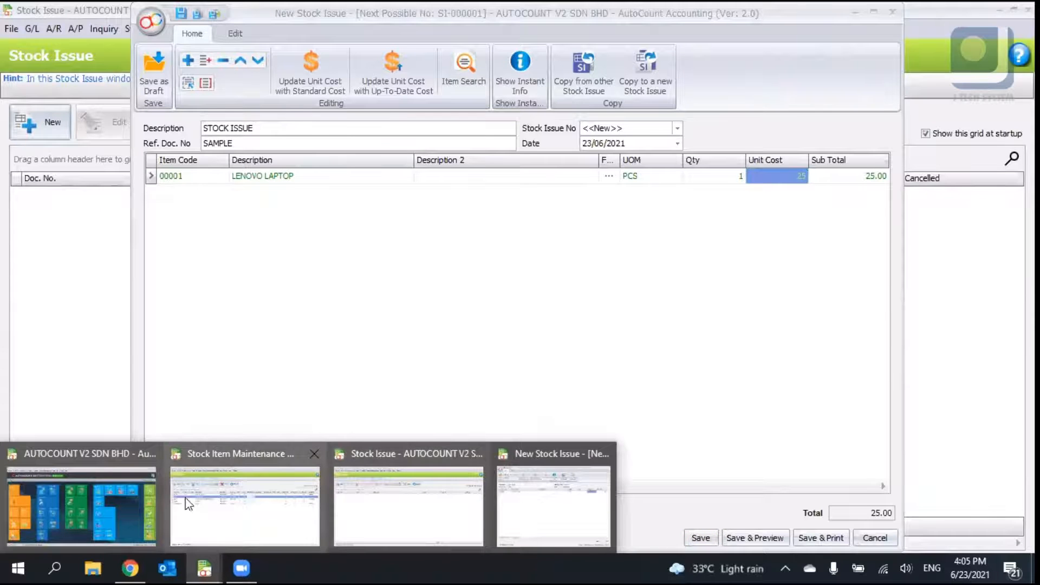
left_click(220, 480)
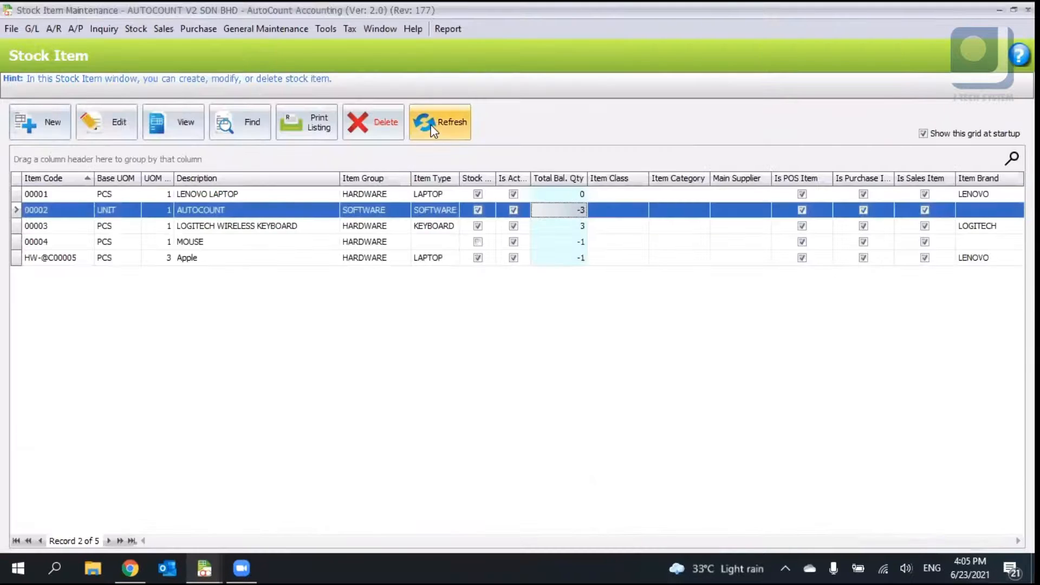
left_click(579, 195)
key("alt+Tab")
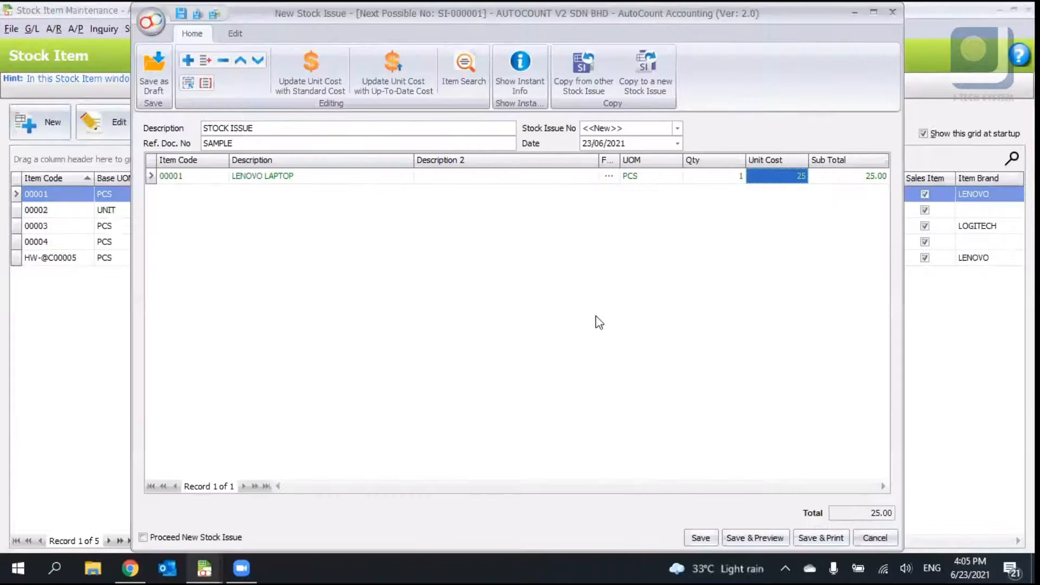
- Save the stock issue, accepting the negative-quantity confirmation, and refresh the Stock Item list
left_click(711, 537)
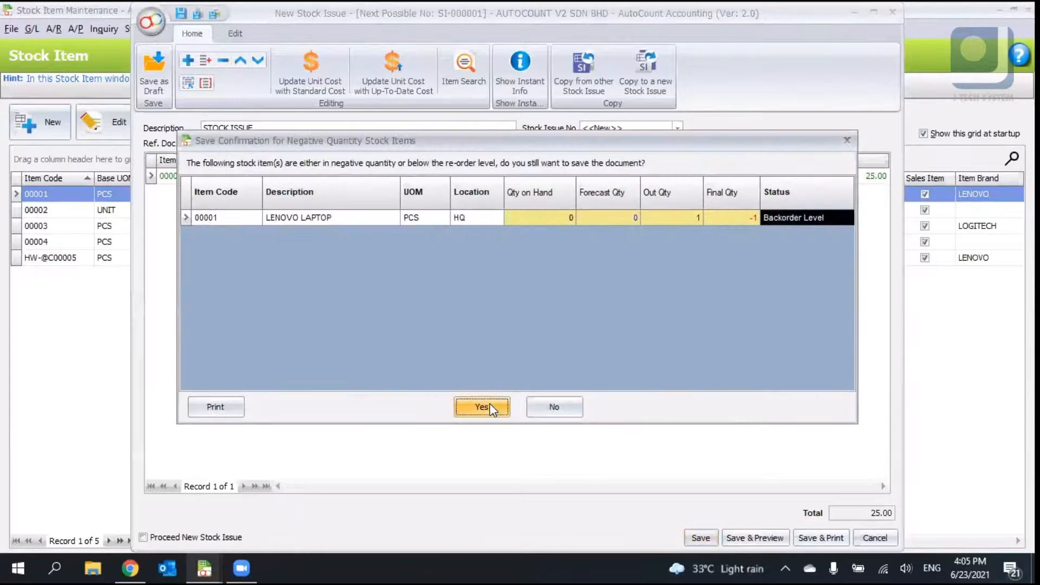
left_click(487, 407)
left_click(440, 127)
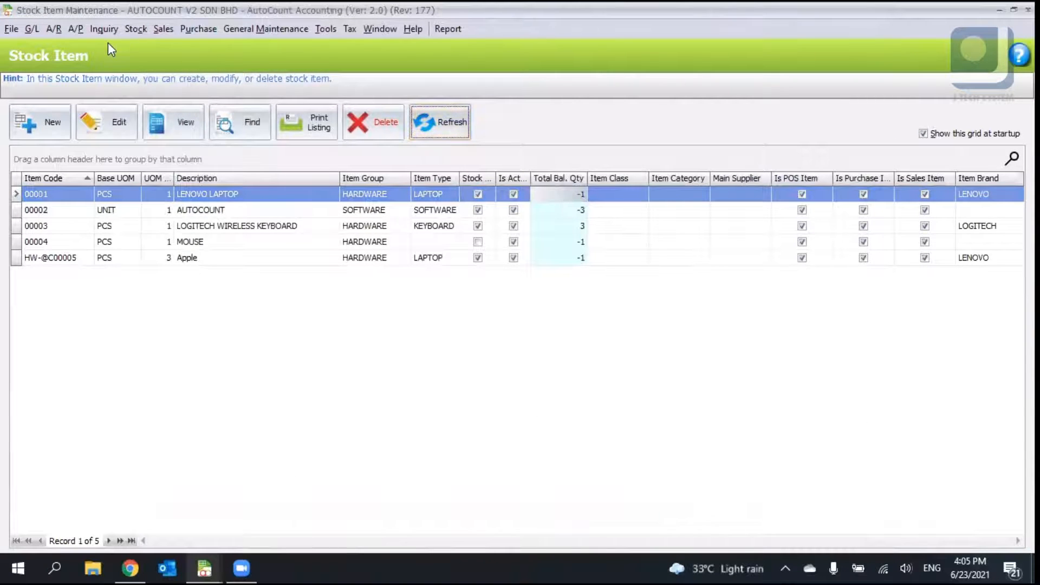
- Open the Stock Receive list and start a new stock receive
left_click(130, 28)
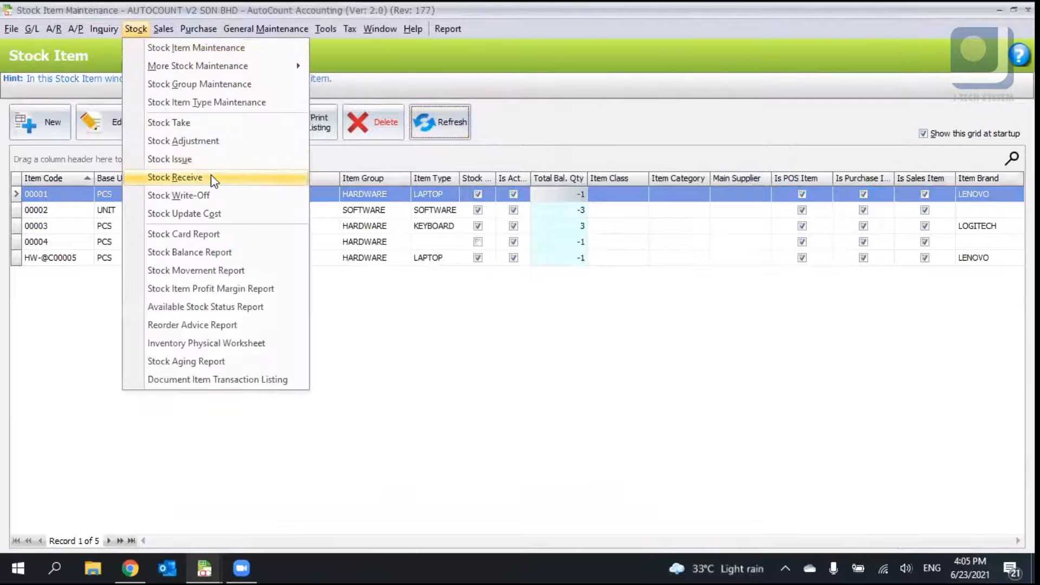
left_click(212, 180)
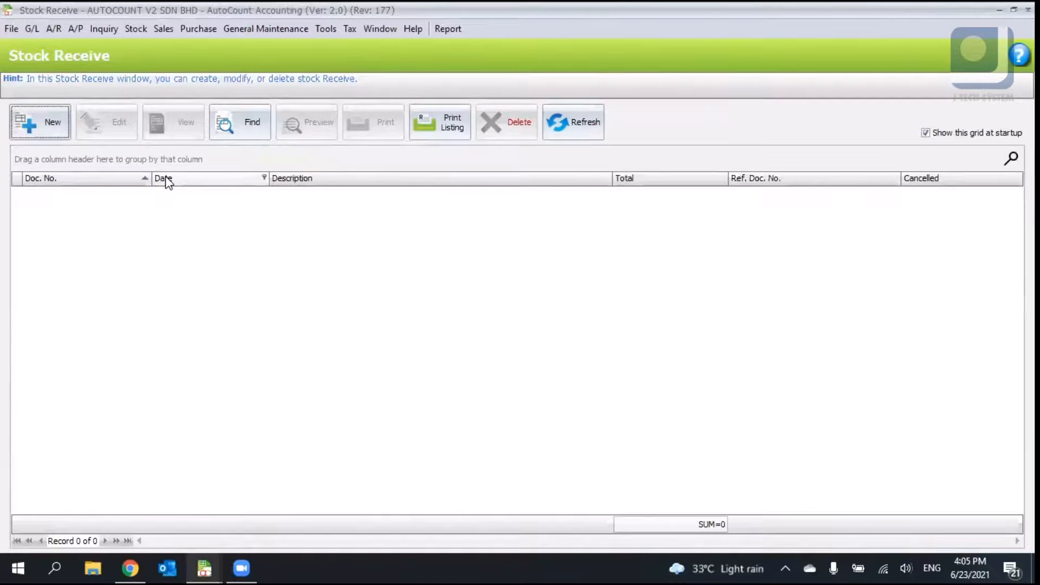
left_click(52, 125)
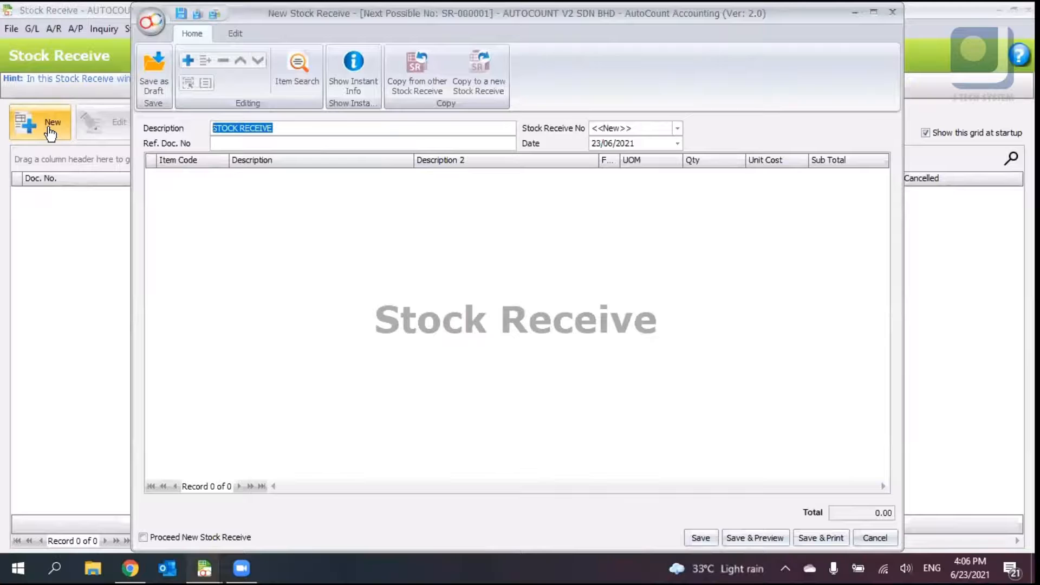
left_click(228, 35)
left_click(181, 30)
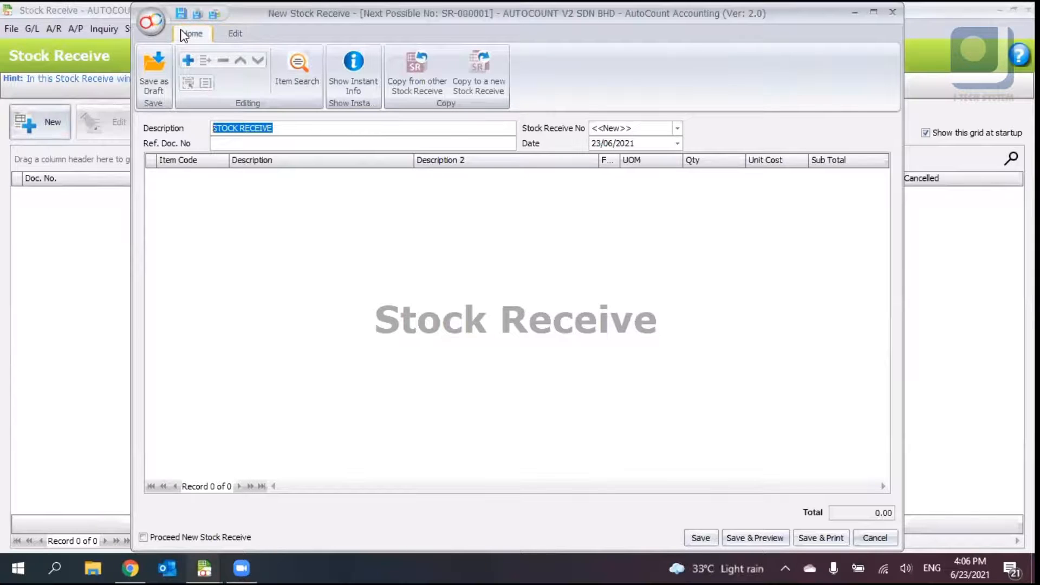
left_click(484, 143)
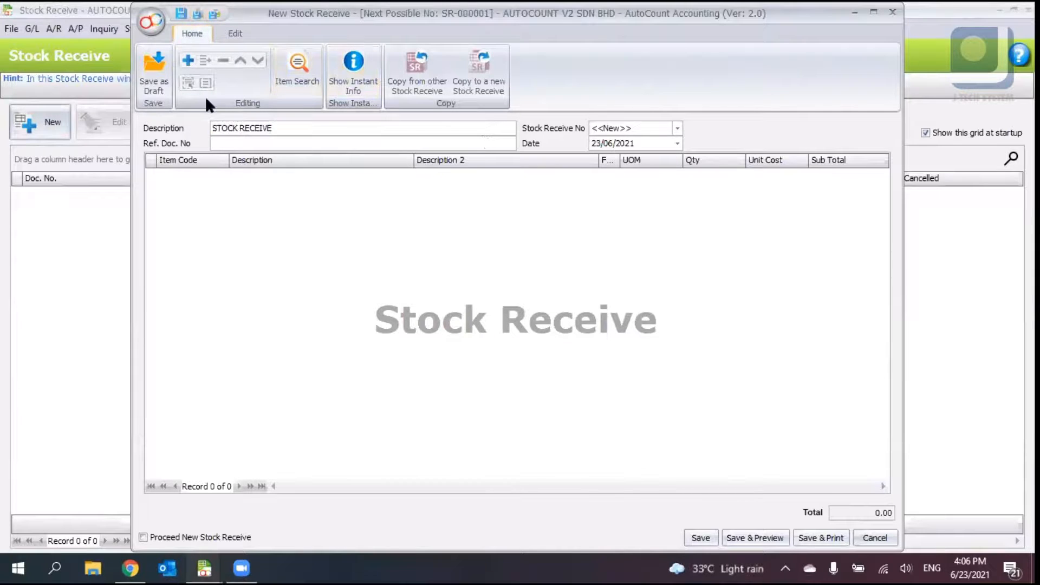
- Add a detail line for item 00004 MOUSE to the stock receive
right_click(489, 193)
left_click(514, 203)
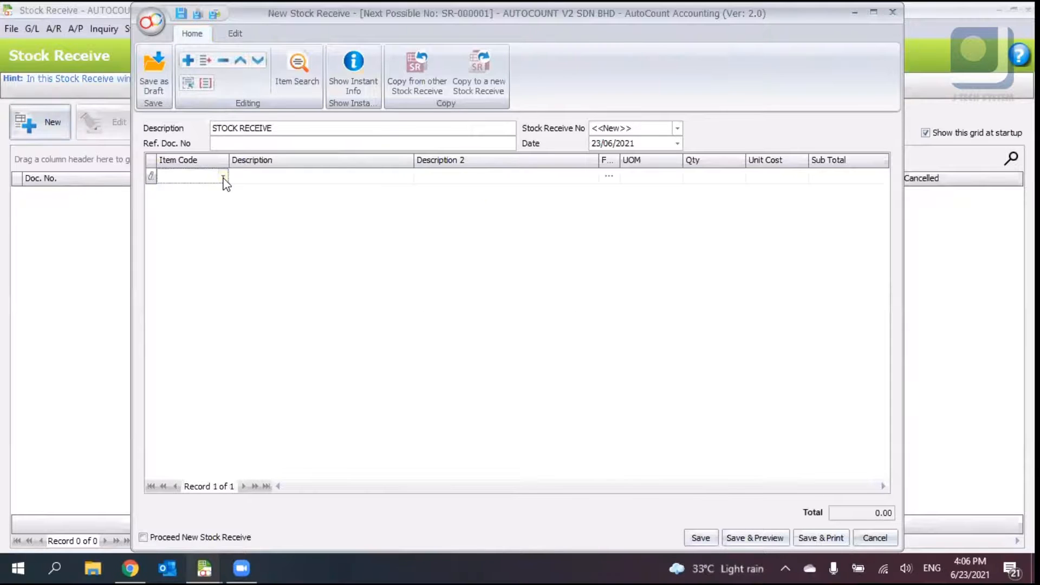
left_click(223, 177)
left_click(383, 254)
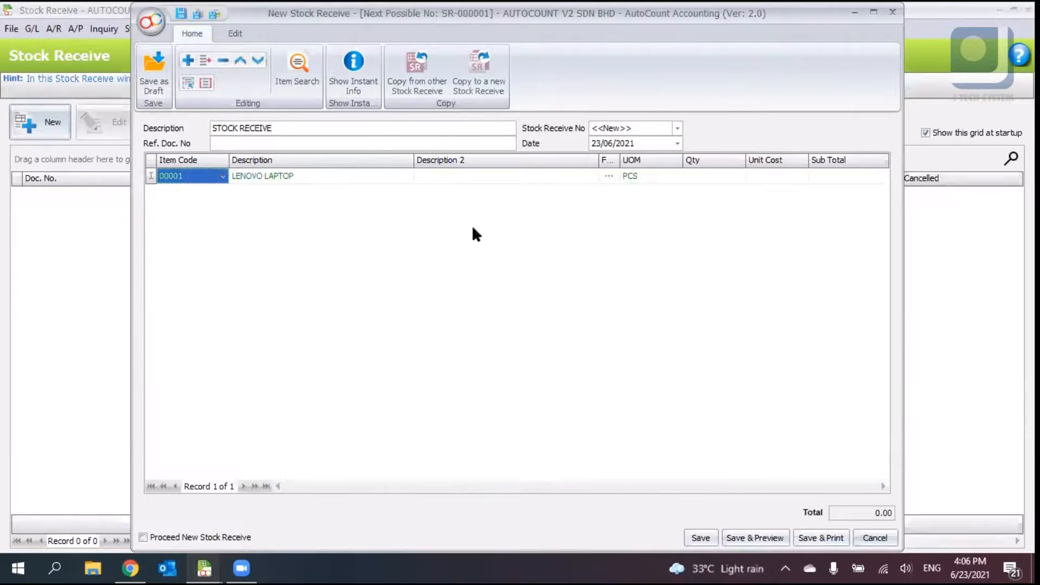
left_click(714, 178)
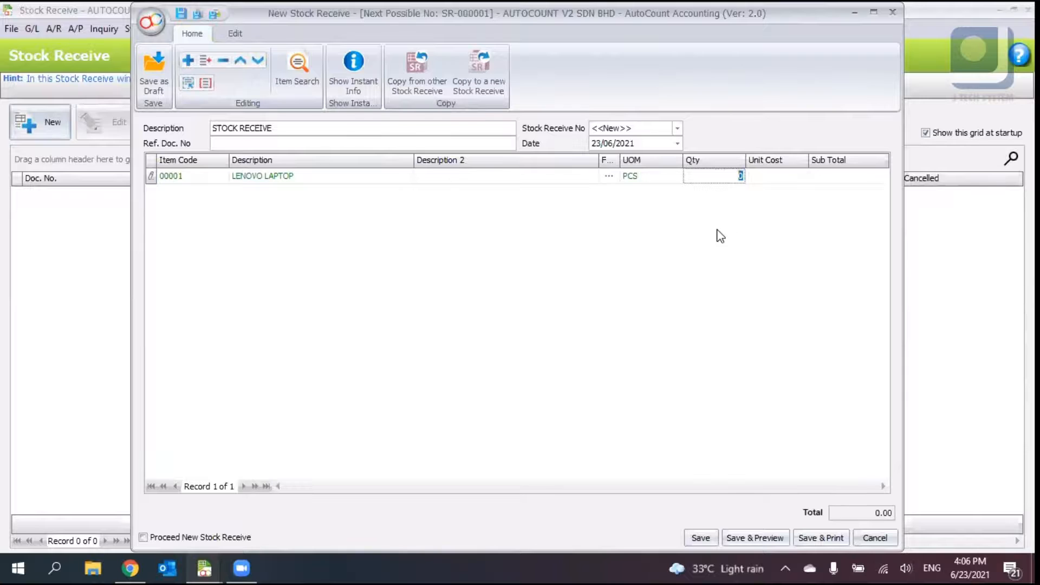
left_click(223, 178)
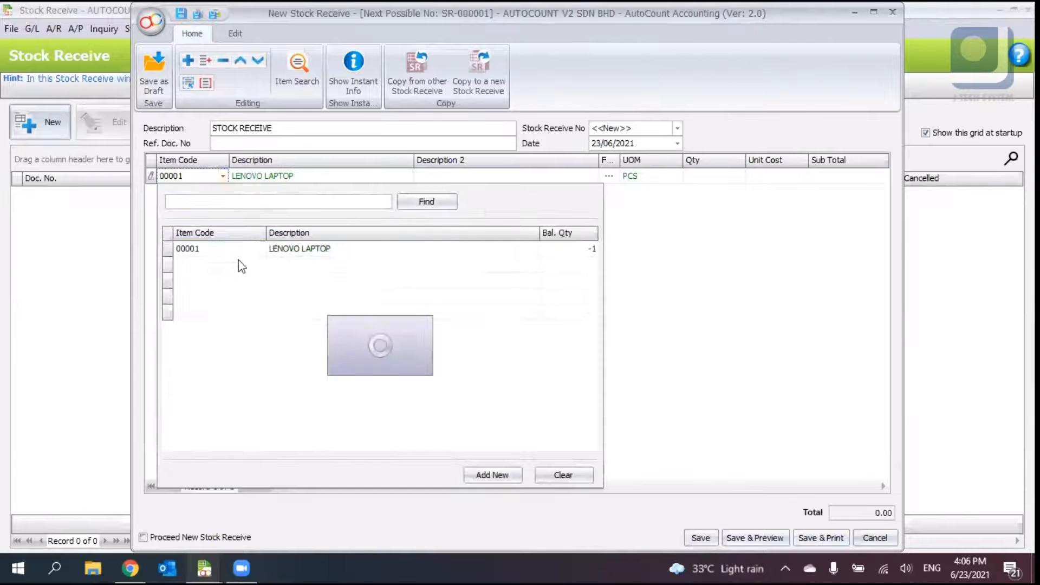
left_click(248, 299)
- Set the MOUSE line's quantity to 10 and save the stock receive
left_click(729, 180)
type("10")
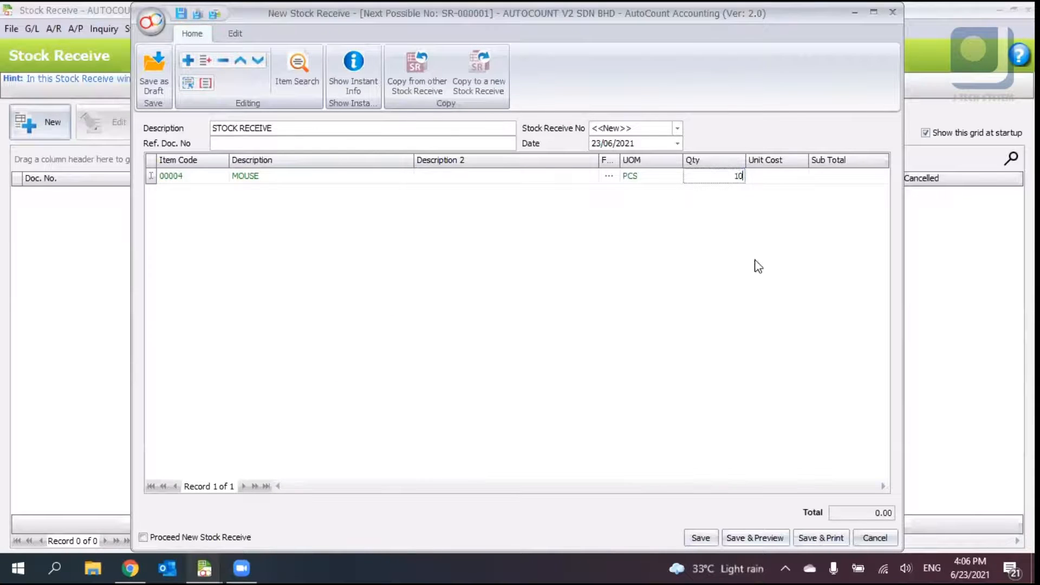
key("Return")
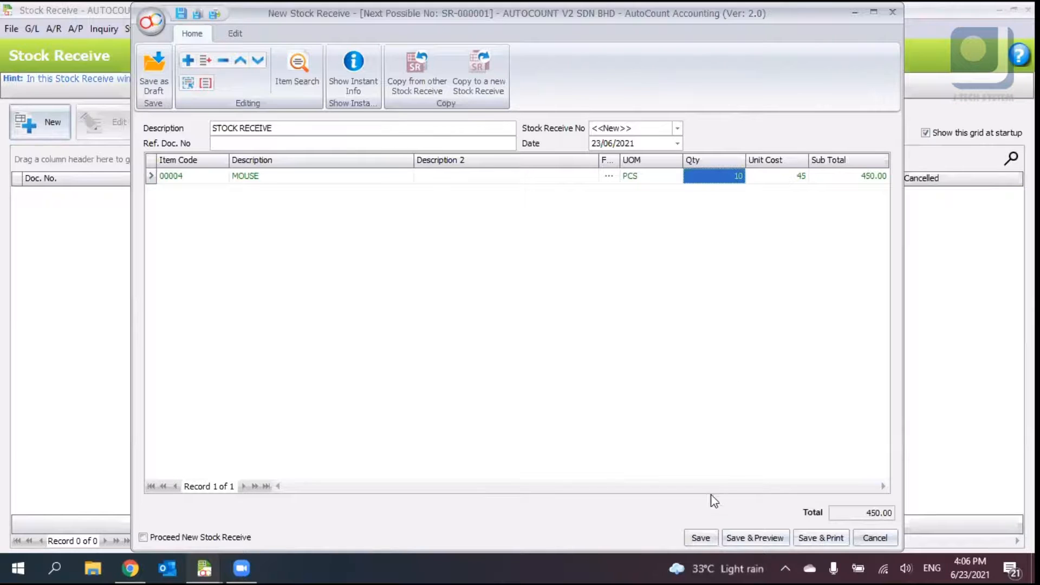
left_click(700, 537)
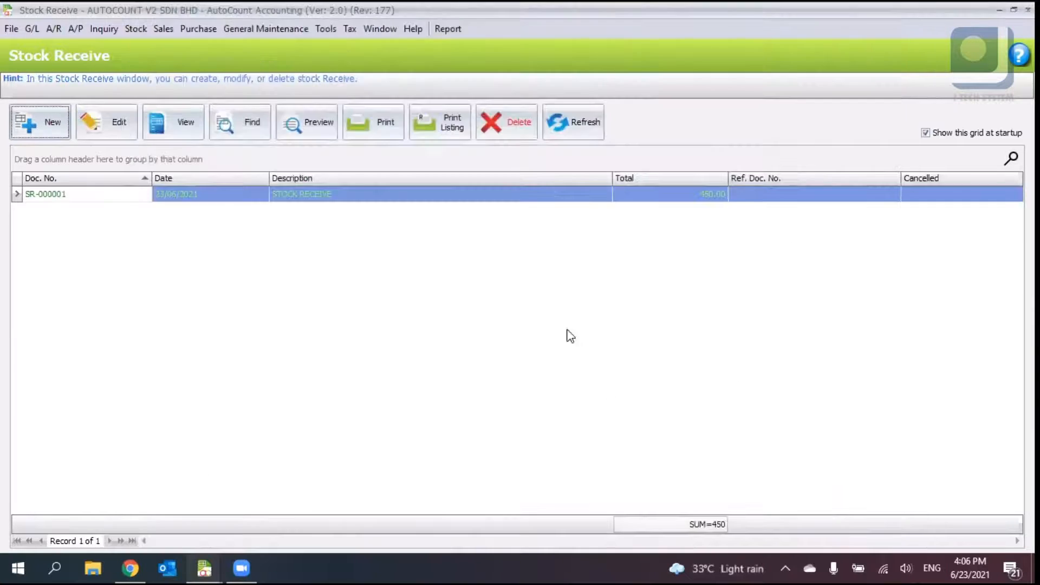
- Open the Stock Item list to review the MOUSE item's total balance, then return to the Stock Issue list
left_click(136, 29)
left_click(155, 50)
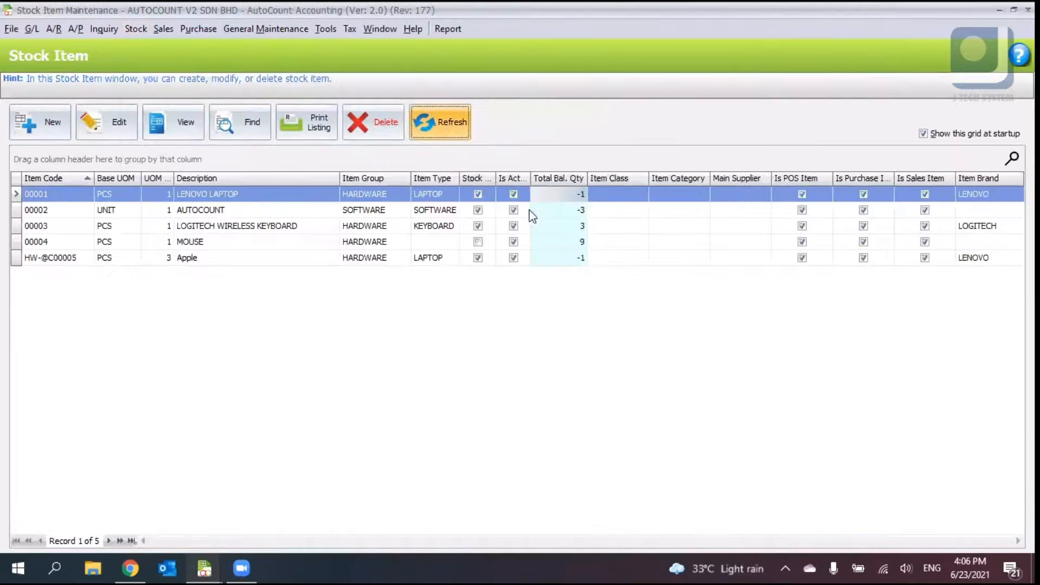
left_click(571, 241)
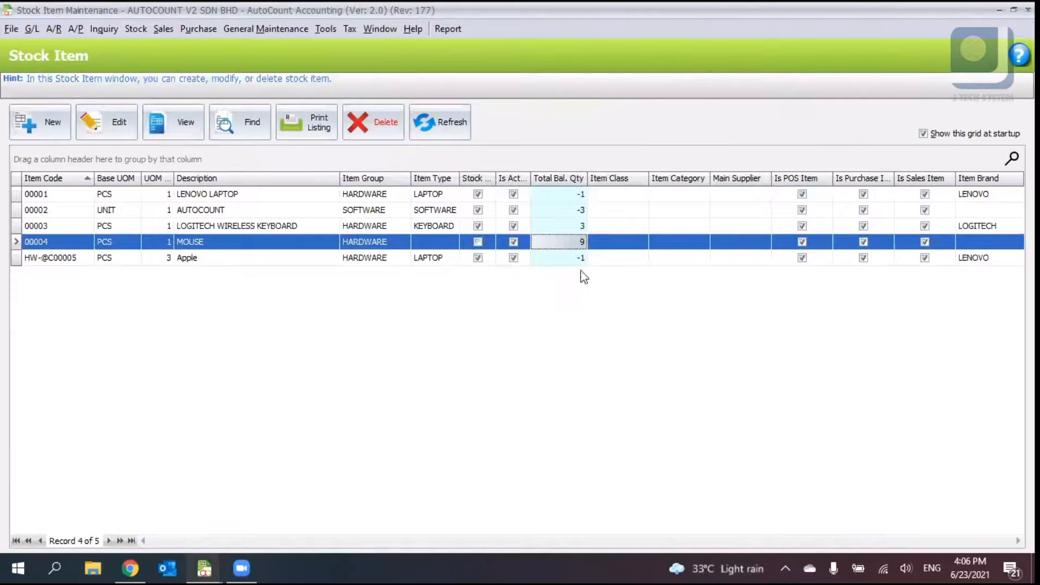
left_click(134, 30)
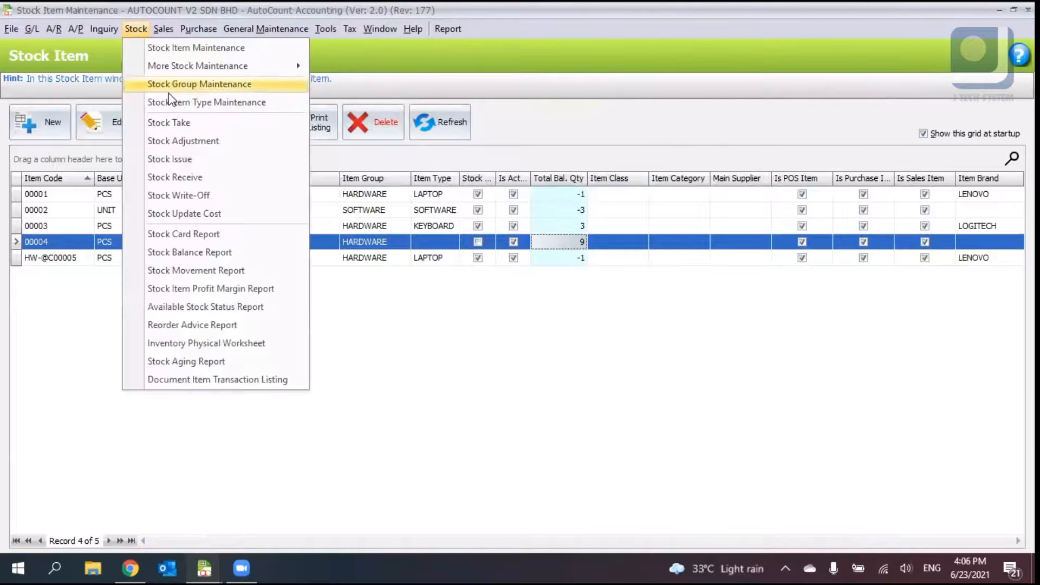
left_click(653, 216)
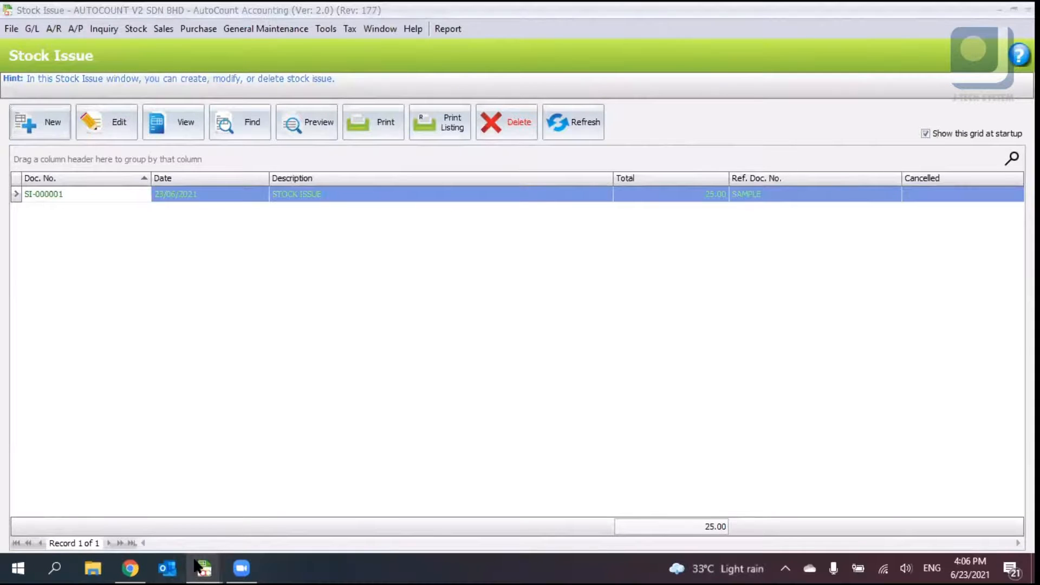
- Switch to the main window and open the Stock Write-Off list
left_click(195, 562)
left_click(354, 454)
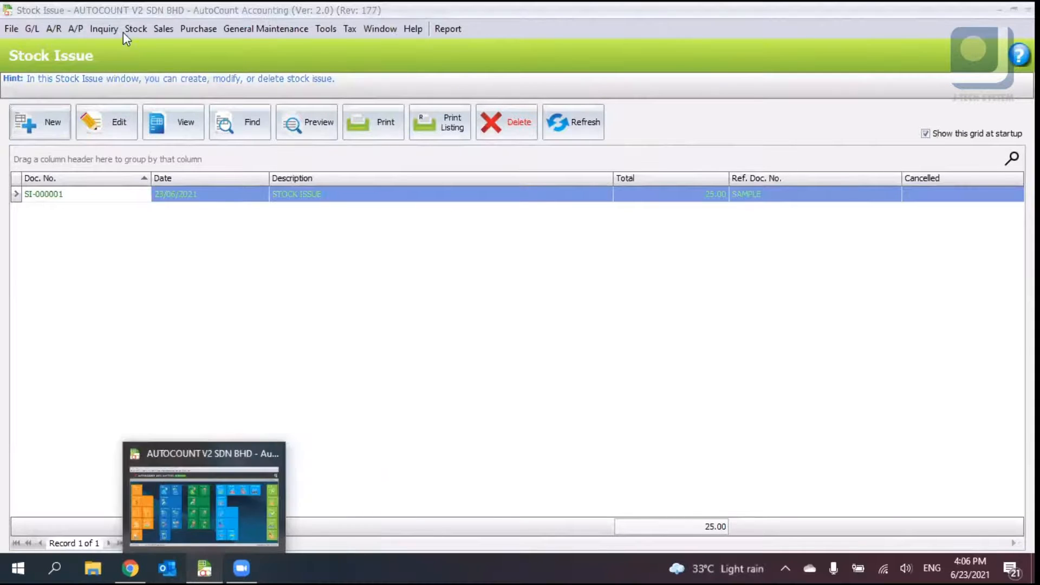
left_click(134, 27)
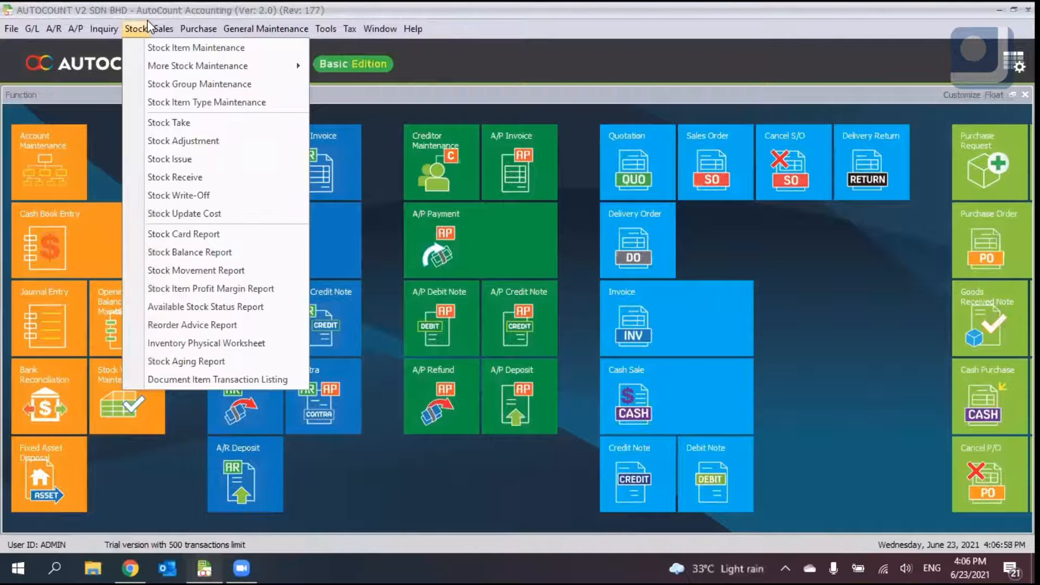
left_click(148, 26)
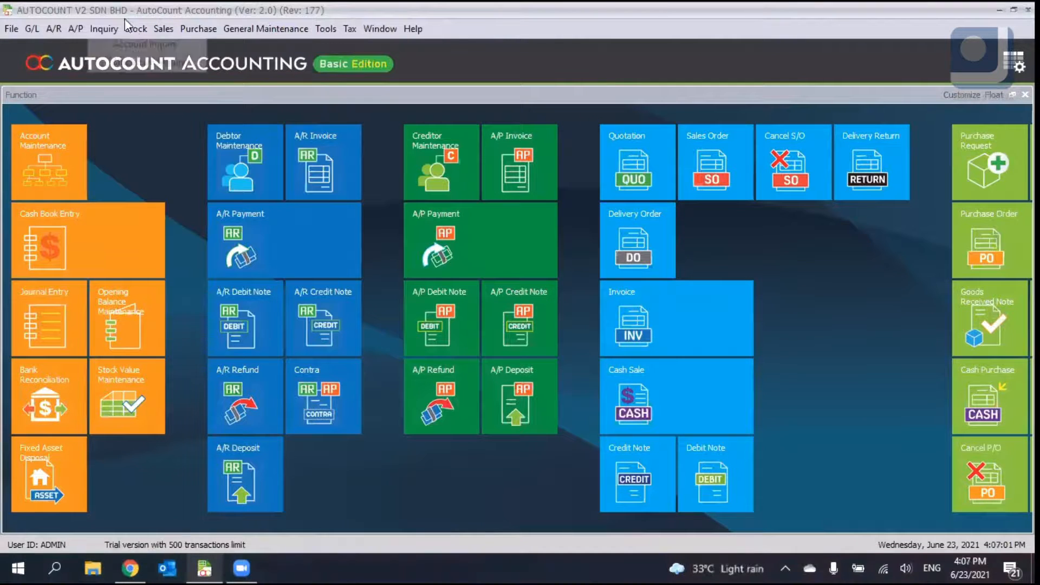
left_click(137, 28)
left_click(198, 197)
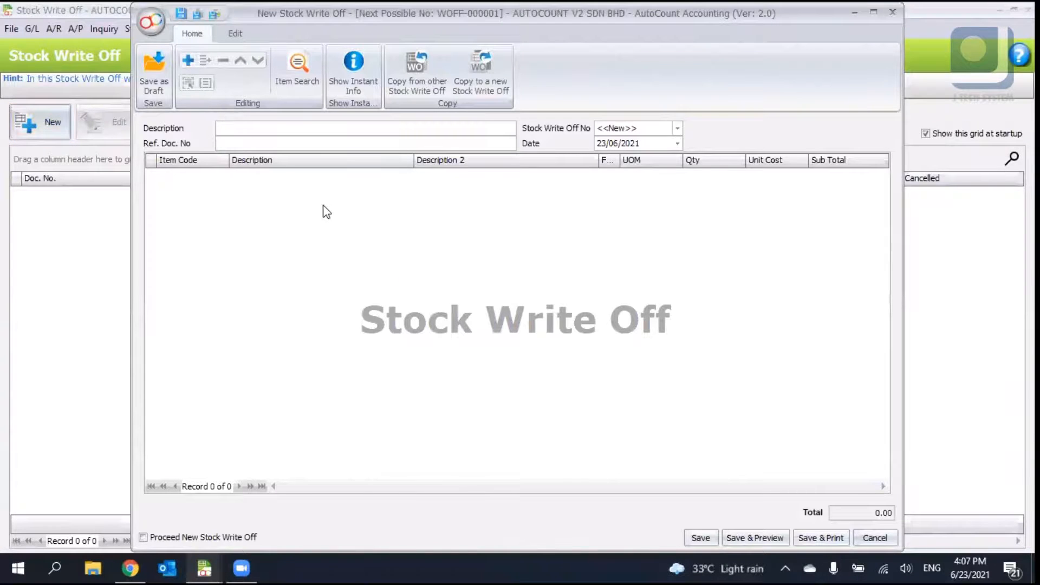
right_click(327, 211)
left_click(338, 210)
left_click(223, 176)
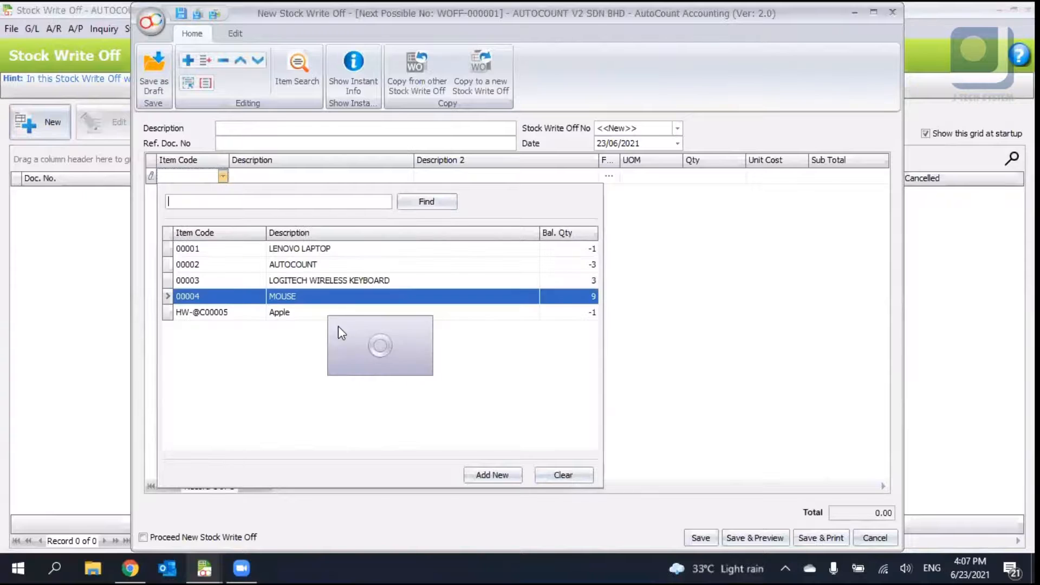
left_click(340, 254)
left_click(736, 177)
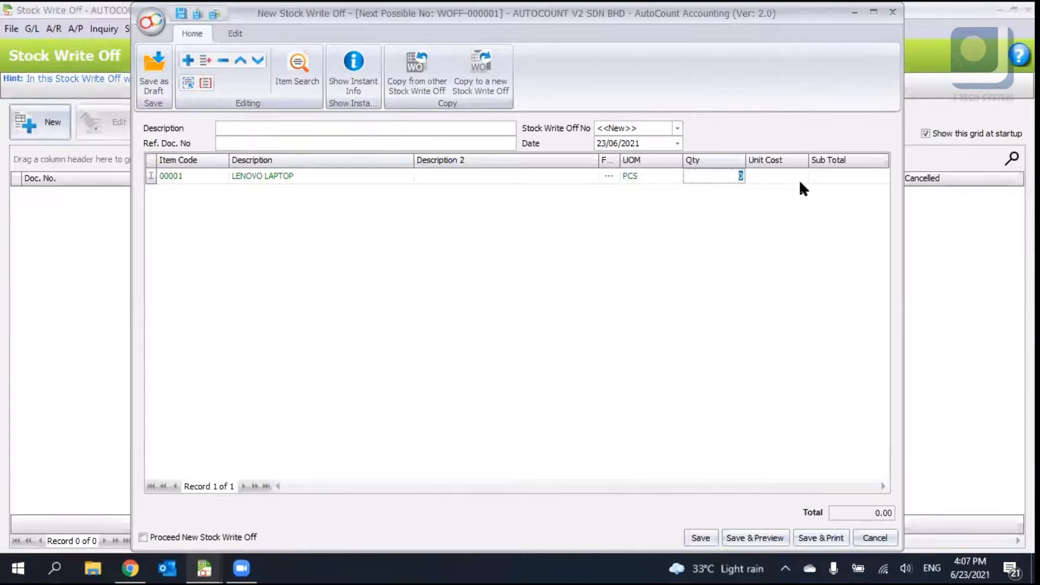
left_click(214, 176)
left_click(223, 176)
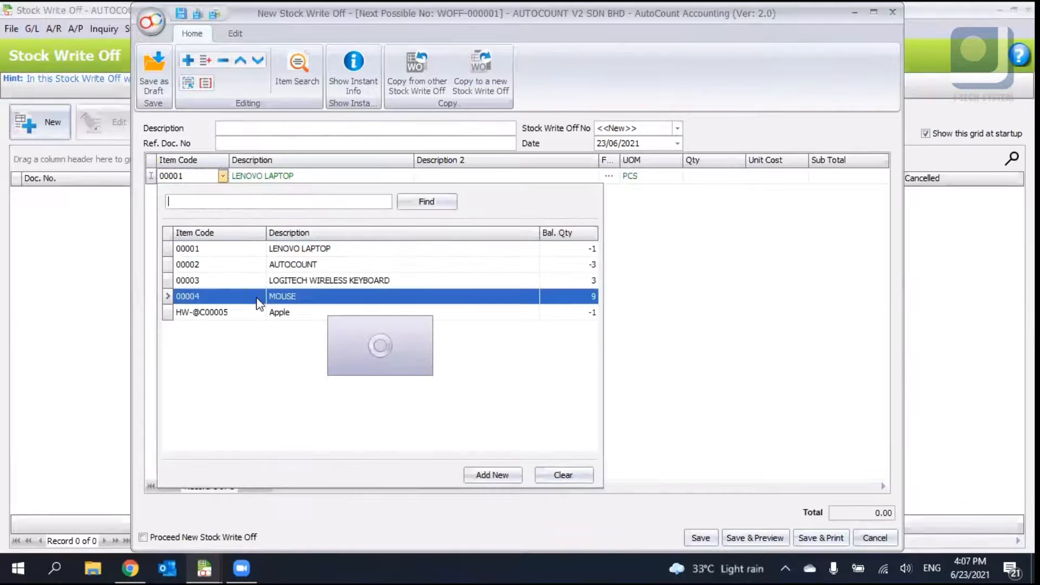
left_click(262, 304)
left_click(733, 178)
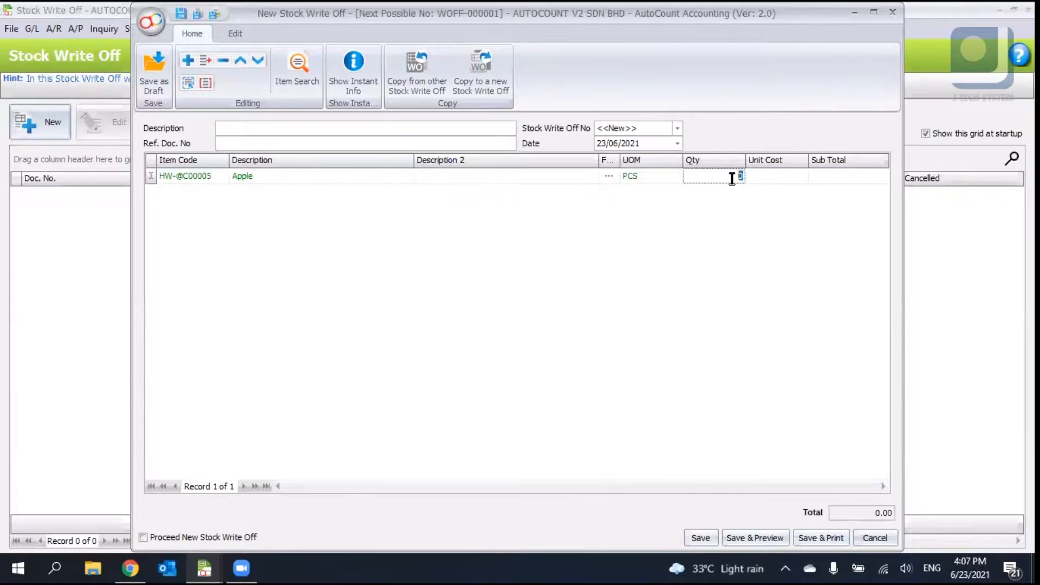
type("10")
key("Tab")
key("Return")
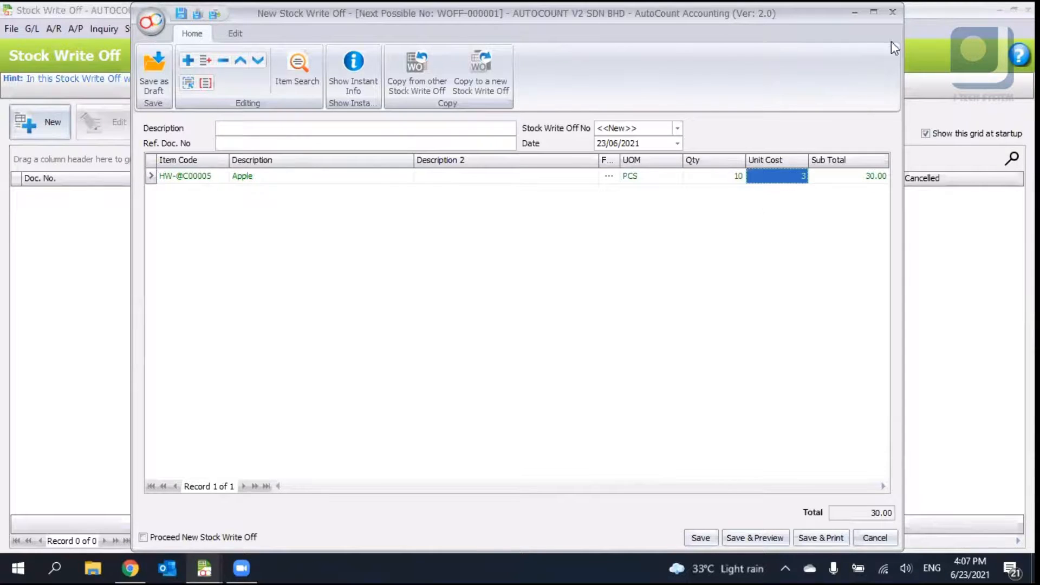
left_click(893, 12)
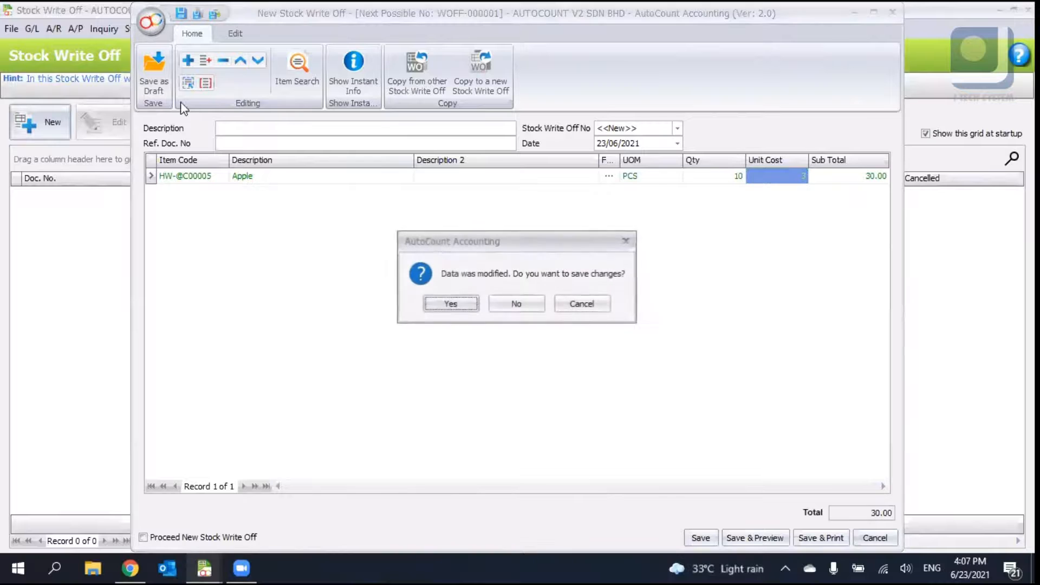
left_click(496, 302)
- Open the Stock Card report and run the inquiry to review each item's balance quantity and cost
left_click(135, 29)
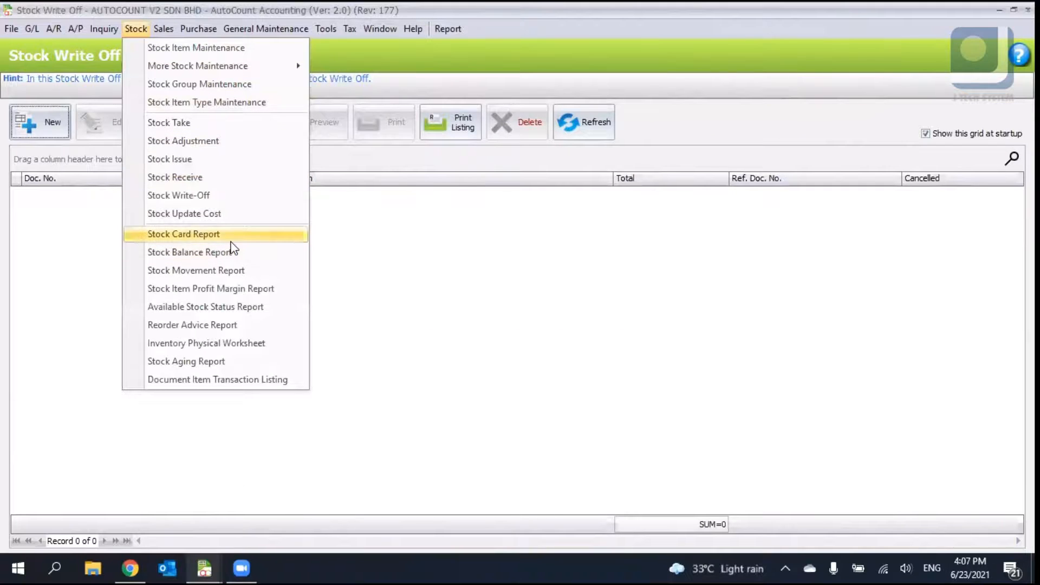
left_click(233, 234)
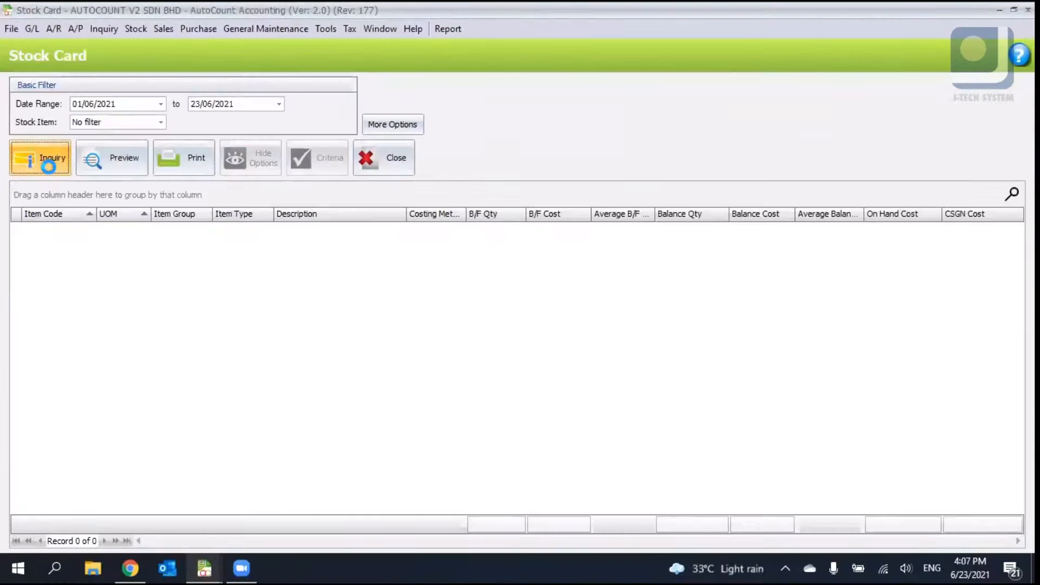
left_click(48, 166)
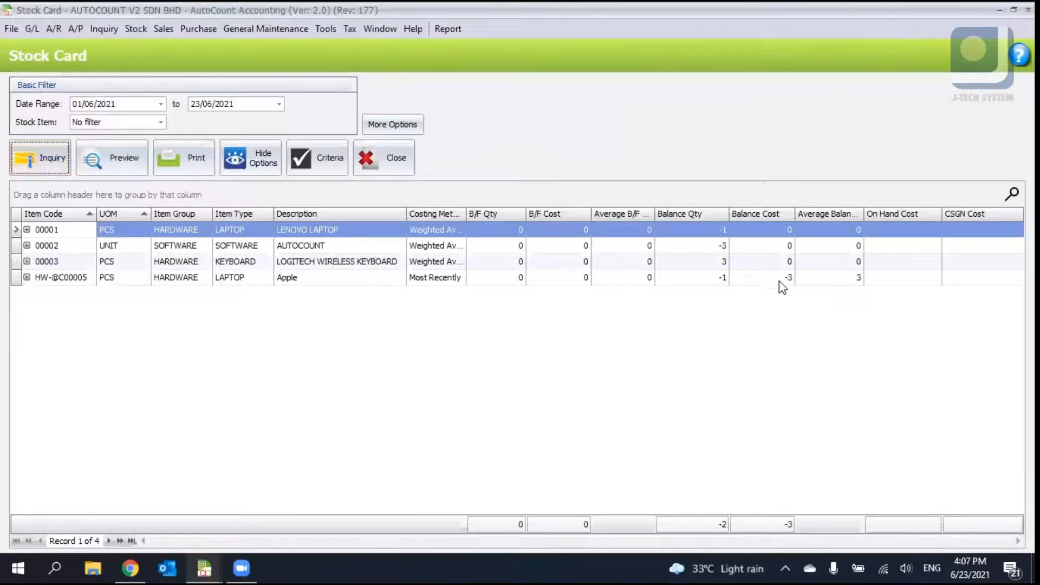
left_click(733, 281)
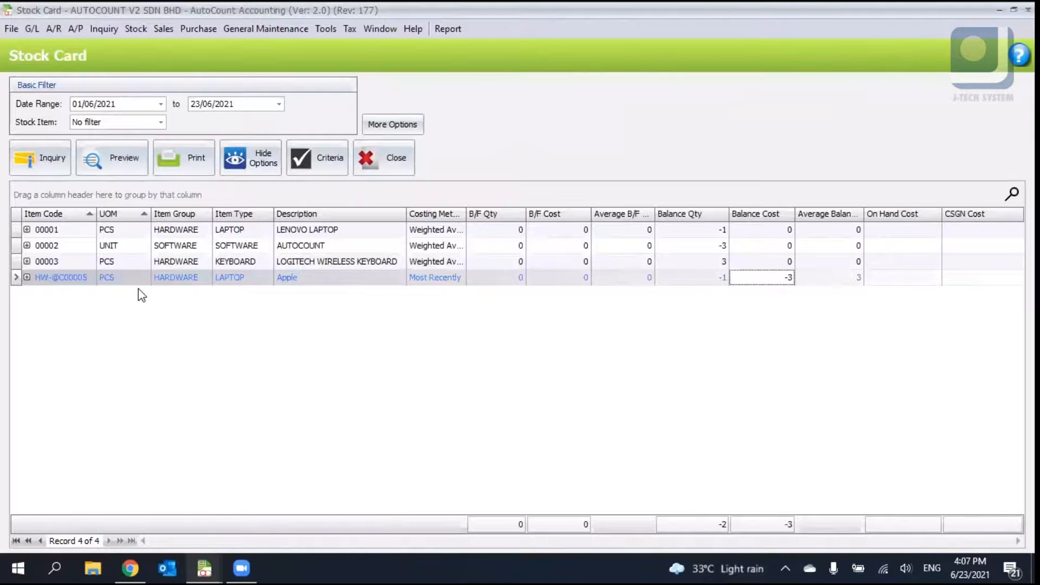
left_click(723, 279)
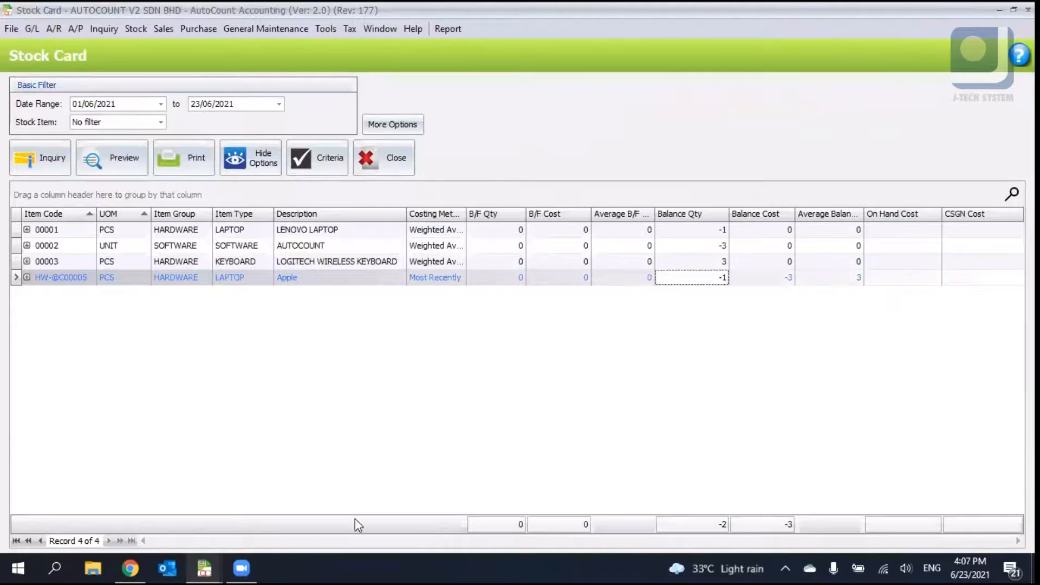
left_click(203, 567)
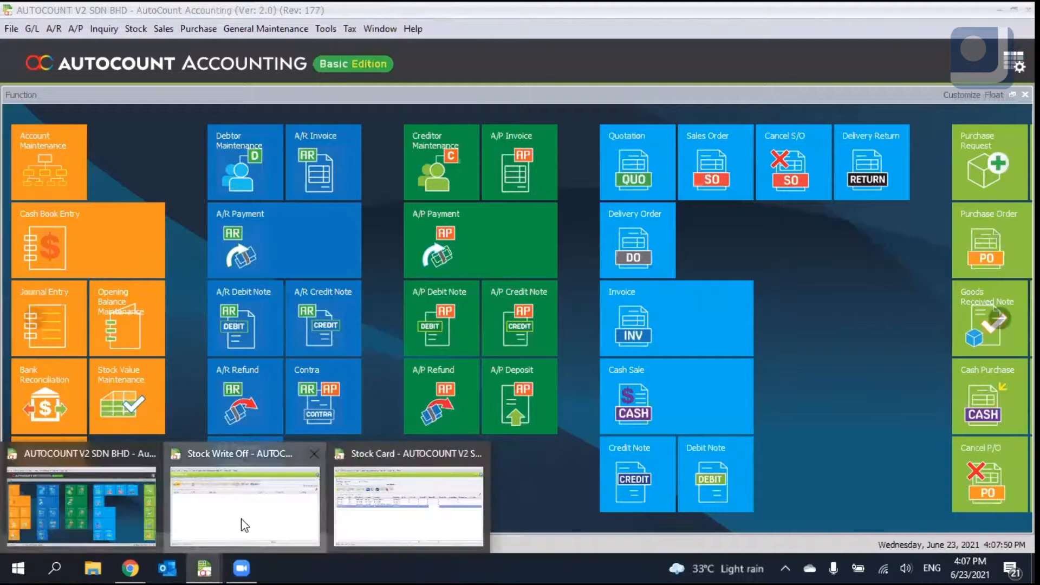
left_click(255, 526)
left_click(70, 121)
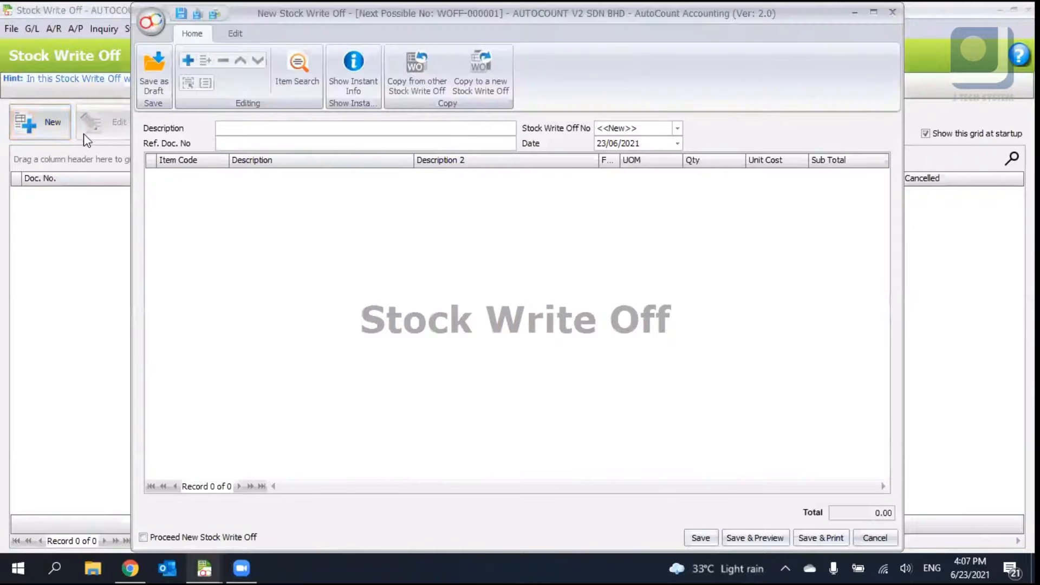
right_click(399, 218)
left_click(410, 227)
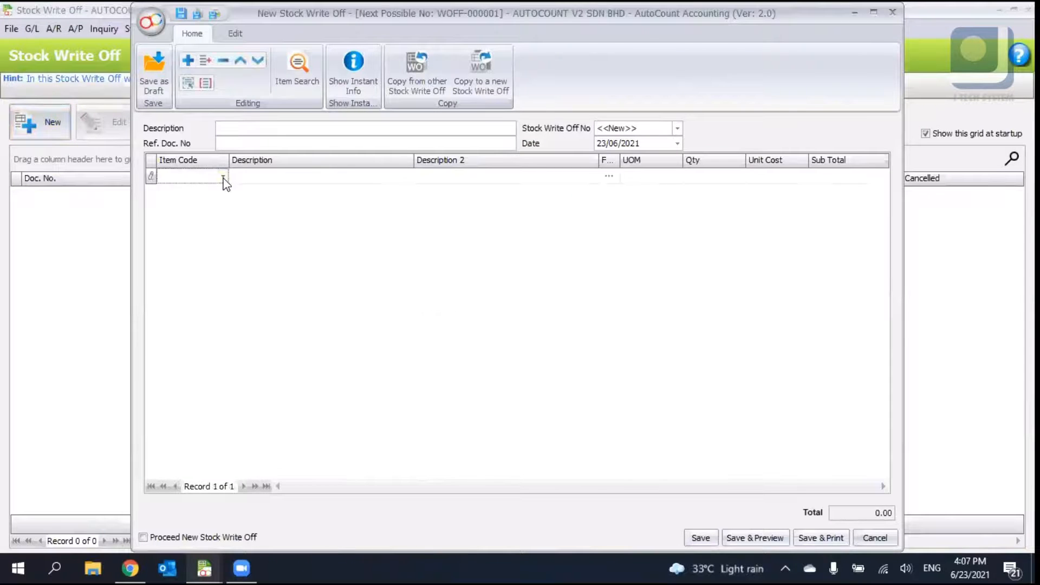
left_click(223, 176)
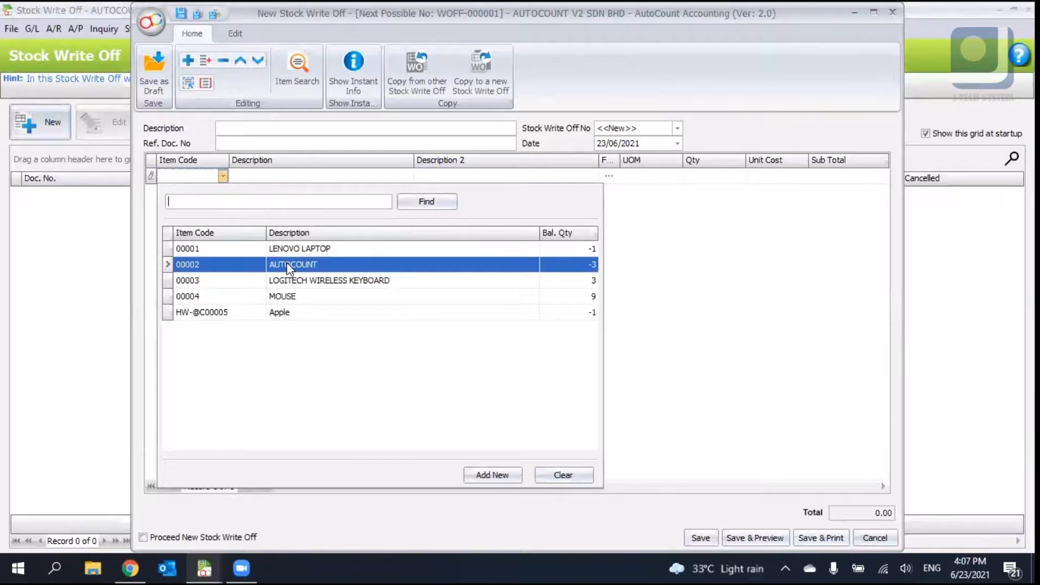
left_click(274, 313)
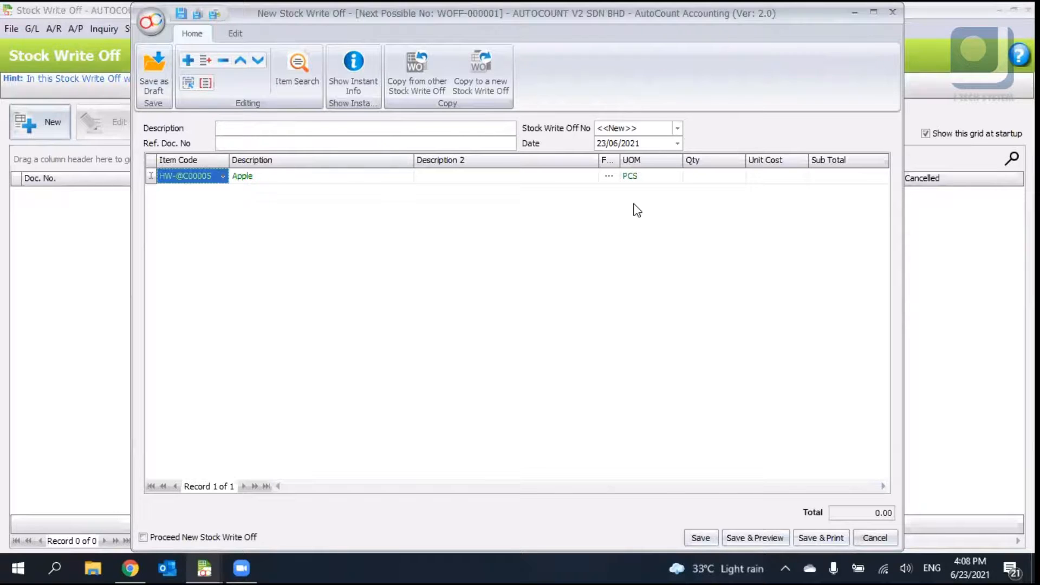
- Enter the description BROKEN stock and set the Apple line's quantity to 1
left_click(290, 129)
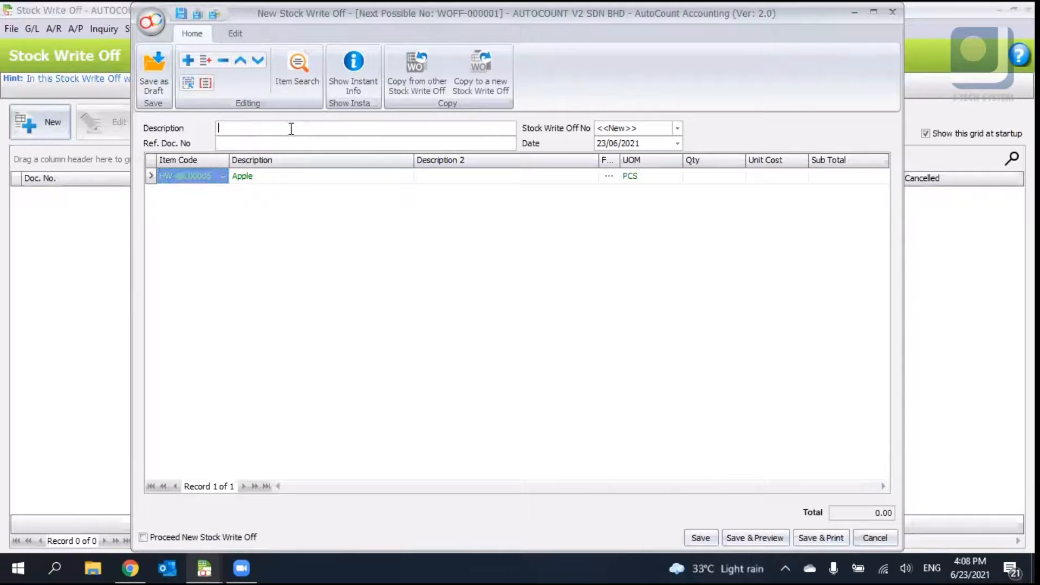
type("BROKEN stock")
left_click(738, 176)
type("1")
key("Tab")
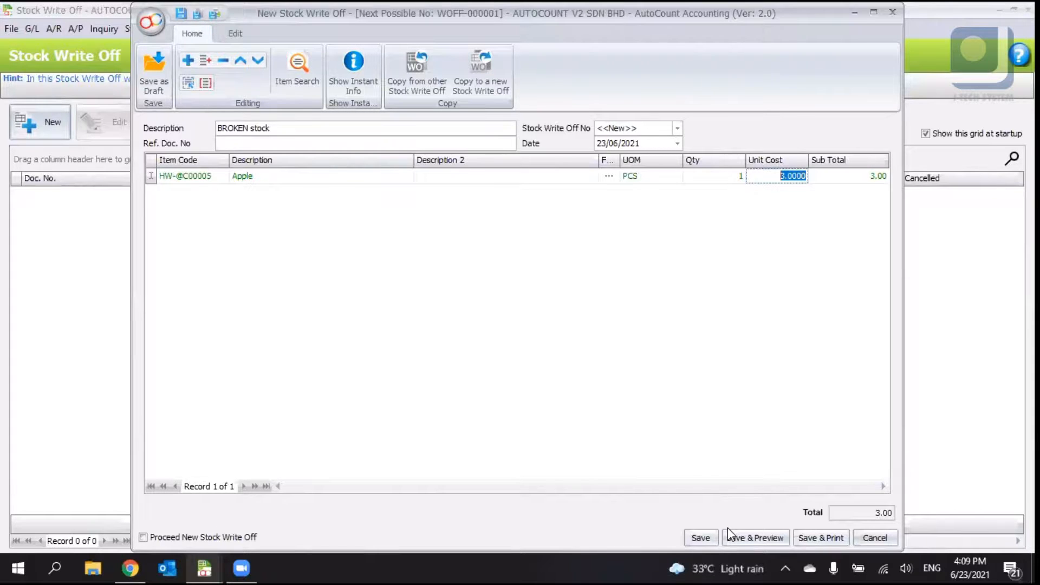
- Save the stock write-off and confirm the prompt
key("Return")
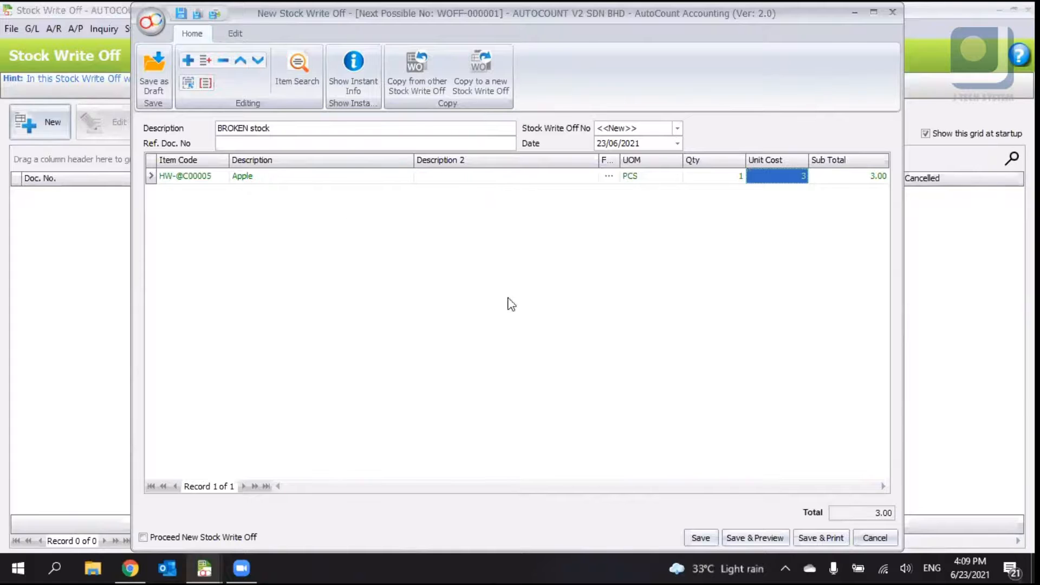
left_click(234, 33)
left_click(201, 37)
left_click(693, 537)
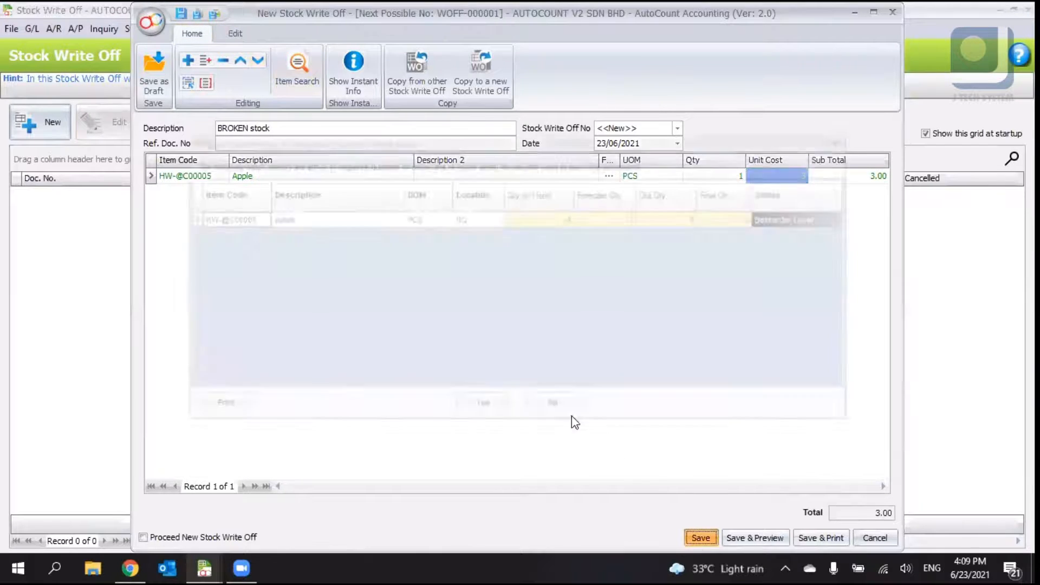
left_click(481, 406)
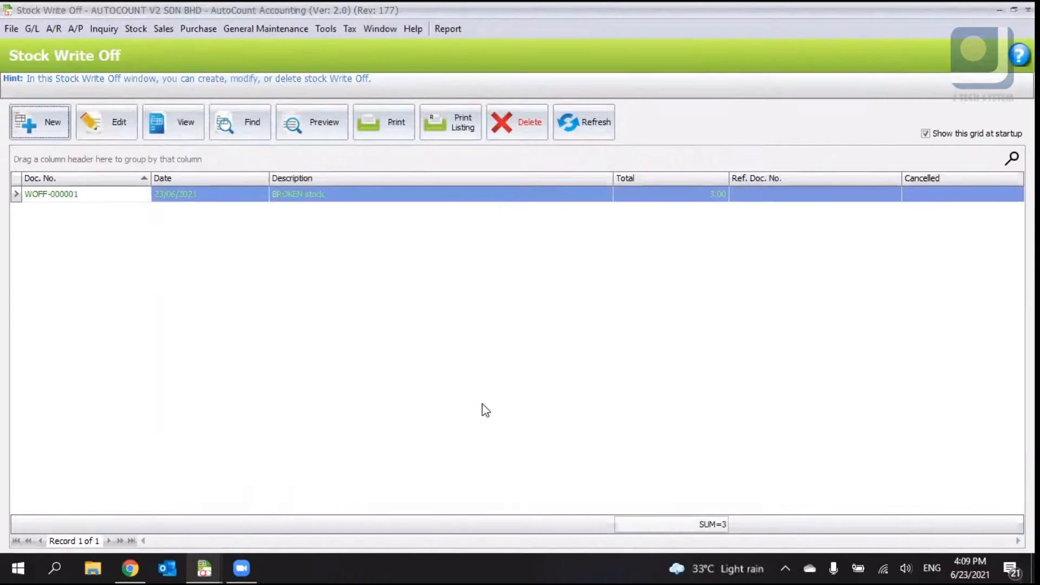
- Open Stock Update Cost, start a new entry and add a line for item 00001 LENOVO LAPTOP
left_click(143, 30)
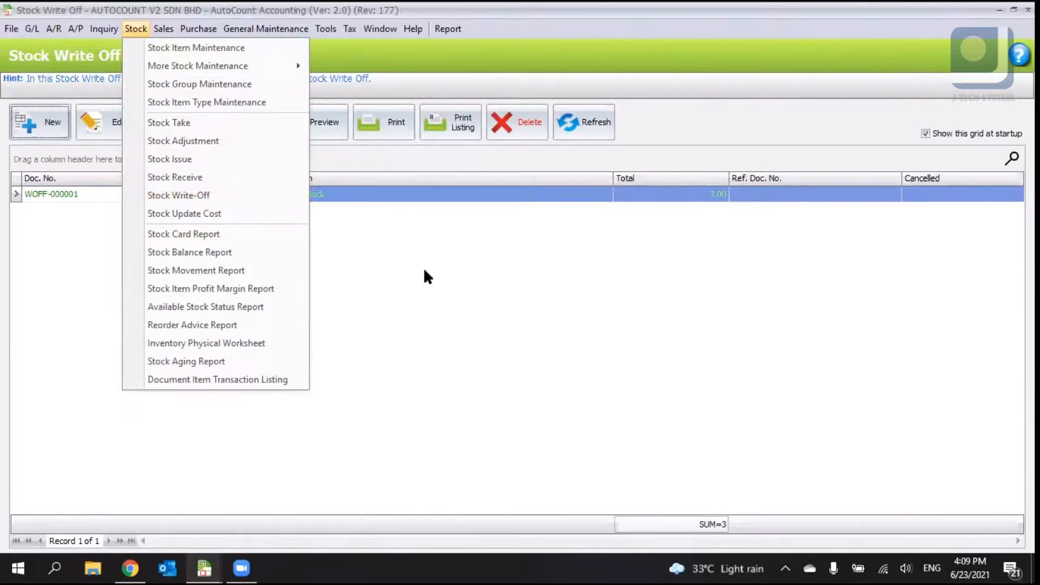
left_click(278, 213)
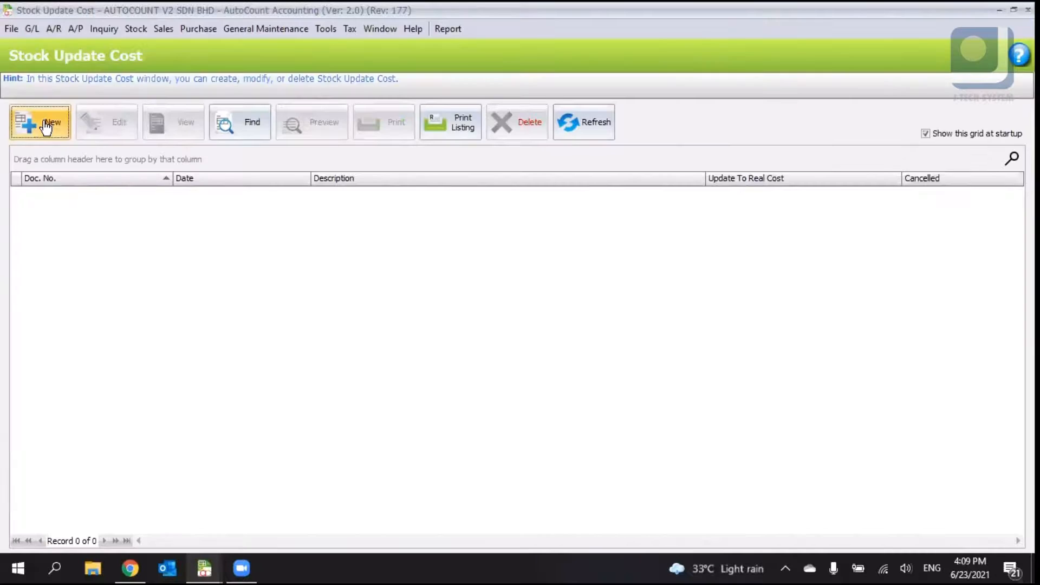
left_click(46, 124)
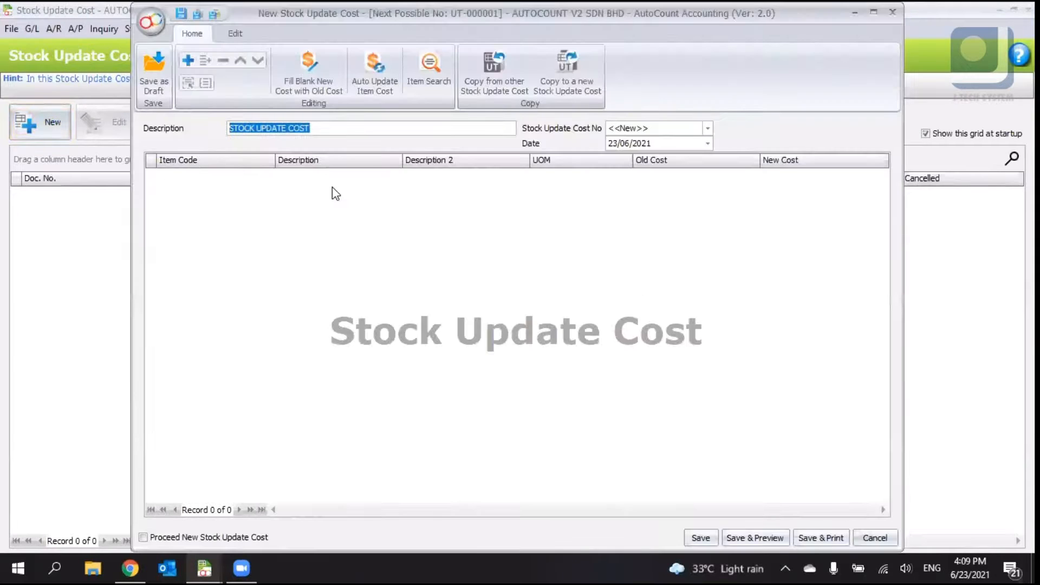
left_click(269, 182)
left_click(269, 178)
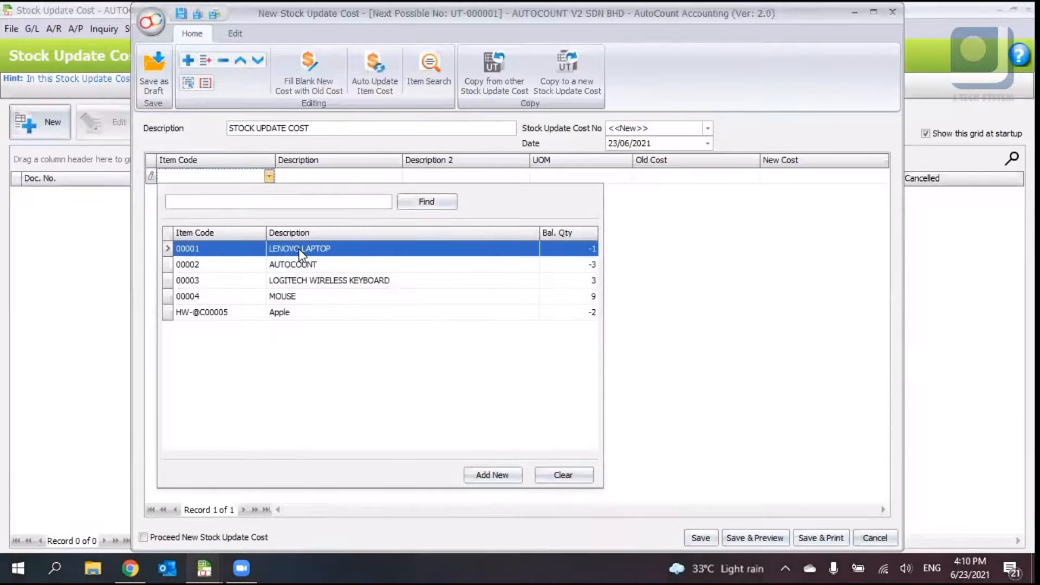
left_click(298, 249)
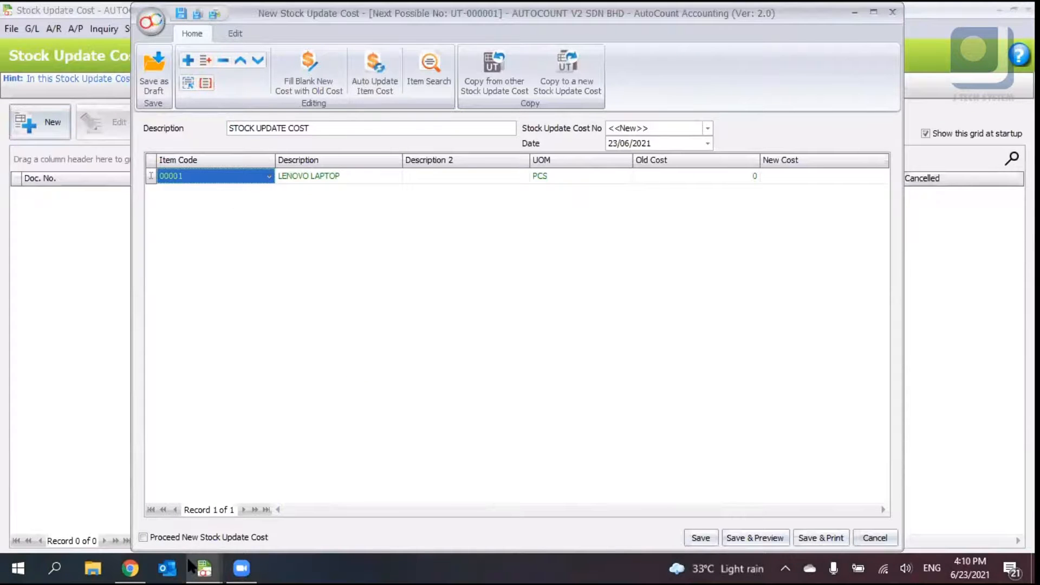
left_click(204, 568)
left_click(66, 497)
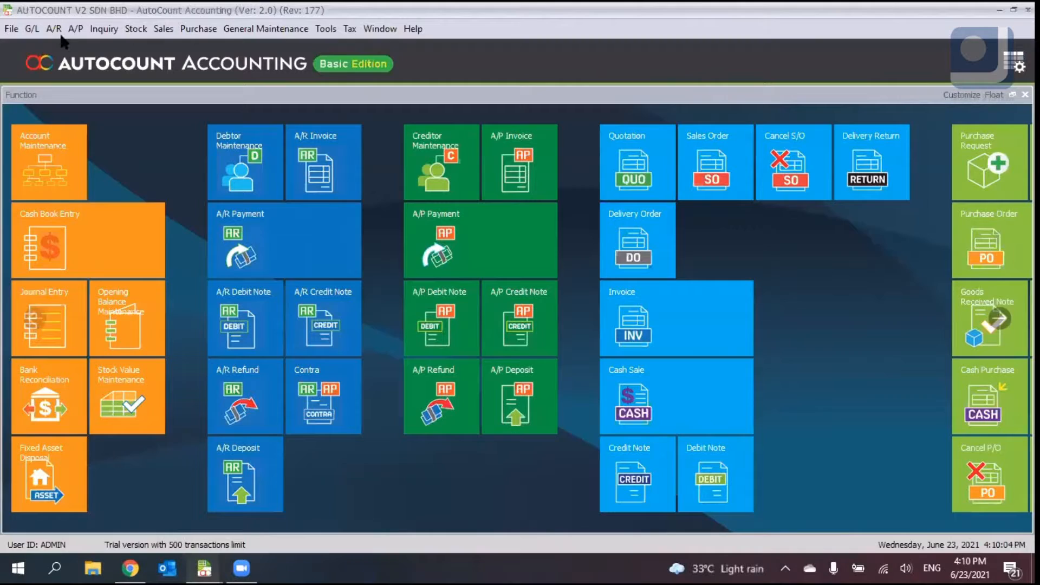
left_click(135, 29)
left_click(157, 44)
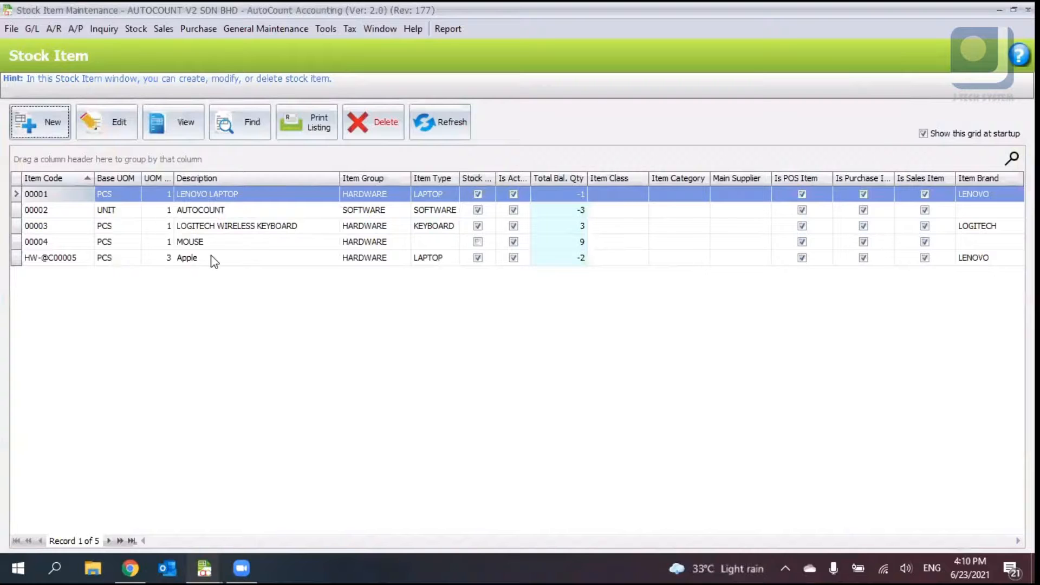
double_click(211, 256)
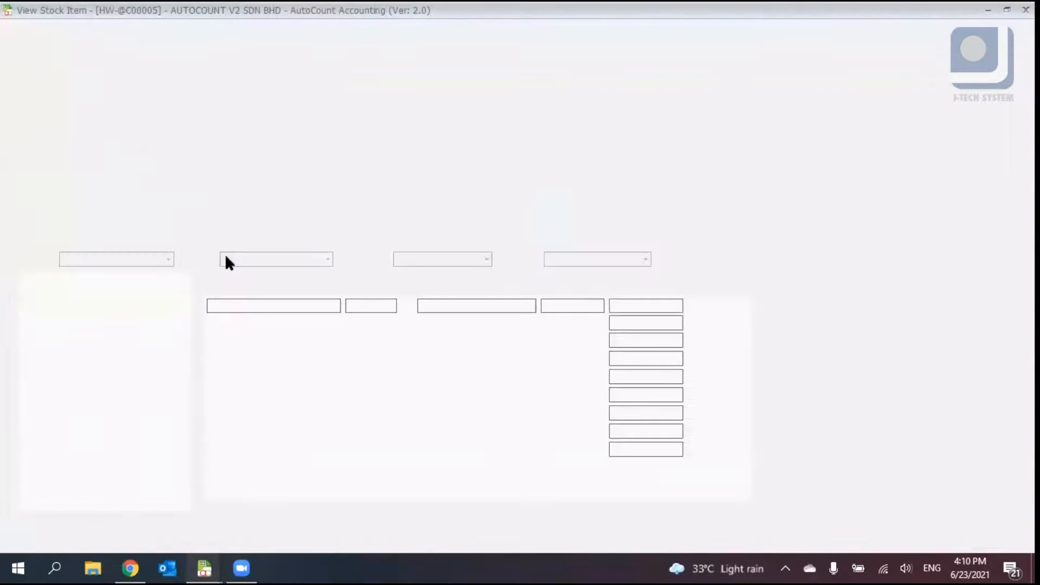
left_click(316, 323)
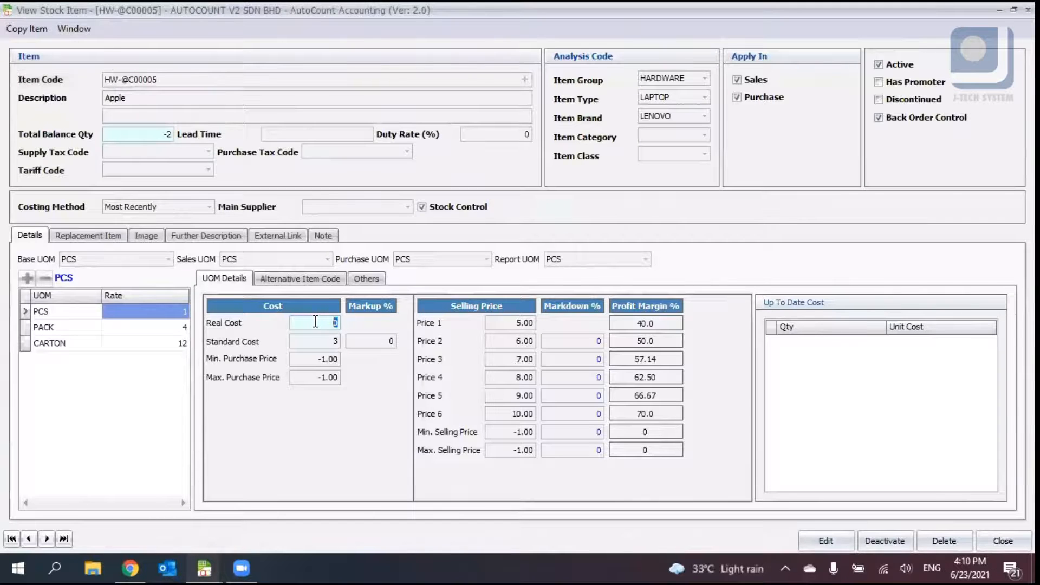
left_click(203, 567)
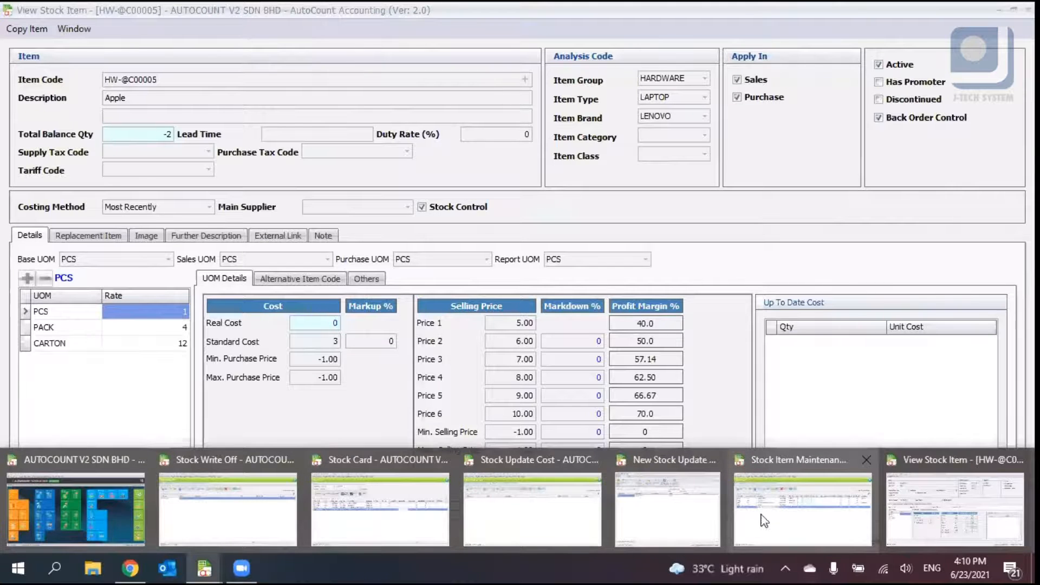
left_click(658, 493)
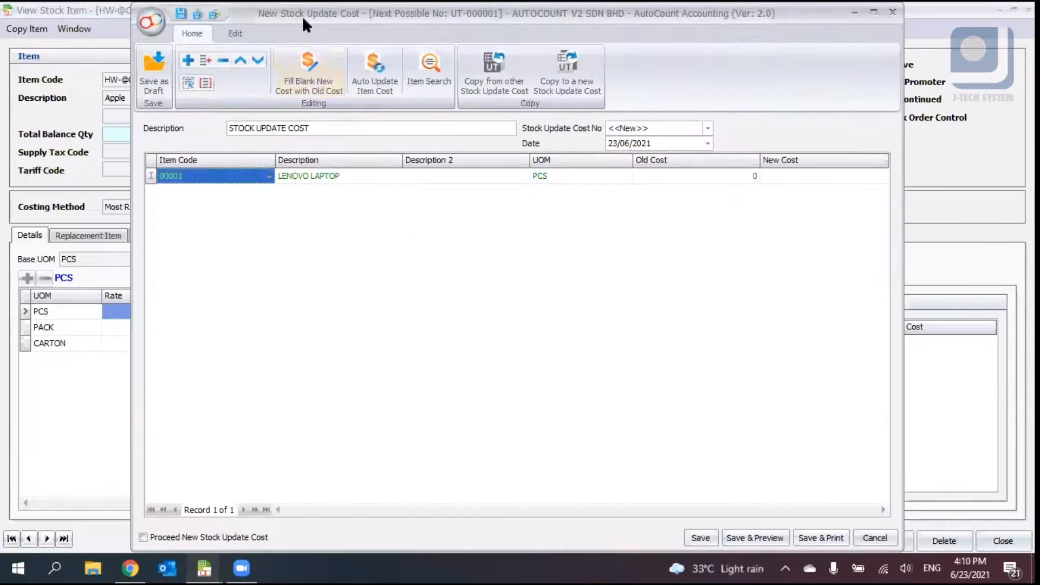
left_click_drag(368, 5, 596, 34)
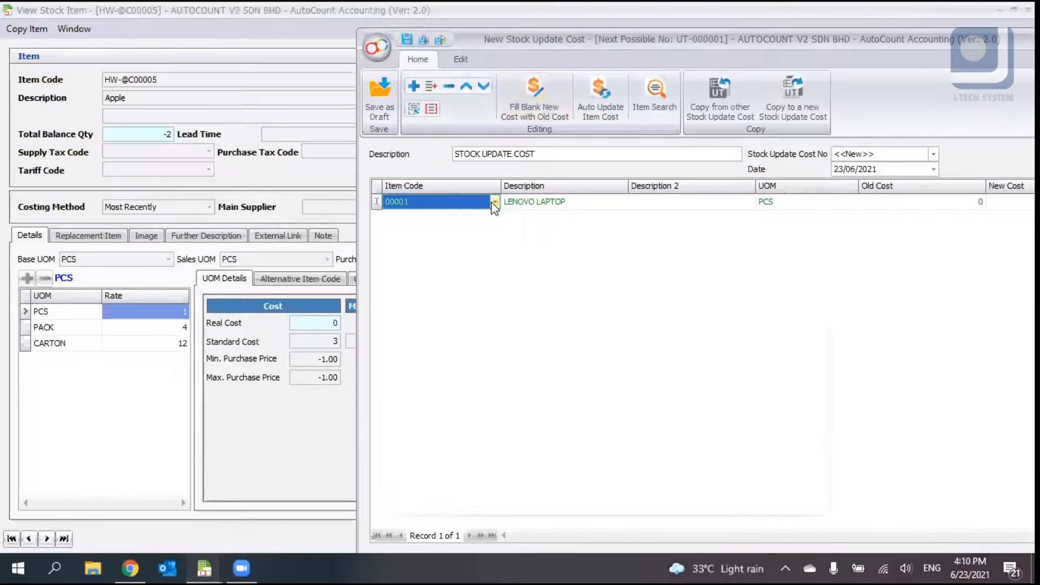
left_click(494, 202)
left_click(496, 338)
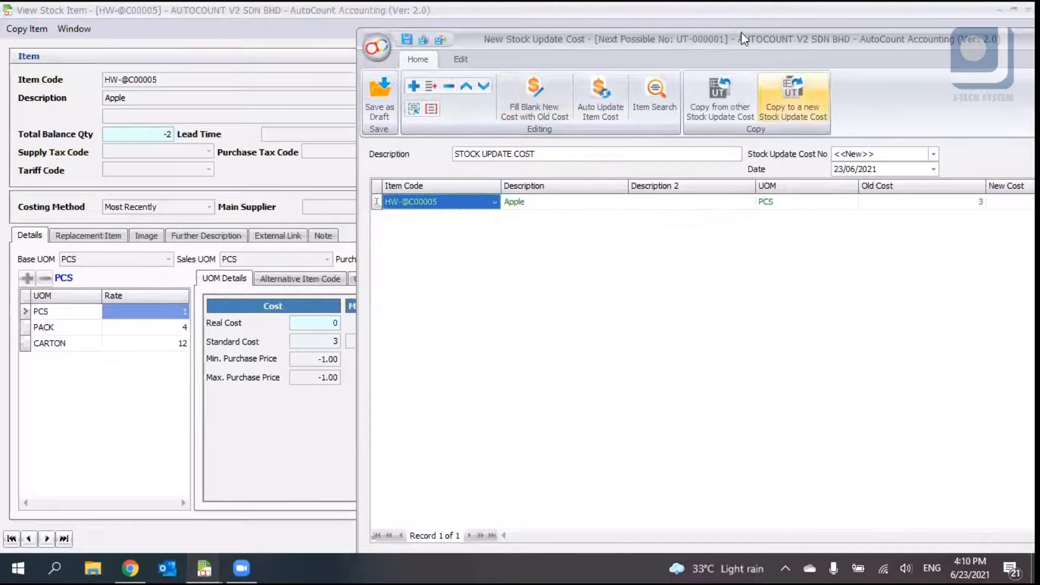
left_click_drag(718, 34, 598, 31)
- Set the Apple line's new cost to 10
left_click(891, 198)
type("5")
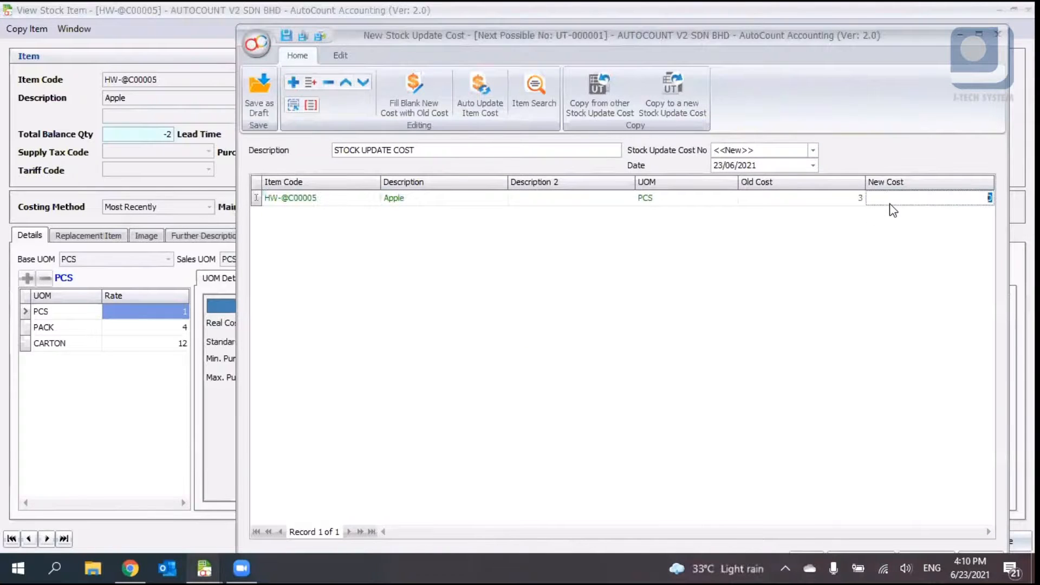
left_click_drag(969, 197, 993, 195)
type("10")
left_click(915, 317)
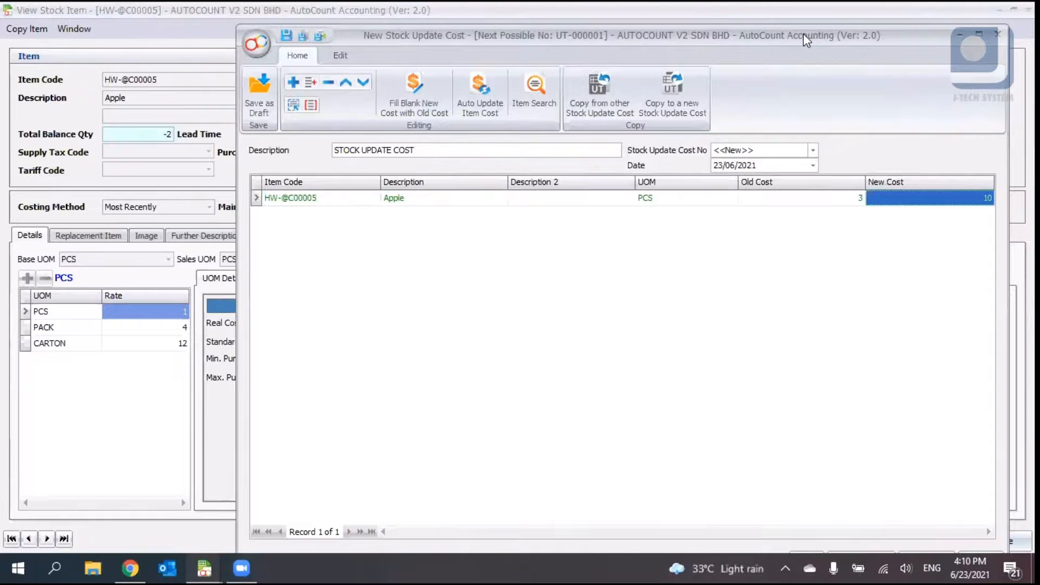
- Save the stock update cost and close the Apple item view
left_click_drag(804, 34, 749, 13)
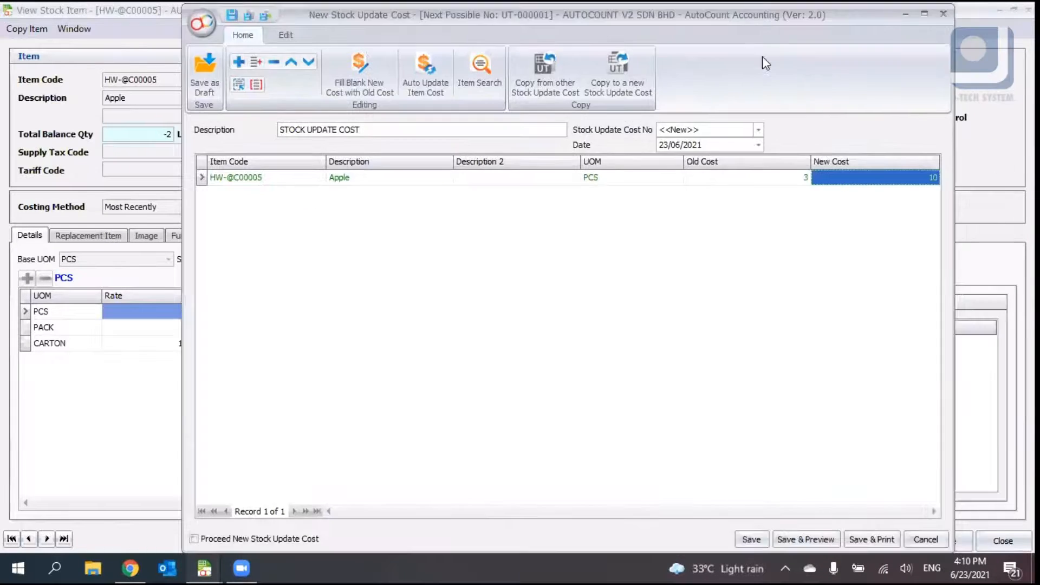
left_click(754, 539)
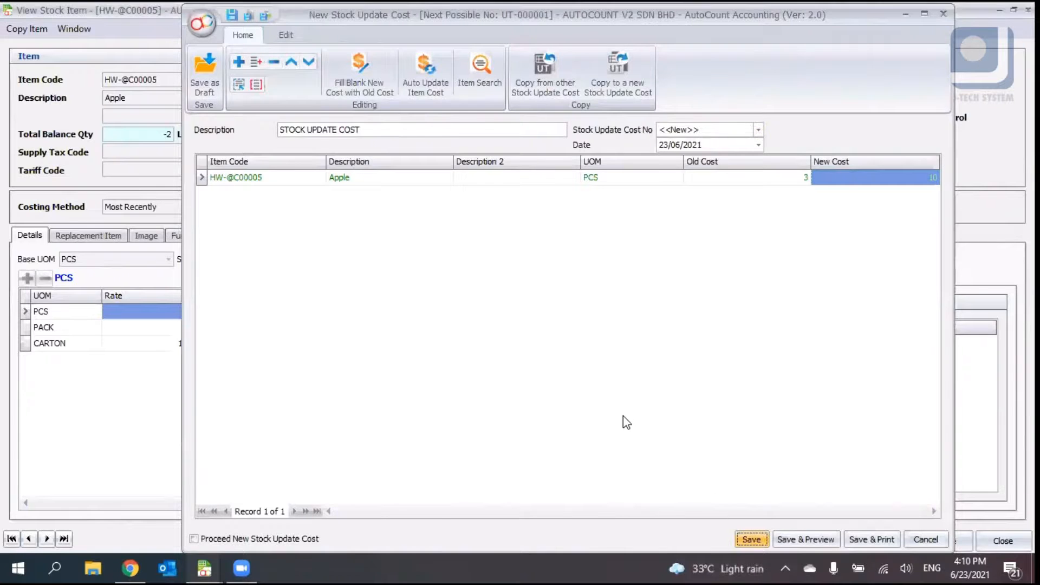
left_click(1002, 542)
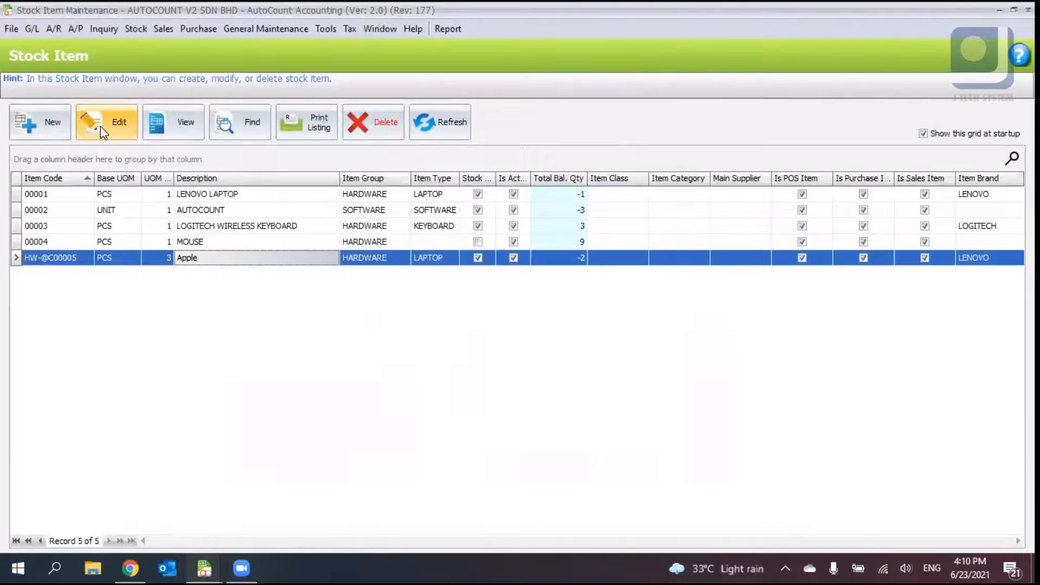
- Open the Apple item for editing to check its standard cost, then cancel without changes
left_click(100, 126)
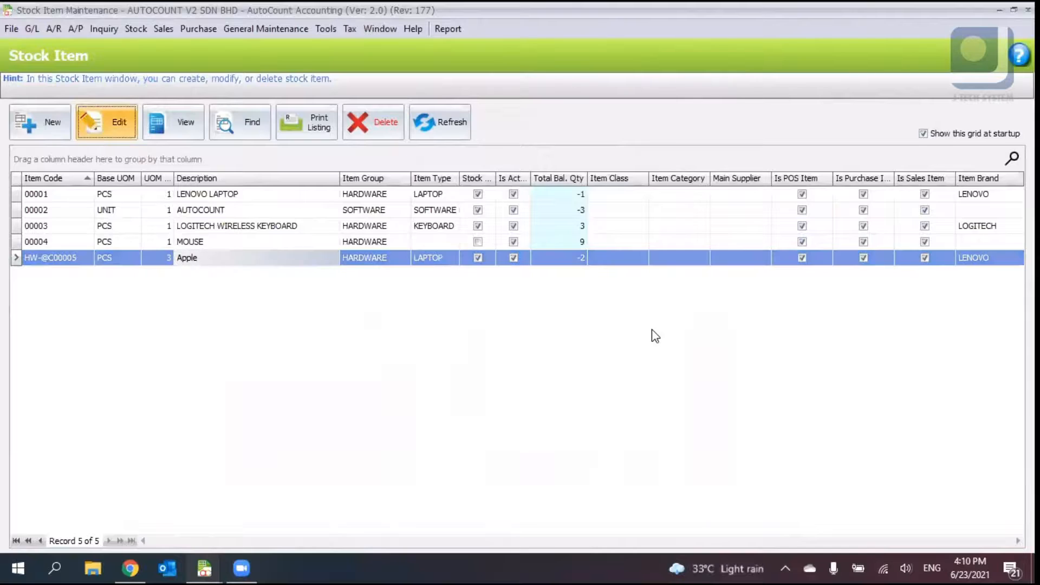
left_click(320, 342)
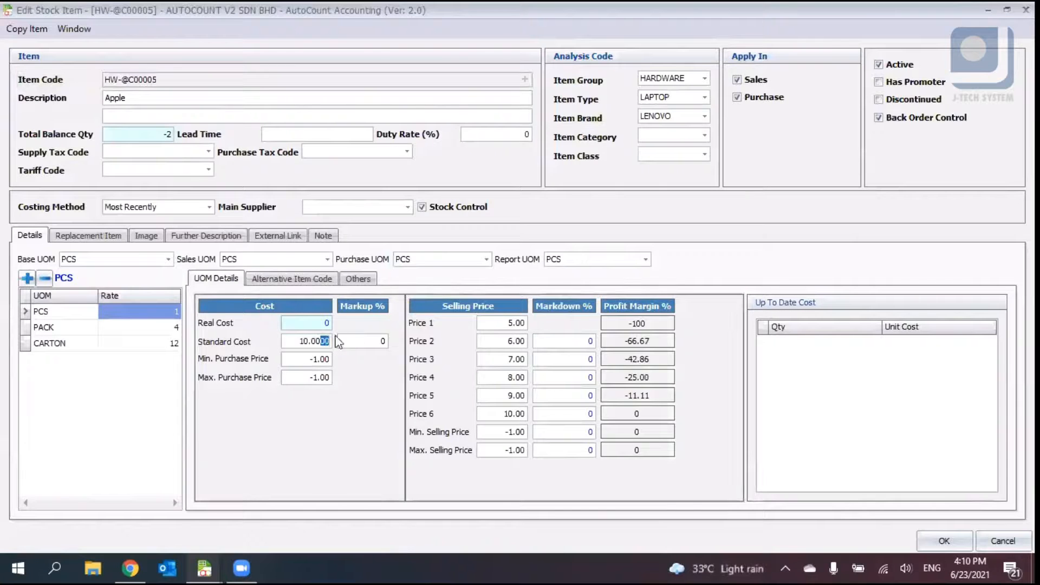
left_click_drag(303, 340, 338, 338)
left_click(1003, 541)
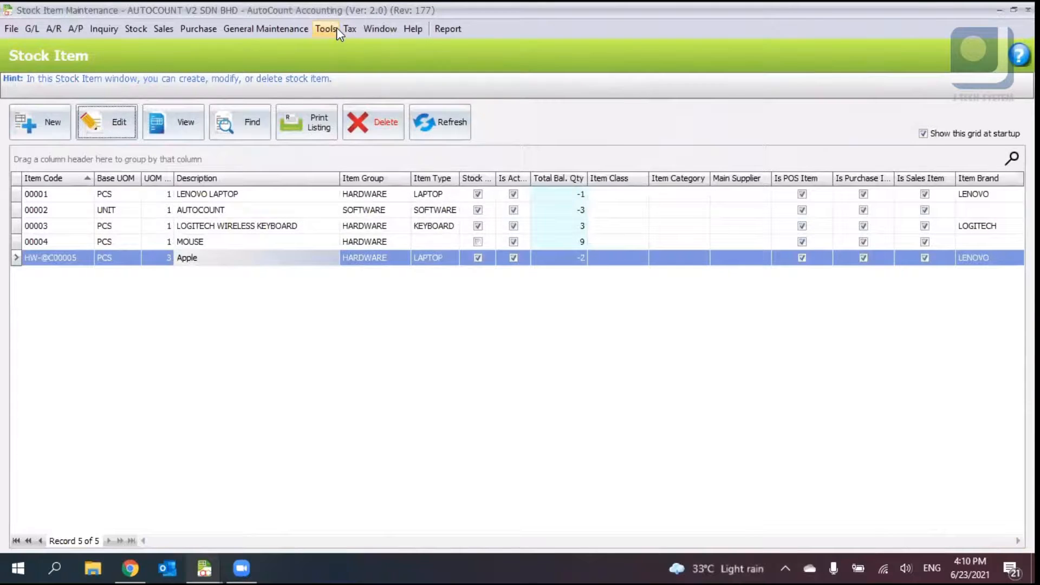
- Open the Options dialog and browse the Stock settings pages, expanding the category folders
left_click(336, 29)
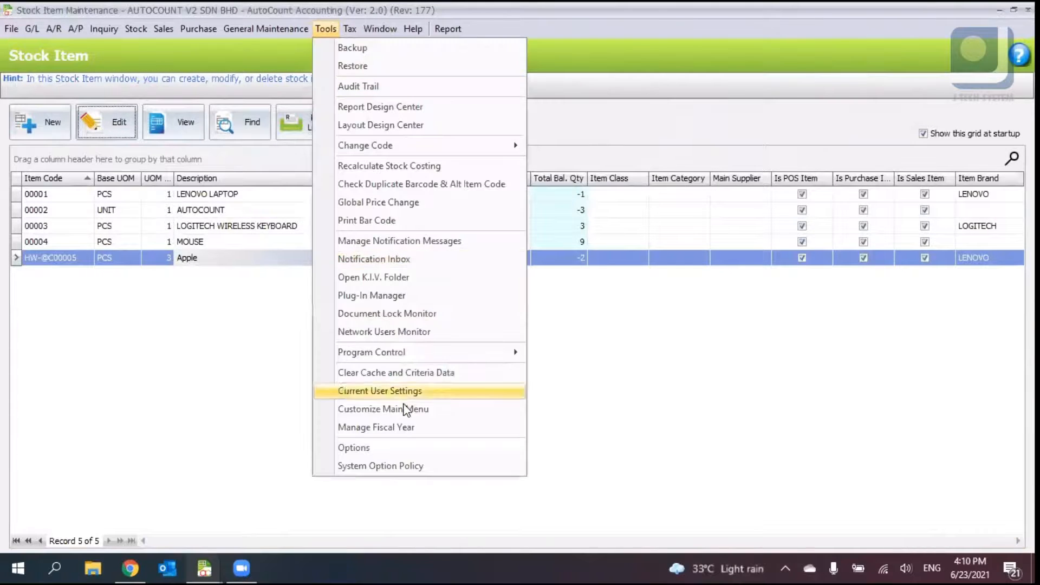
left_click(403, 451)
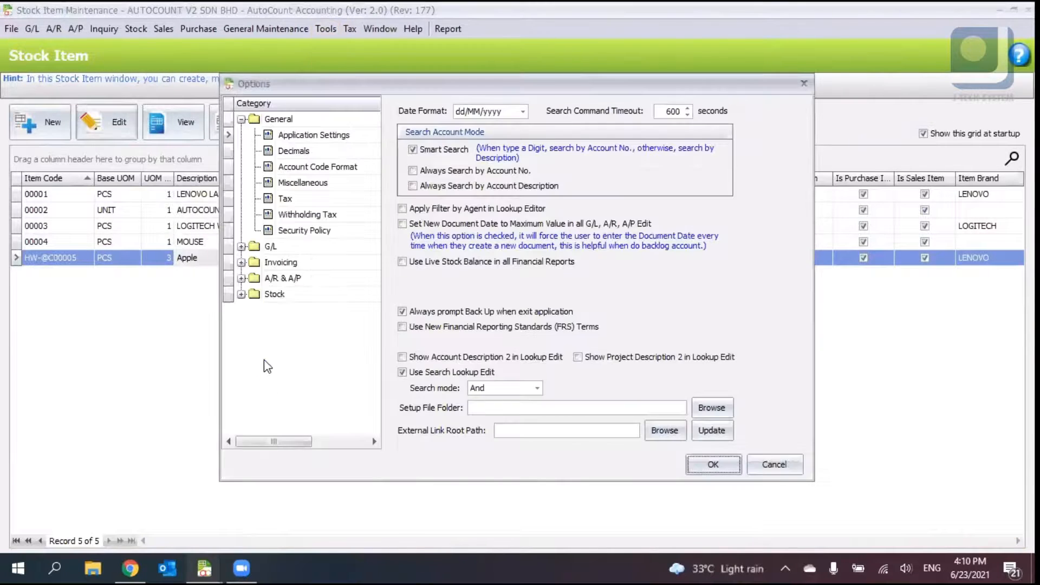
left_click(271, 360)
left_click(307, 248)
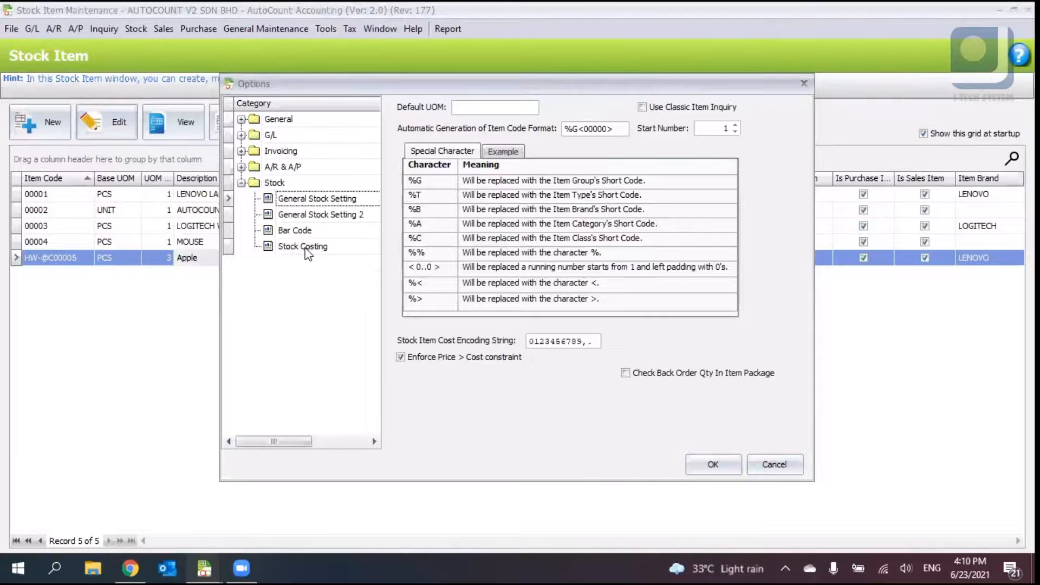
left_click(298, 231)
left_click(301, 215)
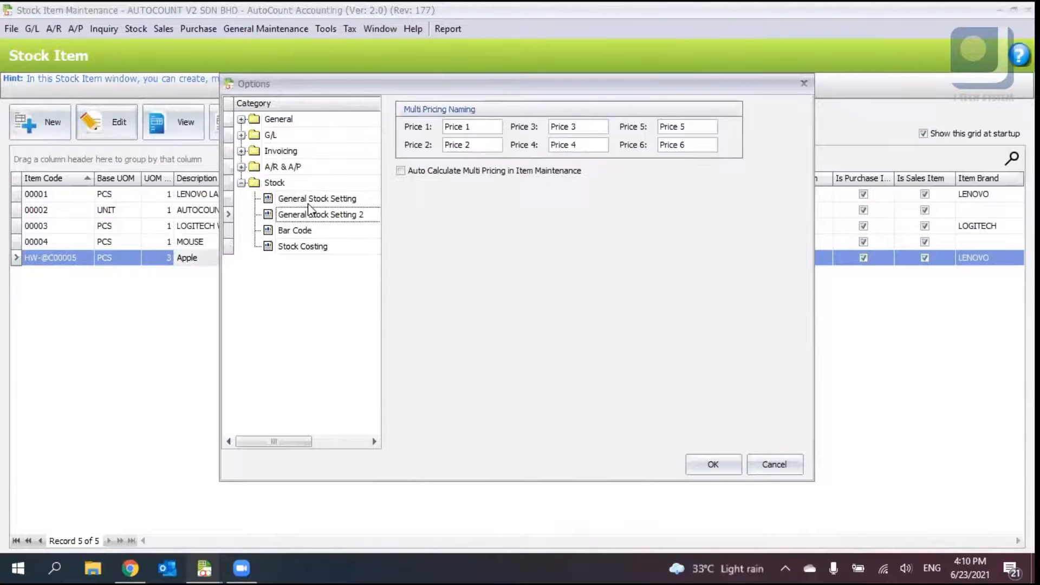
left_click(313, 200)
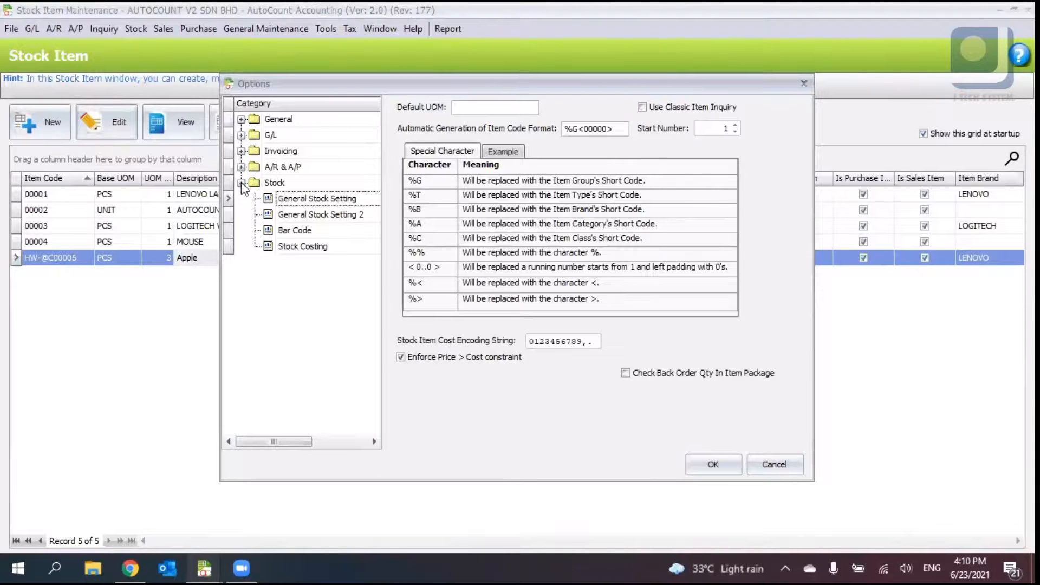
left_click(242, 167)
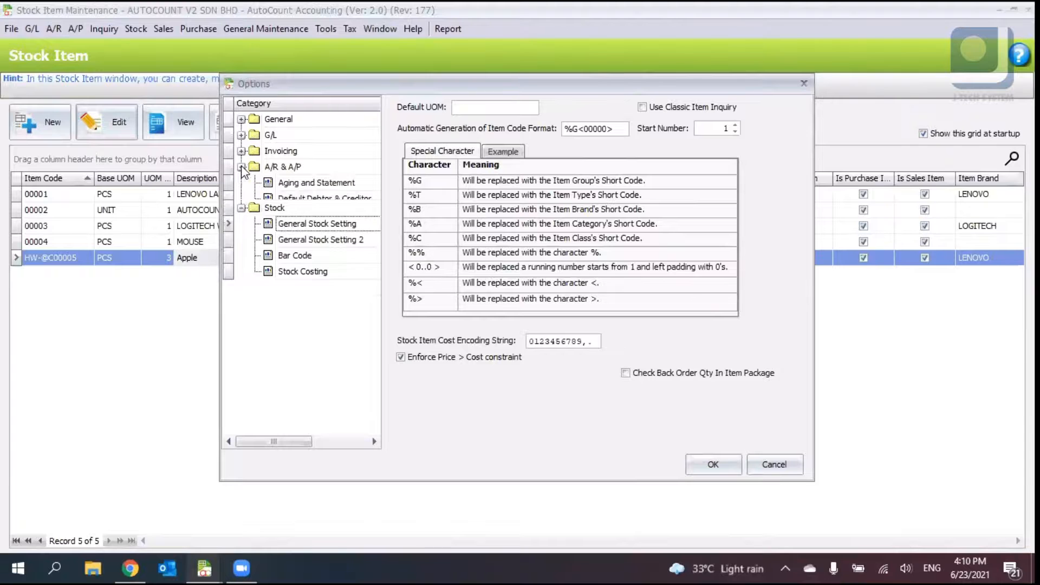
left_click(242, 152)
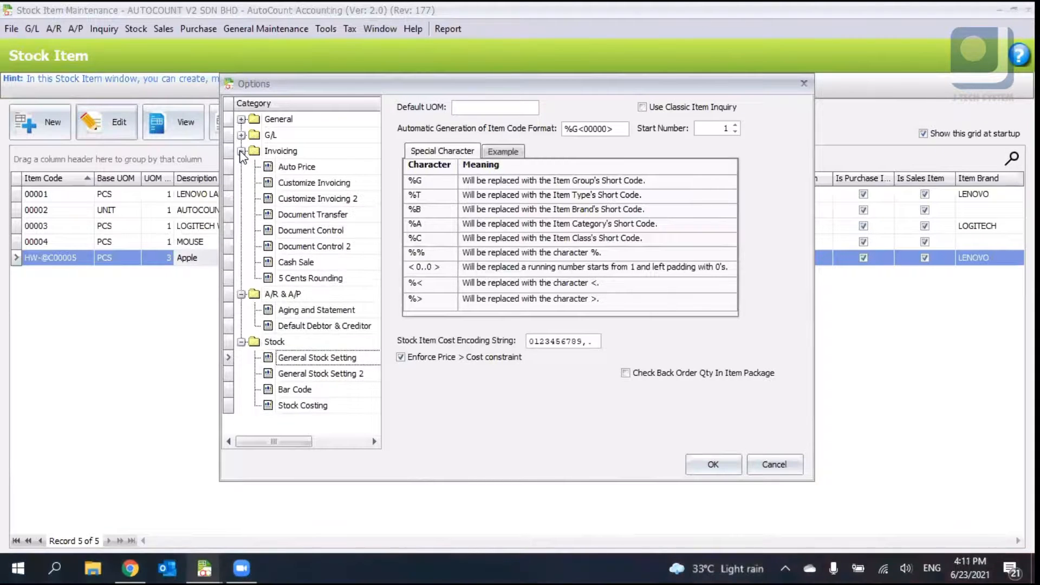
- Browse the Invoicing and Stock option pages such as Customize Invoicing, Document Transfer, Bar Code and Stock Costing
left_click(317, 183)
left_click(336, 214)
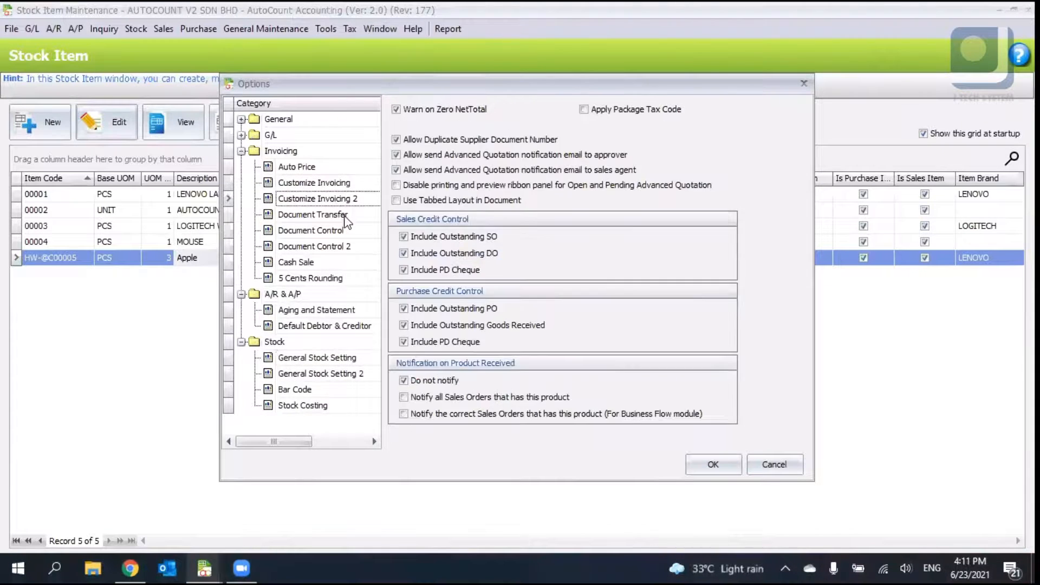
left_click(349, 230)
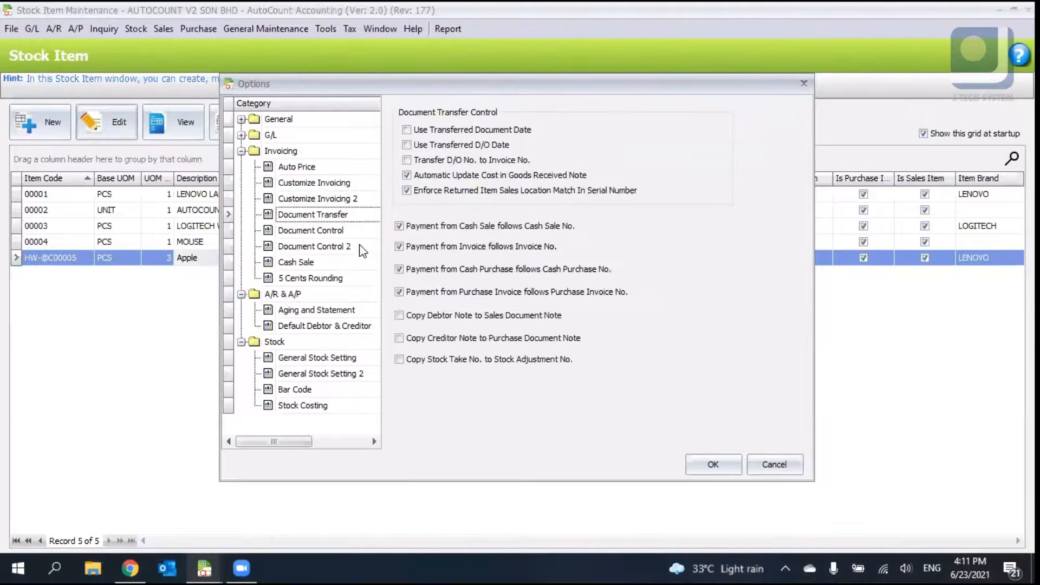
left_click(358, 247)
left_click(350, 406)
left_click(339, 390)
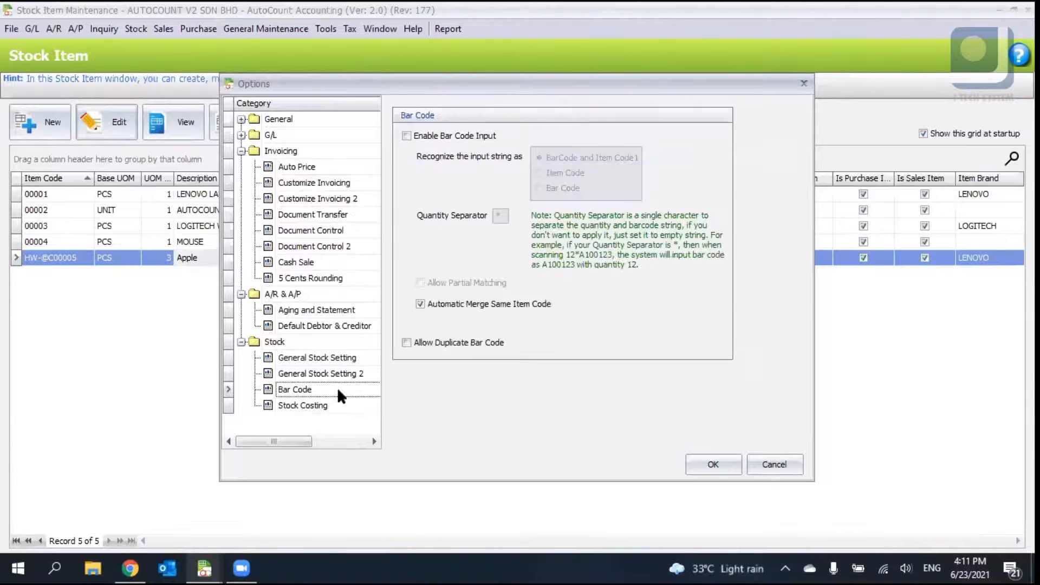
left_click(336, 373)
left_click(339, 360)
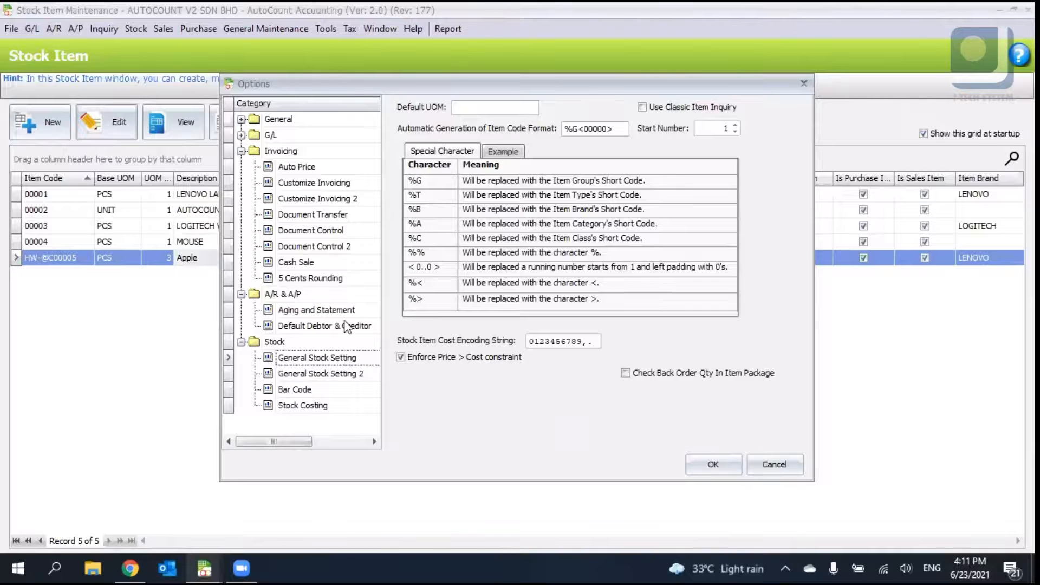
left_click(336, 278)
- Browse the G/L and General option pages, including default accounts, journals, tax and account code format
left_click(302, 134)
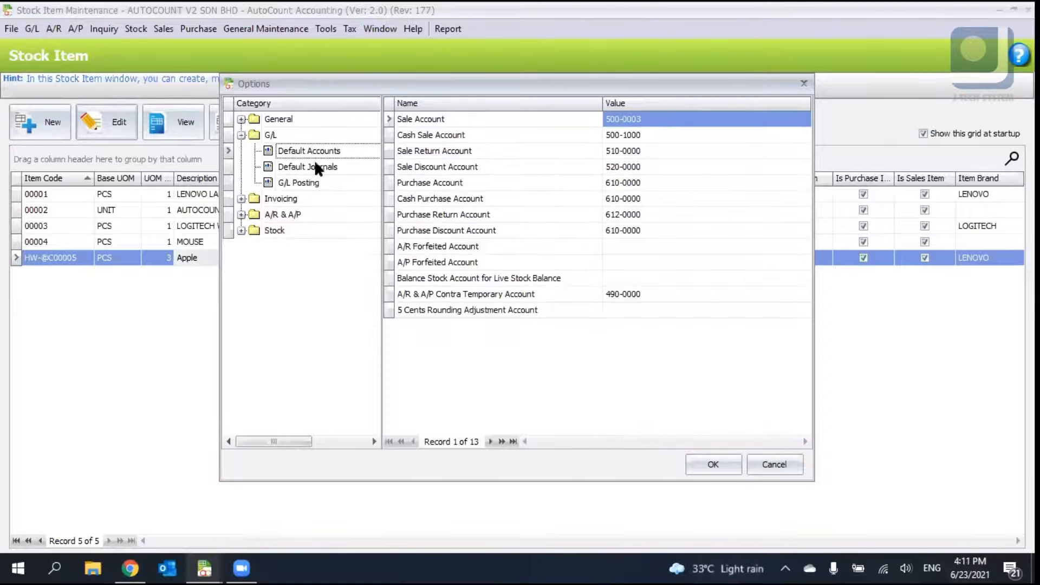
left_click(314, 165)
left_click(319, 182)
left_click(320, 120)
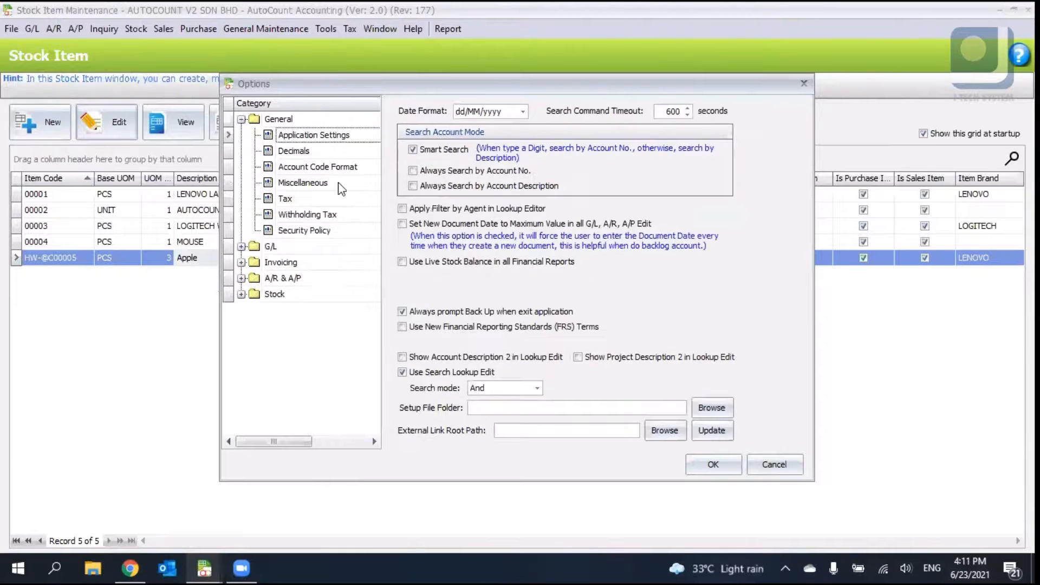
left_click(329, 214)
left_click(323, 199)
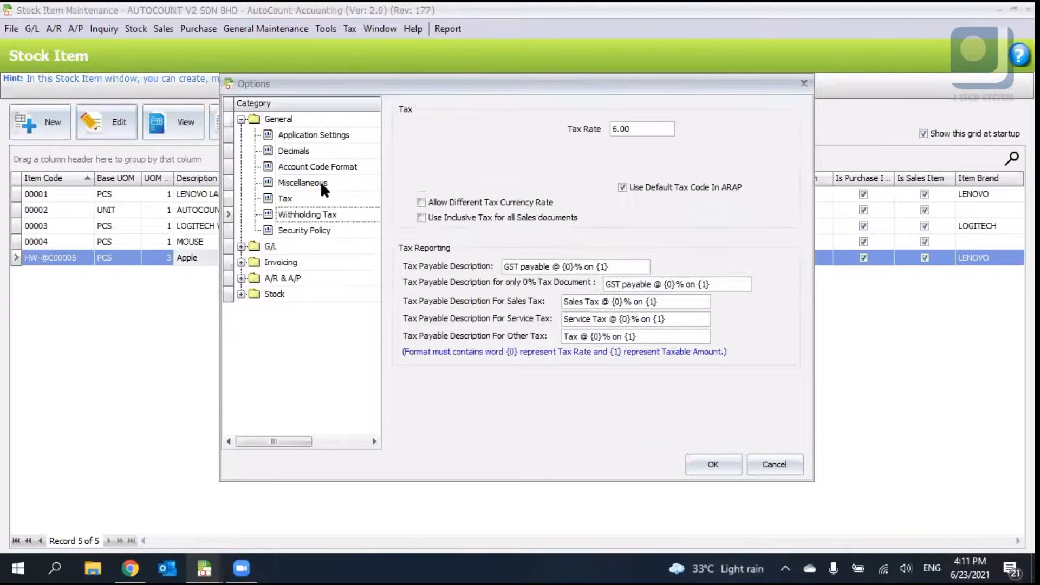
left_click(320, 182)
left_click(325, 166)
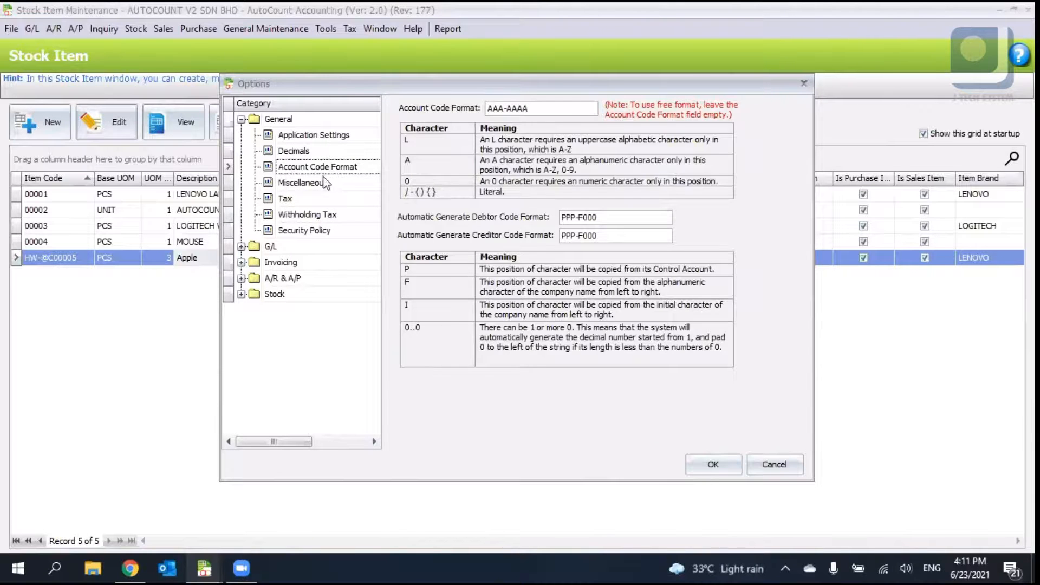
left_click(319, 150)
left_click(341, 265)
left_click(348, 278)
left_click(345, 262)
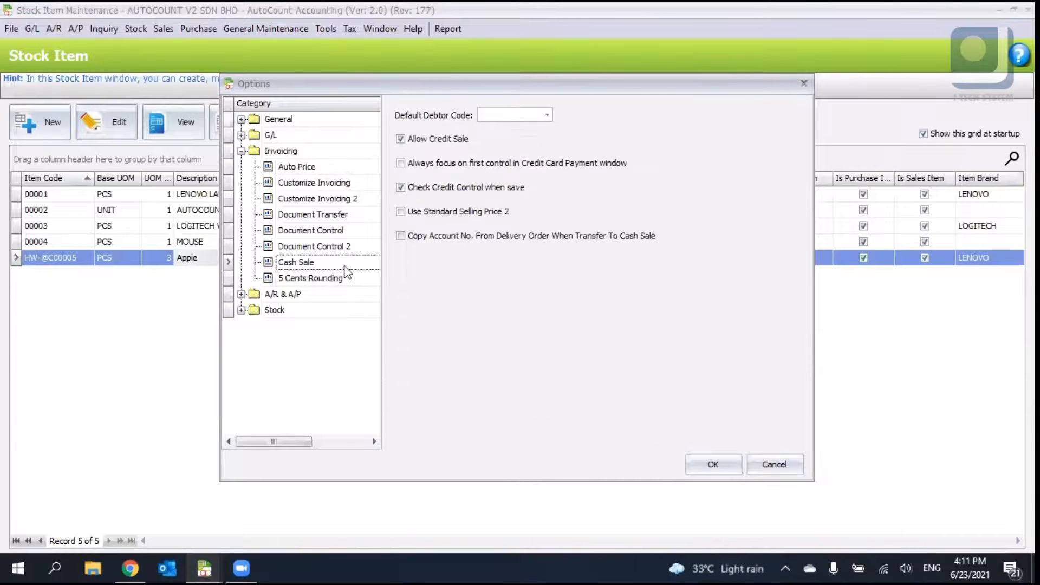
- Review the Invoicing document control options, including the Update Item Cost Option list, and the Auto Price page
left_click(350, 246)
left_click(351, 231)
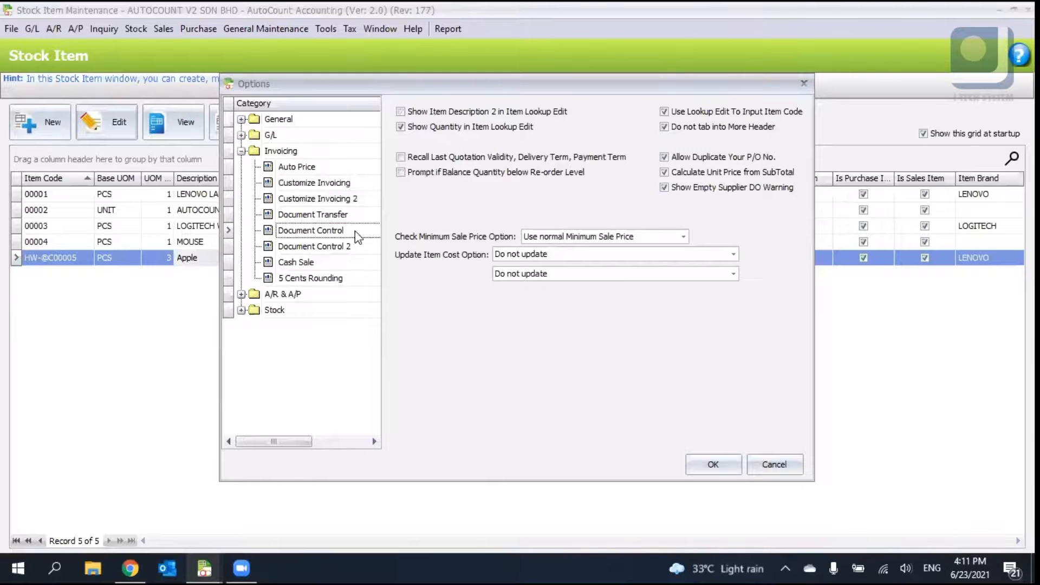
left_click(524, 257)
left_click(522, 268)
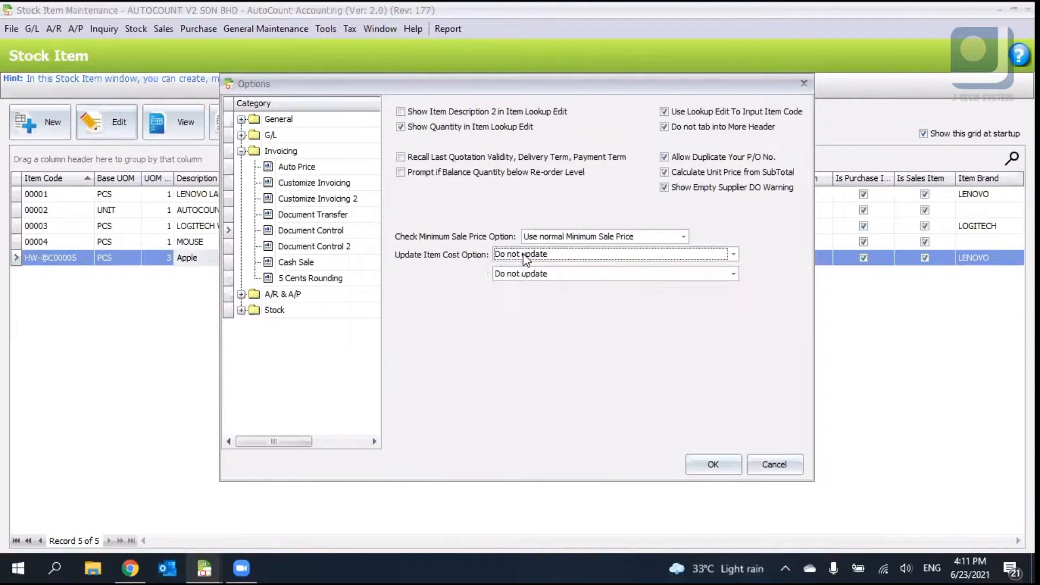
left_click(332, 232)
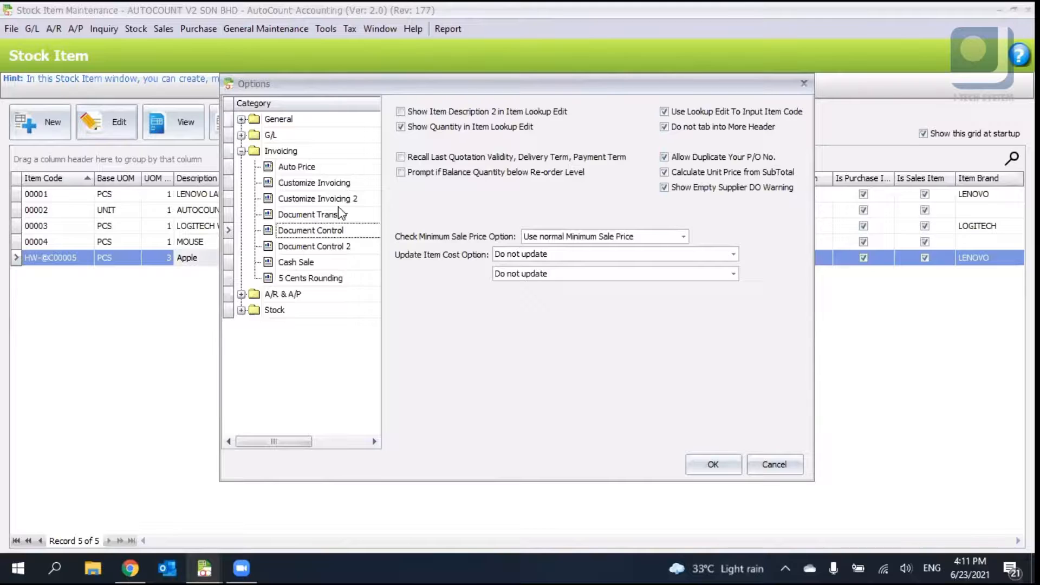
left_click(340, 206)
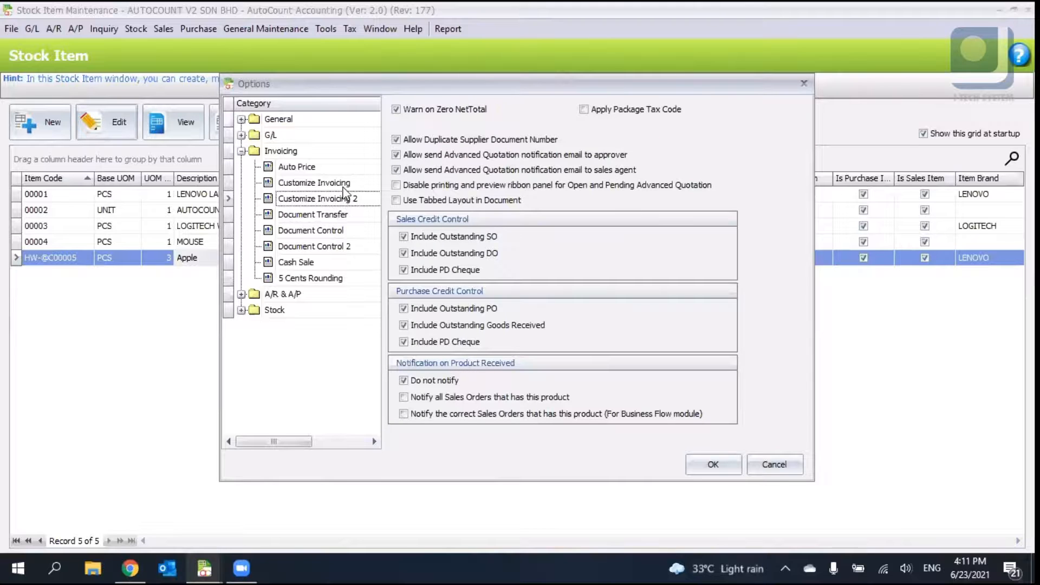
left_click(336, 186)
left_click(320, 169)
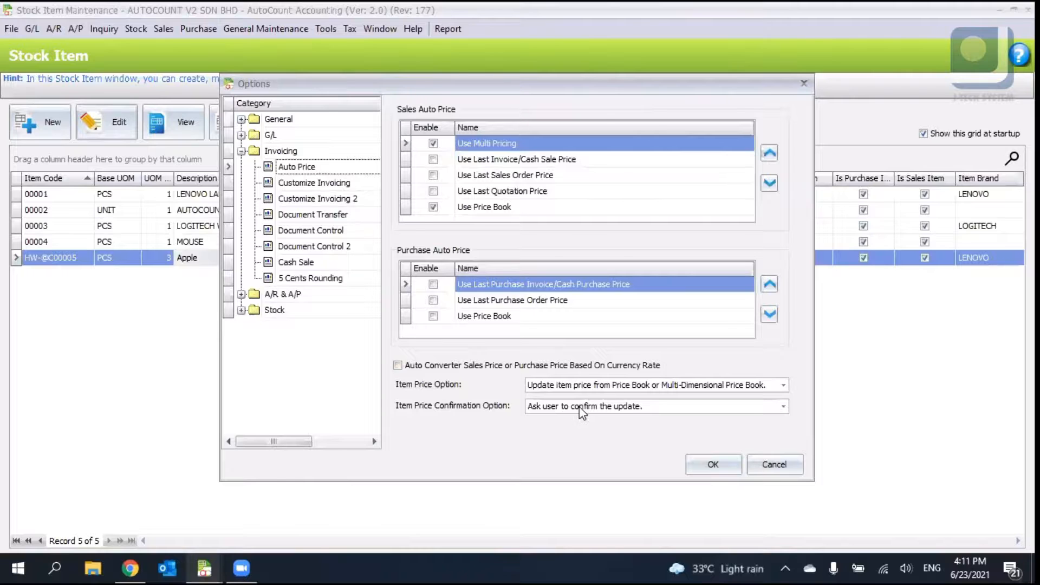
left_click(675, 412)
- Browse the General application settings and G/L posting and default journal pages again
left_click(270, 125)
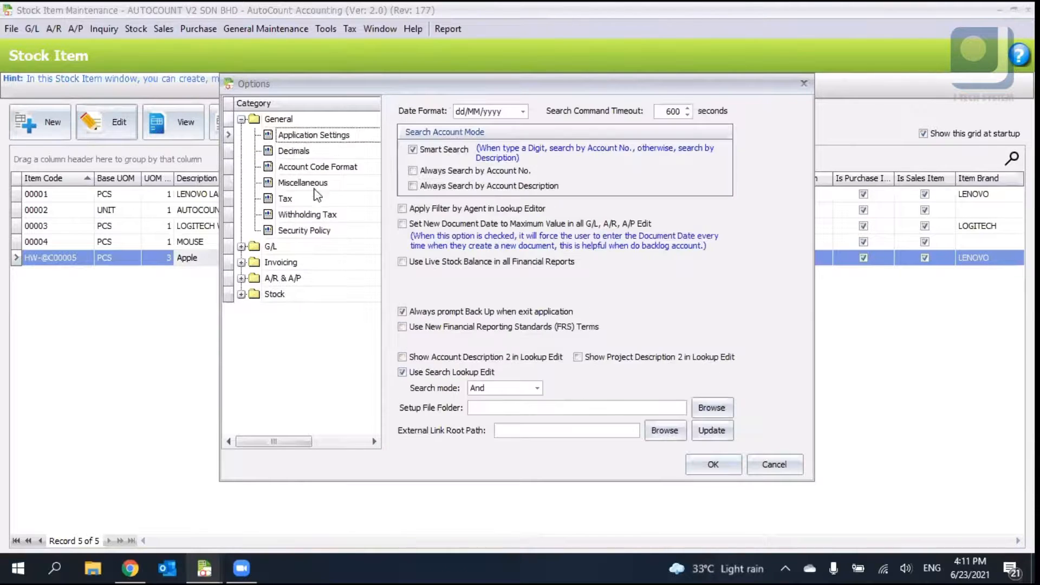
left_click(325, 249)
left_click(315, 183)
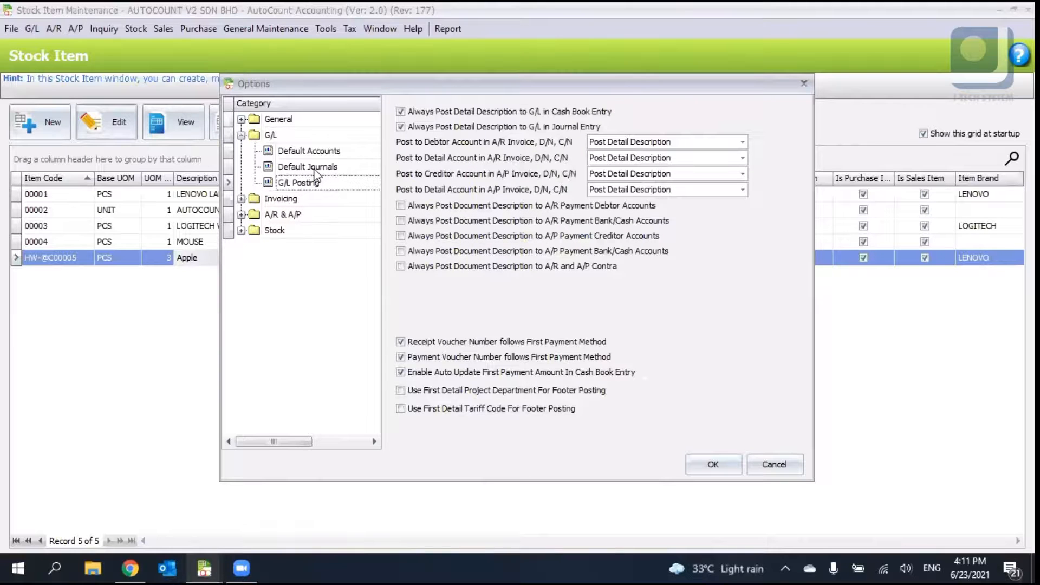
left_click(315, 169)
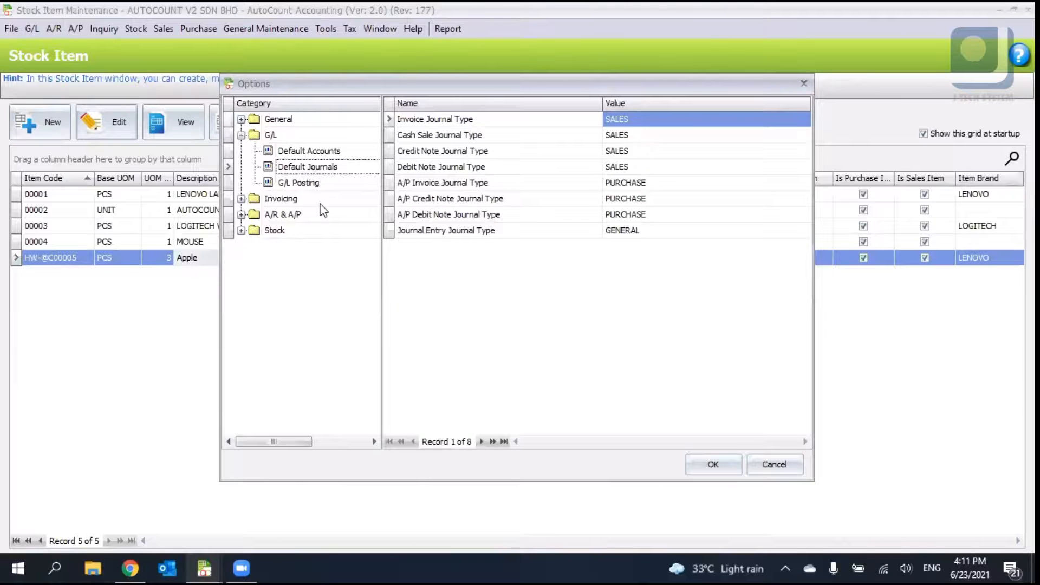
- Review the G/L default accounts page, then close the Options dialog
left_click(317, 151)
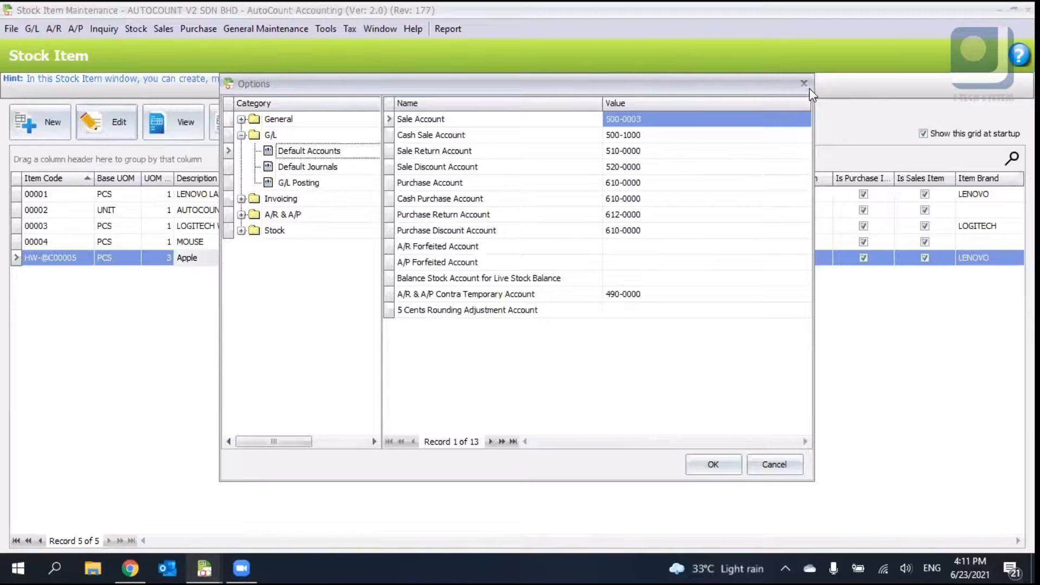
key("Escape")
key("Escape")
- Edit stock update cost UT-000001 to turn on Update To Real Cost, and save it
left_click(205, 568)
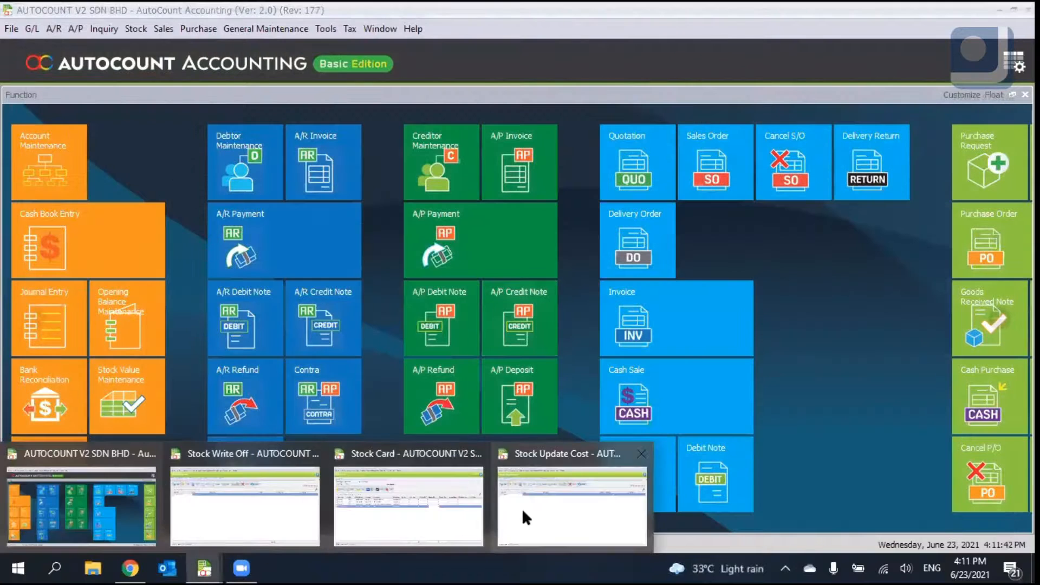
left_click(522, 509)
left_click(116, 132)
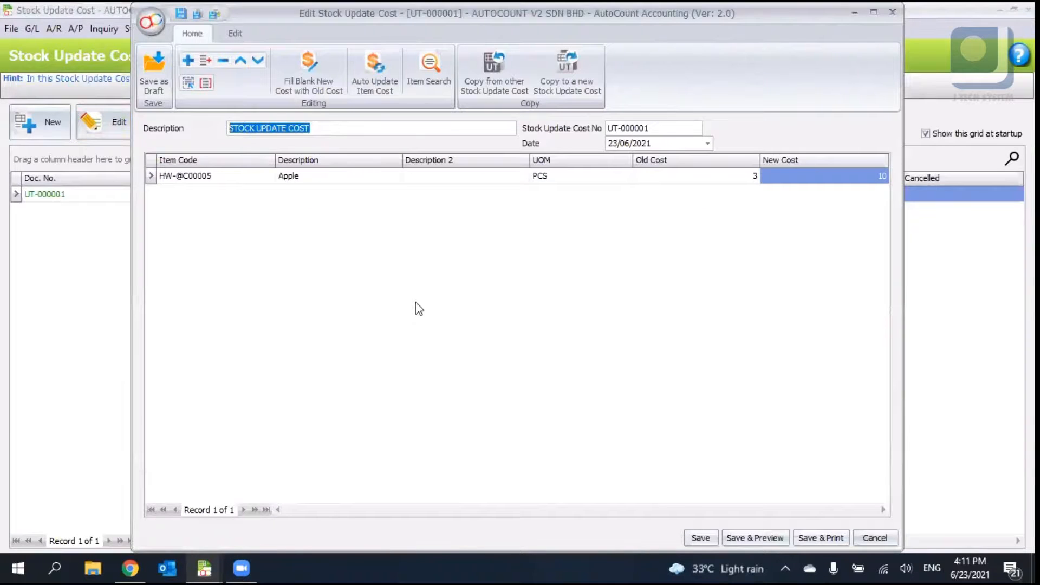
left_click(236, 39)
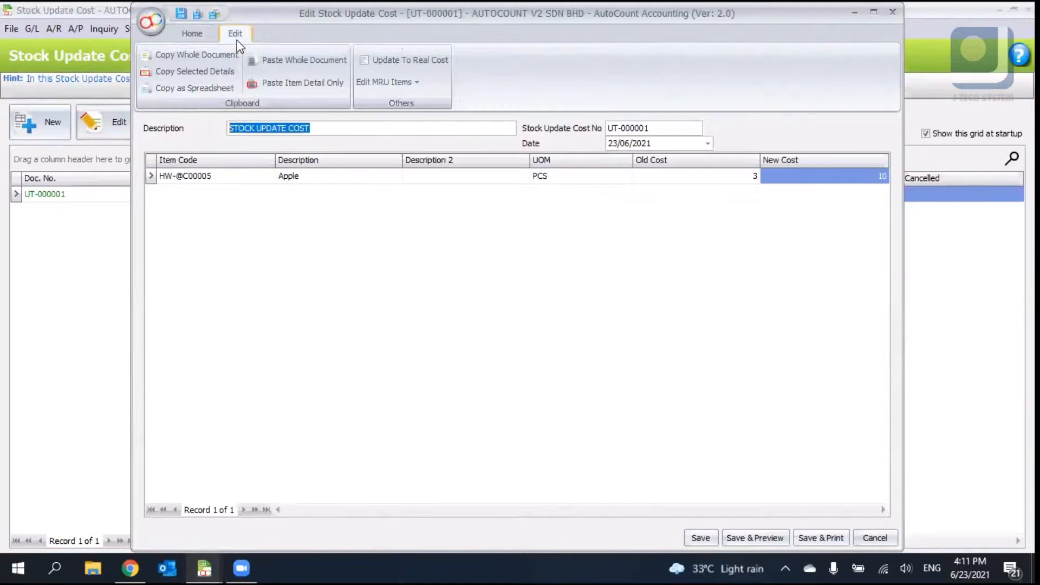
left_click(387, 57)
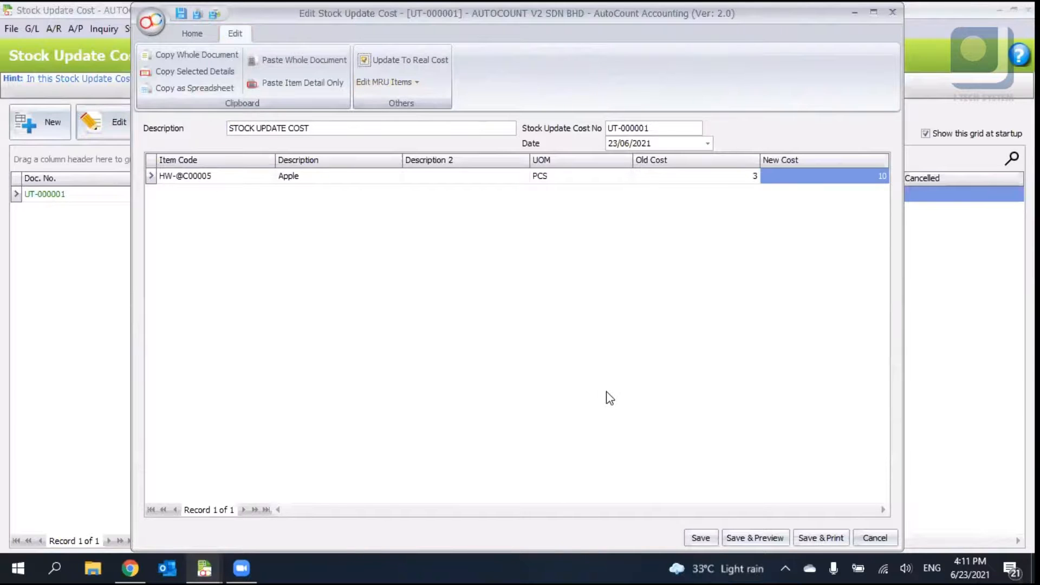
left_click(698, 536)
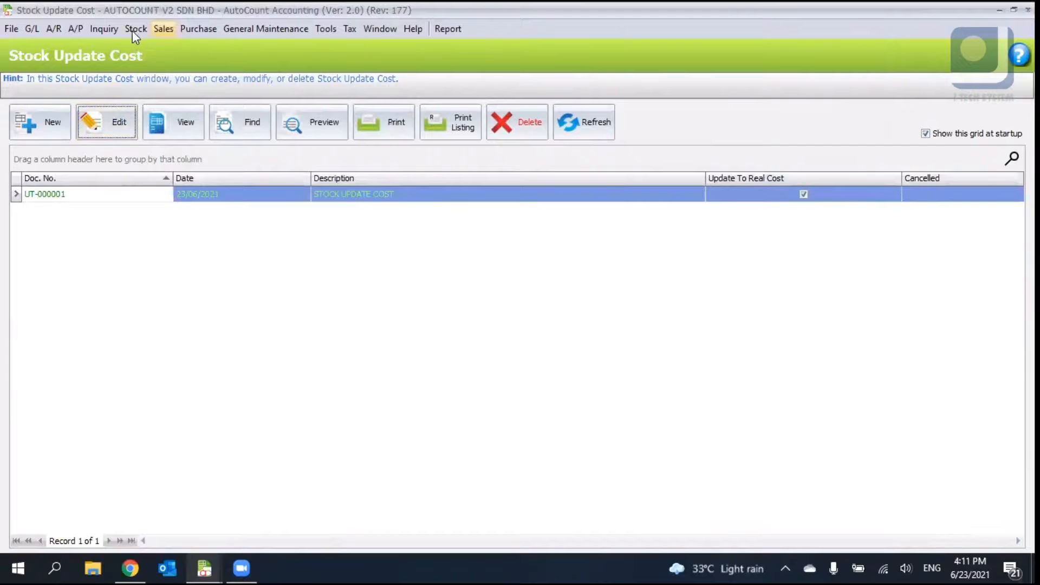
- Open Stock Item Maintenance and view the Apple item's costs
left_click(159, 31)
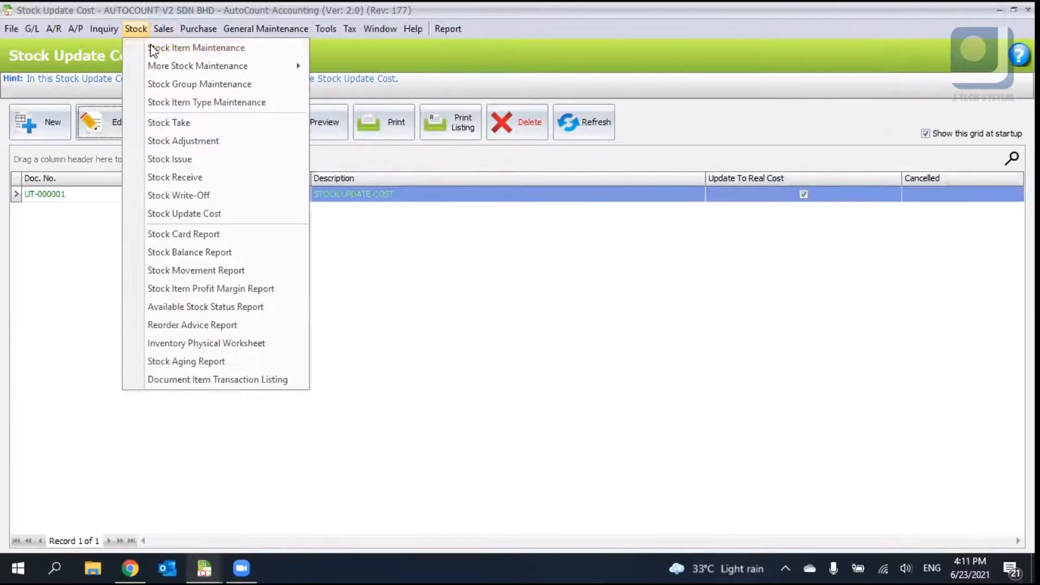
left_click(163, 48)
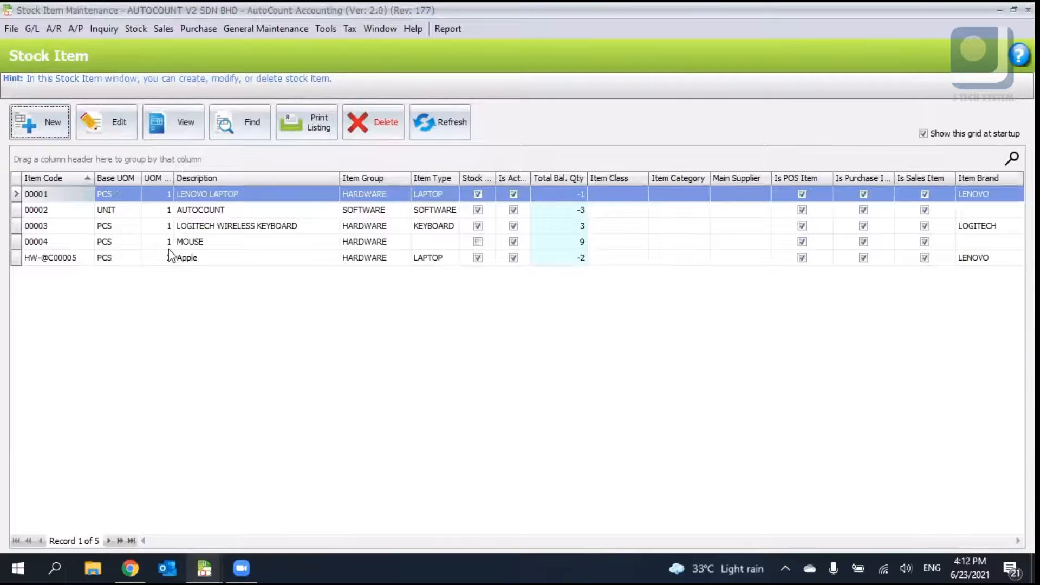
left_click(172, 258)
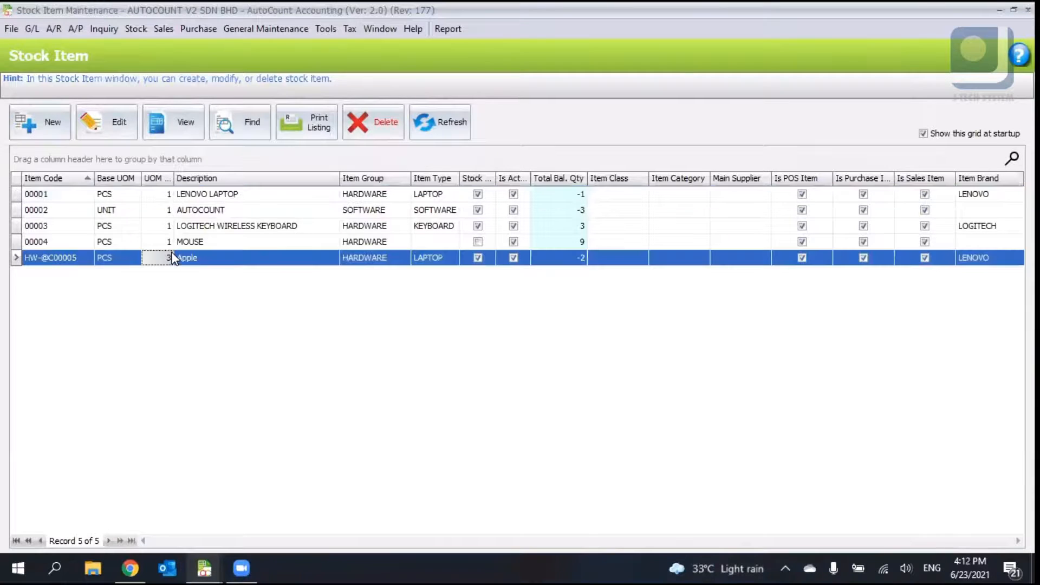
double_click(172, 258)
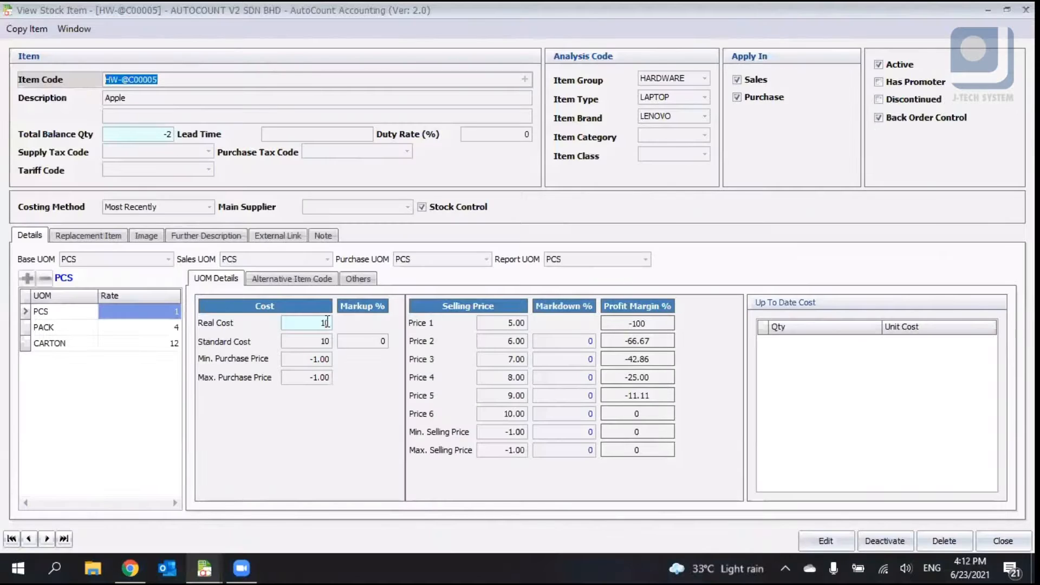
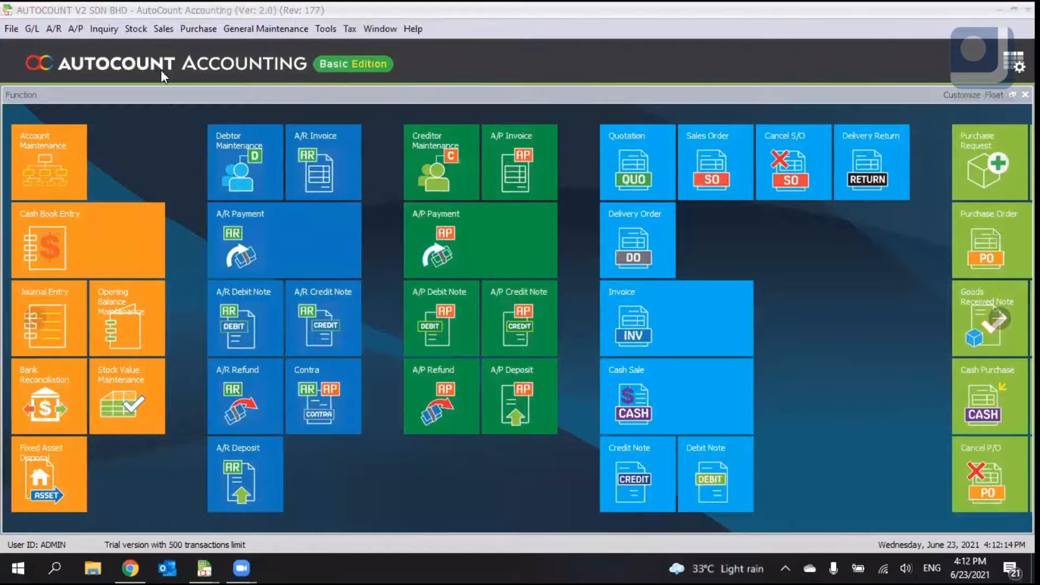
- Open the Stock Card Report and run the inquiry for 01/06/2021 to 23/06/2021
left_click(136, 29)
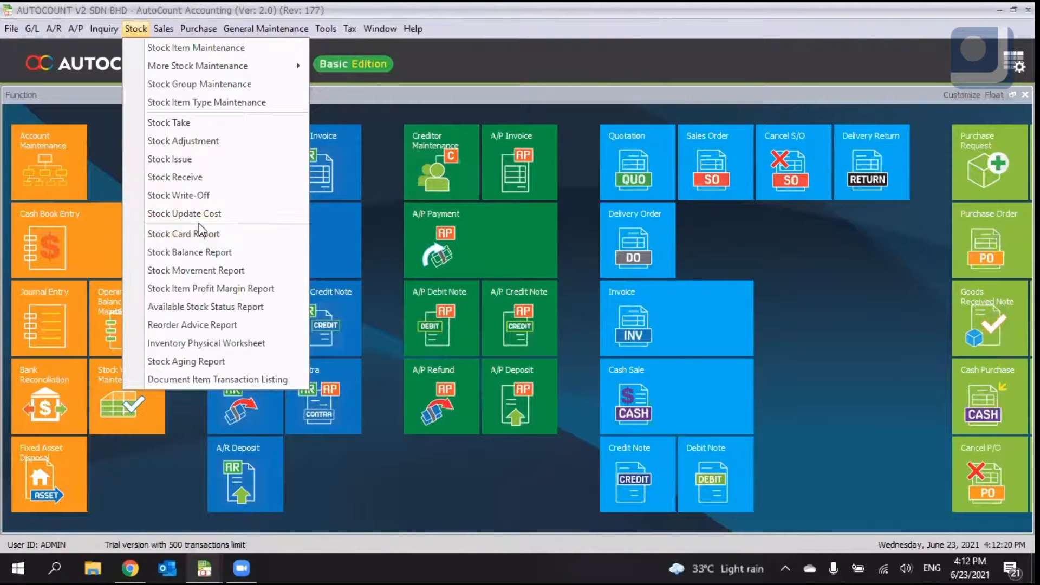
left_click(197, 238)
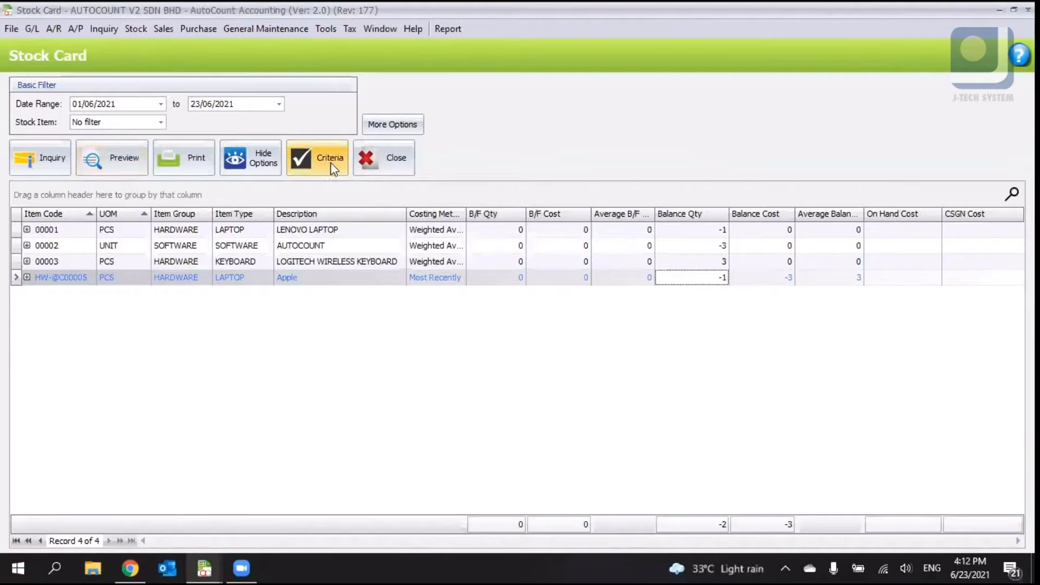
left_click(39, 158)
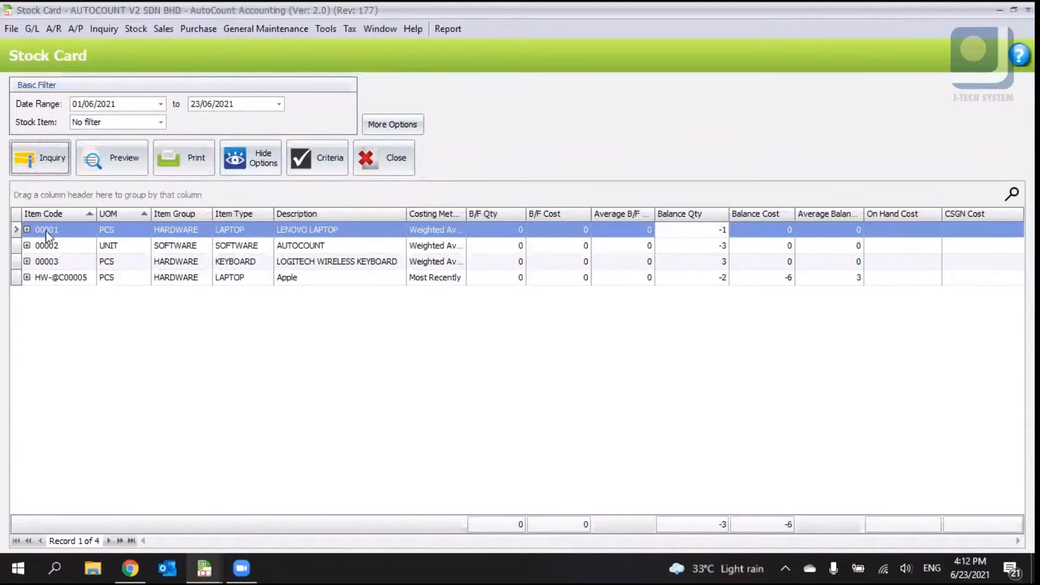
- Expand each item's transaction details on the stock card and examine quantities and costs per document
left_click(518, 245)
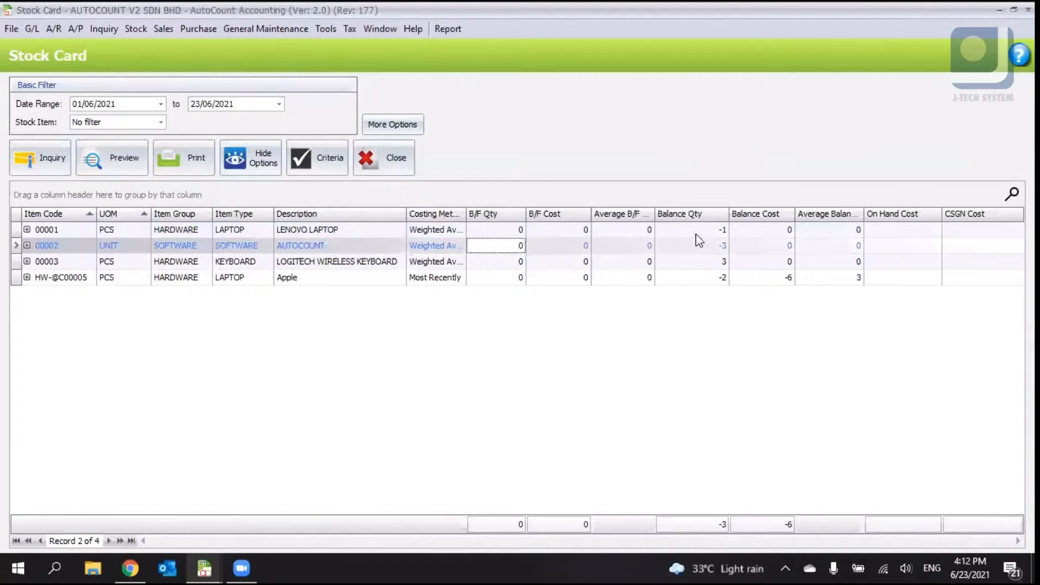
left_click(26, 230)
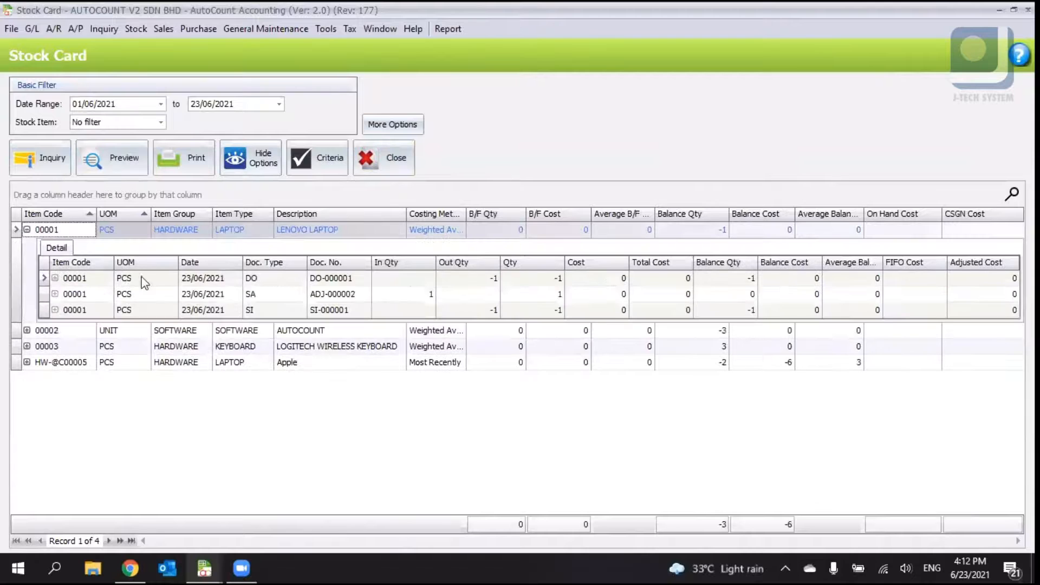
left_click(454, 279)
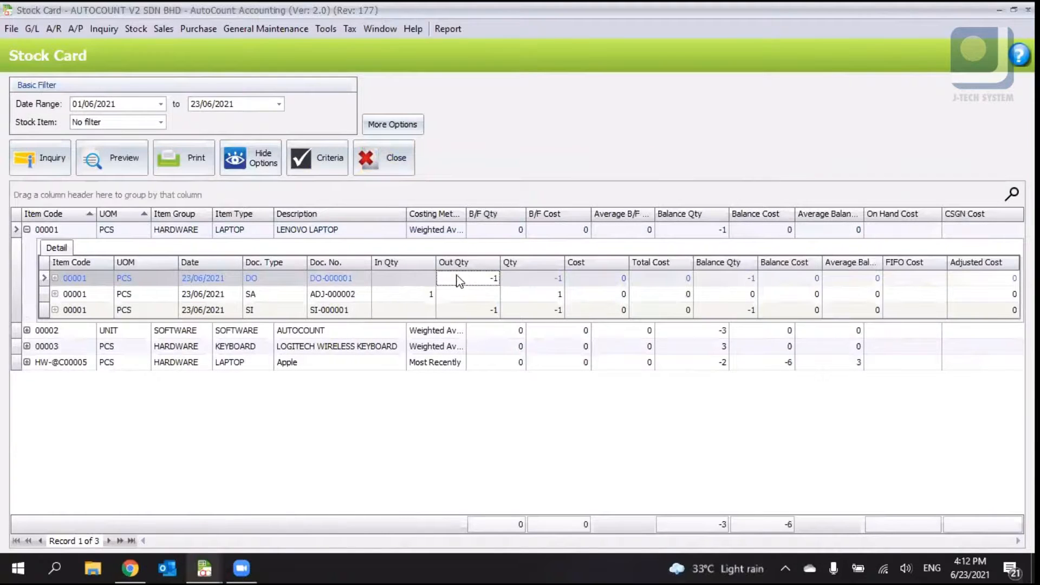
left_click(353, 281)
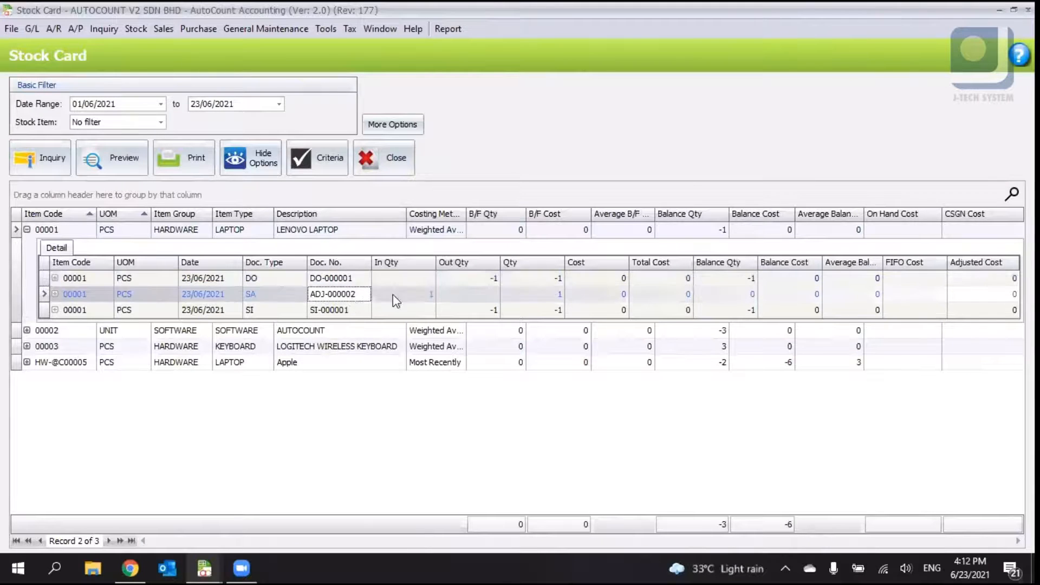
left_click(614, 278)
left_click(615, 307)
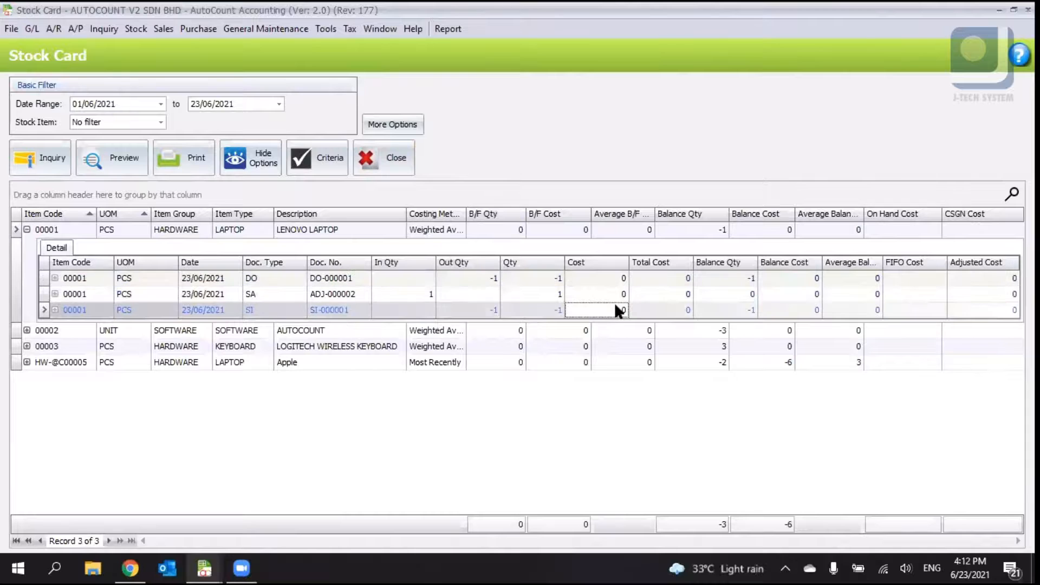
left_click(26, 330)
left_click(27, 399)
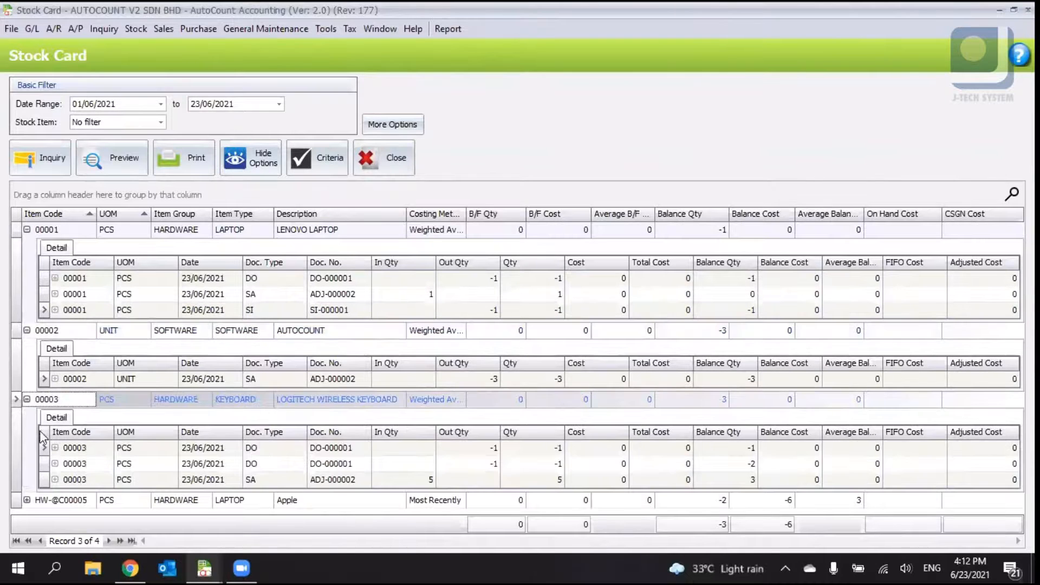
left_click(27, 500)
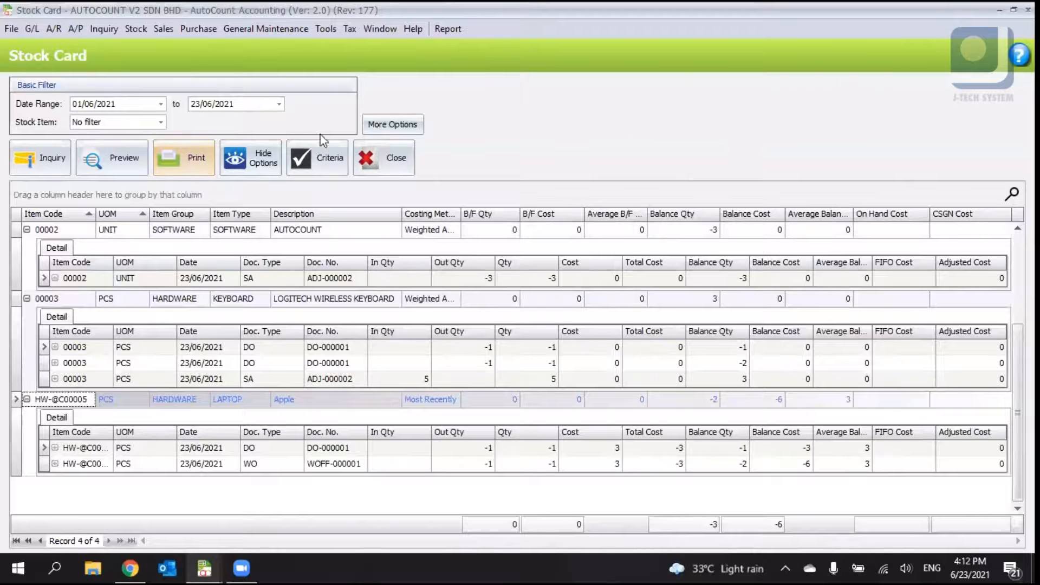
- Browse the stock card's More Options filters on both filter pages, then cancel the dialog
left_click(376, 129)
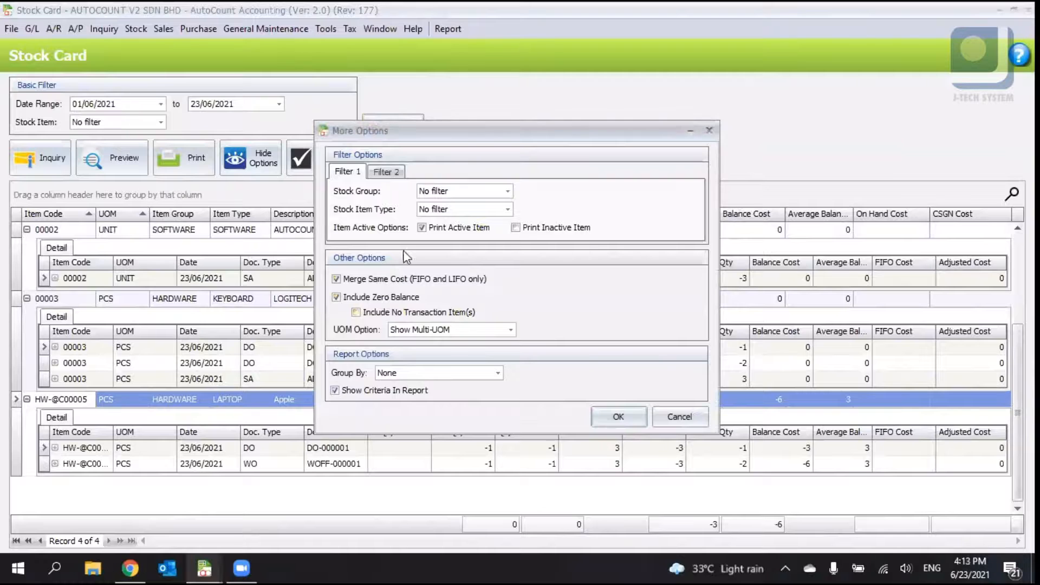
left_click(439, 193)
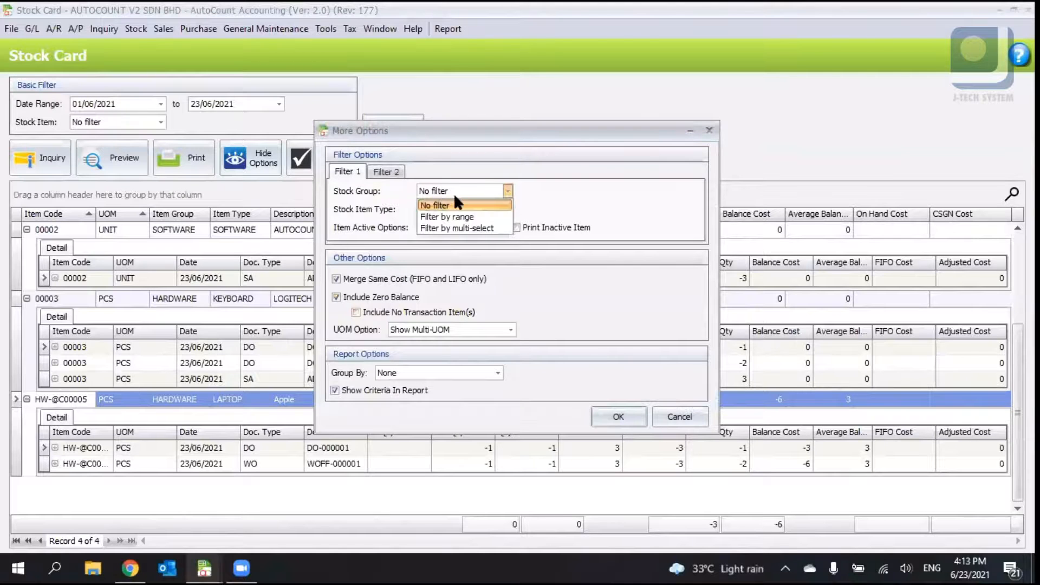
left_click(455, 201)
left_click(436, 212)
left_click(396, 176)
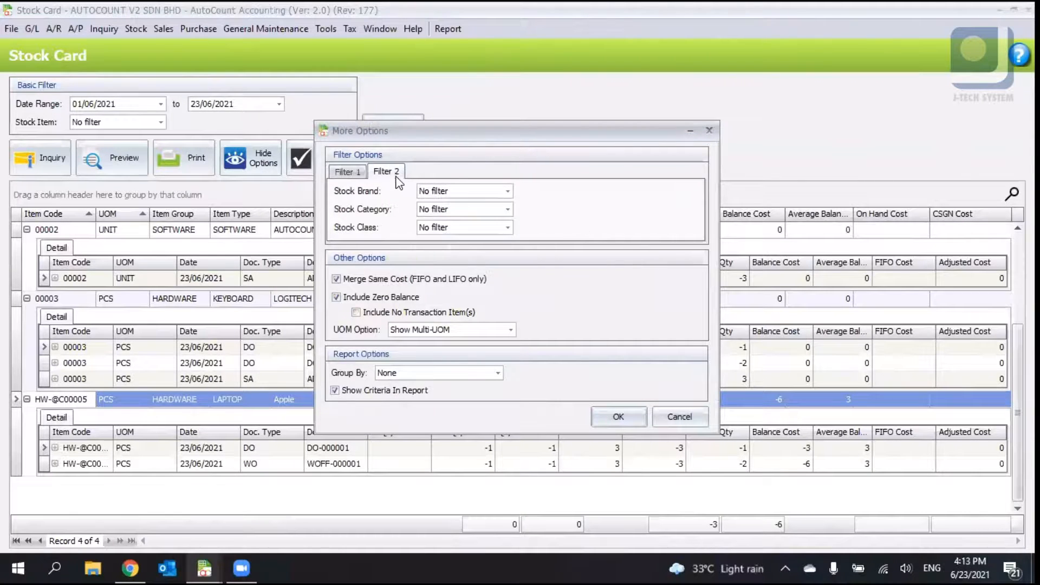
left_click(347, 174)
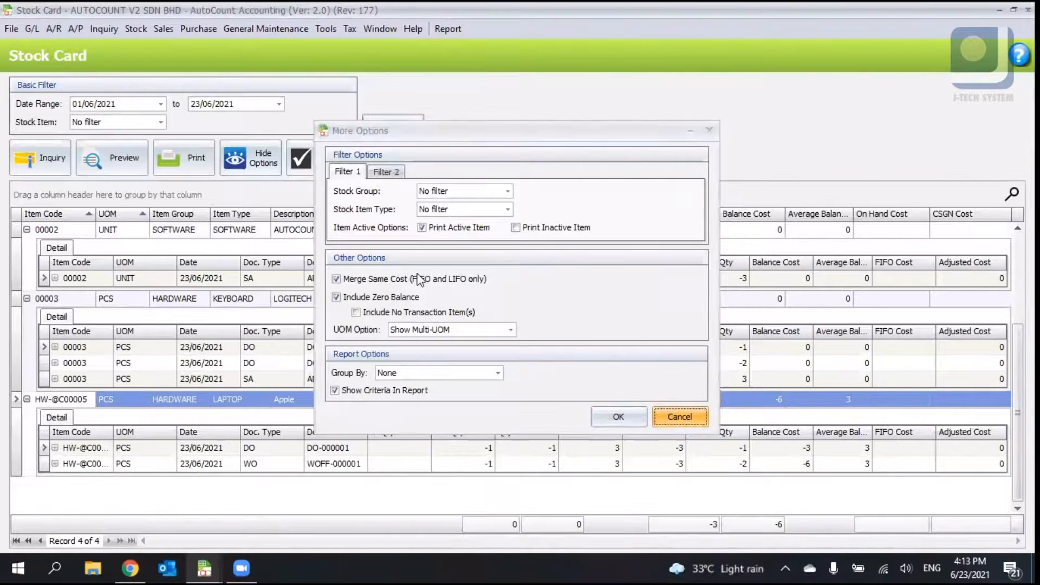
left_click(686, 423)
- Close the stock card and open the Stock Balance Report
left_click(1027, 9)
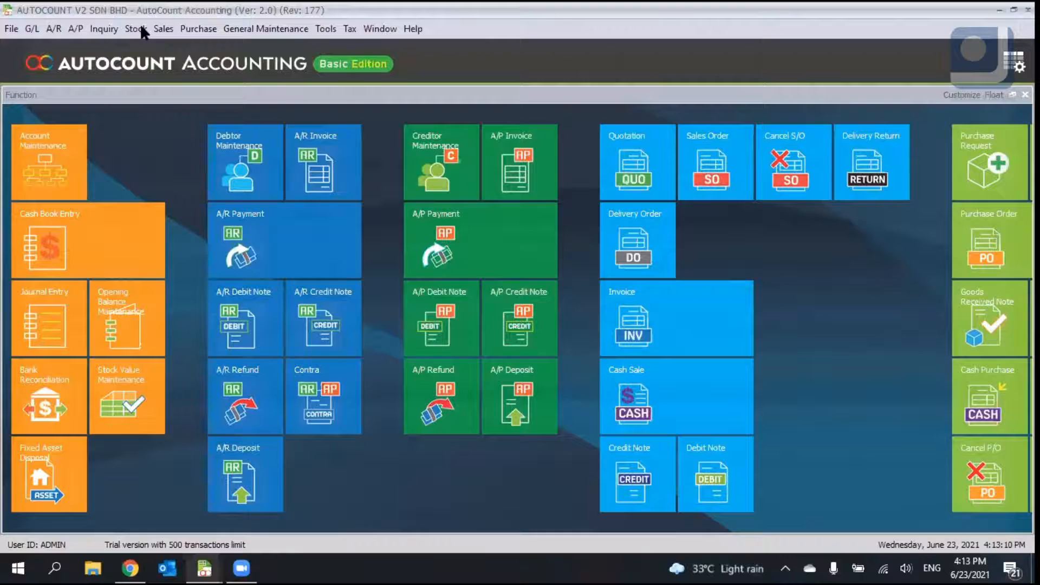
left_click(136, 28)
left_click(238, 252)
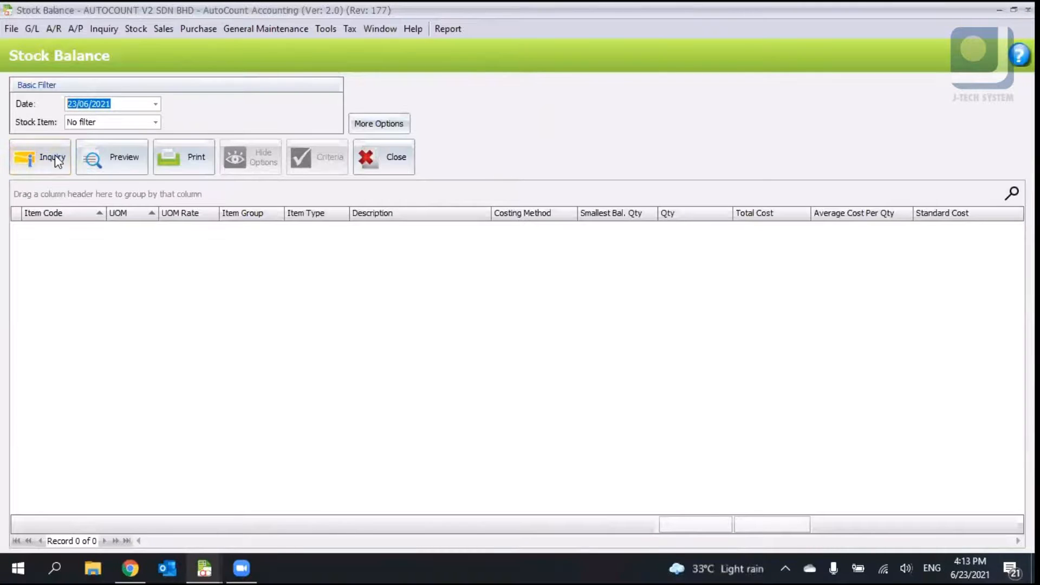
left_click(55, 158)
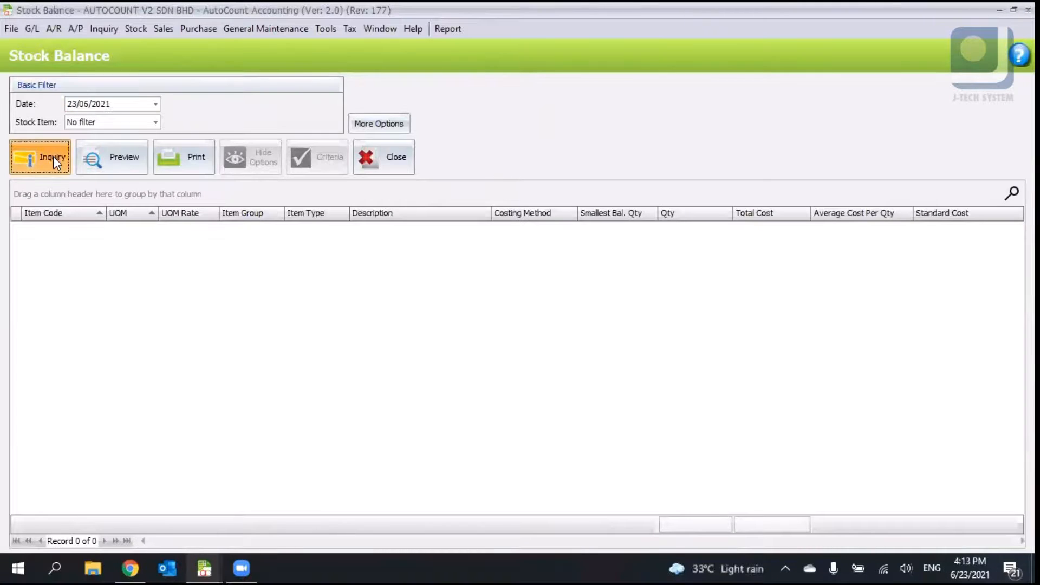
- Run the stock balance inquiry as of 01/06/2021, then again as of 23/06/2021
left_click(70, 104)
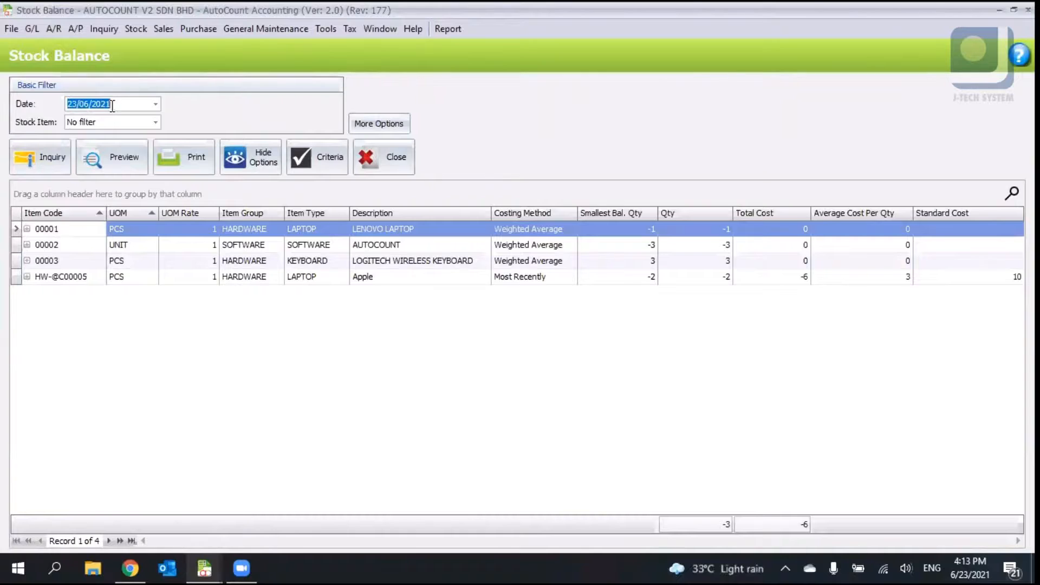
type("01")
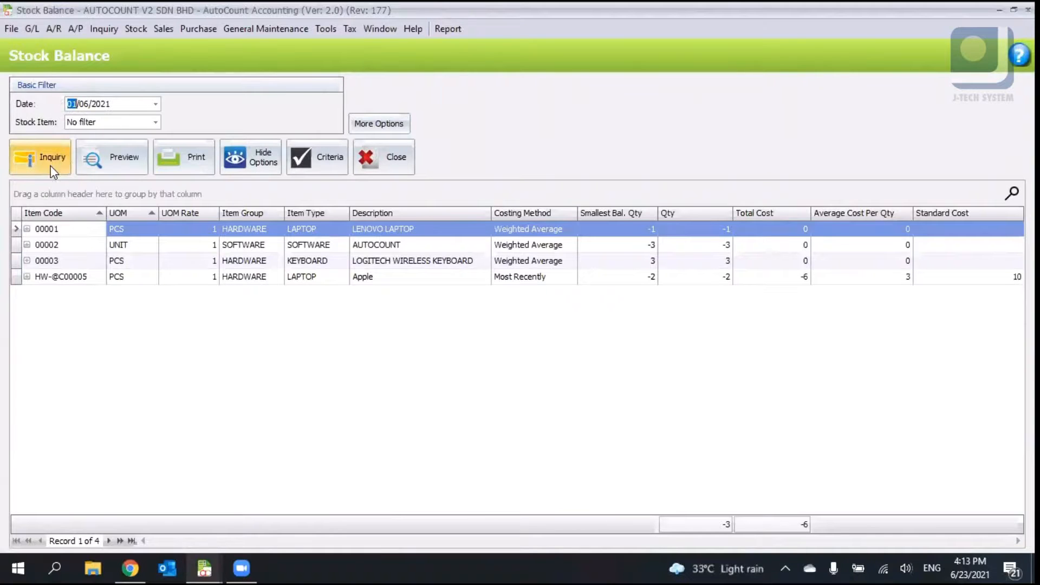
left_click(46, 158)
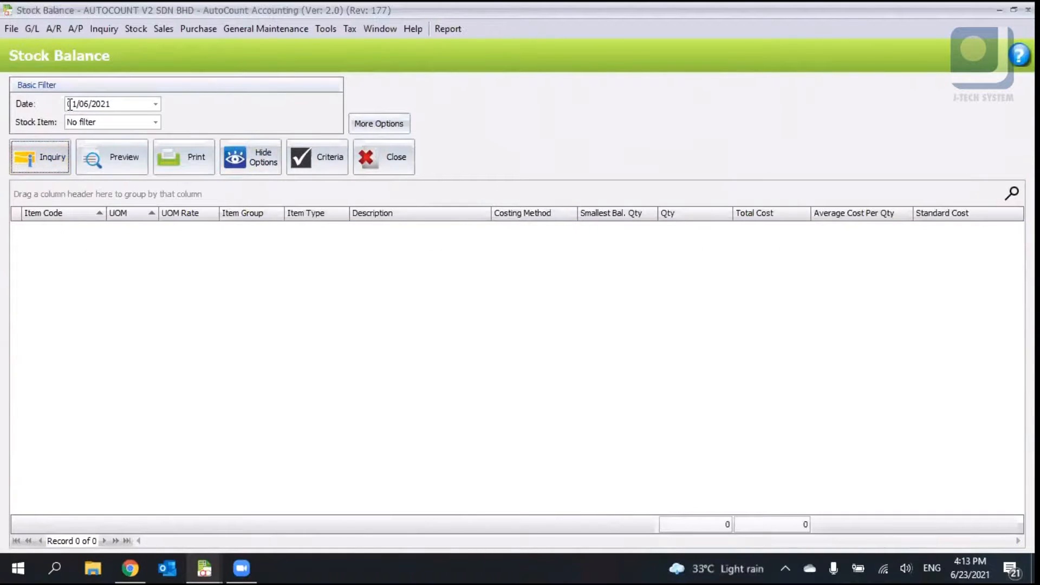
left_click(69, 103)
type("23")
left_click(46, 145)
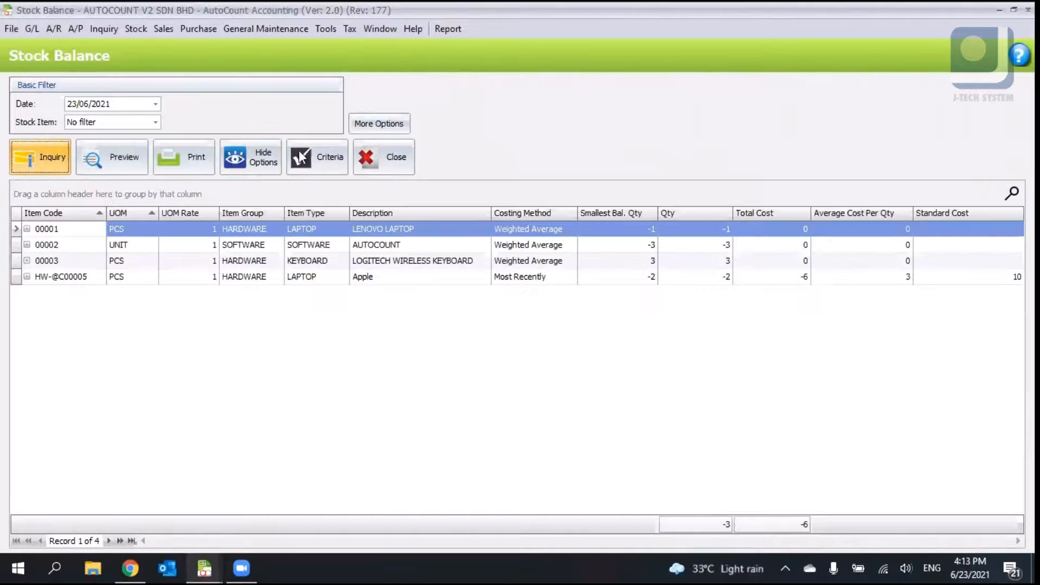
- In More Options, turn on Show All records and Include No Transaction Item(s), and apply
left_click(379, 124)
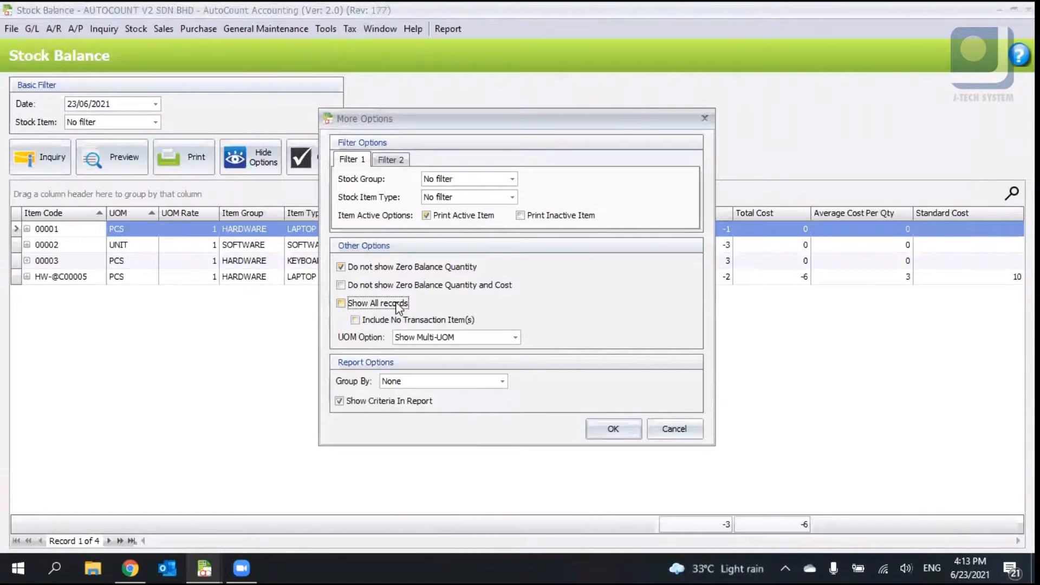
left_click(397, 302)
left_click(443, 320)
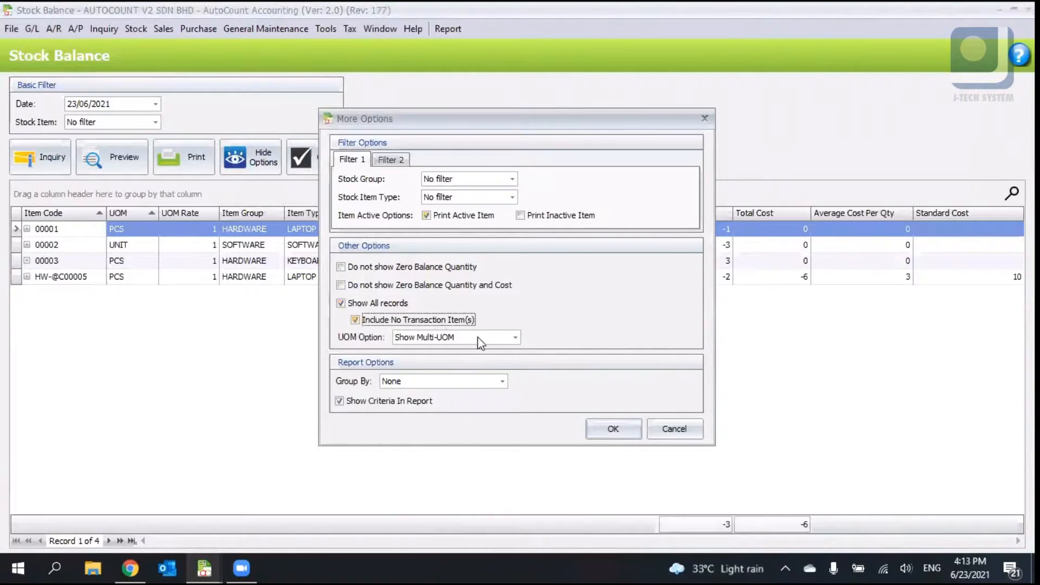
left_click(613, 428)
- Rerun the stock balance inquiry as of 01/06/2021 and then as of 23/06/2021
type("01")
left_click(60, 169)
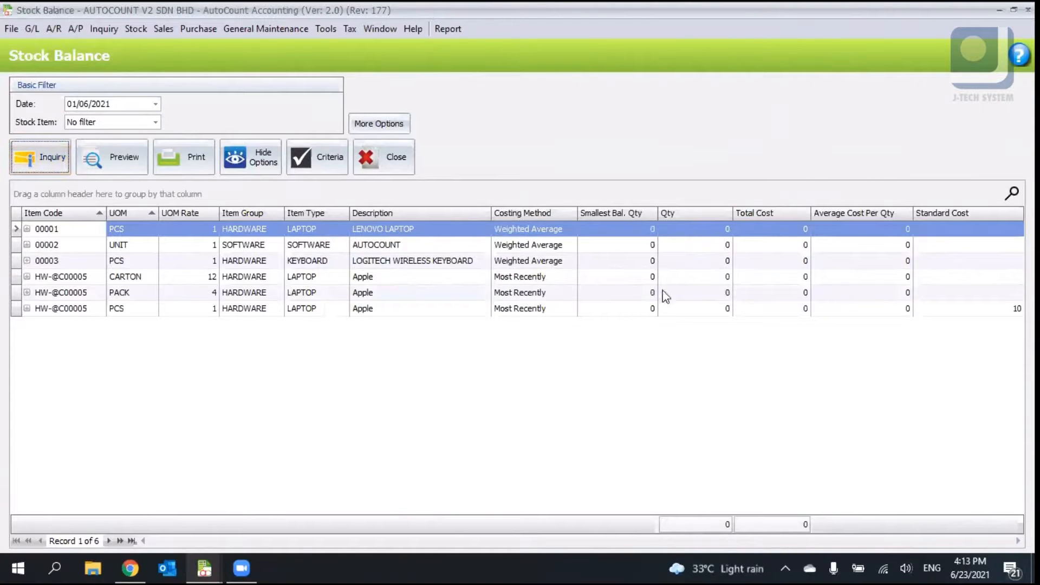
left_click(694, 276)
double_click(73, 108)
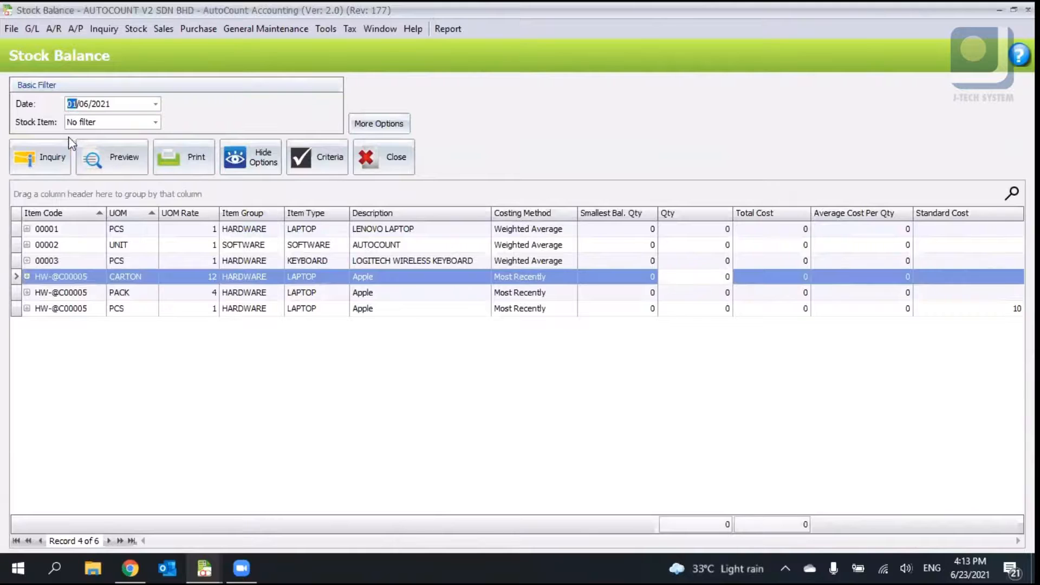
type("23")
left_click(41, 157)
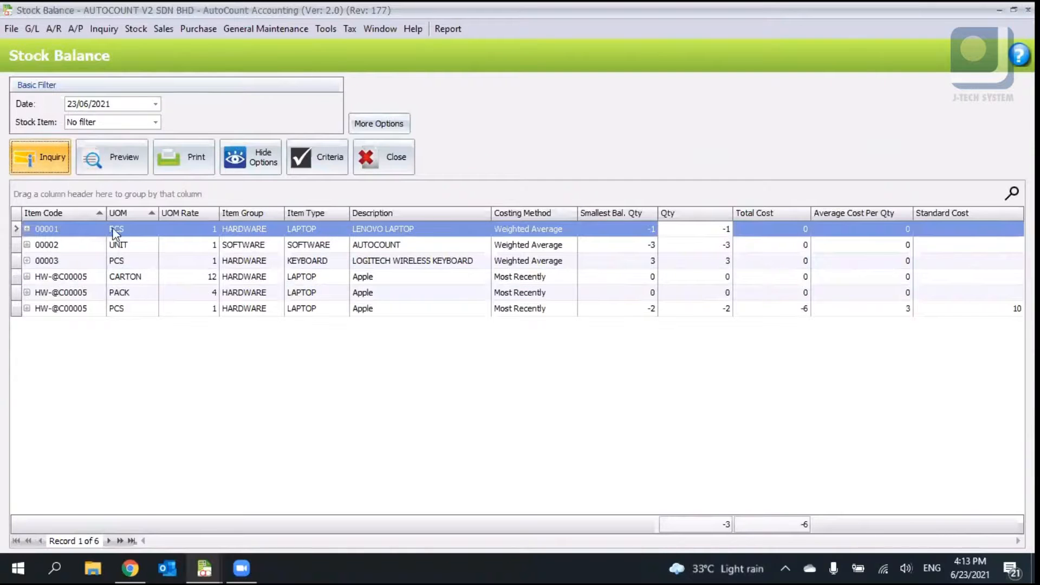
- Examine each item's balance quantity, total cost and average cost in the stock balance list
left_click(697, 244)
left_click(722, 265)
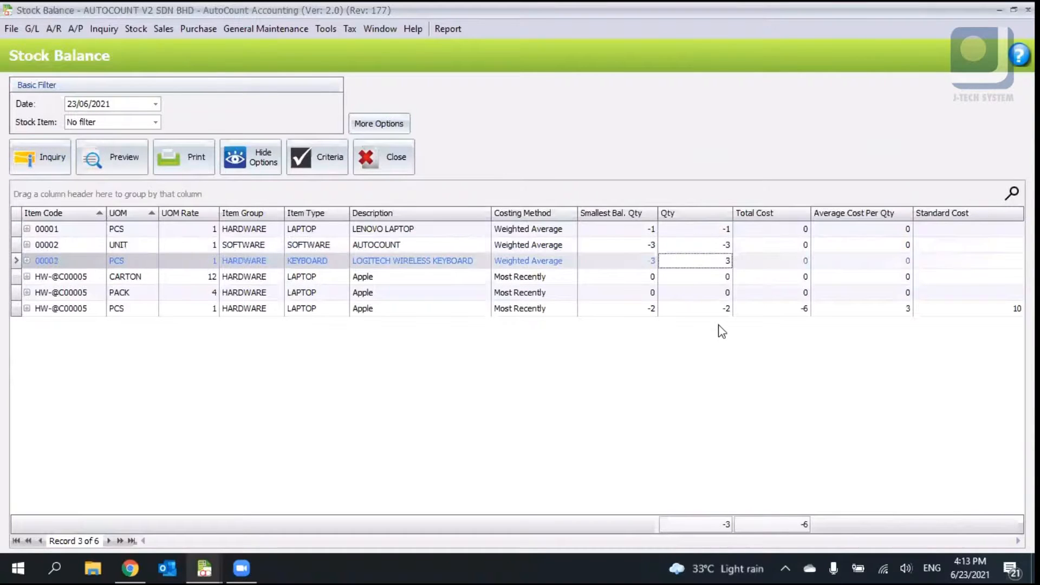
left_click(713, 310)
left_click(243, 261)
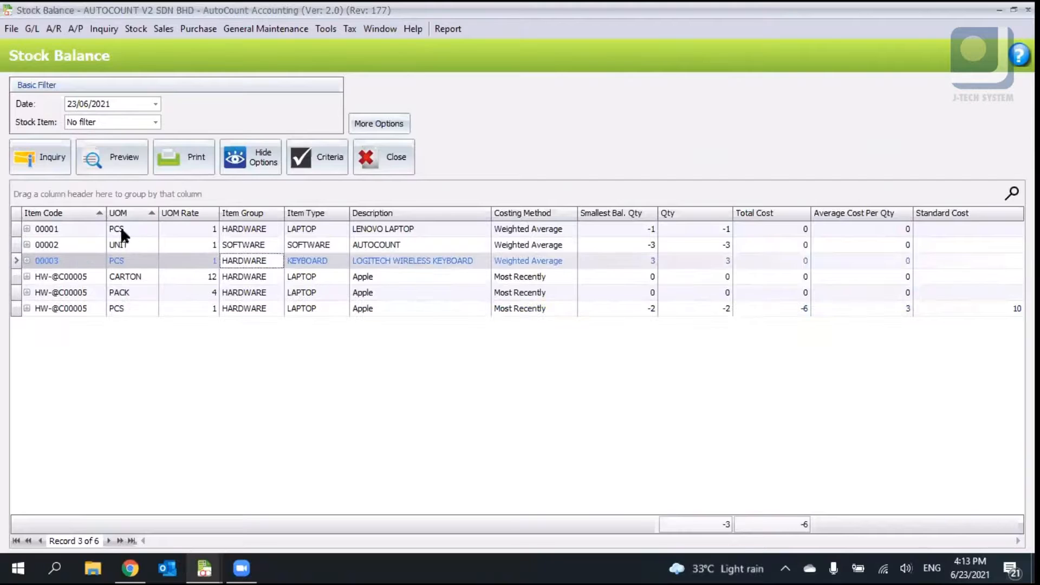
left_click(77, 234)
left_click(135, 232)
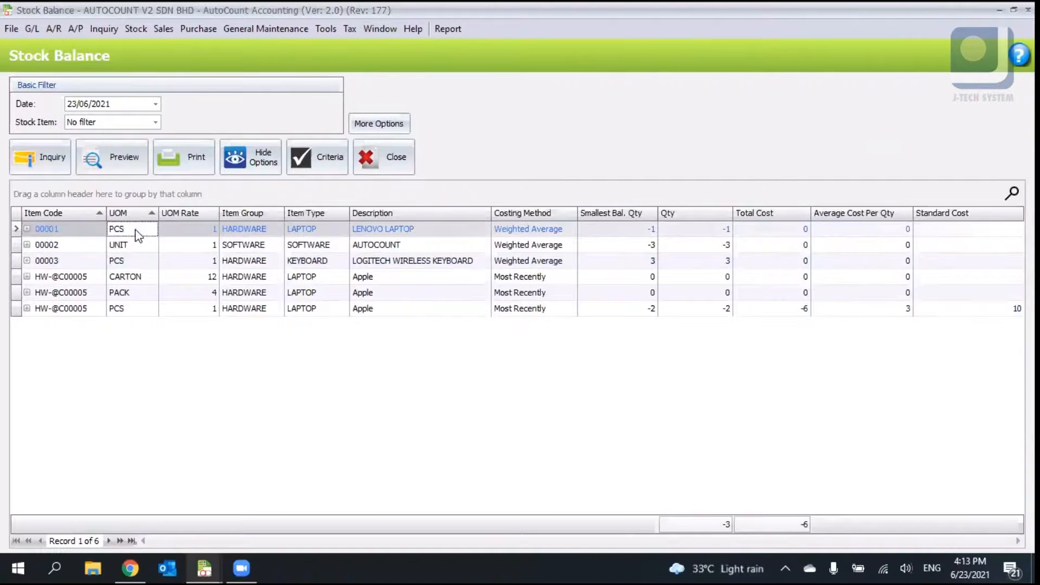
left_click(645, 231)
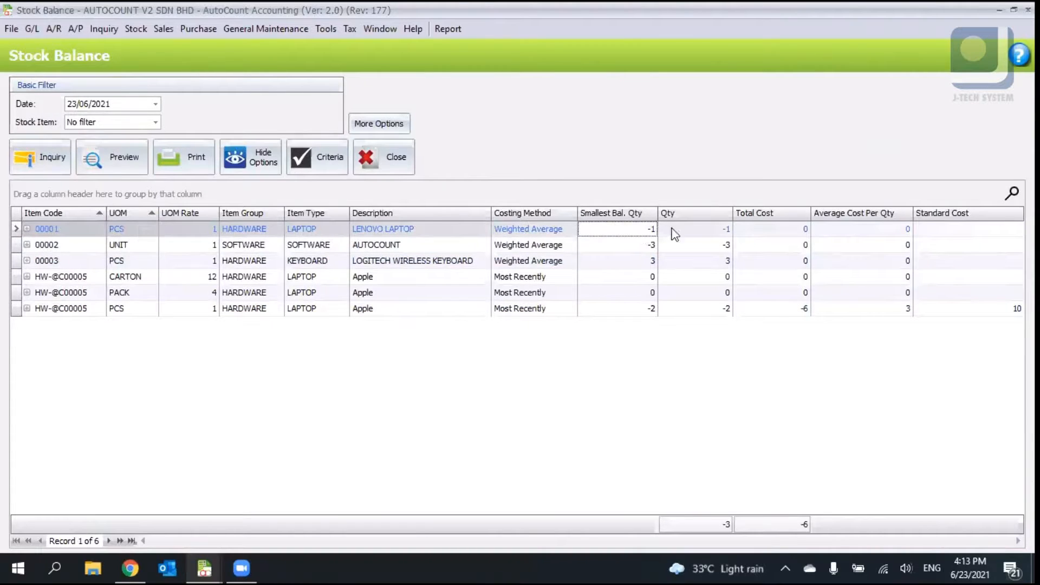
left_click(727, 233)
left_click(801, 230)
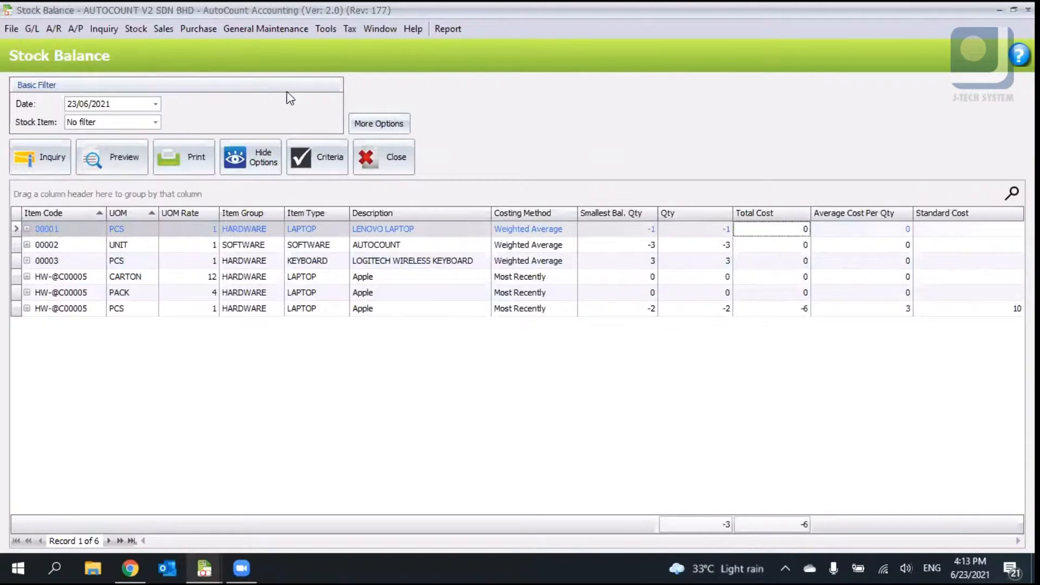
- Open the Stock Item Profit Margin Report and run the inquiry for 01/06/2021 to 23/06/2021
left_click(144, 27)
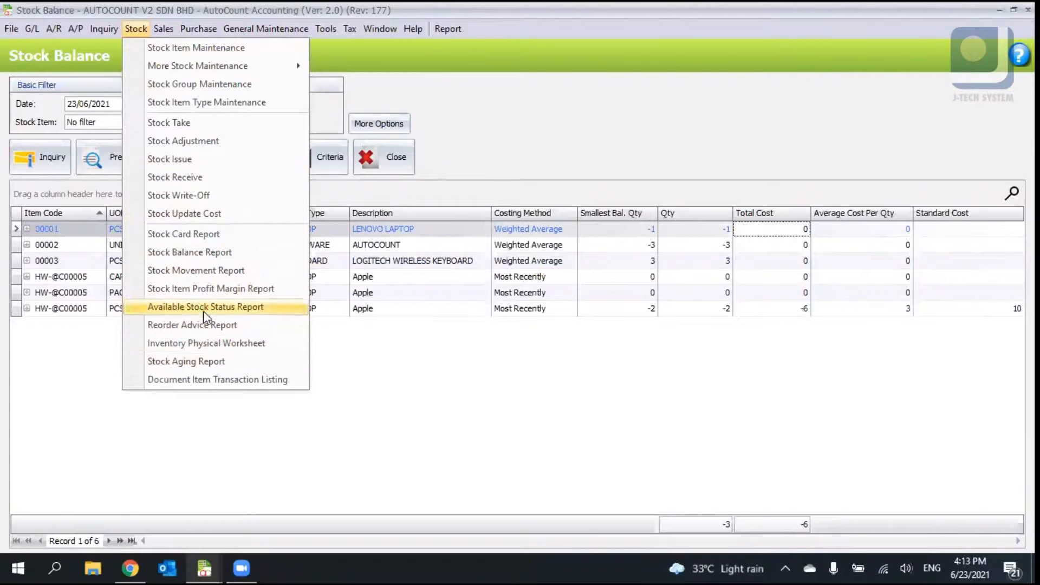
left_click(206, 292)
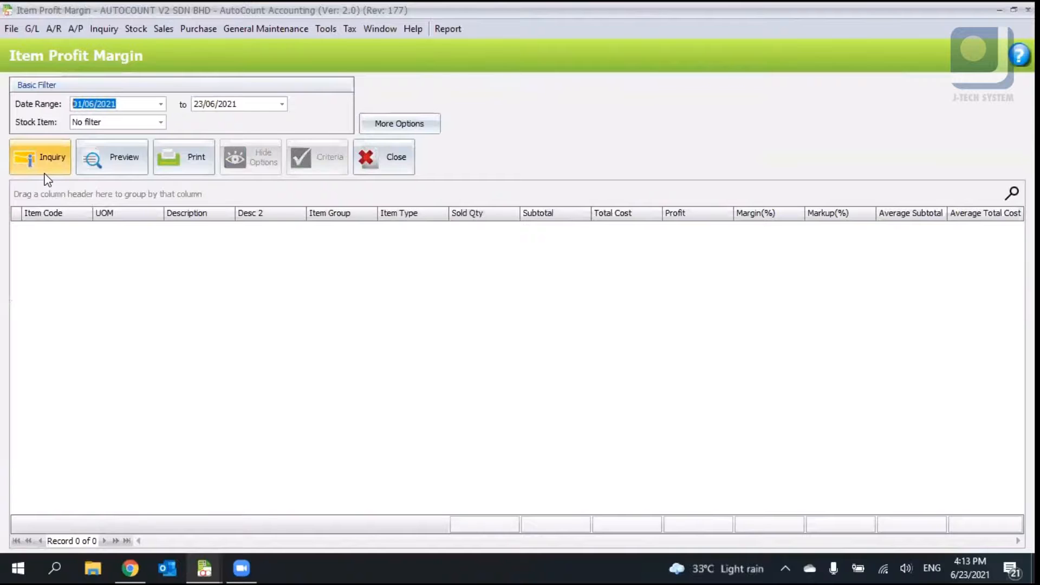
left_click(47, 172)
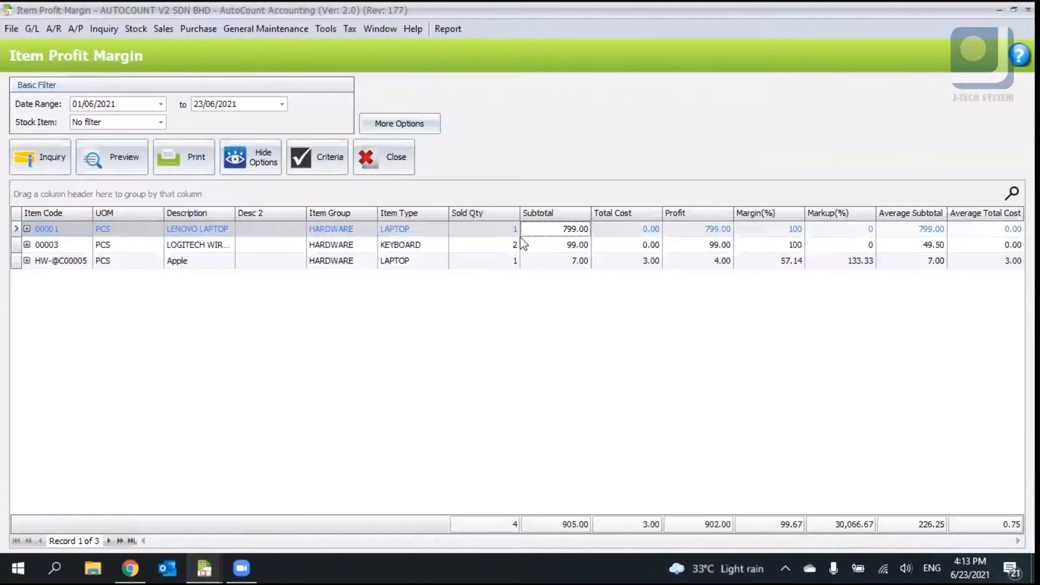
key("Left")
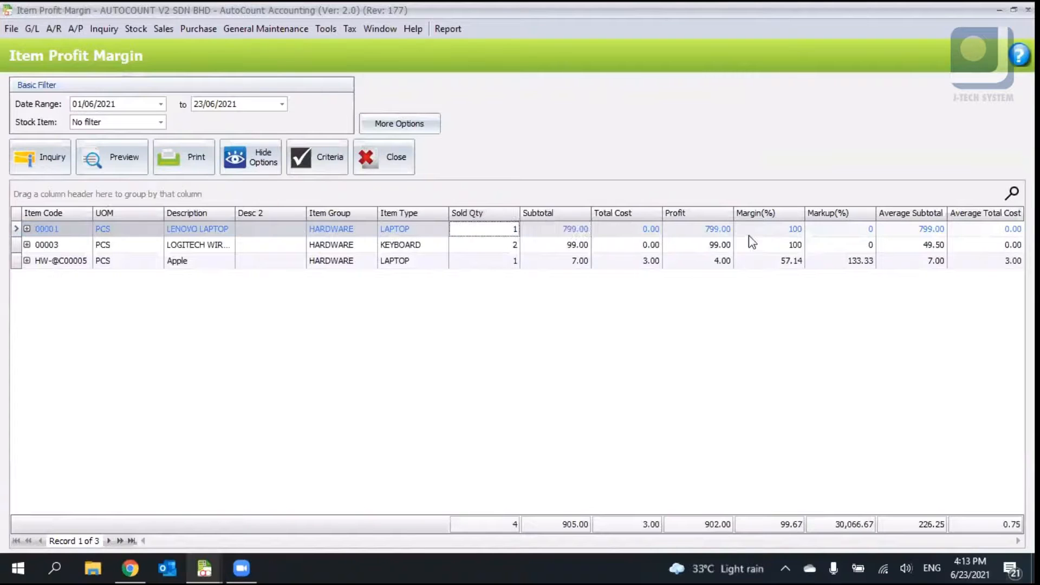
- Examine the margin and markup percentages for each item row in the profit margin report
key("Right")
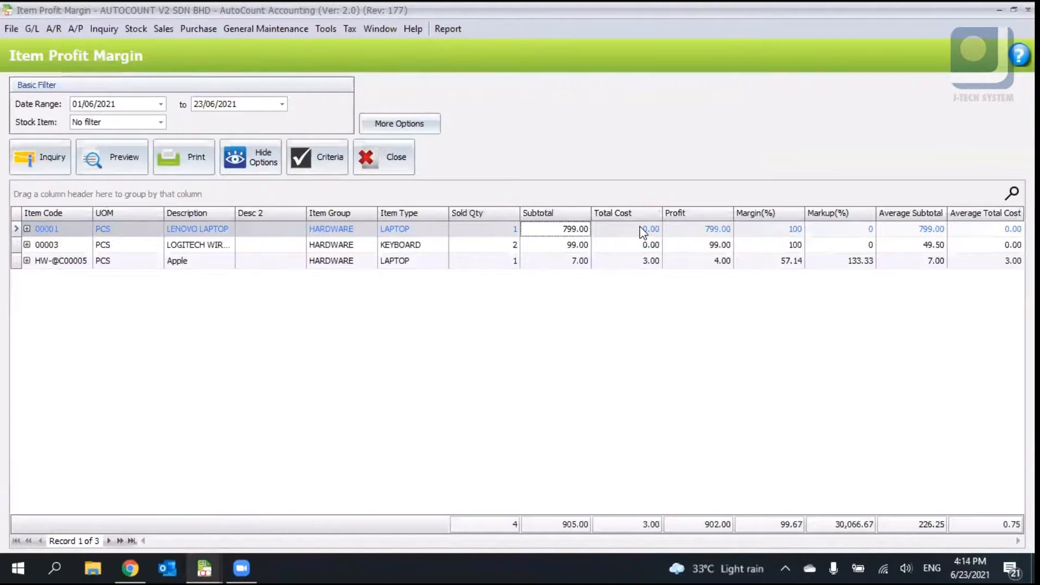
key("Right")
left_click(780, 241)
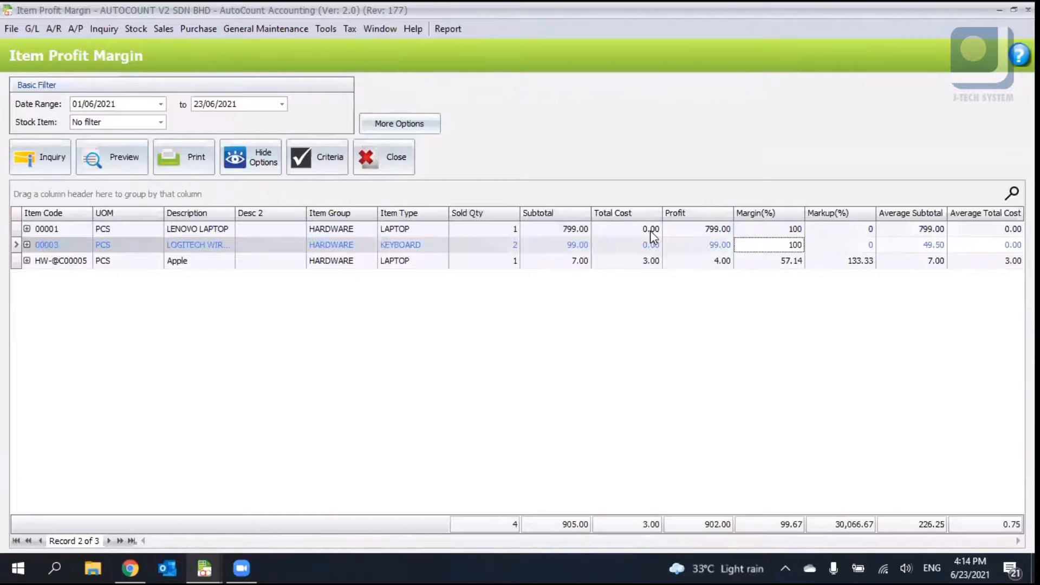
left_click(623, 232)
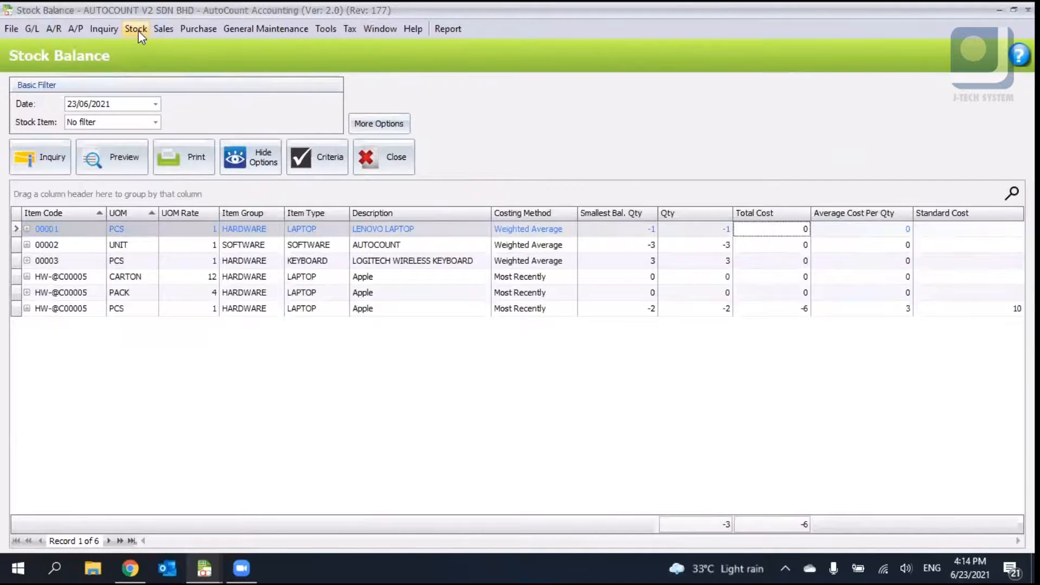
- Close the open stock report windows to return to the main function dashboard
left_click(139, 31)
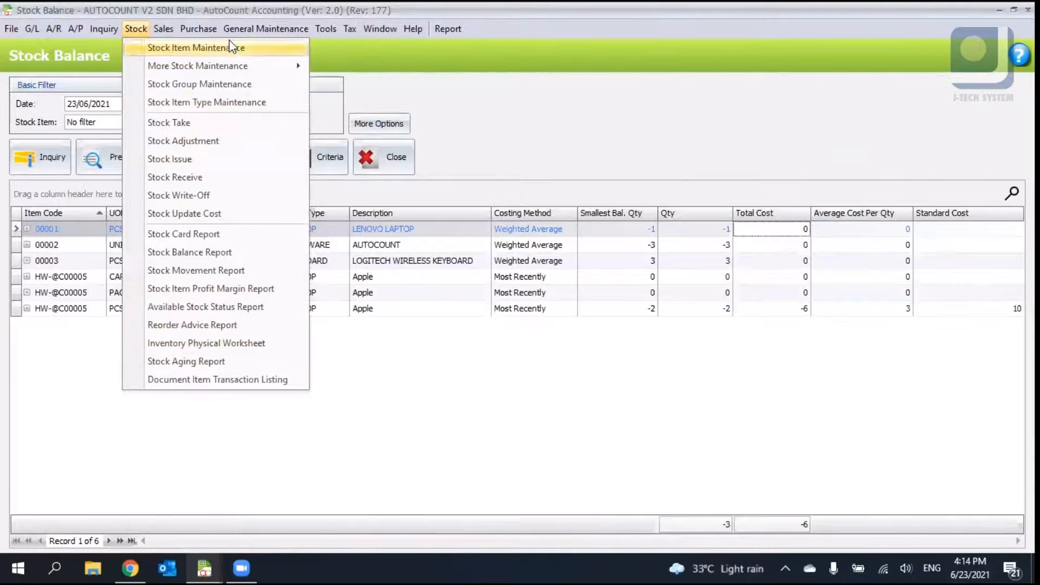
left_click(137, 31)
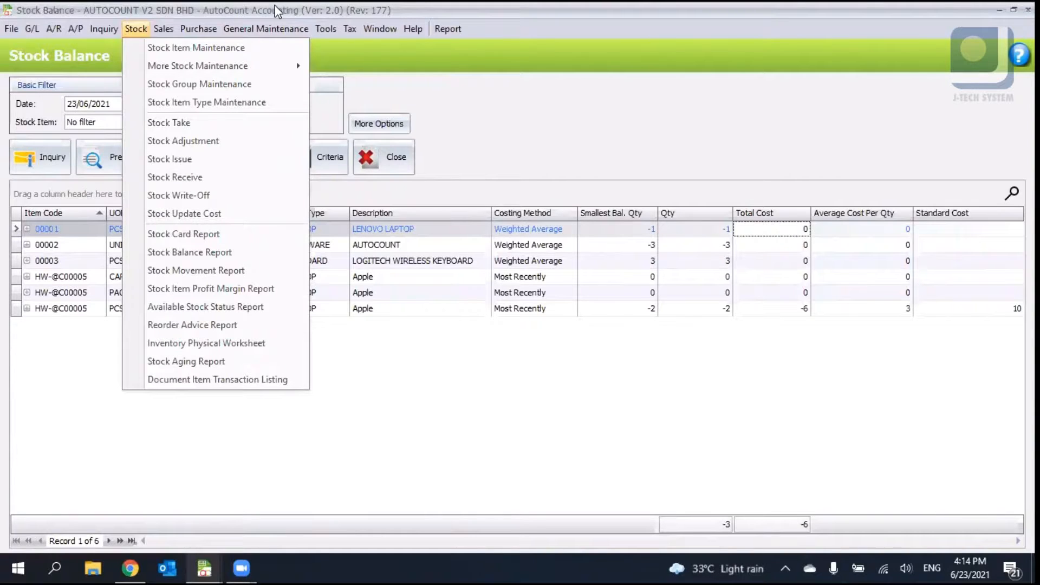
left_click(476, 106)
left_click(912, 3)
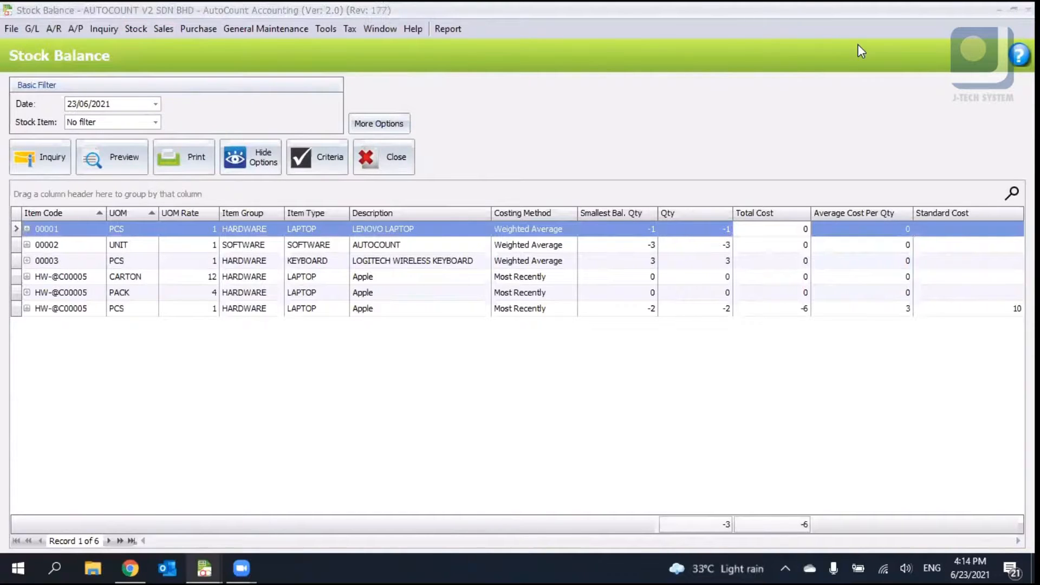
key("Escape")
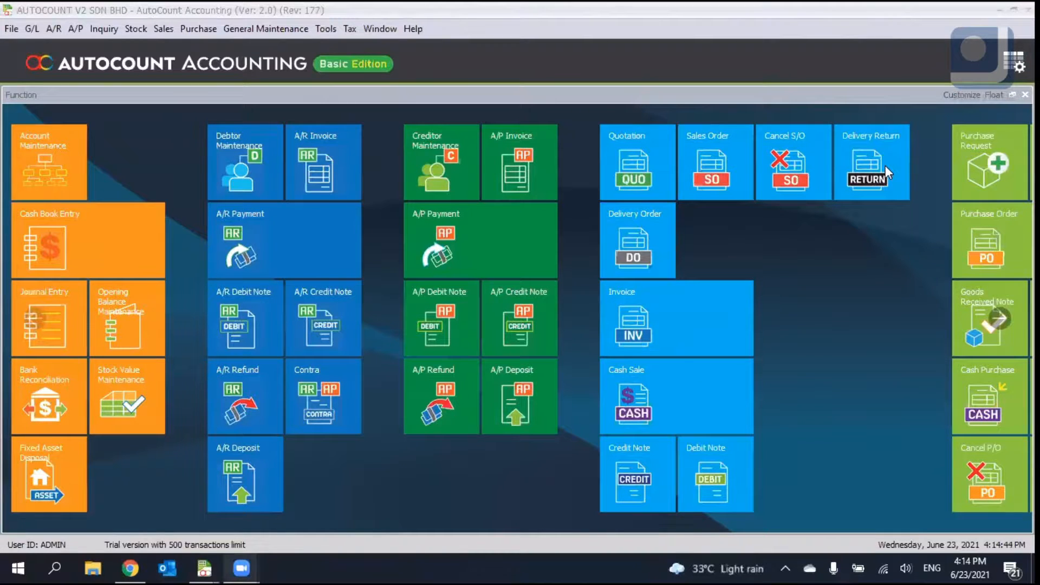
left_click(80, 30)
left_click(134, 41)
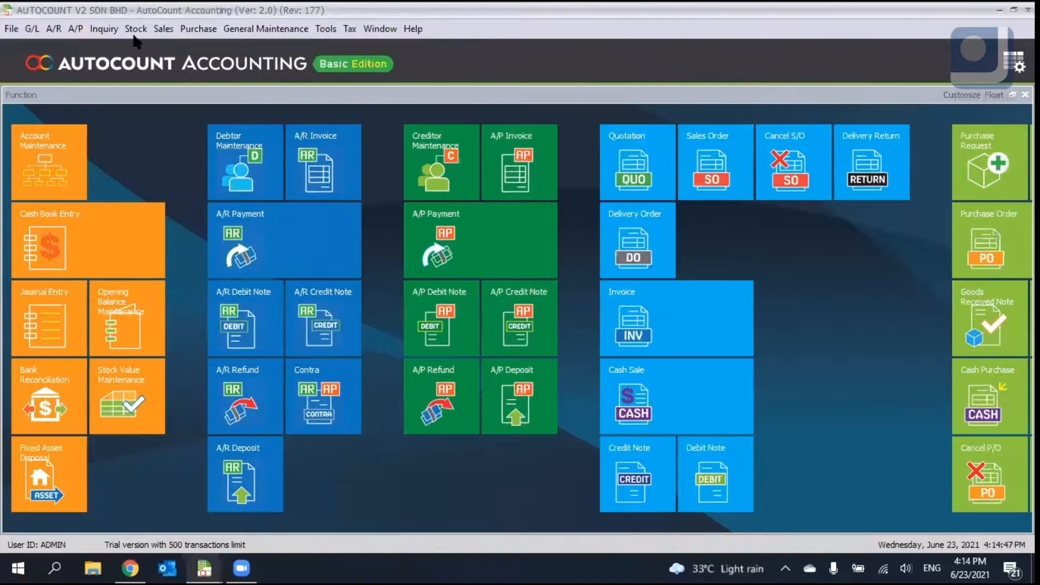
left_click(135, 30)
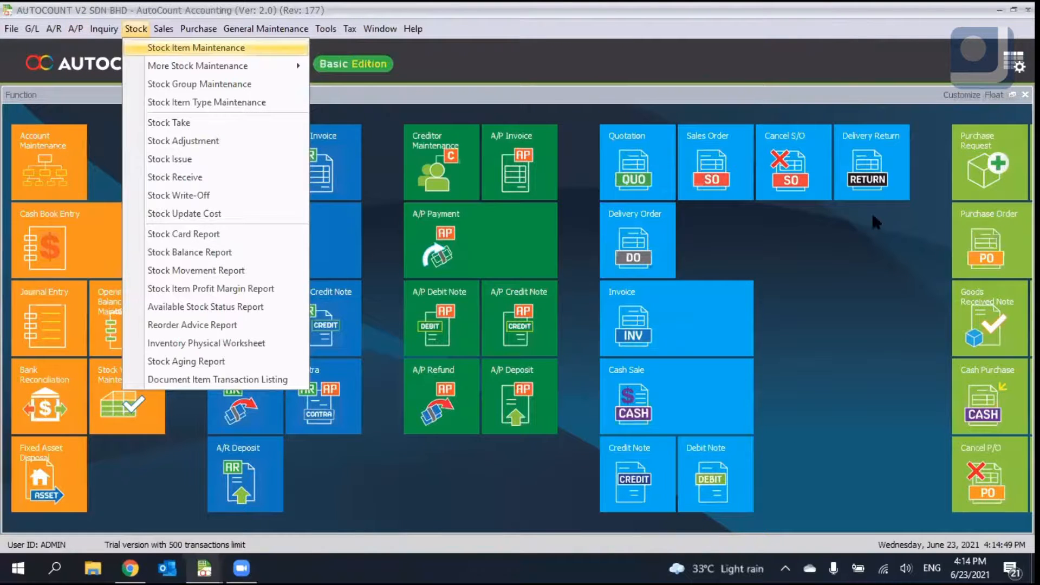
left_click(726, 95)
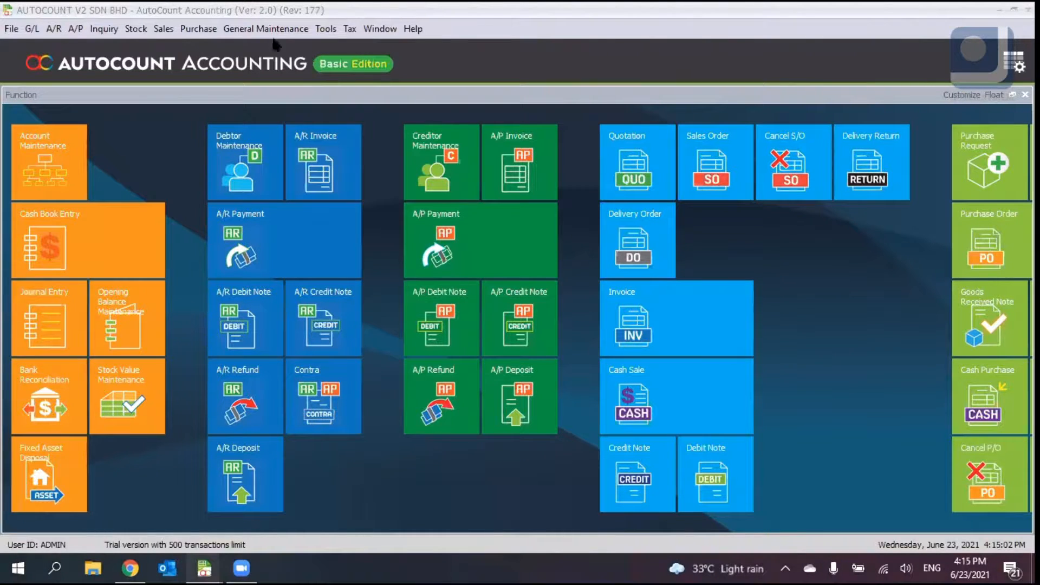
- Open Address Maintenance and start a new address entry, then cancel it and close the window
left_click(246, 28)
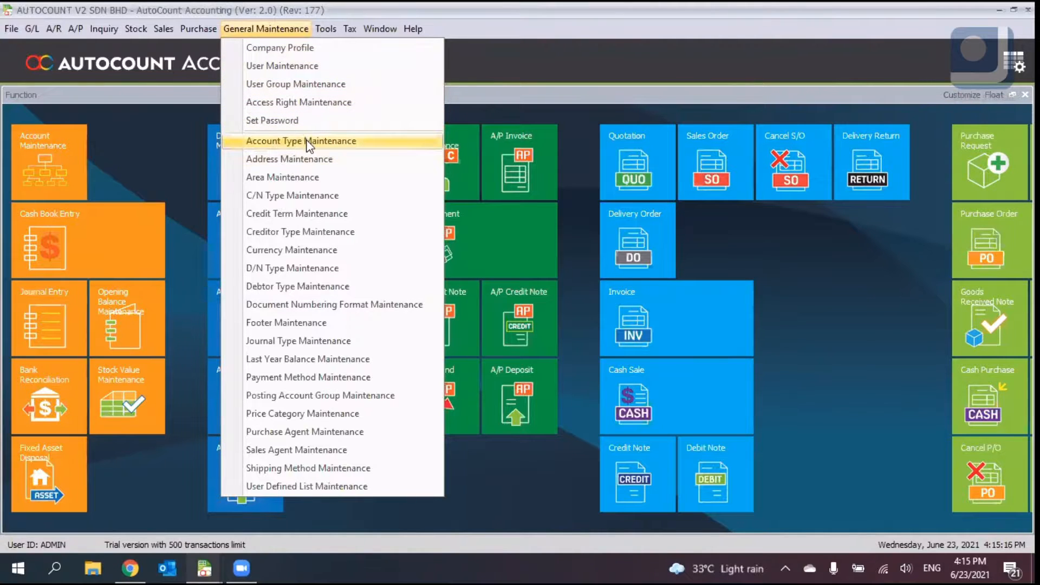
left_click(310, 160)
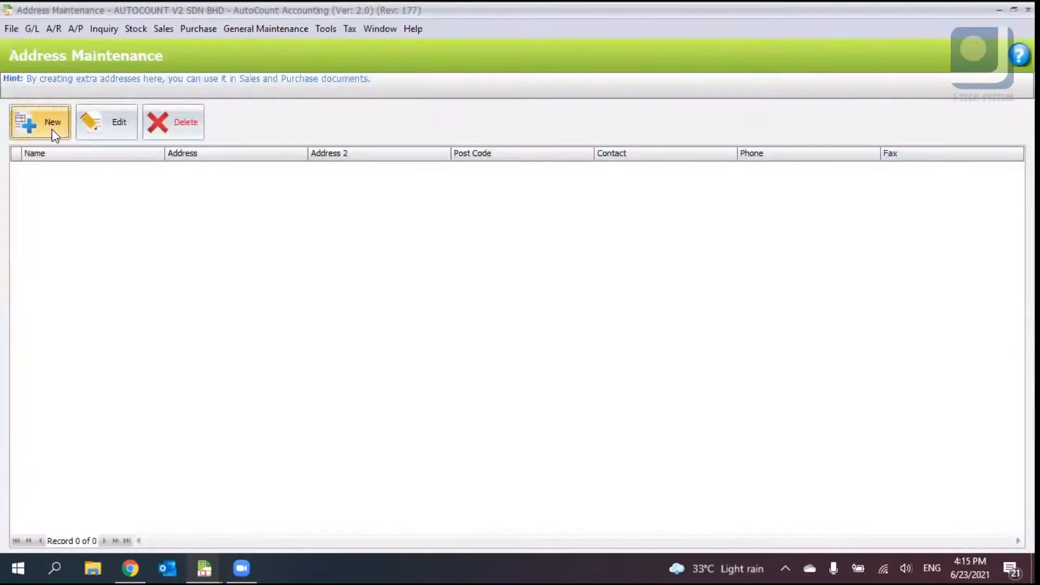
left_click(51, 126)
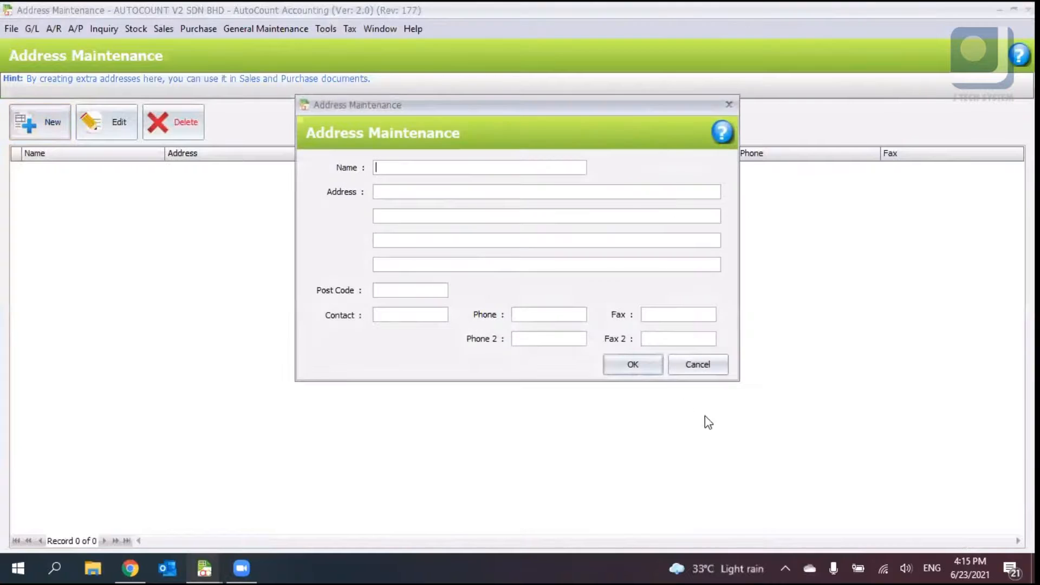
left_click(716, 372)
left_click(1028, 10)
- Open Area Maintenance and start a new area entry, then cancel it and close the window
left_click(256, 26)
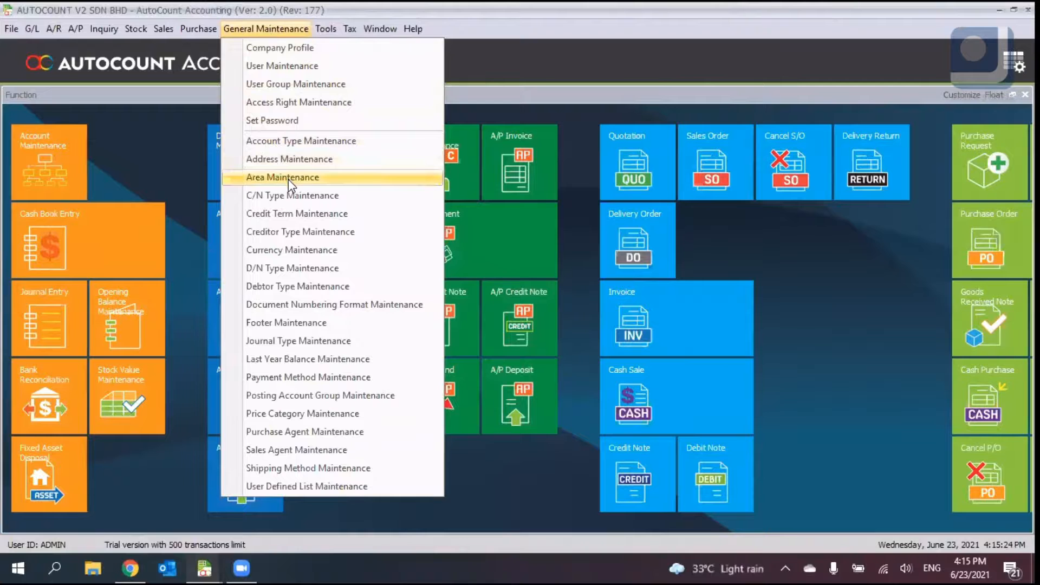
left_click(269, 181)
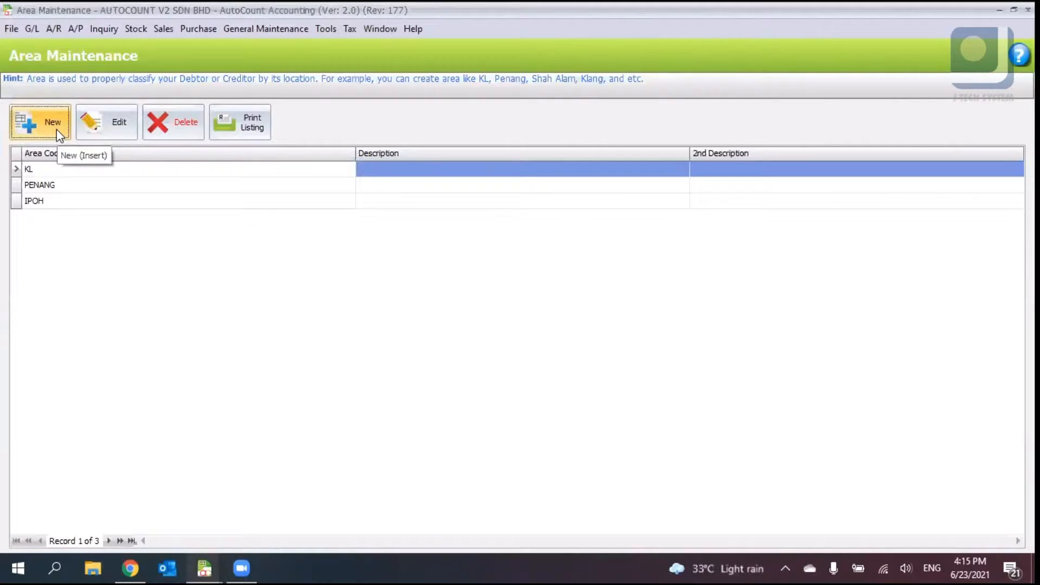
left_click(54, 129)
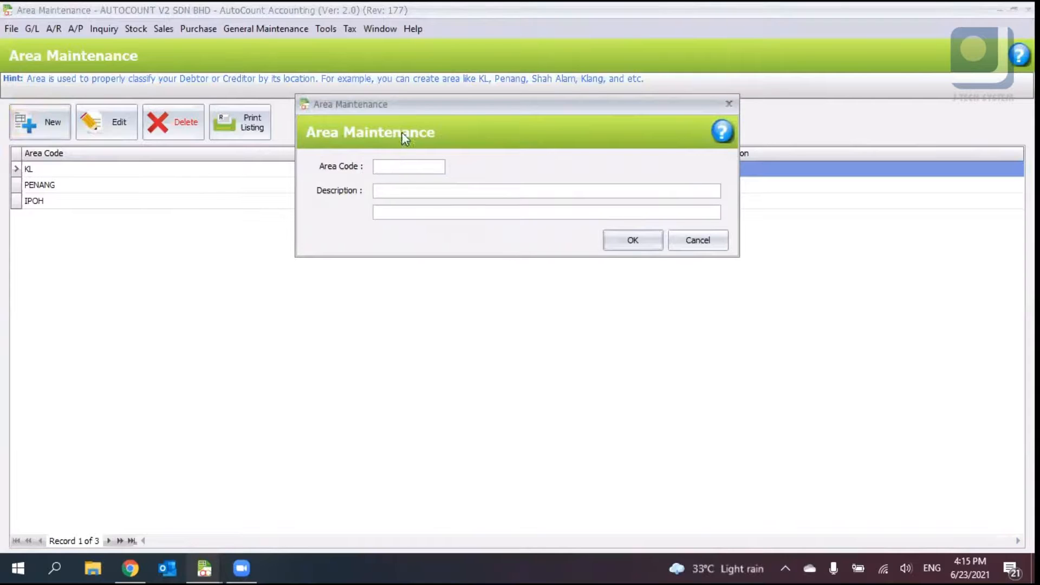
left_click_drag(418, 114, 440, 233)
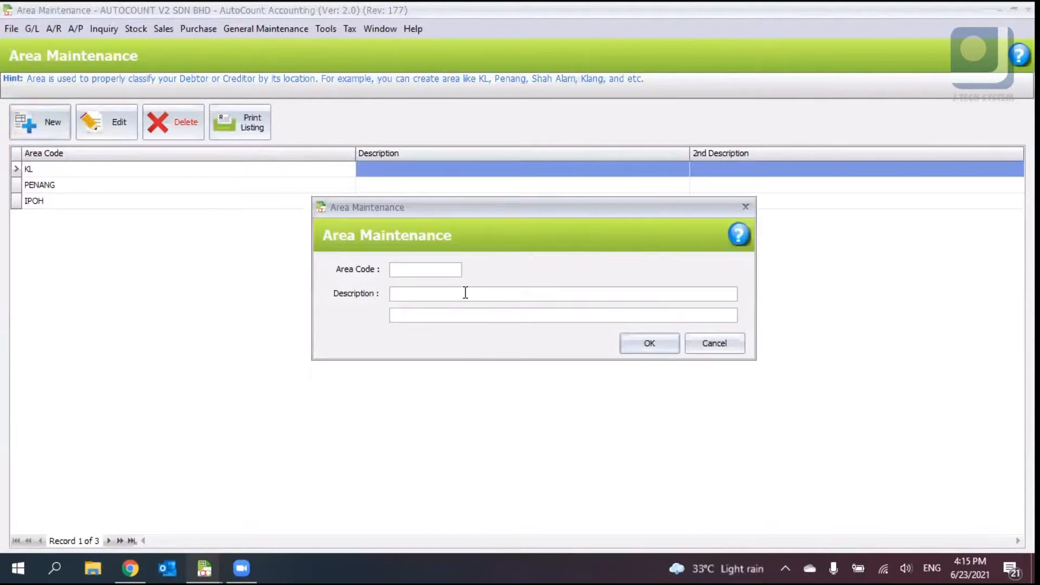
left_click(738, 343)
left_click(1028, 10)
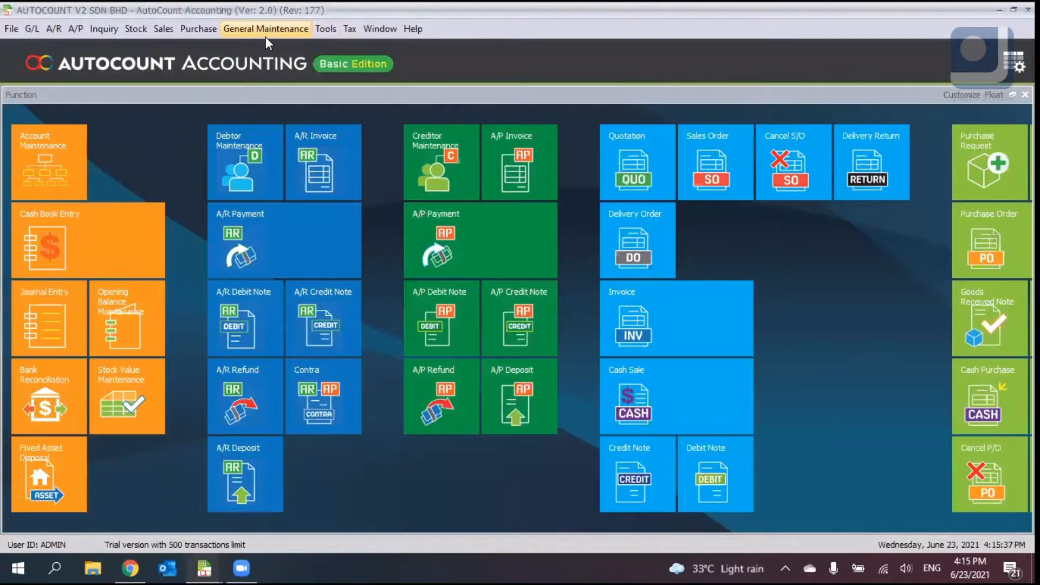
- Start a new credit term in Credit Term Maintenance and choose Due in number of days as its type
left_click(266, 29)
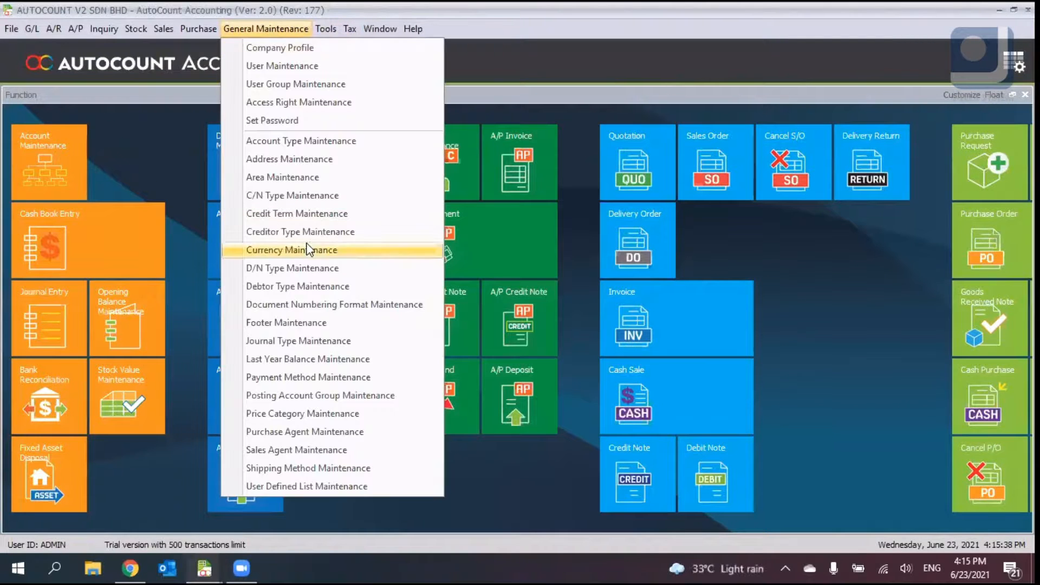
left_click(324, 213)
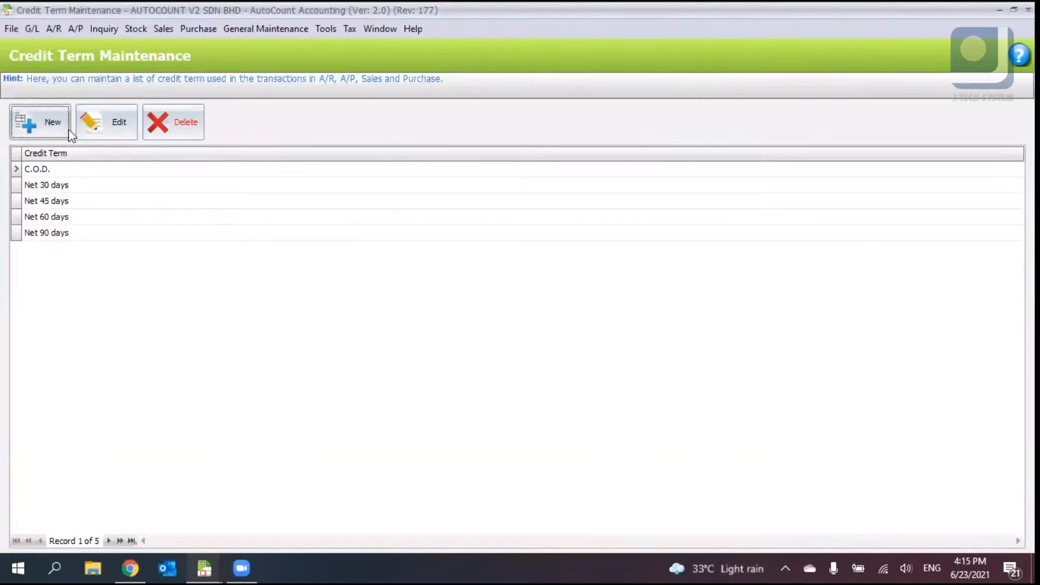
left_click(50, 122)
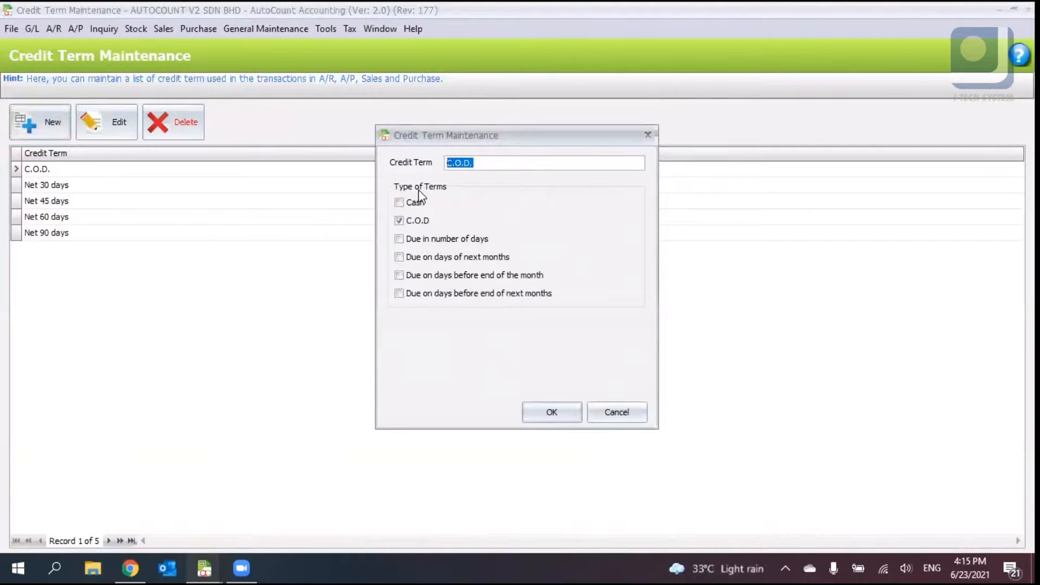
left_click(412, 203)
left_click(416, 221)
left_click(453, 240)
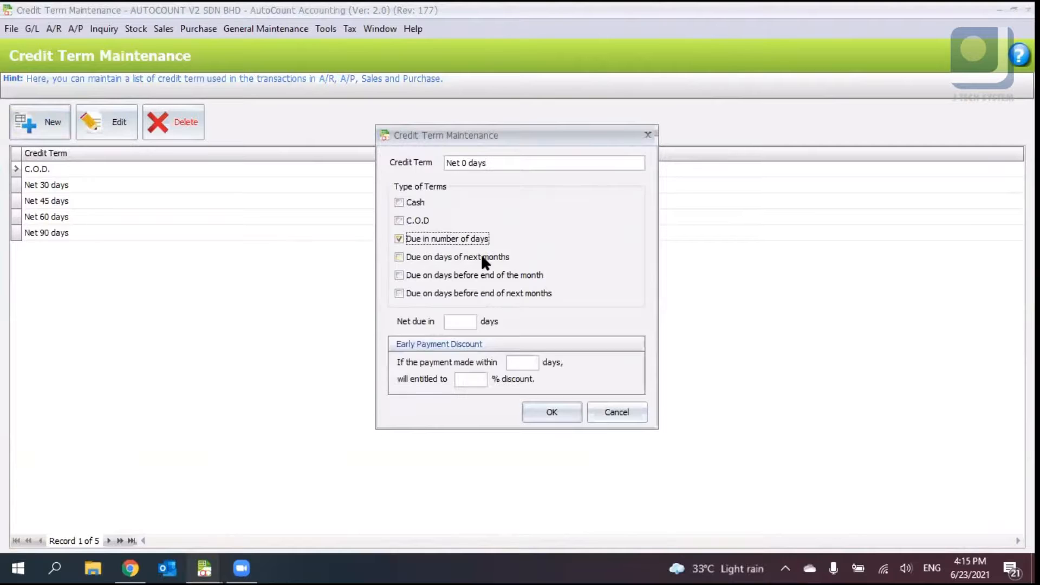
- Set the net due period to 120 days, name the credit term 120 days, and save it
left_click(460, 322)
type("120")
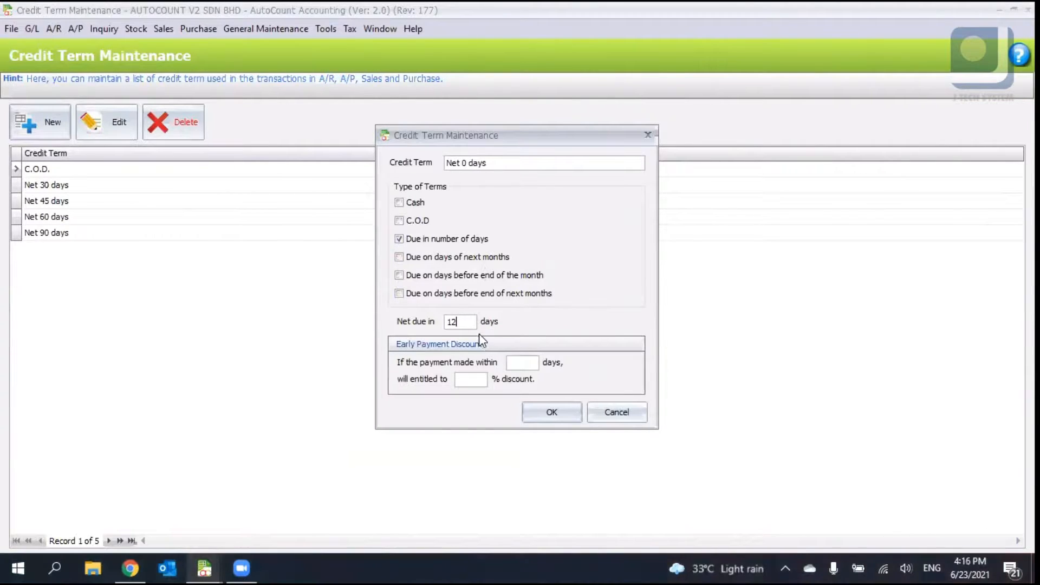
left_click(484, 169)
left_click_drag(448, 164, 525, 173)
type("120 days")
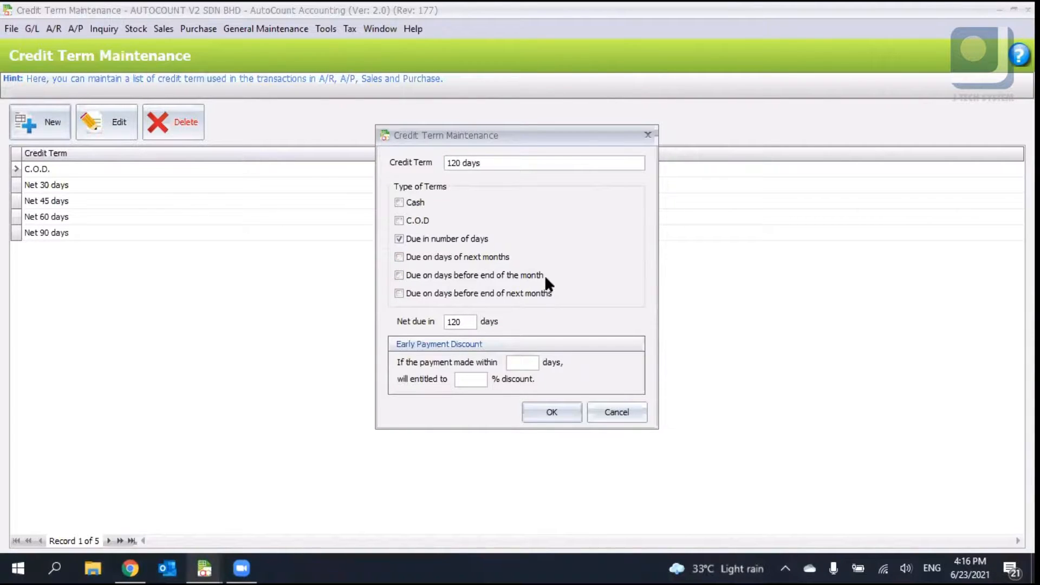
left_click(564, 412)
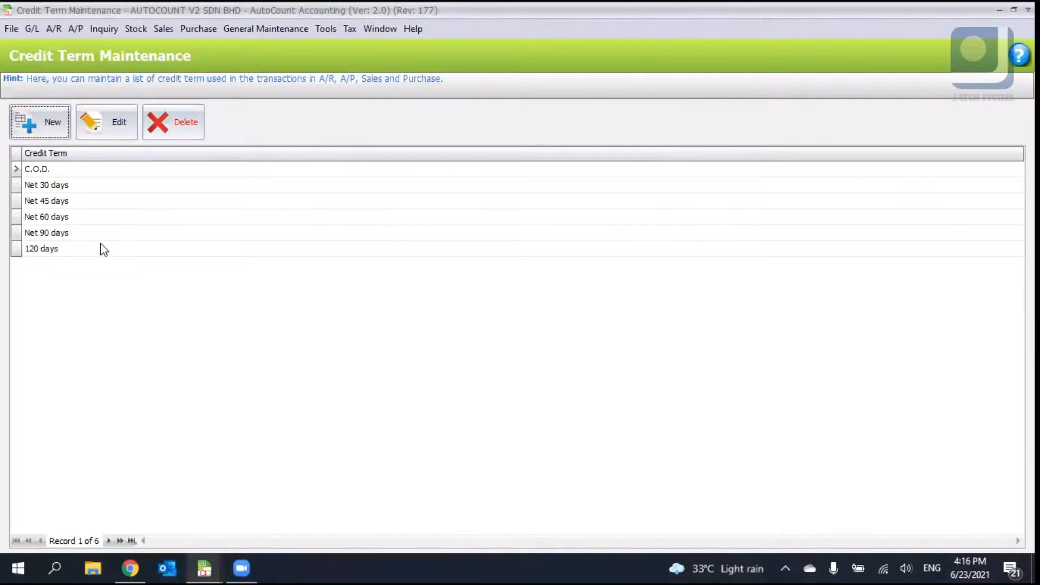
- Open the 120 days credit term for editing, try the other term types, then cancel
left_click(99, 248)
left_click(122, 131)
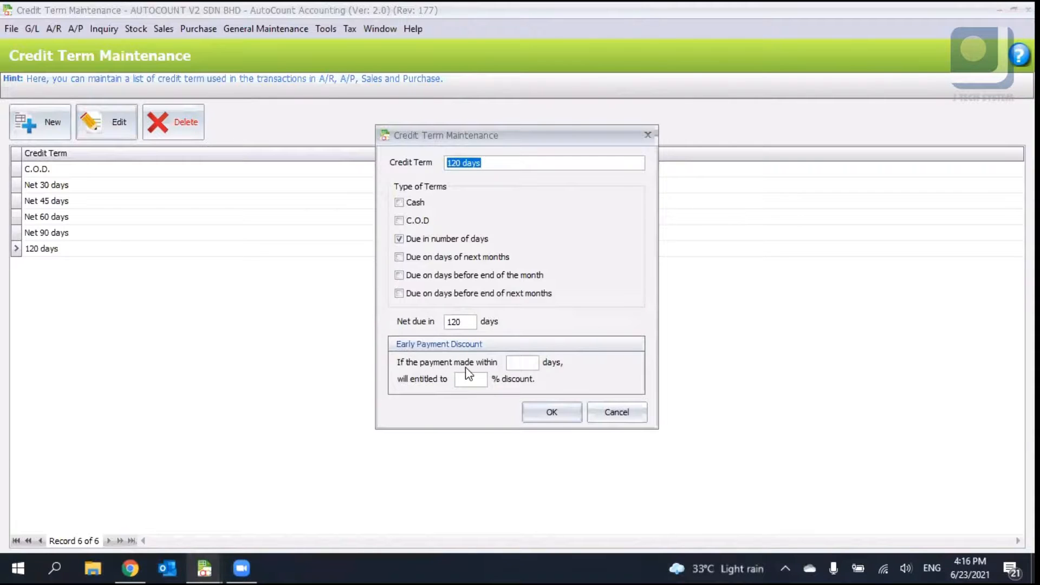
left_click(540, 362)
left_click(486, 261)
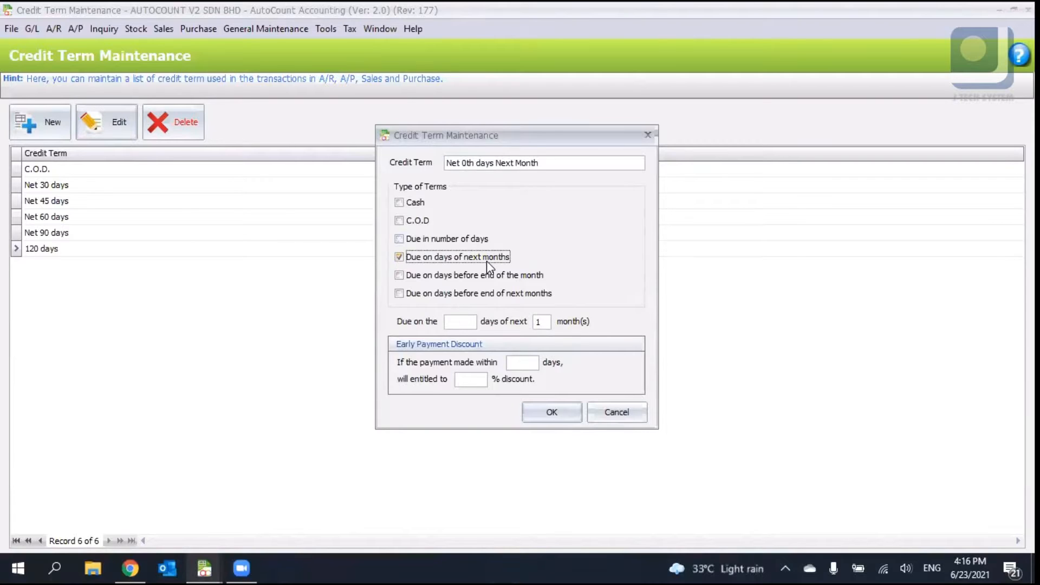
left_click(467, 323)
type("1")
key("Tab")
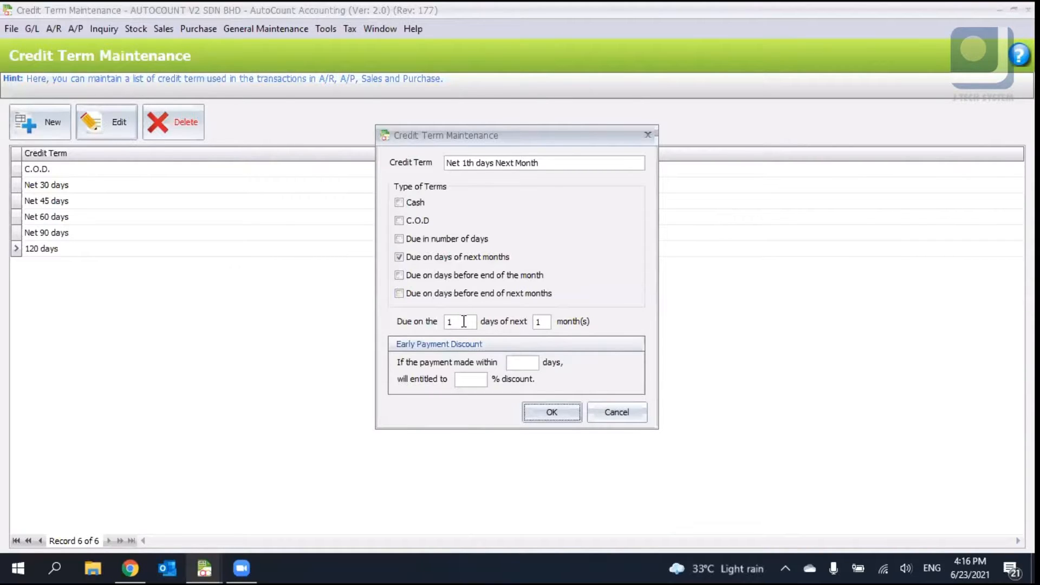
left_click(448, 276)
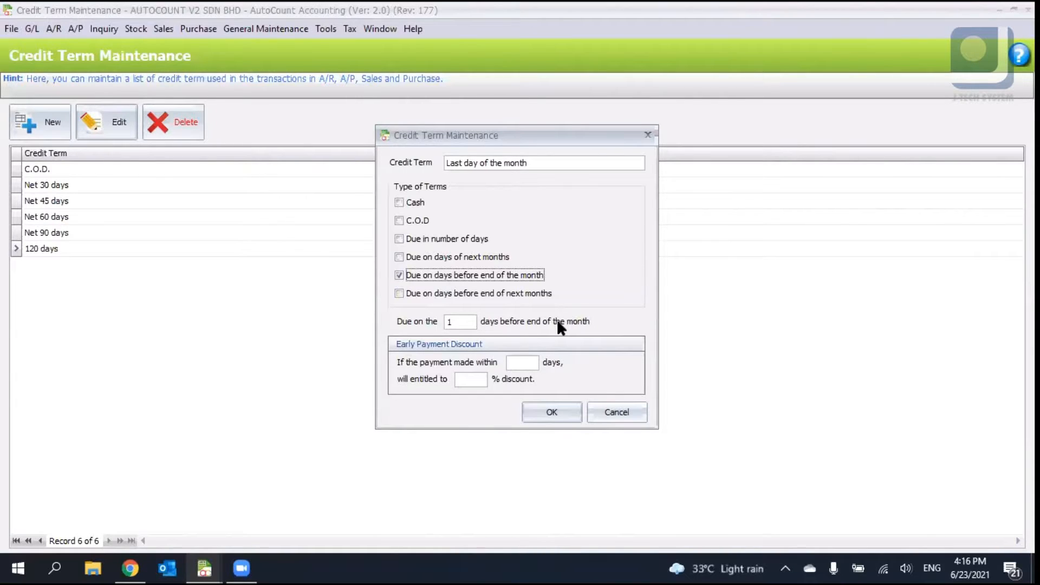
left_click(503, 297)
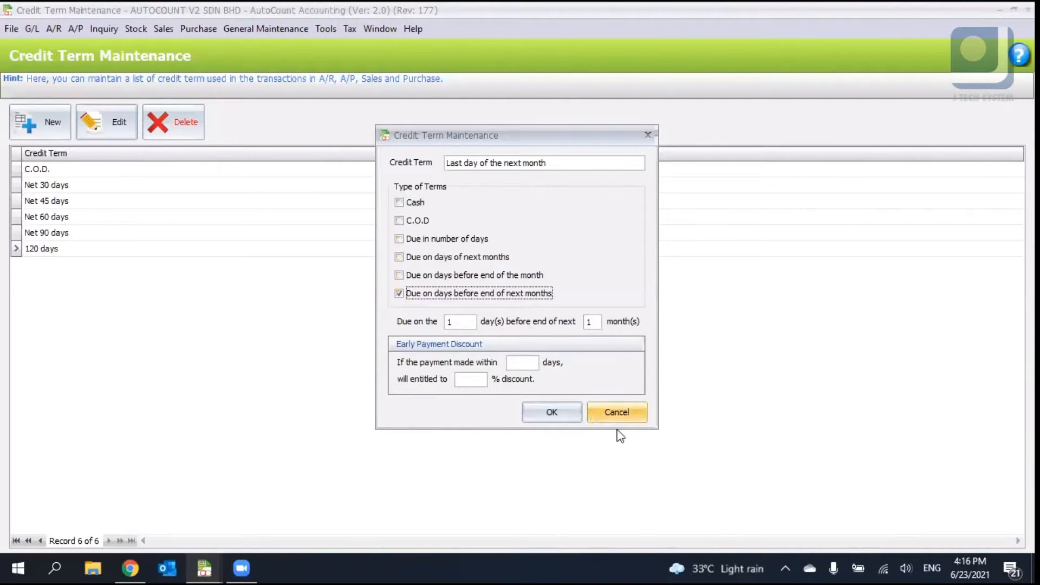
left_click(615, 416)
left_click(493, 309)
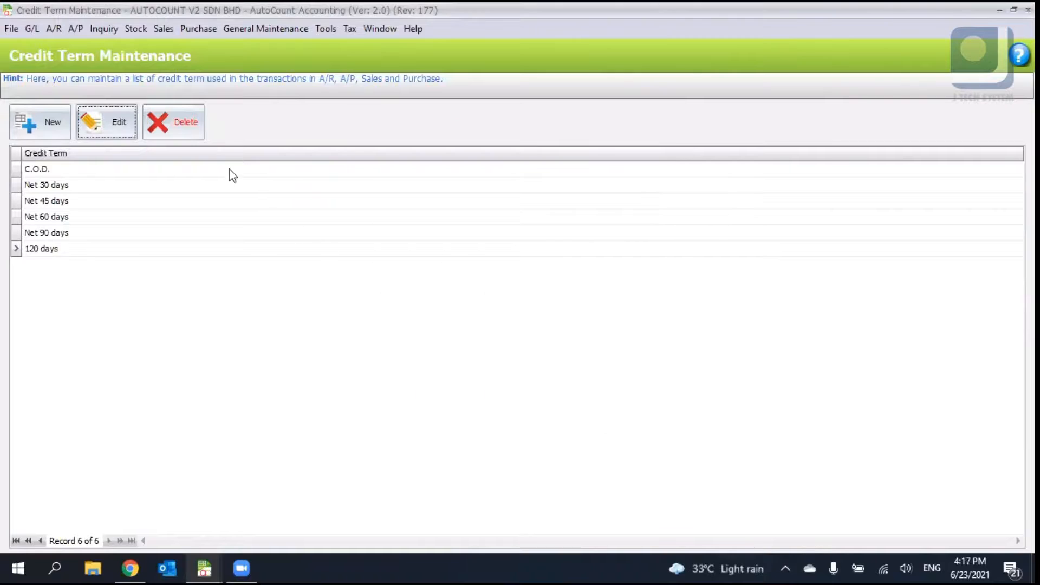
- Open Debtor Type Maintenance and start a new debtor type, then cancel it and close the window
left_click(266, 30)
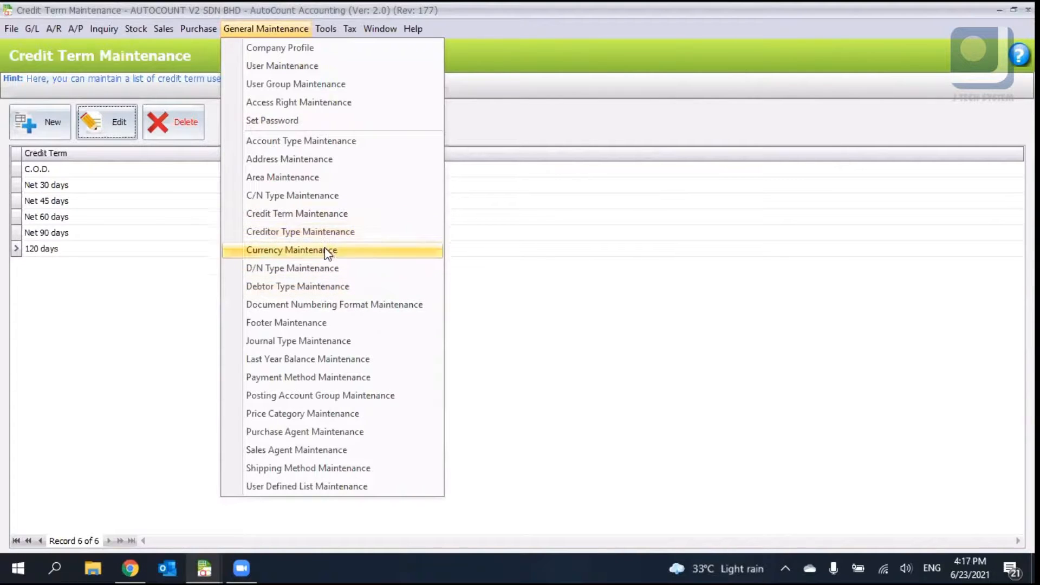
left_click(330, 286)
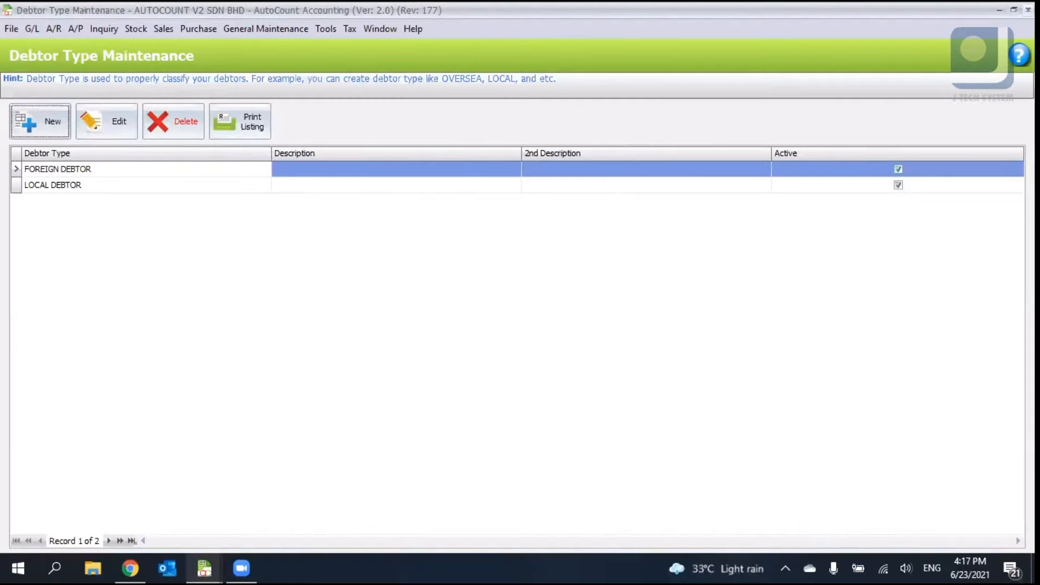
left_click(47, 122)
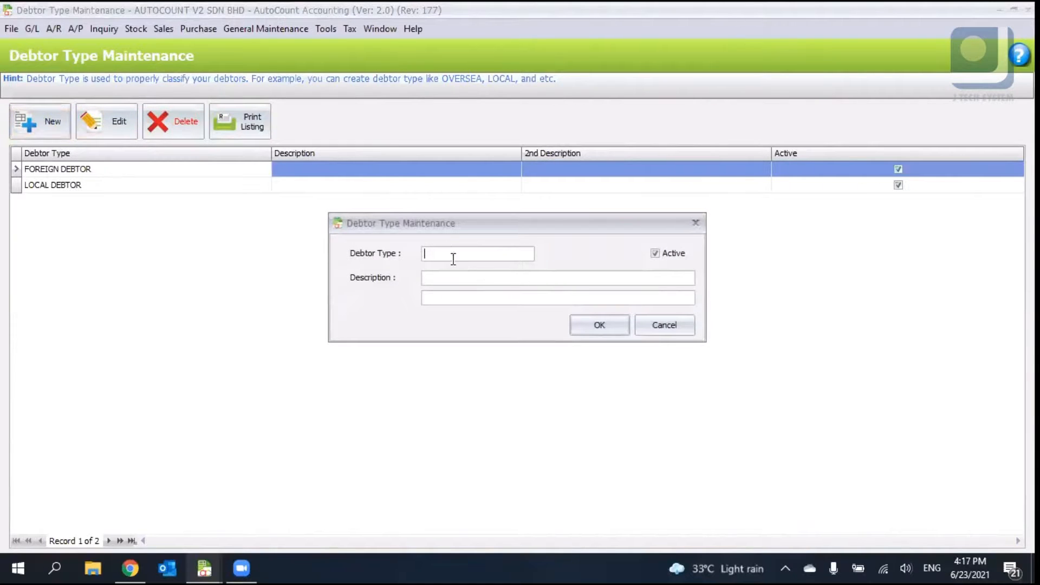
left_click(462, 278)
left_click(658, 321)
left_click(1028, 9)
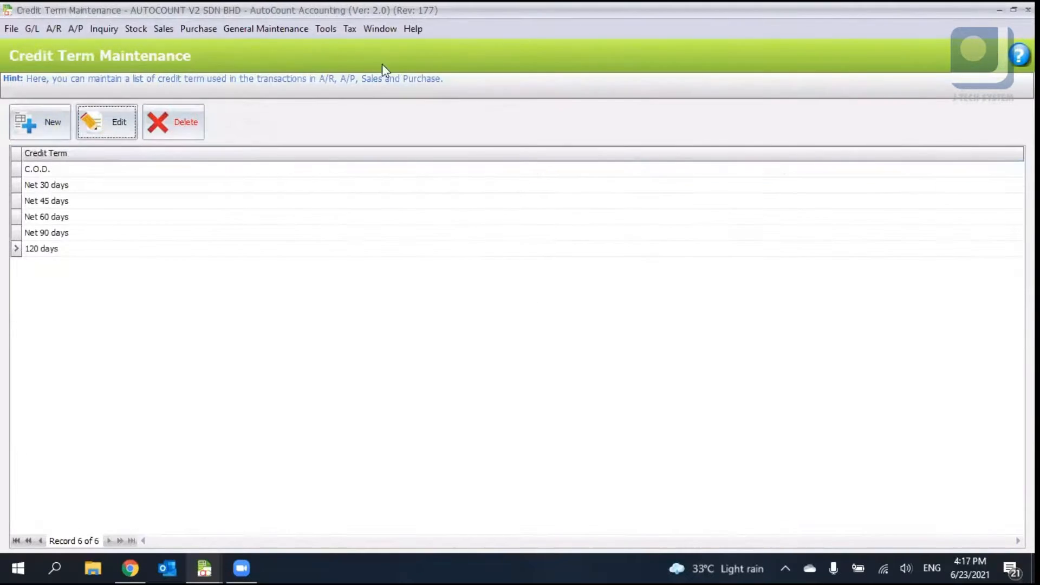
- Open Document Numbering Format Maintenance and expand the document categories to browse their document types
left_click(273, 30)
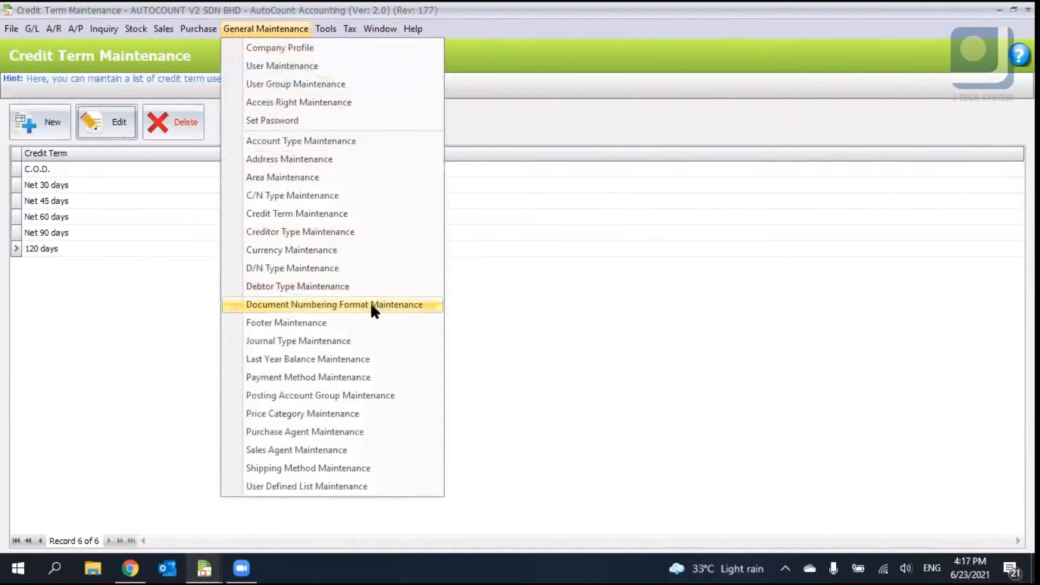
left_click(341, 306)
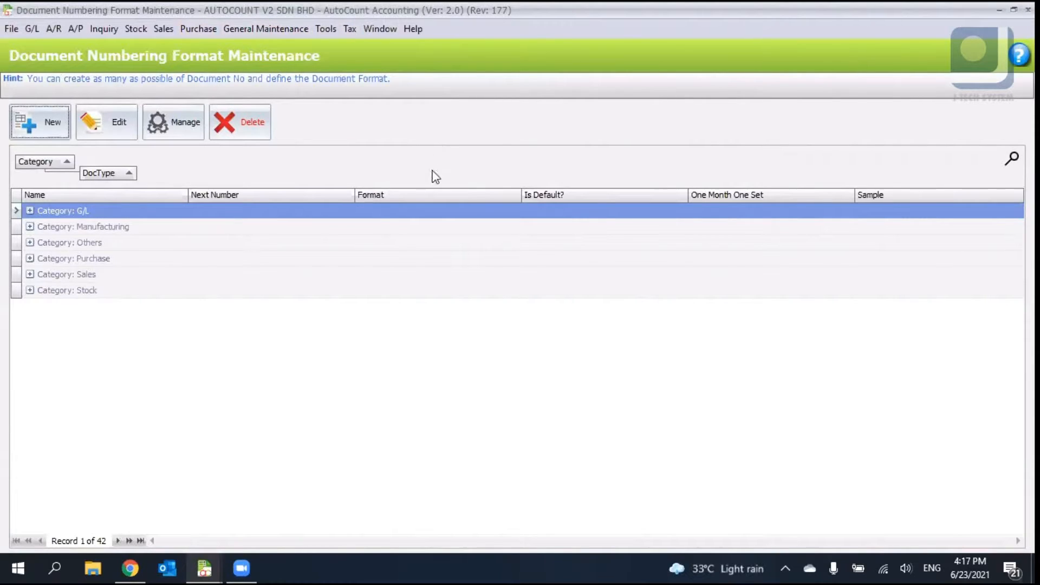
left_click(30, 226)
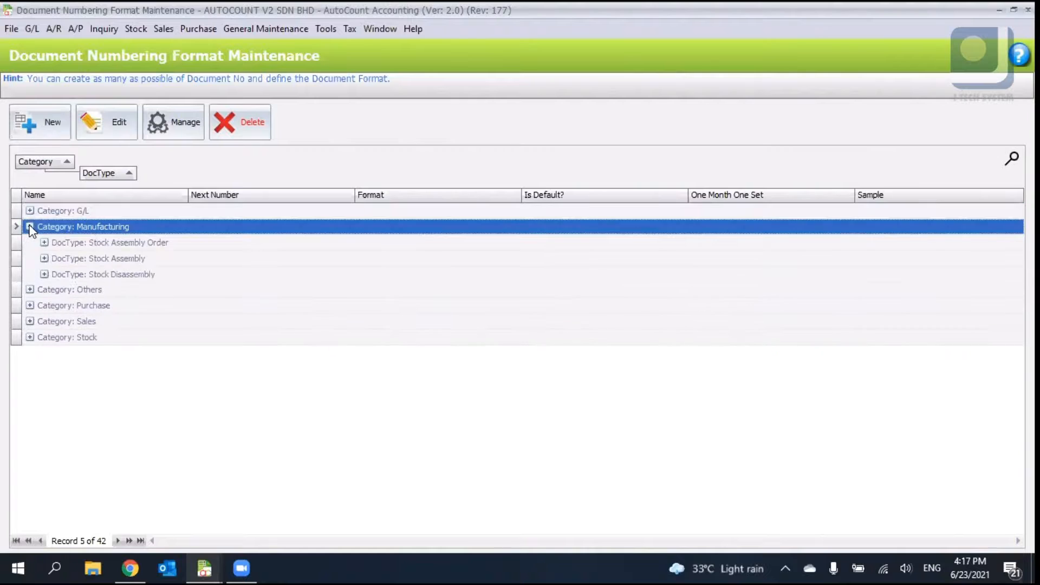
left_click(30, 291)
left_click(30, 291)
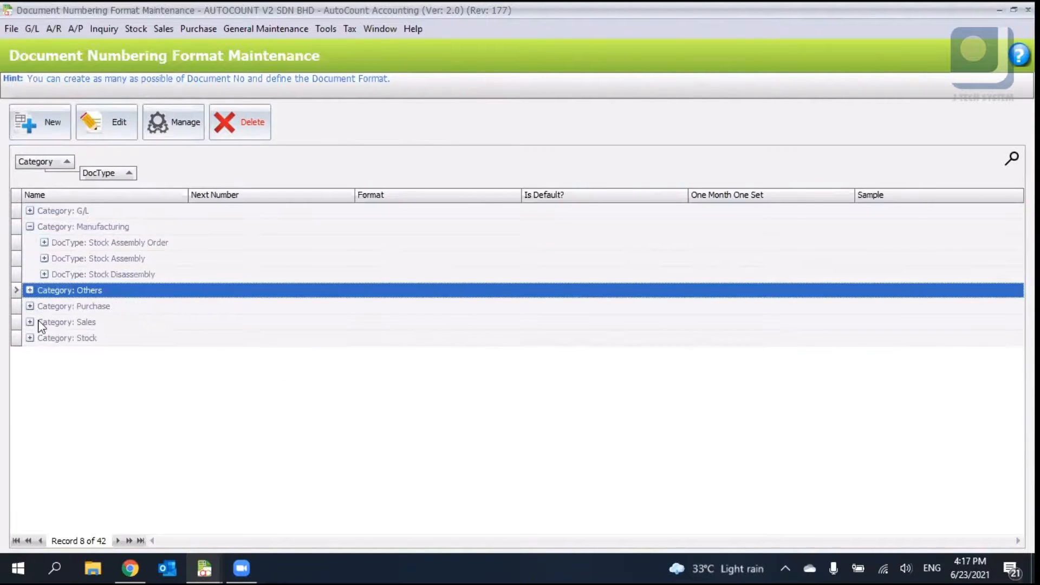
left_click(30, 306)
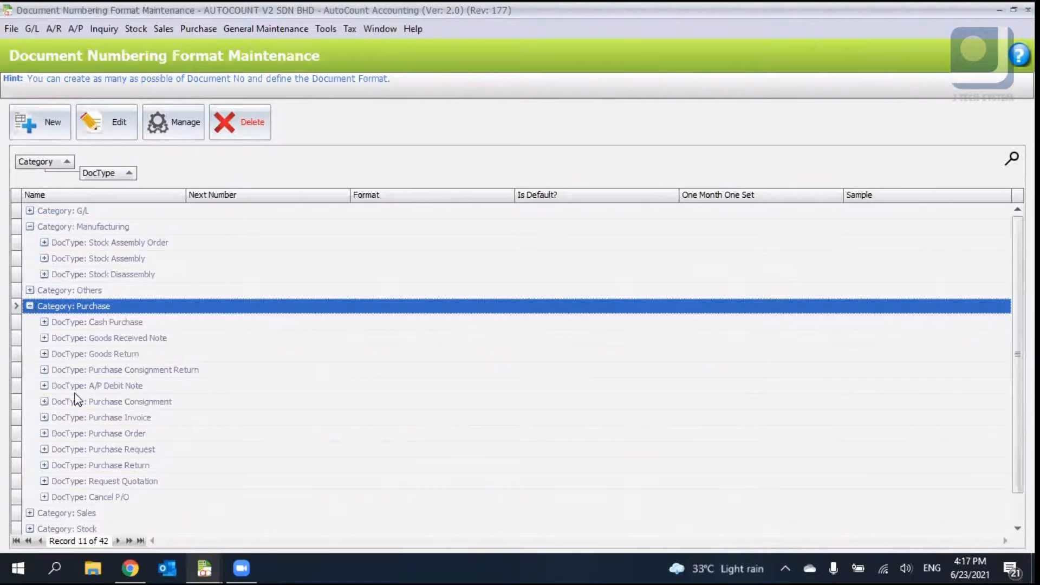
left_click(30, 496)
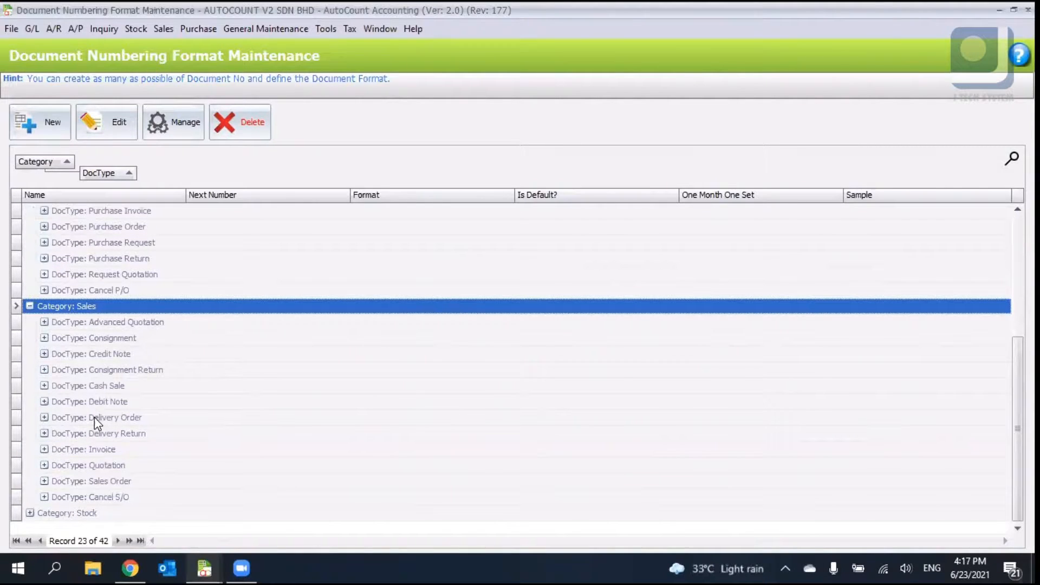
- Open the Invoice document type's IV Default format for editing and set its next number to 3
left_click(111, 450)
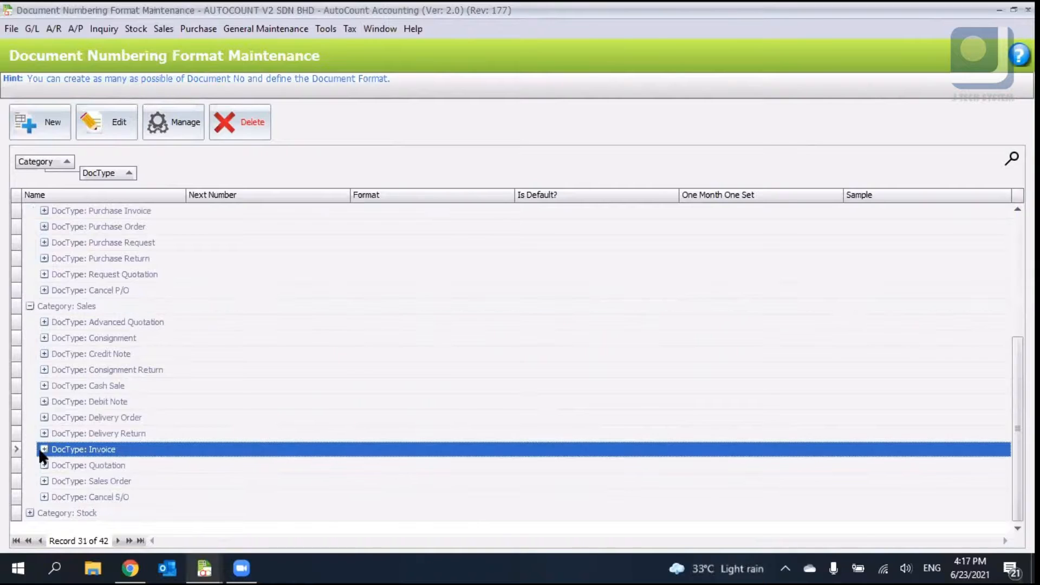
left_click(43, 450)
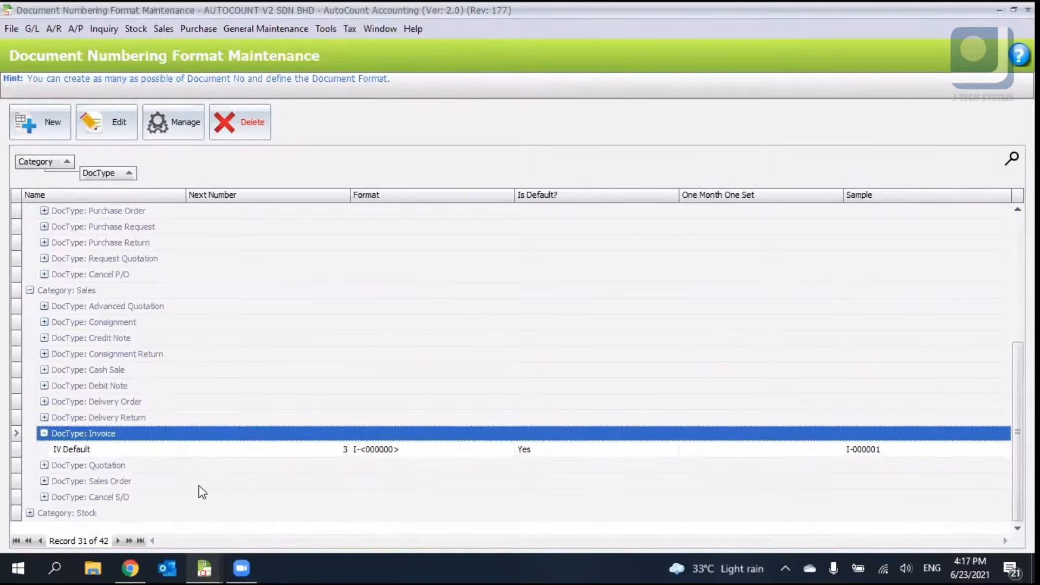
left_click(166, 451)
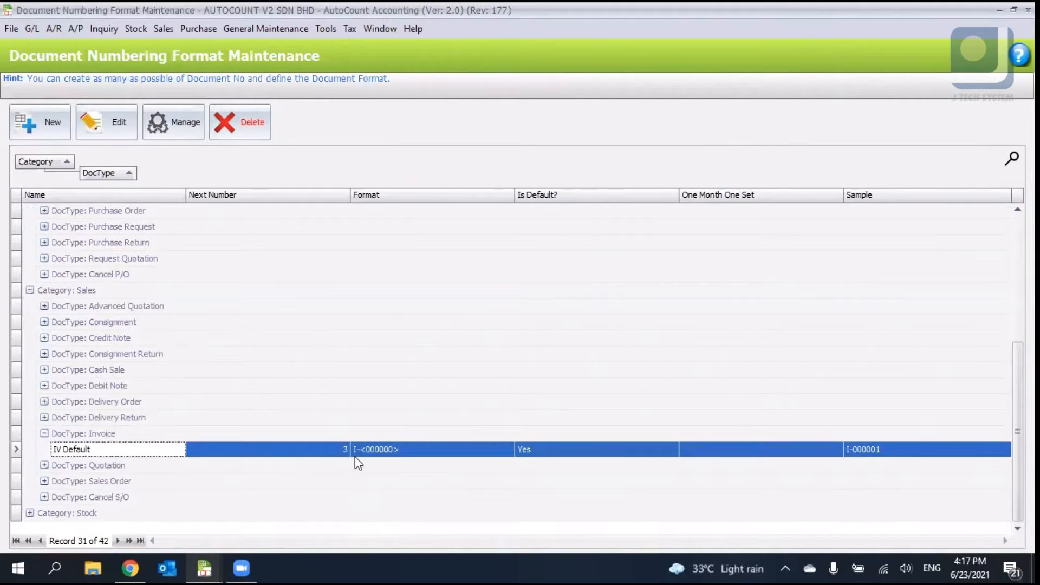
double_click(315, 450)
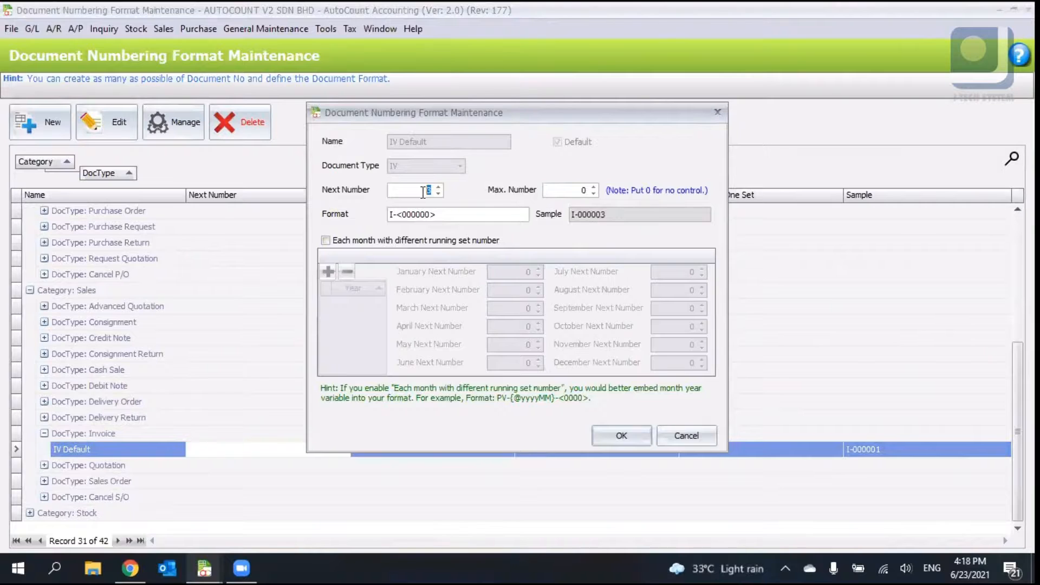
type("1")
key("BackSpace")
type("3")
left_click_drag(395, 215, 383, 220)
key("BackSpace")
type("SI")
type("{@yyyy")
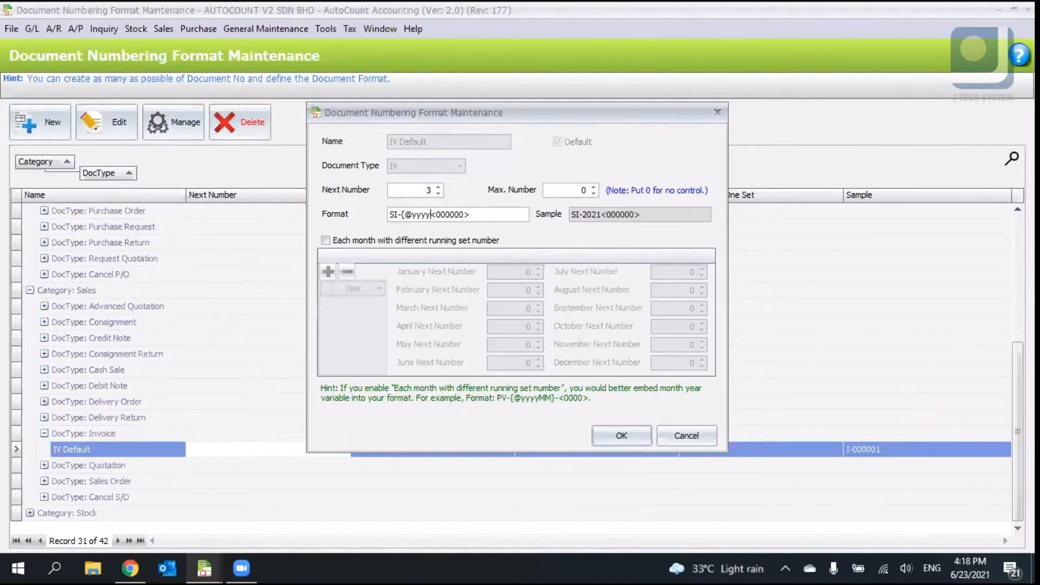
key("BackSpace")
key("BackSpace")
left_click_drag(583, 215, 593, 215)
left_click_drag(633, 215, 583, 215)
left_click(422, 215)
type("yymm")
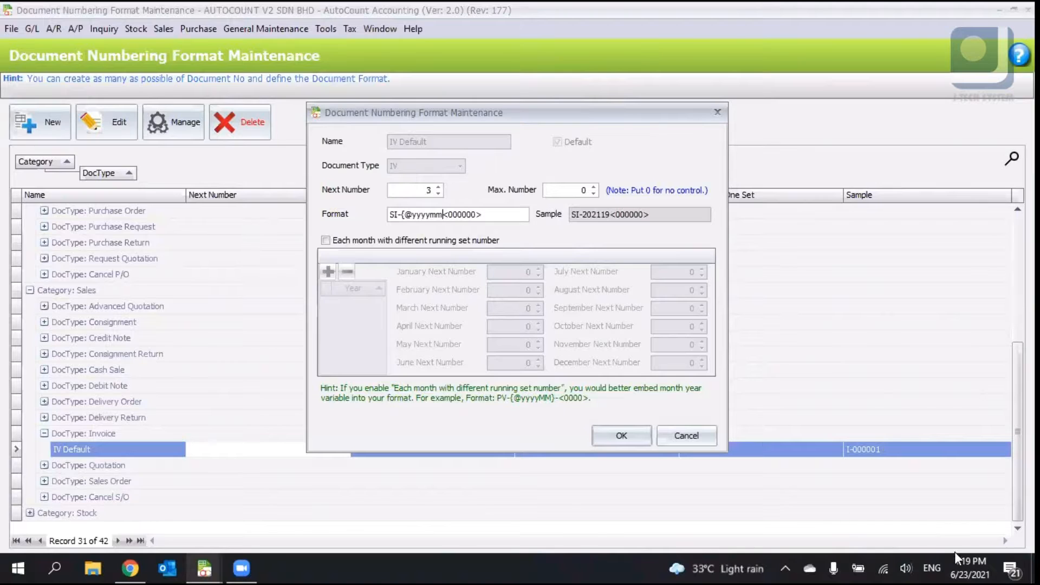
key("BackSpace")
key("BackSpace")
type("M")
key("BackSpace")
type("M")
type("M")
type("dd")
key("BackSpace")
key("BackSpace")
key("BackSpace")
type("M}")
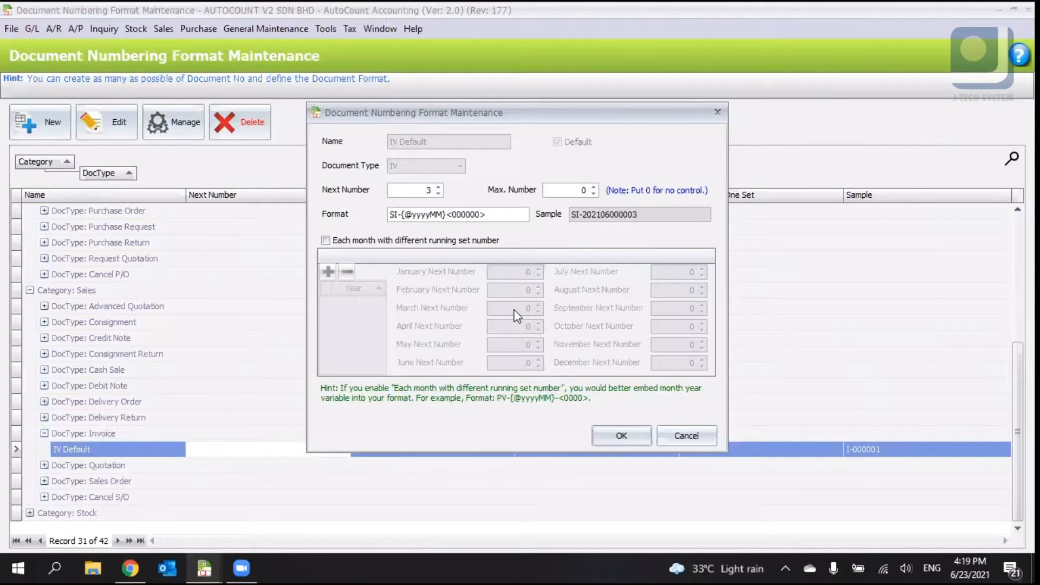
type("-")
- Enable a different running number set for each month and add a 2021 year row
left_click_drag(657, 214, 538, 217)
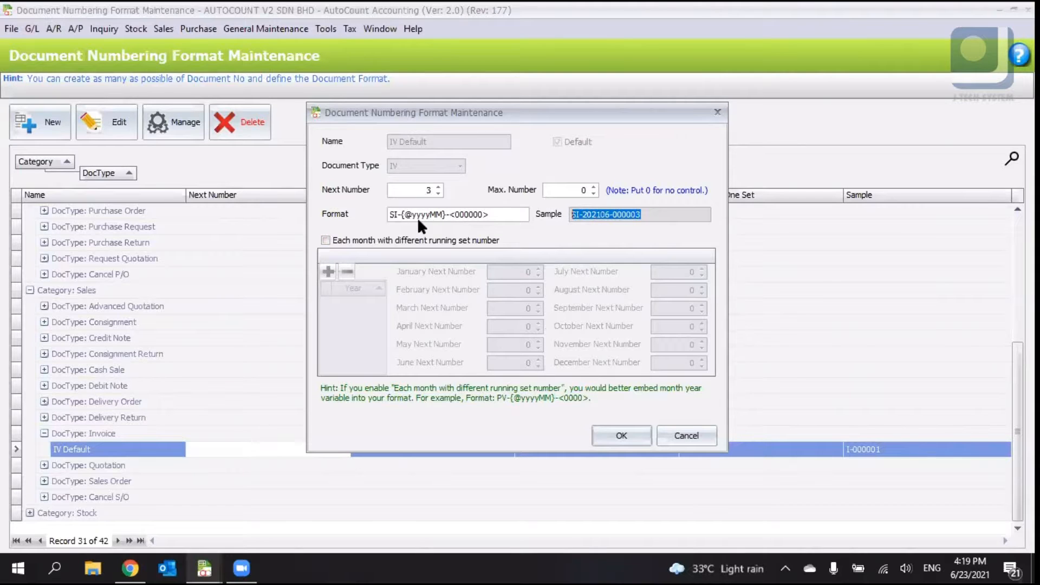
left_click_drag(397, 215, 436, 212)
left_click(439, 218)
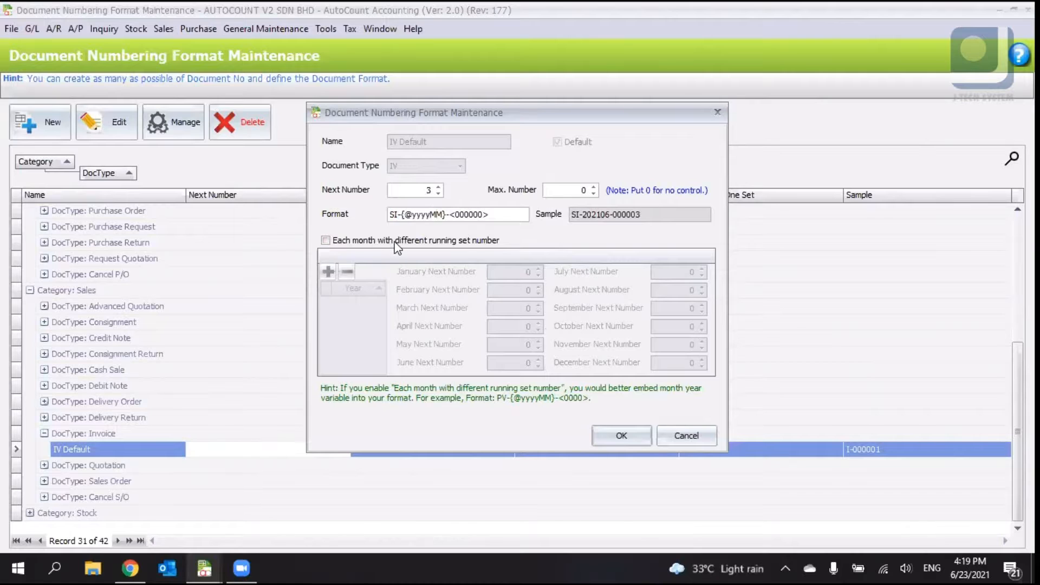
left_click(353, 242)
left_click(327, 271)
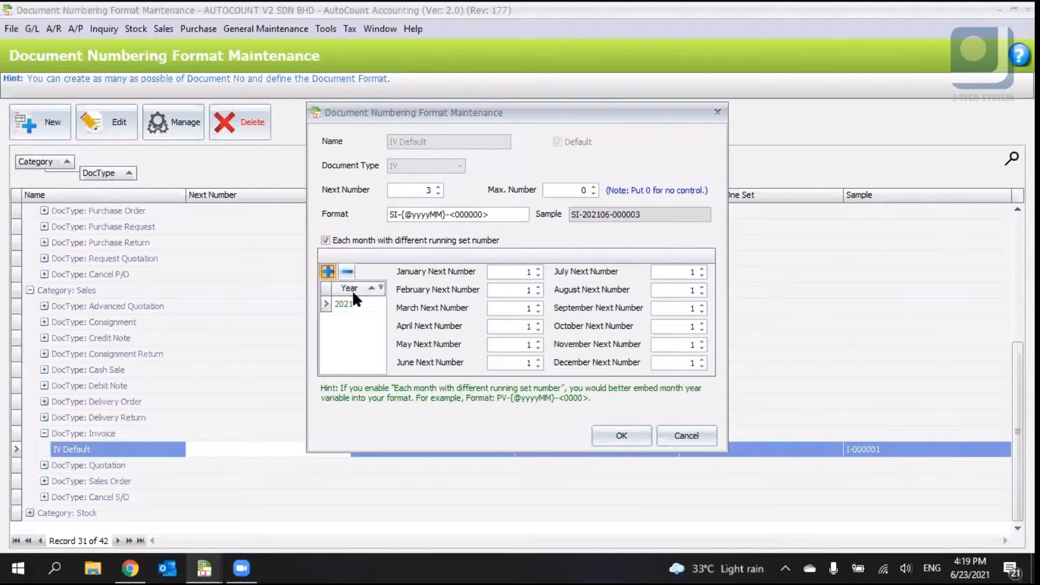
left_click(362, 304)
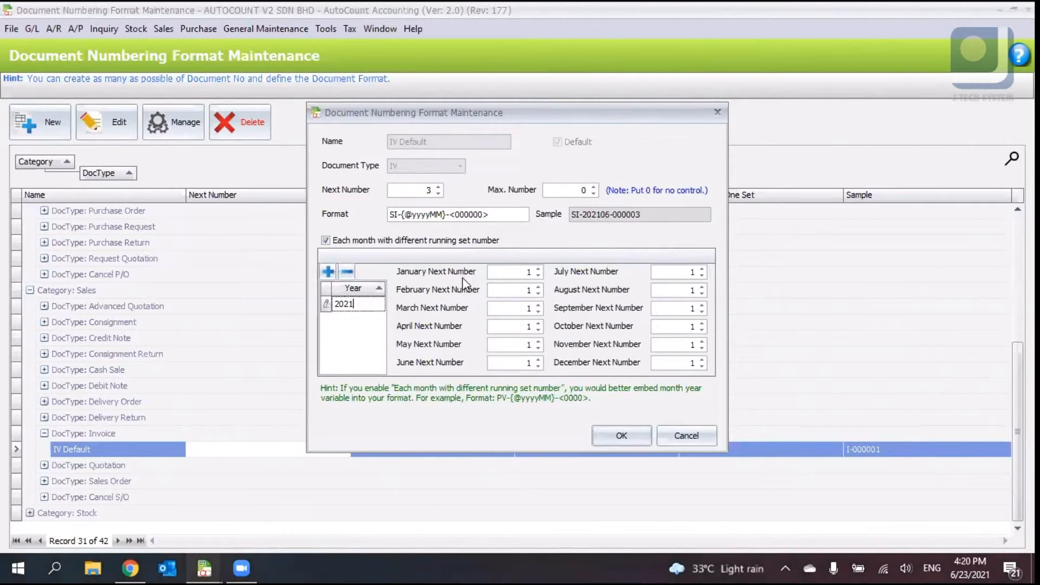
- Set the June next number to 567 and confirm the numbering format
left_click(516, 363)
type("567")
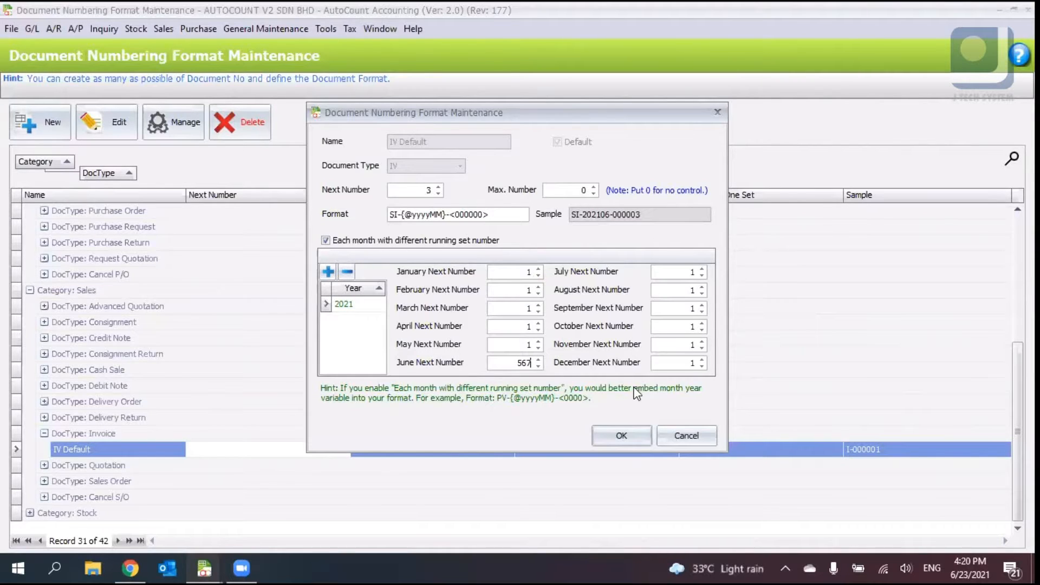
left_click(642, 437)
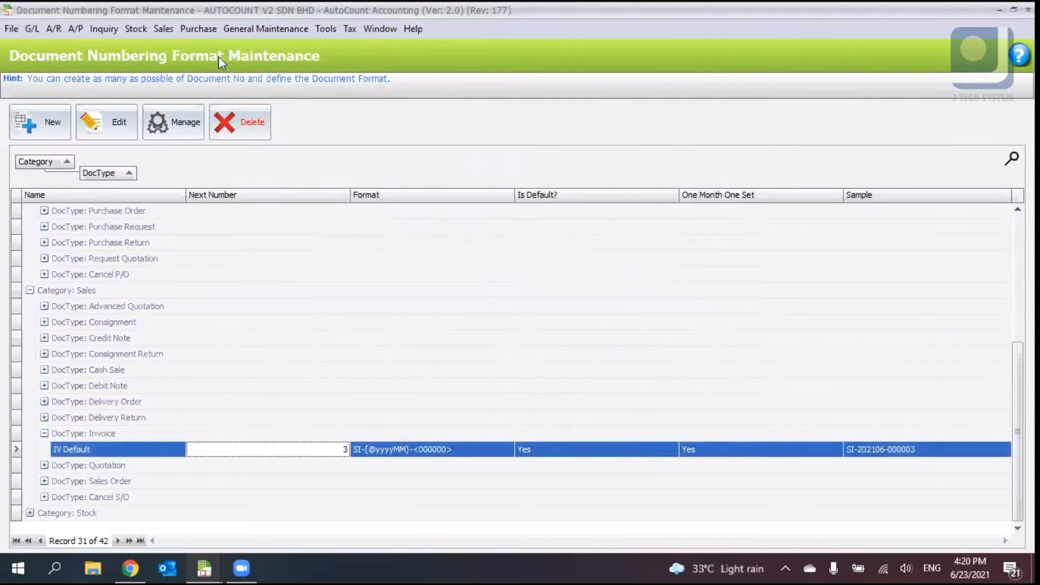
- Start a new invoice, set its date to 23/07/2021 to preview its number, then close it unsaved
left_click(163, 28)
left_click(228, 103)
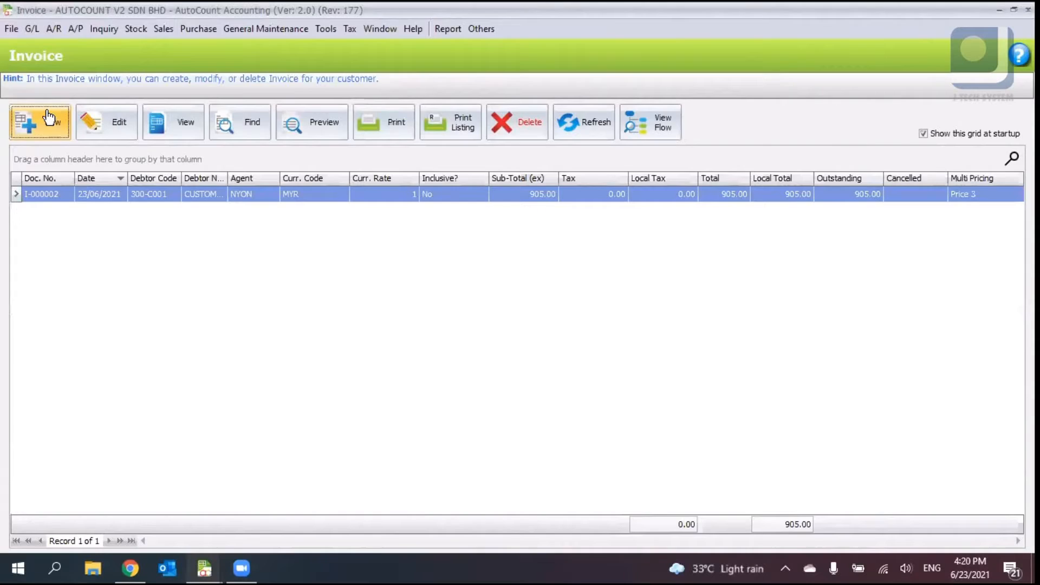
left_click(49, 115)
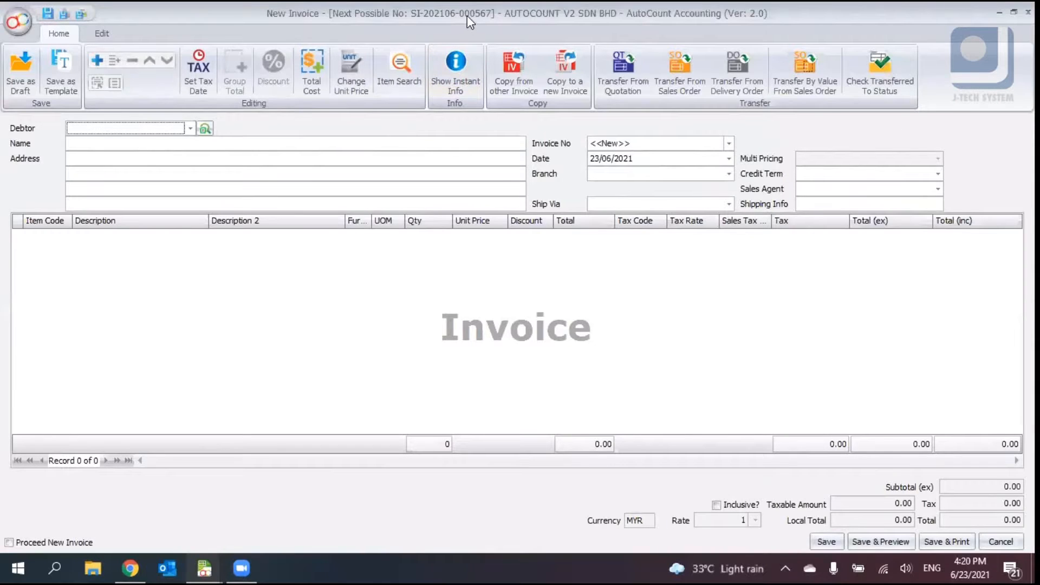
left_click(607, 159)
type("07")
key("Tab")
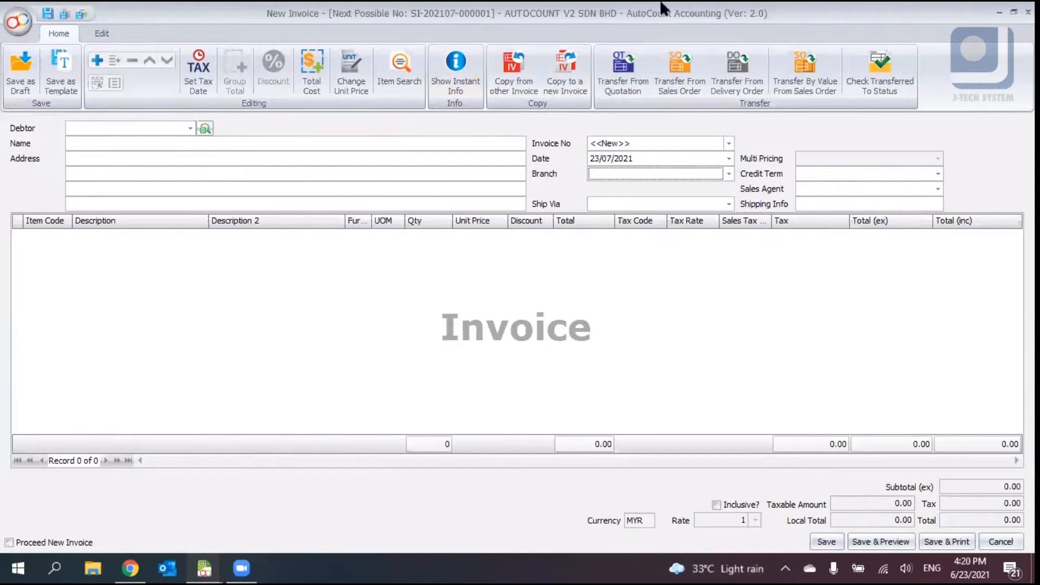
left_click(1027, 11)
left_click(521, 310)
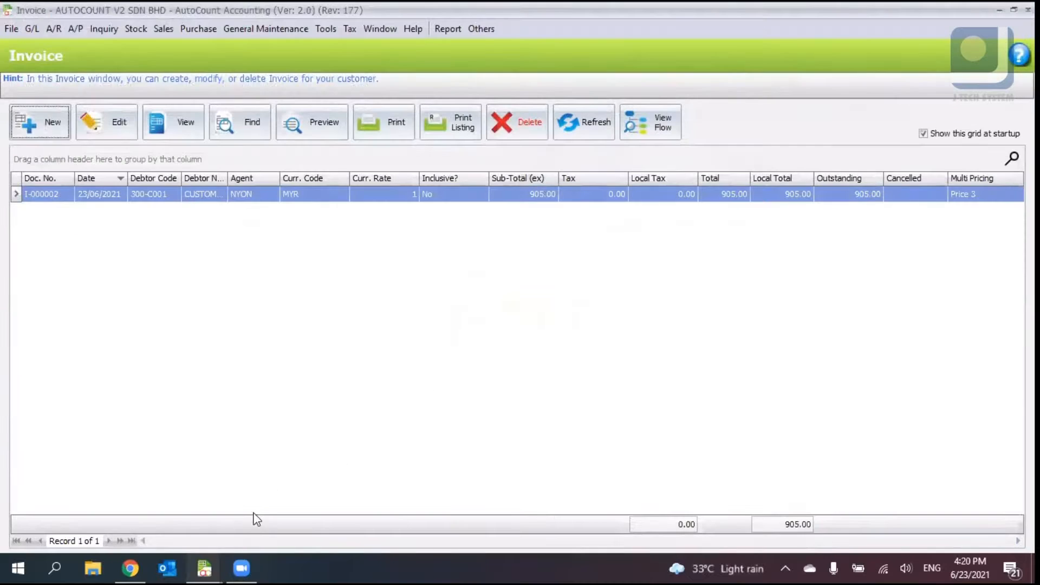
- Close the Document Numbering Format Maintenance window and switch back to the main AutoCount screen
mouse_move(214, 556)
middle_click(732, 466)
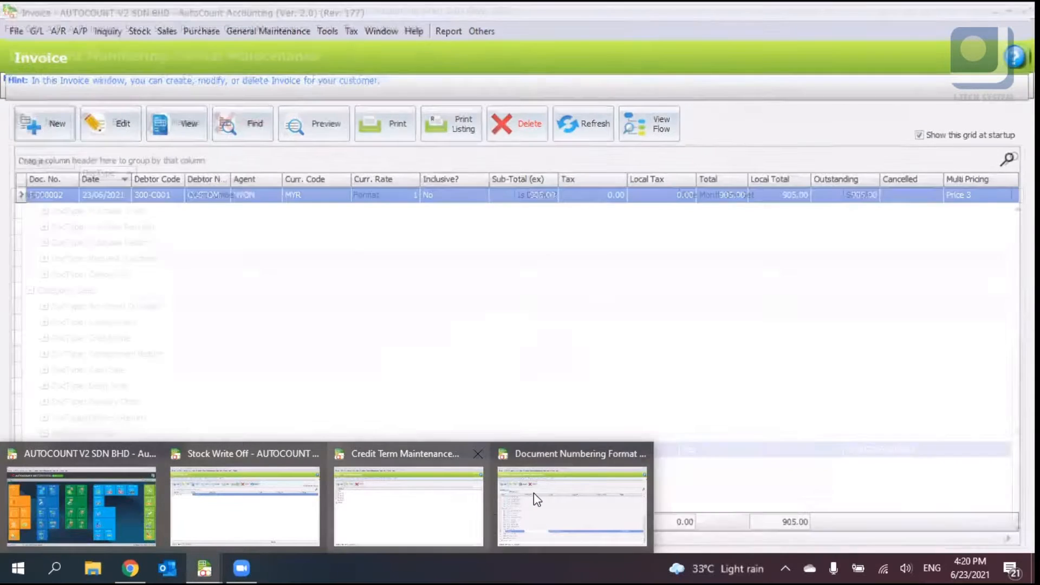
middle_click(532, 490)
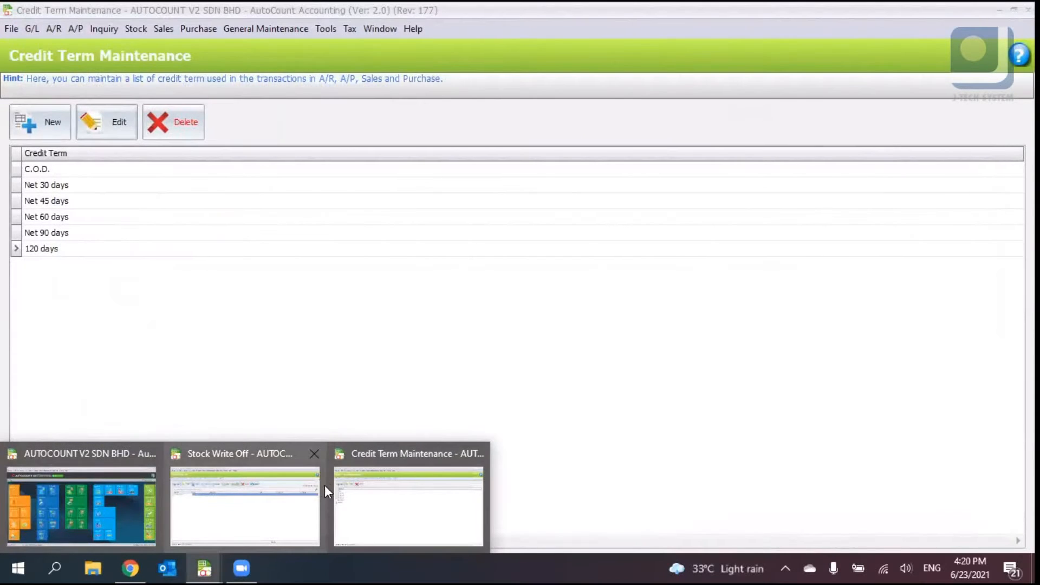
left_click(60, 512)
- Open Journal Type Maintenance to review the journal types, then close it
left_click(238, 34)
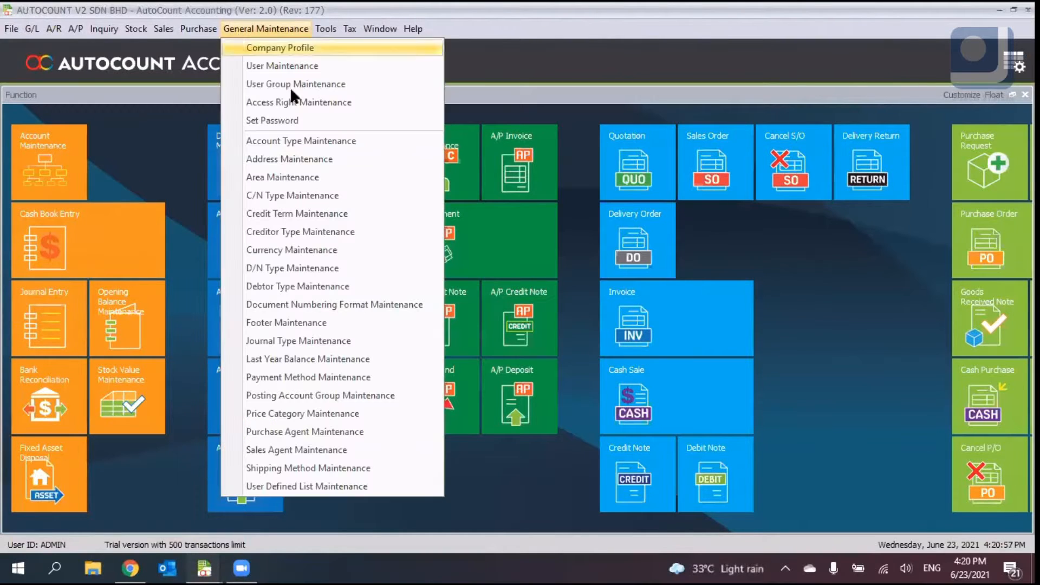
left_click(333, 341)
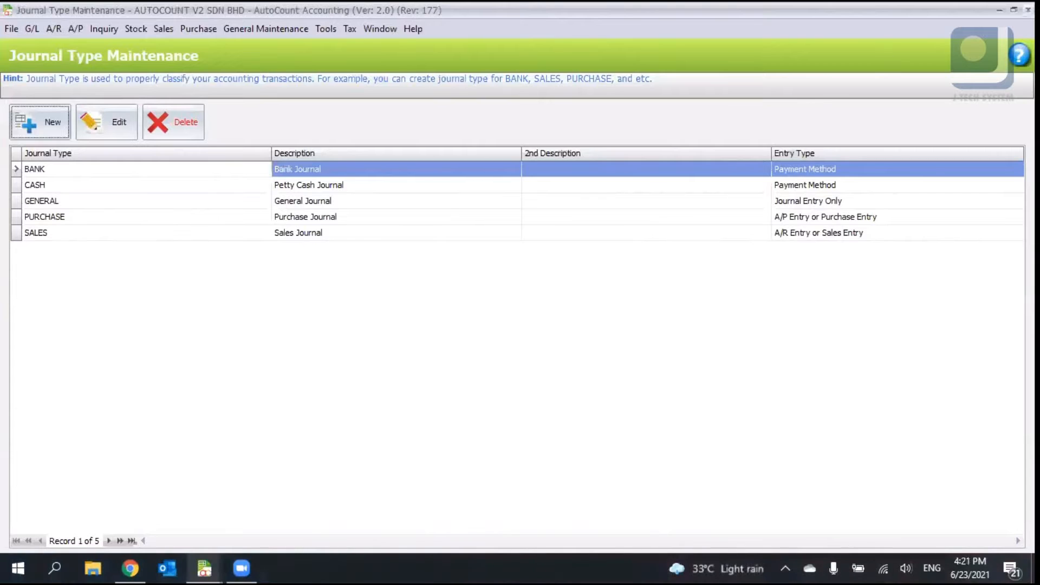
left_click(1028, 10)
- Open Sales Agent Maintenance and view the NYON agent's signature and Others tabs, then cancel
left_click(266, 29)
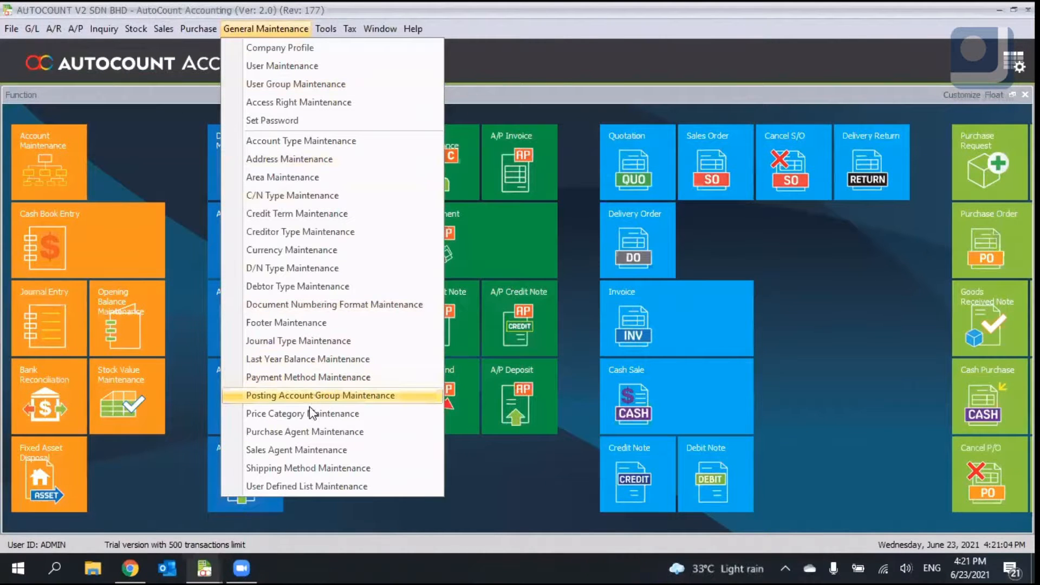
left_click(282, 456)
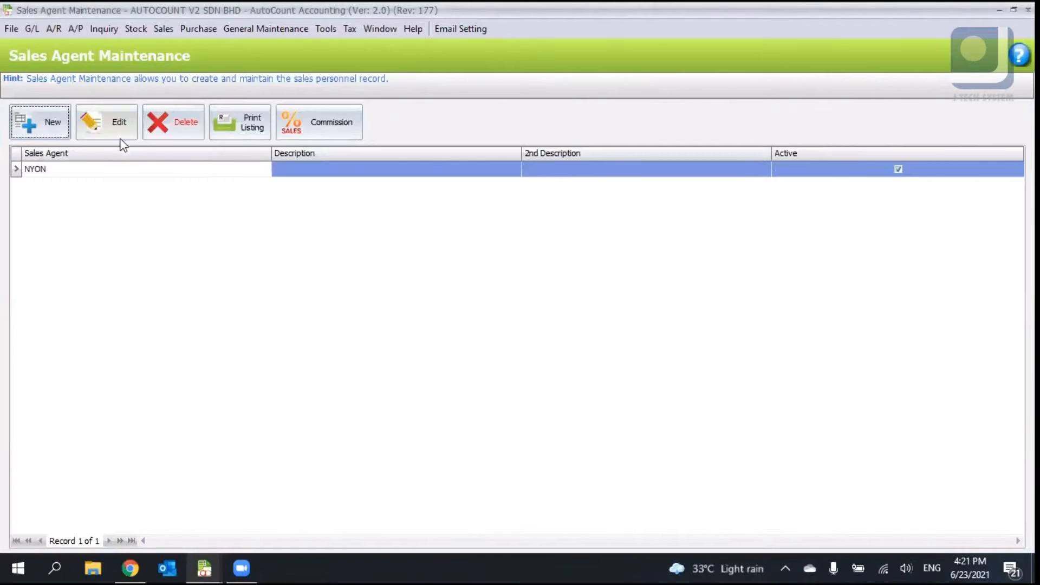
left_click(115, 127)
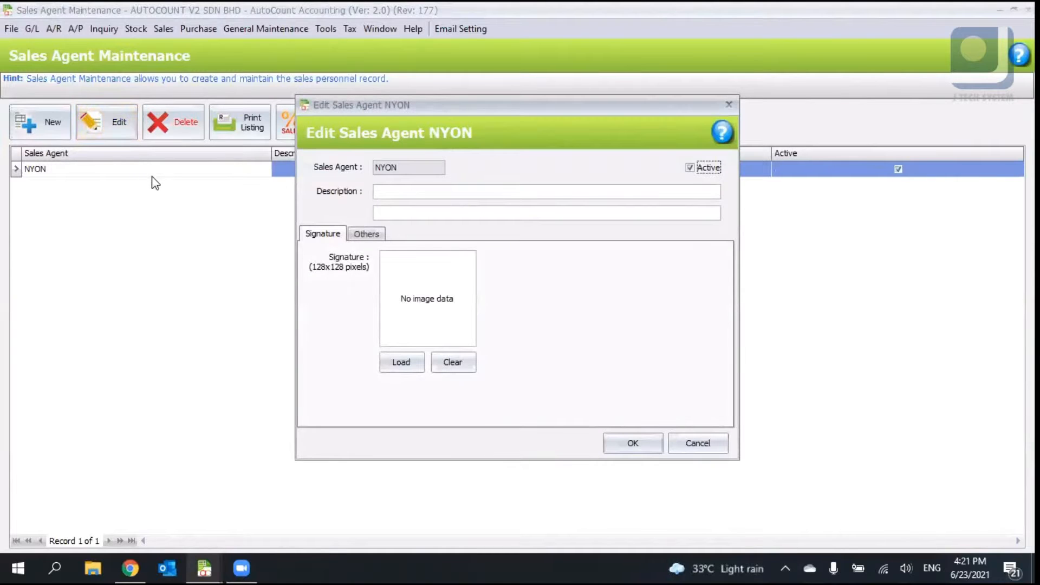
left_click(726, 106)
left_click(131, 115)
left_click(363, 234)
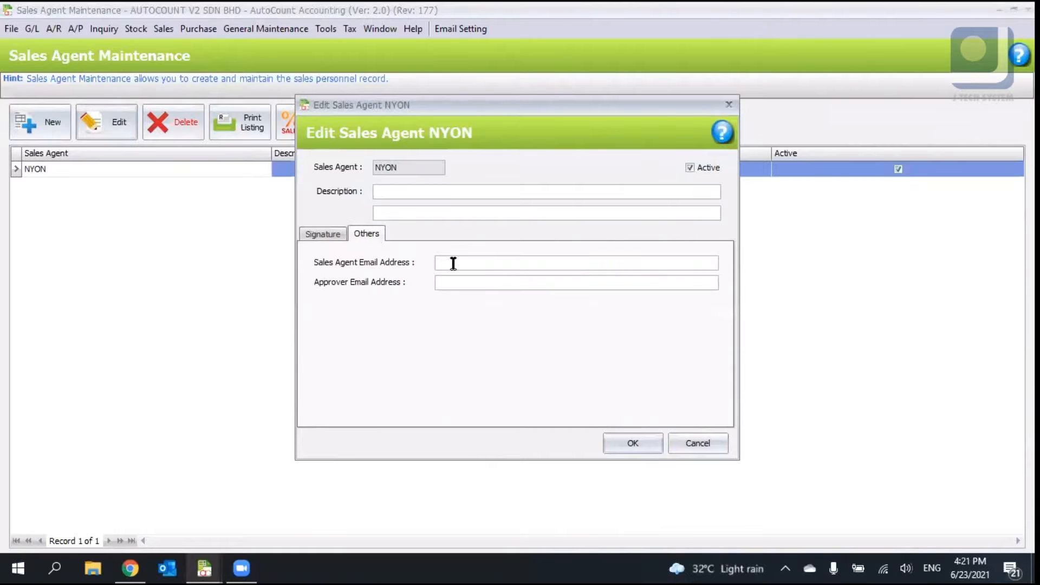
left_click(330, 234)
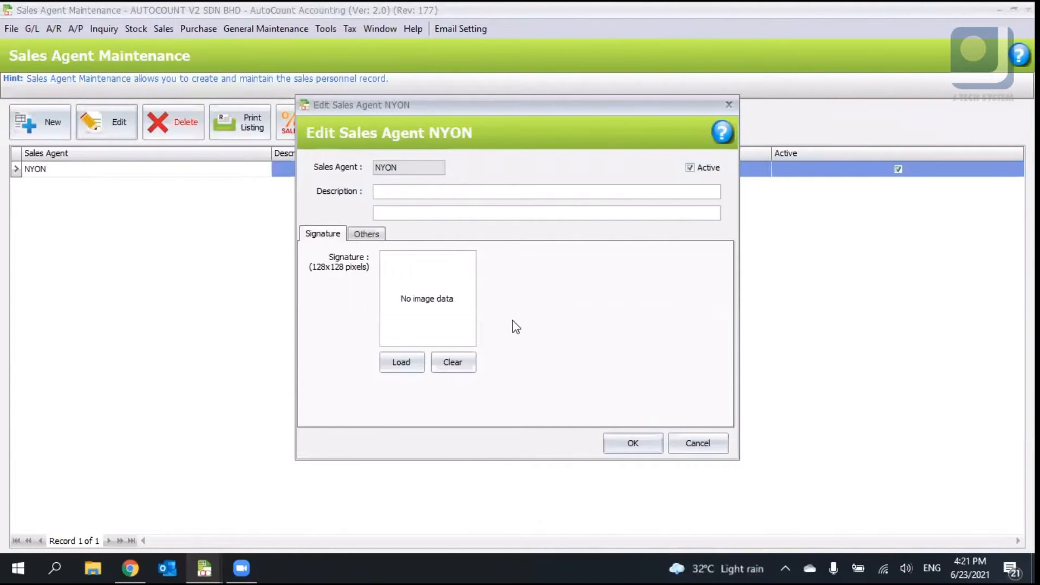
left_click(697, 444)
- Open Purchase Agent Maintenance, start a new purchase agent, then cancel and close the window
left_click(264, 28)
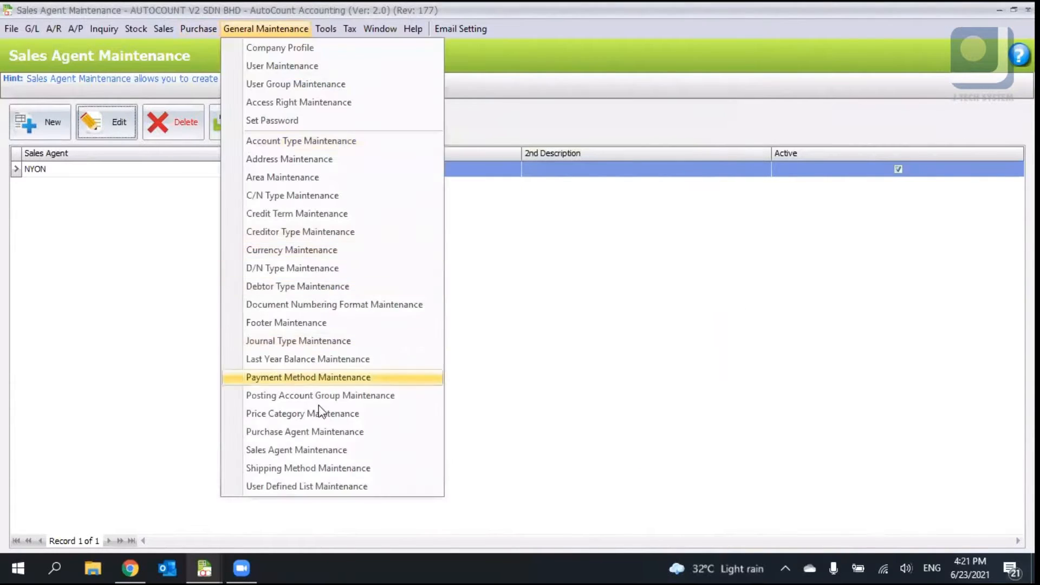
left_click(321, 432)
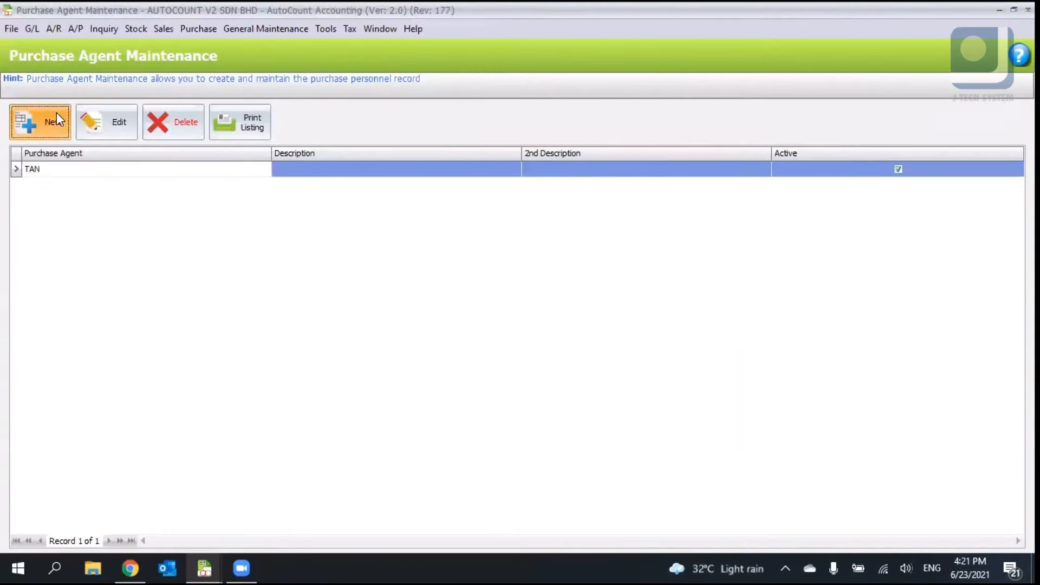
left_click(56, 114)
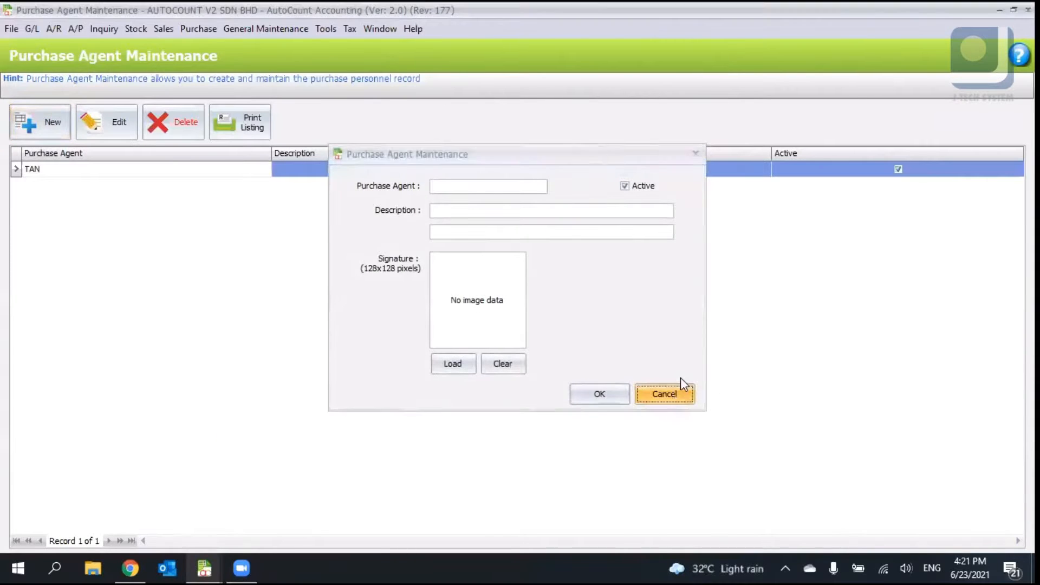
left_click(679, 391)
left_click(1028, 10)
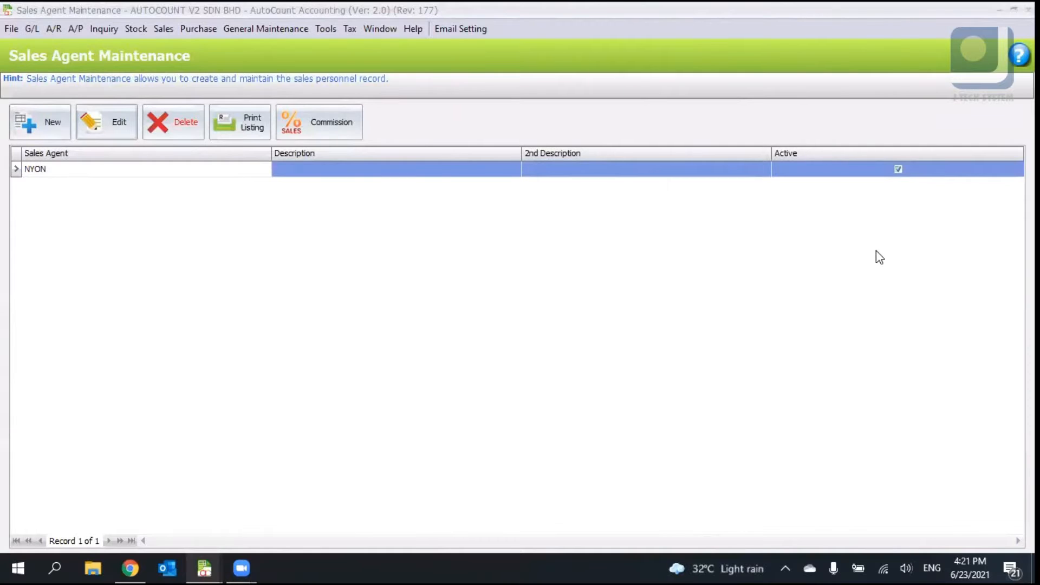
- Switch back to the main AutoCount window with the function tiles
left_click(258, 28)
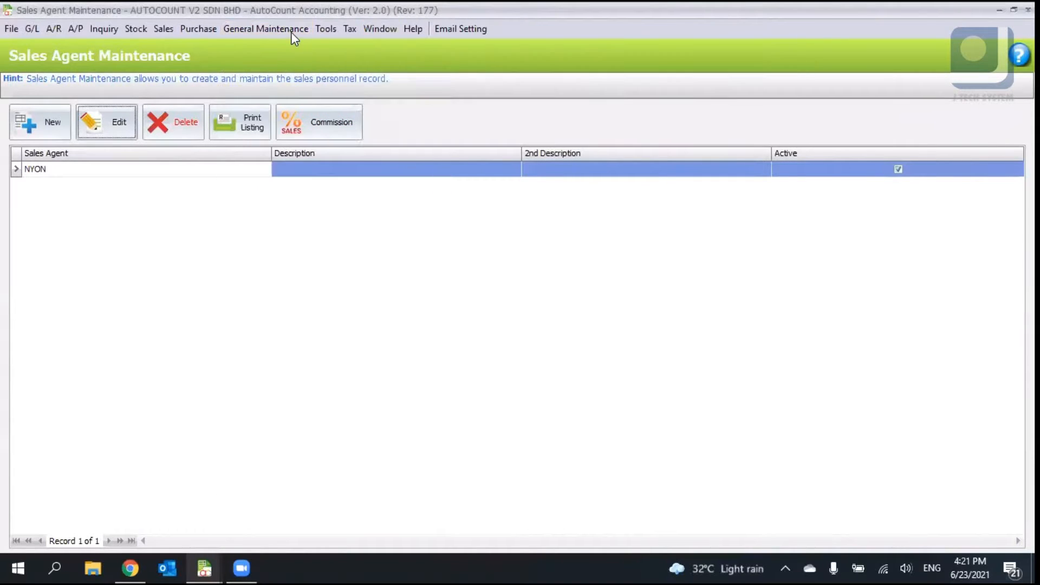
mouse_move(291, 31)
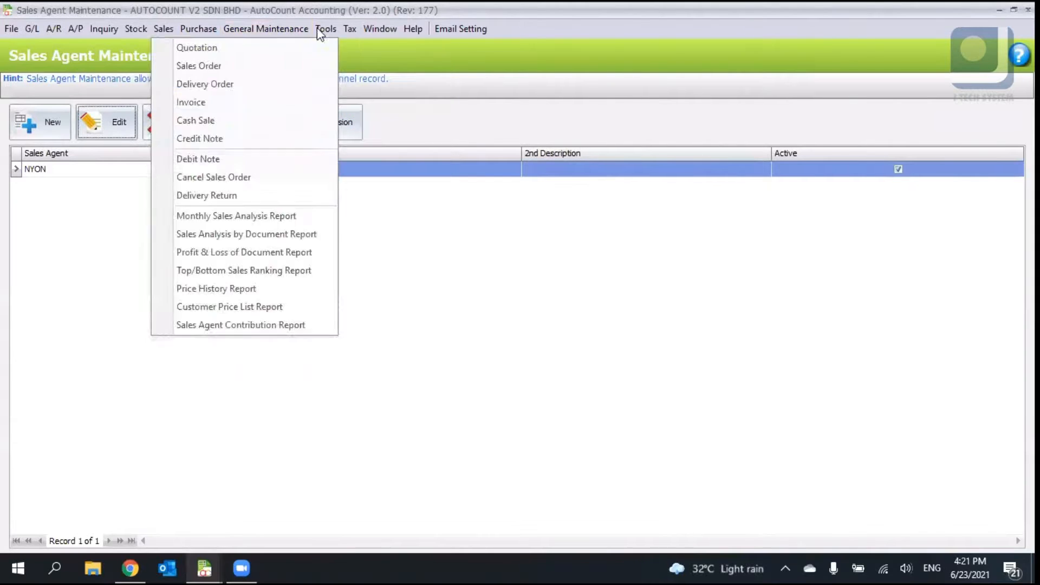
left_click(496, 11)
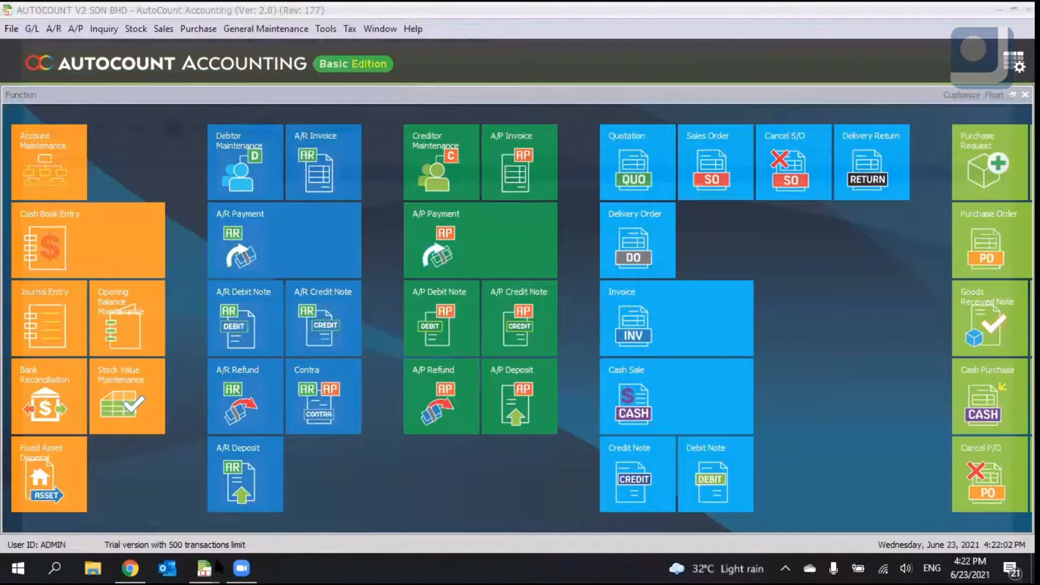
mouse_move(213, 565)
middle_click(362, 491)
middle_click(322, 511)
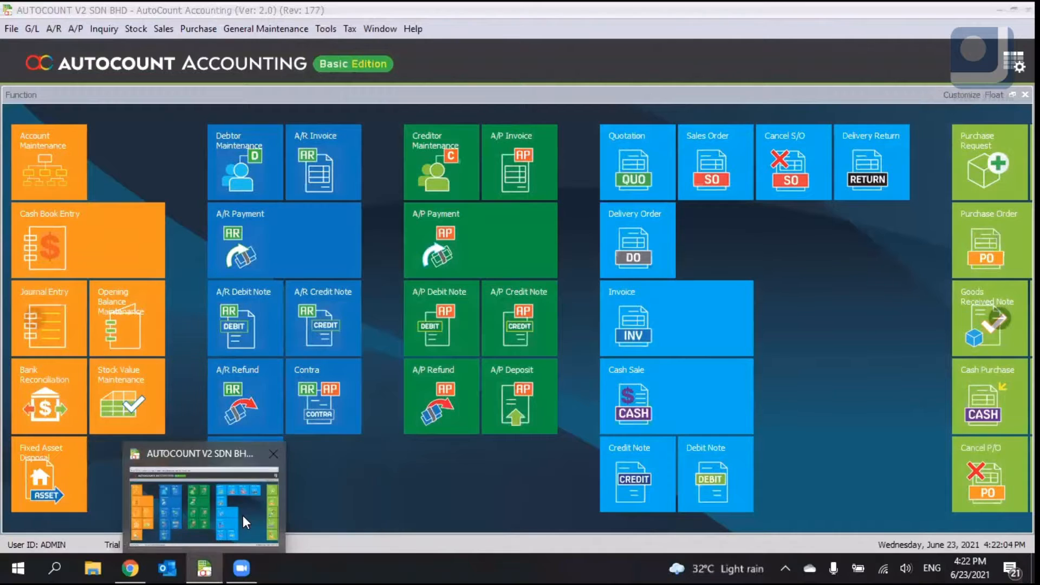
left_click(242, 511)
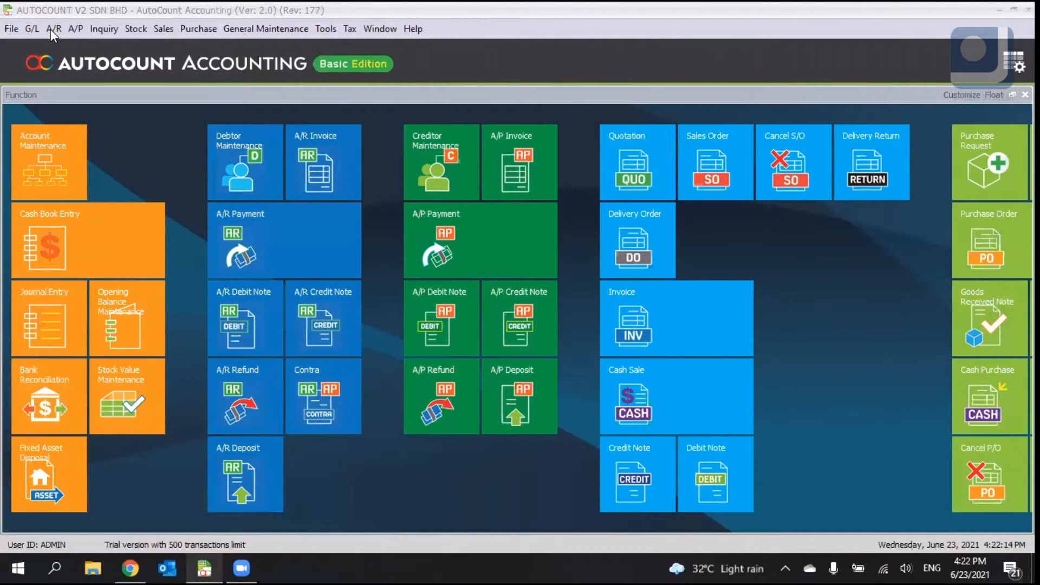
- Open the A/R Receive Payment window from the A/R menu
left_click(164, 28)
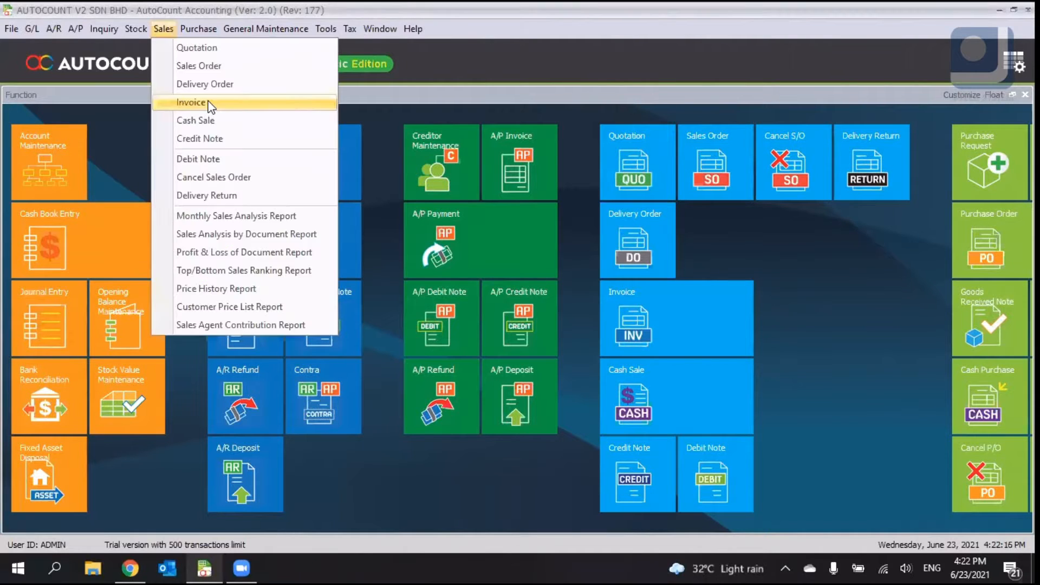
left_click(208, 102)
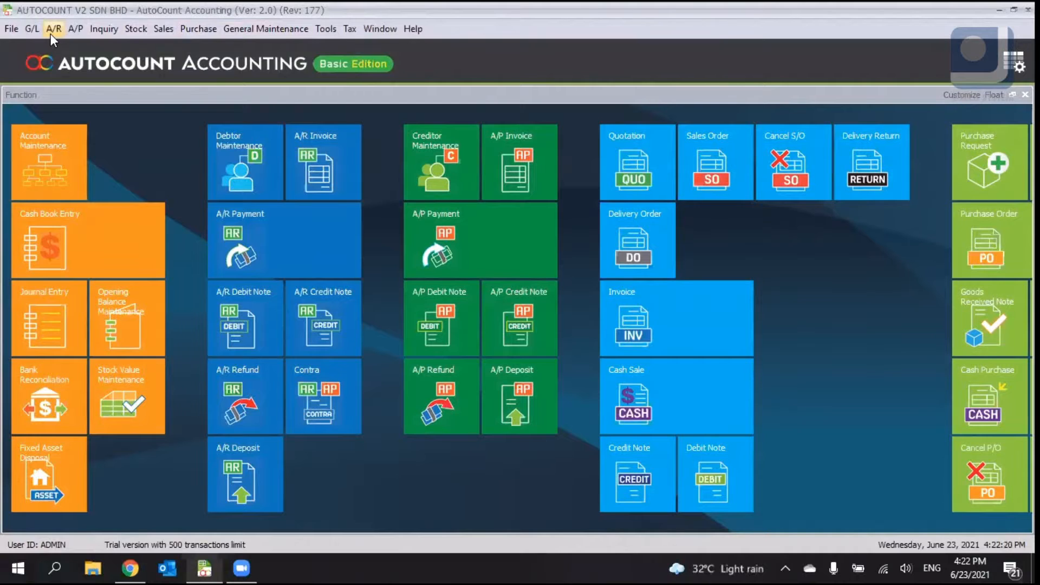
left_click(50, 34)
mouse_move(72, 24)
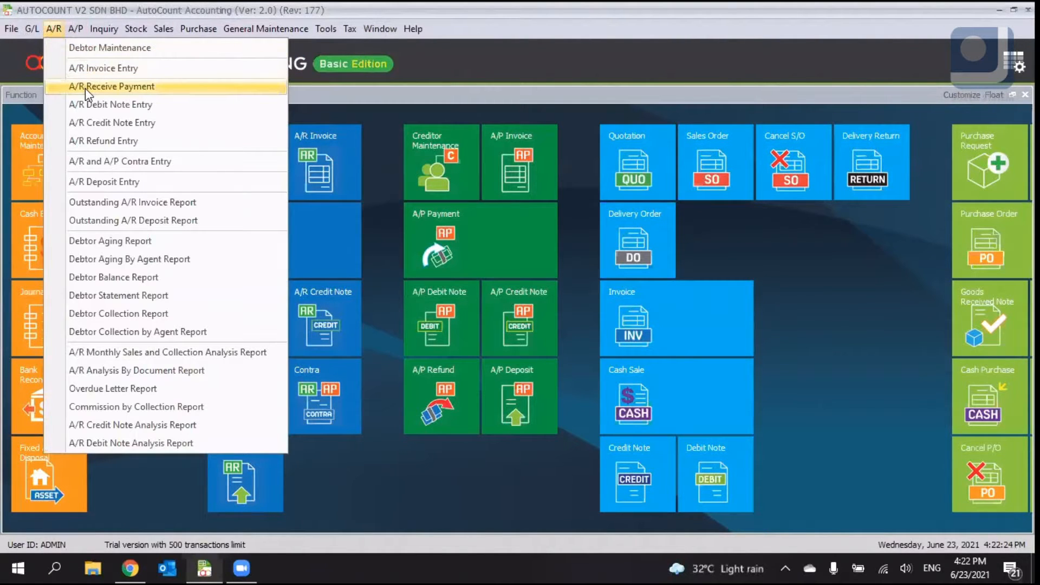
left_click(85, 88)
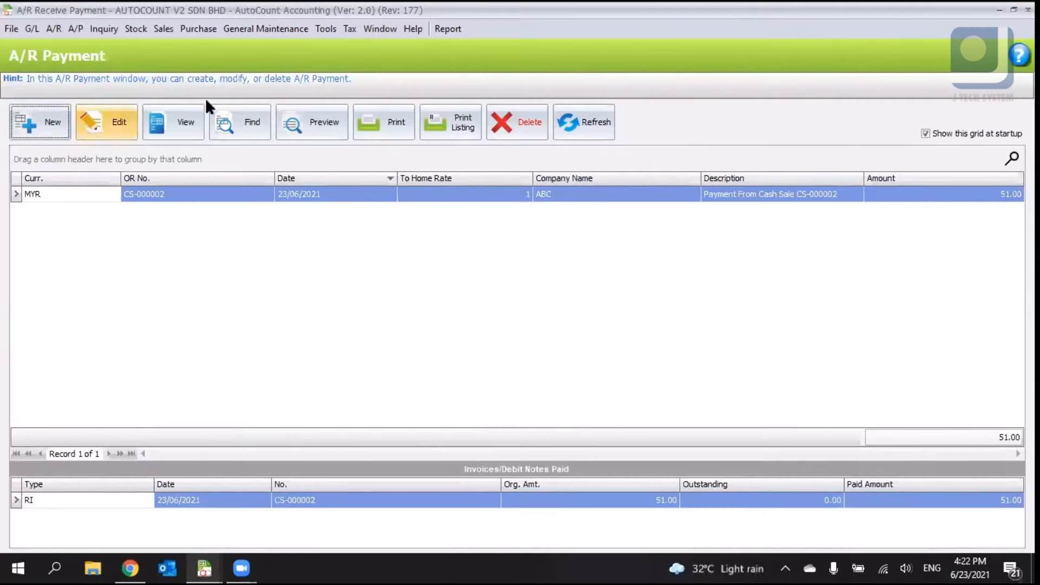
key("Escape")
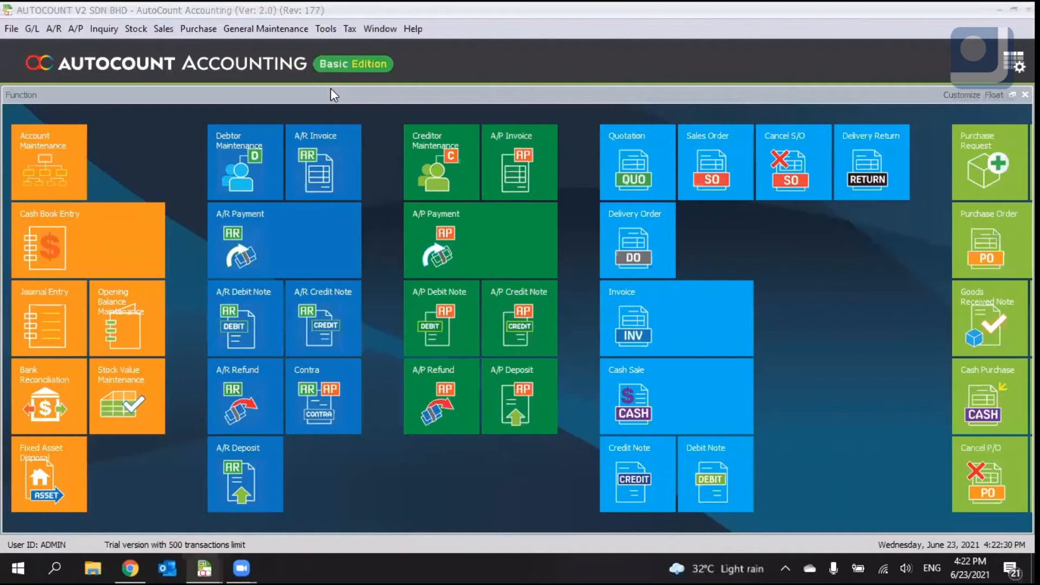
mouse_move(204, 568)
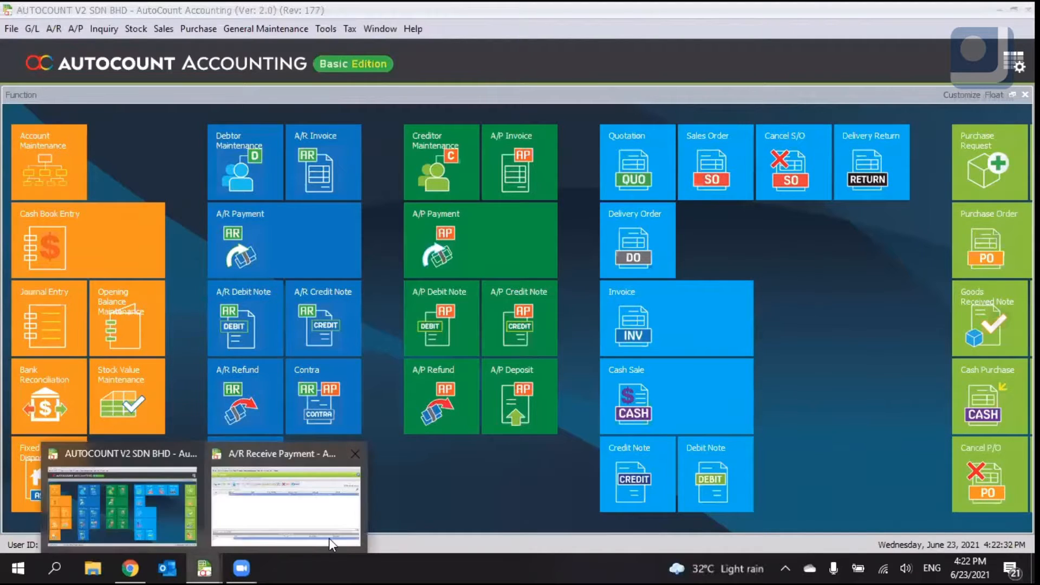
left_click(330, 538)
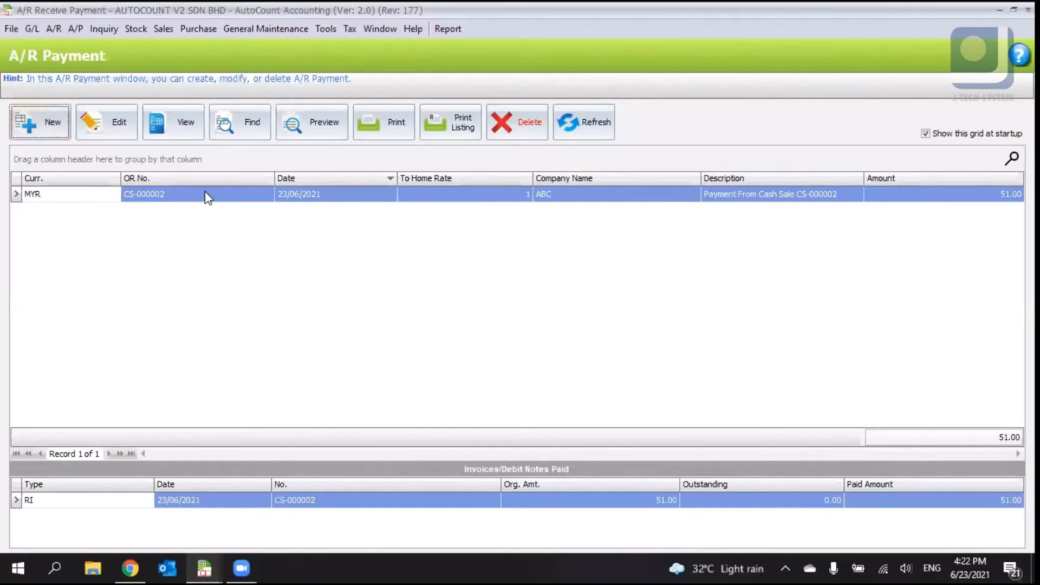
- Start a new A/R receive payment and select debtor 300-A002 (ABC)
left_click(130, 194)
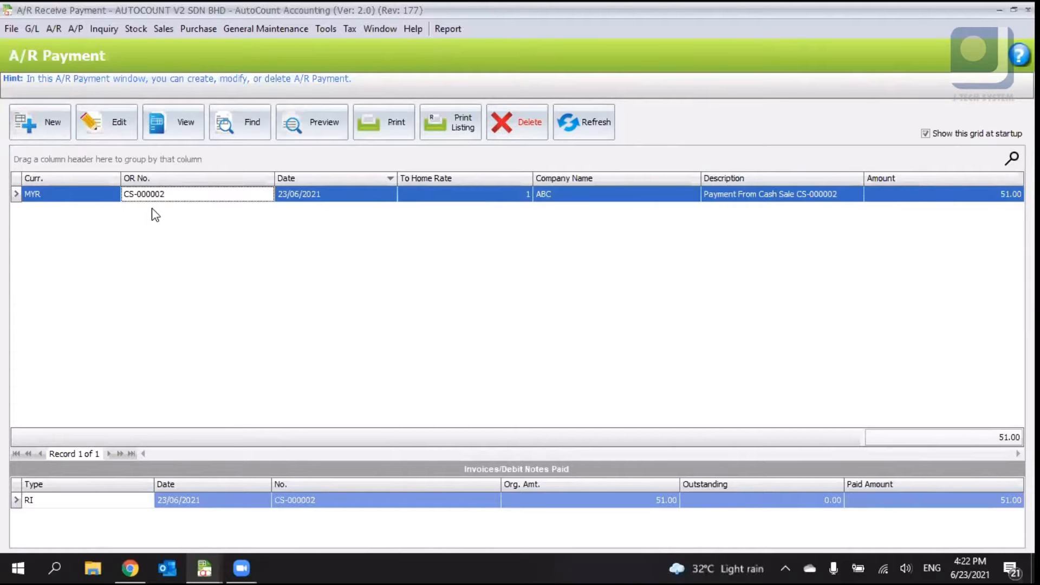
left_click(645, 502)
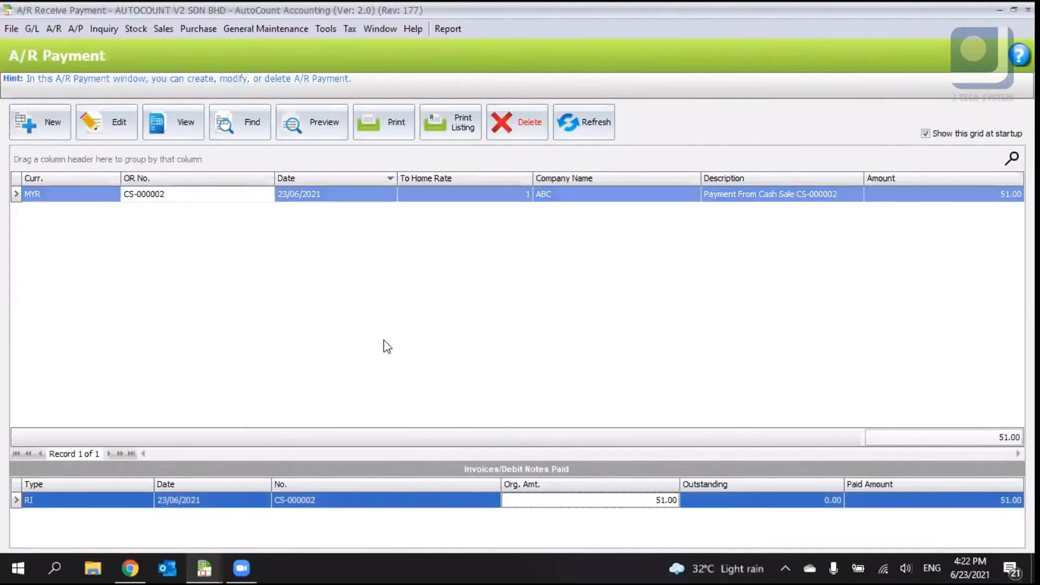
left_click(20, 135)
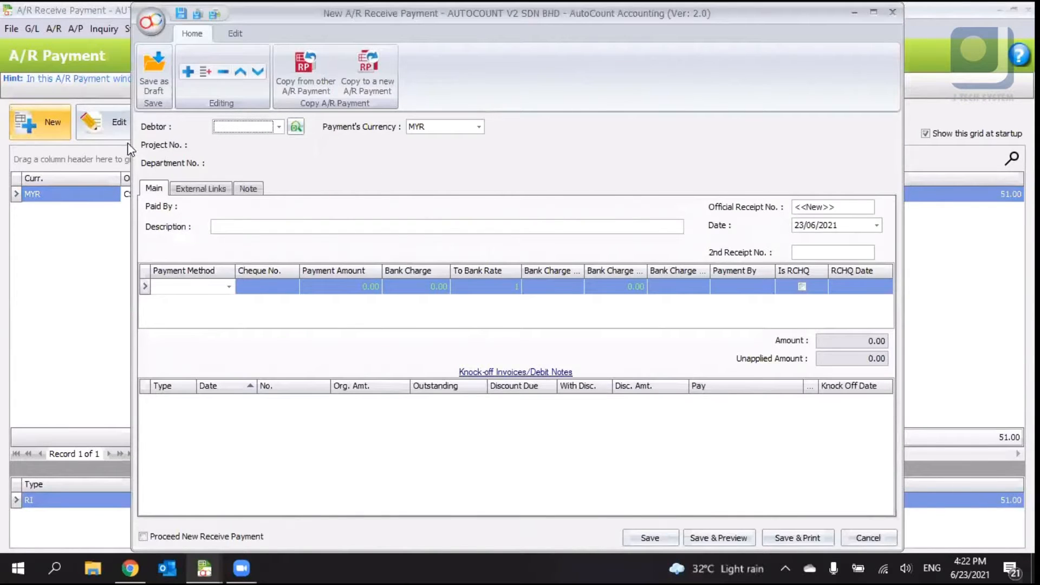
left_click(279, 127)
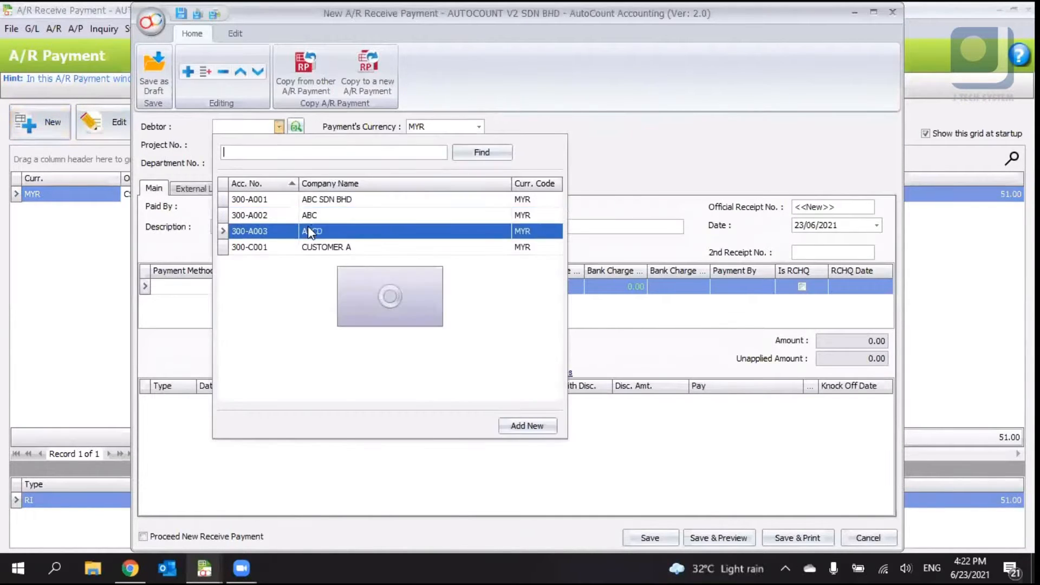
left_click(331, 248)
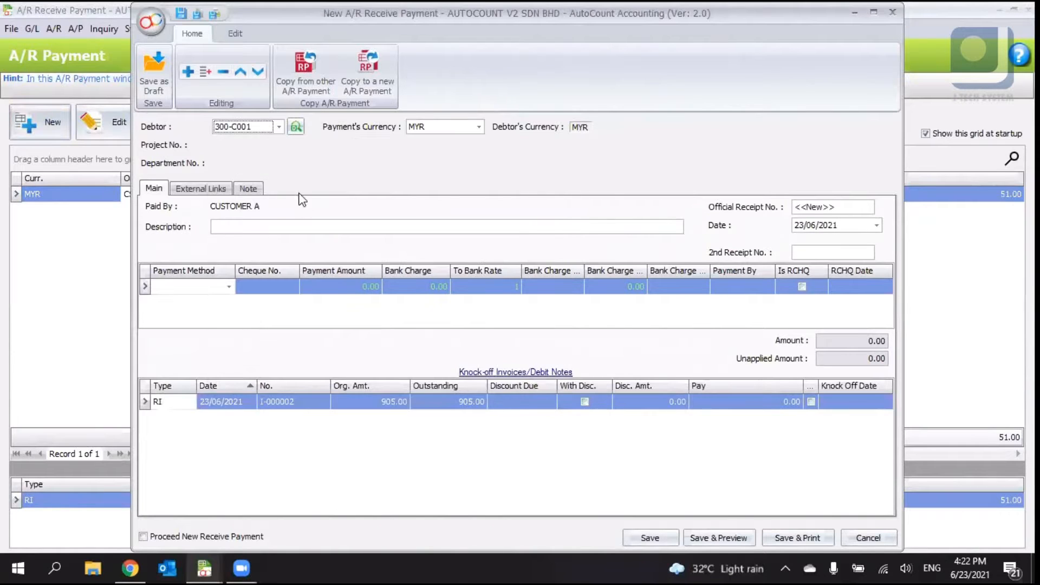
left_click(278, 128)
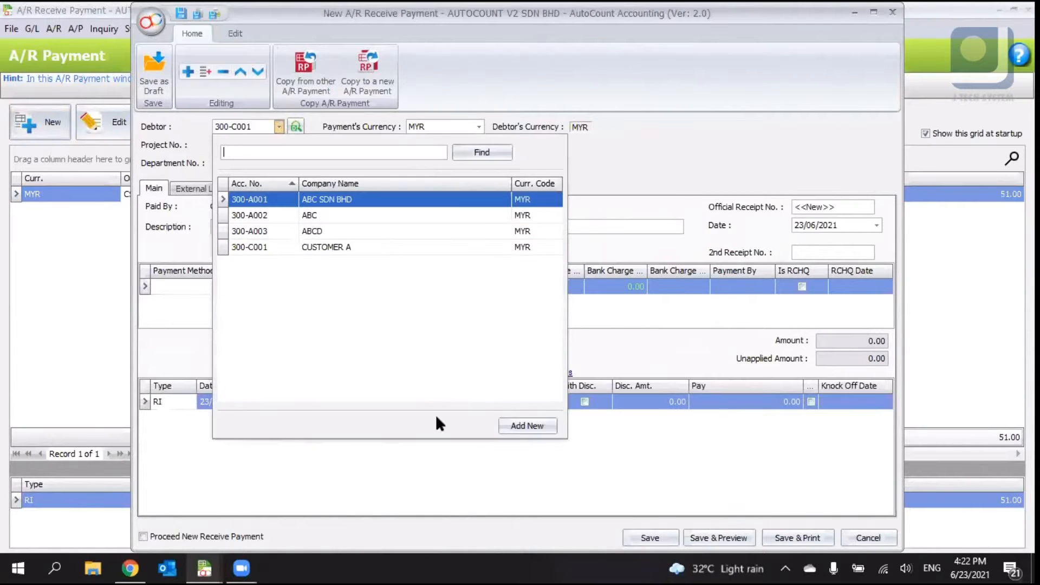
left_click(573, 351)
left_click(280, 127)
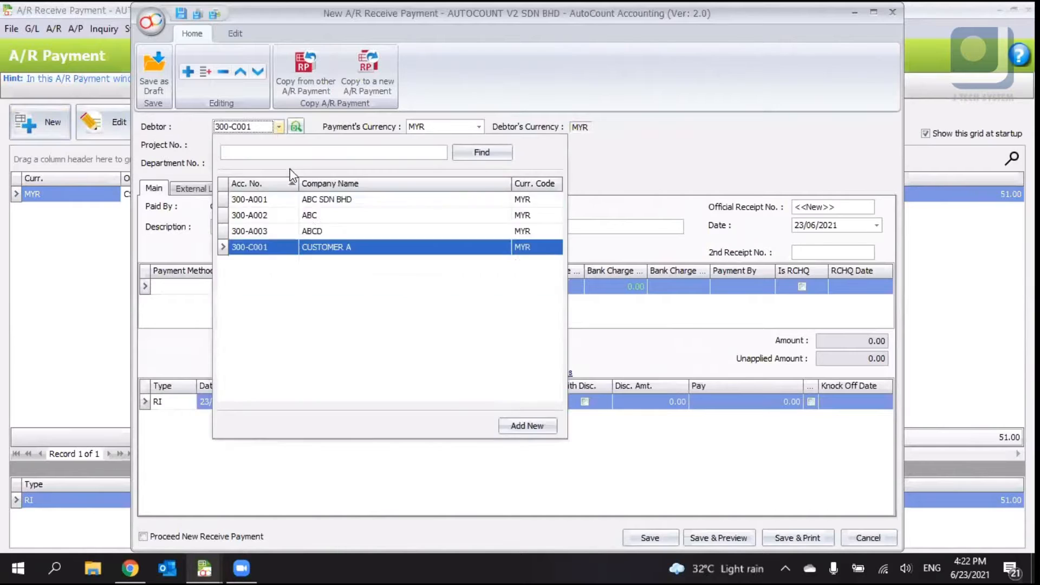
left_click(304, 206)
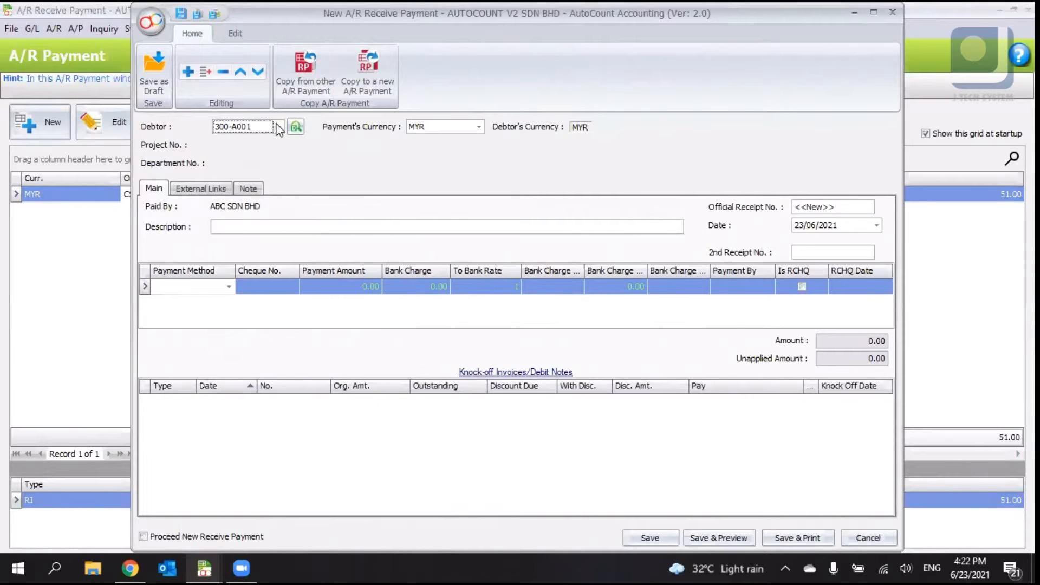
left_click(278, 127)
left_click(299, 222)
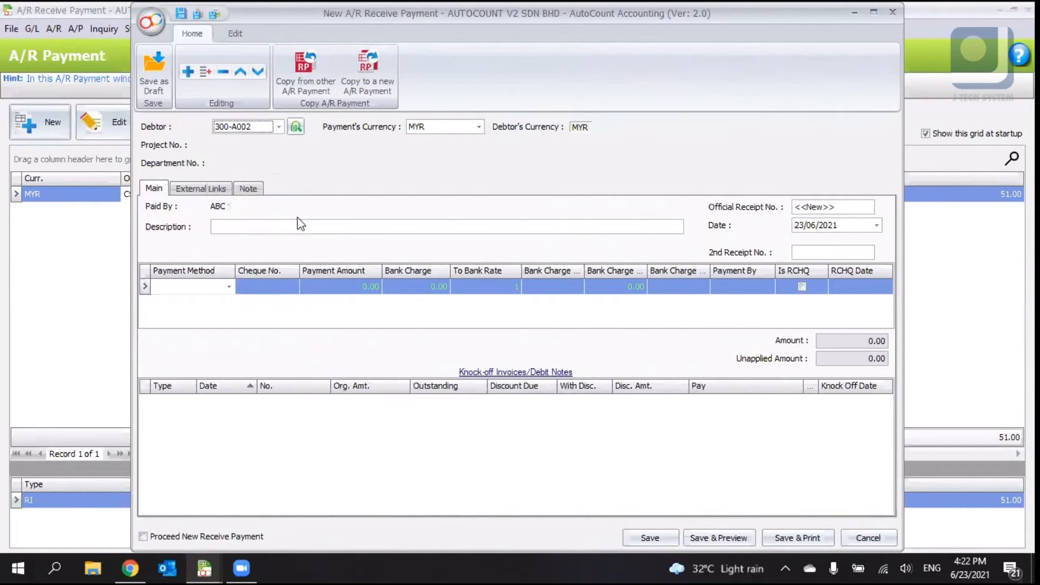
left_click(278, 126)
left_click(352, 194)
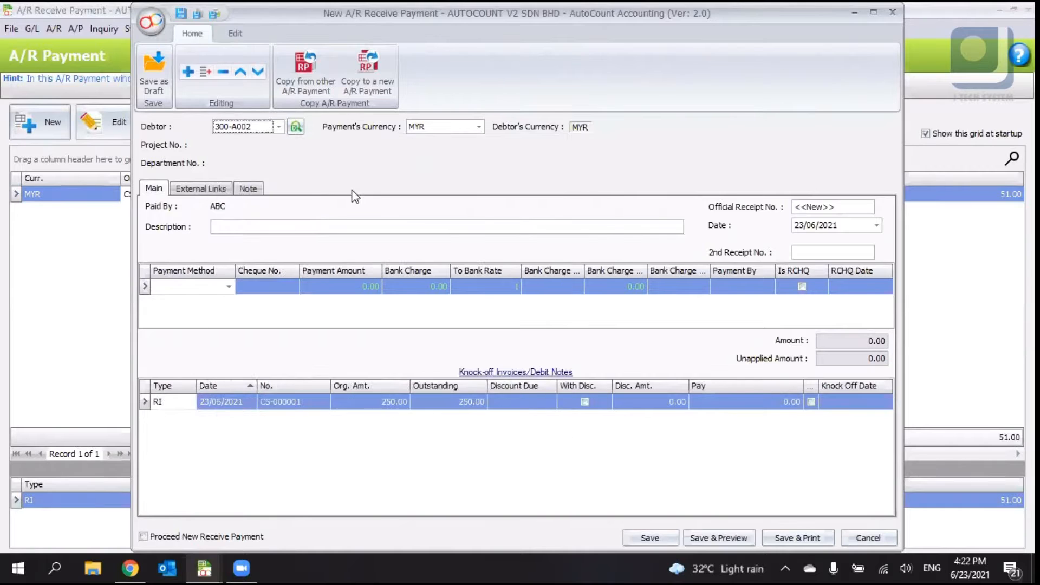
- Check the payment's currency and the official receipt number field
left_click(479, 126)
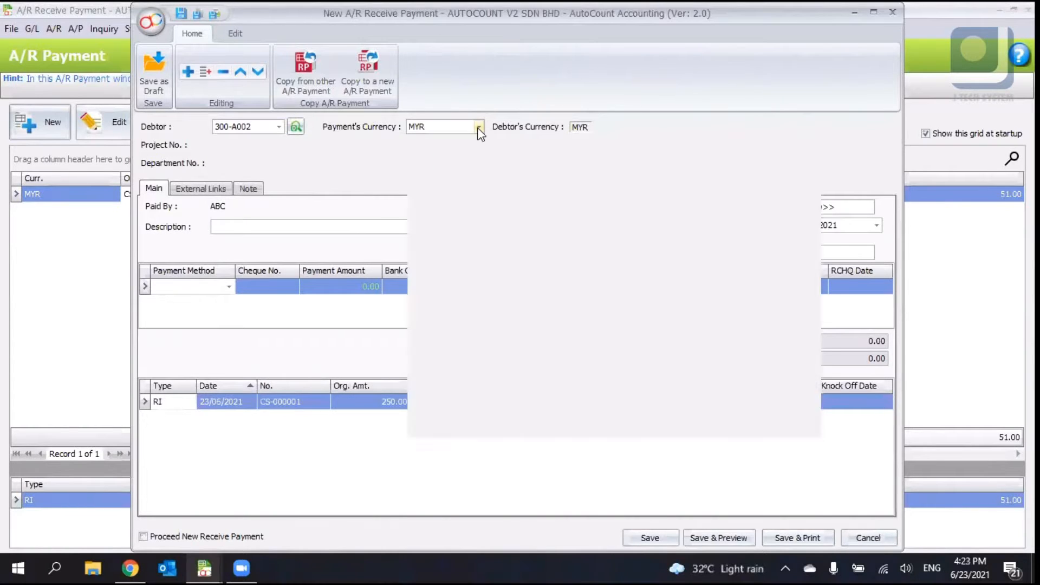
left_click(387, 131)
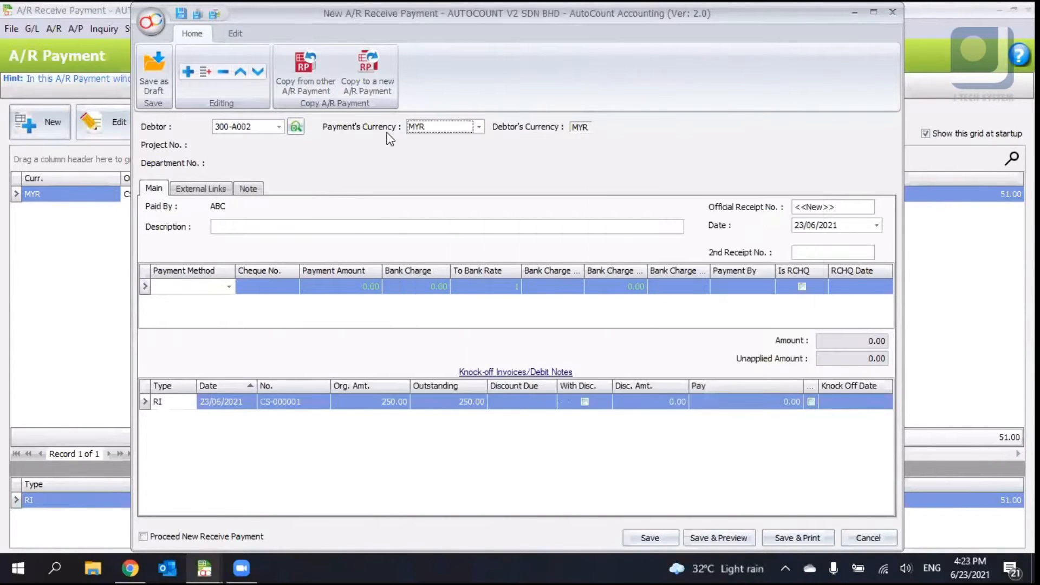
left_click(446, 130)
left_click(369, 152)
left_click_drag(840, 206, 780, 209)
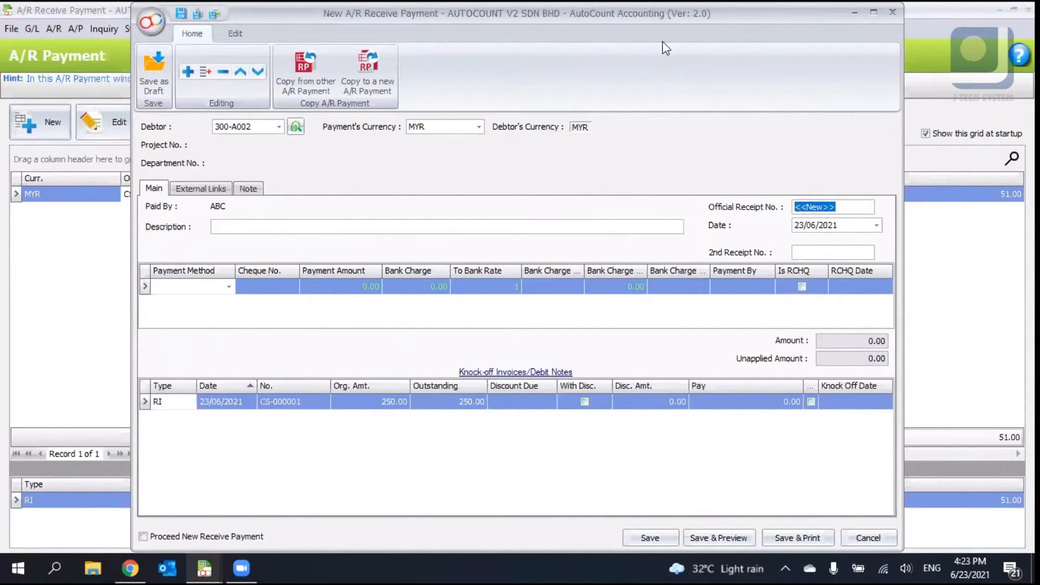
- Add a CASH payment line with a payment amount of 500
left_click(227, 290)
left_click(228, 288)
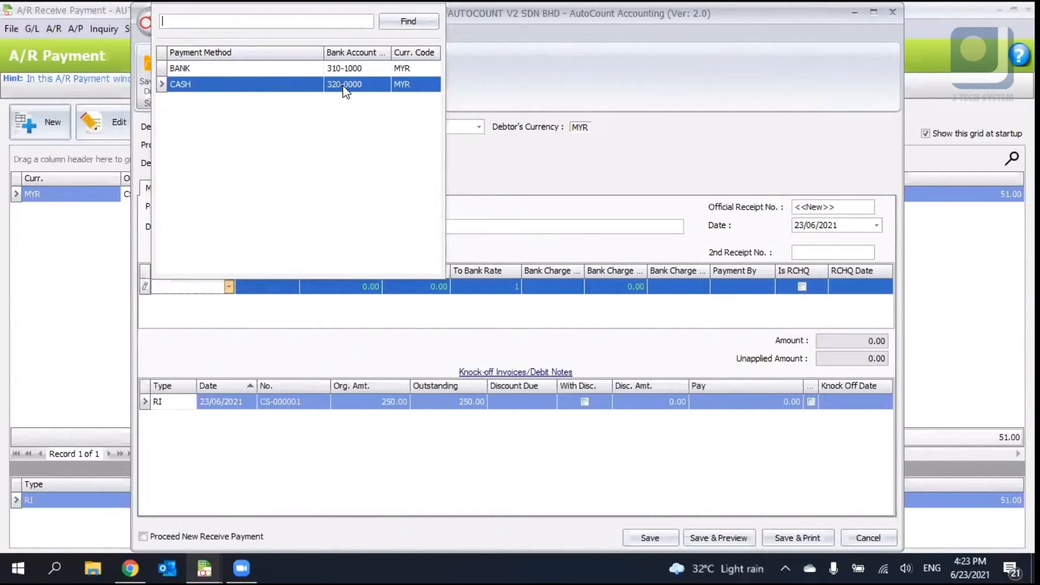
left_click(263, 85)
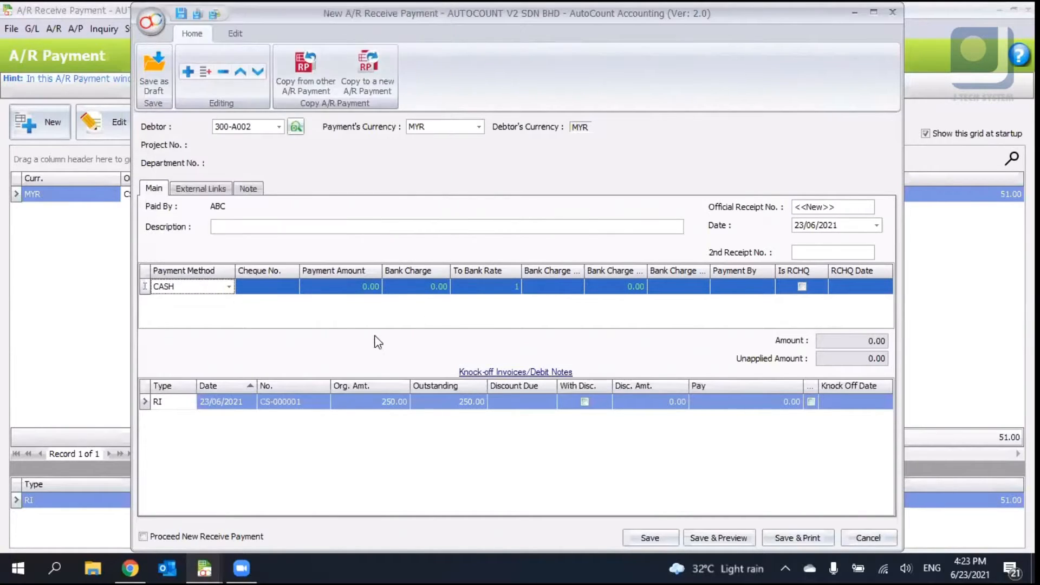
left_click(344, 285)
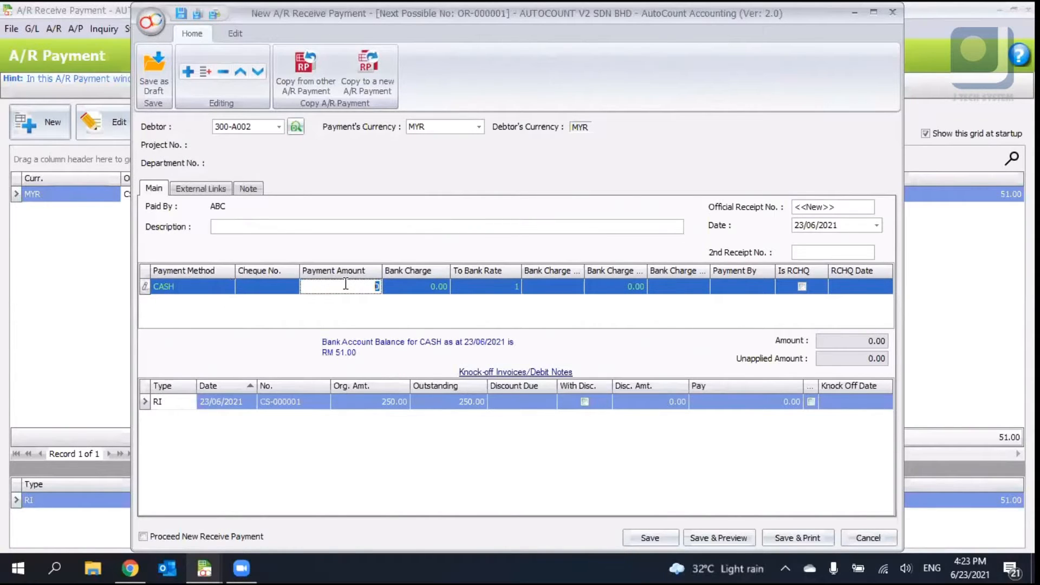
type("500")
key("Tab")
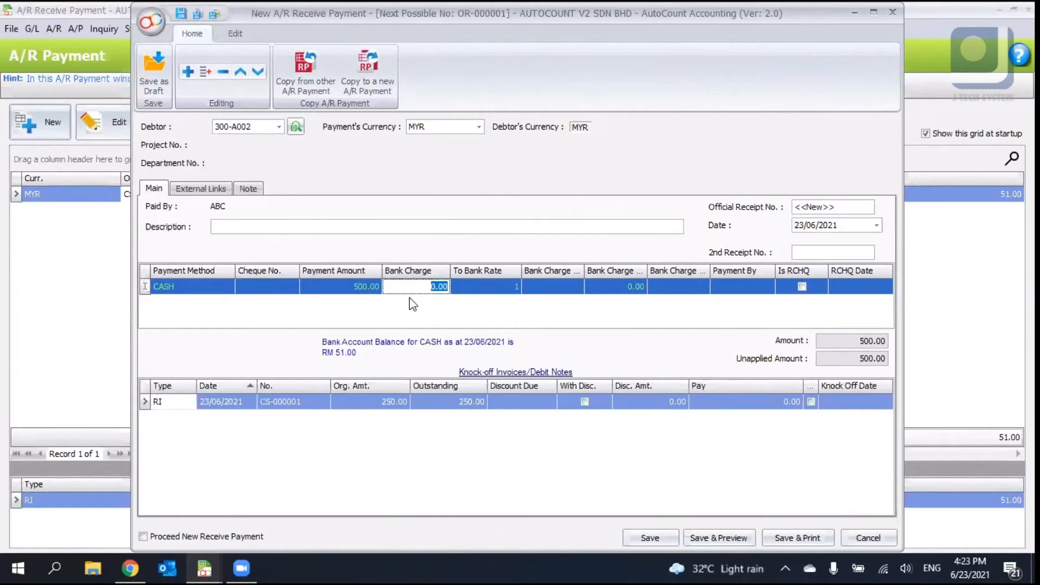
- Mark the payment line as RCHQ with an RCHQ date of 30/06/2021, then clear the RCHQ mark
left_click(515, 314)
left_click(801, 283)
left_click(805, 288)
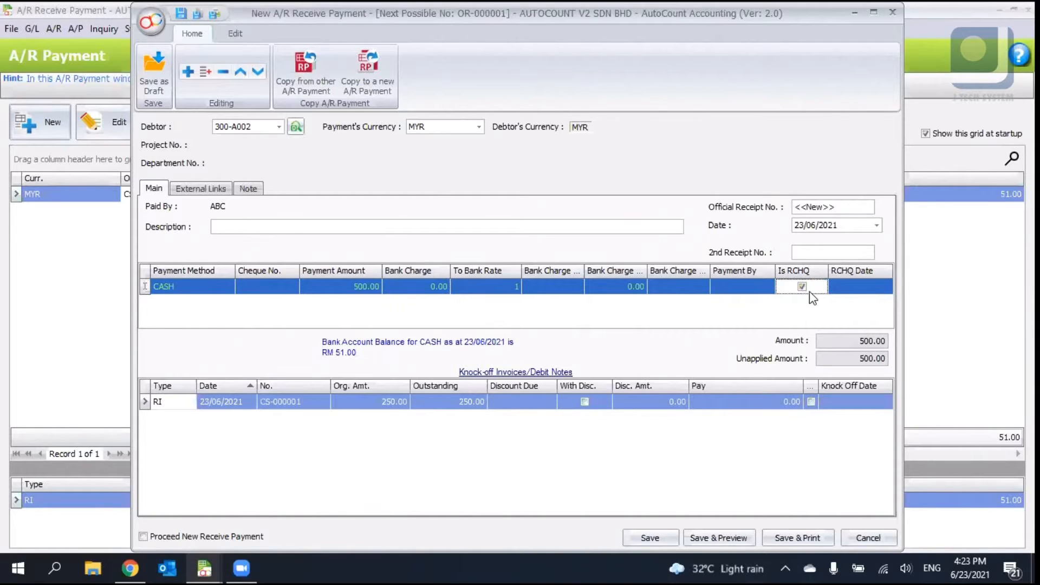
left_click(839, 291)
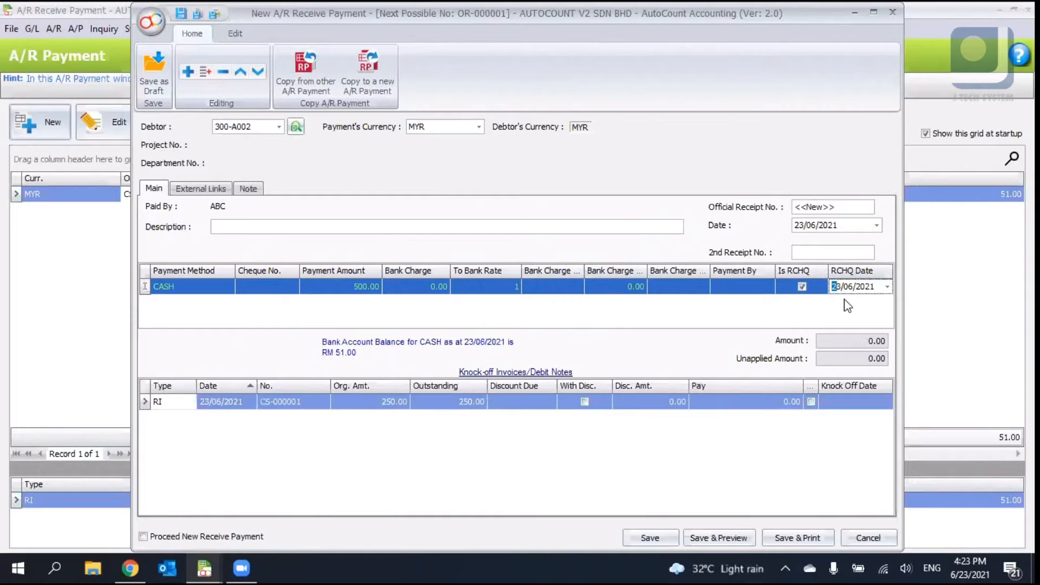
type("311")
type("6")
key("Return")
left_click_drag(840, 224, 768, 238)
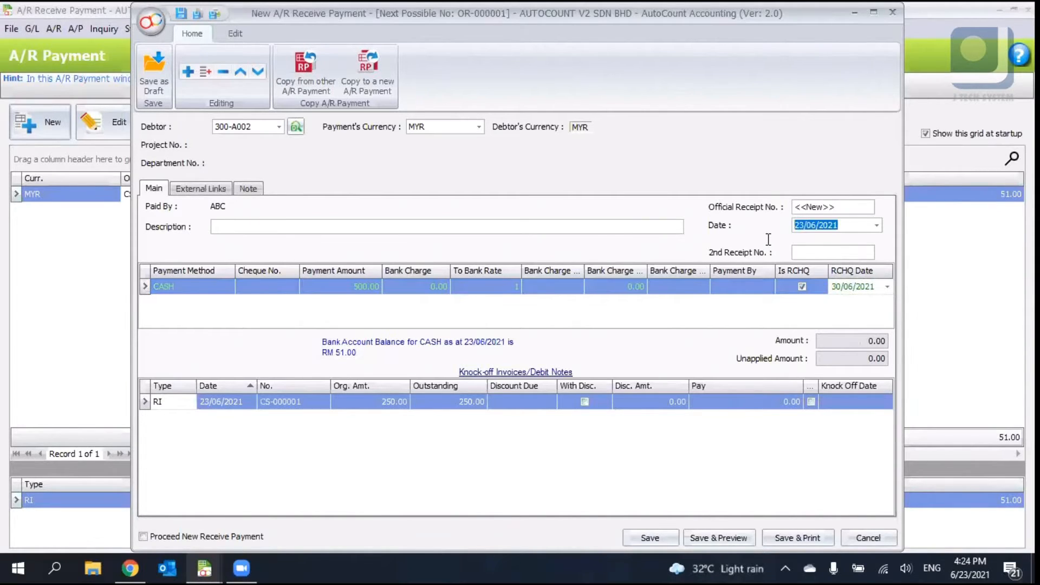
left_click(859, 288)
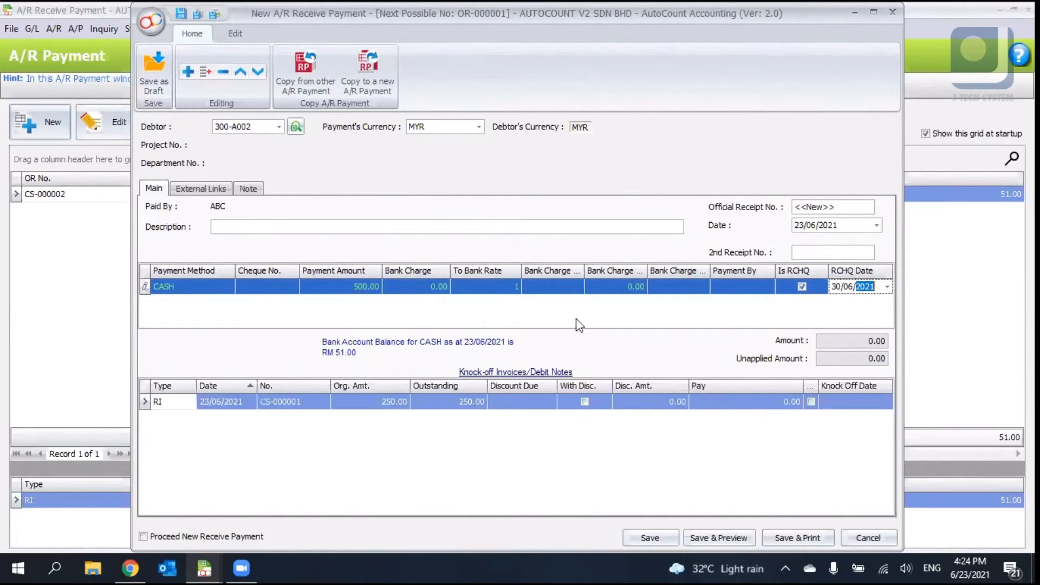
left_click(835, 303)
left_click(801, 287)
left_click(797, 325)
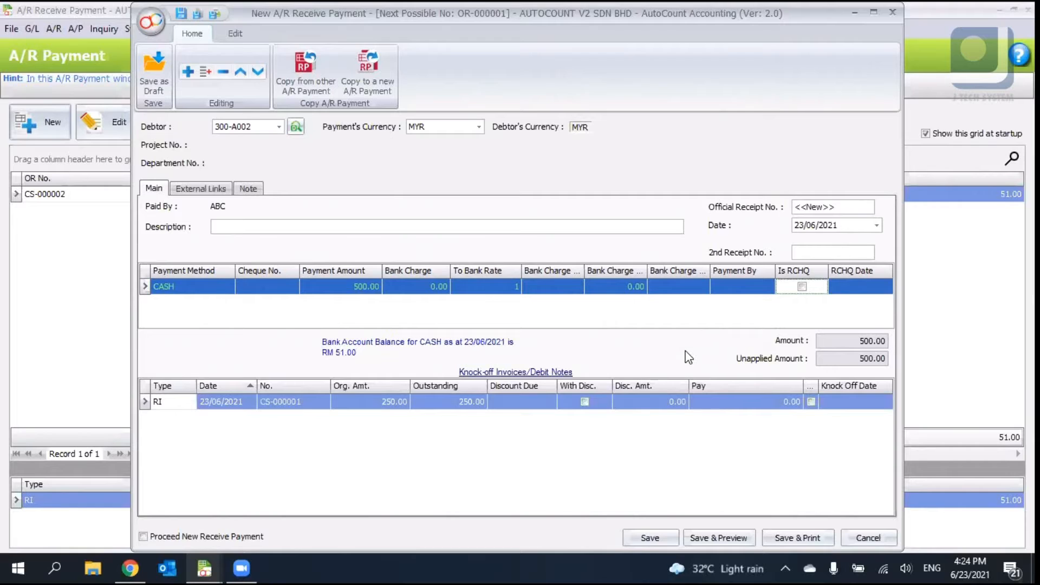
- Knock off invoice CS-000001 against the payment
left_click(811, 402)
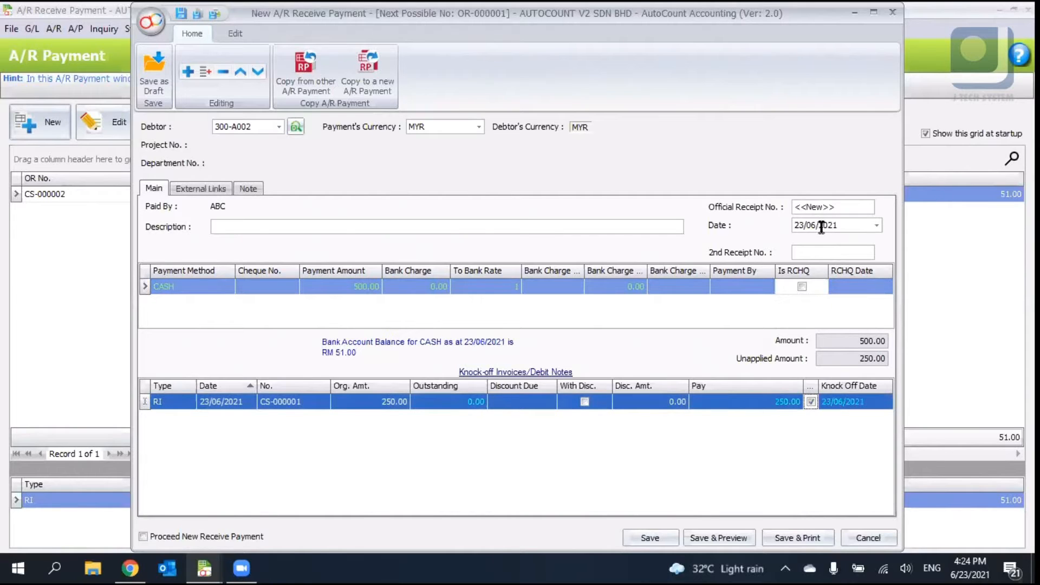
left_click(803, 225)
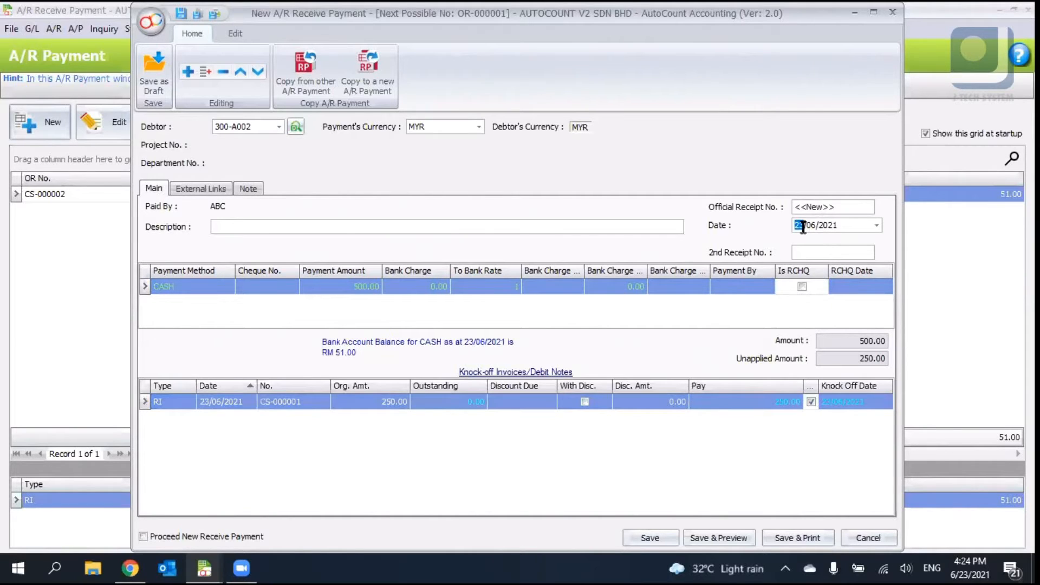
- Set the knock-off date of CS-000001 to 22/06/2021 and try to save the payment
left_click(827, 402)
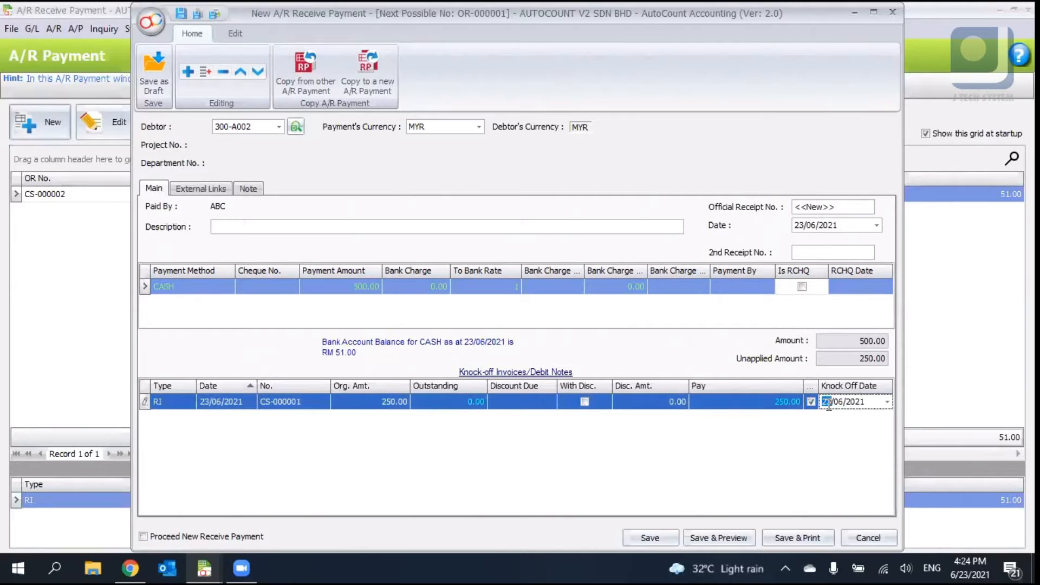
type("22")
left_click(668, 537)
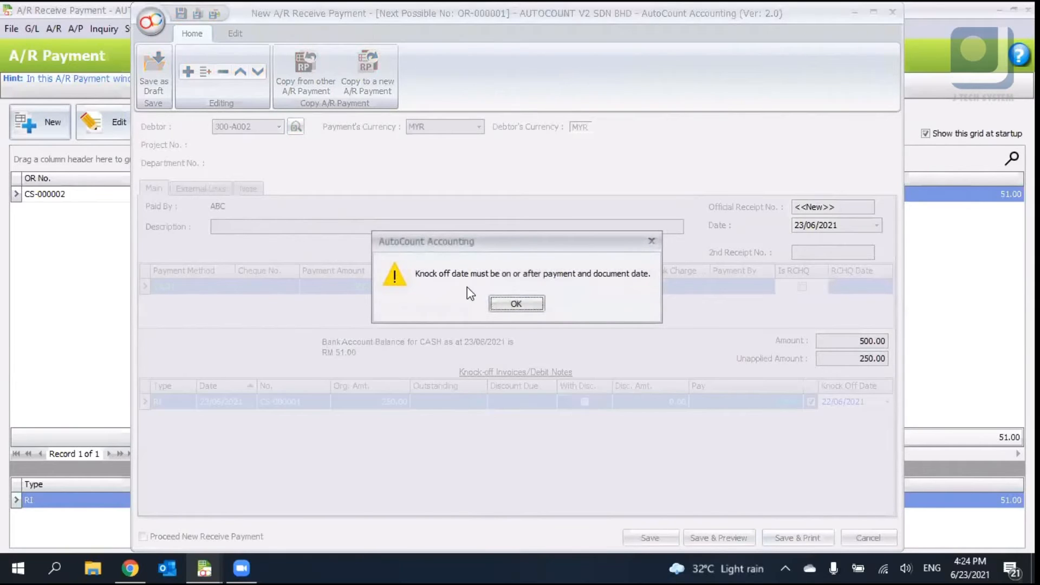
left_click(504, 305)
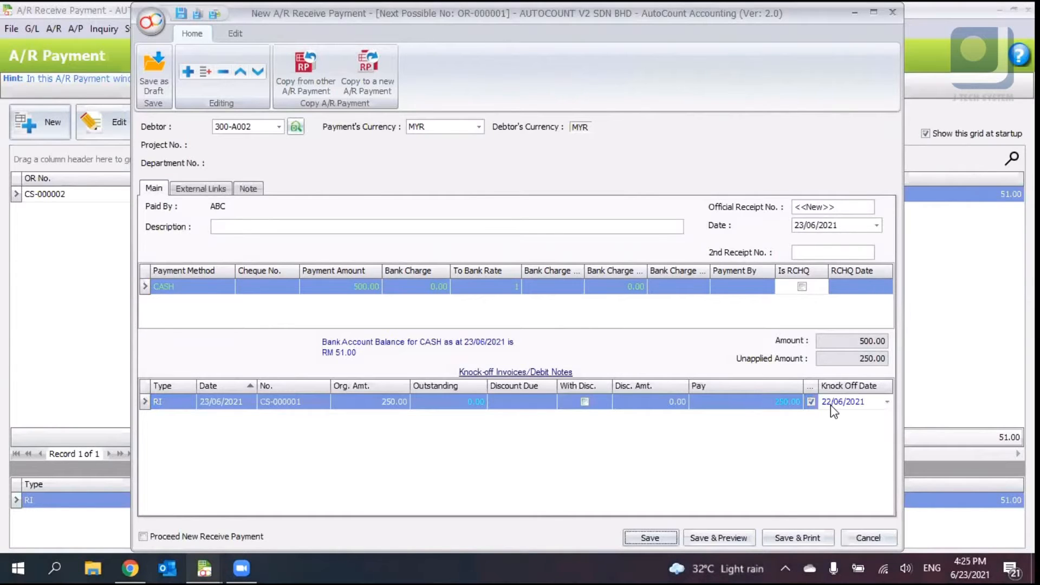
- Change the knock-off date to 23/06/2021 and save the A/R receive payment
left_click(829, 404)
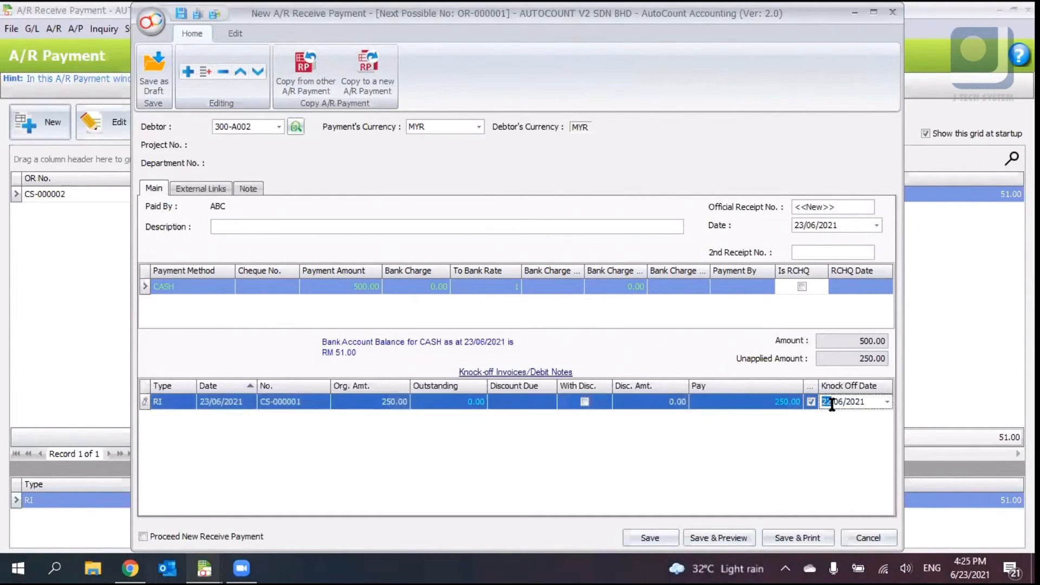
type("23")
left_click(817, 449)
left_click(651, 538)
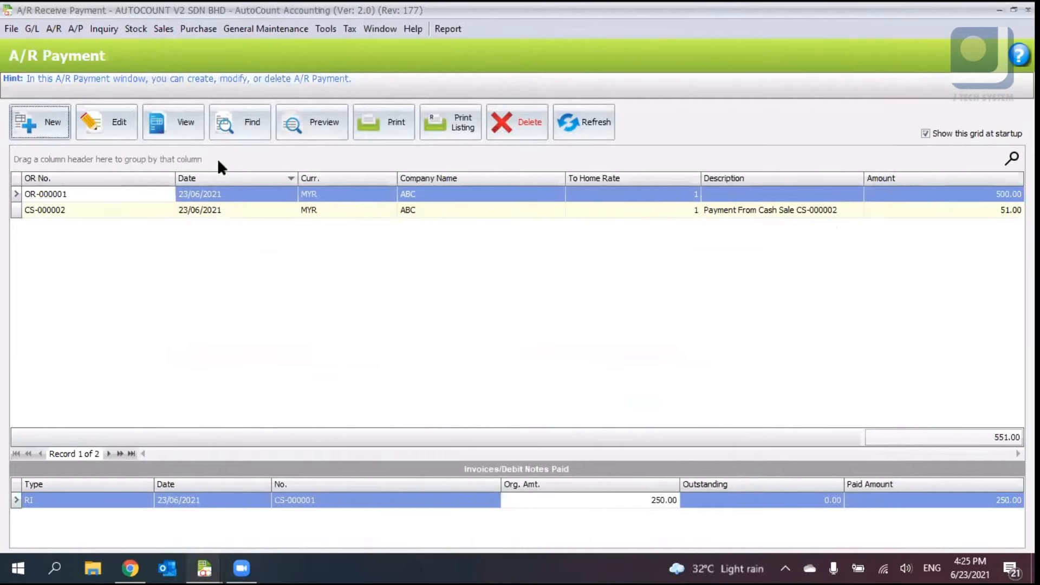
- Review the invoice list and the cash sale list to check their outstanding amounts
left_click(157, 29)
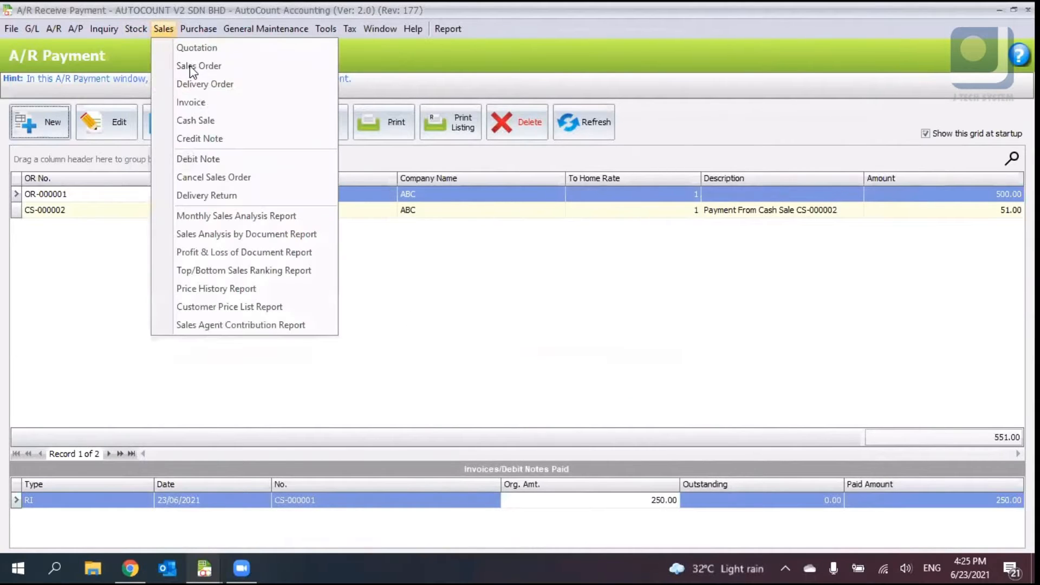
left_click(205, 103)
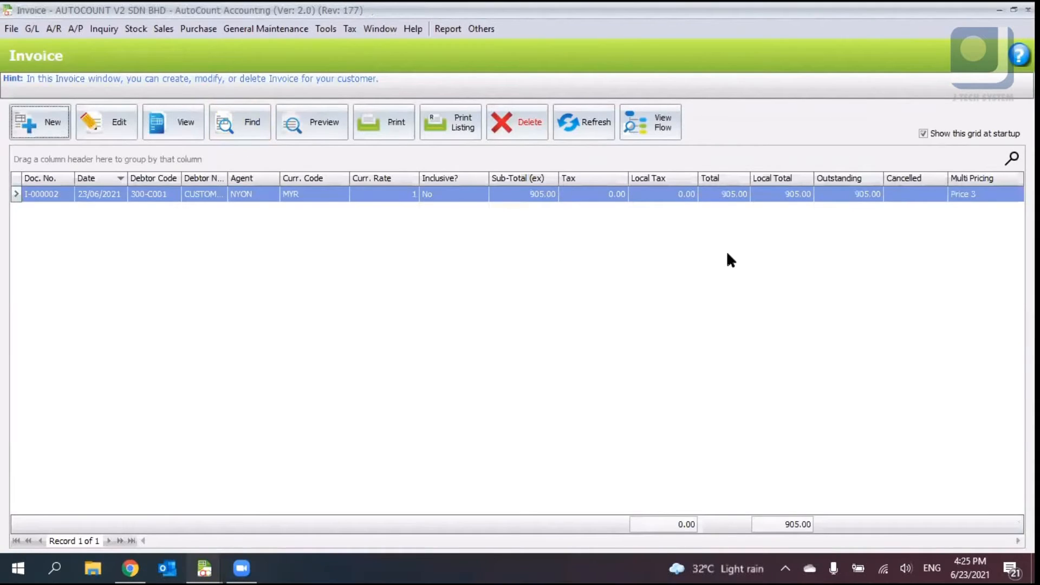
left_click(1028, 9)
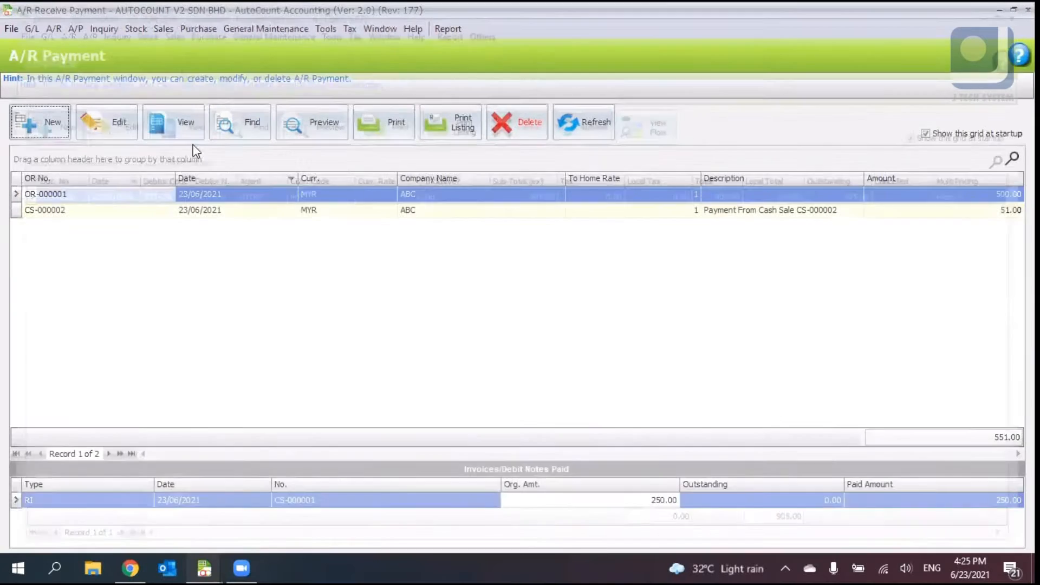
left_click(166, 29)
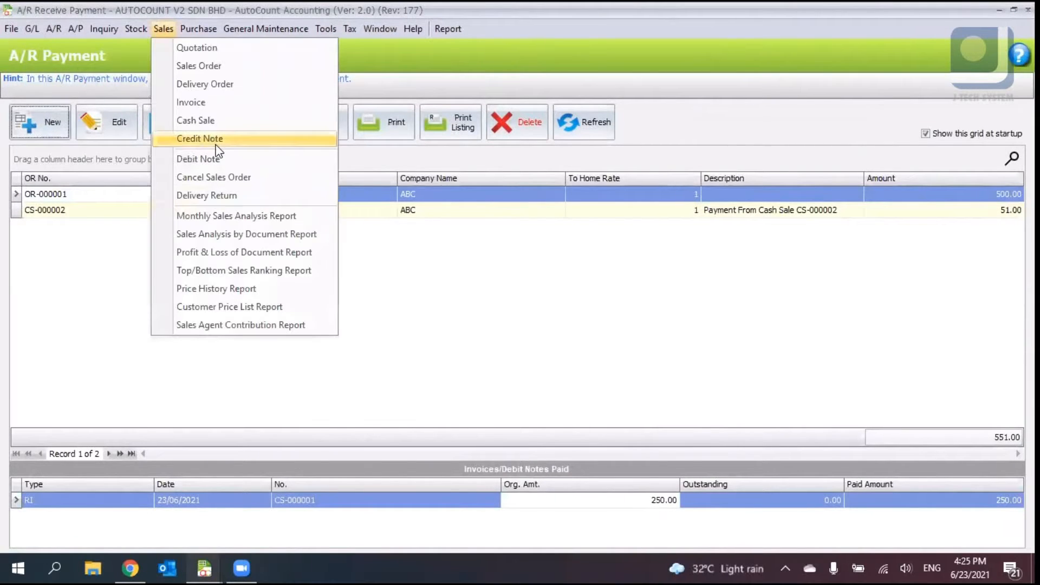
left_click(206, 120)
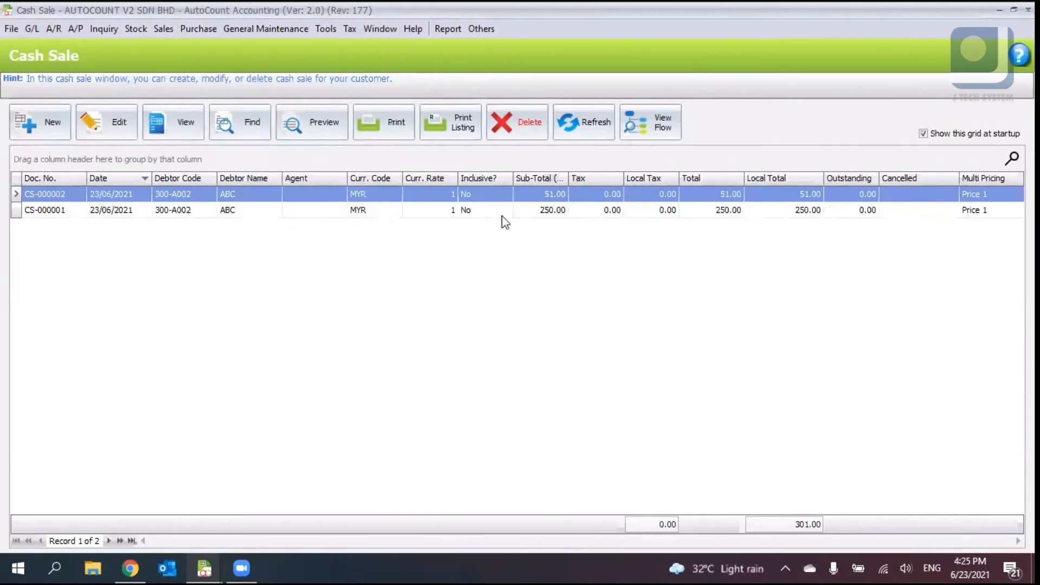
left_click(718, 212)
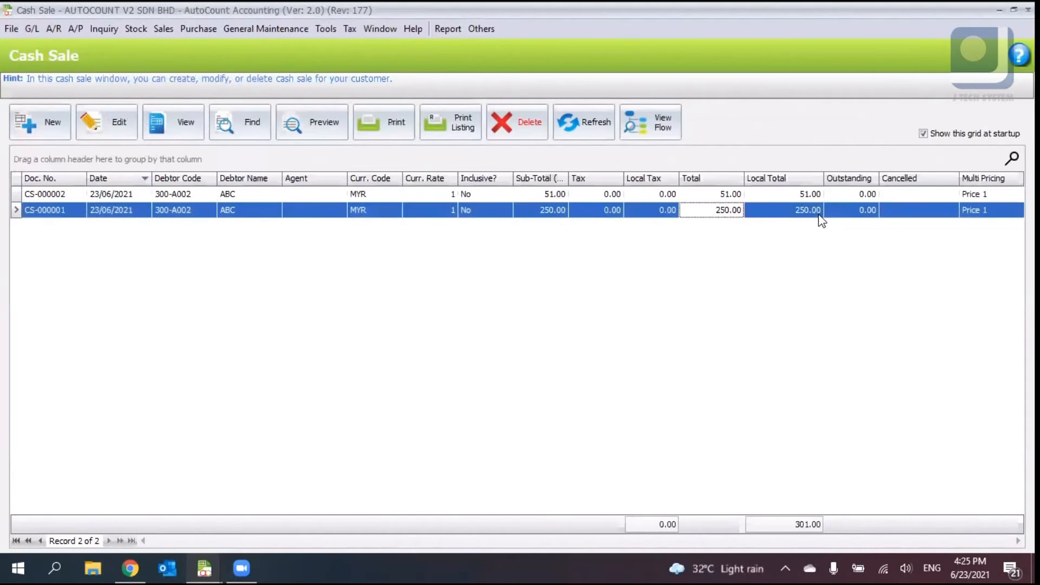
left_click(874, 214)
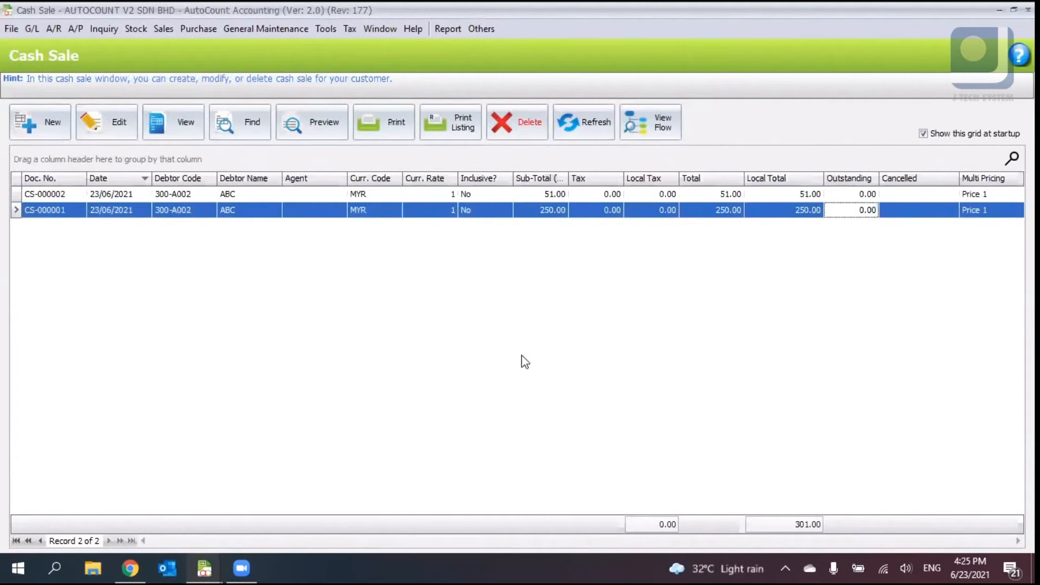
left_click(205, 569)
left_click(317, 520)
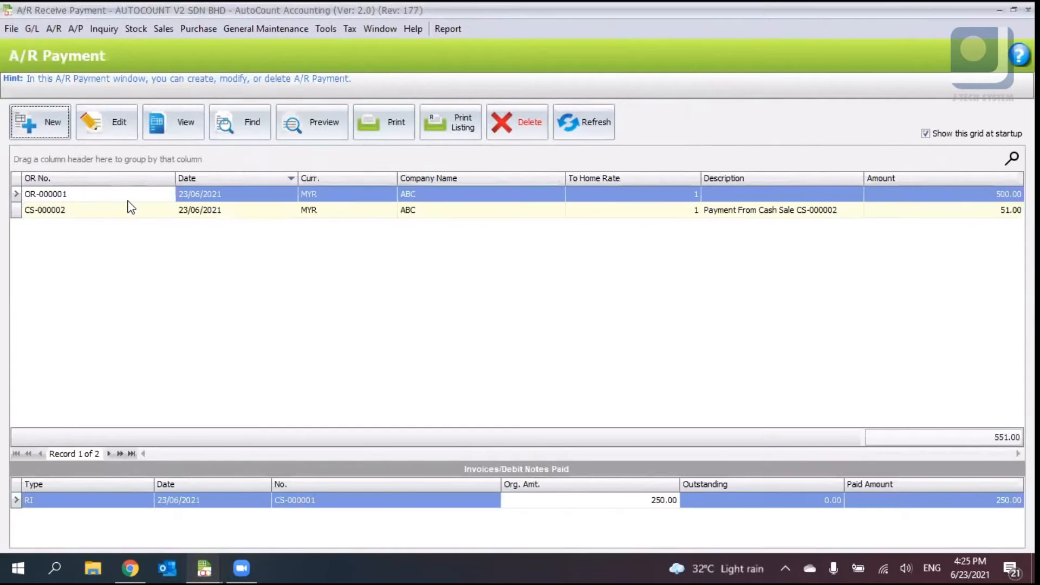
- Open payment OR-000001 for editing and close it without saving changes
left_click(113, 135)
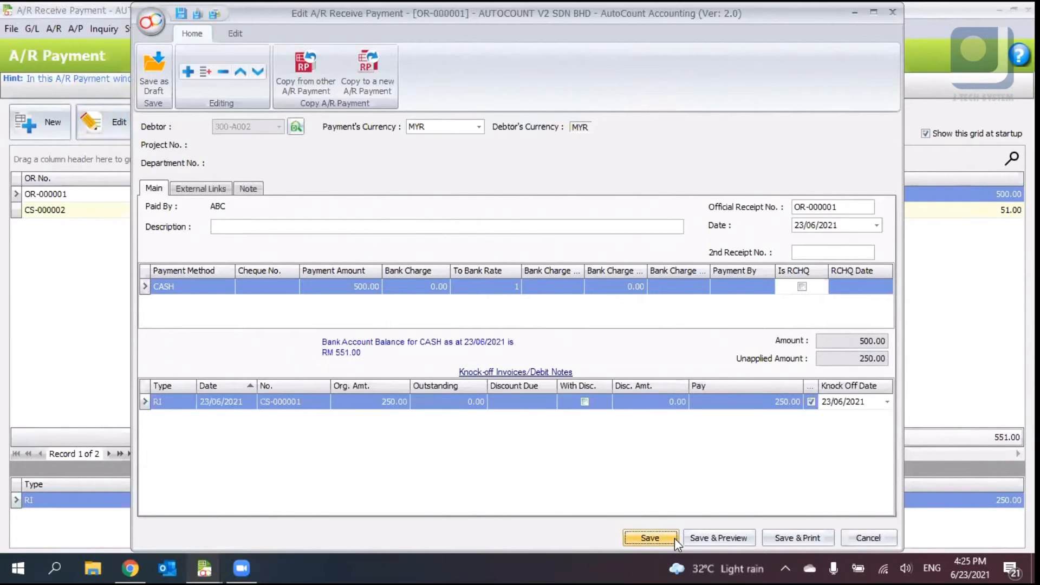
left_click(862, 538)
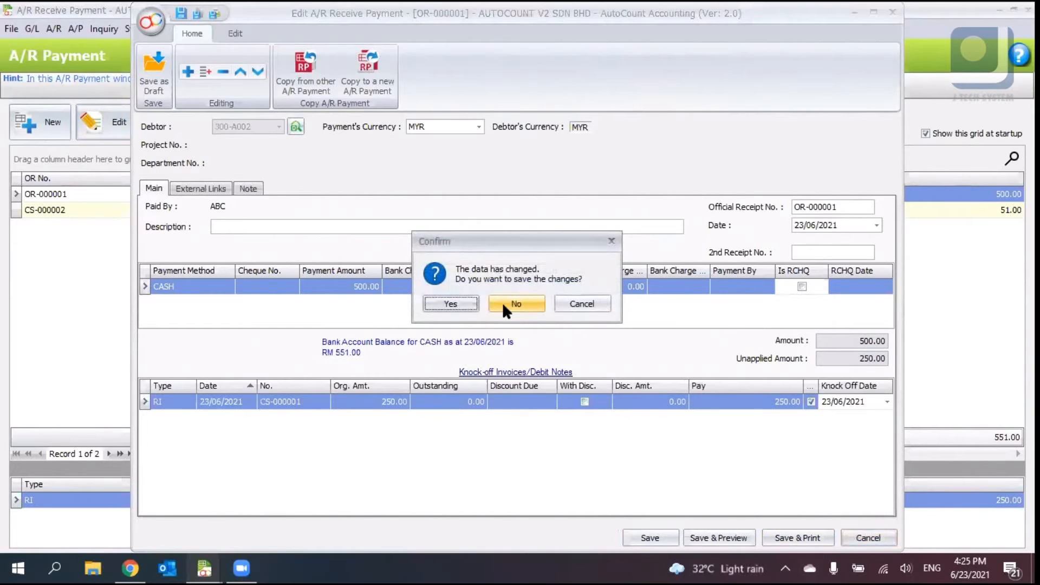
left_click(502, 302)
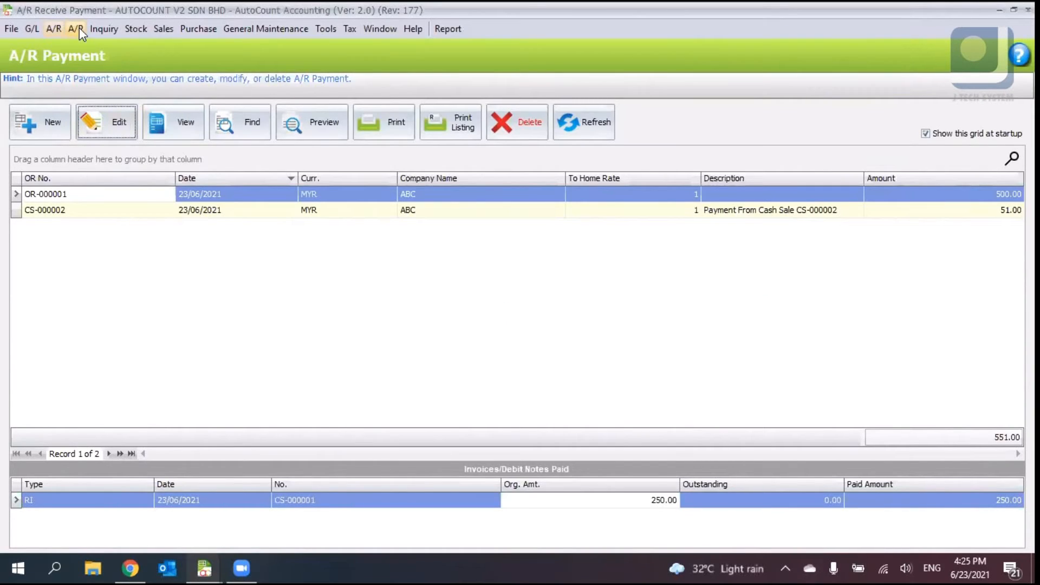
- Start a new A/P payment for creditor 400-I001 IT SHOP
left_click(76, 30)
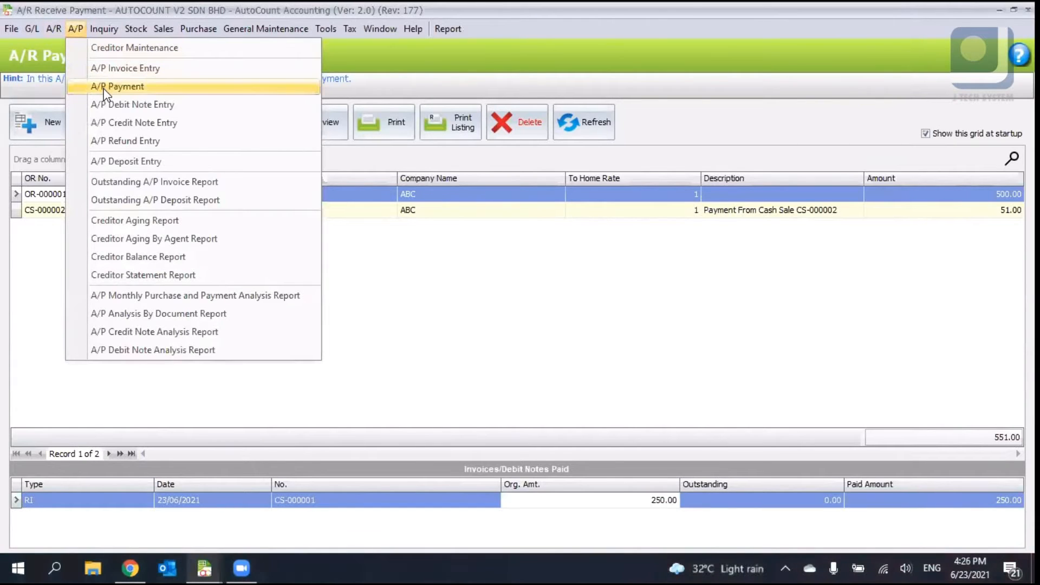
left_click(104, 88)
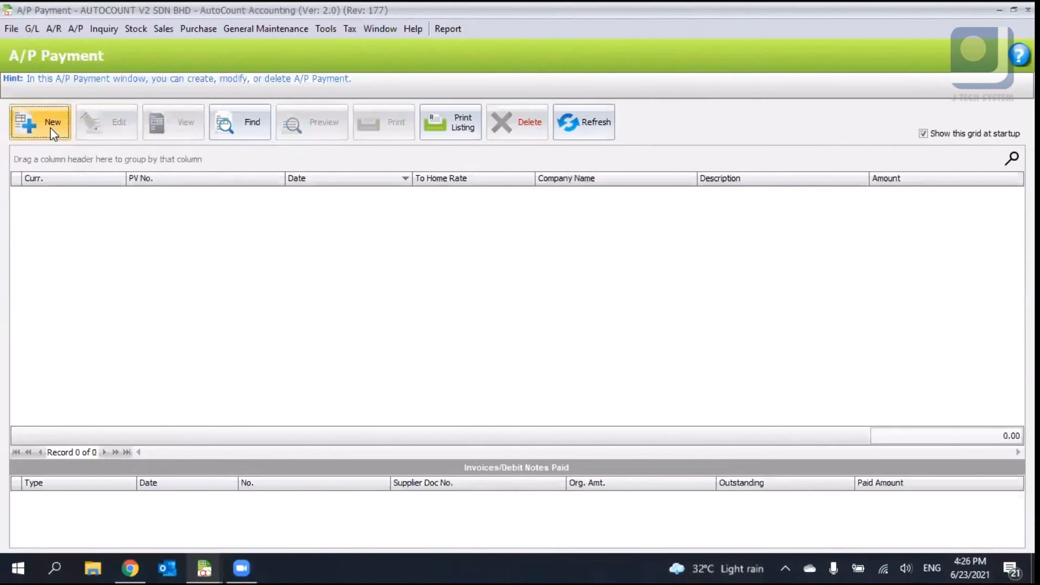
left_click(51, 128)
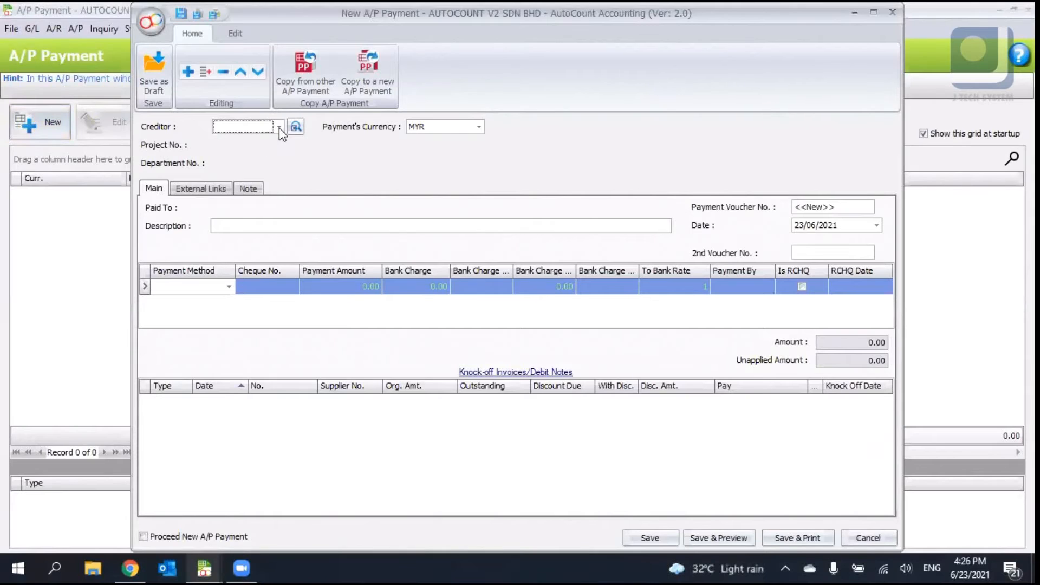
left_click(278, 128)
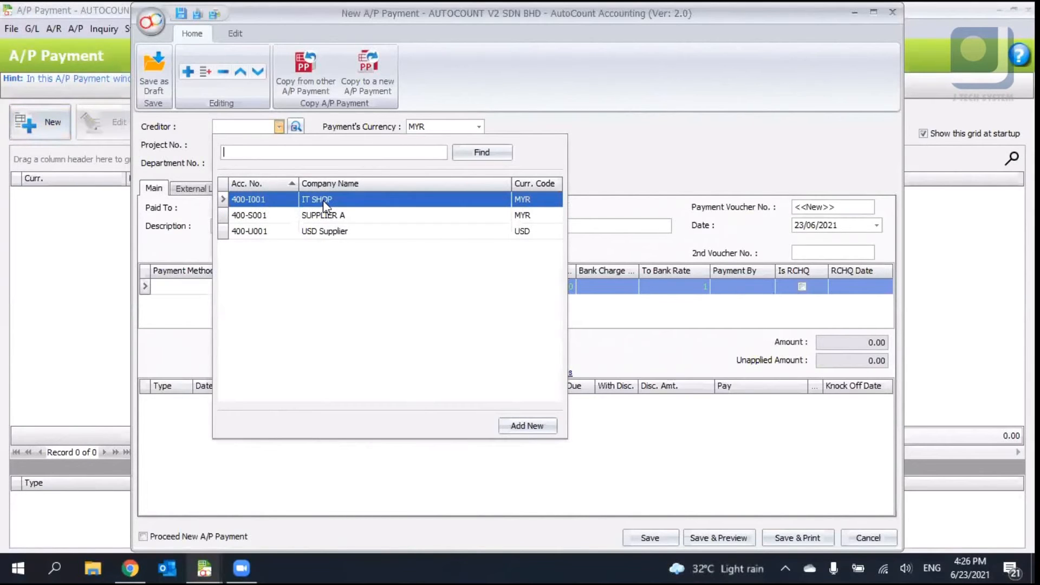
left_click(322, 200)
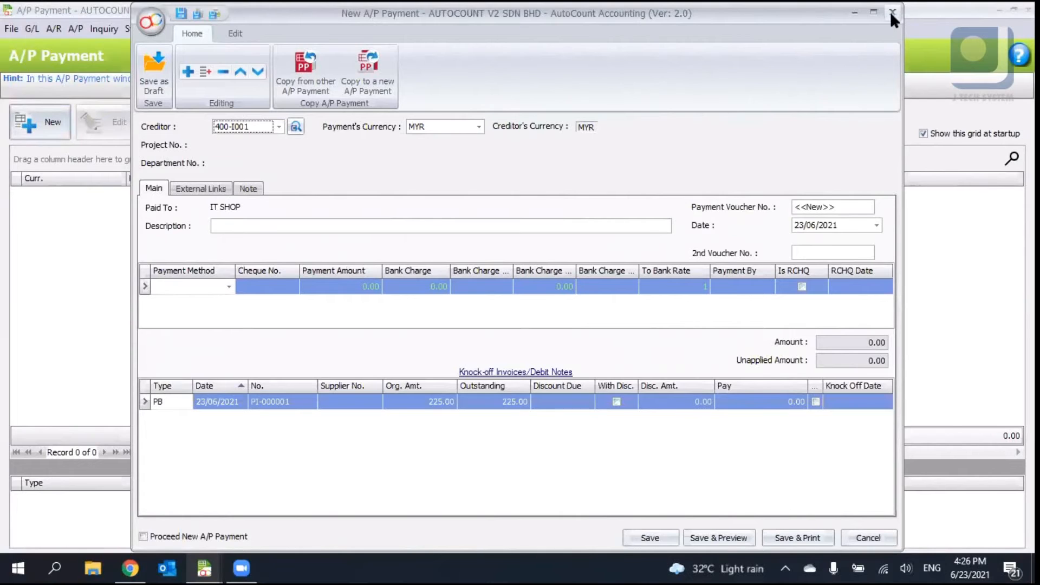
- Add a BANK payment line of 300 and knock off purchase invoice PI-000001
left_click(228, 287)
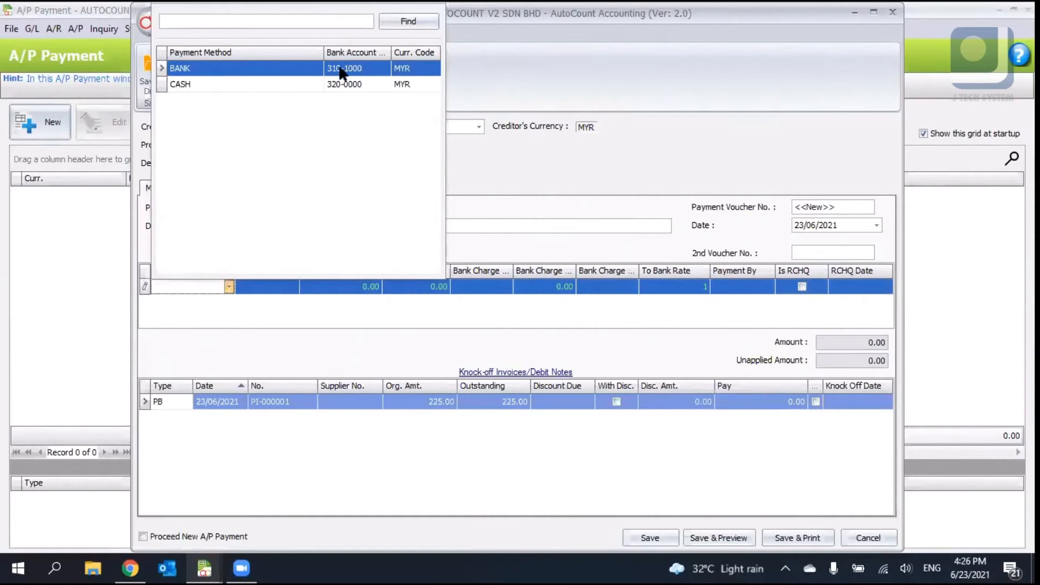
left_click(301, 68)
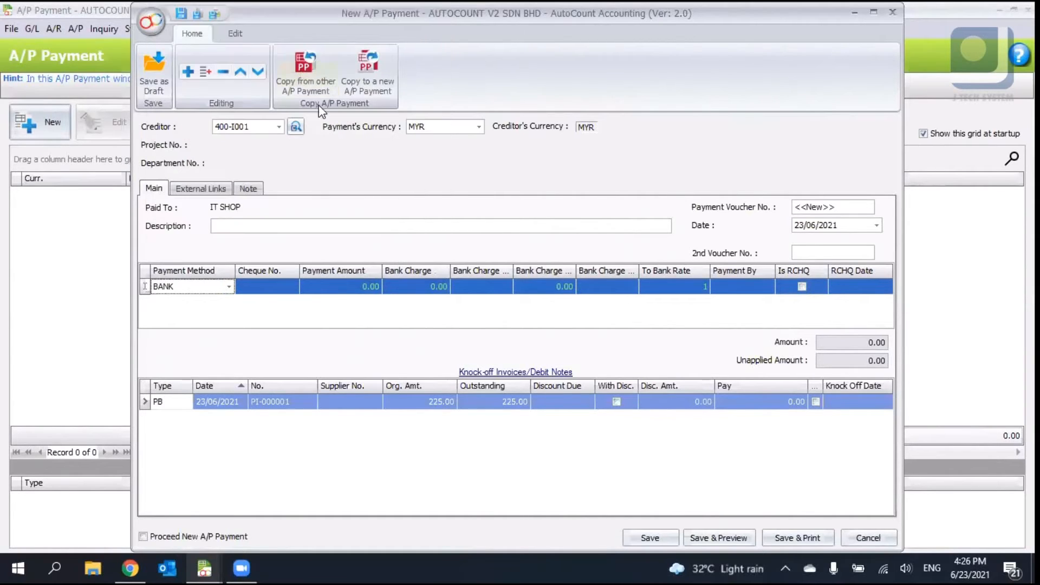
left_click(359, 286)
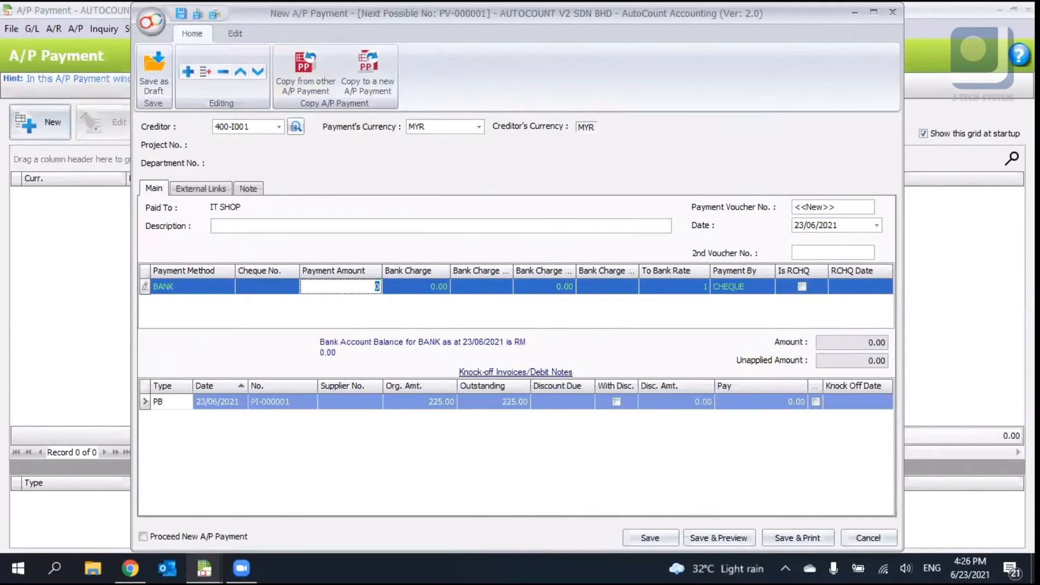
type("5")
type("300")
key("Return")
left_click(816, 401)
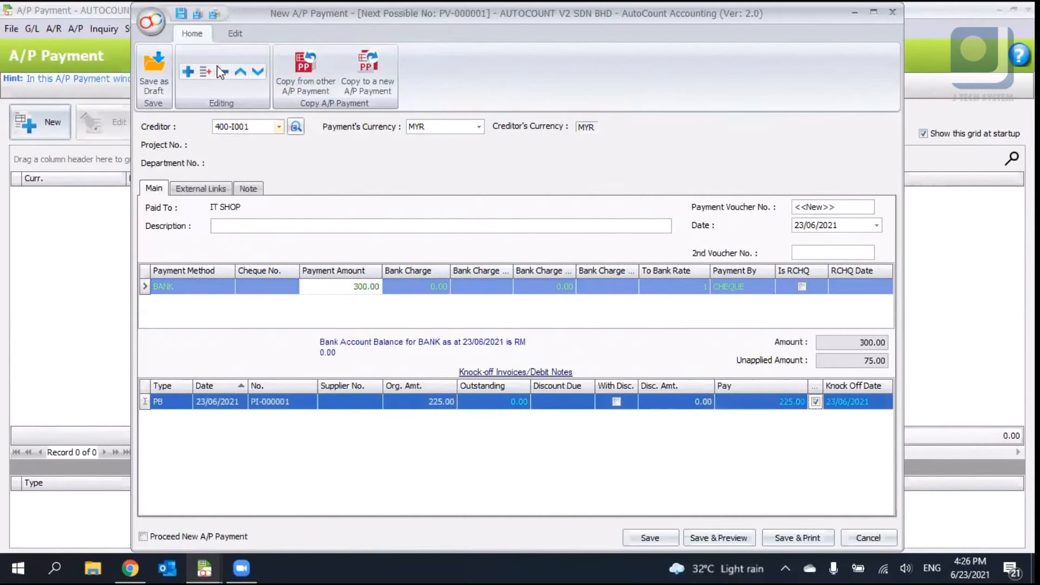
- View the posting details of the A/P payment
left_click(230, 31)
left_click(209, 31)
left_click(235, 33)
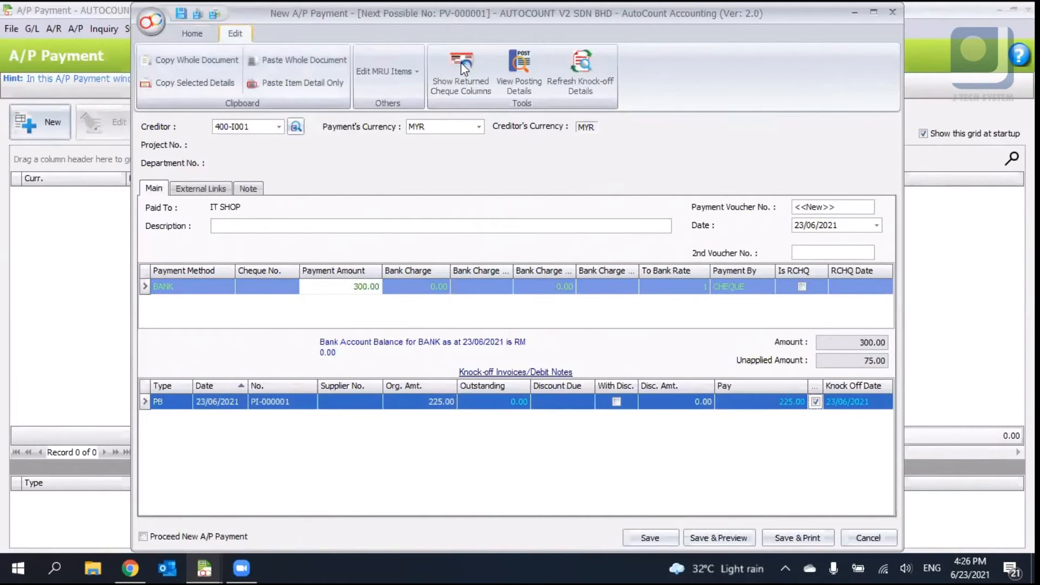
left_click(531, 86)
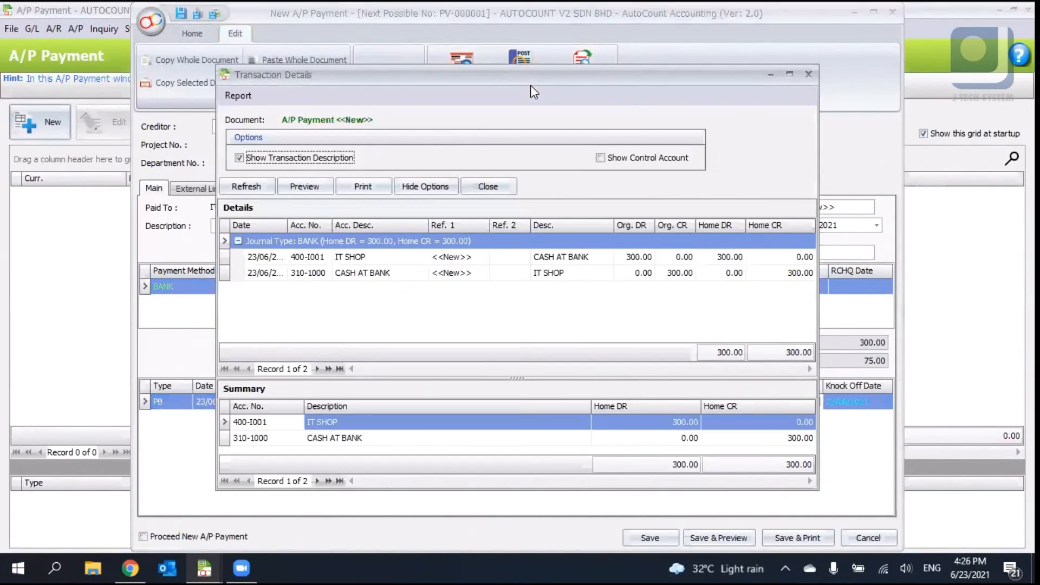
left_click(790, 74)
left_click(829, 507)
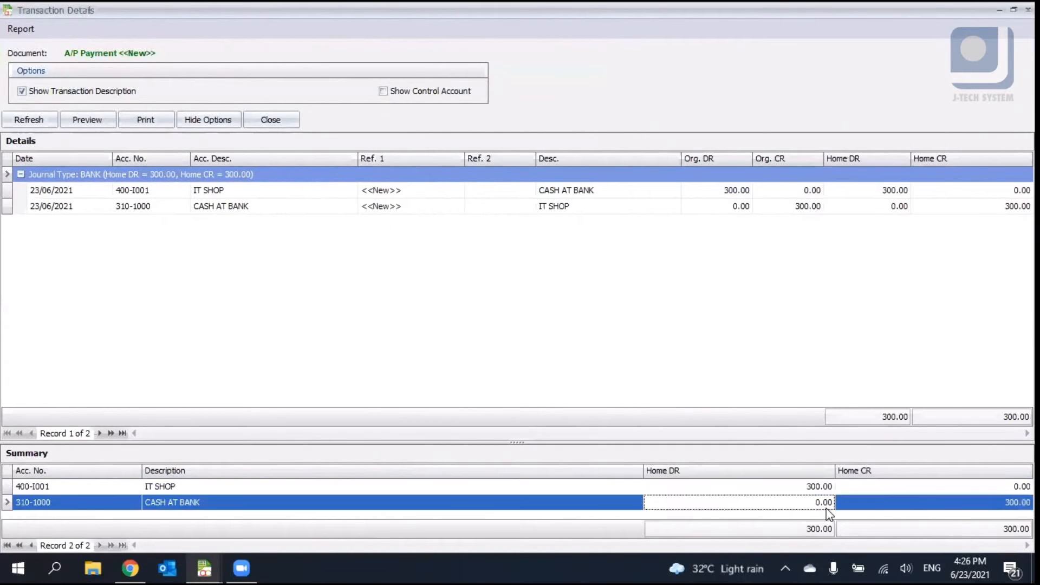
left_click(818, 490)
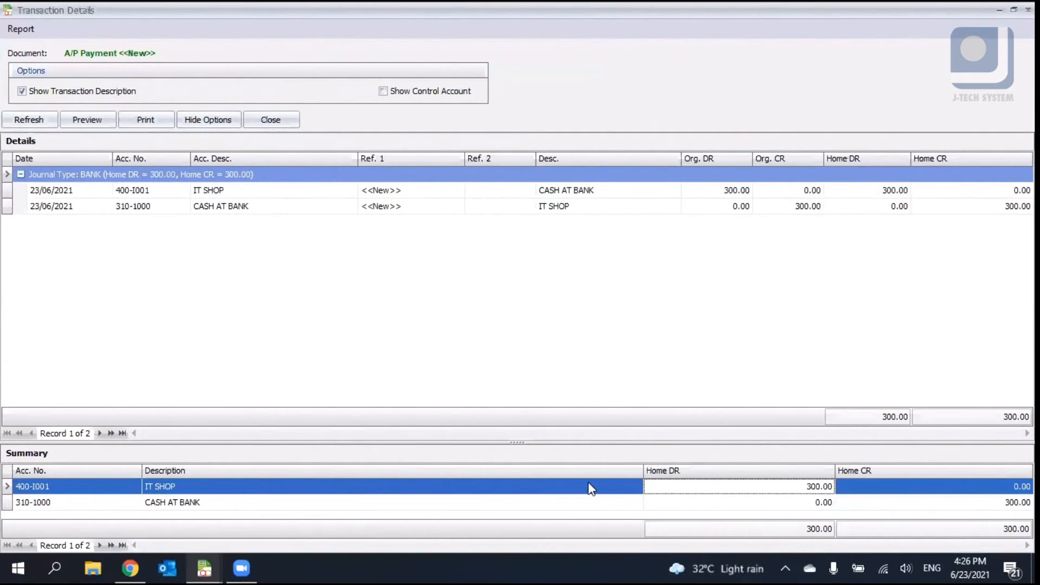
left_click(894, 504)
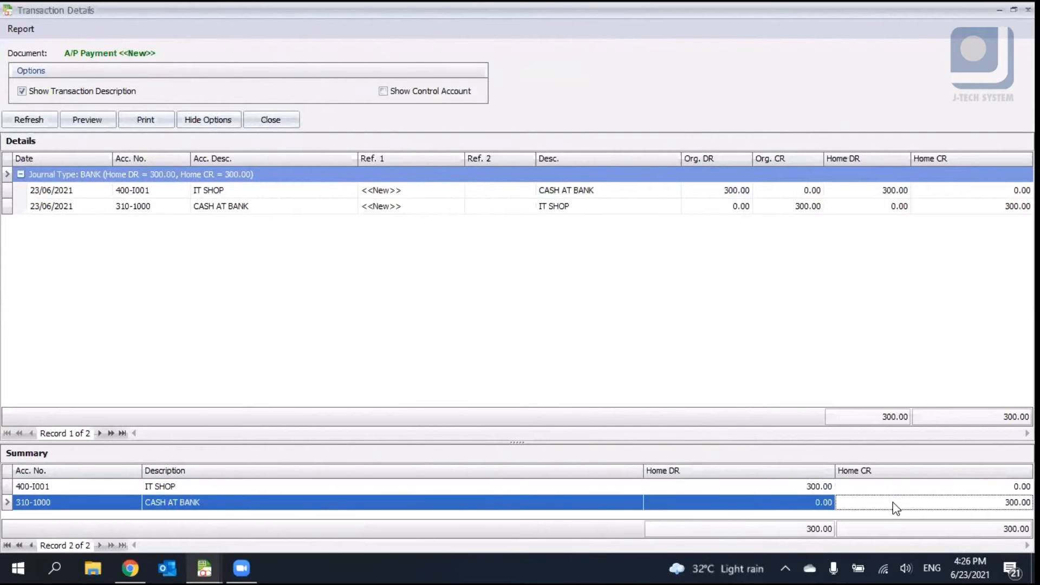
left_click(1027, 9)
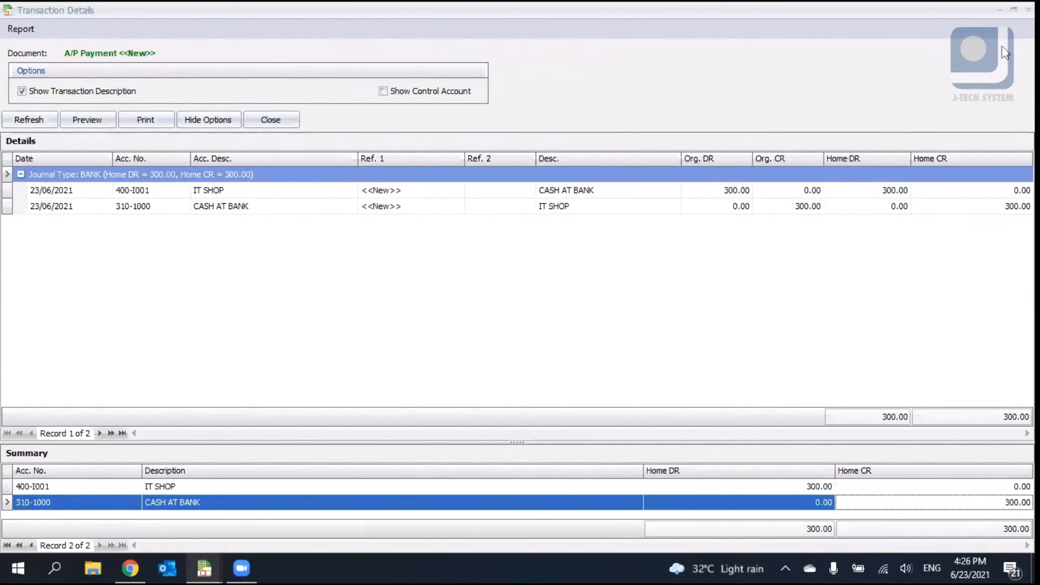
- Save the A/P payment without entering a cheque number
left_click(639, 538)
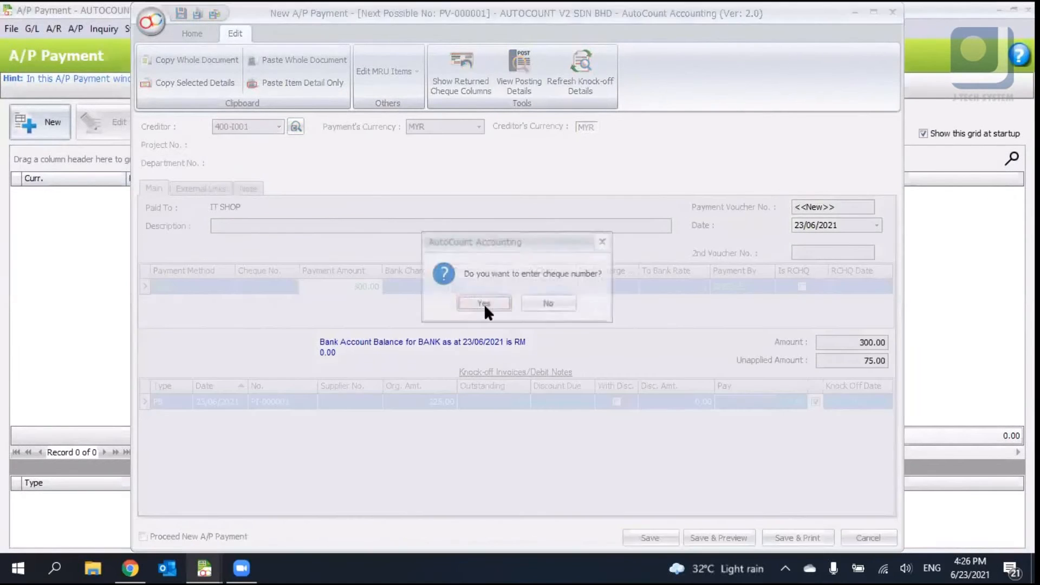
left_click(525, 303)
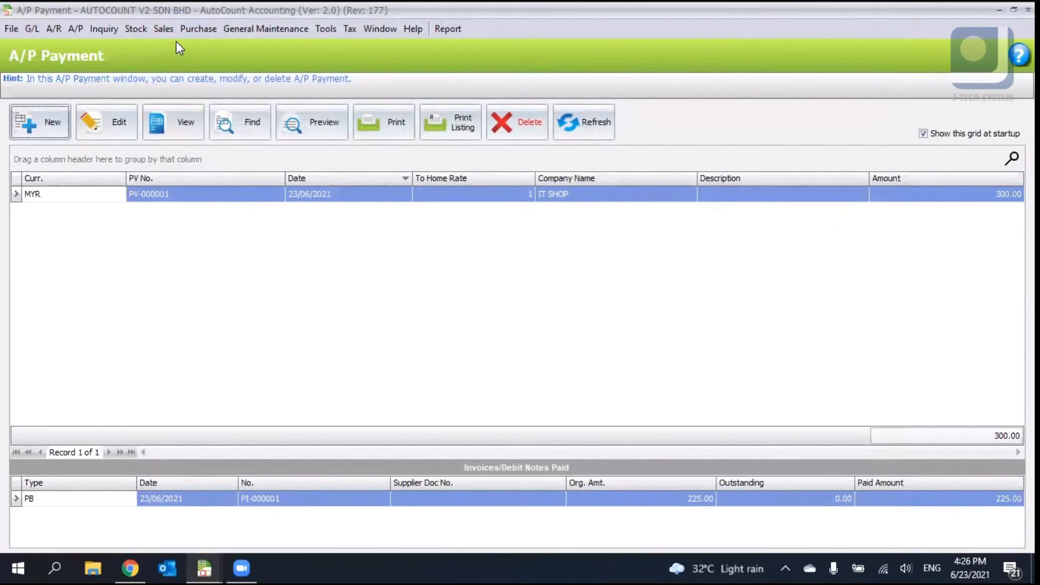
left_click(53, 29)
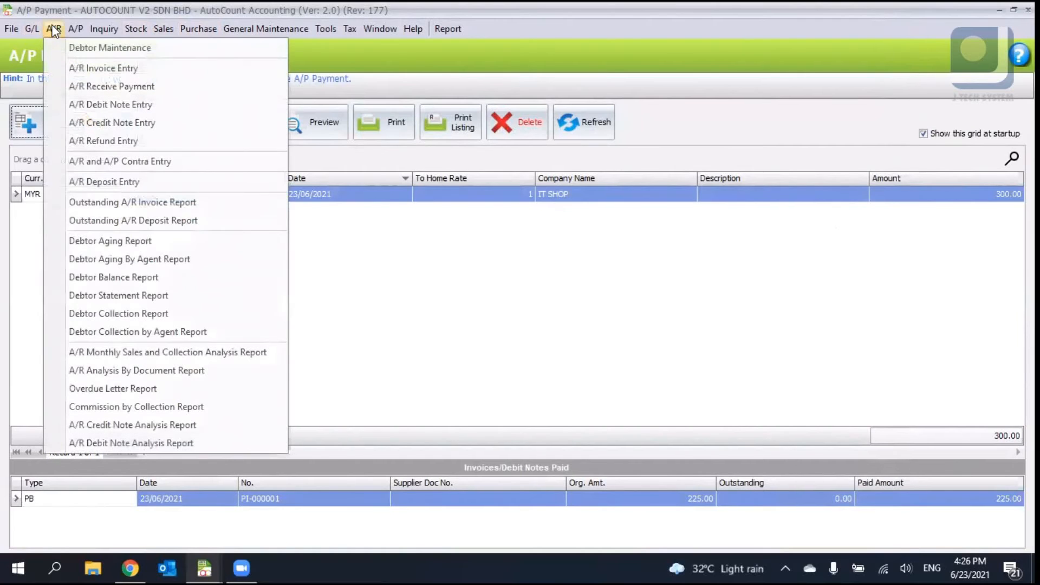
left_click(54, 30)
left_click(33, 25)
left_click(33, 25)
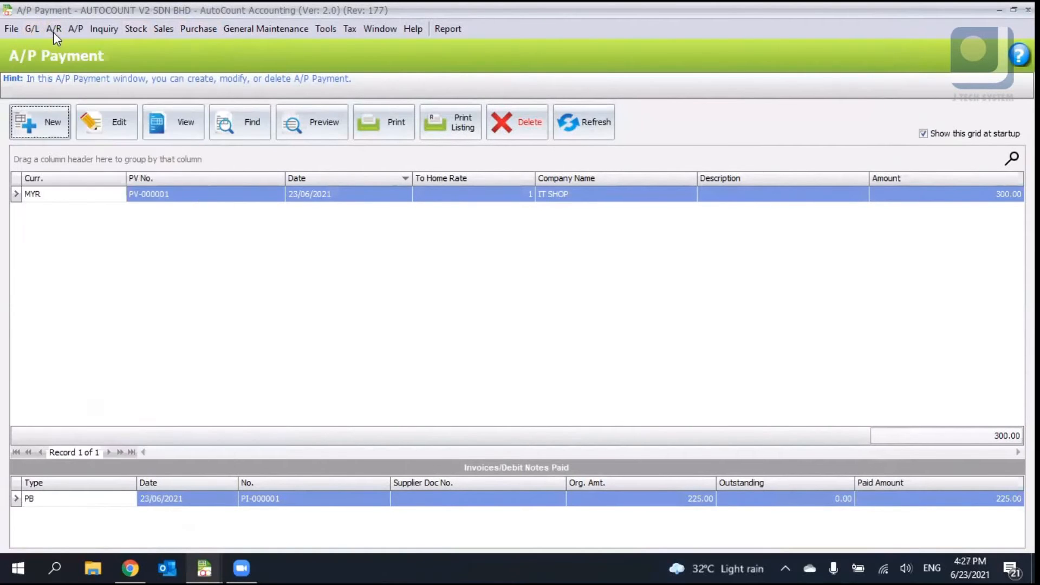
left_click(54, 30)
left_click(416, 243)
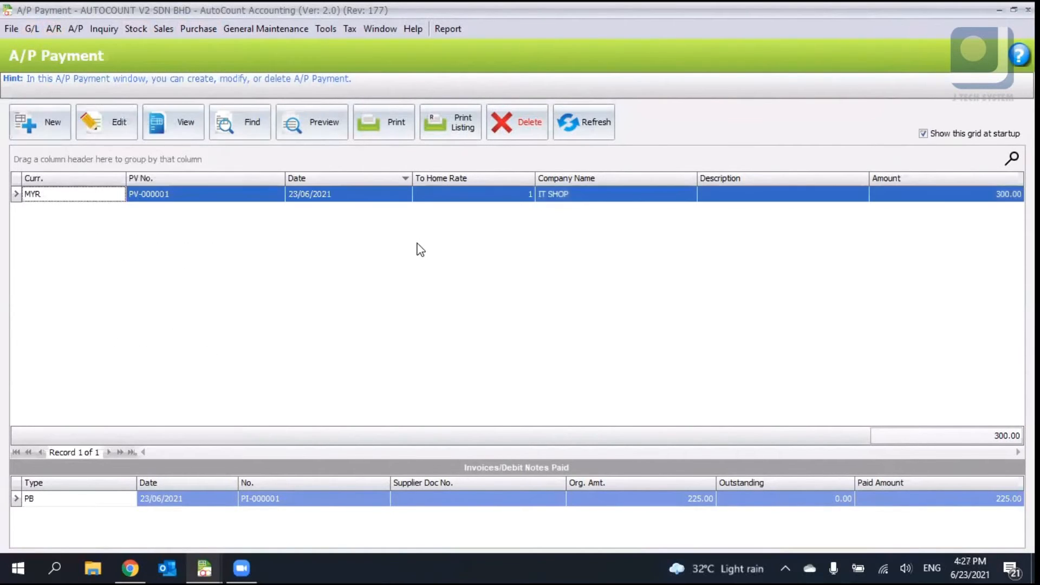